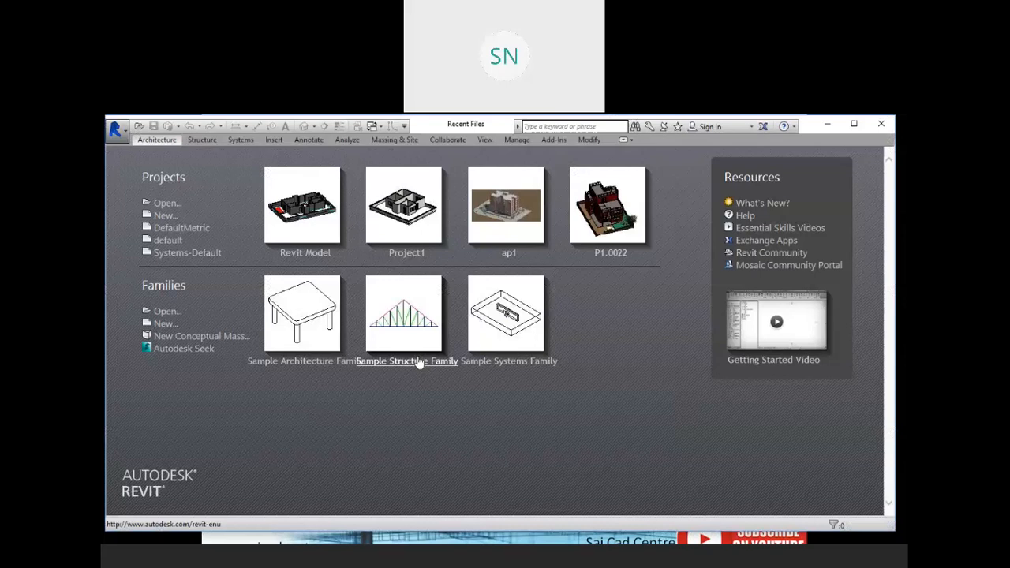
# Open the recent Revit Model project and examine its walls in the 3D view
pyautogui.click(855, 124)
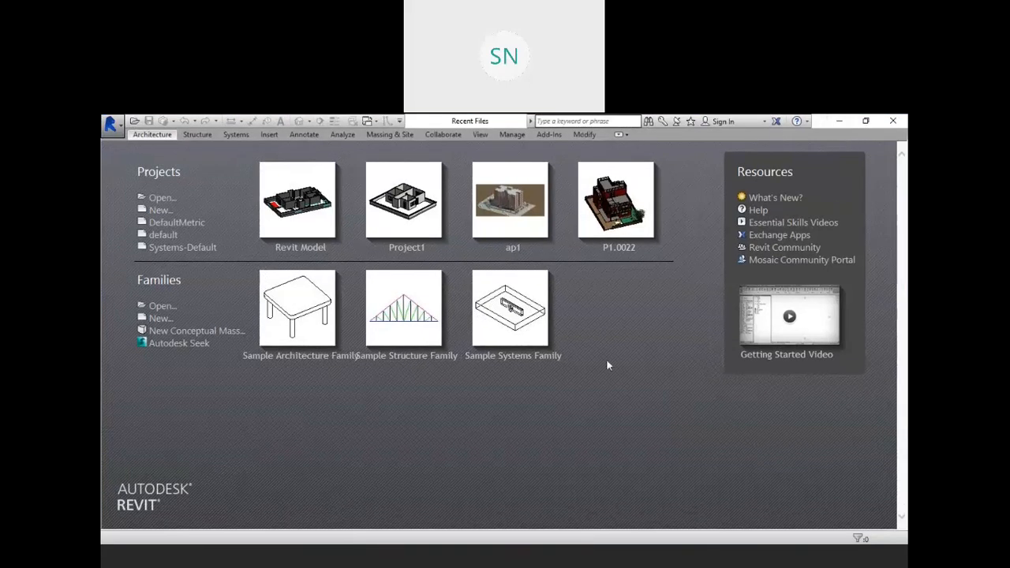
pyautogui.click(759, 210)
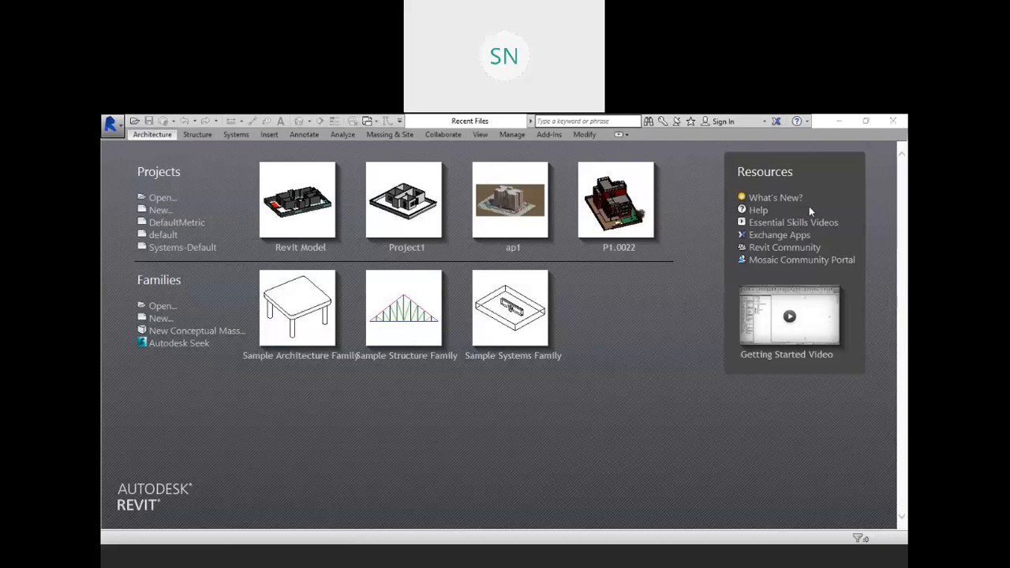
pyautogui.click(303, 249)
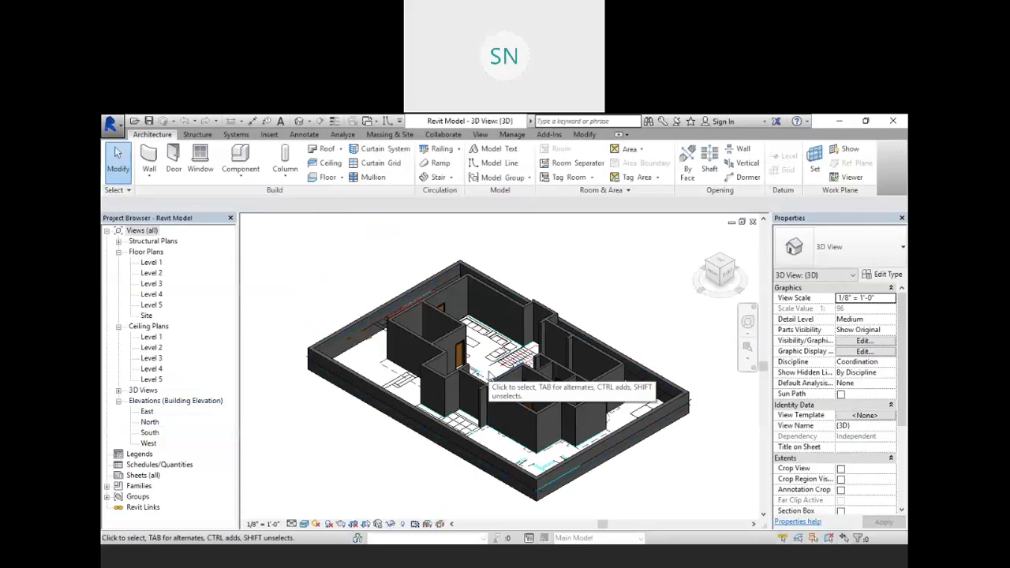
pyautogui.keyDown('shift'); pyautogui.moveTo(468, 389); pyautogui.dragTo(615, 370, button='middle'); pyautogui.keyUp('shift')
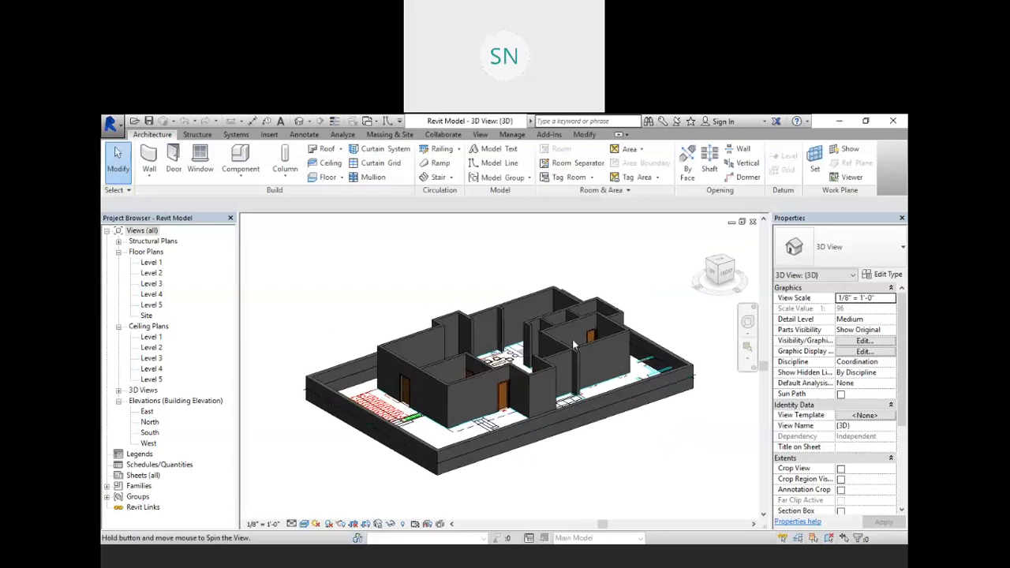
pyautogui.scroll(3, 439, 390)
pyautogui.keyDown('shift'); pyautogui.moveTo(503, 369); pyautogui.dragTo(558, 379, button='middle'); pyautogui.keyUp('shift')
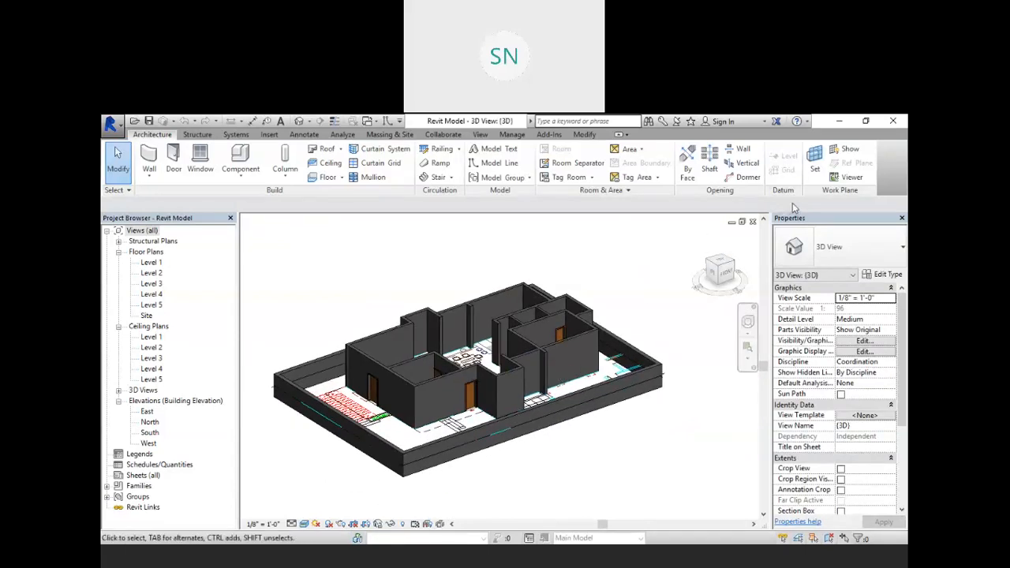
# Open Project1.rvt from the recent documents
pyautogui.click(135, 121)
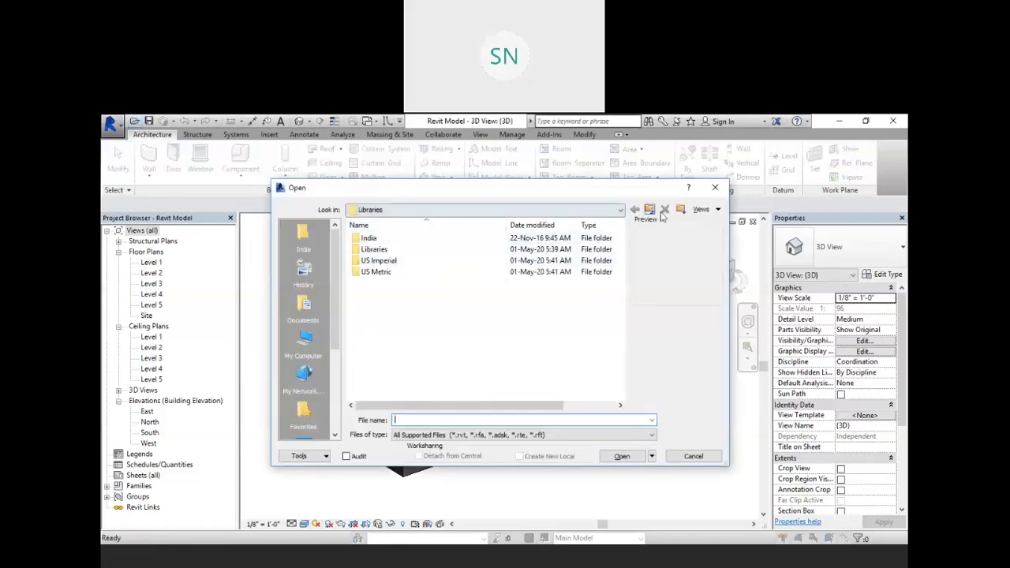
pyautogui.click(715, 187)
pyautogui.click(113, 123)
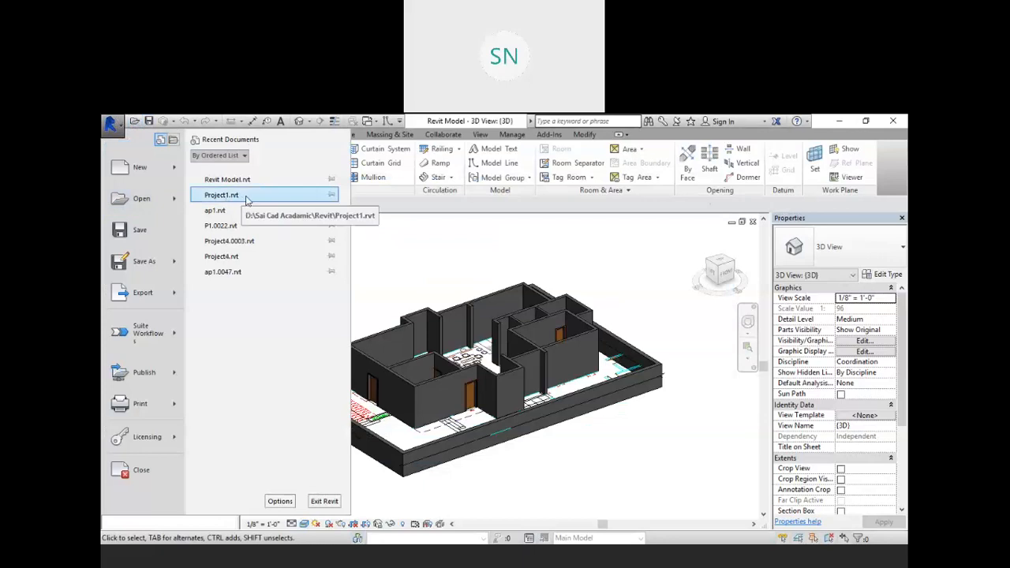
pyautogui.press('Escape')
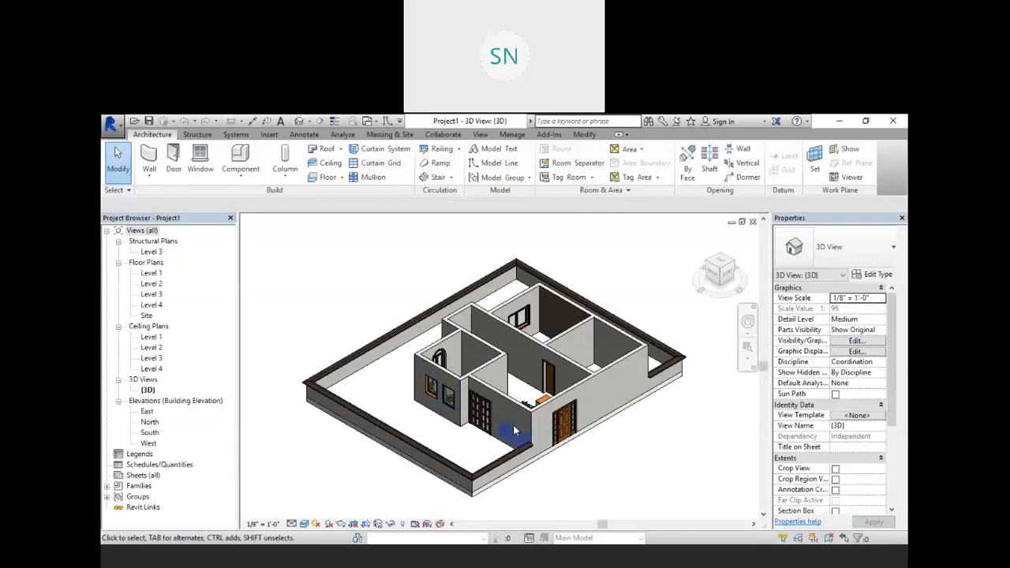
# Examine the Project1 house and its compound wall in 3D from the front
pyautogui.keyDown('shift'); pyautogui.moveTo(481, 418); pyautogui.dragTo(413, 411, button='middle'); pyautogui.keyUp('shift')
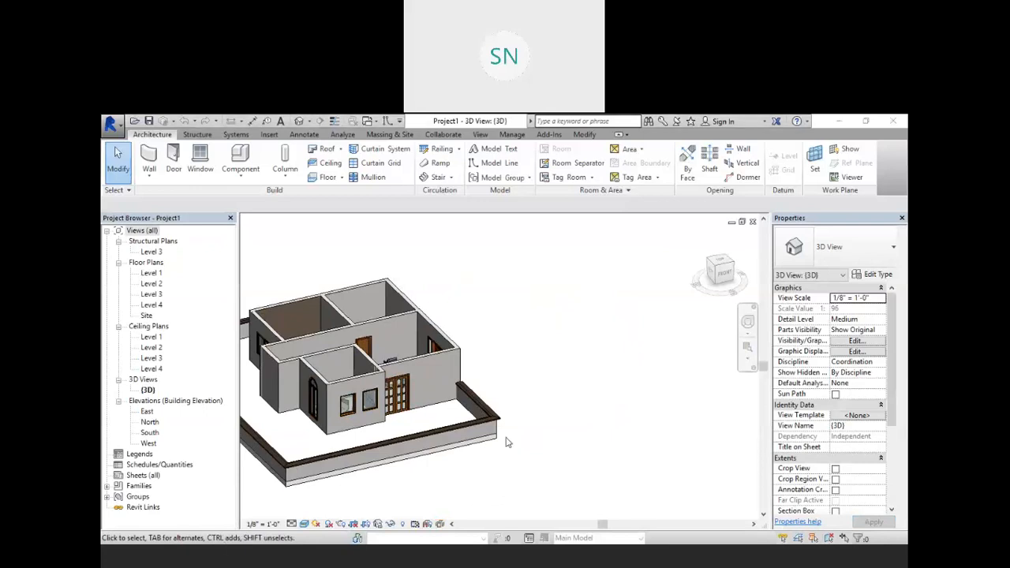
pyautogui.keyDown('shift'); pyautogui.moveTo(564, 424); pyautogui.dragTo(521, 392, button='middle'); pyautogui.keyUp('shift')
pyautogui.moveTo(483, 425); pyautogui.dragTo(501, 424, button='middle')
pyautogui.moveTo(547, 374); pyautogui.dragTo(558, 385, button='middle')
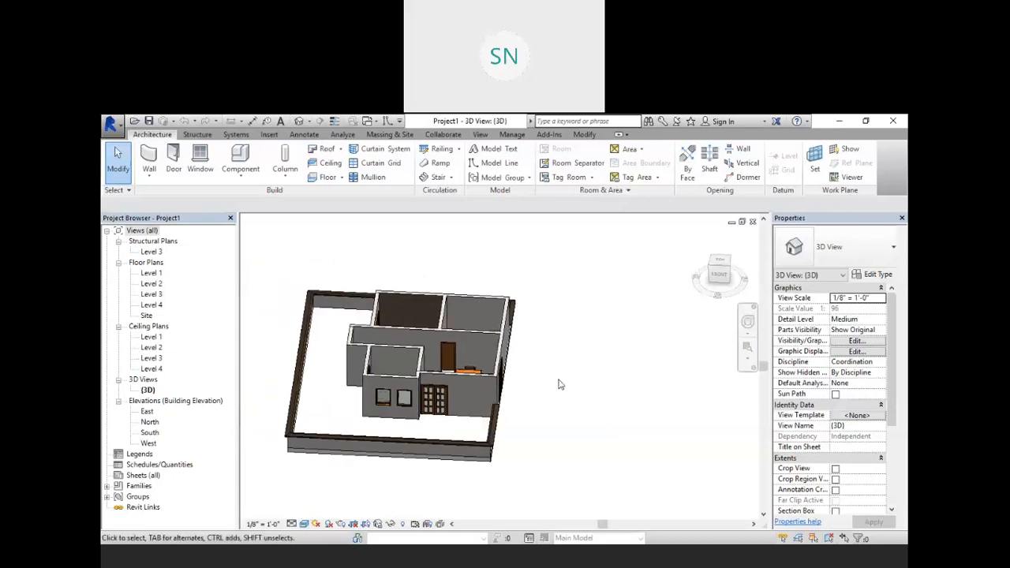
pyautogui.moveTo(505, 421); pyautogui.dragTo(528, 388, button='middle')
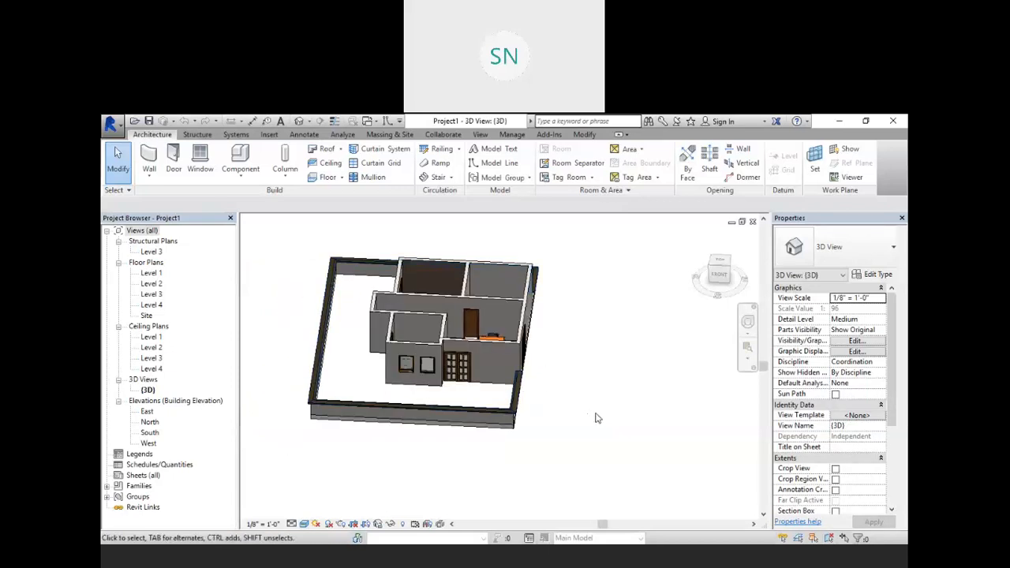
pyautogui.moveTo(597, 411); pyautogui.dragTo(572, 410, button='middle')
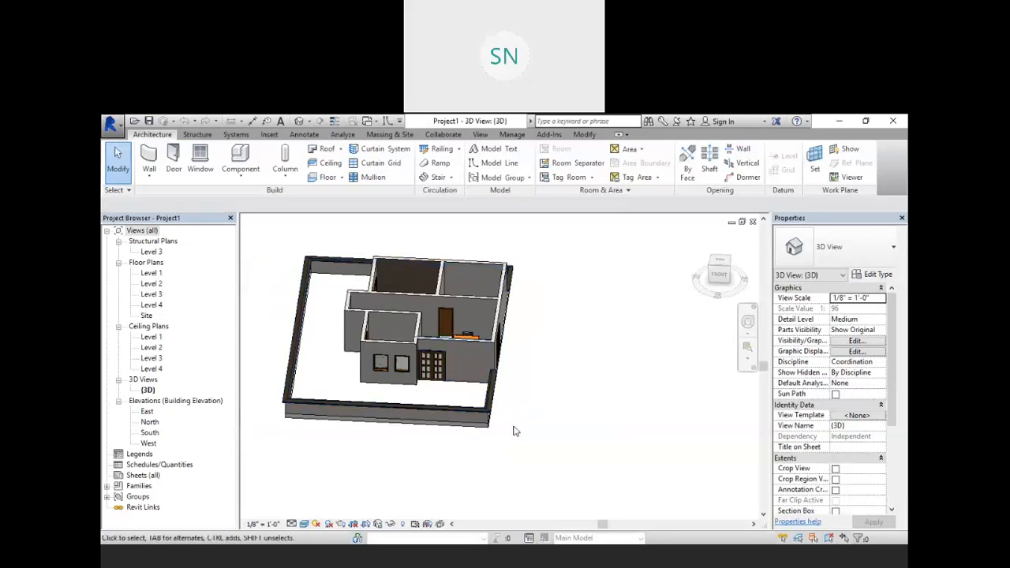
pyautogui.moveTo(559, 437); pyautogui.dragTo(539, 411, button='middle')
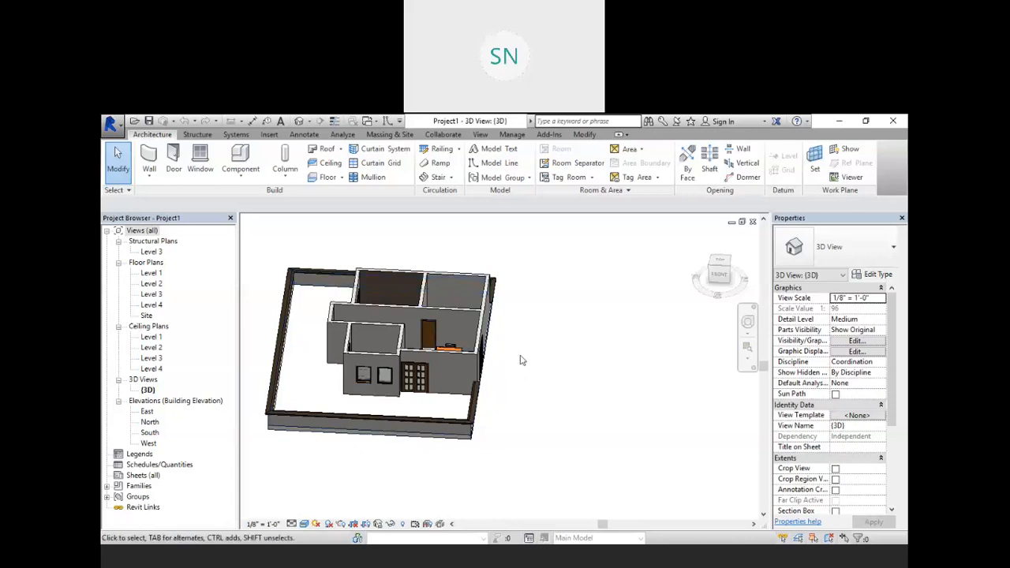
# Open the South elevation and examine the level lines against the building
pyautogui.doubleClick(148, 433)
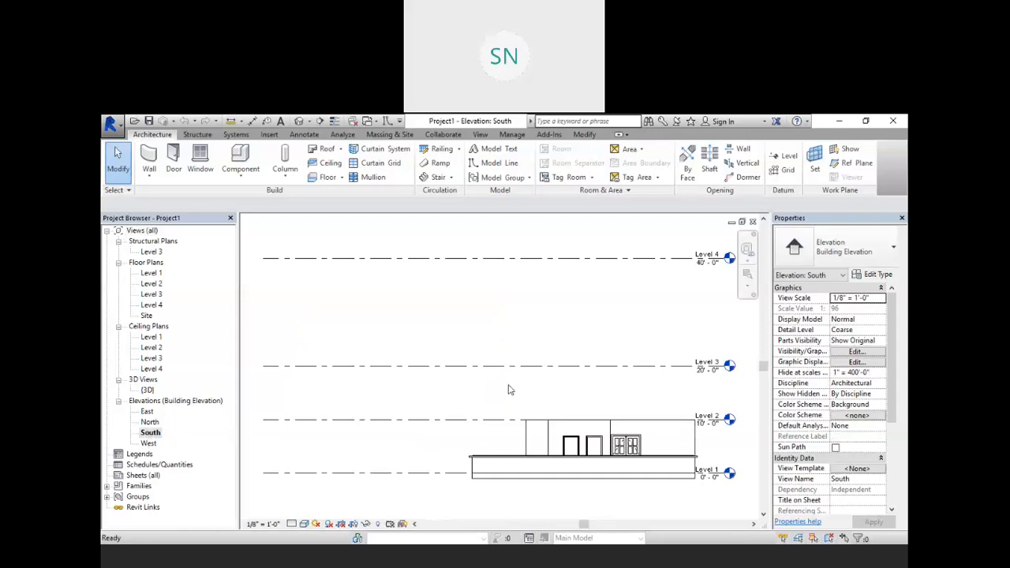
pyautogui.moveTo(353, 440); pyautogui.dragTo(401, 419, button='middle')
pyautogui.moveTo(485, 425); pyautogui.dragTo(421, 412, button='middle')
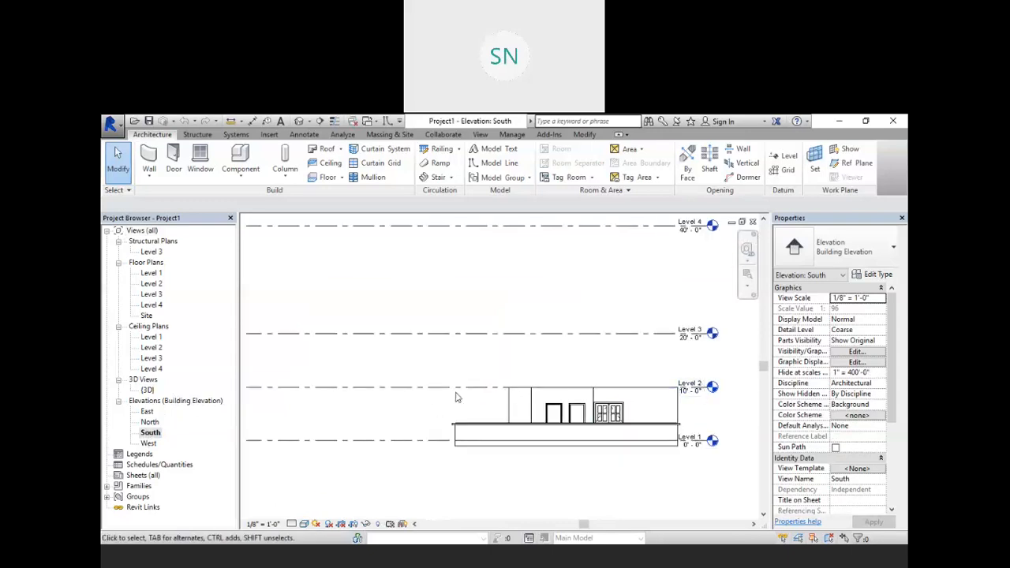
# On the Level 2 floor plan, create a rectangular Generic - 12" floor about 34' wide in the empty area east of the house
pyautogui.doubleClick(150, 283)
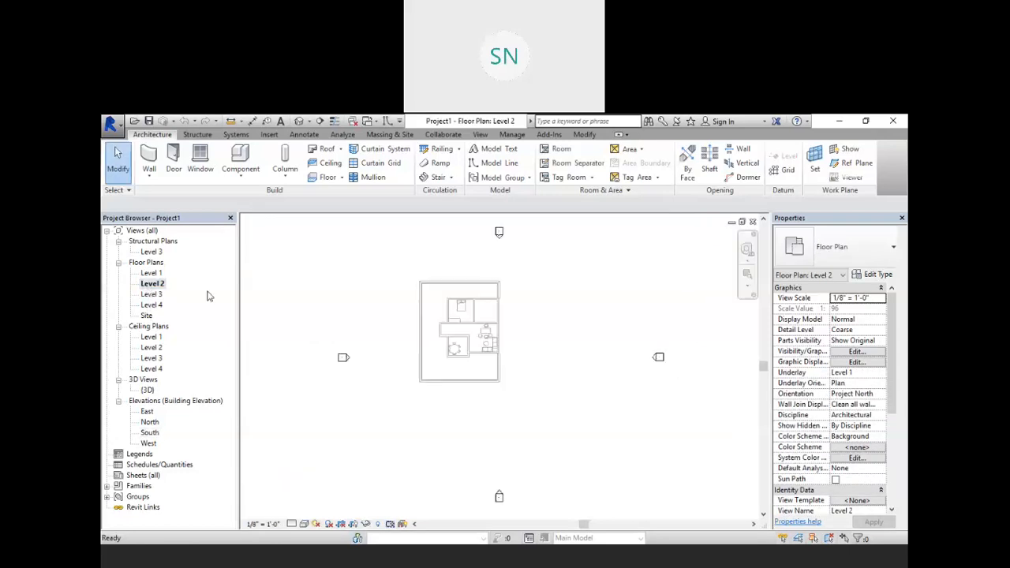
pyautogui.moveTo(569, 415); pyautogui.dragTo(469, 448, button='middle')
pyautogui.scroll(3, 476, 358)
pyautogui.moveTo(478, 366); pyautogui.dragTo(479, 382, button='middle')
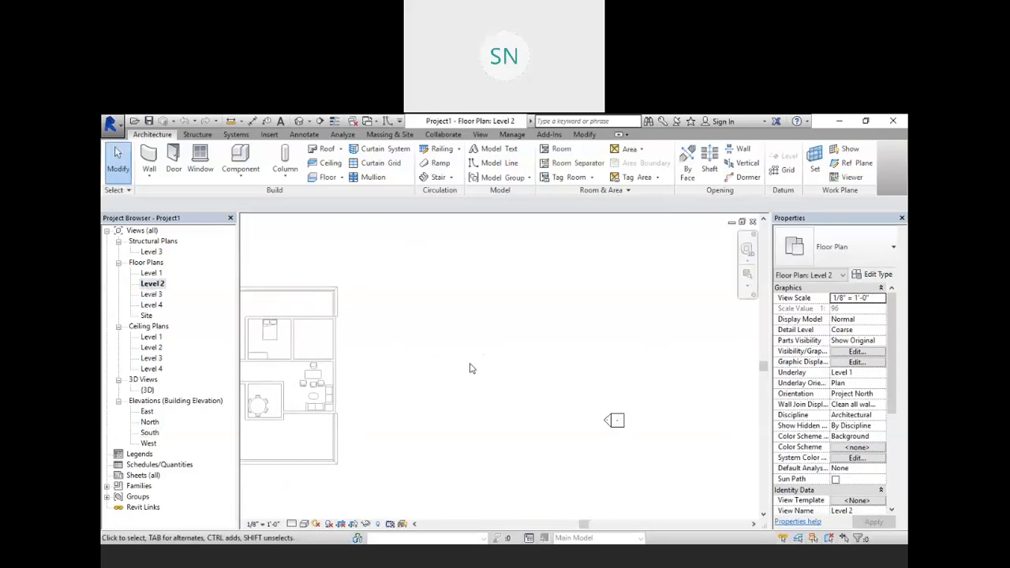
pyautogui.click(322, 180)
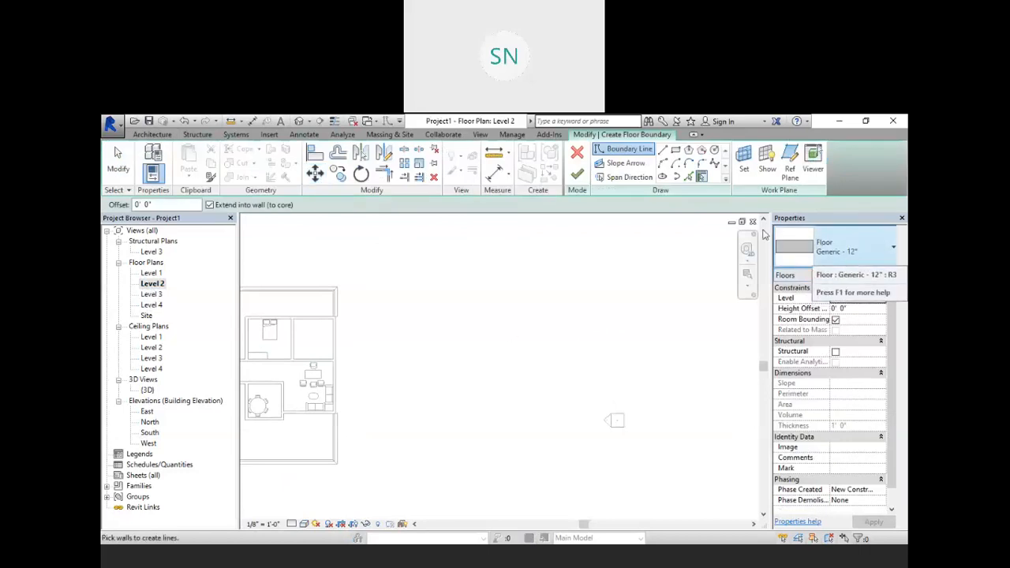
pyautogui.click(676, 152)
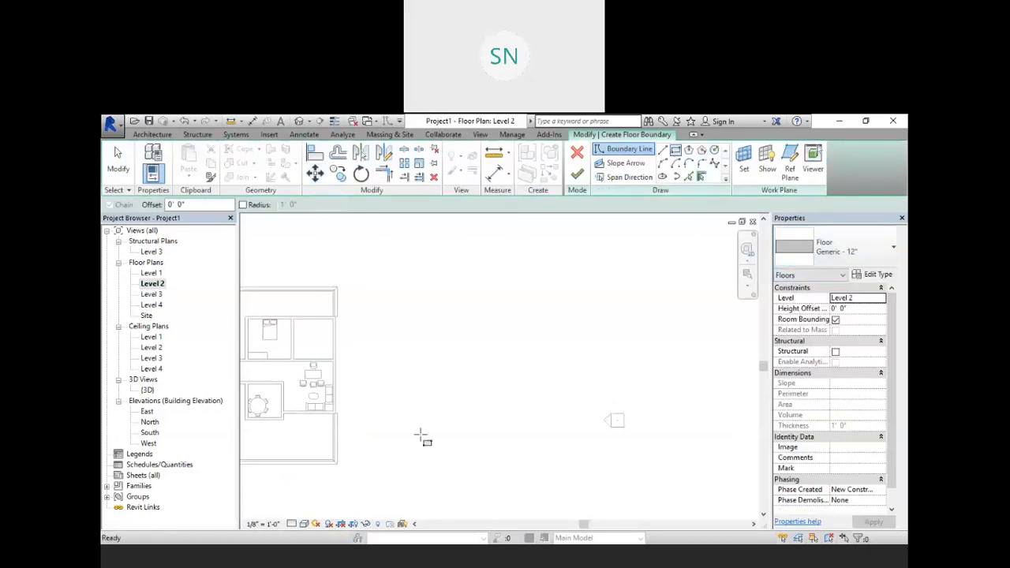
pyautogui.click(387, 313)
pyautogui.click(500, 395)
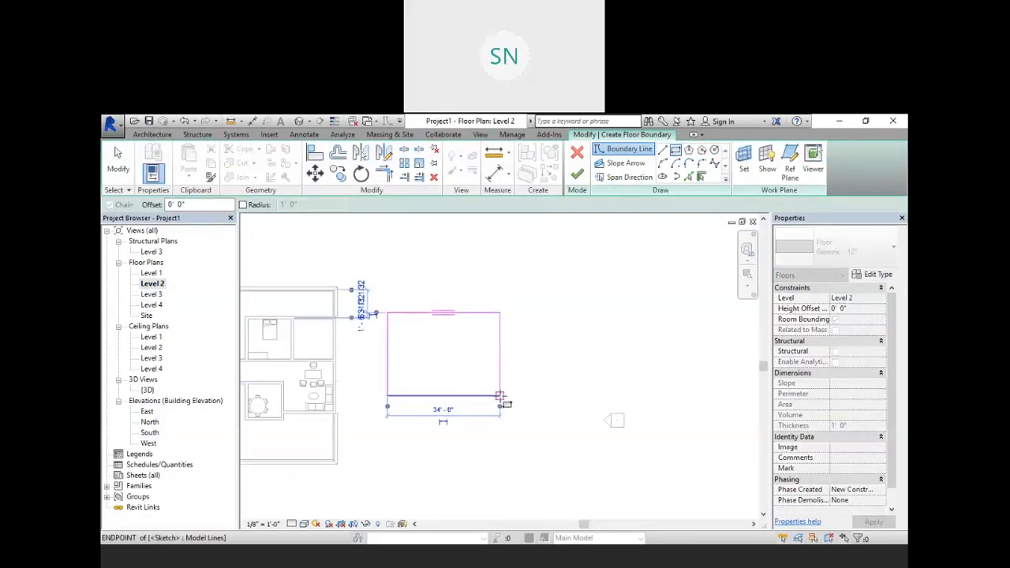
pyautogui.click(578, 175)
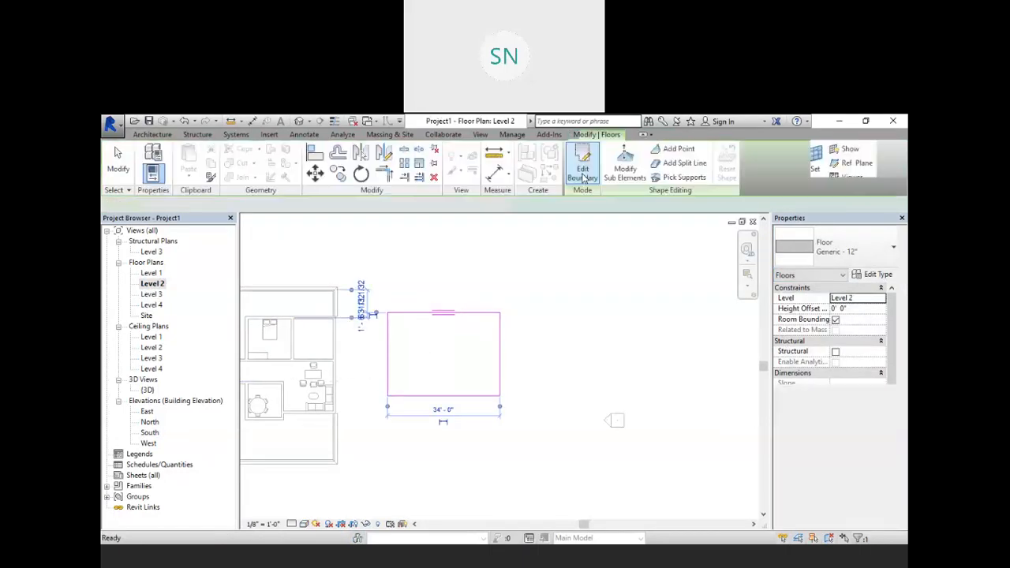
pyautogui.click(530, 323)
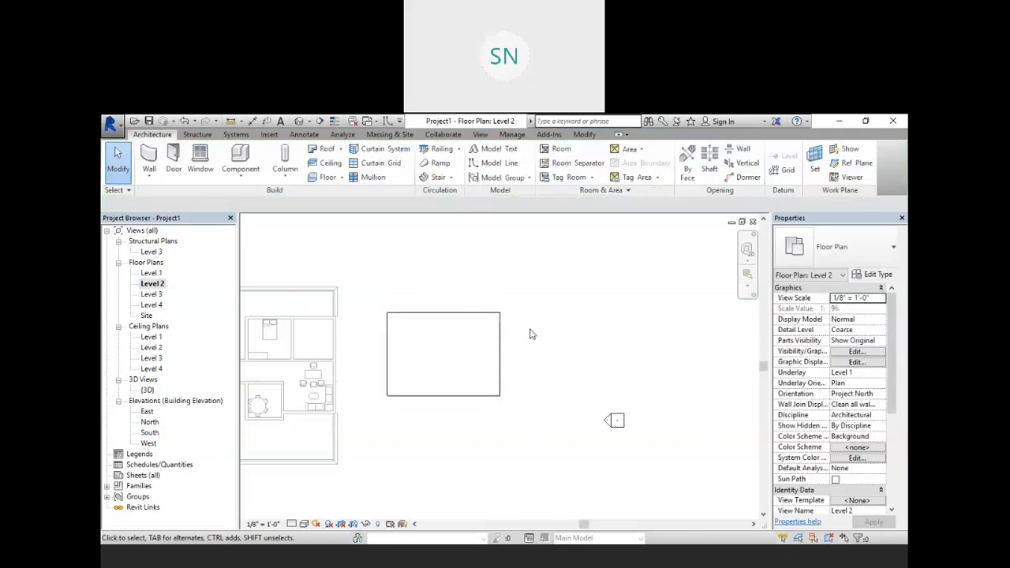
# Sketch a rectangular roof footprint about 33' 6" by 21' 6" on Level 2, just east of the new floor
pyautogui.moveTo(565, 386); pyautogui.dragTo(519, 381, button='middle')
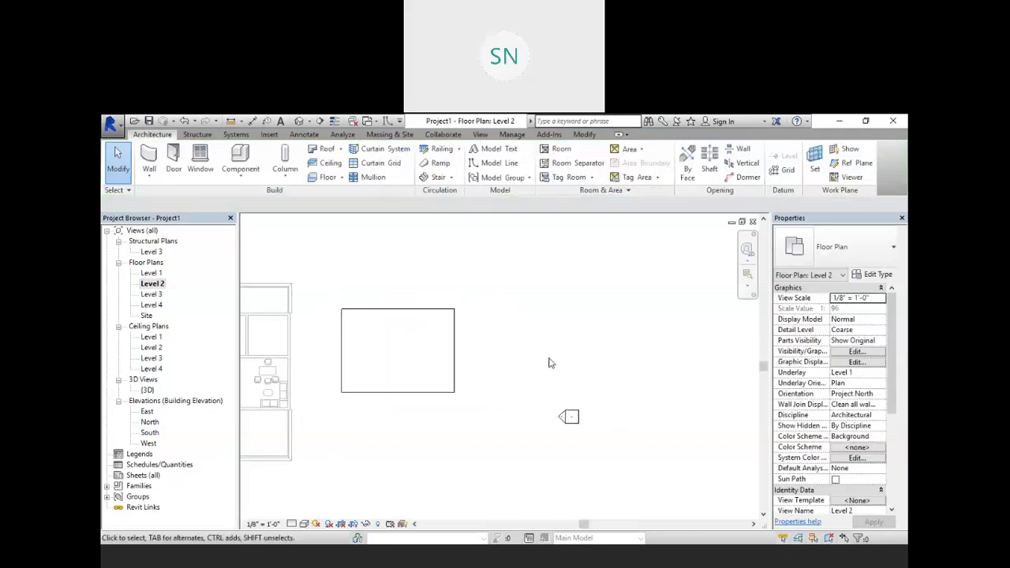
pyautogui.click(327, 150)
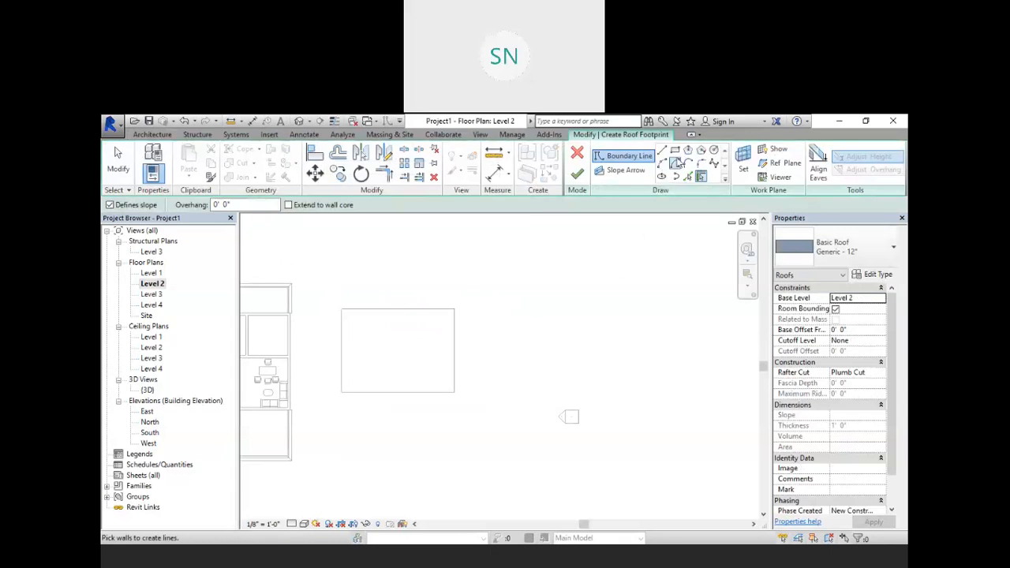
pyautogui.click(675, 150)
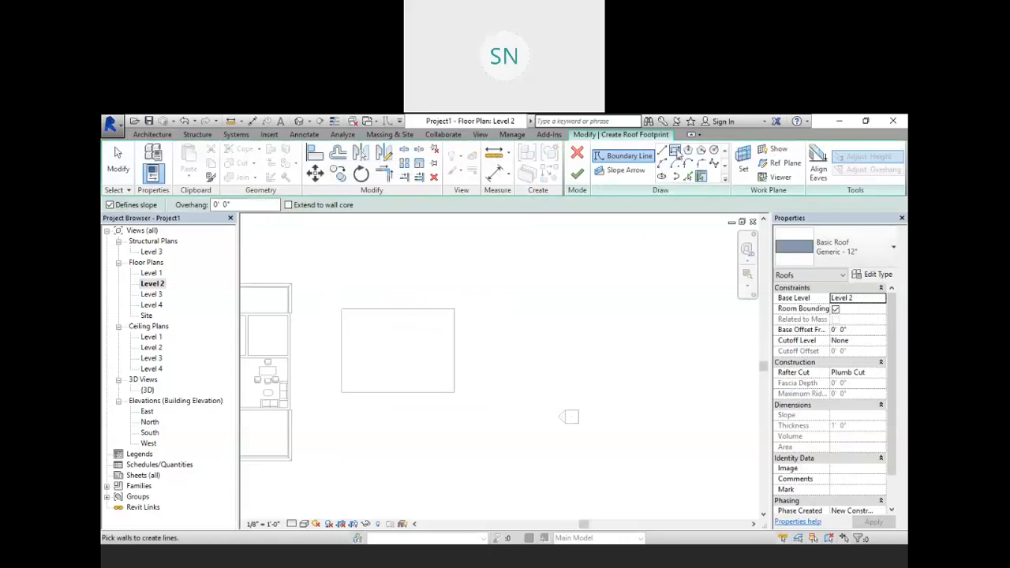
pyautogui.click(490, 314)
pyautogui.click(600, 385)
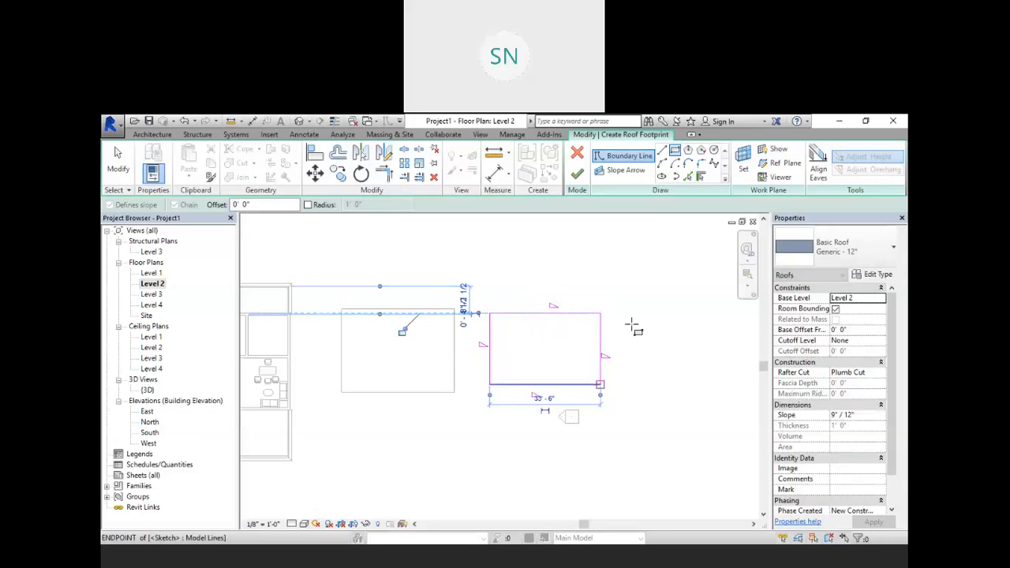
pyautogui.rightClick(633, 325)
pyautogui.click(624, 286)
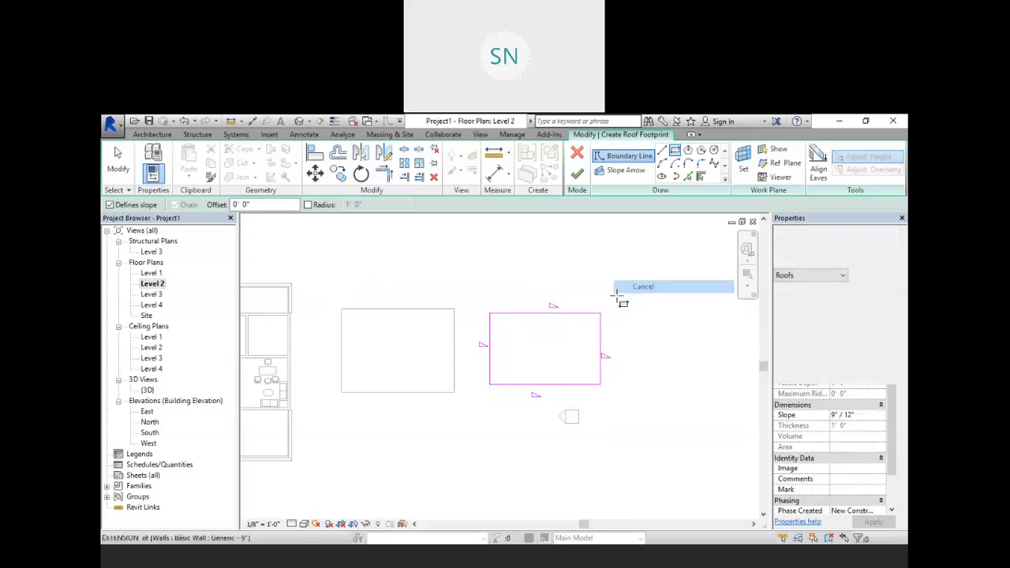
pyautogui.rightClick(573, 287)
pyautogui.click(588, 287)
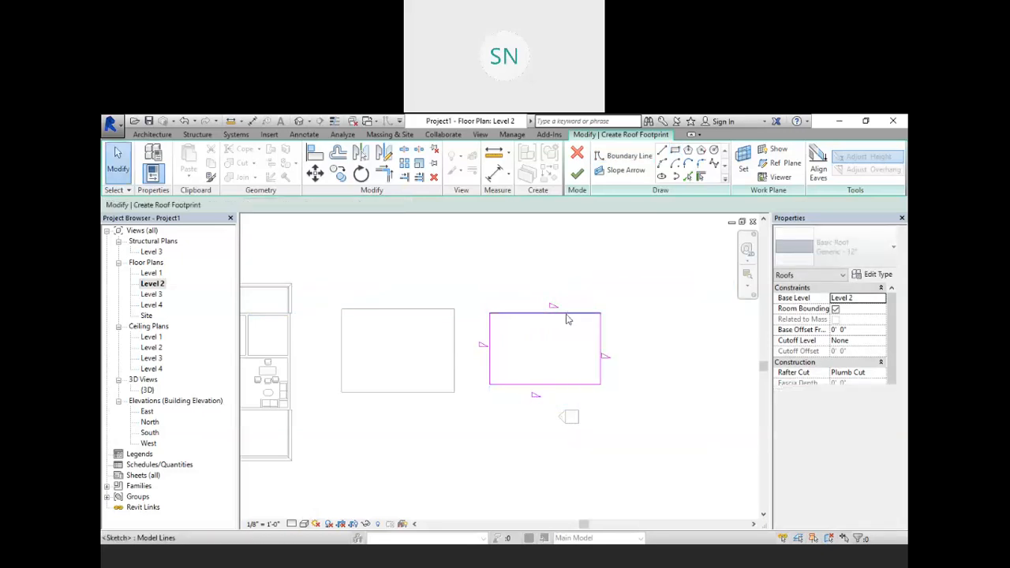
# Turn off Defines Slope for all four footprint edges and finish the flat Generic - 12" roof
pyautogui.click(566, 314)
pyautogui.click(344, 205)
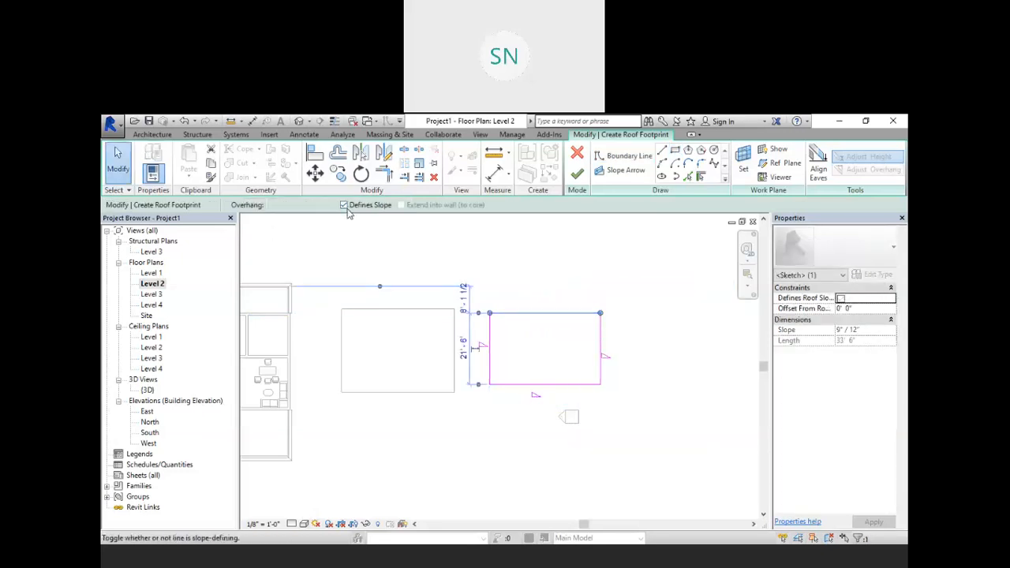
pyautogui.click(490, 334)
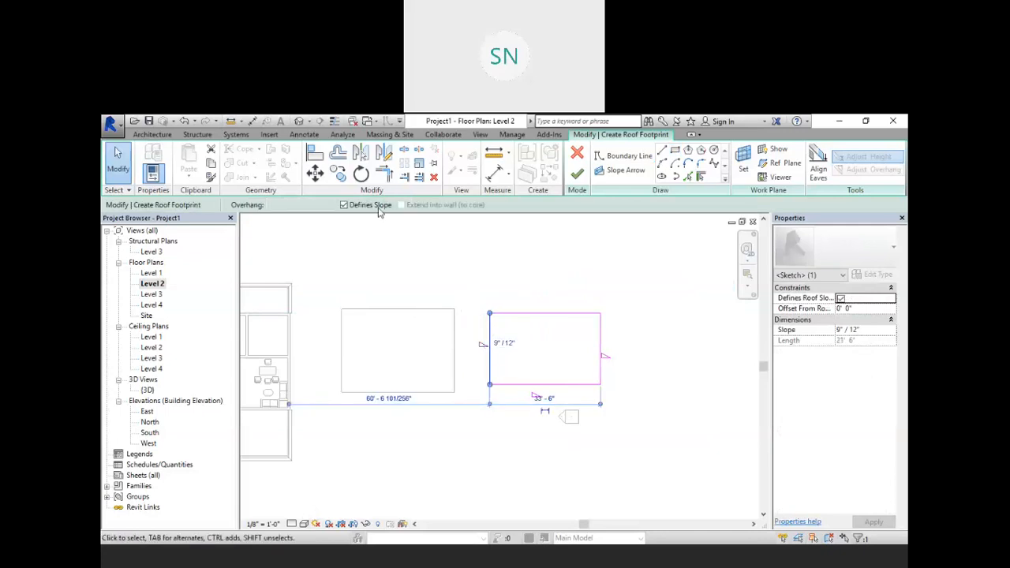
pyautogui.click(544, 384)
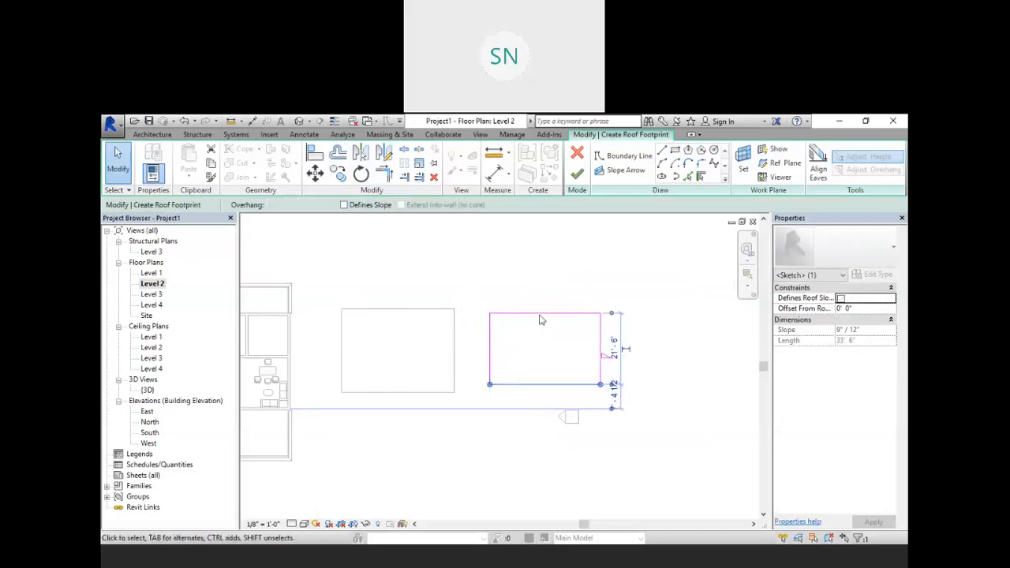
pyautogui.click(600, 344)
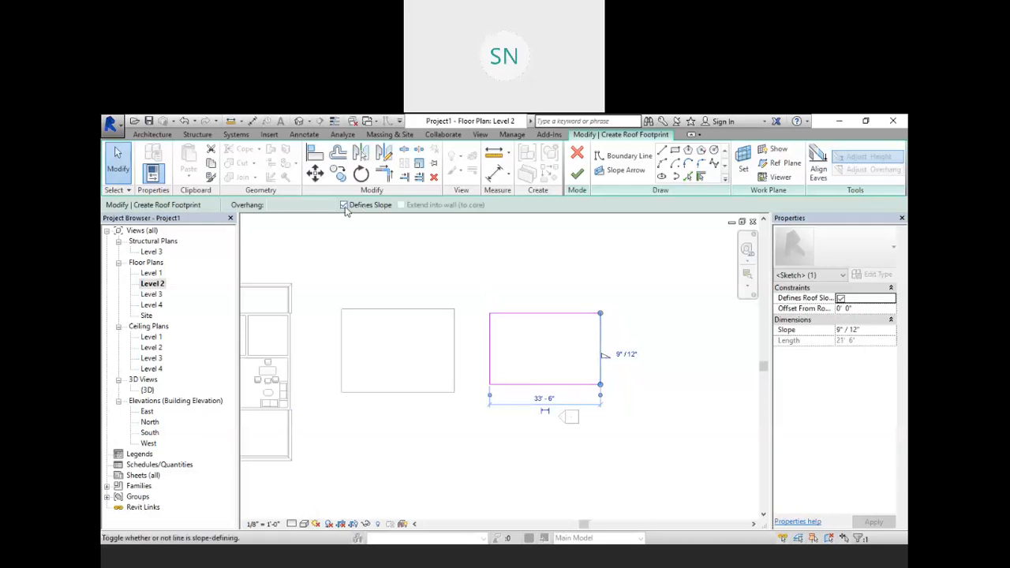
pyautogui.click(345, 207)
pyautogui.click(438, 275)
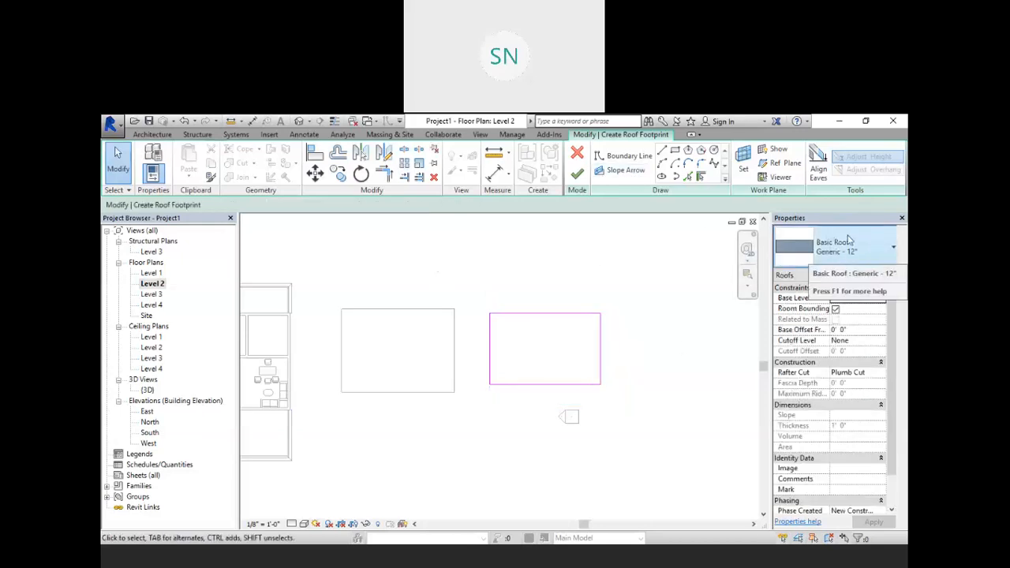
pyautogui.click(577, 174)
pyautogui.click(543, 280)
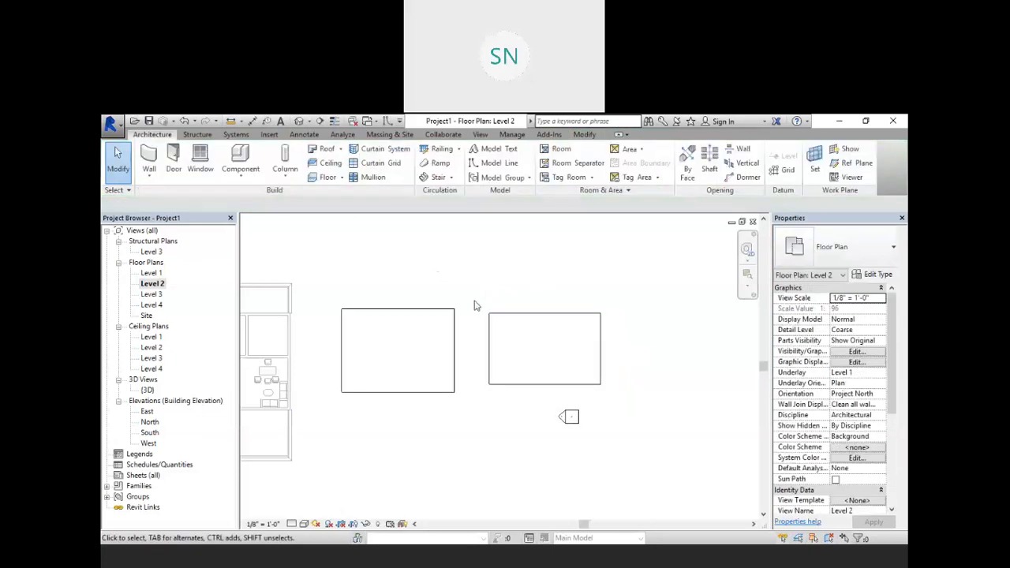
# Open the default 3D view and examine the new floor and flat roof side by side
pyautogui.click(298, 121)
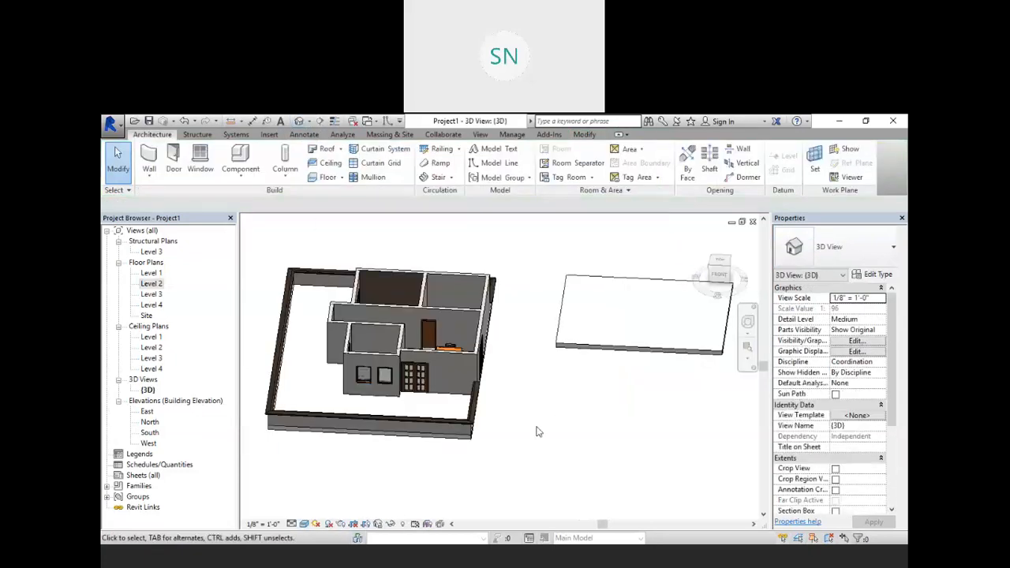
pyautogui.moveTo(539, 432); pyautogui.dragTo(324, 454, button='middle')
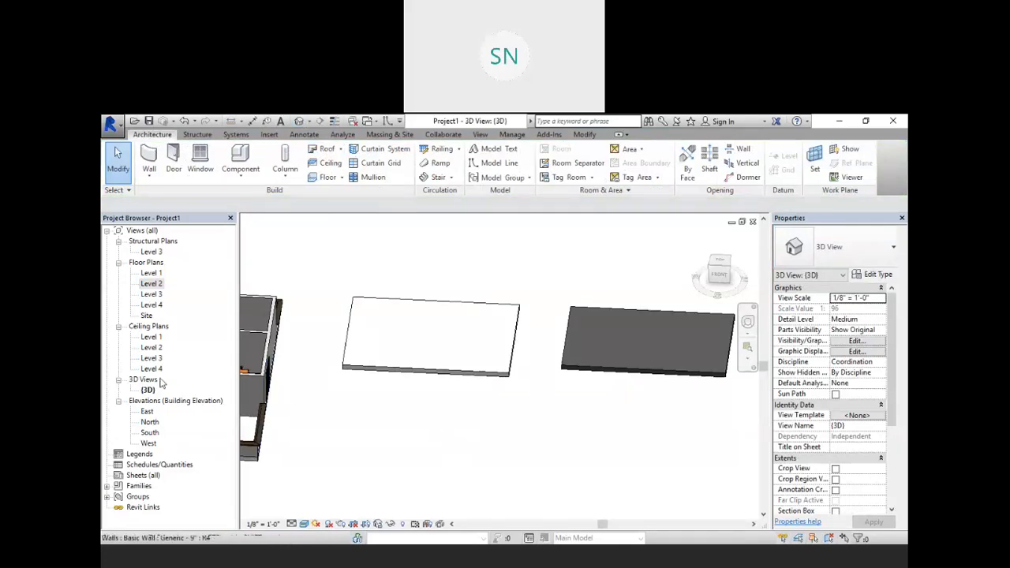
# In the South elevation, extend the east ends of the level lines past the floor and the flat roof
pyautogui.doubleClick(149, 432)
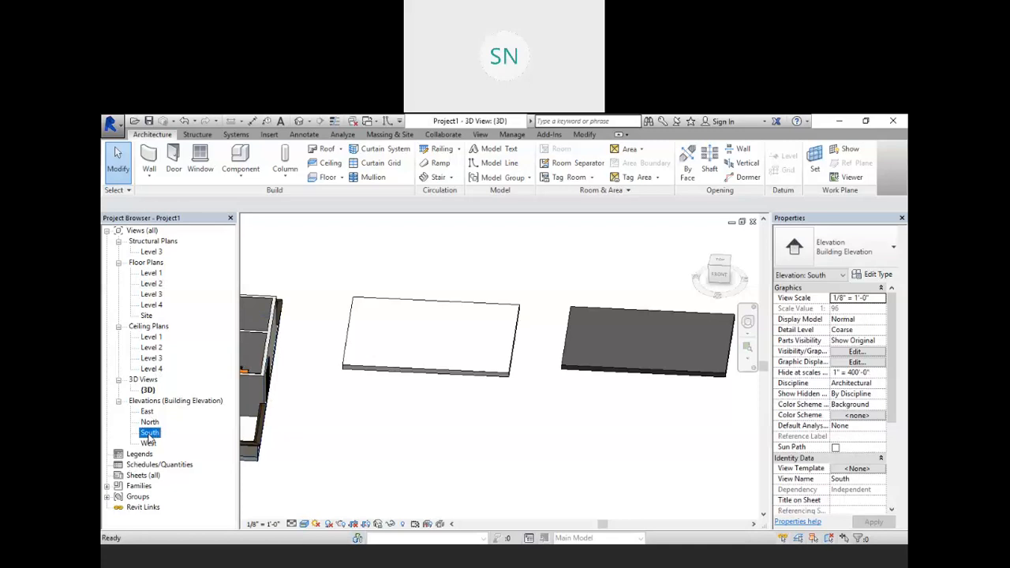
pyautogui.moveTo(562, 430); pyautogui.dragTo(315, 416, button='middle')
pyautogui.moveTo(511, 436); pyautogui.dragTo(397, 440, button='middle')
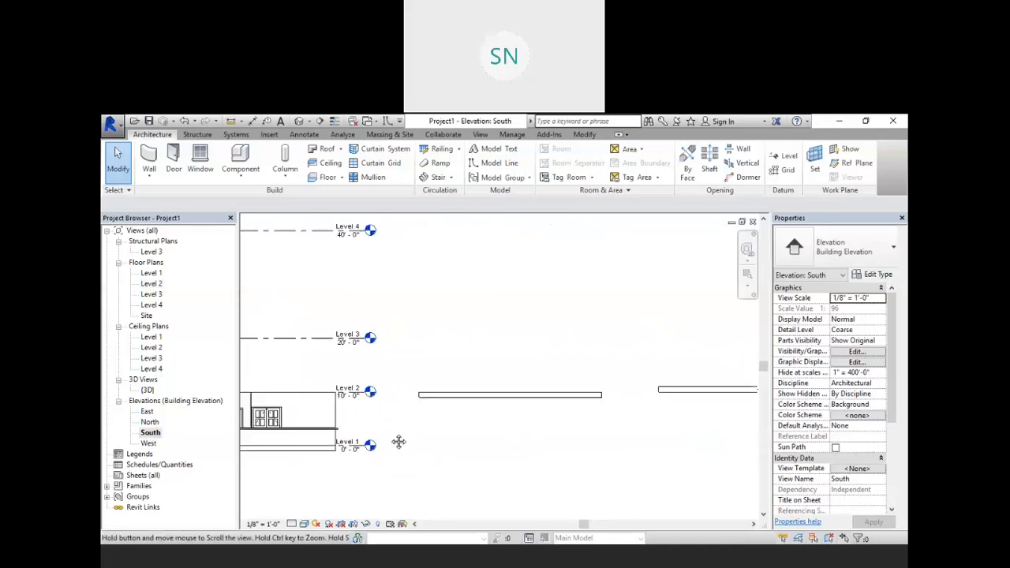
pyautogui.click(322, 340)
pyautogui.moveTo(373, 341); pyautogui.dragTo(750, 363)
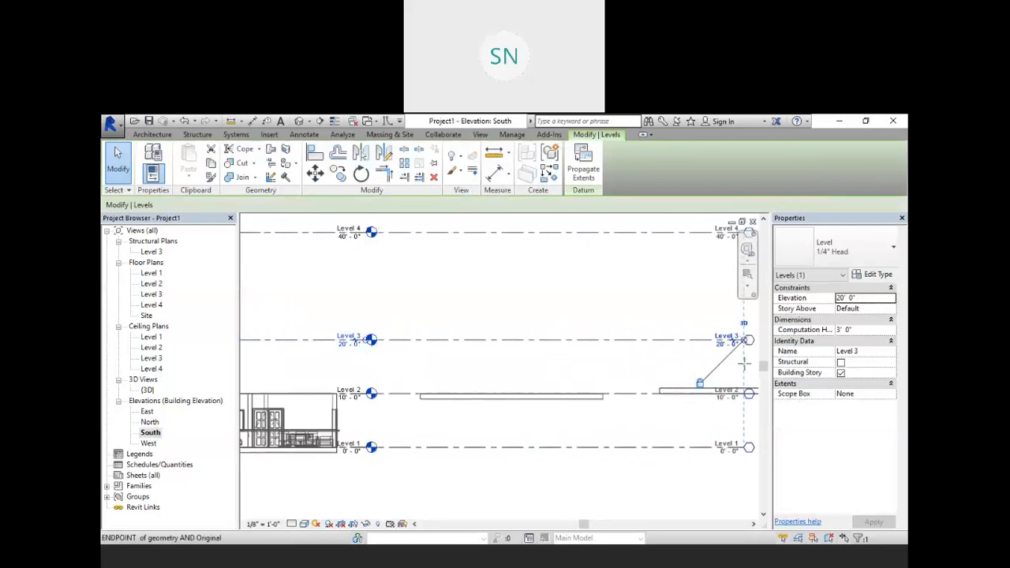
pyautogui.moveTo(725, 368); pyautogui.dragTo(555, 385, button='middle')
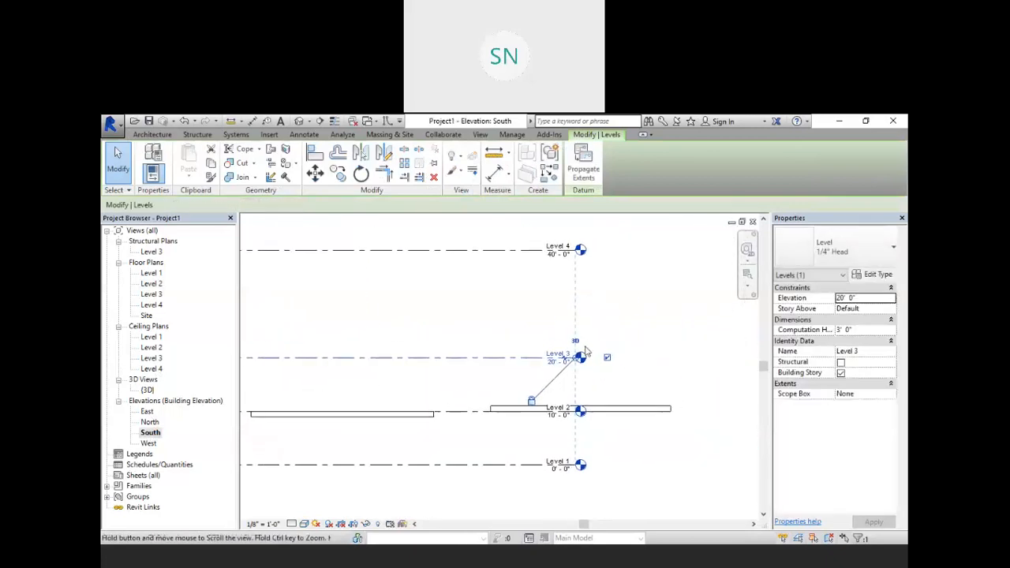
pyautogui.moveTo(575, 358); pyautogui.dragTo(716, 359)
pyautogui.click(490, 457)
# Examine up close how the floor and the flat roof sit relative to the Level 2 line
pyautogui.scroll(4, 419, 422)
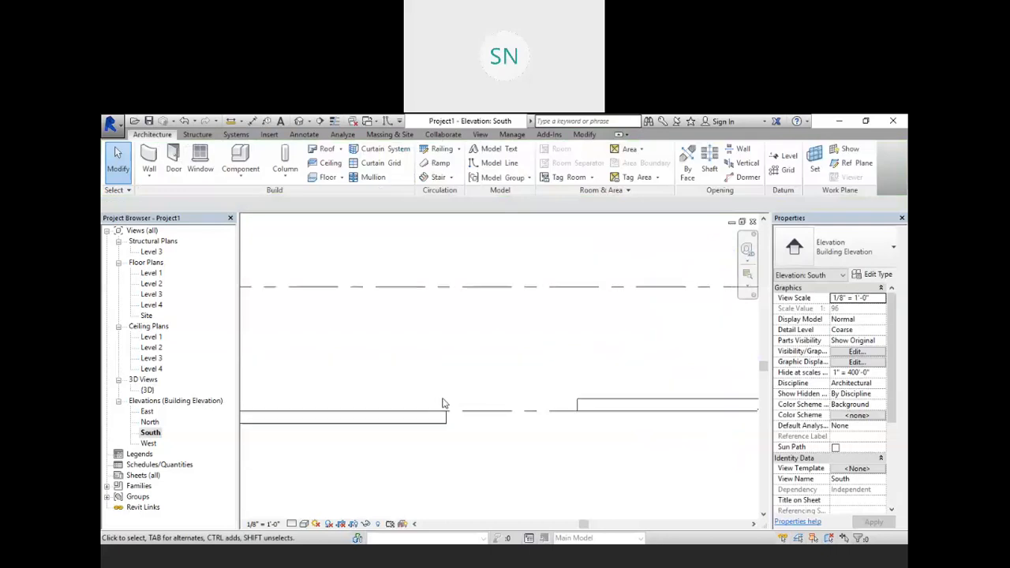
pyautogui.scroll(3, 450, 420)
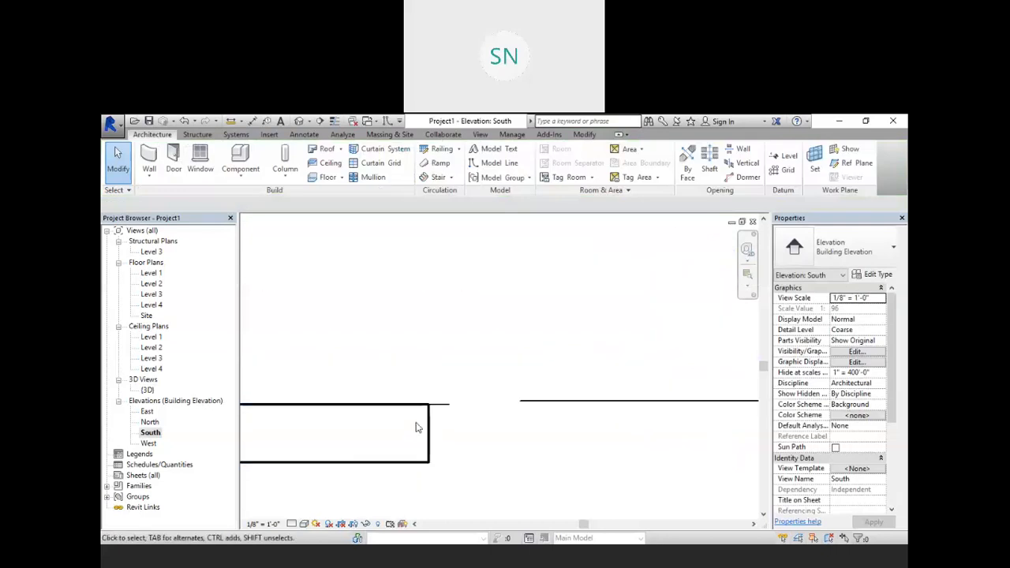
pyautogui.scroll(-4, 412, 407)
pyautogui.scroll(-1, 410, 403)
pyautogui.scroll(1, 678, 443)
pyautogui.moveTo(677, 456); pyautogui.dragTo(491, 497, button='middle')
pyautogui.scroll(3, 465, 422)
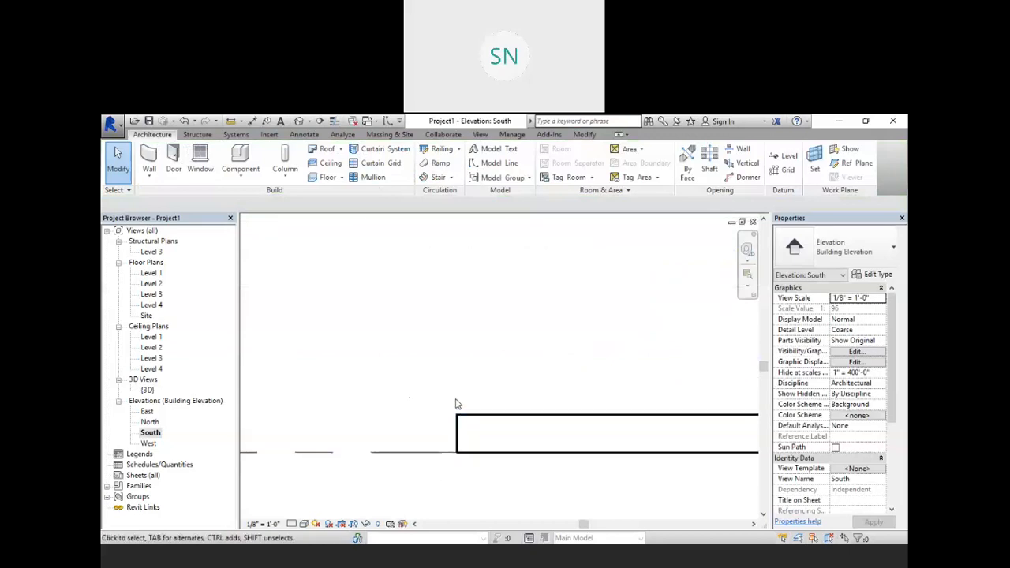
pyautogui.scroll(-2, 456, 404)
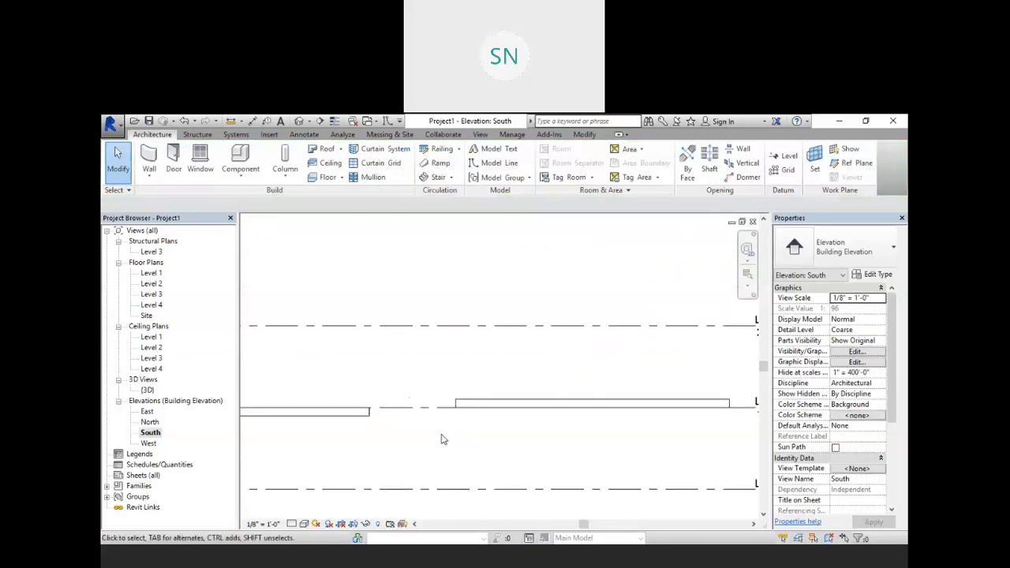
pyautogui.moveTo(442, 440); pyautogui.dragTo(452, 439, button='middle')
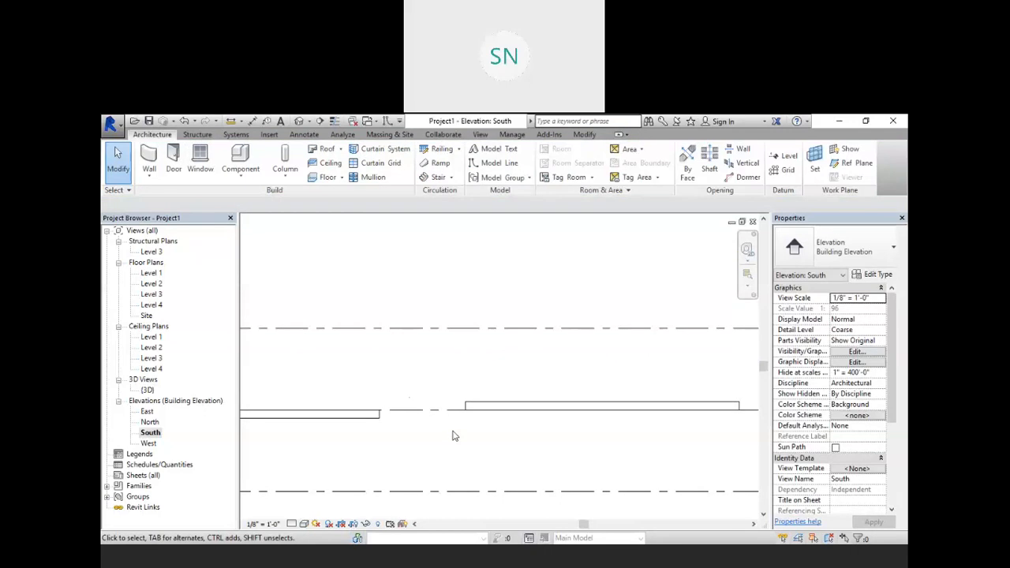
pyautogui.moveTo(416, 451); pyautogui.dragTo(519, 417, button='middle')
pyautogui.scroll(-2, 514, 408)
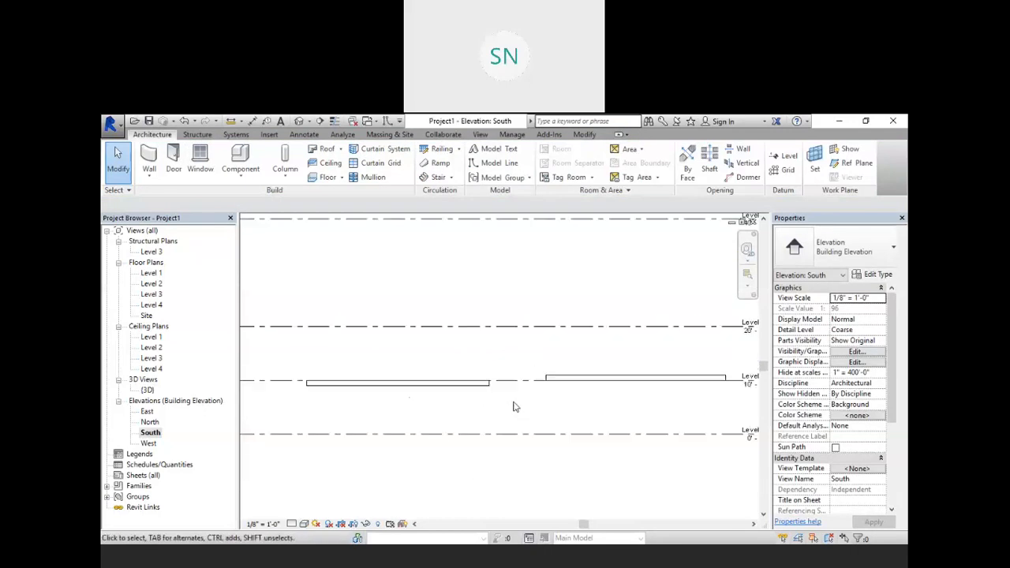
# Compare the top of the house walls with Level 2 and recheck the facing ends of the floor and roof
pyautogui.moveTo(403, 434); pyautogui.dragTo(560, 429, button='middle')
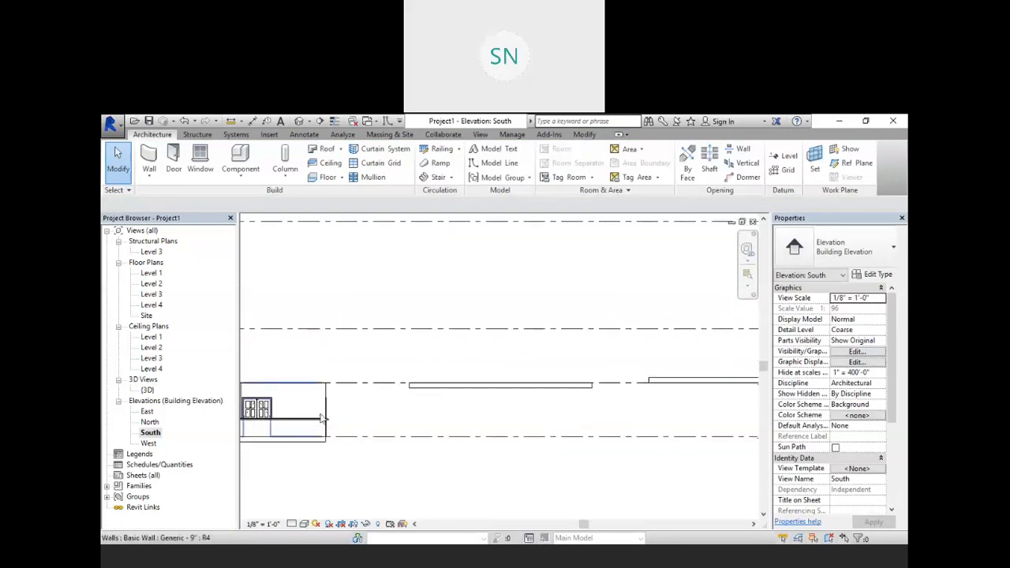
pyautogui.scroll(2, 323, 421)
pyautogui.moveTo(341, 427); pyautogui.dragTo(376, 448, button='middle')
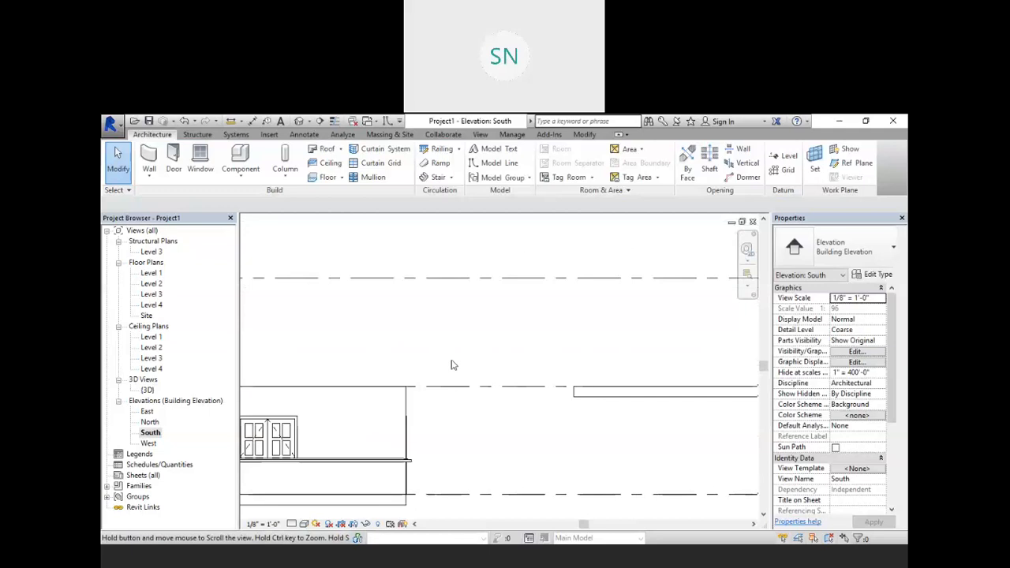
pyautogui.scroll(-1, 449, 395)
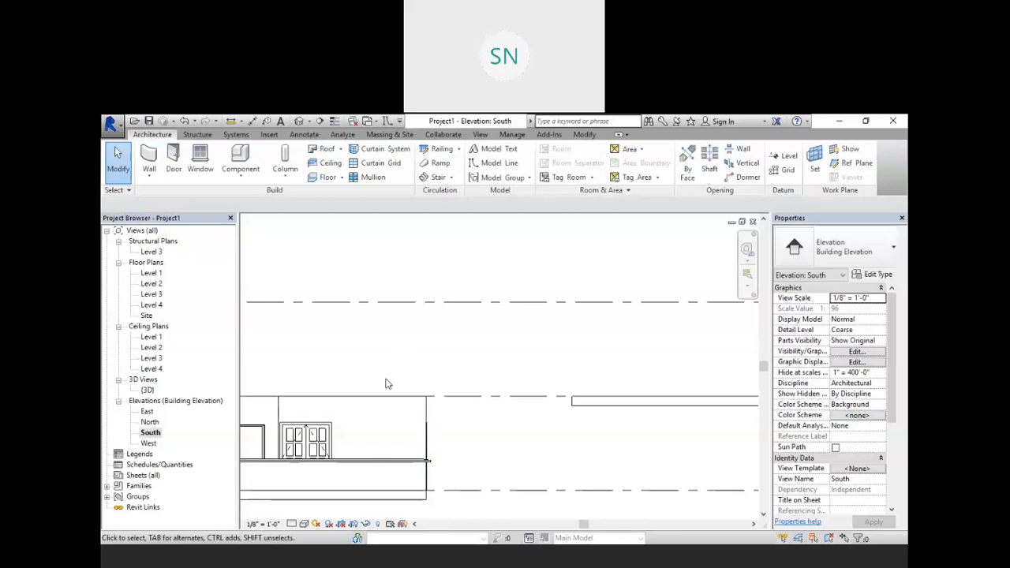
pyautogui.scroll(-3, 386, 384)
pyautogui.moveTo(562, 440); pyautogui.dragTo(548, 412, button='middle')
pyautogui.scroll(5, 559, 381)
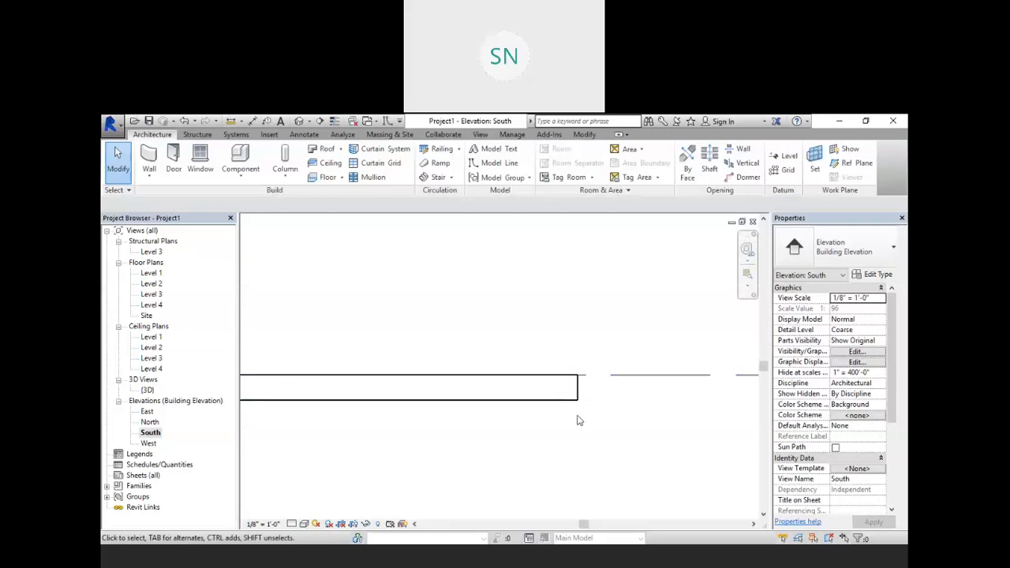
pyautogui.scroll(-3, 582, 397)
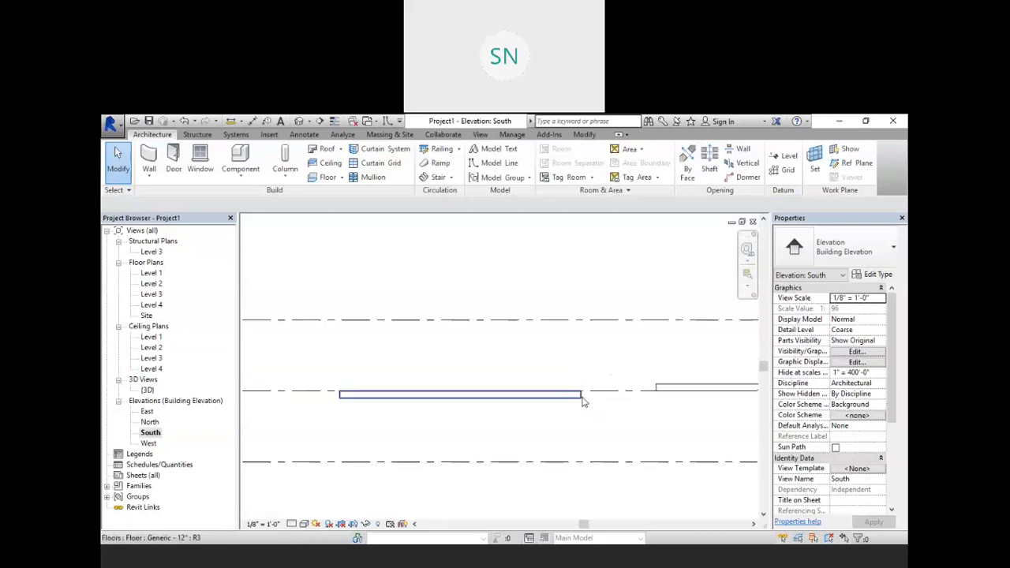
pyautogui.moveTo(582, 397); pyautogui.dragTo(517, 408, button='middle')
pyautogui.scroll(2, 578, 379)
pyautogui.moveTo(577, 379); pyautogui.dragTo(484, 409, button='middle')
pyautogui.scroll(1, 450, 405)
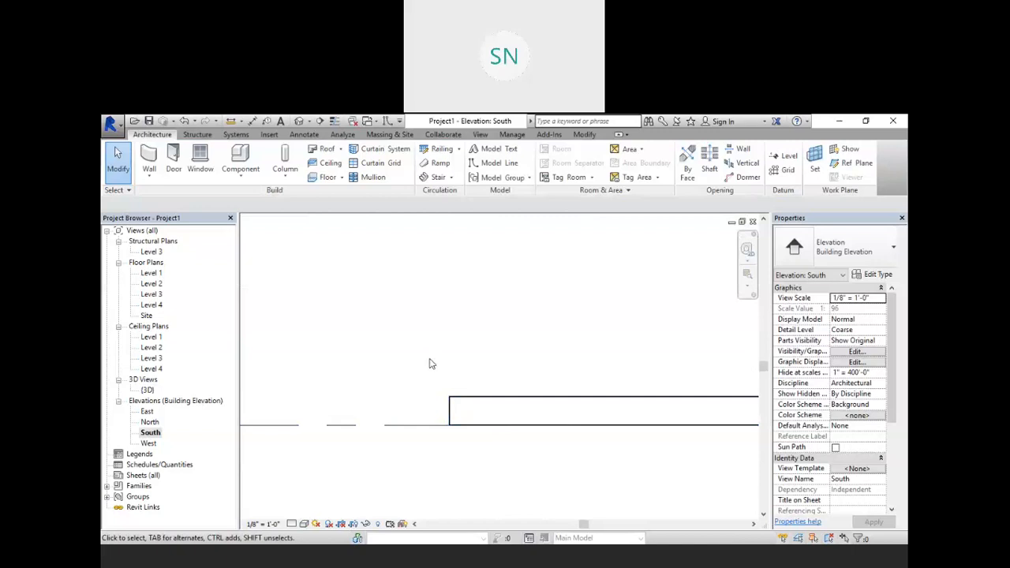
pyautogui.scroll(-3, 429, 364)
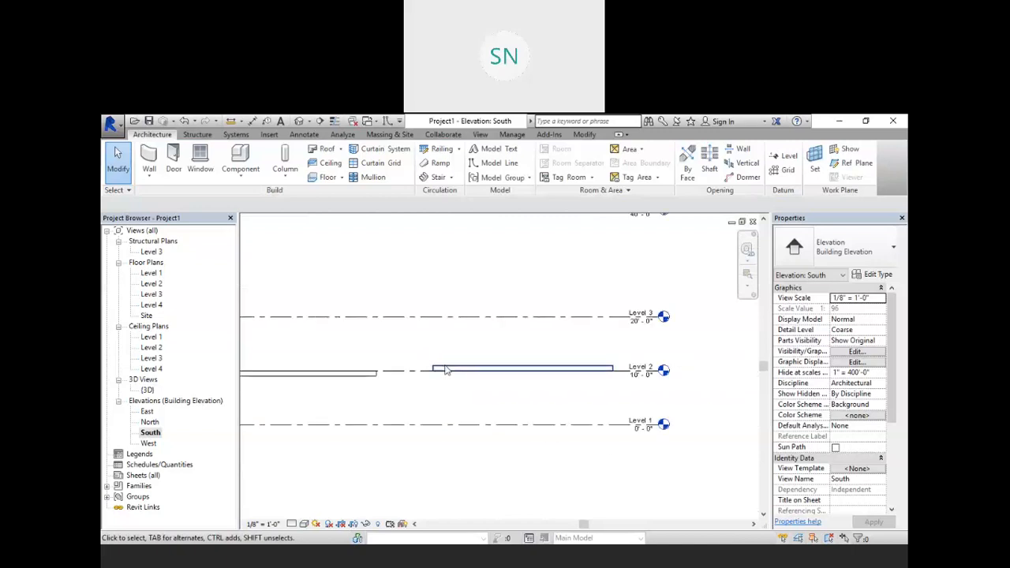
# Delete the flat roof and the floor east of the house in the South elevation
pyautogui.click(446, 371)
pyautogui.press('Delete')
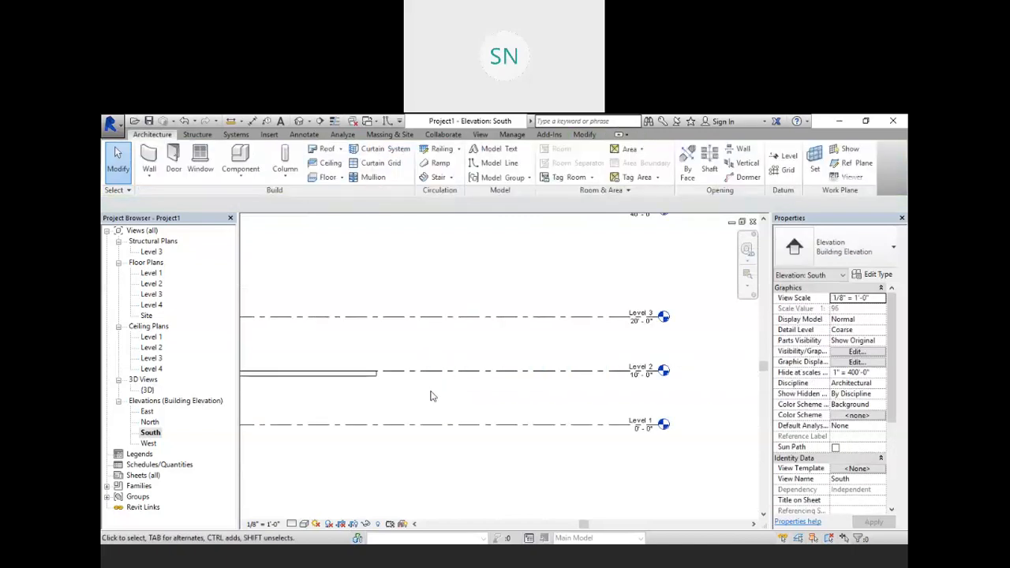
pyautogui.moveTo(430, 395); pyautogui.dragTo(597, 435, button='middle')
pyautogui.click(535, 407)
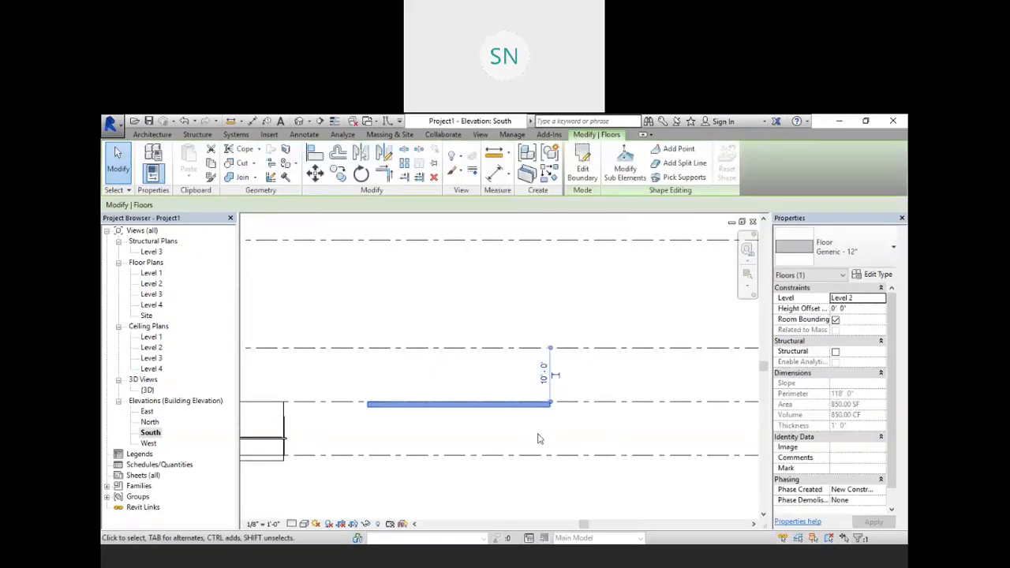
pyautogui.press('Delete')
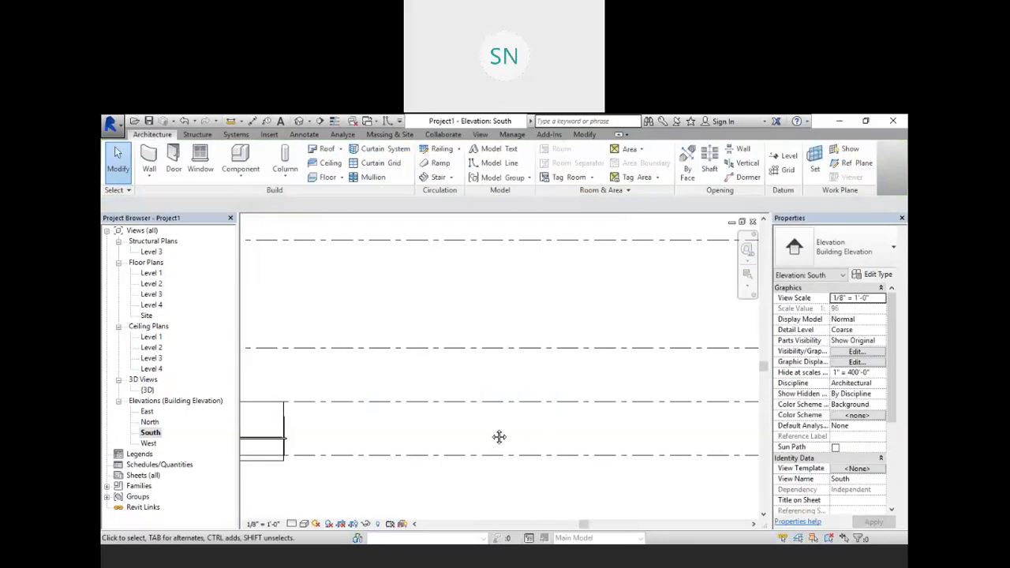
pyautogui.moveTo(499, 437); pyautogui.dragTo(632, 410, button='middle')
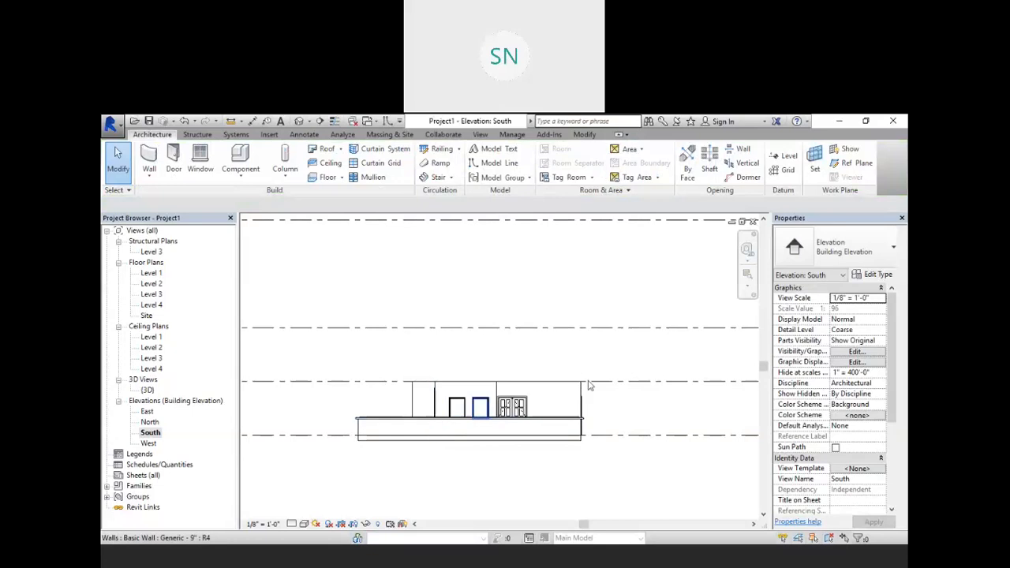
# On the Level 1 floor plan, sketch a rectangular floor boundary about 46' 4" wide in the empty area east of the house
pyautogui.doubleClick(152, 274)
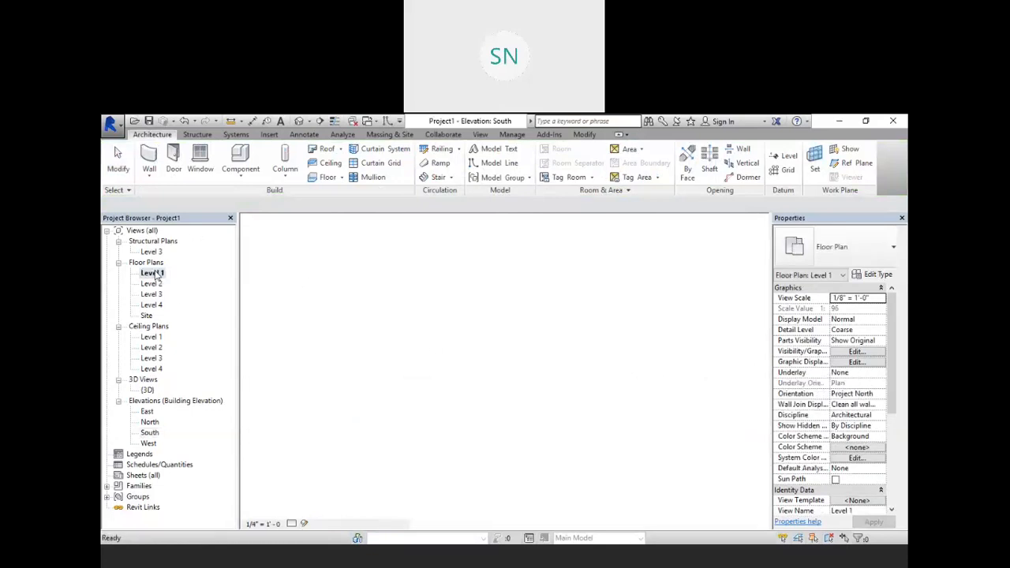
pyautogui.moveTo(371, 357); pyautogui.dragTo(533, 374, button='middle')
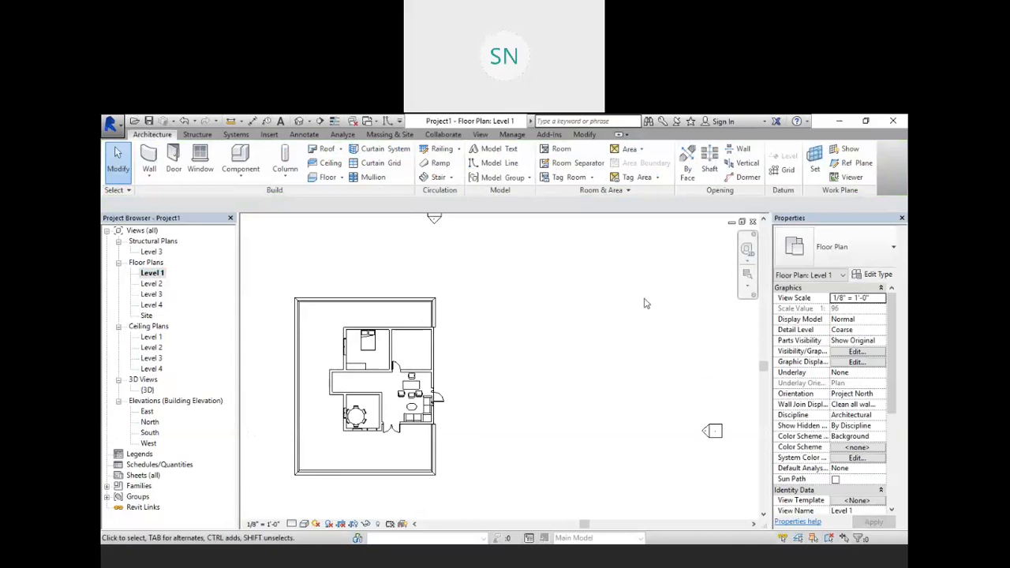
pyautogui.click(325, 178)
pyautogui.click(676, 149)
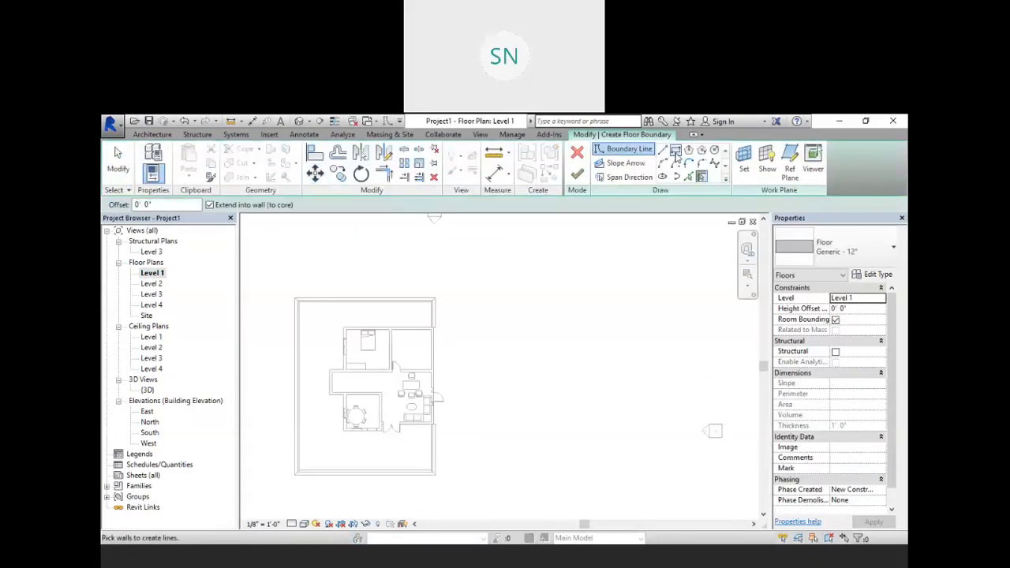
pyautogui.click(503, 330)
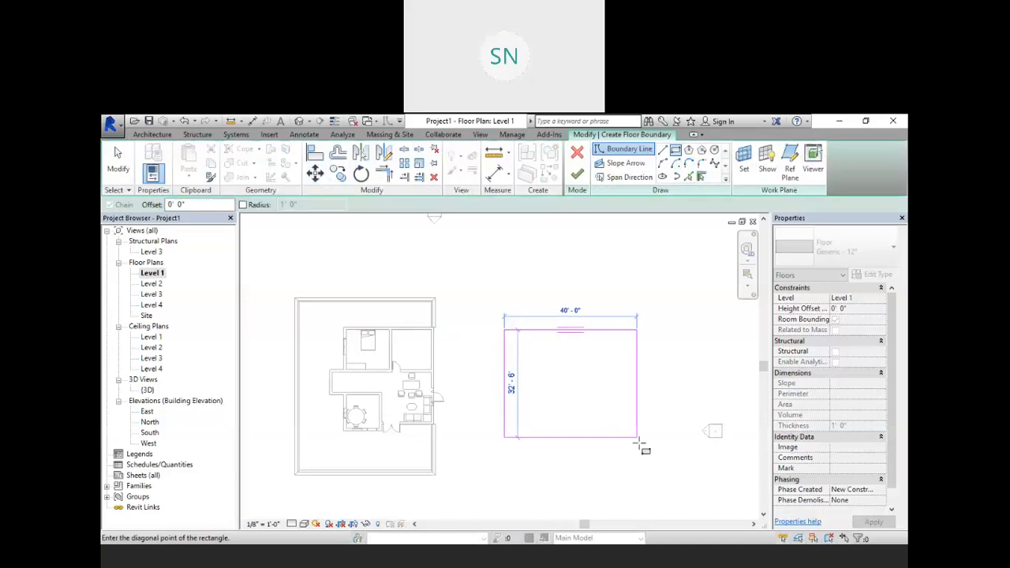
pyautogui.moveTo(671, 454); pyautogui.dragTo(624, 416, button='middle')
pyautogui.scroll(1, 563, 284)
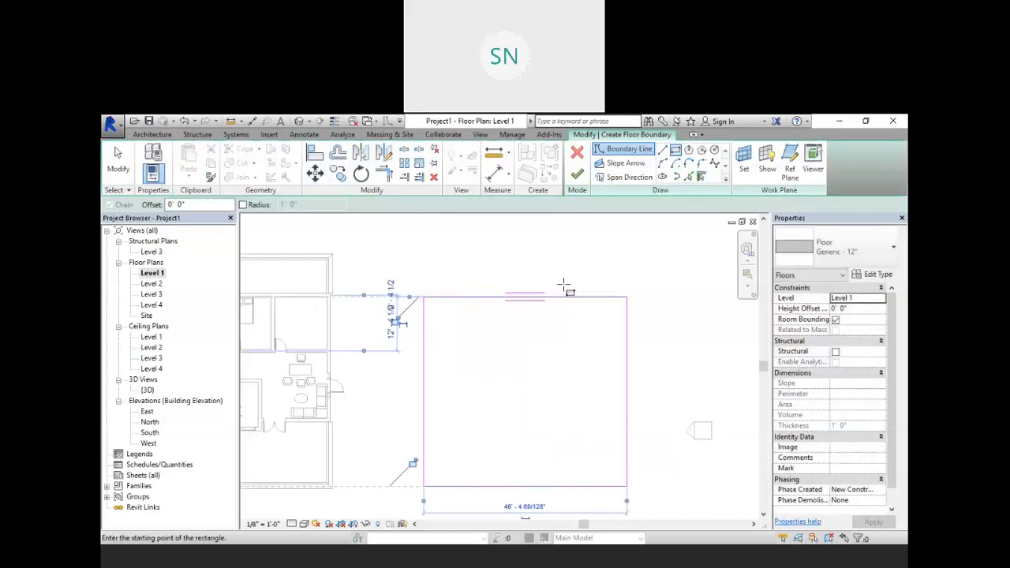
# Set the floor's span direction to the boundary's east edge and finish the Generic - 12" floor
pyautogui.scroll(2, 526, 301)
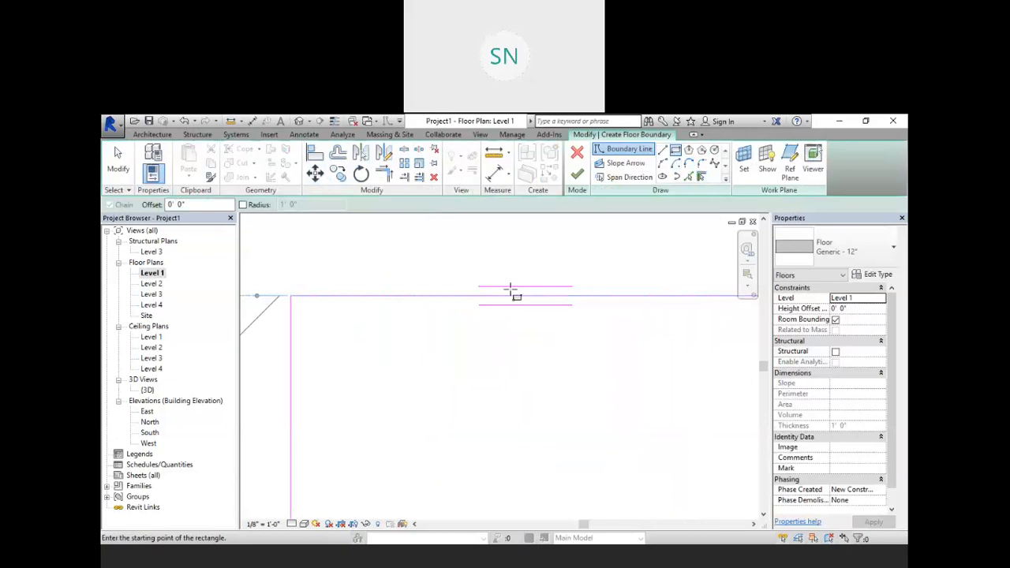
pyautogui.scroll(-2, 514, 289)
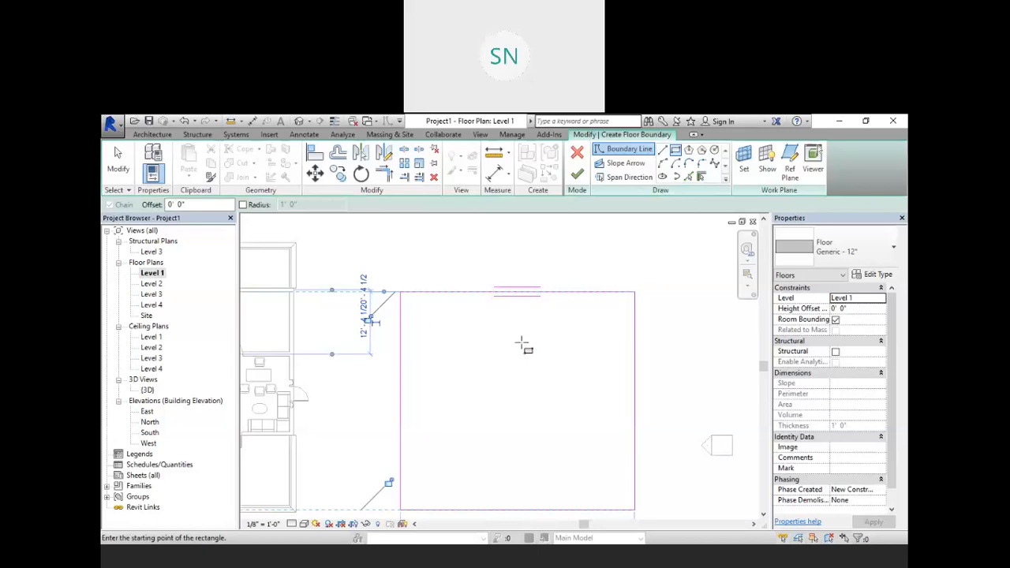
pyautogui.moveTo(451, 425); pyautogui.dragTo(457, 368, button='middle')
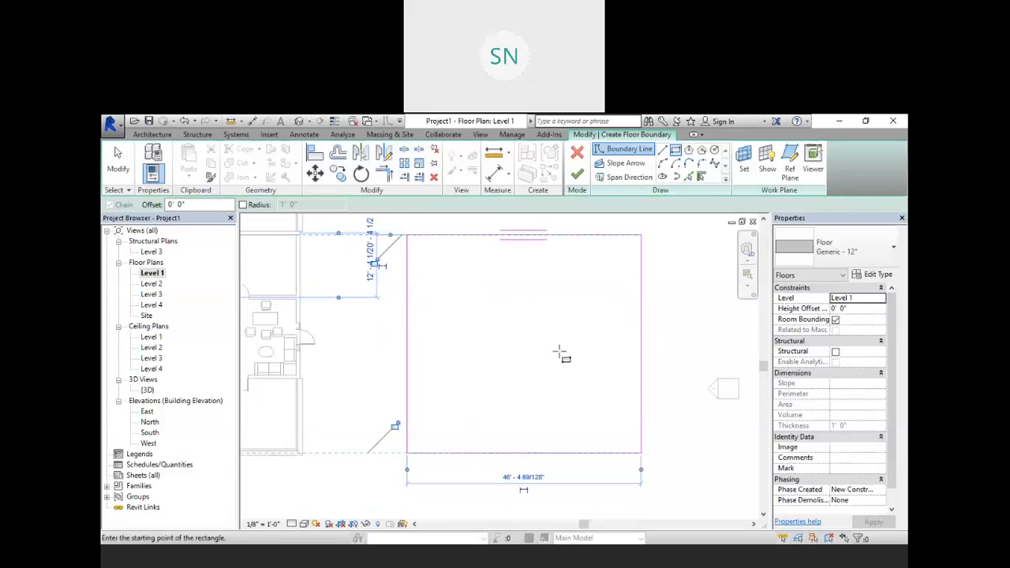
pyautogui.moveTo(592, 322); pyautogui.dragTo(573, 345, button='middle')
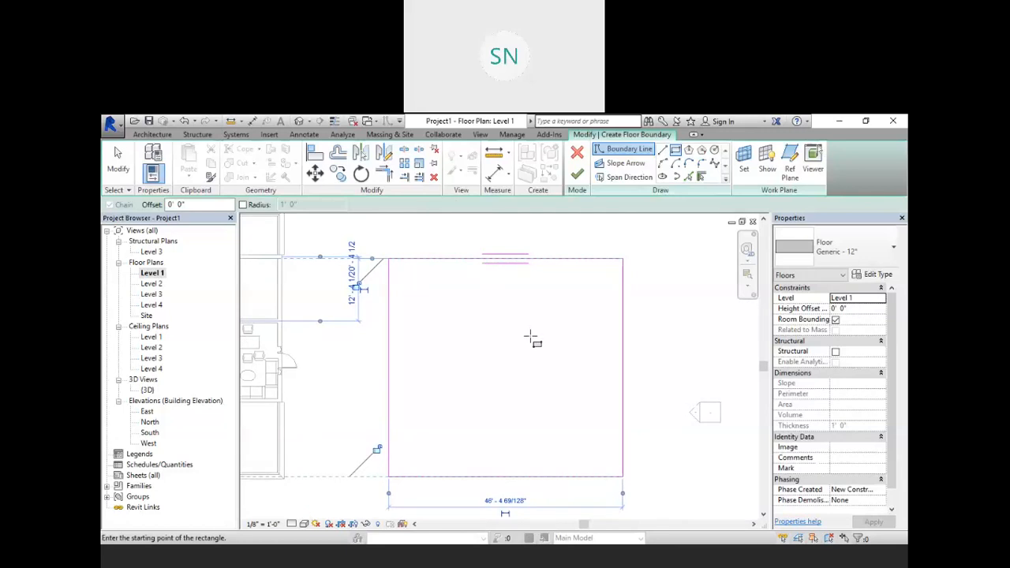
pyautogui.moveTo(537, 342); pyautogui.dragTo(546, 353, button='middle')
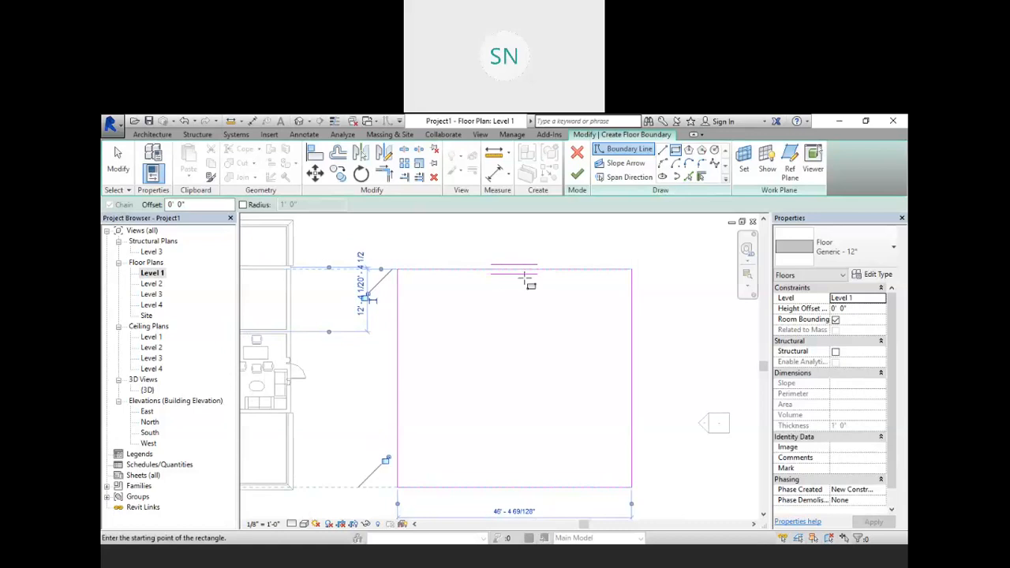
pyautogui.click(624, 178)
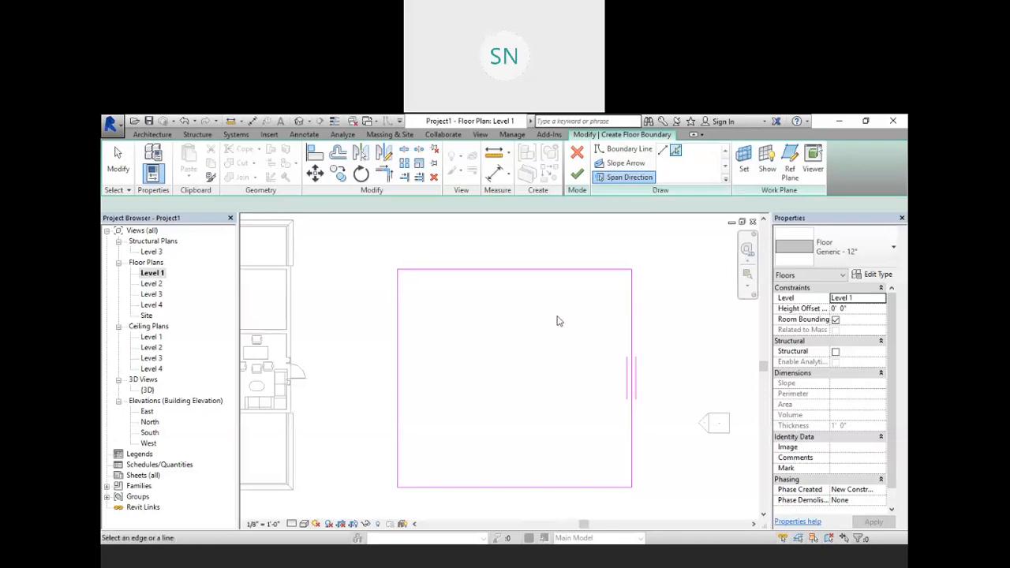
pyautogui.click(577, 173)
pyautogui.click(556, 255)
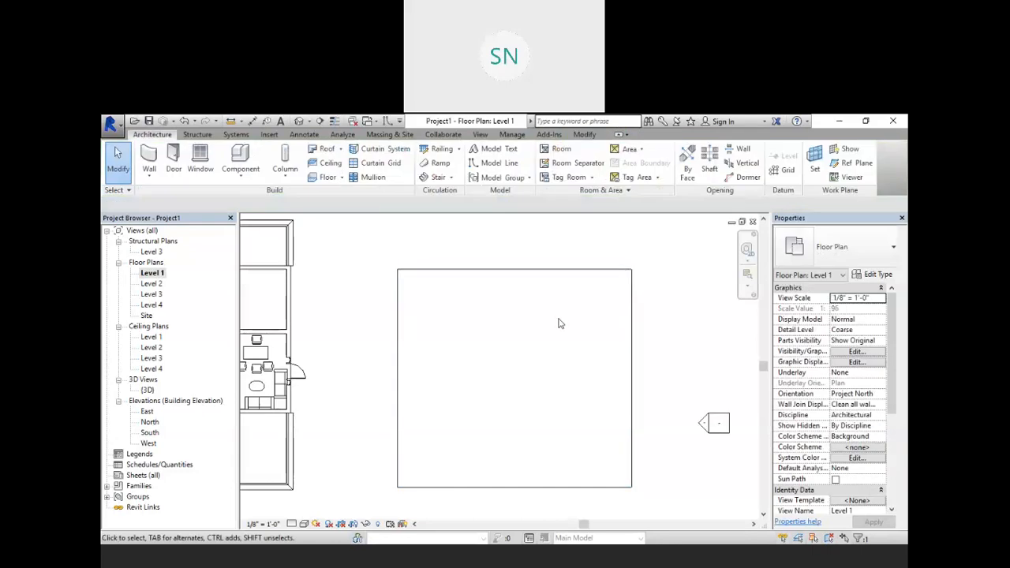
# Duplicate the type of the floor east of the house and name the new type Generic - 5"
pyautogui.click(631, 290)
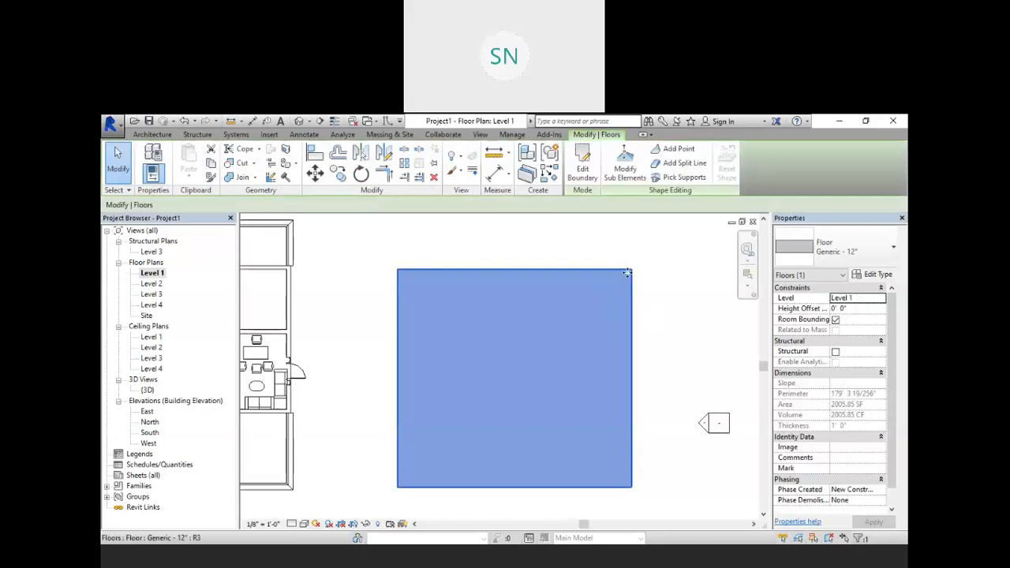
pyautogui.click(877, 276)
pyautogui.click(754, 197)
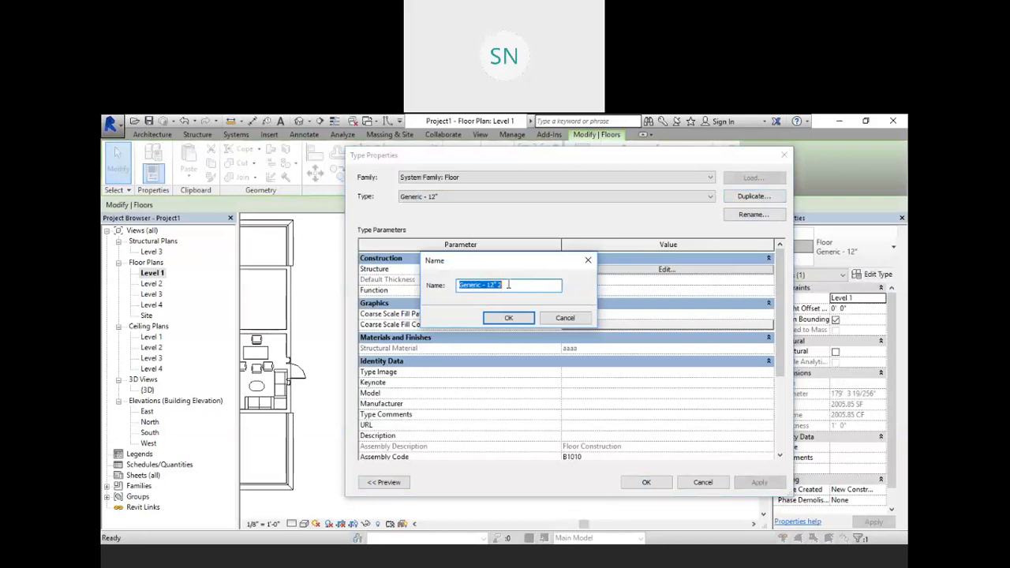
pyautogui.moveTo(509, 285); pyautogui.dragTo(487, 285)
pyautogui.write('5')
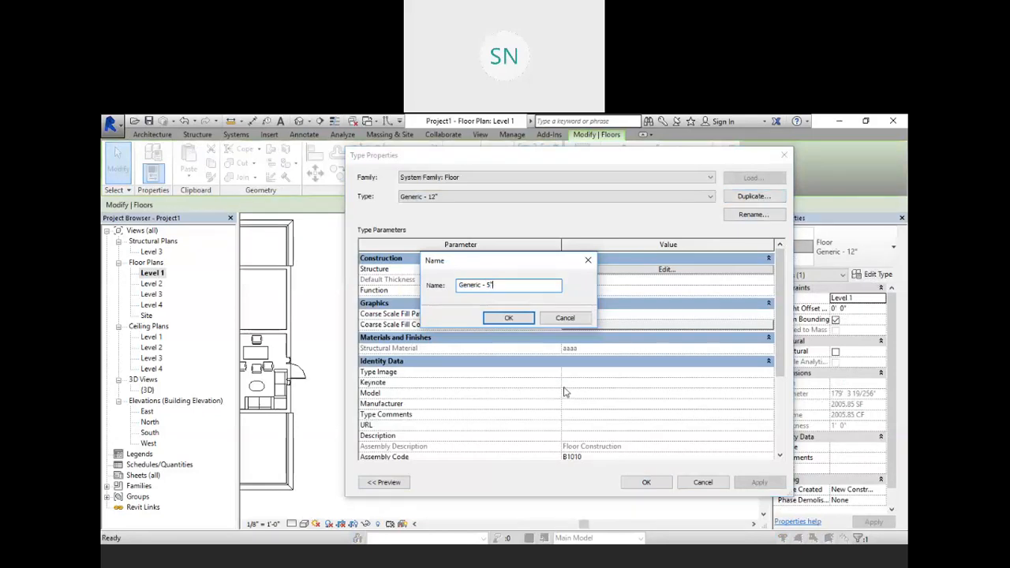
pyautogui.click(508, 318)
# In the Generic - 5" floor assembly, set the Structure [1] layer's thickness to 5"
pyautogui.click(652, 272)
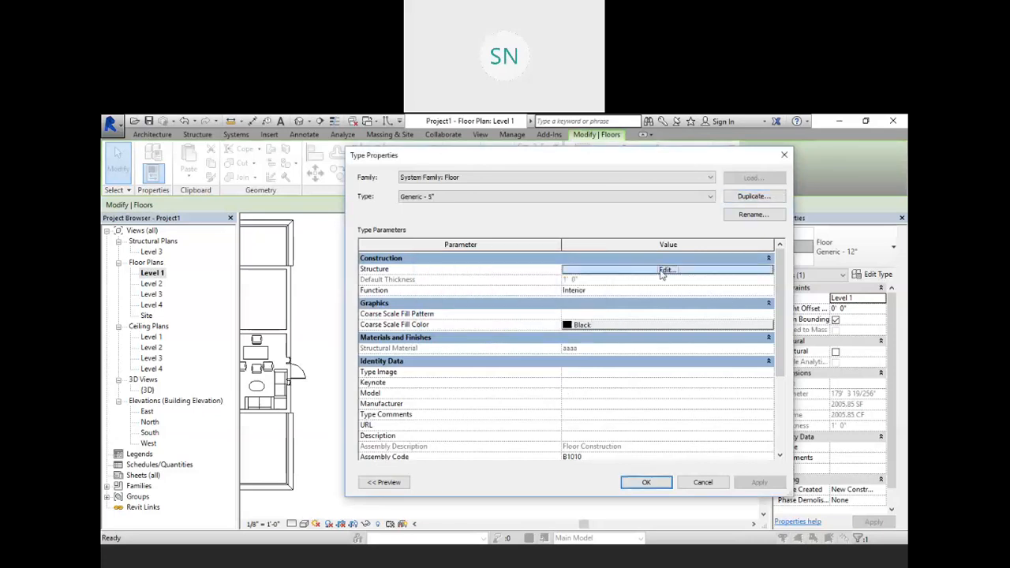
pyautogui.click(553, 269)
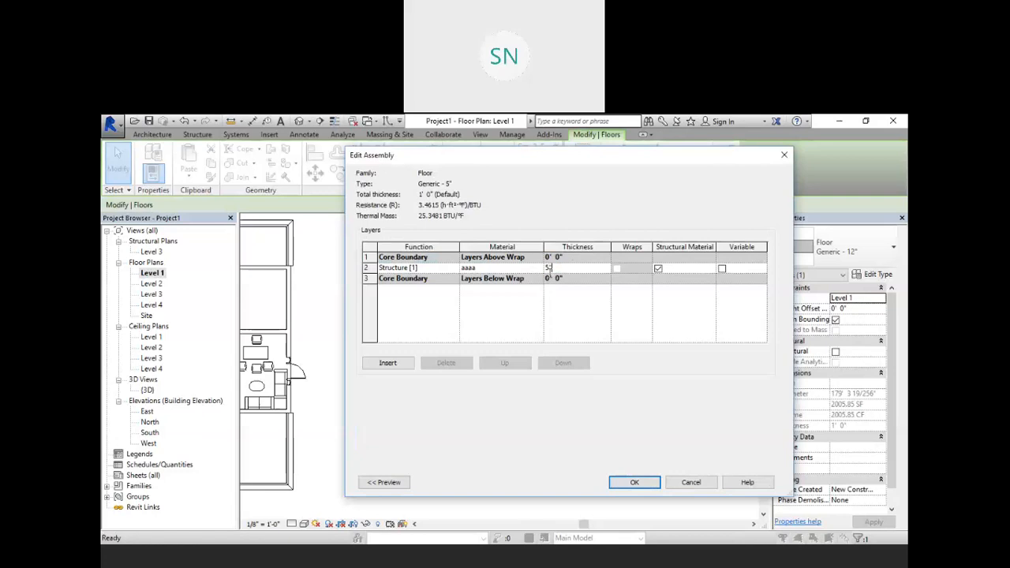
pyautogui.write('5')
pyautogui.press('Tab')
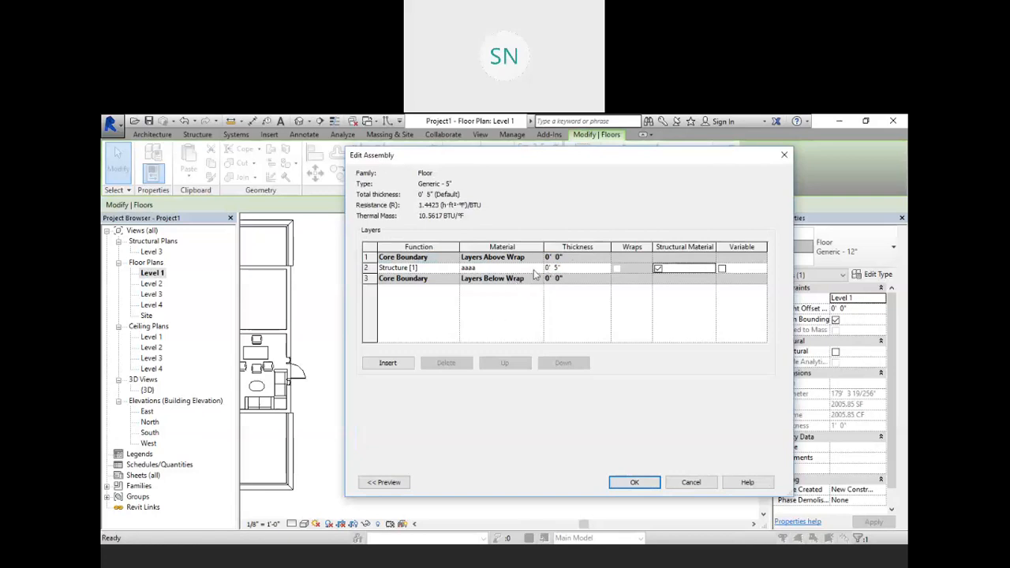
# Assign the Tile, Porcelain, 4in material to the Structure [1] layer and accept the assembly and type properties
pyautogui.click(540, 269)
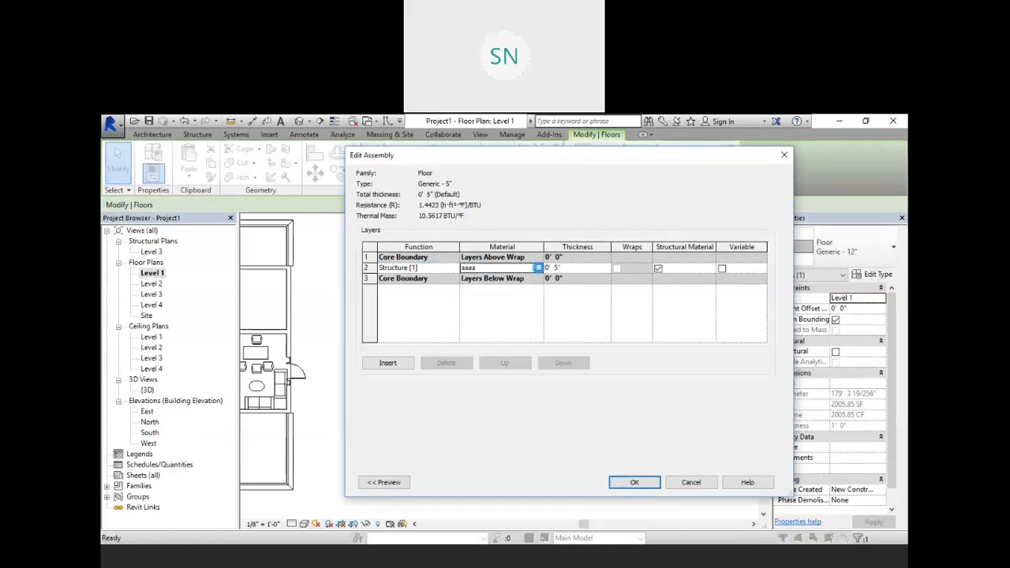
pyautogui.click(538, 268)
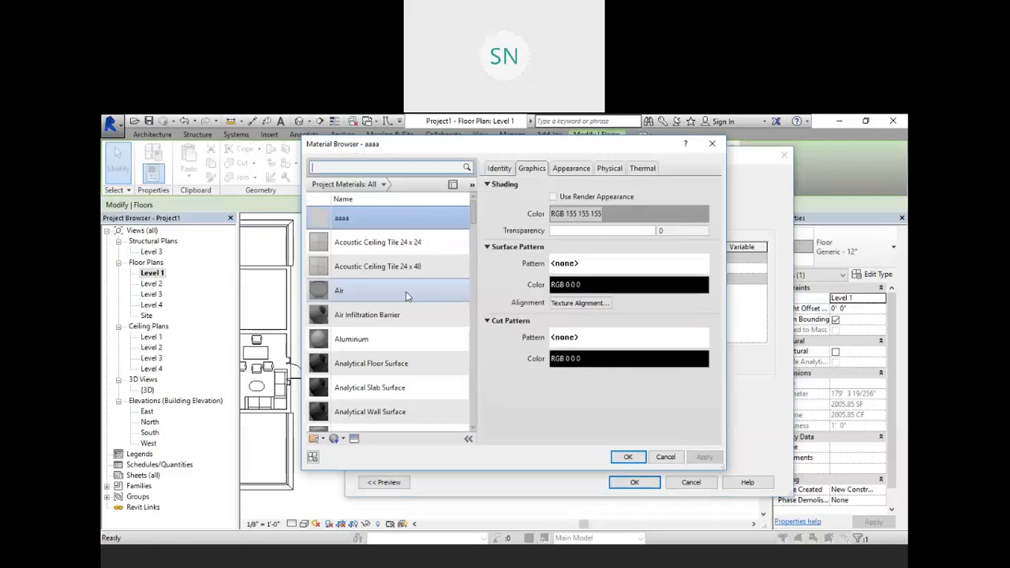
pyautogui.scroll(-5, 389, 331)
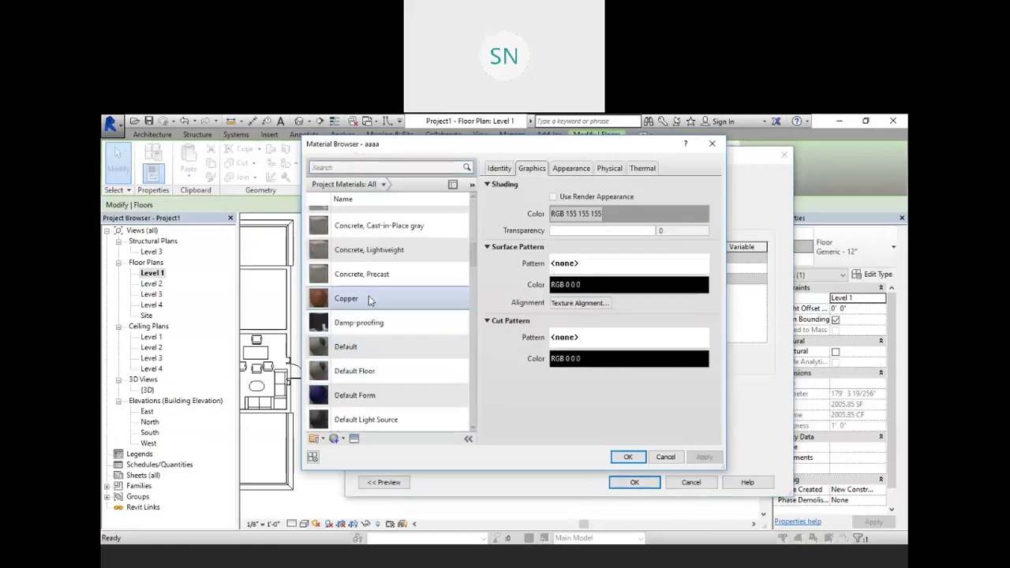
pyautogui.scroll(-2, 376, 329)
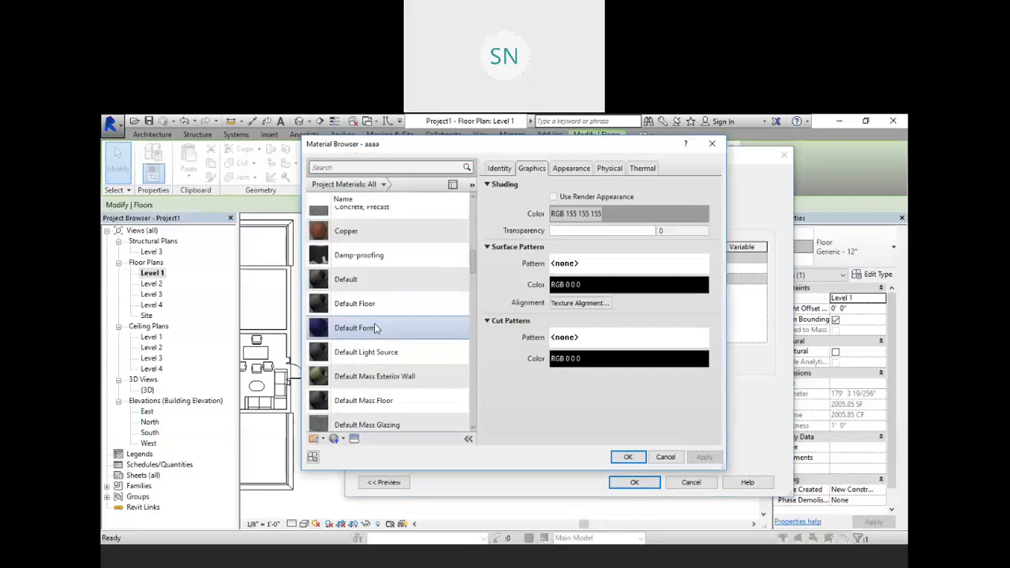
pyautogui.scroll(-3, 376, 328)
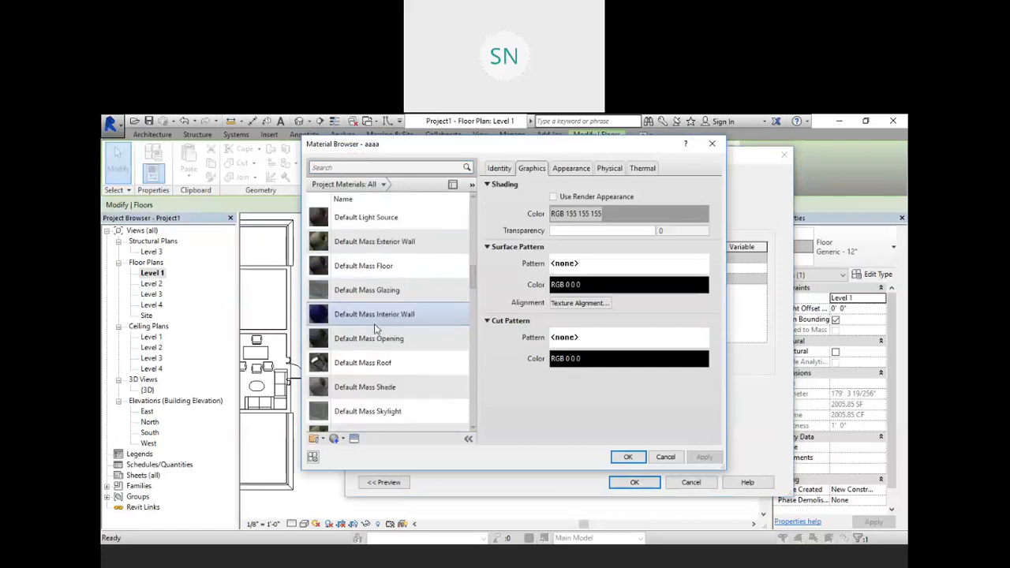
pyautogui.scroll(-10, 375, 328)
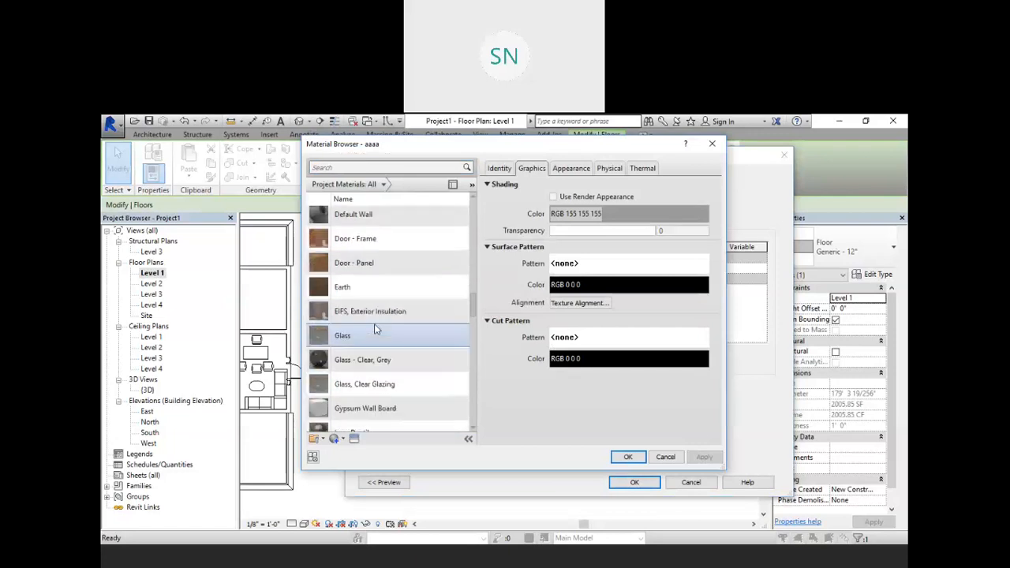
pyautogui.scroll(-7, 376, 329)
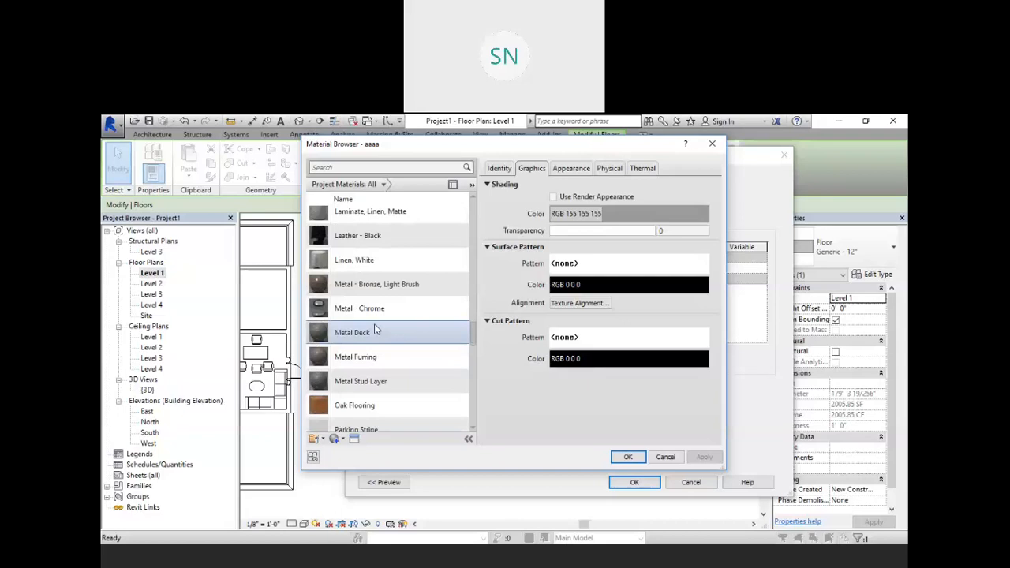
pyautogui.scroll(-9, 376, 329)
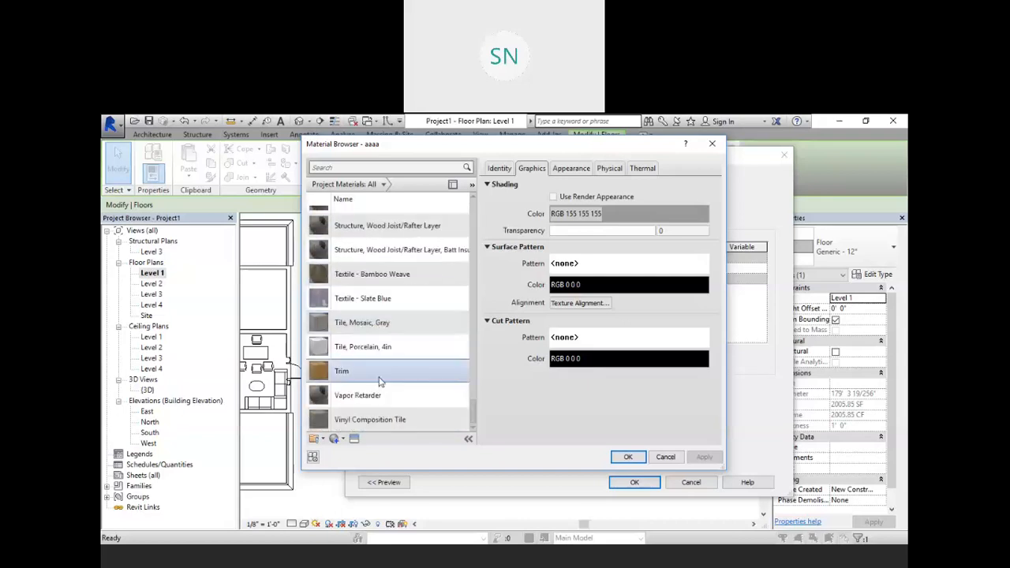
pyautogui.click(366, 327)
pyautogui.click(364, 352)
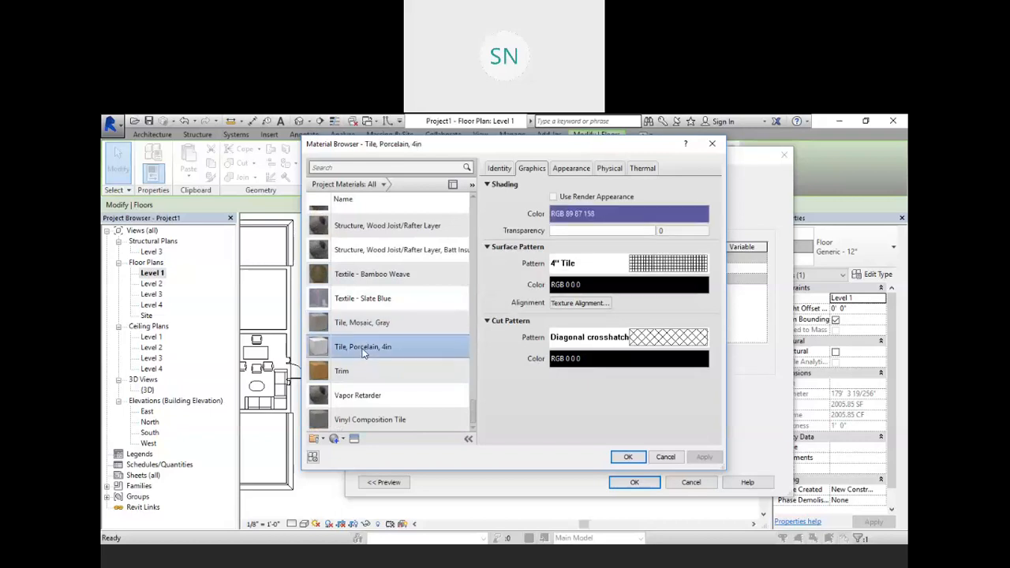
pyautogui.click(629, 457)
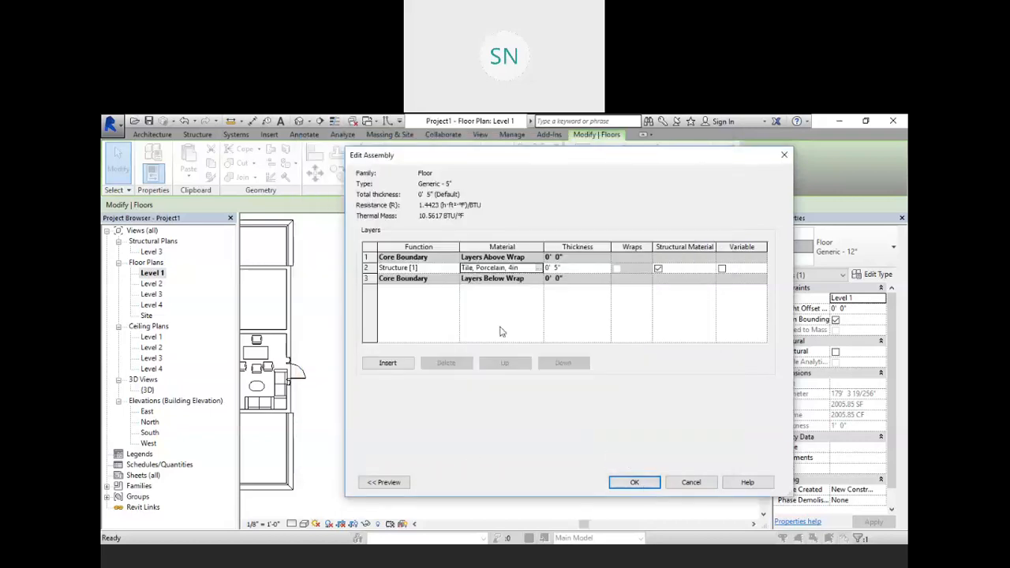
pyautogui.click(652, 484)
pyautogui.click(648, 484)
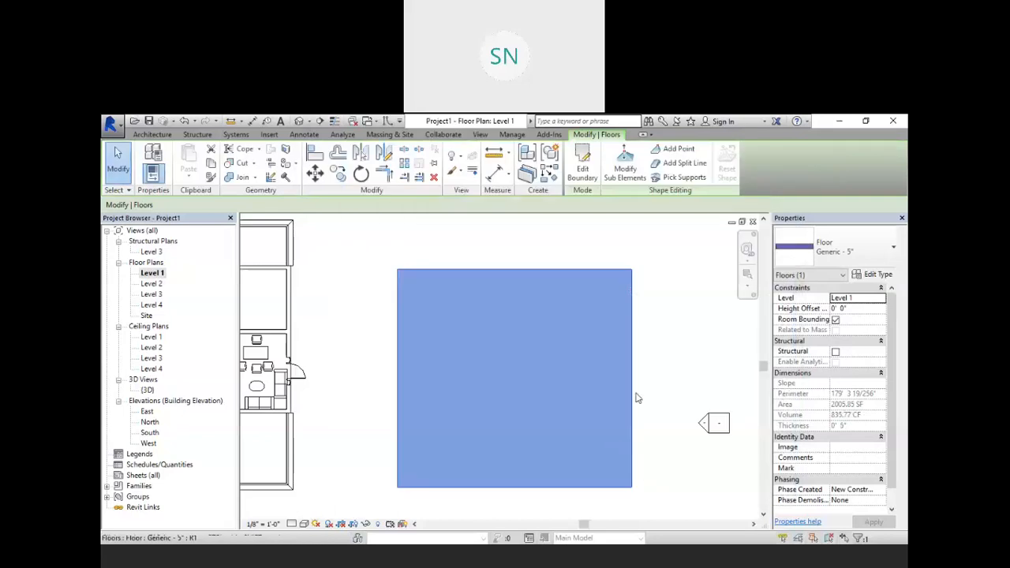
# Deselect the floor and inspect the tile material on its top surface and edge in the default 3D view
pyautogui.click(656, 371)
pyautogui.click(300, 121)
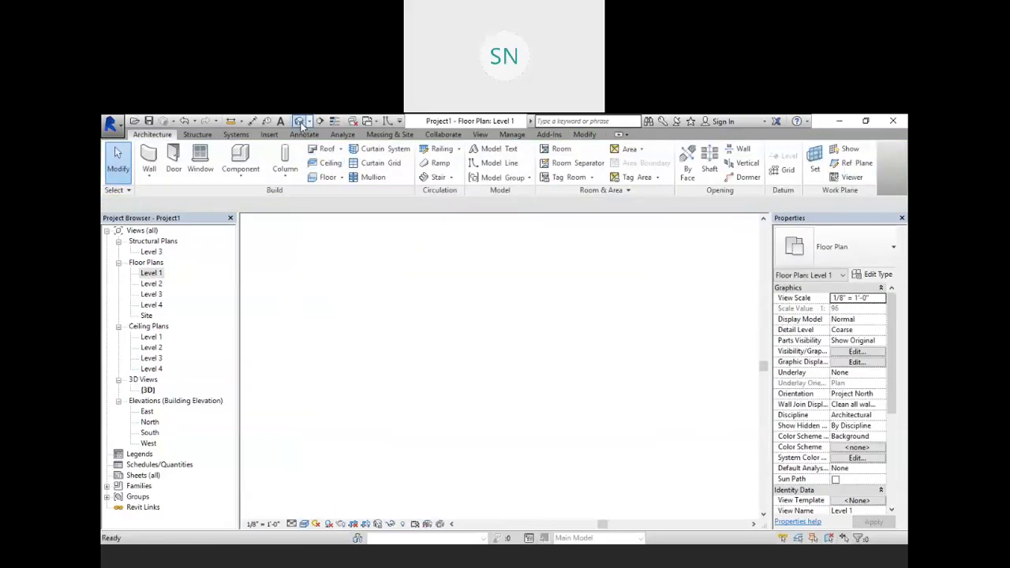
pyautogui.keyDown('shift'); pyautogui.moveTo(528, 355); pyautogui.dragTo(440, 360, button='middle'); pyautogui.keyUp('shift')
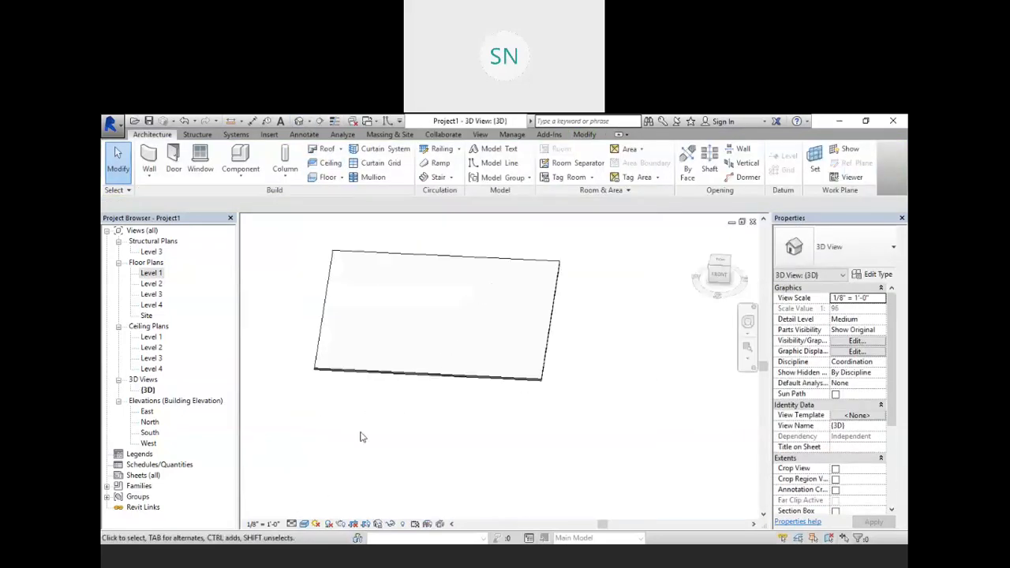
pyautogui.keyDown('shift'); pyautogui.moveTo(360, 438); pyautogui.dragTo(465, 324, button='middle'); pyautogui.keyUp('shift')
pyautogui.scroll(-4, 500, 376)
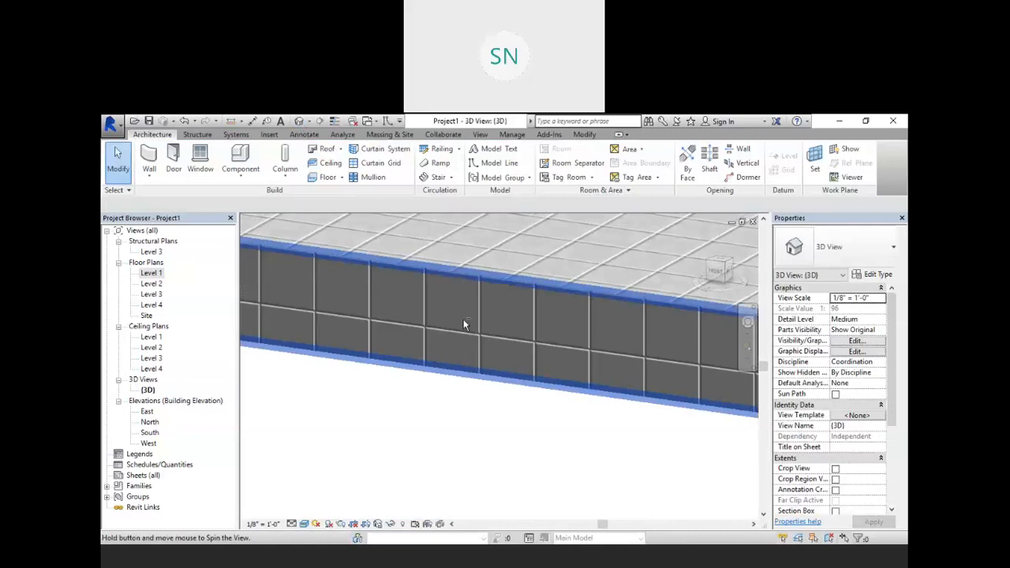
pyautogui.scroll(-5, 465, 324)
pyautogui.moveTo(465, 361); pyautogui.dragTo(465, 415, button='middle')
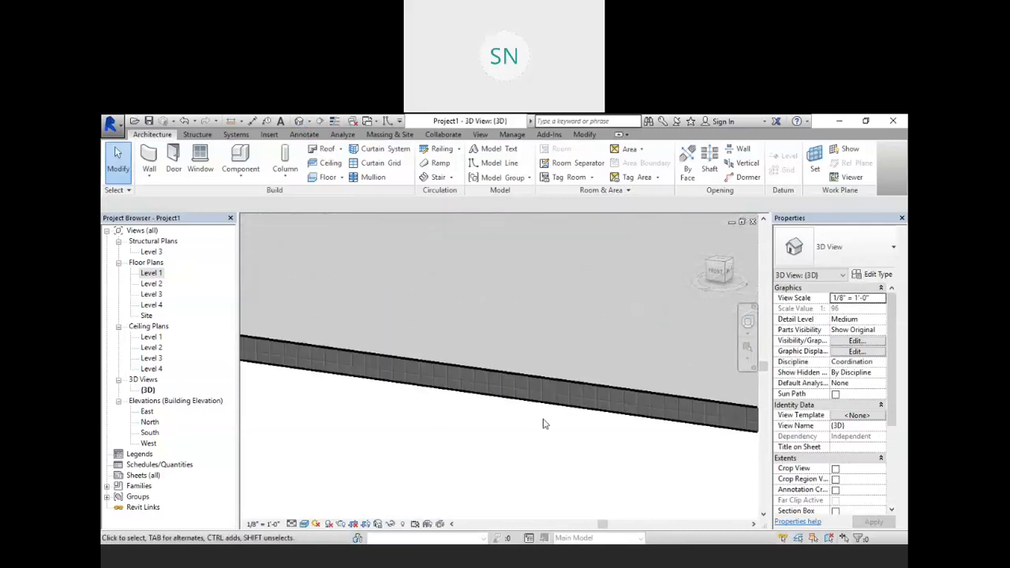
pyautogui.scroll(2, 544, 420)
pyautogui.scroll(-3, 492, 351)
pyautogui.keyDown('shift'); pyautogui.moveTo(492, 356); pyautogui.dragTo(461, 388, button='middle'); pyautogui.keyUp('shift')
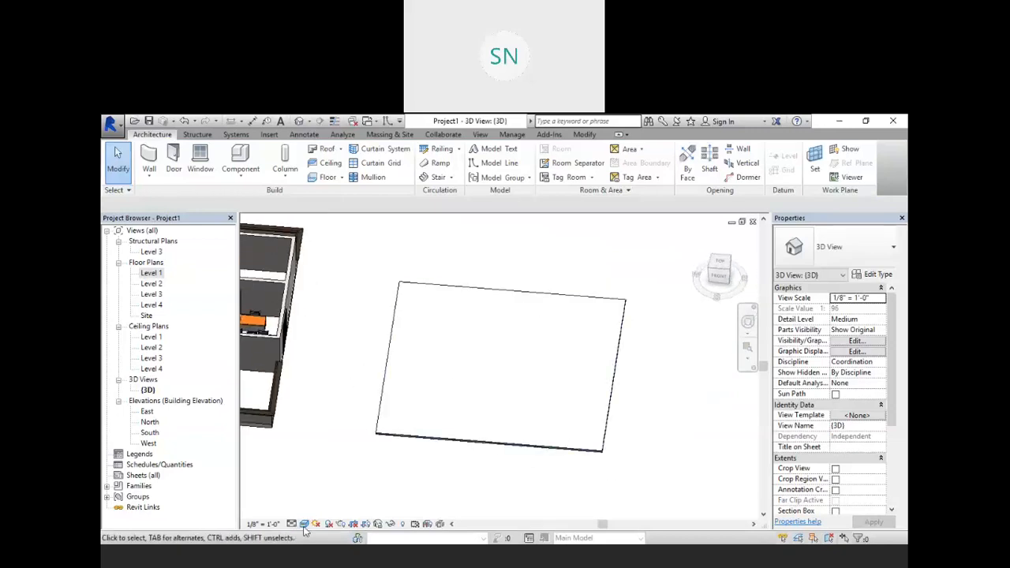
# Change the 3D view's visual style to Shaded and view the new floor from nearly above
pyautogui.click(304, 524)
pyautogui.click(322, 476)
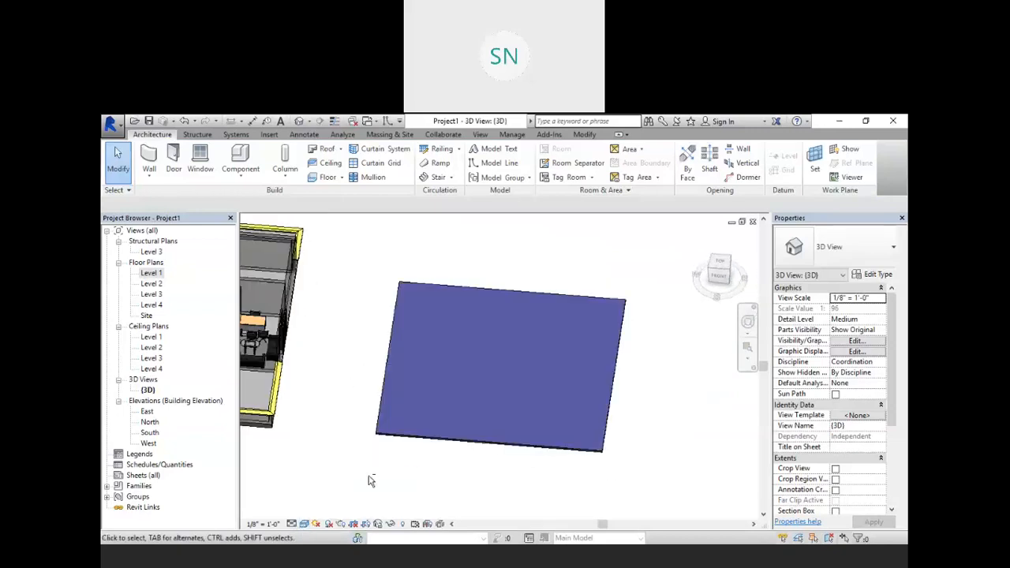
pyautogui.moveTo(371, 481)
pyautogui.keyDown('shift'); pyautogui.mouseDown(button='middle')
pyautogui.moveTo(391, 367)
pyautogui.moveTo(381, 492)
pyautogui.mouseUp(button='middle'); pyautogui.keyUp('shift')
pyautogui.moveTo(337, 388); pyautogui.dragTo(351, 437, button='middle')
pyautogui.moveTo(368, 437); pyautogui.dragTo(338, 414, button='middle')
pyautogui.scroll(-1, 328, 369)
pyautogui.moveTo(356, 344); pyautogui.dragTo(352, 382, button='middle')
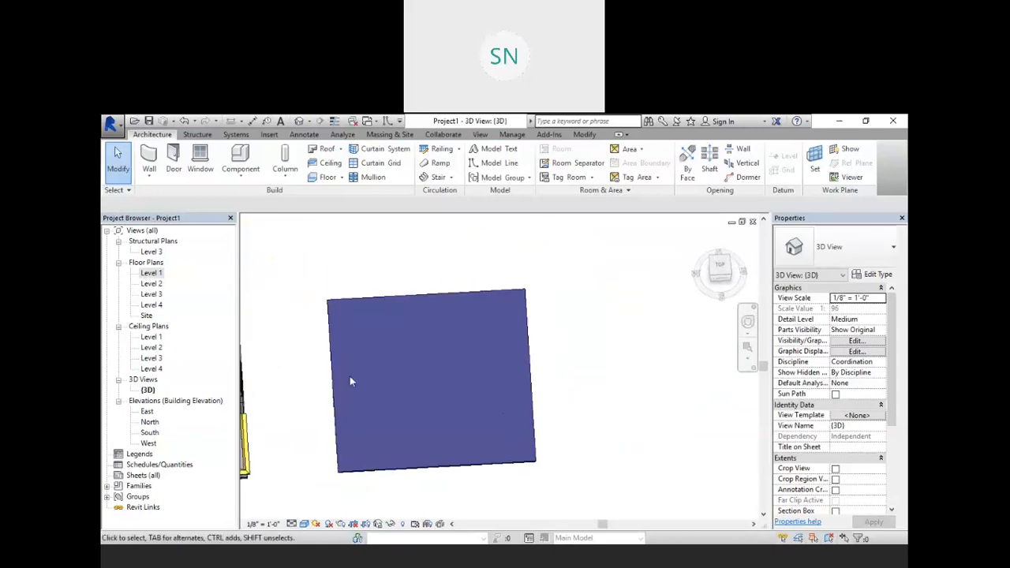
# Start modifying the floor's sub-elements and set the northwest corner point's elevation to 5'
pyautogui.click(330, 331)
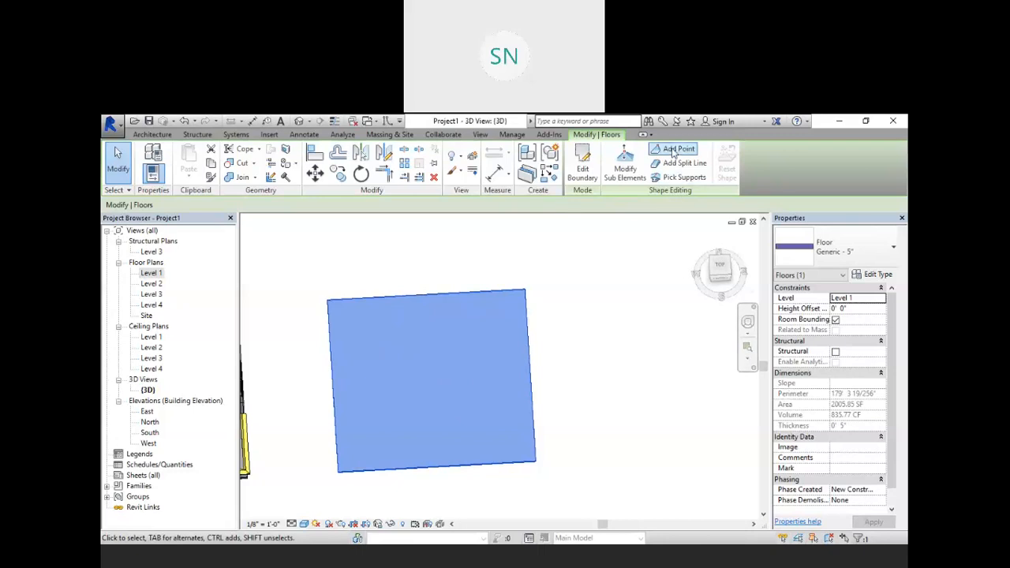
pyautogui.click(627, 172)
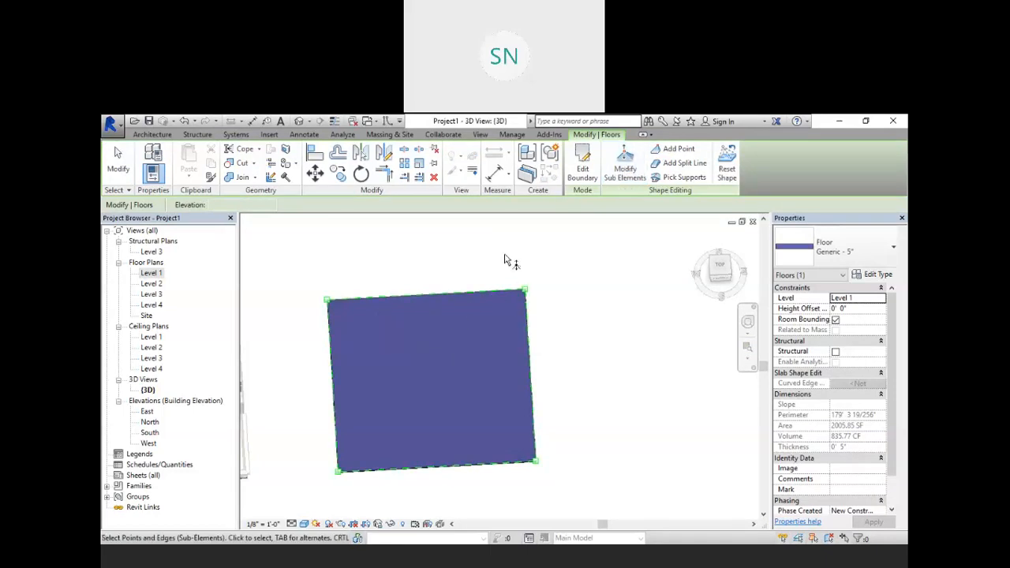
pyautogui.moveTo(504, 254); pyautogui.dragTo(545, 313)
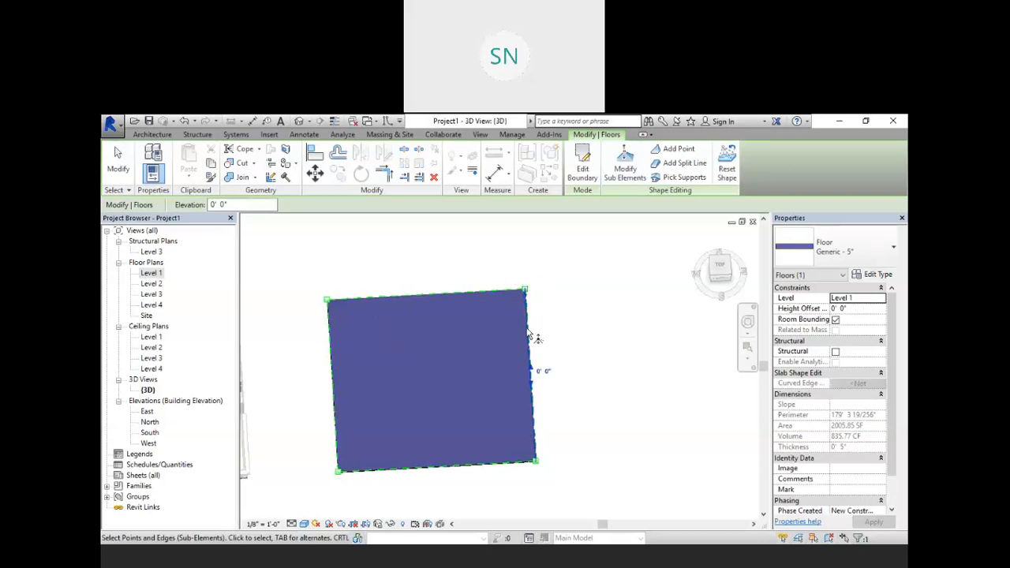
pyautogui.moveTo(294, 275); pyautogui.dragTo(357, 325)
pyautogui.keyDown('shift'); pyautogui.moveTo(358, 361); pyautogui.dragTo(327, 338, button='middle'); pyautogui.keyUp('shift')
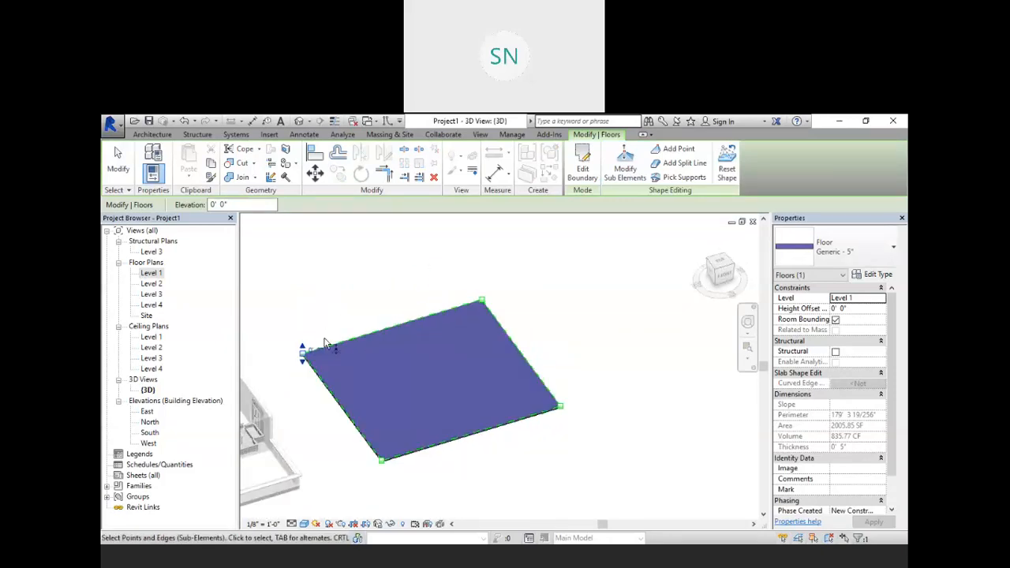
pyautogui.scroll(3, 318, 356)
pyautogui.click(300, 358)
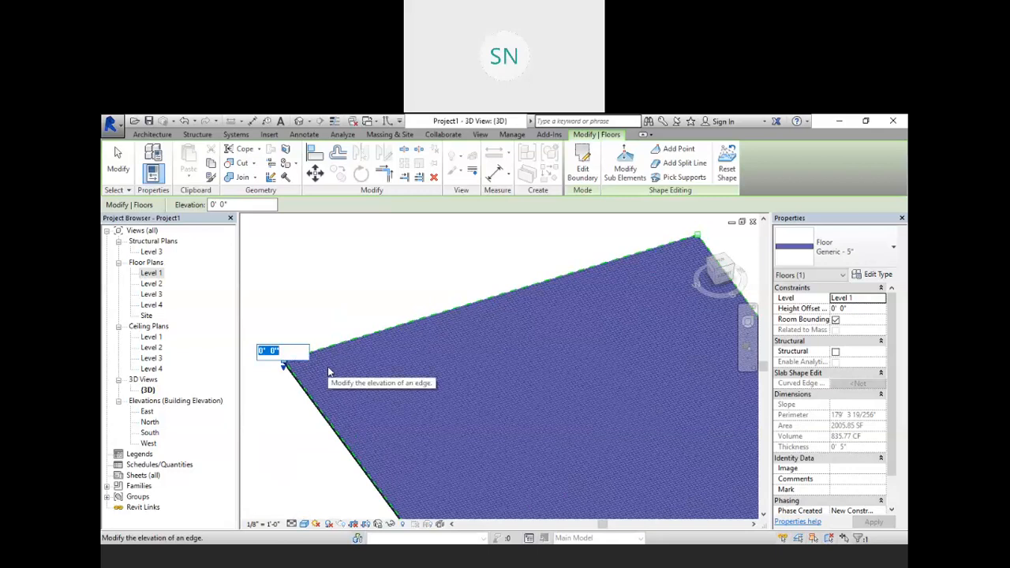
pyautogui.write('5')
pyautogui.press('Return')
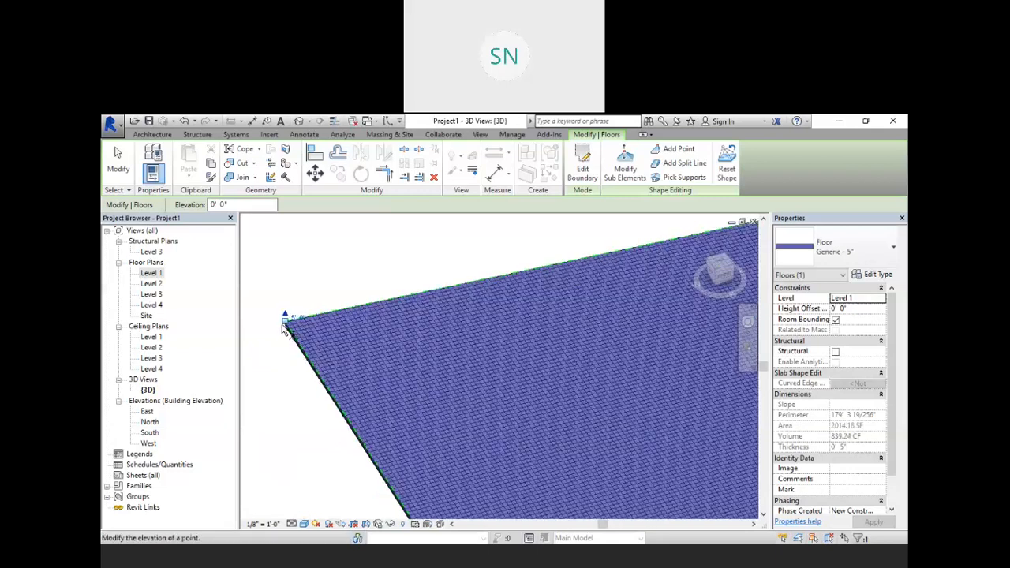
# Set the elevation of the floor's southeast corner point to 8'
pyautogui.scroll(-3, 284, 328)
pyautogui.keyDown('shift'); pyautogui.moveTo(501, 462); pyautogui.dragTo(469, 429, button='middle'); pyautogui.keyUp('shift')
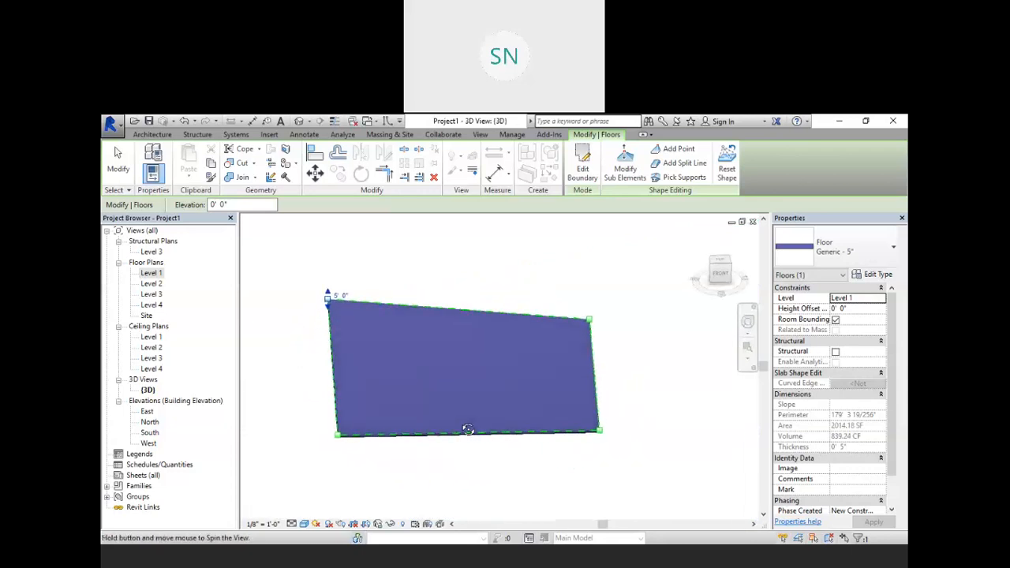
pyautogui.click(599, 431)
pyautogui.click(619, 427)
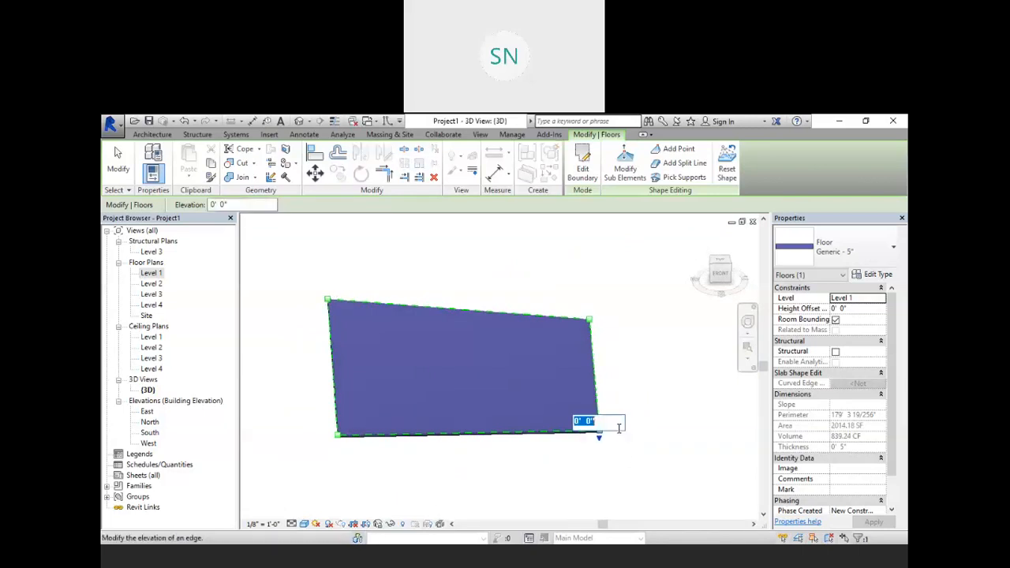
pyautogui.write('8')
pyautogui.press('Return')
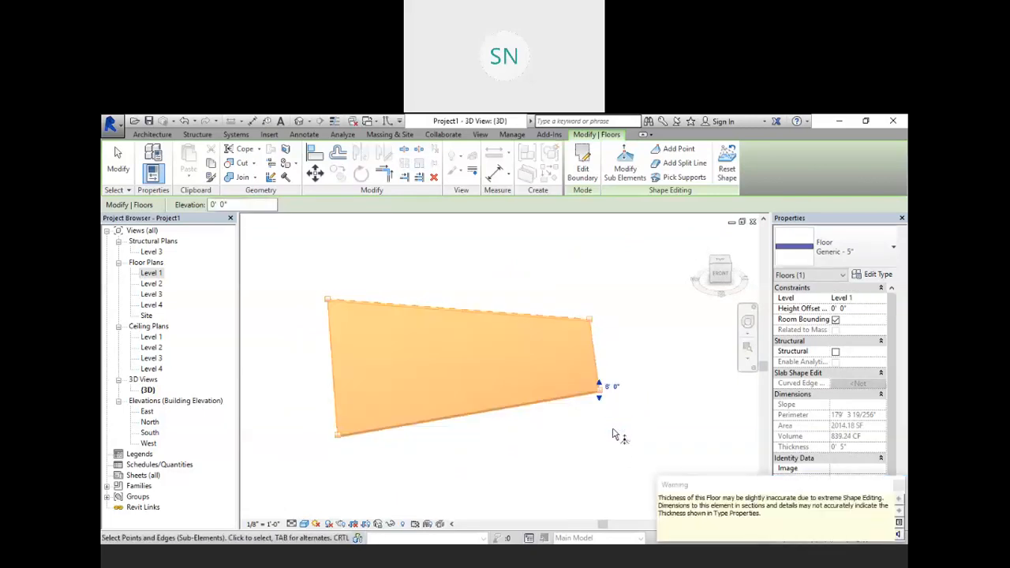
# Lower the elevation of the floor's northeast corner point and finish modifying the sub-elements
pyautogui.keyDown('shift'); pyautogui.moveTo(560, 453); pyautogui.dragTo(513, 446, button='middle'); pyautogui.keyUp('shift')
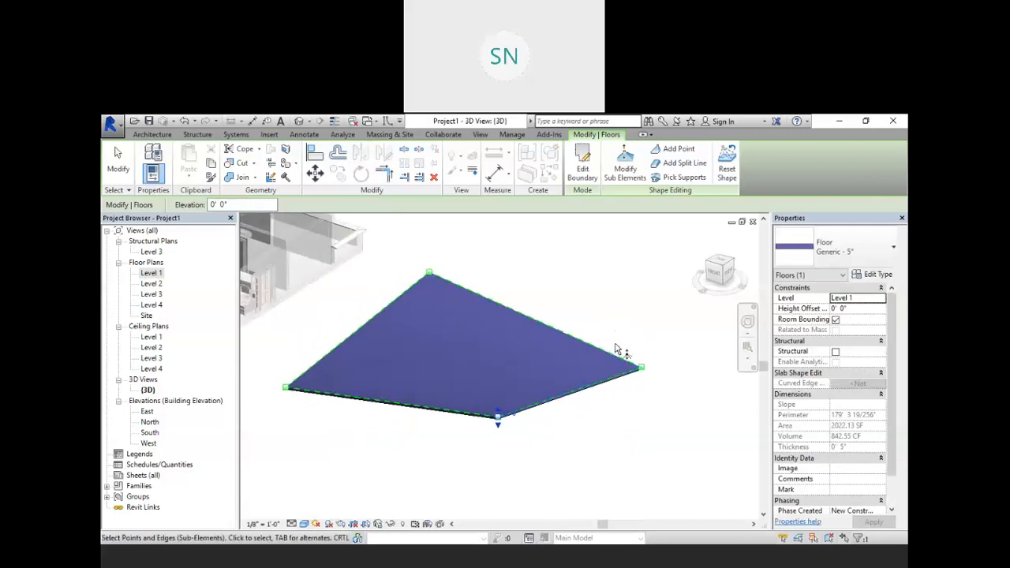
pyautogui.click(641, 366)
pyautogui.click(656, 363)
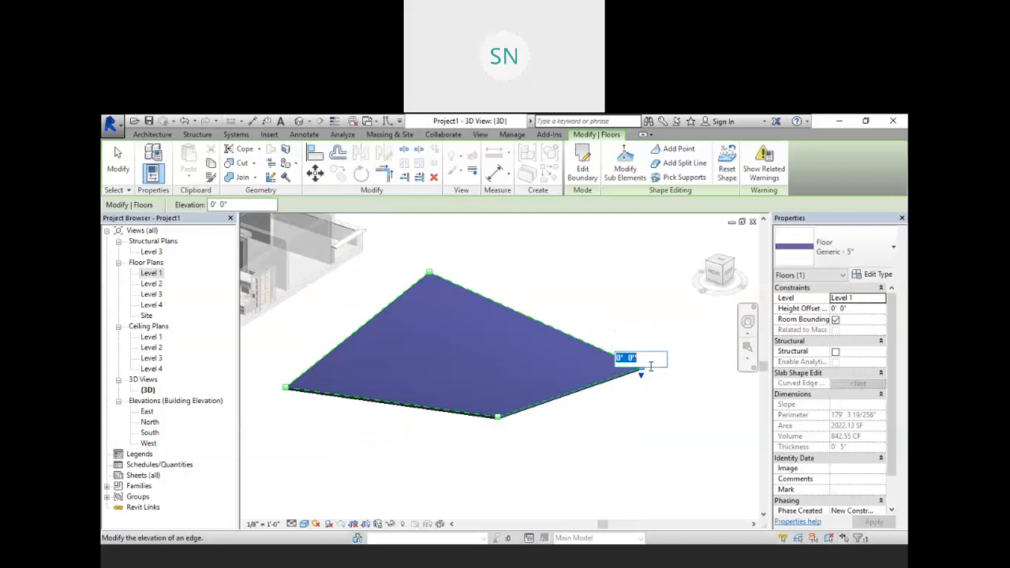
pyautogui.press('Return')
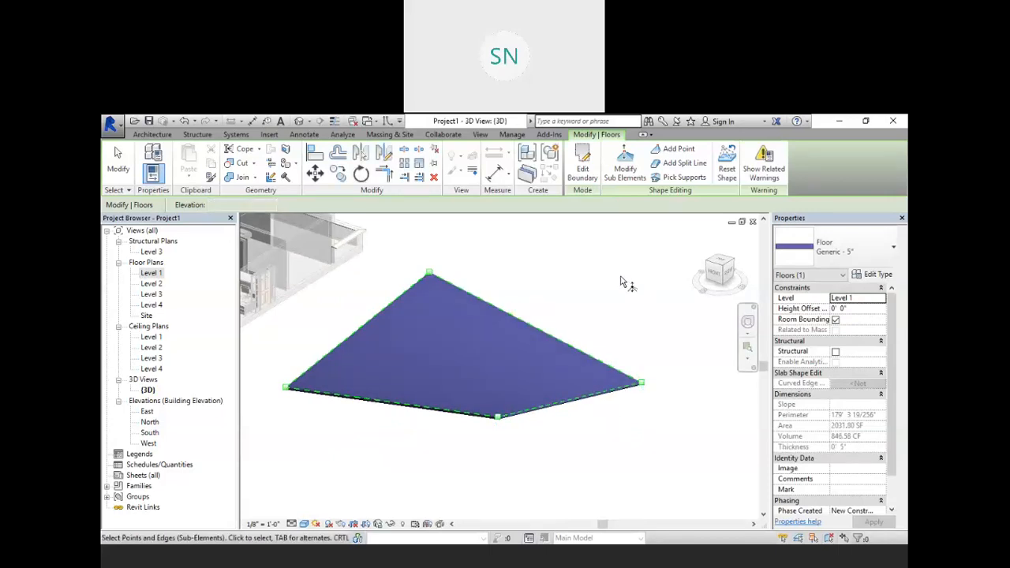
pyautogui.press('Escape')
pyautogui.press('Escape')
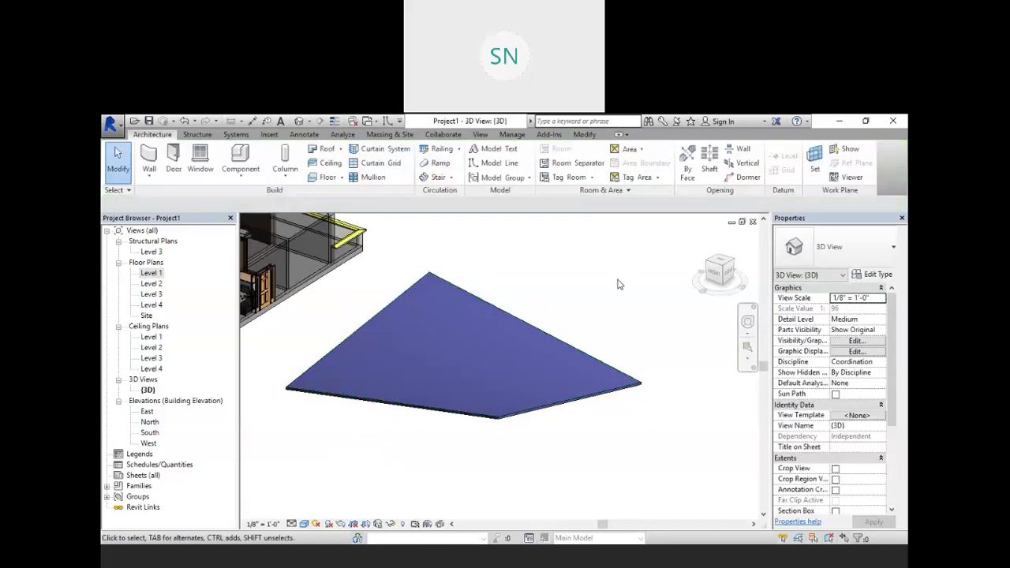
# Inspect the warped floor from the front, select it and reset its shape
pyautogui.keyDown('shift'); pyautogui.moveTo(516, 461); pyautogui.dragTo(530, 431, button='middle'); pyautogui.keyUp('shift')
pyautogui.keyDown('shift'); pyautogui.moveTo(469, 440); pyautogui.dragTo(548, 474, button='middle'); pyautogui.keyUp('shift')
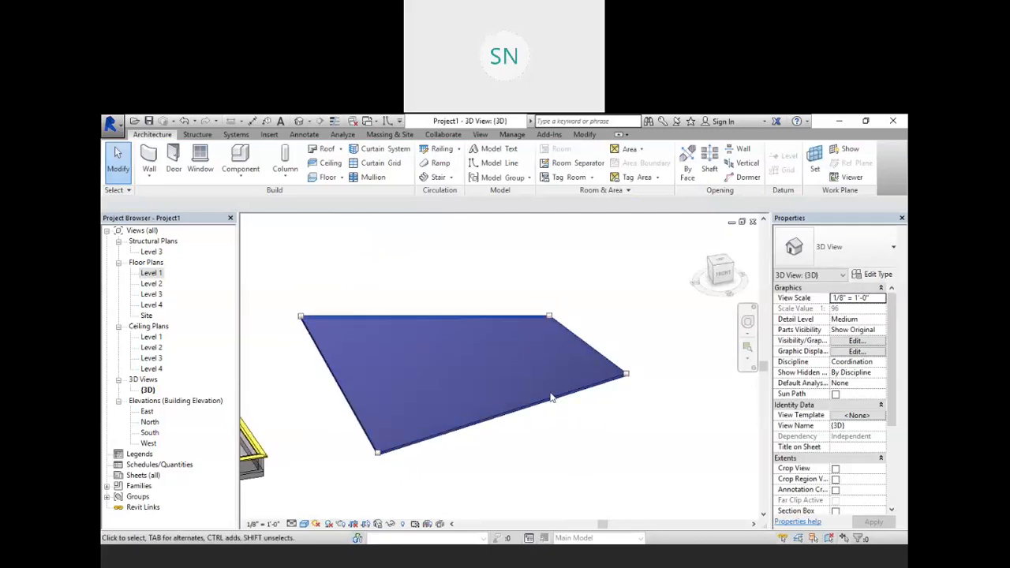
pyautogui.click(582, 394)
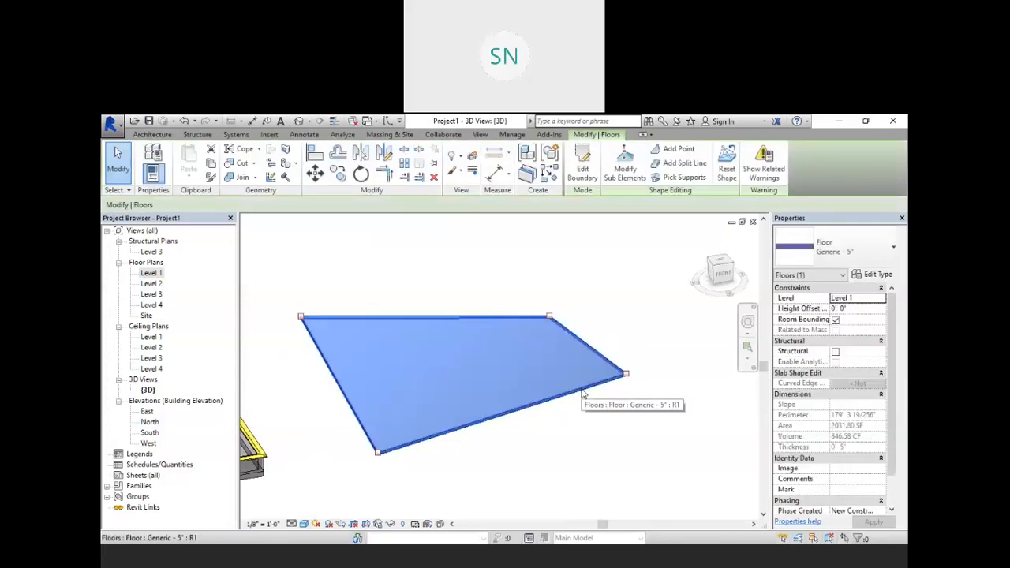
pyautogui.click(727, 172)
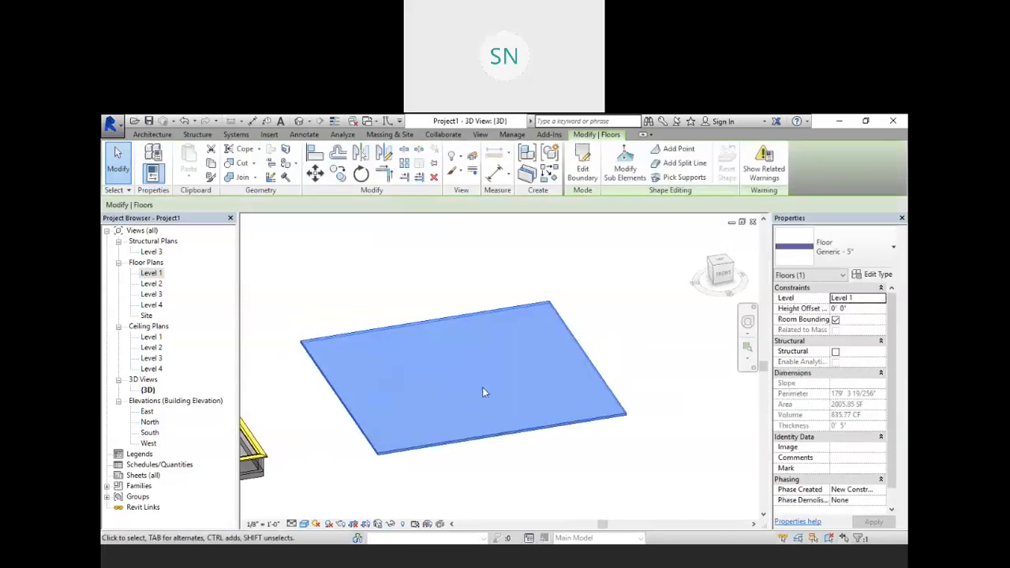
# Modify the floor's sub-elements to raise its north edge to an elevation of 5', and reset the floor's shape
pyautogui.keyDown('shift'); pyautogui.moveTo(500, 421); pyautogui.dragTo(500, 483, button='middle'); pyautogui.keyUp('shift')
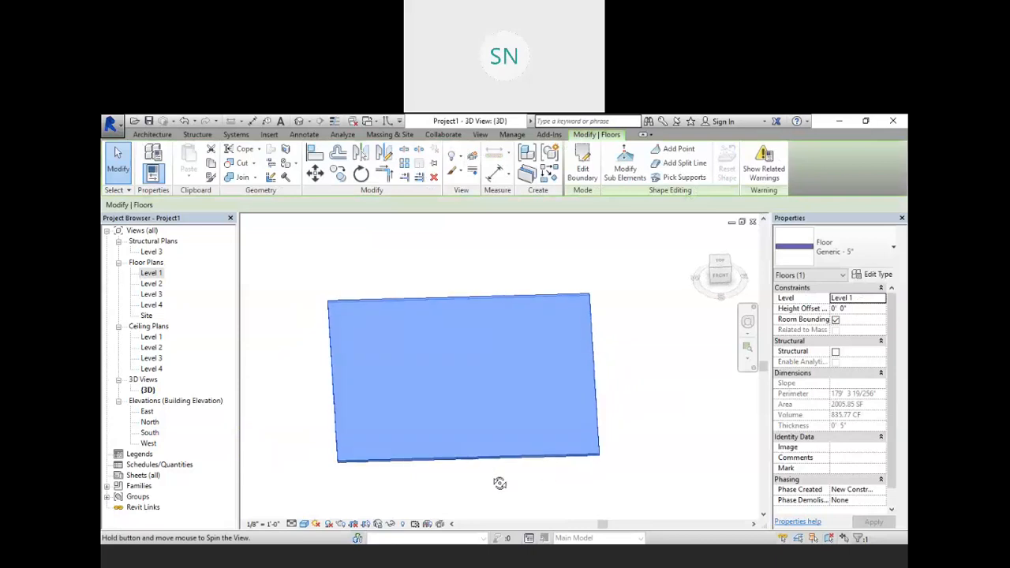
pyautogui.click(625, 169)
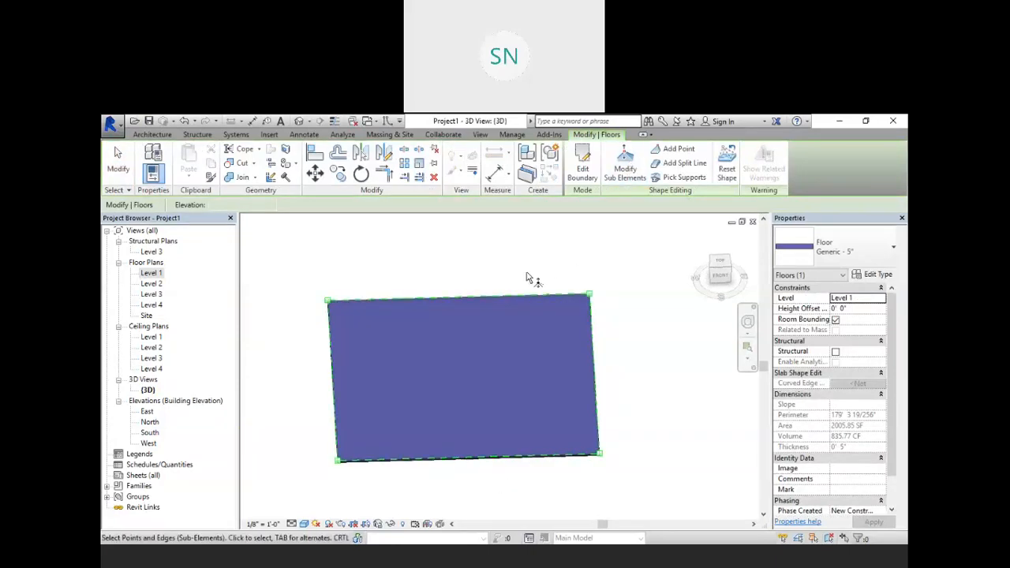
pyautogui.click(491, 298)
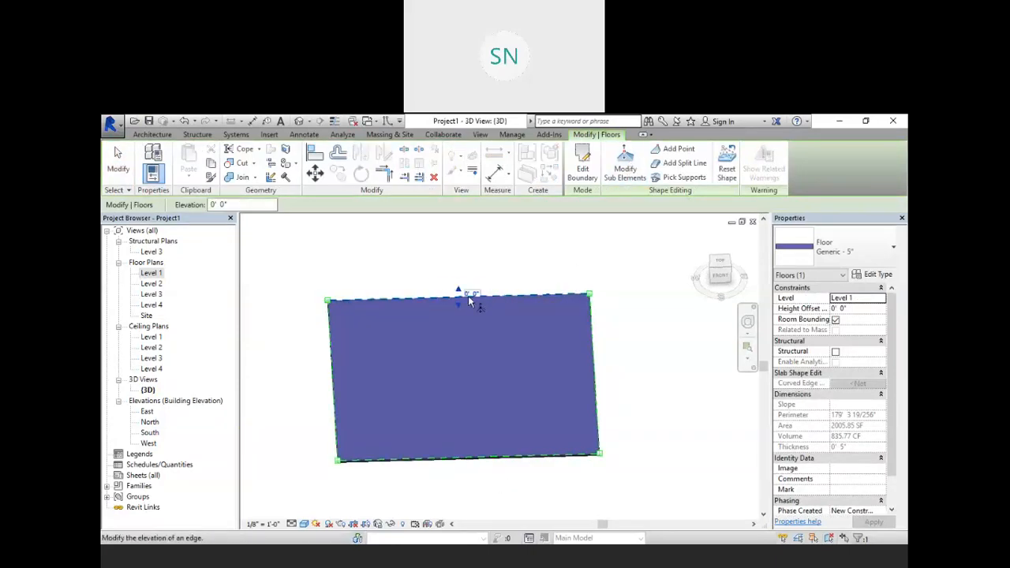
pyautogui.write('5')
pyautogui.press('Return')
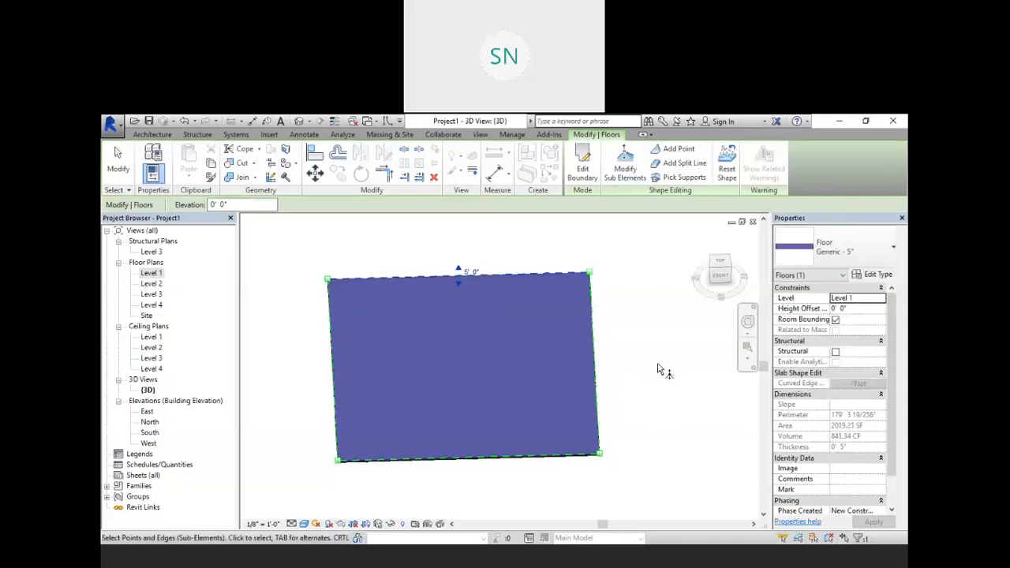
pyautogui.moveTo(660, 368)
pyautogui.keyDown('shift'); pyautogui.mouseDown(button='middle')
pyautogui.moveTo(551, 274)
pyautogui.moveTo(513, 255)
pyautogui.moveTo(658, 334)
pyautogui.moveTo(660, 365)
pyautogui.mouseUp(button='middle'); pyautogui.keyUp('shift')
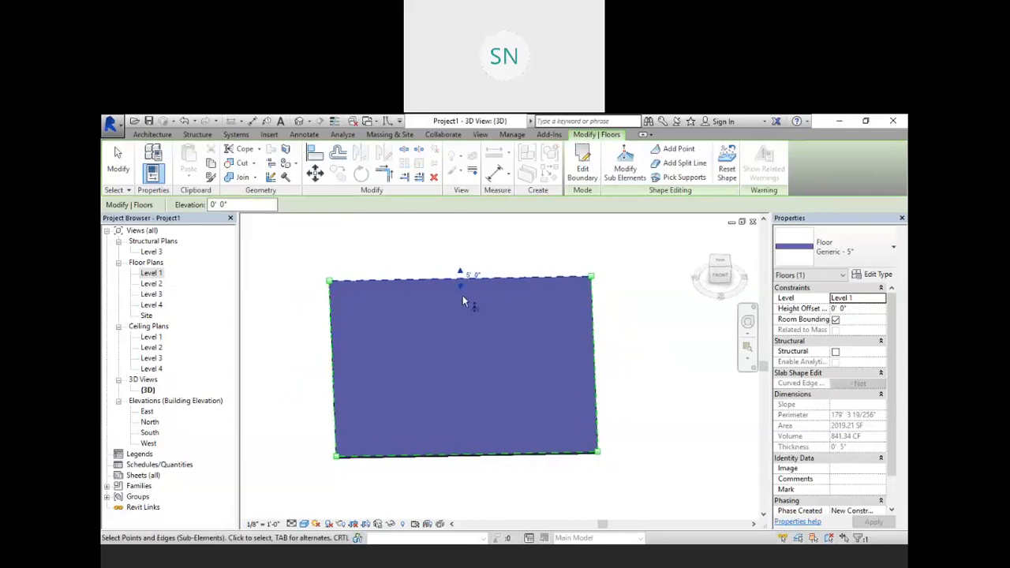
pyautogui.click(728, 165)
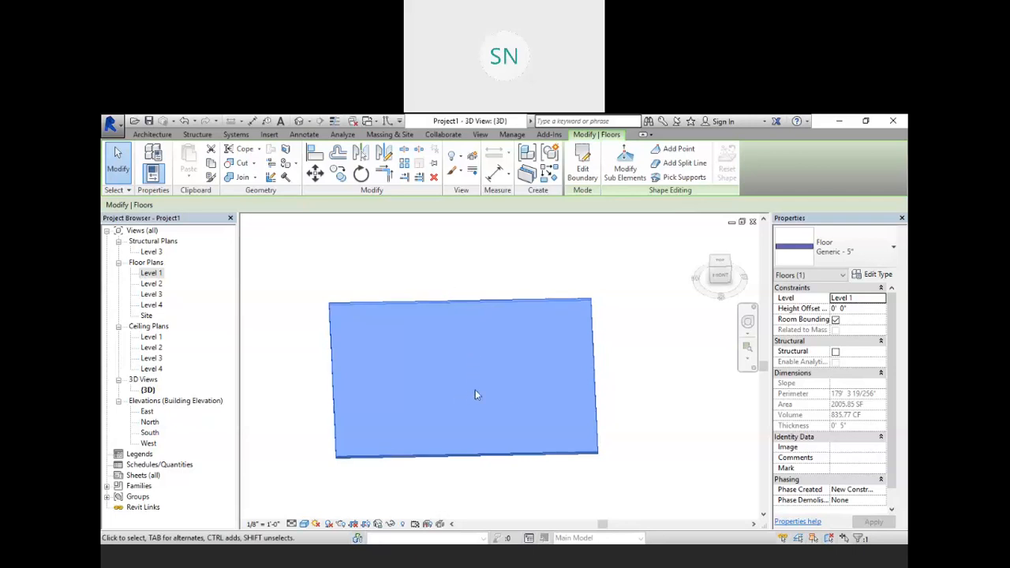
# Add a split line across the floor from the midpoint of its west edge to the midpoint of its east edge
pyautogui.click(636, 162)
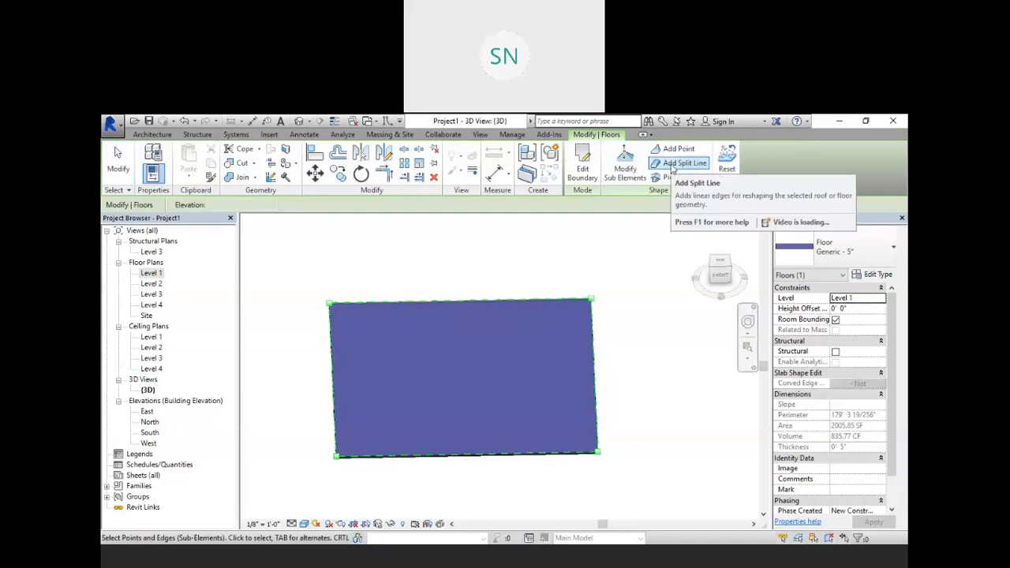
pyautogui.click(671, 163)
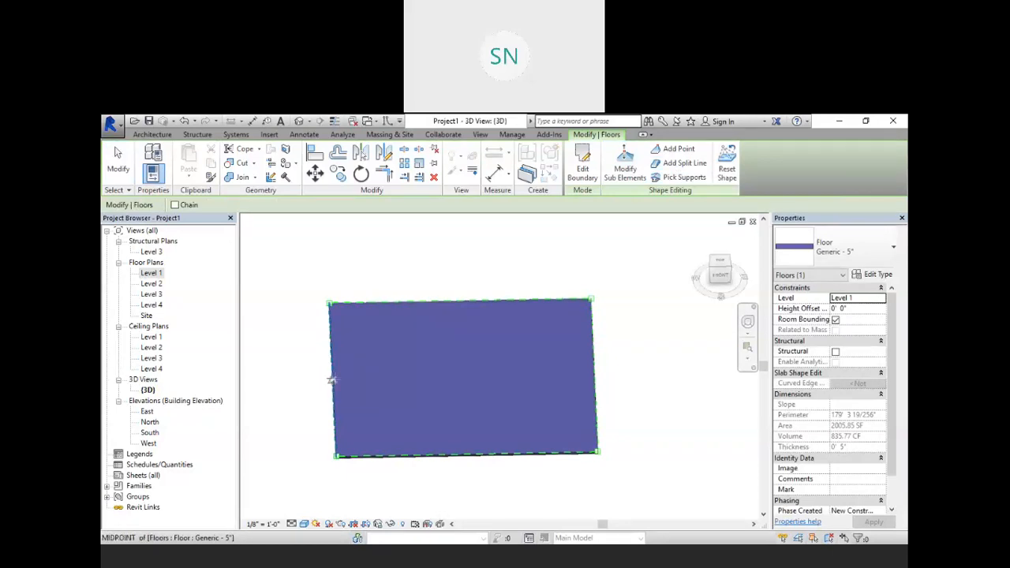
pyautogui.click(333, 380)
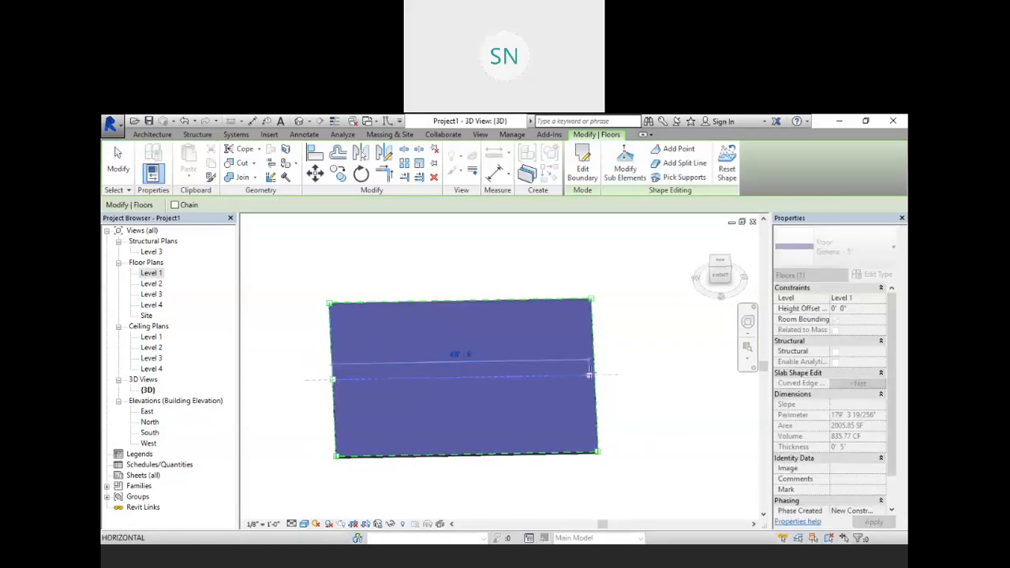
pyautogui.click(592, 375)
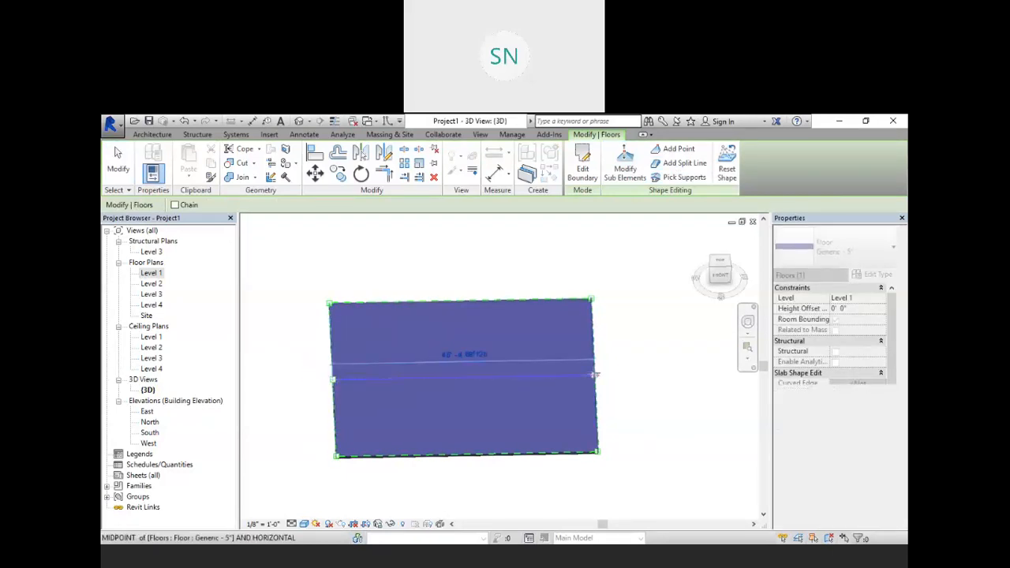
pyautogui.rightClick(636, 311)
pyautogui.click(657, 319)
pyautogui.rightClick(649, 320)
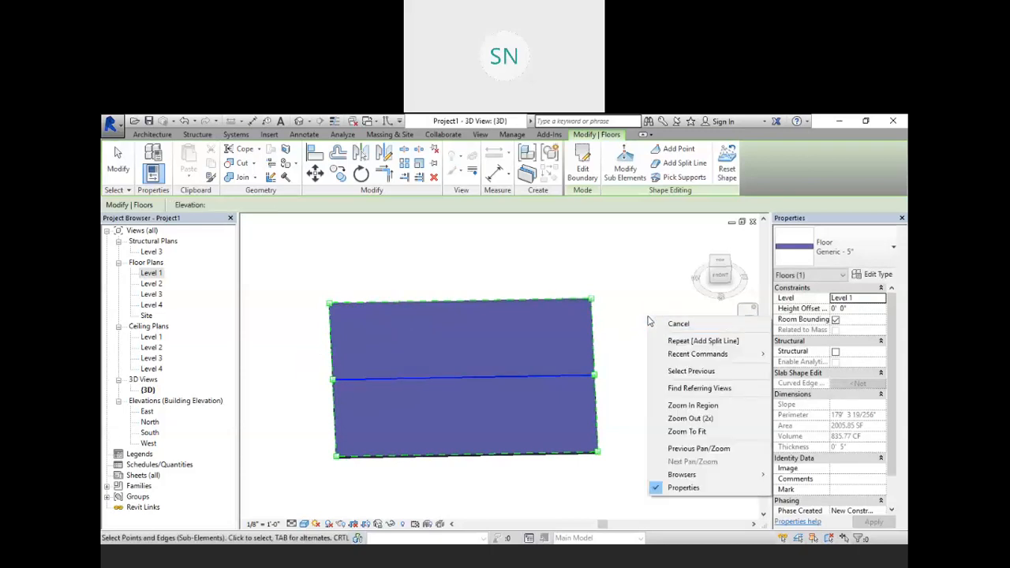
pyautogui.click(668, 325)
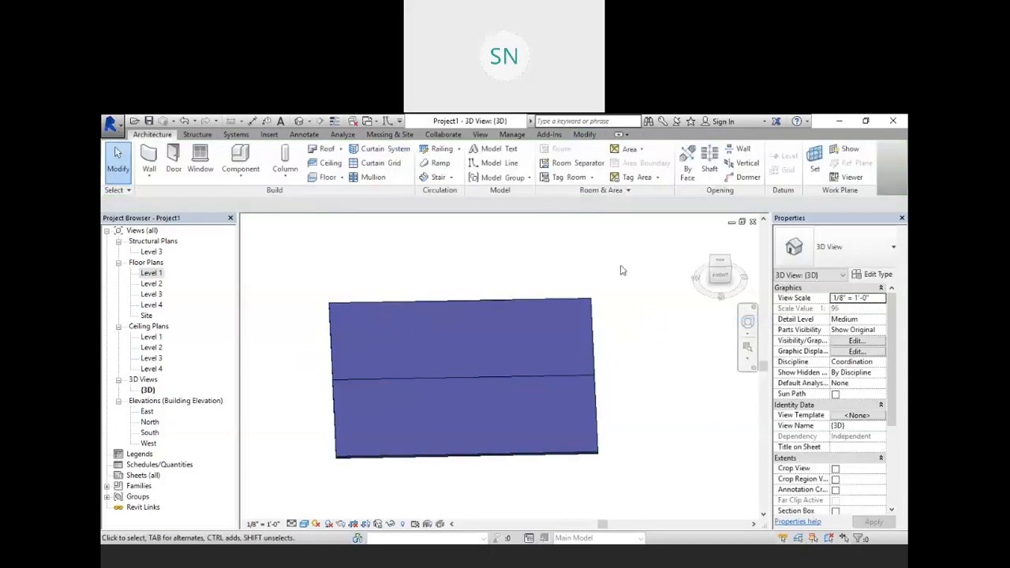
# Set the floor's split line to an elevation of 5', inspect the ridge, and reset the floor's shape
pyautogui.click(592, 340)
pyautogui.click(641, 177)
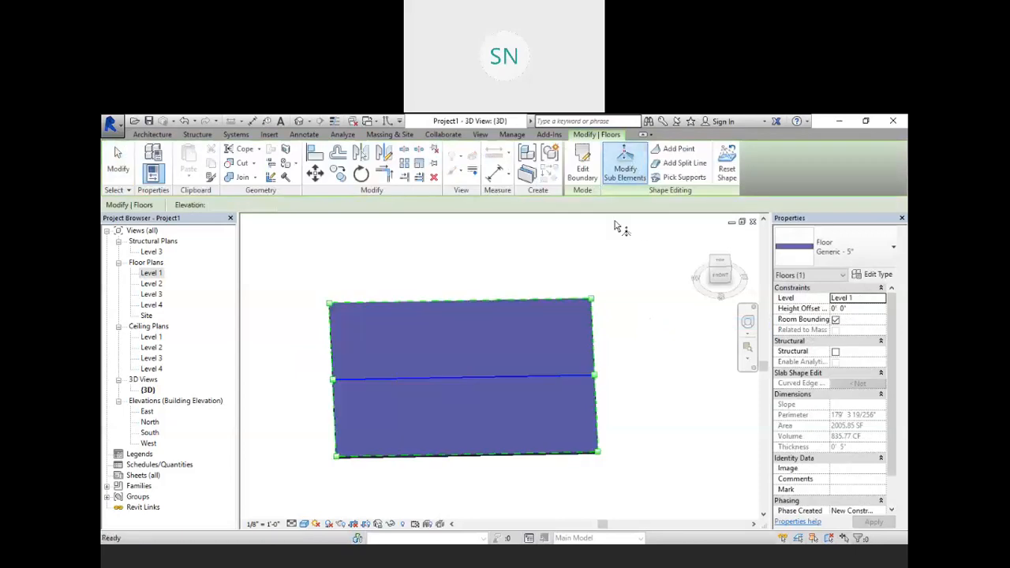
pyautogui.click(528, 376)
pyautogui.click(479, 371)
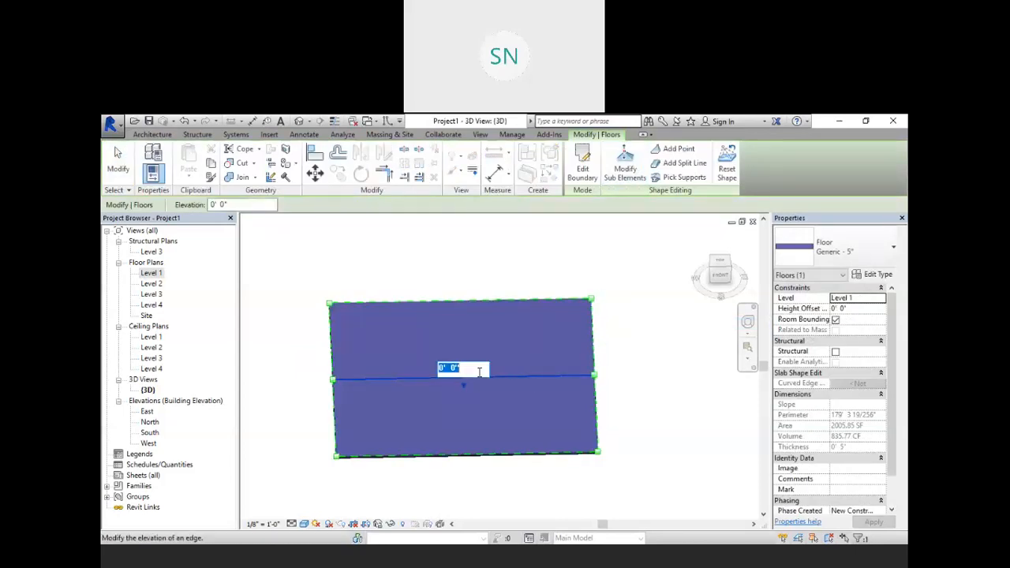
pyautogui.write('5')
pyautogui.press('Return')
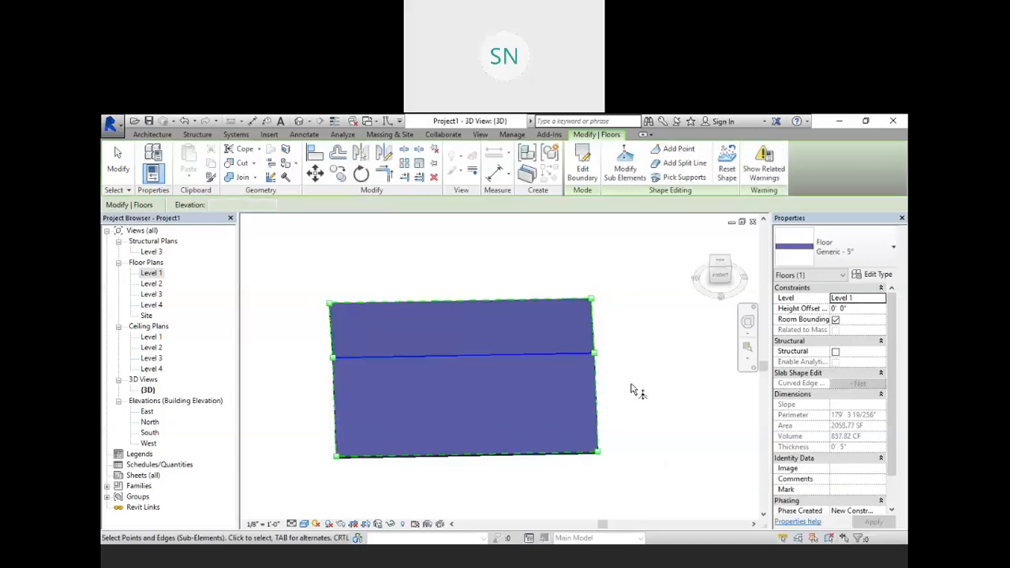
pyautogui.moveTo(619, 408)
pyautogui.keyDown('shift'); pyautogui.mouseDown(button='middle')
pyautogui.moveTo(553, 345)
pyautogui.moveTo(553, 328)
pyautogui.moveTo(474, 311)
pyautogui.moveTo(510, 318)
pyautogui.moveTo(613, 404)
pyautogui.mouseUp(button='middle'); pyautogui.keyUp('shift')
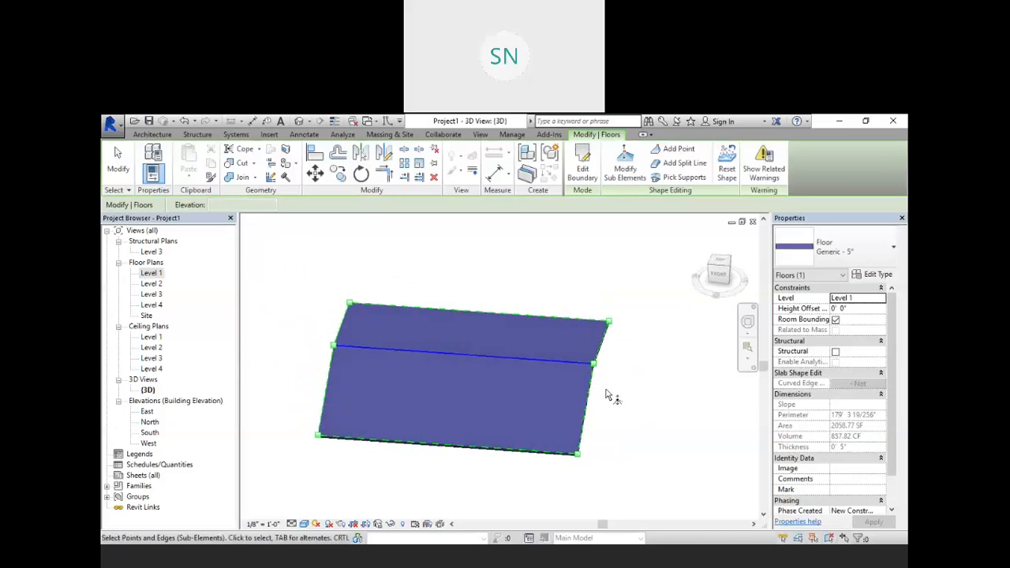
pyautogui.click(726, 174)
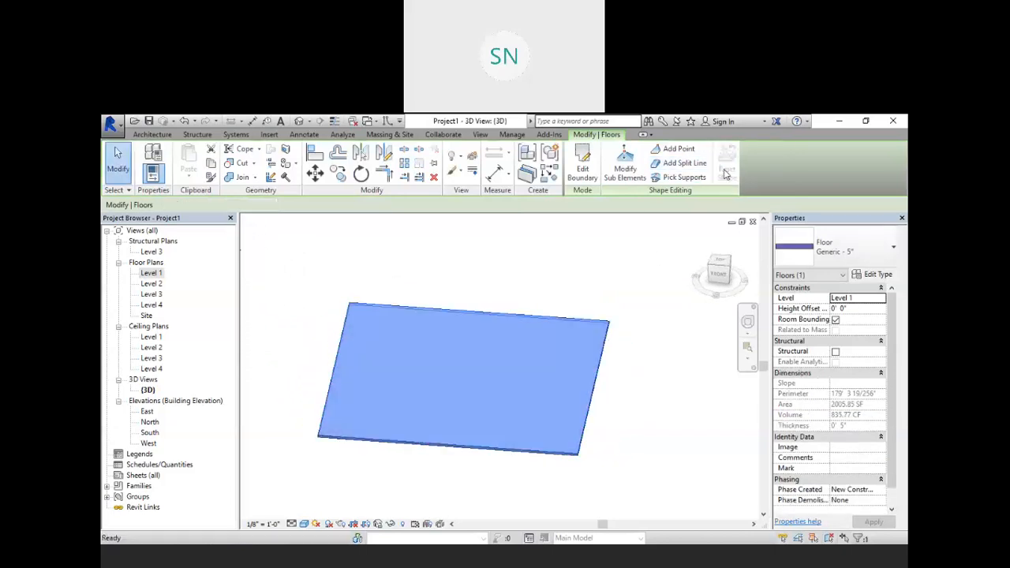
# Add a shape-editing point near the middle of the floor's surface
pyautogui.click(678, 150)
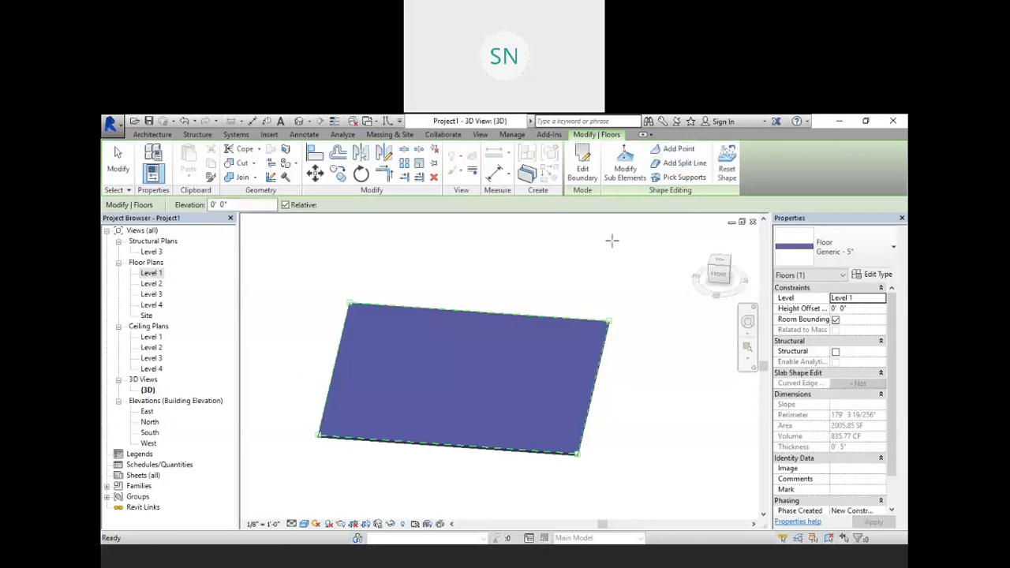
pyautogui.click(463, 366)
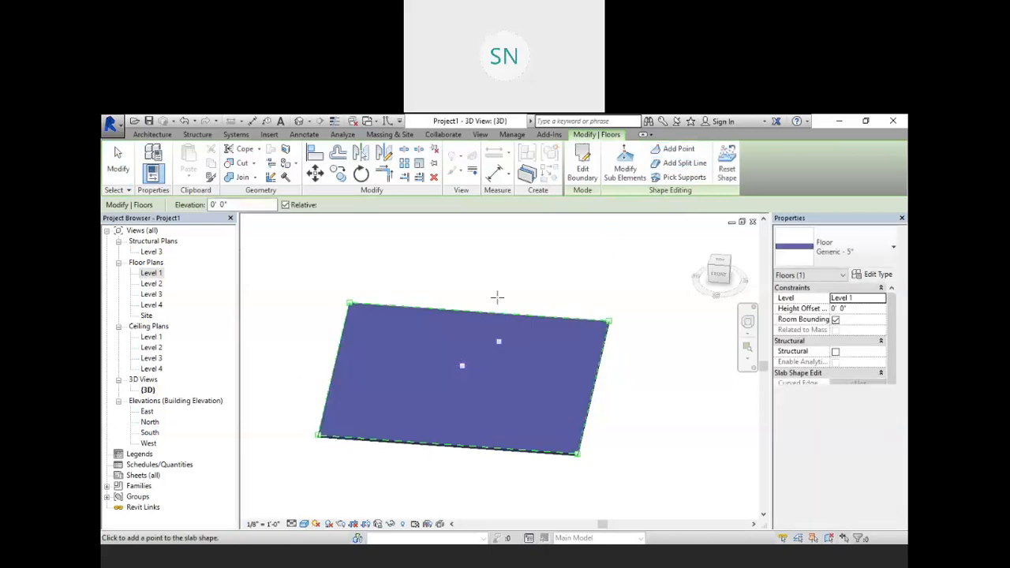
pyautogui.rightClick(471, 265)
pyautogui.click(486, 272)
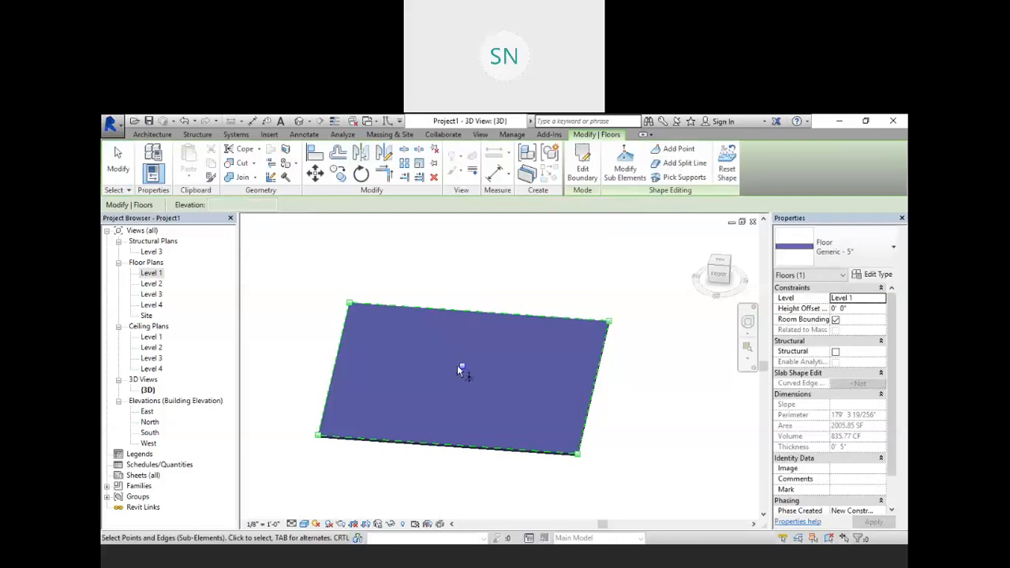
# Set the middle point's elevation to 5', inspect the peaked floor, and reset its shape
pyautogui.click(462, 367)
pyautogui.click(477, 364)
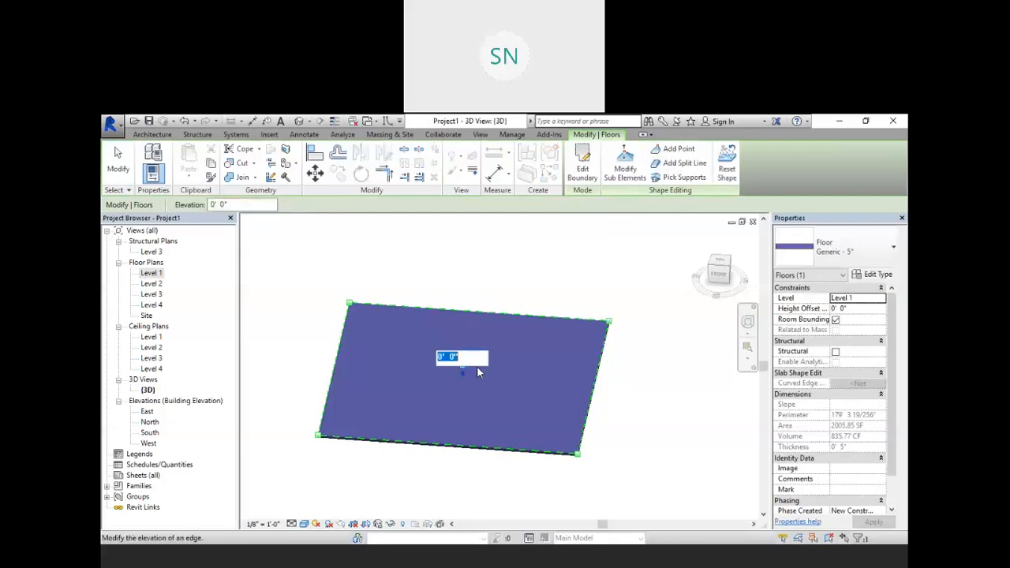
pyautogui.write('5')
pyautogui.press('Return')
pyautogui.click(621, 409)
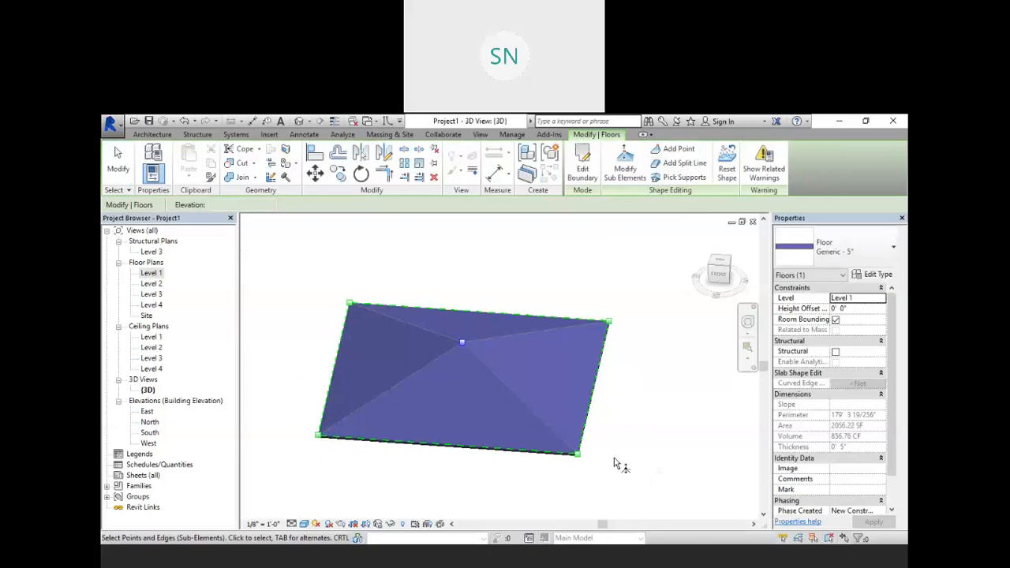
pyautogui.keyDown('shift'); pyautogui.moveTo(616, 465); pyautogui.dragTo(648, 469, button='middle'); pyautogui.keyUp('shift')
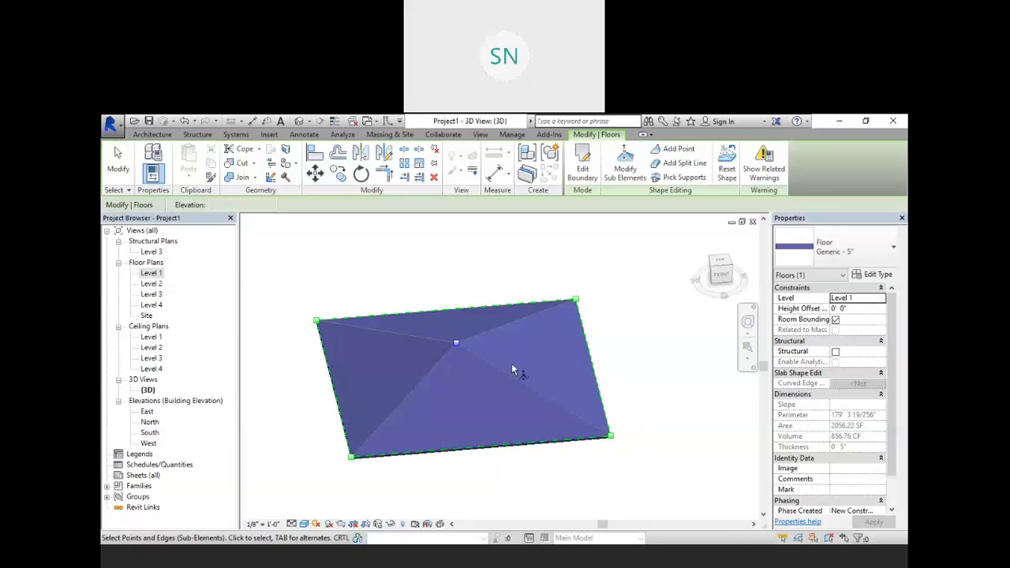
pyautogui.moveTo(514, 368); pyautogui.dragTo(533, 403, button='middle')
pyautogui.click(729, 172)
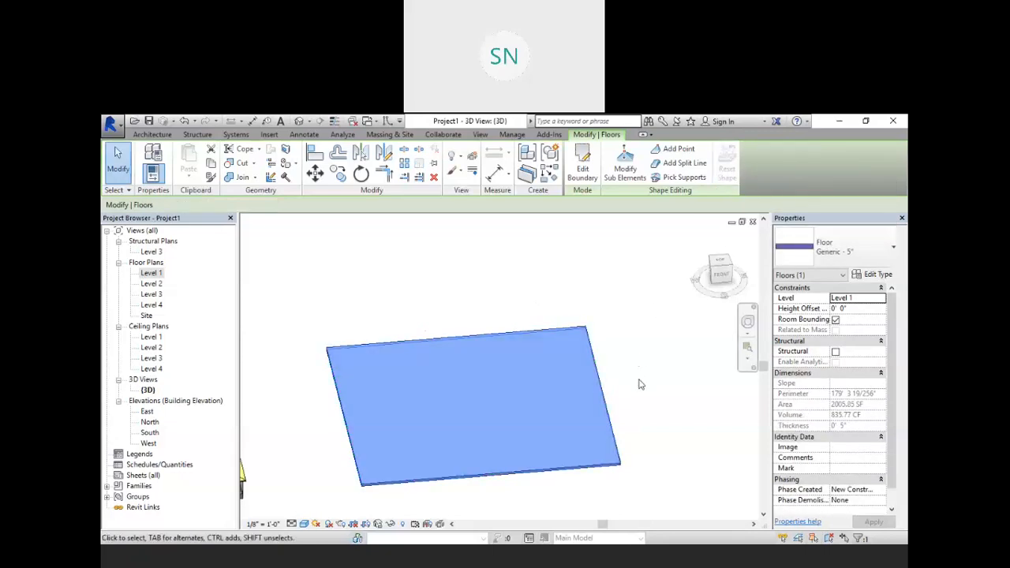
# Edit the floor's boundary and sketch two perpendicular lines enclosing its southwest corner, about 14' 6" wide and 18' 1 1/2" deep
pyautogui.keyDown('shift'); pyautogui.moveTo(640, 383); pyautogui.dragTo(490, 248, button='middle'); pyautogui.keyUp('shift')
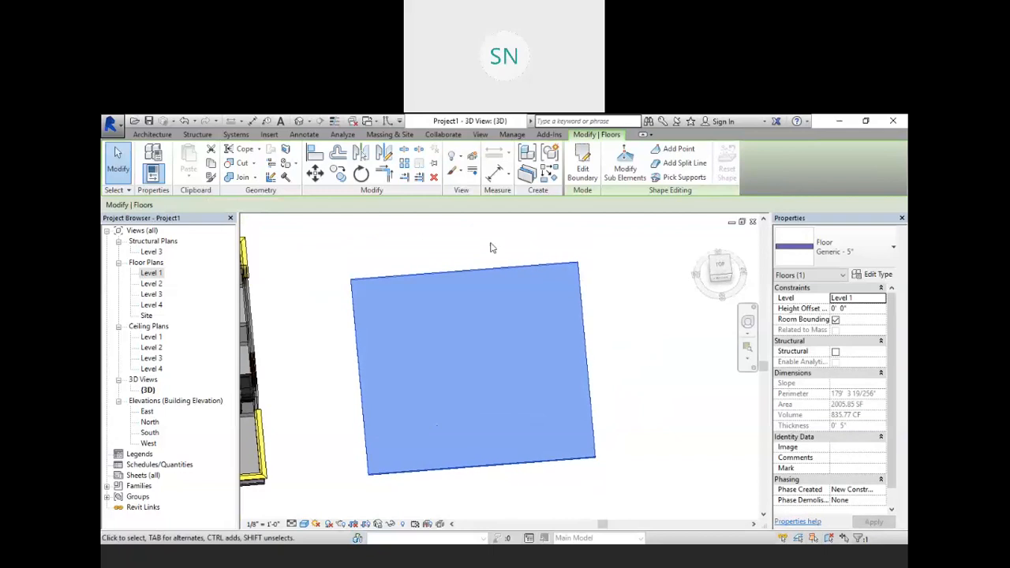
pyautogui.press('Escape')
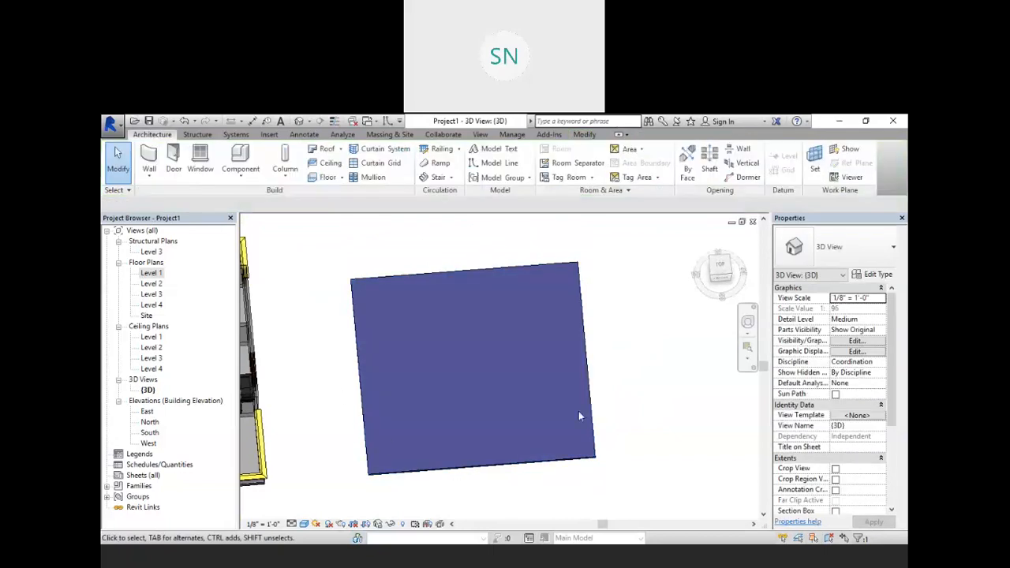
pyautogui.click(585, 341)
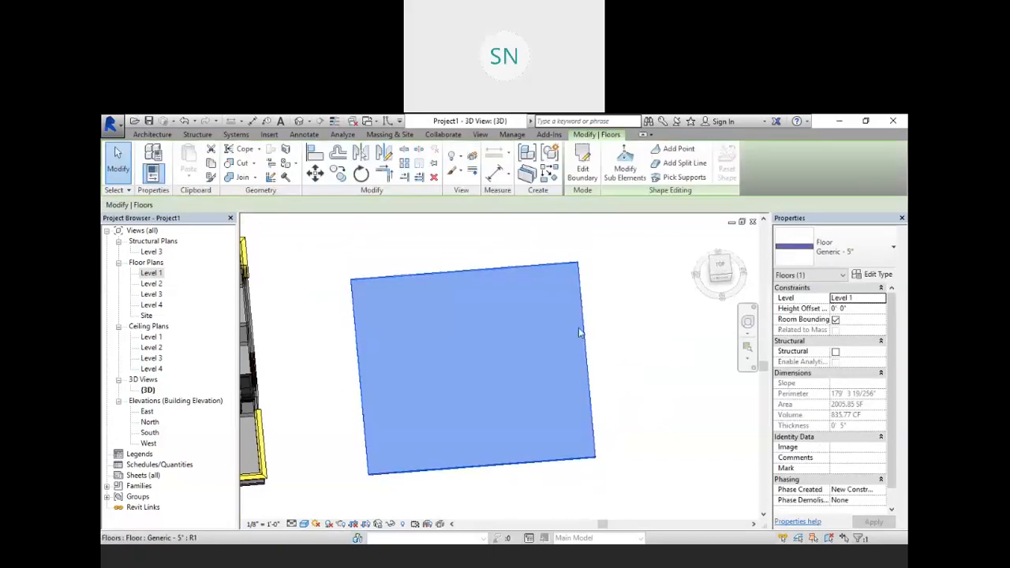
pyautogui.click(584, 168)
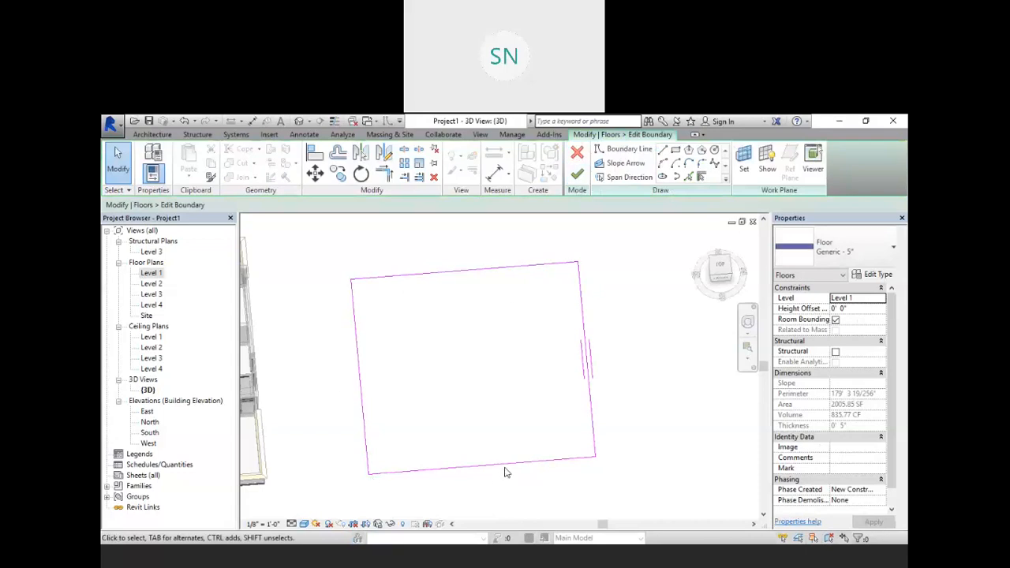
pyautogui.click(662, 150)
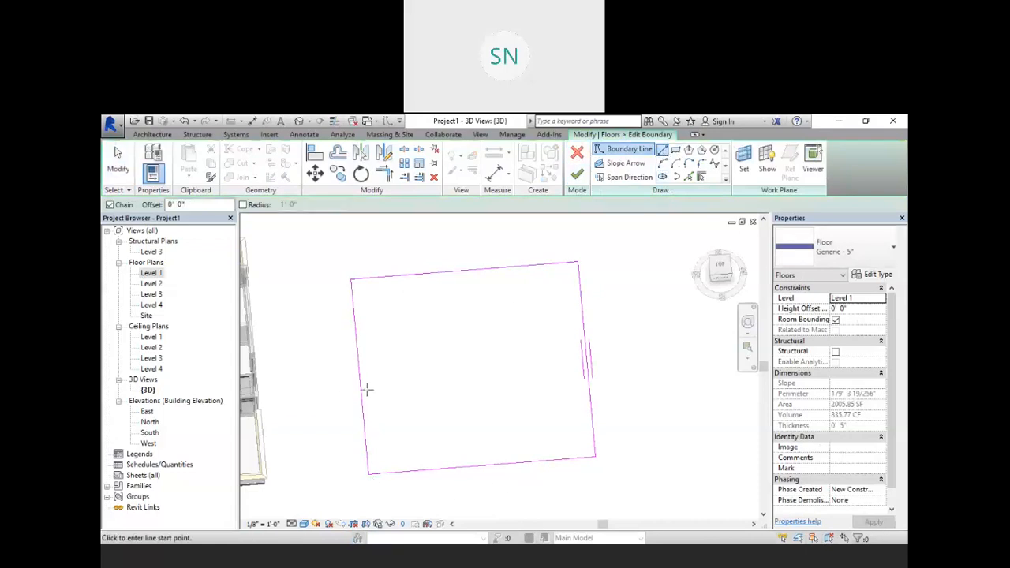
pyautogui.click(431, 385)
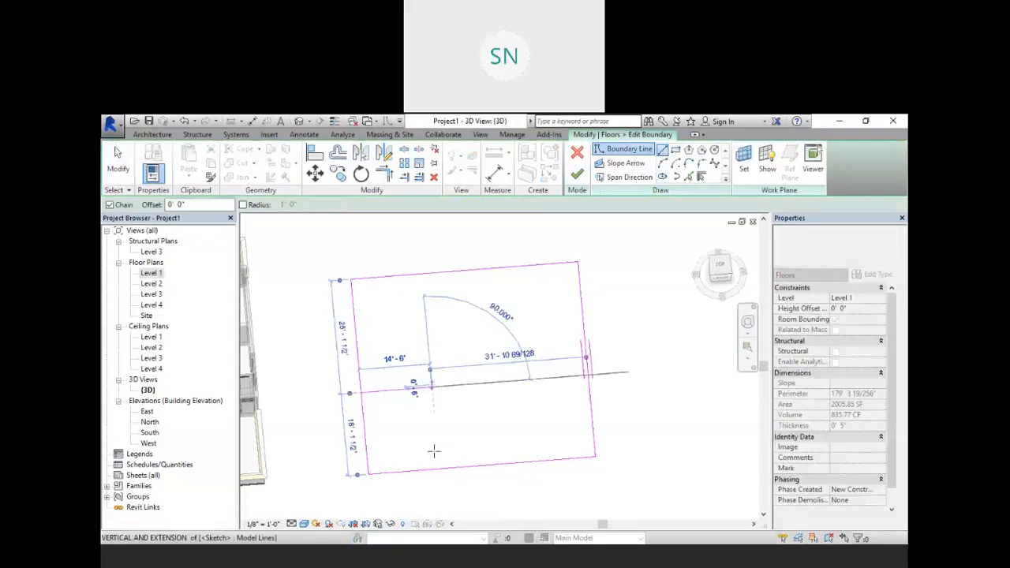
pyautogui.click(439, 468)
pyautogui.rightClick(525, 387)
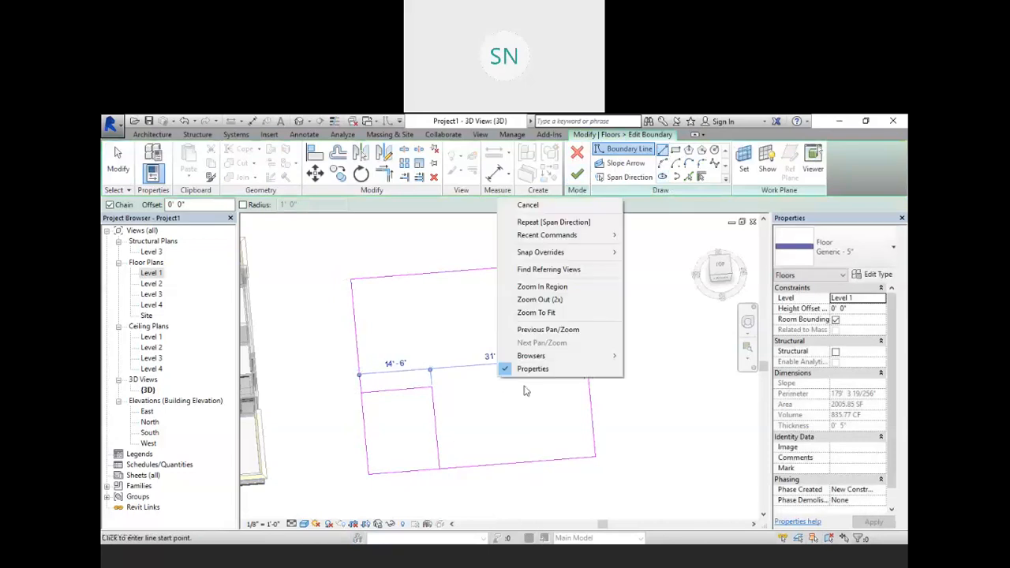
pyautogui.click(550, 205)
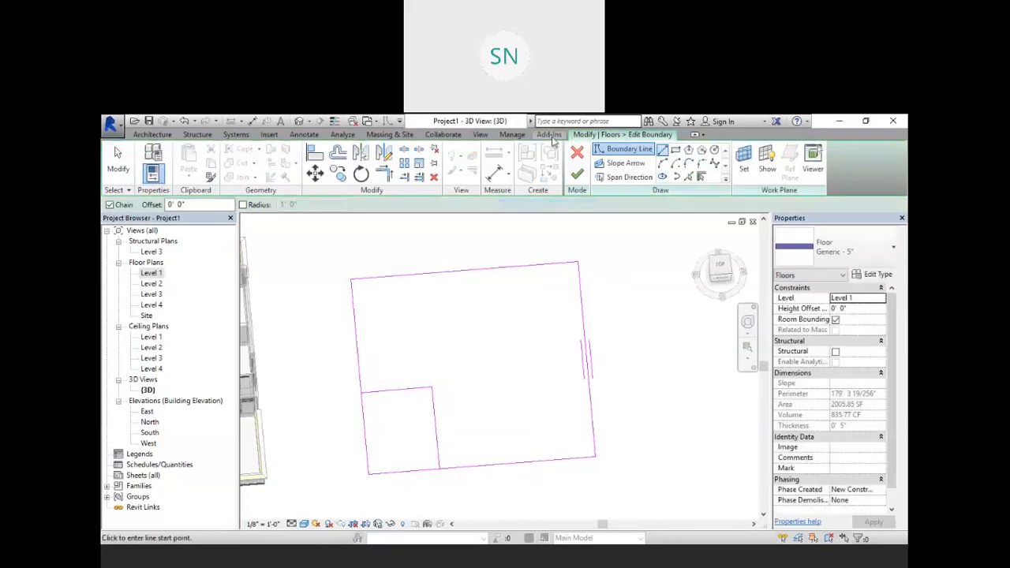
# Trim the west and south boundary lines to the new lines so the southwest corner is cut out, and finish the boundary
pyautogui.click(384, 173)
pyautogui.click(359, 360)
pyautogui.click(386, 390)
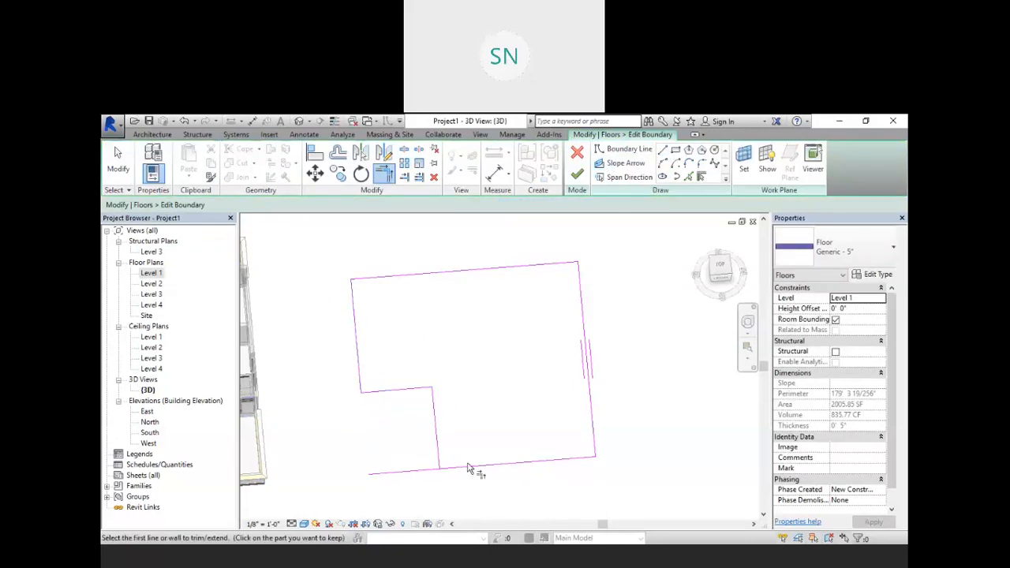
pyautogui.click(458, 462)
pyautogui.click(442, 454)
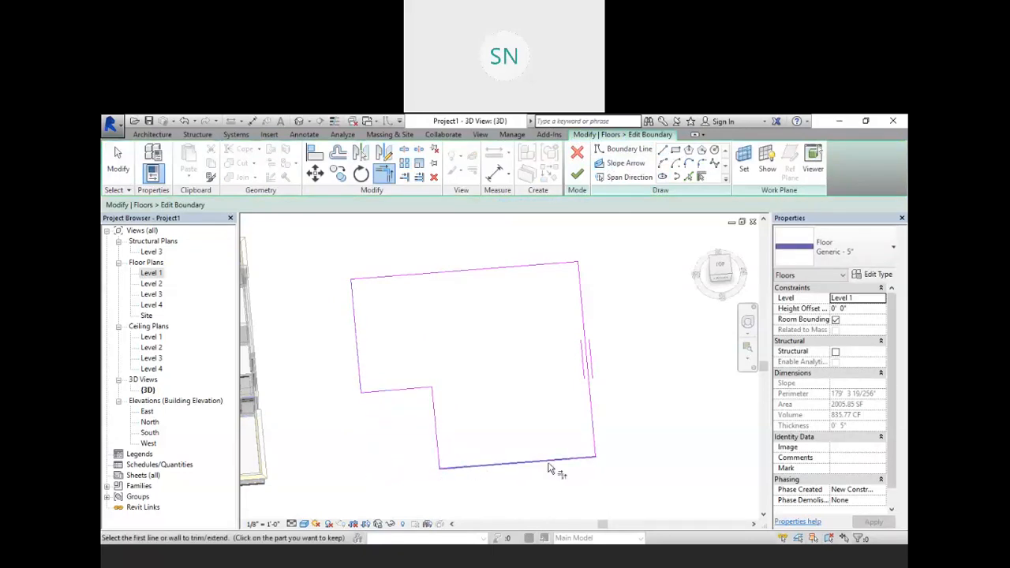
pyautogui.click(578, 174)
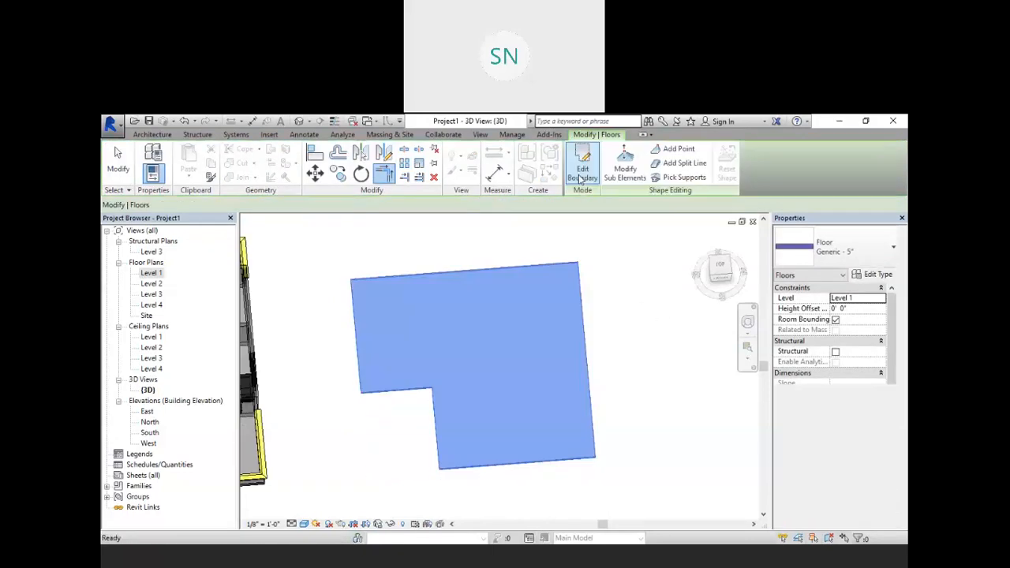
pyautogui.click(641, 374)
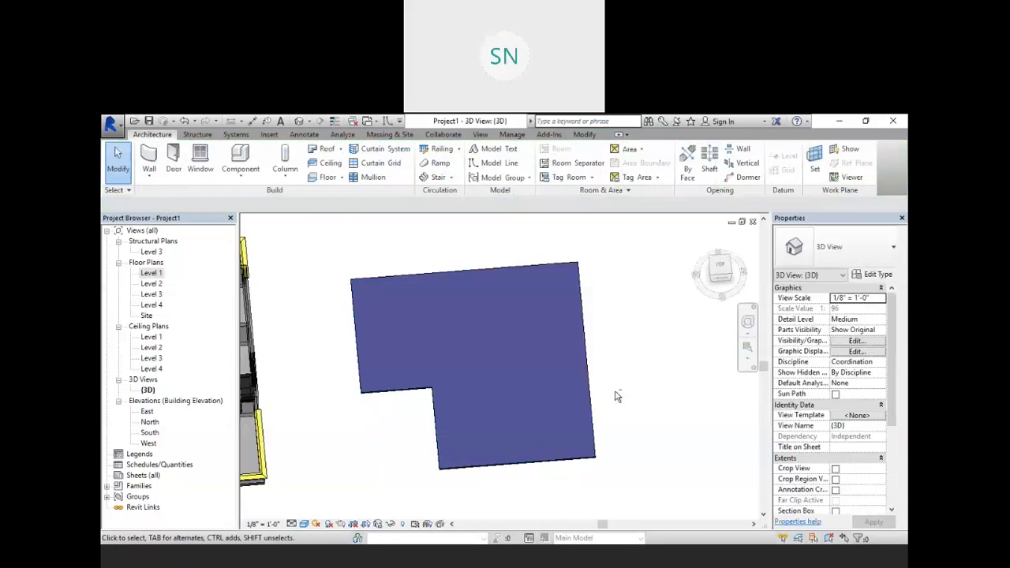
# Edit the floor's boundary to add a rectangular opening about 25' 5" wide just north of the corner notch, and finish the sketch
pyautogui.keyDown('shift'); pyautogui.moveTo(617, 396); pyautogui.dragTo(636, 339, button='middle'); pyautogui.keyUp('shift')
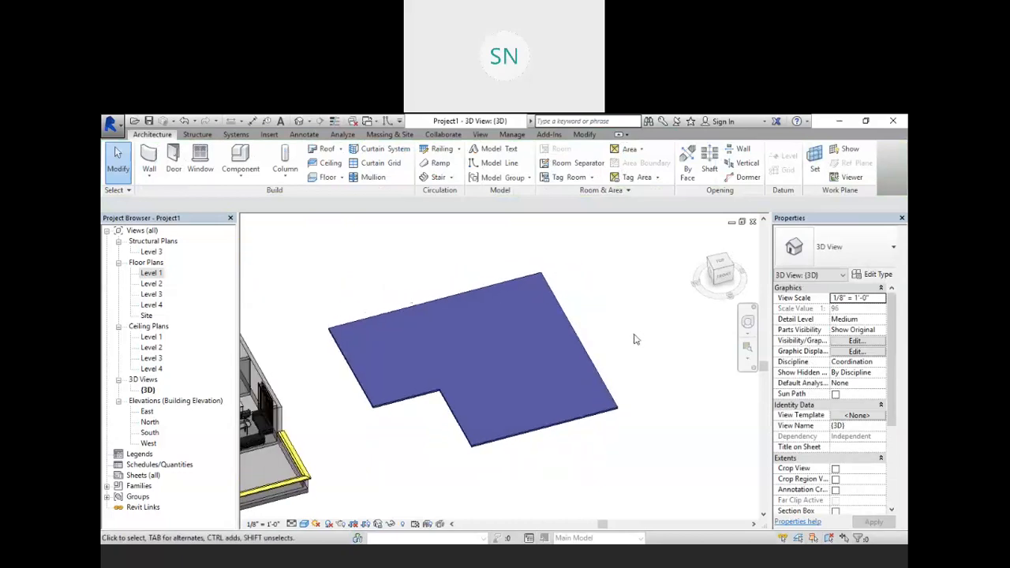
pyautogui.click(555, 338)
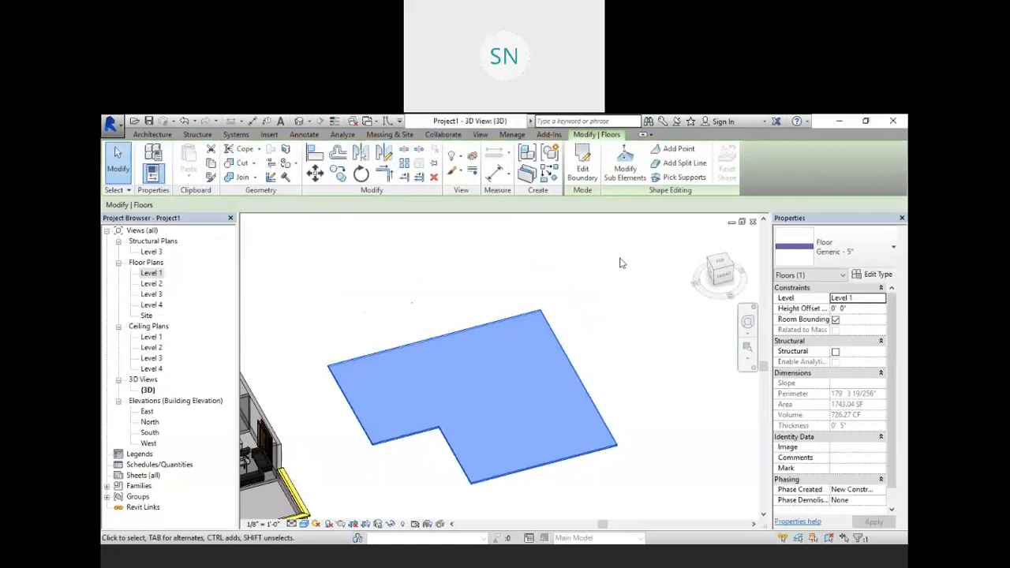
pyautogui.click(583, 166)
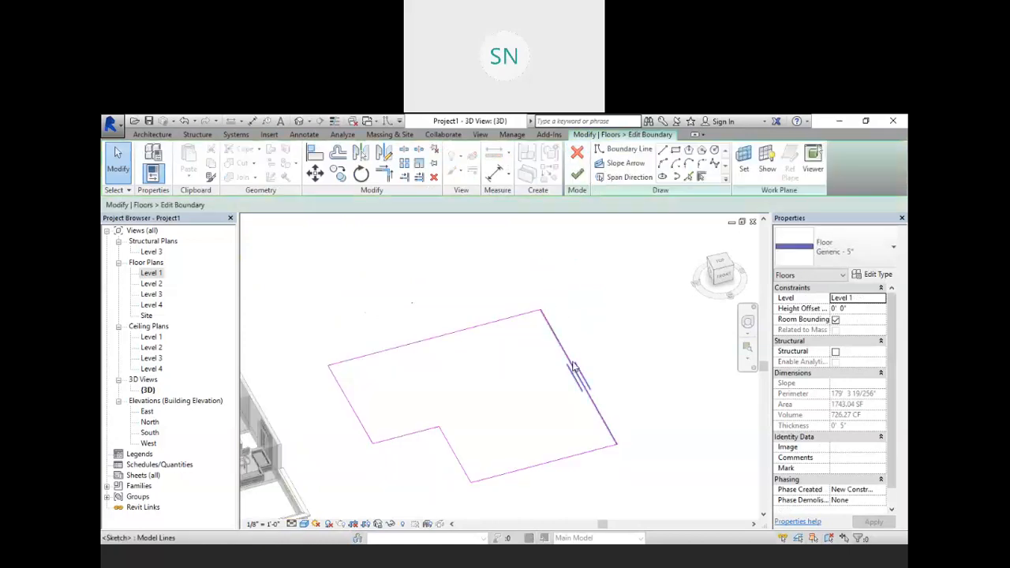
pyautogui.moveTo(573, 371)
pyautogui.keyDown('shift'); pyautogui.mouseDown(button='middle')
pyautogui.moveTo(582, 388)
pyautogui.moveTo(554, 495)
pyautogui.mouseUp(button='middle'); pyautogui.keyUp('shift')
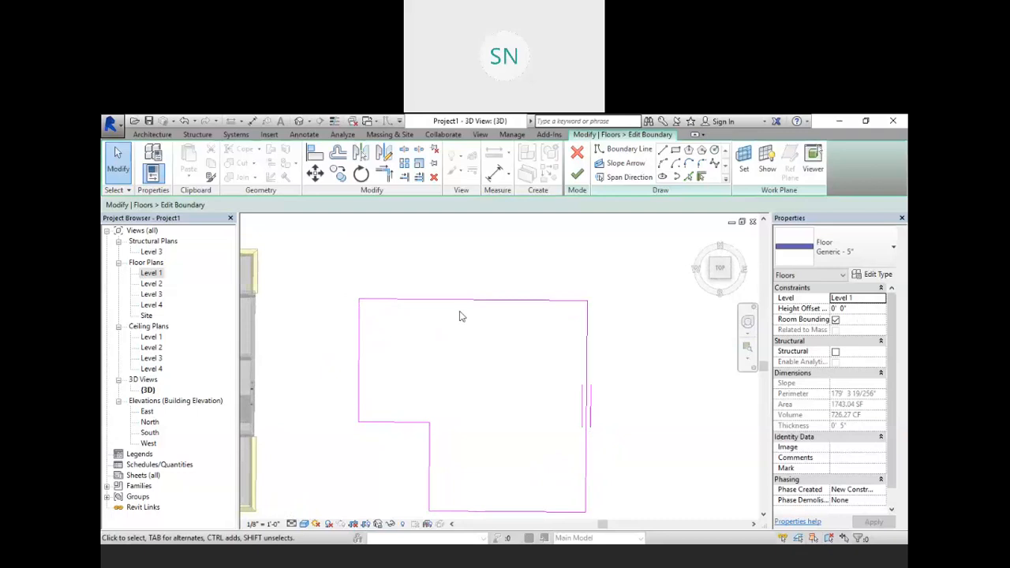
pyautogui.click(676, 151)
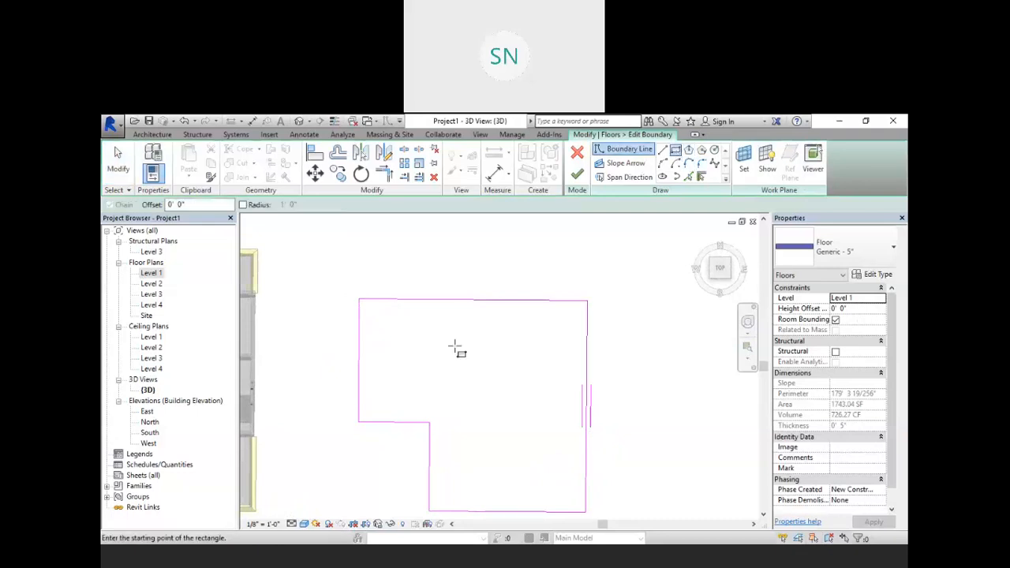
pyautogui.click(369, 416)
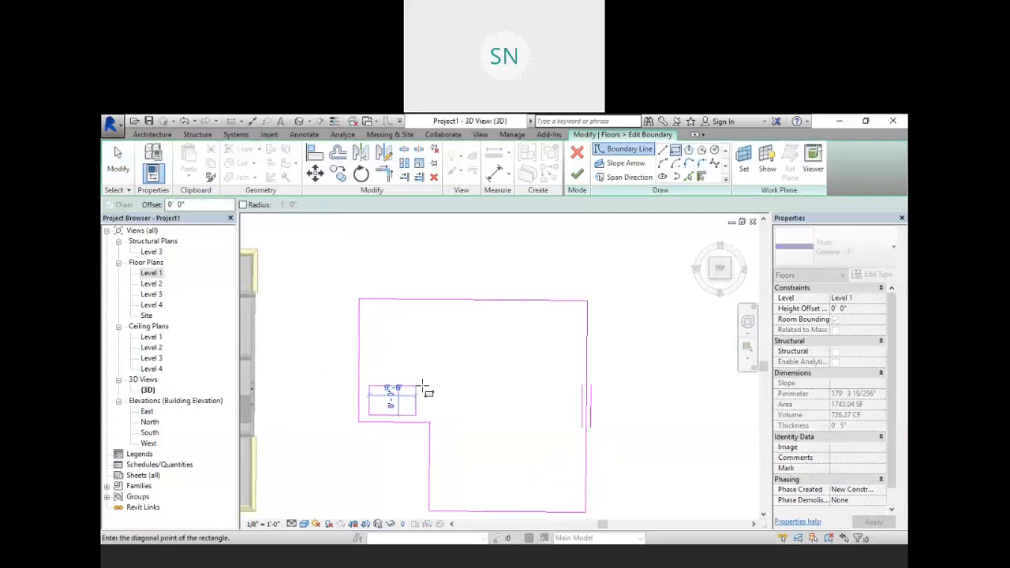
pyautogui.click(494, 362)
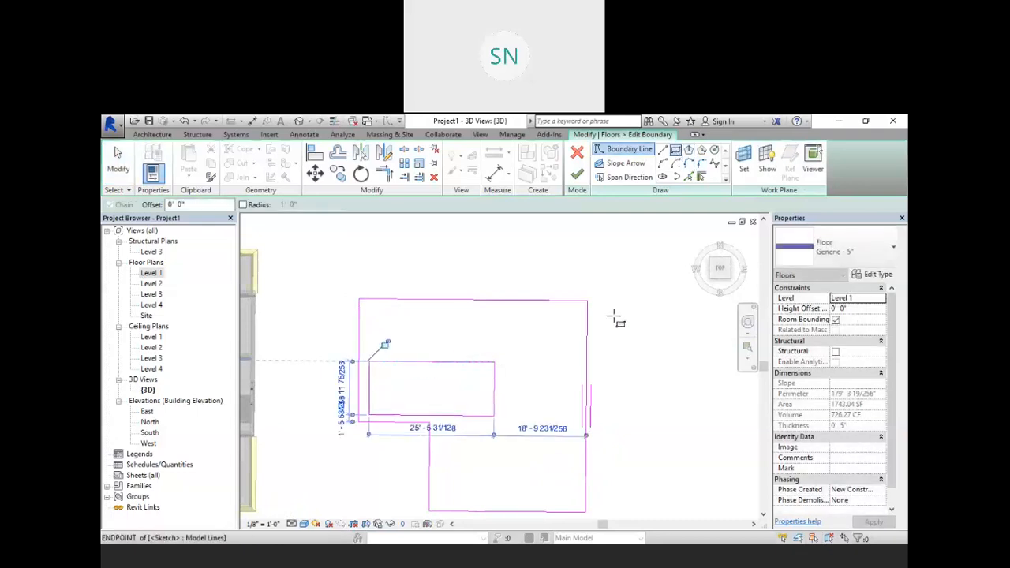
pyautogui.click(578, 177)
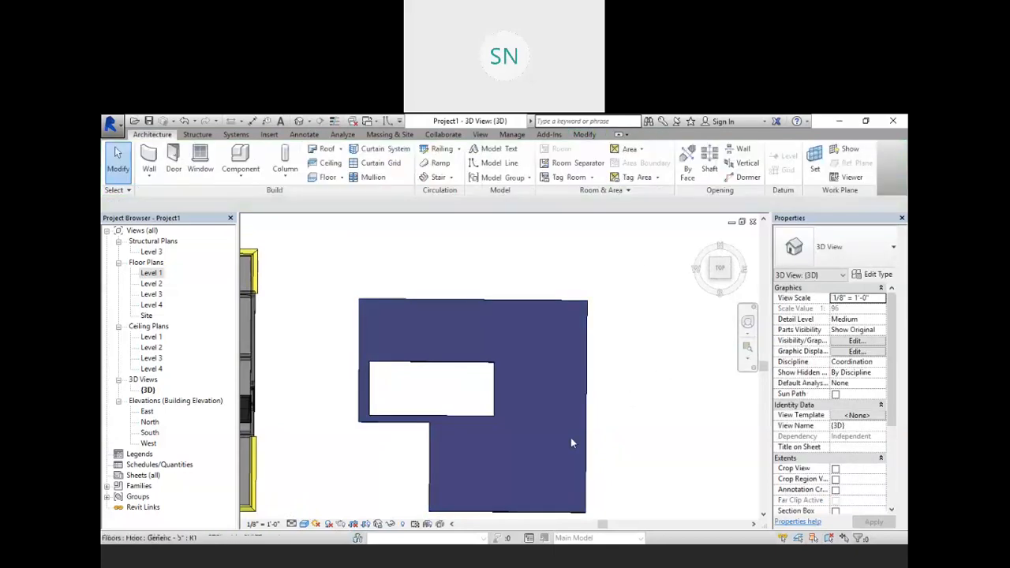
# Examine the floor's rectangular opening and notched corner in 3D, close up and together with the house
pyautogui.keyDown('shift'); pyautogui.moveTo(530, 442); pyautogui.dragTo(541, 342, button='middle'); pyautogui.keyUp('shift')
pyautogui.scroll(2, 456, 424)
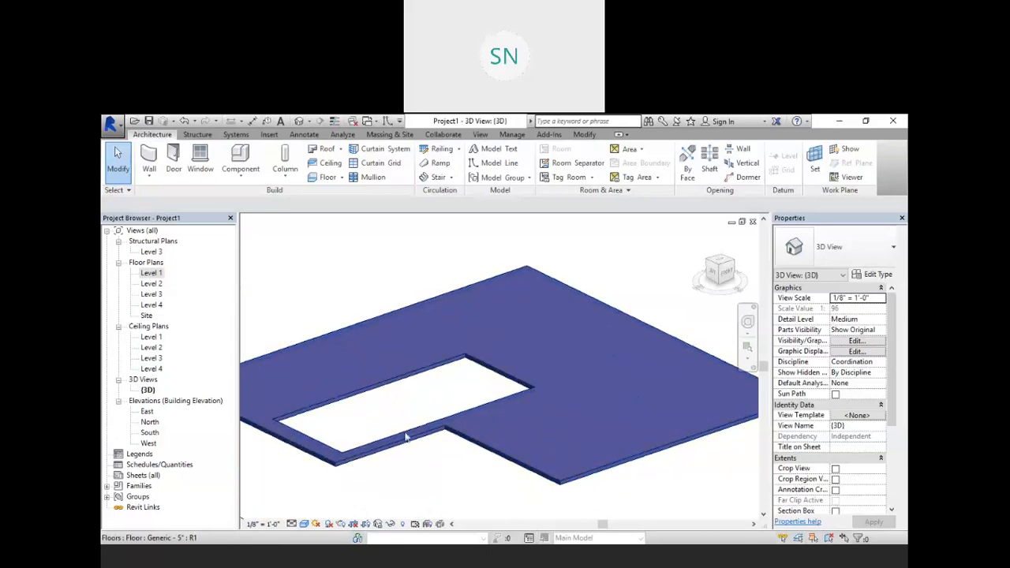
pyautogui.scroll(-2, 463, 377)
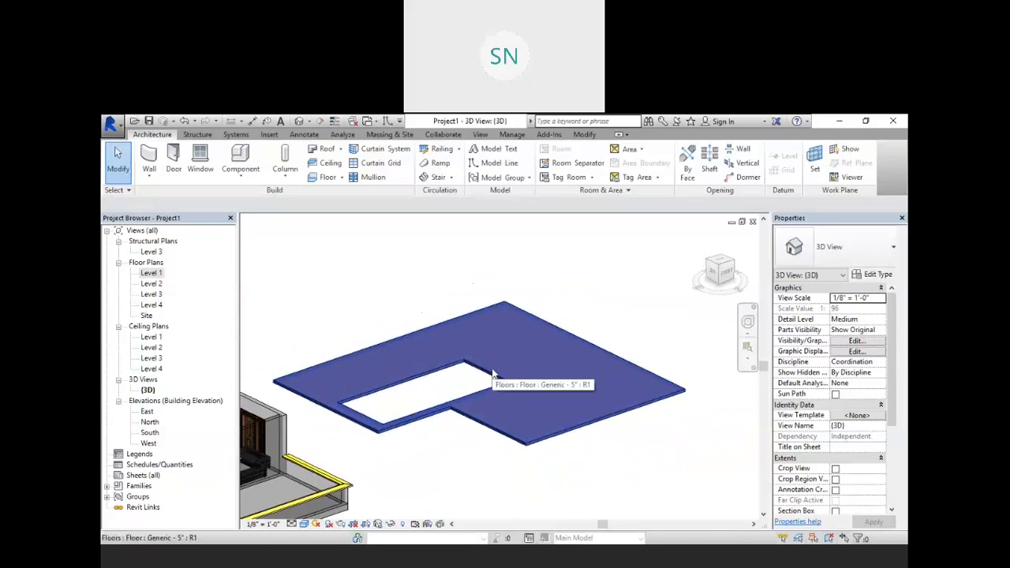
pyautogui.scroll(4, 492, 373)
pyautogui.scroll(-5, 492, 373)
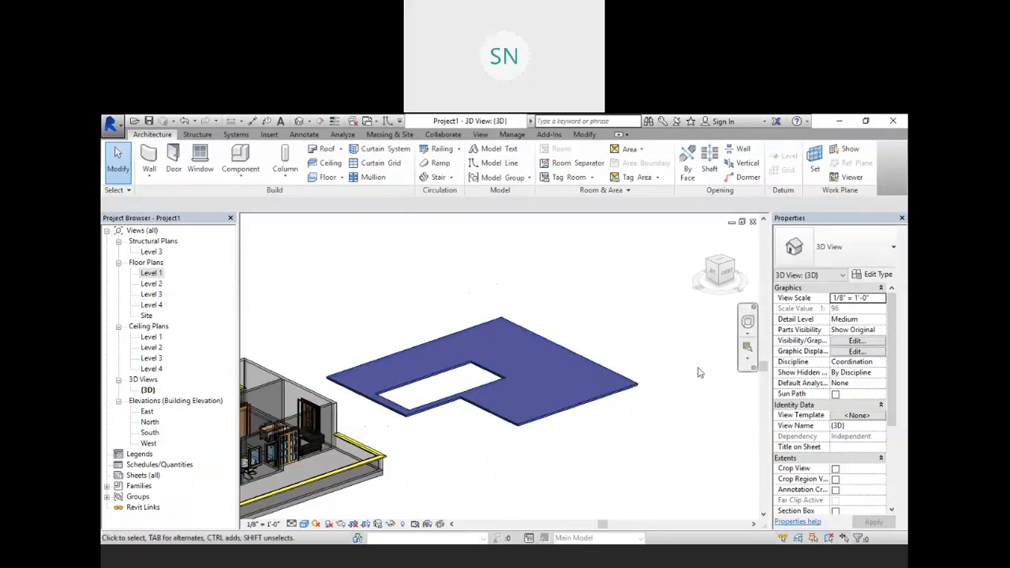
pyautogui.scroll(-3, 624, 402)
pyautogui.scroll(1, 553, 430)
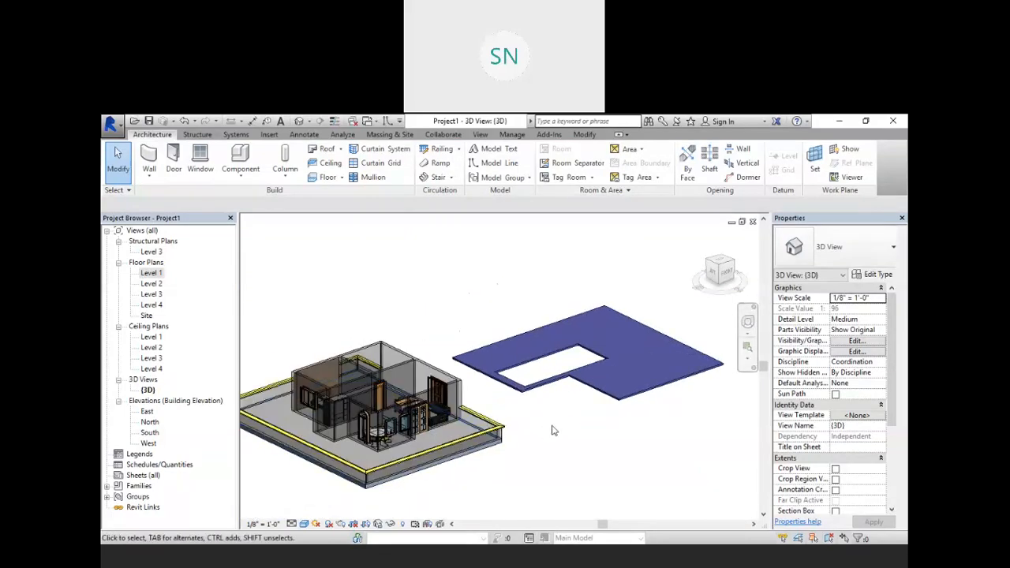
pyautogui.moveTo(563, 419); pyautogui.dragTo(595, 436, button='middle')
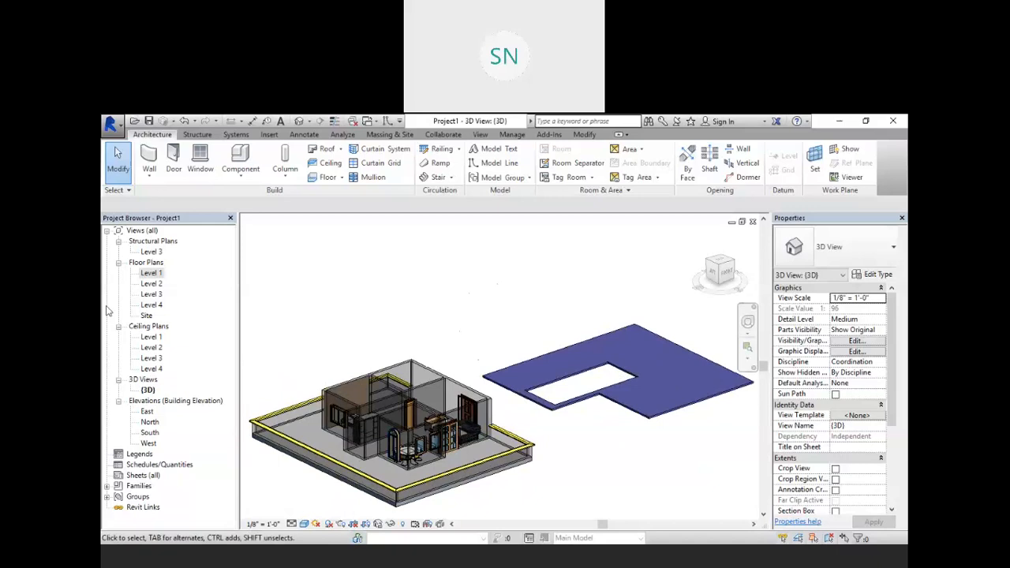
# Open the Level 2 floor plan at the house's rooms
pyautogui.doubleClick(155, 285)
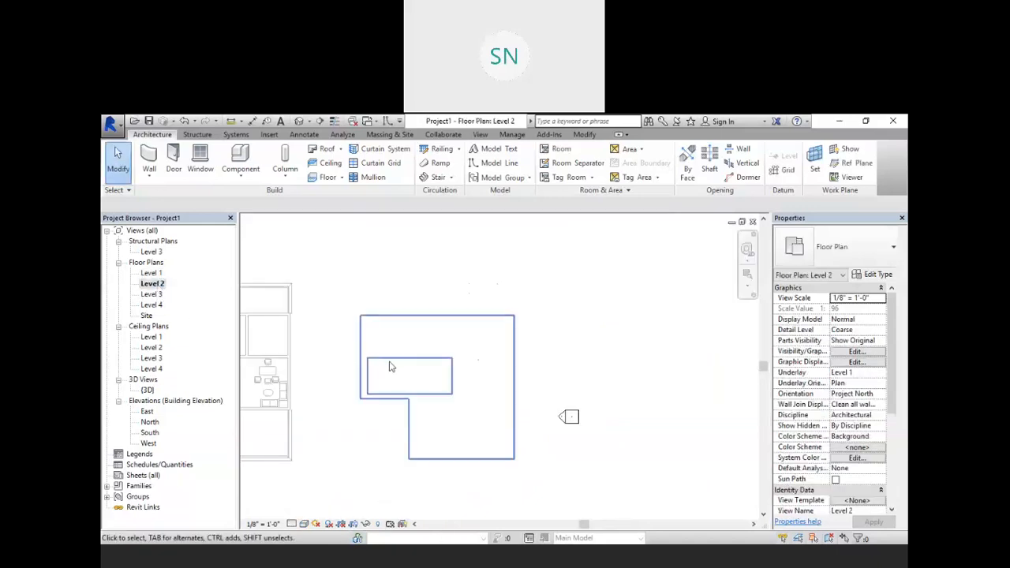
pyautogui.moveTo(388, 366); pyautogui.dragTo(660, 390, button='middle')
pyautogui.scroll(3, 482, 394)
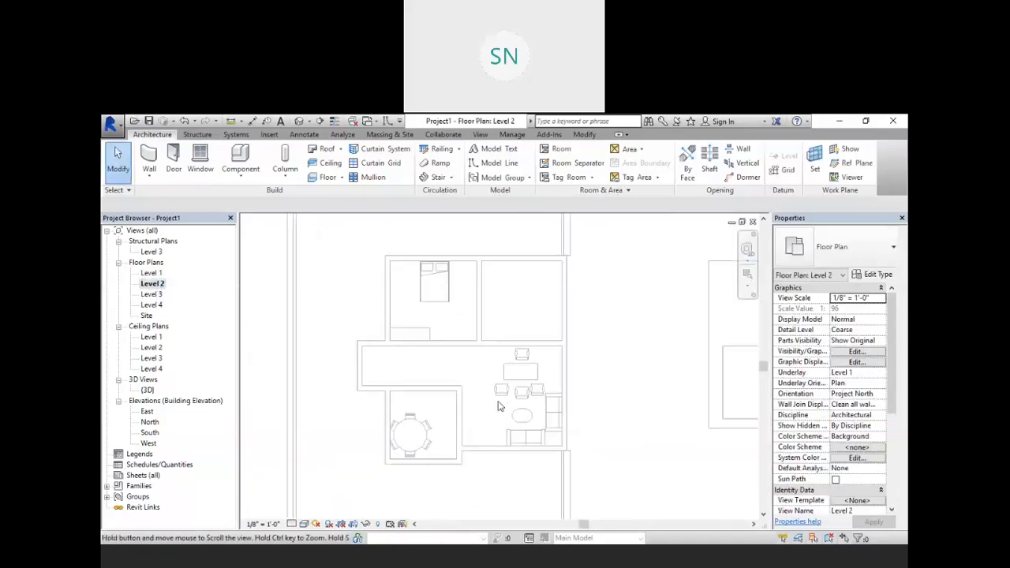
pyautogui.scroll(2, 392, 356)
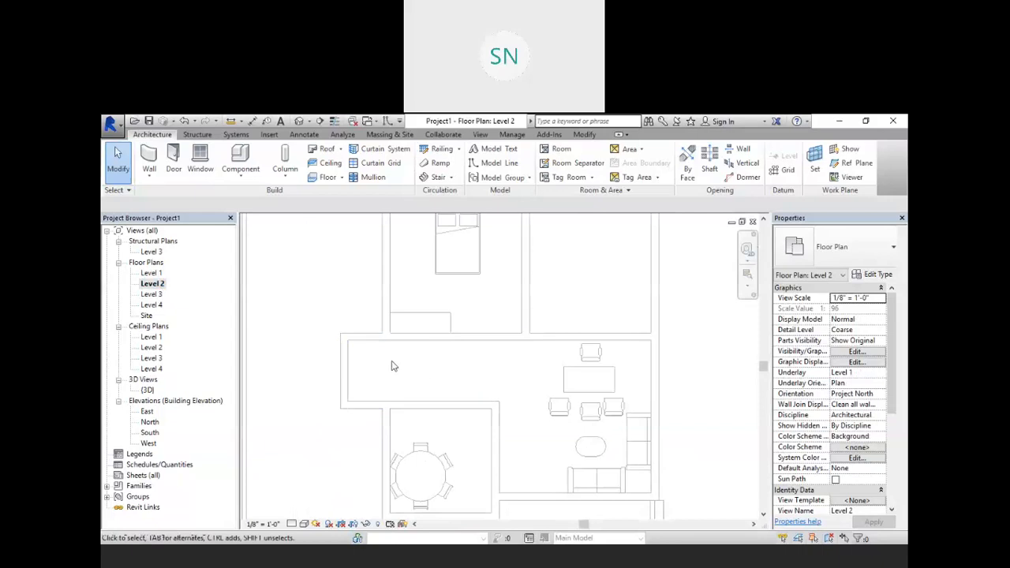
pyautogui.scroll(-2, 399, 365)
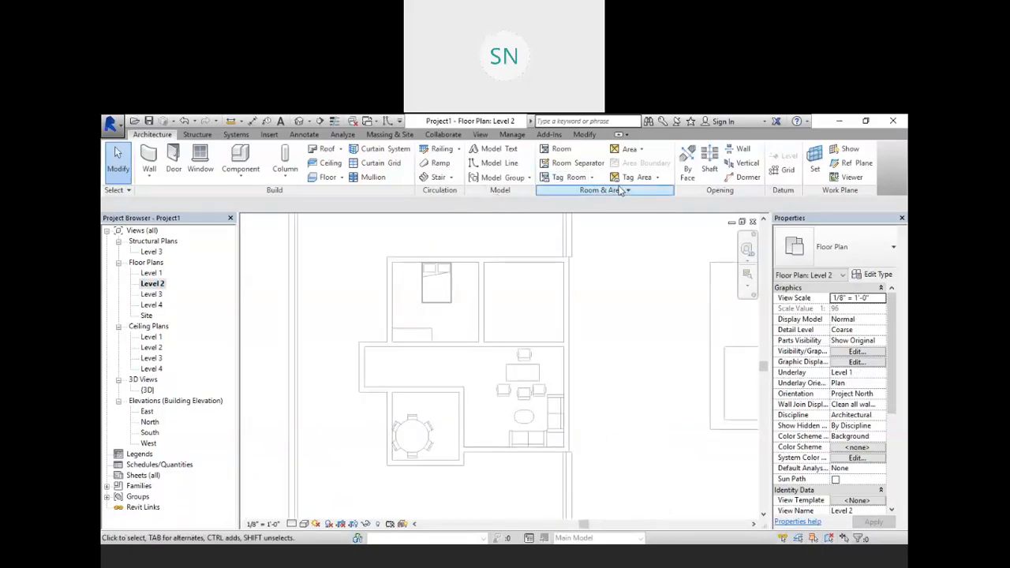
# Start a Level 2 floor and draw its boundary along the house's north wall and the stepped west side to the southwest corner
pyautogui.click(323, 176)
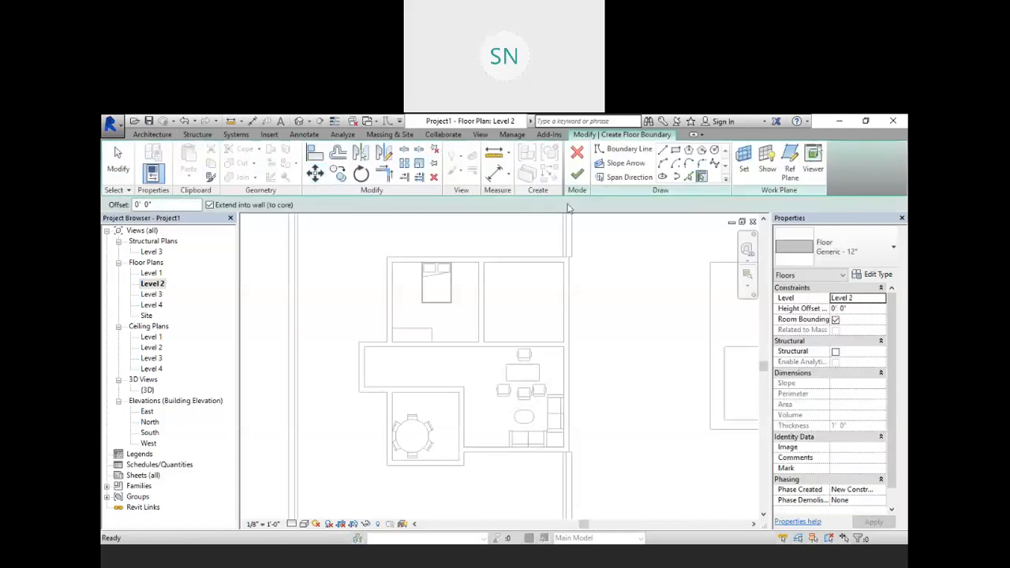
pyautogui.click(663, 149)
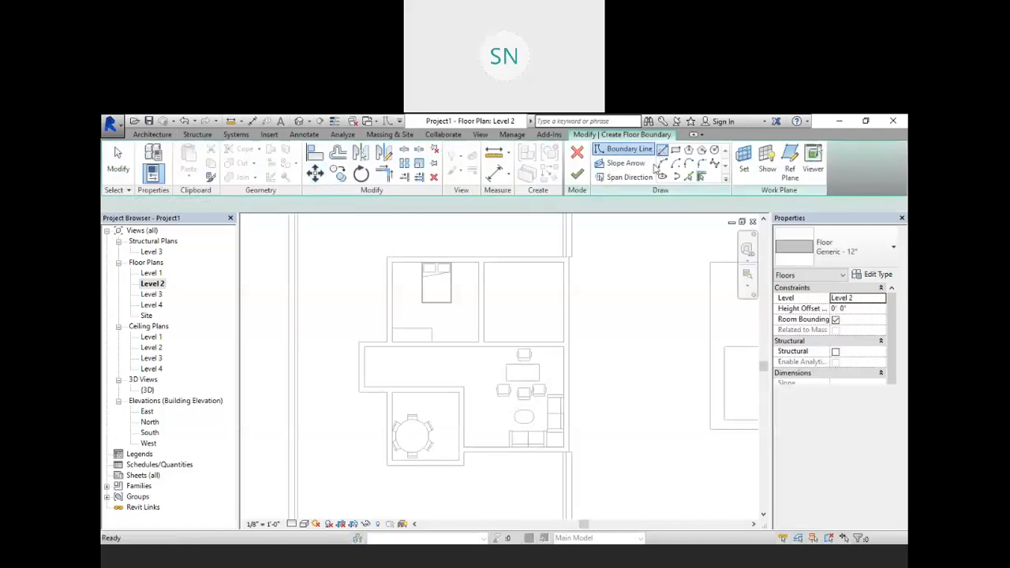
pyautogui.click(568, 256)
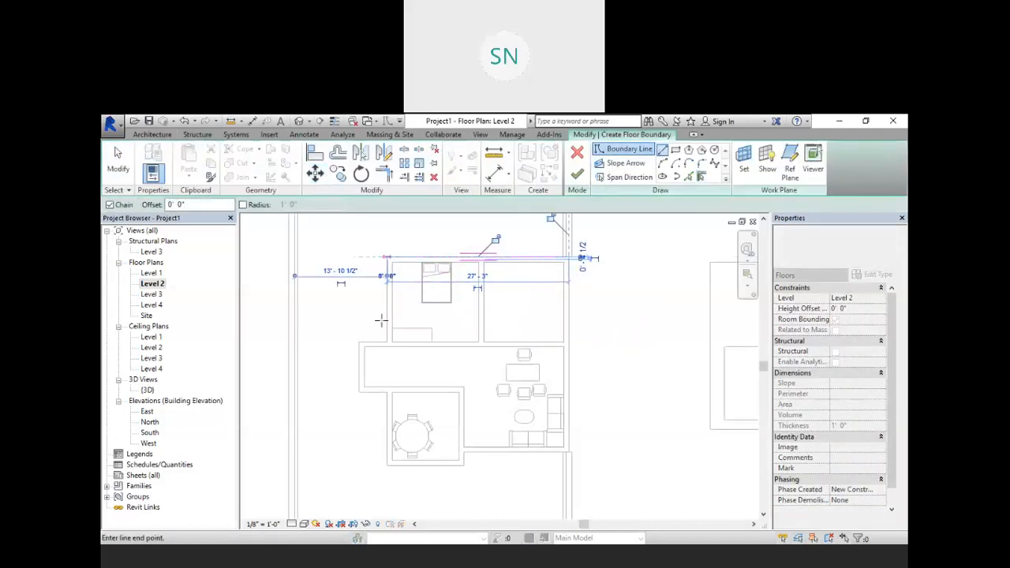
pyautogui.click(387, 257)
pyautogui.click(386, 341)
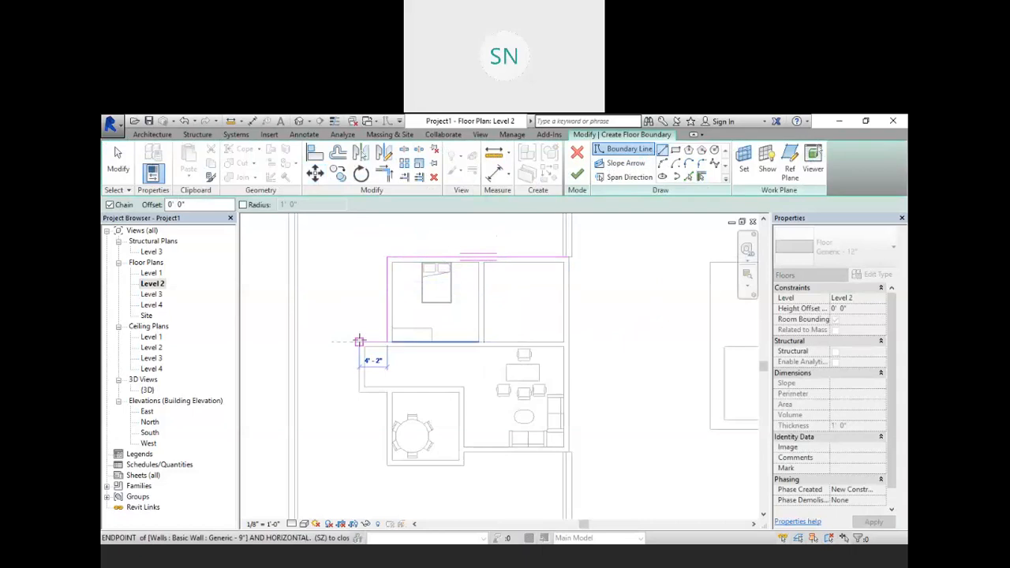
pyautogui.click(359, 341)
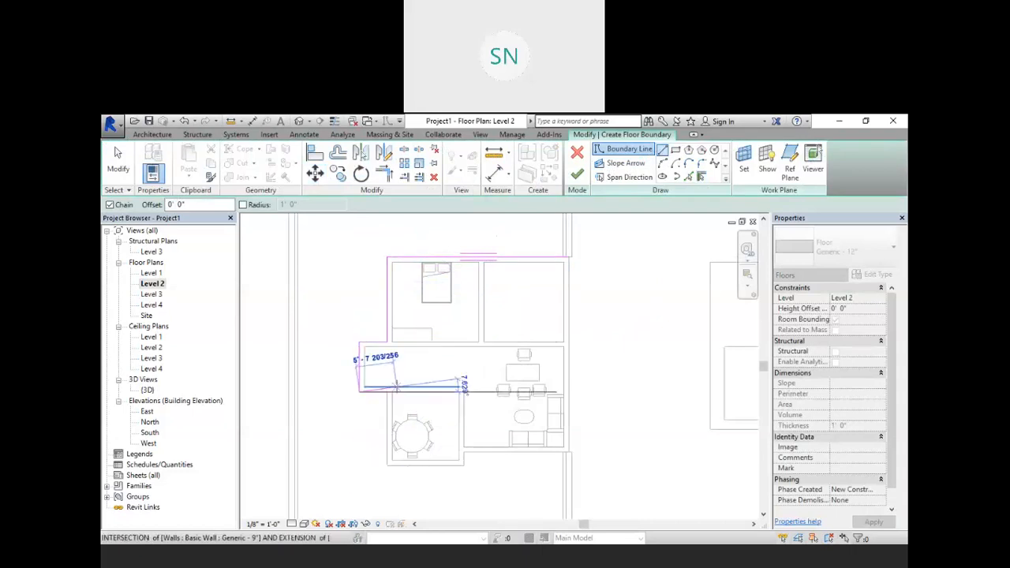
pyautogui.click(359, 390)
pyautogui.click(386, 391)
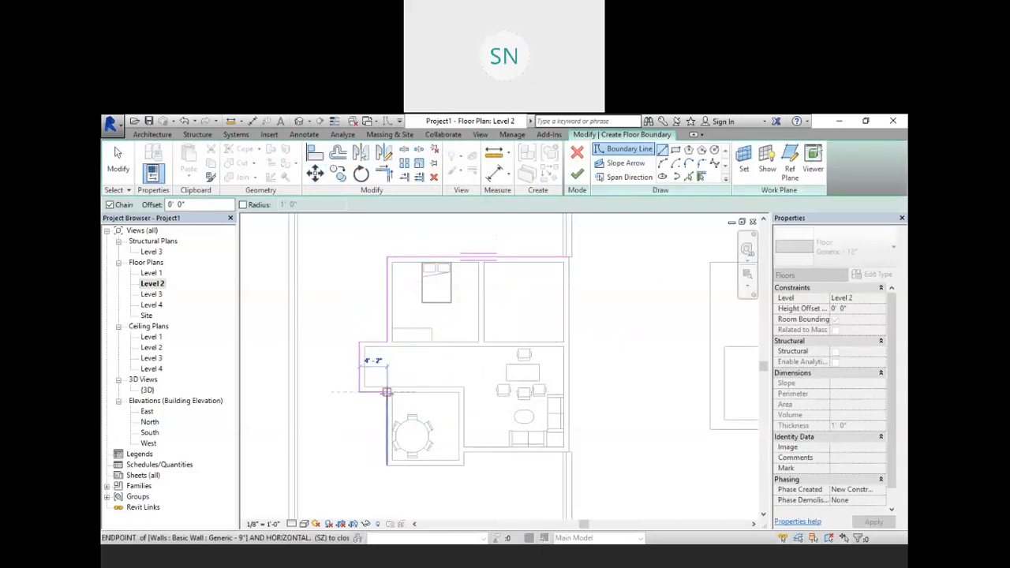
pyautogui.click(387, 466)
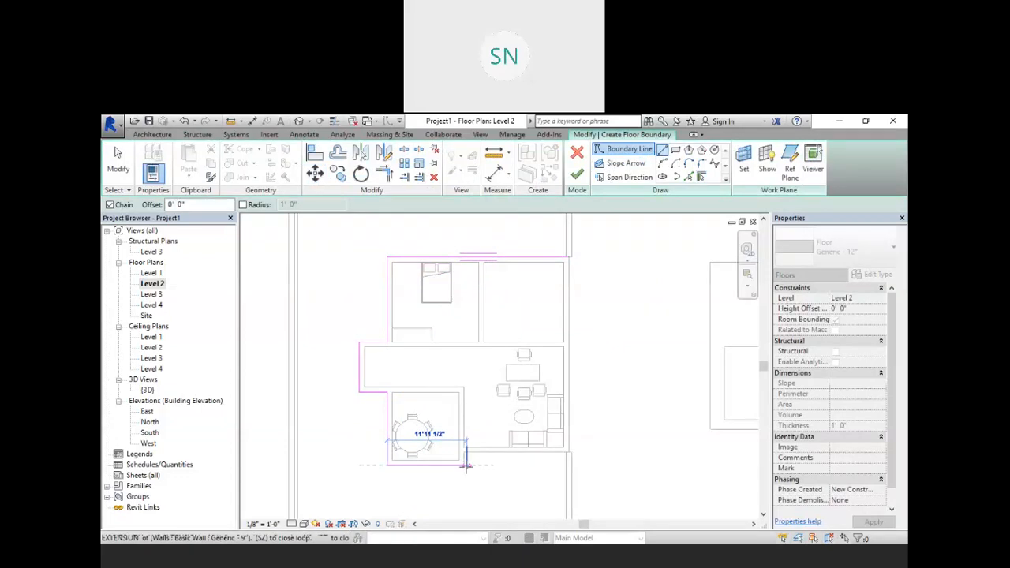
# Close the boundary with a 15' 9" wide southeast projection and the east side, and finish the floor with walls attached to its bottom
pyautogui.click(466, 466)
pyautogui.click(463, 495)
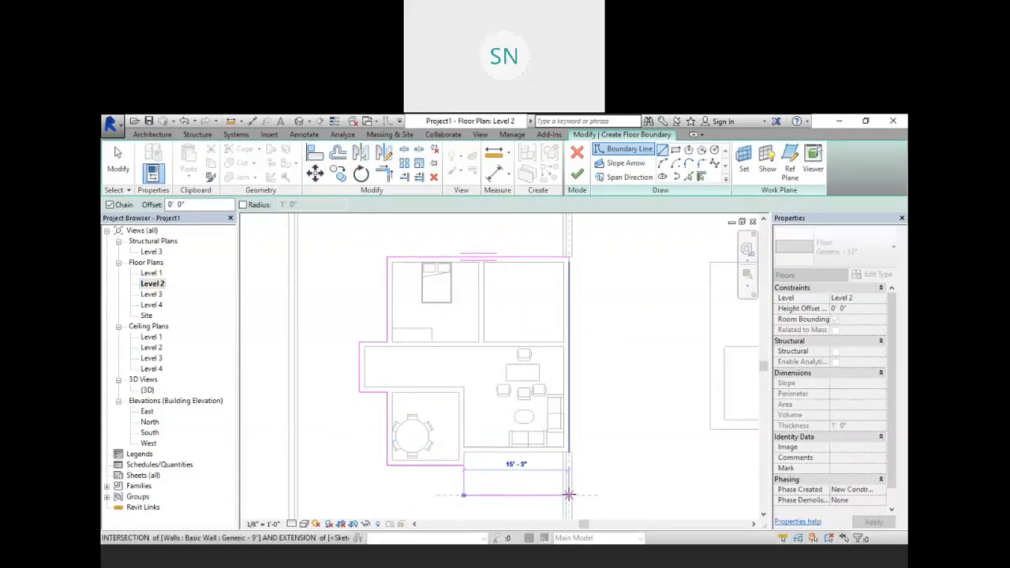
pyautogui.click(569, 495)
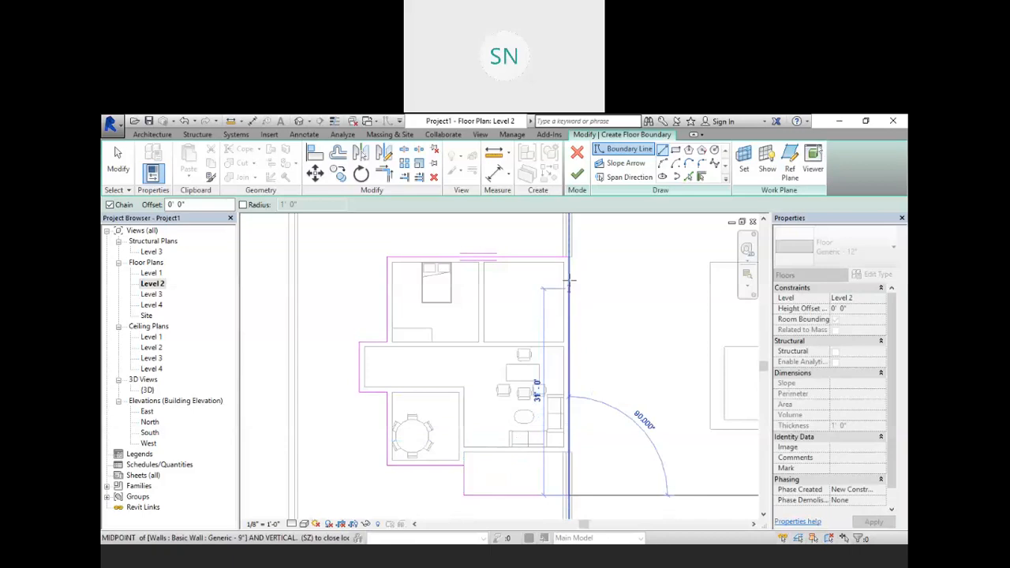
pyautogui.click(569, 257)
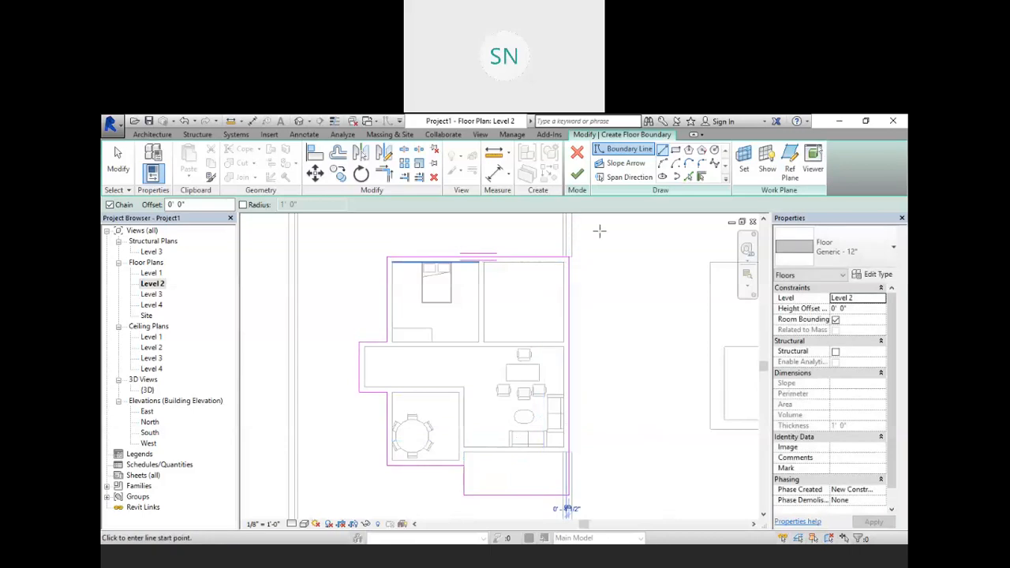
pyautogui.click(578, 175)
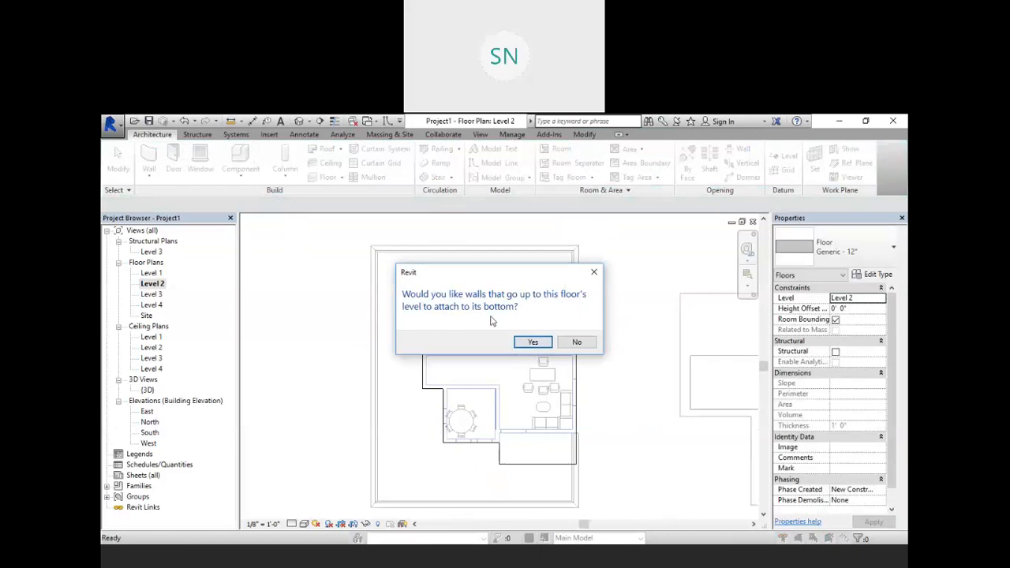
pyautogui.click(533, 341)
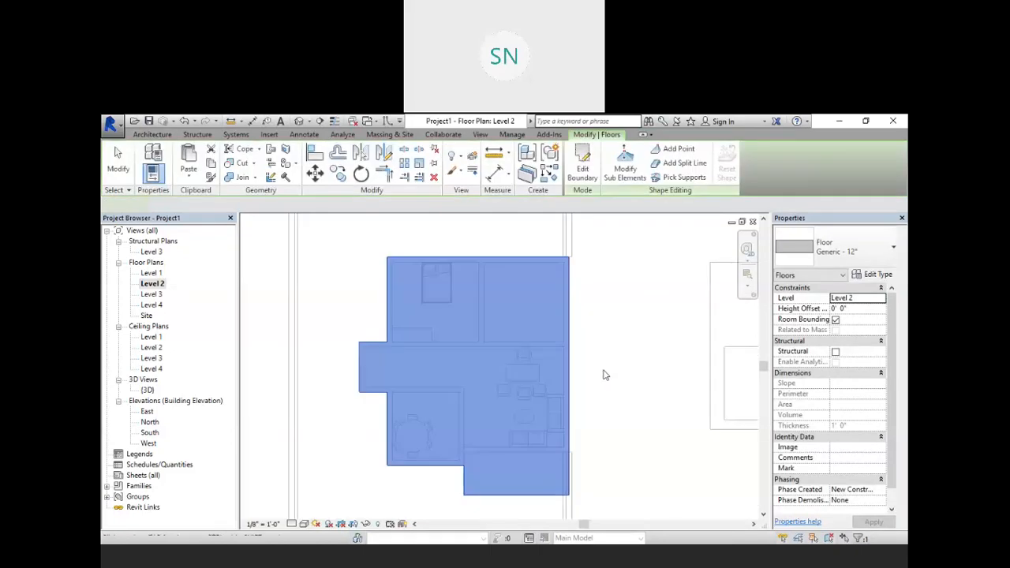
pyautogui.click(608, 364)
# Examine the new floor over the house in 3D and the west wall's top beneath it in the South elevation
pyautogui.click(300, 120)
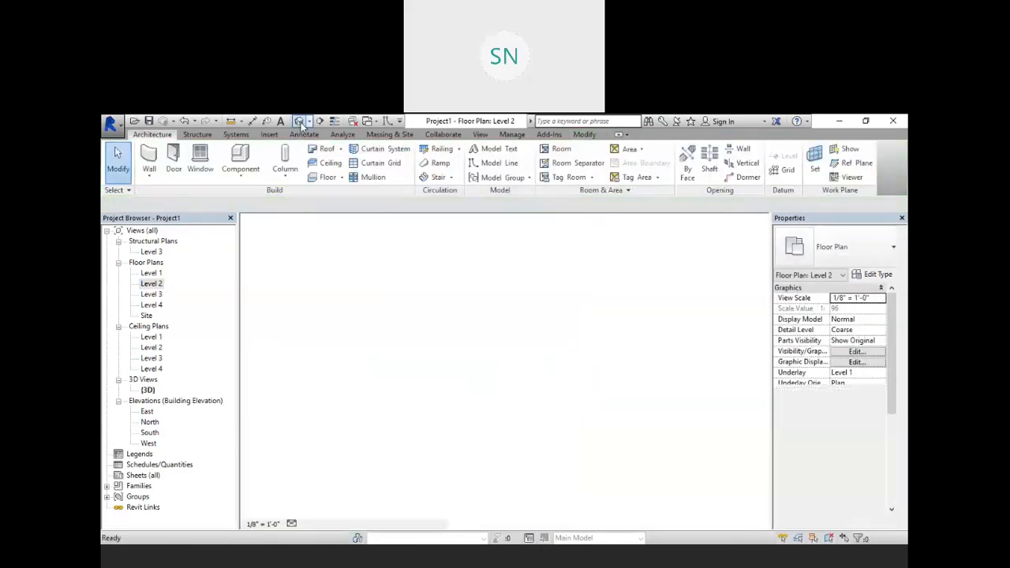
pyautogui.scroll(5, 362, 409)
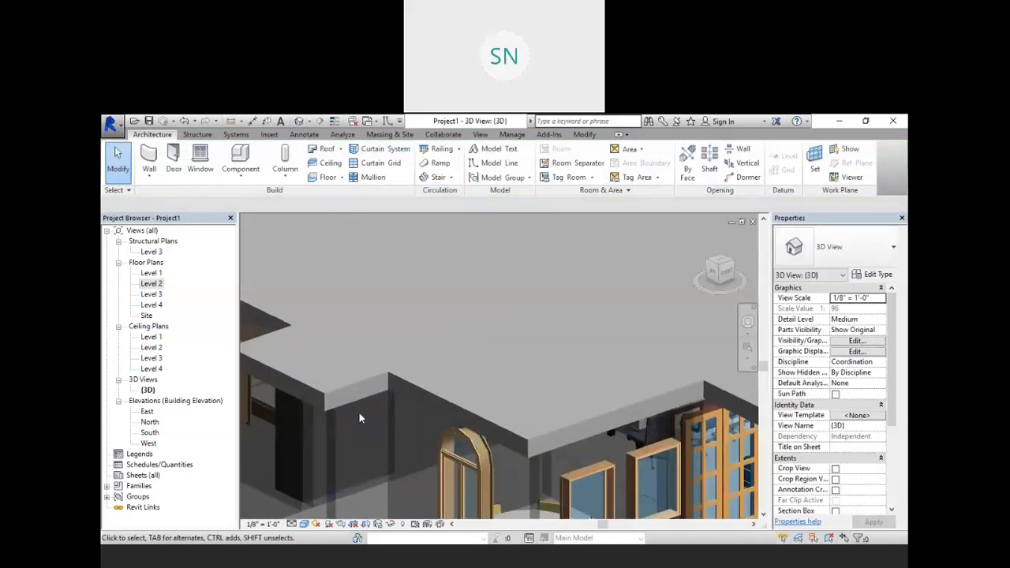
pyautogui.scroll(-2, 426, 314)
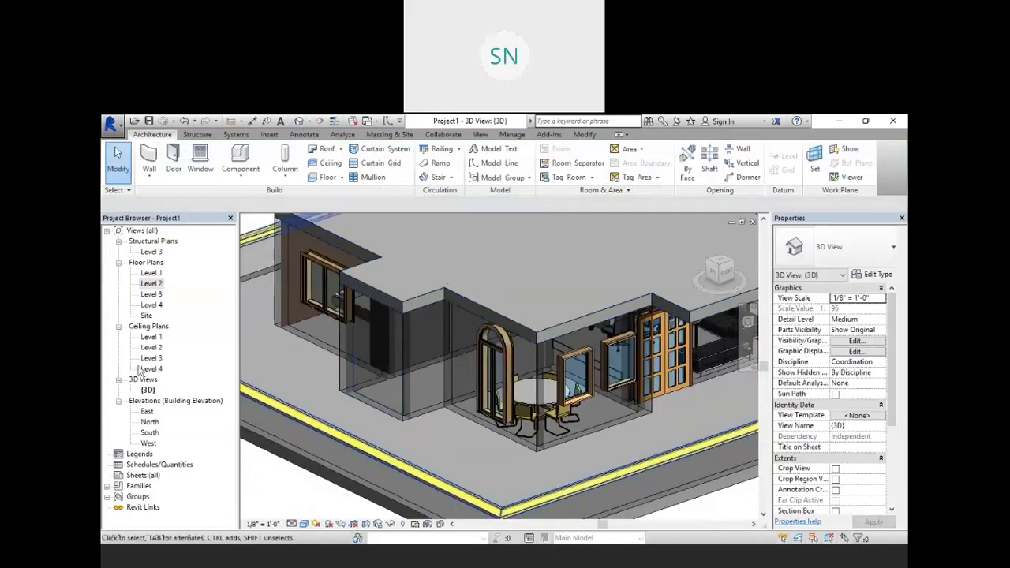
pyautogui.doubleClick(157, 434)
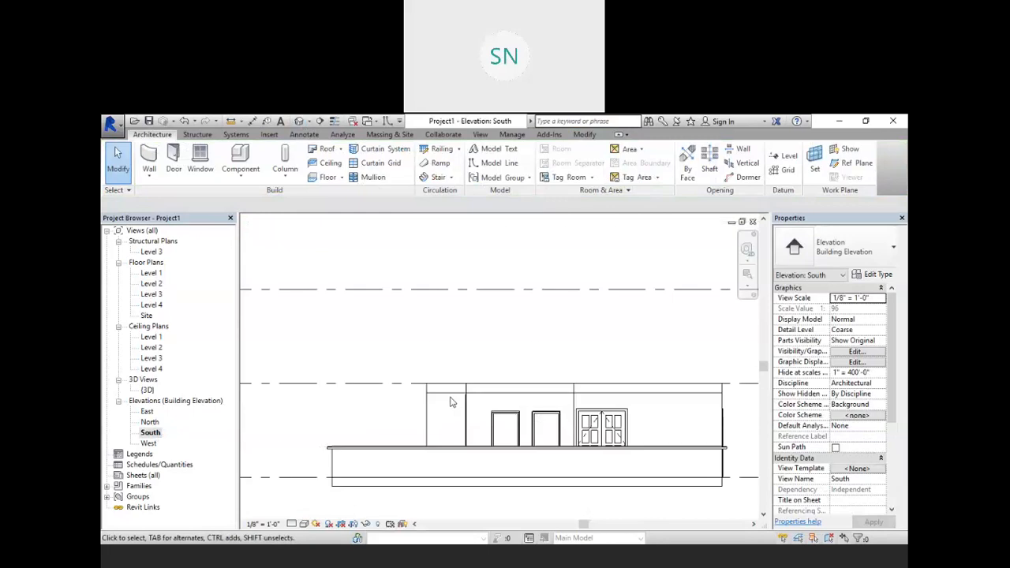
pyautogui.scroll(5, 429, 345)
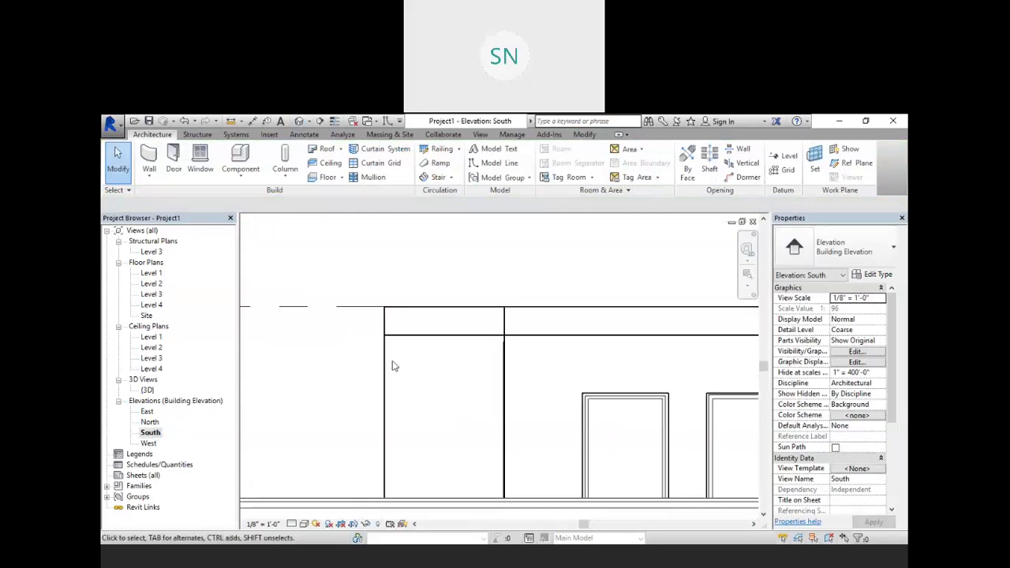
pyautogui.click(388, 359)
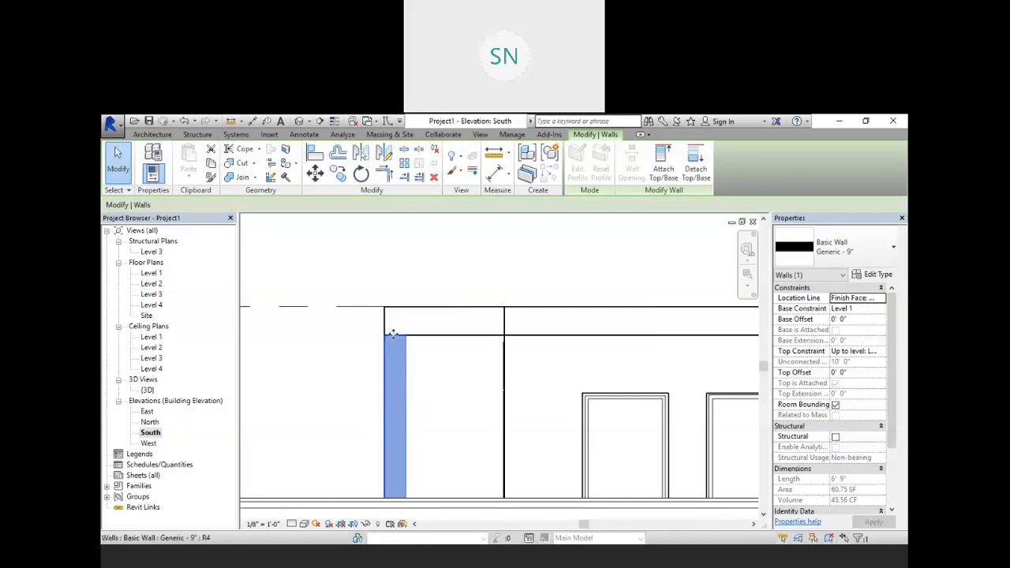
pyautogui.scroll(2, 394, 344)
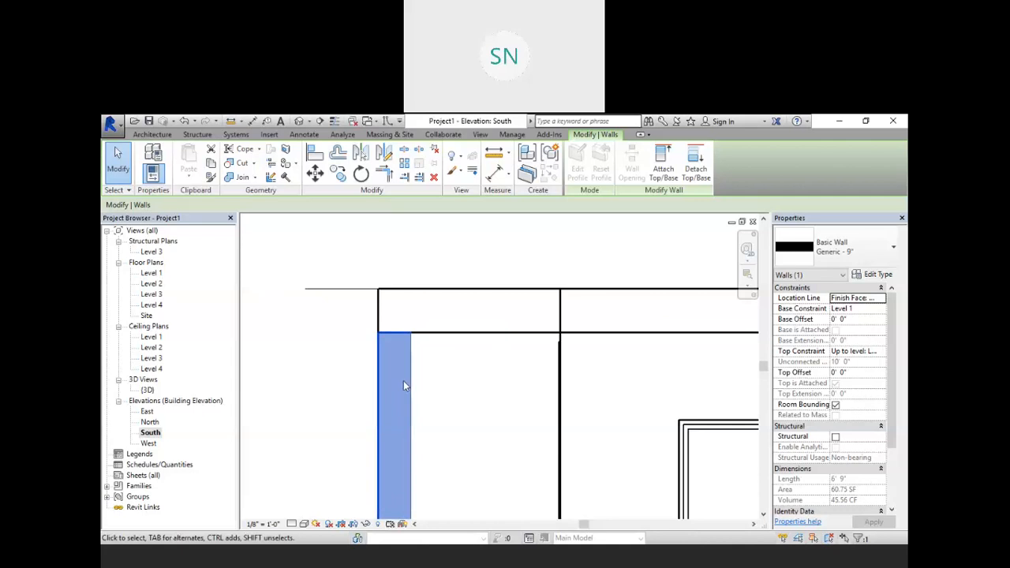
pyautogui.scroll(-2, 365, 294)
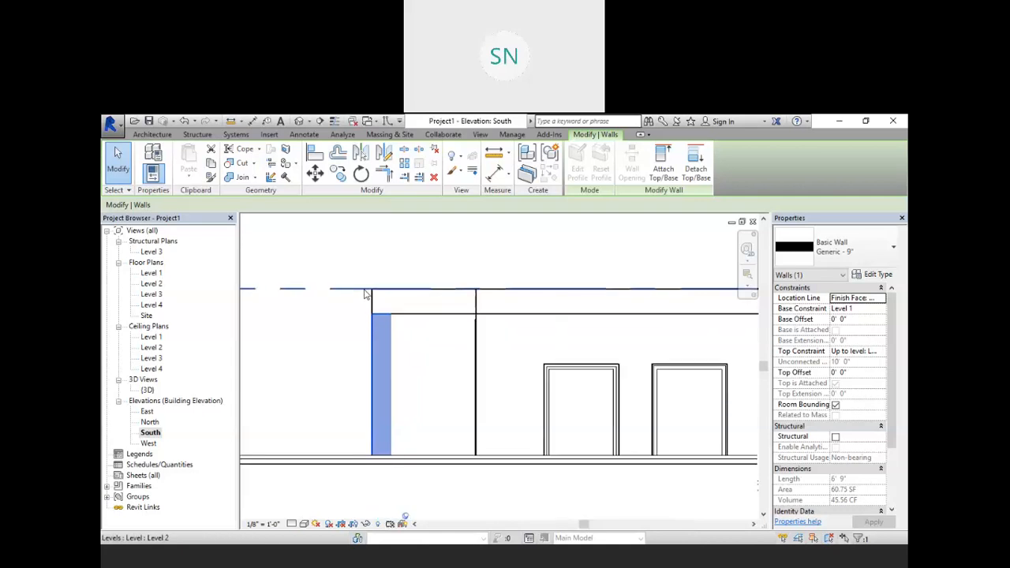
pyautogui.scroll(-2, 364, 294)
# Change the Level 2 floor's type to Generic - 5"
pyautogui.click(512, 305)
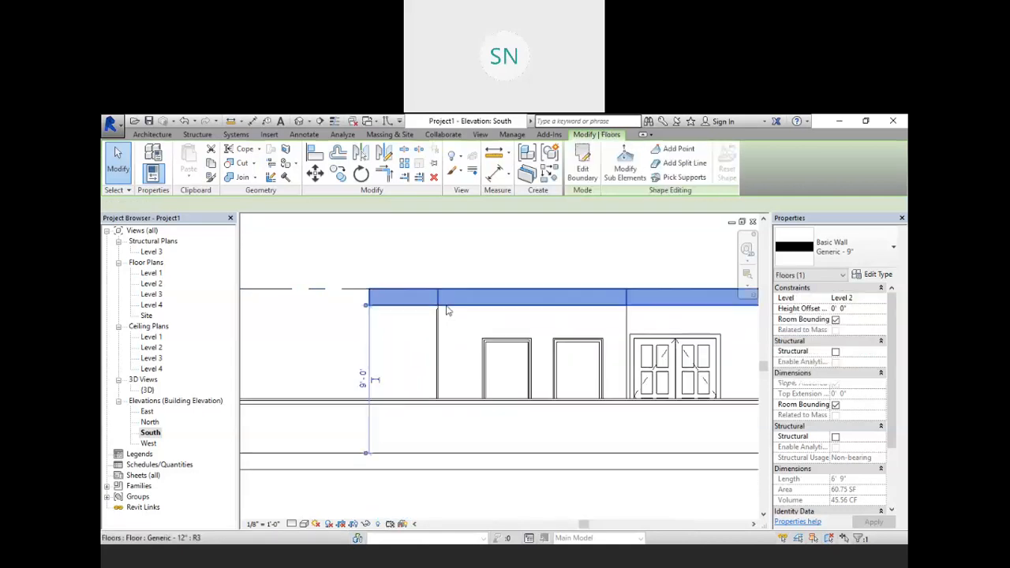
pyautogui.click(869, 247)
pyautogui.click(797, 315)
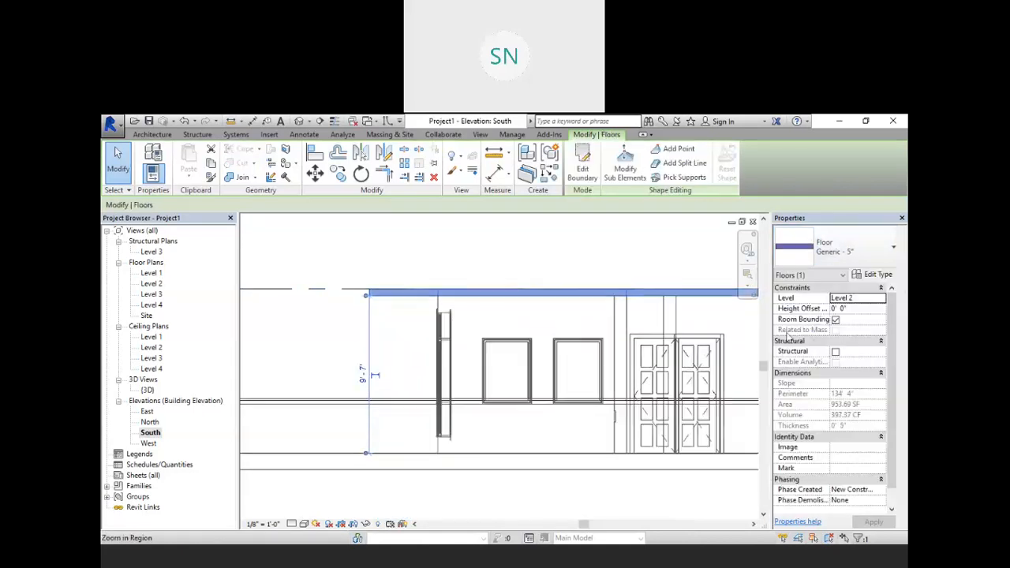
pyautogui.click(365, 326)
# Examine how the west wall meets the thinner floor in the South elevation, and inspect the floor over the house in 3D
pyautogui.scroll(2, 365, 326)
pyautogui.click(373, 318)
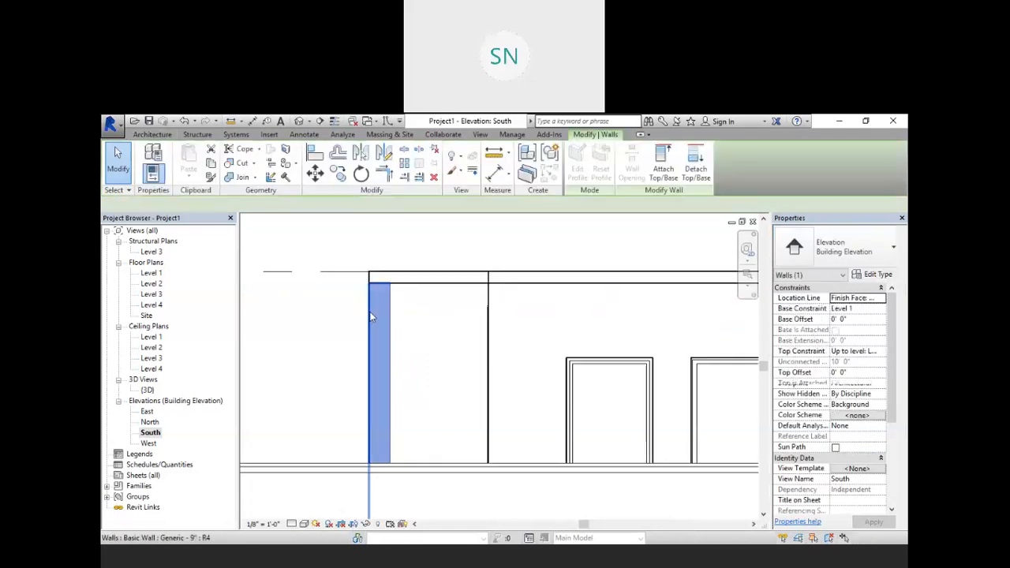
pyautogui.scroll(-2, 378, 323)
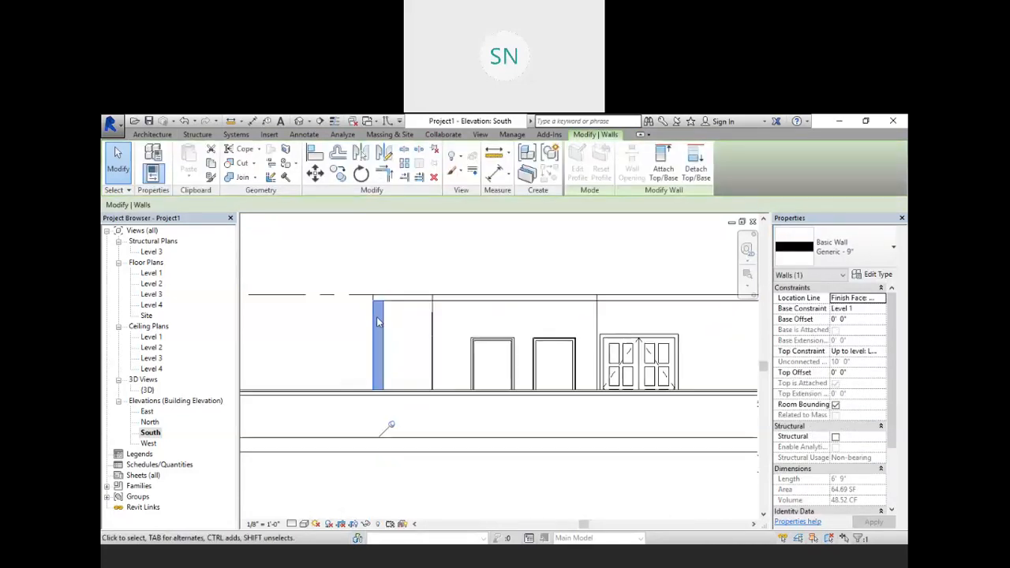
pyautogui.click(285, 337)
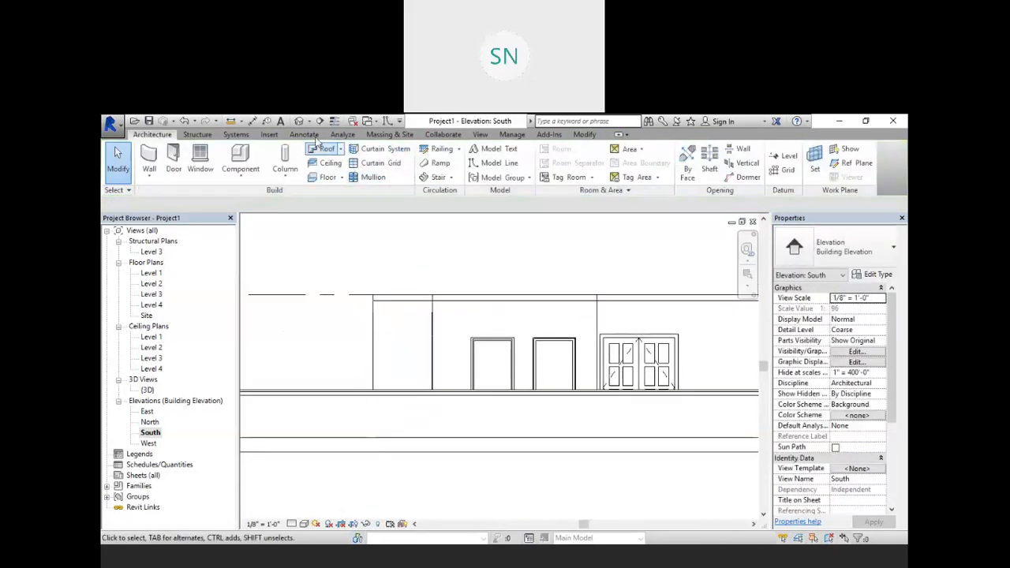
pyautogui.click(300, 121)
pyautogui.scroll(-4, 487, 351)
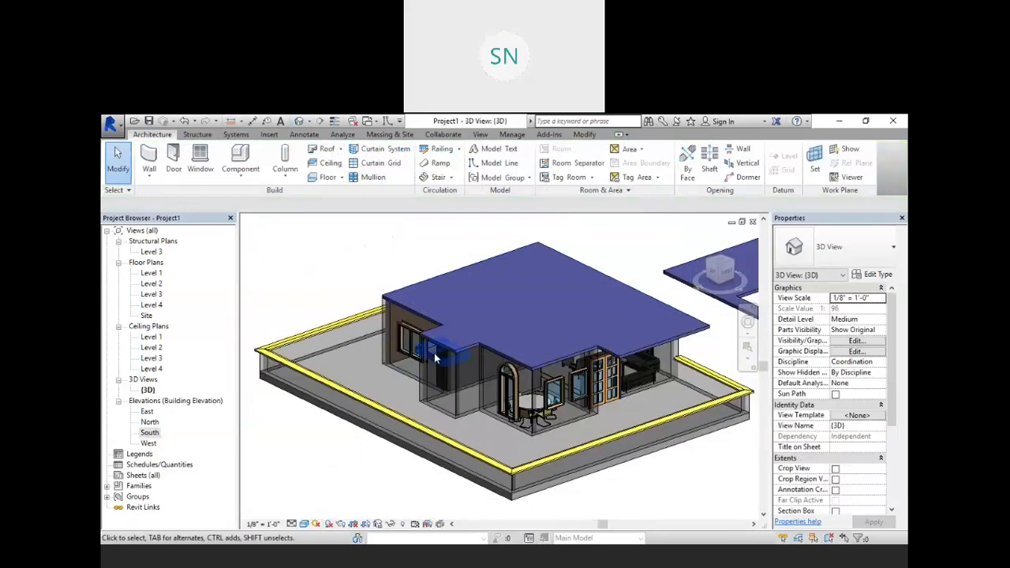
pyautogui.keyDown('shift'); pyautogui.moveTo(435, 358); pyautogui.dragTo(352, 259, button='middle'); pyautogui.keyUp('shift')
pyautogui.keyDown('shift'); pyautogui.moveTo(553, 409); pyautogui.dragTo(456, 391, button='middle'); pyautogui.keyUp('shift')
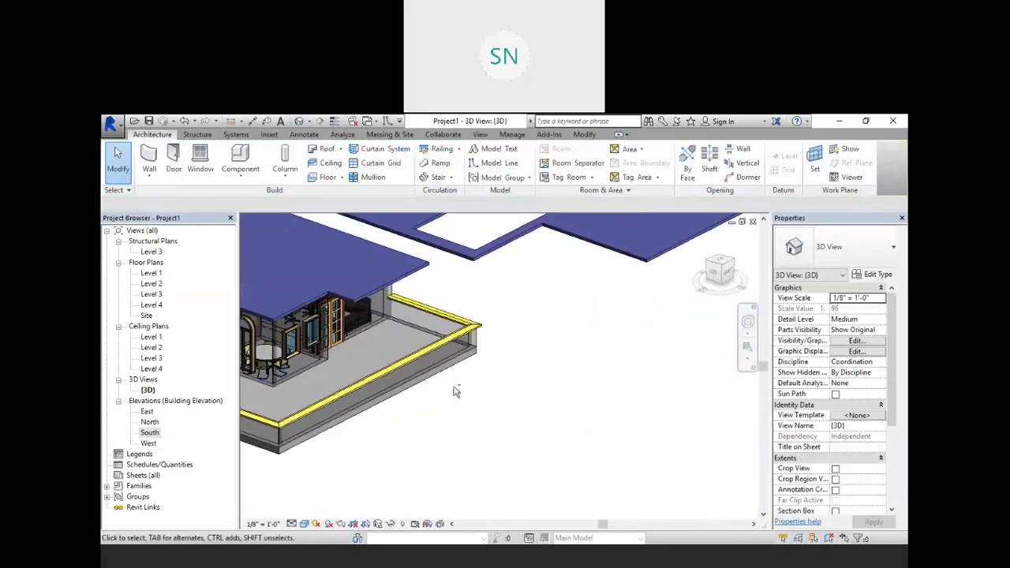
pyautogui.moveTo(396, 350); pyautogui.dragTo(629, 378, button='middle')
pyautogui.scroll(4, 442, 337)
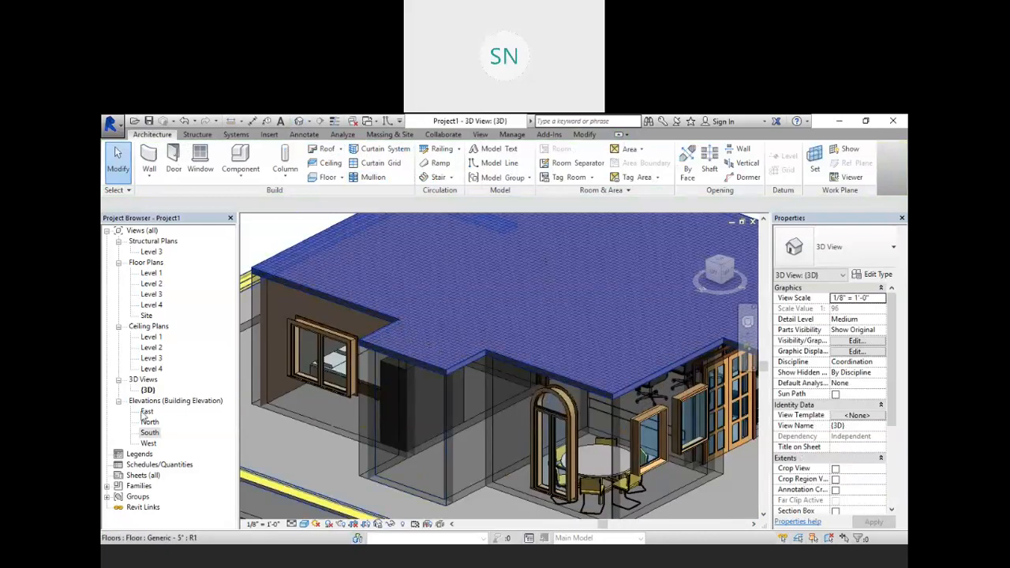
# Edit the Level 2 floor's boundary and sketch the stepped edge of an opening at the west projection, about 2' 8" south, then east
pyautogui.doubleClick(151, 283)
pyautogui.scroll(1, 428, 356)
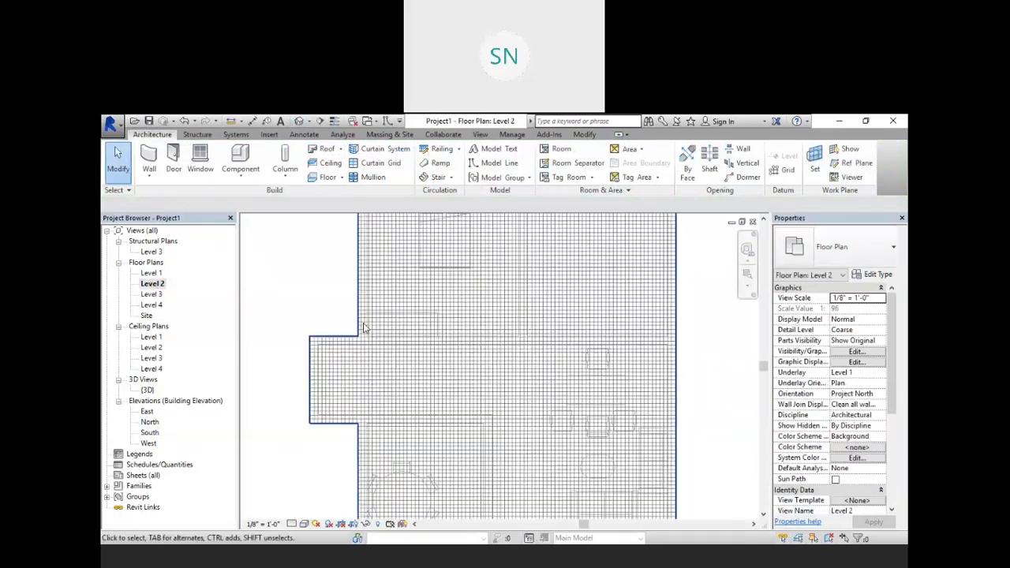
pyautogui.click(360, 324)
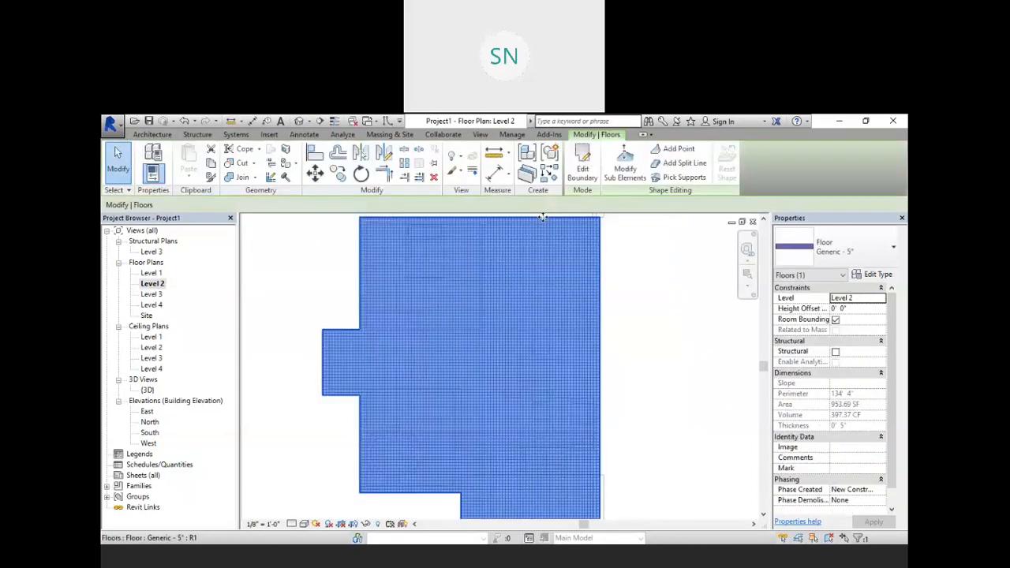
pyautogui.click(582, 162)
pyautogui.scroll(3, 302, 390)
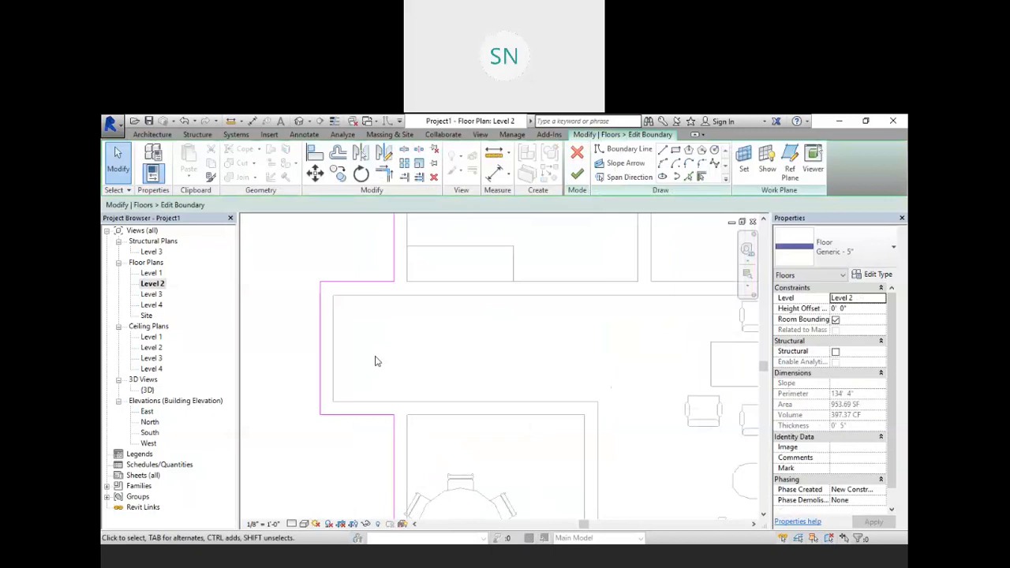
pyautogui.click(630, 150)
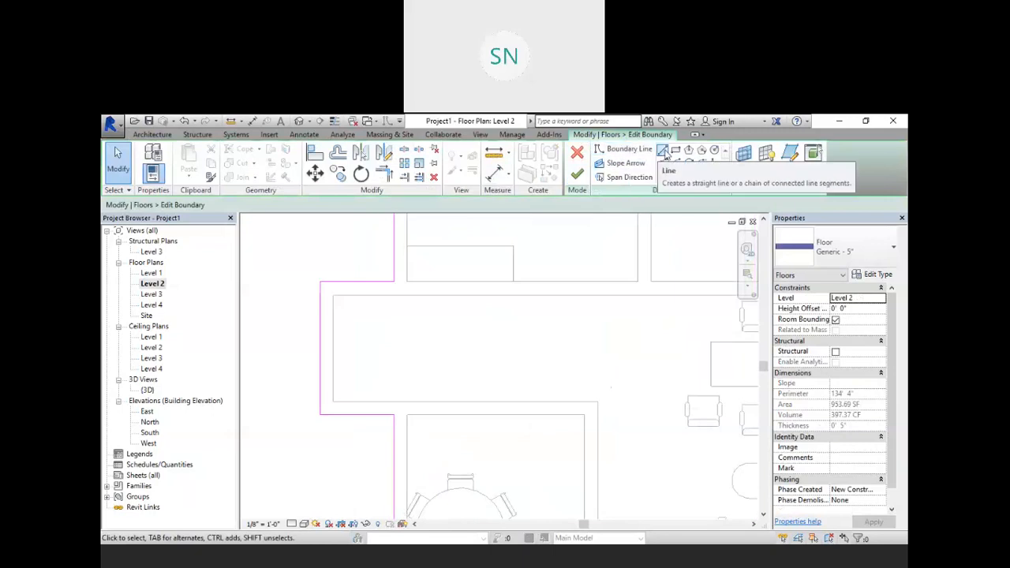
pyautogui.click(395, 296)
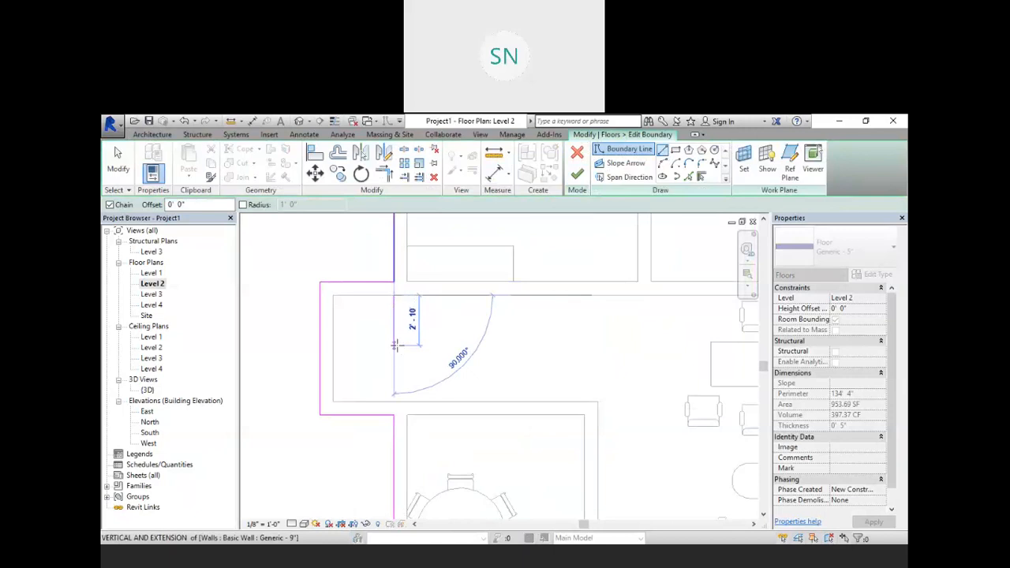
pyautogui.click(395, 343)
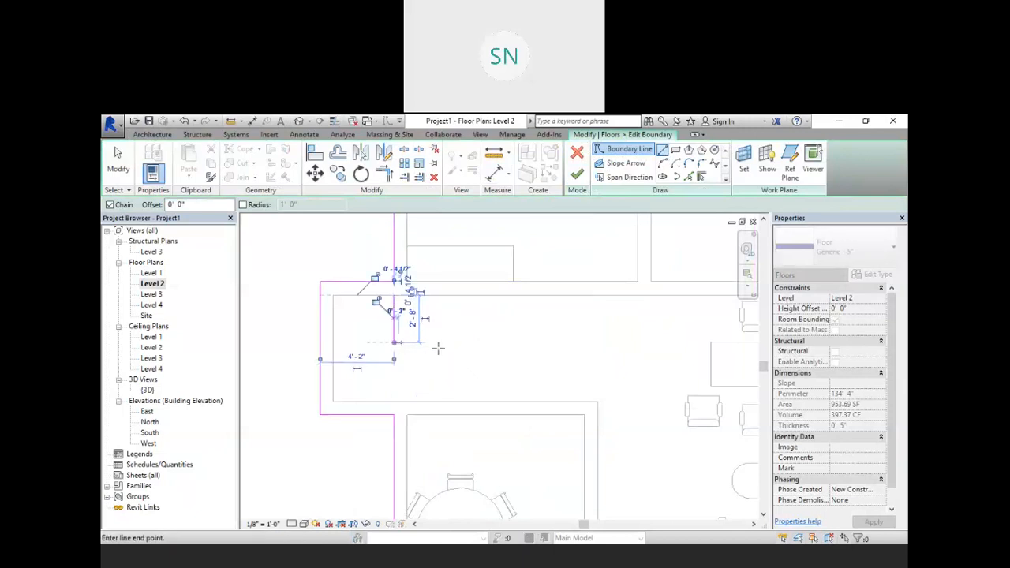
pyautogui.click(482, 343)
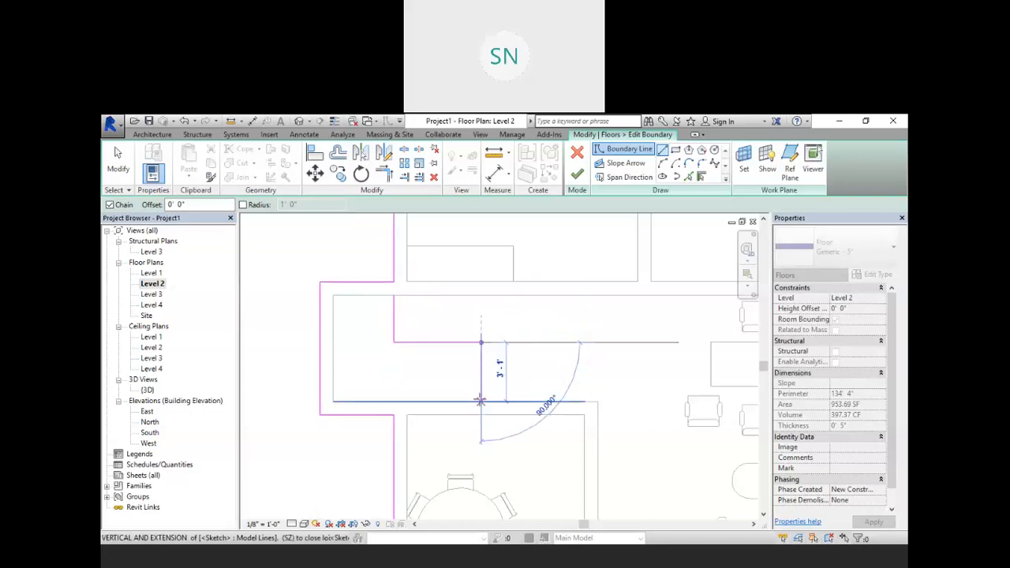
# Close the L-shaped opening along the inner wall faces with a 6' west side, and finish the floor with walls attached to its bottom
pyautogui.click(482, 401)
pyautogui.click(333, 401)
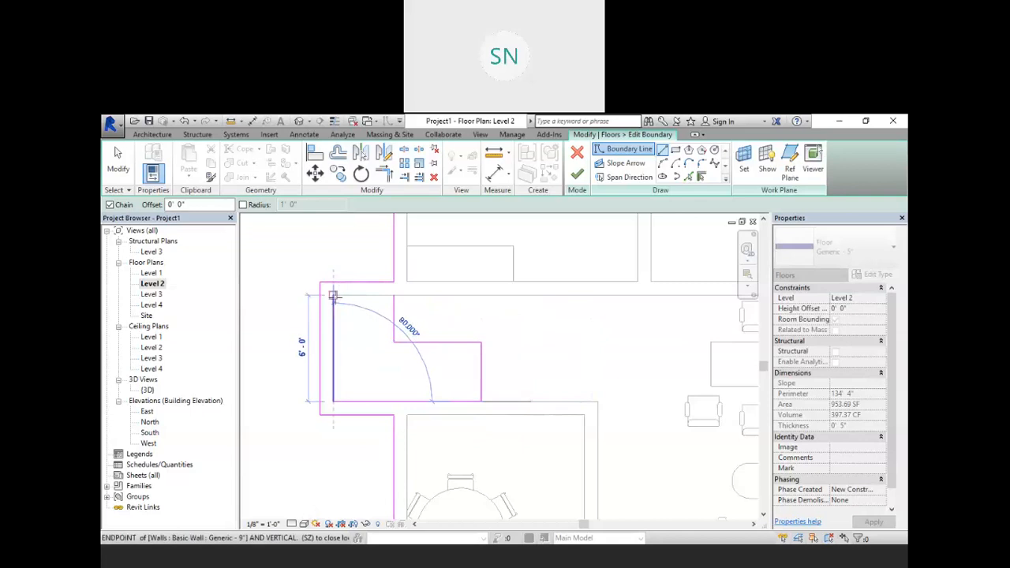
pyautogui.click(333, 295)
pyautogui.click(393, 295)
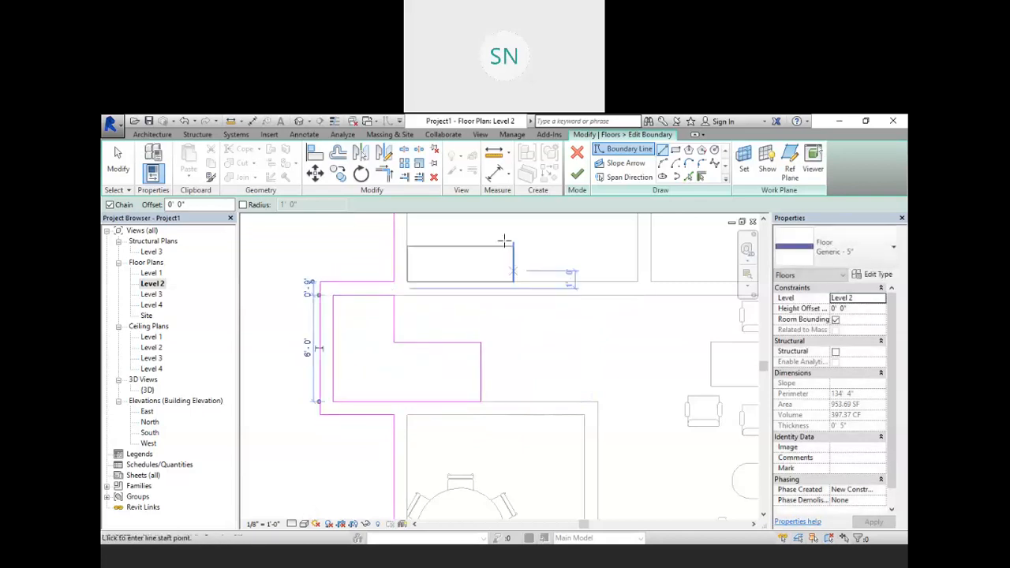
pyautogui.click(577, 174)
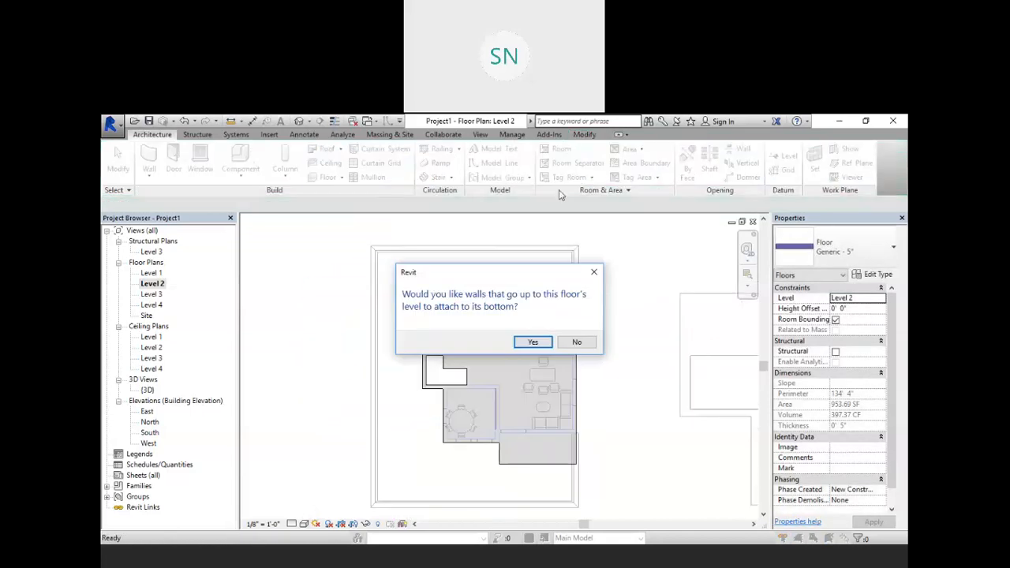
pyautogui.click(533, 342)
pyautogui.click(265, 398)
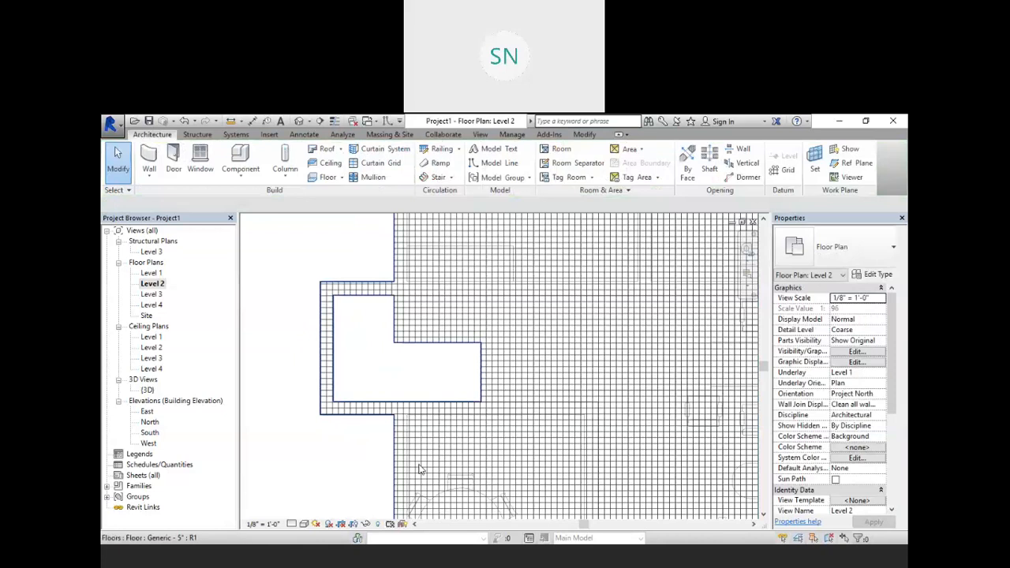
# Examine the L-shaped opening in the floor over the house, and the separate floor beside it, in the 3D view
pyautogui.click(301, 121)
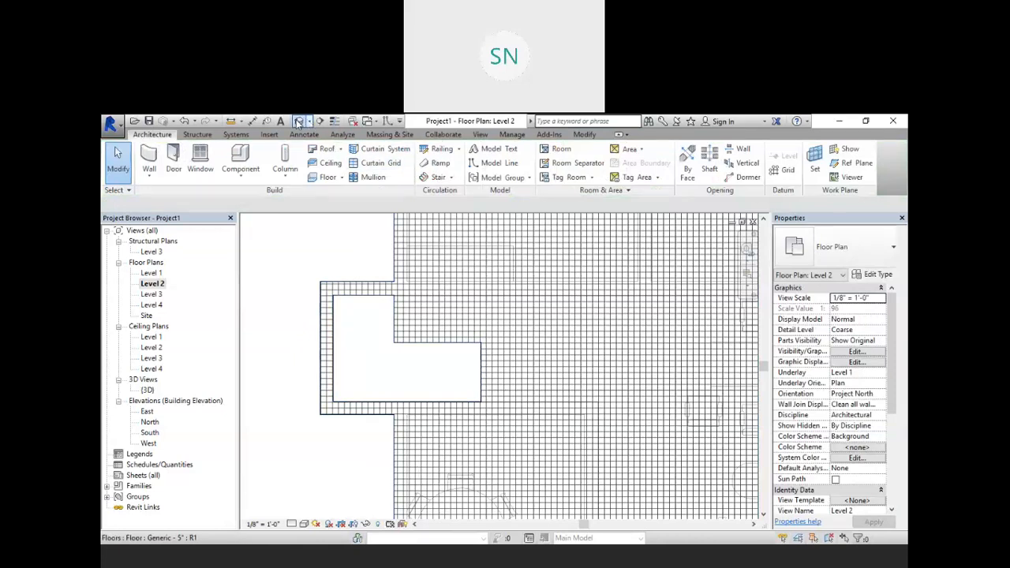
pyautogui.scroll(4, 489, 387)
pyautogui.scroll(3, 489, 403)
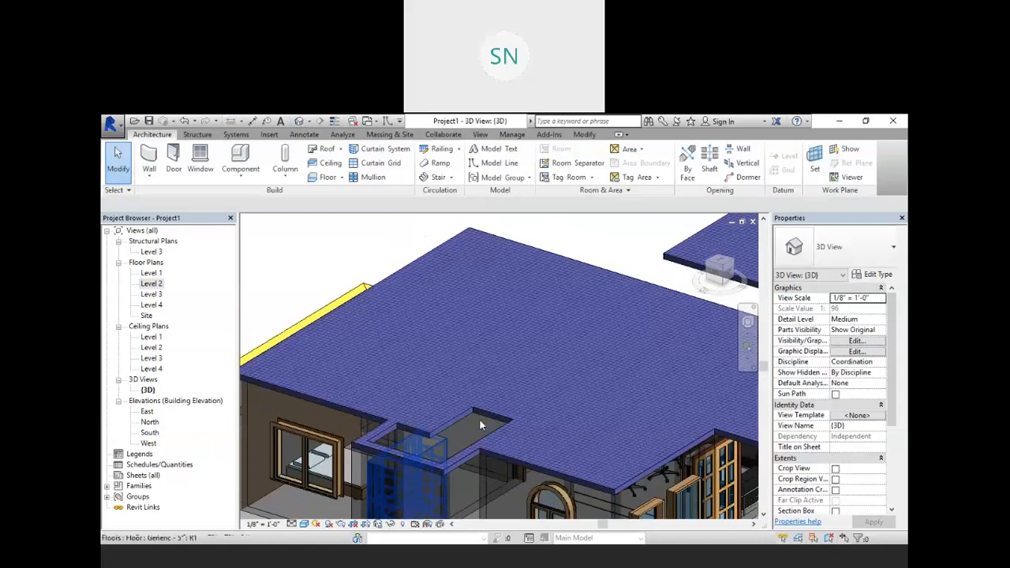
pyautogui.scroll(-3, 489, 368)
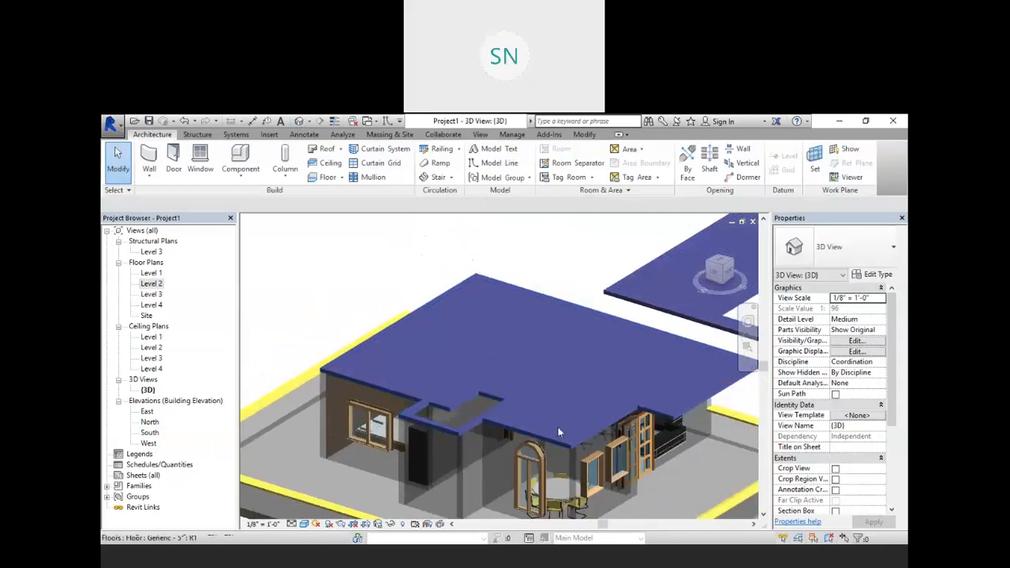
pyautogui.scroll(2, 505, 407)
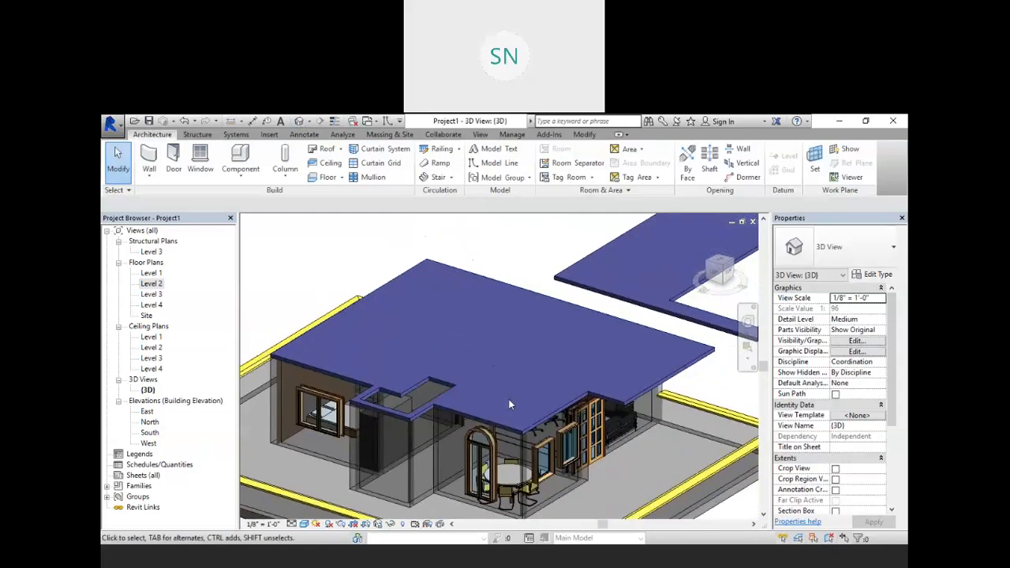
pyautogui.scroll(-5, 510, 405)
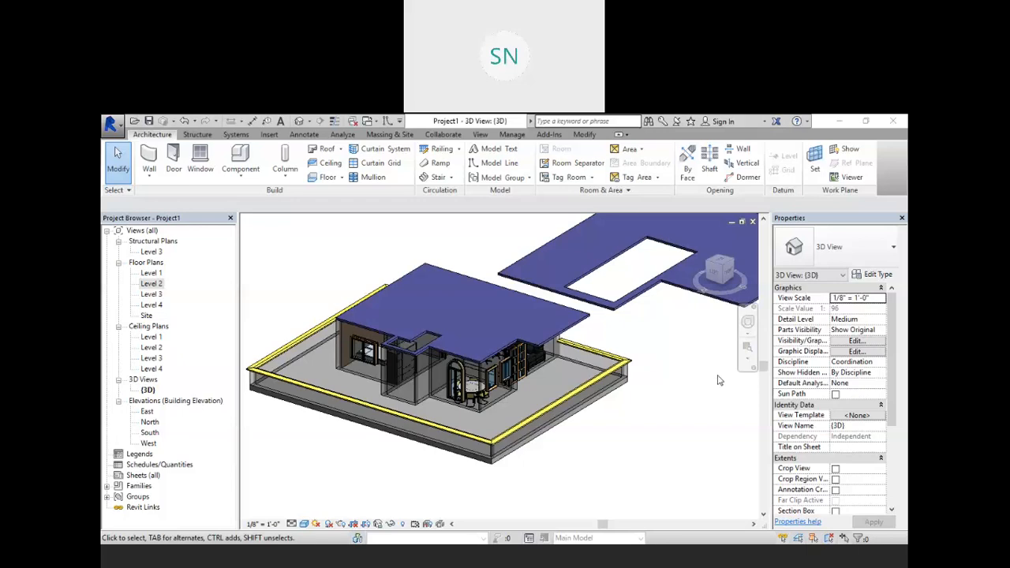
pyautogui.scroll(-1, 561, 410)
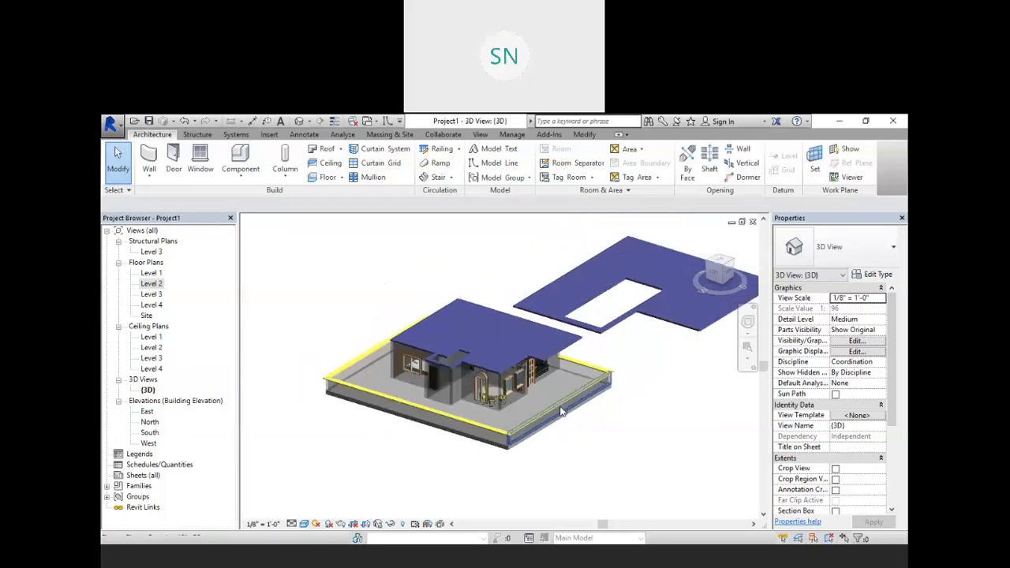
pyautogui.scroll(5, 440, 354)
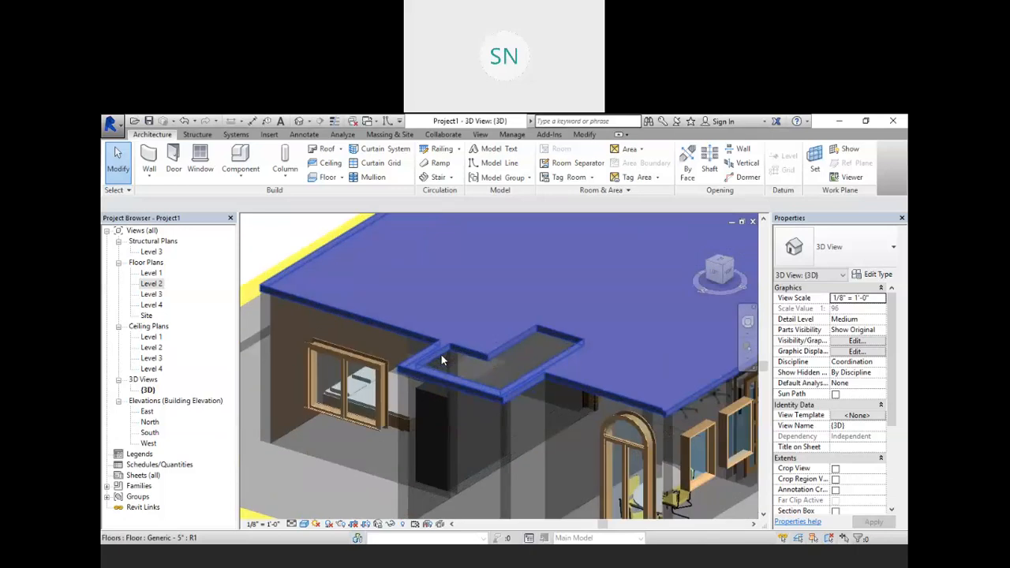
pyautogui.scroll(-4, 441, 354)
pyautogui.scroll(1, 426, 442)
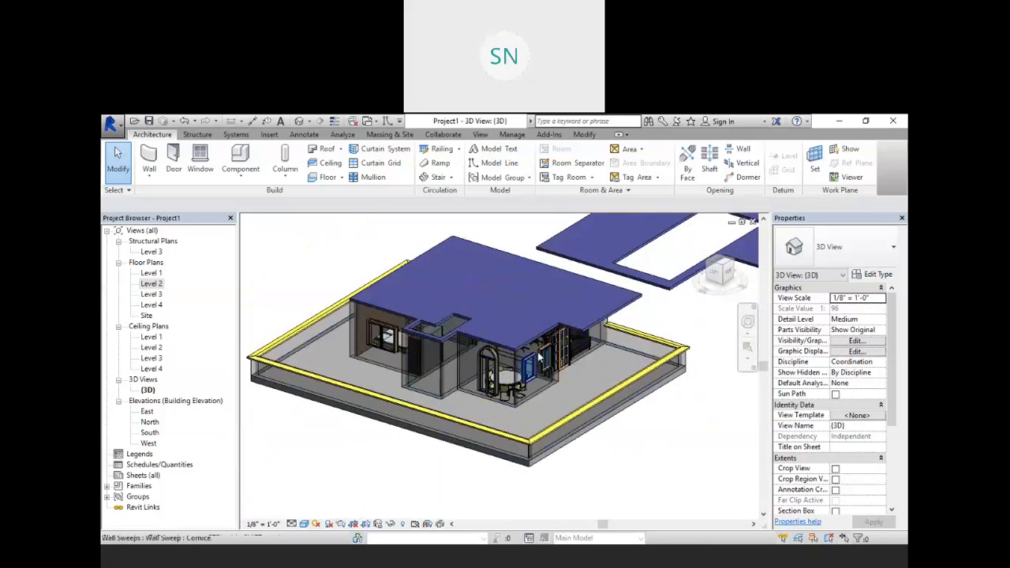
# Delete the Generic - 5" floor over the house in the 3D view
pyautogui.click(629, 303)
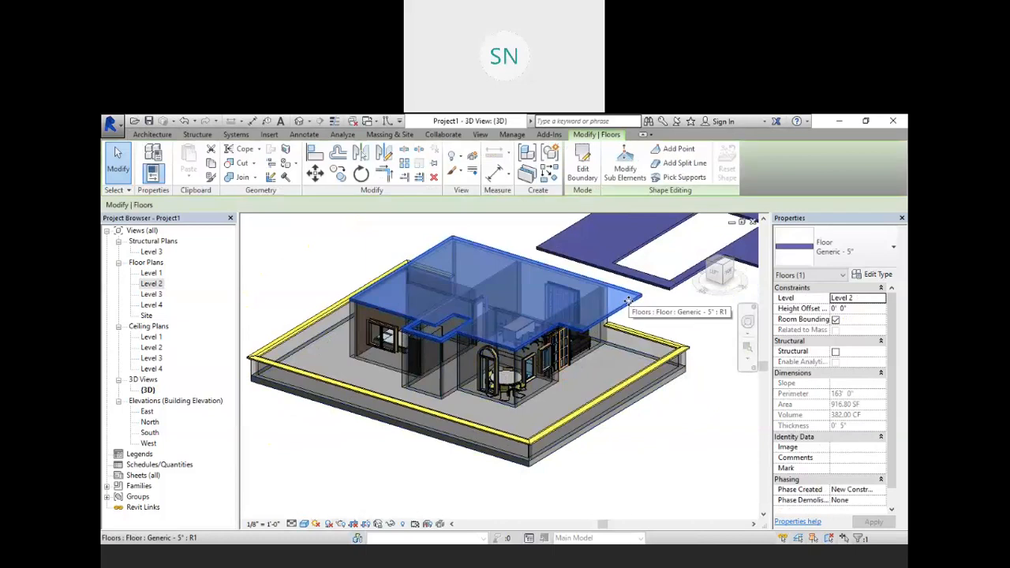
pyautogui.click(641, 324)
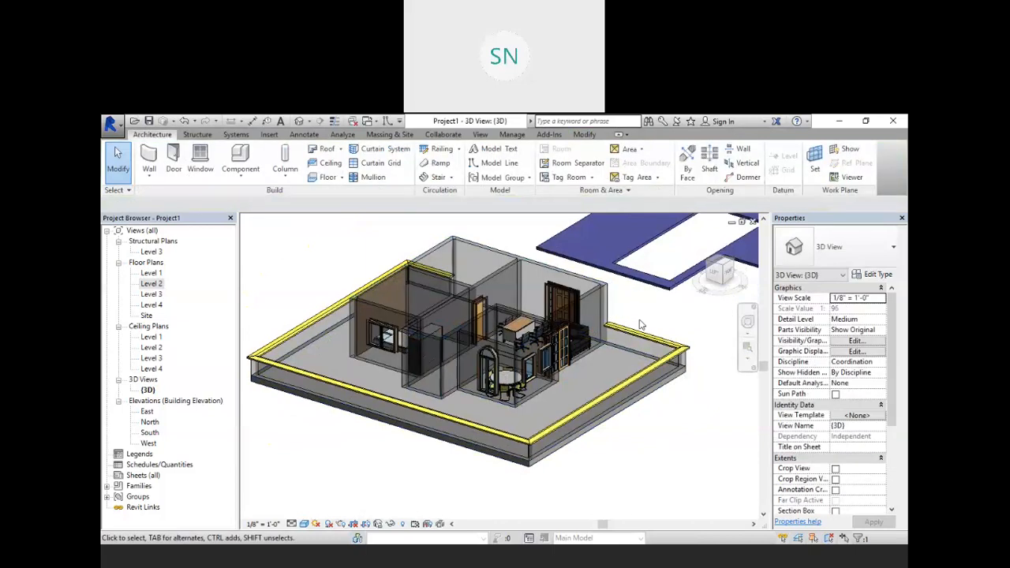
# Delete the separate floor with the rectangular opening east of the house in the Level 2 floor plan
pyautogui.doubleClick(151, 283)
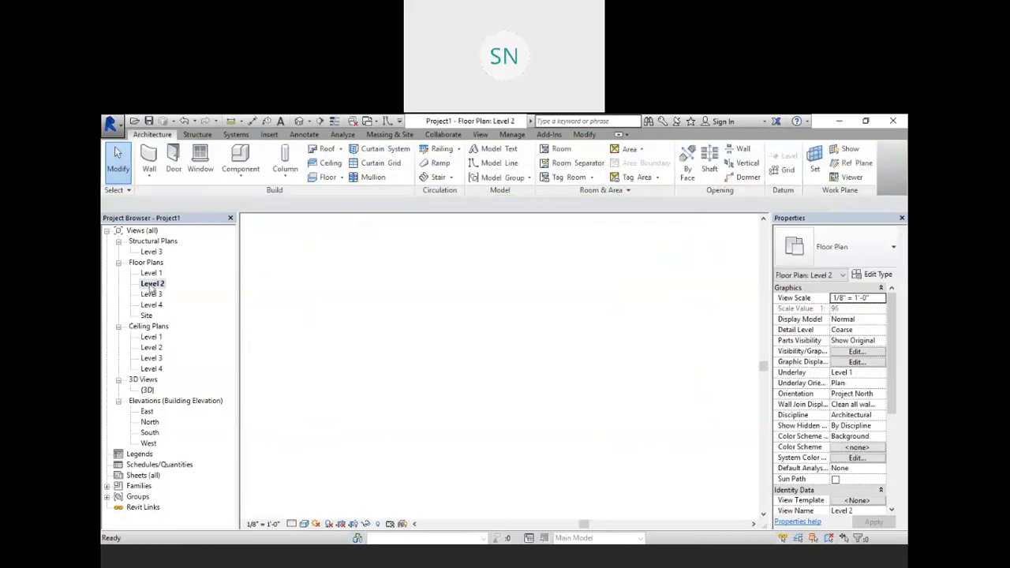
pyautogui.scroll(2, 543, 390)
pyautogui.scroll(-3, 521, 418)
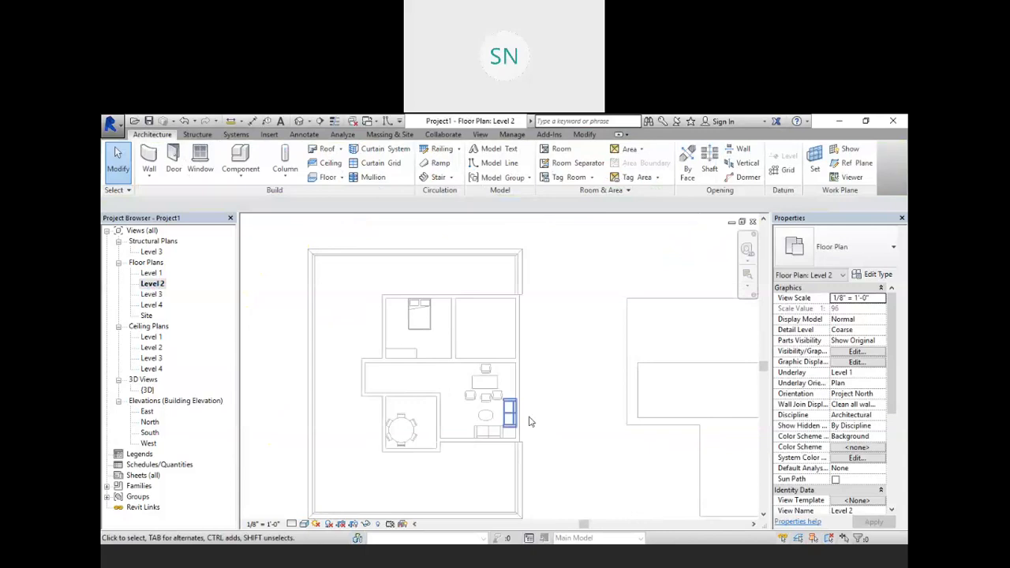
pyautogui.scroll(2, 484, 379)
pyautogui.scroll(-1, 432, 385)
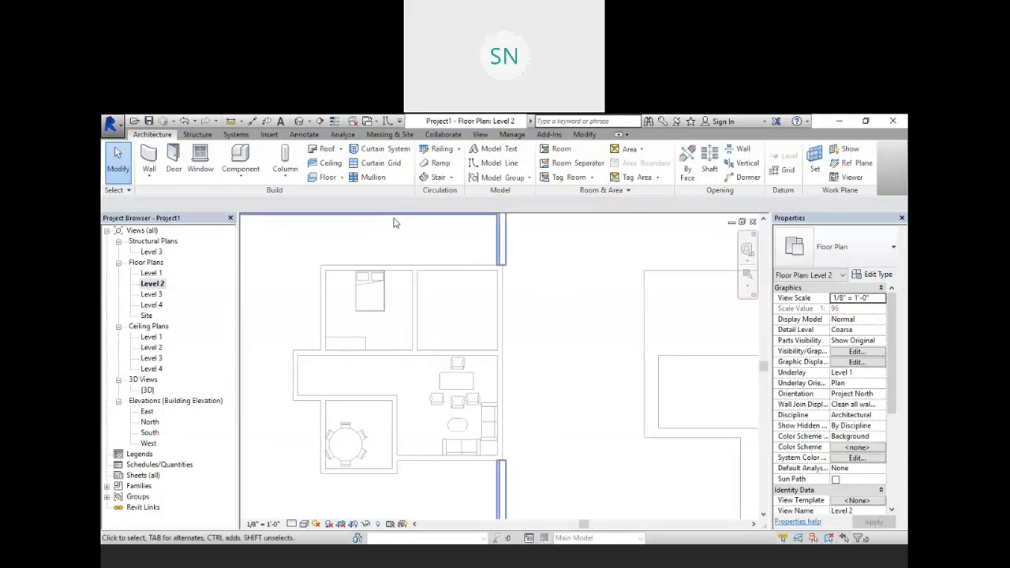
pyautogui.click(341, 150)
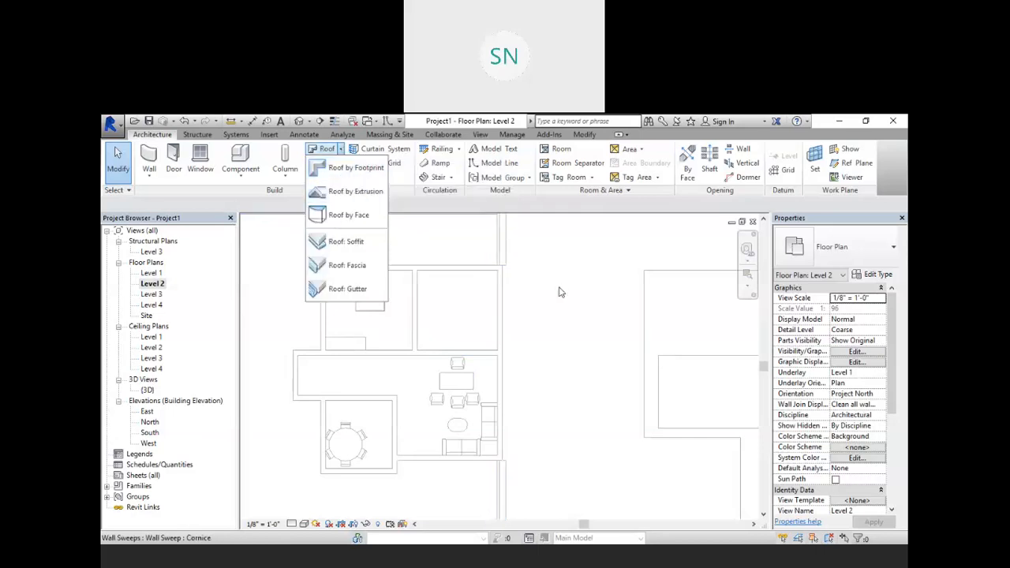
pyautogui.scroll(-6, 489, 347)
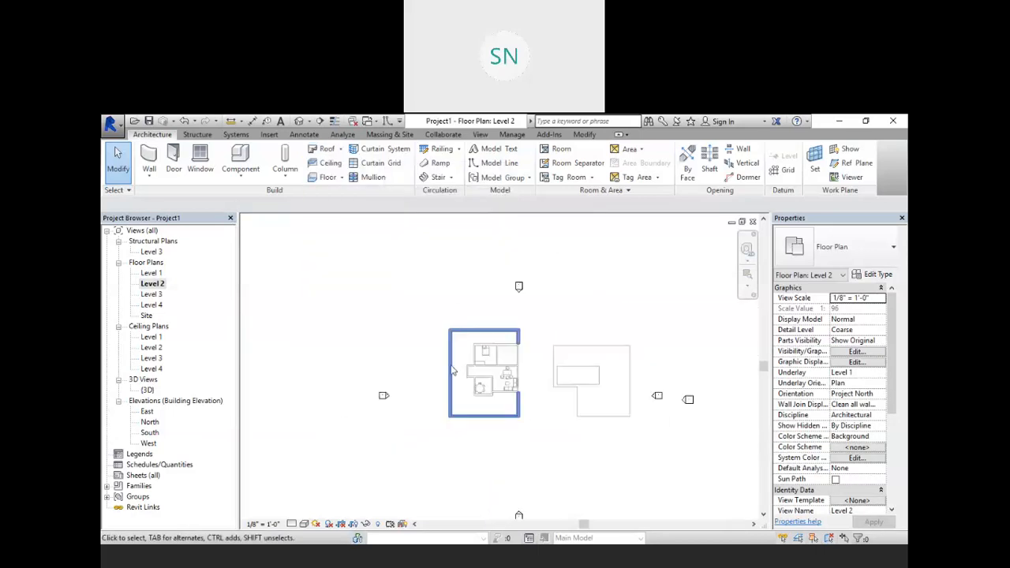
pyautogui.scroll(2, 517, 391)
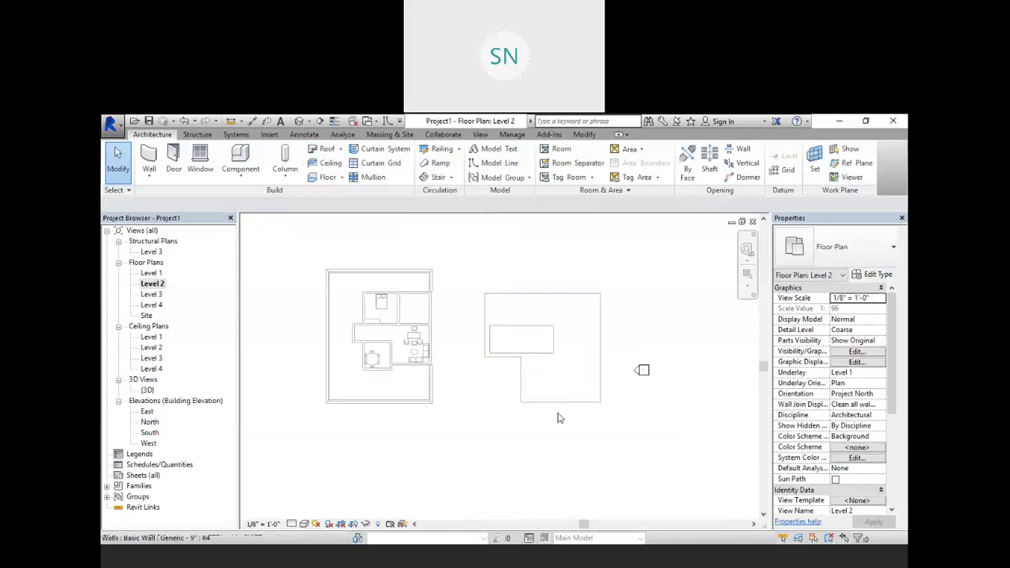
pyautogui.click(522, 370)
pyautogui.press('Delete')
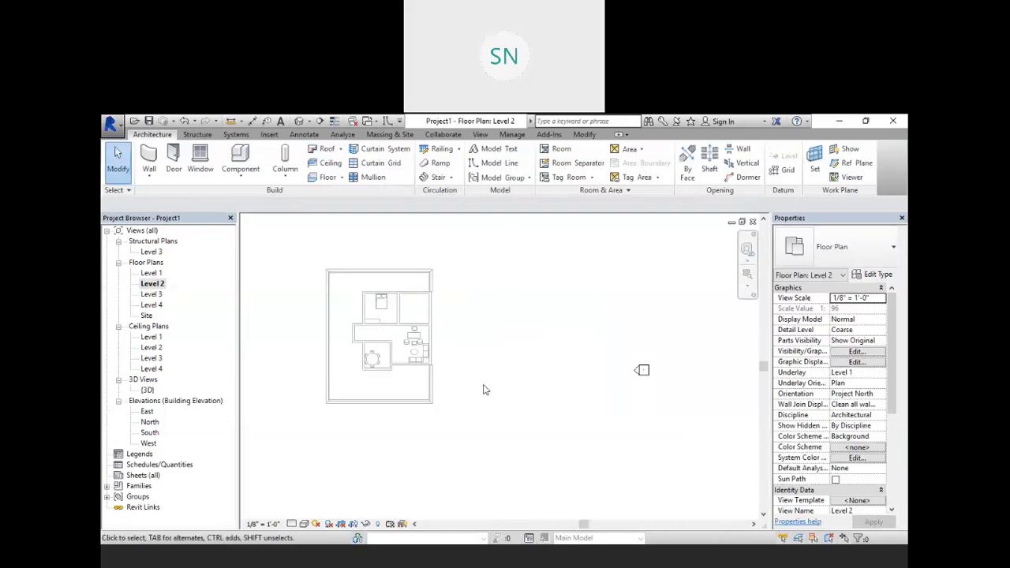
pyautogui.scroll(-1, 477, 370)
# Draw a rectangle of Generic - 9" walls up to Level 2, about 44' 6" wide, east of the house in the Level 1 plan
pyautogui.doubleClick(151, 272)
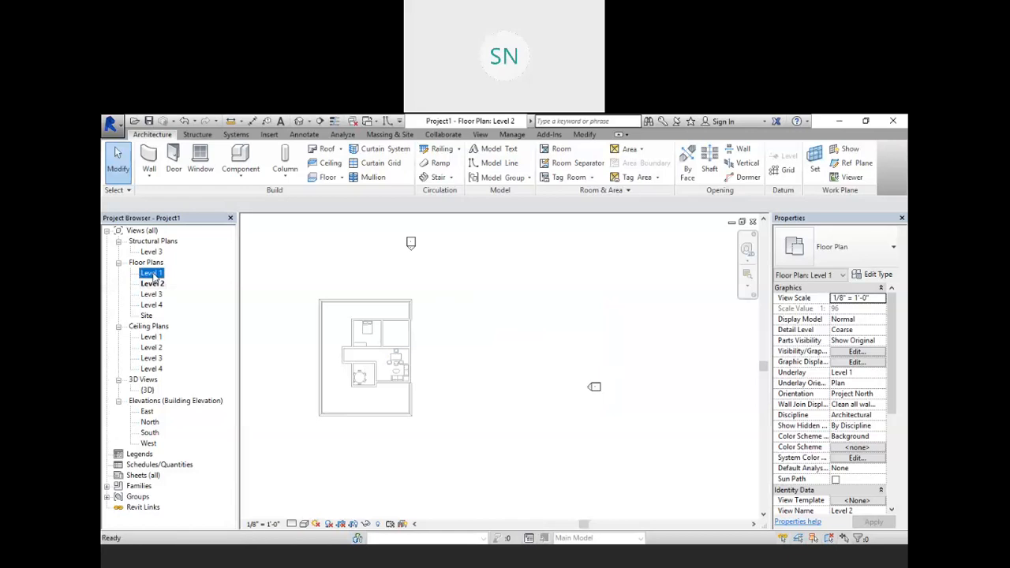
pyautogui.click(150, 162)
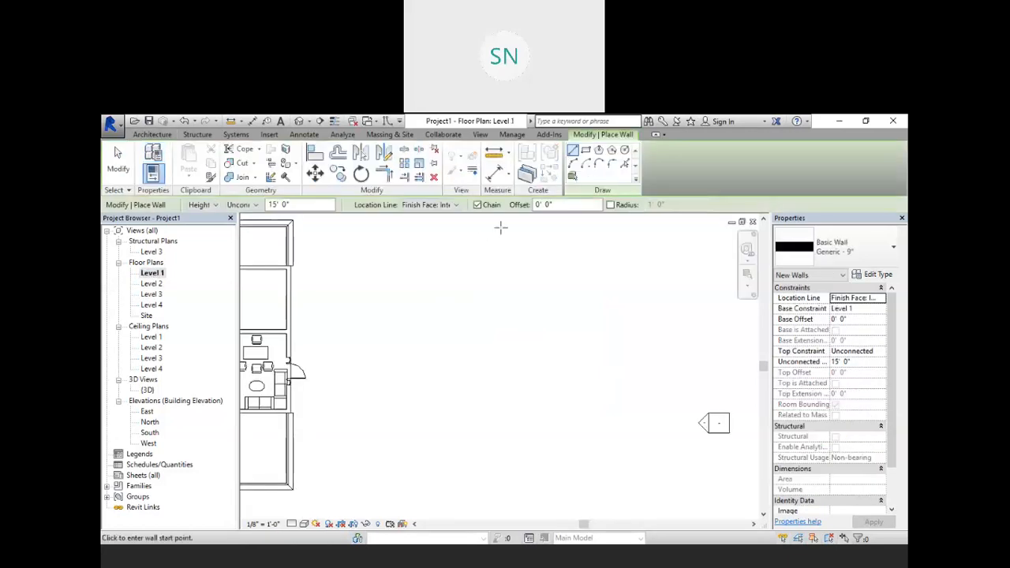
pyautogui.click(255, 205)
pyautogui.click(244, 223)
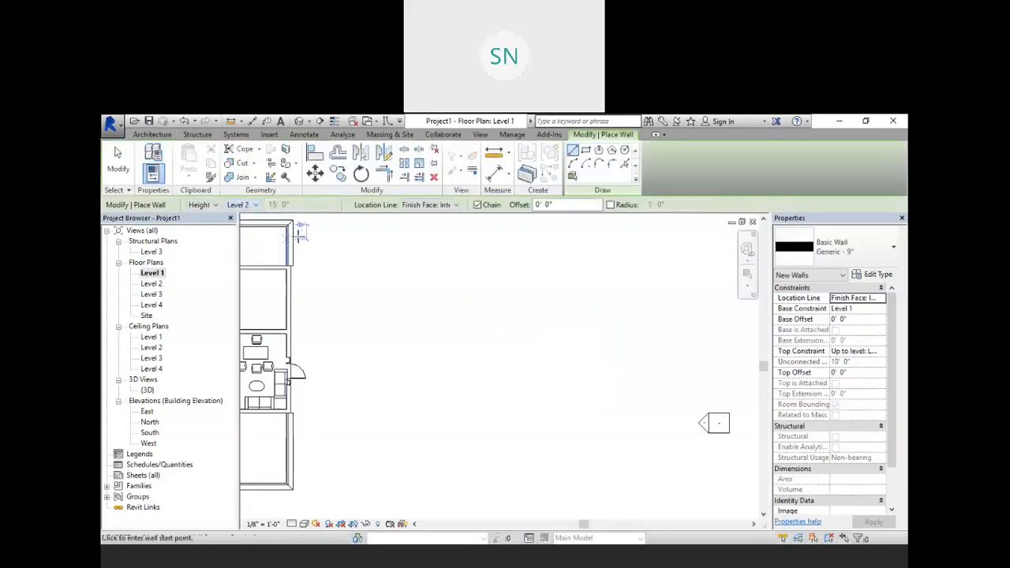
pyautogui.click(586, 150)
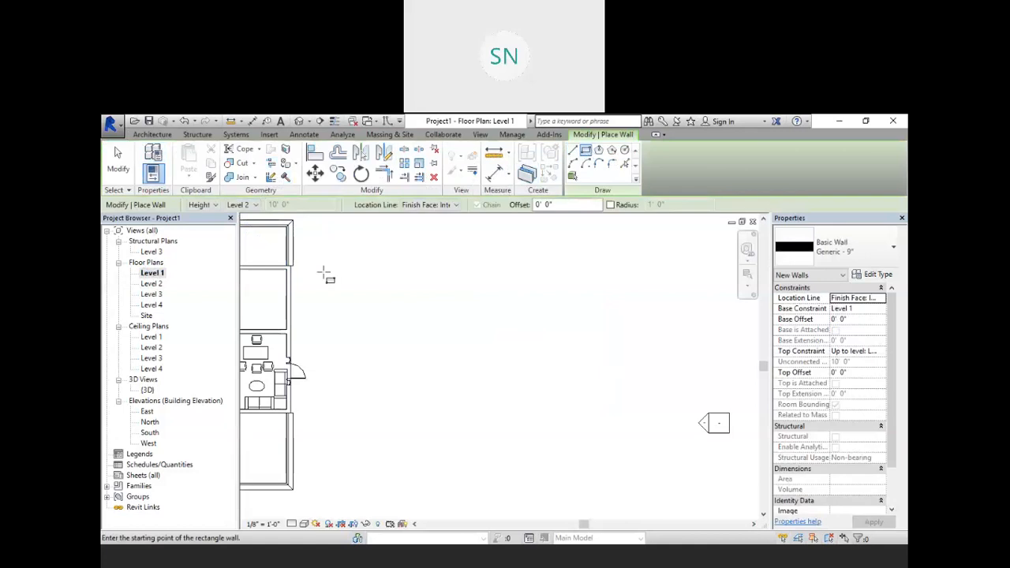
pyautogui.click(365, 258)
pyautogui.click(589, 459)
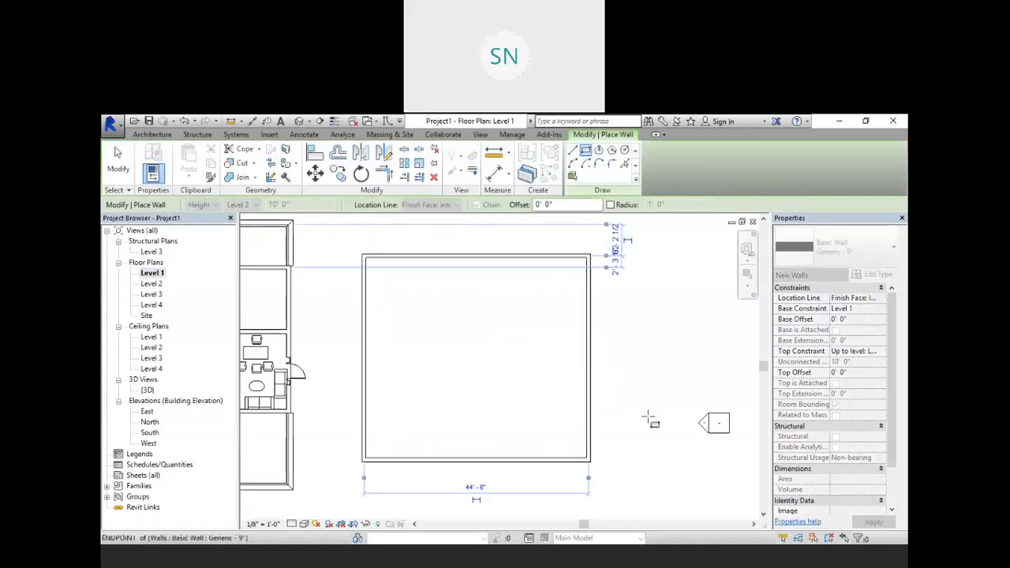
pyautogui.rightClick(626, 278)
pyautogui.click(658, 293)
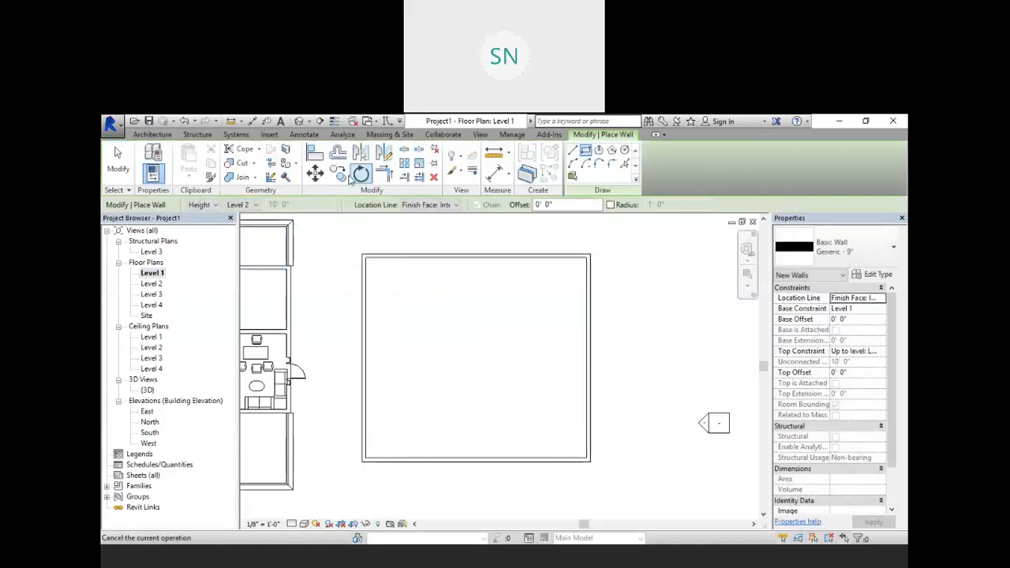
# Draw an east-west Generic - 9" wall across the new building, and delete the stray short wall segment beside it
pyautogui.click(574, 150)
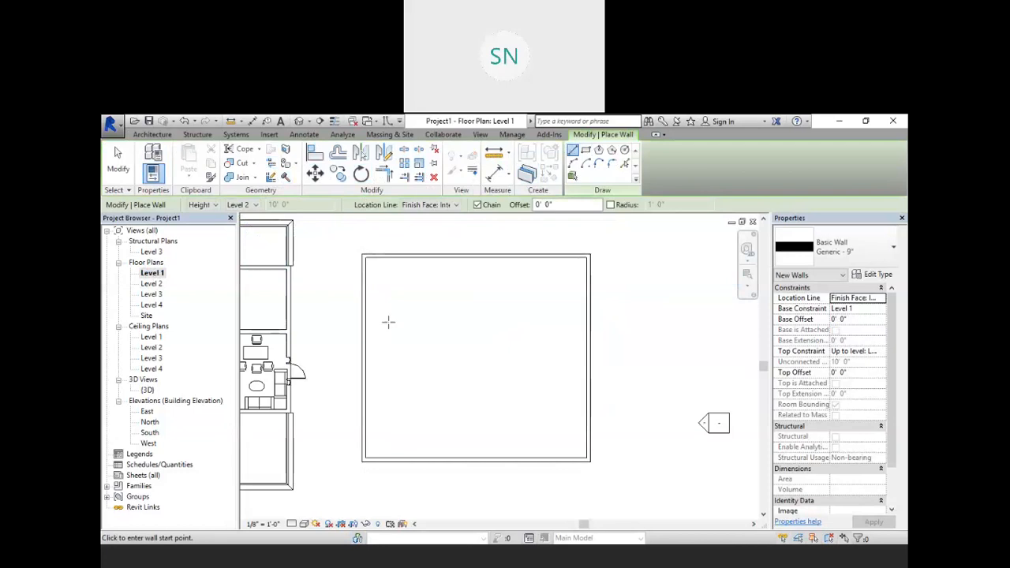
pyautogui.click(592, 335)
pyautogui.click(501, 334)
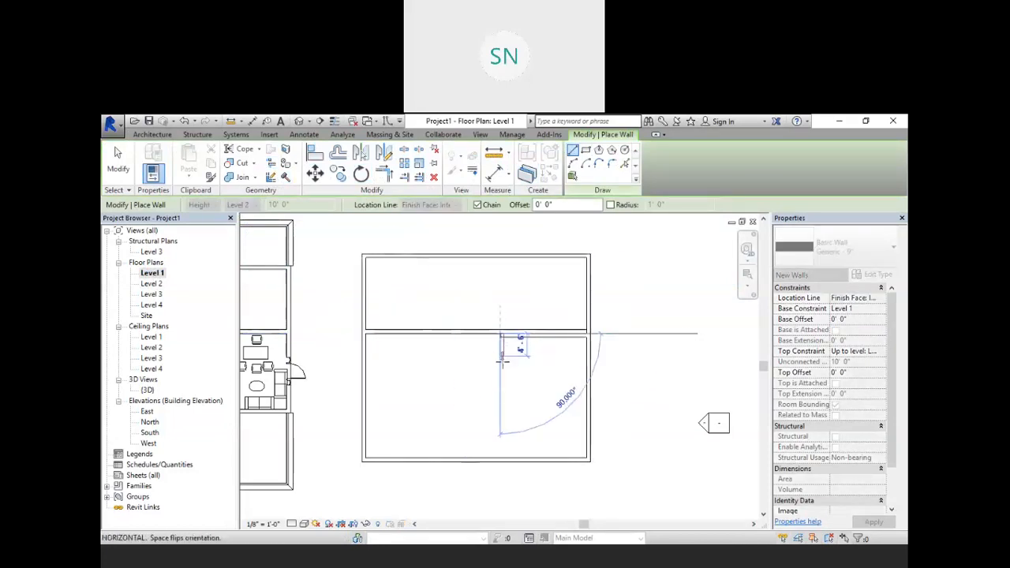
pyautogui.press('Escape')
pyautogui.press('Escape')
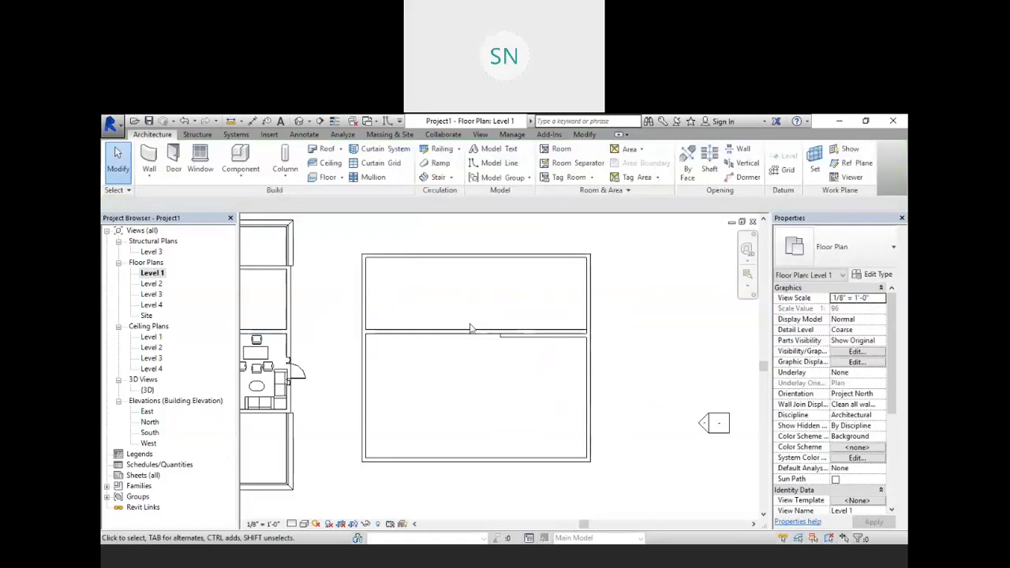
pyautogui.click(509, 339)
pyautogui.press('Delete')
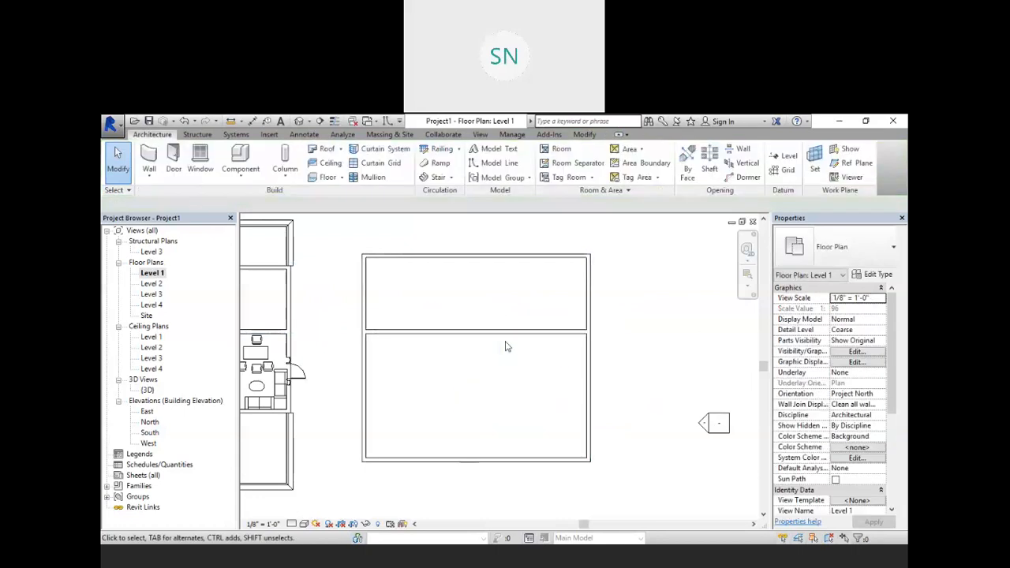
# Draw a north-south Generic - 9" wall through the middle of the new building, and view the divided building in 3D
pyautogui.click(148, 161)
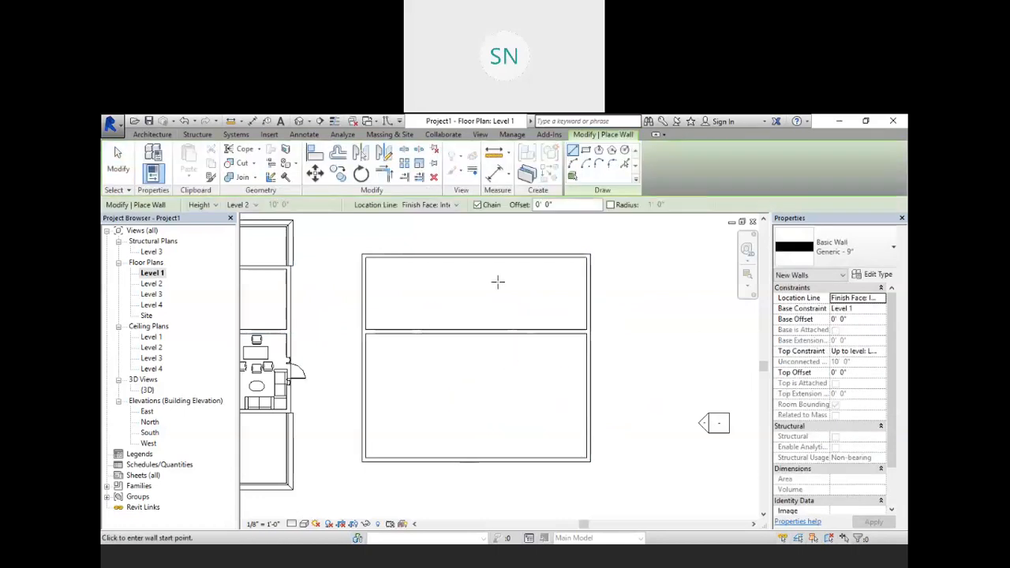
pyautogui.click(486, 259)
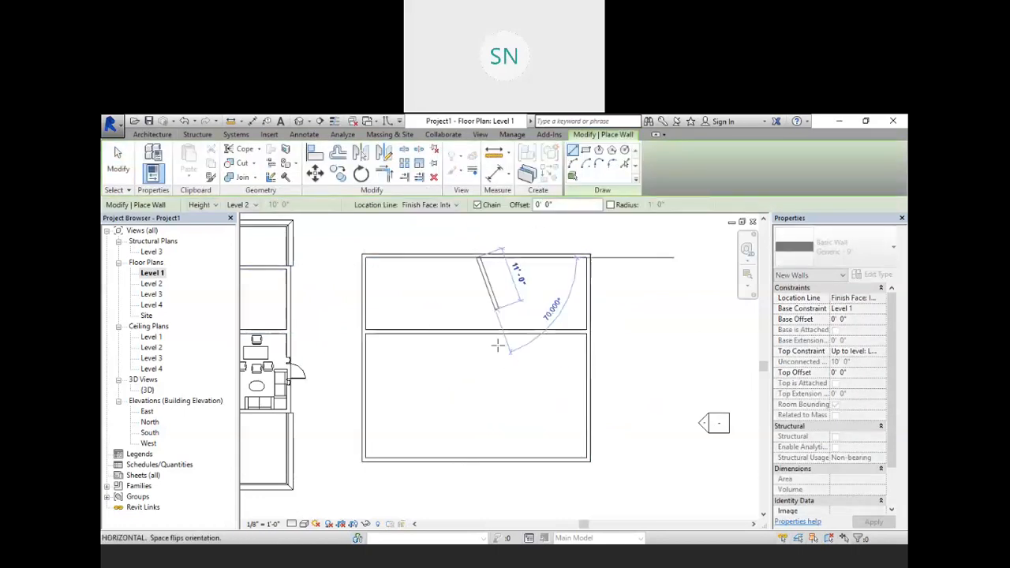
pyautogui.click(477, 458)
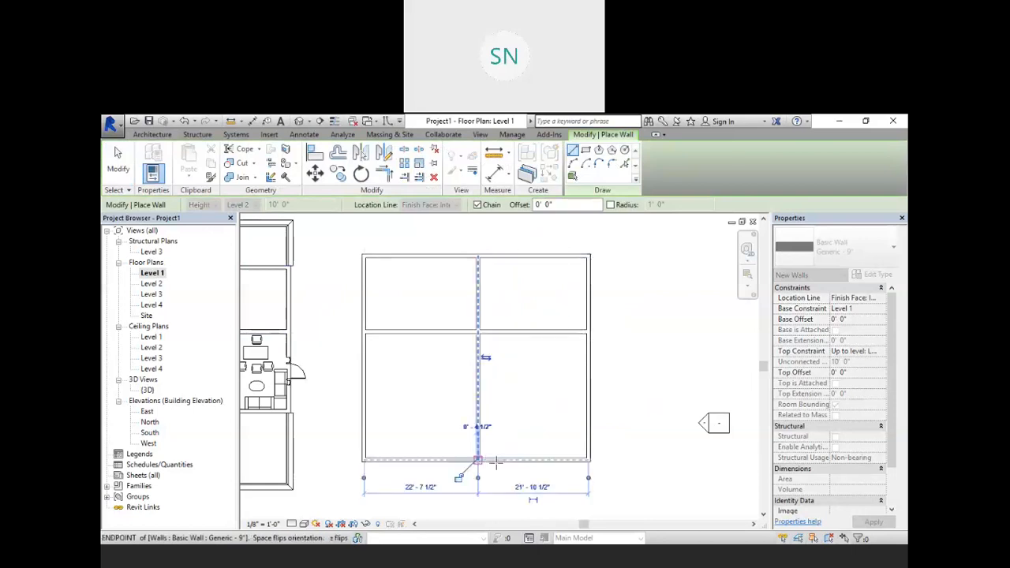
pyautogui.press('Escape')
pyautogui.press('Escape')
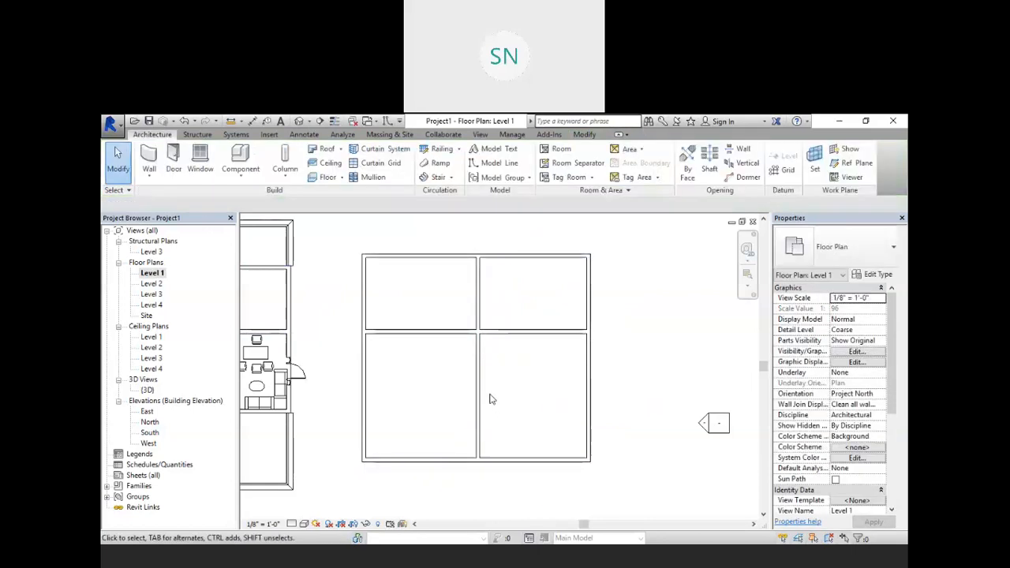
pyautogui.scroll(-1, 575, 363)
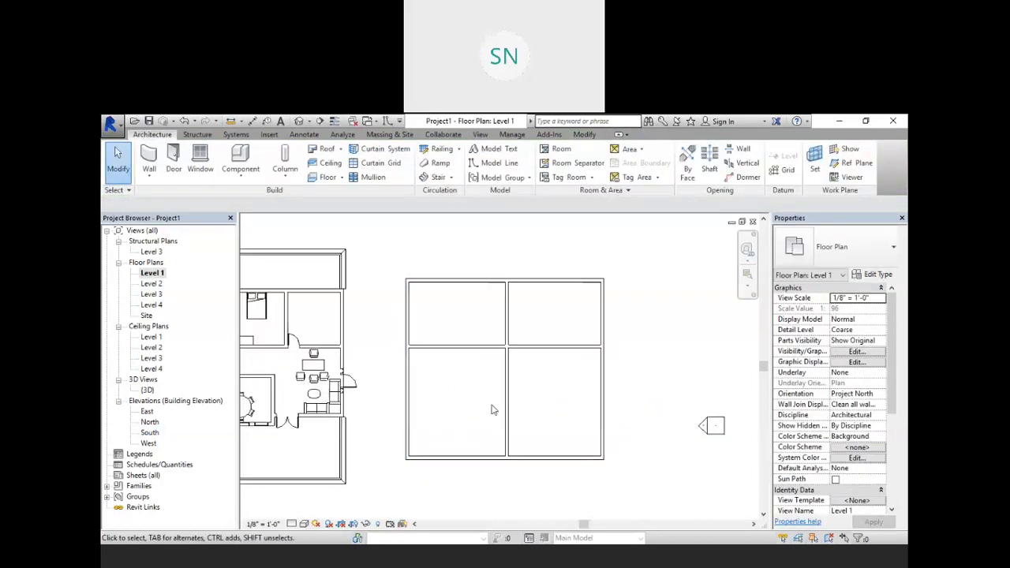
pyautogui.click(297, 123)
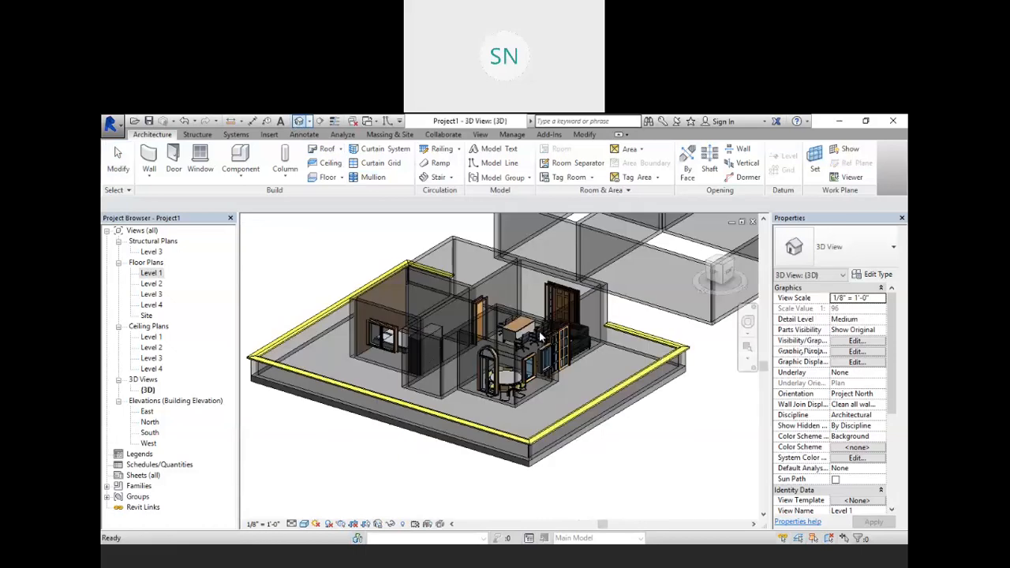
pyautogui.moveTo(715, 371); pyautogui.dragTo(391, 490, button='middle')
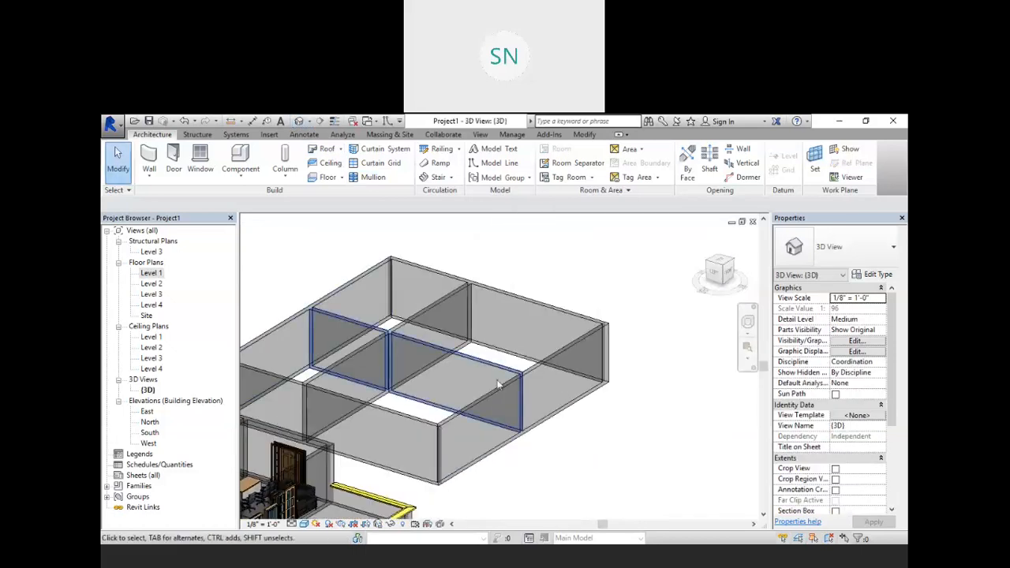
# In the Level 2 plan, sketch a slope-defining roof footprint along the new building's outer walls, about 45' 3" by 41' 3"
pyautogui.doubleClick(150, 284)
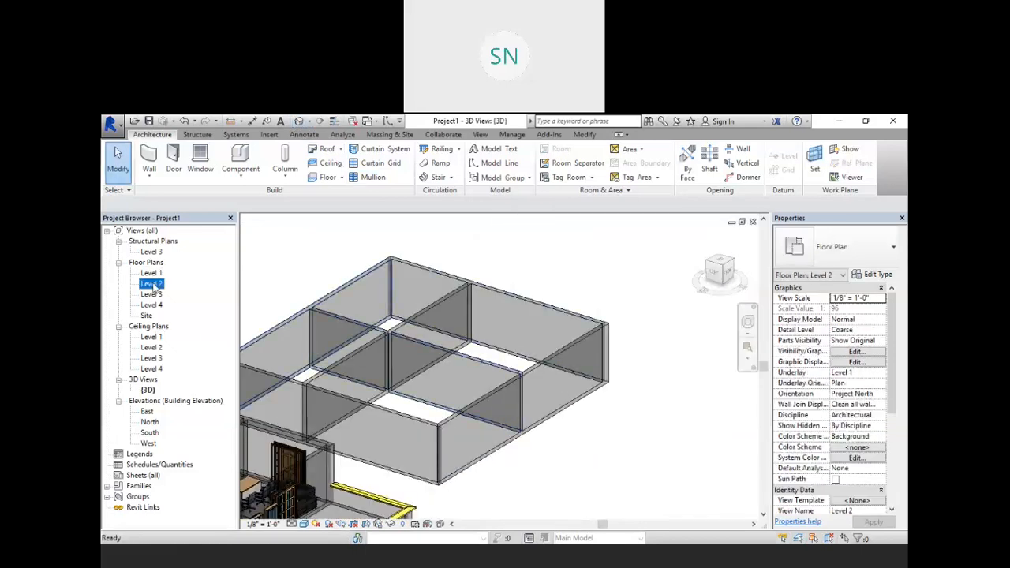
pyautogui.scroll(2, 509, 350)
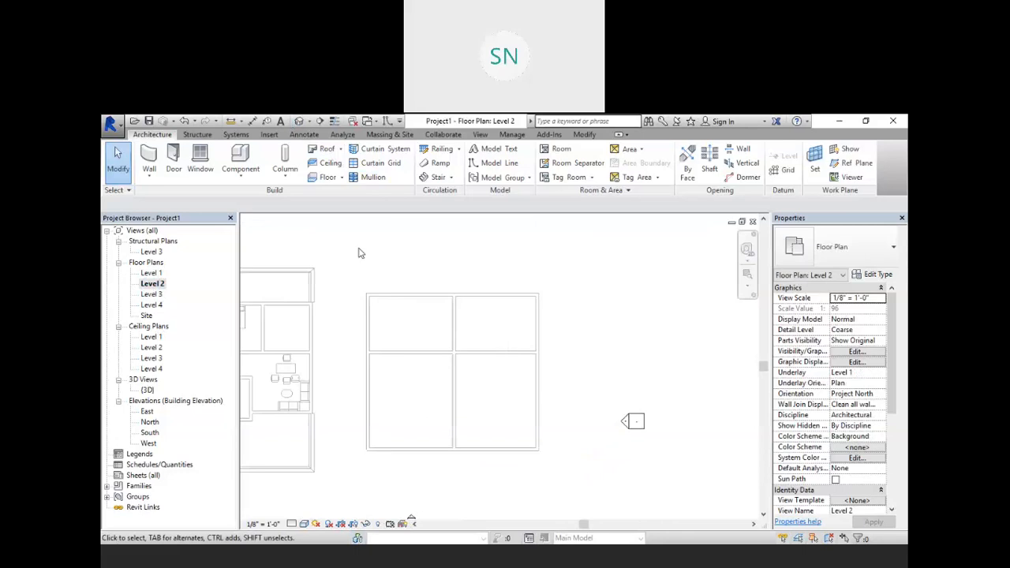
pyautogui.click(343, 150)
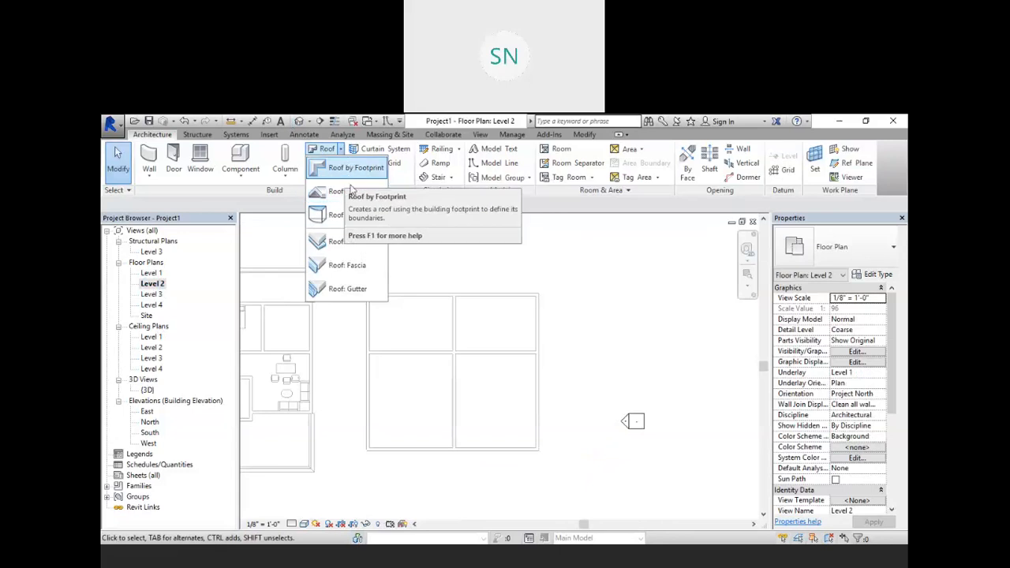
pyautogui.click(353, 170)
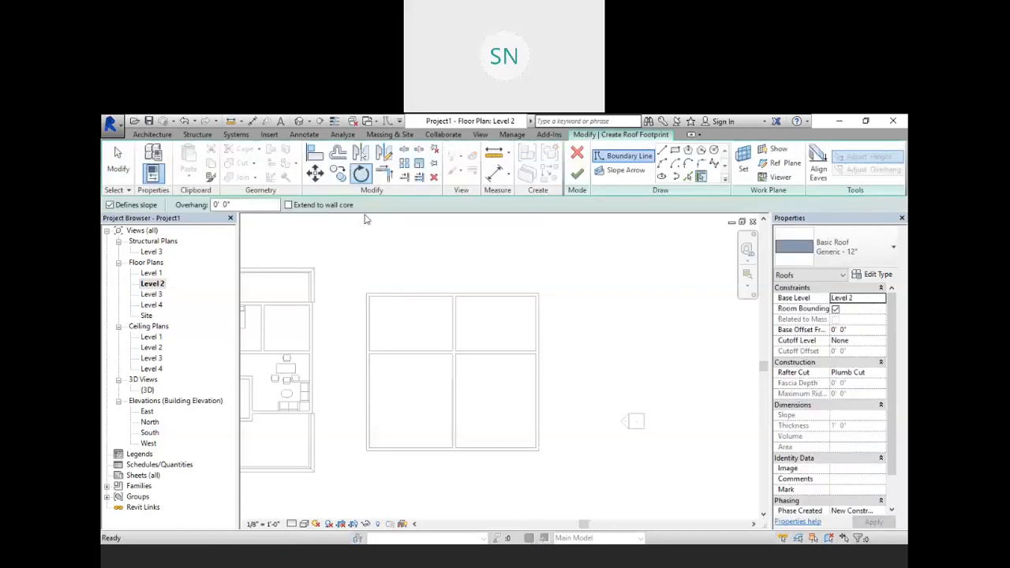
pyautogui.click(662, 150)
pyautogui.click(368, 295)
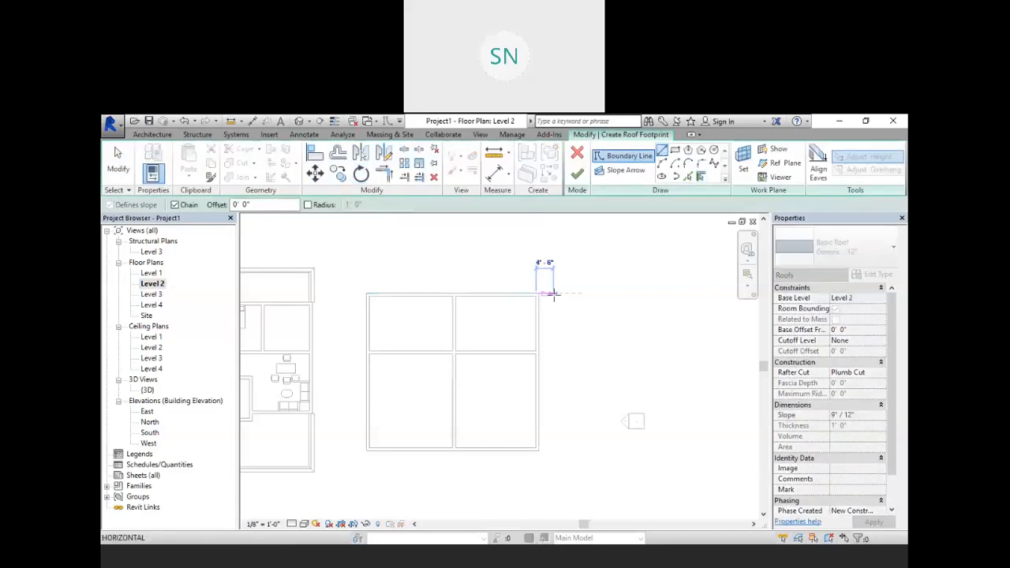
pyautogui.press('Escape')
pyautogui.click(538, 294)
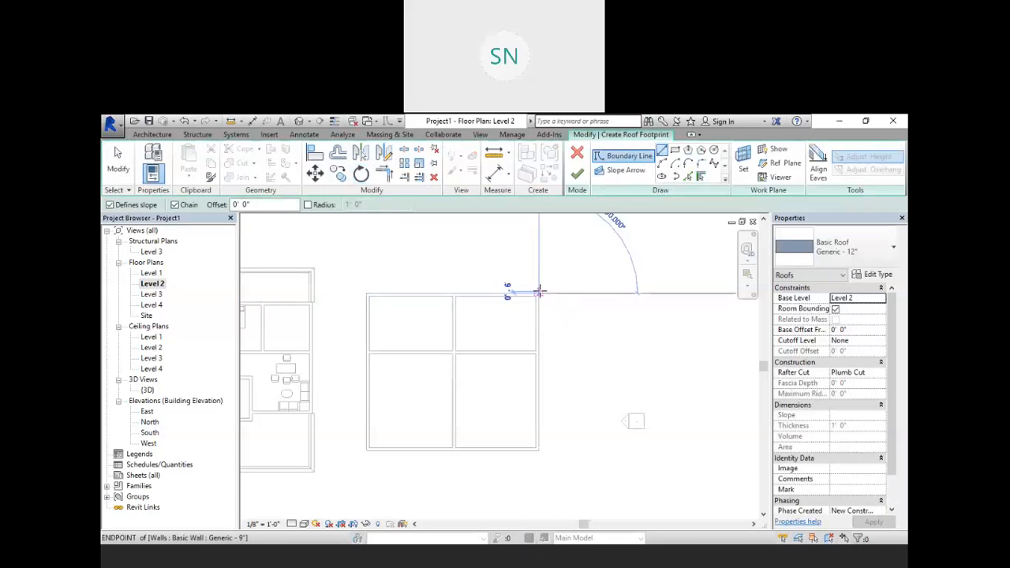
pyautogui.click(368, 295)
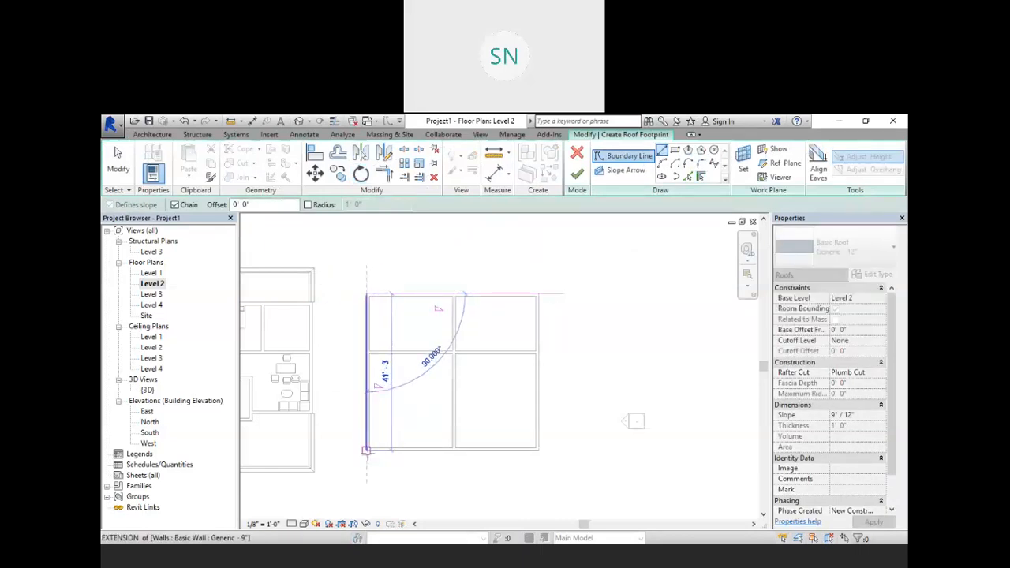
pyautogui.click(367, 450)
pyautogui.click(538, 451)
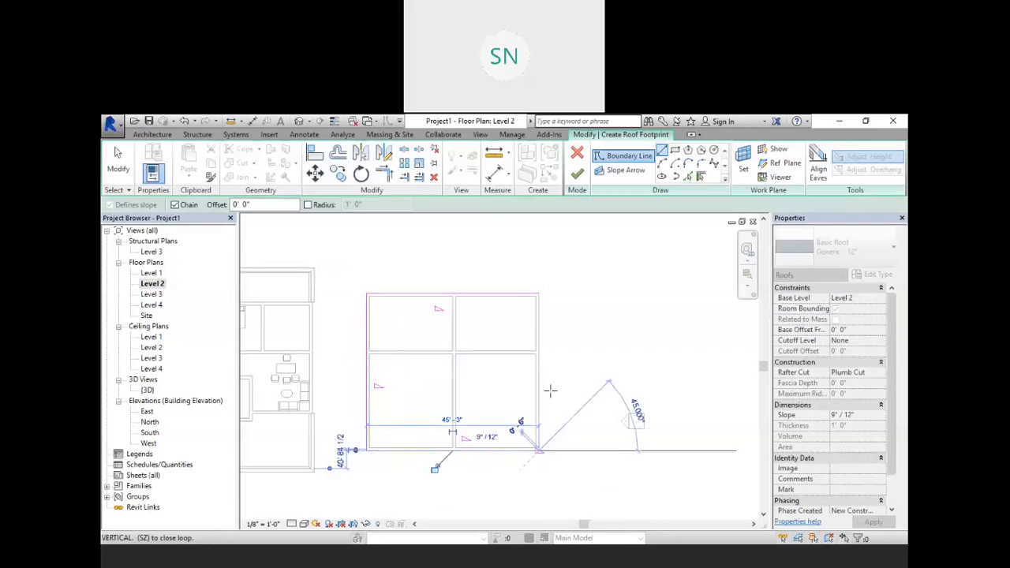
pyautogui.click(538, 295)
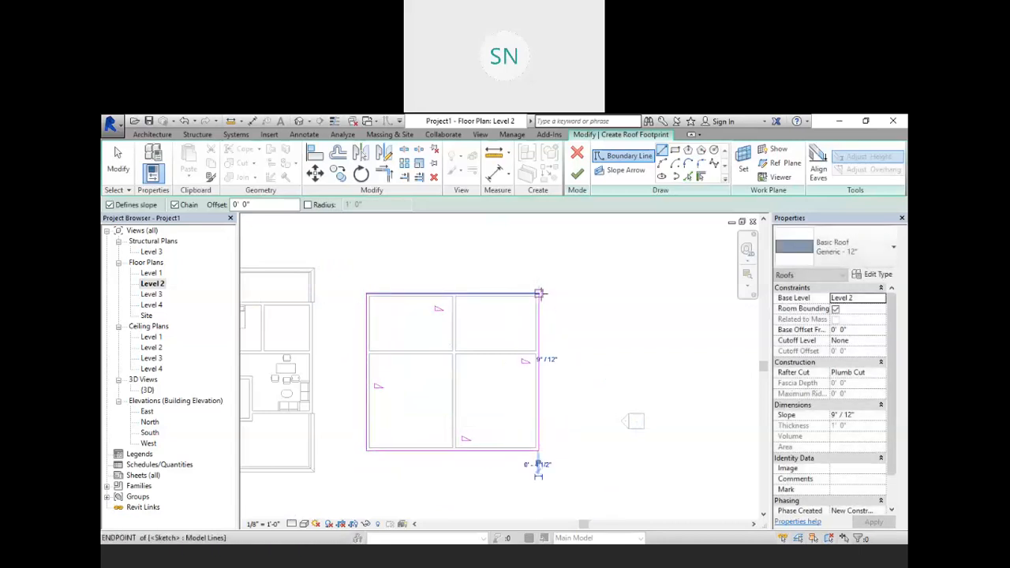
pyautogui.rightClick(560, 259)
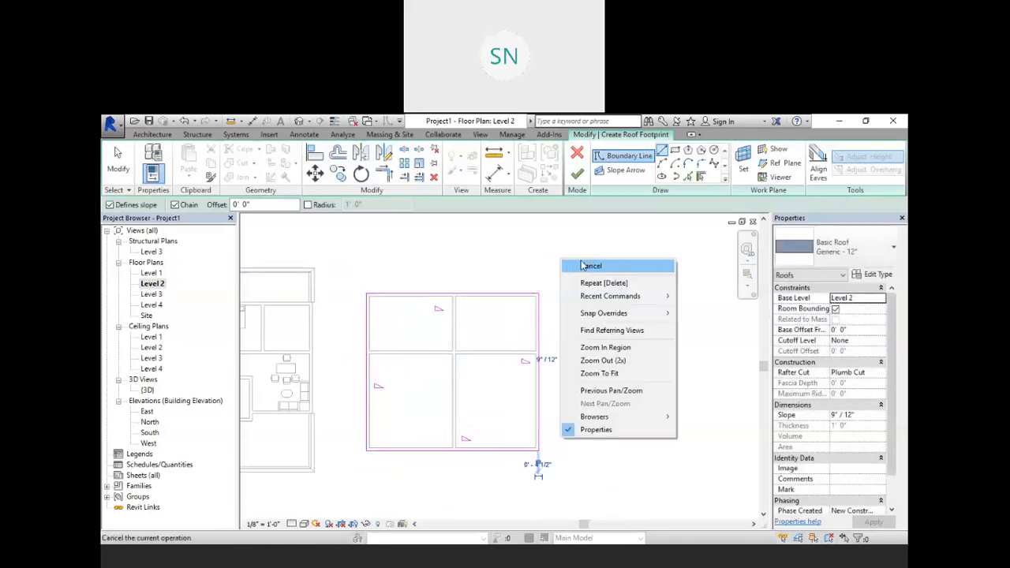
pyautogui.click(592, 266)
# Finish the footprint sketch to create the Generic - 12" roof over the new building
pyautogui.scroll(1, 457, 313)
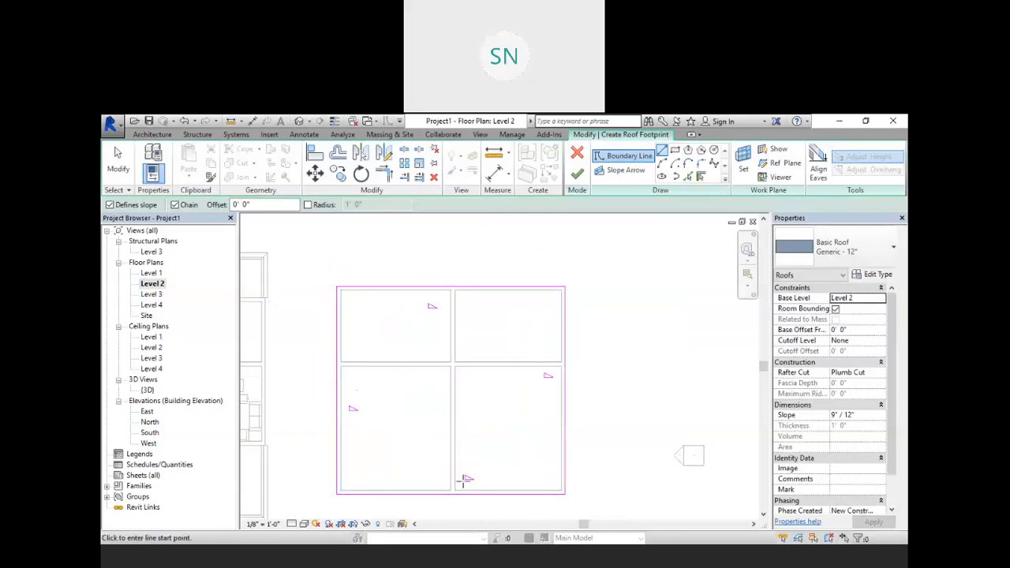
pyautogui.rightClick(510, 321)
pyautogui.click(532, 332)
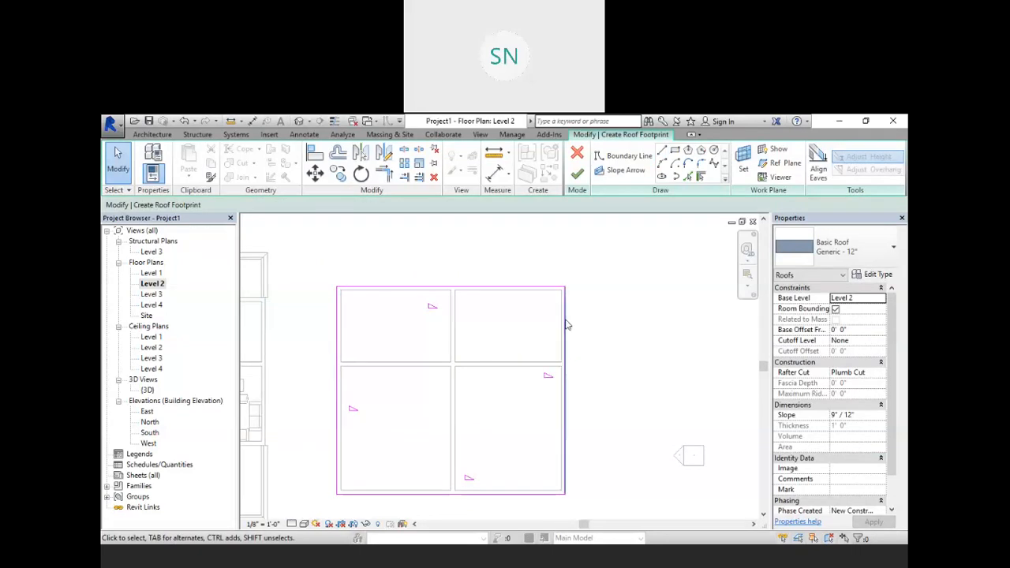
pyautogui.click(577, 174)
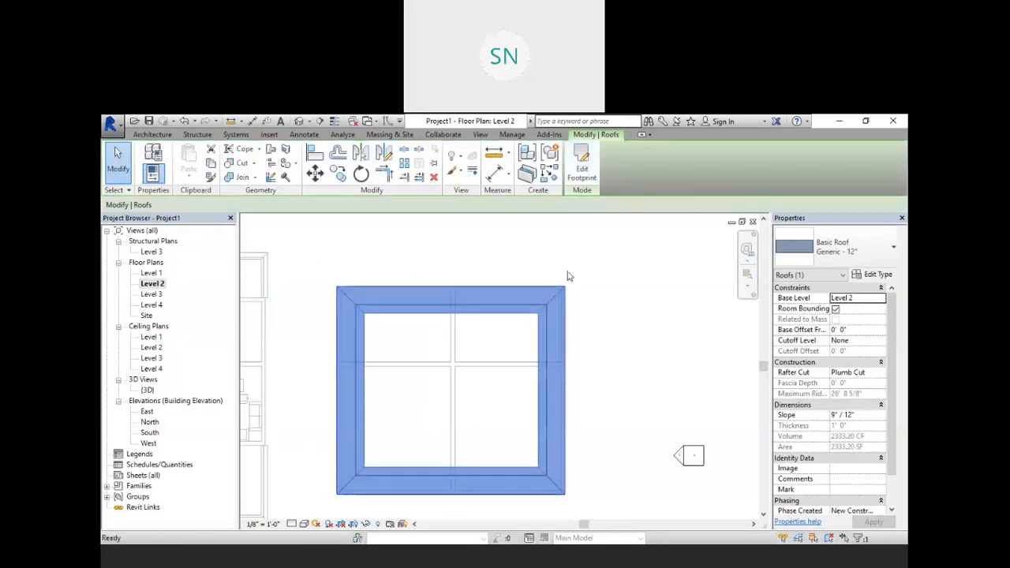
pyautogui.click(549, 265)
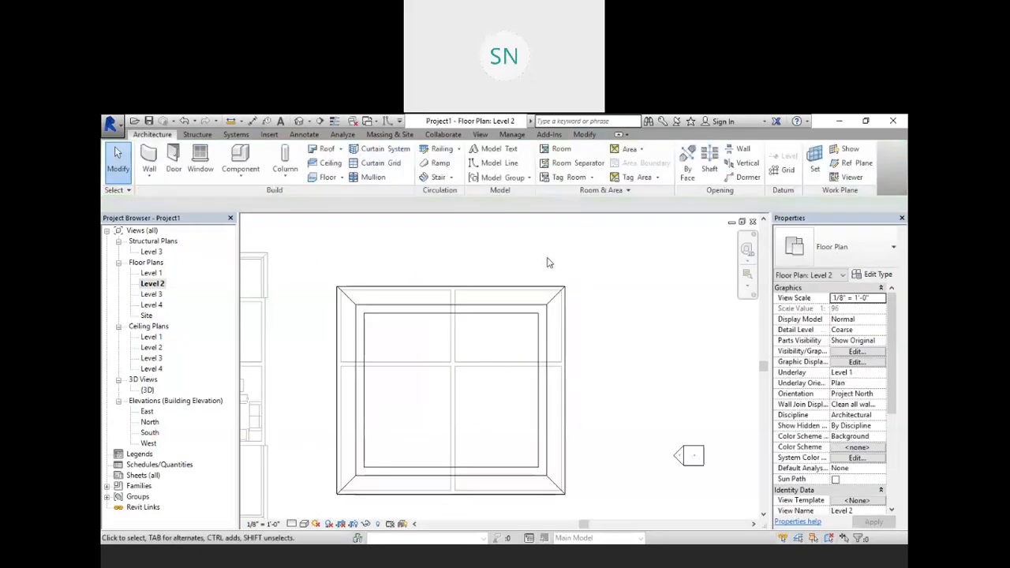
# Lower the roof's peak in the 3D view to a maximum ridge height of about 18' 6"
pyautogui.click(301, 121)
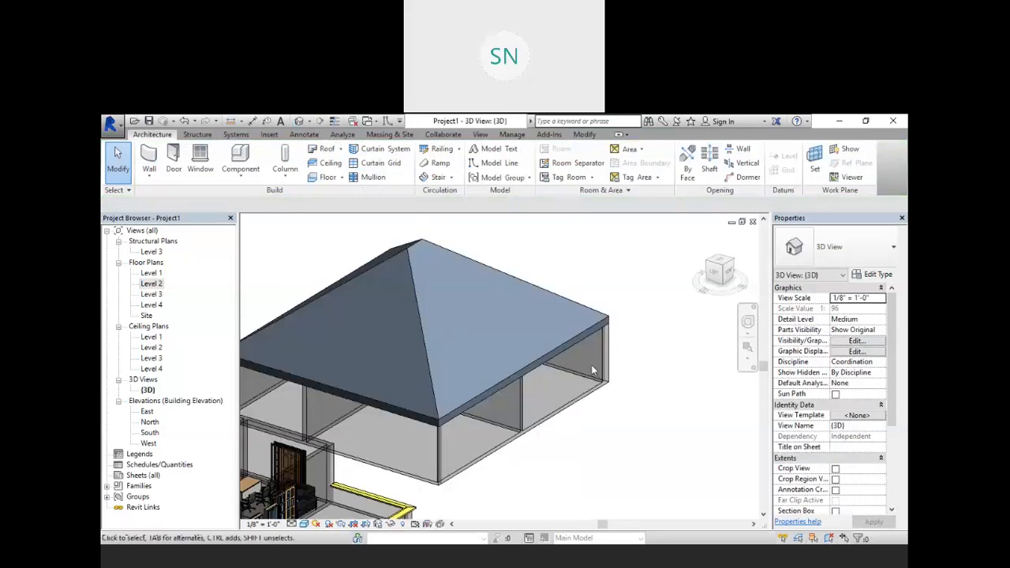
pyautogui.keyDown('shift'); pyautogui.moveTo(591, 364); pyautogui.dragTo(527, 349, button='middle'); pyautogui.keyUp('shift')
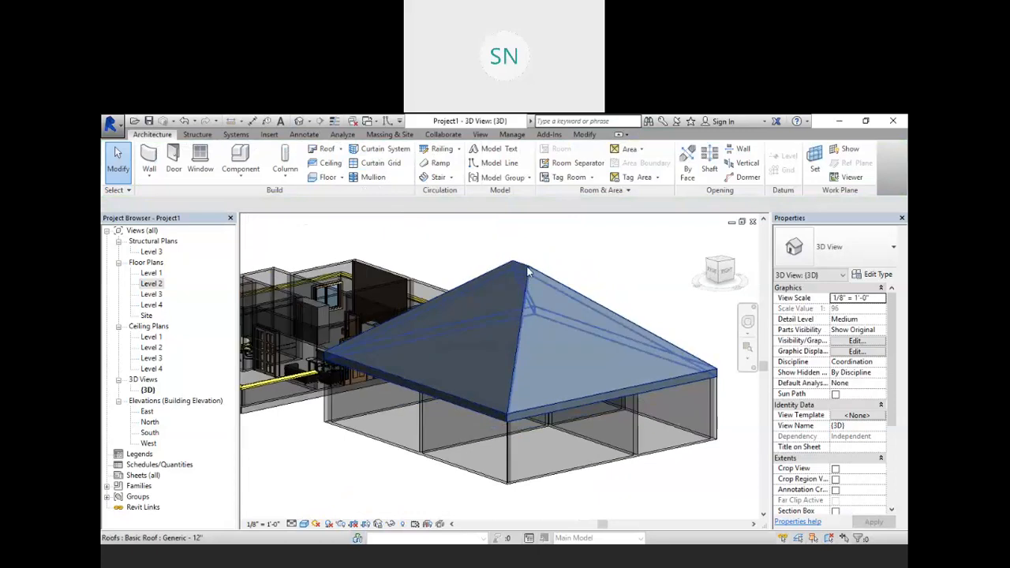
pyautogui.click(527, 272)
pyautogui.moveTo(520, 265); pyautogui.dragTo(527, 316)
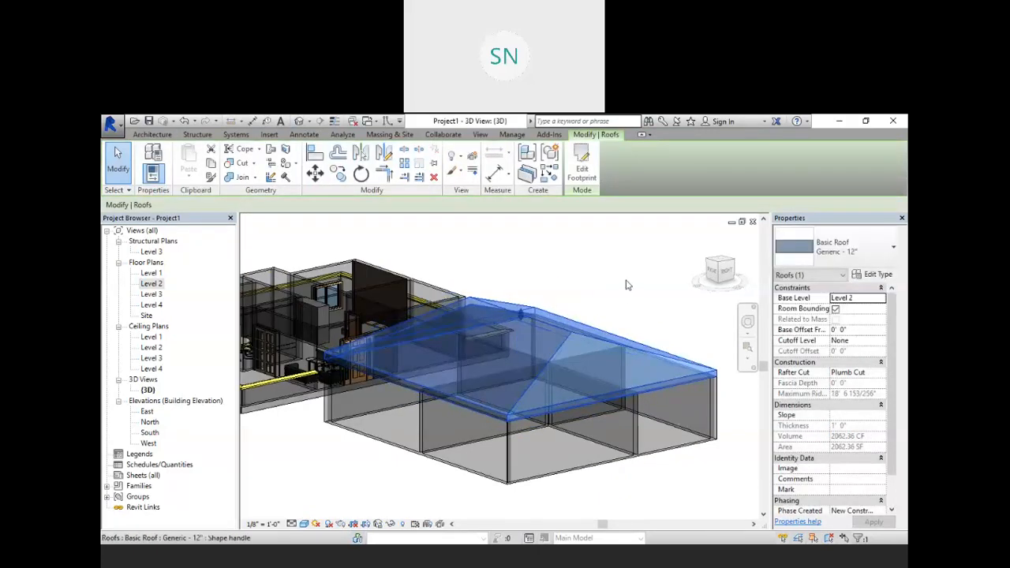
pyautogui.press('Escape')
# Examine the reshaped roof in 3D and review its instance properties, including the Rafter Cut options
pyautogui.keyDown('shift'); pyautogui.moveTo(529, 384); pyautogui.dragTo(730, 408, button='middle'); pyautogui.keyUp('shift')
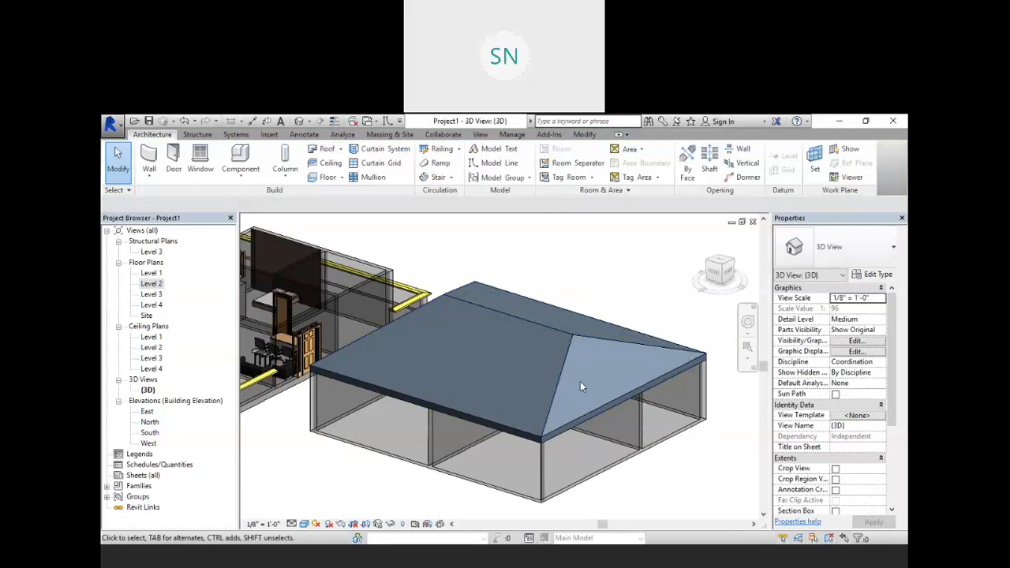
pyautogui.click(630, 388)
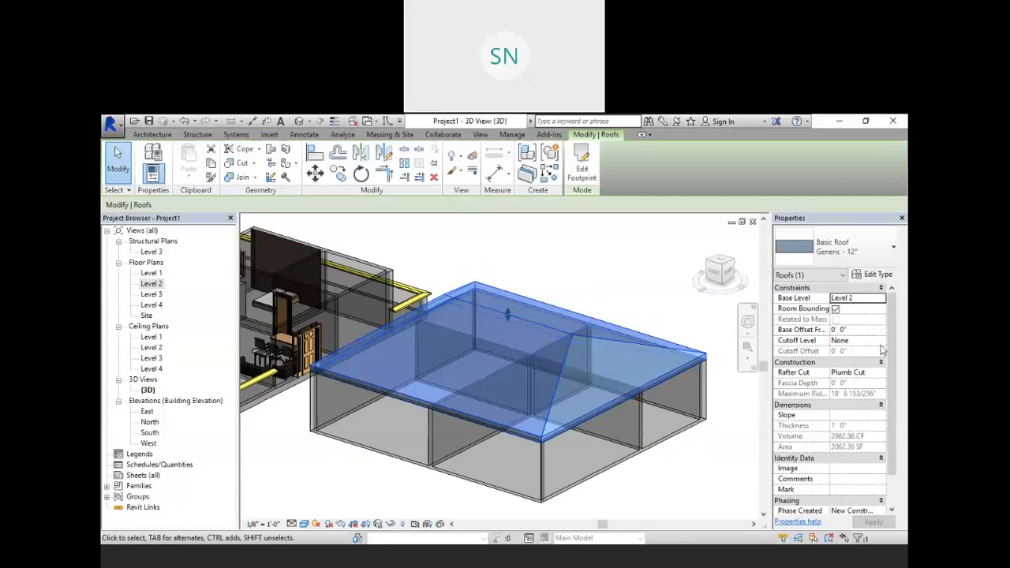
pyautogui.moveTo(891, 331); pyautogui.dragTo(898, 401)
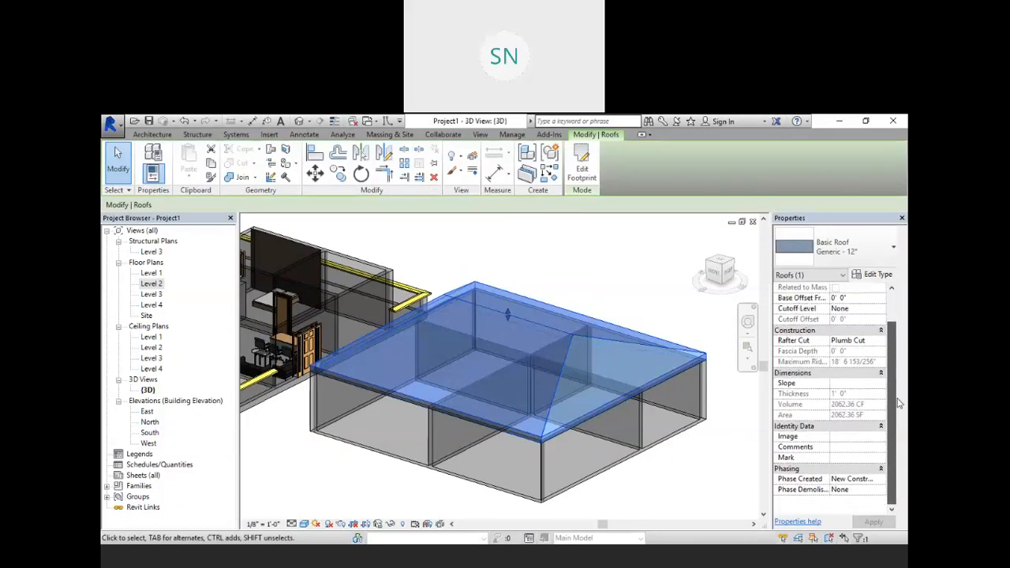
pyautogui.moveTo(898, 397); pyautogui.dragTo(903, 321)
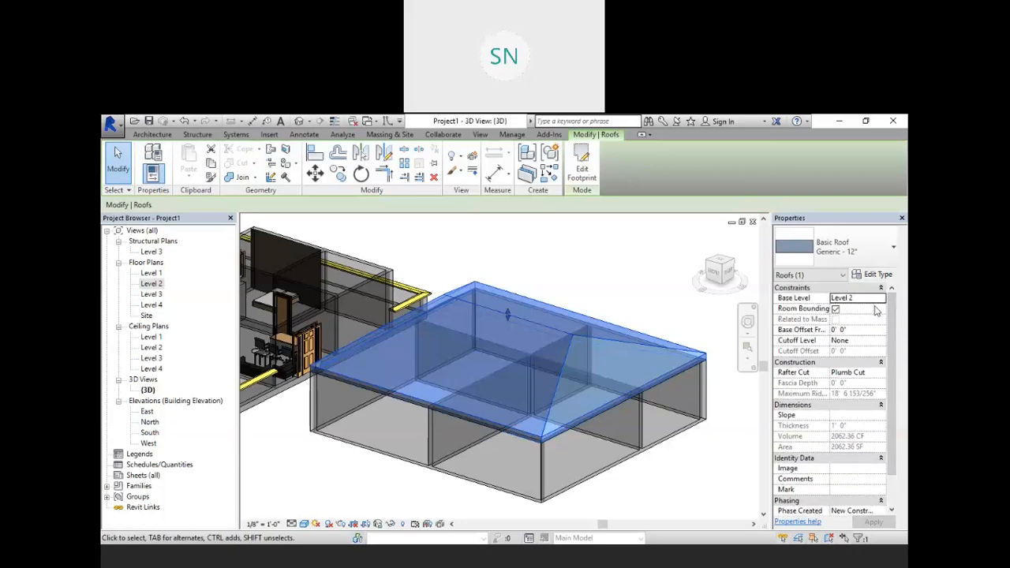
pyautogui.click(873, 374)
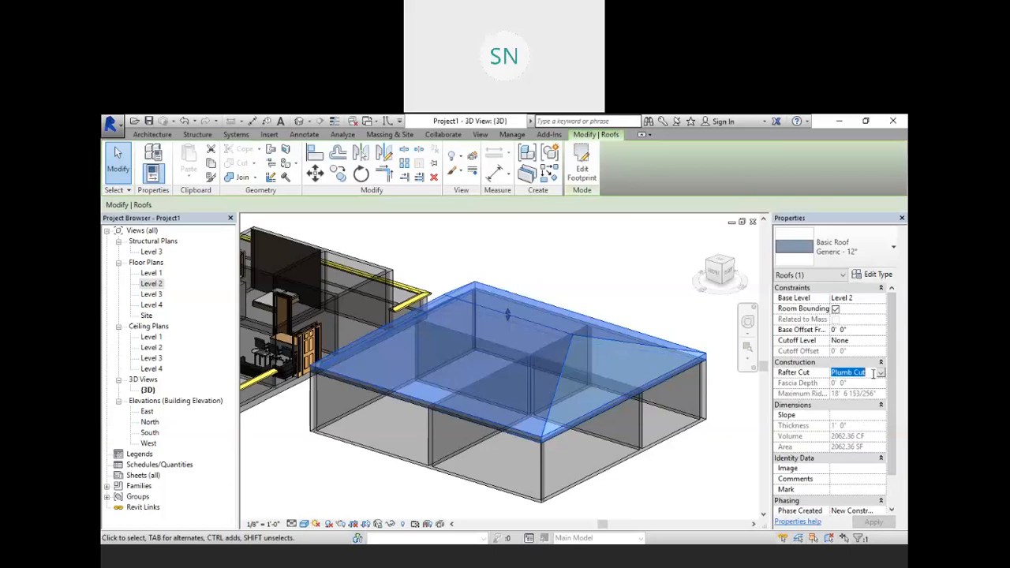
pyautogui.click(881, 374)
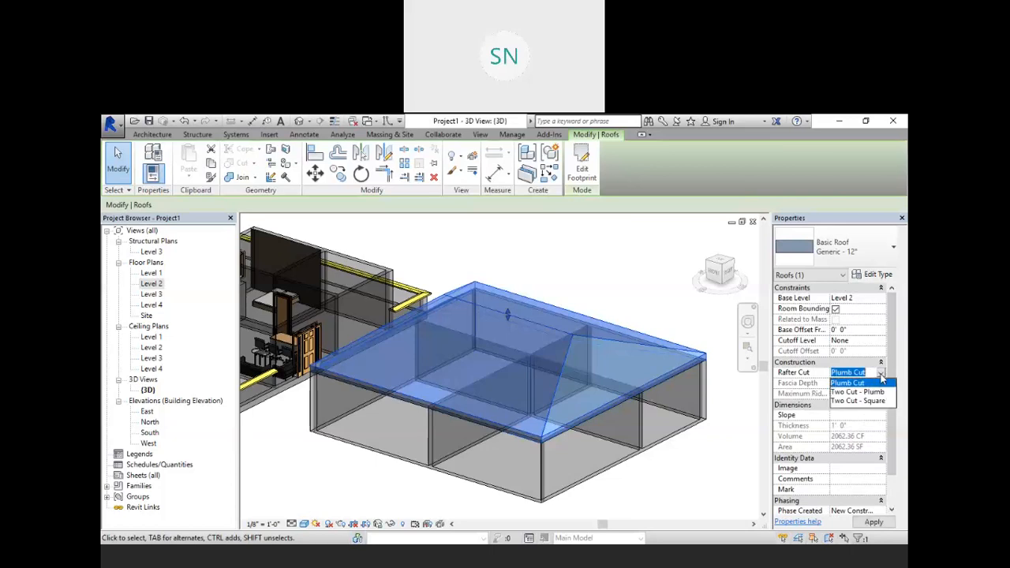
pyautogui.click(881, 375)
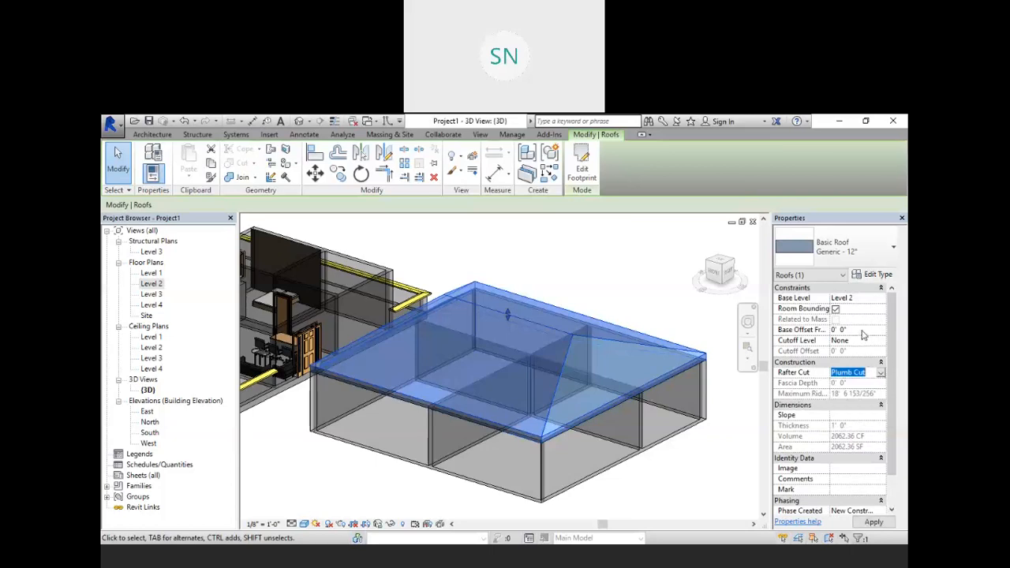
# Edit the Generic - 12" roof type's assembly, setting the Structure layer's thickness to 0' 3", and apply the change
pyautogui.click(877, 274)
pyautogui.scroll(-3, 646, 356)
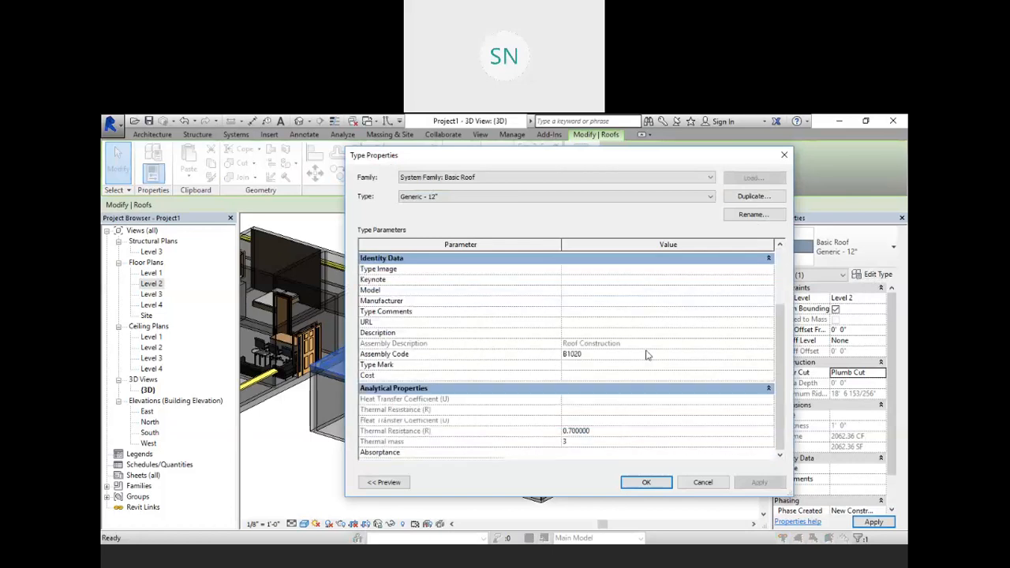
pyautogui.click(406, 485)
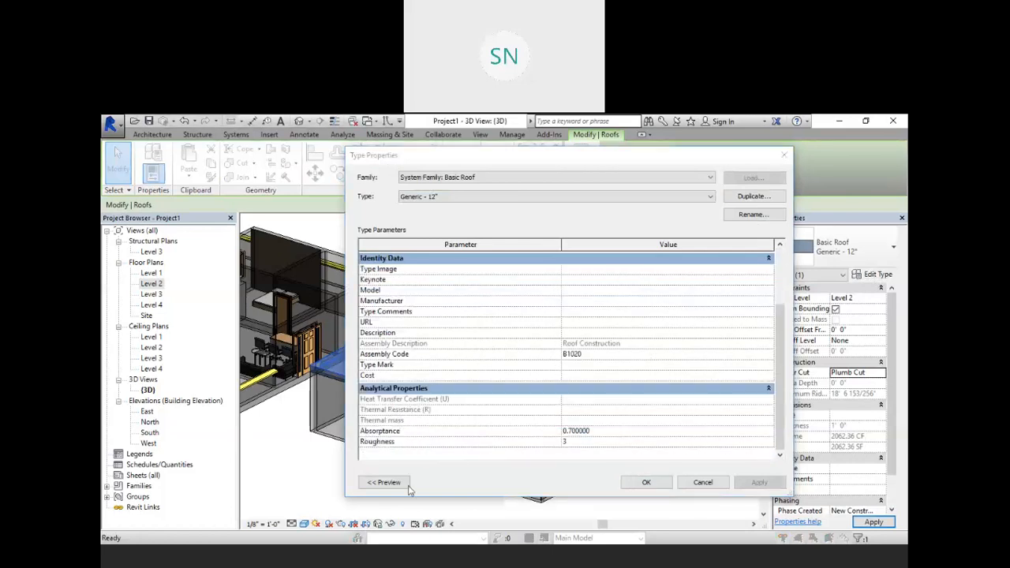
pyautogui.click(597, 432)
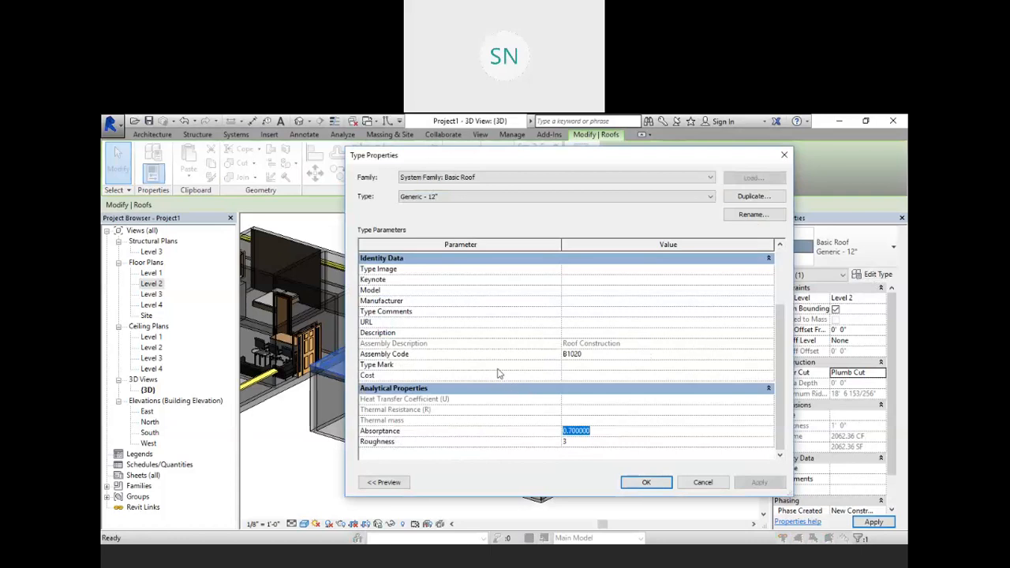
pyautogui.scroll(3, 497, 350)
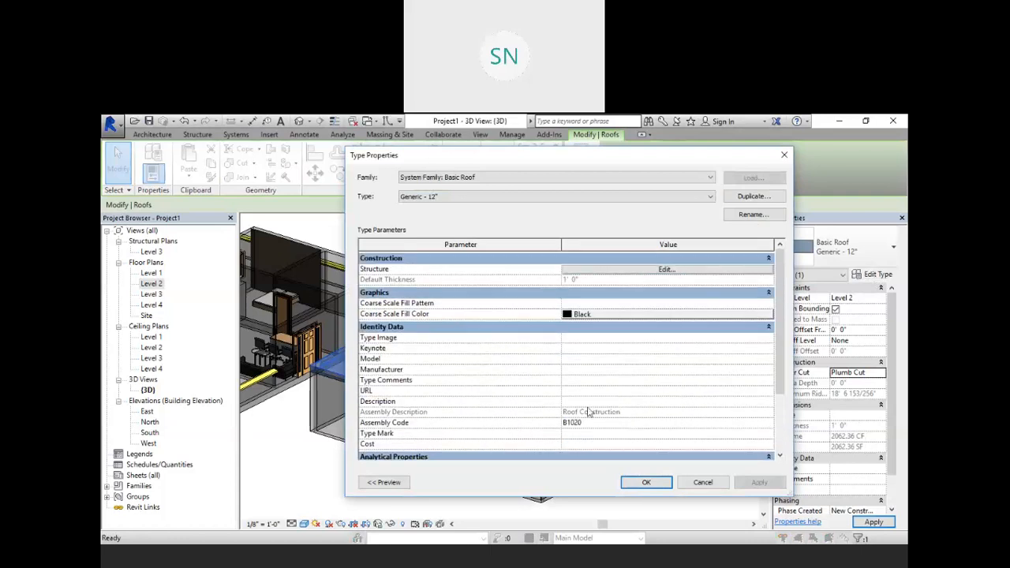
pyautogui.click(631, 270)
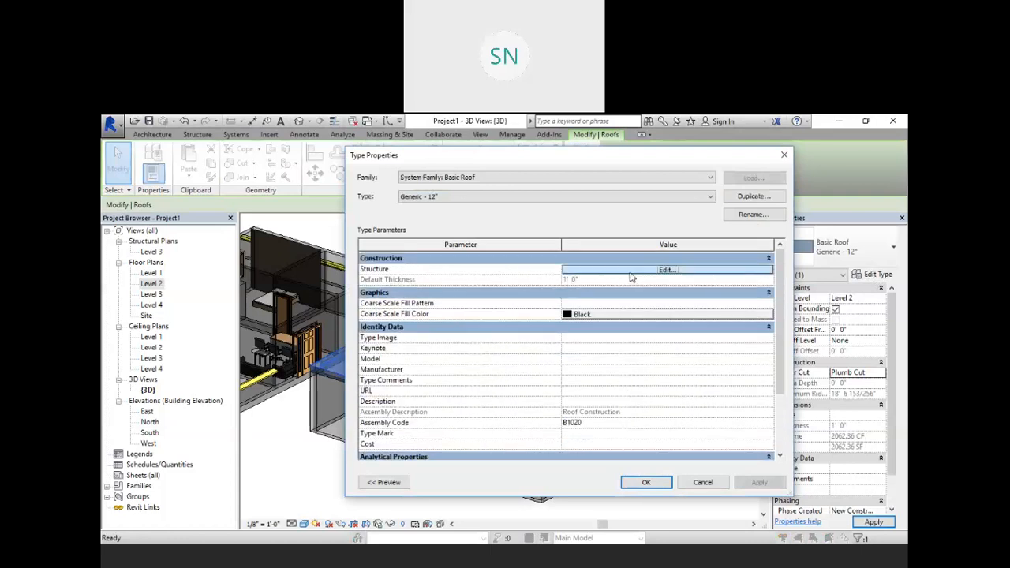
pyautogui.click(592, 269)
pyautogui.doubleClick(592, 269)
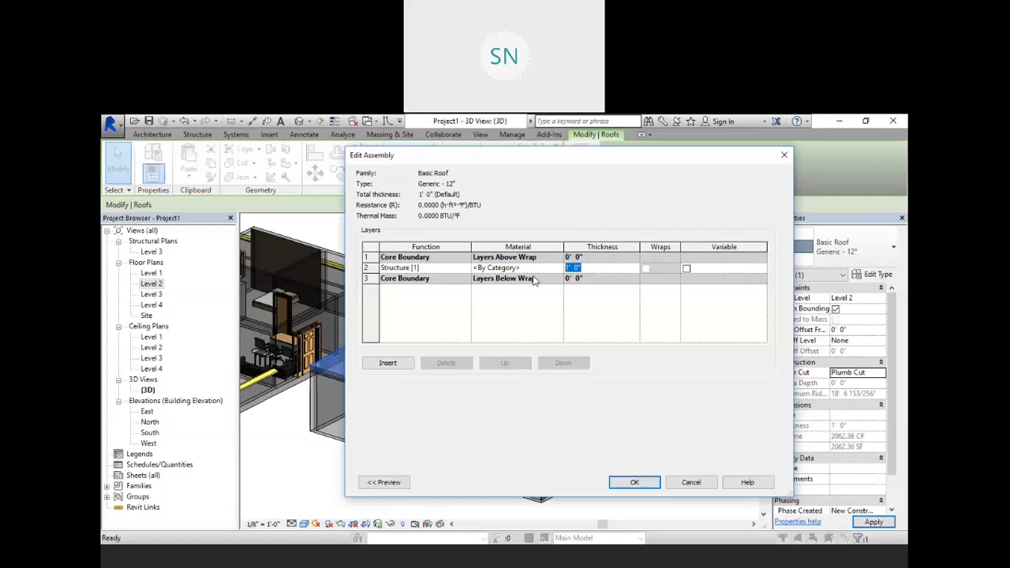
pyautogui.write('3')
pyautogui.click(636, 483)
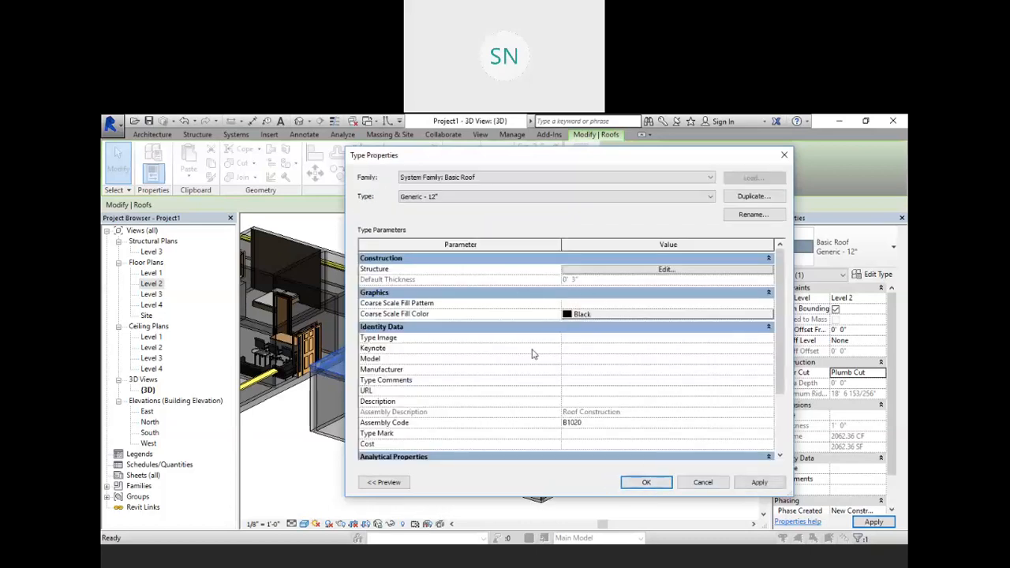
pyautogui.click(759, 483)
pyautogui.click(646, 482)
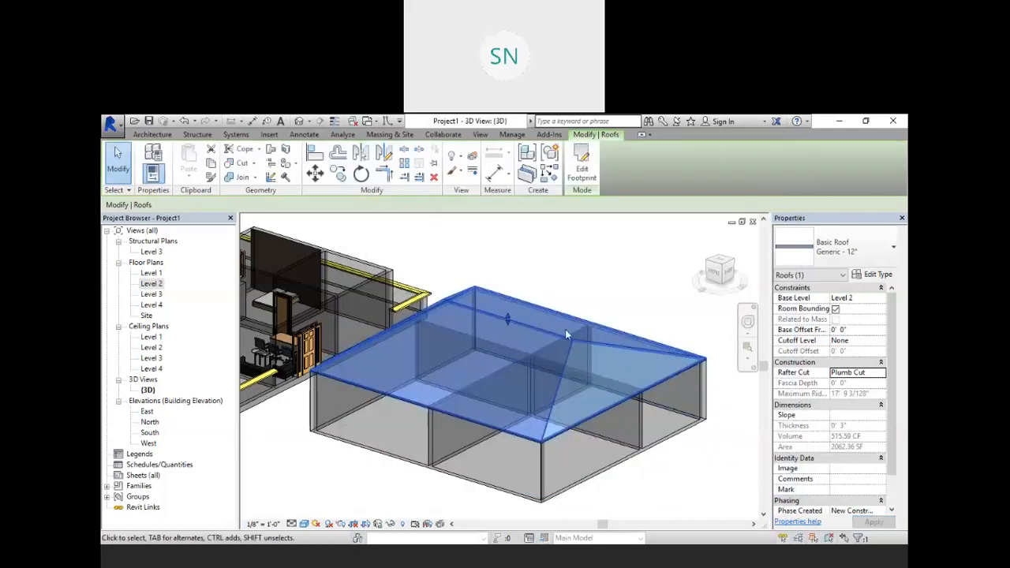
# Raise the roof's peak to a maximum ridge height of about 23' 1", then lower it to about 16' 9"
pyautogui.moveTo(515, 318); pyautogui.dragTo(507, 292)
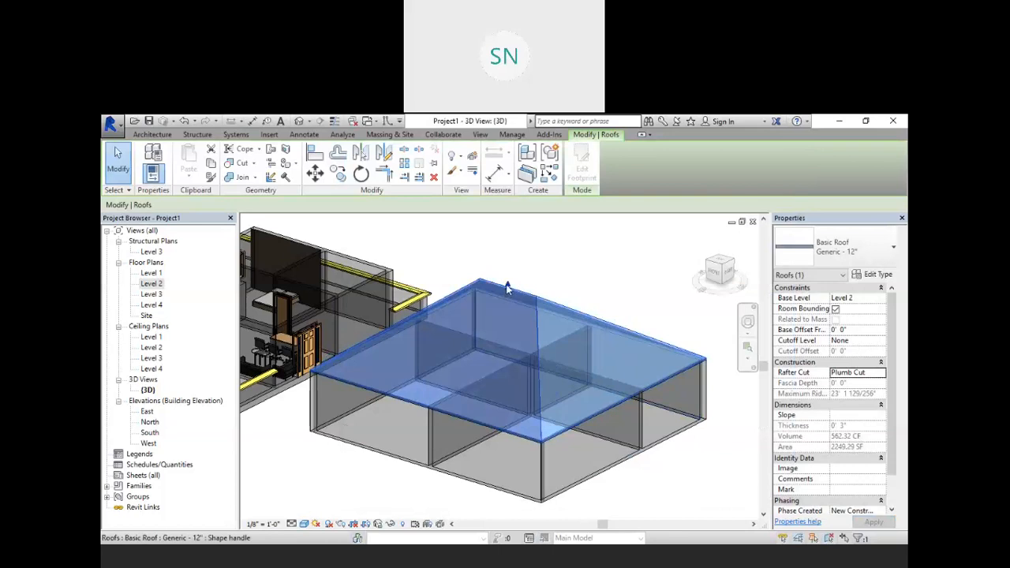
pyautogui.scroll(-1, 843, 428)
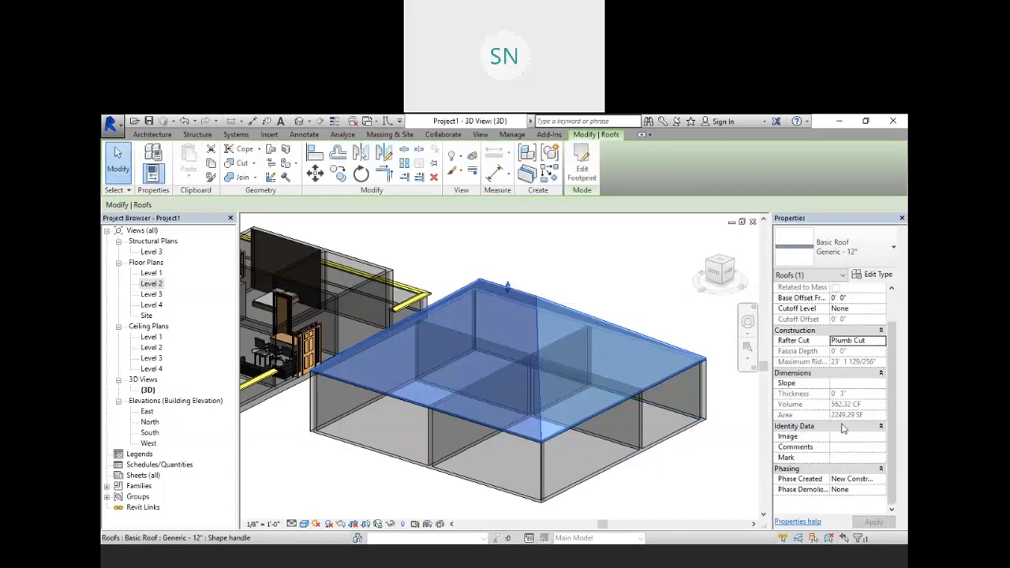
pyautogui.scroll(1, 843, 428)
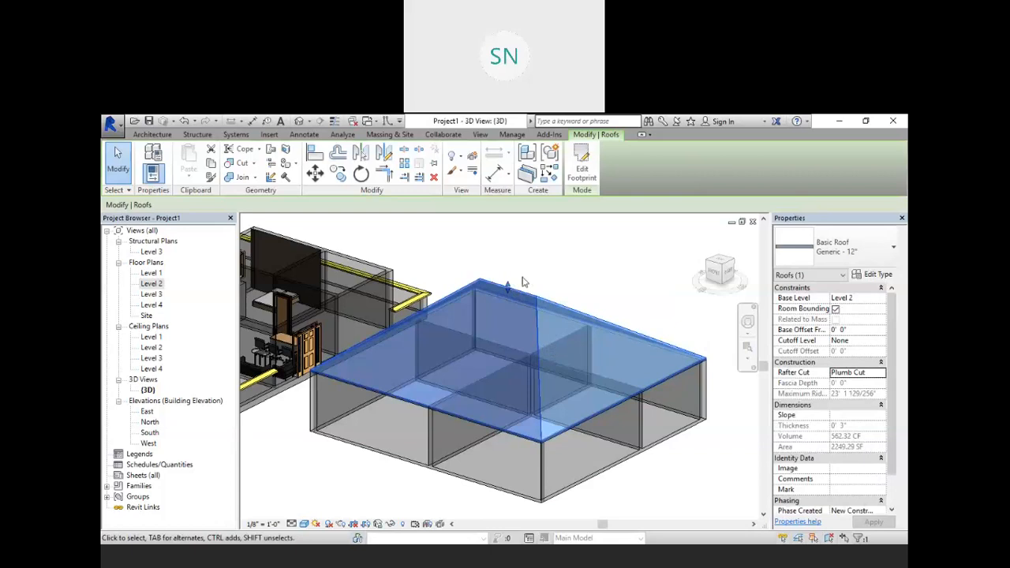
pyautogui.moveTo(508, 286); pyautogui.dragTo(517, 322)
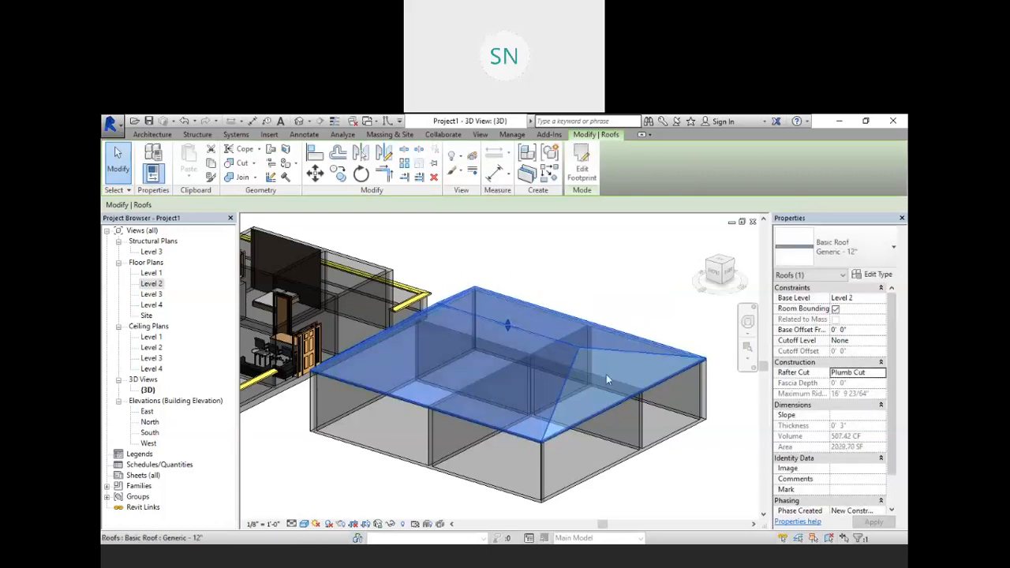
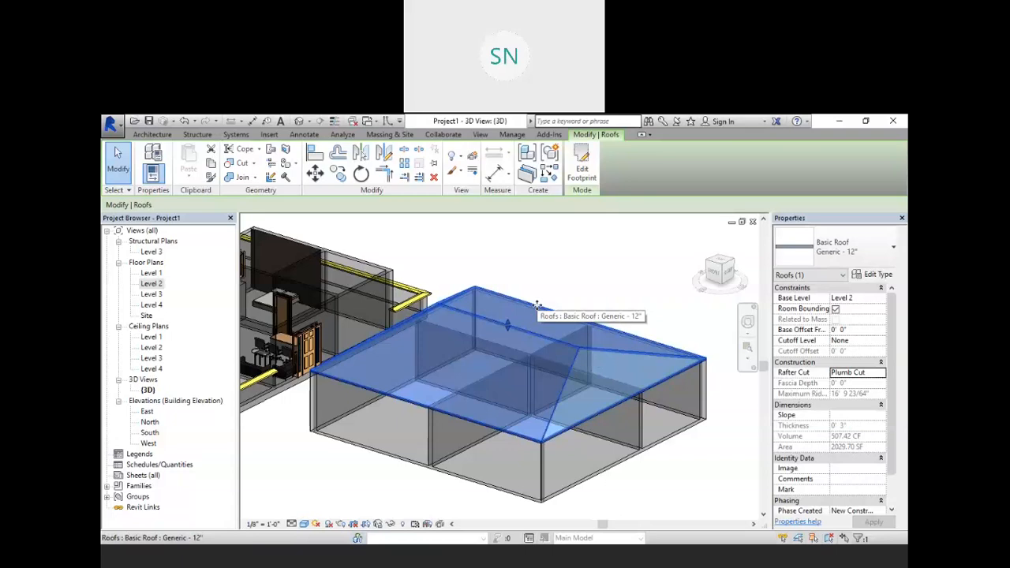
# Try roof slopes of 1" / 12" and 2" / 12", viewing the roof from the side
pyautogui.click(846, 416)
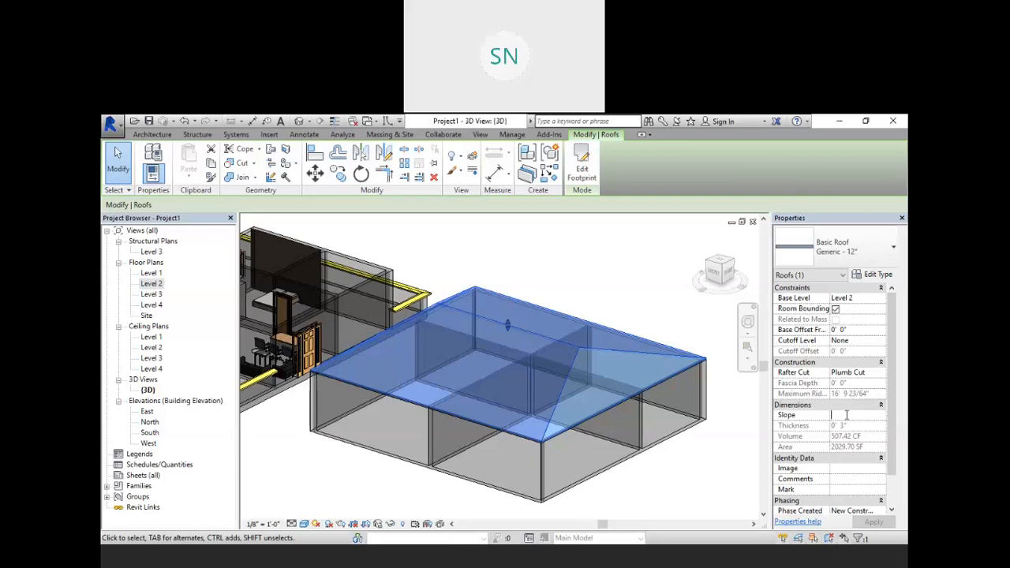
pyautogui.write('1')
pyautogui.press('Return')
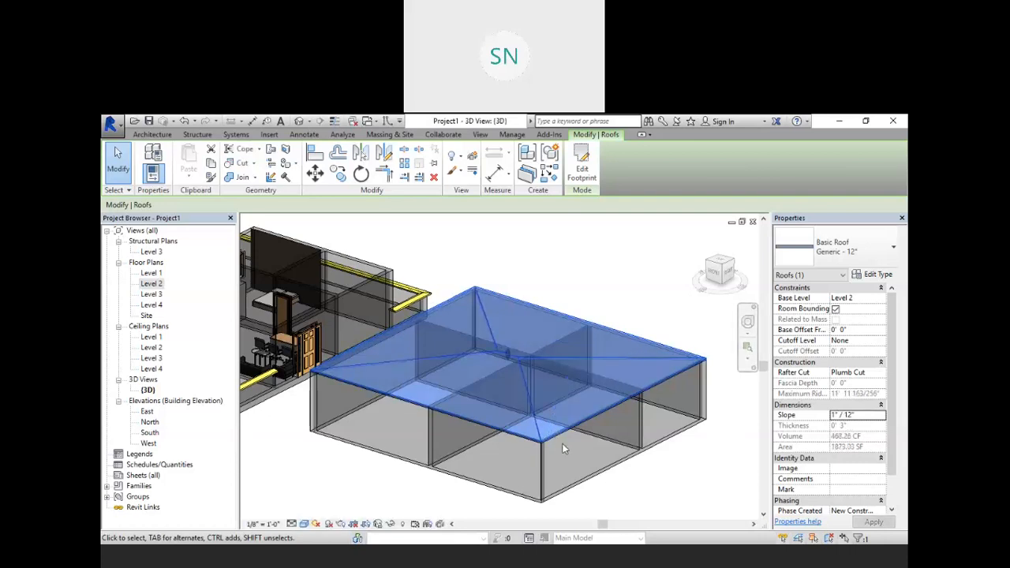
pyautogui.press('alt')
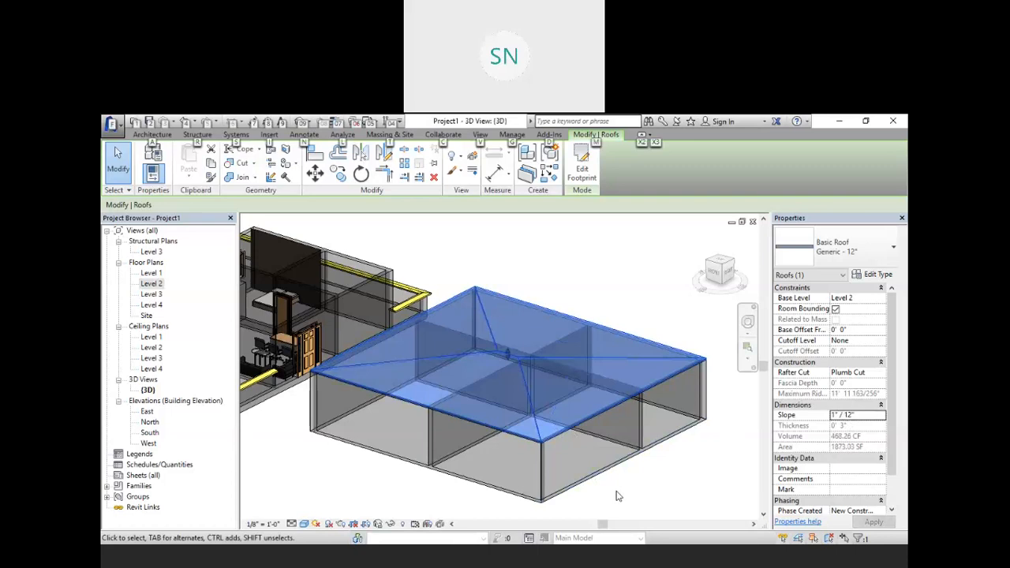
pyautogui.keyDown('shift'); pyautogui.moveTo(625, 488); pyautogui.dragTo(542, 414, button='middle'); pyautogui.keyUp('shift')
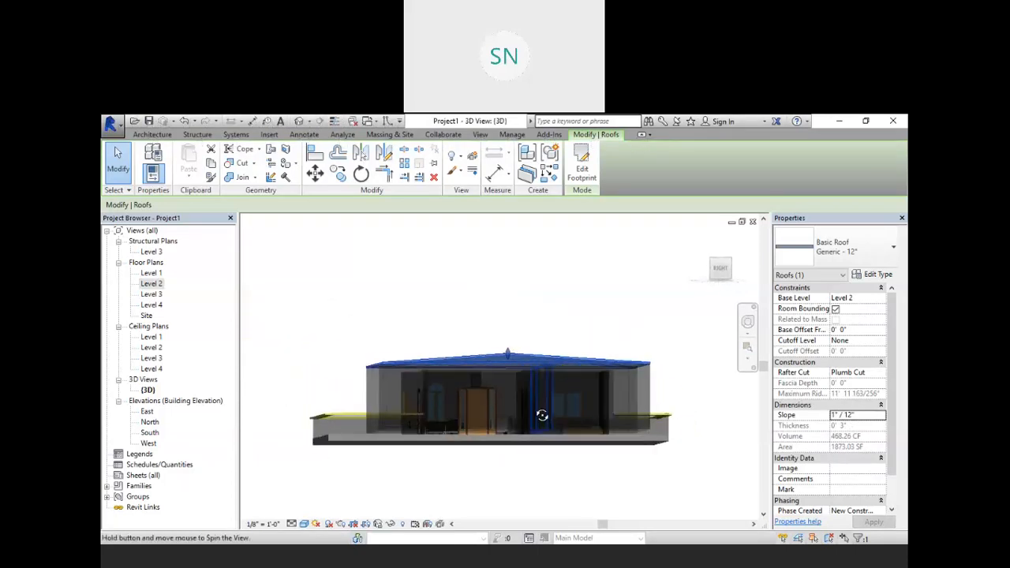
pyautogui.click(865, 413)
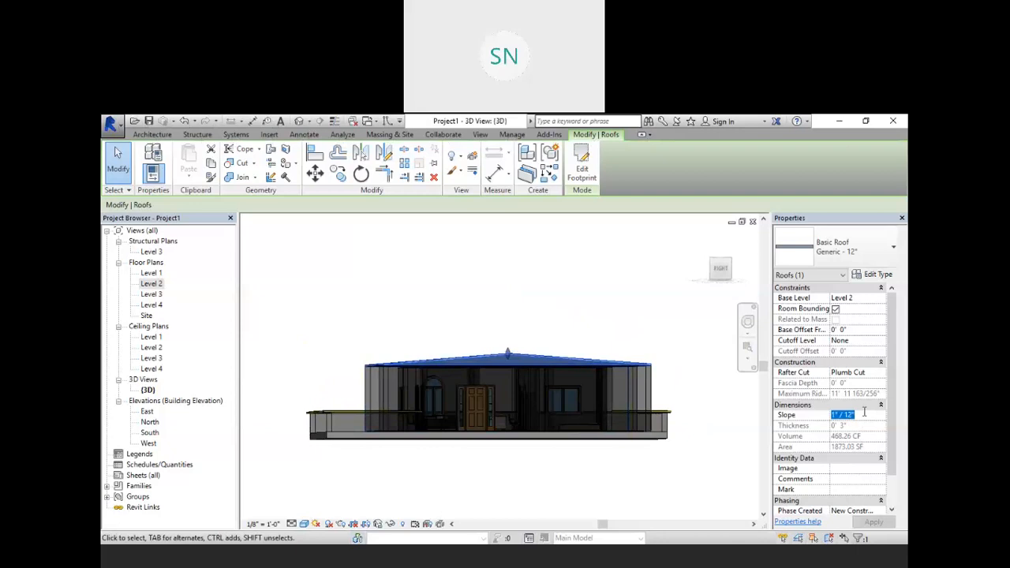
pyautogui.write('2')
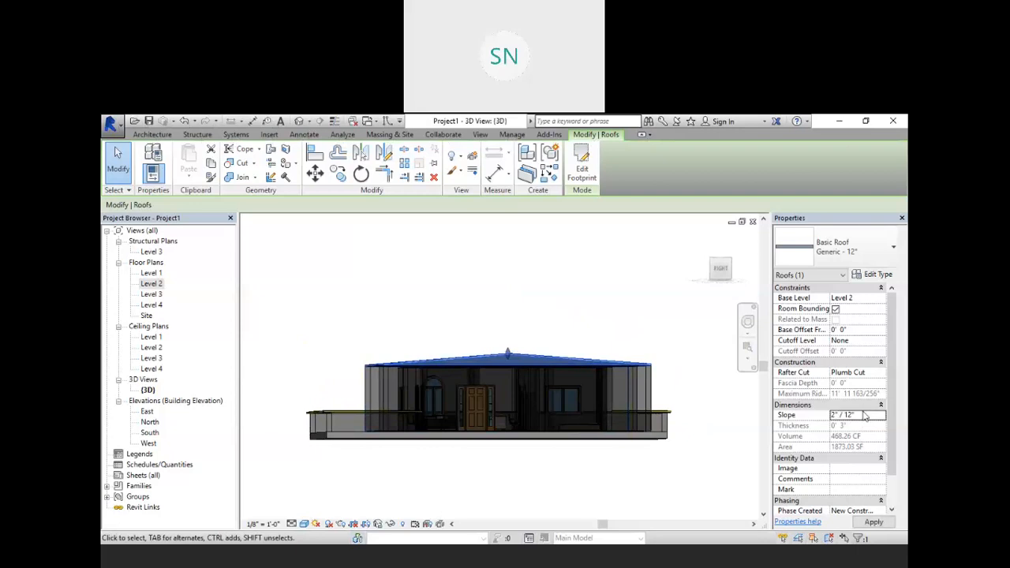
pyautogui.scroll(3, 492, 394)
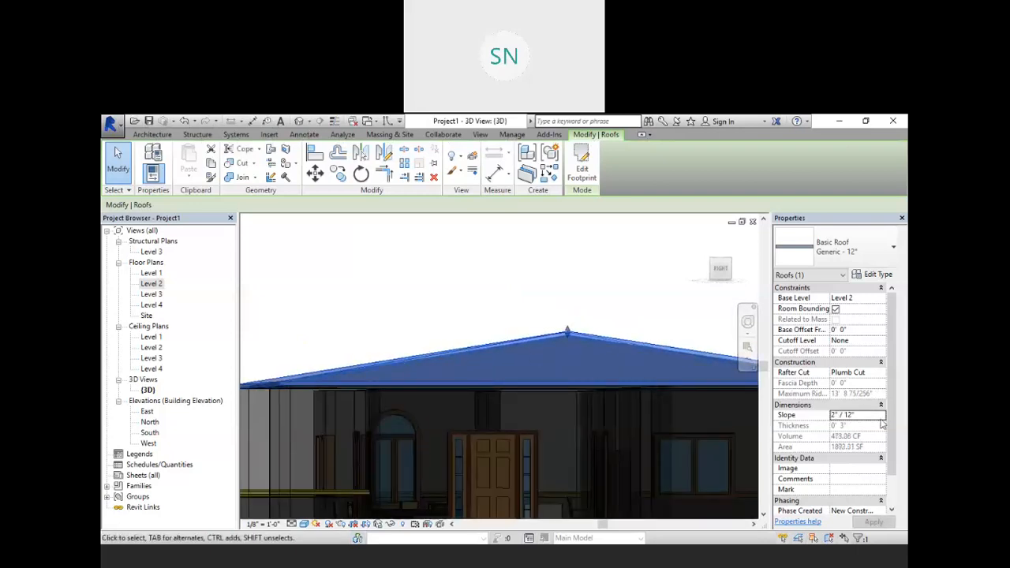
# Set the roof's slope to 6" / 12" and inspect the steeper roof from the side and from above
pyautogui.click(837, 418)
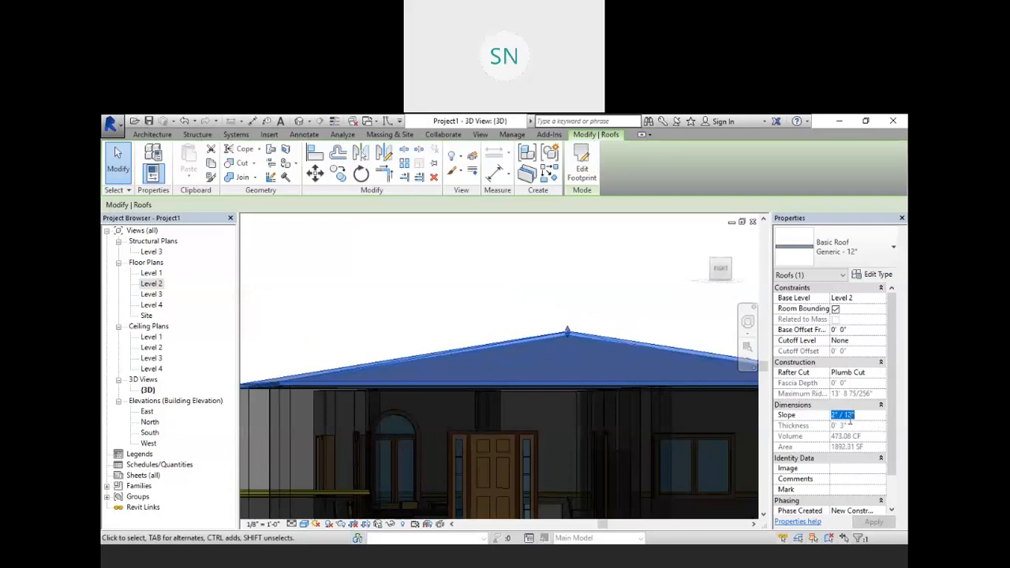
pyautogui.write('6')
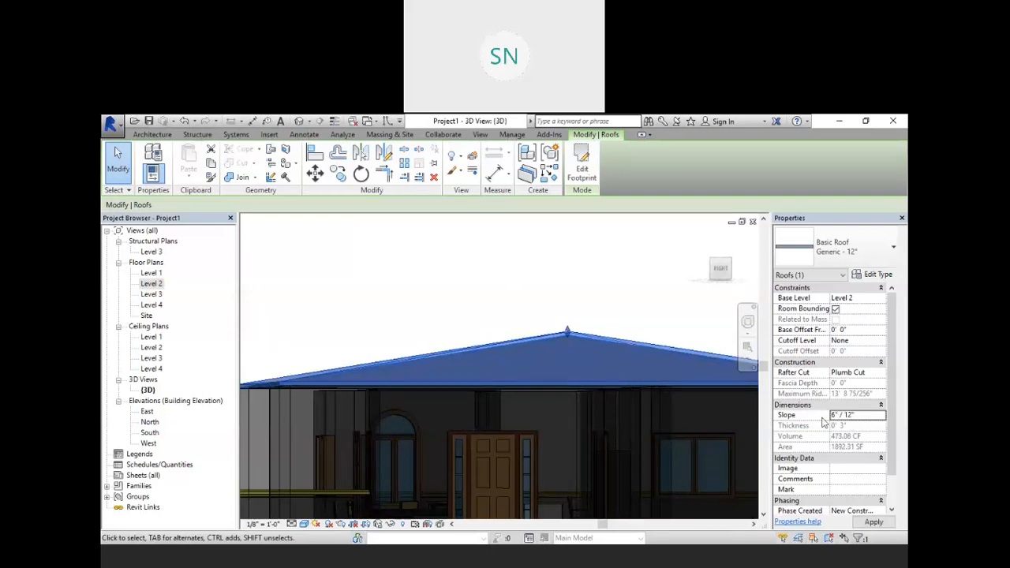
pyautogui.scroll(-1, 549, 326)
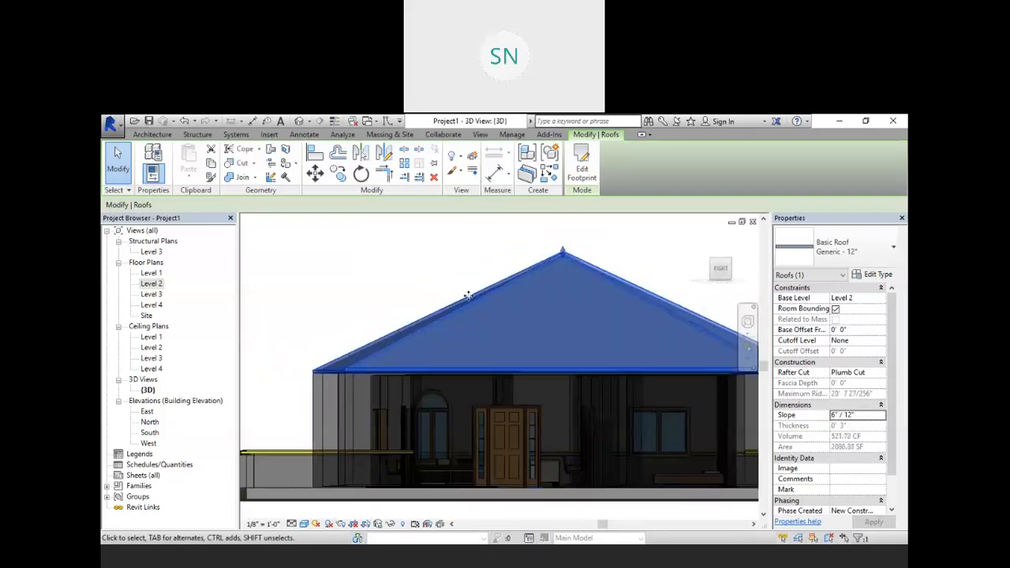
pyautogui.scroll(-2, 503, 352)
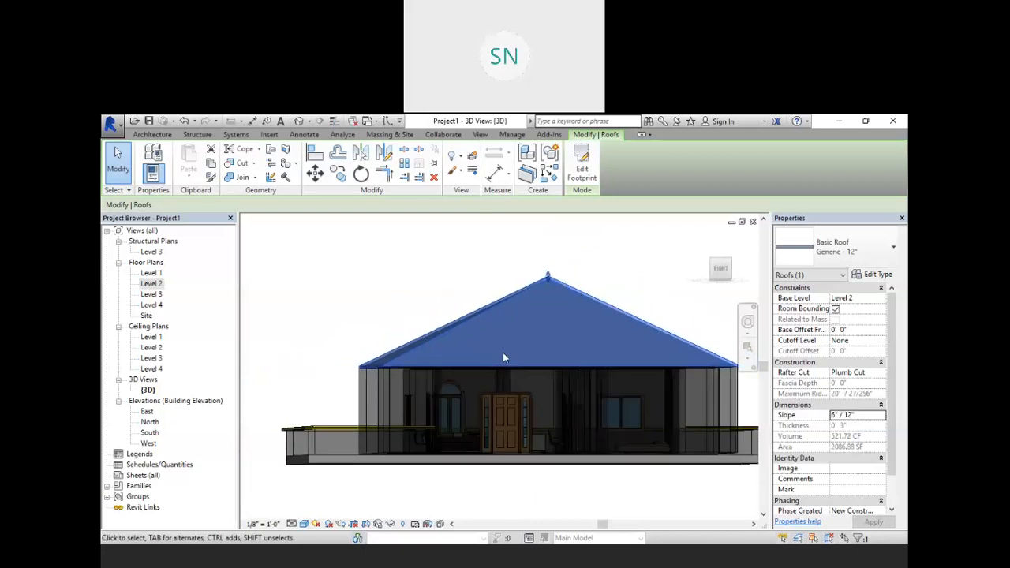
pyautogui.keyDown('shift'); pyautogui.moveTo(451, 359); pyautogui.dragTo(667, 458, button='middle'); pyautogui.keyUp('shift')
pyautogui.scroll(-1, 517, 371)
pyautogui.moveTo(622, 415); pyautogui.dragTo(622, 439, button='middle')
pyautogui.scroll(-1, 622, 439)
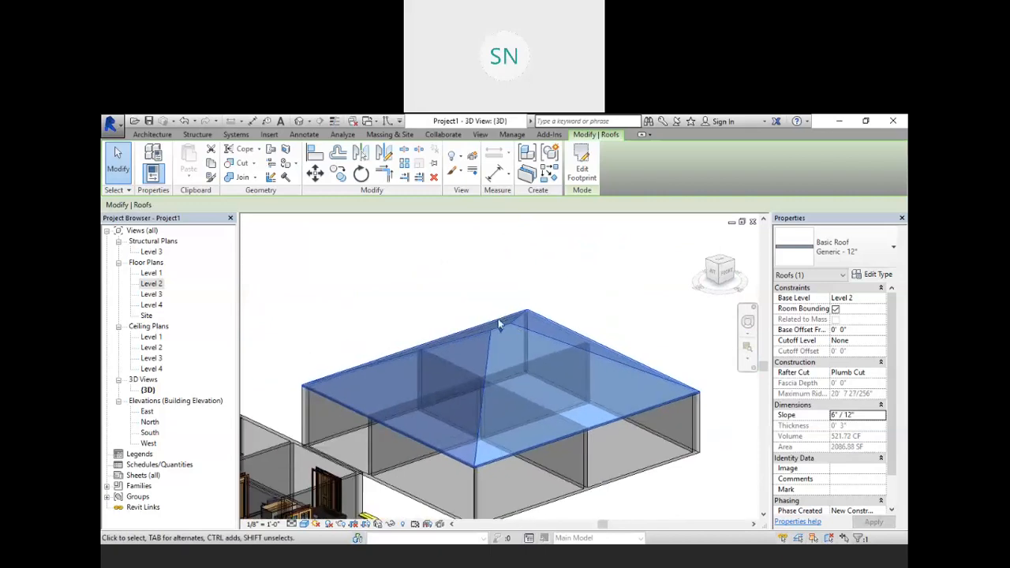
# Lower the roof's peak in the 3D view to a maximum ridge height of about 15' 5" and deselect the roof
pyautogui.moveTo(501, 328)
pyautogui.mouseDown()
pyautogui.moveTo(505, 355)
pyautogui.moveTo(506, 333)
pyautogui.mouseUp()
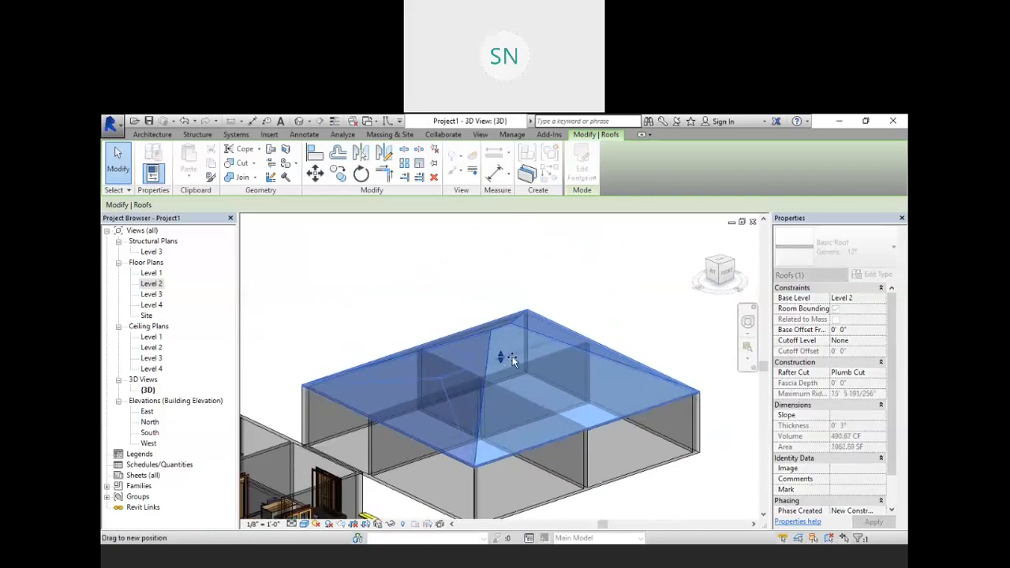
pyautogui.click(433, 276)
pyautogui.keyDown('shift'); pyautogui.moveTo(609, 350); pyautogui.dragTo(566, 330, button='middle'); pyautogui.keyUp('shift')
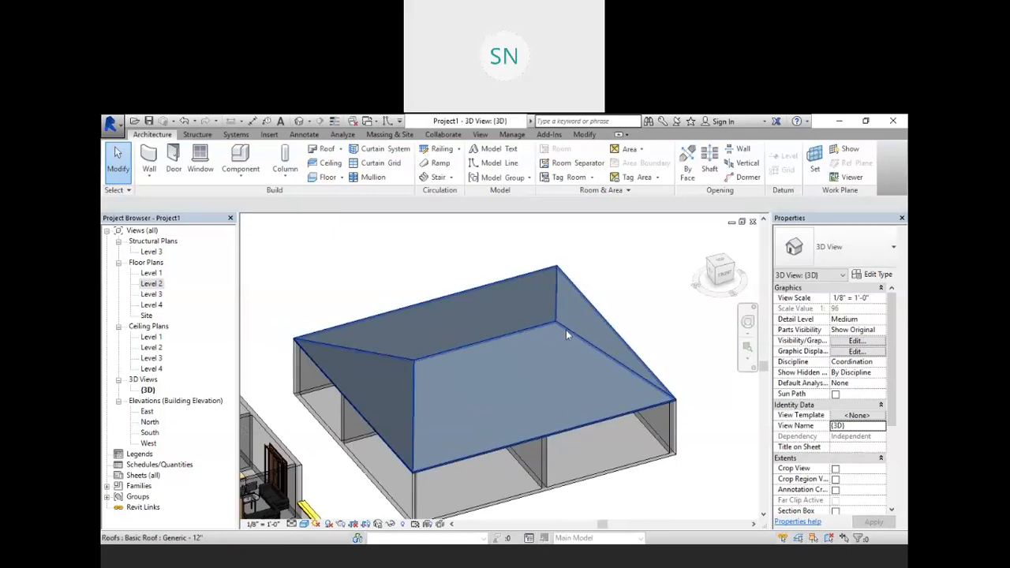
# Edit the roof footprint so the 41' 3" boundary line farthest from the house no longer defines slope, and finish the sketch
pyautogui.click(560, 327)
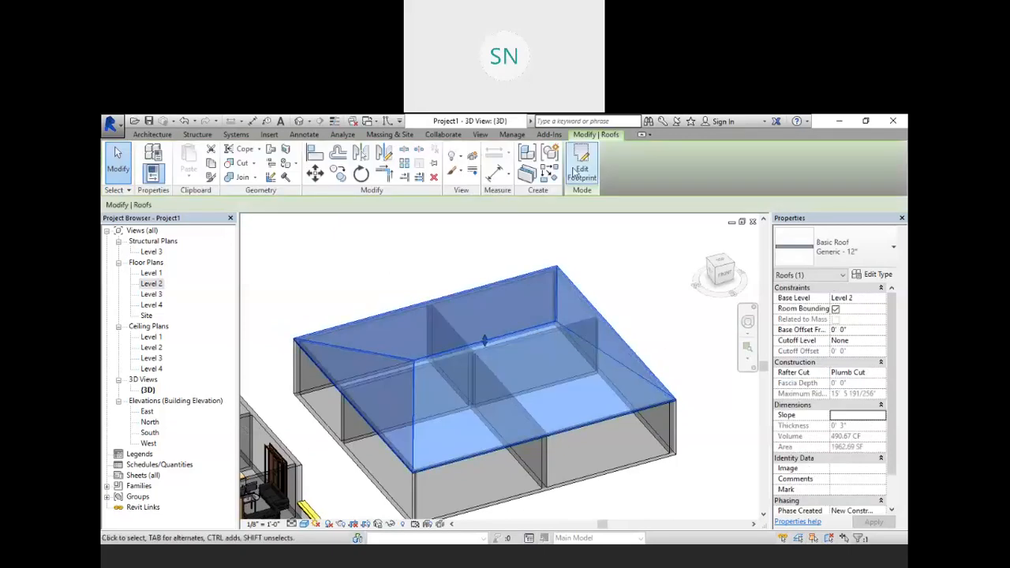
pyautogui.click(581, 170)
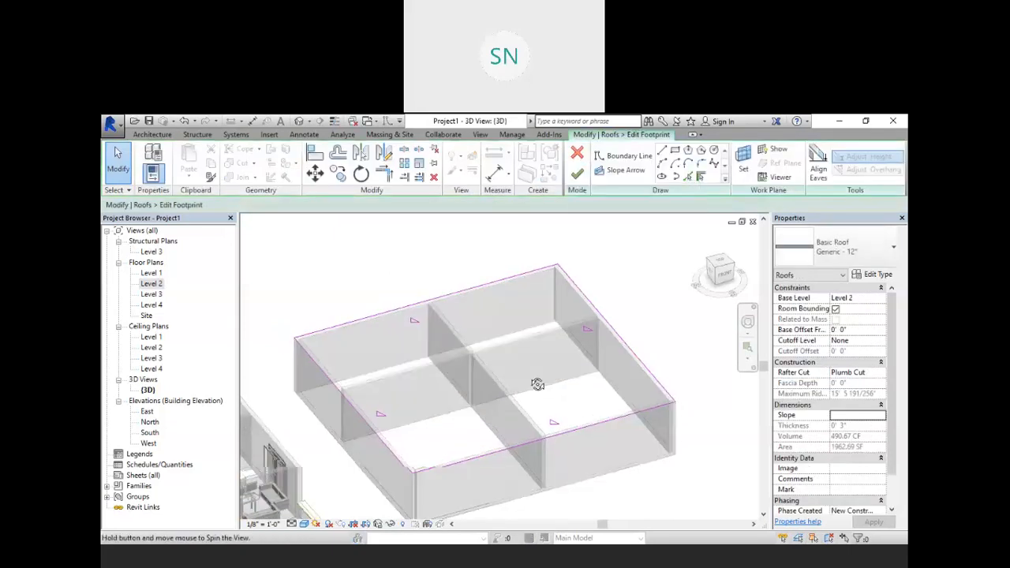
pyautogui.keyDown('shift'); pyautogui.moveTo(537, 384); pyautogui.dragTo(559, 378, button='middle'); pyautogui.keyUp('shift')
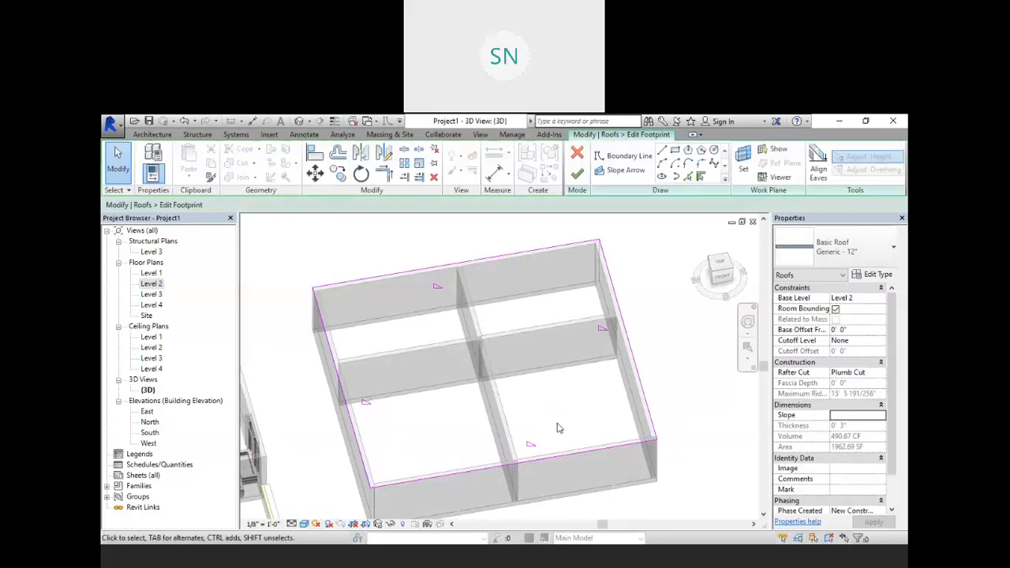
pyautogui.click(627, 341)
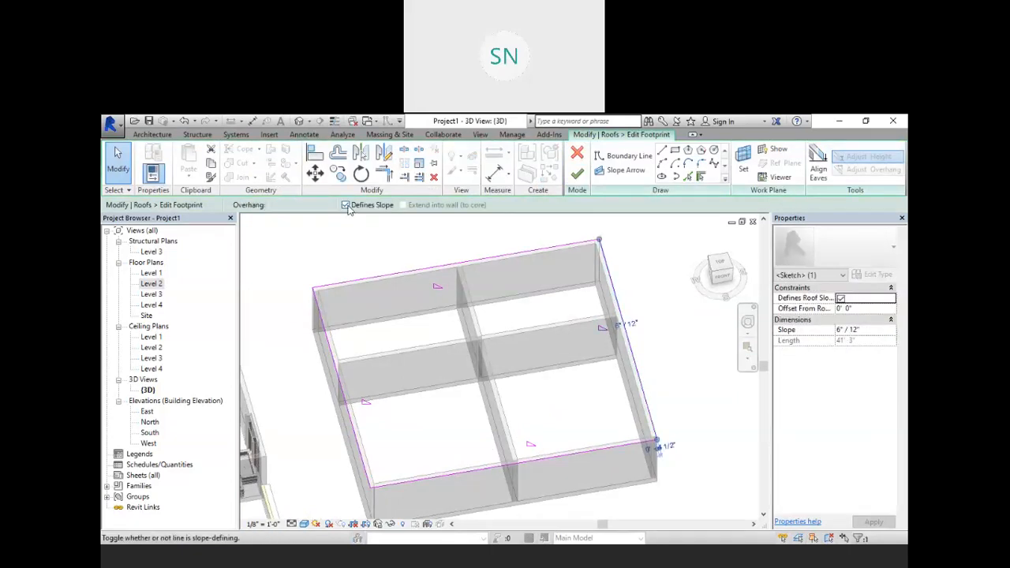
pyautogui.click(659, 332)
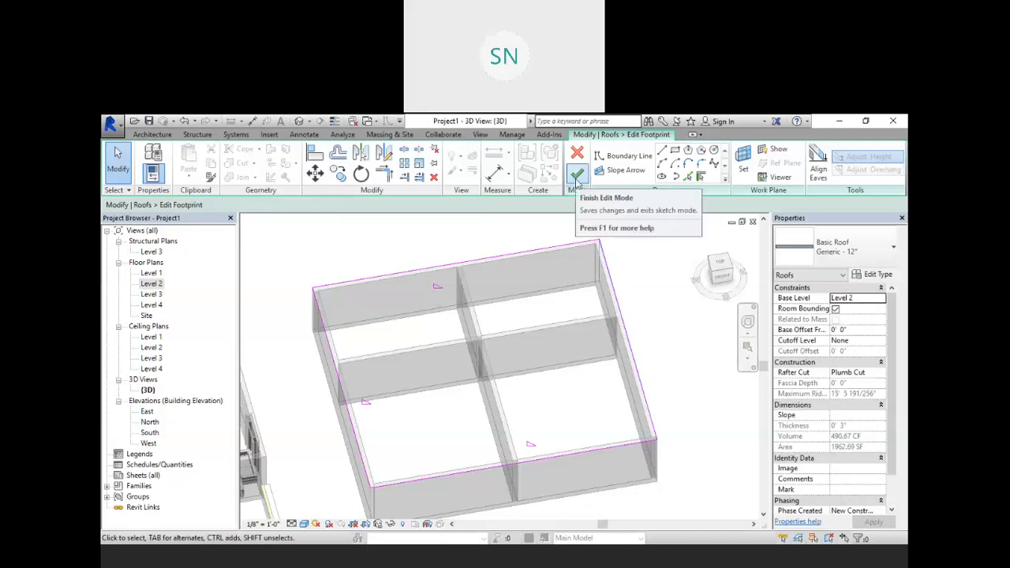
pyautogui.click(577, 173)
# View the roof's open gable end and set the 3D view's visual style to Realistic
pyautogui.keyDown('shift'); pyautogui.moveTo(657, 377); pyautogui.dragTo(317, 401, button='middle'); pyautogui.keyUp('shift')
pyautogui.click(577, 278)
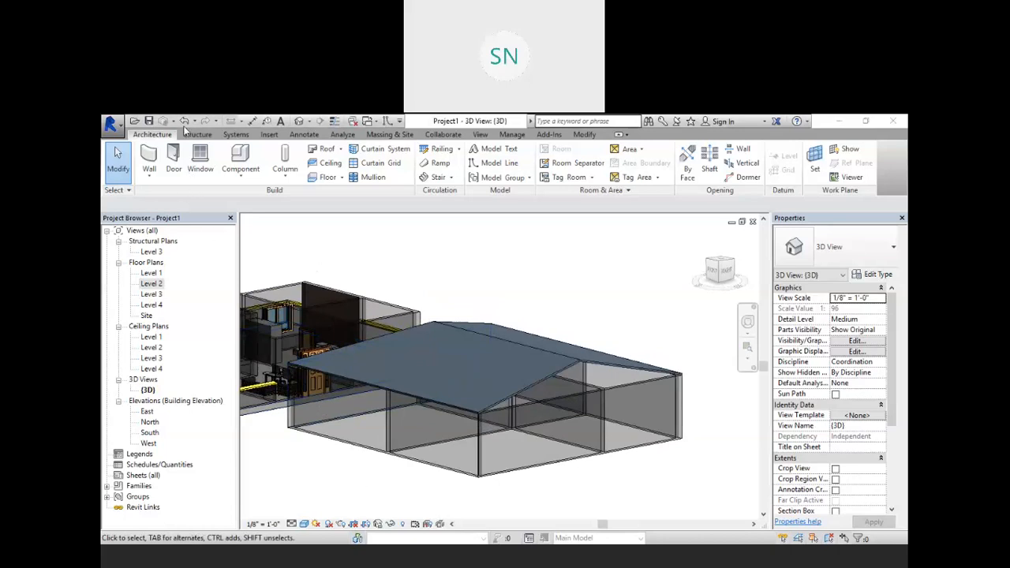
pyautogui.click(305, 525)
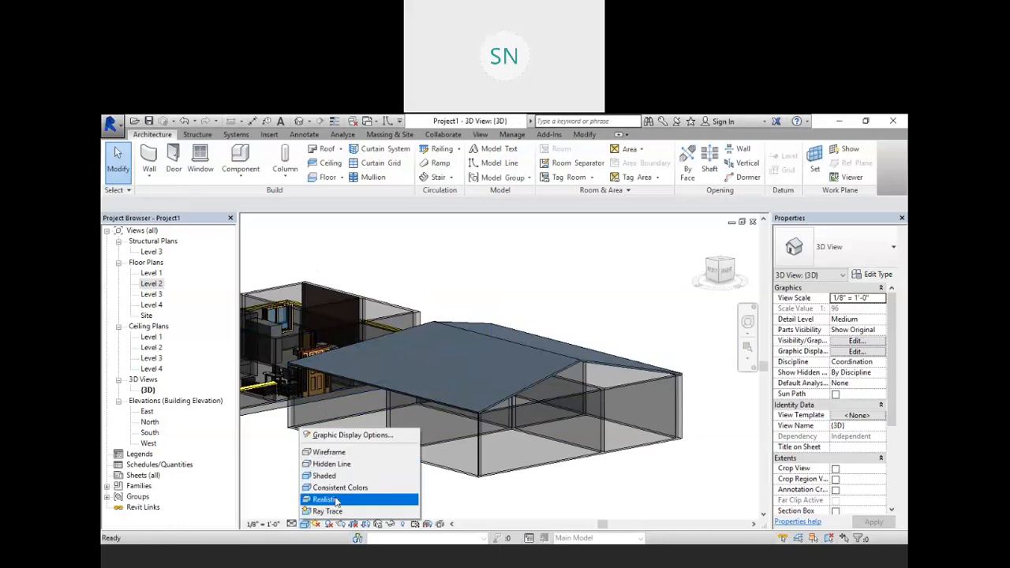
pyautogui.click(335, 501)
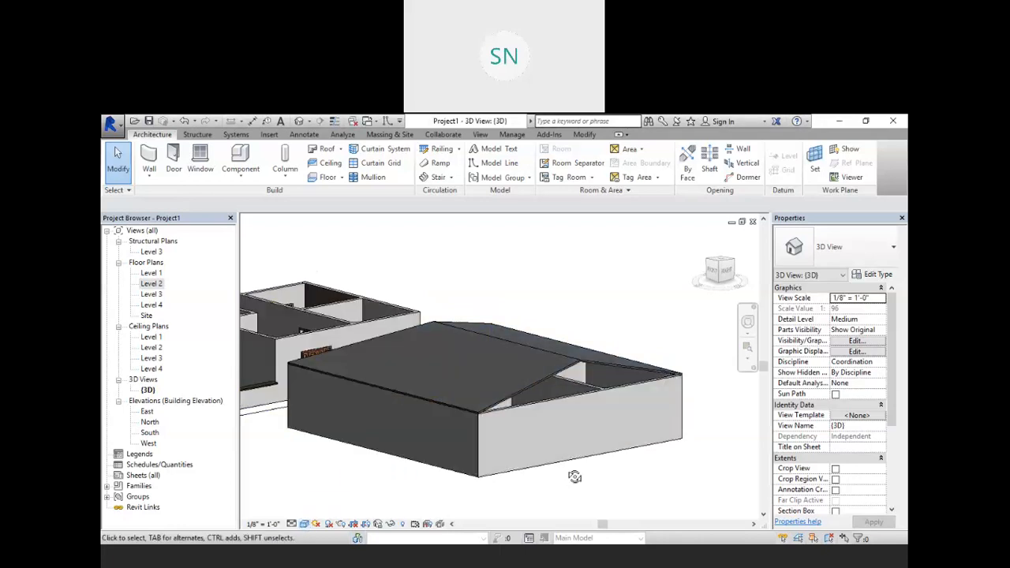
# On Level 1, place three Bifold-4 Panel 48" x 84" doors: two in the new building's south wall and one between its eastern rooms
pyautogui.moveTo(575, 477)
pyautogui.keyDown('shift'); pyautogui.mouseDown(button='middle')
pyautogui.moveTo(581, 487)
pyautogui.moveTo(563, 487)
pyautogui.moveTo(573, 496)
pyautogui.moveTo(575, 467)
pyautogui.moveTo(600, 479)
pyautogui.moveTo(588, 456)
pyautogui.moveTo(622, 446)
pyautogui.moveTo(474, 471)
pyautogui.moveTo(560, 469)
pyautogui.moveTo(514, 463)
pyautogui.moveTo(534, 453)
pyautogui.moveTo(543, 460)
pyautogui.moveTo(532, 484)
pyautogui.moveTo(544, 490)
pyautogui.mouseUp(button='middle'); pyautogui.keyUp('shift')
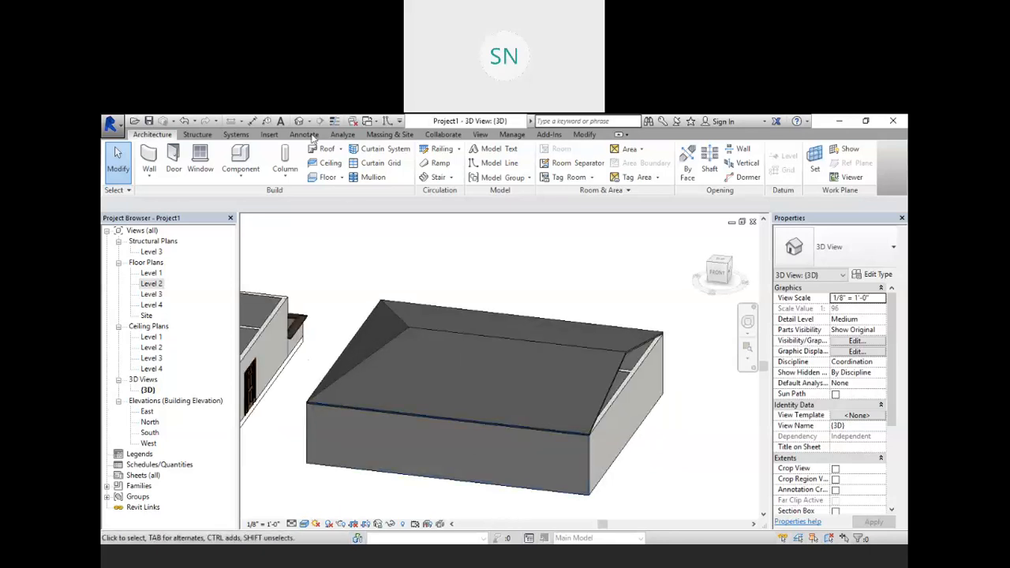
pyautogui.doubleClick(154, 274)
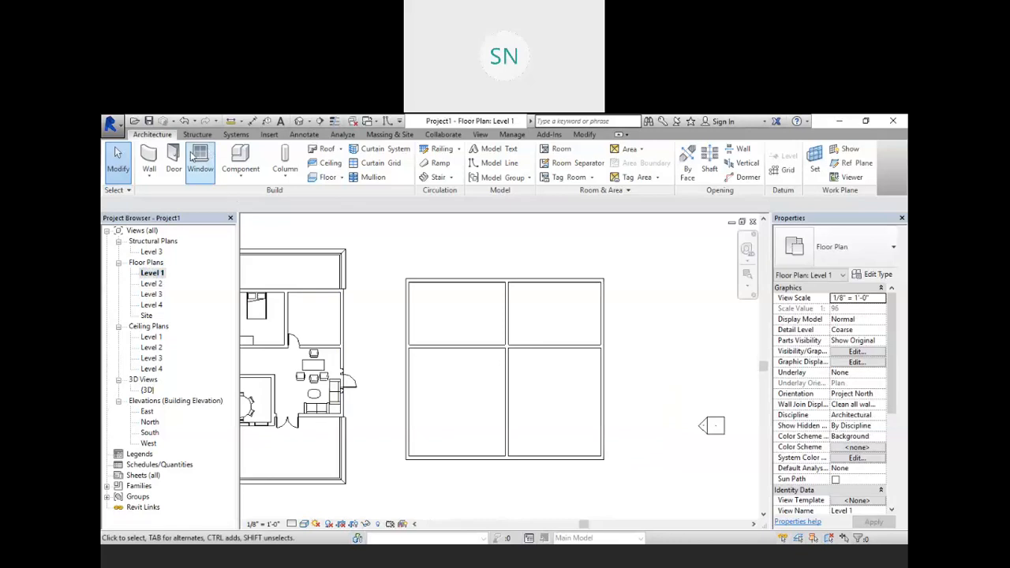
pyautogui.click(173, 162)
pyautogui.click(474, 460)
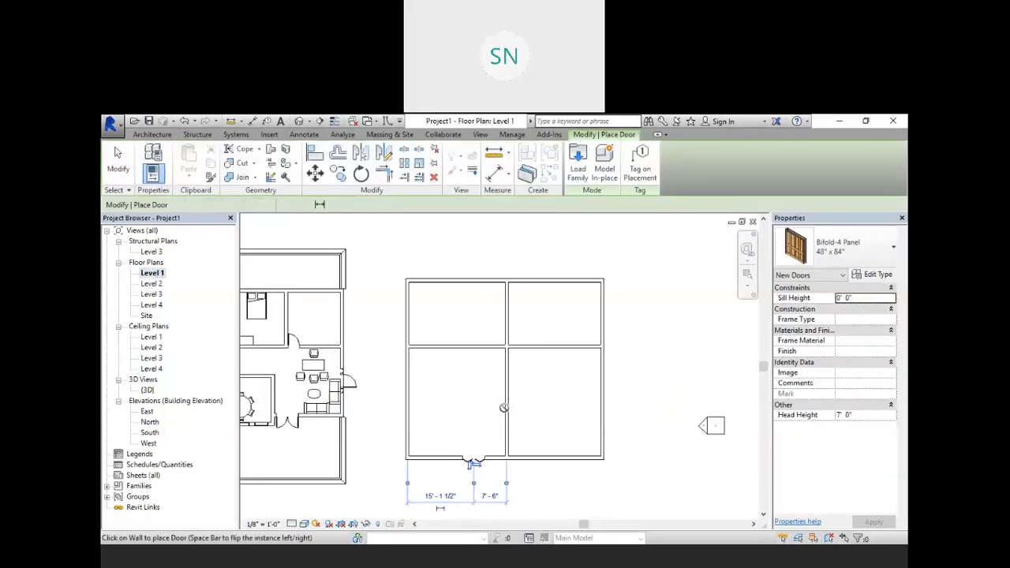
pyautogui.click(558, 460)
pyautogui.rightClick(272, 230)
pyautogui.click(294, 241)
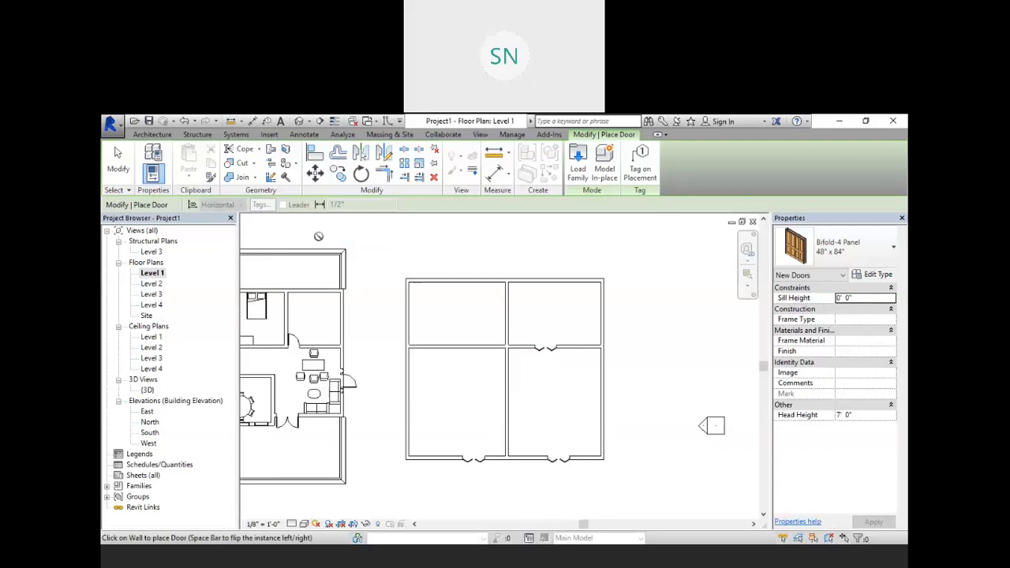
pyautogui.rightClick(322, 235)
pyautogui.click(350, 246)
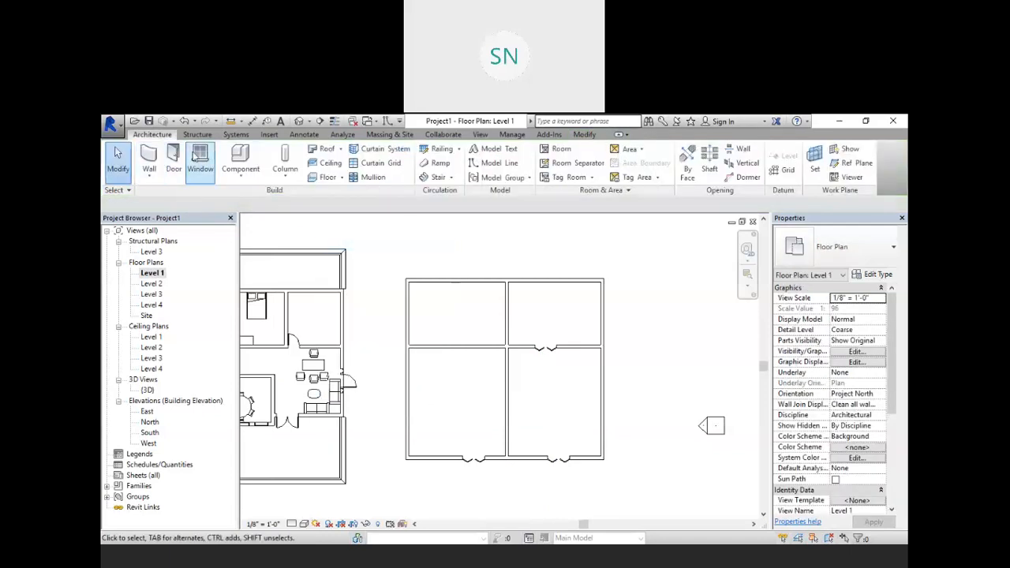
# Place four 48" x 48" Casement Dbl with Trim windows: in the west, east and north exterior walls and the western rooms' dividing partition
pyautogui.click(200, 162)
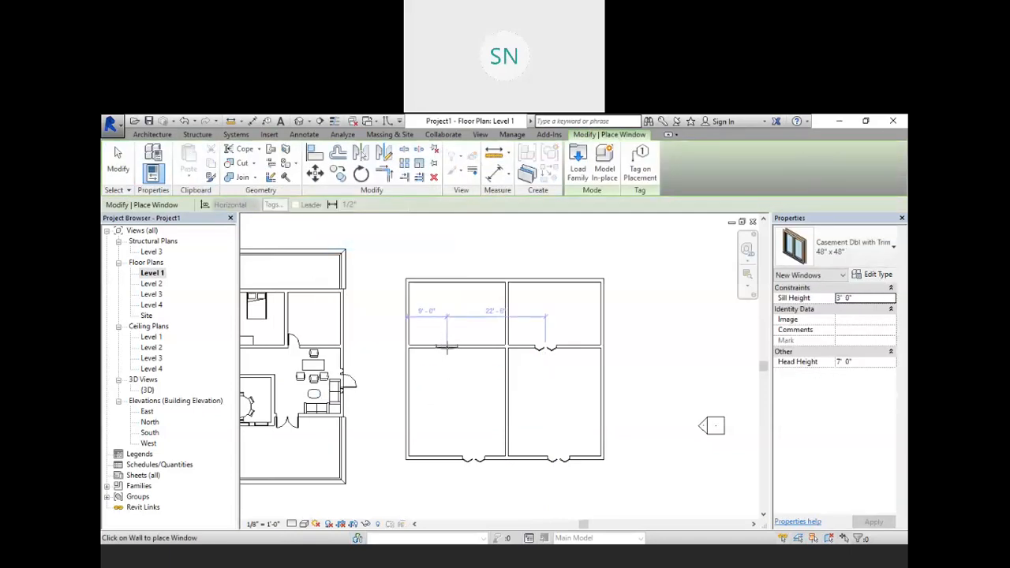
pyautogui.click(447, 345)
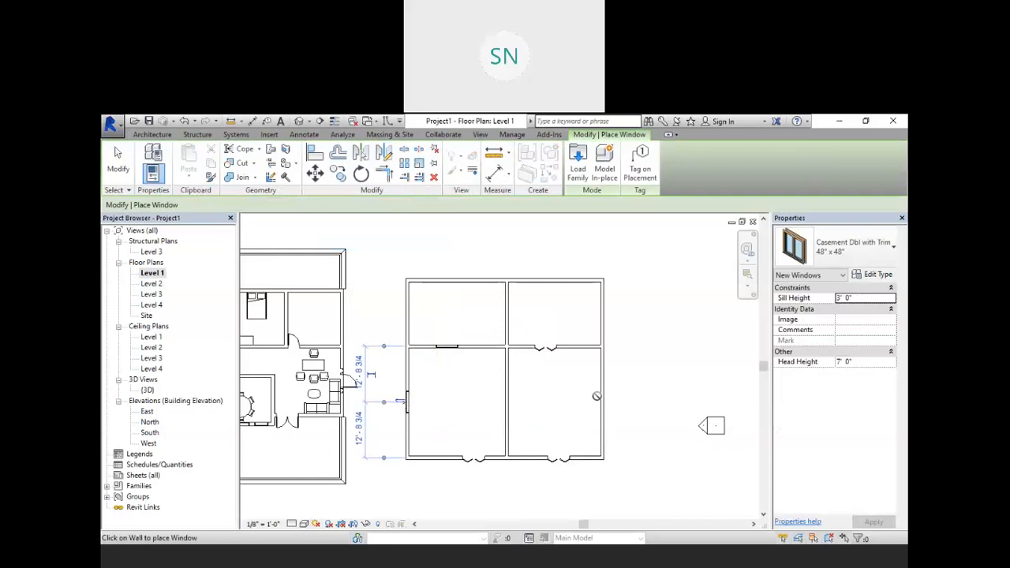
pyautogui.click(604, 388)
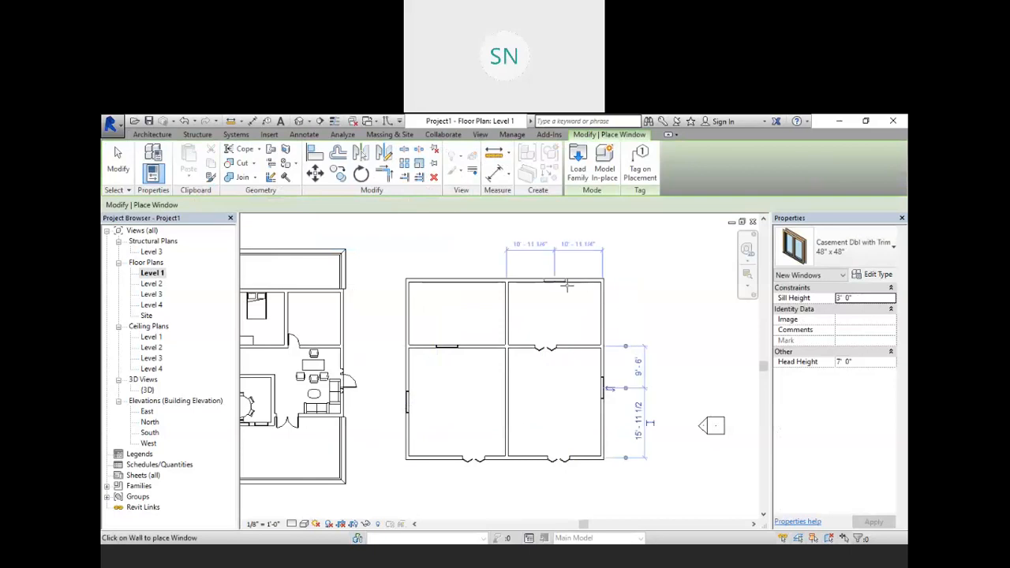
pyautogui.rightClick(409, 232)
pyautogui.rightClick(430, 240)
pyautogui.click(457, 251)
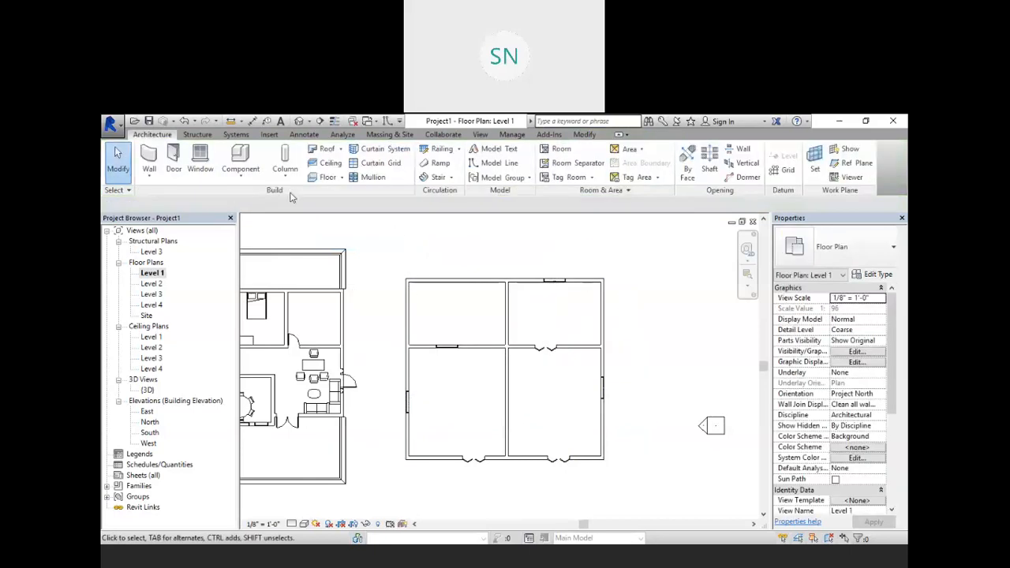
# In the front 3D view, select everything below the new building's roof and filter out doors and windows so only walls remain selected
pyautogui.click(300, 121)
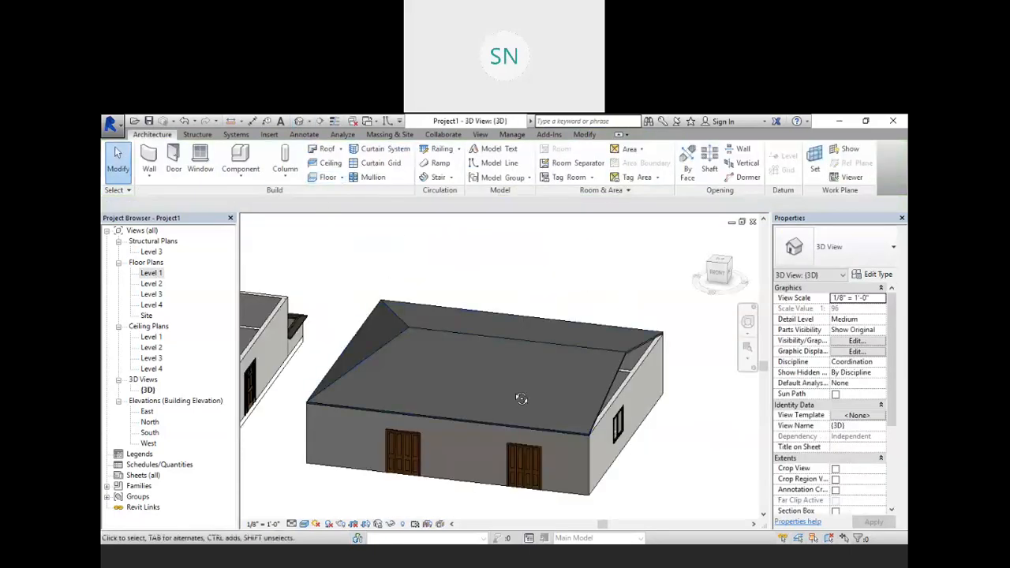
pyautogui.keyDown('shift'); pyautogui.moveTo(518, 399); pyautogui.dragTo(521, 379, button='middle'); pyautogui.keyUp('shift')
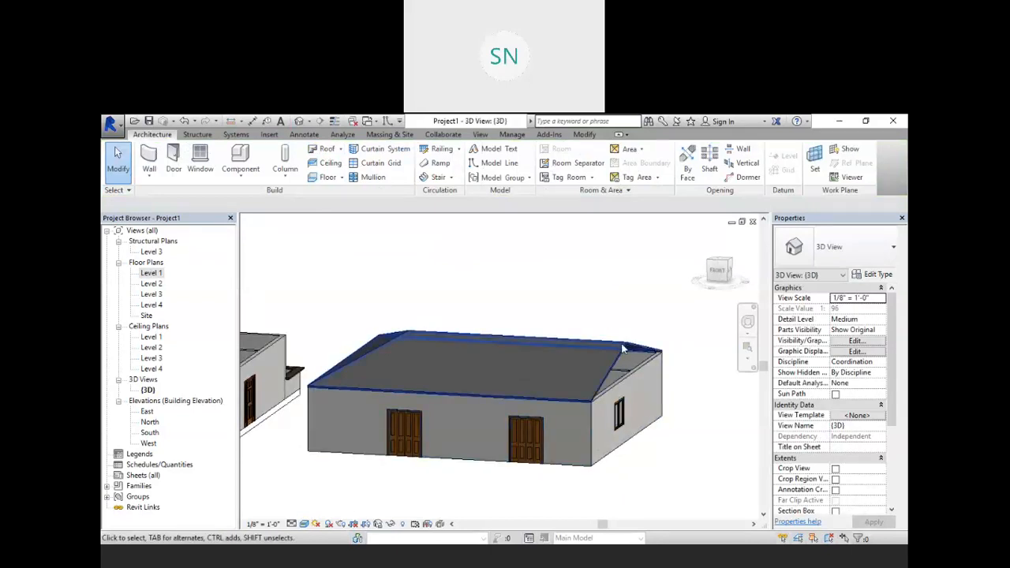
pyautogui.click(719, 272)
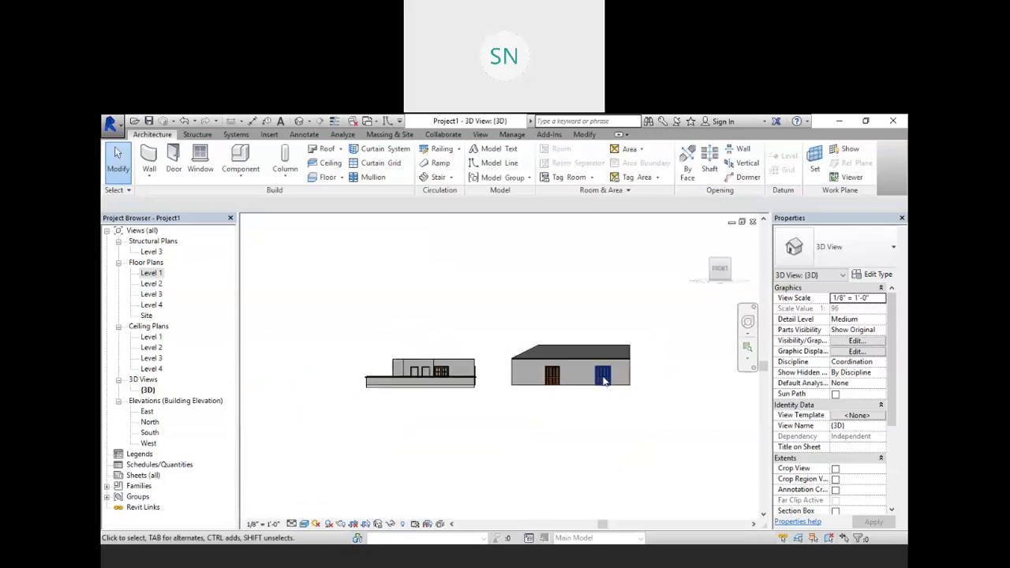
pyautogui.scroll(5, 597, 377)
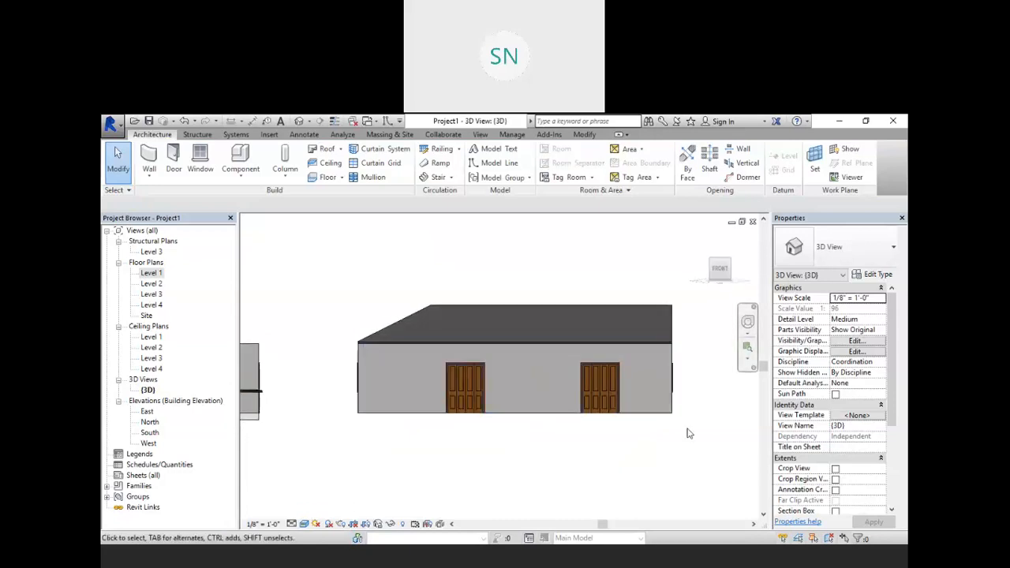
pyautogui.moveTo(703, 444); pyautogui.dragTo(347, 353)
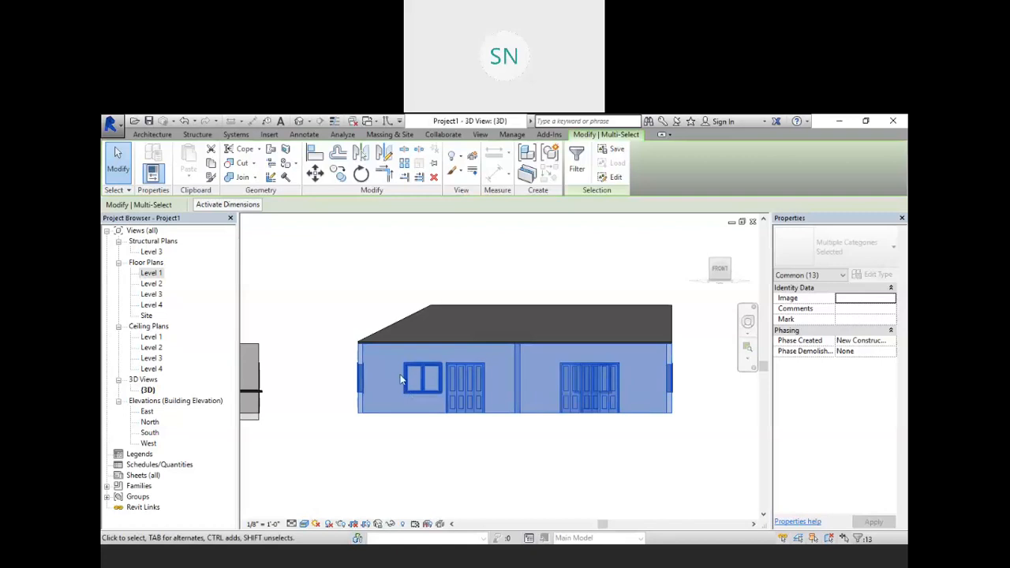
pyautogui.moveTo(700, 431); pyautogui.dragTo(332, 353)
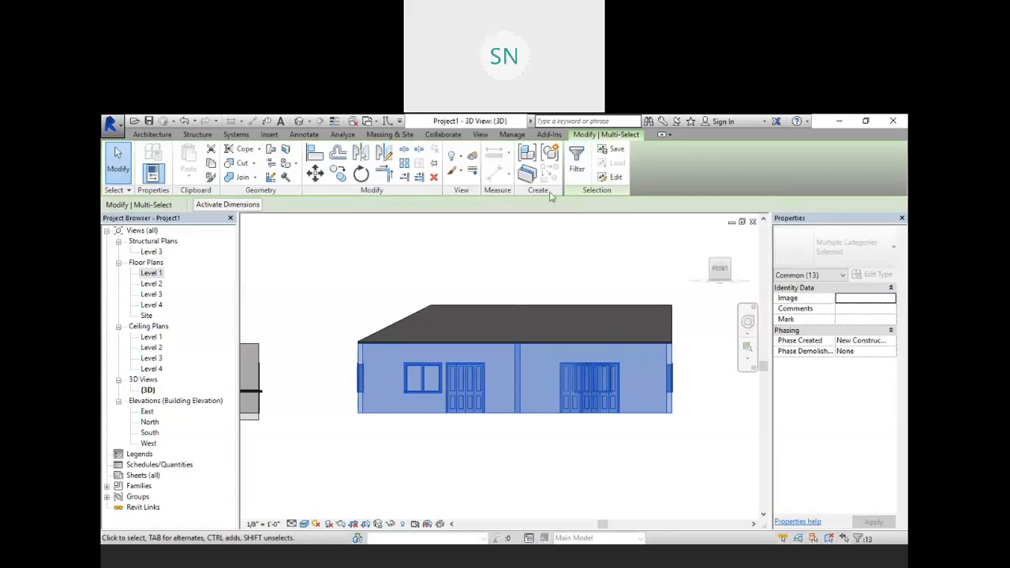
pyautogui.click(578, 161)
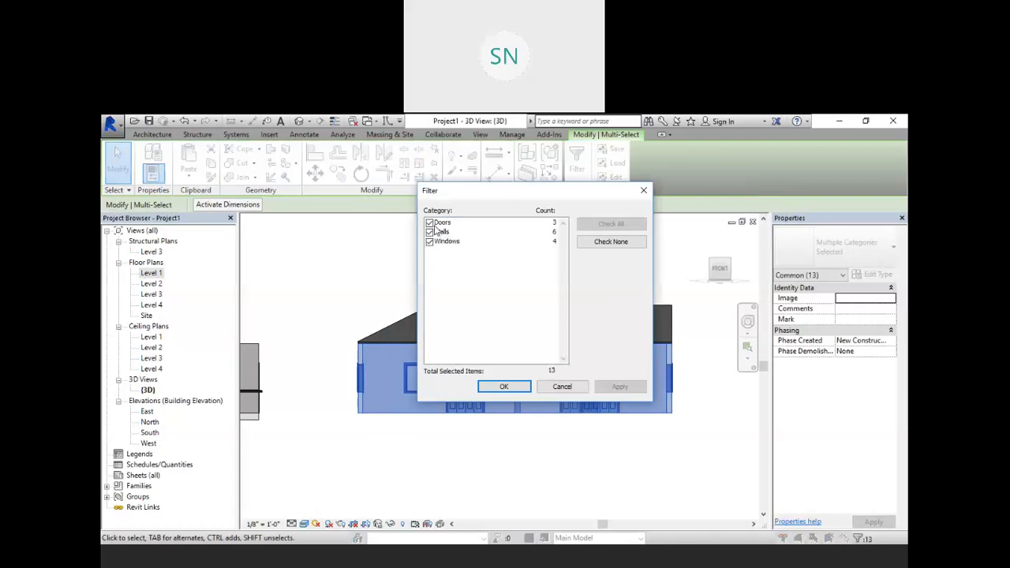
pyautogui.click(429, 223)
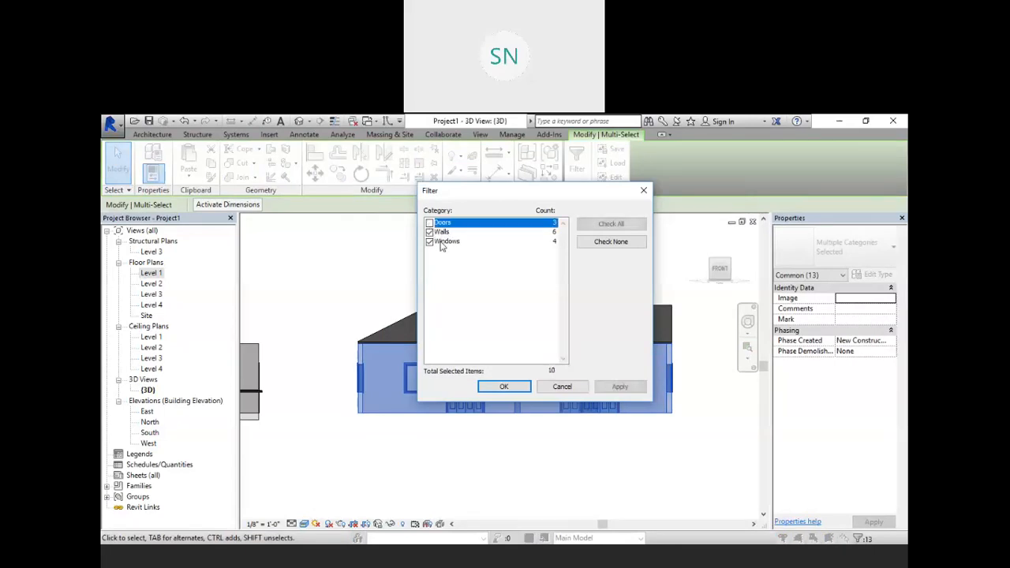
pyautogui.click(429, 241)
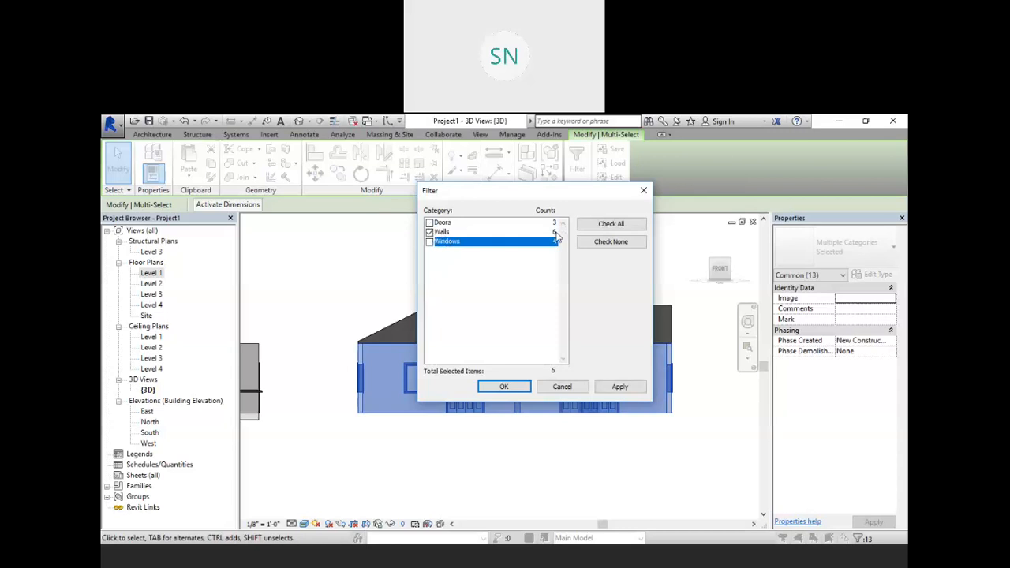
pyautogui.click(620, 386)
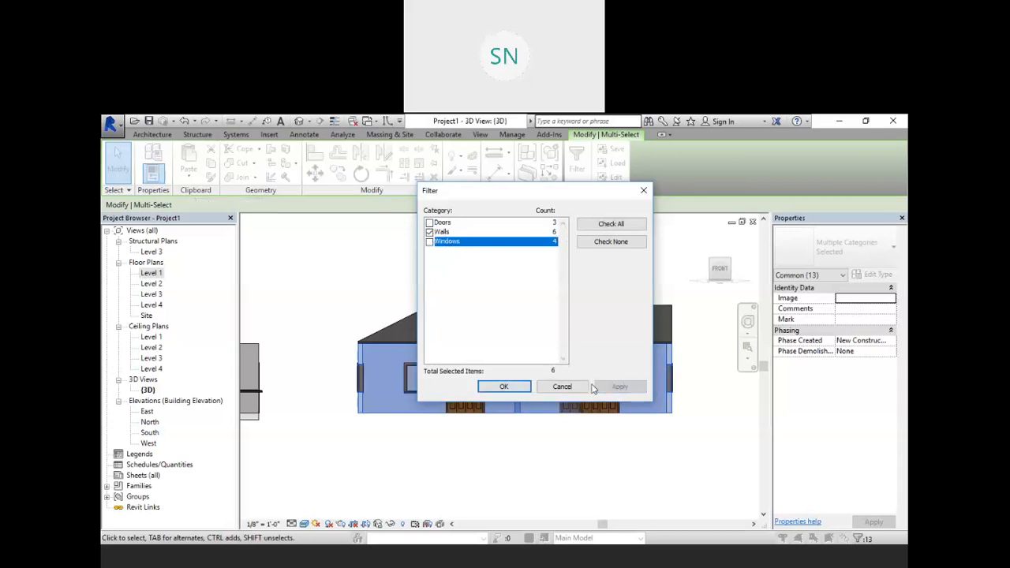
pyautogui.click(504, 387)
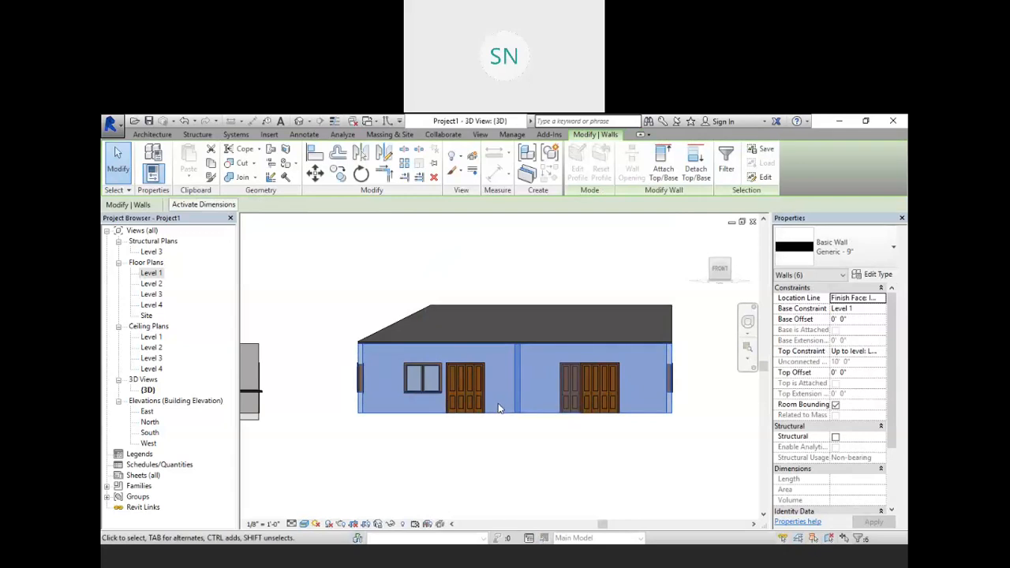
# Attach the tops of the selected walls to the roof and inspect the closed gable end
pyautogui.click(672, 169)
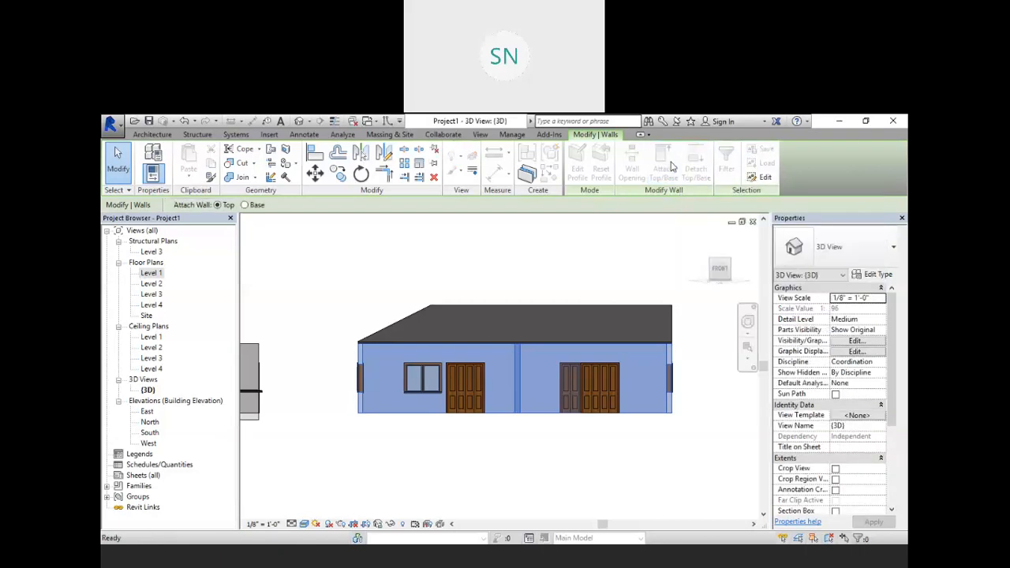
pyautogui.click(622, 315)
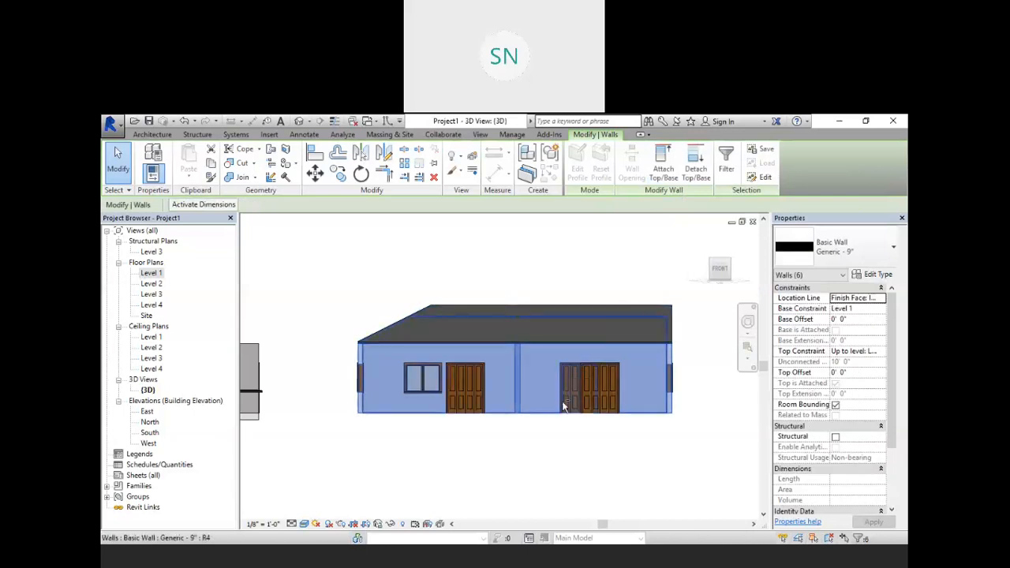
pyautogui.keyDown('shift'); pyautogui.moveTo(573, 388); pyautogui.dragTo(607, 341, button='middle'); pyautogui.keyUp('shift')
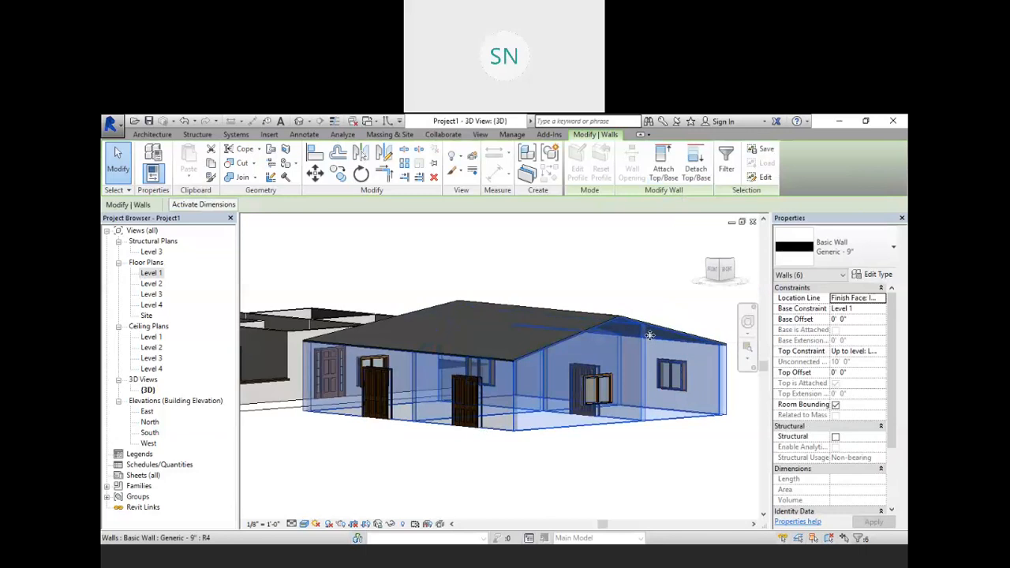
pyautogui.click(585, 259)
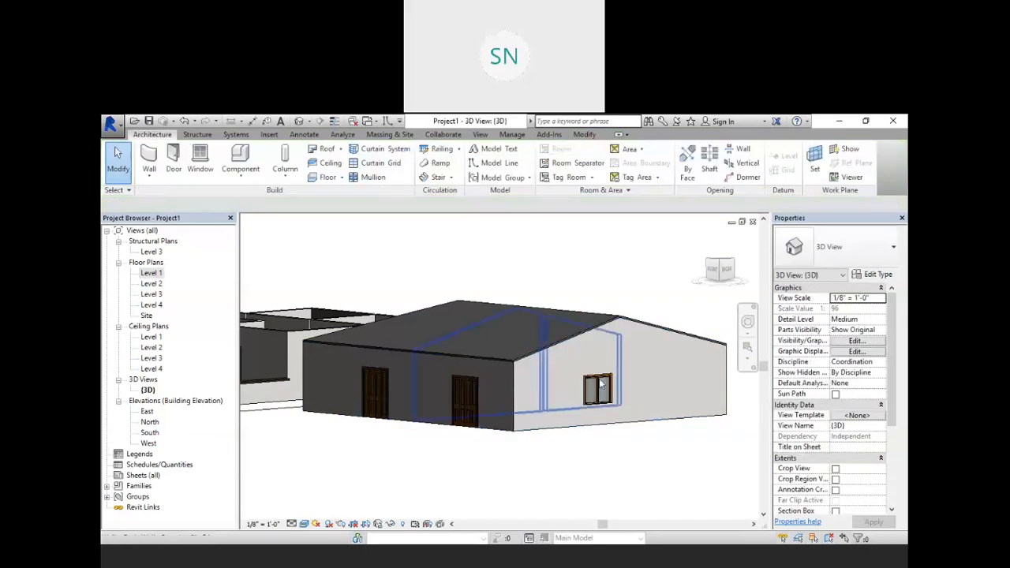
pyautogui.moveTo(478, 452)
pyautogui.keyDown('shift'); pyautogui.mouseDown(button='middle')
pyautogui.moveTo(525, 459)
pyautogui.moveTo(494, 462)
pyautogui.mouseUp(button='middle'); pyautogui.keyUp('shift')
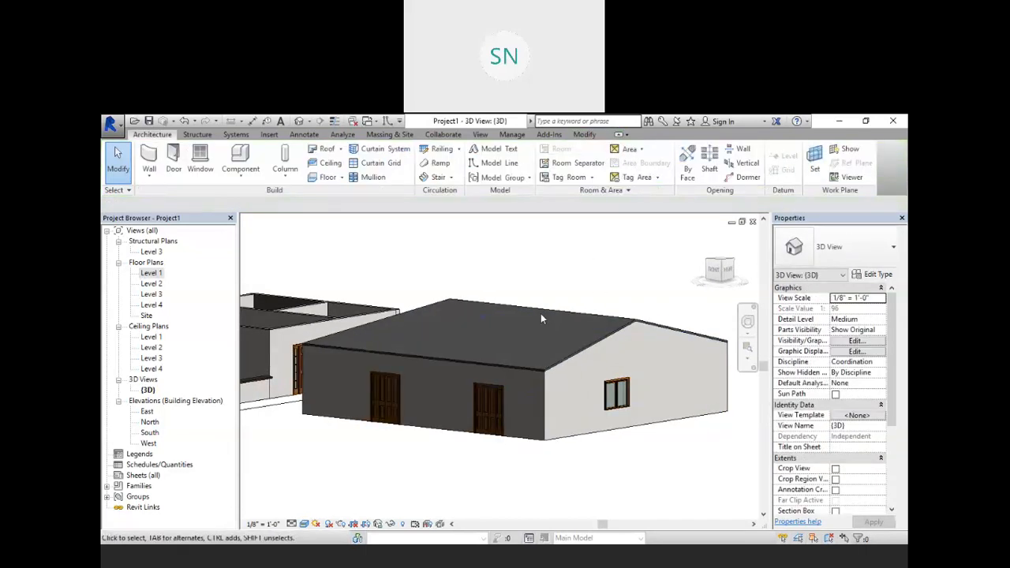
# Raise the roof's ridge in the 3D view to a maximum ridge height of about 20' 3" and deselect the roof
pyautogui.click(540, 310)
pyautogui.moveTo(543, 316); pyautogui.dragTo(549, 276)
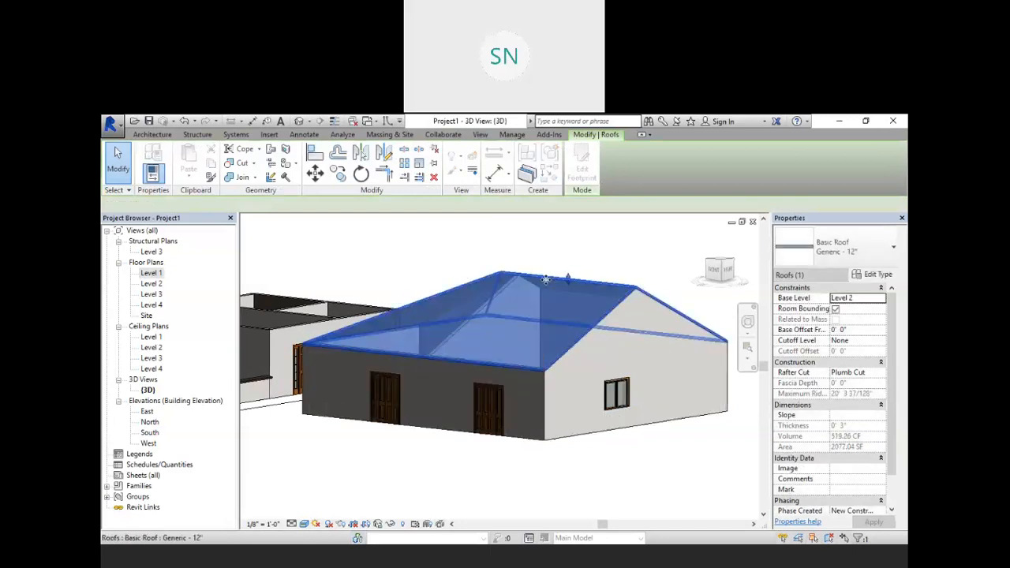
pyautogui.click(652, 467)
pyautogui.keyDown('shift'); pyautogui.moveTo(614, 480); pyautogui.dragTo(652, 475, button='middle'); pyautogui.keyUp('shift')
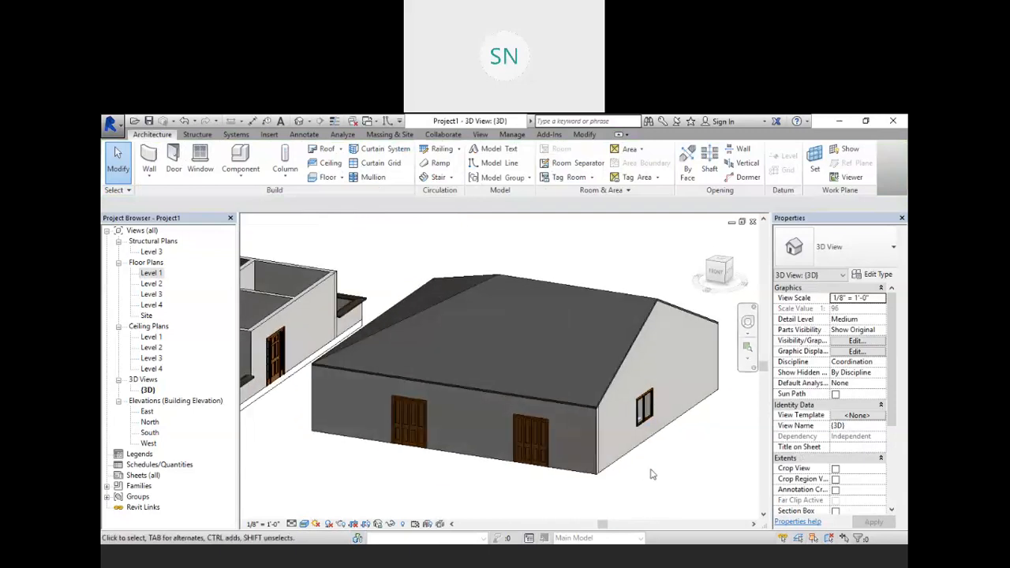
# Examine the unroofed house beside the roofed building in the 3D view
pyautogui.moveTo(518, 489); pyautogui.dragTo(490, 491, button='middle')
pyautogui.scroll(-1, 398, 439)
pyautogui.moveTo(347, 464); pyautogui.dragTo(534, 508, button='middle')
pyautogui.scroll(3, 480, 381)
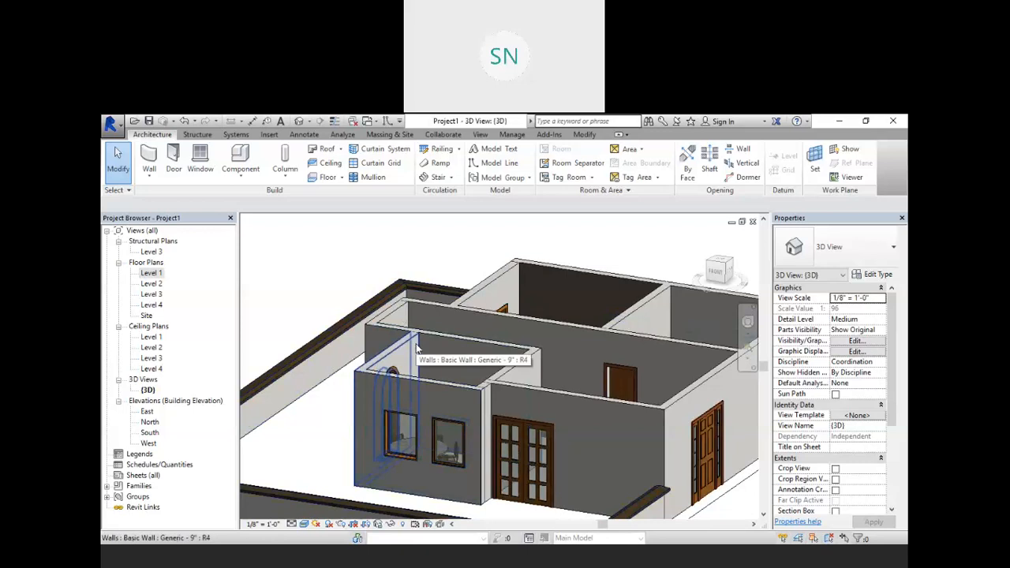
pyautogui.scroll(-2, 407, 344)
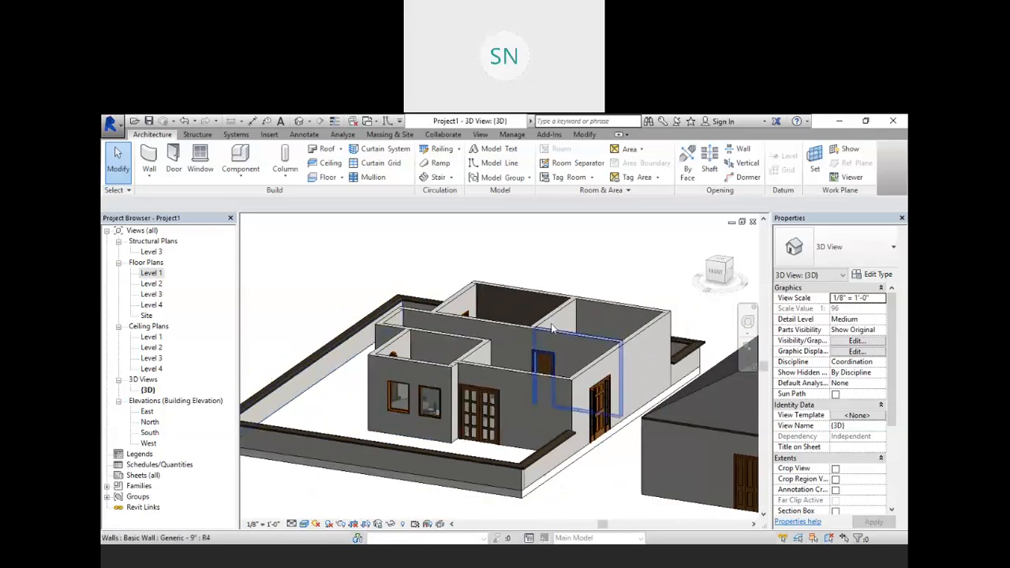
pyautogui.scroll(-1, 636, 371)
pyautogui.moveTo(640, 381); pyautogui.dragTo(512, 379, button='middle')
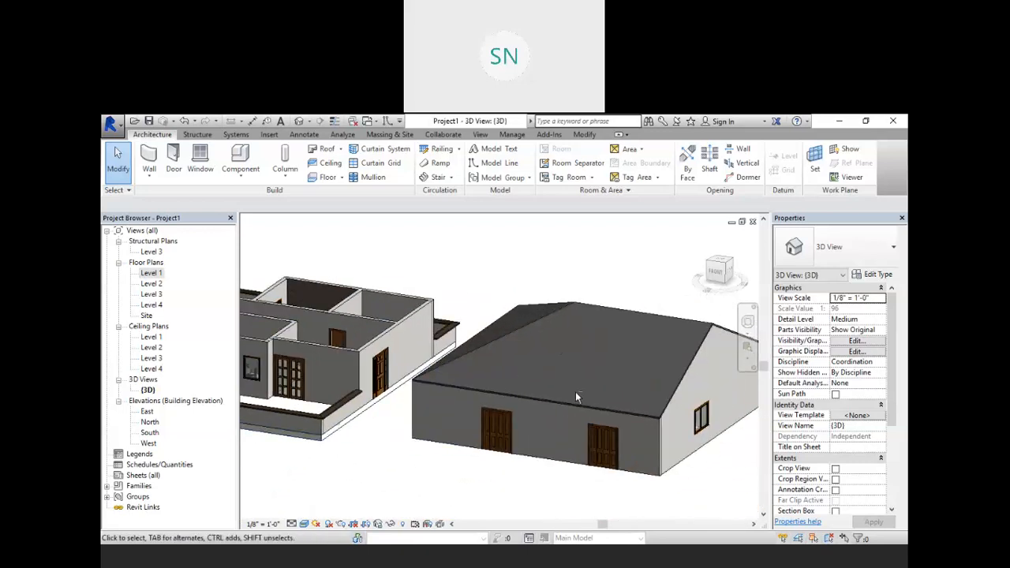
pyautogui.moveTo(576, 392)
pyautogui.keyDown('shift'); pyautogui.mouseDown(button='middle')
pyautogui.moveTo(531, 408)
pyautogui.moveTo(562, 424)
pyautogui.moveTo(580, 398)
pyautogui.mouseUp(button='middle'); pyautogui.keyUp('shift')
# Edit the roof footprint so the 41' 3" boundary line nearest the house no longer defines slope, finish the sketch and deselect the roof
pyautogui.click(607, 333)
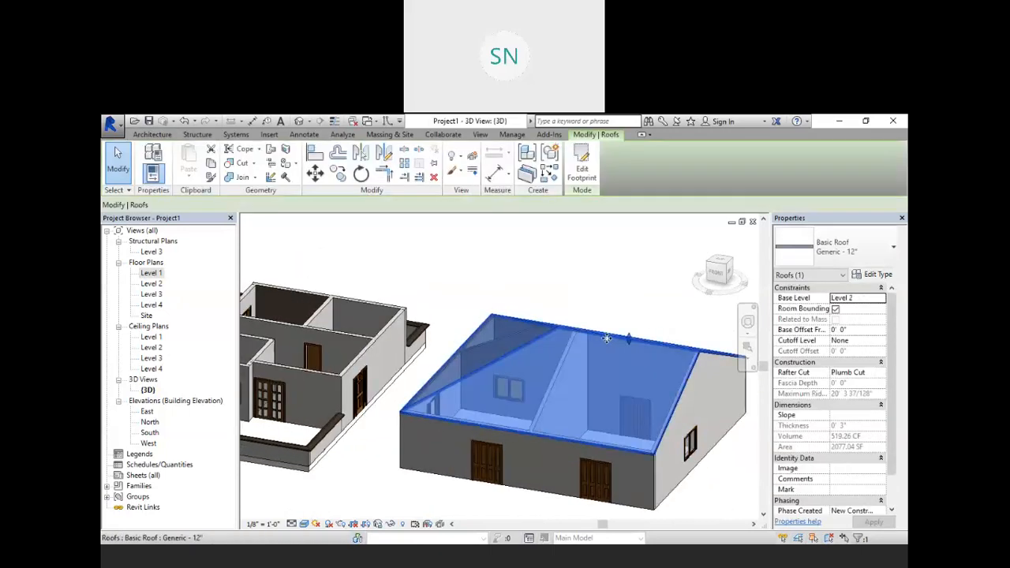
pyautogui.click(585, 169)
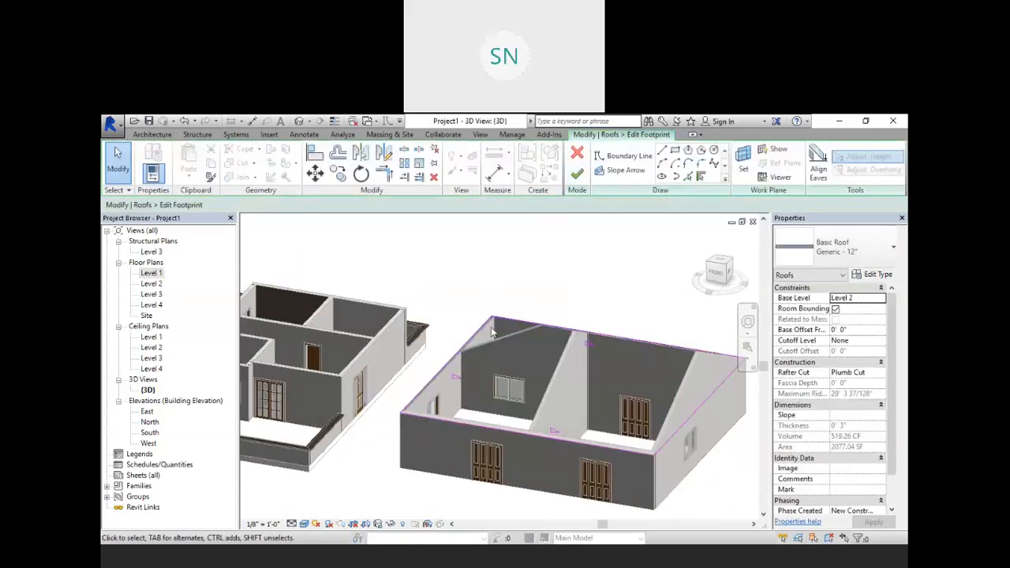
pyautogui.click(487, 326)
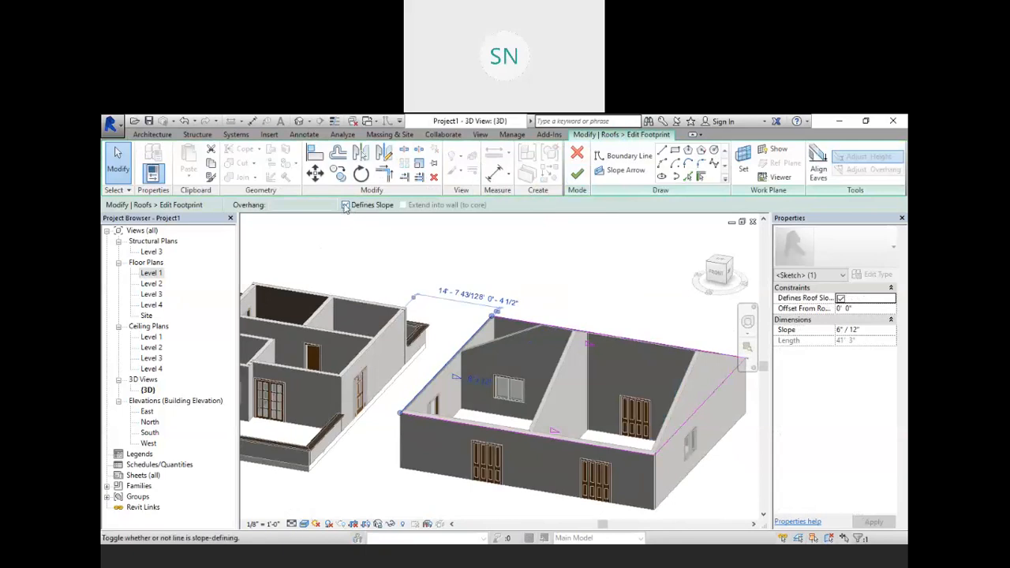
pyautogui.click(577, 174)
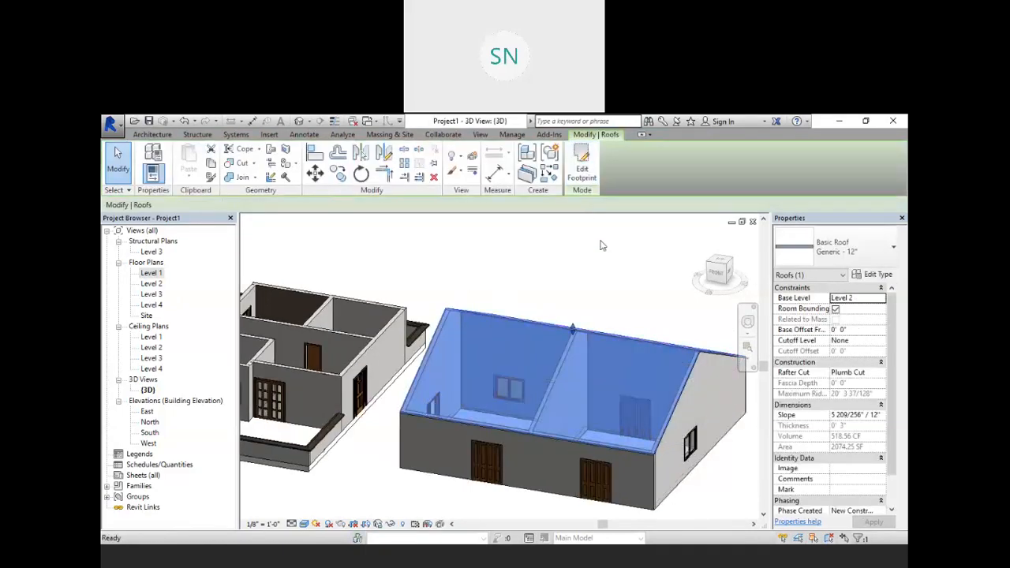
pyautogui.click(605, 247)
# Lower the gable roof's ridge in the 3D view and open the Level 2 floor plan
pyautogui.keyDown('shift'); pyautogui.moveTo(561, 370); pyautogui.dragTo(590, 330, button='middle'); pyautogui.keyUp('shift')
pyautogui.click(580, 327)
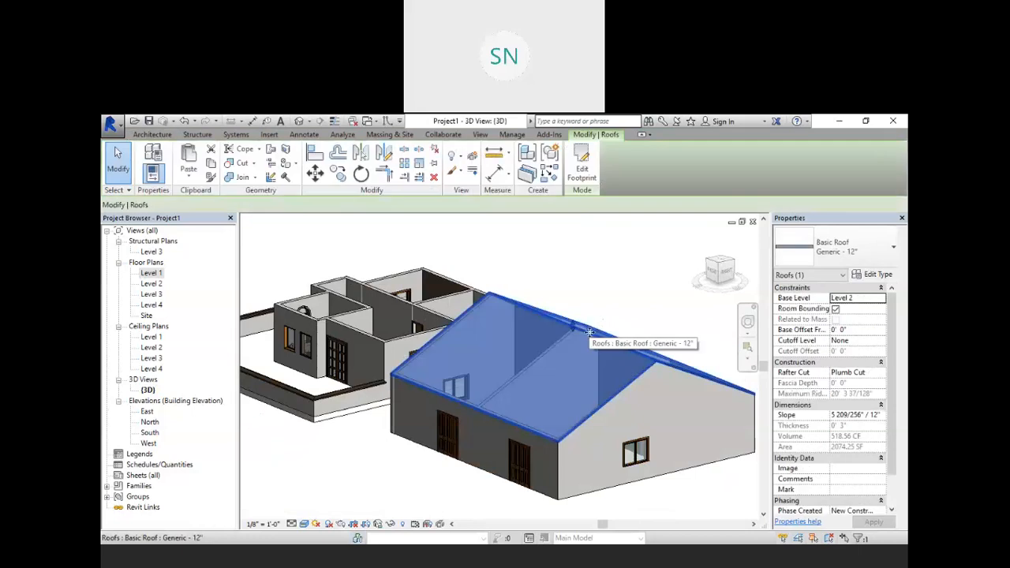
pyautogui.moveTo(577, 334); pyautogui.dragTo(580, 352)
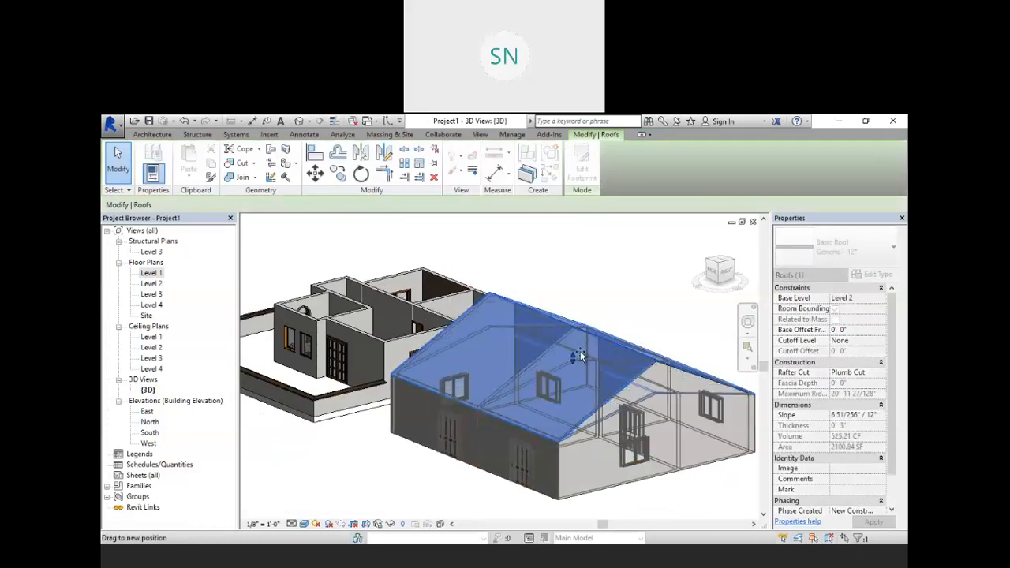
pyautogui.click(589, 294)
pyautogui.keyDown('shift'); pyautogui.moveTo(520, 433); pyautogui.dragTo(646, 411, button='middle'); pyautogui.keyUp('shift')
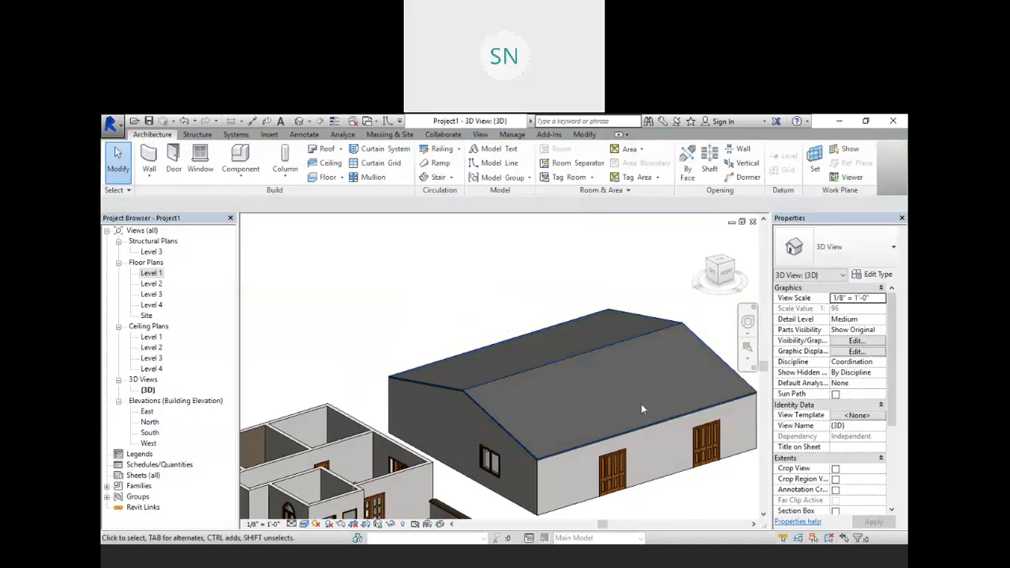
pyautogui.scroll(-3, 591, 342)
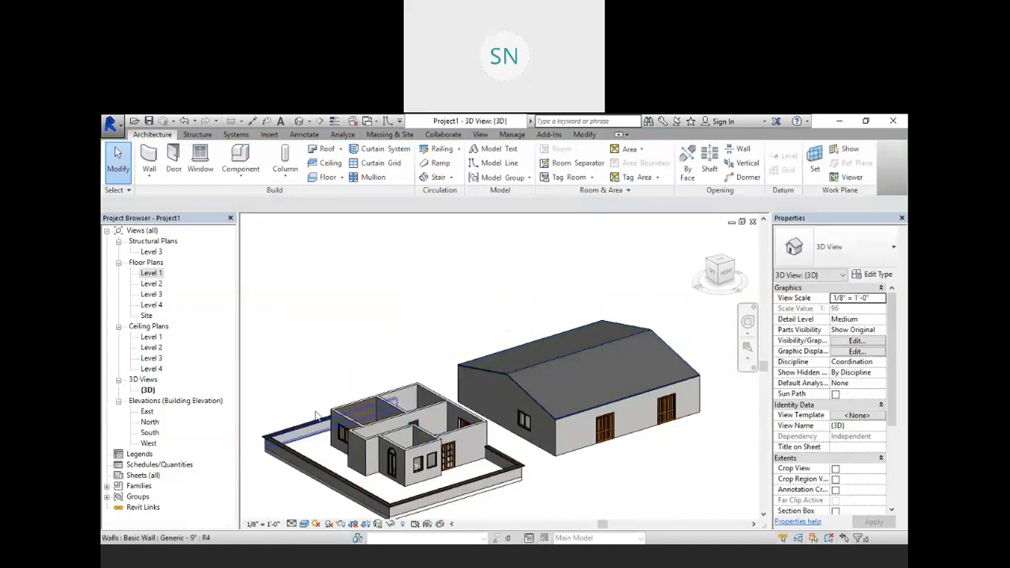
pyautogui.doubleClick(153, 284)
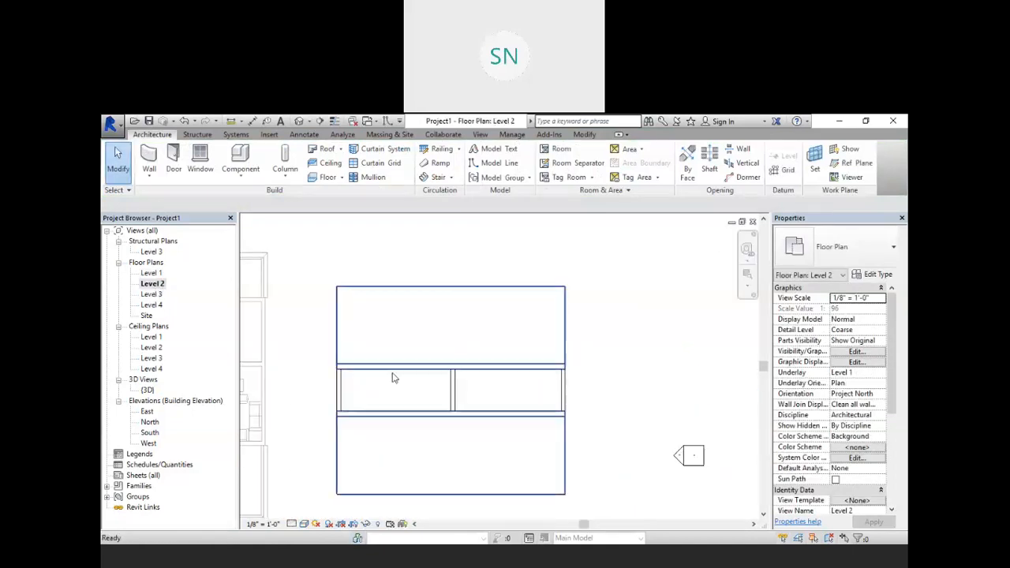
# Start a roof by footprint on Level 2 and trace its boundary along the outer walls of the upper rooms and the projecting hallway
pyautogui.scroll(3, 352, 352)
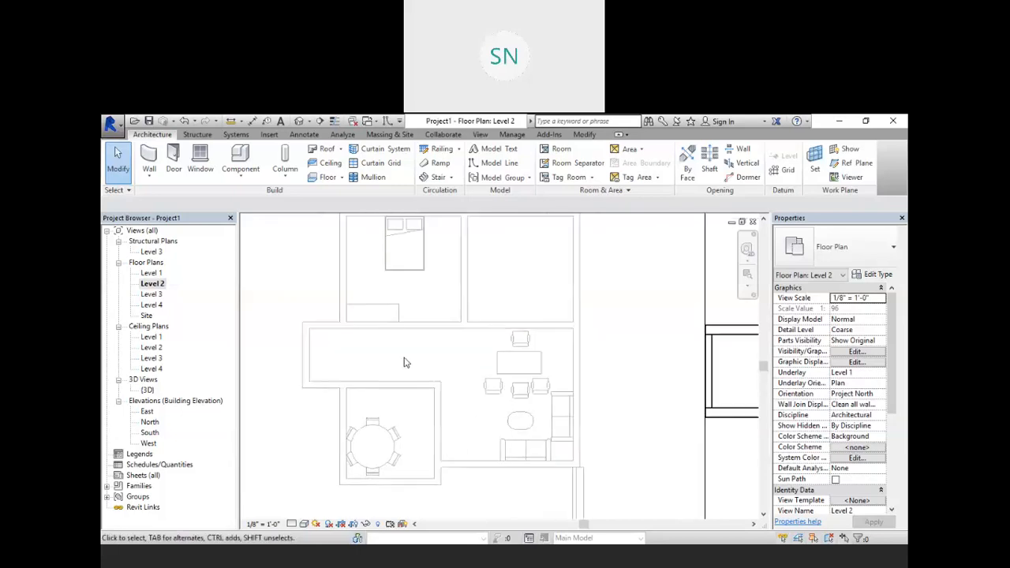
pyautogui.scroll(2, 405, 361)
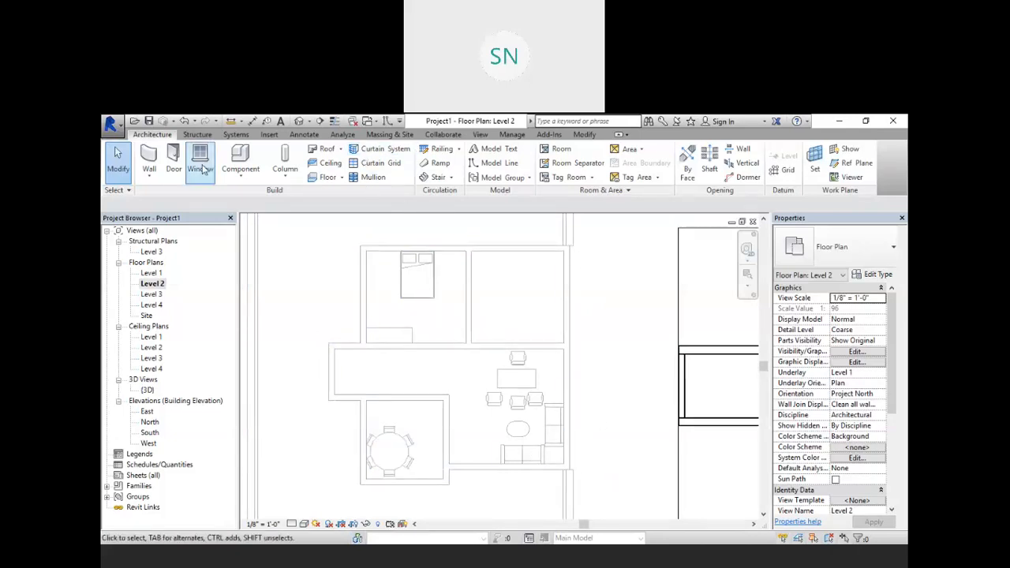
pyautogui.click(324, 149)
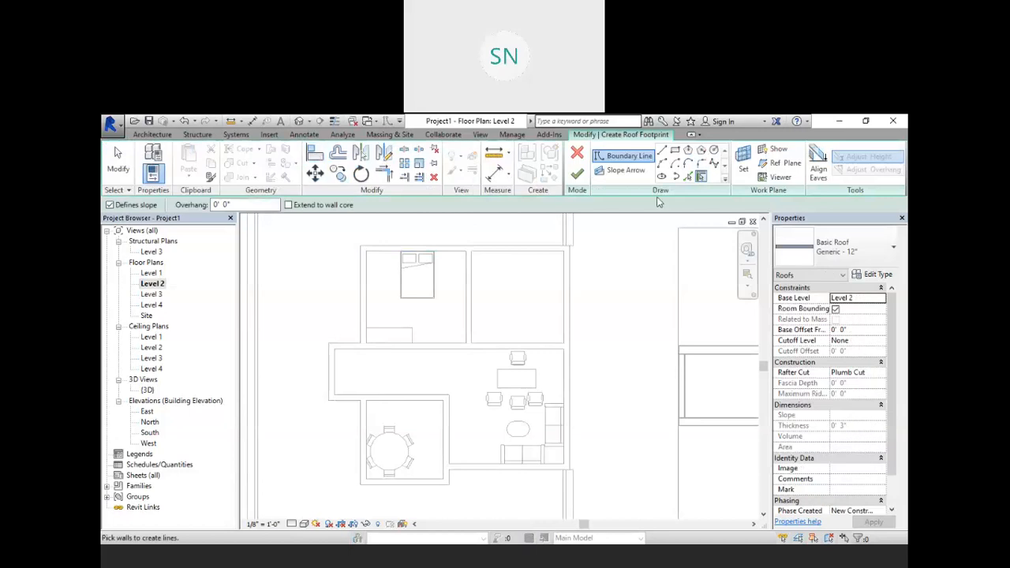
pyautogui.click(663, 151)
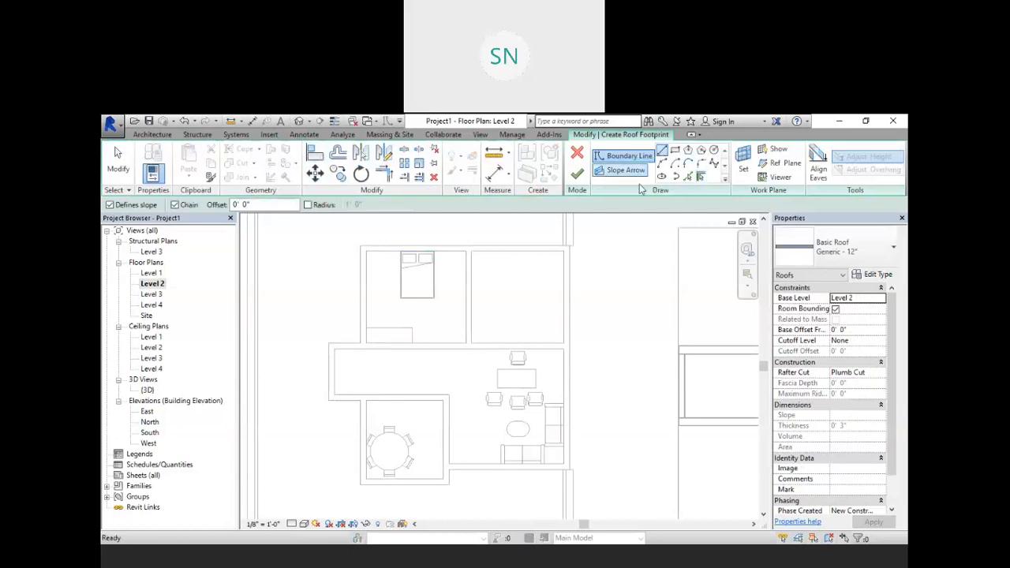
pyautogui.click(572, 246)
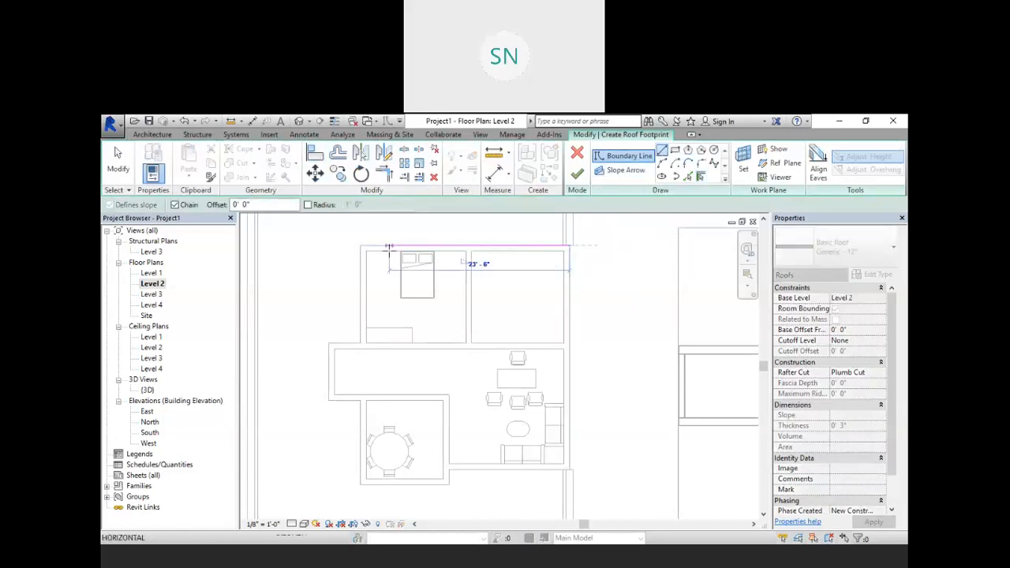
pyautogui.click(362, 247)
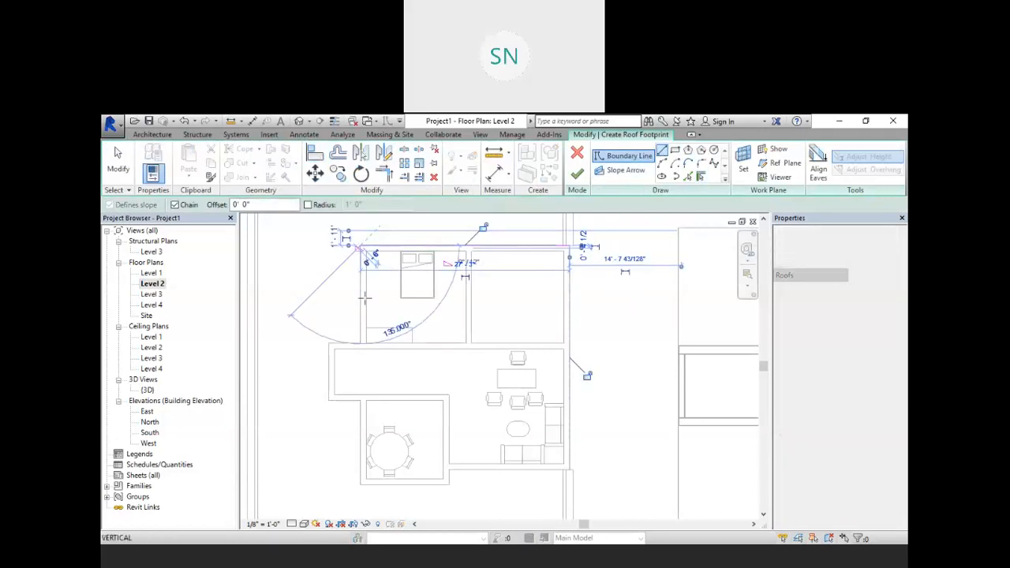
pyautogui.click(361, 343)
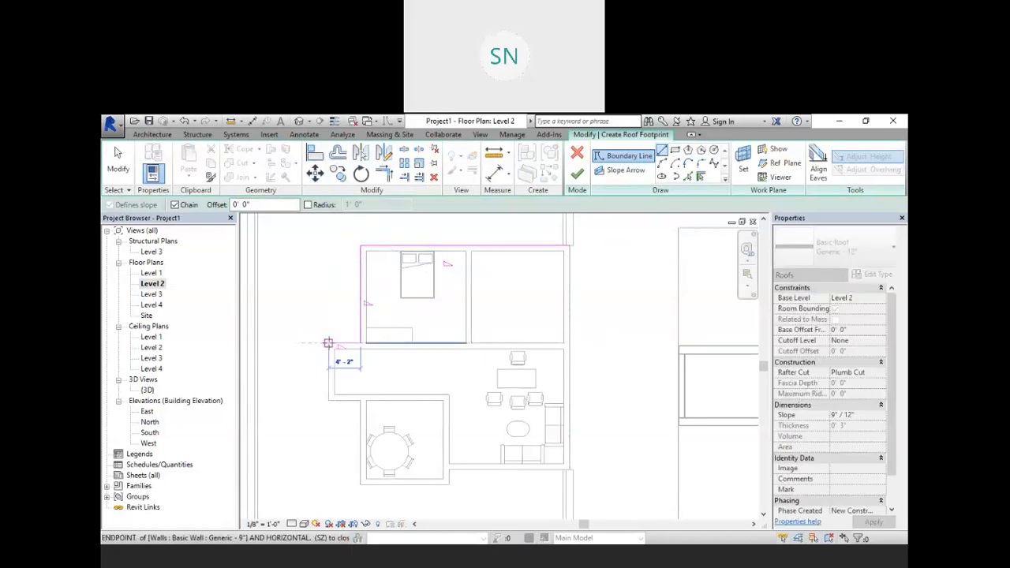
pyautogui.click(329, 345)
pyautogui.click(328, 400)
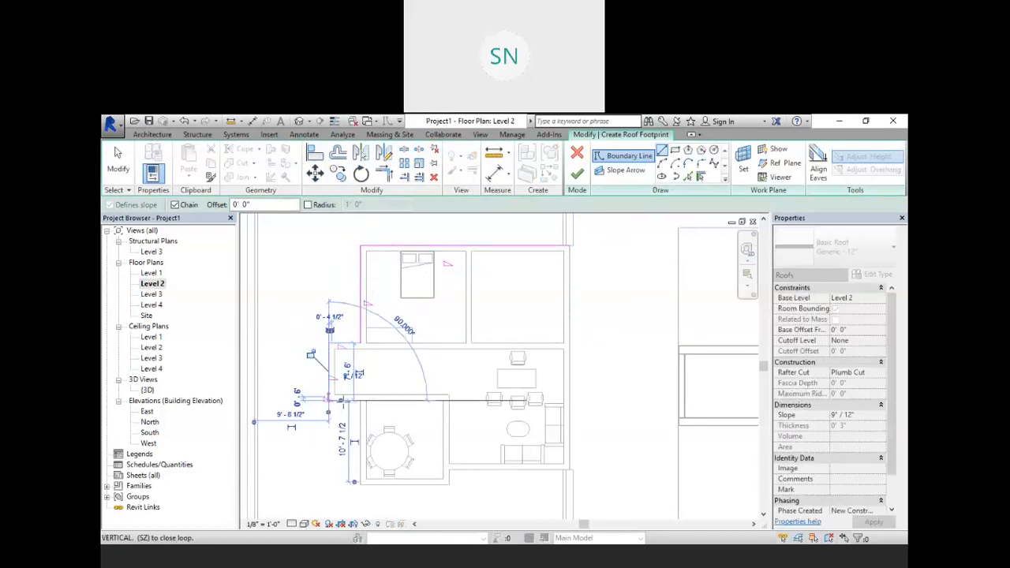
pyautogui.click(361, 401)
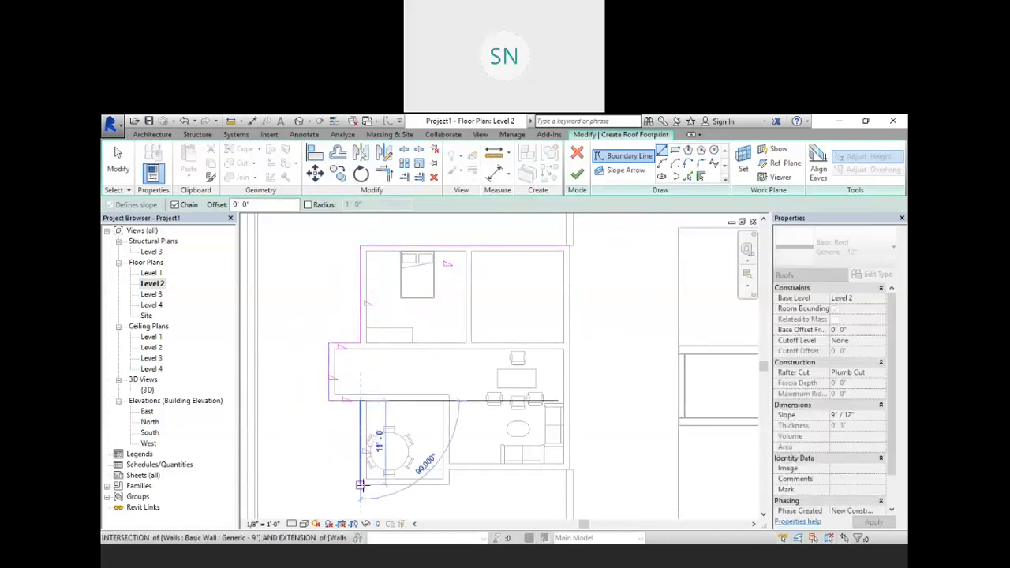
# Continue the roof boundary around the dining and living room walls and close it at the house's upper-right corner
pyautogui.click(361, 484)
pyautogui.click(449, 485)
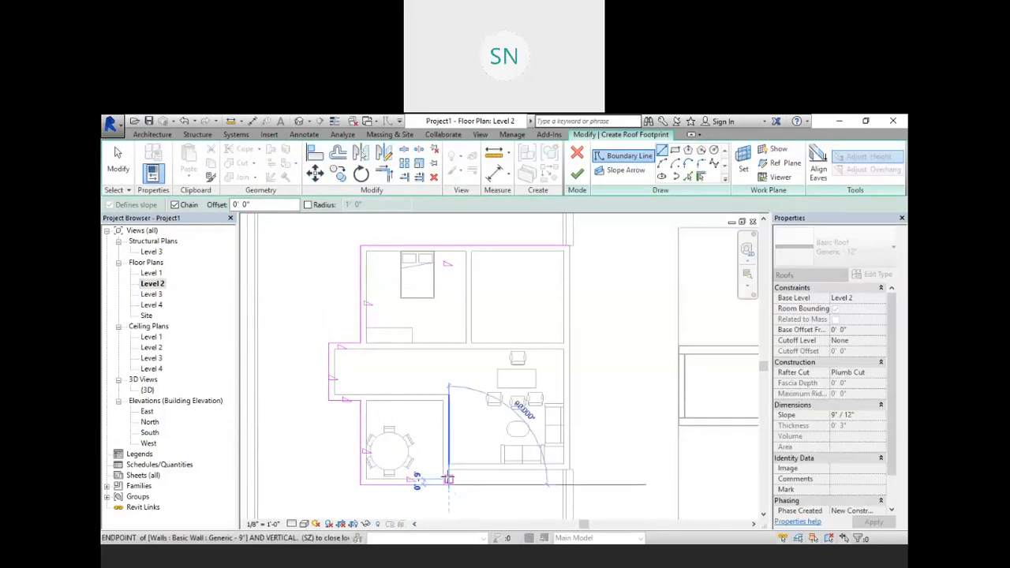
pyautogui.click(449, 471)
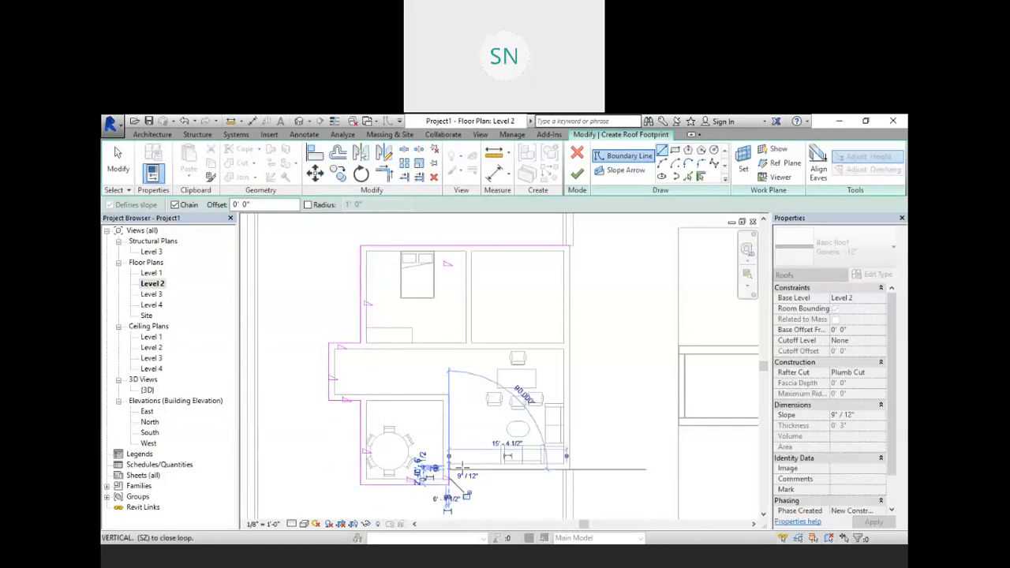
pyautogui.click(569, 471)
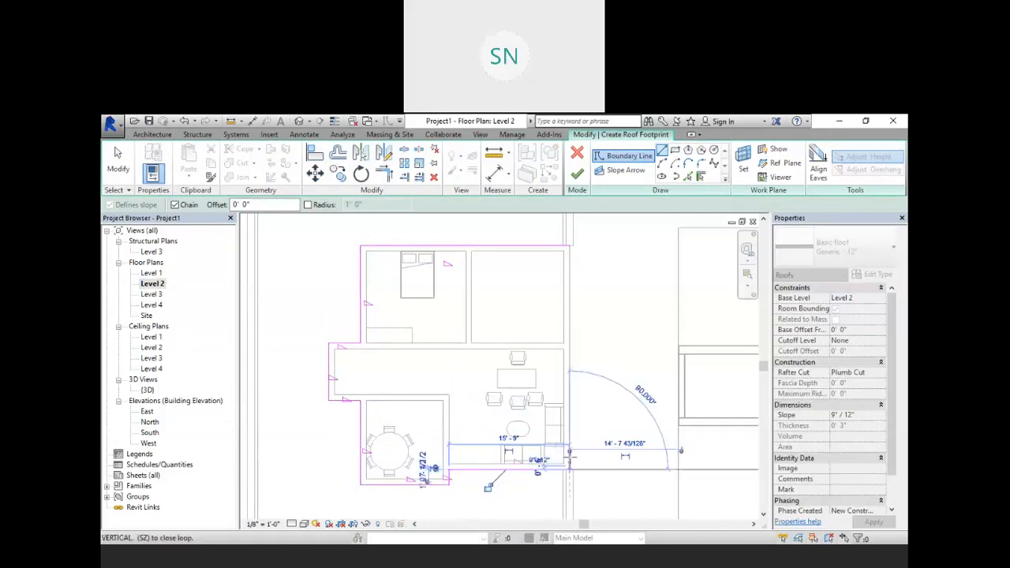
pyautogui.click(568, 251)
pyautogui.rightClick(603, 271)
pyautogui.click(613, 276)
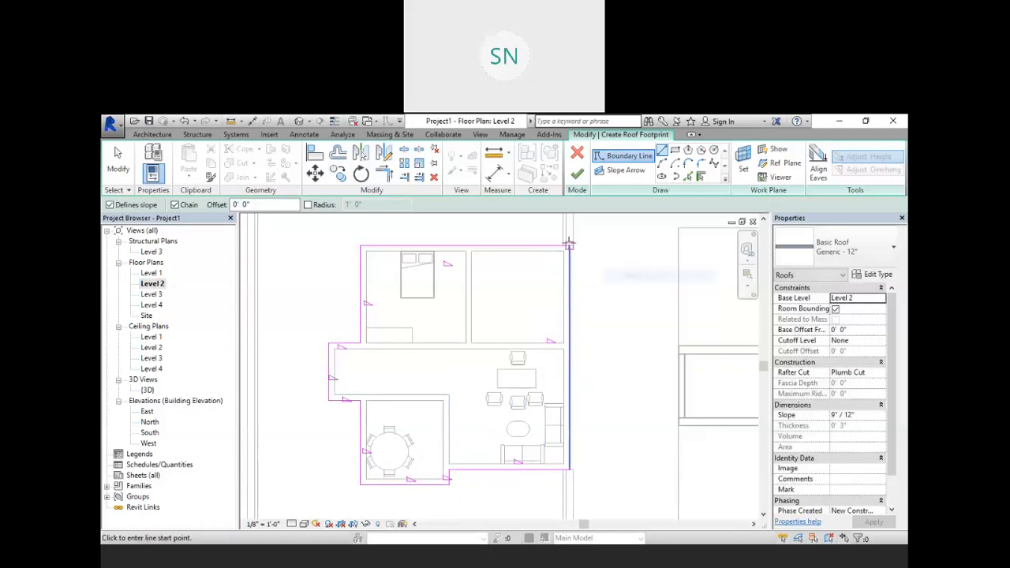
pyautogui.scroll(5, 571, 248)
pyautogui.rightClick(660, 298)
pyautogui.click(686, 303)
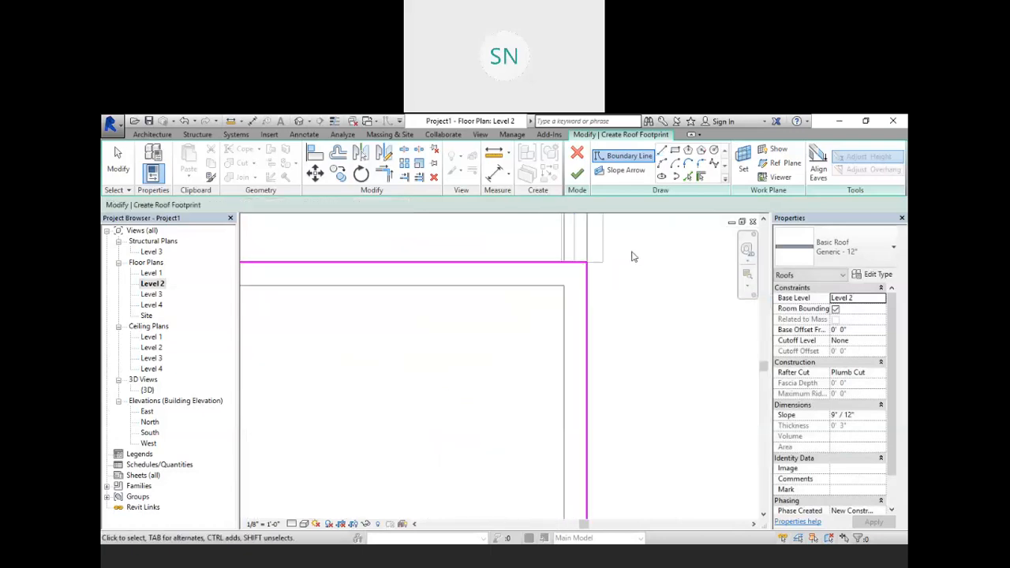
# Finish the roof footprint and display the house roof in the default 3D view
pyautogui.scroll(-5, 632, 255)
pyautogui.scroll(2, 584, 324)
pyautogui.scroll(2, 584, 323)
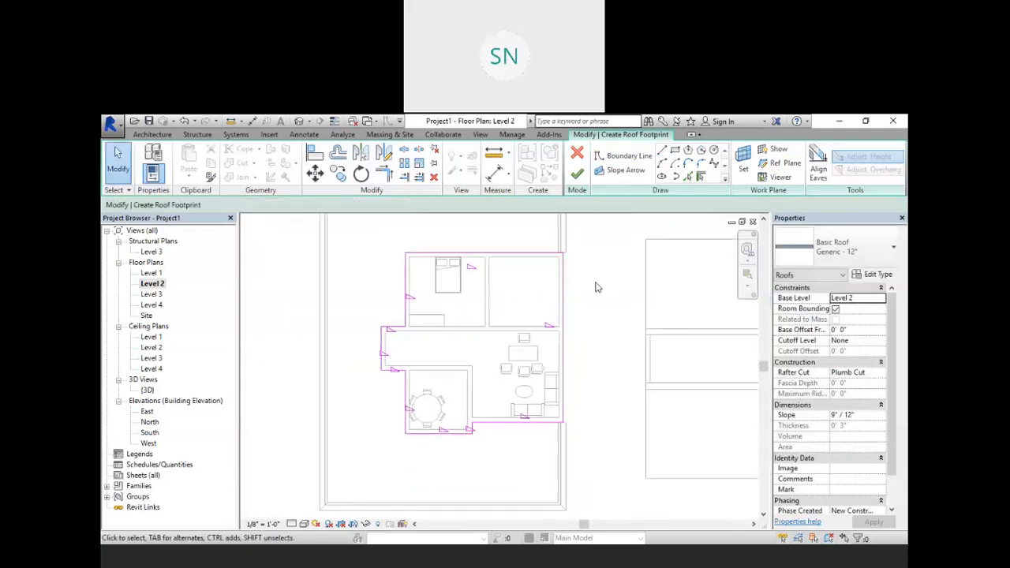
pyautogui.click(578, 176)
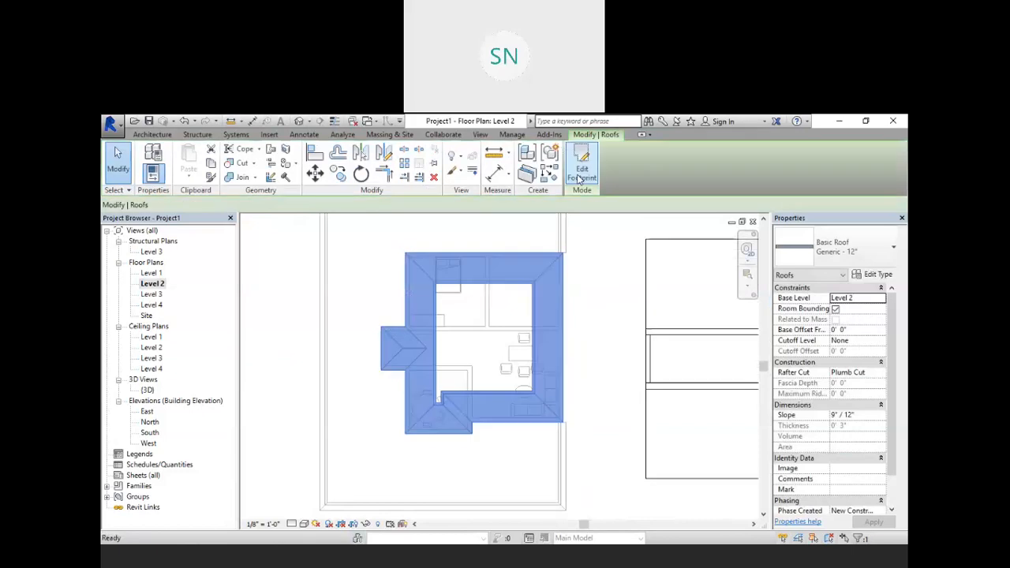
pyautogui.rightClick(578, 250)
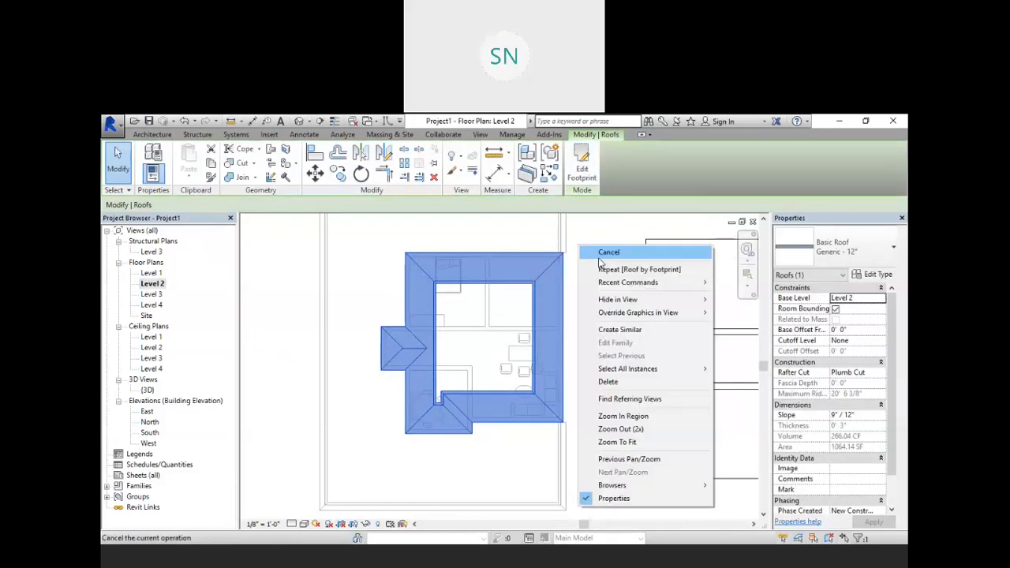
pyautogui.click(598, 253)
pyautogui.click(299, 121)
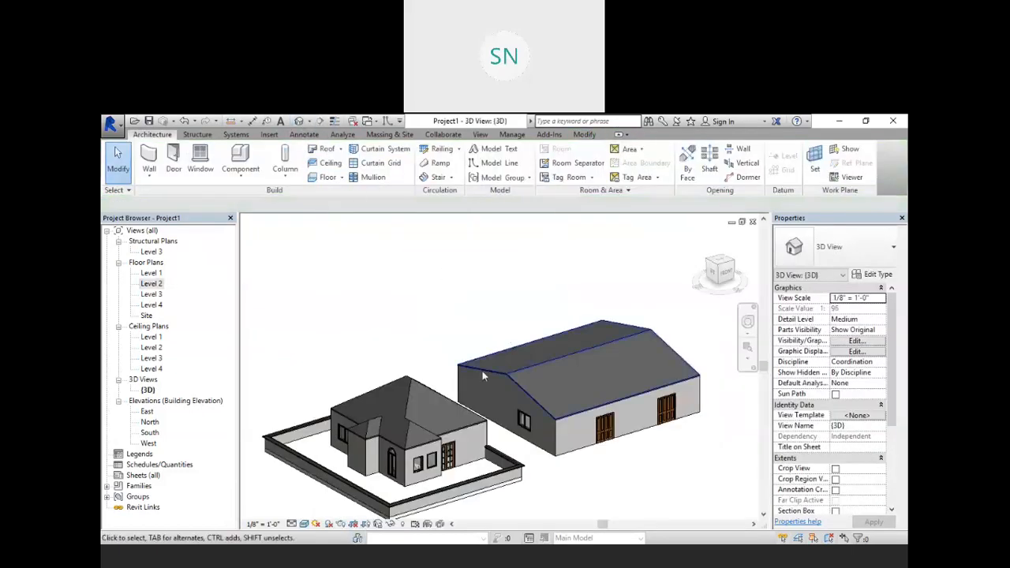
pyautogui.scroll(4, 427, 383)
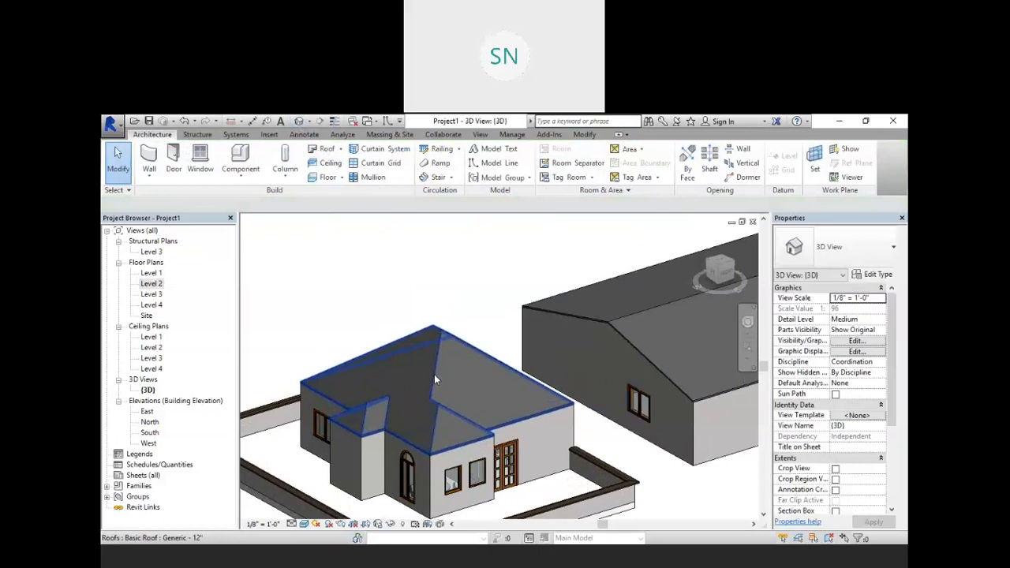
pyautogui.keyDown('shift'); pyautogui.moveTo(434, 375); pyautogui.dragTo(462, 316, button='middle'); pyautogui.keyUp('shift')
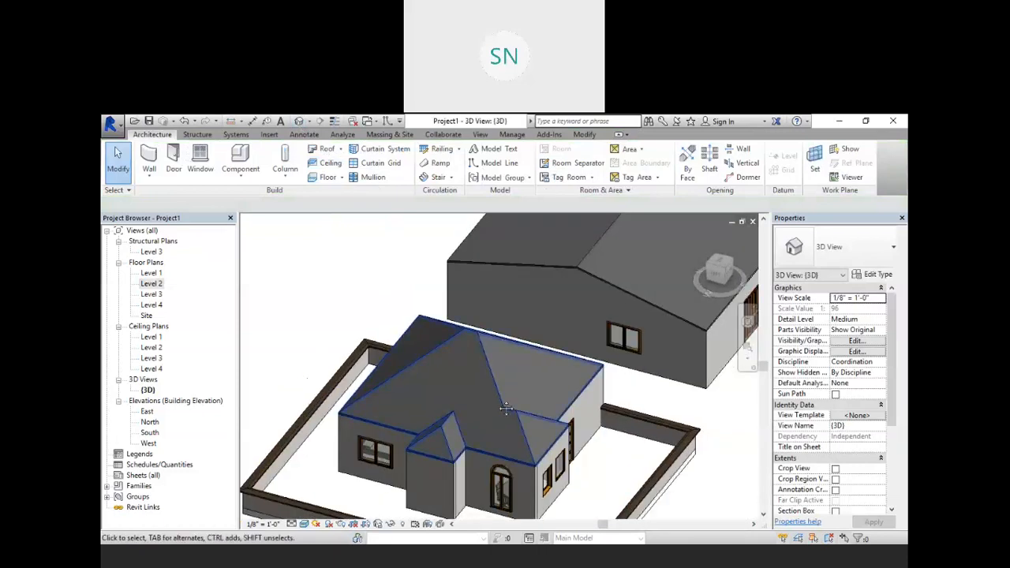
# Lower the house roof's main peak with its shape handle to a maximum ridge height of about 14' 8"
pyautogui.click(466, 316)
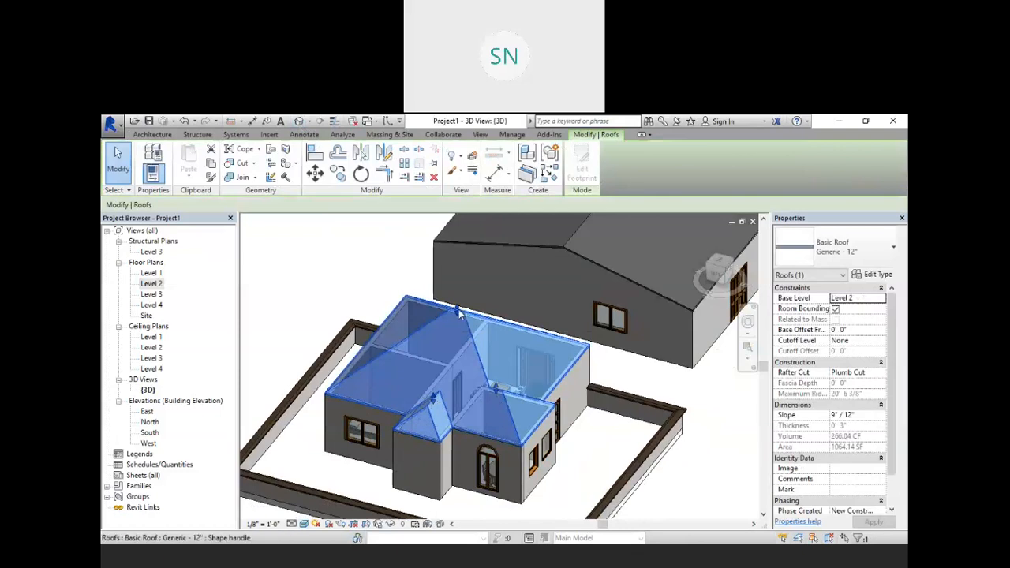
pyautogui.moveTo(461, 313); pyautogui.dragTo(466, 345)
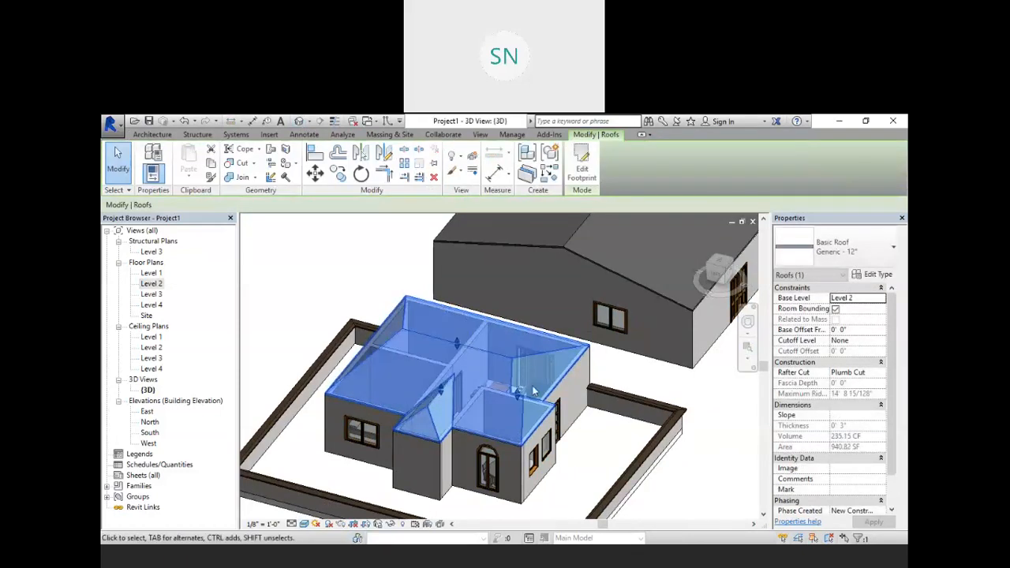
pyautogui.click(693, 440)
# Reshape the small, front and main ridges of the house roof with their shape handles, bringing the maximum ridge height to about 14' 3"
pyautogui.keyDown('shift'); pyautogui.moveTo(693, 439); pyautogui.dragTo(560, 417, button='middle'); pyautogui.keyUp('shift')
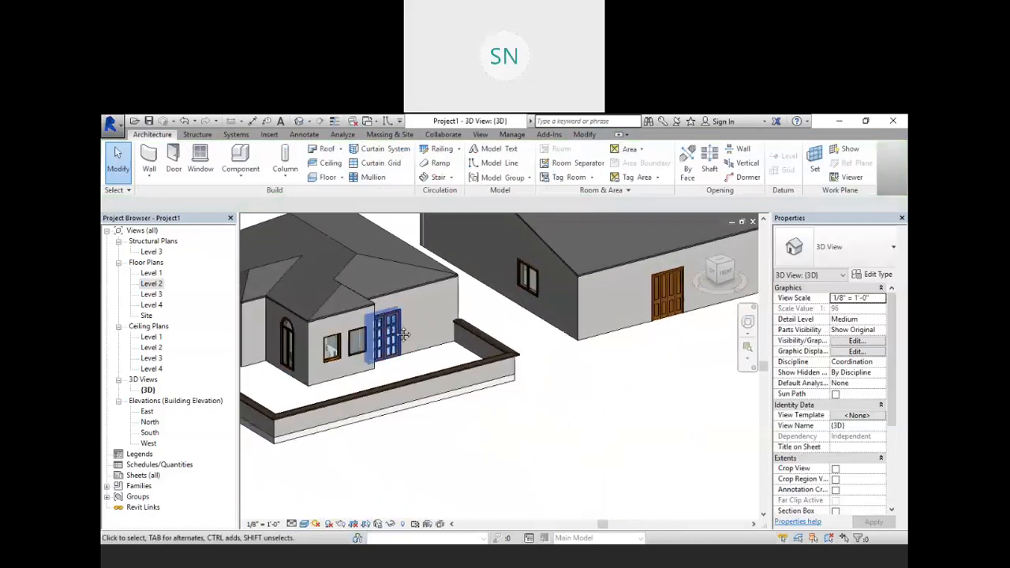
pyautogui.moveTo(385, 334); pyautogui.dragTo(555, 458, button='middle')
pyautogui.keyDown('shift'); pyautogui.moveTo(506, 422); pyautogui.dragTo(506, 391, button='middle'); pyautogui.keyUp('shift')
pyautogui.scroll(6, 487, 392)
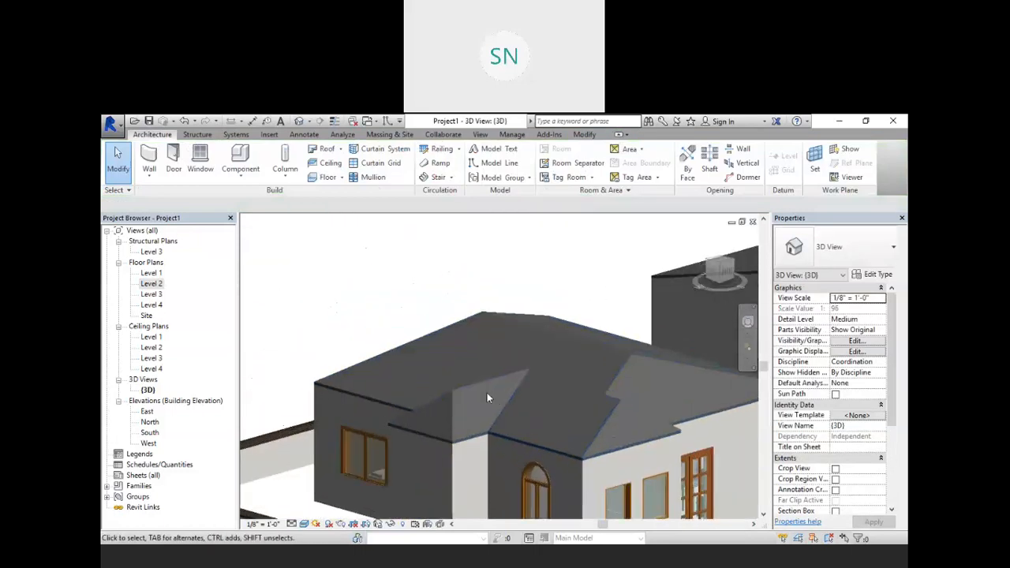
pyautogui.click(452, 391)
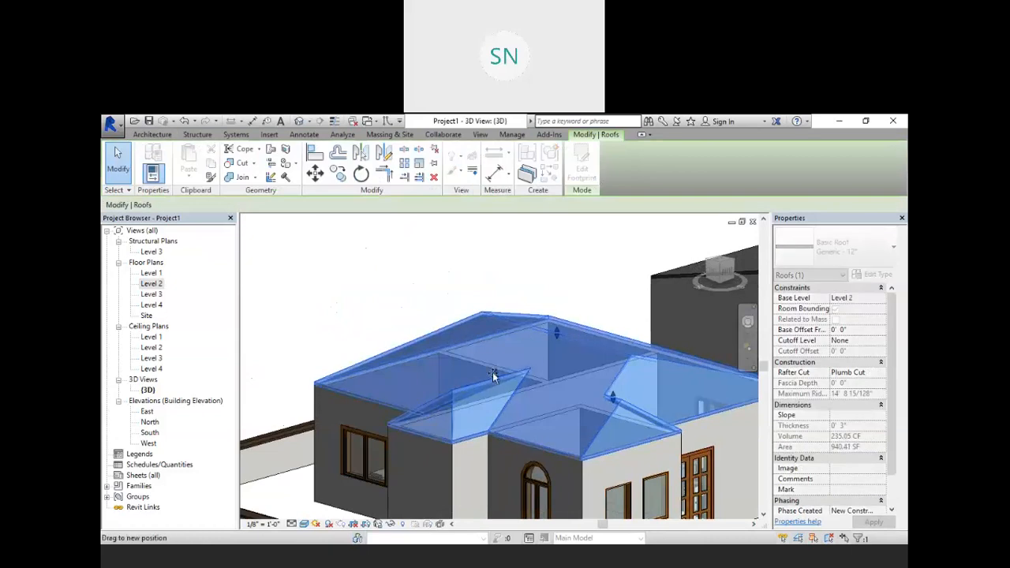
pyautogui.moveTo(495, 369); pyautogui.dragTo(600, 440)
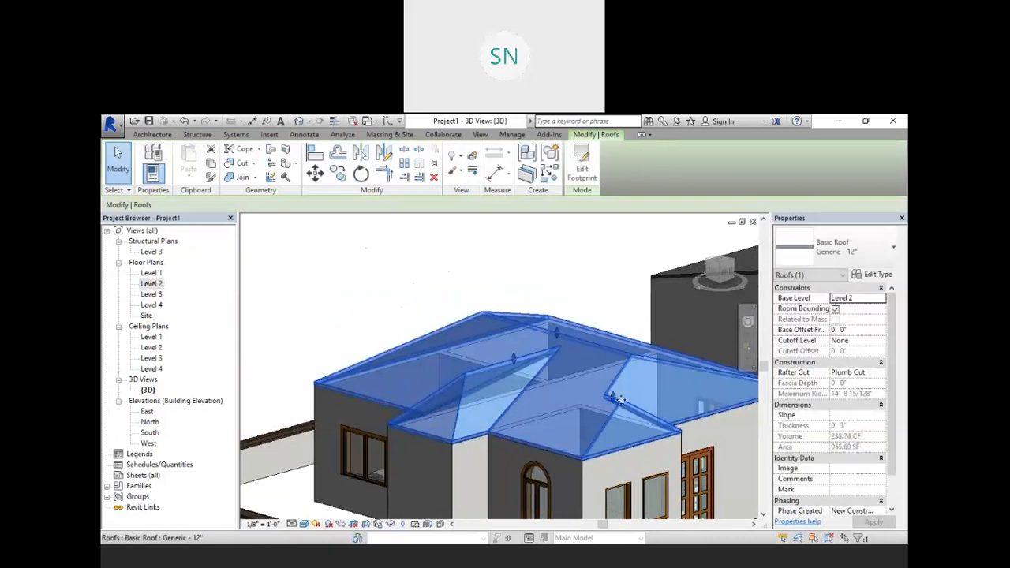
pyautogui.moveTo(614, 398); pyautogui.dragTo(611, 389)
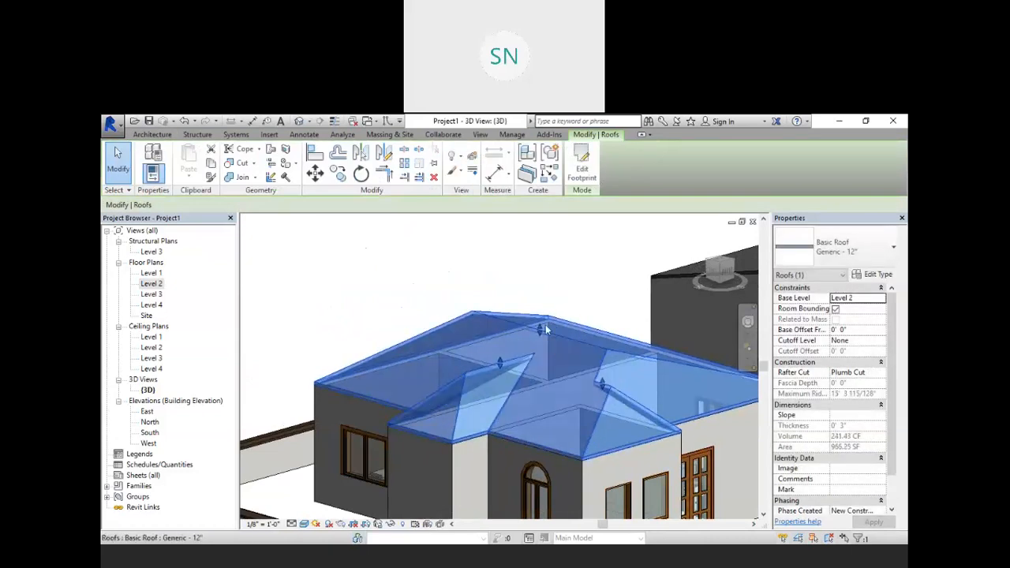
pyautogui.moveTo(540, 330); pyautogui.dragTo(540, 352)
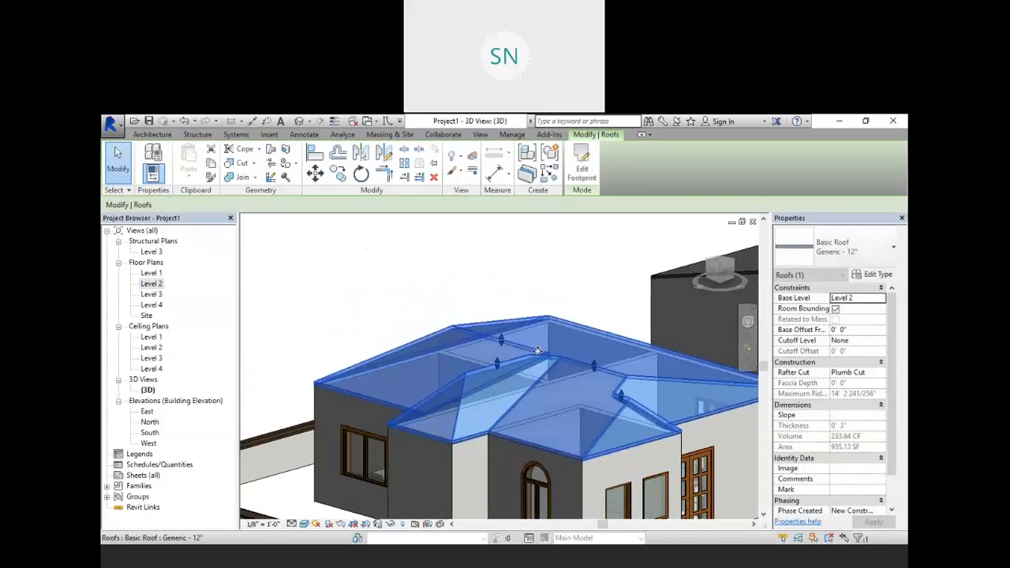
pyautogui.click(359, 305)
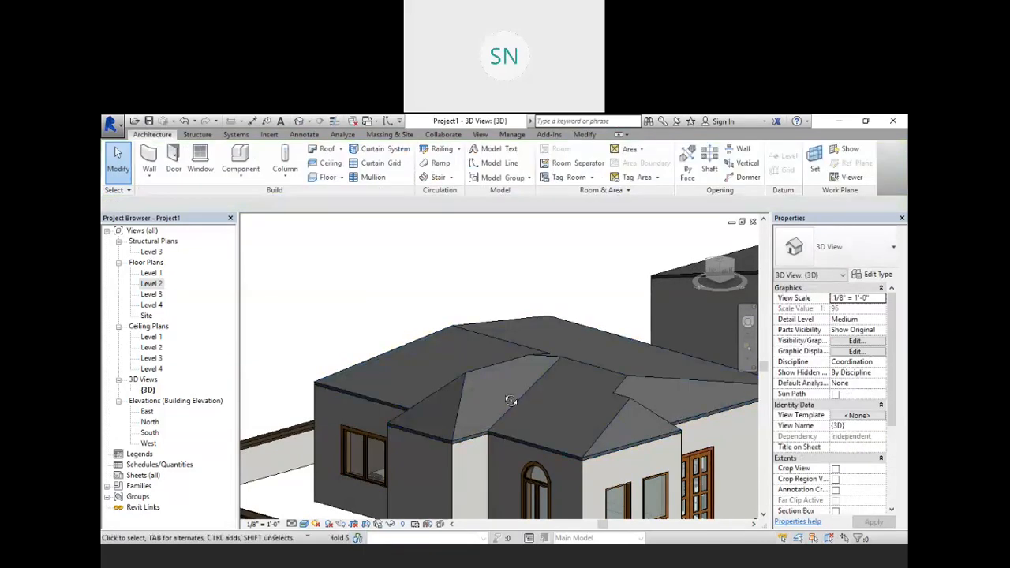
# Set the slope of the whole house roof to 3" / 12" and check the reshaped roof in 3D
pyautogui.keyDown('shift'); pyautogui.moveTo(528, 396); pyautogui.dragTo(474, 403, button='middle'); pyautogui.keyUp('shift')
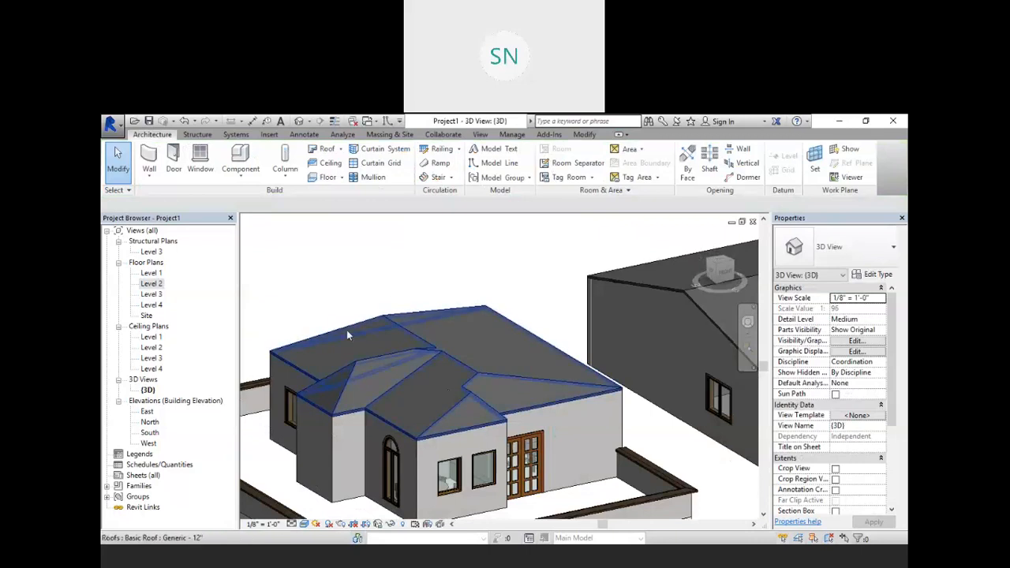
pyautogui.click(453, 357)
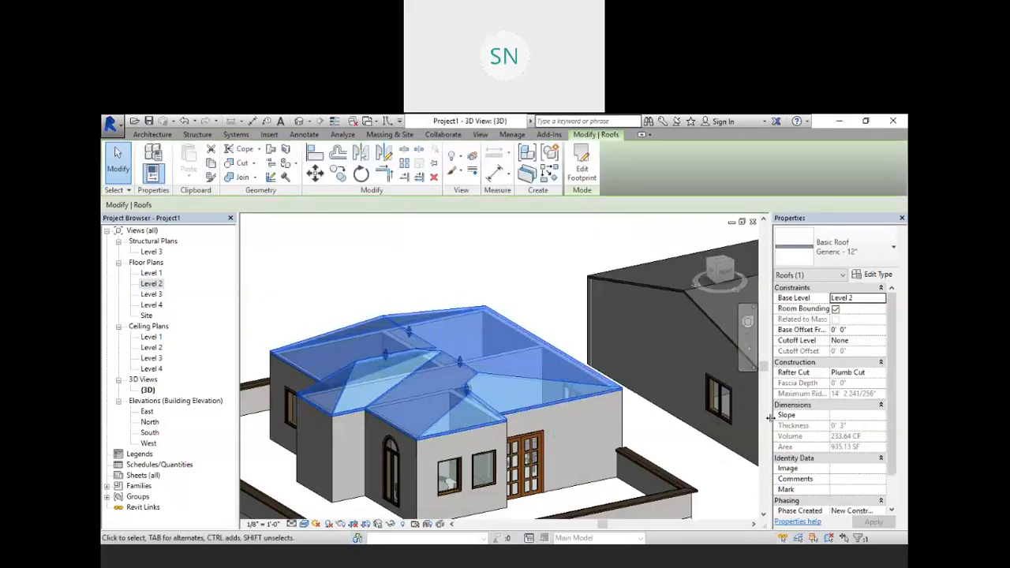
pyautogui.click(835, 417)
pyautogui.write('6')
pyautogui.press('Return')
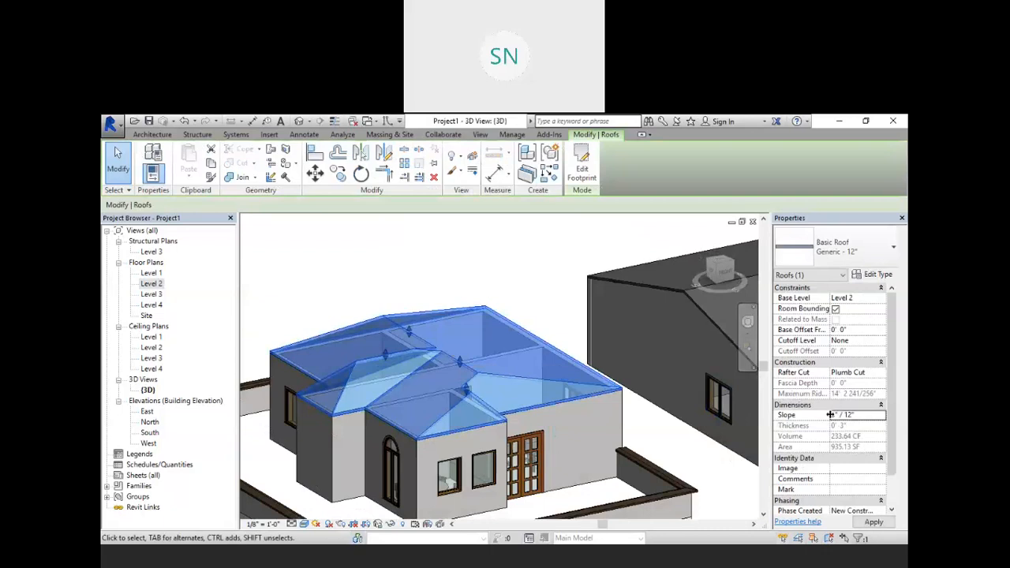
pyautogui.click(522, 241)
pyautogui.keyDown('shift'); pyautogui.moveTo(525, 410); pyautogui.dragTo(452, 377, button='middle'); pyautogui.keyUp('shift')
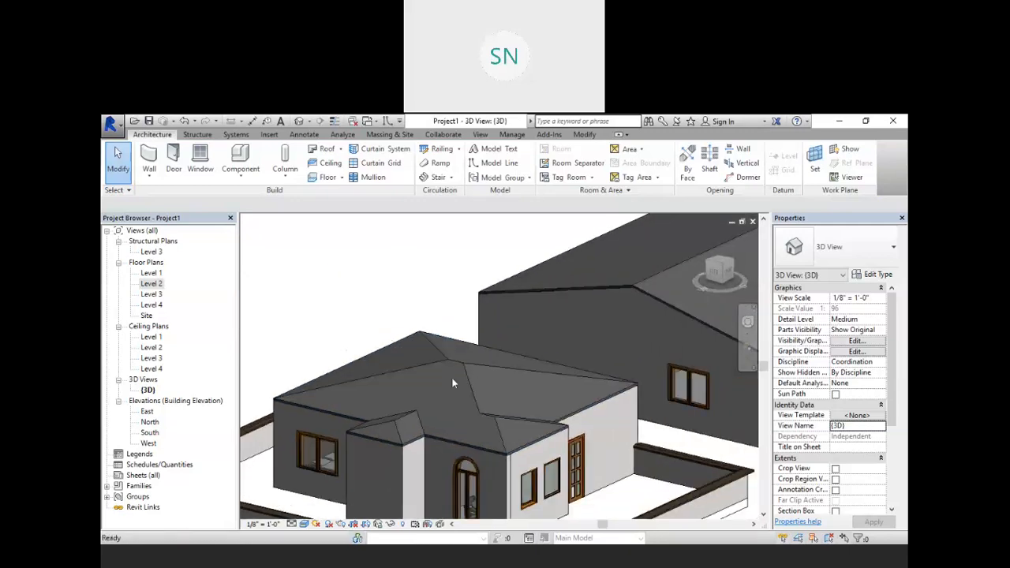
pyautogui.click(512, 383)
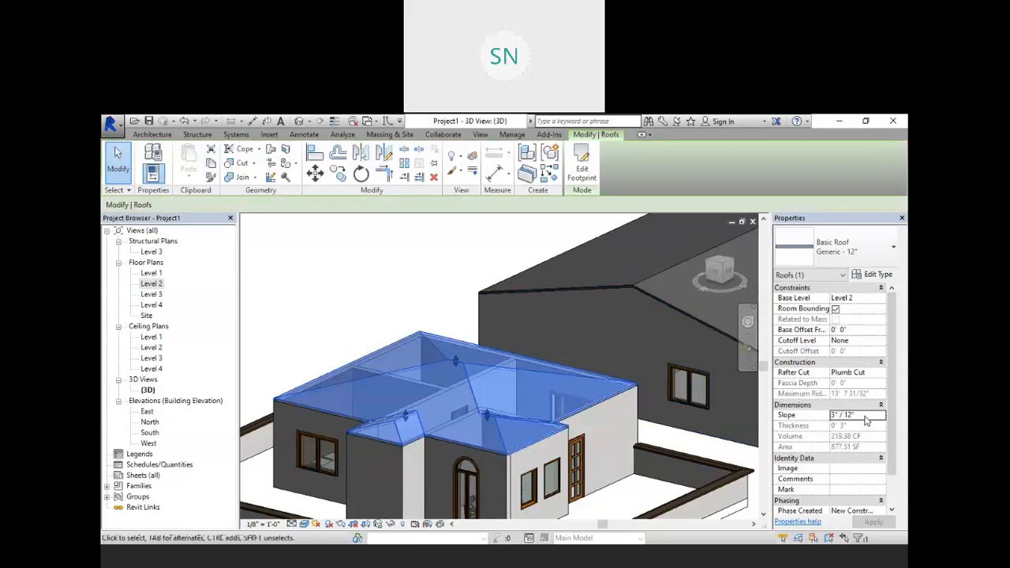
pyautogui.keyDown('shift'); pyautogui.moveTo(431, 388); pyautogui.dragTo(543, 333, button='middle'); pyautogui.keyUp('shift')
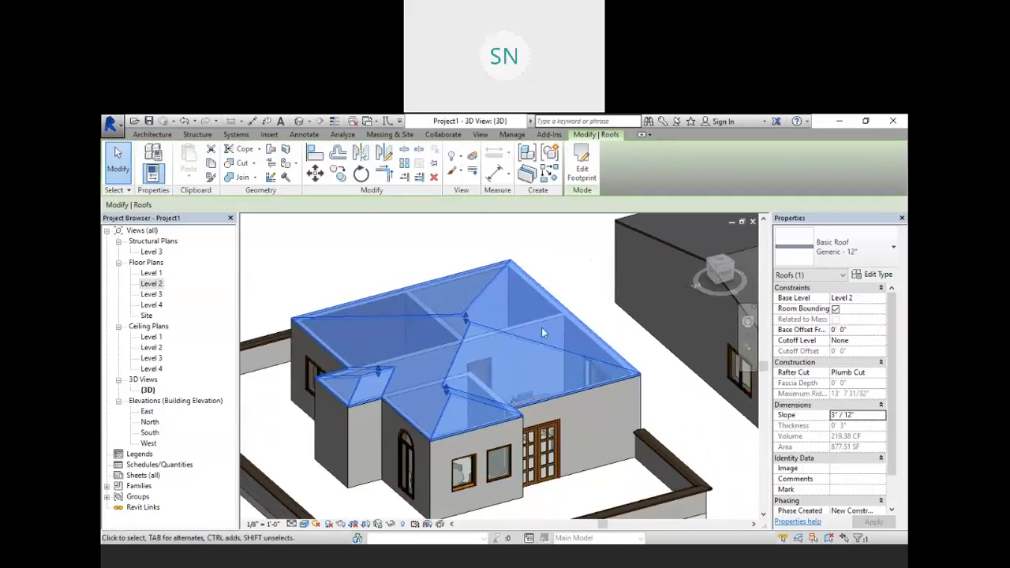
# Edit the house roof's footprint, removing the slope definition from the edges over the small side projection and the front room, and finish the sketch
pyautogui.click(581, 167)
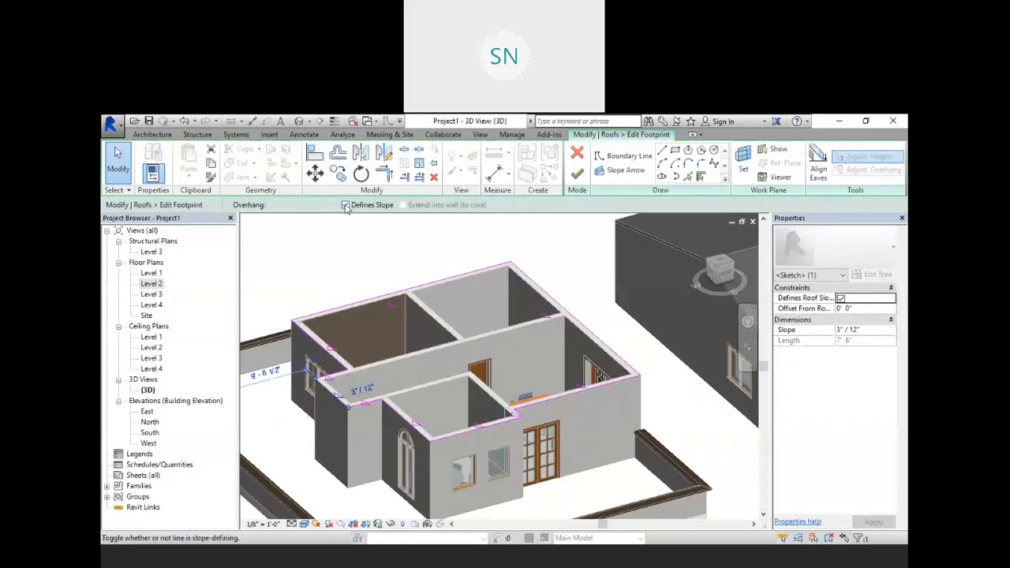
pyautogui.click(458, 431)
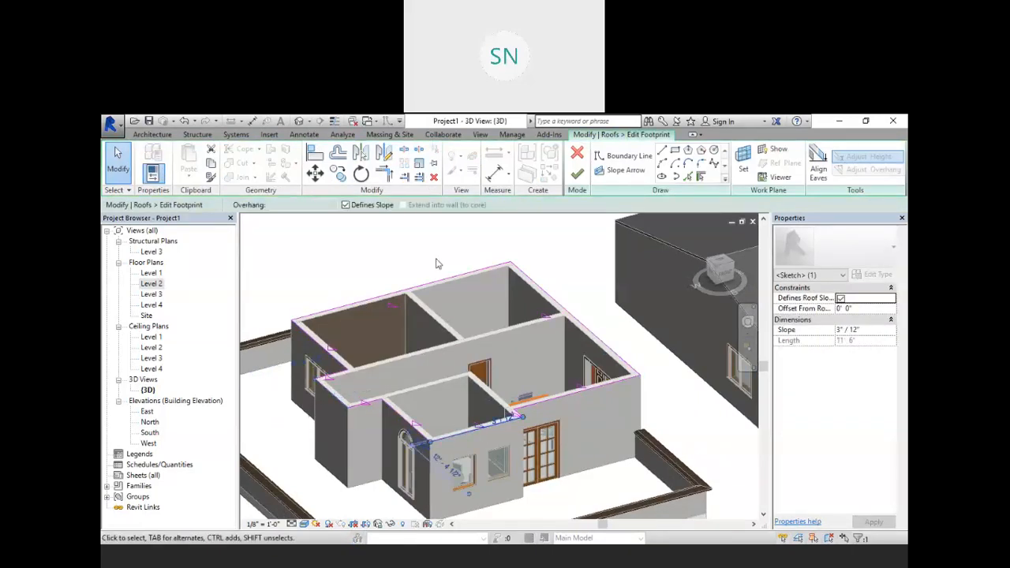
pyautogui.click(383, 207)
pyautogui.click(472, 235)
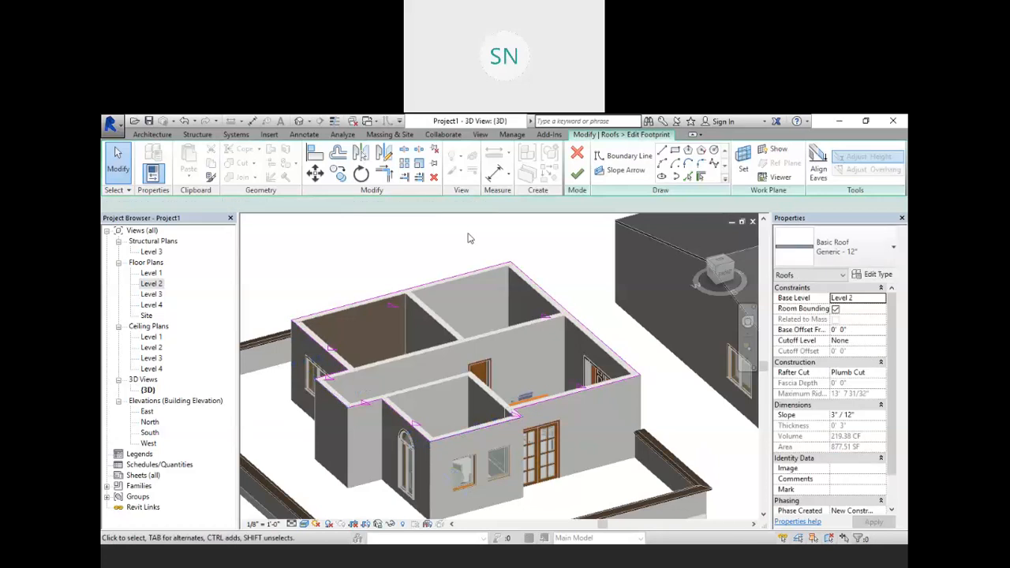
pyautogui.click(579, 175)
pyautogui.press('Escape')
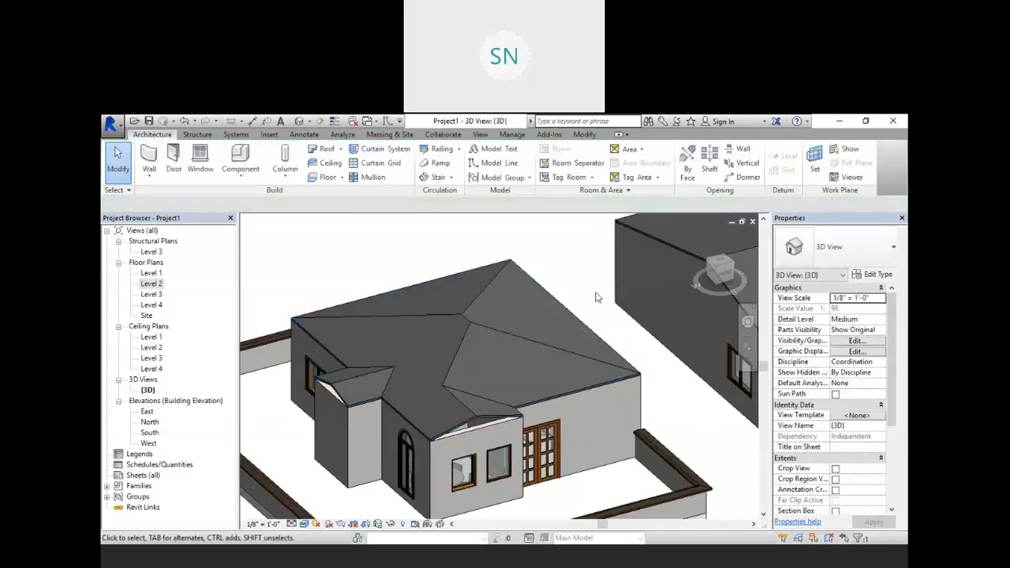
# Set the slope of the whole house roof to 6 and check it from the front in 3D
pyautogui.keyDown('shift'); pyautogui.moveTo(545, 434); pyautogui.dragTo(513, 417, button='middle'); pyautogui.keyUp('shift')
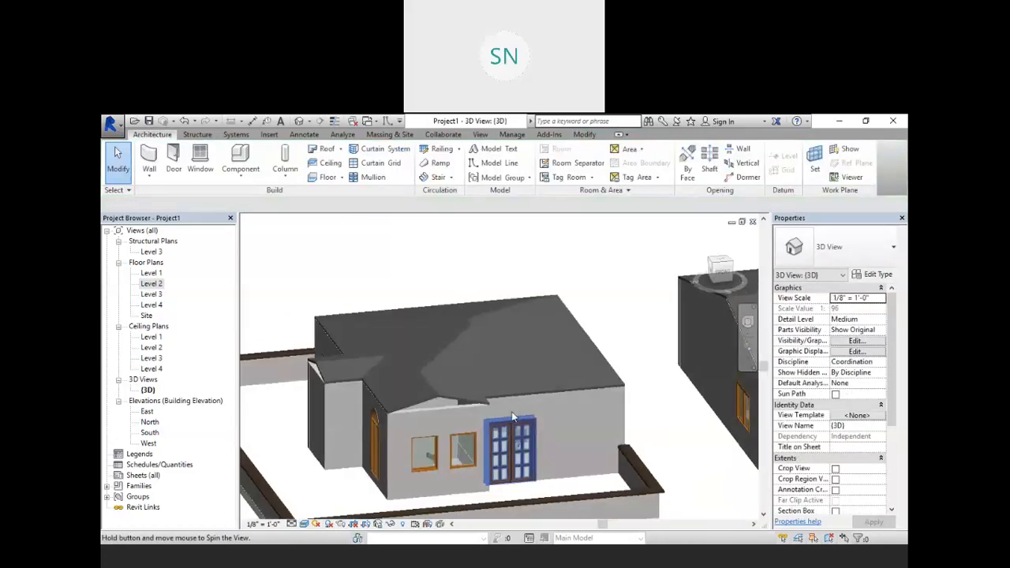
pyautogui.click(473, 321)
pyautogui.click(865, 414)
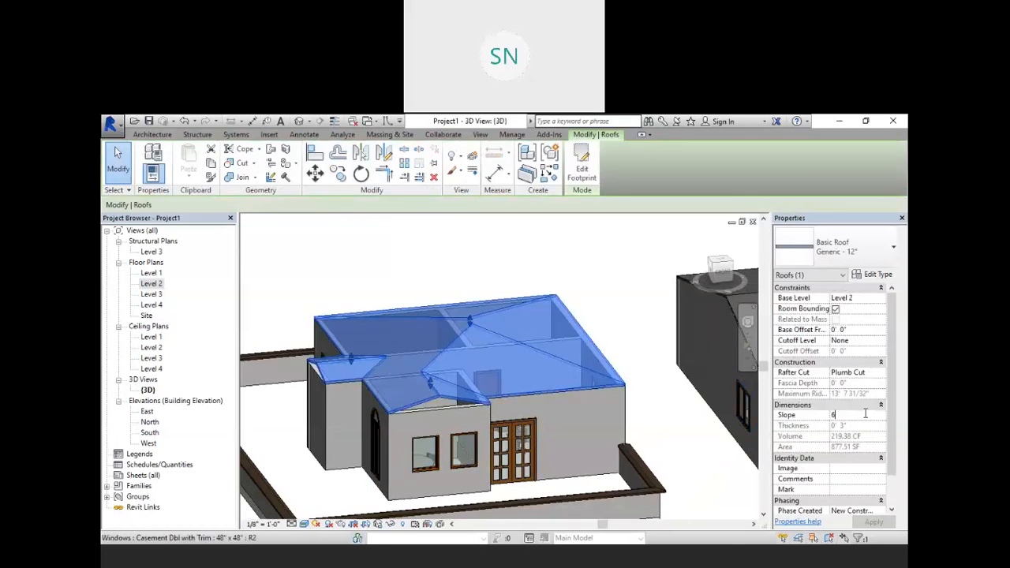
pyautogui.click(677, 363)
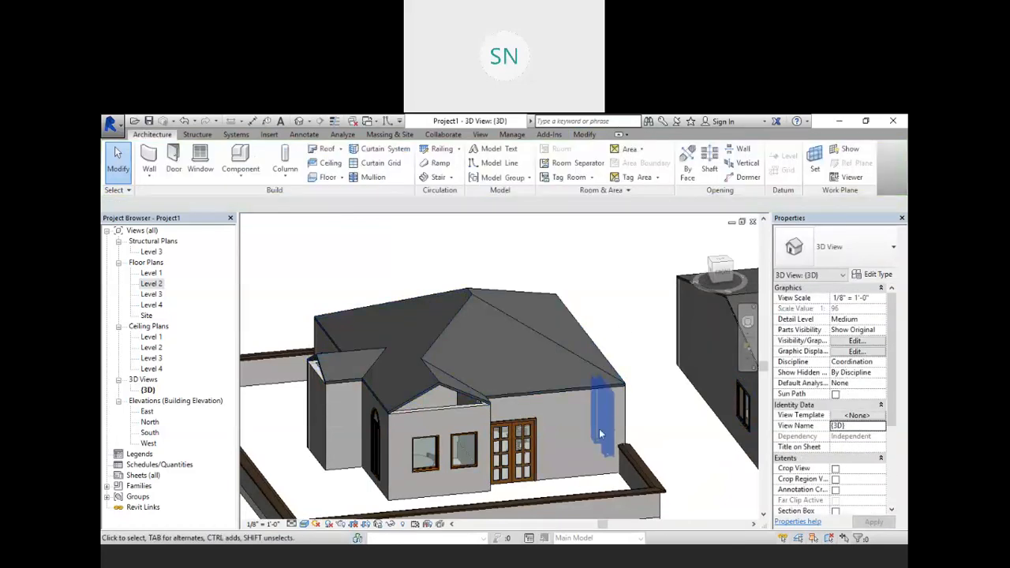
pyautogui.keyDown('shift'); pyautogui.moveTo(591, 407); pyautogui.dragTo(551, 332, button='middle'); pyautogui.keyUp('shift')
pyautogui.scroll(-1, 551, 330)
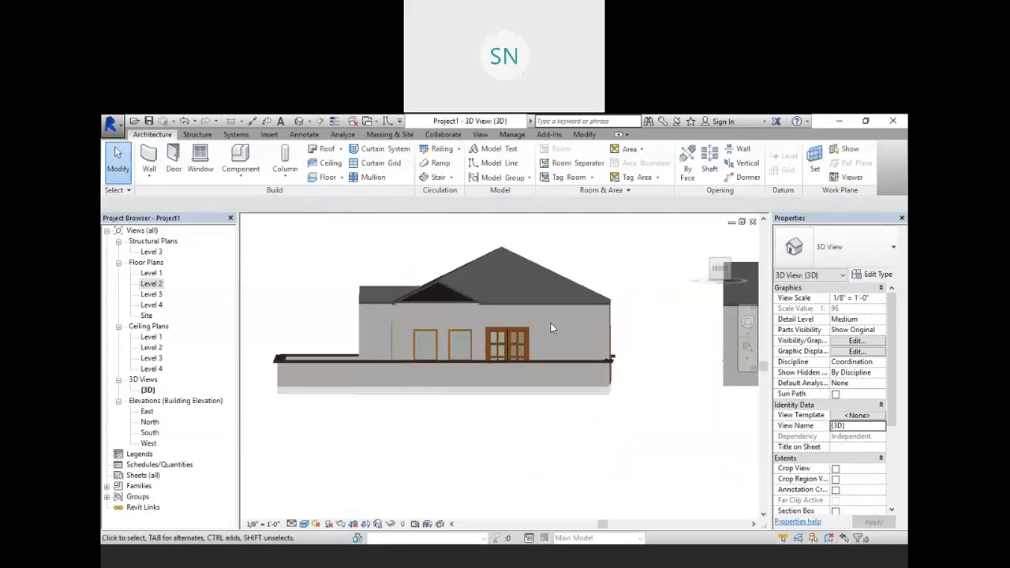
# Select the small house and its boundary below the roof, filtering the selection to the Walls category only
pyautogui.moveTo(663, 325); pyautogui.dragTo(266, 413)
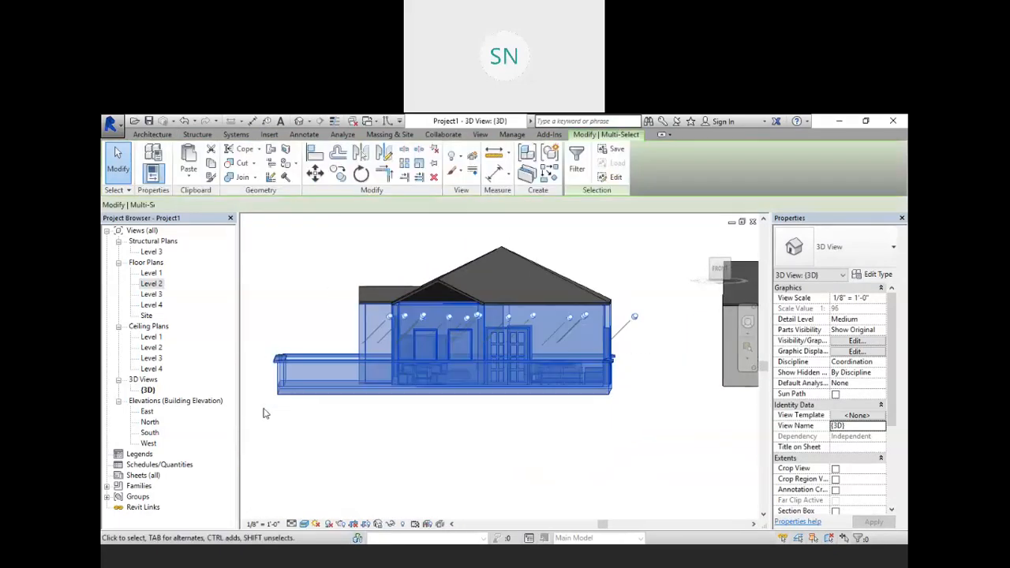
pyautogui.click(577, 162)
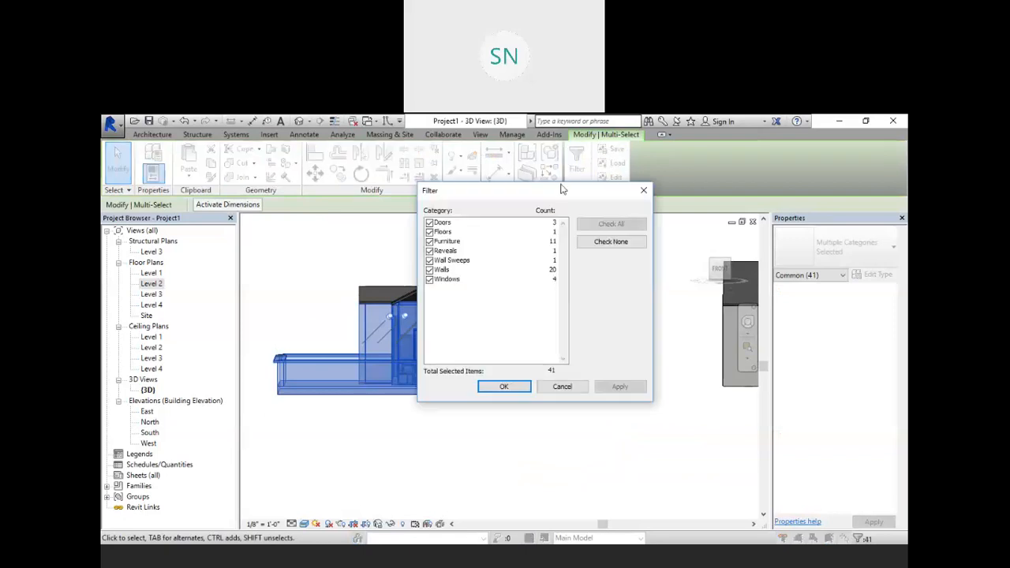
pyautogui.click(610, 242)
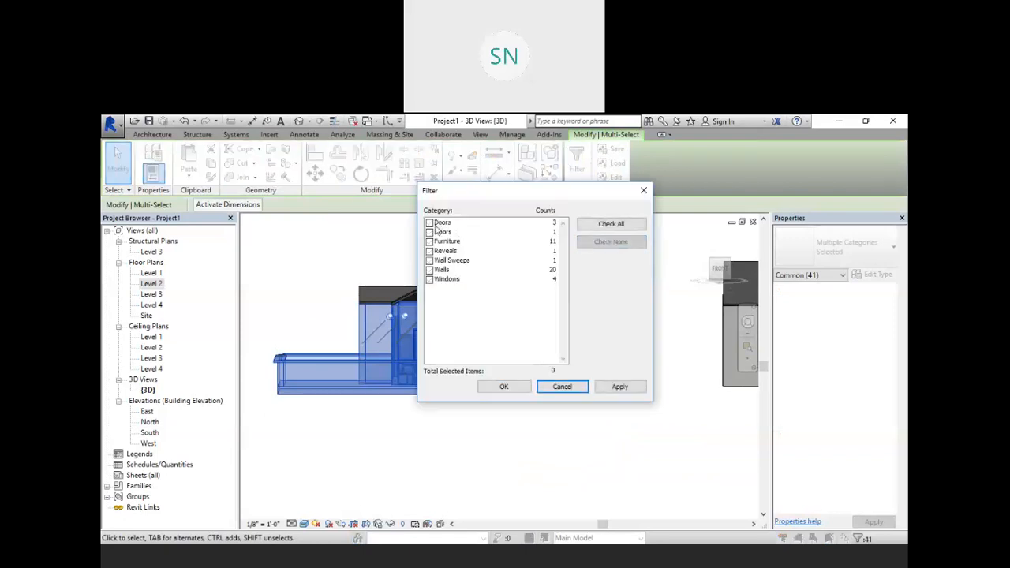
pyautogui.click(429, 271)
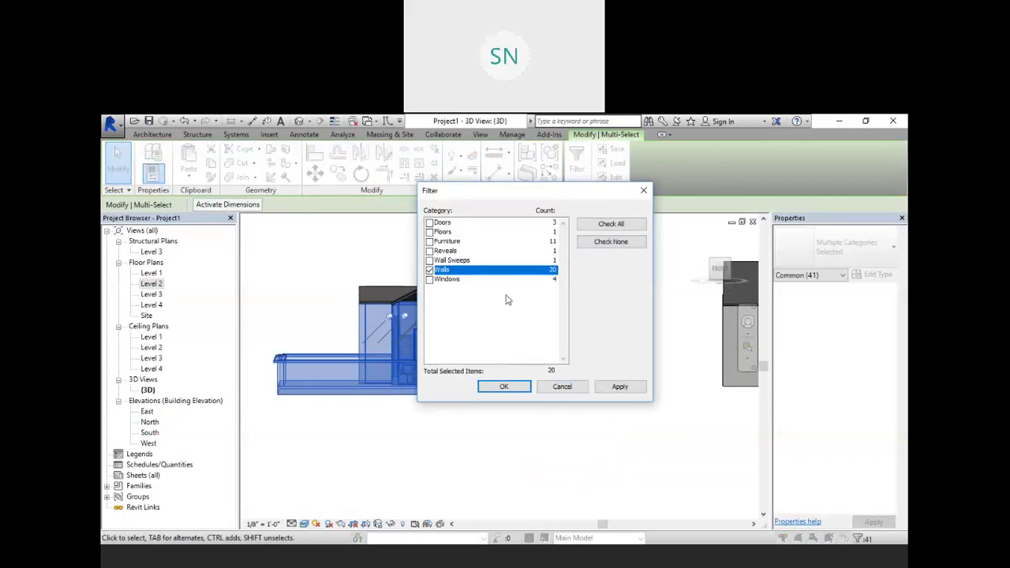
pyautogui.click(624, 387)
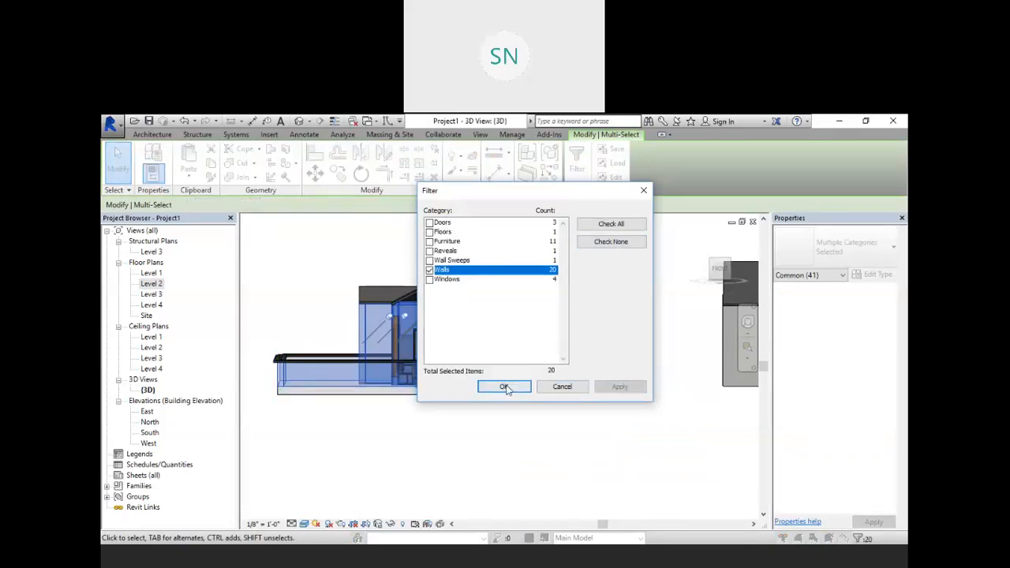
pyautogui.click(504, 387)
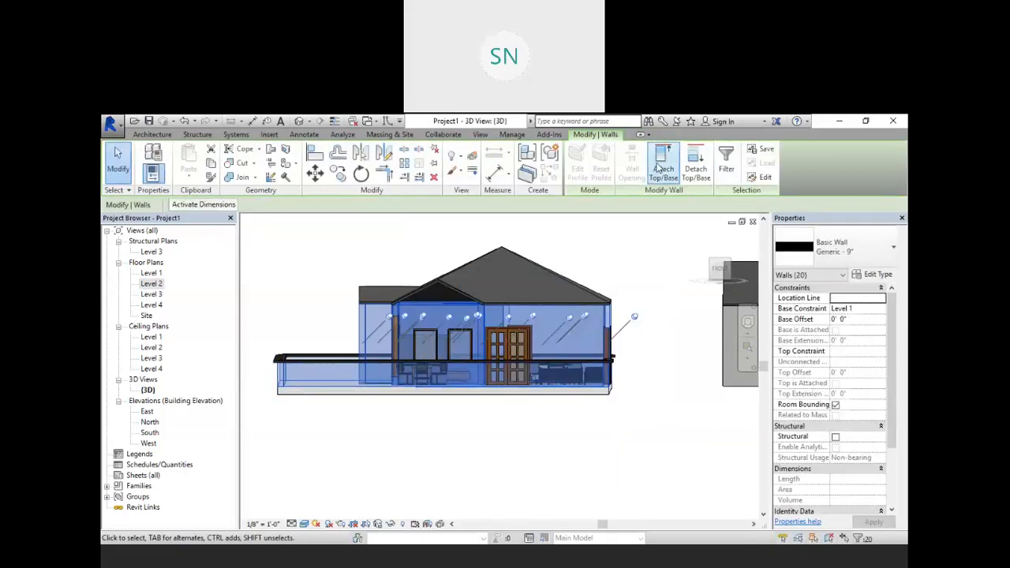
# Attach the tops of the selected walls to the house roof, detach the targets that walls miss, and check the closed gables in 3D
pyautogui.click(662, 168)
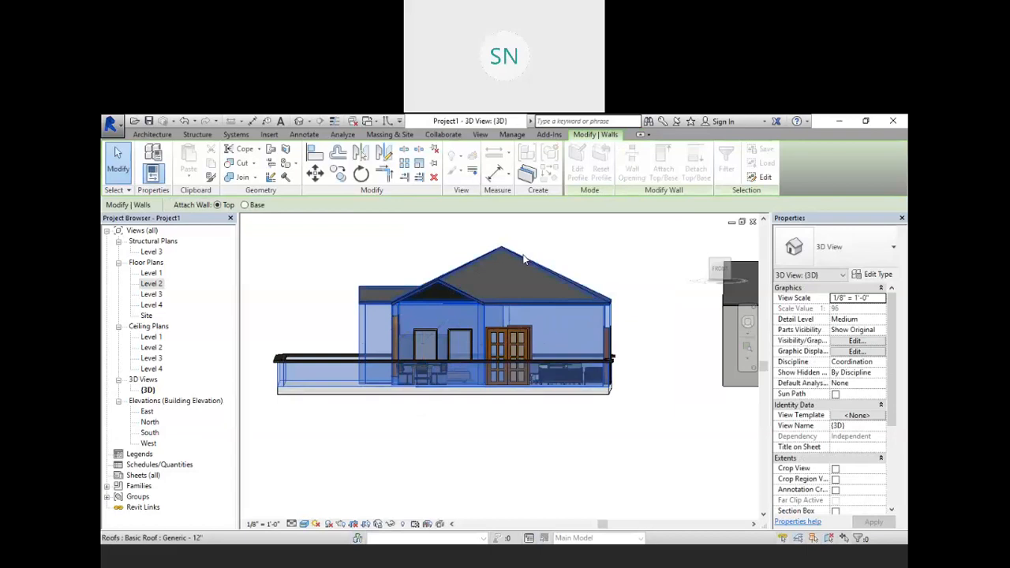
pyautogui.click(523, 259)
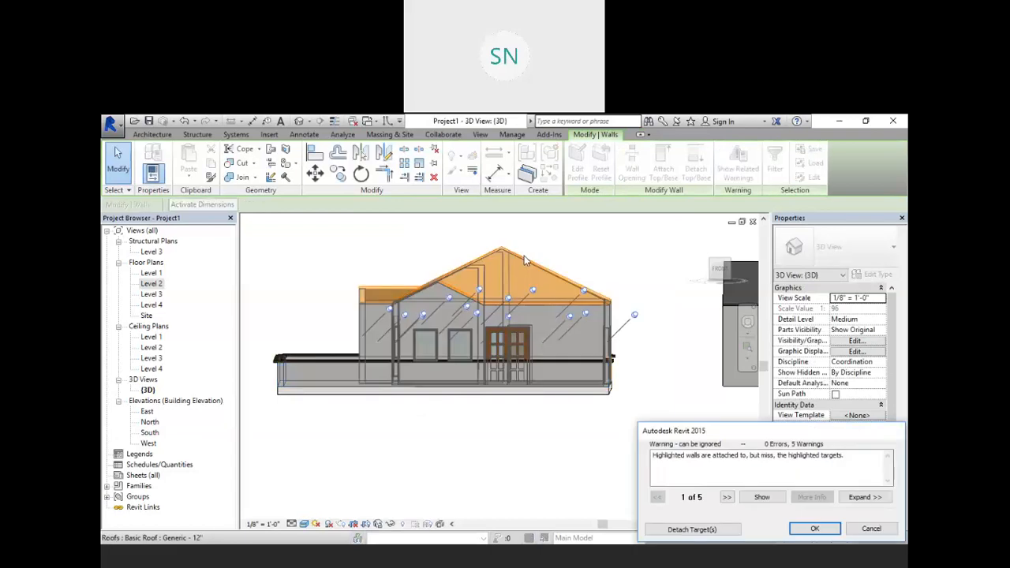
pyautogui.click(685, 530)
pyautogui.click(408, 432)
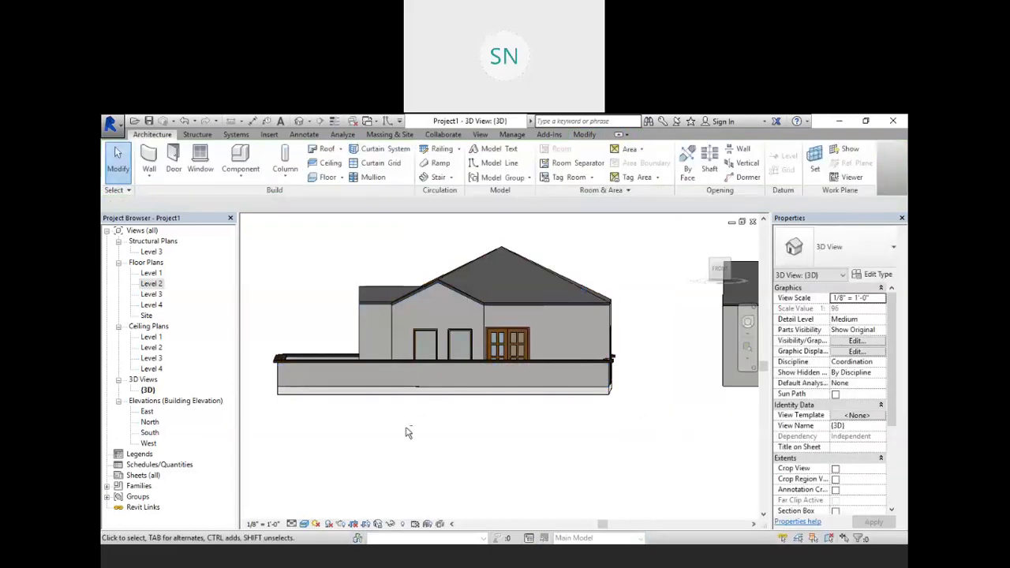
pyautogui.keyDown('shift'); pyautogui.moveTo(408, 433); pyautogui.dragTo(512, 424, button='middle'); pyautogui.keyUp('shift')
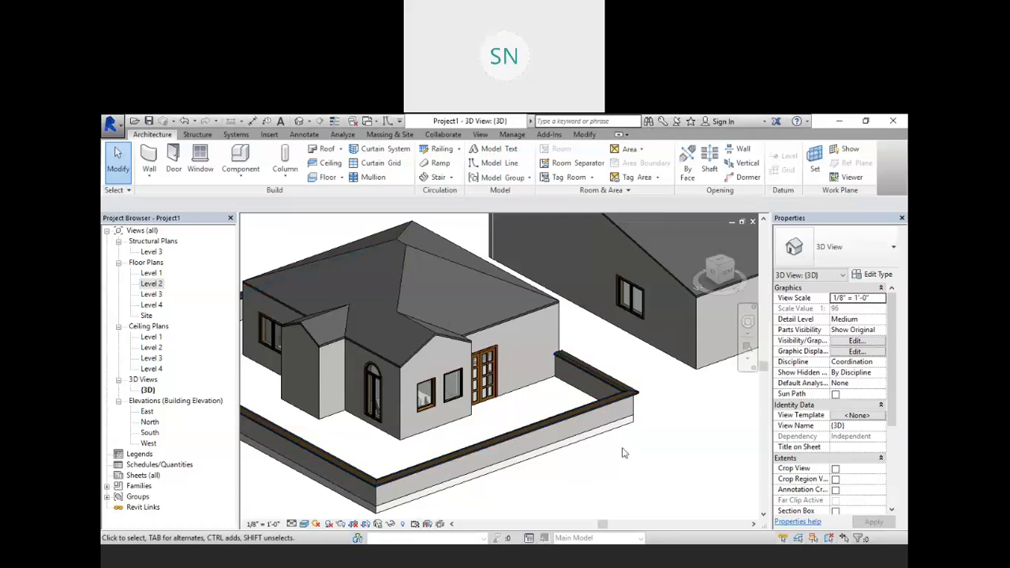
# Delete the gable roof from the larger building beside the small house
pyautogui.scroll(-3, 625, 452)
pyautogui.moveTo(713, 439); pyautogui.dragTo(595, 457, button='middle')
pyautogui.moveTo(681, 466); pyautogui.dragTo(600, 493, button='middle')
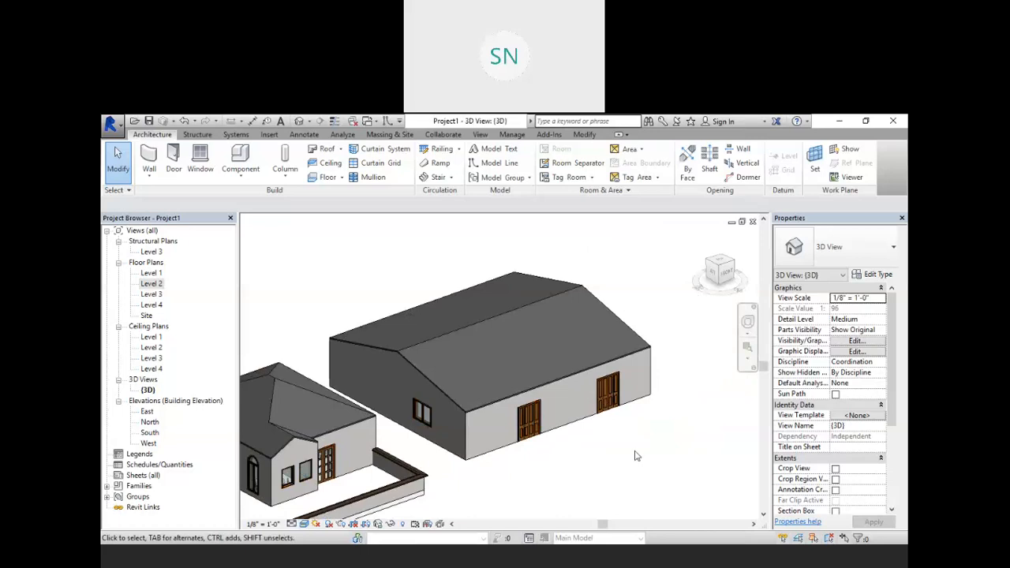
pyautogui.click(582, 290)
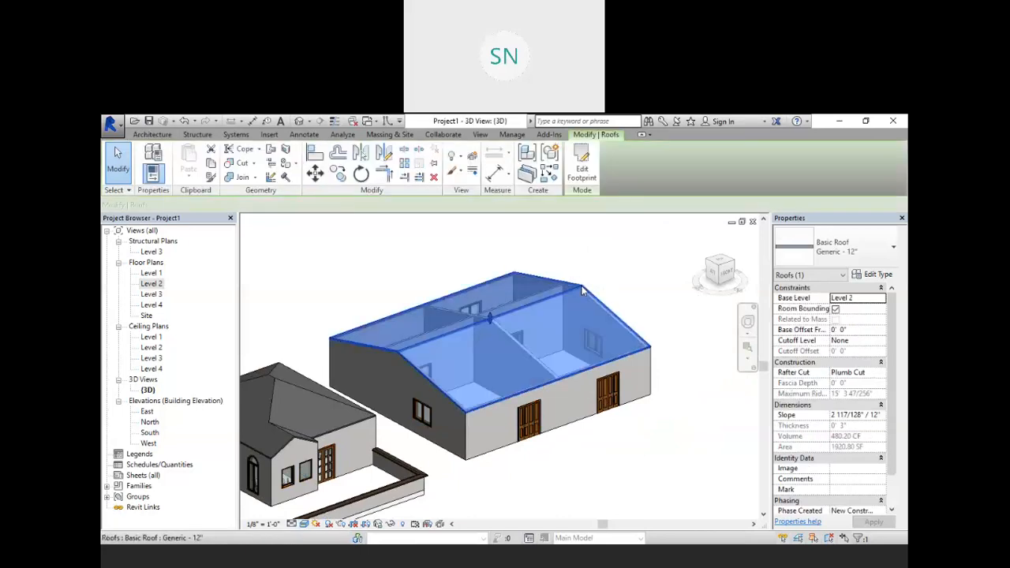
pyautogui.press('Delete')
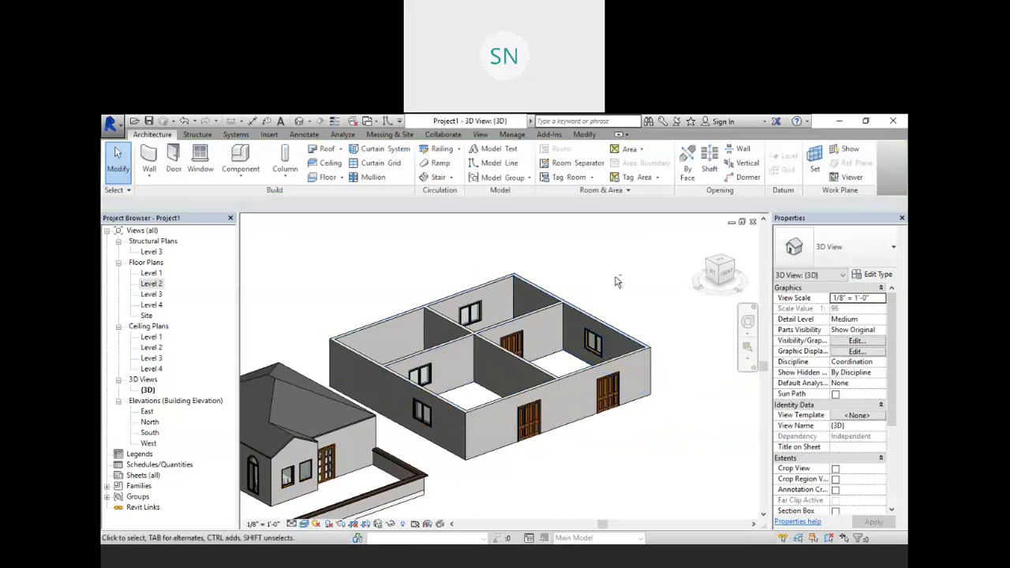
# Display the active work plane in the 3D view, with the roofless building seen from its two-door side
pyautogui.moveTo(617, 282)
pyautogui.keyDown('shift'); pyautogui.mouseDown(button='middle')
pyautogui.moveTo(611, 374)
pyautogui.moveTo(603, 286)
pyautogui.mouseUp(button='middle'); pyautogui.keyUp('shift')
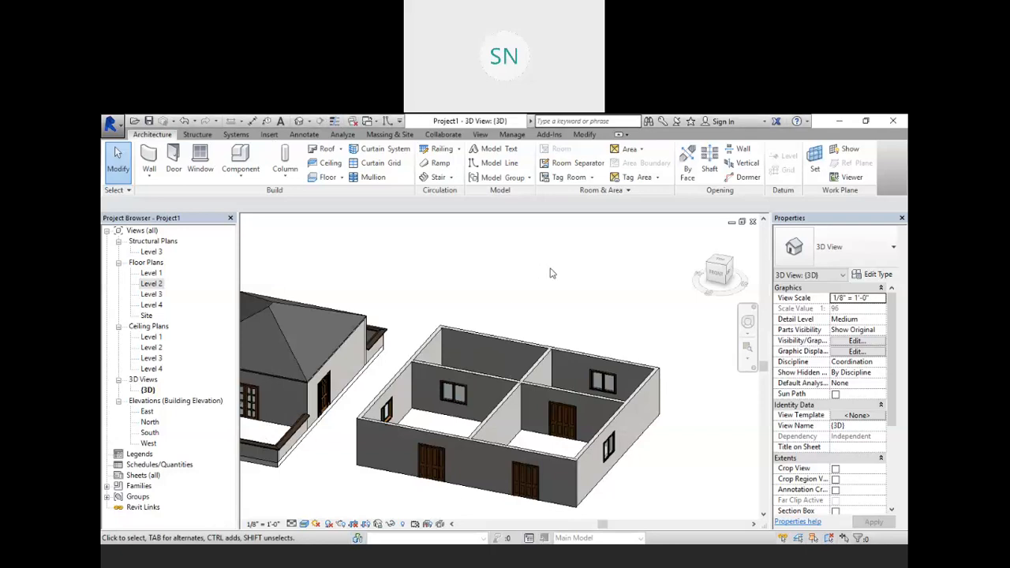
pyautogui.scroll(-1, 550, 270)
pyautogui.scroll(1, 482, 450)
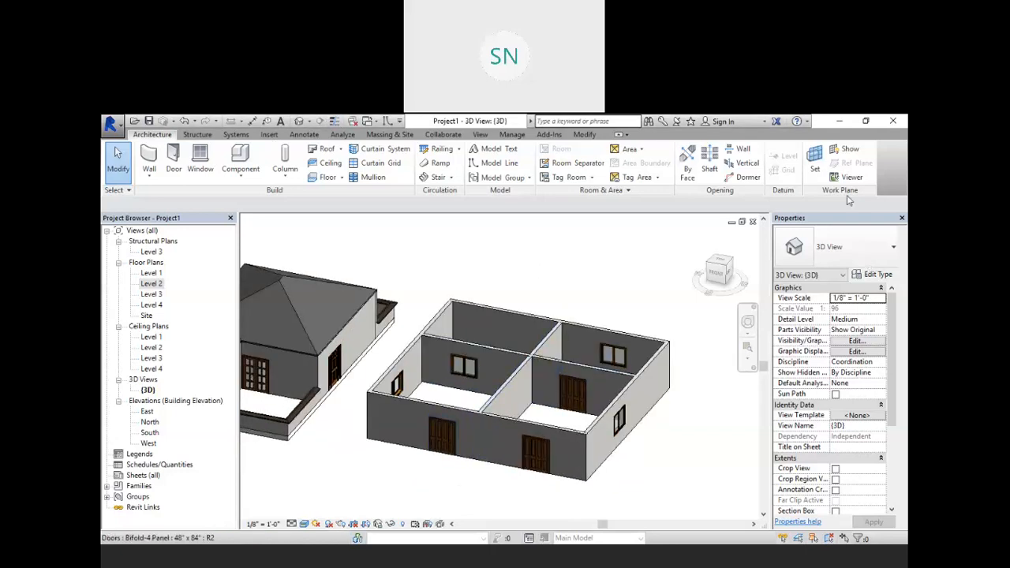
pyautogui.click(845, 149)
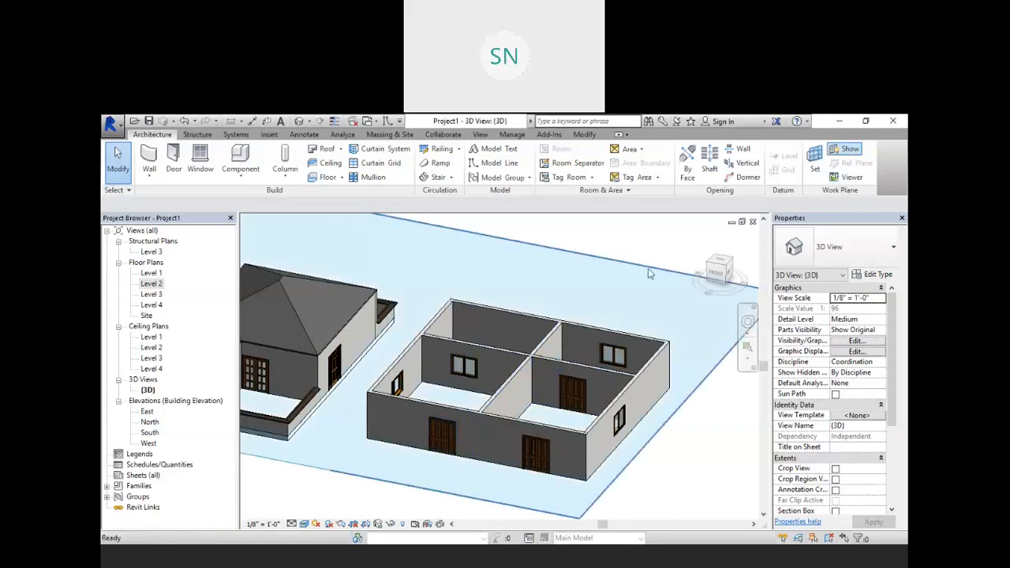
# Examine the displayed work plane beneath both buildings and the roofless building's walls from several angles
pyautogui.scroll(-2, 643, 281)
pyautogui.scroll(-1, 648, 322)
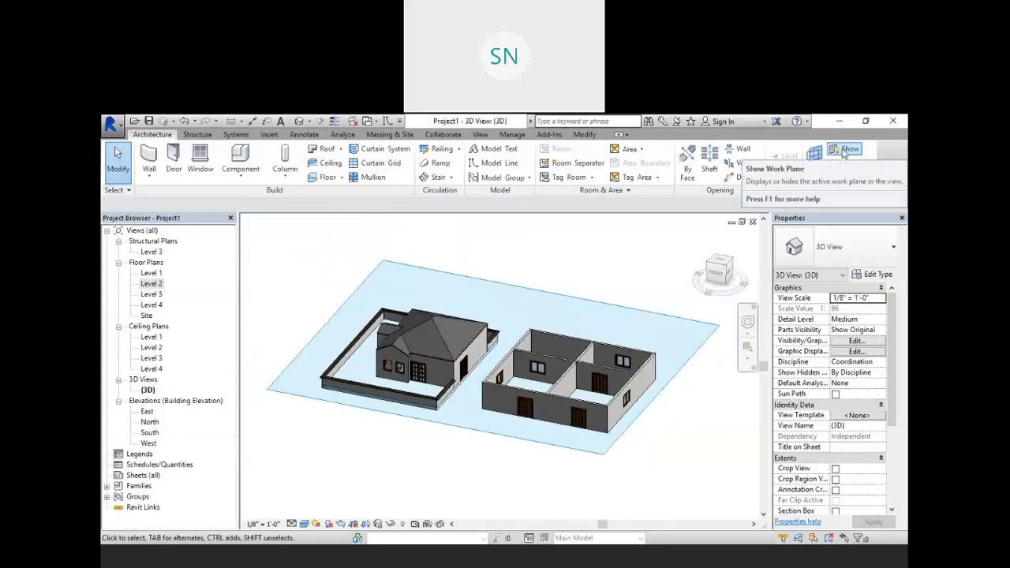
pyautogui.scroll(3, 484, 419)
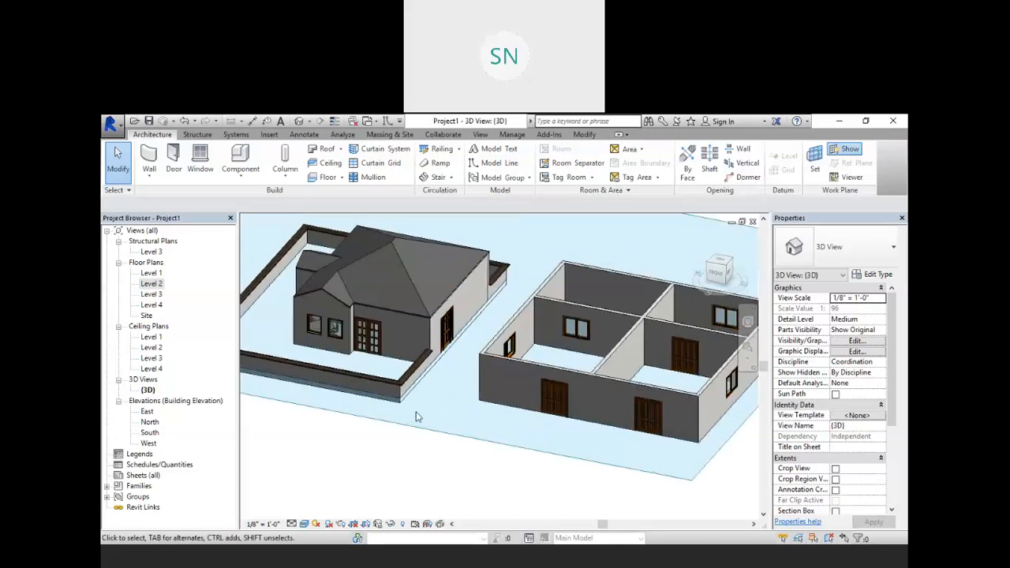
pyautogui.scroll(-2, 425, 426)
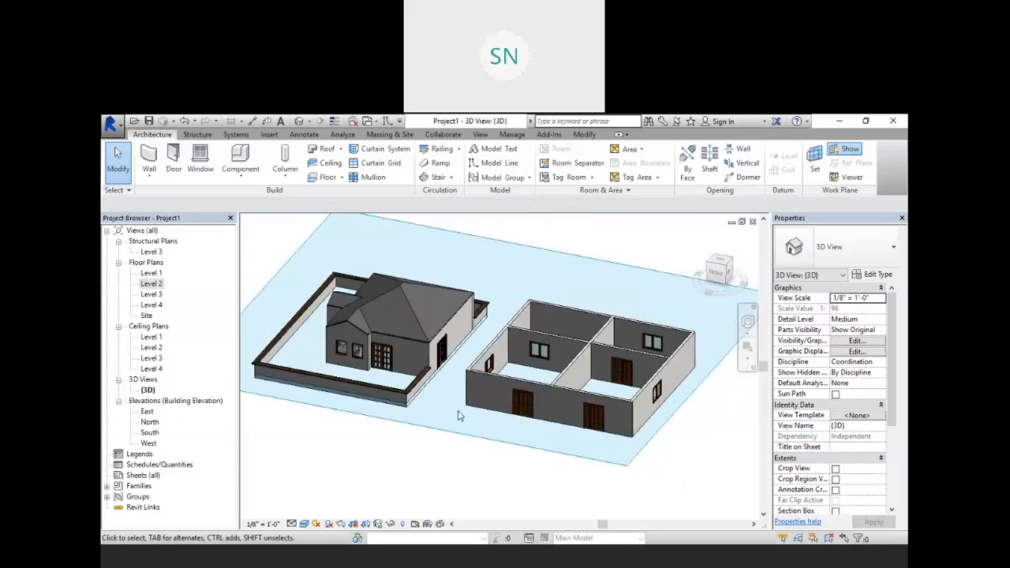
pyautogui.scroll(1, 460, 416)
pyautogui.keyDown('shift'); pyautogui.moveTo(474, 421); pyautogui.dragTo(555, 467, button='middle'); pyautogui.keyUp('shift')
pyautogui.scroll(2, 423, 334)
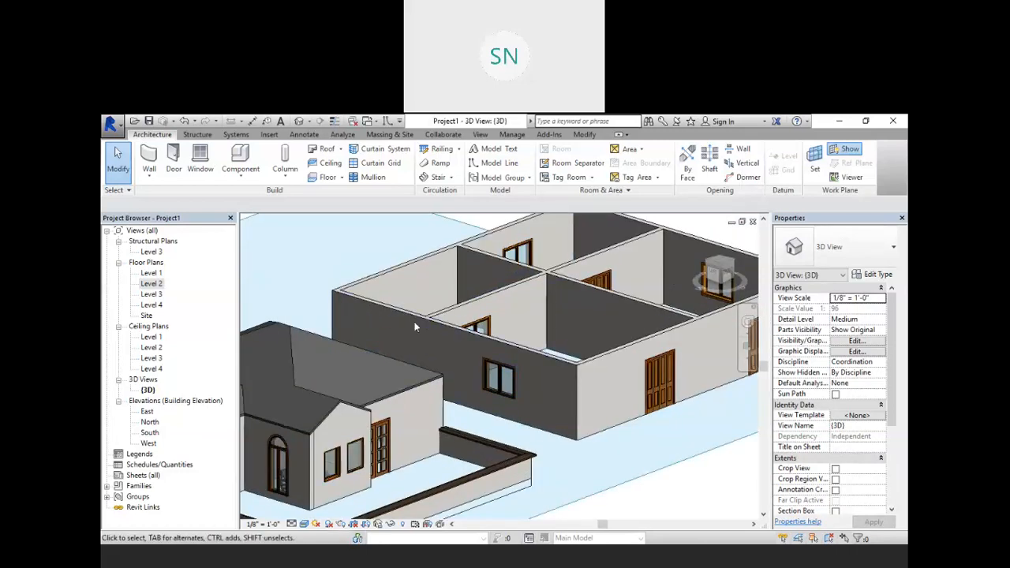
pyautogui.keyDown('shift'); pyautogui.moveTo(521, 424); pyautogui.dragTo(356, 415, button='middle'); pyautogui.keyUp('shift')
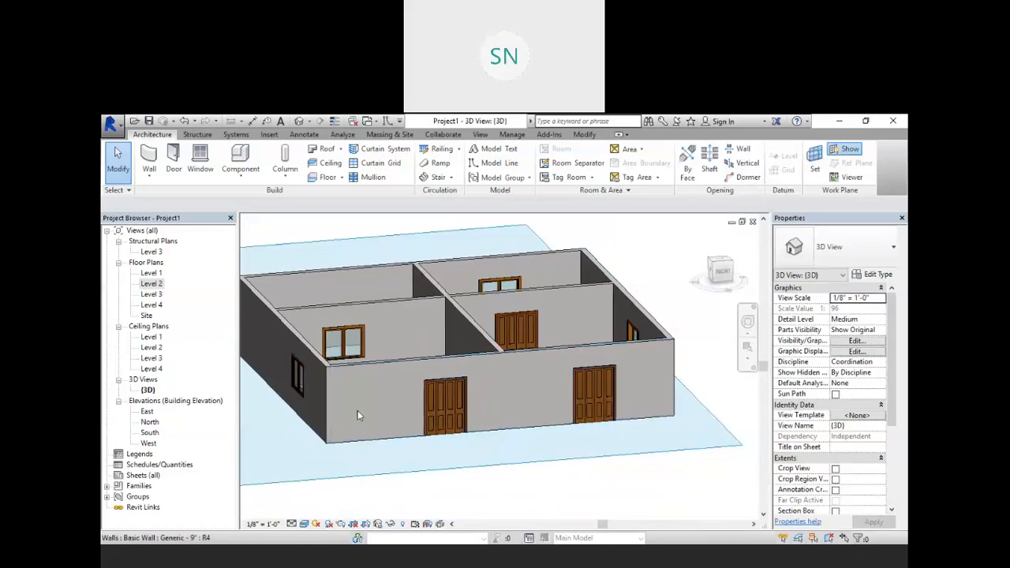
pyautogui.keyDown('shift'); pyautogui.moveTo(527, 392); pyautogui.dragTo(588, 312, button='middle'); pyautogui.keyUp('shift')
pyautogui.scroll(-2, 600, 302)
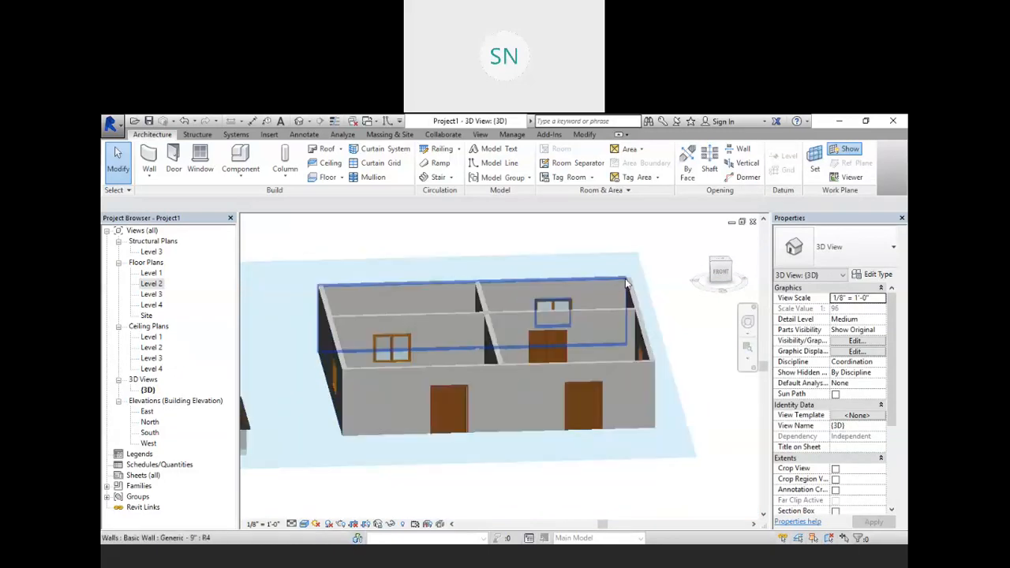
pyautogui.keyDown('shift'); pyautogui.moveTo(638, 359); pyautogui.dragTo(670, 377, button='middle'); pyautogui.keyUp('shift')
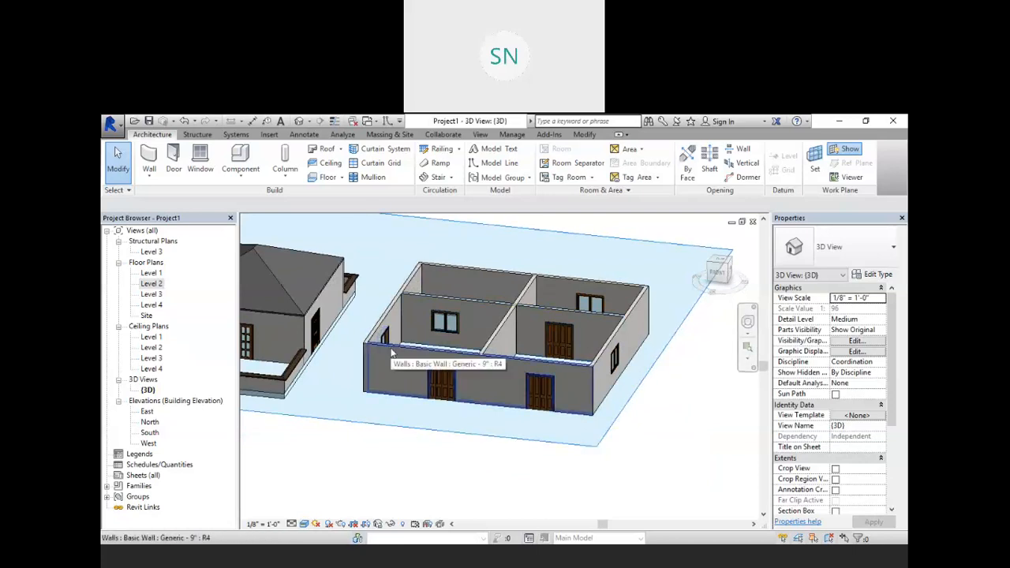
# Set a new work plane with the Pick a plane option, using the outer face of the roofless building's two-door front wall
pyautogui.click(819, 155)
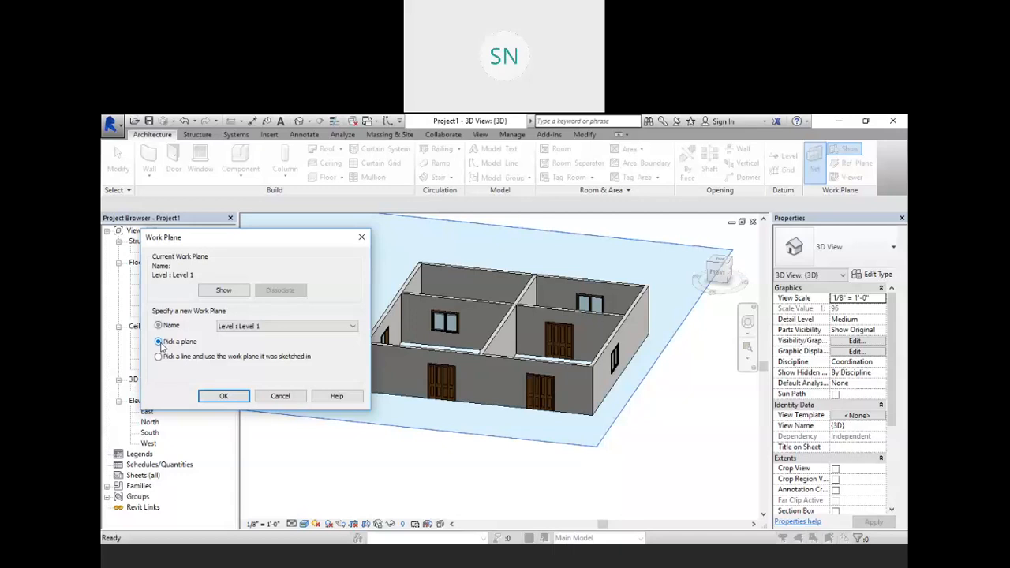
pyautogui.click(159, 341)
pyautogui.click(224, 396)
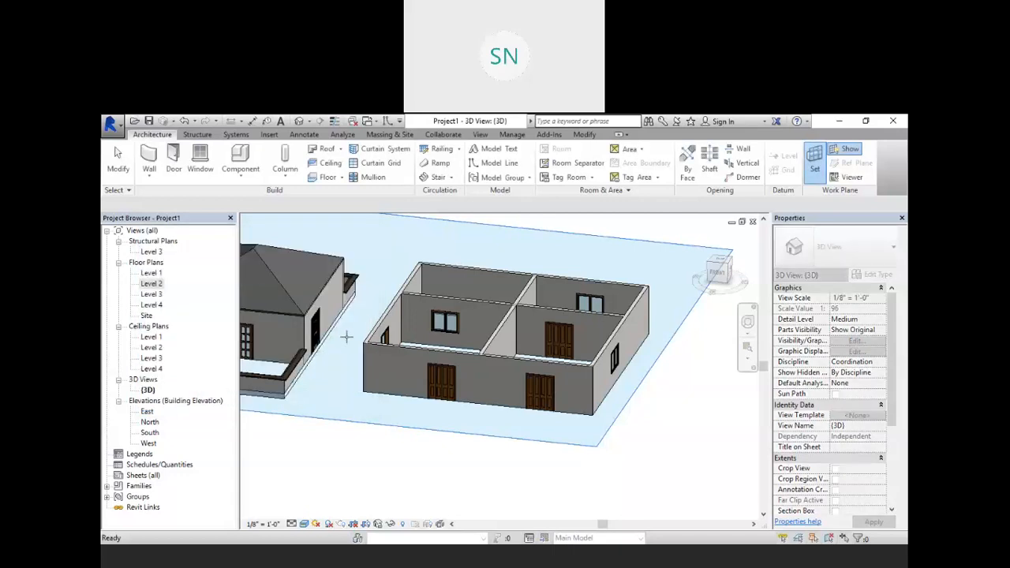
pyautogui.scroll(4, 346, 337)
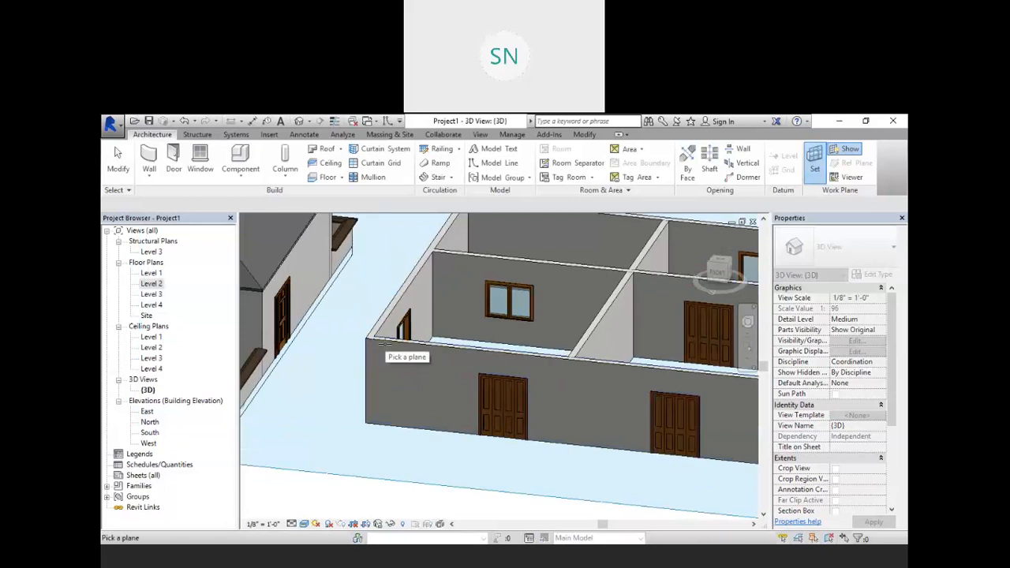
pyautogui.click(408, 429)
pyautogui.scroll(-4, 496, 447)
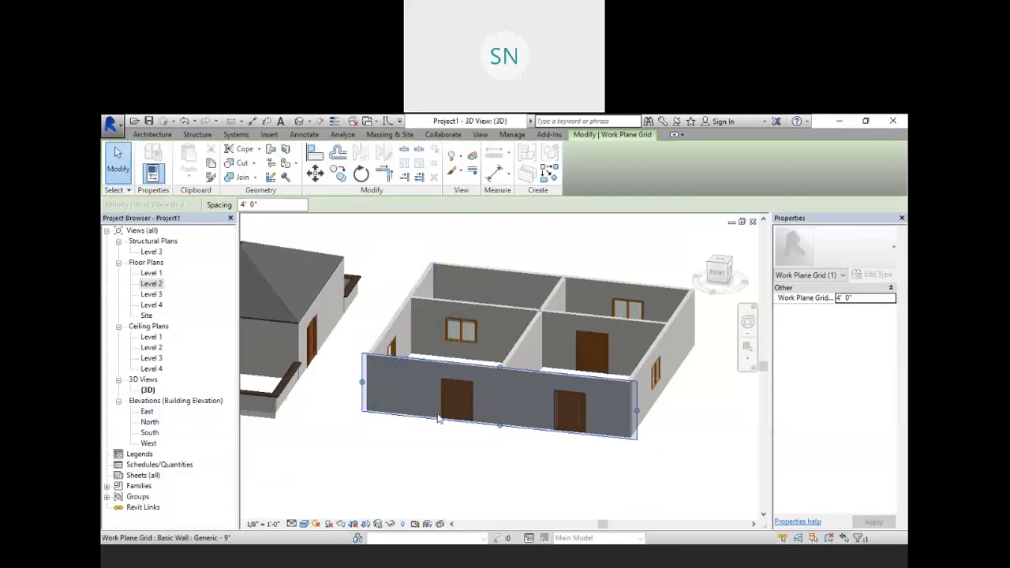
# Stretch the displayed work plane on the two-door front wall beyond both wall ends and above its top edge
pyautogui.scroll(2, 496, 447)
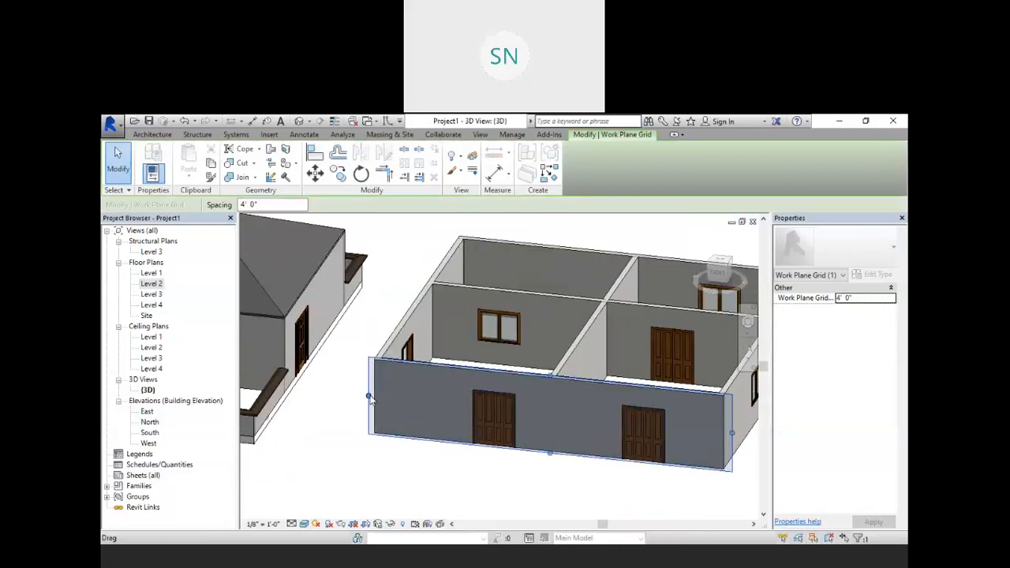
pyautogui.moveTo(351, 392); pyautogui.dragTo(348, 392)
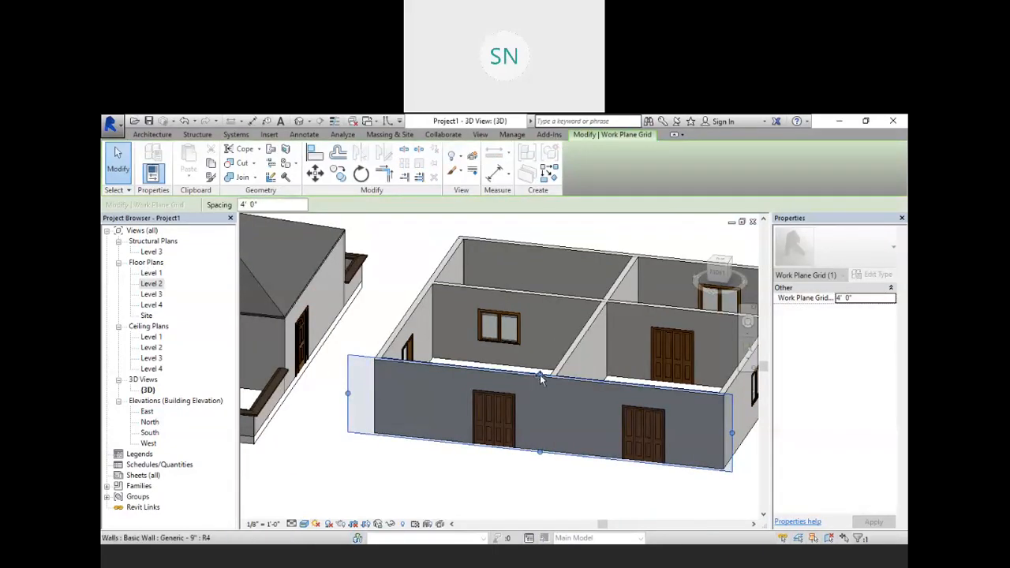
pyautogui.scroll(2, 523, 352)
pyautogui.scroll(-3, 509, 344)
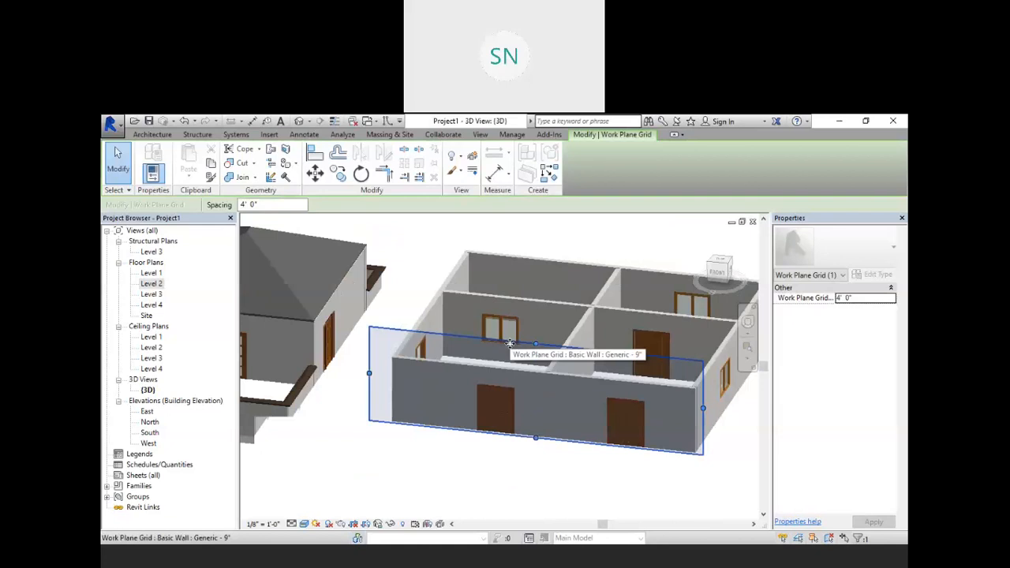
pyautogui.scroll(-2, 509, 343)
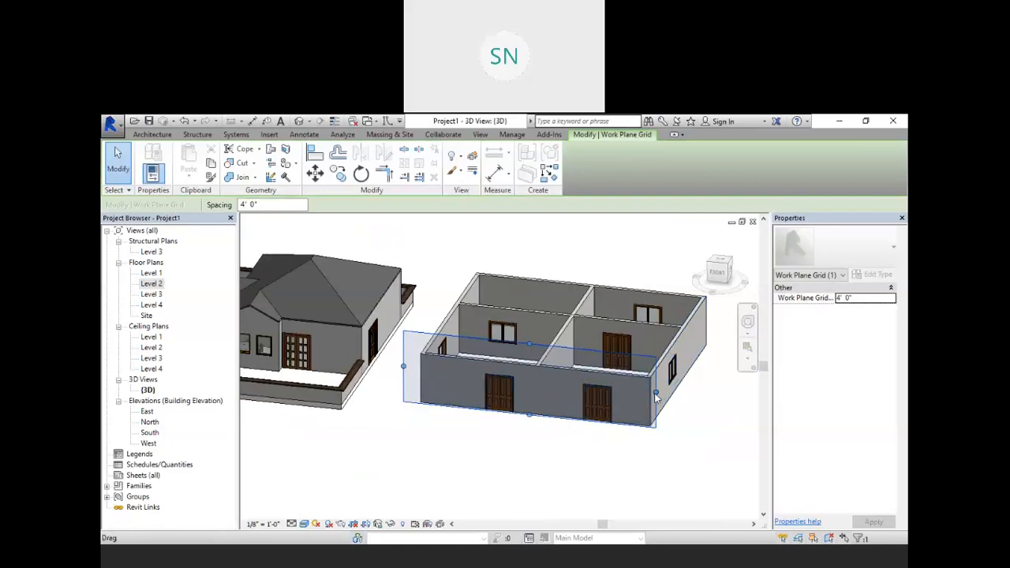
pyautogui.moveTo(656, 398); pyautogui.dragTo(669, 397)
pyautogui.click(683, 466)
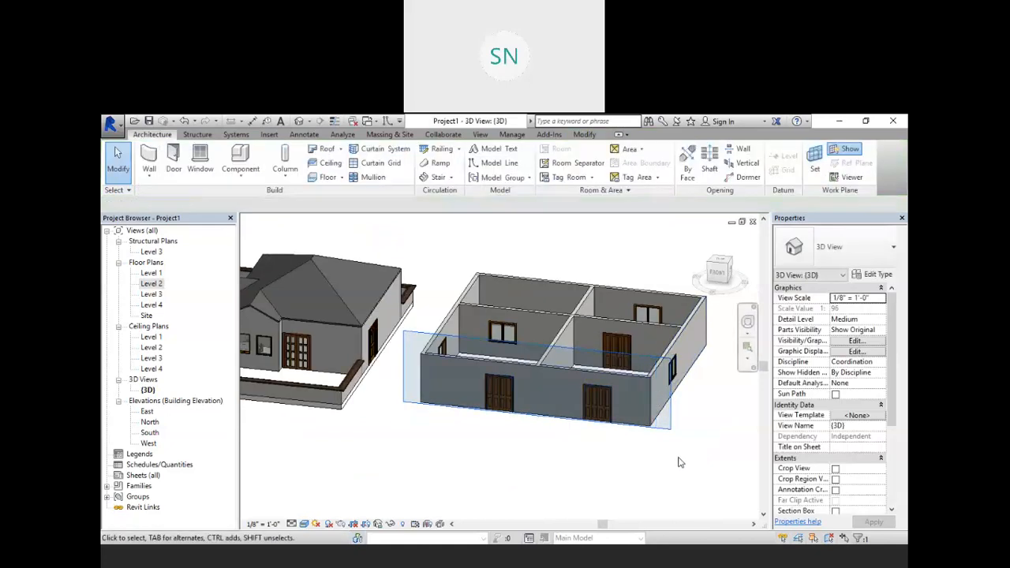
# Start a Roof by Extrusion on the front wall's work plane with Level 2 as the reference level
pyautogui.moveTo(442, 439); pyautogui.dragTo(429, 455, button='middle')
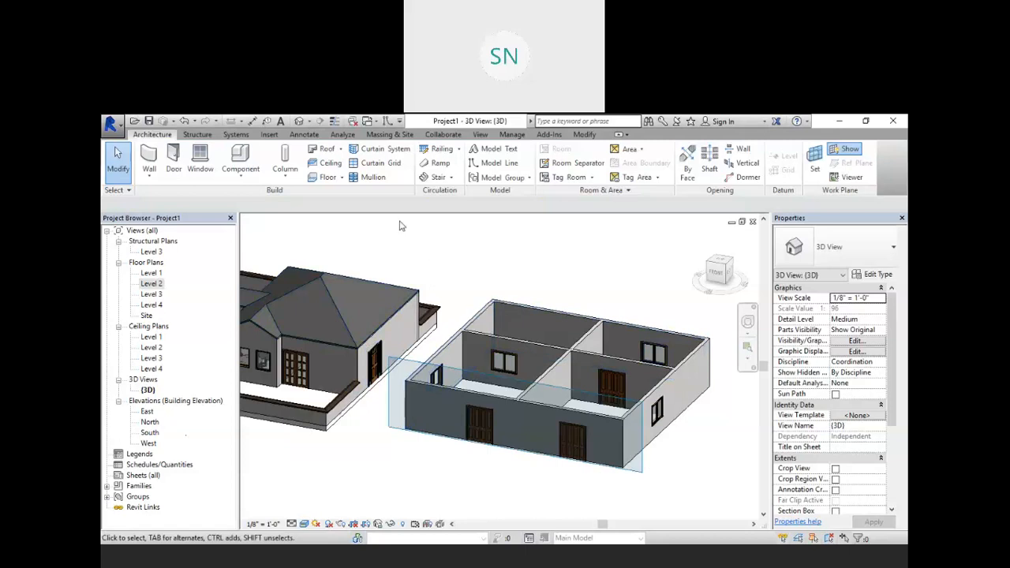
pyautogui.click(342, 150)
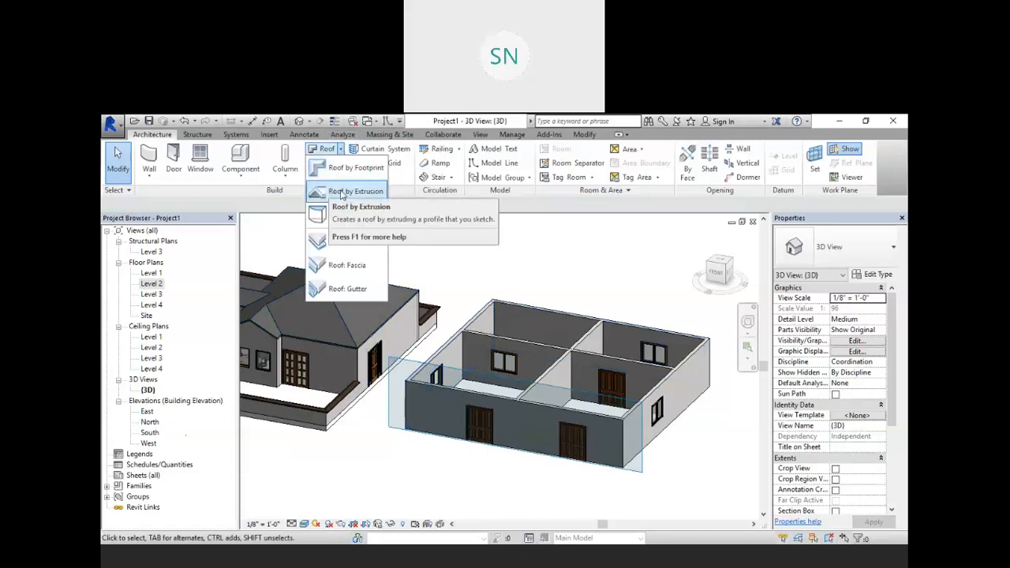
pyautogui.click(342, 191)
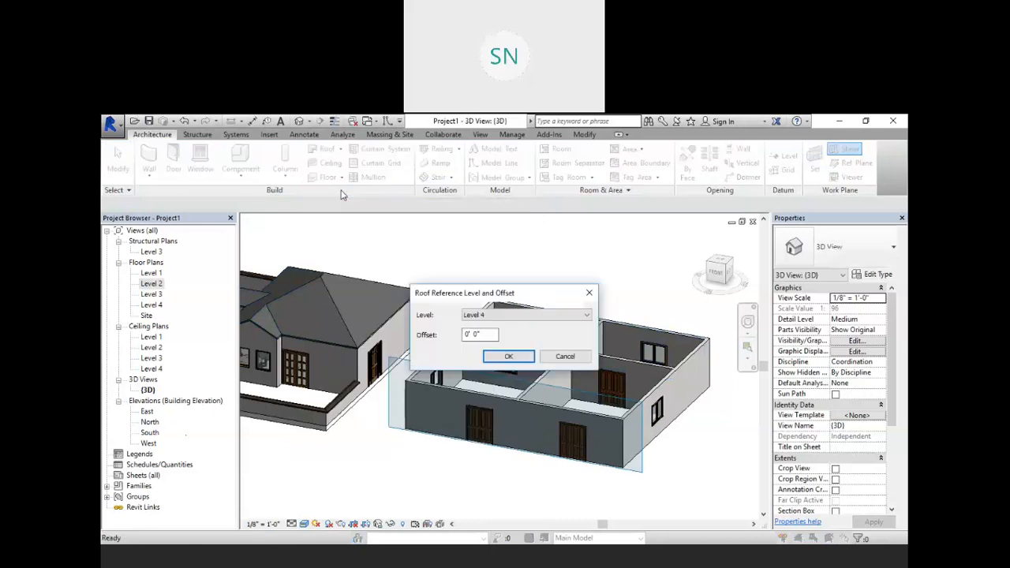
pyautogui.click(487, 318)
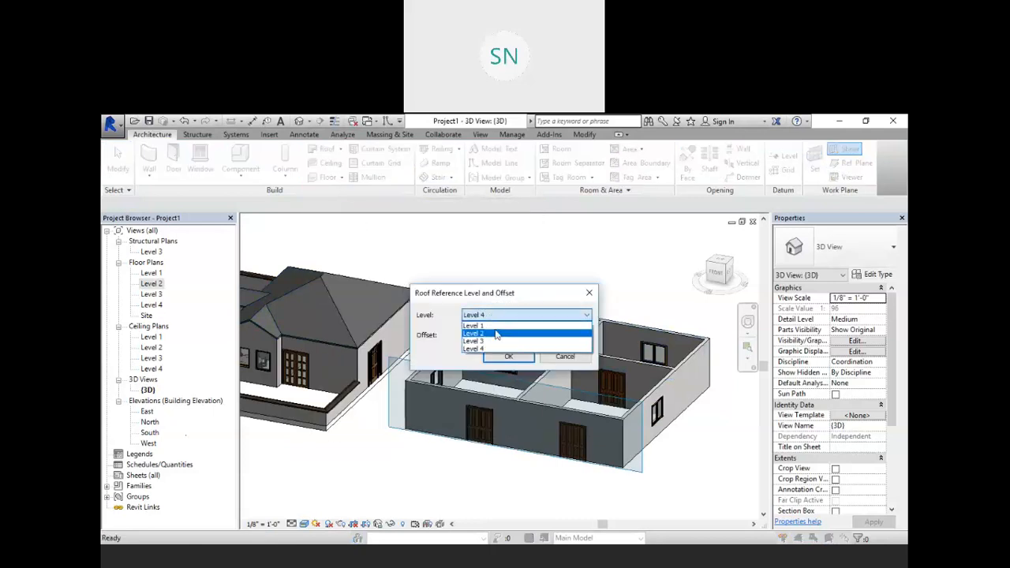
pyautogui.click(496, 332)
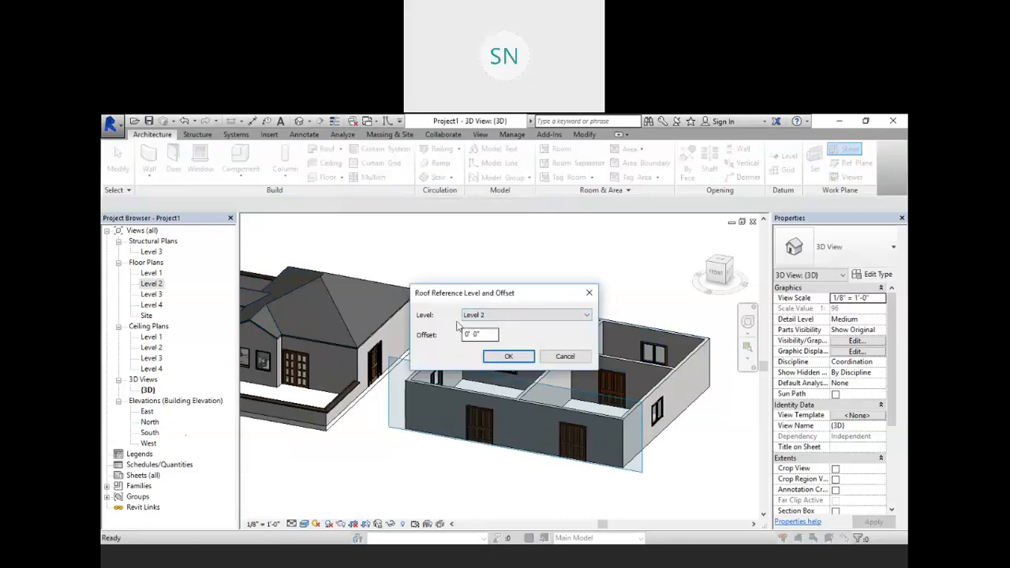
pyautogui.click(508, 356)
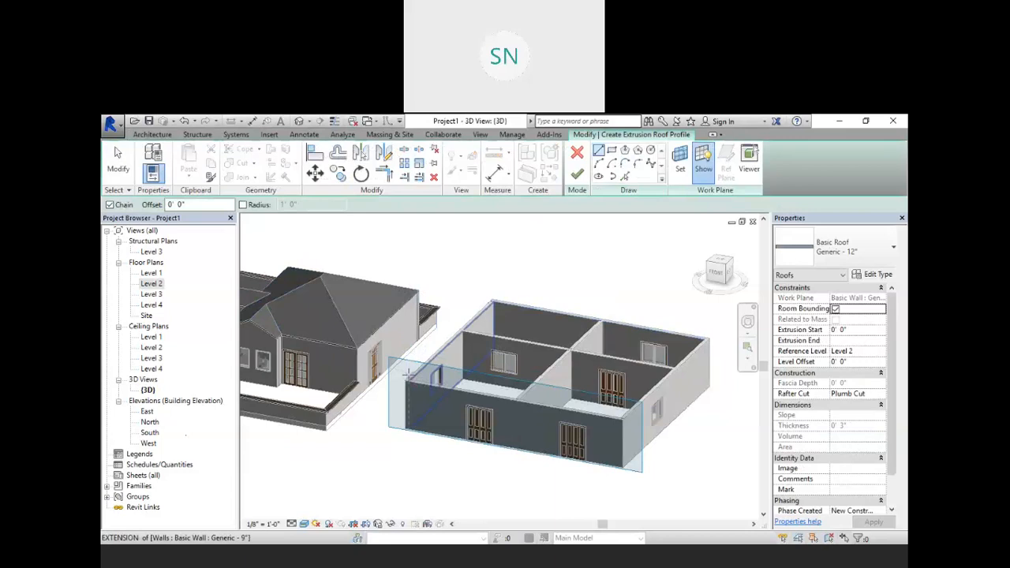
# In the front view, sketch a straight sloping profile line from the wall's upper left corner to a point above the right-hand door
pyautogui.click(716, 272)
pyautogui.click(716, 272)
pyautogui.scroll(-3, 616, 352)
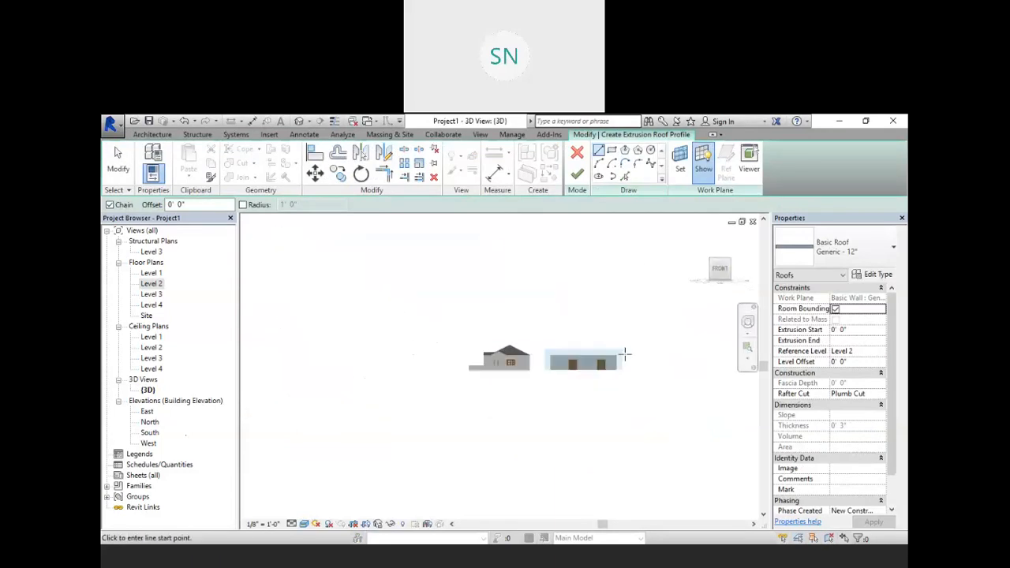
pyautogui.scroll(2, 635, 346)
pyautogui.scroll(5, 545, 322)
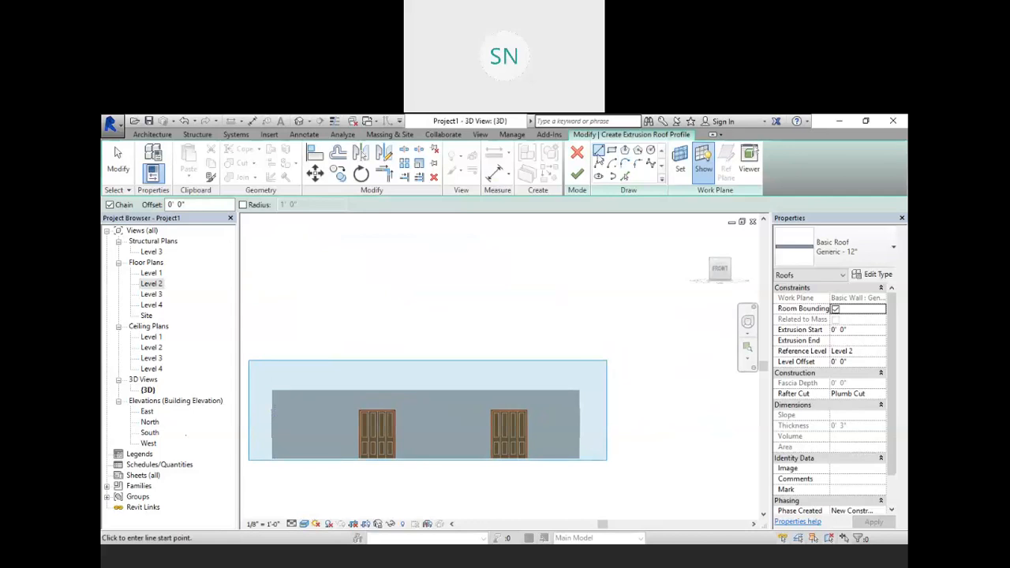
pyautogui.click(269, 389)
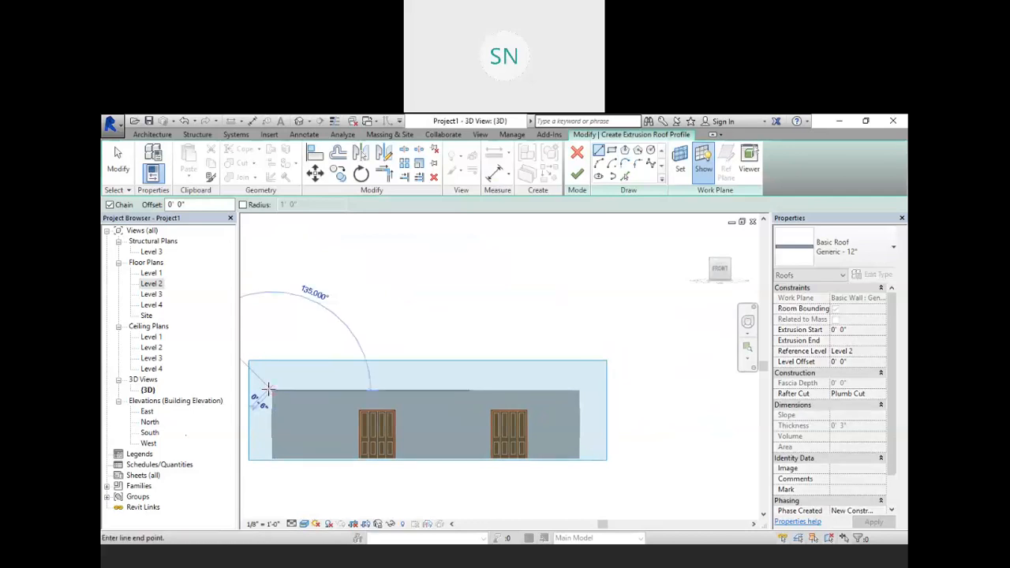
pyautogui.click(517, 353)
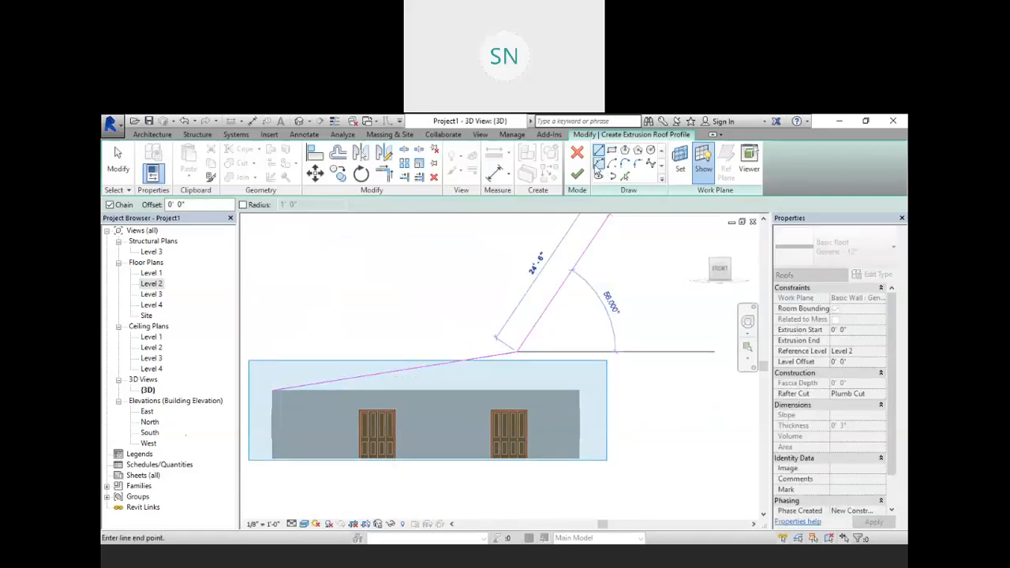
# Add an arc of about 17' 2 5/8" radius descending to wall-top height beyond the wall's right end, and finish the extruded roof
pyautogui.click(627, 392)
pyautogui.click(607, 379)
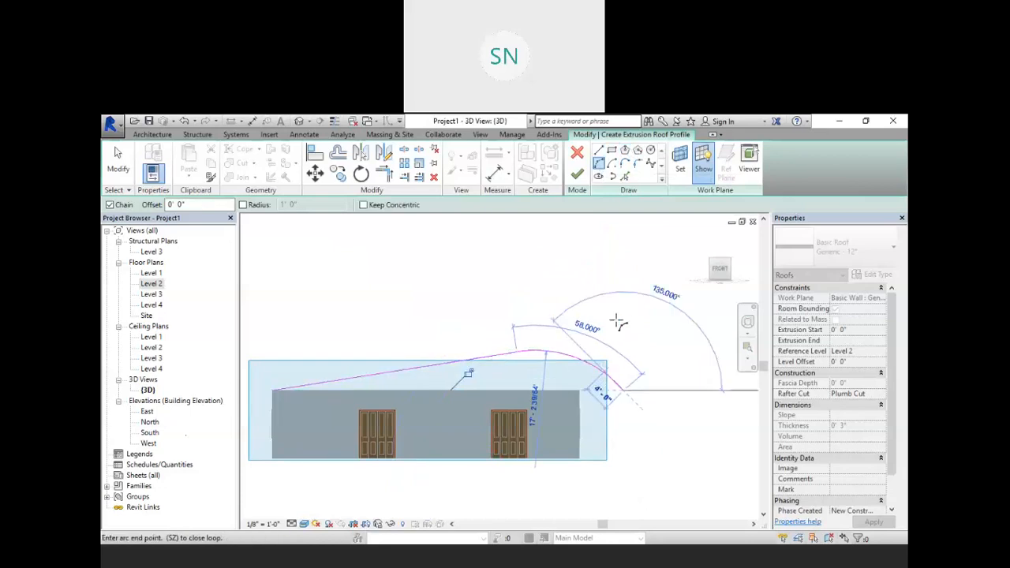
pyautogui.rightClick(609, 297)
pyautogui.click(620, 301)
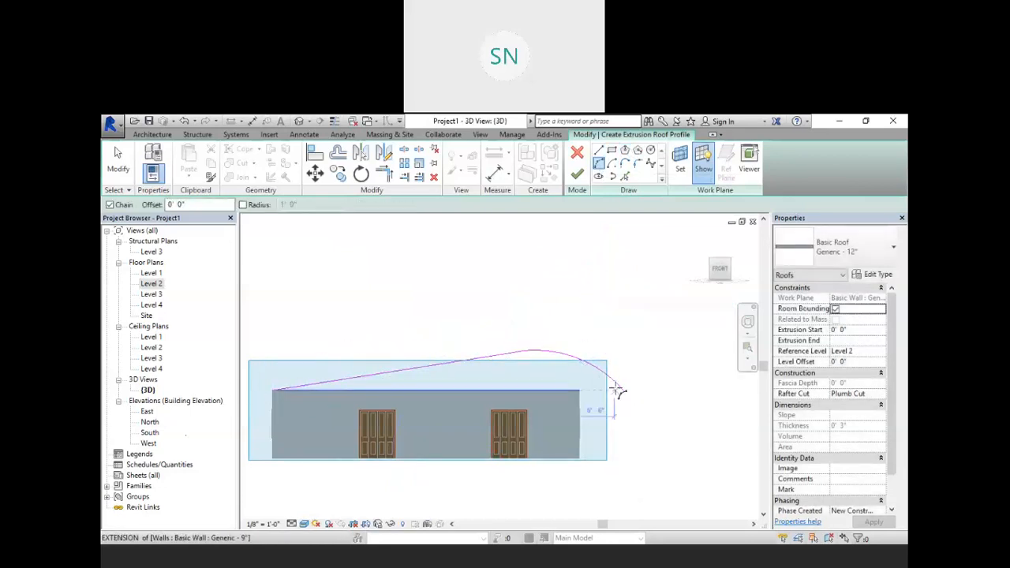
pyautogui.click(577, 174)
pyautogui.keyDown('shift'); pyautogui.moveTo(604, 365); pyautogui.dragTo(454, 433, button='middle'); pyautogui.keyUp('shift')
pyautogui.click(677, 461)
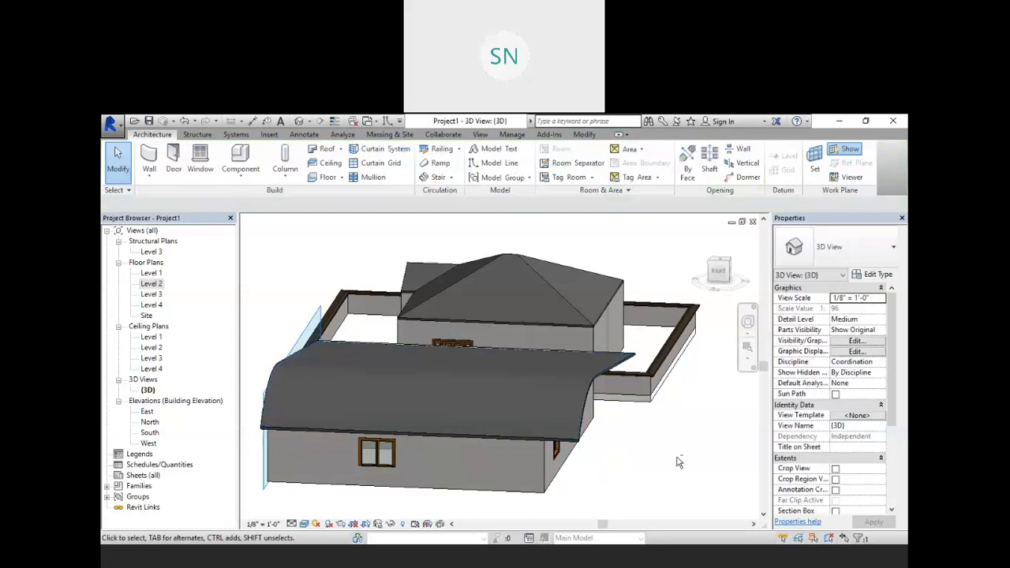
# Align the curved roof's rear end with the building's rear wall
pyautogui.scroll(5, 636, 467)
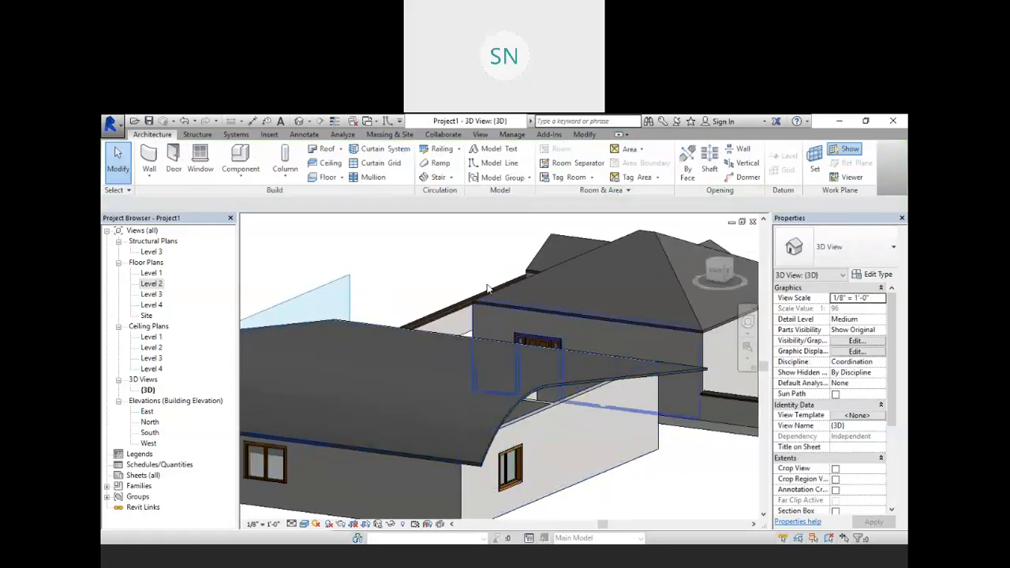
pyautogui.click(585, 134)
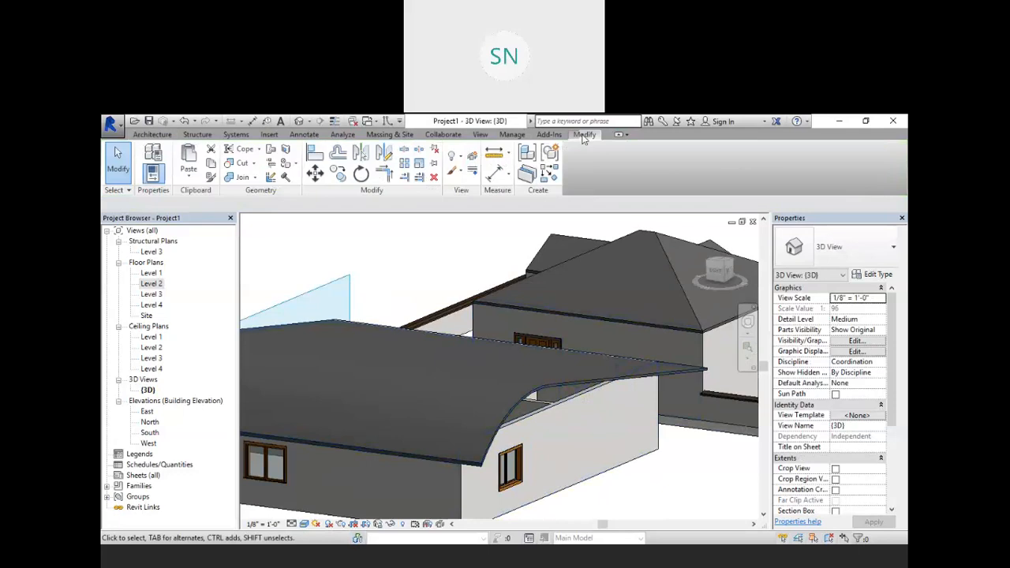
pyautogui.click(314, 152)
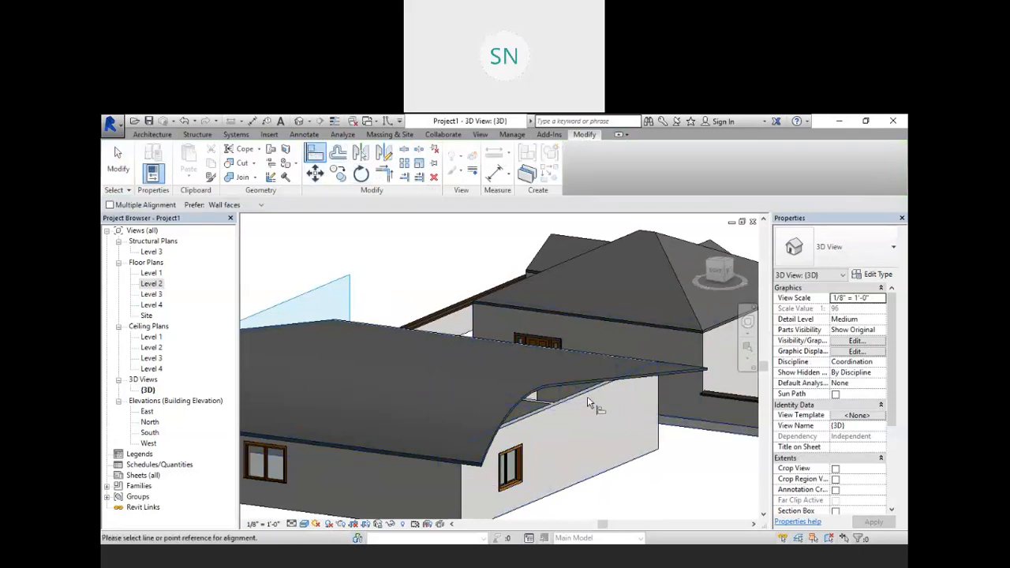
pyautogui.scroll(-5, 624, 387)
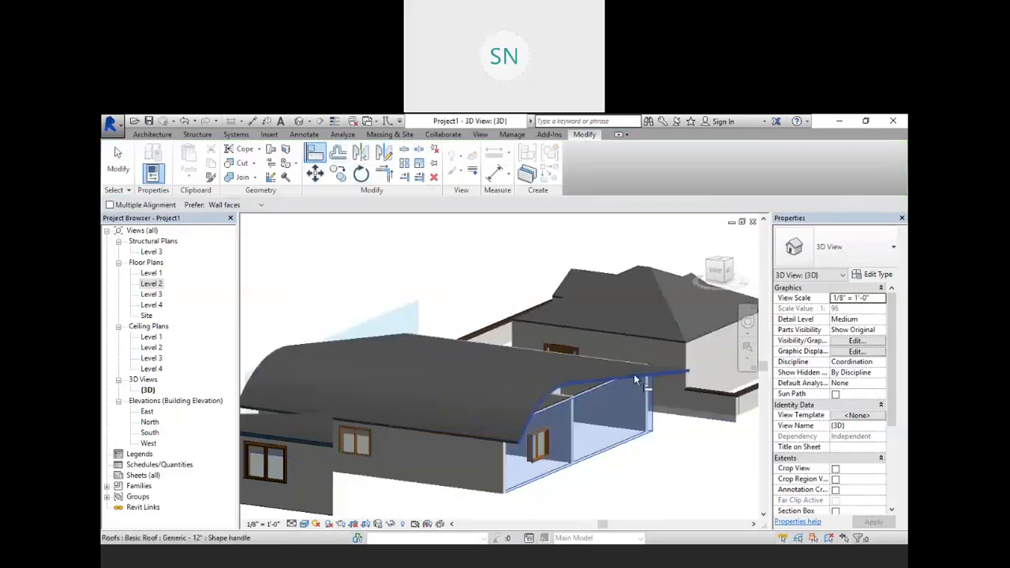
pyautogui.scroll(8, 630, 379)
pyautogui.scroll(-5, 626, 386)
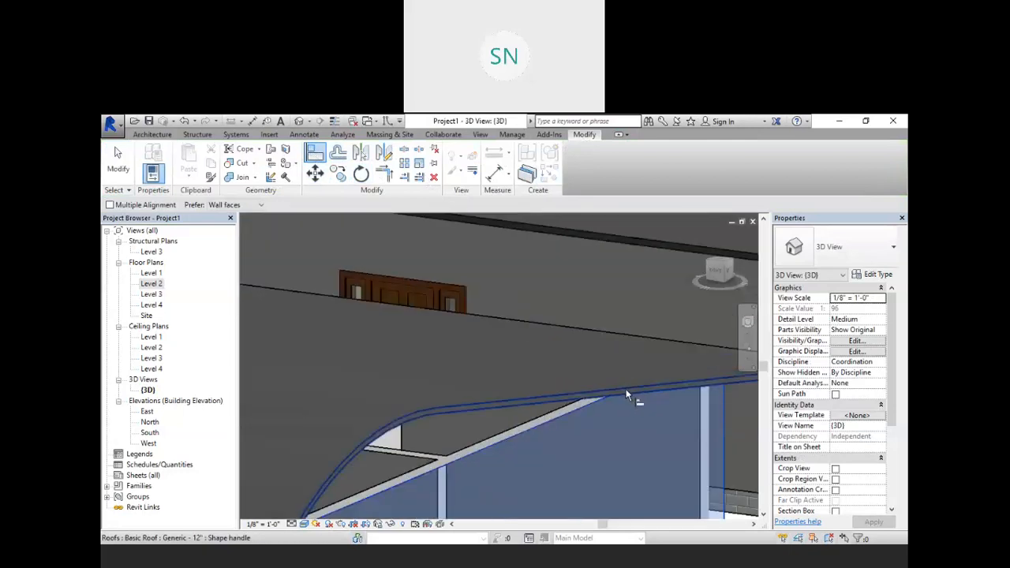
pyautogui.scroll(-5, 621, 377)
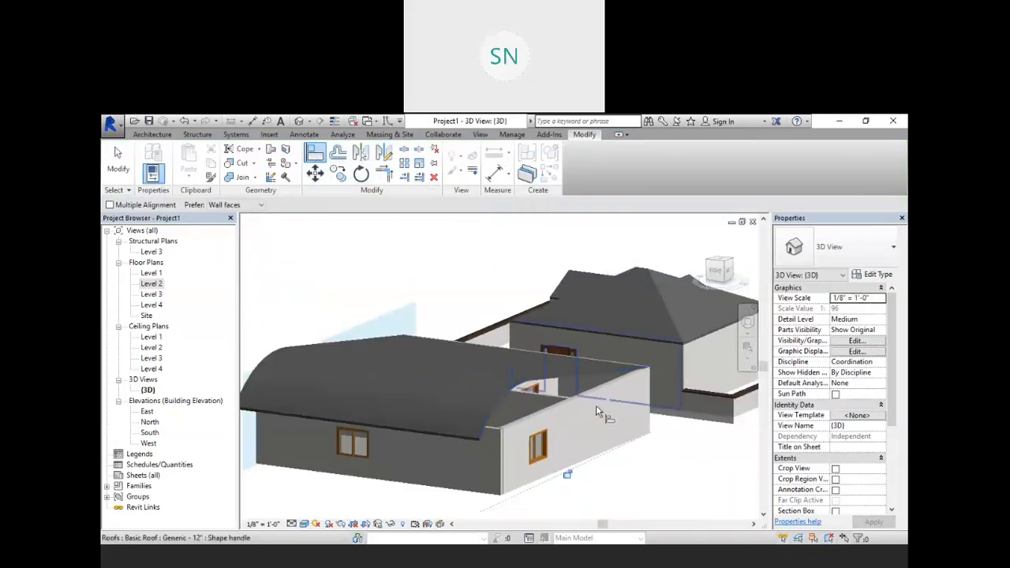
# Examine how the aligned roof sits over the building's side, rear and two-door front walls from several angles
pyautogui.keyDown('shift'); pyautogui.moveTo(596, 406); pyautogui.dragTo(553, 426, button='middle'); pyautogui.keyUp('shift')
pyautogui.scroll(8, 539, 450)
pyautogui.scroll(-5, 539, 450)
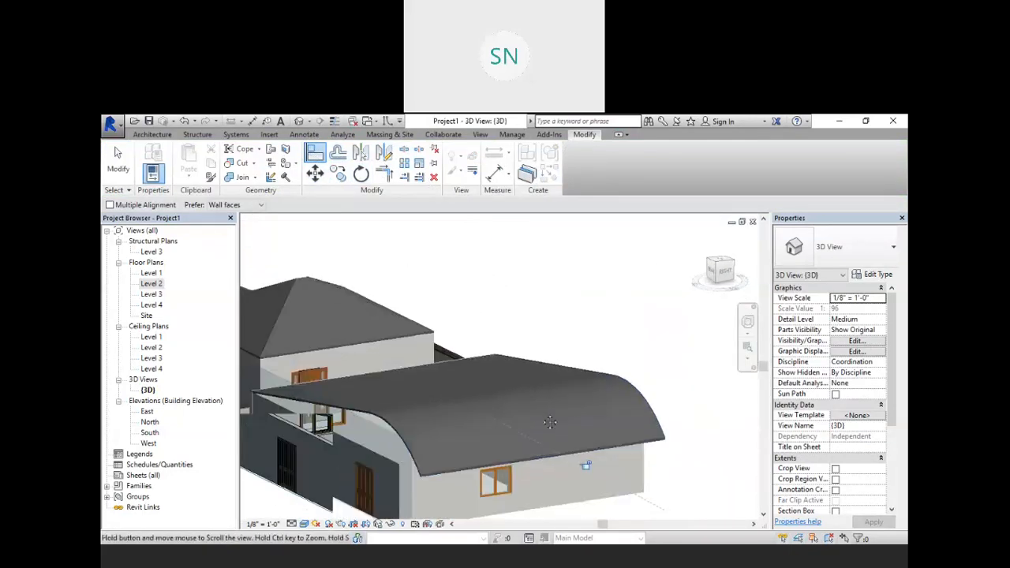
pyautogui.scroll(10, 446, 301)
pyautogui.scroll(-10, 445, 303)
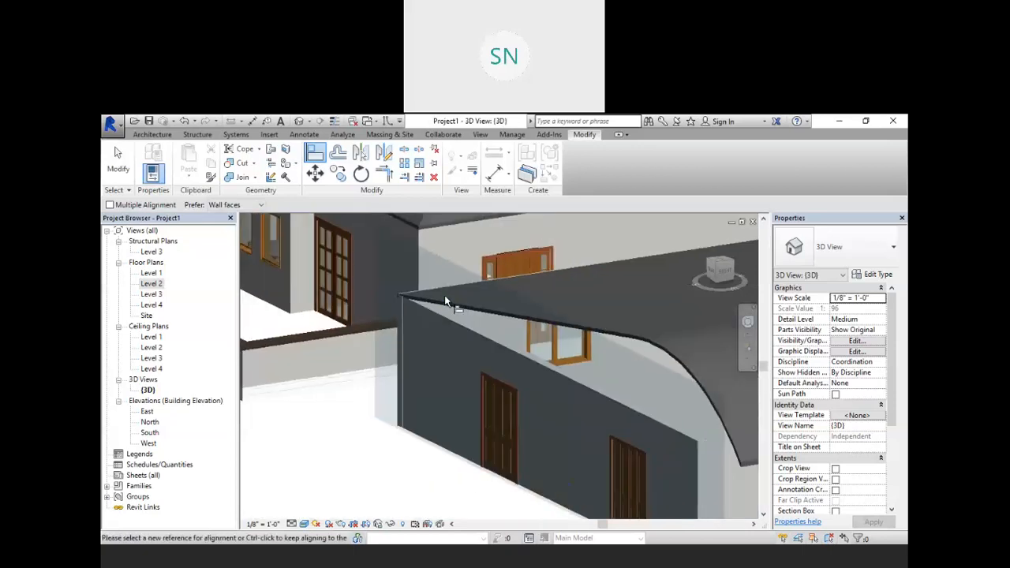
pyautogui.keyDown('shift'); pyautogui.moveTo(445, 320); pyautogui.dragTo(491, 386, button='middle'); pyautogui.keyUp('shift')
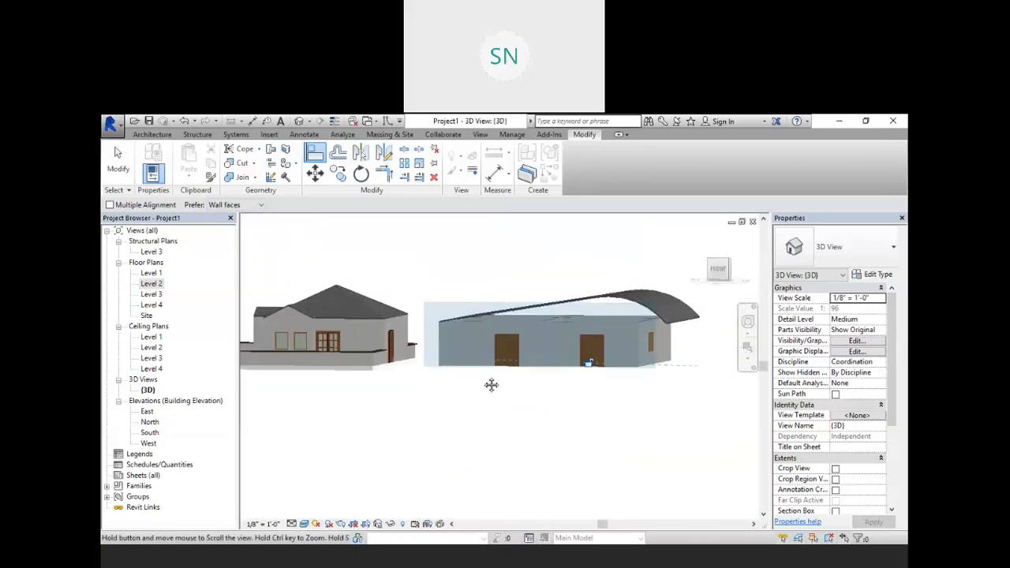
pyautogui.rightClick(382, 244)
pyautogui.click(407, 249)
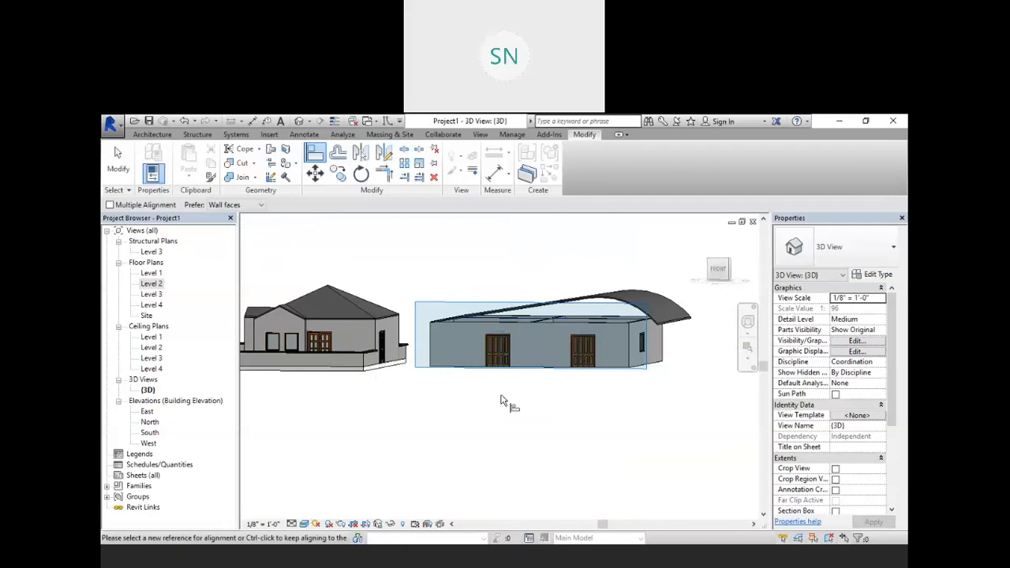
# Hide the work plane display around the two-door front wall
pyautogui.click(153, 134)
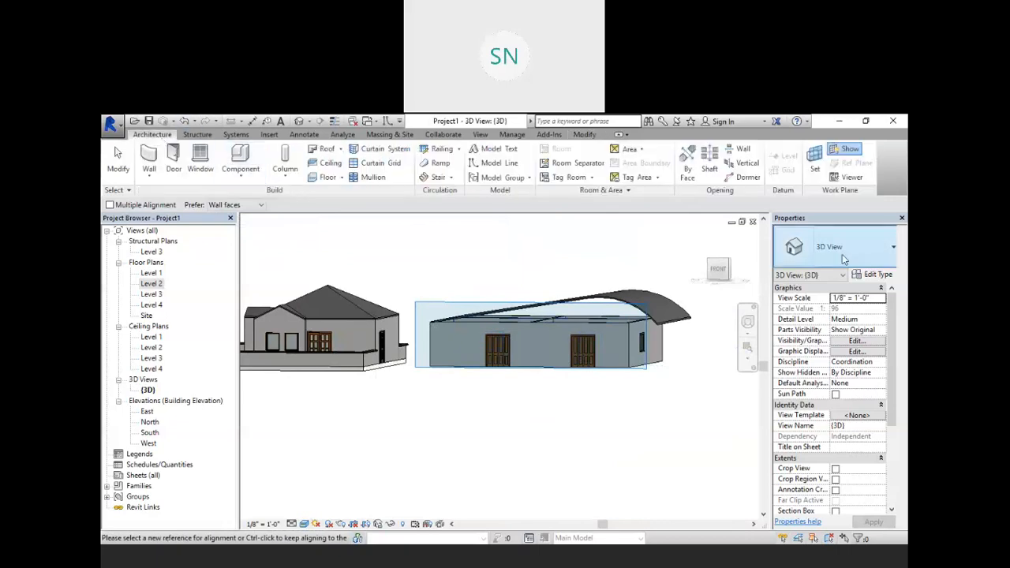
pyautogui.click(851, 155)
pyautogui.keyDown('shift'); pyautogui.moveTo(628, 395); pyautogui.dragTo(576, 402, button='middle'); pyautogui.keyUp('shift')
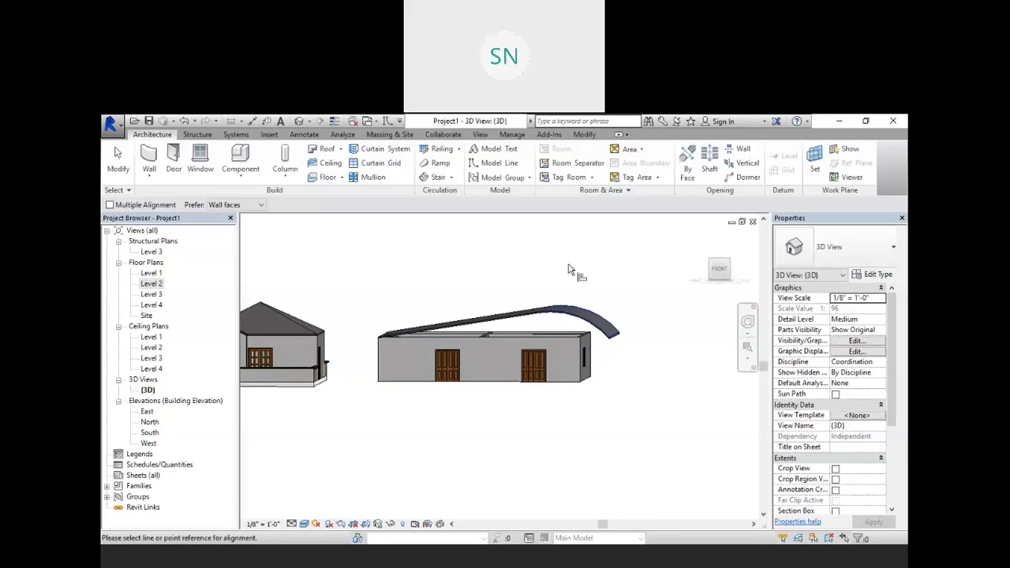
# Select only the two-door building's walls with the category filter and try to attach their tops to the curved roof
pyautogui.click(584, 135)
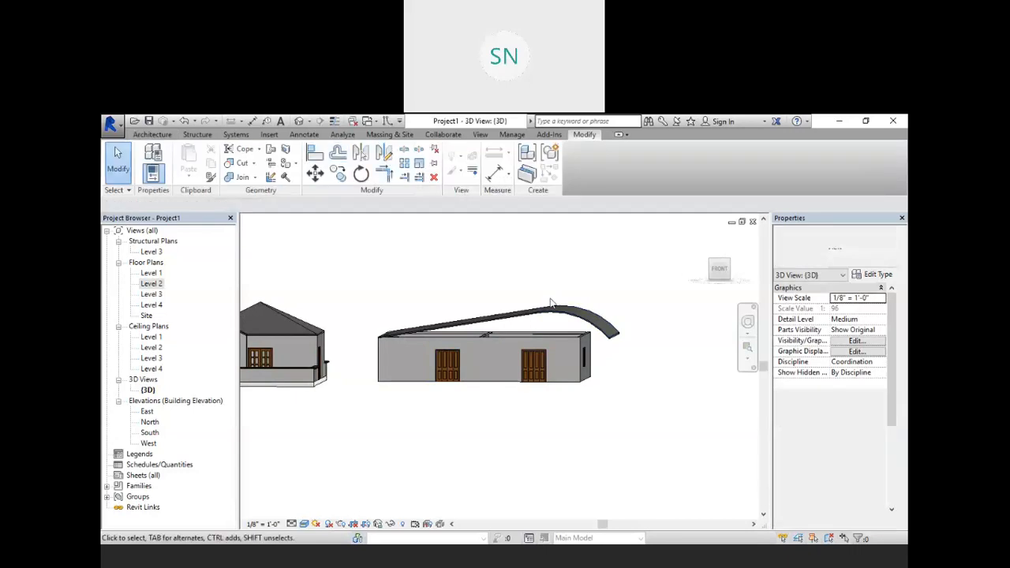
pyautogui.moveTo(646, 384); pyautogui.dragTo(371, 355)
pyautogui.click(577, 162)
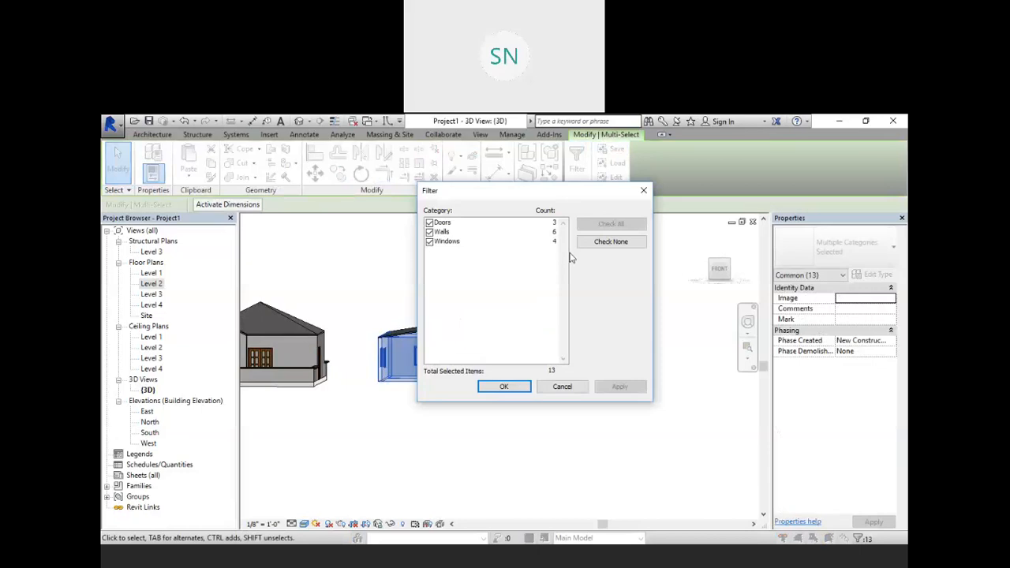
pyautogui.click(601, 244)
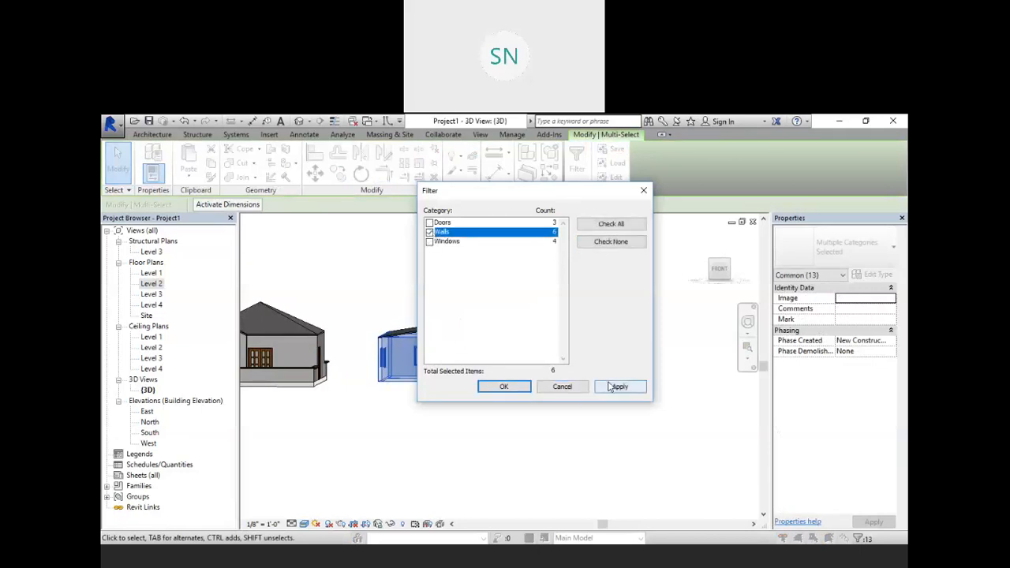
pyautogui.click(620, 386)
pyautogui.click(504, 387)
pyautogui.click(662, 164)
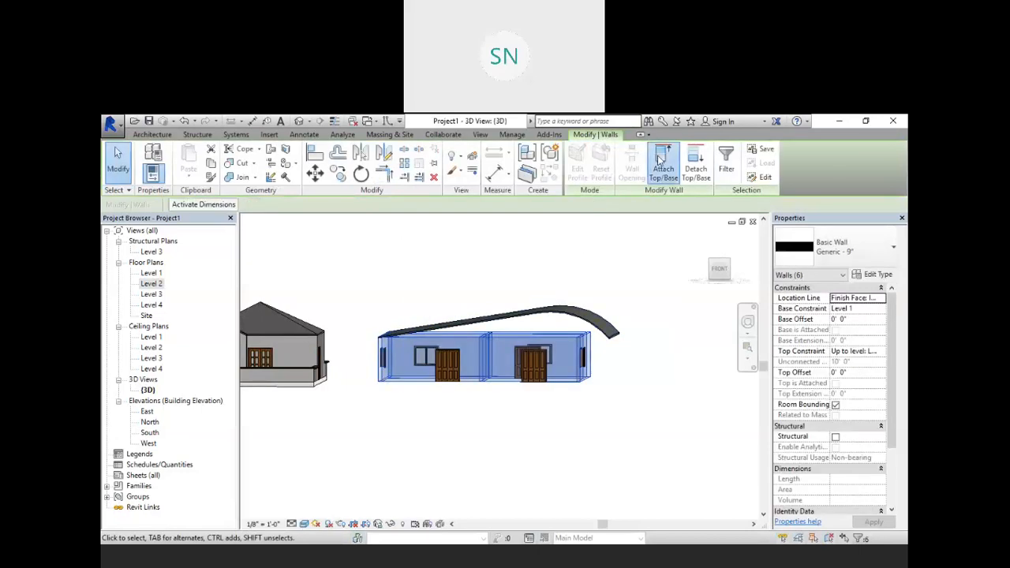
pyautogui.click(592, 317)
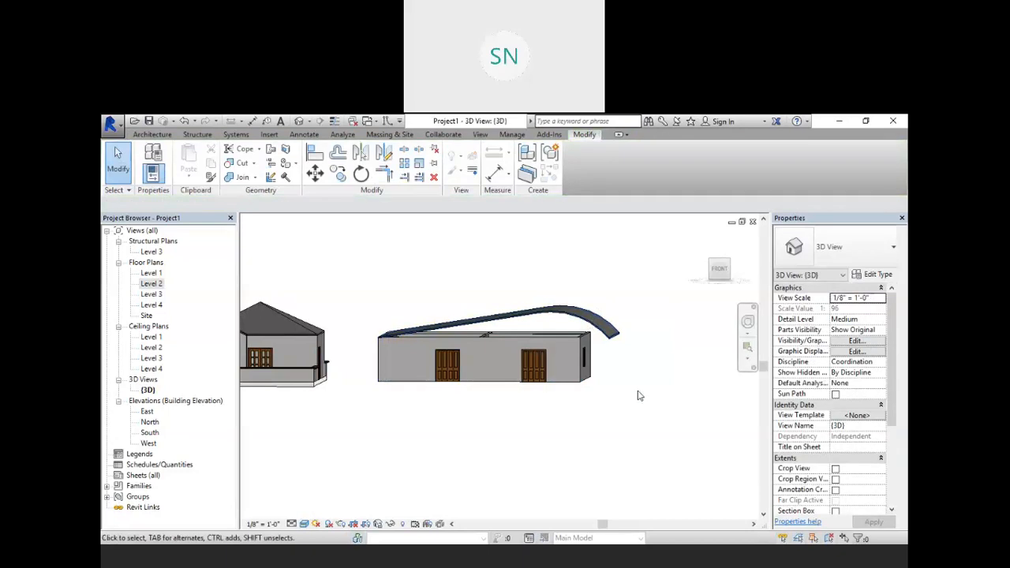
# Isolate the two-door building's walls with the category filter and attach their tops to the curved roof
pyautogui.moveTo(613, 423); pyautogui.dragTo(368, 359)
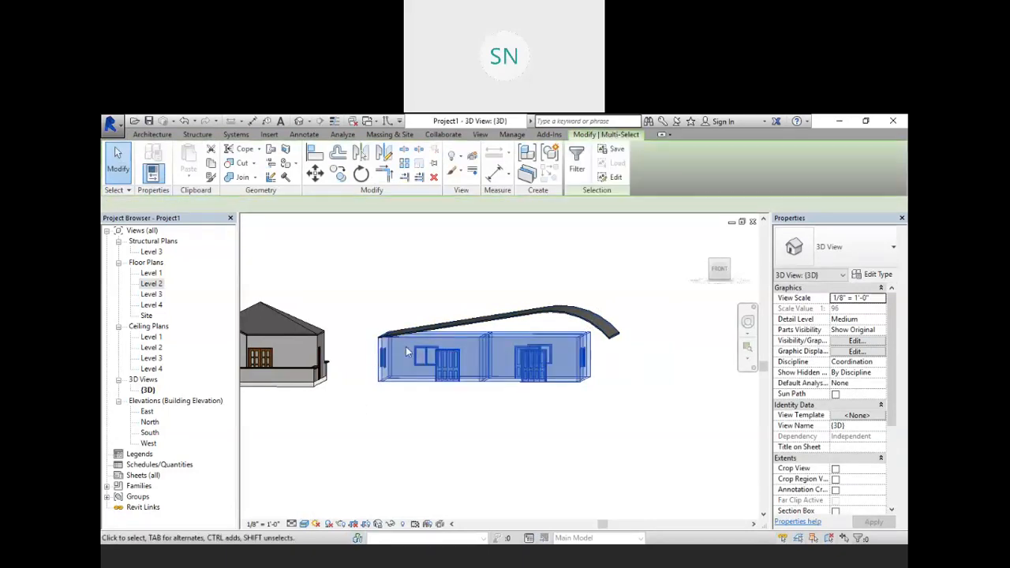
pyautogui.click(577, 161)
pyautogui.click(611, 242)
pyautogui.click(430, 231)
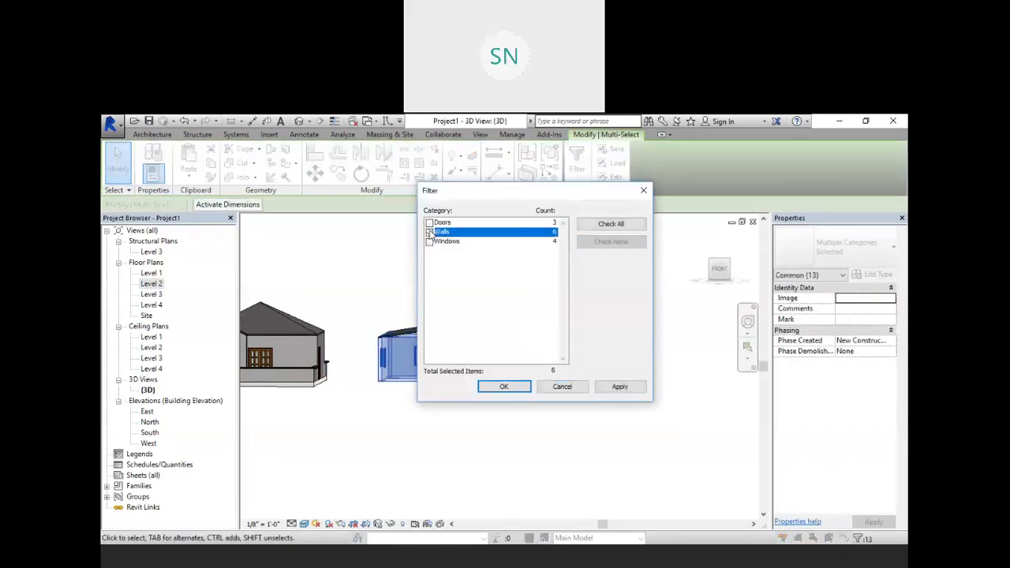
pyautogui.click(620, 387)
pyautogui.click(511, 393)
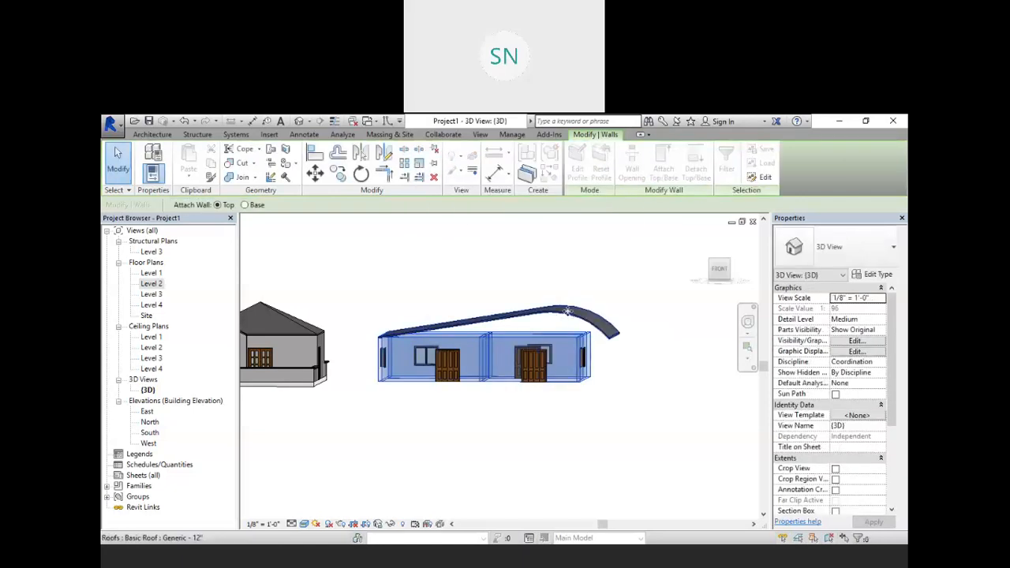
pyautogui.click(640, 286)
# Examine the curved-roof building with its attached walls and the neighbouring hip-roofed house in 3D
pyautogui.keyDown('shift'); pyautogui.moveTo(640, 384); pyautogui.dragTo(593, 471, button='middle'); pyautogui.keyUp('shift')
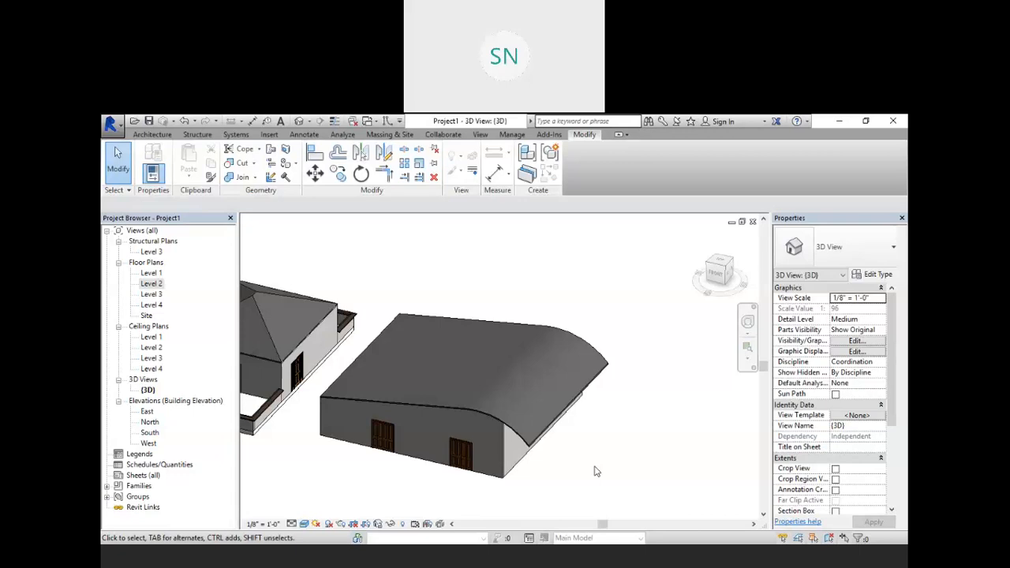
pyautogui.scroll(1, 430, 394)
pyautogui.moveTo(466, 393); pyautogui.dragTo(624, 469, button='middle')
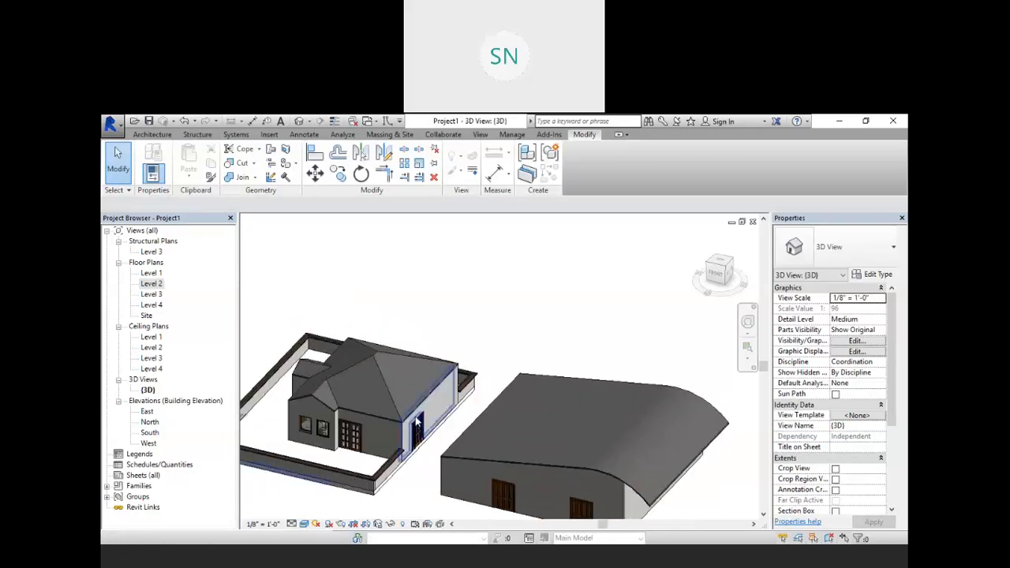
pyautogui.scroll(1, 333, 378)
pyautogui.moveTo(355, 385); pyautogui.dragTo(483, 368, button='middle')
pyautogui.scroll(2, 488, 368)
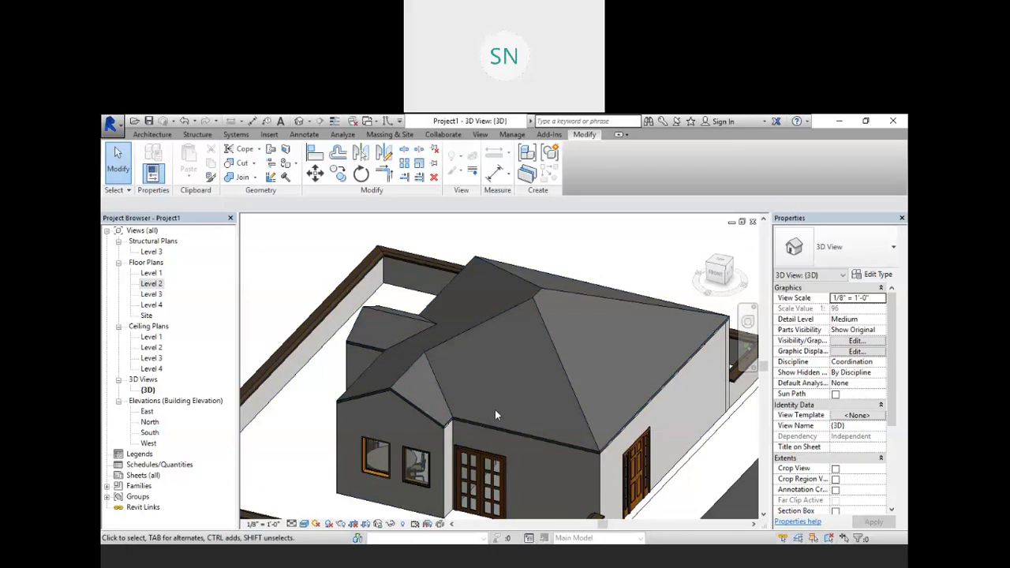
pyautogui.scroll(2, 512, 347)
pyautogui.scroll(-5, 511, 348)
pyautogui.scroll(-1, 512, 348)
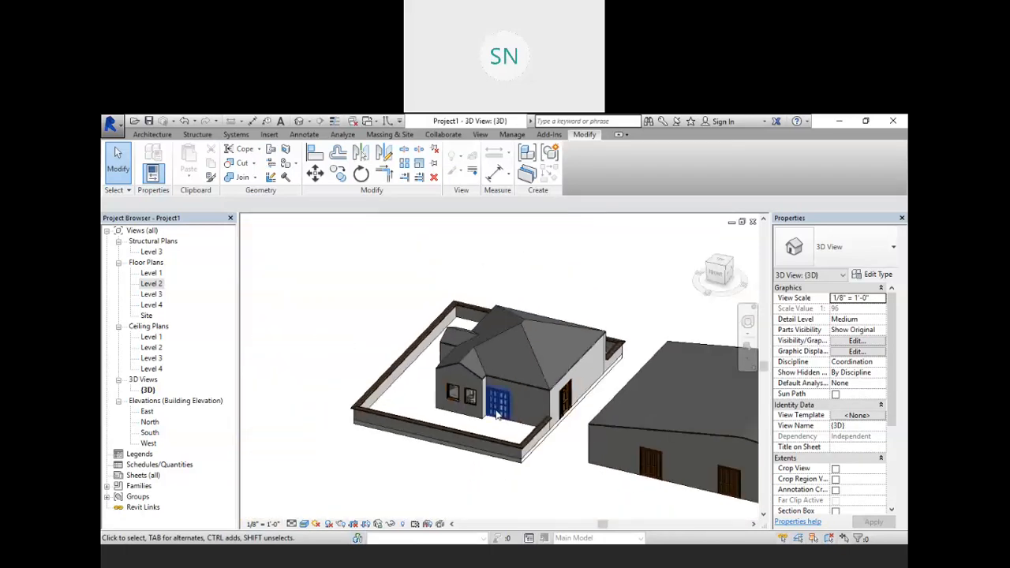
pyautogui.moveTo(484, 401); pyautogui.dragTo(519, 420, button='middle')
pyautogui.scroll(-1, 519, 420)
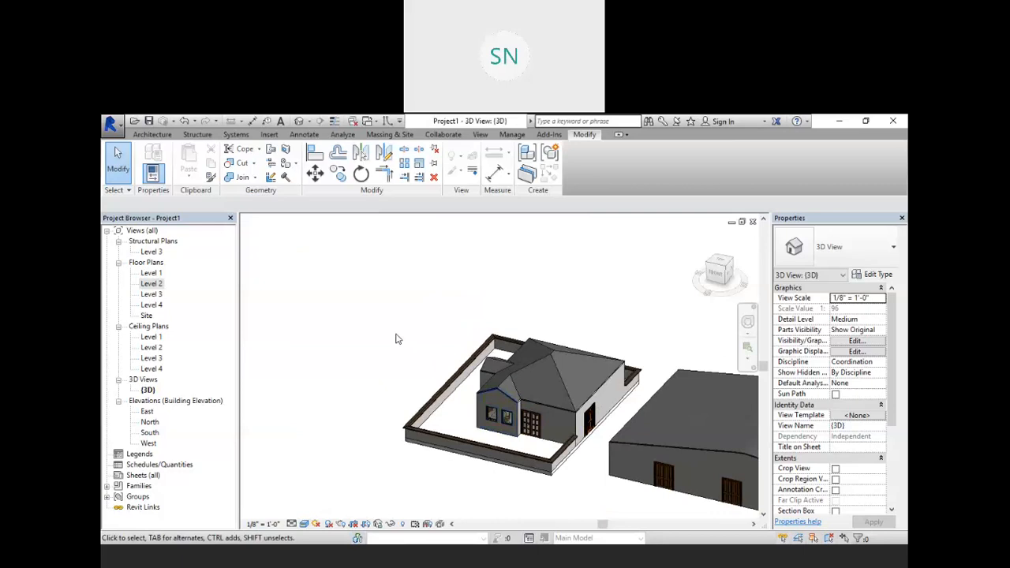
pyautogui.moveTo(439, 357); pyautogui.dragTo(342, 297, button='middle')
pyautogui.moveTo(563, 394); pyautogui.dragTo(484, 369, button='middle')
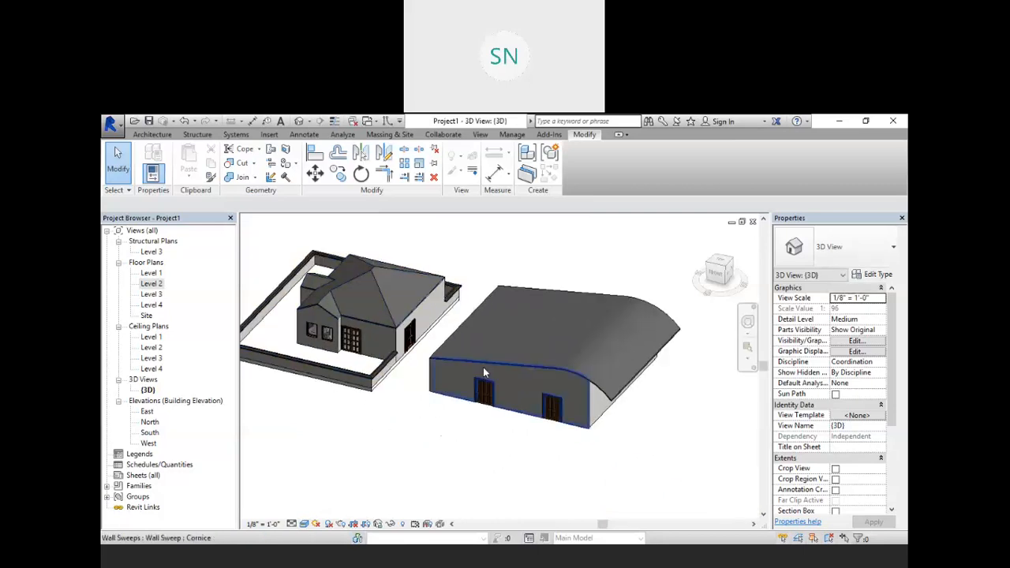
pyautogui.moveTo(413, 409); pyautogui.dragTo(424, 421, button='middle')
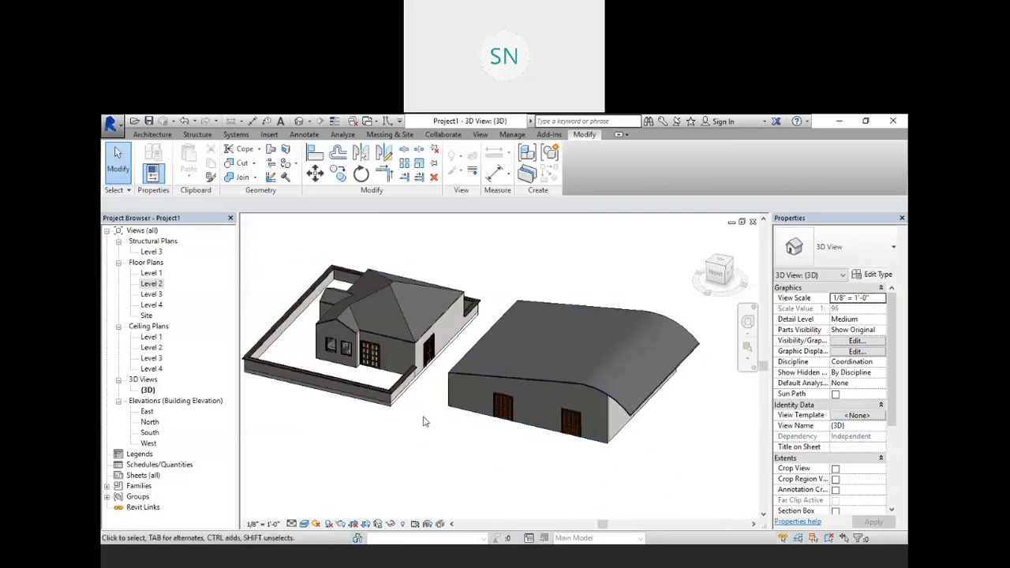
pyautogui.scroll(2, 645, 442)
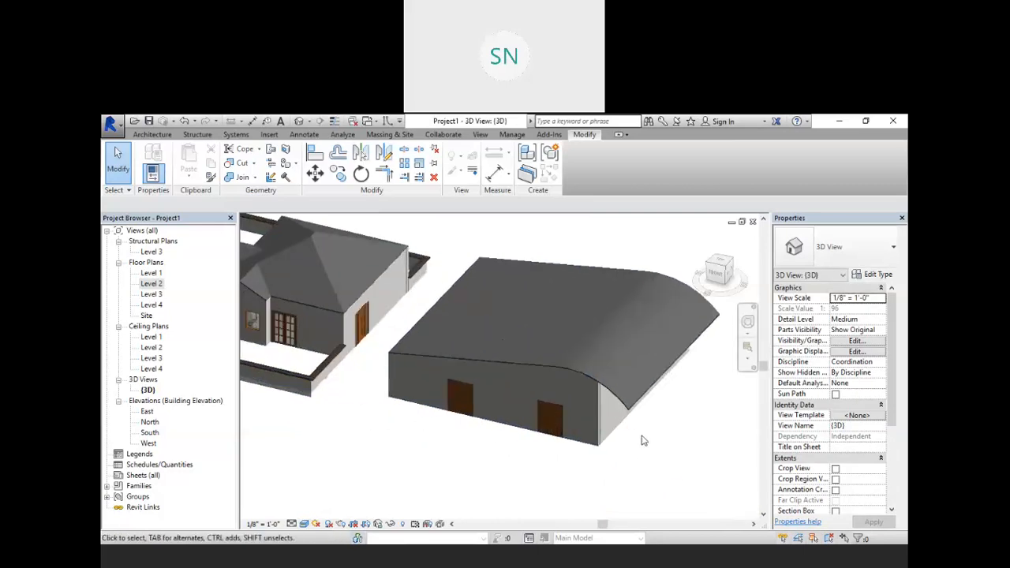
pyautogui.scroll(-2, 643, 440)
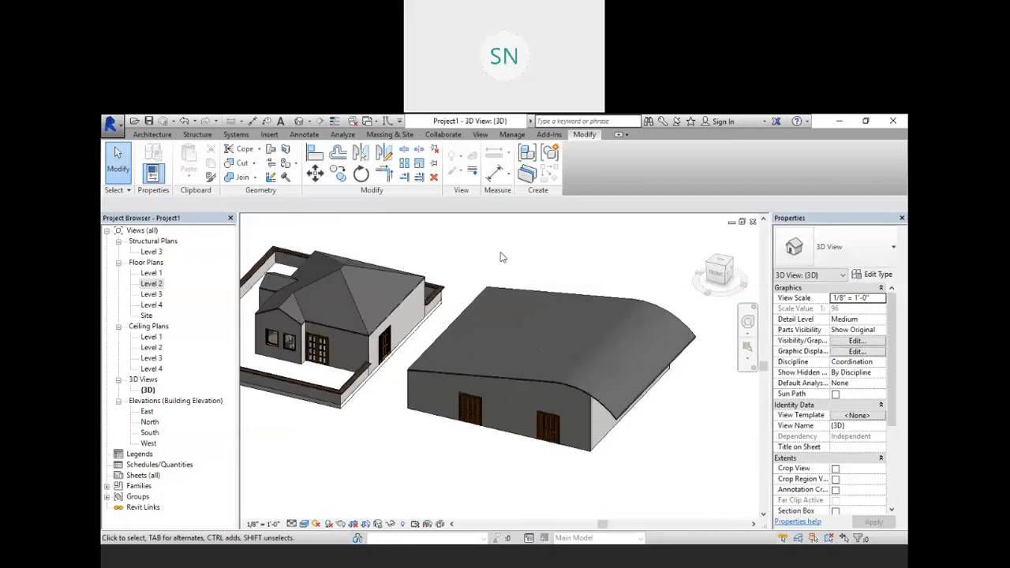
# Create a rectangular Generic - 12" floor on Level 1 under the curved-roof building, extending about 13'-3" beyond its east wall
pyautogui.doubleClick(154, 273)
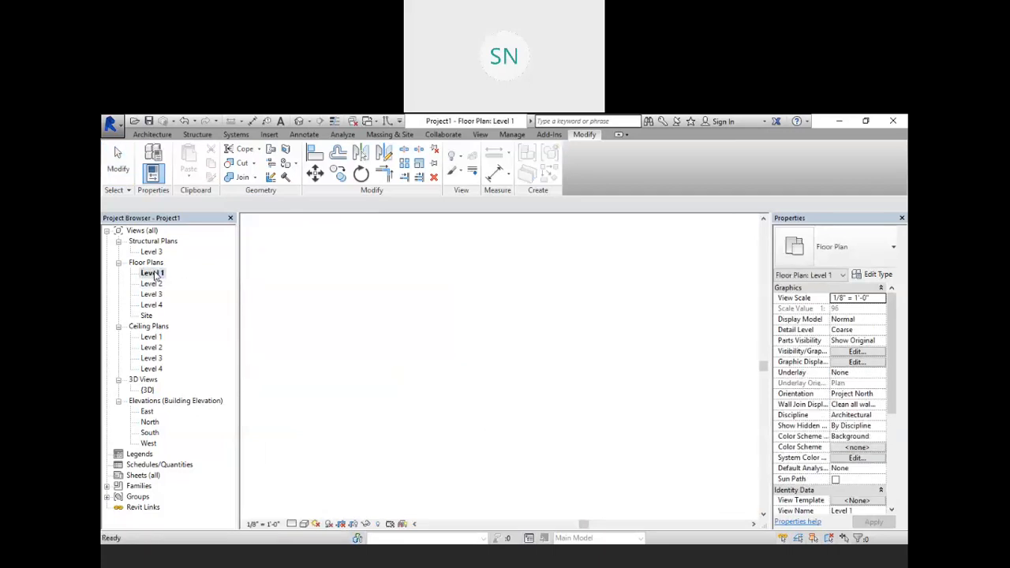
pyautogui.moveTo(540, 358); pyautogui.dragTo(440, 352, button='middle')
pyautogui.scroll(-1, 440, 351)
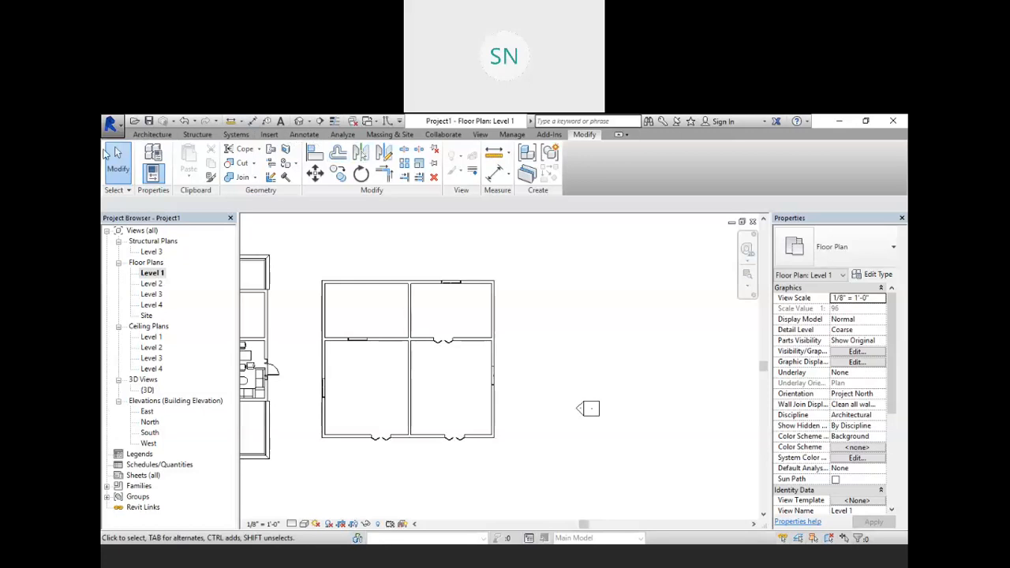
pyautogui.click(152, 134)
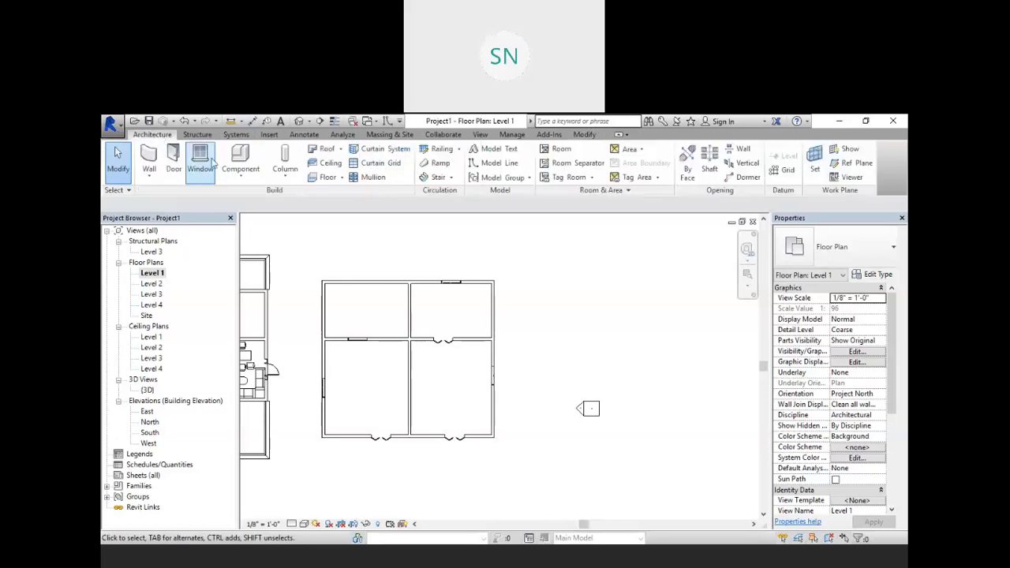
pyautogui.click(325, 178)
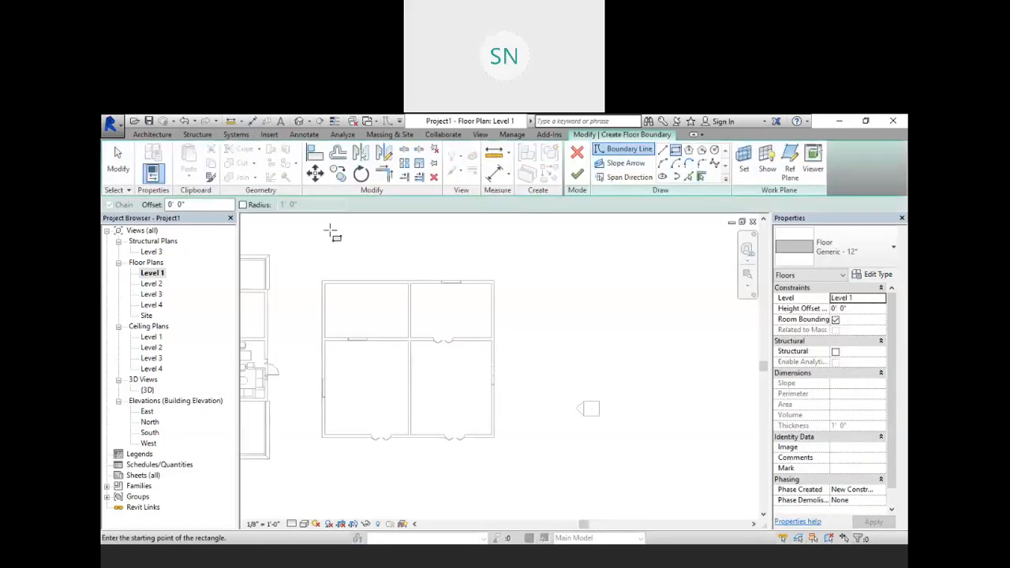
pyautogui.click(323, 281)
pyautogui.click(408, 338)
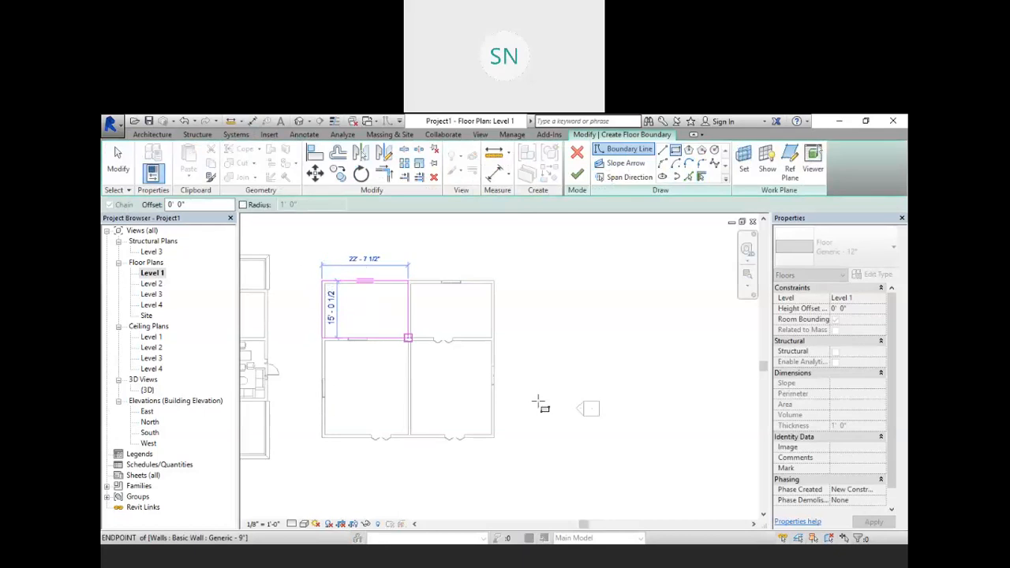
pyautogui.click(544, 437)
pyautogui.click(578, 174)
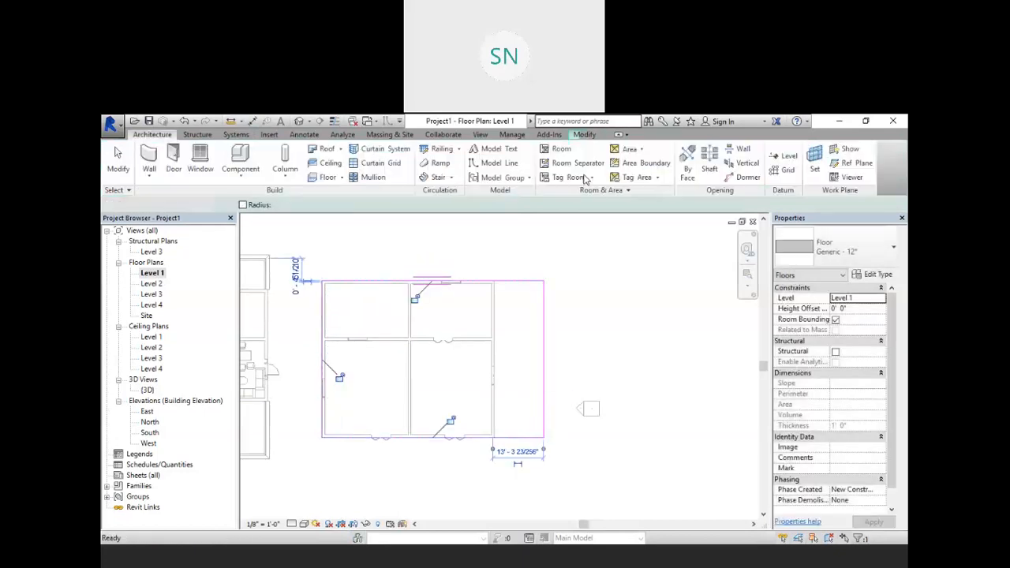
pyautogui.rightClick(609, 276)
pyautogui.click(638, 289)
pyautogui.rightClick(644, 288)
pyautogui.click(657, 293)
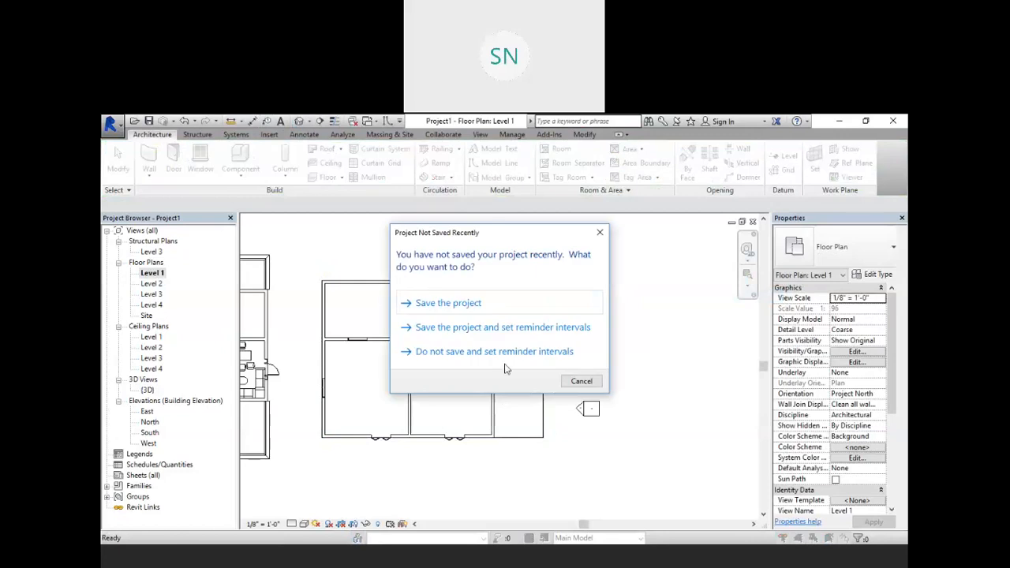
pyautogui.click(582, 382)
# Examine in 3D how the floor extends past the windowed side wall beneath the curved roof's overhang
pyautogui.scroll(3, 623, 439)
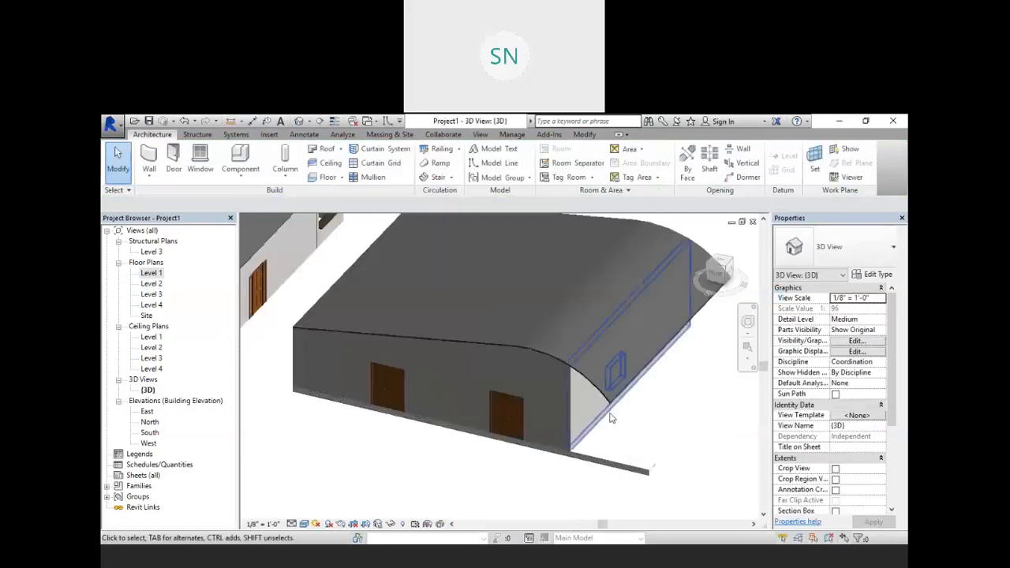
pyautogui.scroll(3, 610, 418)
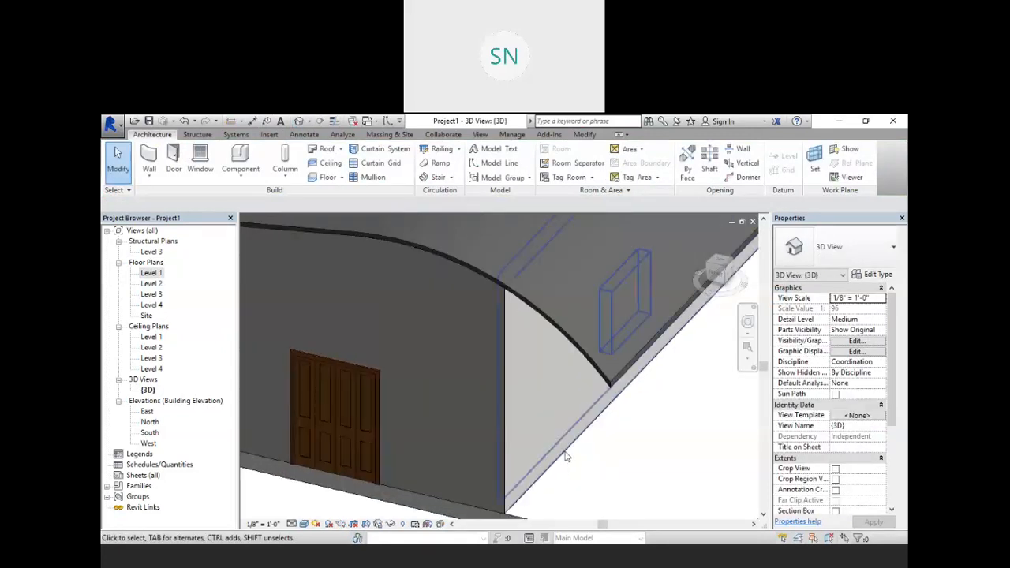
pyautogui.scroll(-5, 565, 456)
pyautogui.scroll(3, 582, 417)
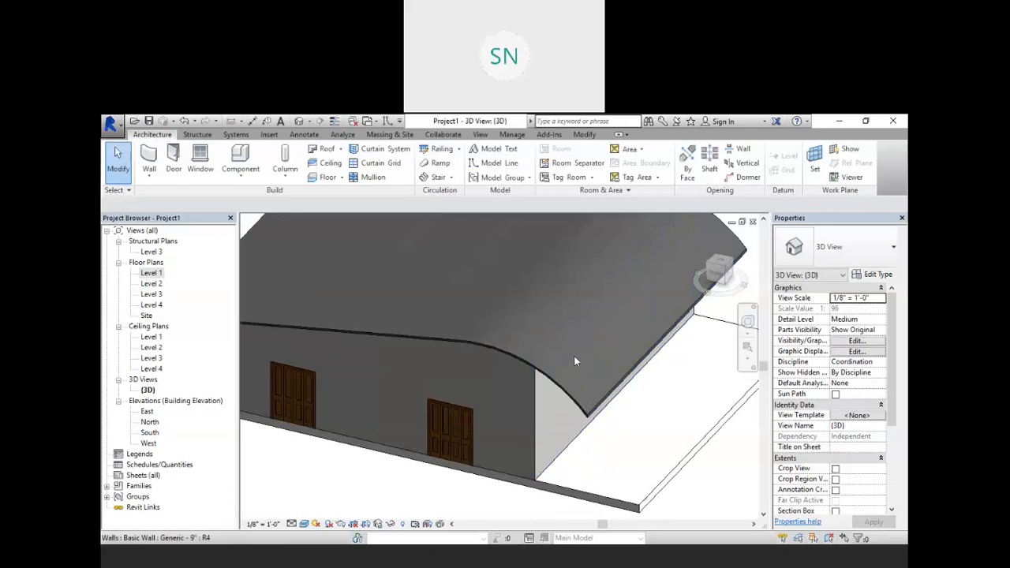
pyautogui.keyDown('shift'); pyautogui.moveTo(529, 433); pyautogui.dragTo(450, 439, button='middle'); pyautogui.keyUp('shift')
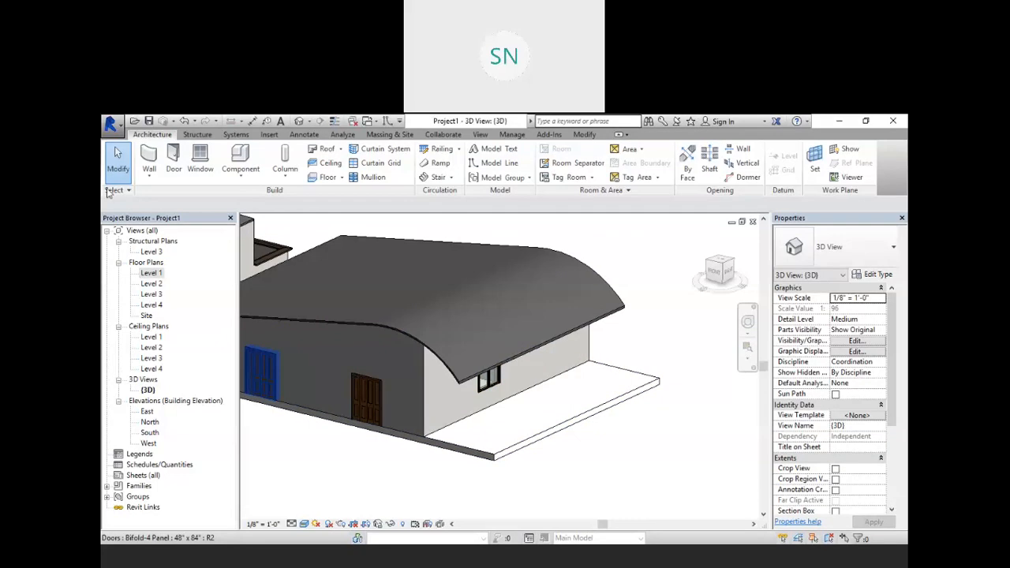
# Place a 24" x 24" rectangular architectural column on Level 1 at the floor extension's front edge, about 3'-6" from the east wall
pyautogui.doubleClick(150, 273)
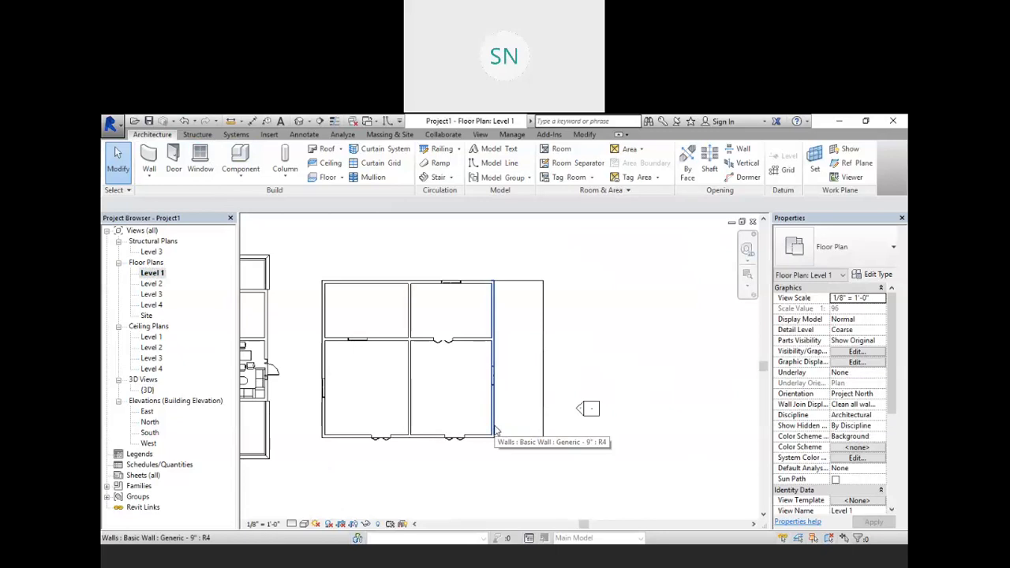
pyautogui.moveTo(465, 446); pyautogui.dragTo(445, 431, button='middle')
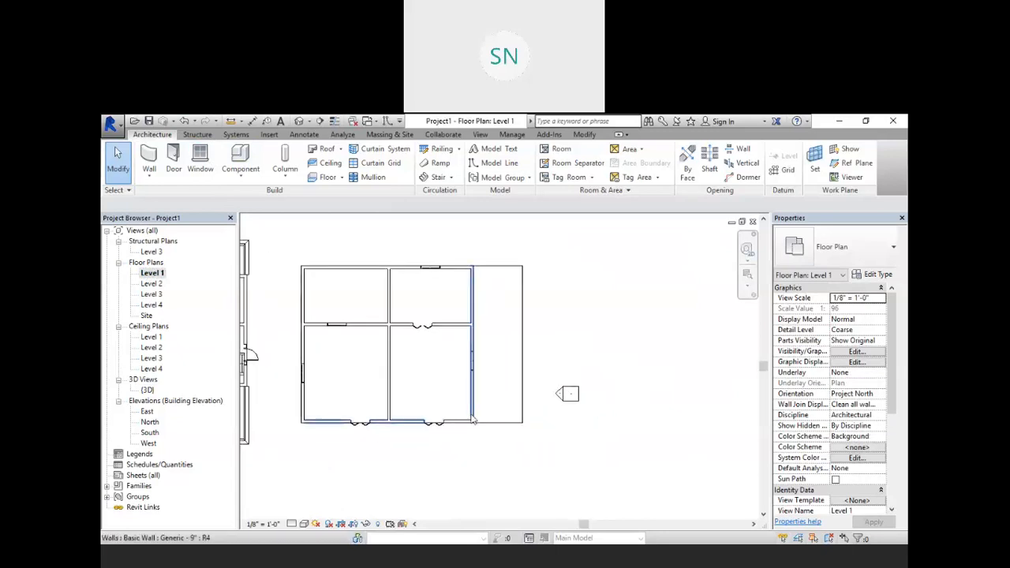
pyautogui.scroll(3, 472, 420)
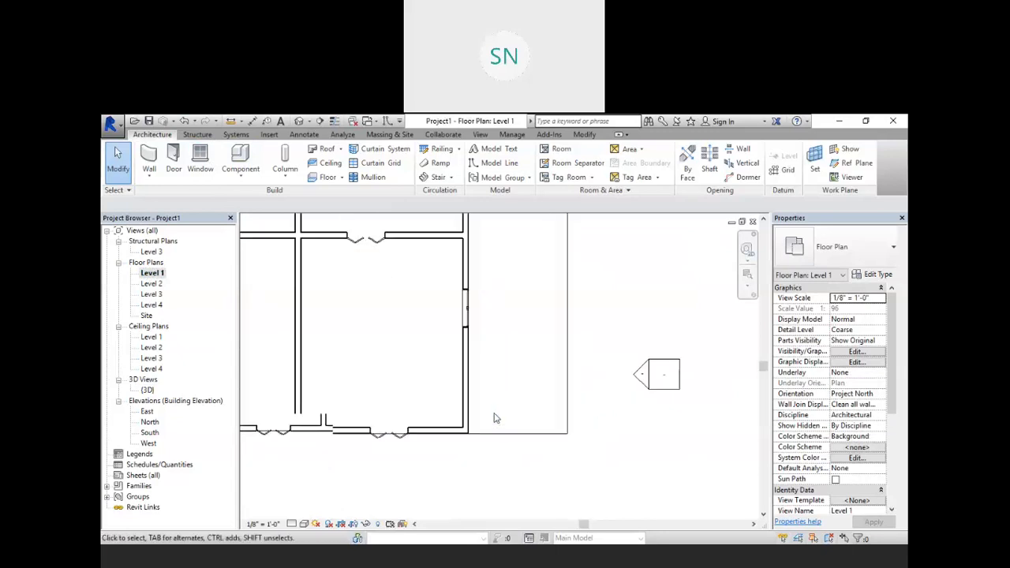
pyautogui.click(278, 177)
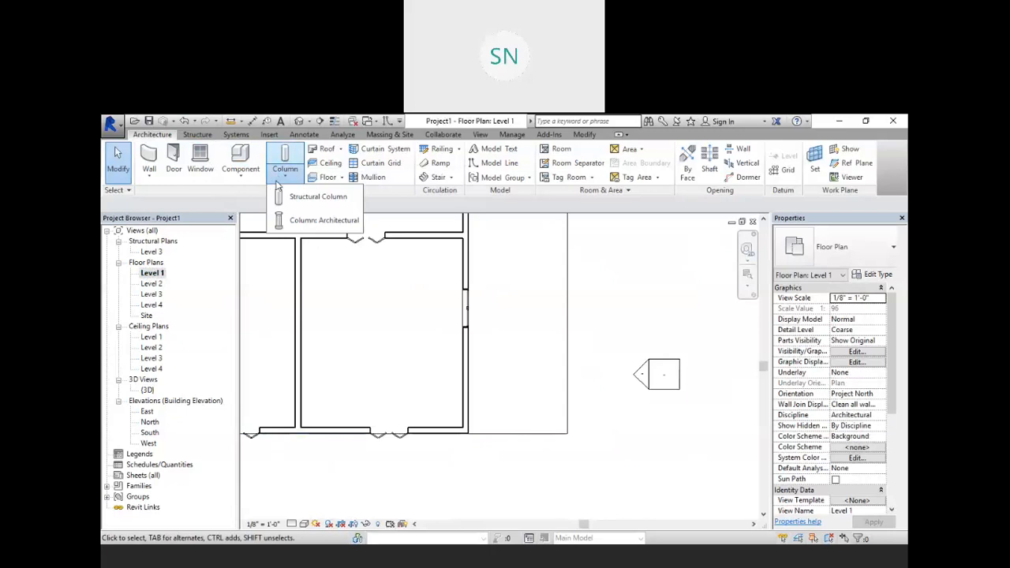
pyautogui.click(319, 225)
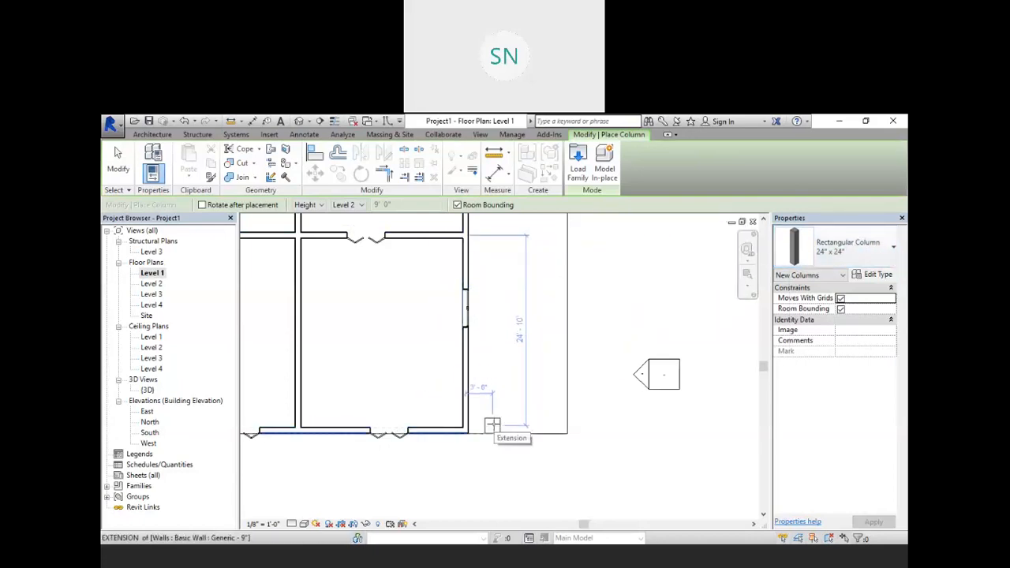
pyautogui.click(492, 426)
pyautogui.scroll(2, 550, 413)
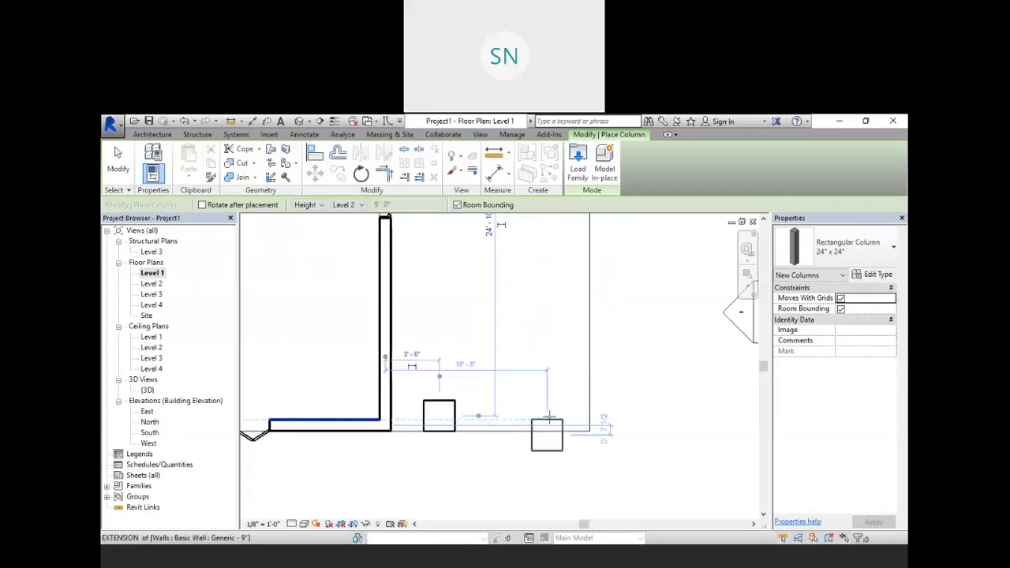
pyautogui.scroll(-3, 545, 356)
pyautogui.scroll(3, 616, 363)
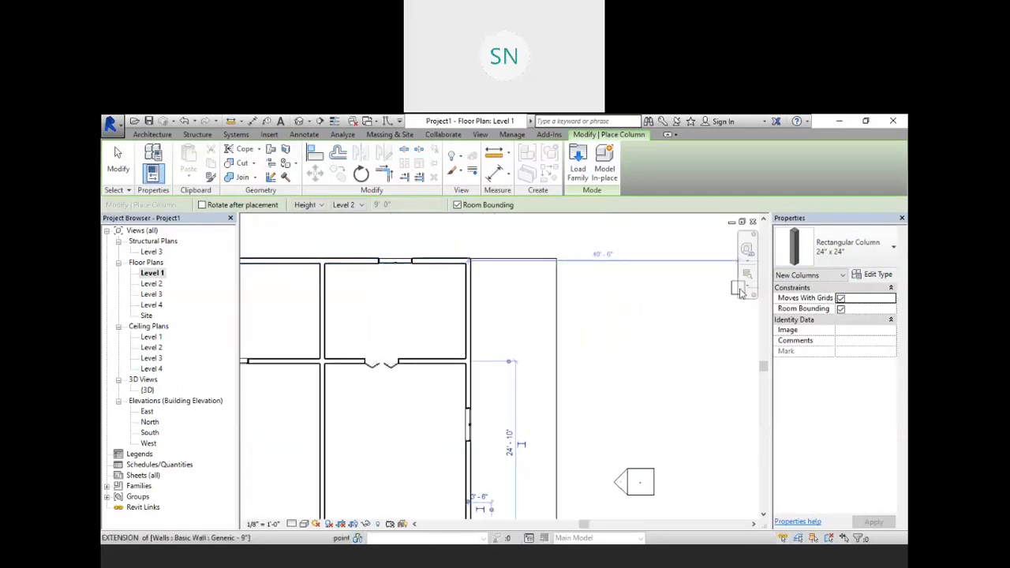
# Load the Doric Column family from the US Imperial Columns library and place one at the floor extension's northeast corner, 11'-6" from the east wall
pyautogui.click(577, 164)
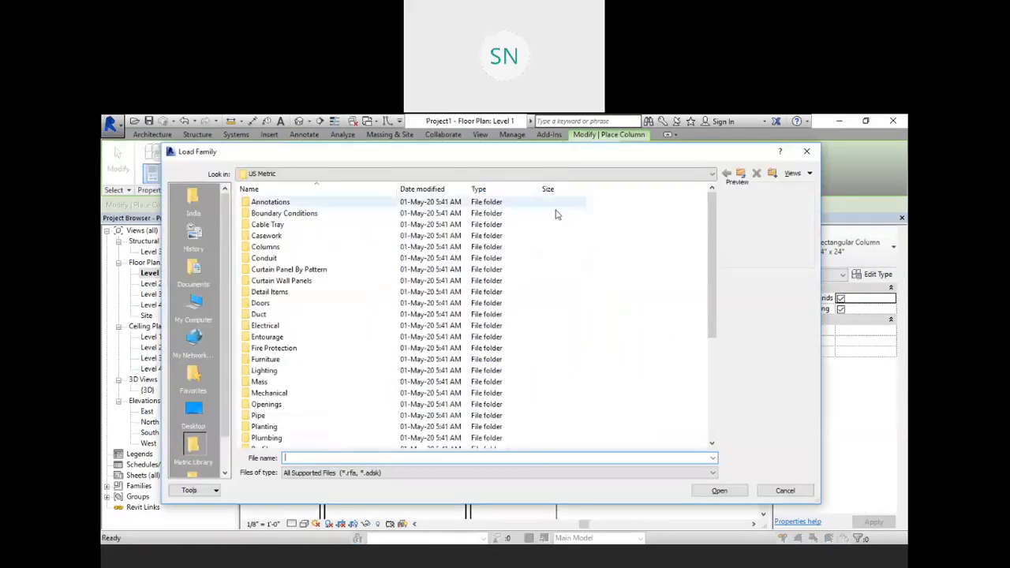
pyautogui.click(738, 173)
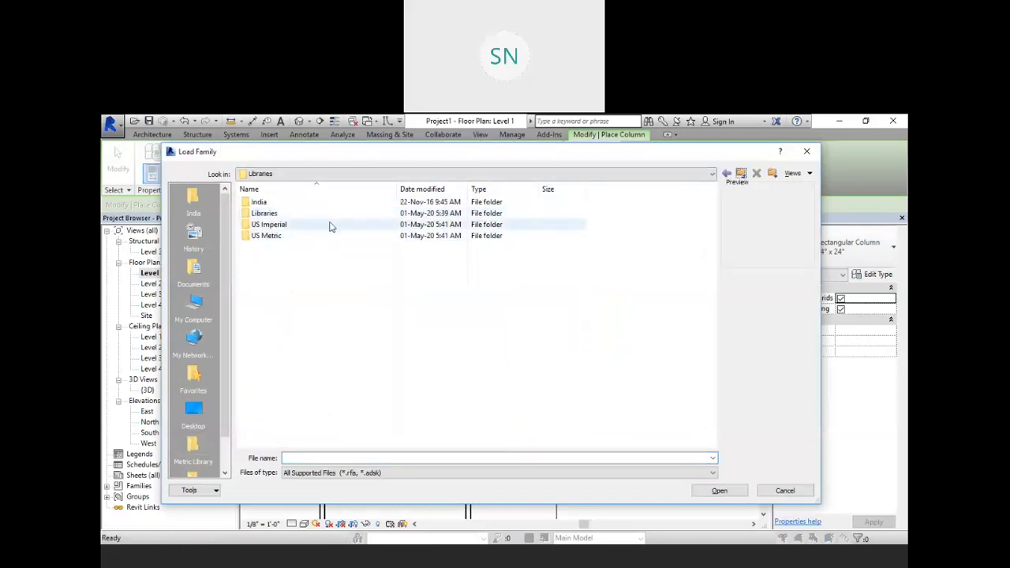
pyautogui.doubleClick(269, 225)
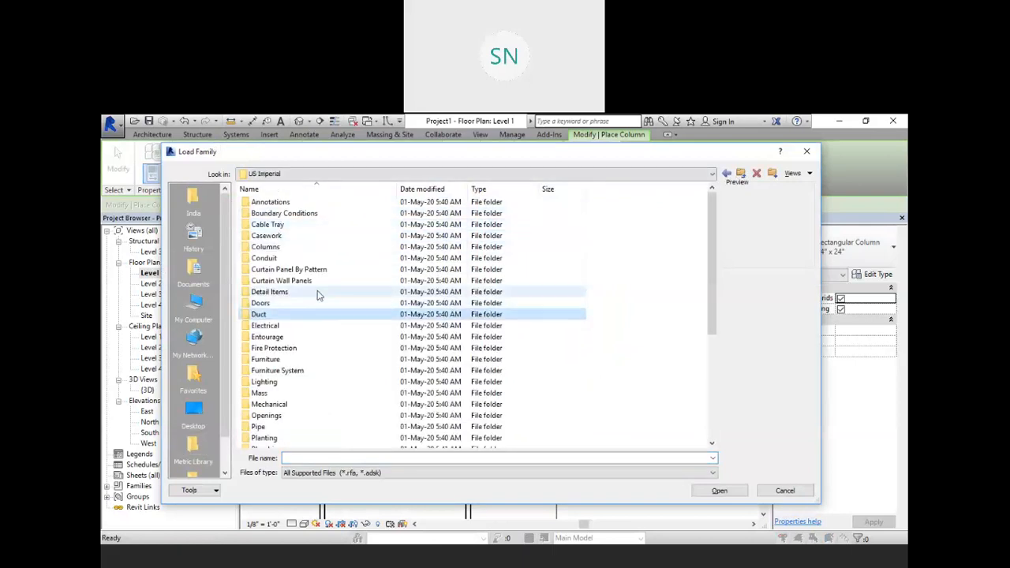
pyautogui.doubleClick(327, 249)
pyautogui.click(332, 204)
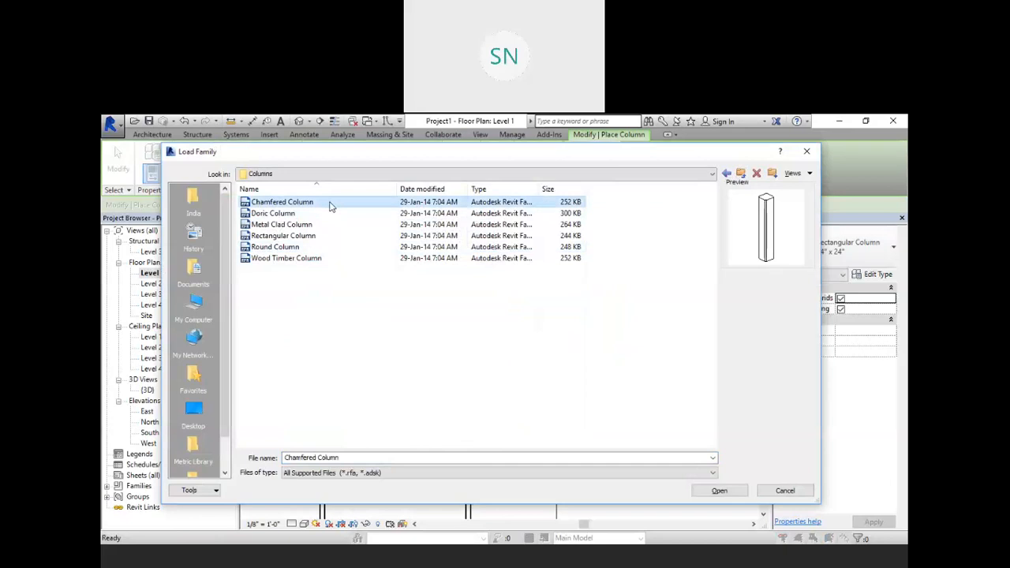
pyautogui.click(316, 213)
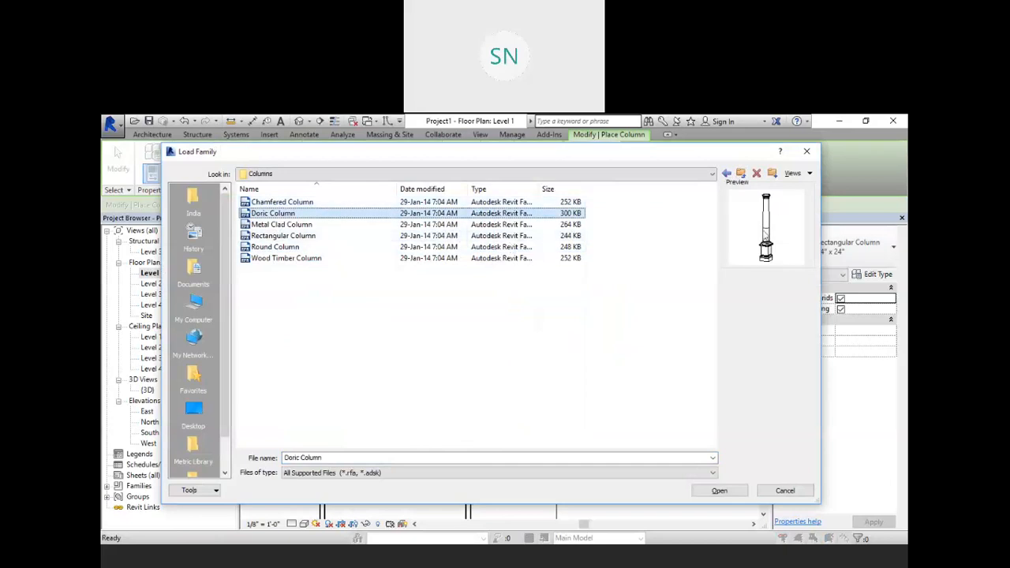
pyautogui.click(719, 491)
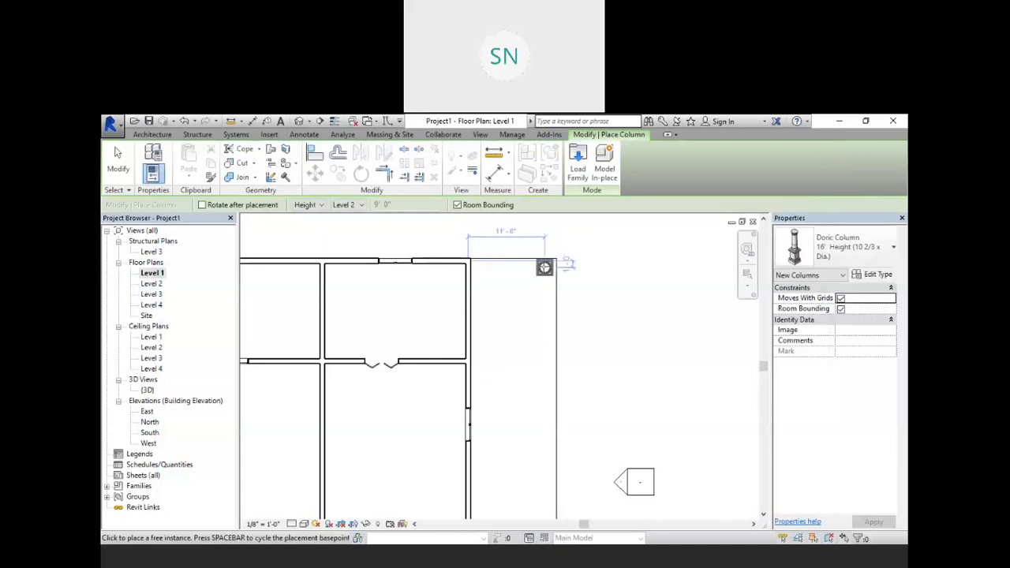
pyautogui.click(544, 267)
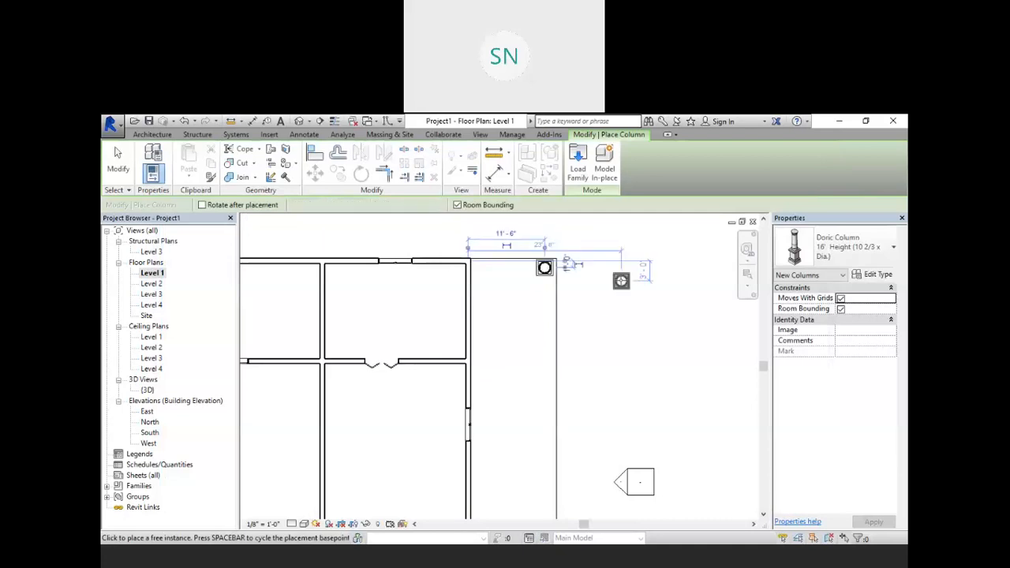
# Load the M_Wood Timber Column family from the US Metric Columns library
pyautogui.click(574, 172)
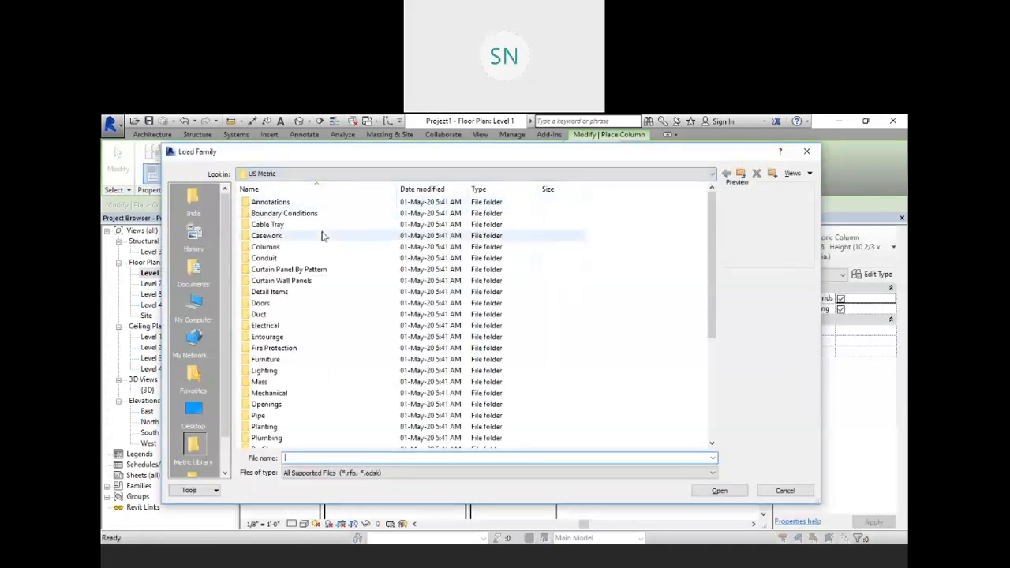
pyautogui.click(304, 248)
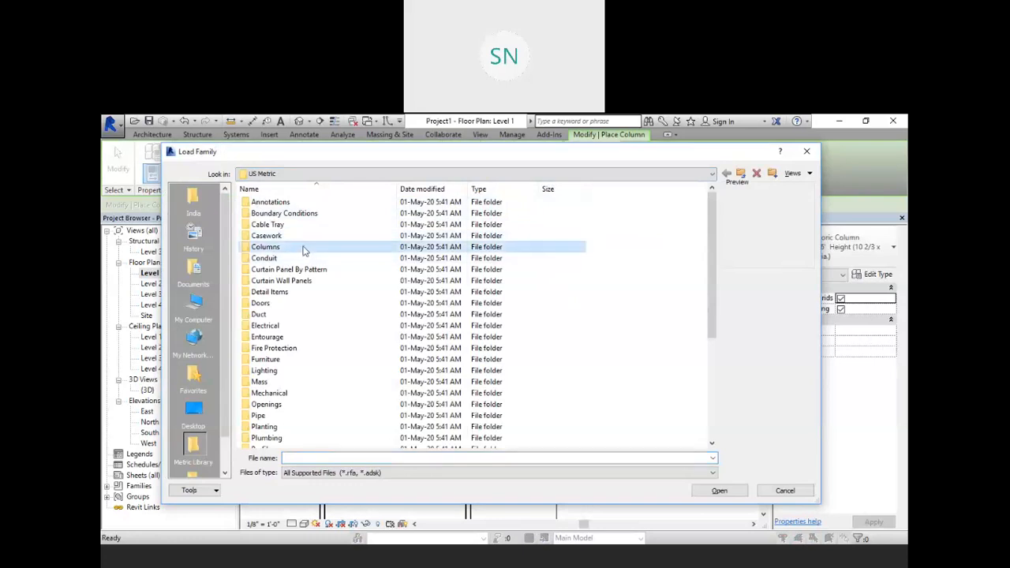
pyautogui.doubleClick(305, 249)
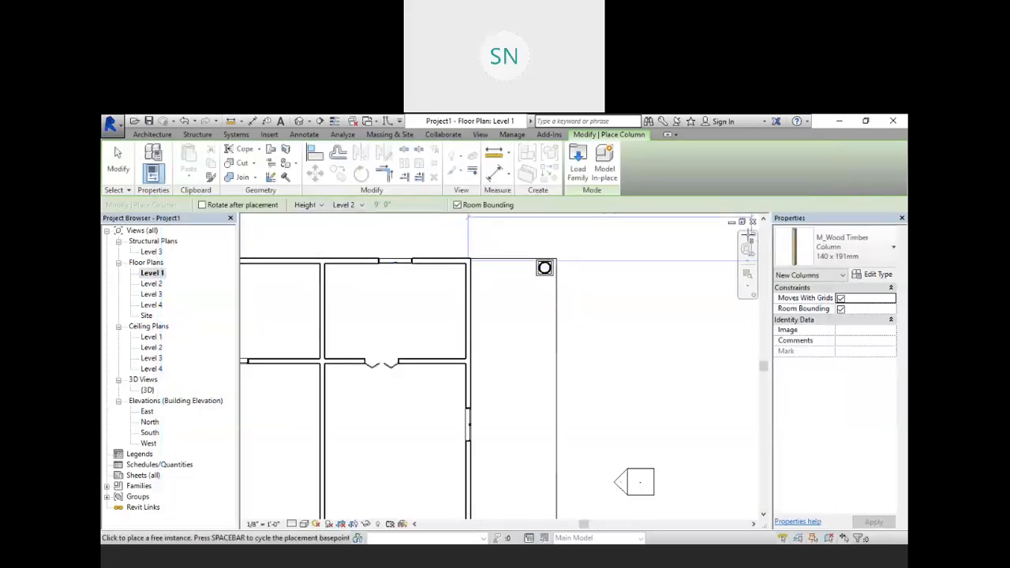
# Load the US Imperial Metal Clad Column and place a 24" one south of the Doric column, 11'-6" from the east wall
pyautogui.click(578, 164)
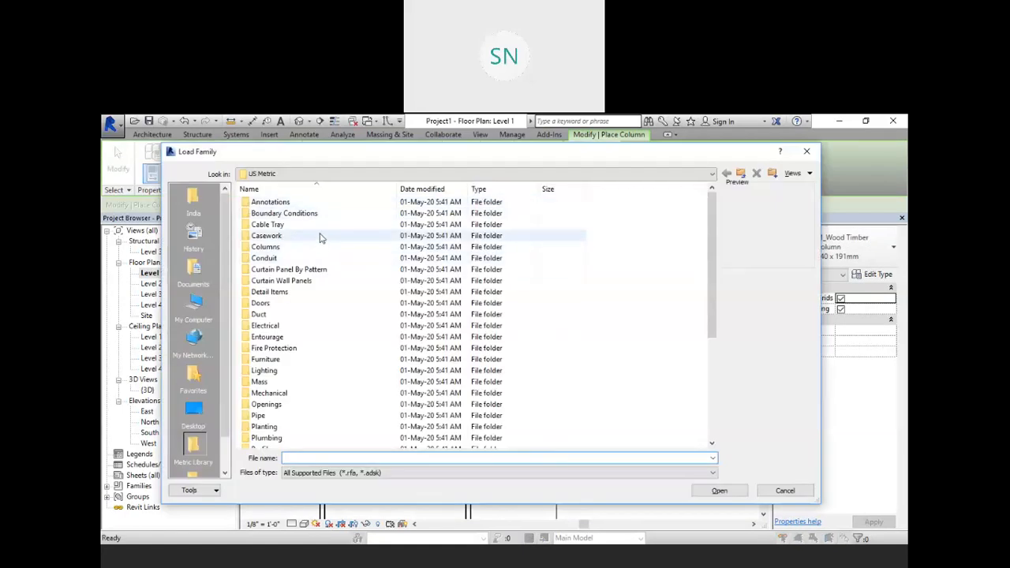
pyautogui.click(741, 175)
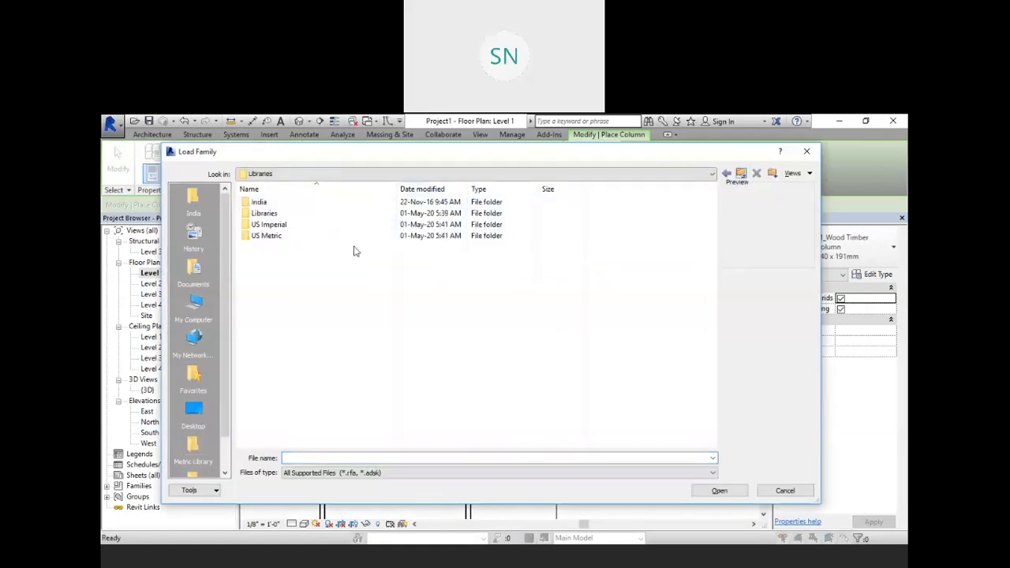
pyautogui.doubleClick(329, 226)
pyautogui.doubleClick(308, 247)
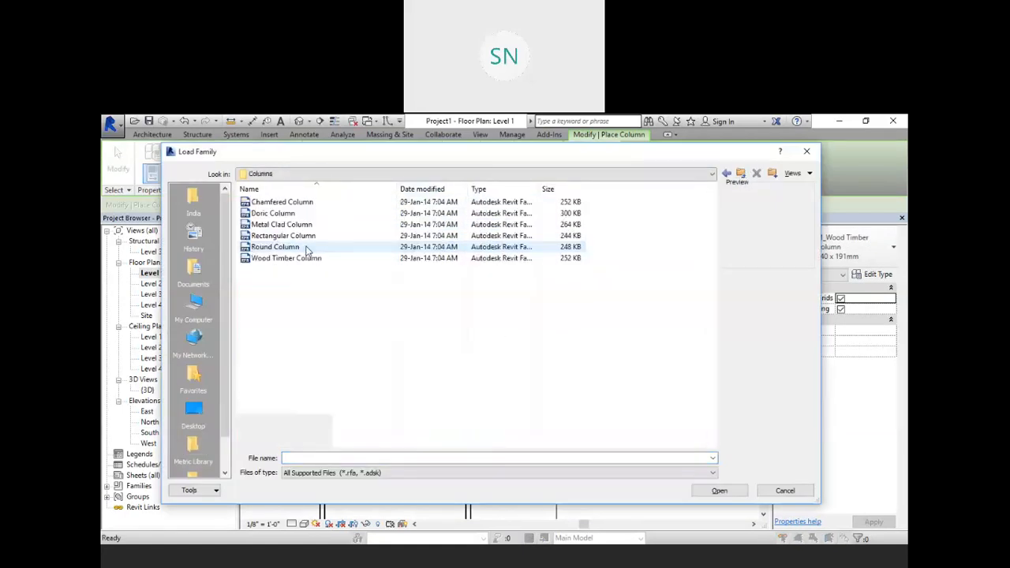
pyautogui.click(329, 224)
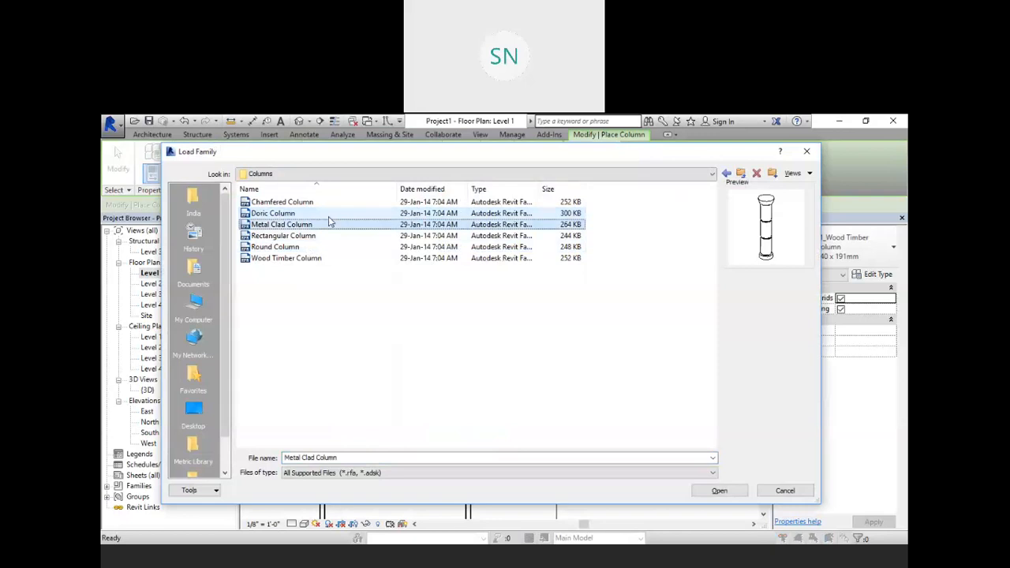
pyautogui.click(720, 490)
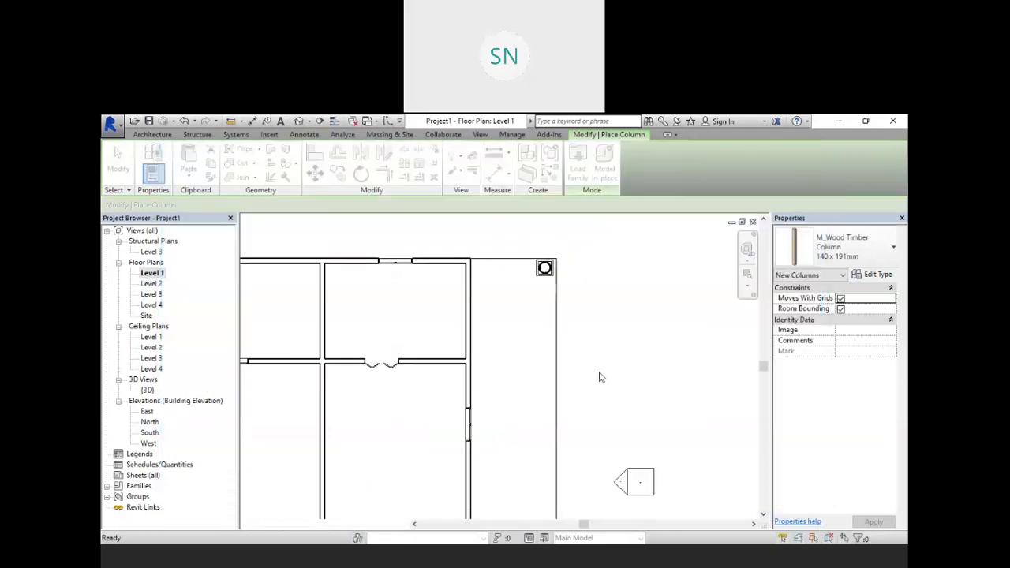
pyautogui.click(545, 322)
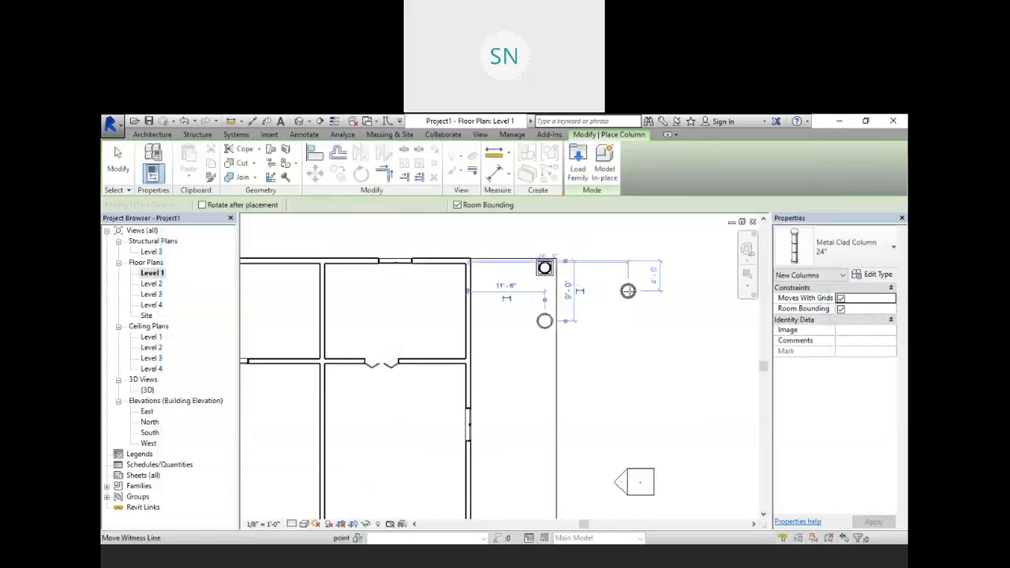
# Load the US Imperial Chamfered Column and place a 24" x 24" one south of the metal clad column, 11'-6" from the east wall
pyautogui.click(579, 169)
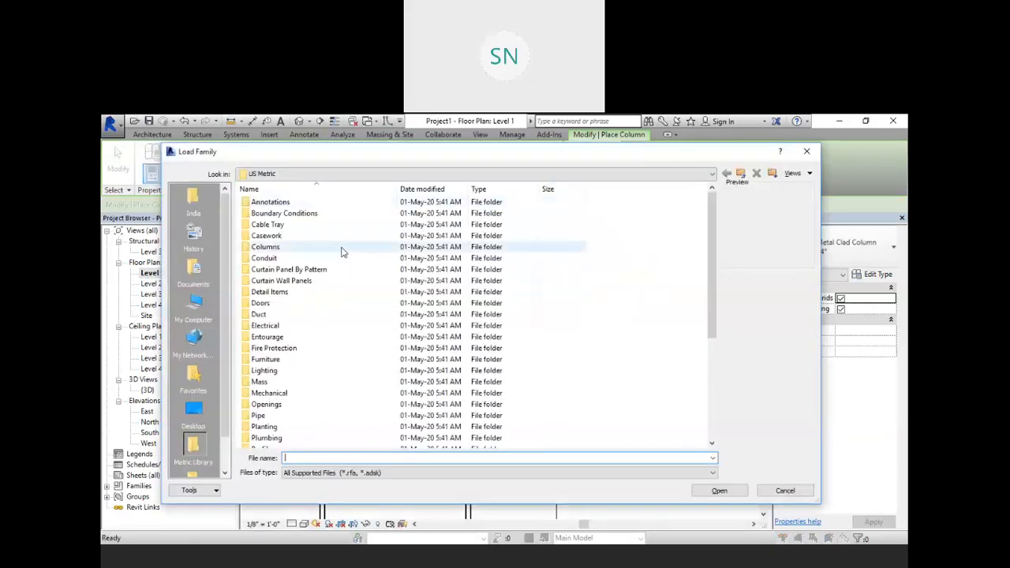
pyautogui.click(740, 173)
pyautogui.doubleClick(344, 226)
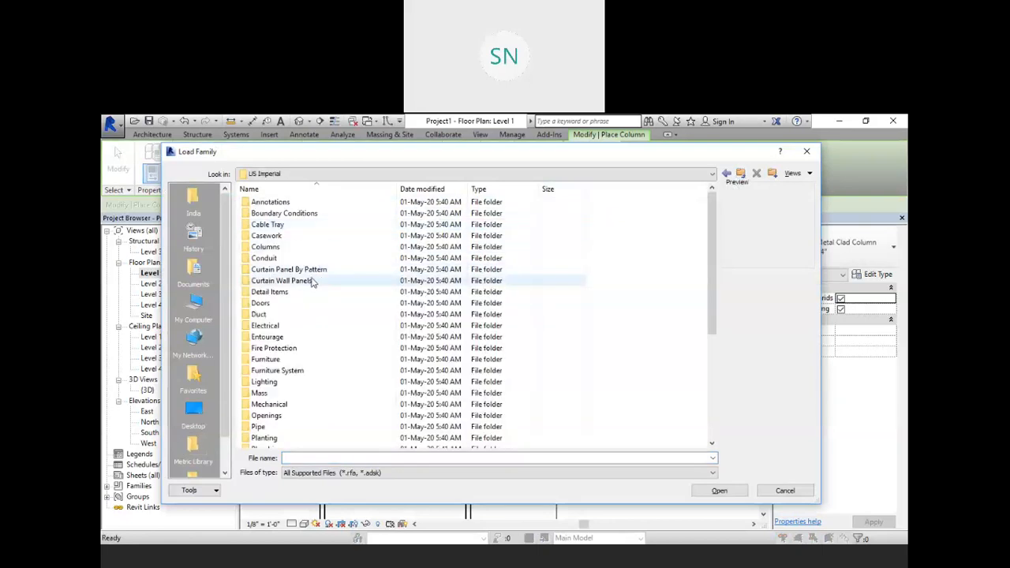
pyautogui.doubleClick(321, 247)
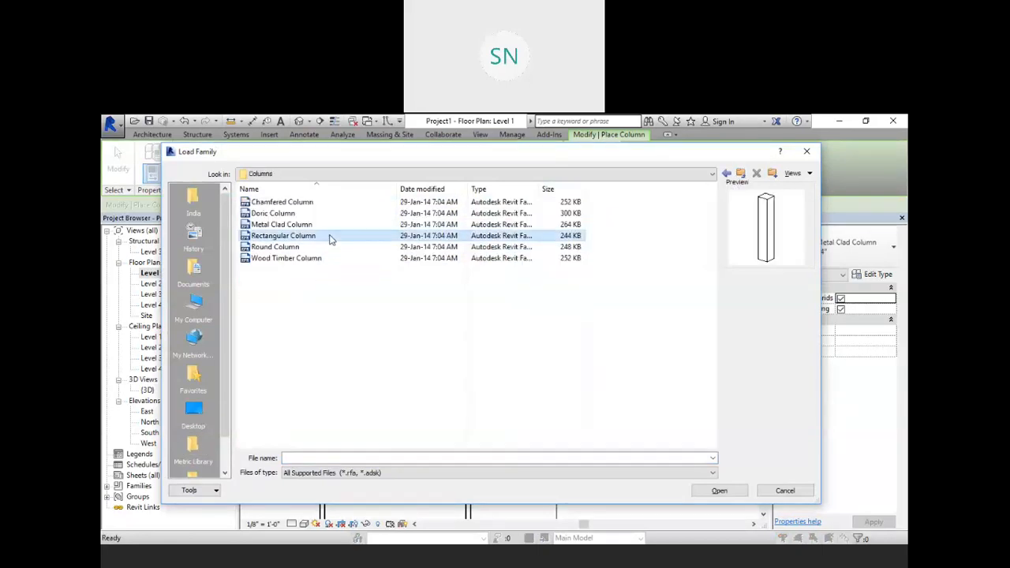
pyautogui.click(329, 235)
pyautogui.press('Down')
pyautogui.press('Down')
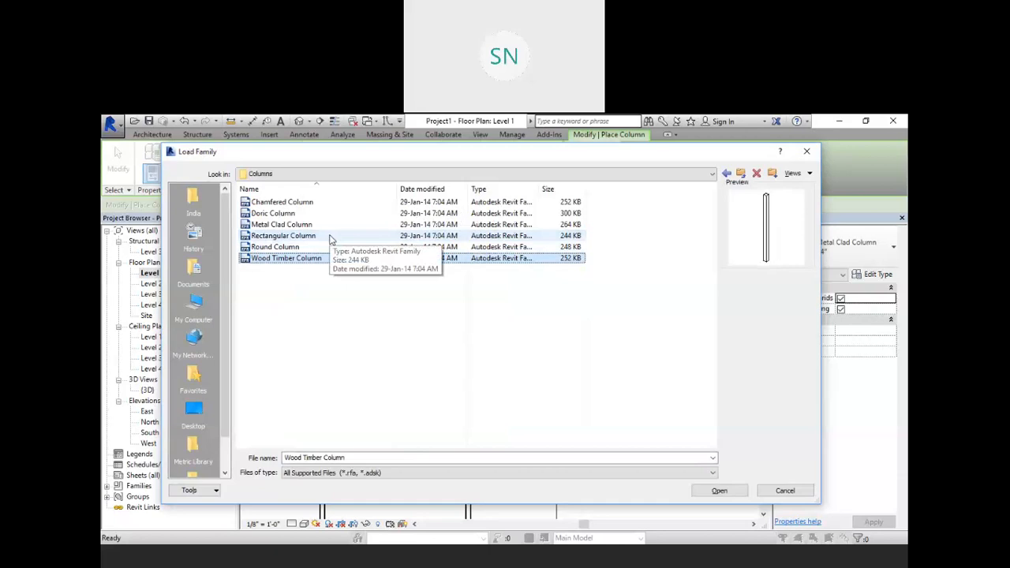
pyautogui.press('Up')
pyautogui.press('Up')
pyautogui.press('Up')
pyautogui.press('Up')
pyautogui.press('Up')
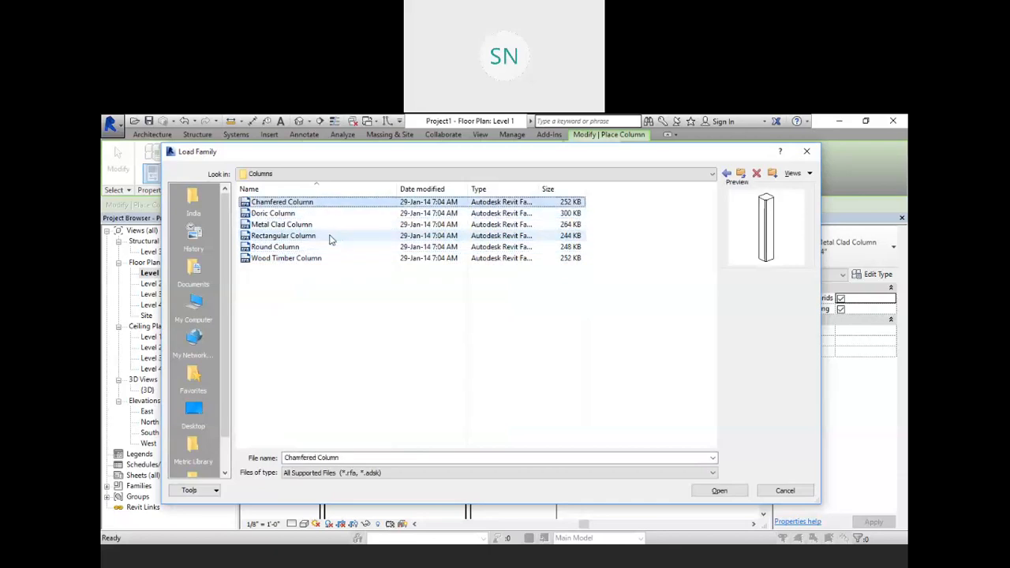
pyautogui.click(729, 491)
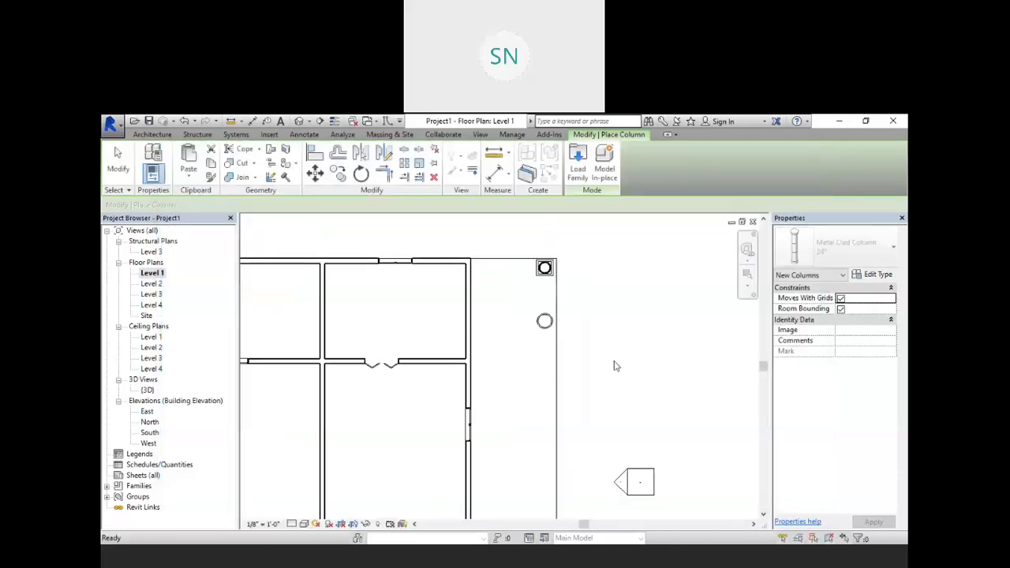
pyautogui.rightClick(624, 294)
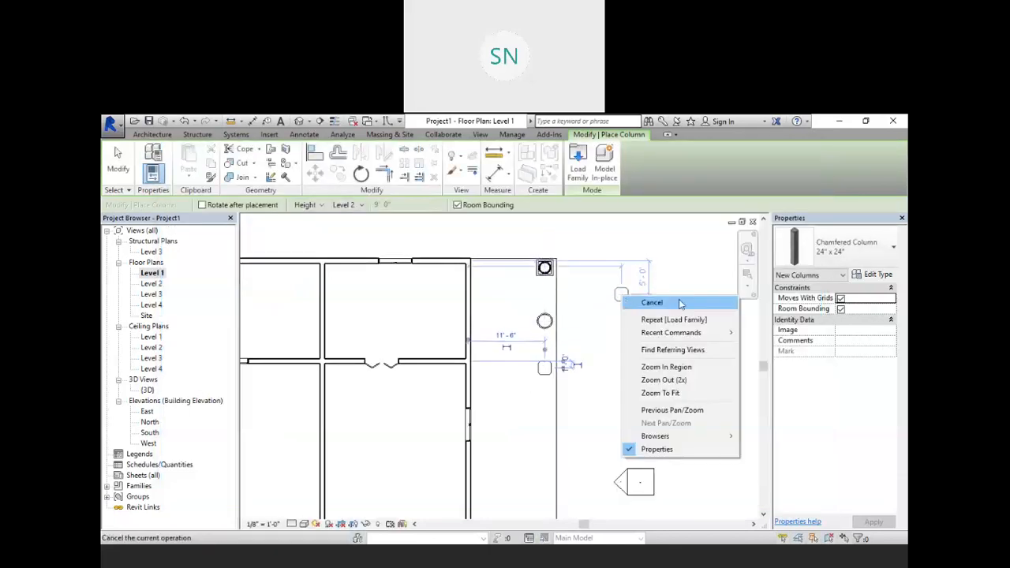
pyautogui.rightClick(685, 297)
pyautogui.click(699, 303)
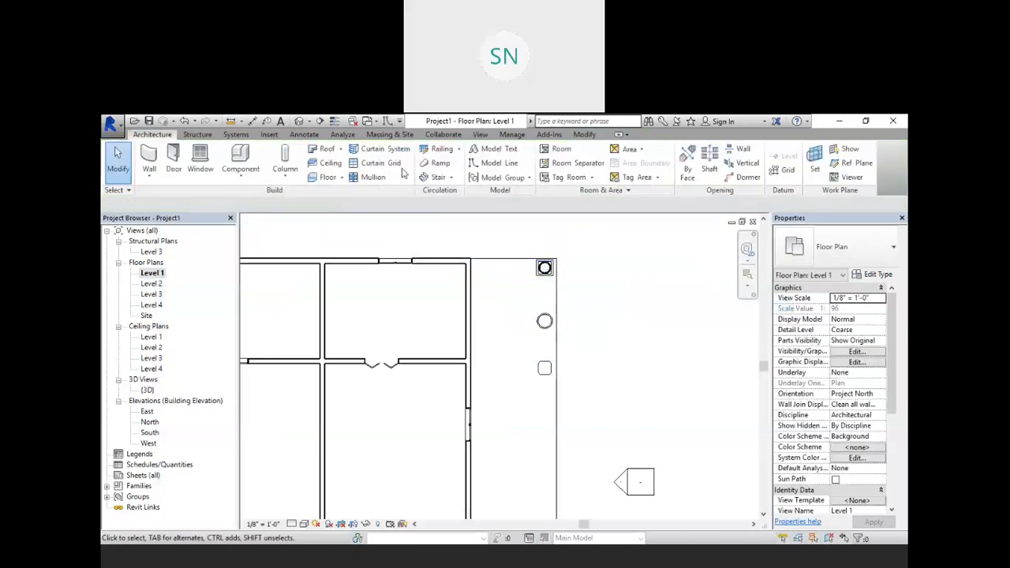
# Examine the Doric, metal clad and chamfered columns on the floor extension in 3D
pyautogui.click(299, 120)
pyautogui.scroll(6, 569, 362)
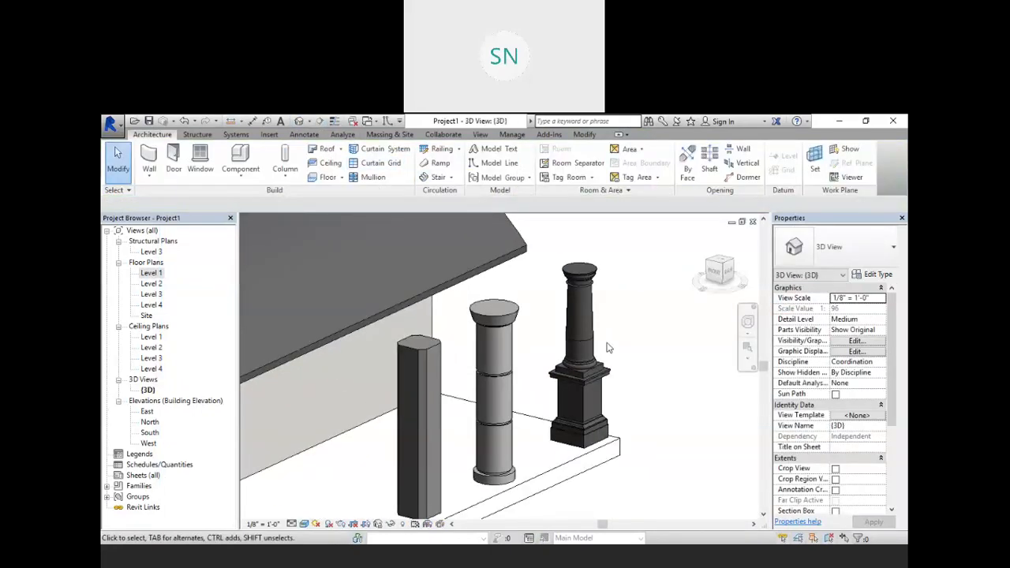
pyautogui.keyDown('shift'); pyautogui.moveTo(607, 347); pyautogui.dragTo(655, 388, button='middle'); pyautogui.keyUp('shift')
pyautogui.scroll(2, 607, 335)
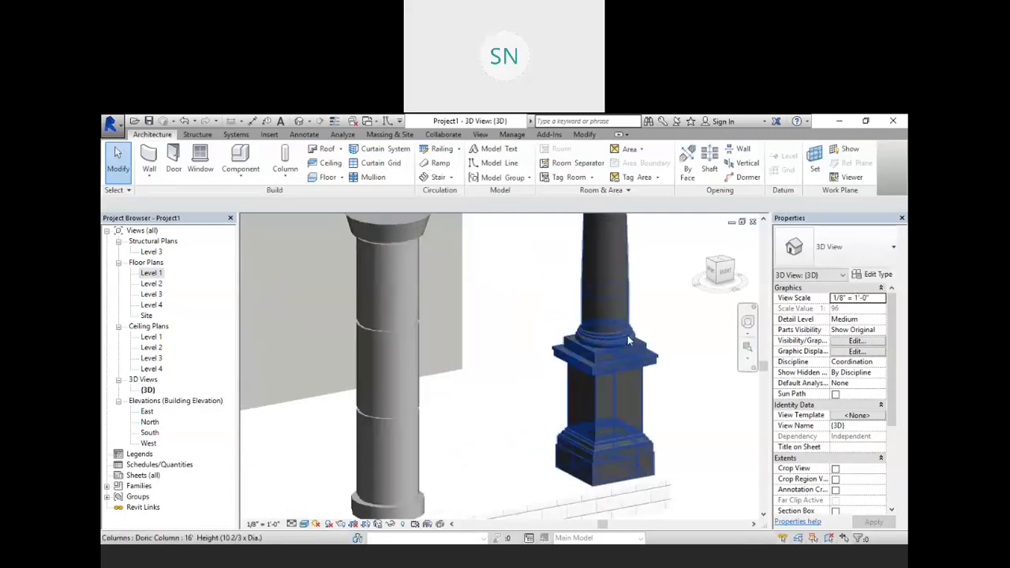
pyautogui.scroll(-1, 626, 357)
pyautogui.scroll(2, 421, 360)
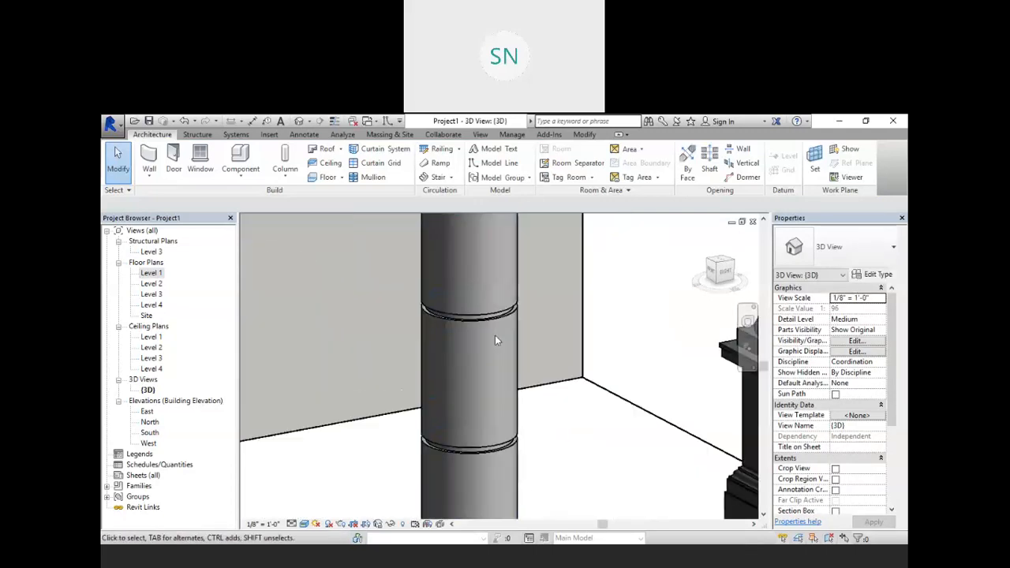
pyautogui.scroll(-4, 507, 338)
pyautogui.moveTo(439, 388); pyautogui.dragTo(580, 400, button='middle')
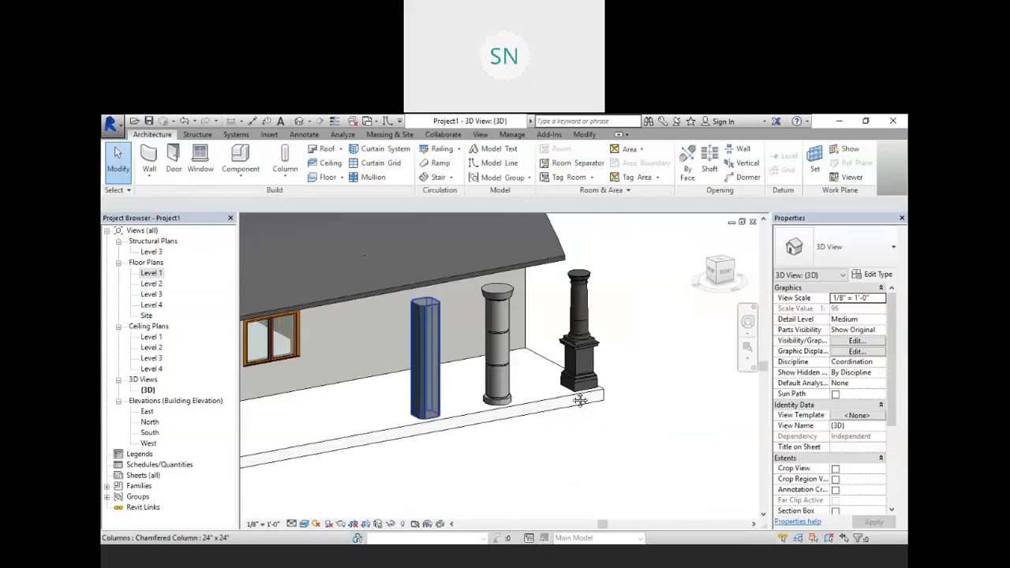
pyautogui.scroll(2, 547, 364)
pyautogui.scroll(1, 547, 363)
pyautogui.scroll(-5, 547, 364)
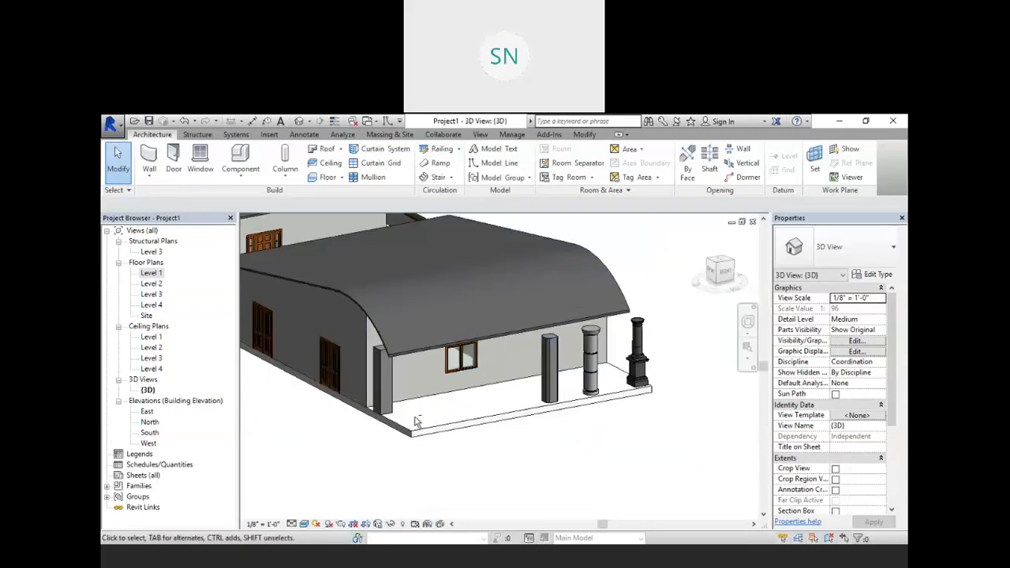
# Attach the top of the front 24" x 24" rectangular column to the curved roof with Cut Column style and Minimum Intersection justification
pyautogui.keyDown('shift'); pyautogui.moveTo(373, 442); pyautogui.dragTo(605, 419, button='middle'); pyautogui.keyUp('shift')
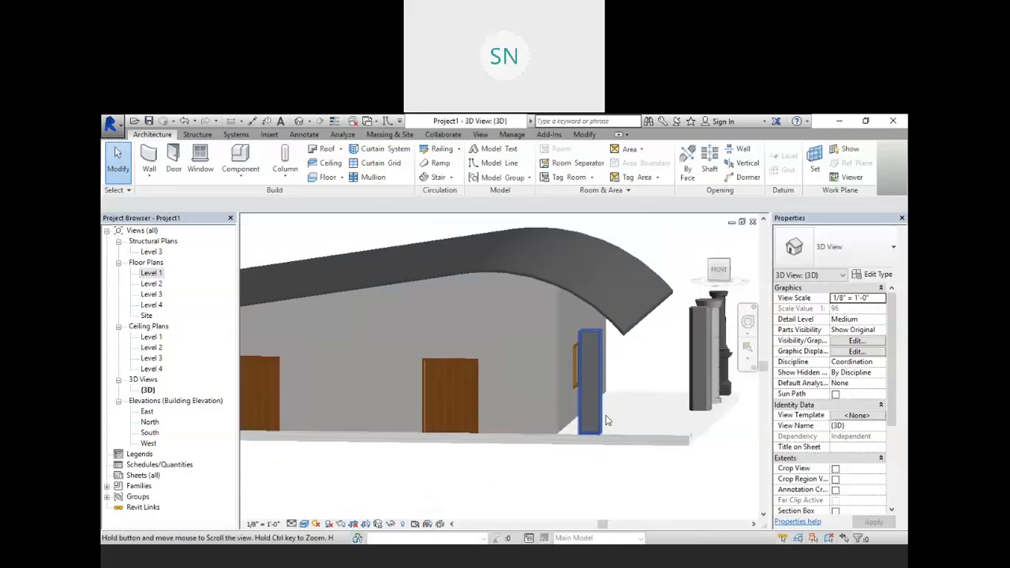
pyautogui.scroll(2, 605, 316)
pyautogui.scroll(2, 605, 338)
pyautogui.scroll(-2, 590, 337)
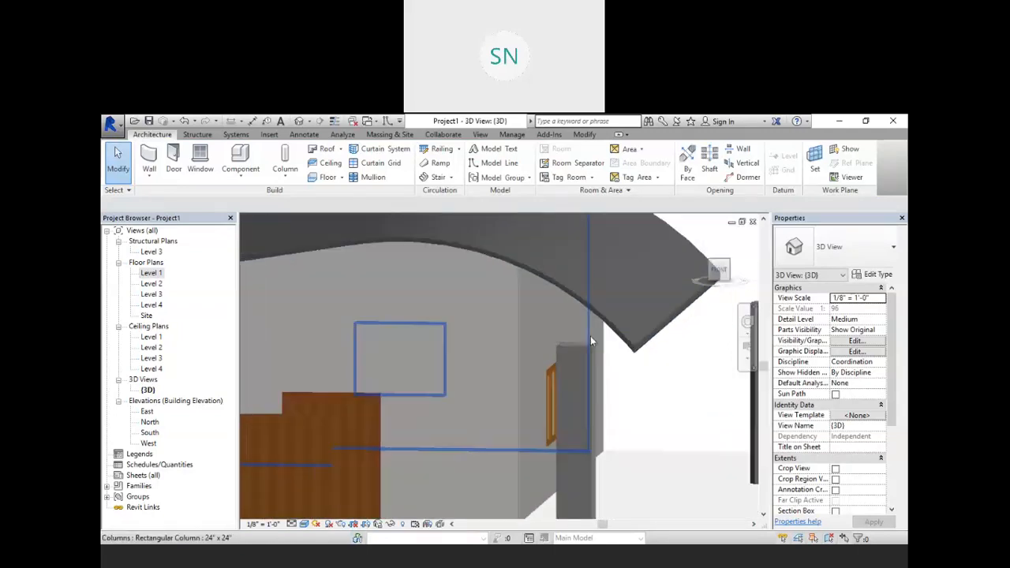
pyautogui.keyDown('shift'); pyautogui.moveTo(605, 395); pyautogui.dragTo(639, 373, button='middle'); pyautogui.keyUp('shift')
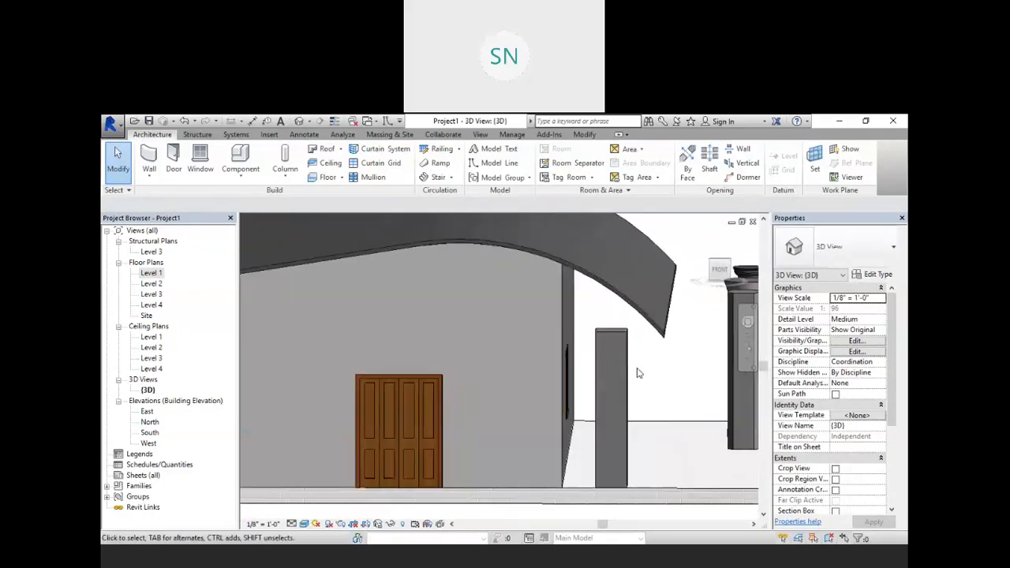
pyautogui.click(614, 348)
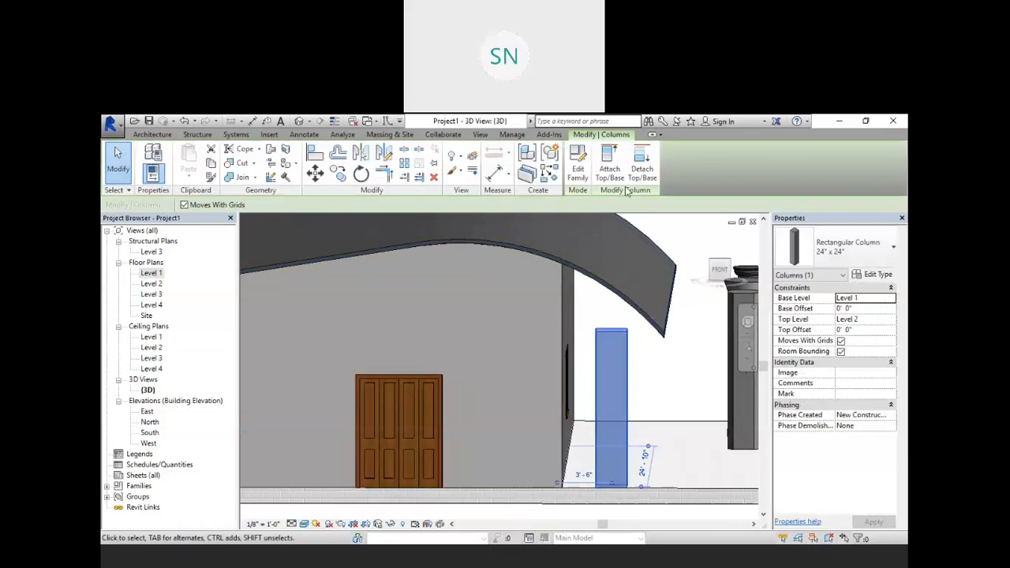
pyautogui.click(608, 169)
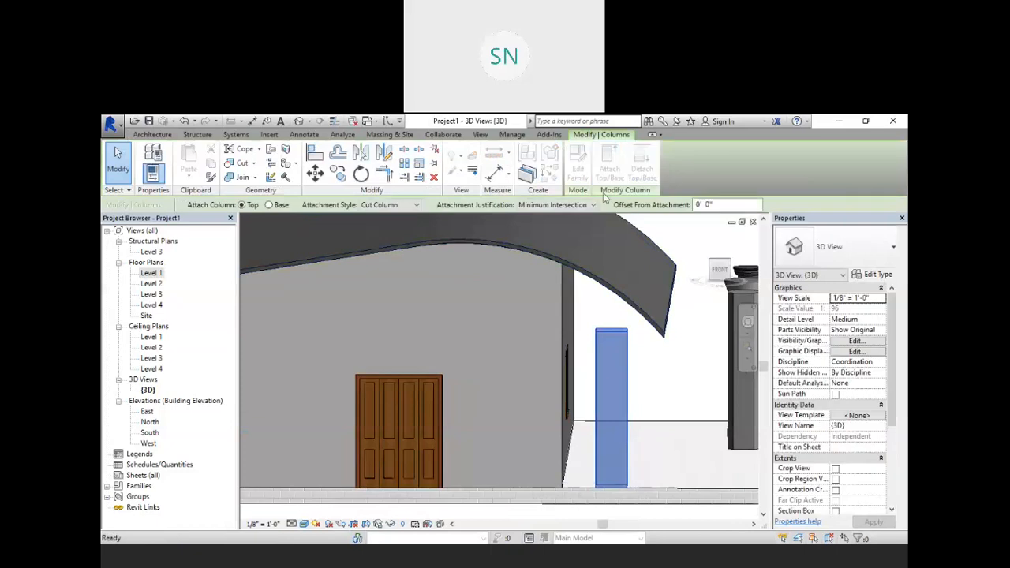
pyautogui.click(609, 287)
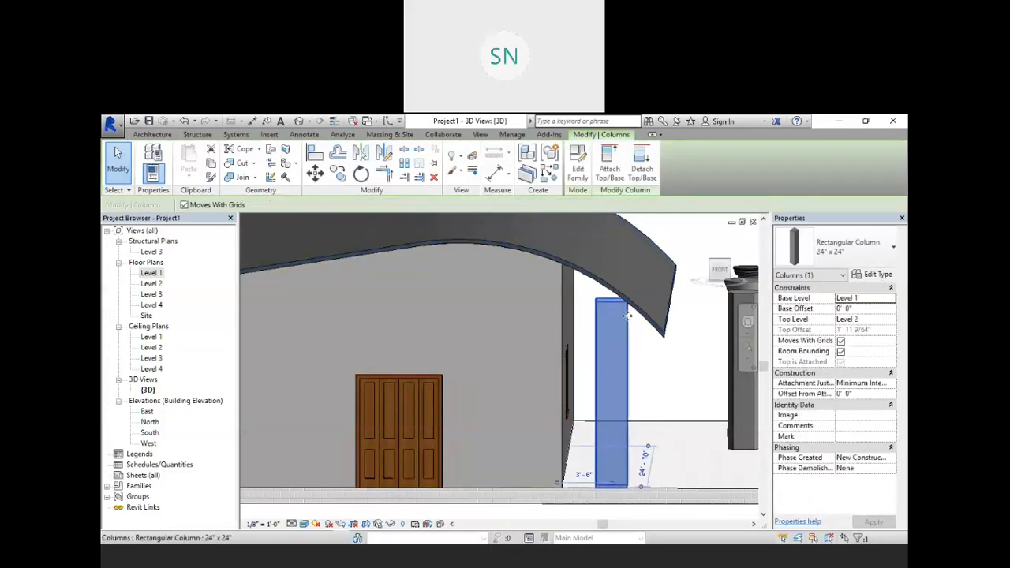
# Examine from several angles how the front rectangular column's top meets the underside of the curved roof
pyautogui.click(667, 368)
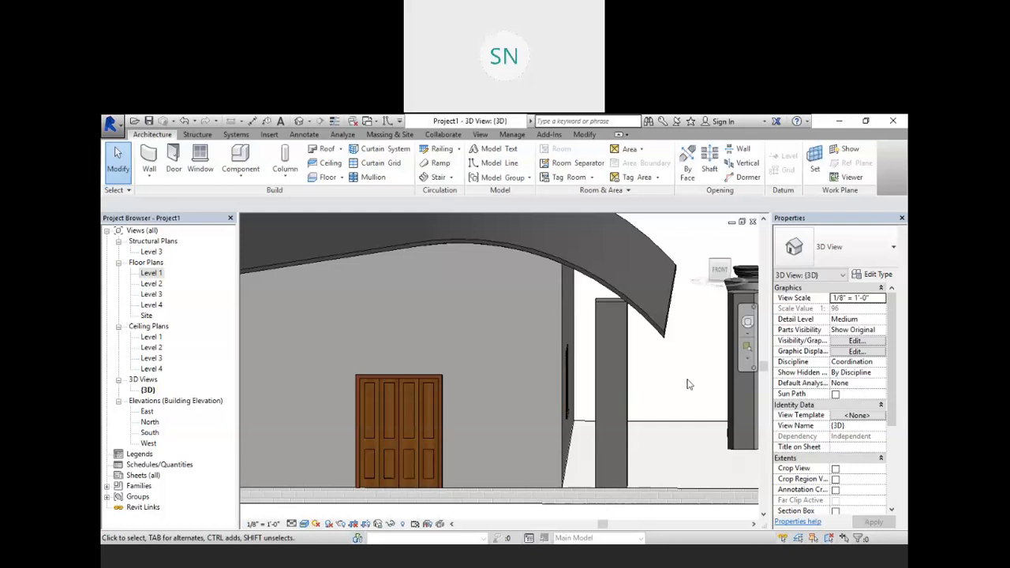
pyautogui.moveTo(666, 384)
pyautogui.keyDown('shift'); pyautogui.mouseDown(button='middle')
pyautogui.moveTo(677, 374)
pyautogui.moveTo(666, 401)
pyautogui.mouseUp(button='middle'); pyautogui.keyUp('shift')
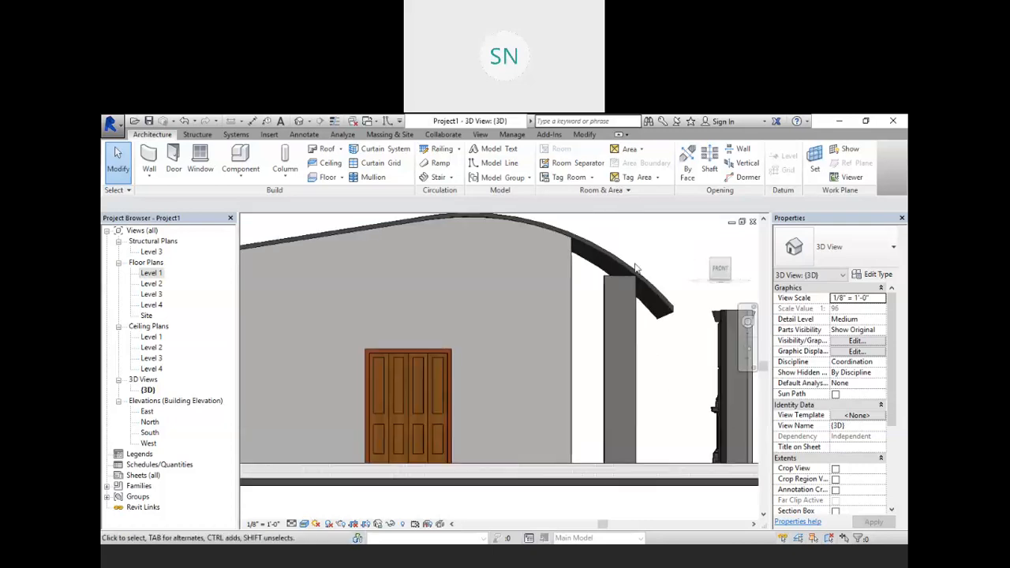
pyautogui.scroll(4, 637, 267)
pyautogui.keyDown('shift'); pyautogui.moveTo(661, 321); pyautogui.dragTo(534, 337, button='middle'); pyautogui.keyUp('shift')
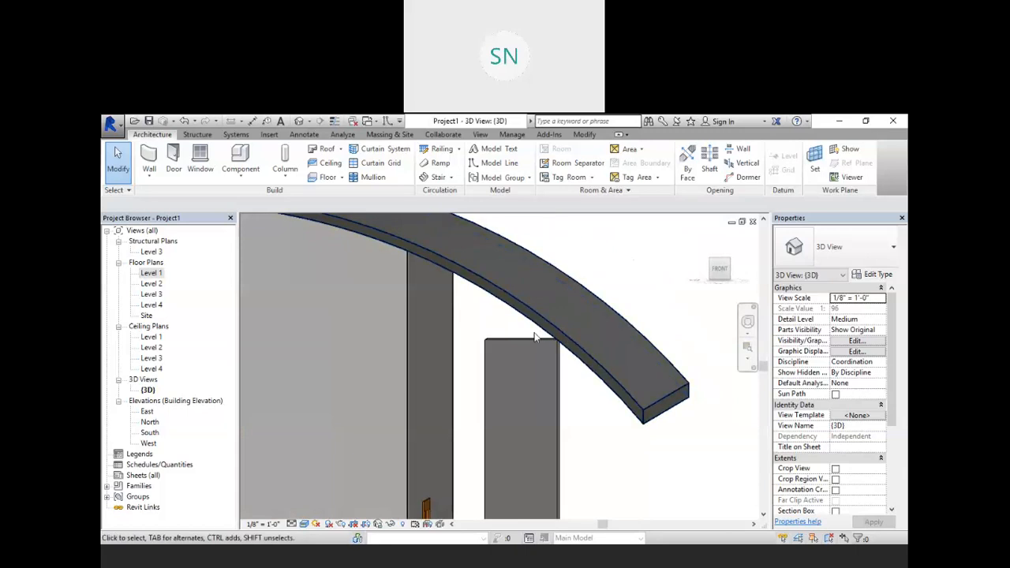
pyautogui.scroll(2, 535, 337)
pyautogui.moveTo(534, 391)
pyautogui.keyDown('shift'); pyautogui.mouseDown(button='middle')
pyautogui.moveTo(553, 408)
pyautogui.moveTo(524, 376)
pyautogui.mouseUp(button='middle'); pyautogui.keyUp('shift')
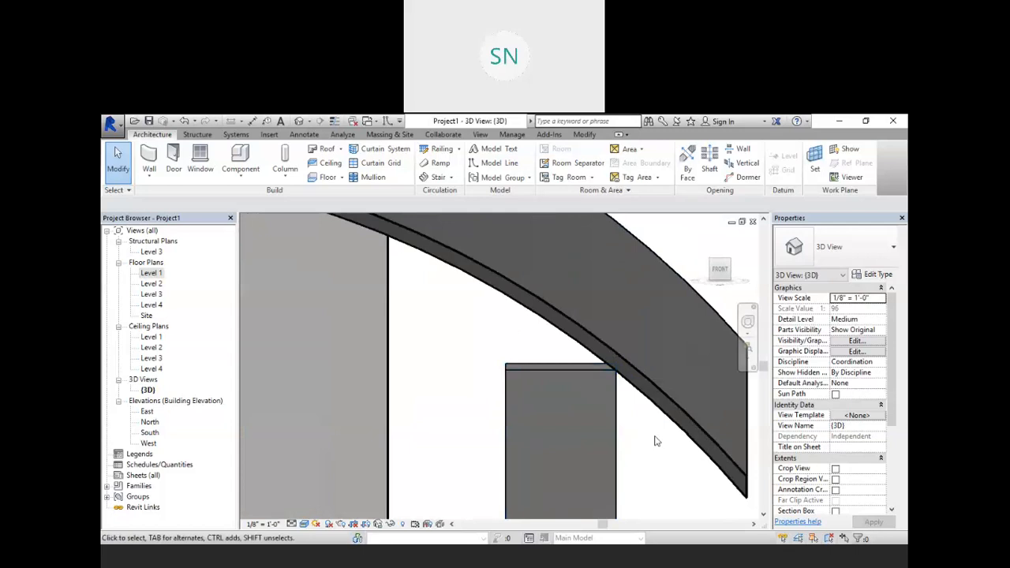
pyautogui.keyDown('shift'); pyautogui.moveTo(643, 424); pyautogui.dragTo(544, 427, button='middle'); pyautogui.keyUp('shift')
pyautogui.keyDown('shift'); pyautogui.moveTo(646, 395); pyautogui.dragTo(651, 392, button='middle'); pyautogui.keyUp('shift')
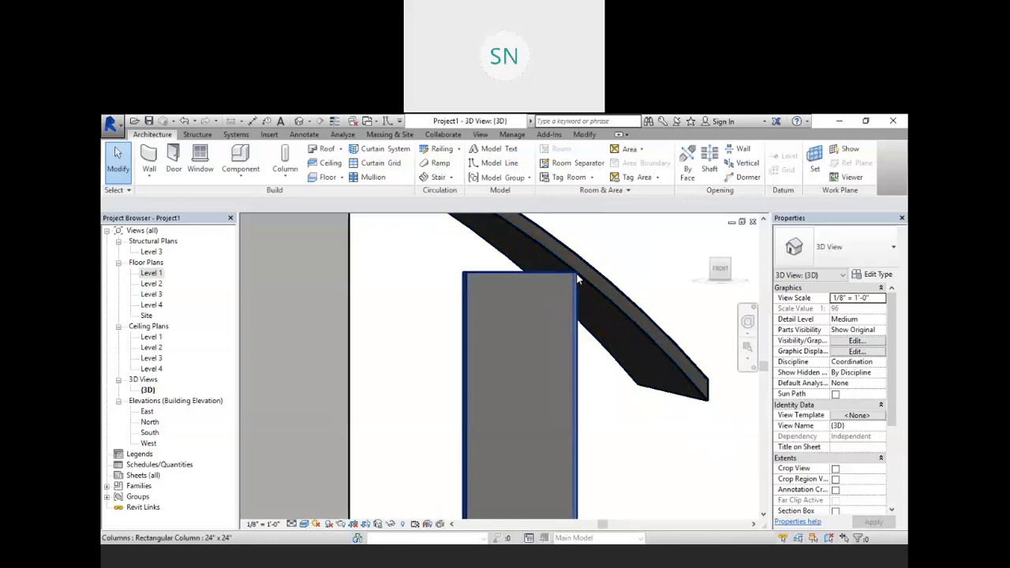
pyautogui.keyDown('shift'); pyautogui.moveTo(578, 277); pyautogui.dragTo(671, 261, button='middle'); pyautogui.keyUp('shift')
pyautogui.keyDown('shift'); pyautogui.moveTo(596, 384); pyautogui.dragTo(621, 451, button='middle'); pyautogui.keyUp('shift')
# Reattach the top of the front rectangular column to the curved roof with Cut Column style and Intersect Column Midline justification
pyautogui.click(580, 426)
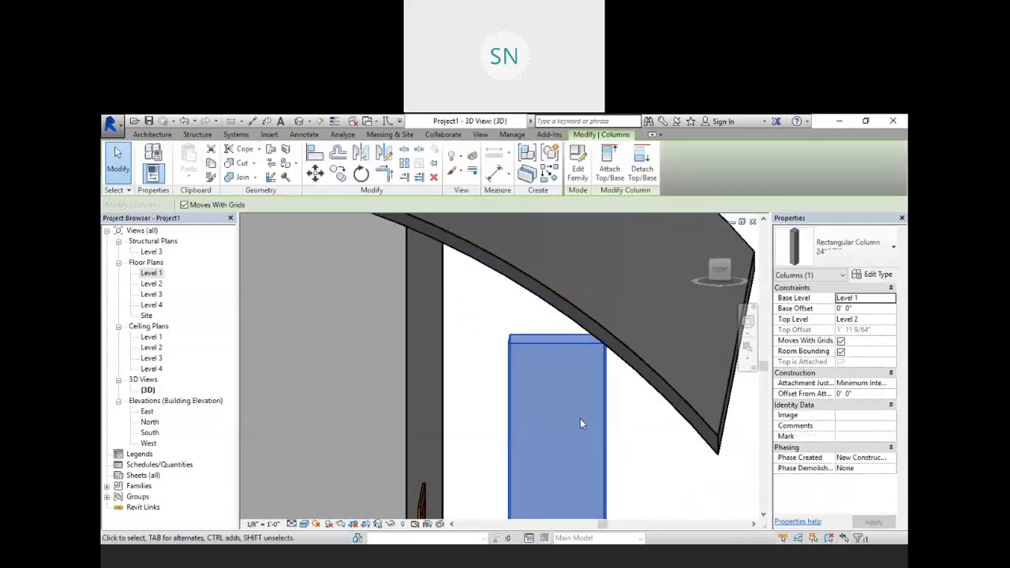
pyautogui.click(614, 169)
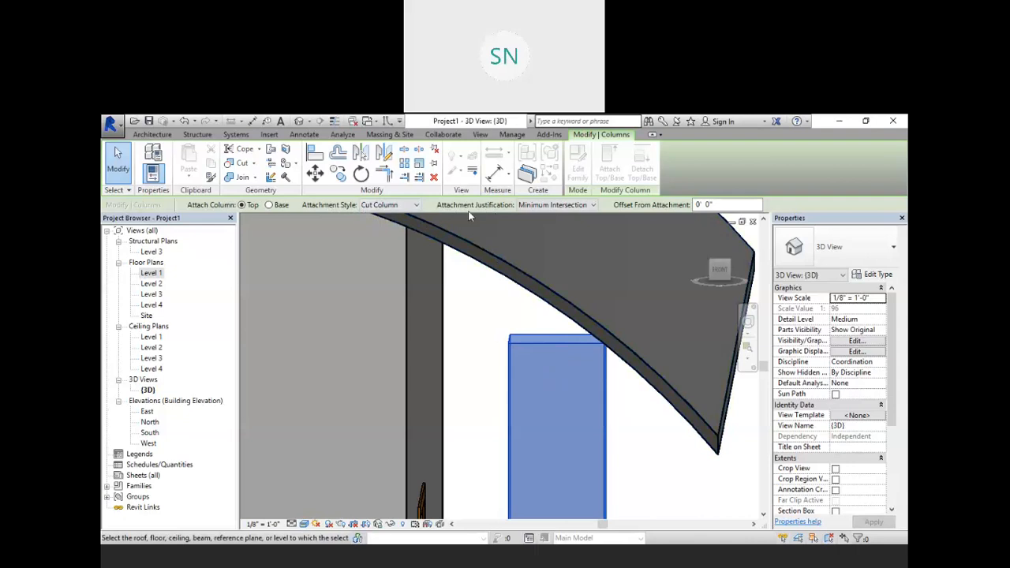
pyautogui.click(539, 205)
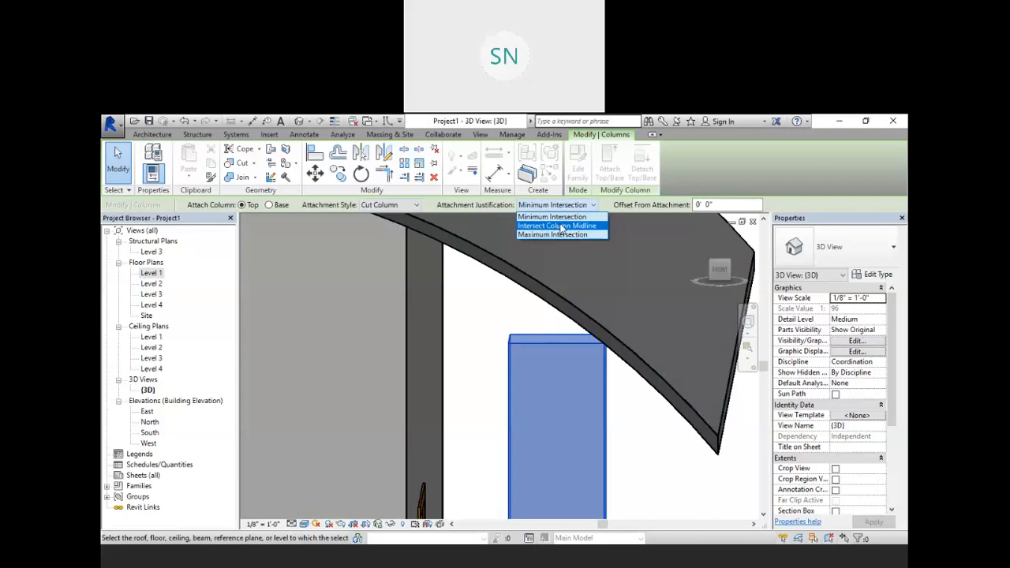
pyautogui.click(561, 227)
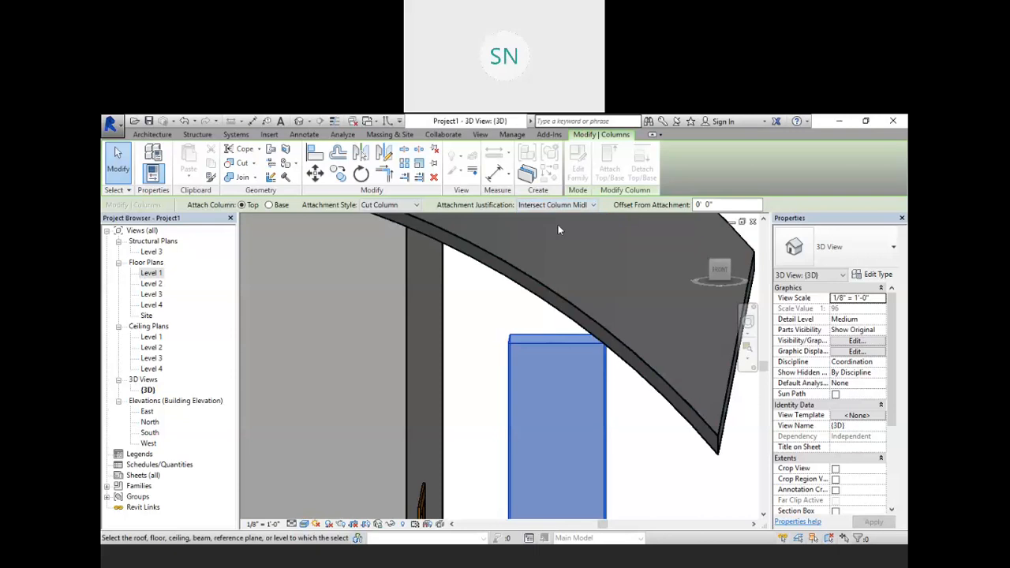
pyautogui.click(551, 289)
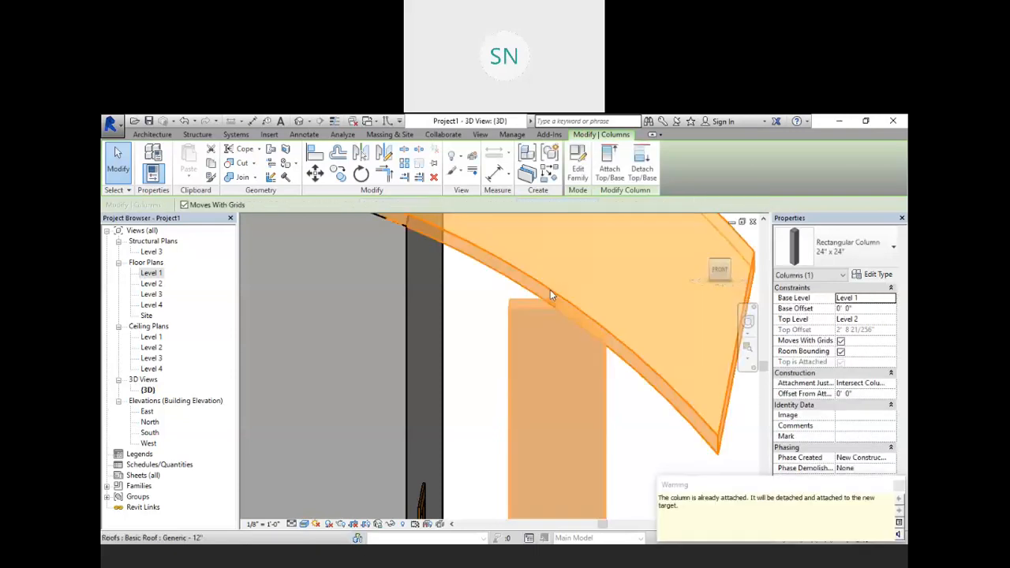
pyautogui.press('Escape')
pyautogui.press('Escape')
pyautogui.keyDown('shift'); pyautogui.moveTo(627, 416); pyautogui.dragTo(631, 404, button='middle'); pyautogui.keyUp('shift')
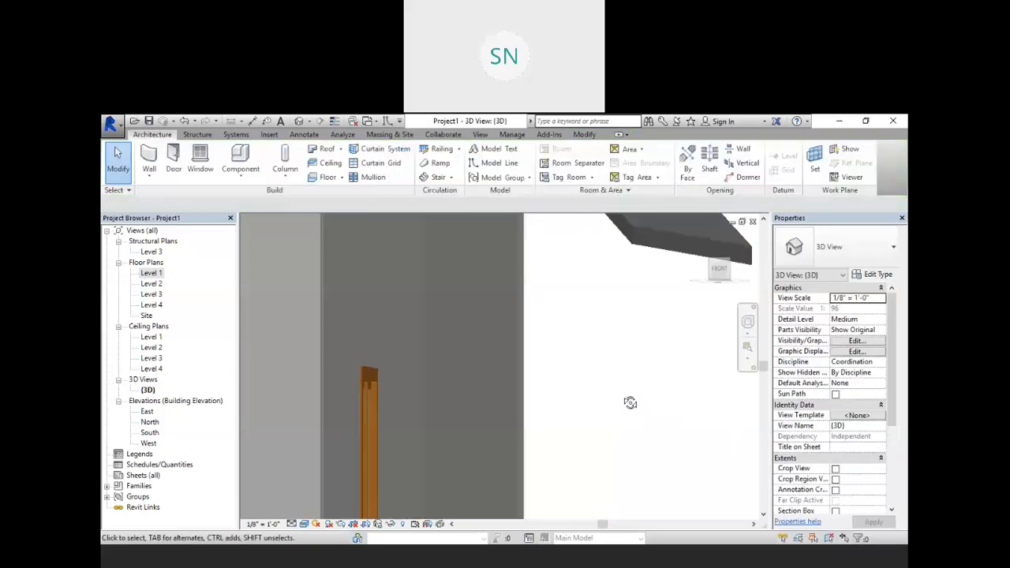
pyautogui.moveTo(600, 338); pyautogui.dragTo(637, 404, button='middle')
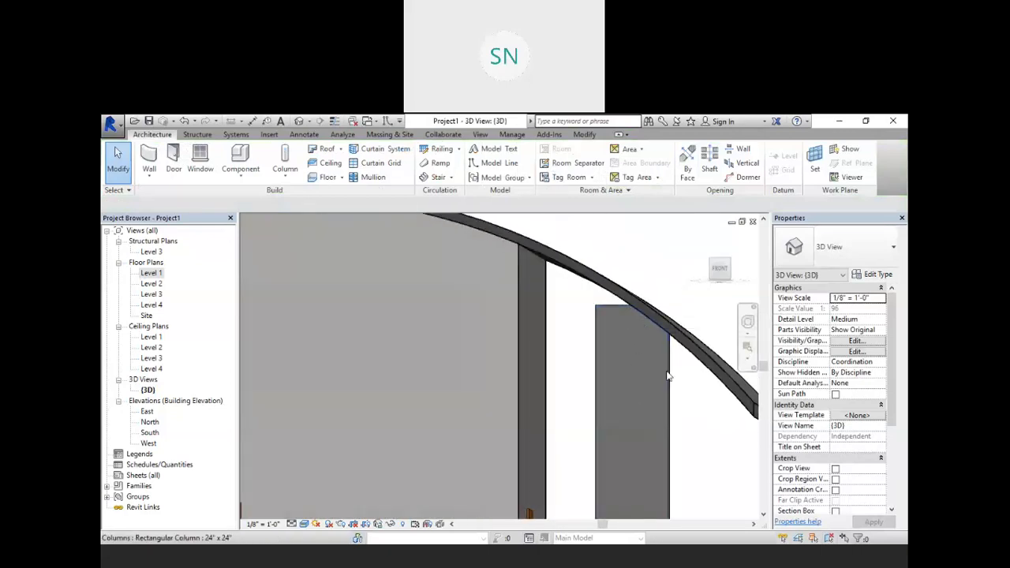
pyautogui.keyDown('shift'); pyautogui.moveTo(670, 377); pyautogui.dragTo(660, 349, button='middle'); pyautogui.keyUp('shift')
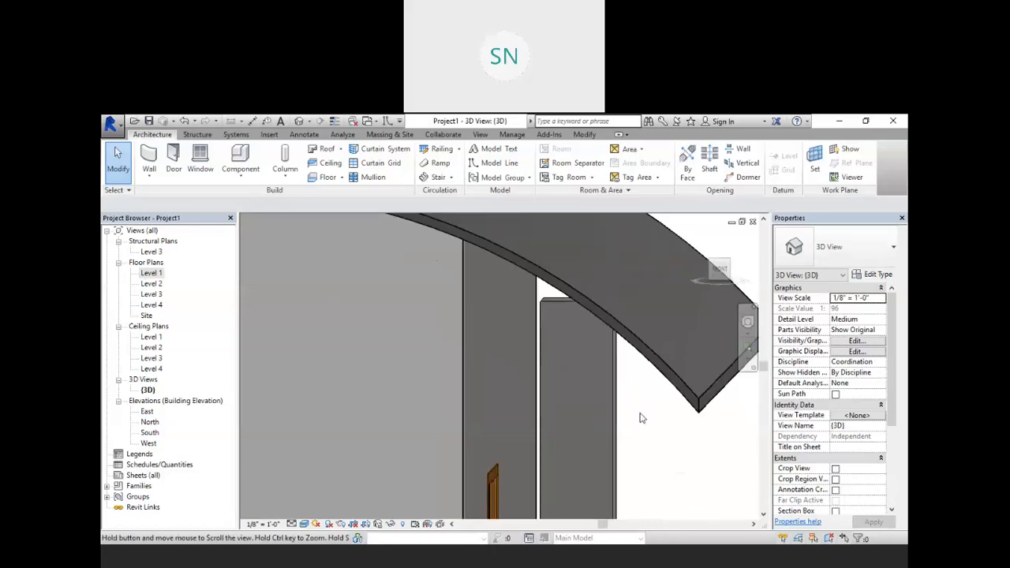
# Reattach the top of the front rectangular column to the curved roof with Cut Column style and Maximum Intersection justification
pyautogui.click(593, 384)
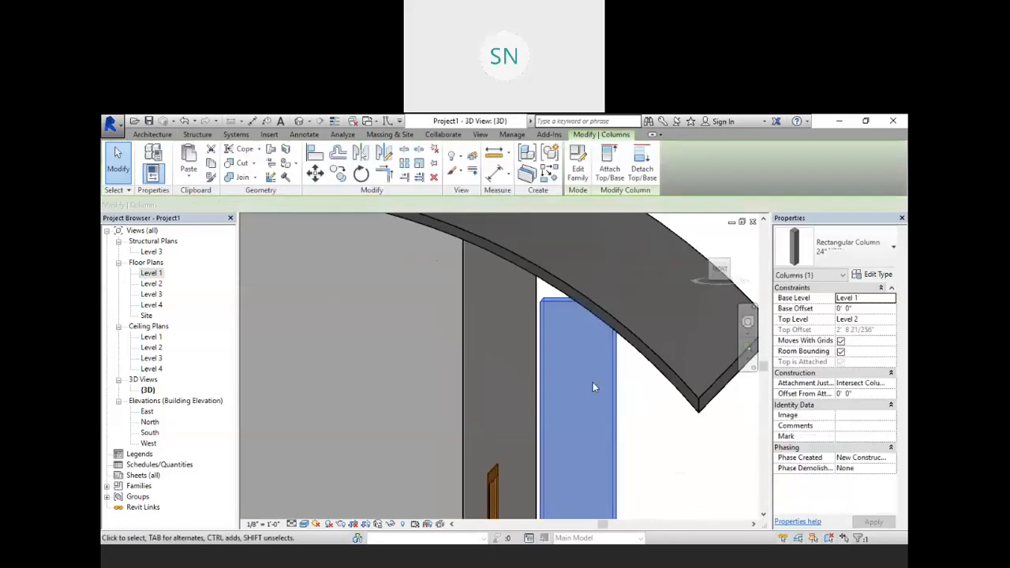
pyautogui.click(609, 176)
pyautogui.click(572, 204)
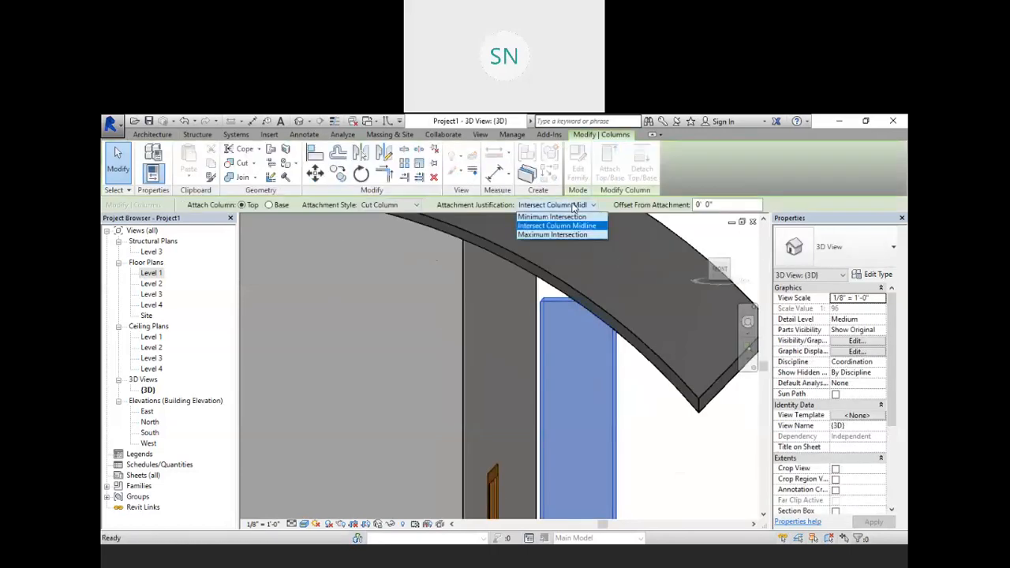
pyautogui.click(541, 236)
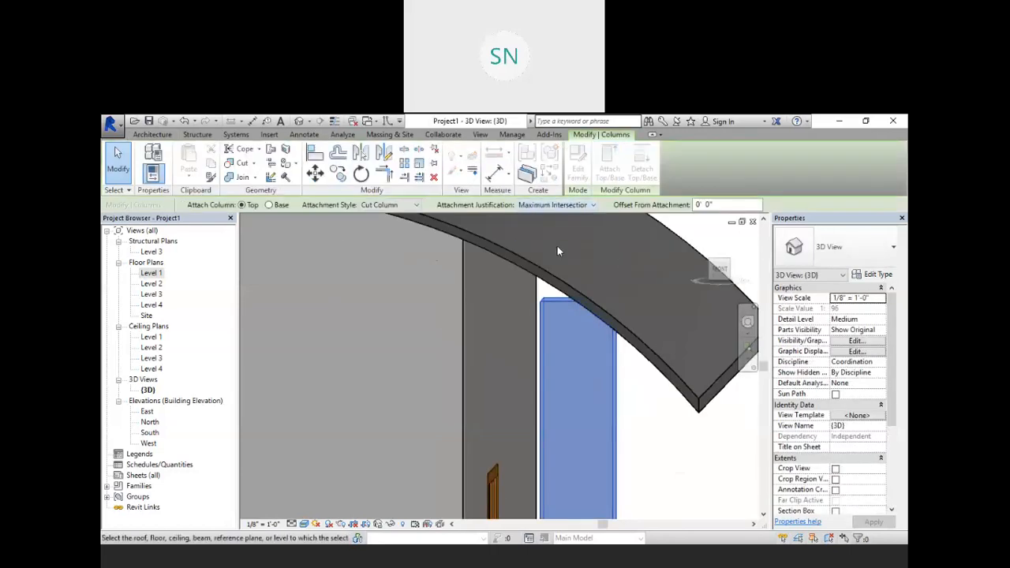
pyautogui.click(656, 357)
pyautogui.click(660, 396)
pyautogui.keyDown('shift'); pyautogui.moveTo(647, 417); pyautogui.dragTo(457, 509, button='middle'); pyautogui.keyUp('shift')
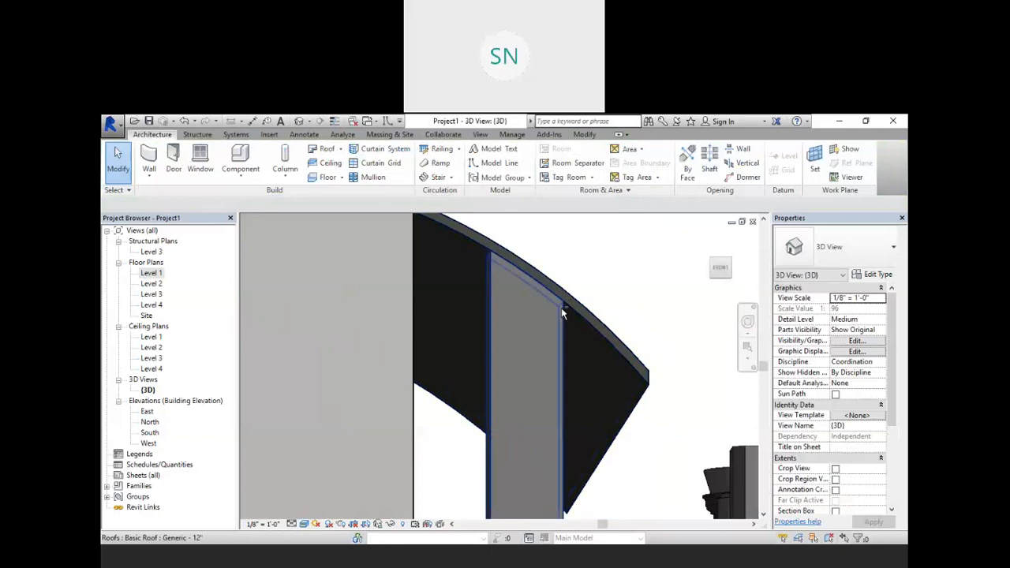
pyautogui.scroll(-3, 562, 324)
pyautogui.moveTo(551, 342); pyautogui.dragTo(661, 232, button='middle')
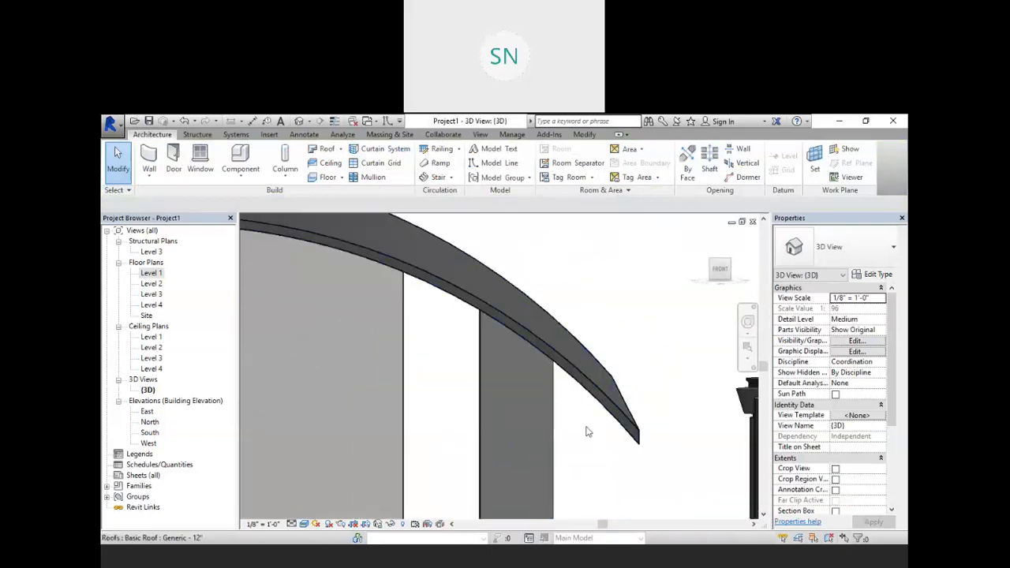
# Reattach the top of the front rectangular column to the curved roof with Cut Target style and Maximum Intersection justification
pyautogui.click(521, 433)
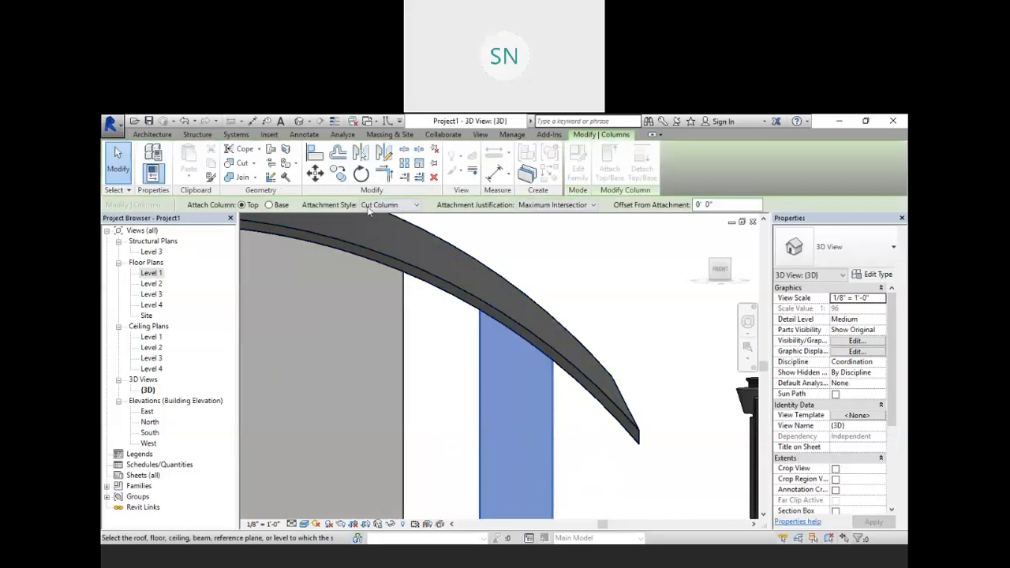
pyautogui.click(392, 206)
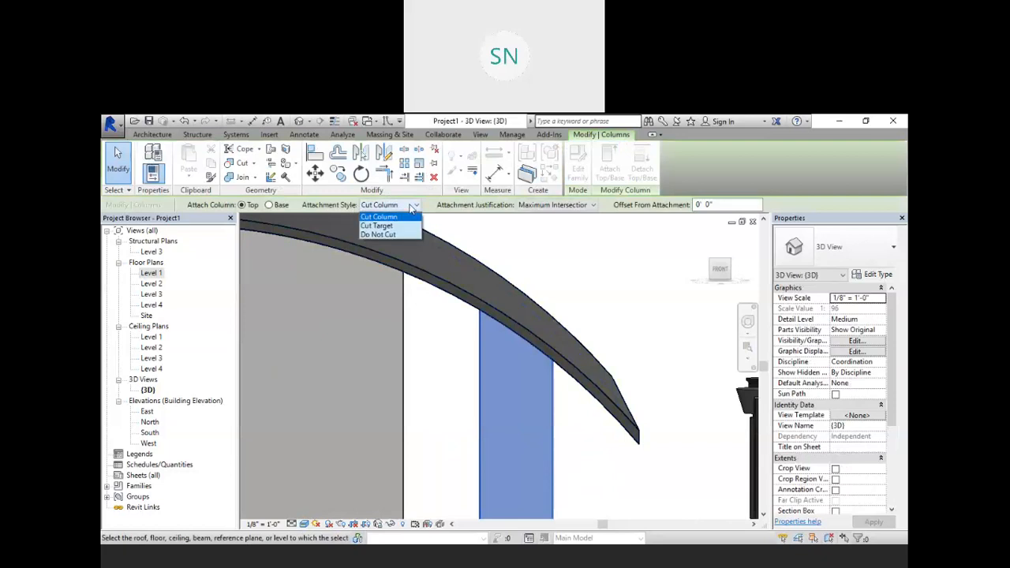
pyautogui.click(385, 227)
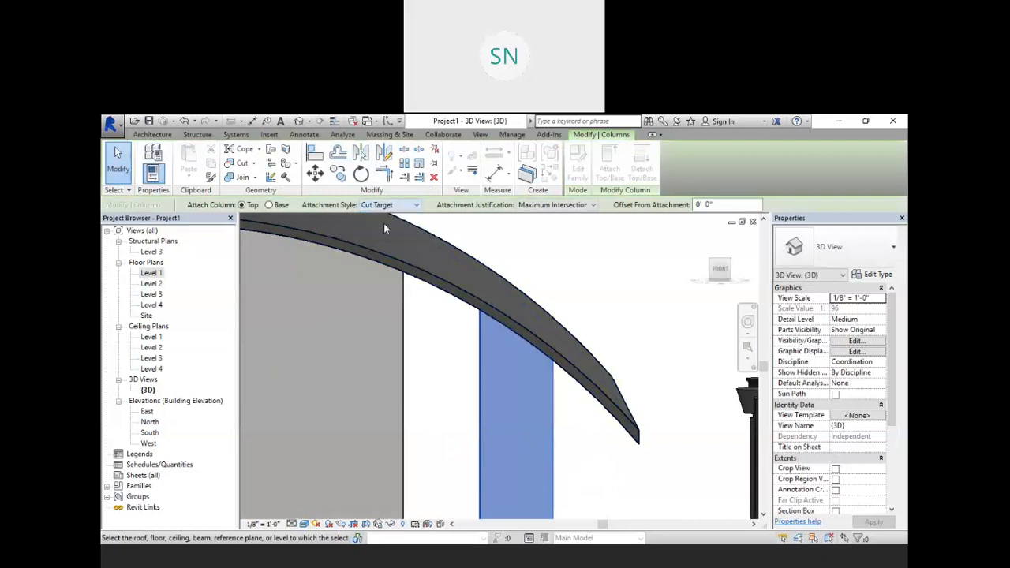
pyautogui.click(444, 278)
pyautogui.press('Escape')
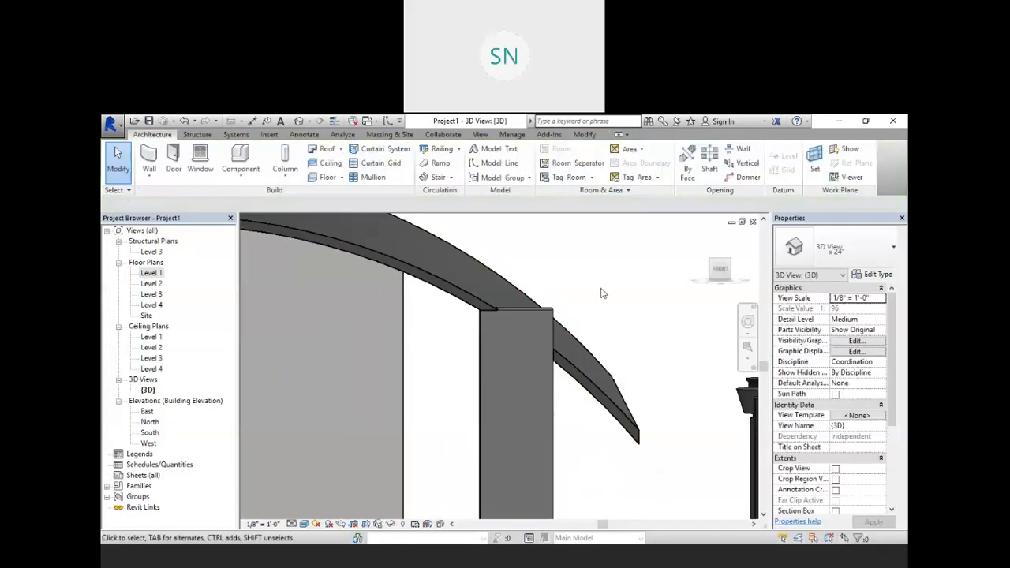
pyautogui.keyDown('shift'); pyautogui.moveTo(602, 318); pyautogui.dragTo(396, 332, button='middle'); pyautogui.keyUp('shift')
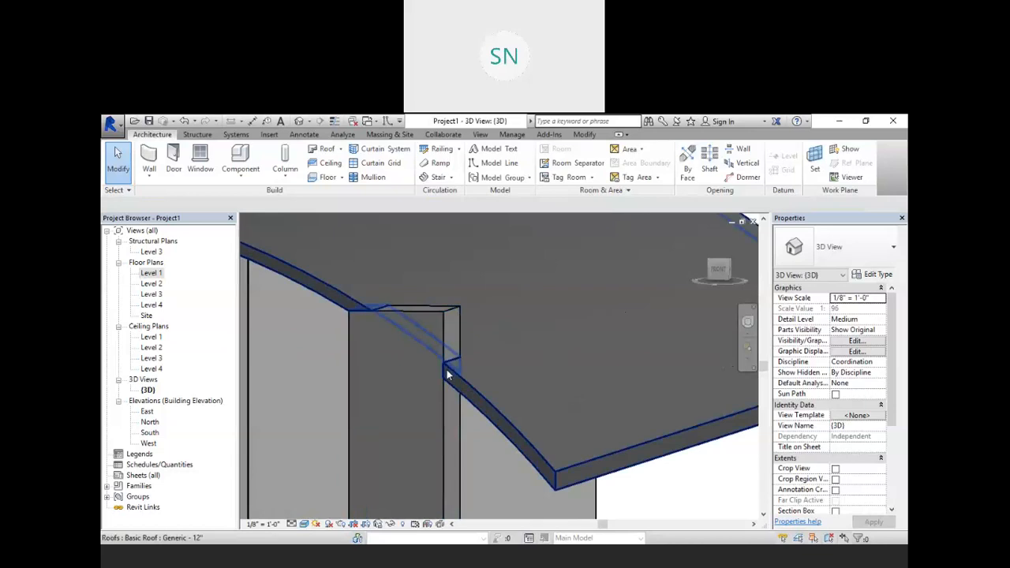
pyautogui.keyDown('shift'); pyautogui.moveTo(414, 366); pyautogui.dragTo(469, 310, button='middle'); pyautogui.keyUp('shift')
# Reattach the top of the front rectangular column to the curved roof with Do Not Cut style and Maximum Intersection justification
pyautogui.click(548, 370)
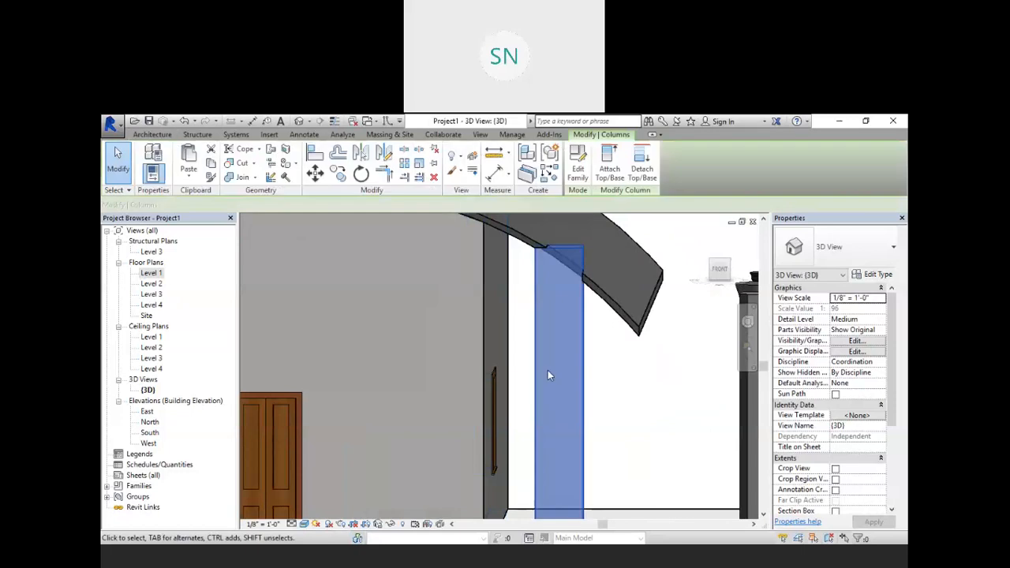
pyautogui.click(610, 168)
pyautogui.click(399, 204)
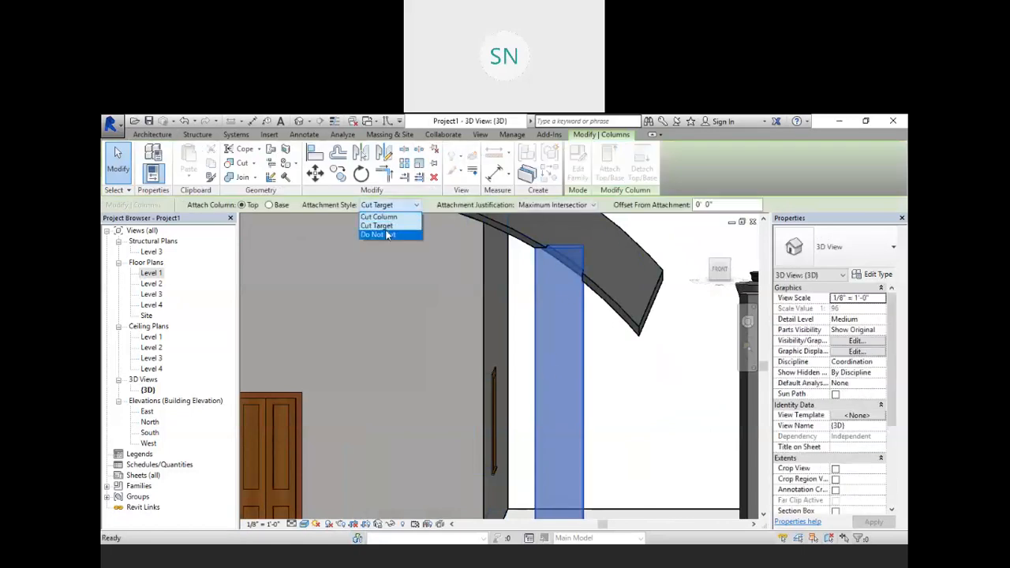
pyautogui.click(379, 232)
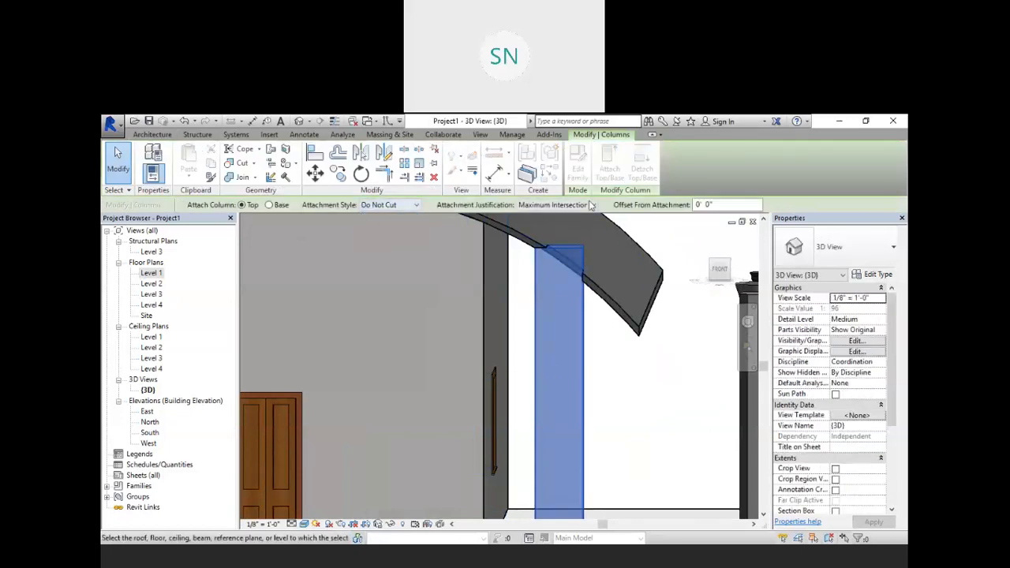
pyautogui.click(613, 322)
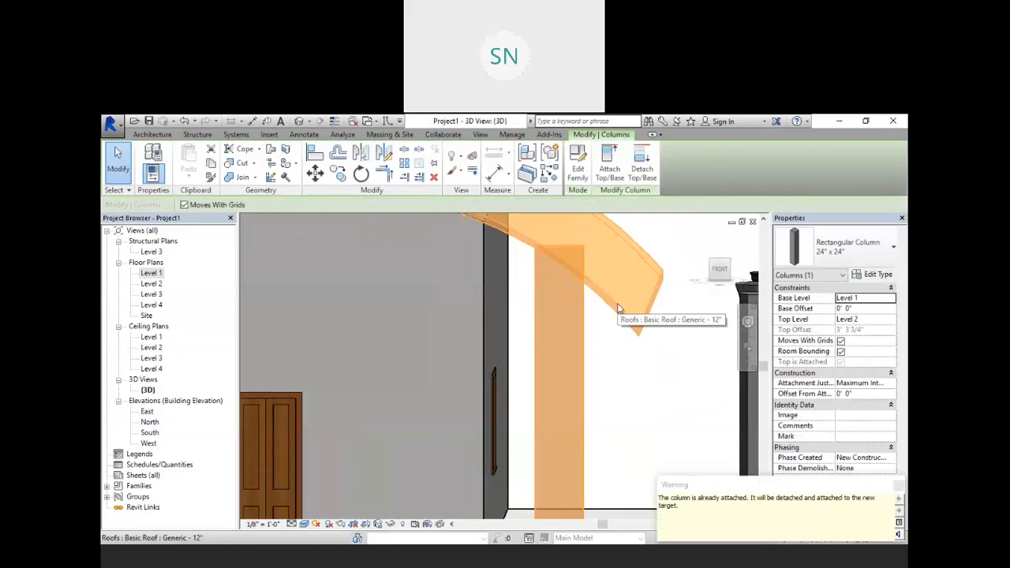
pyautogui.click(623, 368)
pyautogui.keyDown('shift'); pyautogui.moveTo(639, 408); pyautogui.dragTo(575, 403, button='middle'); pyautogui.keyUp('shift')
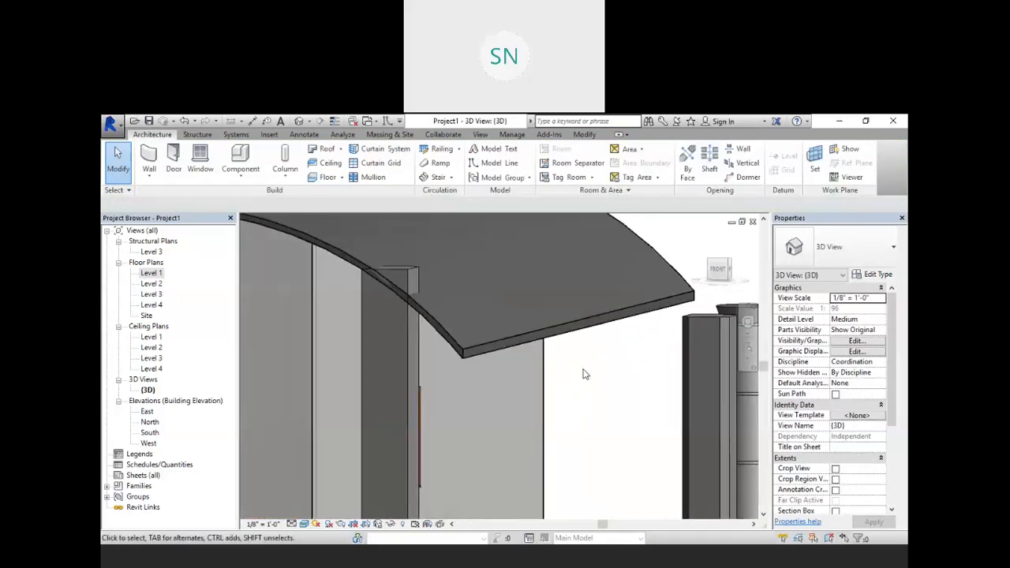
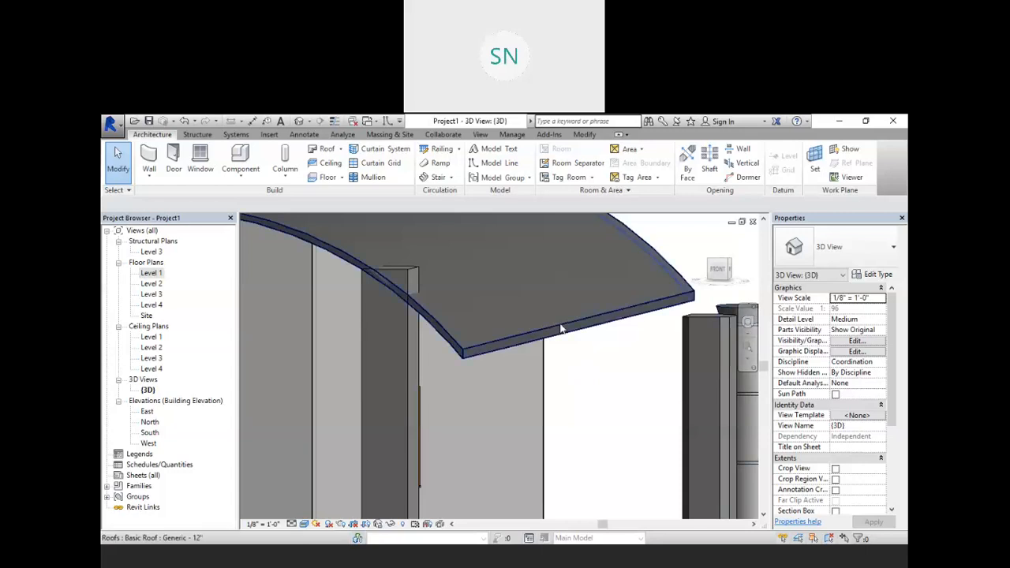
# Delete the curved Generic - 12" roof above the building with the extended floor
pyautogui.scroll(-3, 625, 354)
pyautogui.keyDown('shift'); pyautogui.moveTo(625, 355); pyautogui.dragTo(639, 323, button='middle'); pyautogui.keyUp('shift')
pyautogui.click(643, 325)
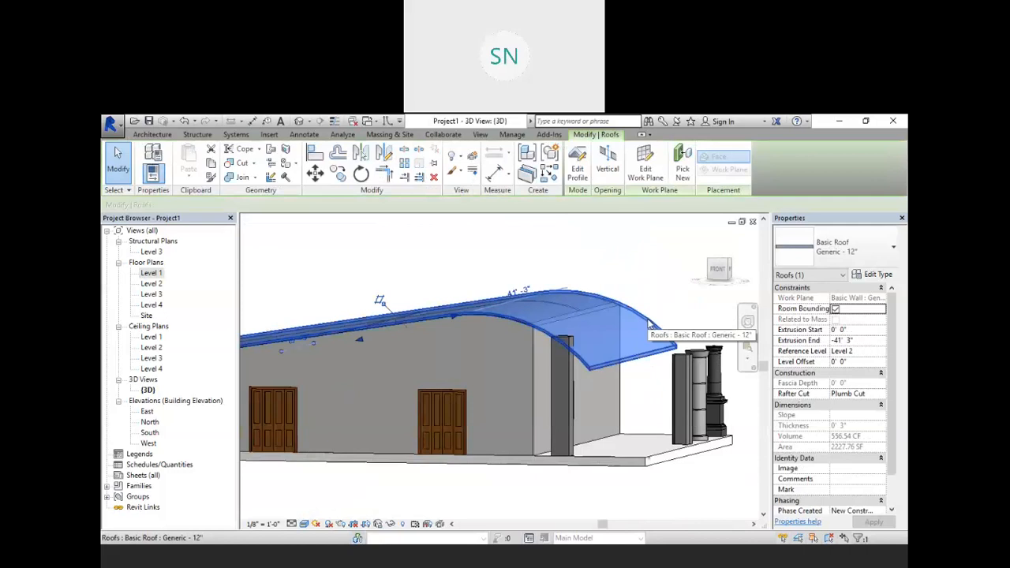
pyautogui.press('Delete')
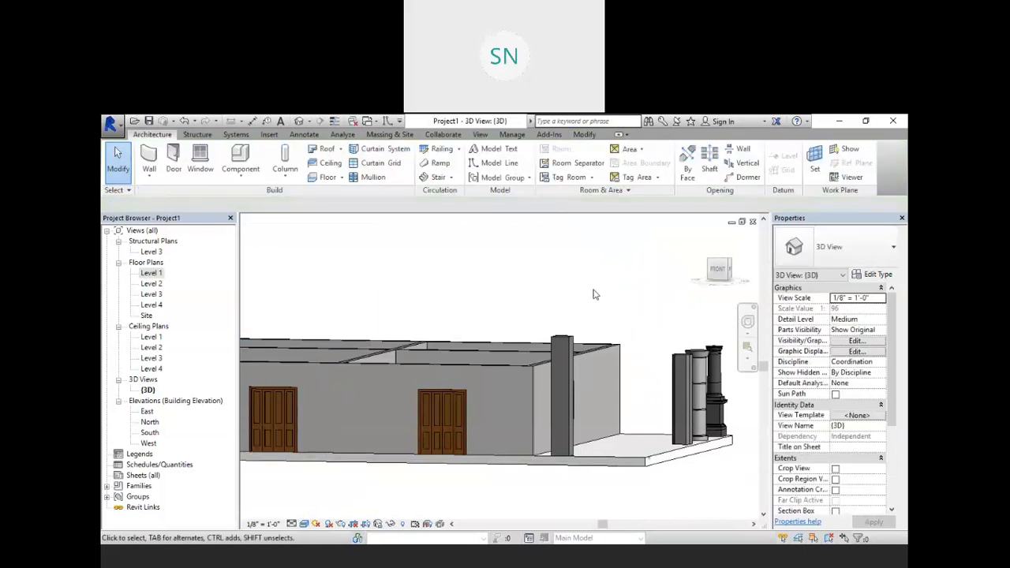
# Display the active work plane in the 3D view of the roofless building
pyautogui.scroll(-2, 609, 282)
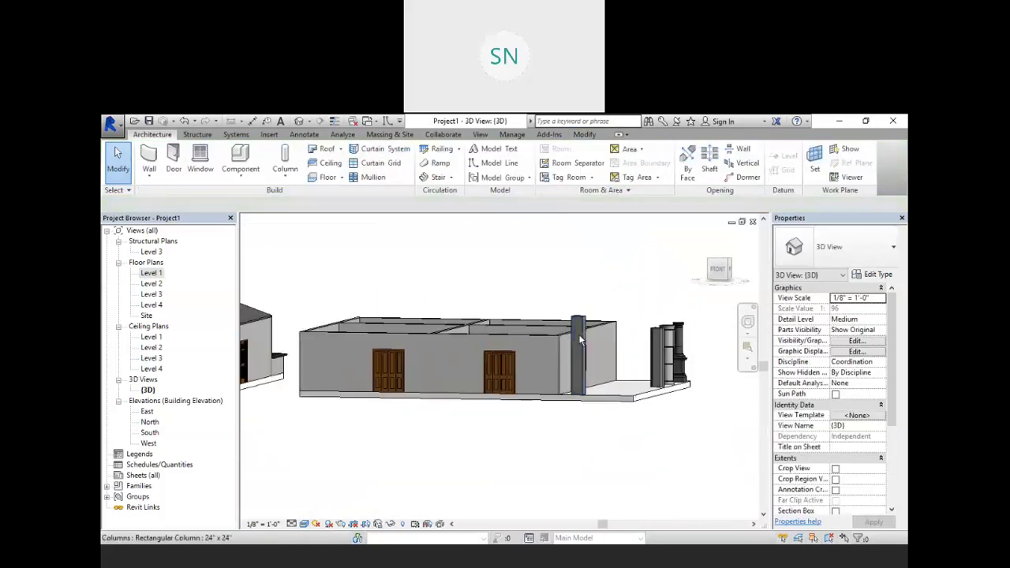
pyautogui.keyDown('shift'); pyautogui.moveTo(586, 335); pyautogui.dragTo(649, 254, button='middle'); pyautogui.keyUp('shift')
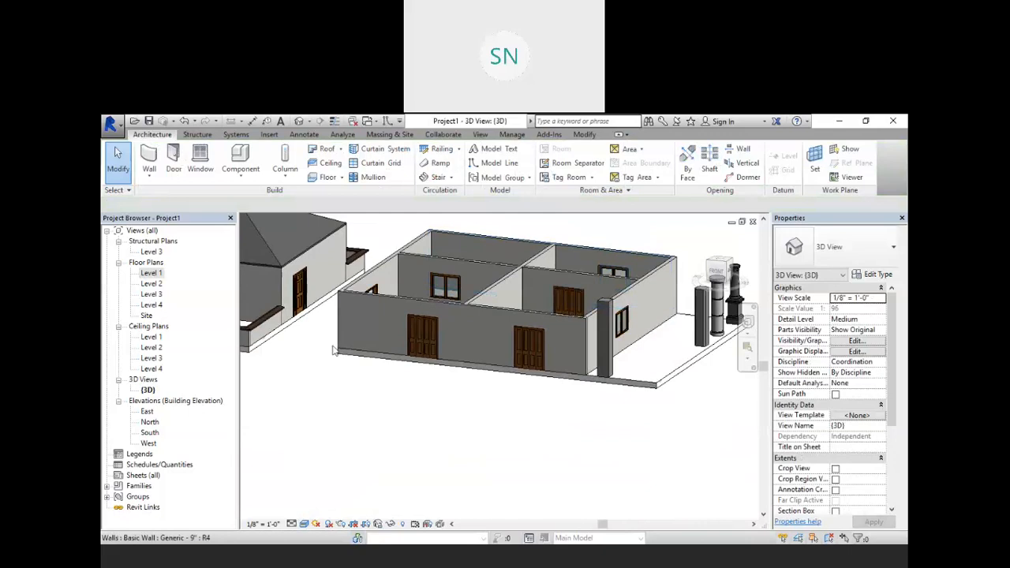
pyautogui.scroll(2, 351, 324)
pyautogui.moveTo(520, 338); pyautogui.dragTo(537, 398, button='middle')
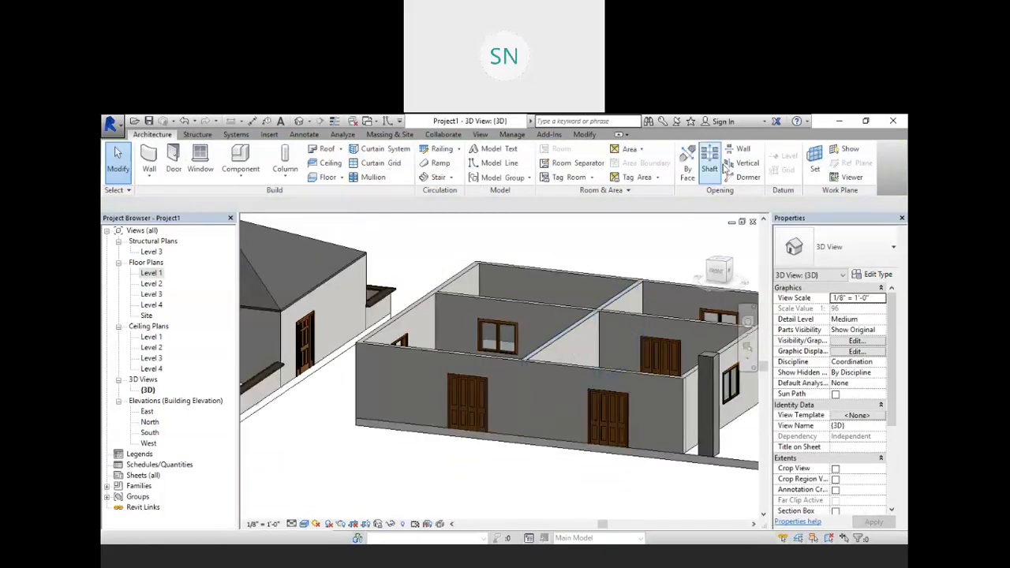
pyautogui.click(850, 152)
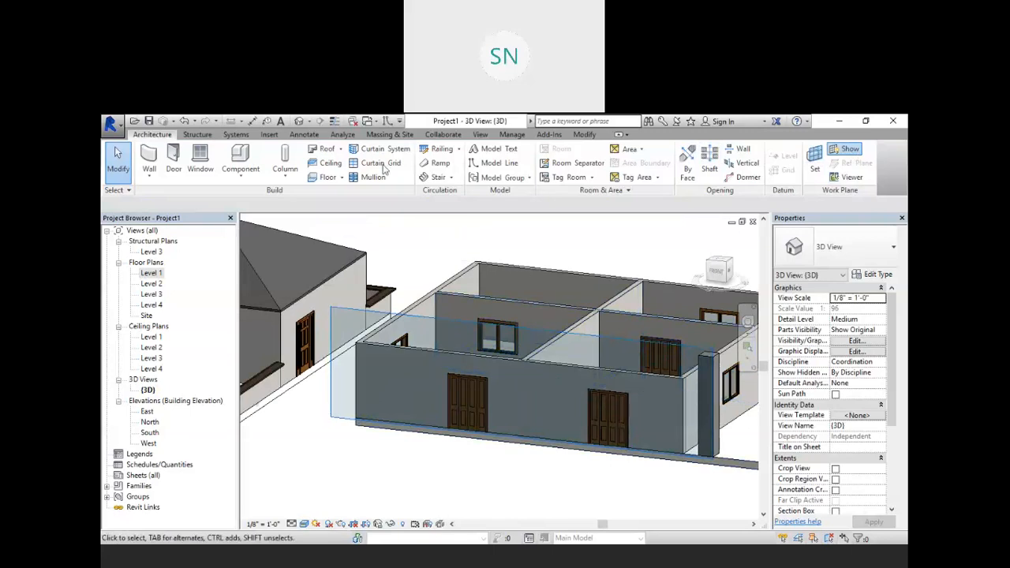
# Start a roof by extrusion on the front wall's work plane with Level 2 as reference level and 0' 0" offset
pyautogui.click(336, 150)
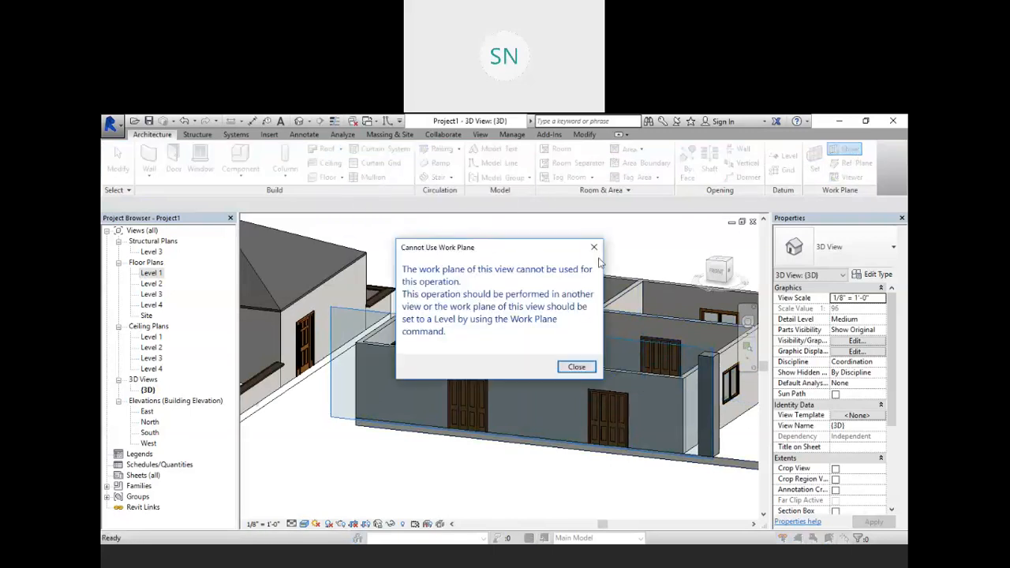
pyautogui.click(595, 248)
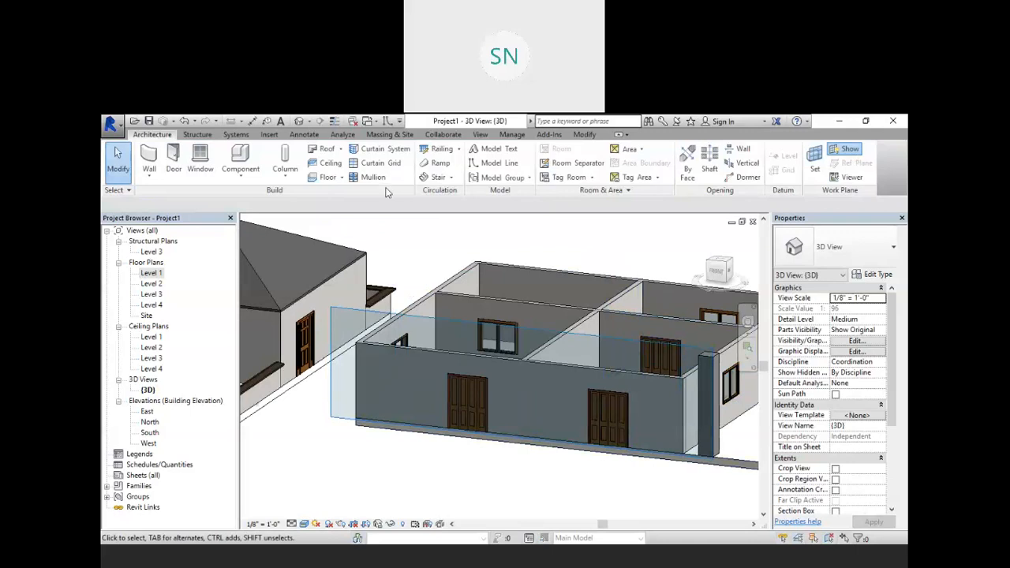
pyautogui.click(342, 151)
pyautogui.click(347, 191)
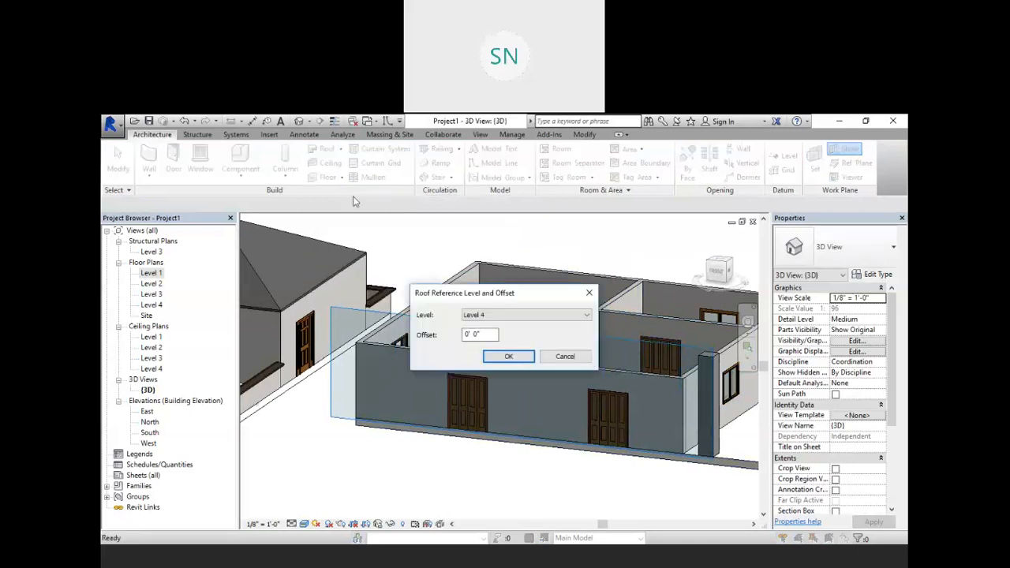
pyautogui.click(505, 316)
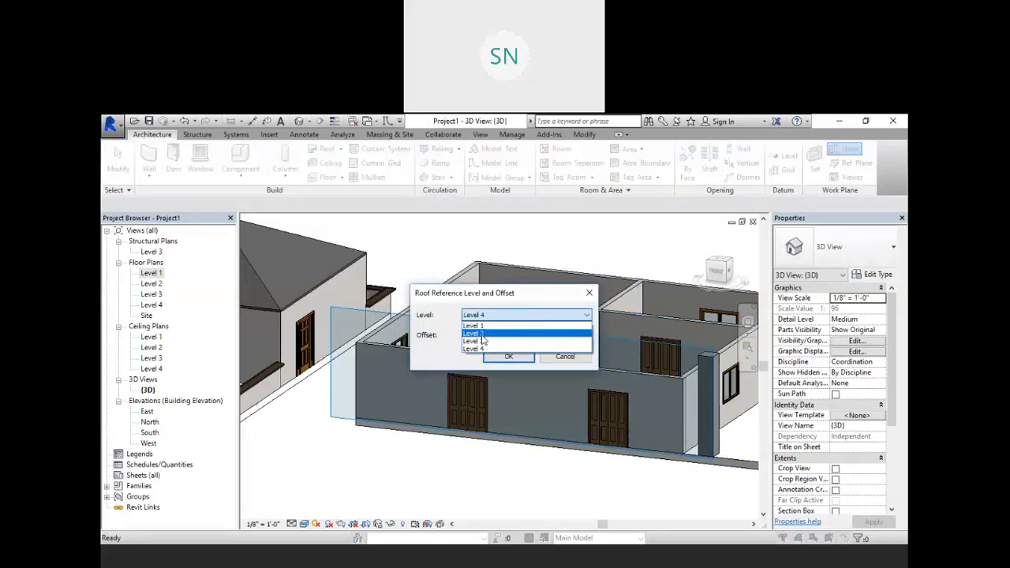
pyautogui.click(484, 338)
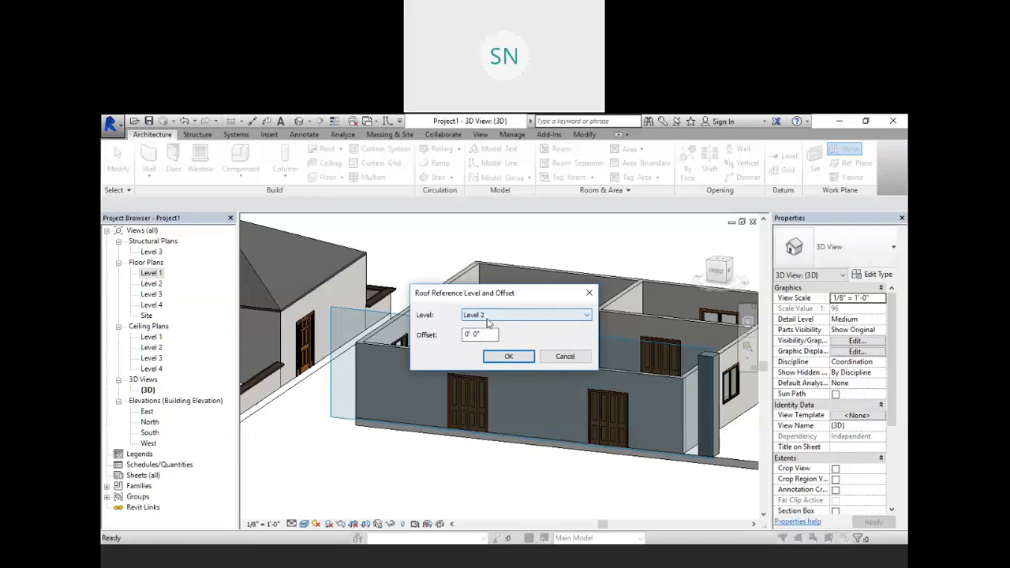
pyautogui.click(508, 356)
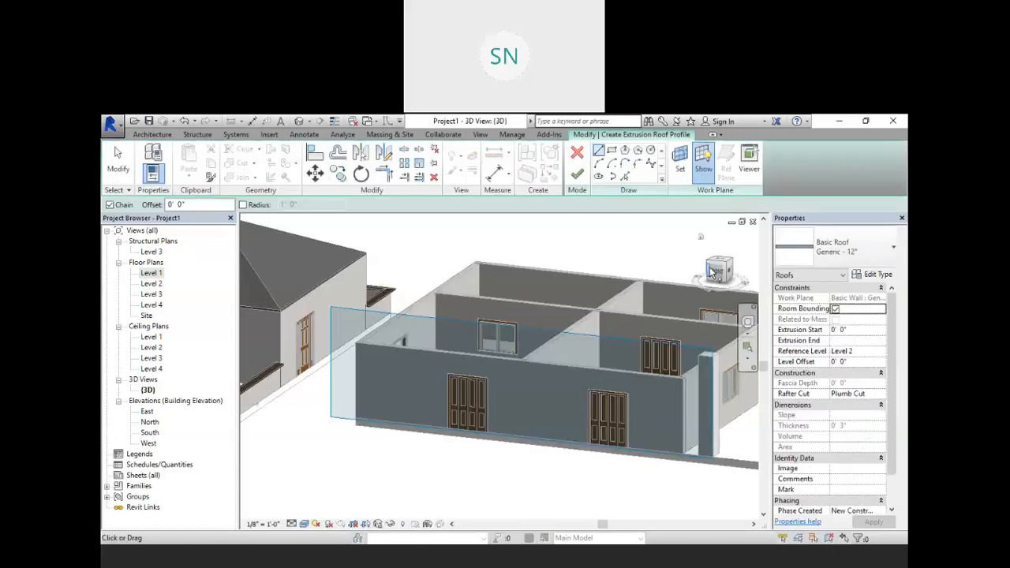
# Sketch a sawtooth roof profile from the front wall's upper left corner, with three parallel rising slopes separated by vertical drops about 6' high
pyautogui.click(720, 272)
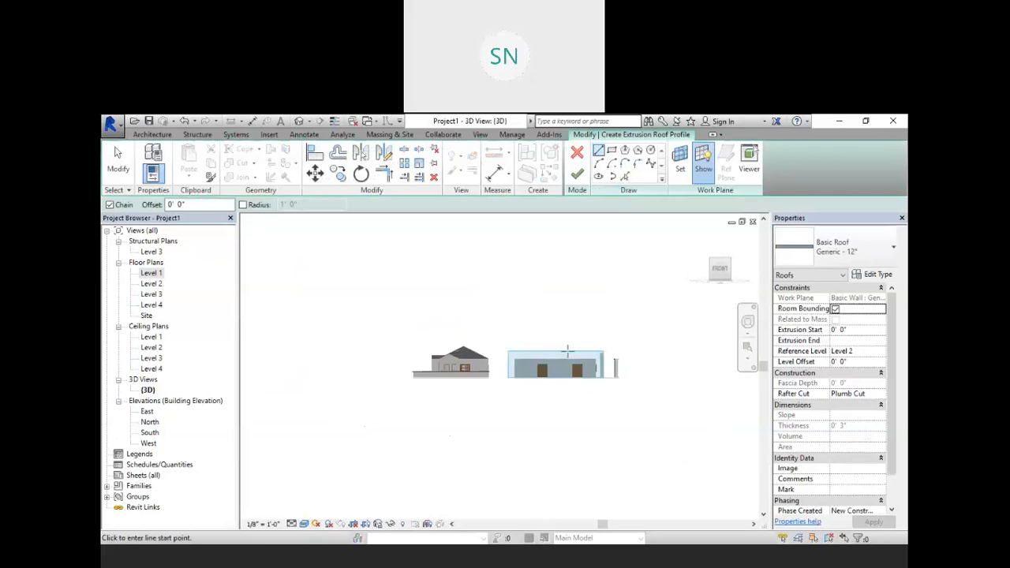
pyautogui.scroll(5, 571, 349)
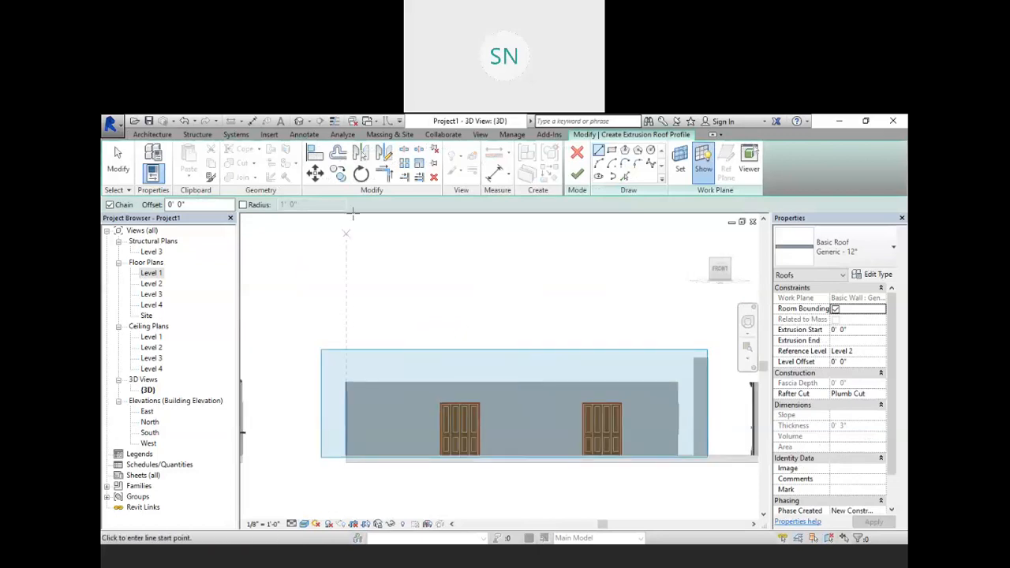
pyautogui.click(599, 154)
pyautogui.click(346, 382)
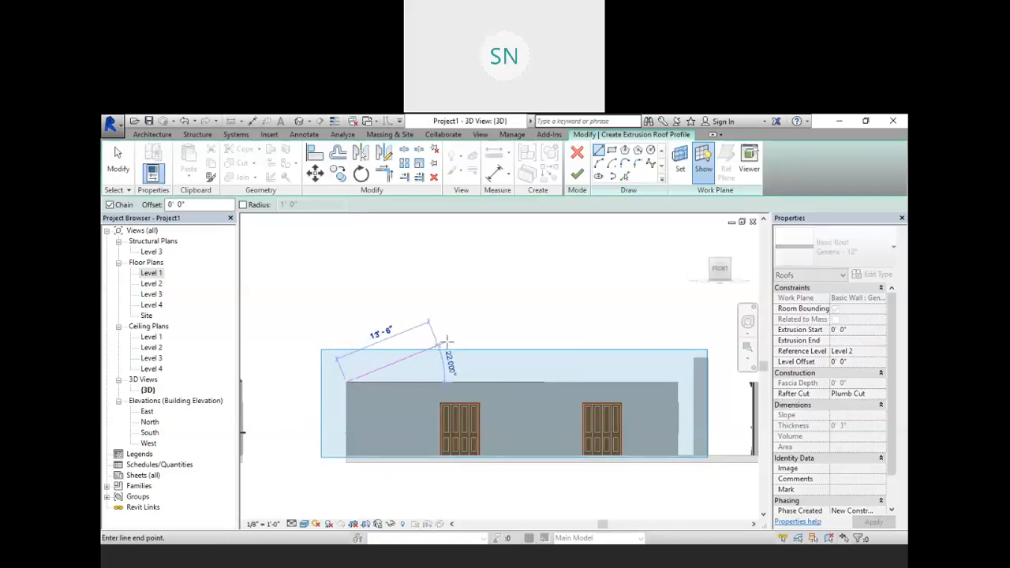
pyautogui.click(476, 333)
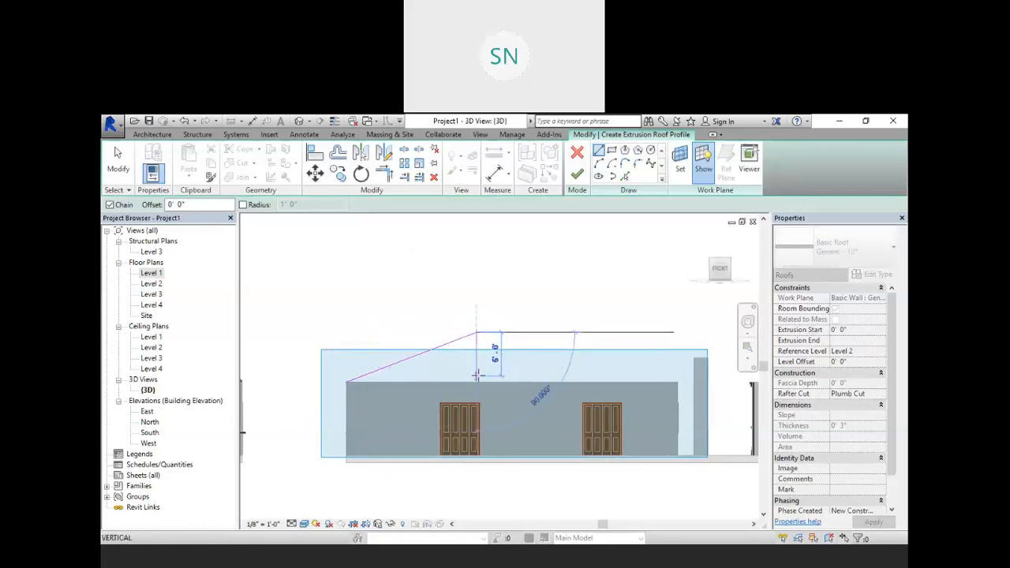
pyautogui.click(477, 376)
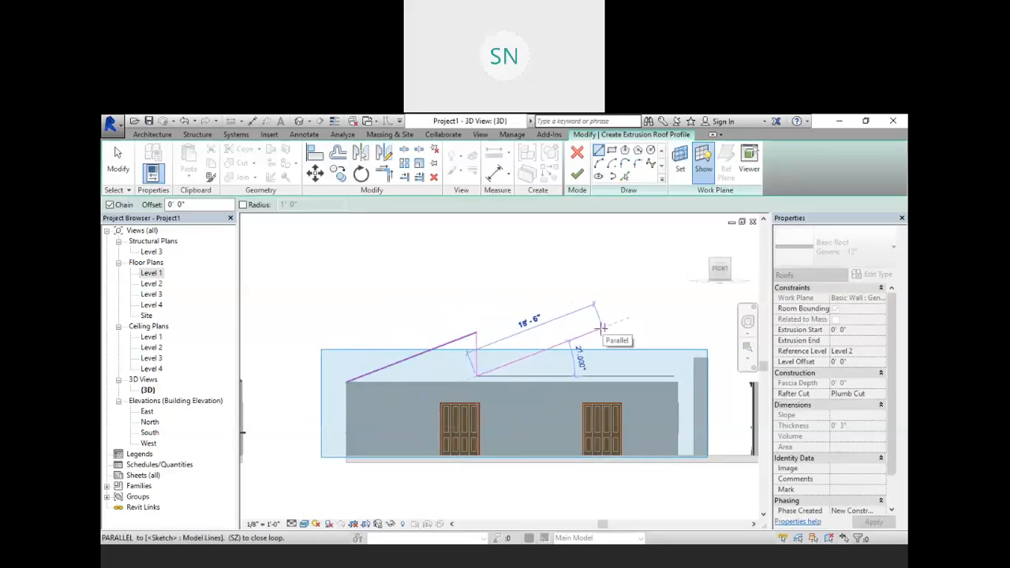
pyautogui.click(600, 330)
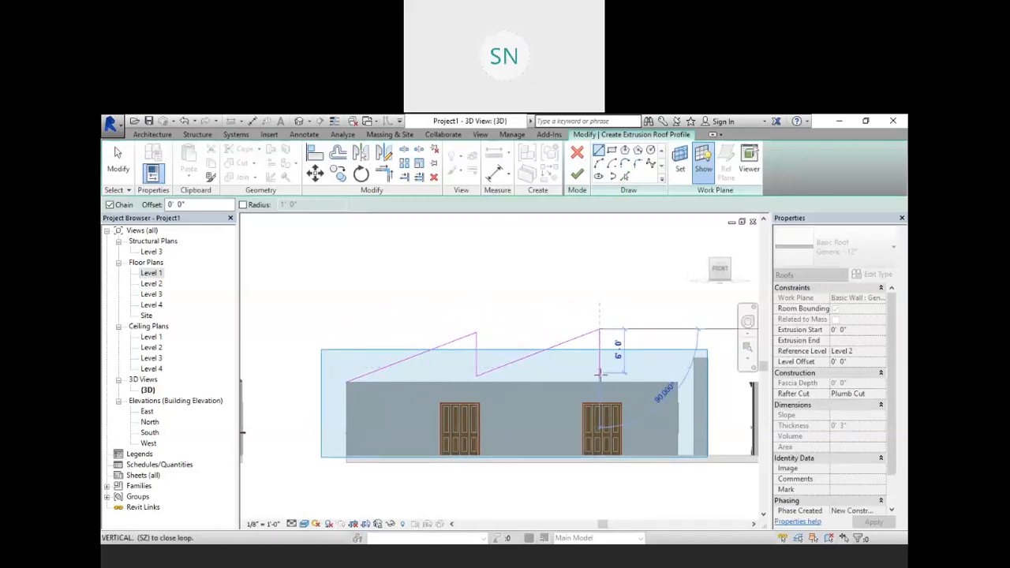
pyautogui.click(600, 373)
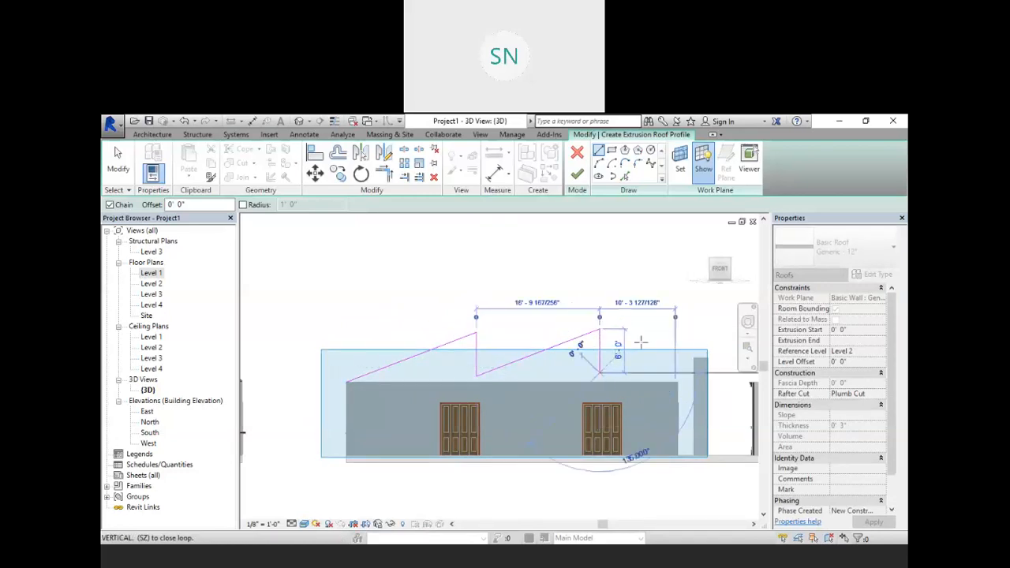
pyautogui.click(723, 326)
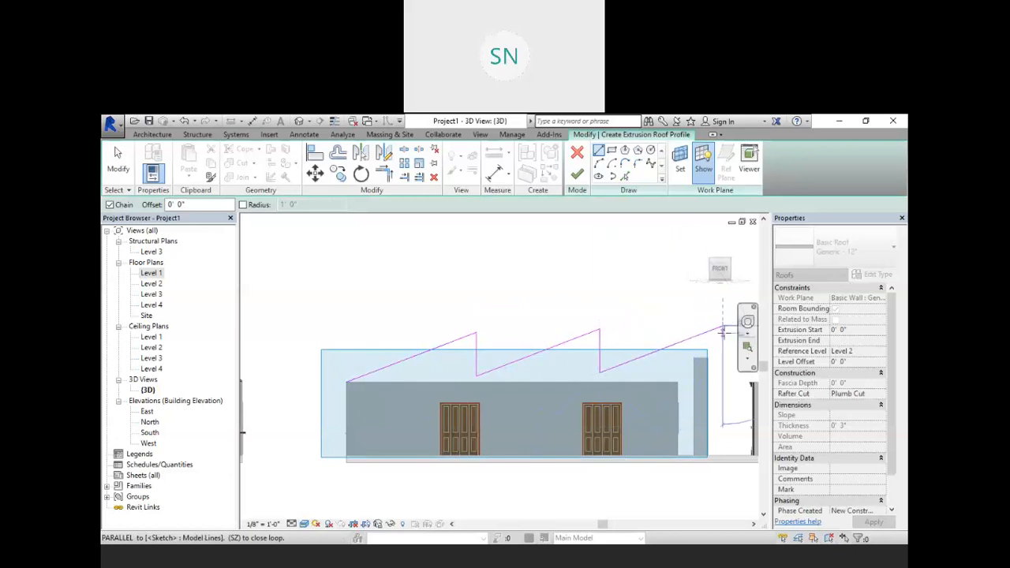
# Extend the raised end of the last sawtooth slope with a small arc curving downward
pyautogui.moveTo(724, 336)
pyautogui.mouseDown(button='middle')
pyautogui.moveTo(655, 356)
pyautogui.moveTo(597, 357)
pyautogui.mouseUp(button='middle')
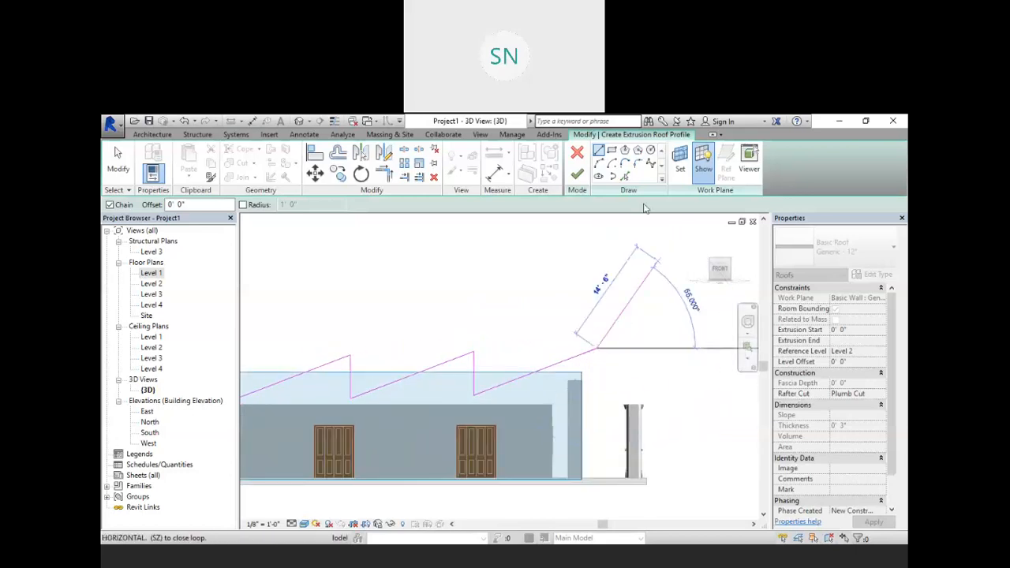
pyautogui.click(601, 164)
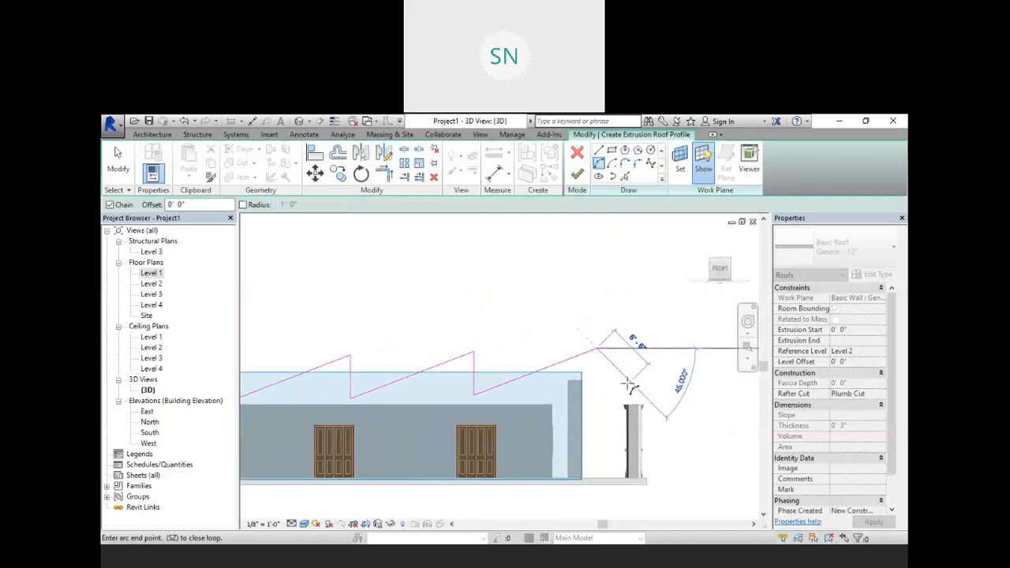
pyautogui.click(617, 367)
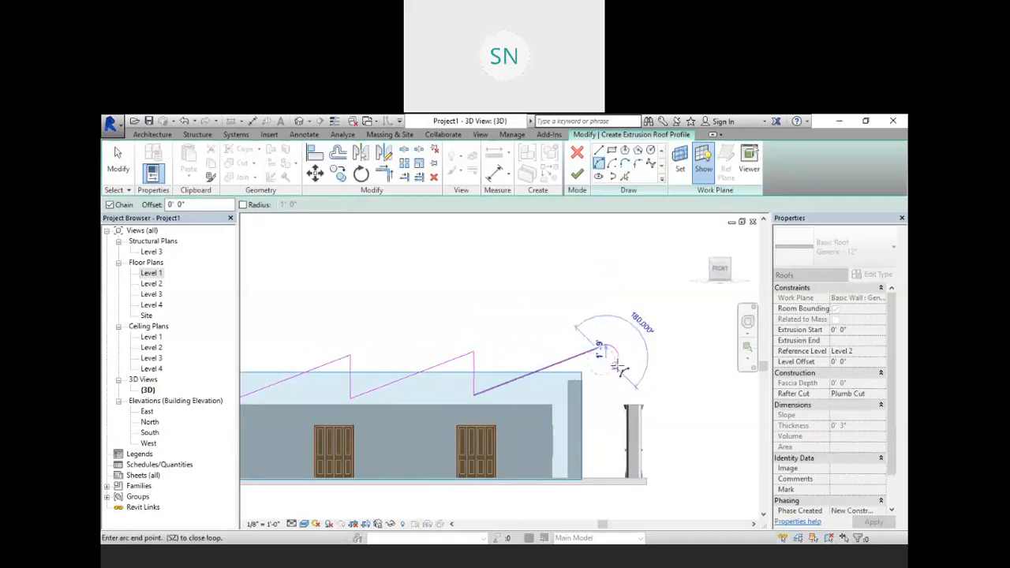
pyautogui.click(614, 358)
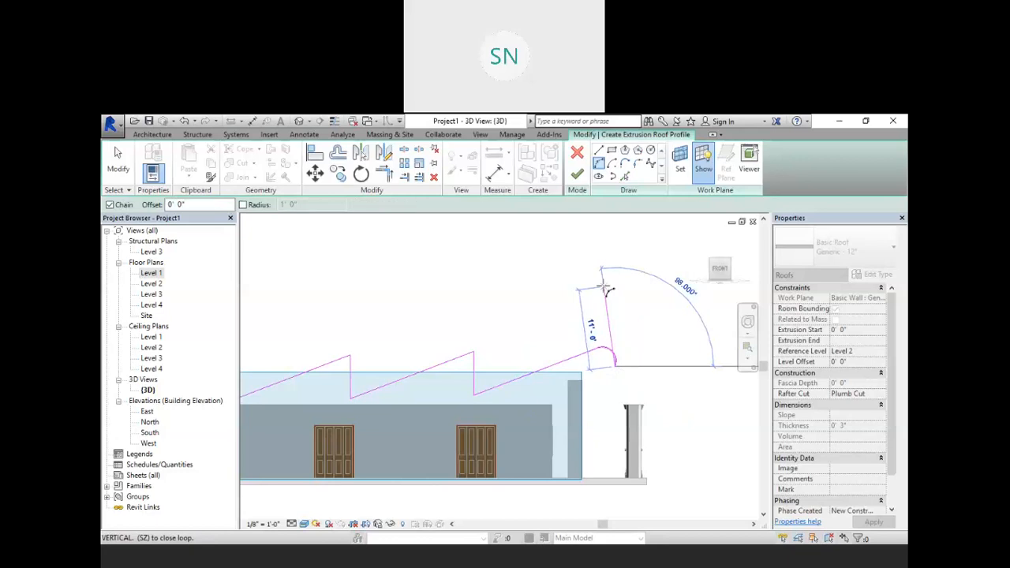
pyautogui.rightClick(677, 287)
pyautogui.click(689, 296)
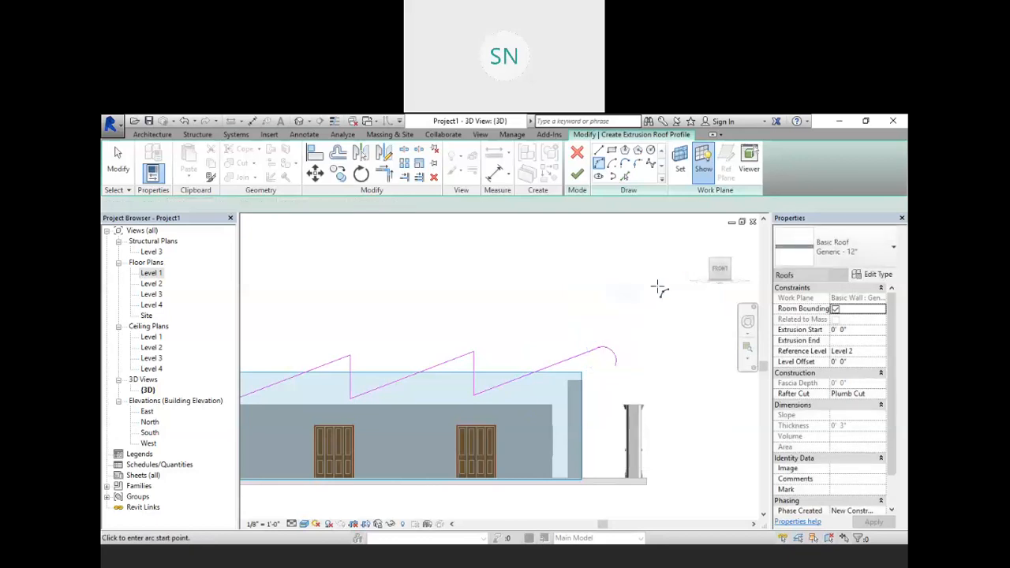
# Finish the sawtooth profile to create the Generic - 12" extrusion roof over the building, and deselect it
pyautogui.click(573, 176)
pyautogui.keyDown('shift'); pyautogui.moveTo(588, 407); pyautogui.dragTo(597, 359, button='middle'); pyautogui.keyUp('shift')
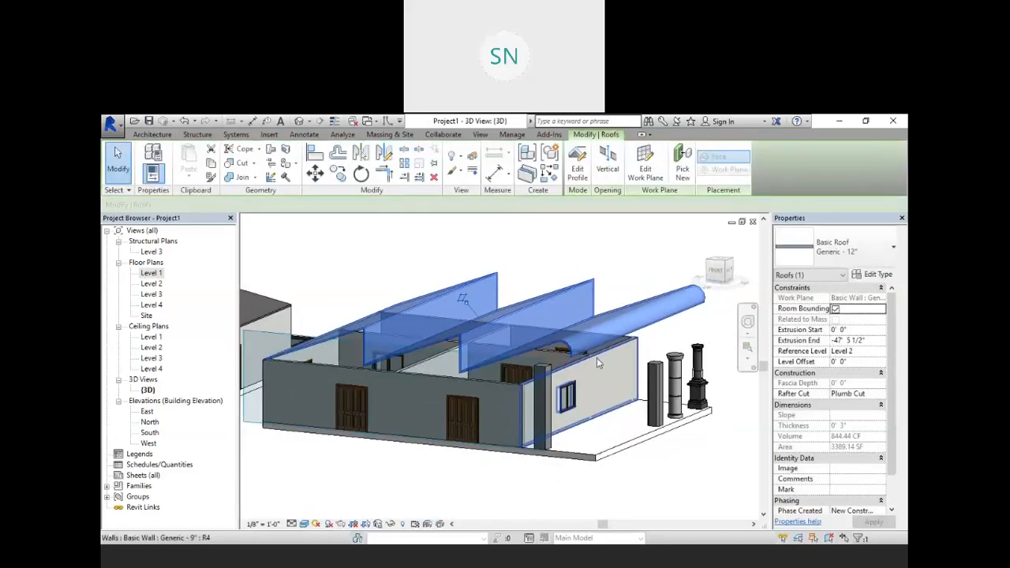
pyautogui.keyDown('shift'); pyautogui.moveTo(516, 420); pyautogui.dragTo(541, 406, button='middle'); pyautogui.keyUp('shift')
pyautogui.click(588, 259)
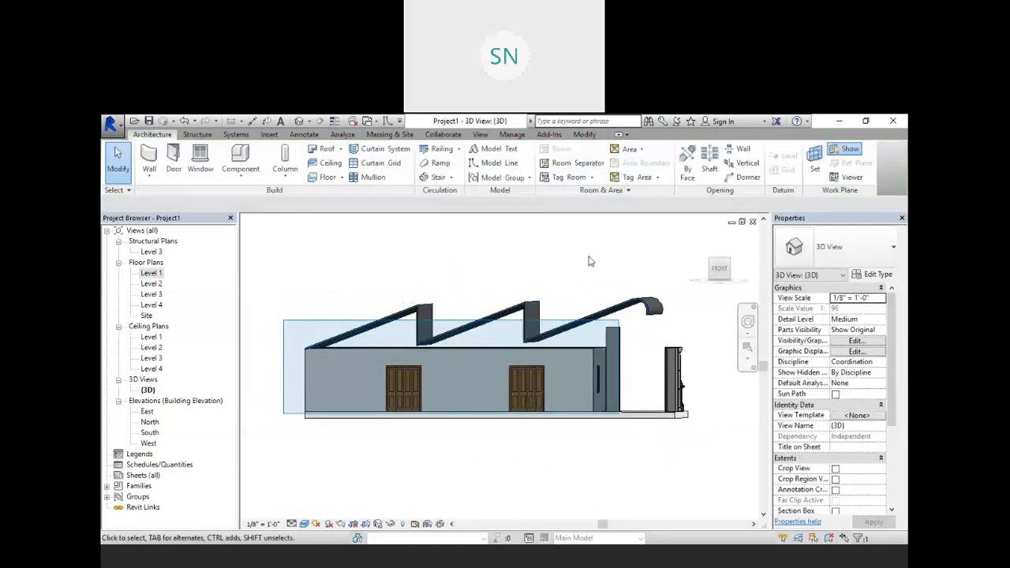
# Select the elements of the building below the sawtooth roof and filter the selection to walls only
pyautogui.keyDown('shift'); pyautogui.moveTo(557, 371); pyautogui.dragTo(575, 435, button='middle'); pyautogui.keyUp('shift')
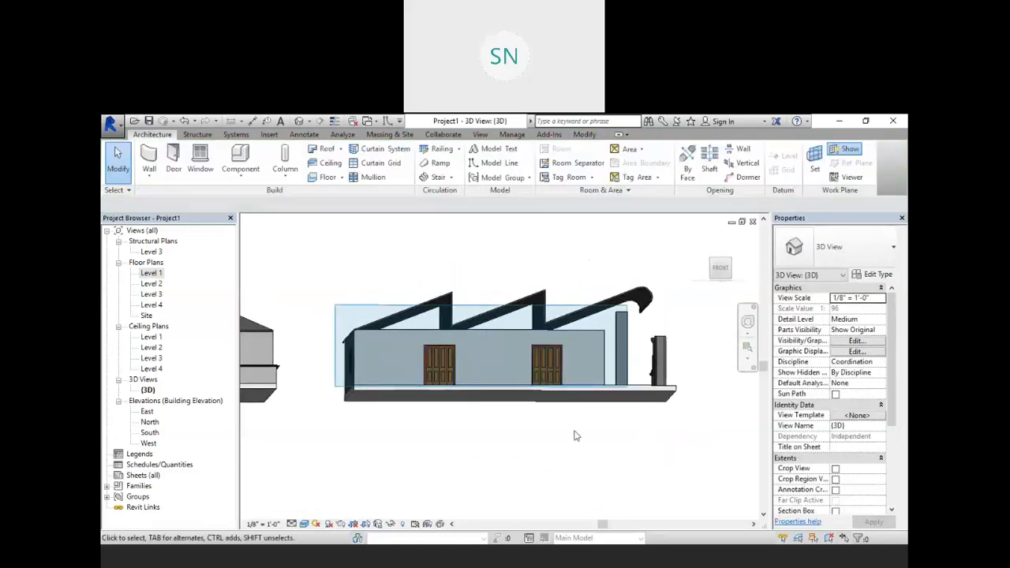
pyautogui.moveTo(674, 427); pyautogui.dragTo(323, 360)
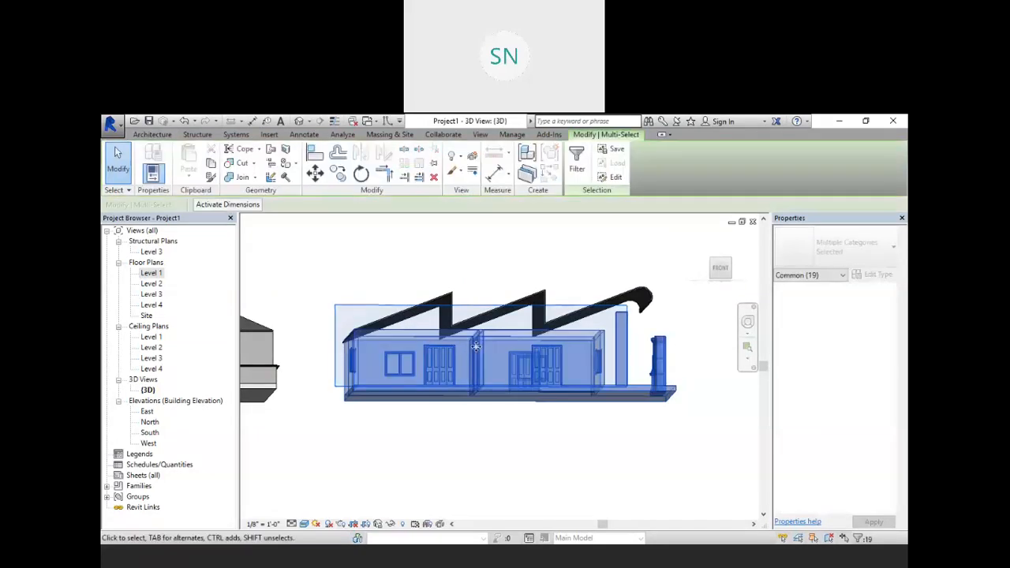
pyautogui.keyDown('shift'); pyautogui.moveTo(490, 367); pyautogui.dragTo(481, 394, button='middle'); pyautogui.keyUp('shift')
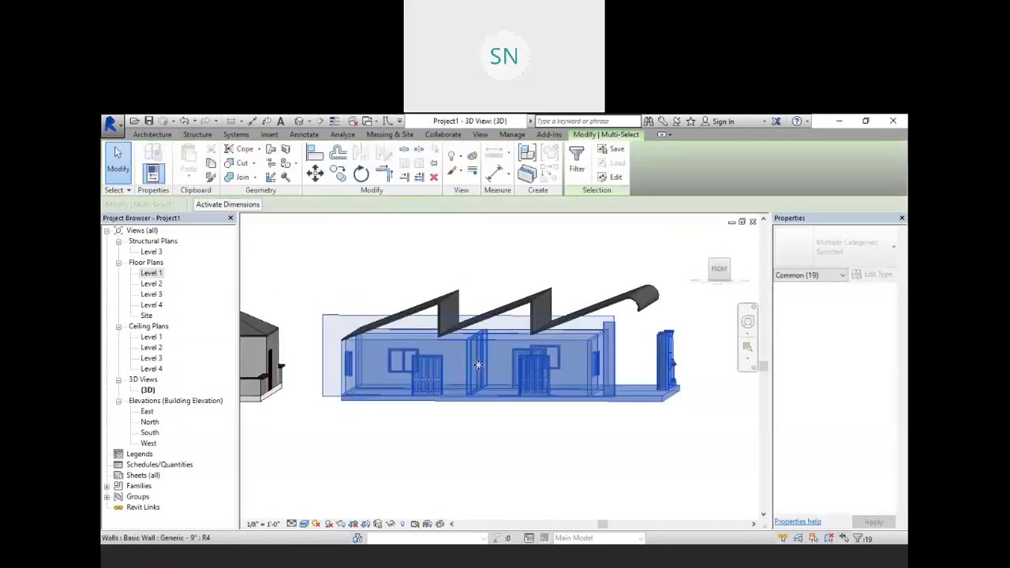
pyautogui.click(577, 161)
pyautogui.click(611, 242)
pyautogui.click(430, 251)
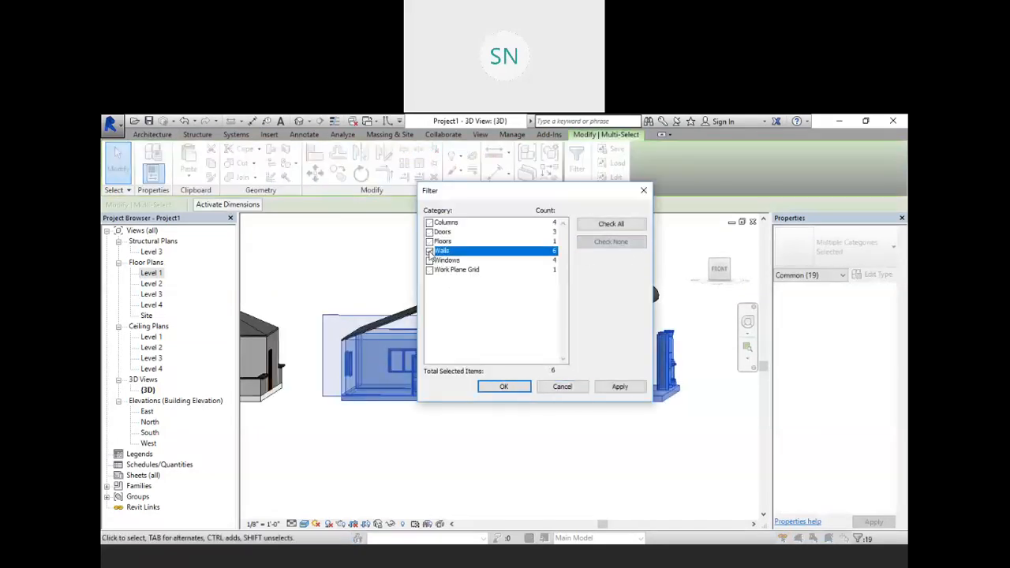
pyautogui.click(613, 386)
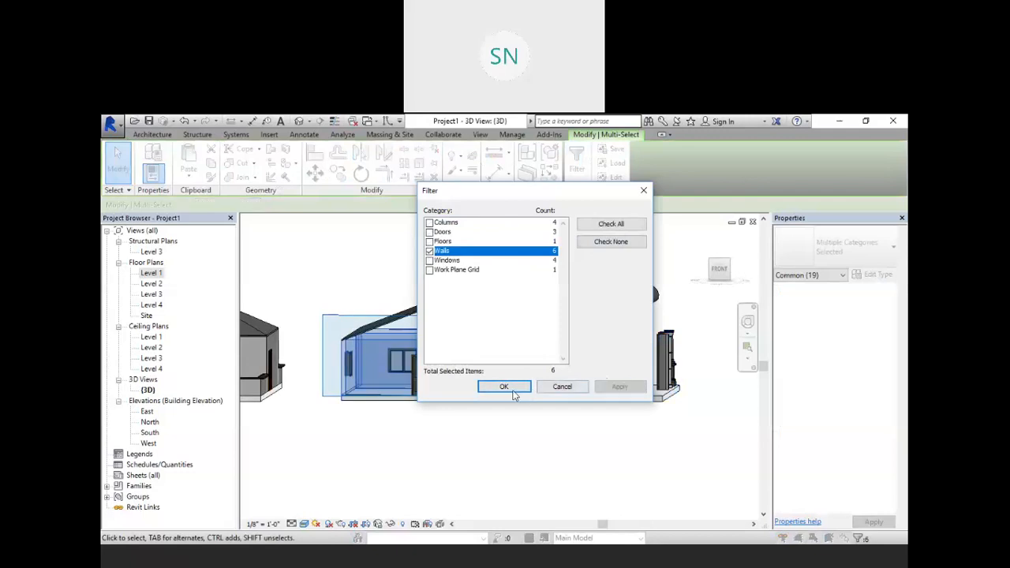
pyautogui.click(504, 387)
# Attach the tops of the selected walls to the sawtooth roof and clear the selection
pyautogui.click(665, 168)
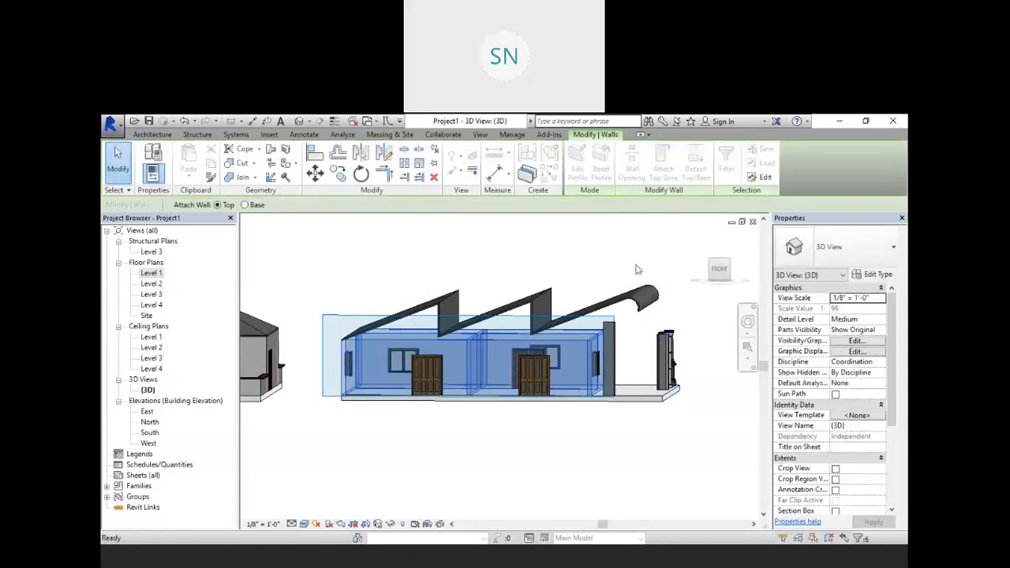
pyautogui.click(638, 306)
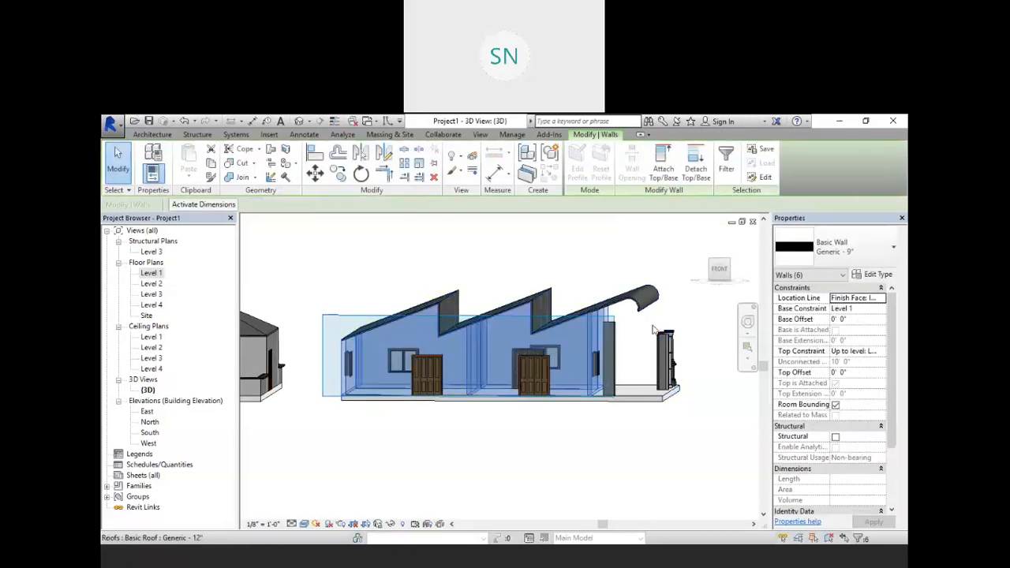
pyautogui.press('Escape')
pyautogui.keyDown('shift'); pyautogui.moveTo(609, 406); pyautogui.dragTo(404, 443, button='middle'); pyautogui.keyUp('shift')
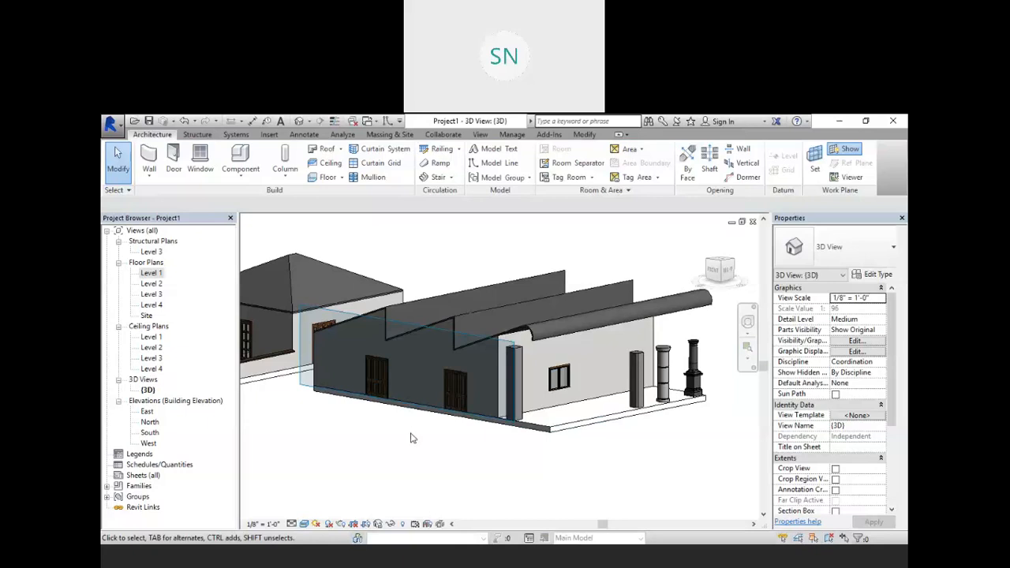
pyautogui.moveTo(415, 429); pyautogui.dragTo(564, 413, button='middle')
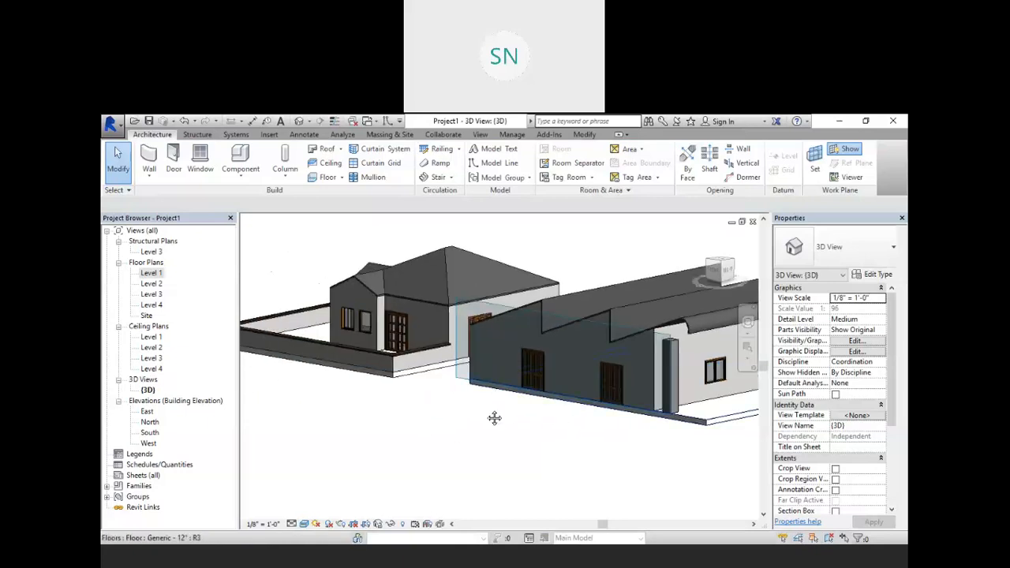
pyautogui.keyDown('shift'); pyautogui.moveTo(494, 418); pyautogui.dragTo(422, 421, button='middle'); pyautogui.keyUp('shift')
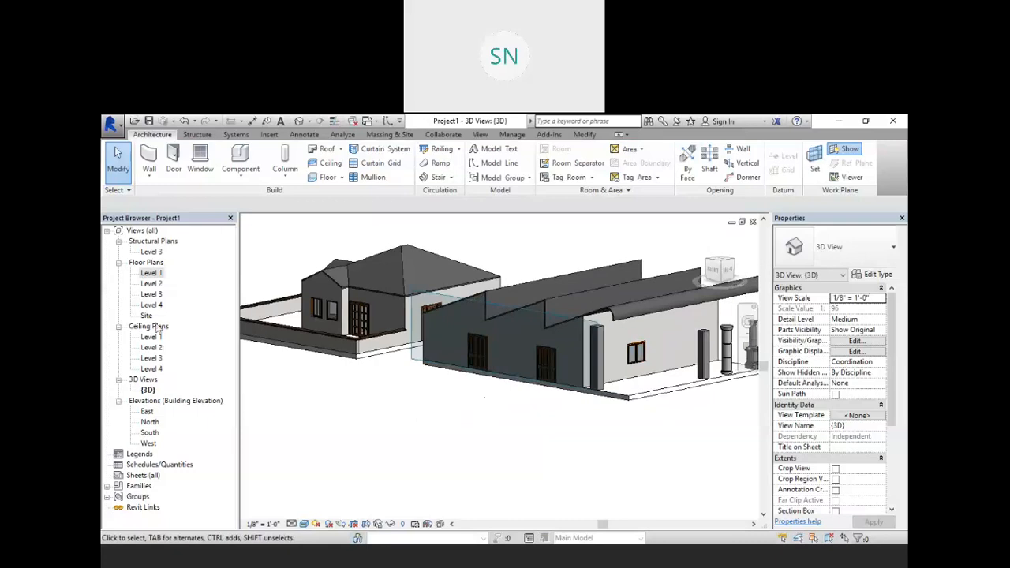
# On the Level 2 floor plan, start a floor and sketch a rectangular boundary about 37'-6" deep below the sawtooth-roofed building
pyautogui.doubleClick(152, 283)
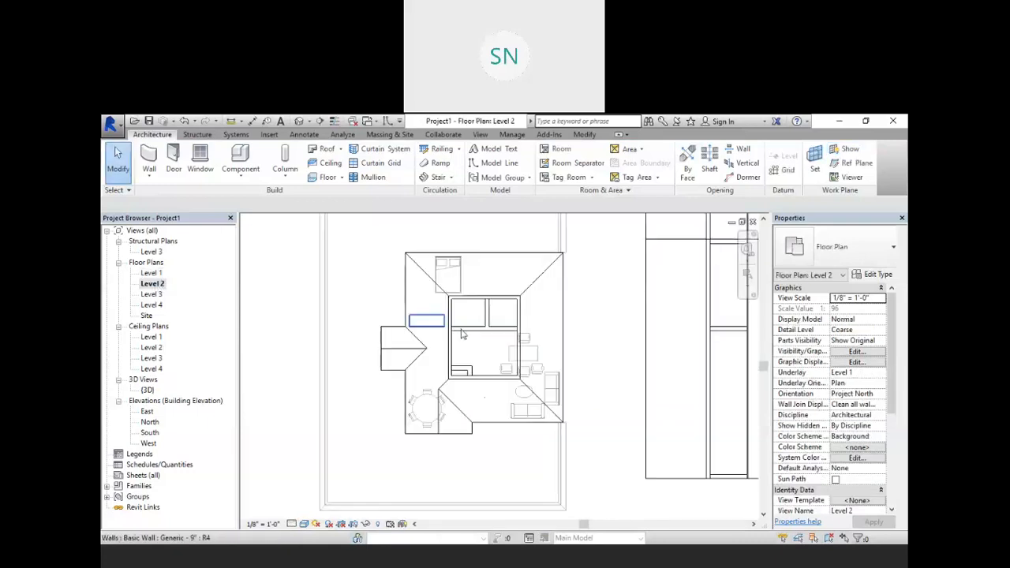
pyautogui.moveTo(574, 379); pyautogui.dragTo(494, 349, button='middle')
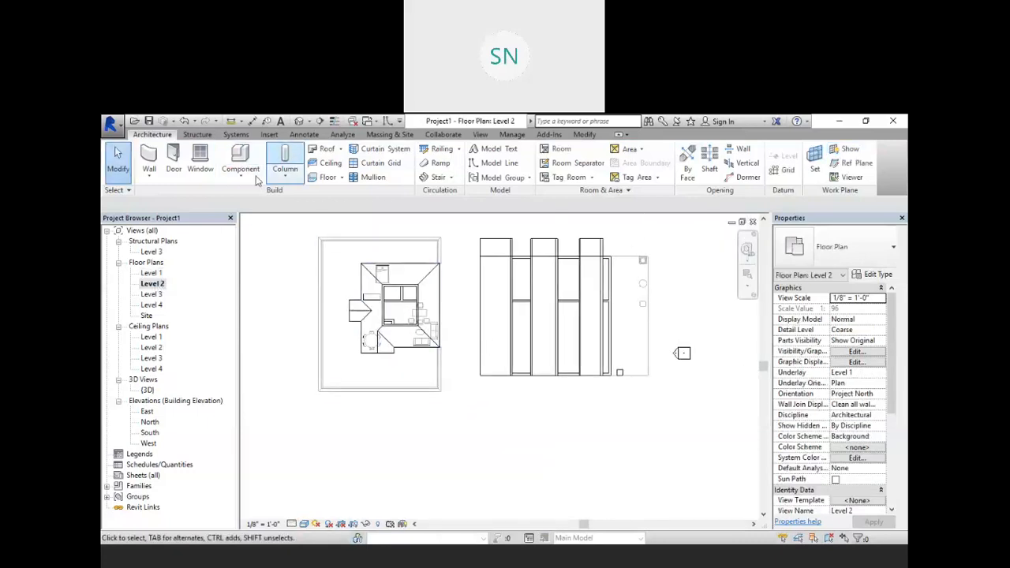
pyautogui.click(327, 177)
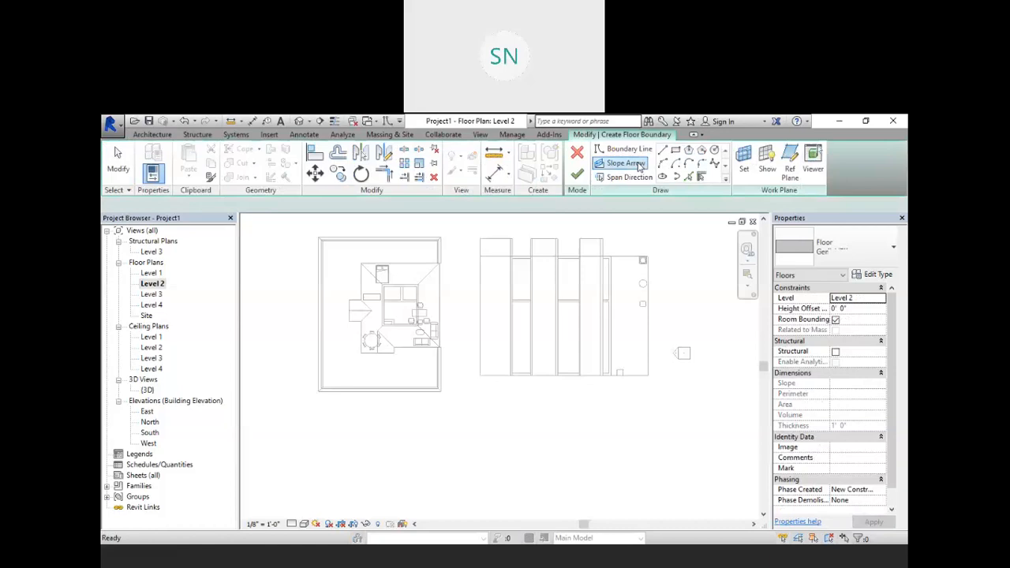
pyautogui.click(676, 149)
pyautogui.click(484, 387)
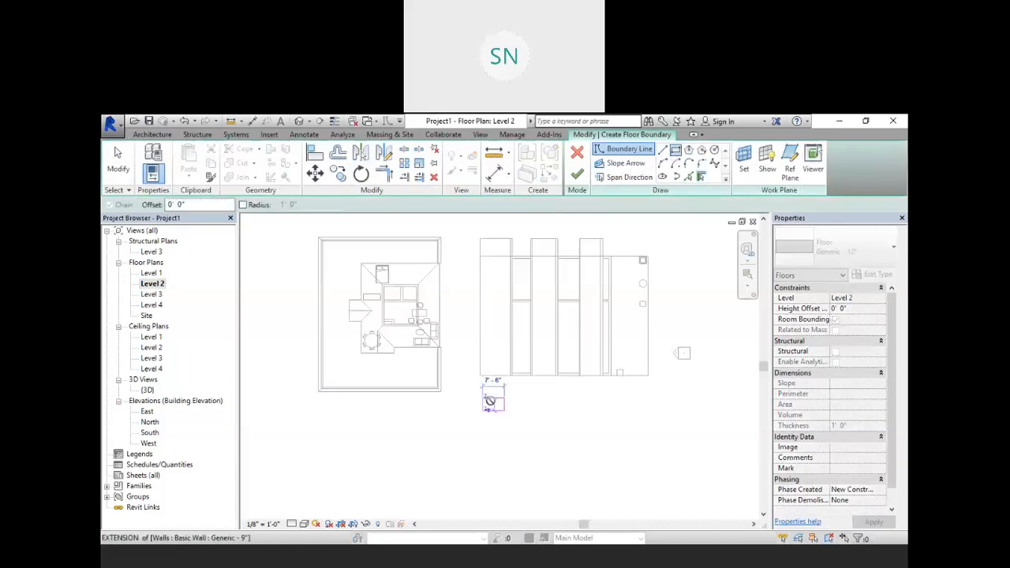
pyautogui.click(684, 503)
pyautogui.scroll(3, 652, 469)
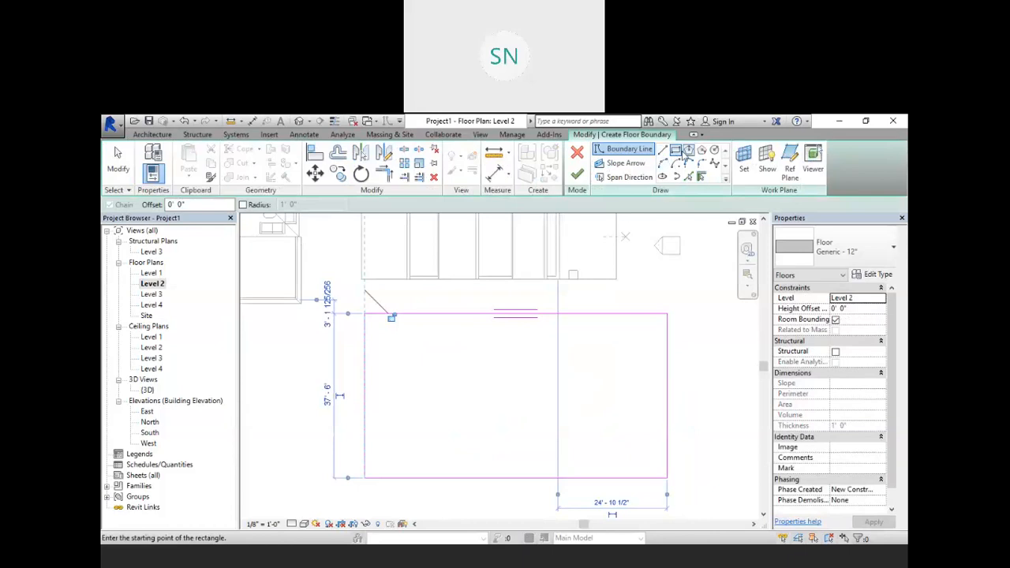
# Sketch a rectangular opening about 11'-6" deep inside the floor boundary, finish the floor, and view it in 3D
pyautogui.click(714, 150)
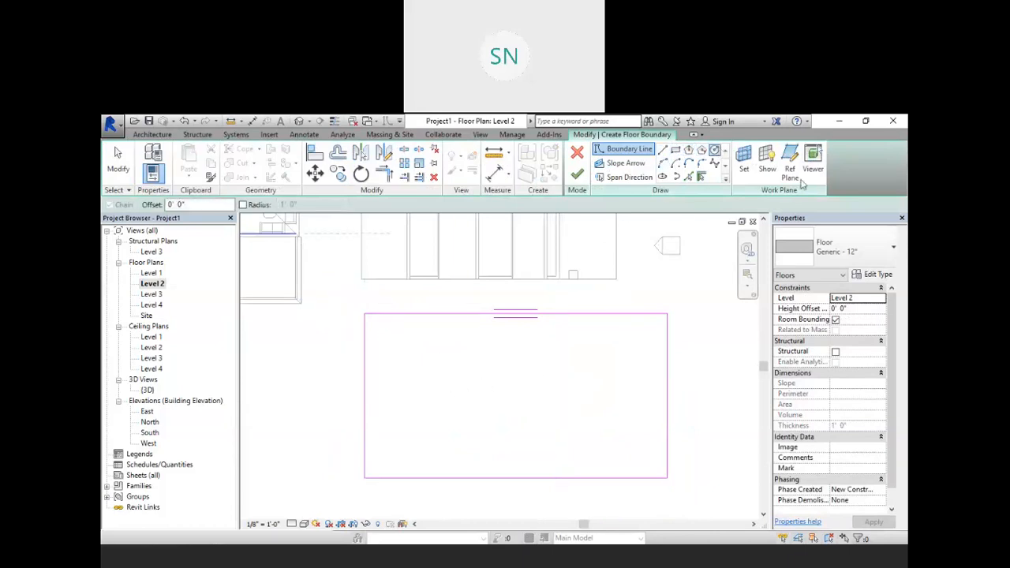
pyautogui.click(676, 150)
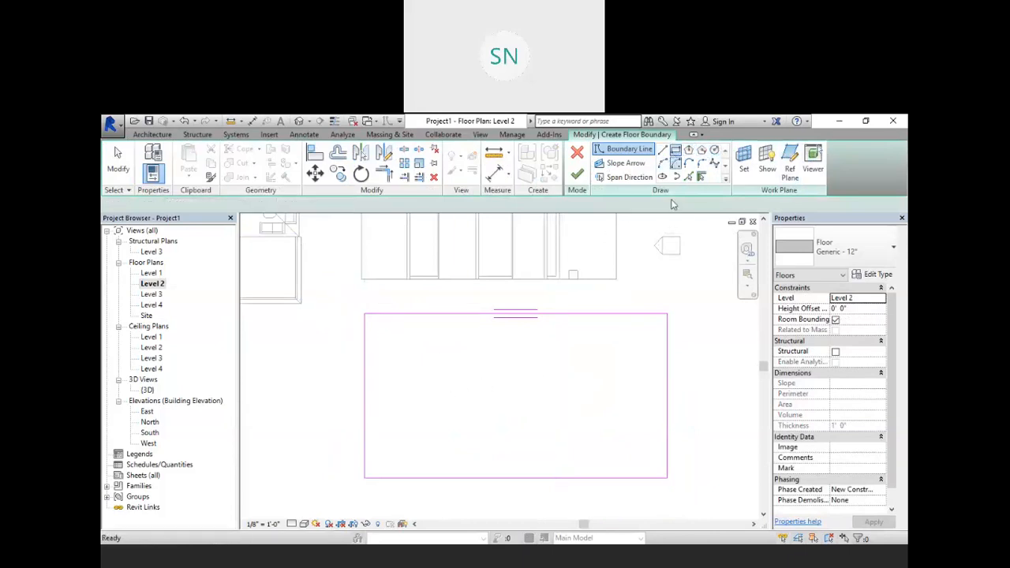
pyautogui.click(395, 344)
pyautogui.click(481, 395)
pyautogui.press('Escape')
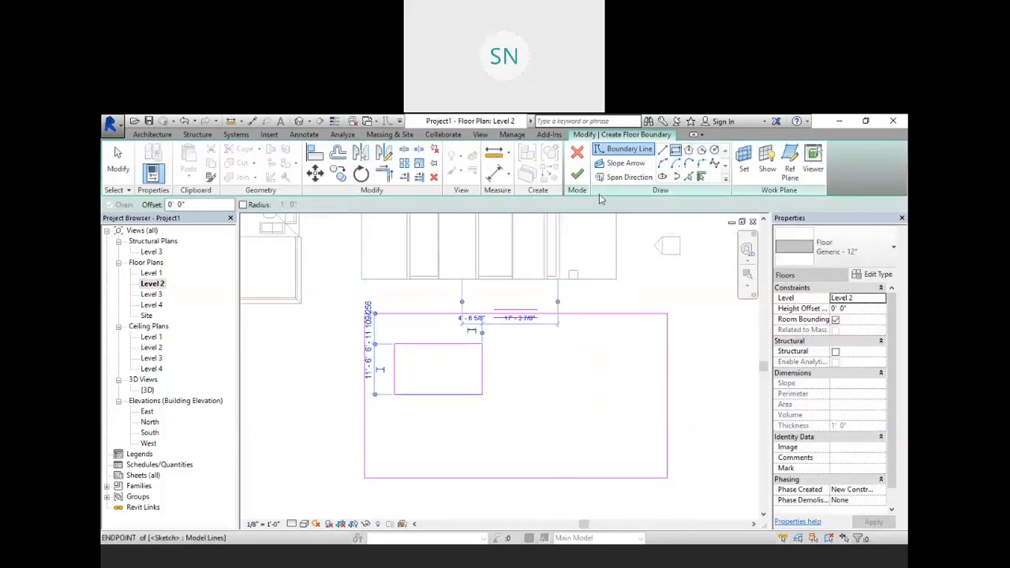
pyautogui.click(733, 345)
pyautogui.moveTo(648, 441)
pyautogui.mouseDown(button='middle')
pyautogui.moveTo(645, 387)
pyautogui.moveTo(643, 429)
pyautogui.mouseUp(button='middle')
pyautogui.click(299, 121)
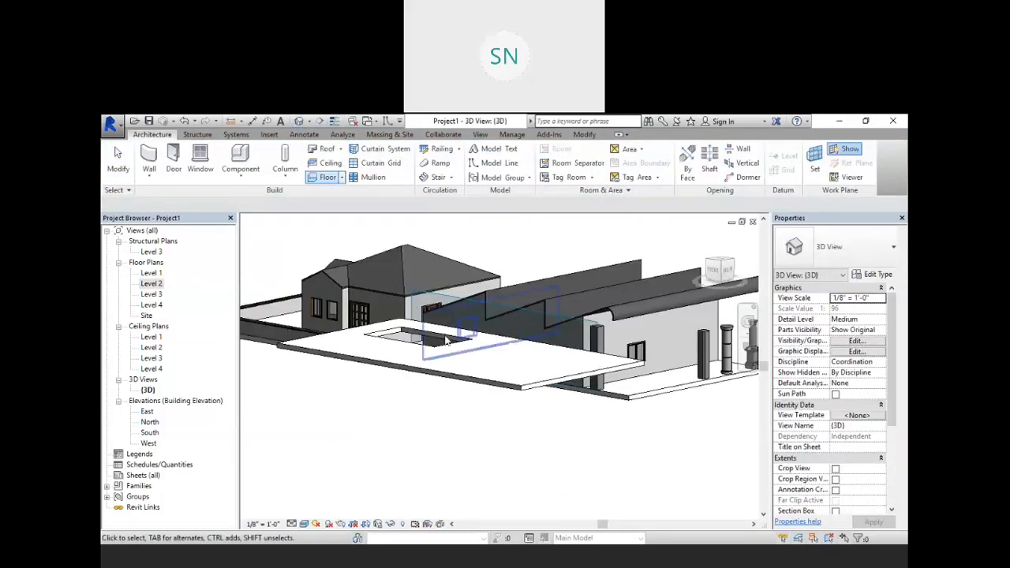
pyautogui.keyDown('shift'); pyautogui.moveTo(482, 394); pyautogui.dragTo(549, 416, button='middle'); pyautogui.keyUp('shift')
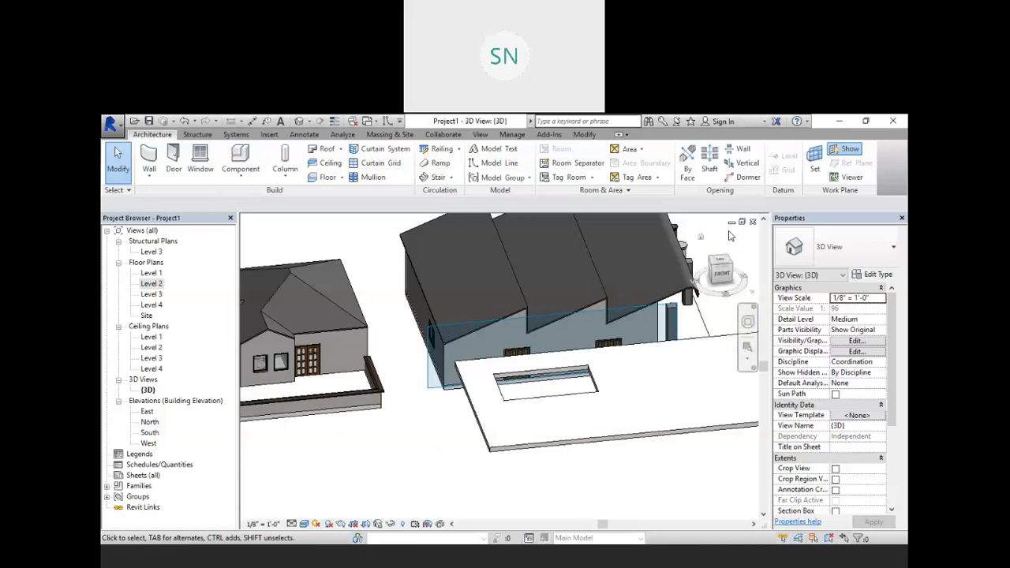
# Close the open 3D, Level 2 and South elevation views of Project1 to switch to the Revit Model project
pyautogui.click(753, 222)
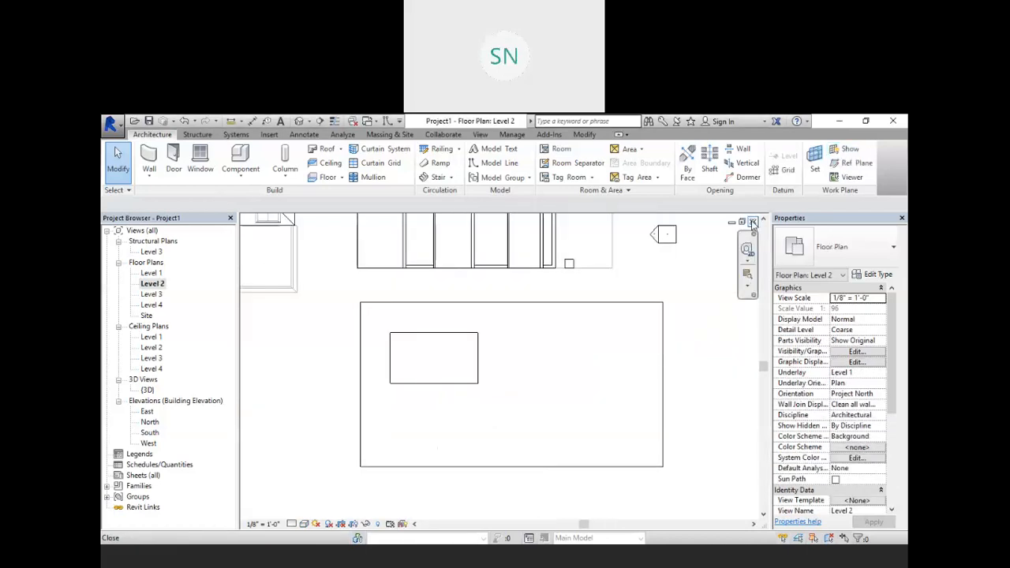
pyautogui.click(754, 222)
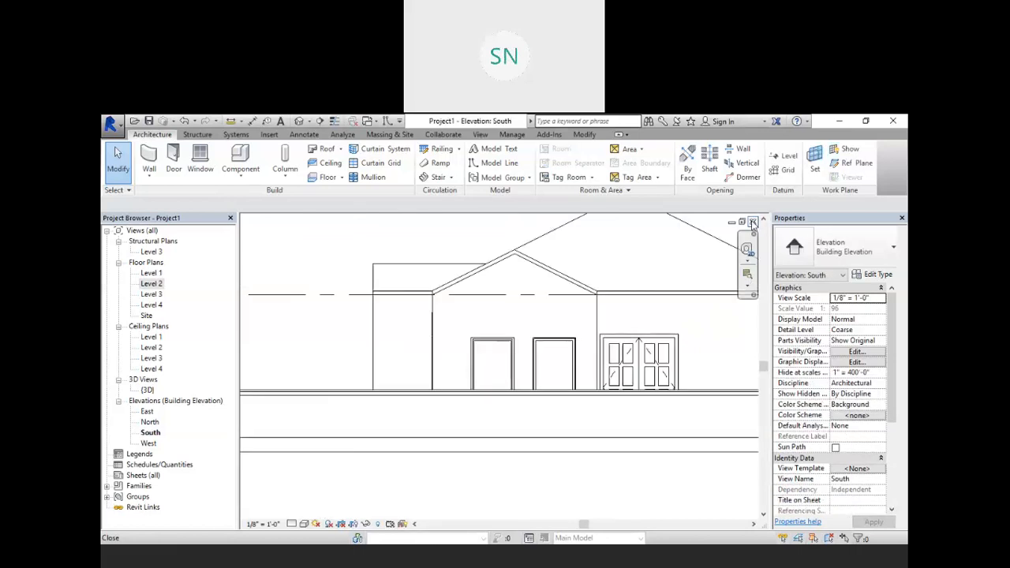
pyautogui.click(753, 223)
pyautogui.click(528, 337)
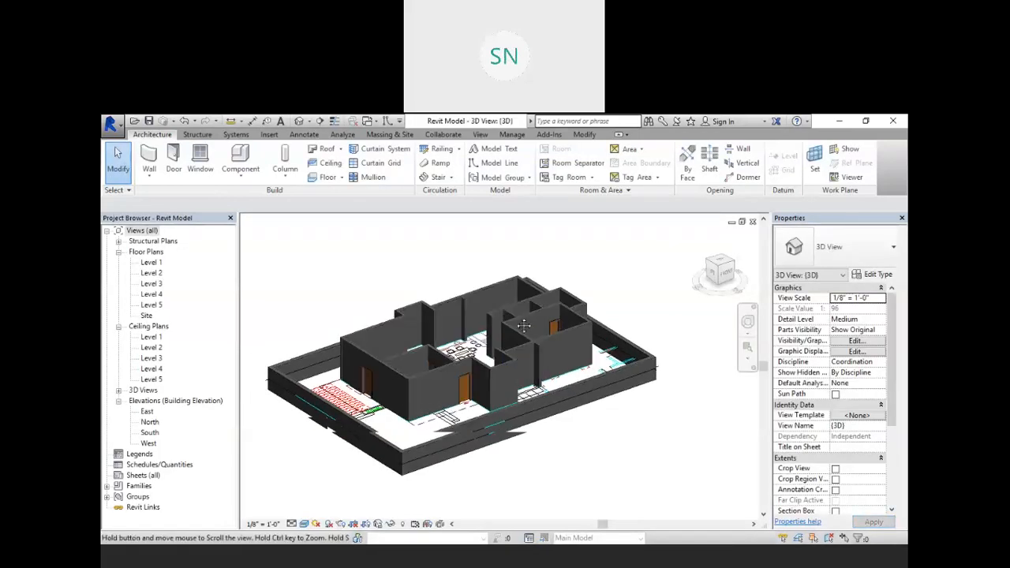
# Examine the house walls, doors and surrounding boundary wall of the Revit Model in 3D from above and near ground level
pyautogui.moveTo(524, 326); pyautogui.dragTo(514, 262, button='middle')
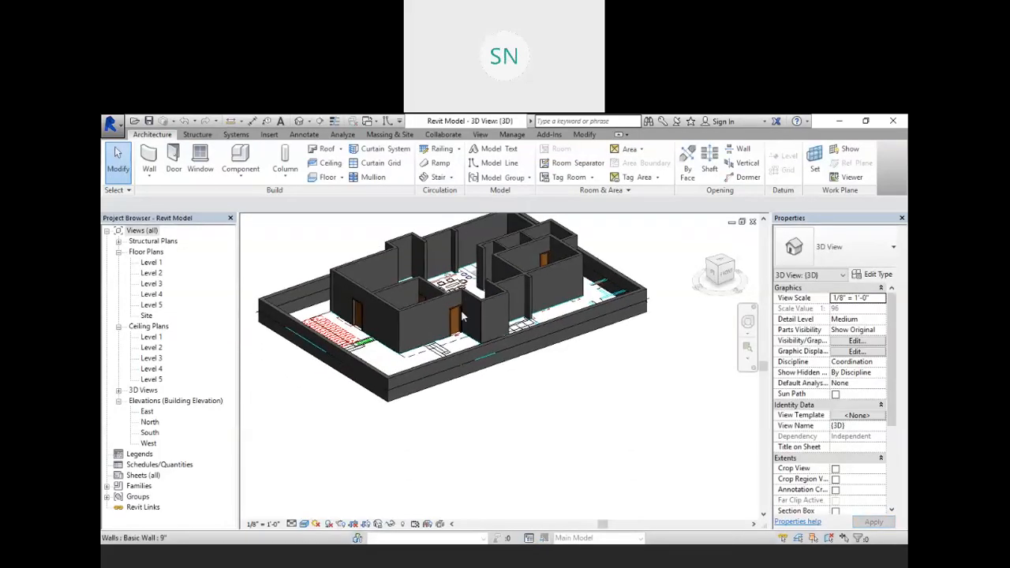
pyautogui.scroll(3, 431, 340)
pyautogui.scroll(-2, 460, 346)
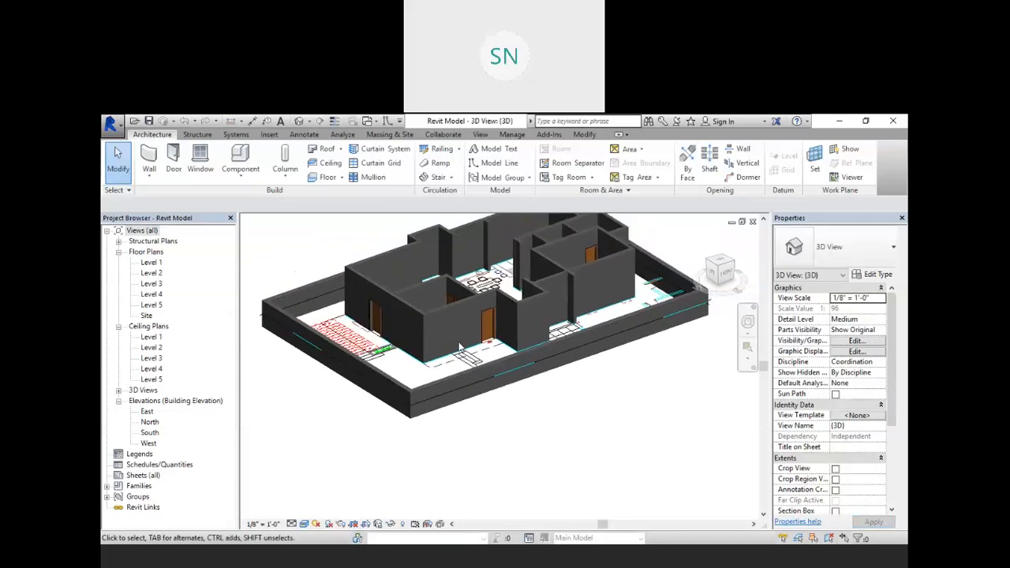
pyautogui.scroll(2, 460, 346)
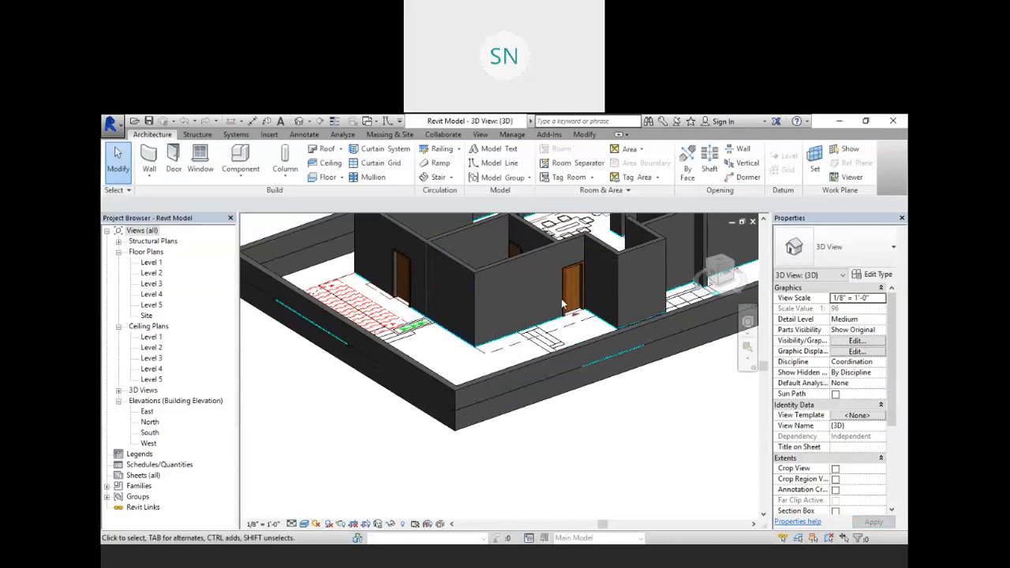
pyautogui.scroll(-2, 443, 468)
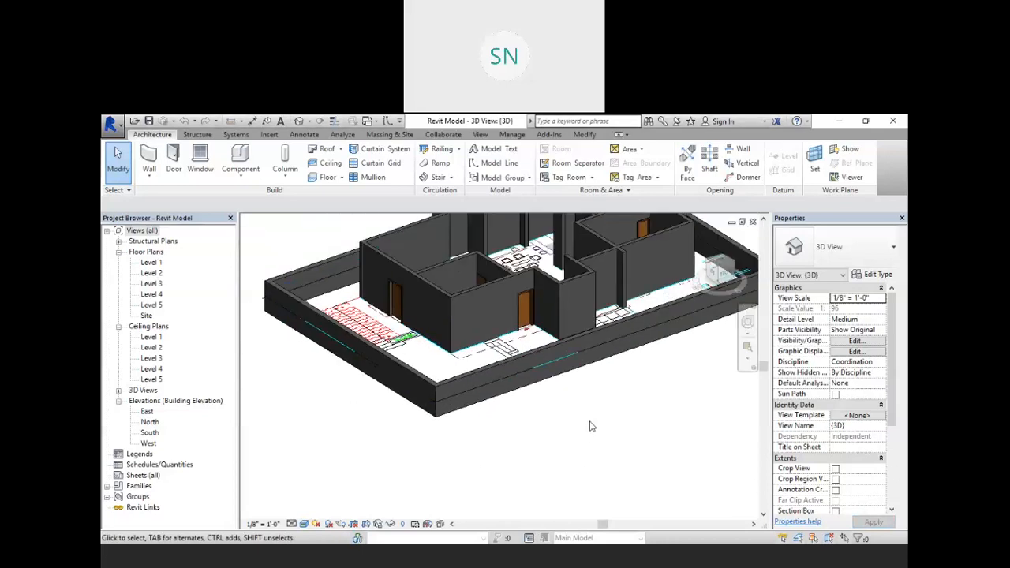
pyautogui.scroll(-2, 591, 426)
pyautogui.keyDown('shift'); pyautogui.moveTo(639, 428); pyautogui.dragTo(675, 336, button='middle'); pyautogui.keyUp('shift')
pyautogui.scroll(3, 676, 337)
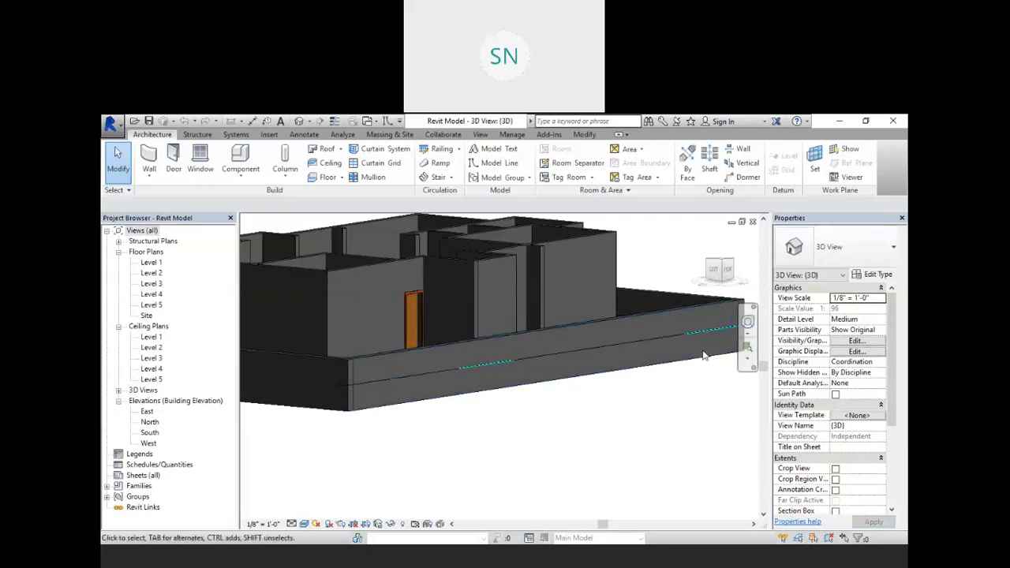
pyautogui.scroll(-2, 704, 354)
pyautogui.keyDown('shift'); pyautogui.moveTo(600, 452); pyautogui.dragTo(600, 424, button='middle'); pyautogui.keyUp('shift')
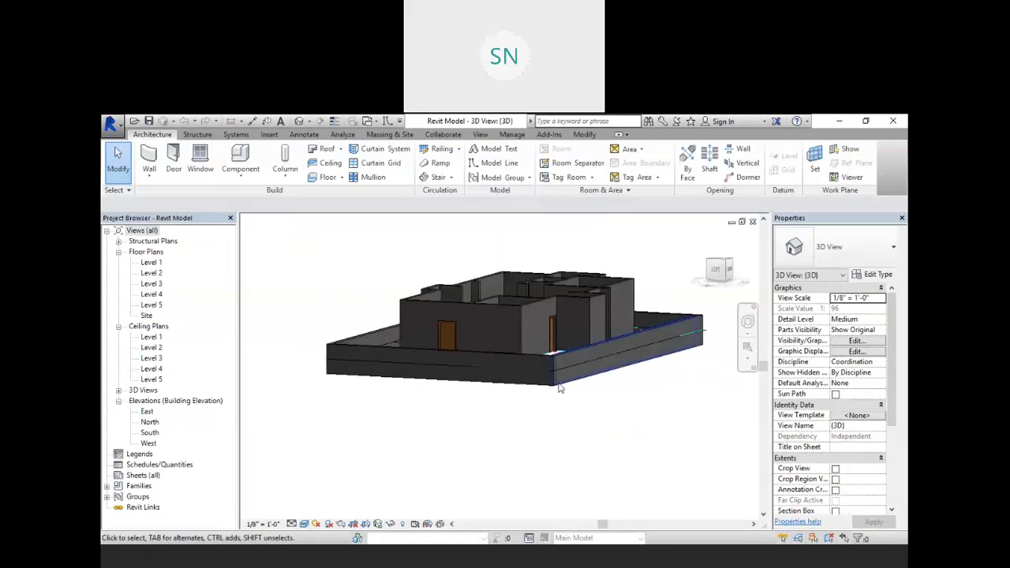
# Open the South elevation and examine the elevations of Levels 1 to 5 relative to the house and boundary wall
pyautogui.doubleClick(149, 432)
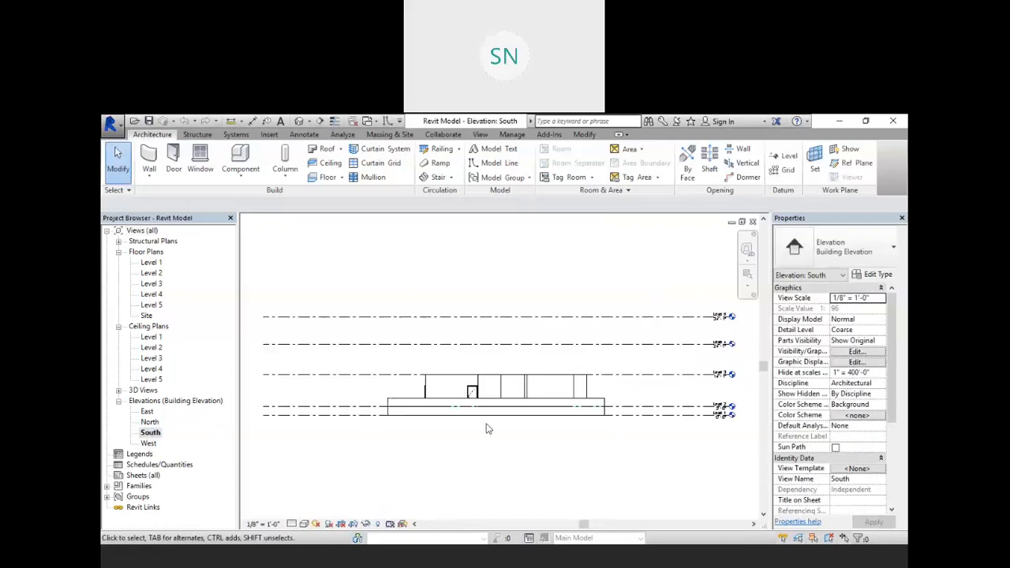
pyautogui.moveTo(705, 431); pyautogui.dragTo(596, 428, button='middle')
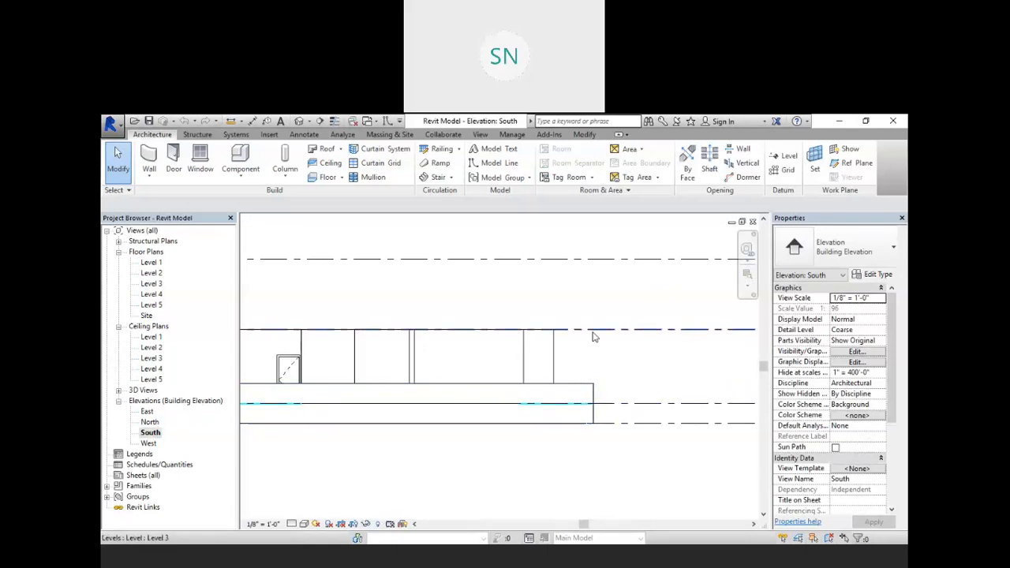
pyautogui.moveTo(596, 337)
pyautogui.mouseDown(button='middle')
pyautogui.moveTo(616, 387)
pyautogui.moveTo(505, 393)
pyautogui.moveTo(529, 379)
pyautogui.moveTo(558, 388)
pyautogui.mouseUp(button='middle')
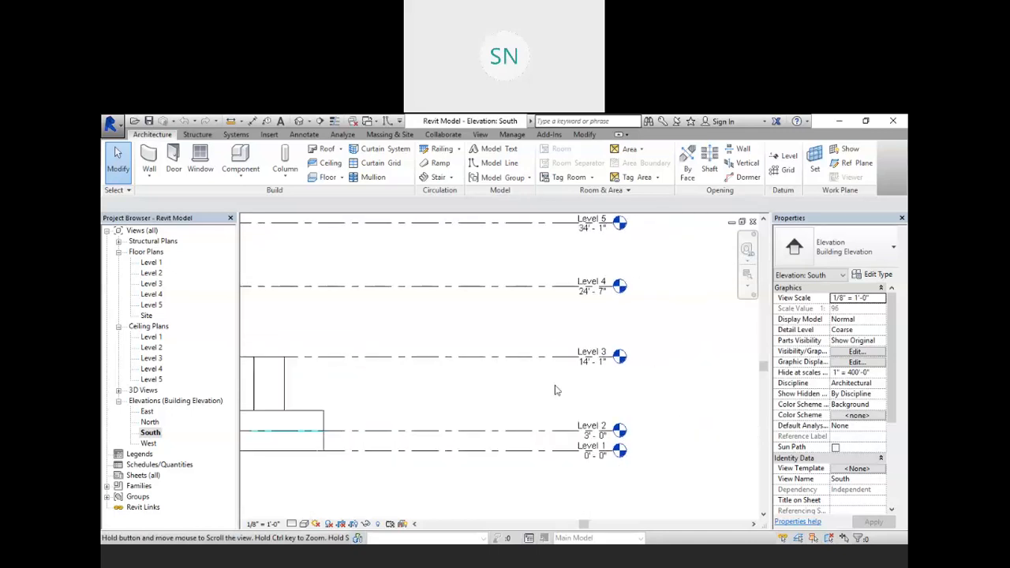
pyautogui.scroll(4, 600, 364)
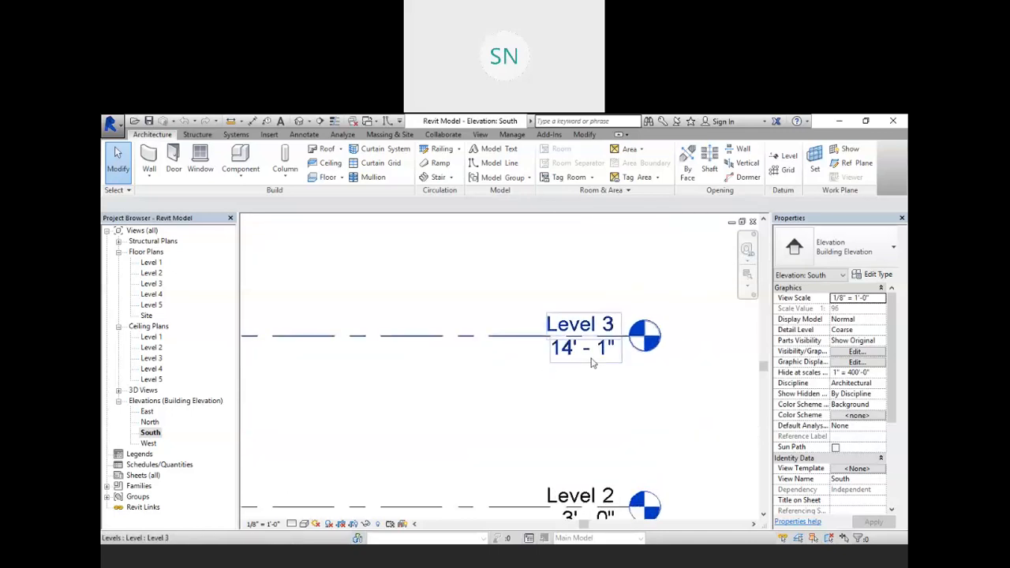
pyautogui.scroll(-2, 592, 362)
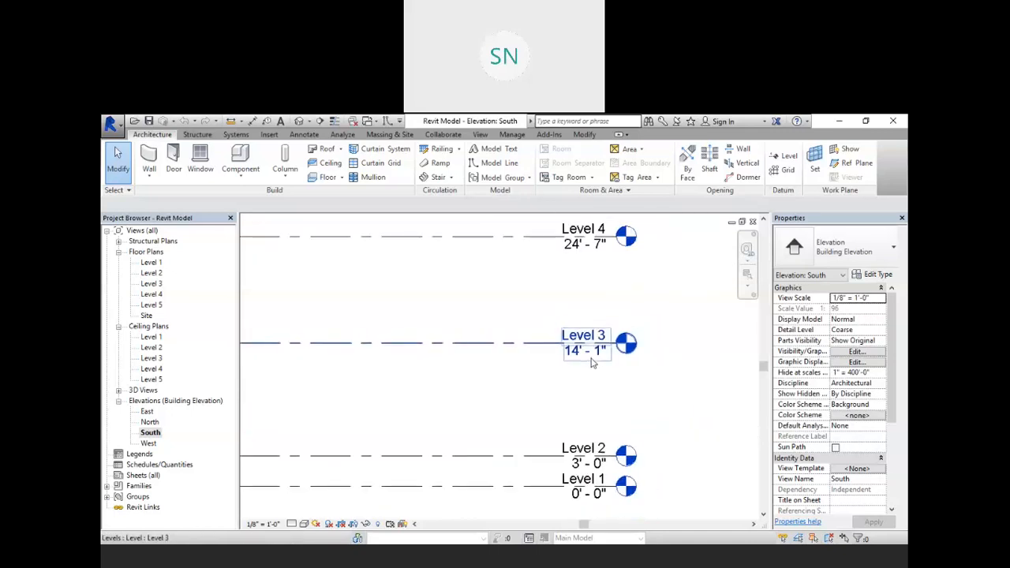
pyautogui.scroll(-2, 592, 362)
pyautogui.moveTo(532, 378); pyautogui.dragTo(617, 398, button='middle')
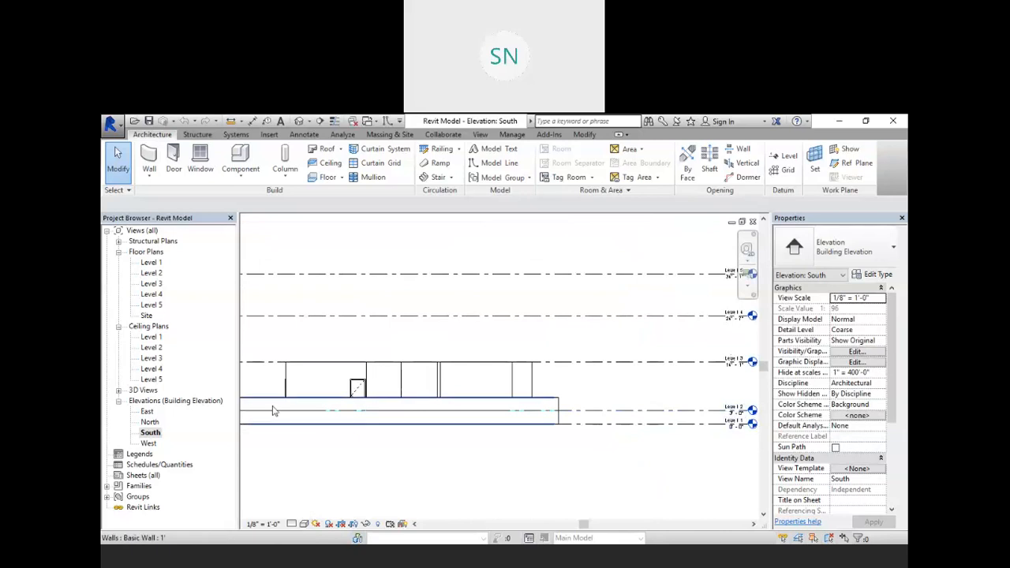
# On the Level 2 floor plan, start a Generic - 12" floor with a boundary line from the compound wall to Bedroom-01's outer wall
pyautogui.doubleClick(151, 273)
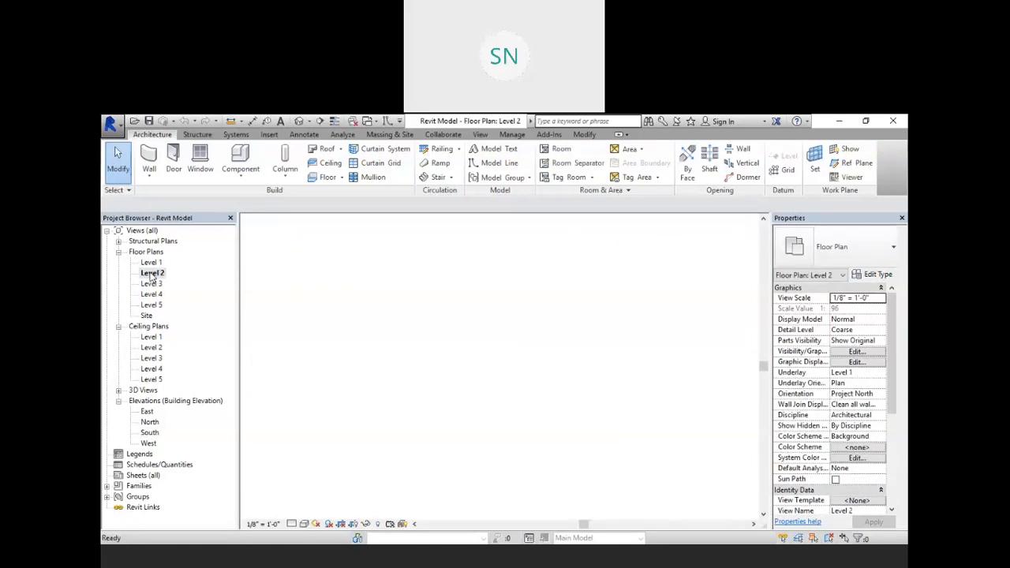
pyautogui.scroll(5, 456, 375)
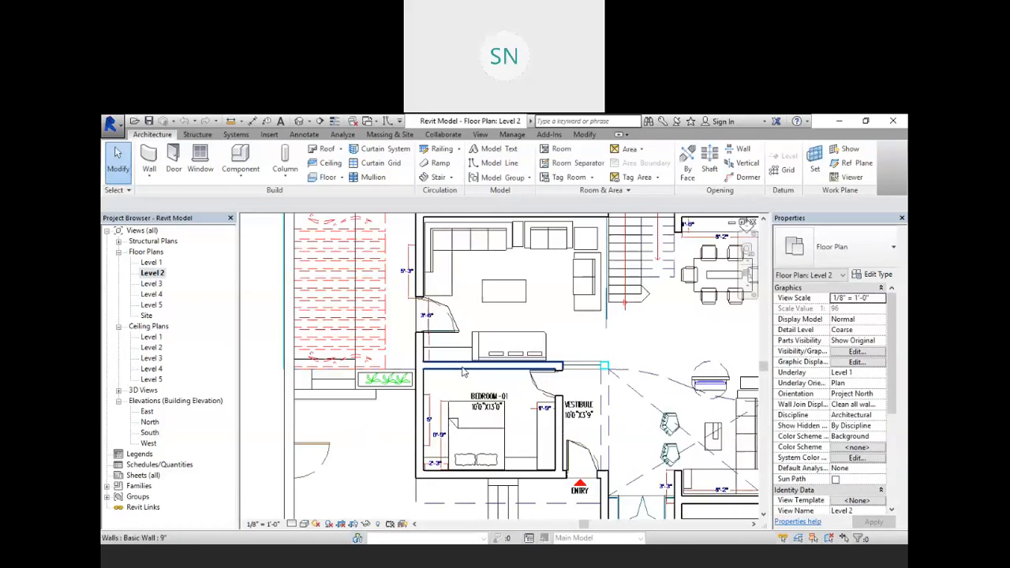
pyautogui.scroll(-5, 456, 375)
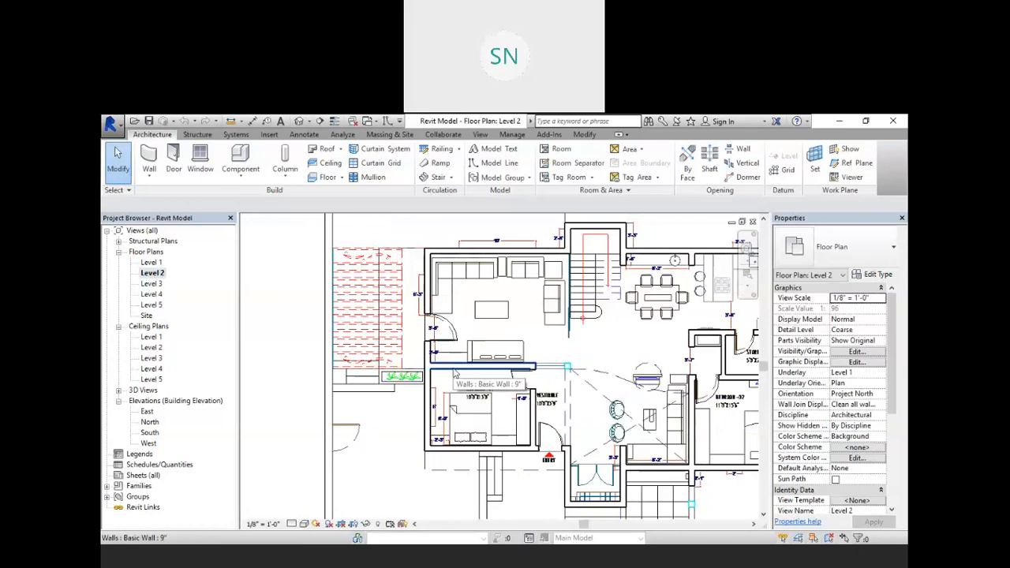
pyautogui.moveTo(464, 388); pyautogui.dragTo(457, 399, button='middle')
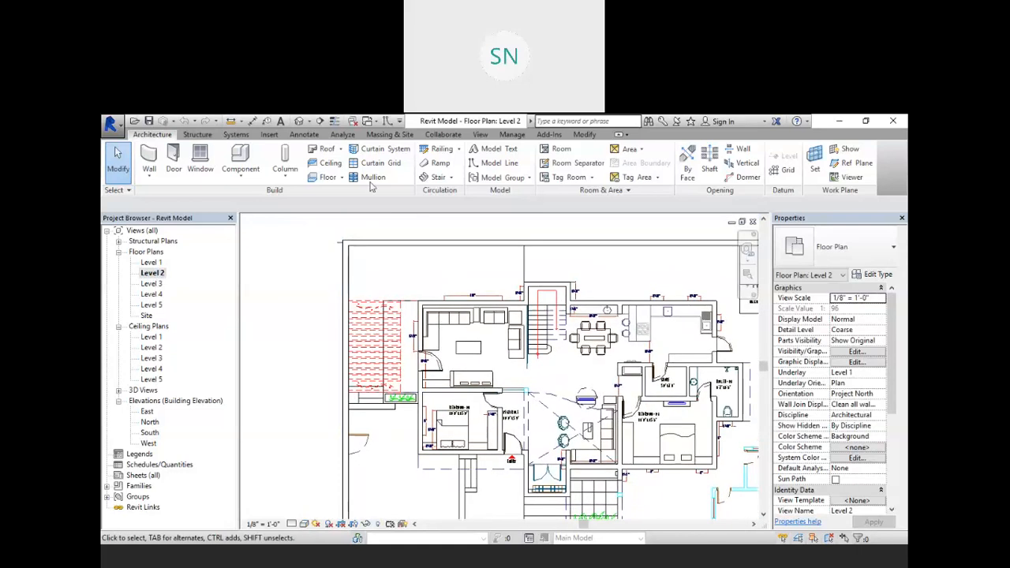
pyautogui.click(325, 178)
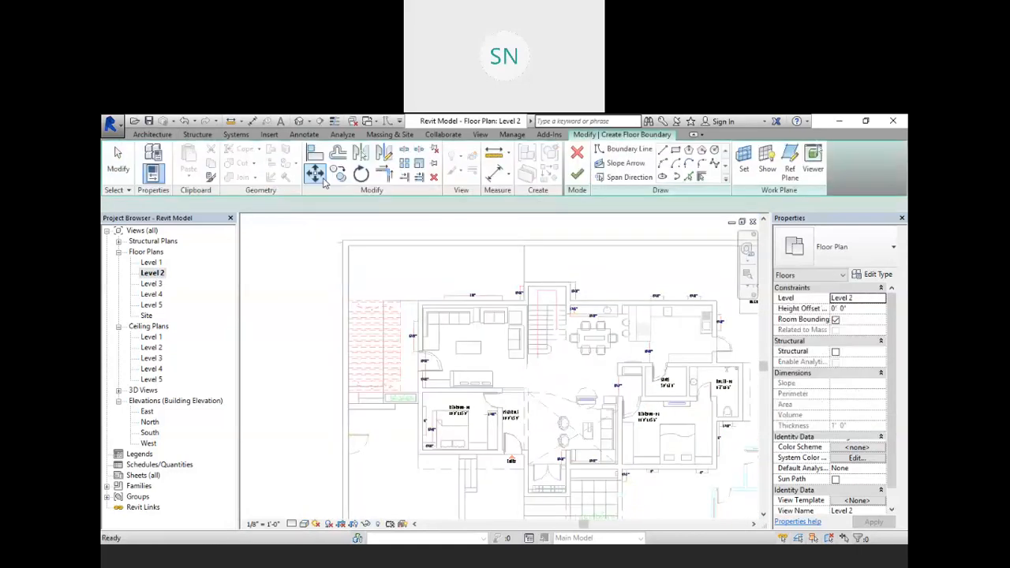
pyautogui.click(662, 152)
pyautogui.scroll(5, 386, 407)
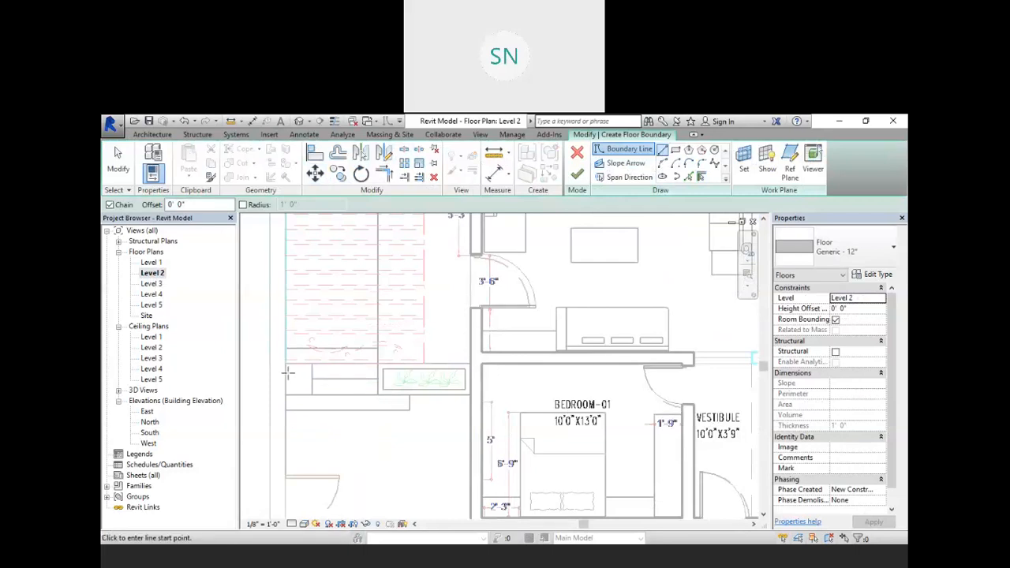
pyautogui.click(286, 361)
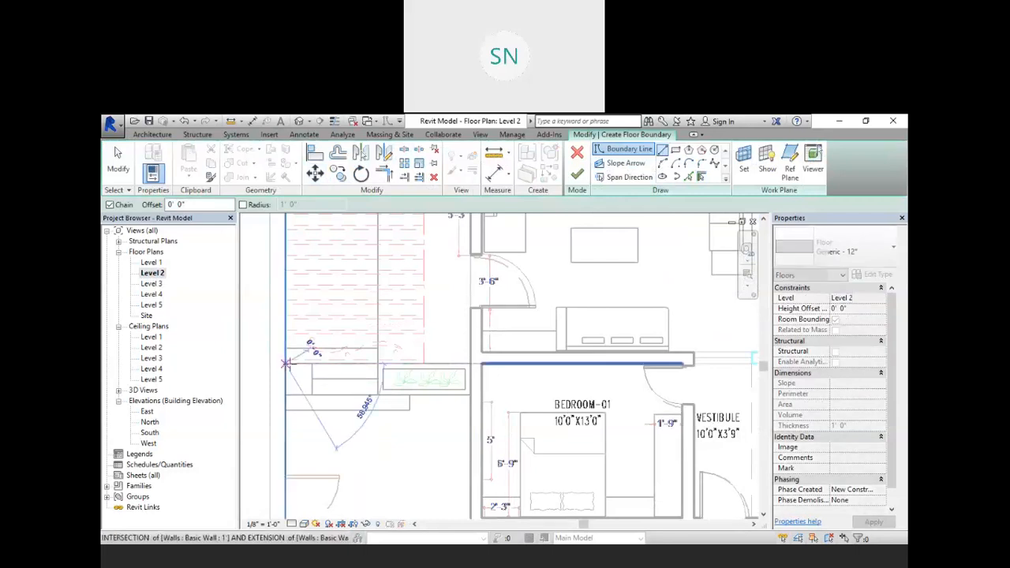
pyautogui.click(471, 364)
# Continue the floor boundary along Bedroom-01's outer wall and around the entry steps to the compound wall's inner face
pyautogui.moveTo(476, 380); pyautogui.dragTo(419, 140, button='middle')
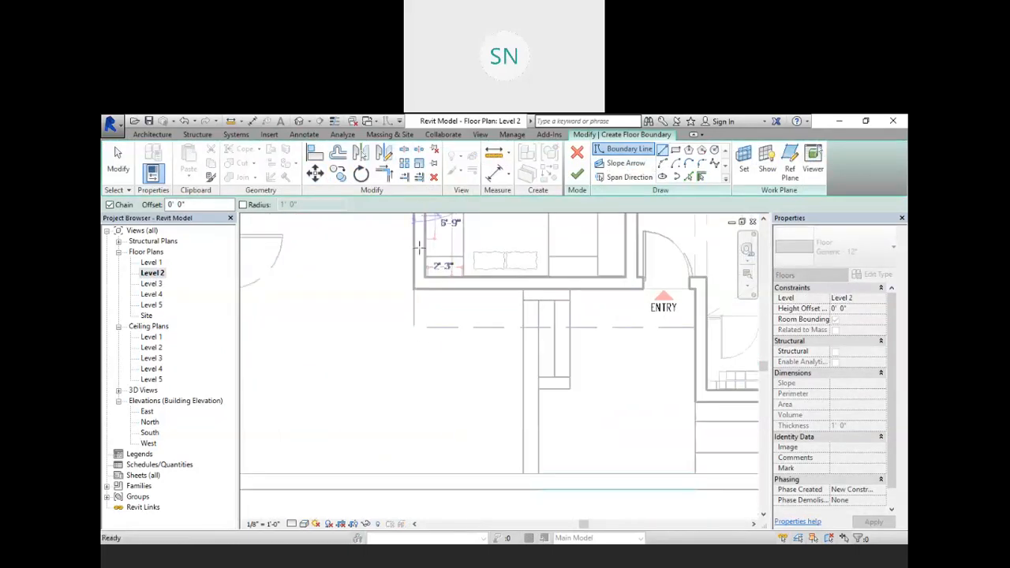
pyautogui.click(412, 290)
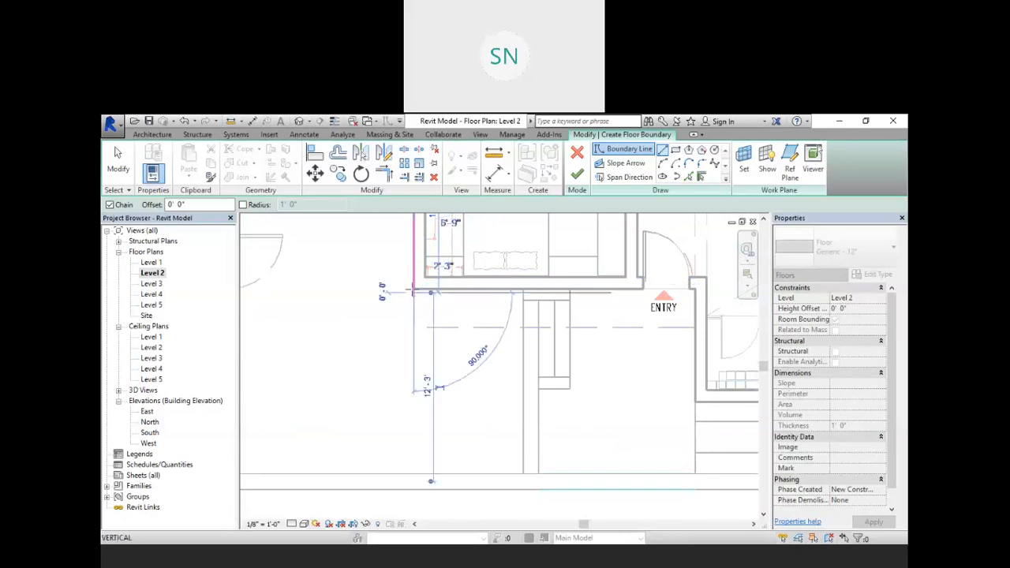
pyautogui.click(568, 292)
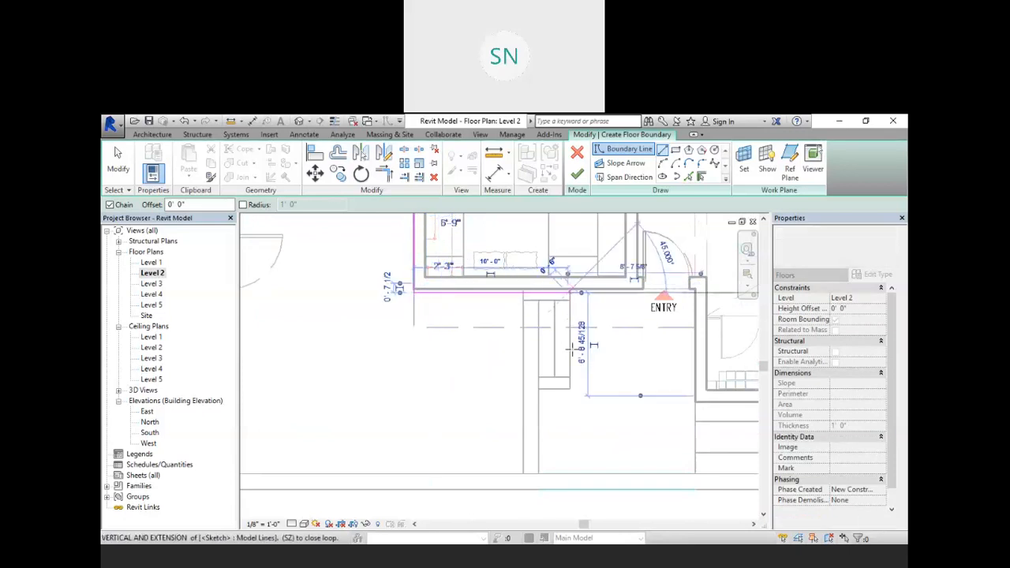
pyautogui.click(568, 390)
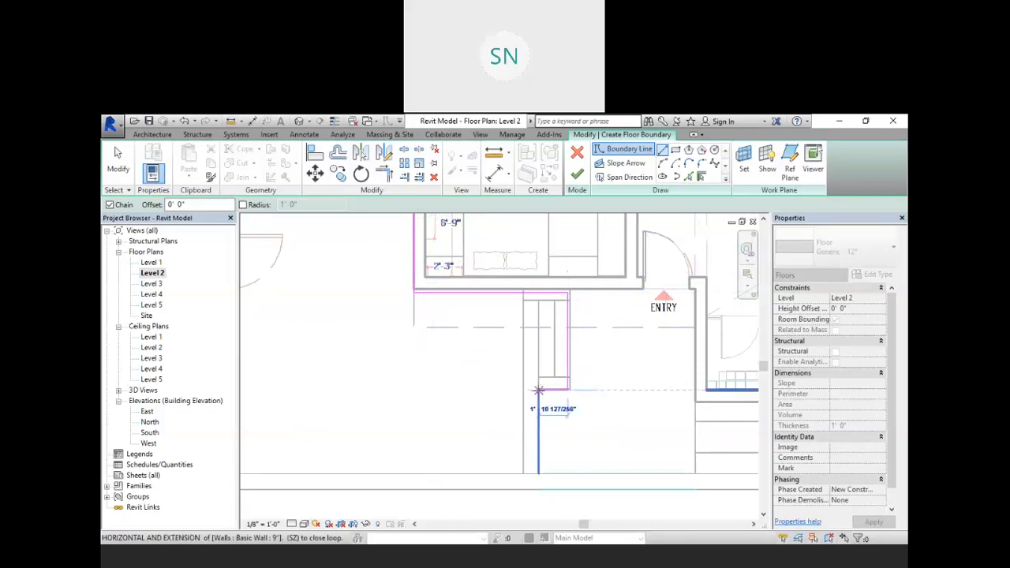
pyautogui.click(539, 390)
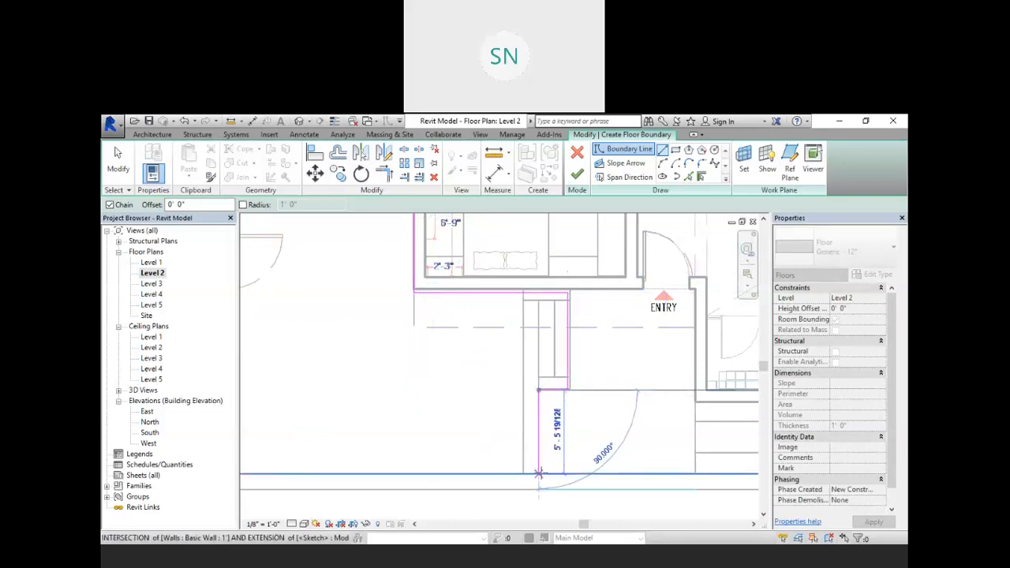
pyautogui.click(538, 473)
# Close the floor boundary by tracing the compound wall's inner face around the plot back to the sketch's starting point
pyautogui.scroll(-4, 552, 474)
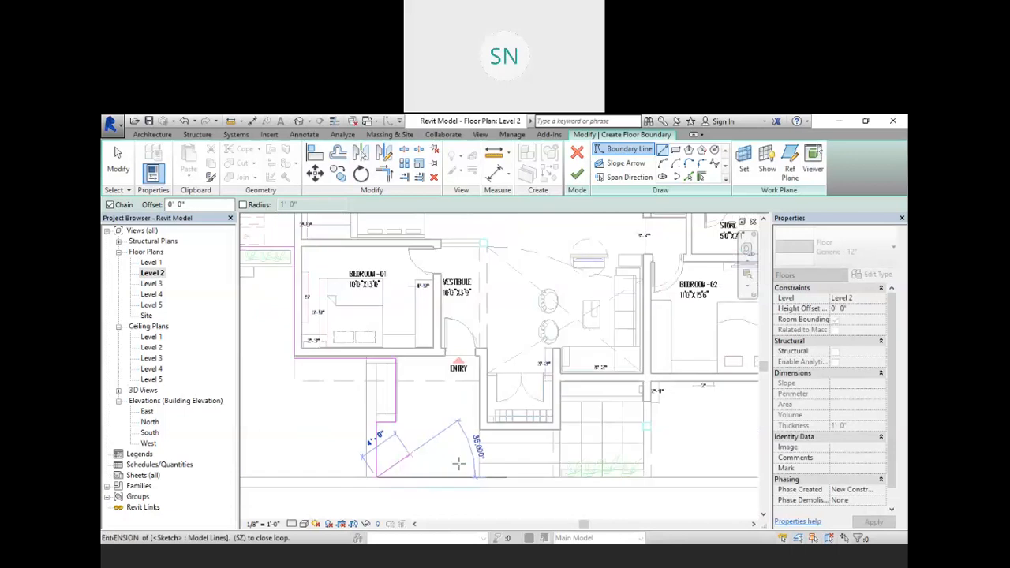
pyautogui.moveTo(581, 474); pyautogui.dragTo(450, 450, button='middle')
pyautogui.scroll(-2, 447, 445)
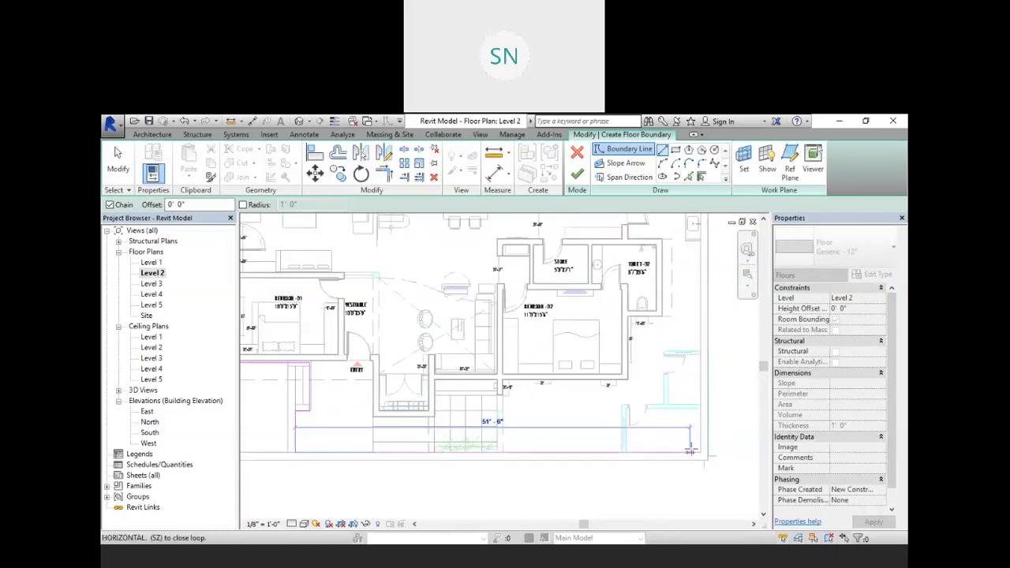
pyautogui.click(701, 453)
pyautogui.moveTo(692, 302); pyautogui.dragTo(695, 510, button='middle')
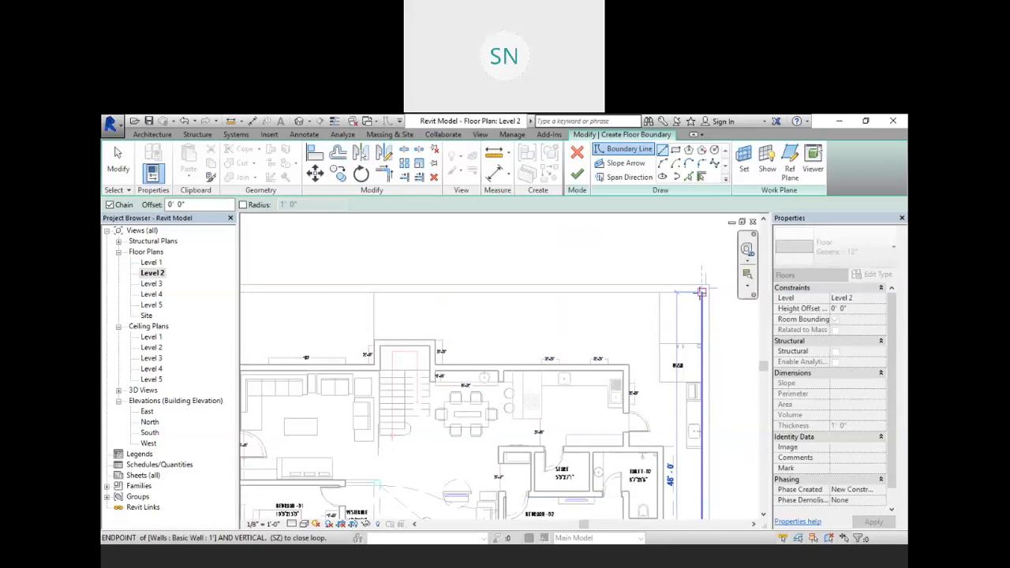
pyautogui.click(702, 293)
pyautogui.scroll(-2, 701, 293)
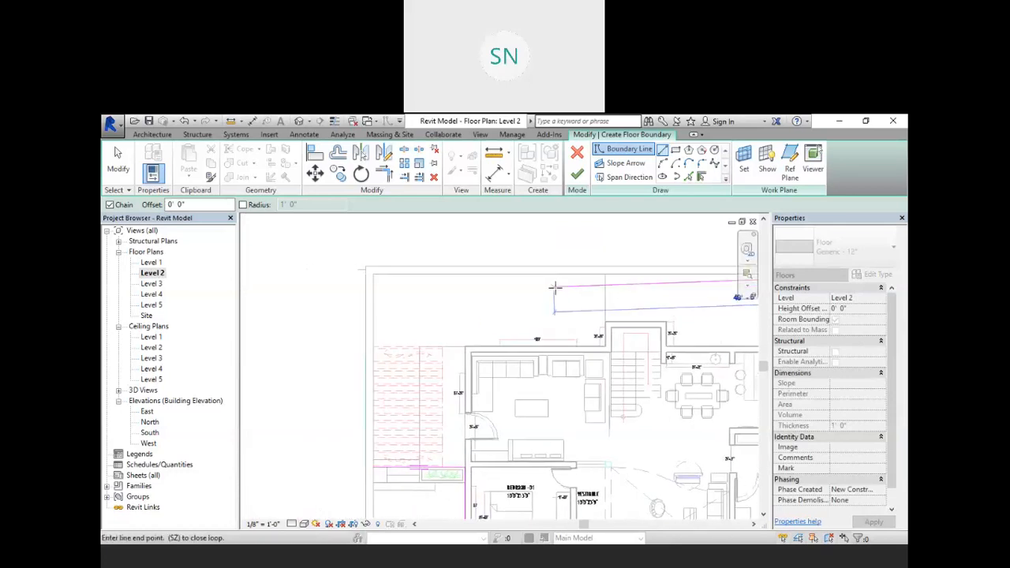
pyautogui.scroll(2, 471, 274)
pyautogui.click(366, 274)
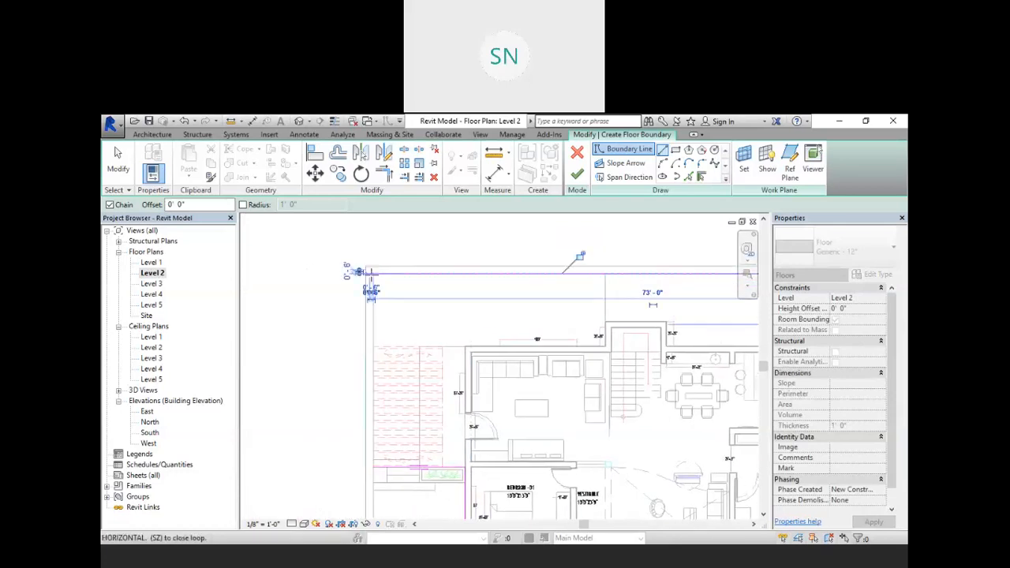
pyautogui.click(372, 468)
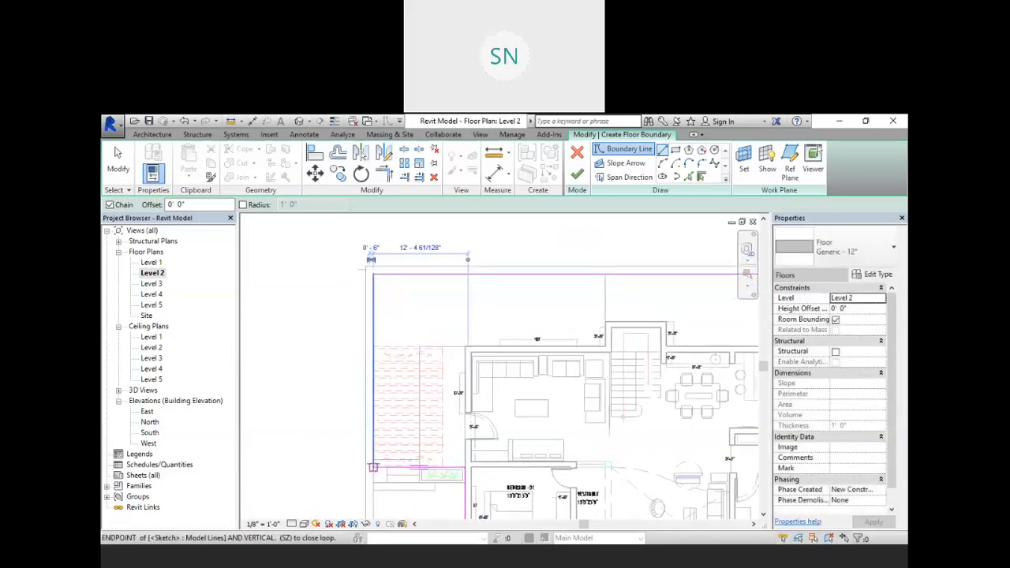
# Align the boundary line beside Bedroom-01 with the outer face of the bedroom's wall on the entry side
pyautogui.scroll(-3, 323, 300)
pyautogui.scroll(5, 390, 426)
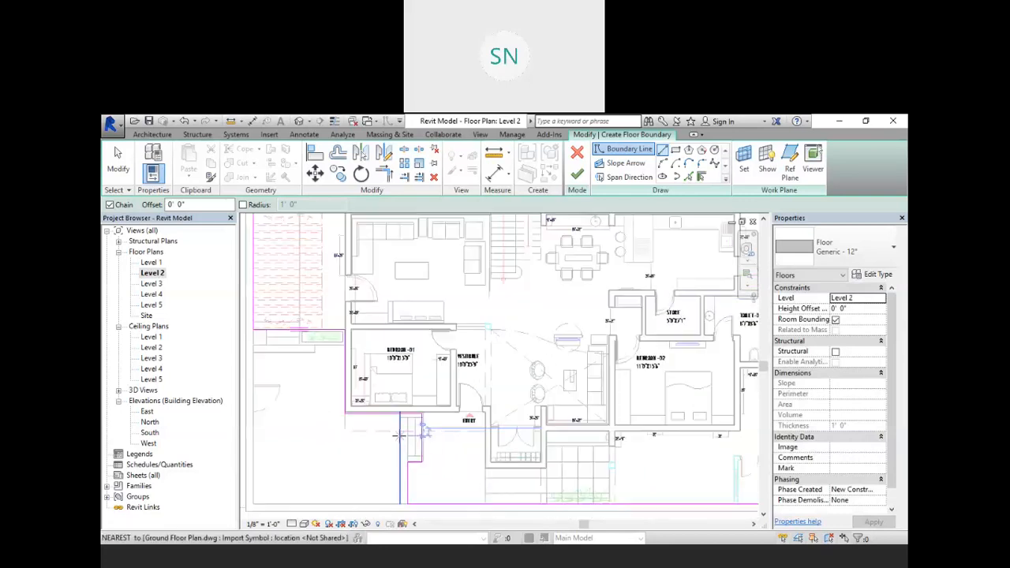
pyautogui.scroll(3, 389, 426)
pyautogui.rightClick(309, 219)
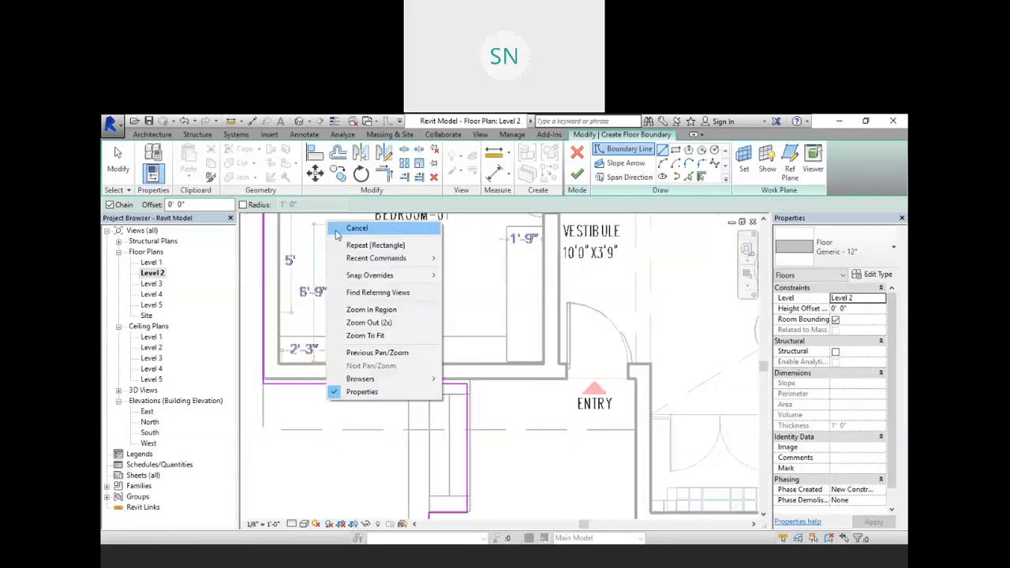
pyautogui.click(338, 226)
pyautogui.scroll(3, 374, 413)
pyautogui.rightClick(469, 275)
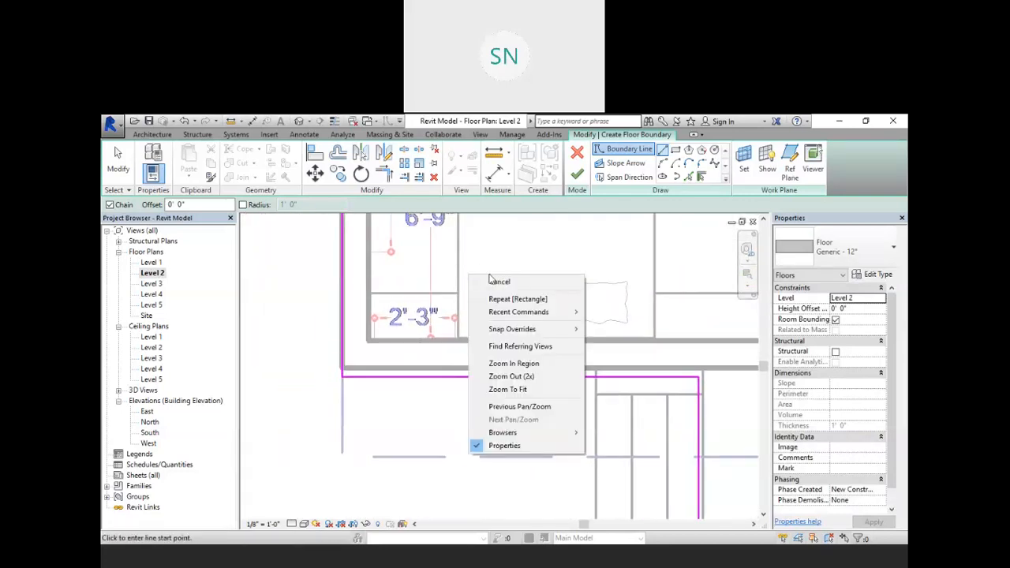
pyautogui.click(499, 281)
pyautogui.press('a')
pyautogui.press('l')
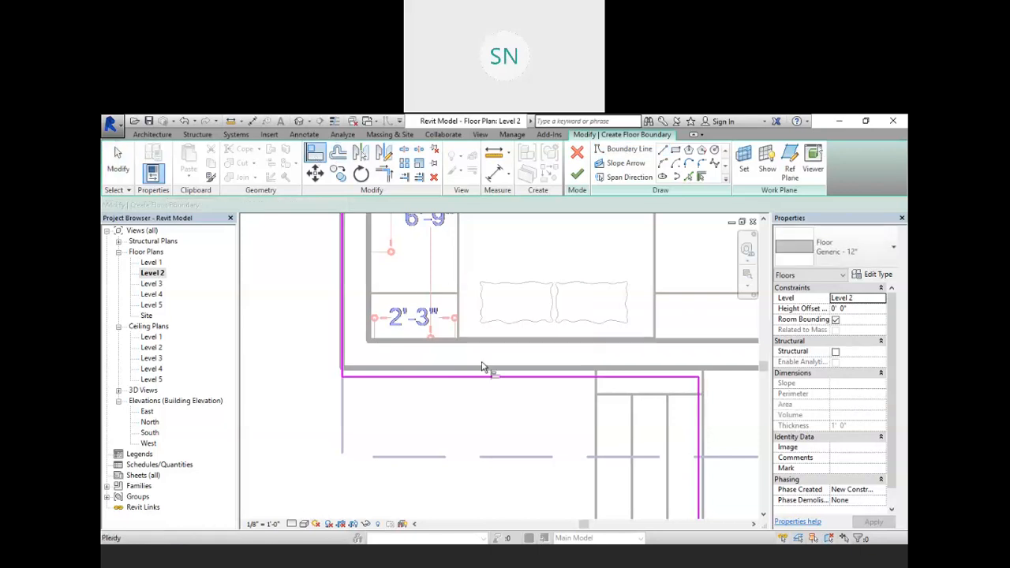
pyautogui.click(464, 380)
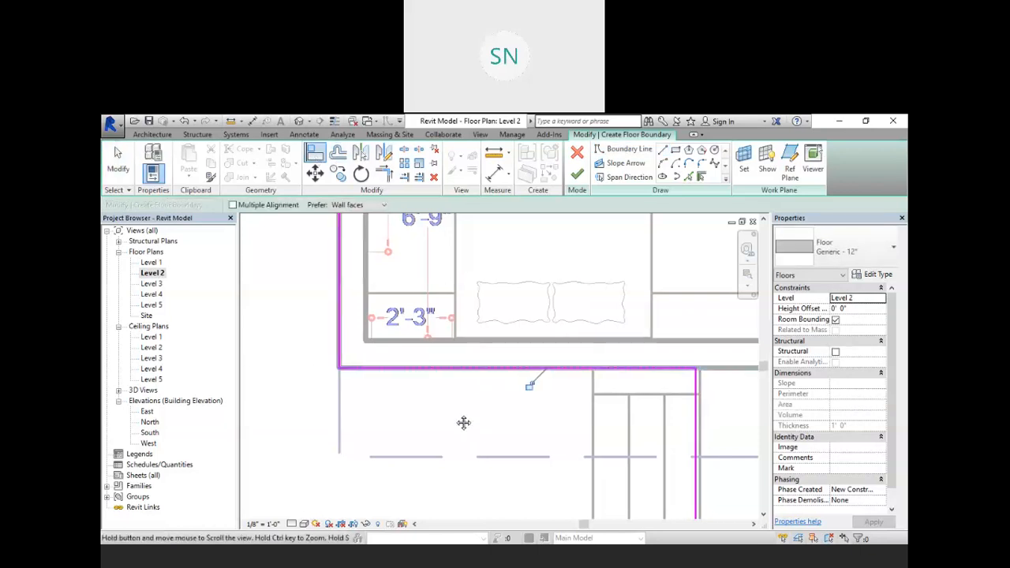
# Align the boundary lines around the entry steps with the side and end edges of the steps
pyautogui.moveTo(555, 427); pyautogui.dragTo(442, 395, button='middle')
pyautogui.click(588, 412)
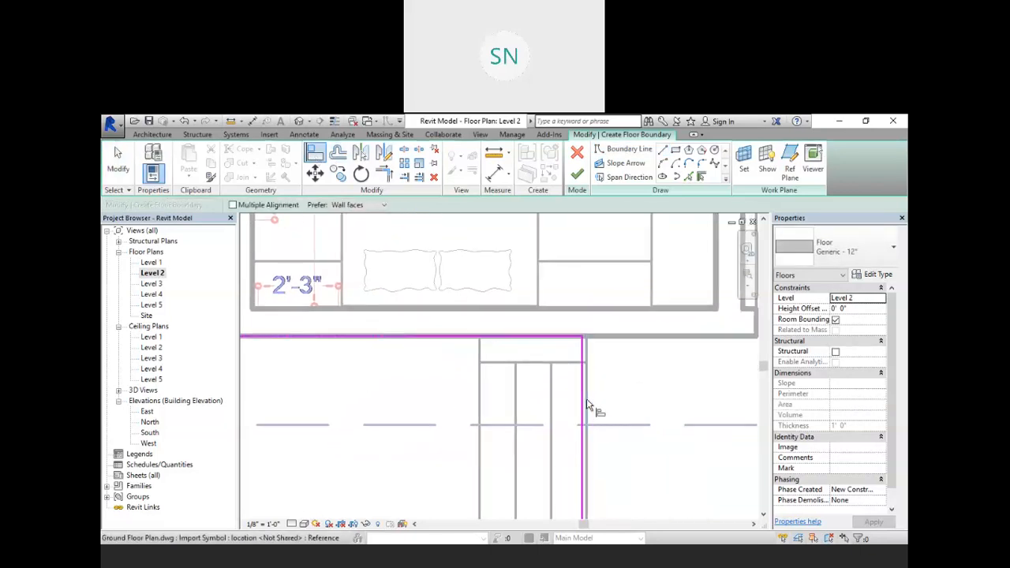
pyautogui.scroll(-1, 555, 427)
pyautogui.moveTo(555, 427); pyautogui.dragTo(431, 284, button='middle')
pyautogui.scroll(3, 424, 400)
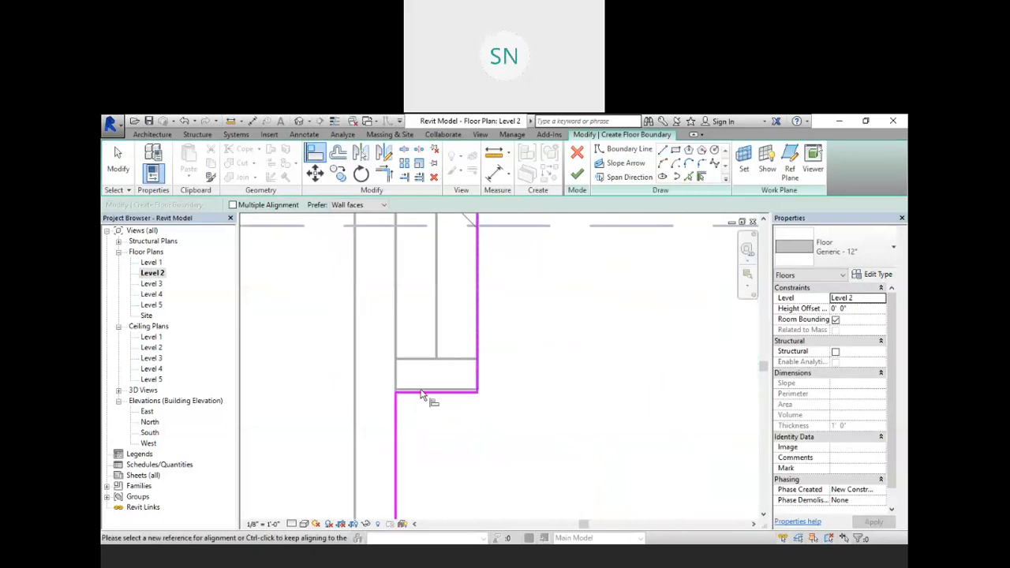
pyautogui.click(436, 390)
pyautogui.click(435, 401)
pyautogui.scroll(-3, 465, 424)
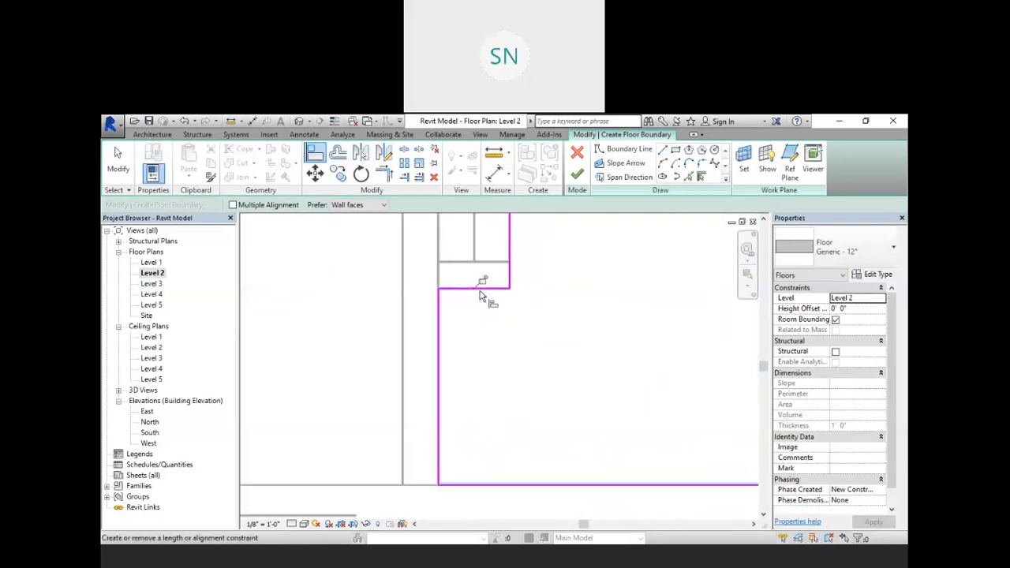
# Finish the Level 2 floor sketch and leave the finished floor unselected
pyautogui.scroll(-2, 465, 427)
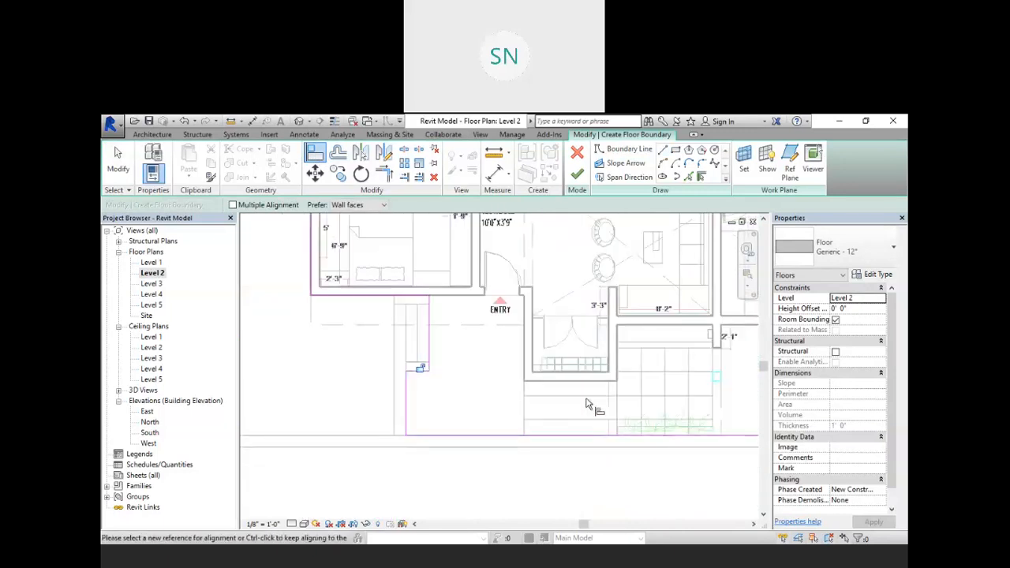
pyautogui.scroll(-5, 586, 404)
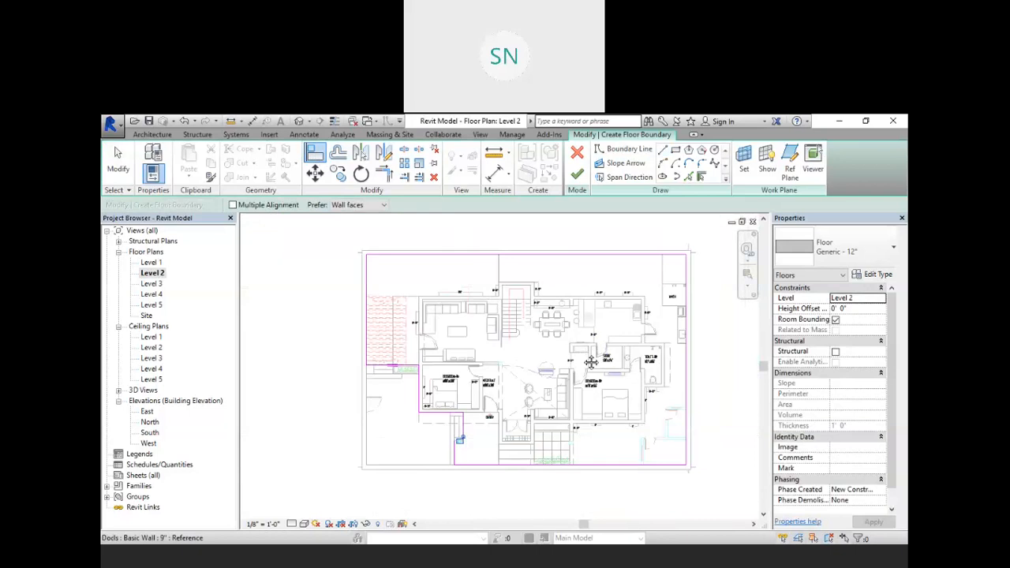
pyautogui.moveTo(591, 362); pyautogui.dragTo(603, 368, button='middle')
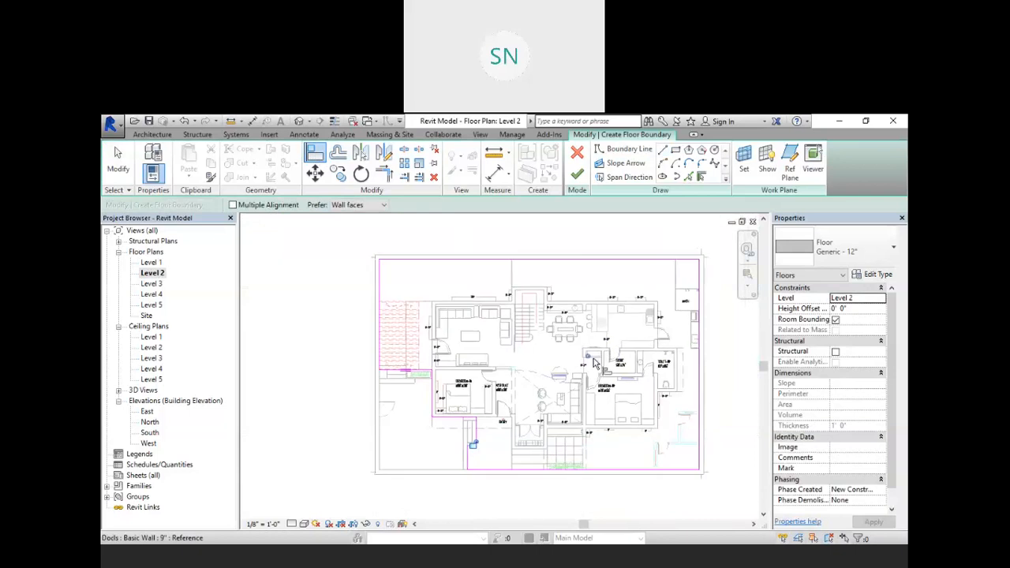
pyautogui.click(579, 175)
pyautogui.press('Escape')
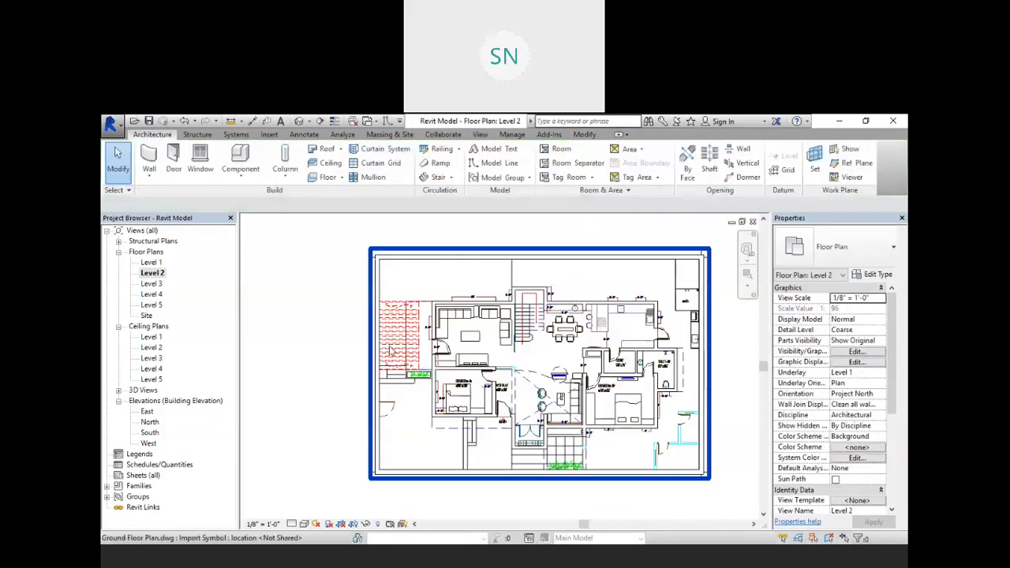
# Open the 3D view and examine the floor edge at the entry door and steps
pyautogui.click(300, 122)
pyautogui.keyDown('shift'); pyautogui.moveTo(580, 443); pyautogui.dragTo(592, 493, button='middle'); pyautogui.keyUp('shift')
pyautogui.scroll(8, 454, 410)
pyautogui.scroll(3, 625, 476)
pyautogui.moveTo(682, 429); pyautogui.dragTo(480, 433, button='middle')
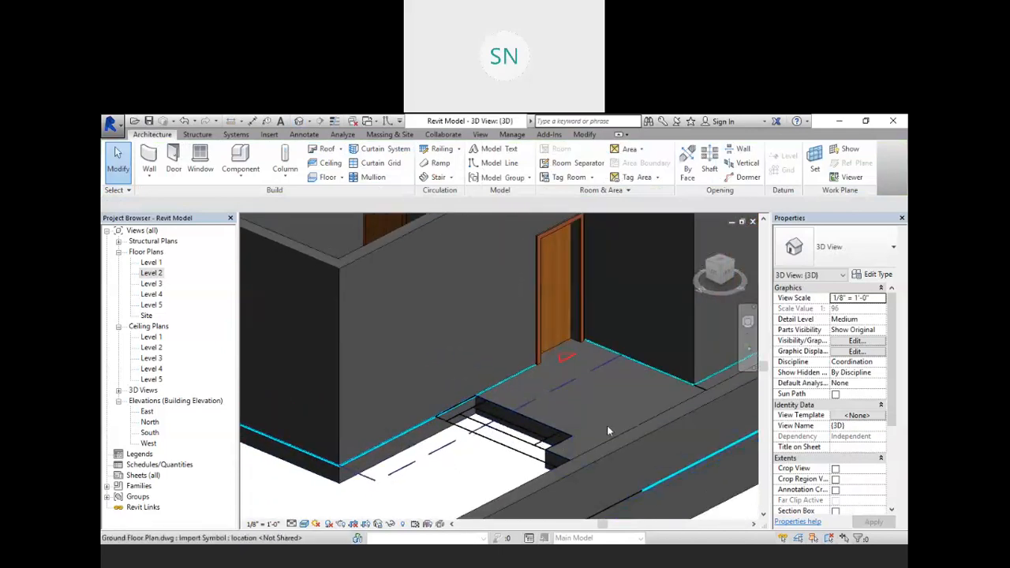
# Duplicate the Level 2 floor's Generic - 12" type as a new type named 7"
pyautogui.click(566, 436)
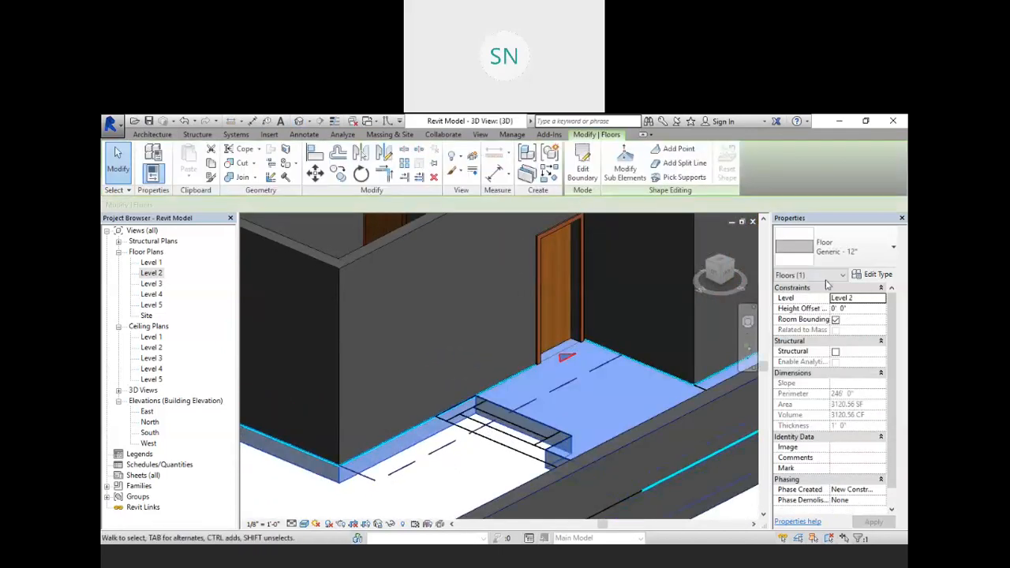
pyautogui.click(876, 276)
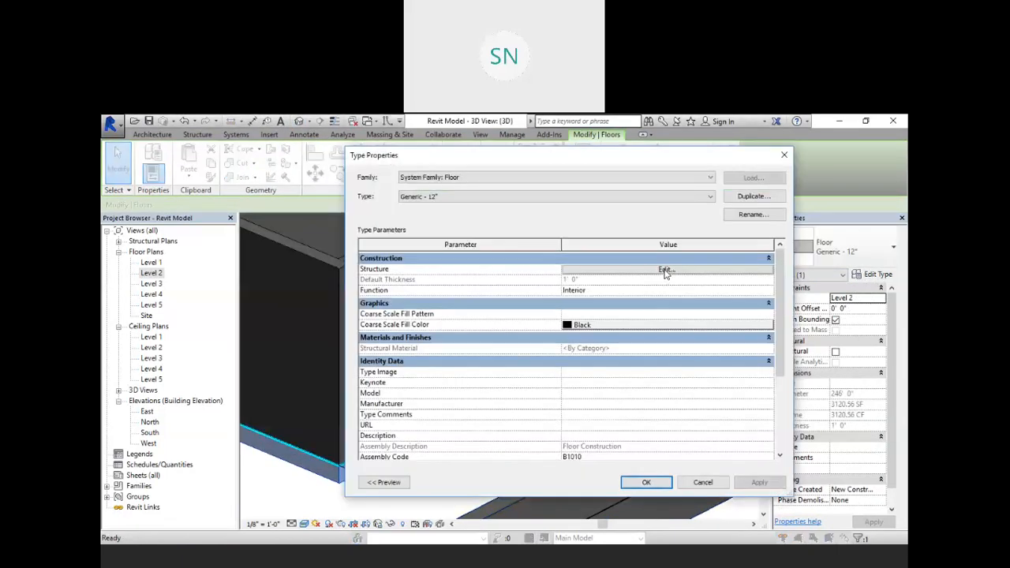
pyautogui.click(752, 197)
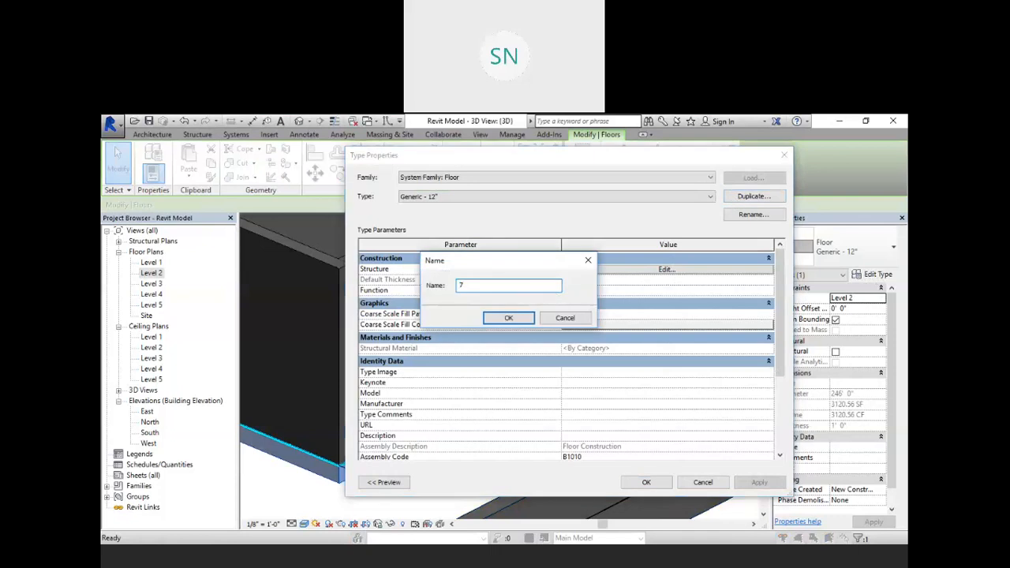
pyautogui.press('Return')
# Set the Structure layer thickness of the 7" floor type to 7" and apply the type to the floor
pyautogui.click(675, 269)
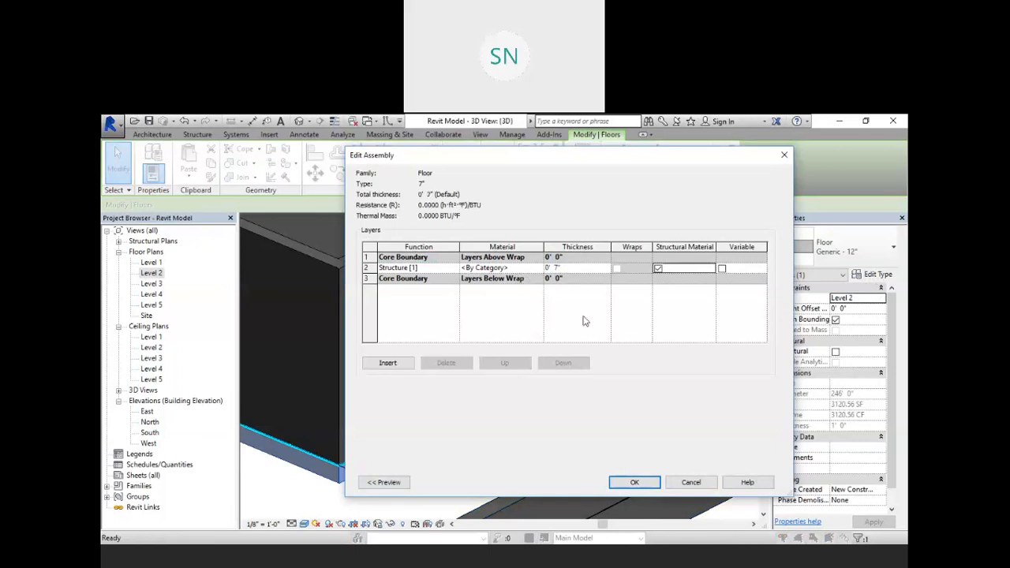
pyautogui.click(636, 483)
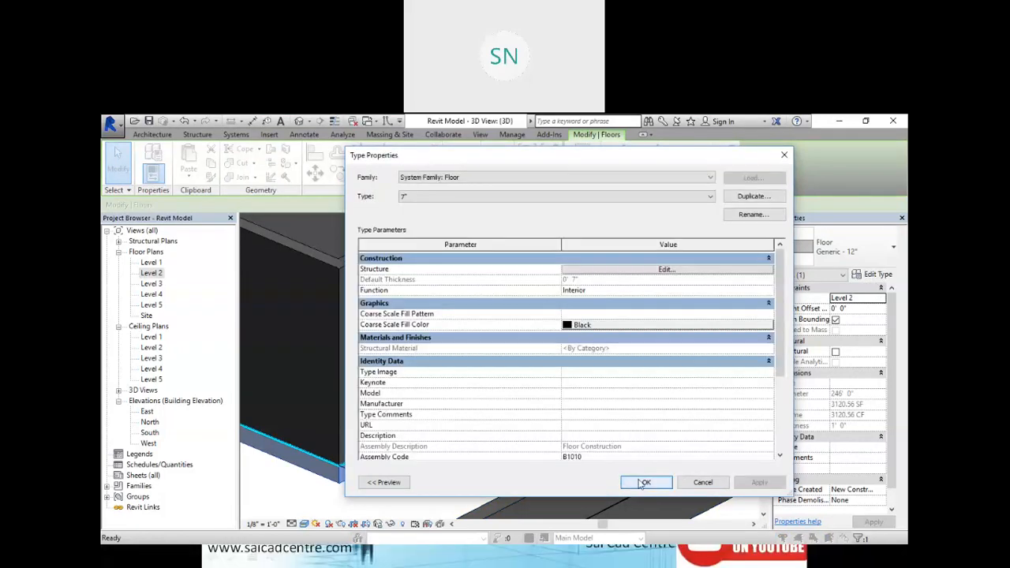
pyautogui.click(647, 482)
pyautogui.press('Escape')
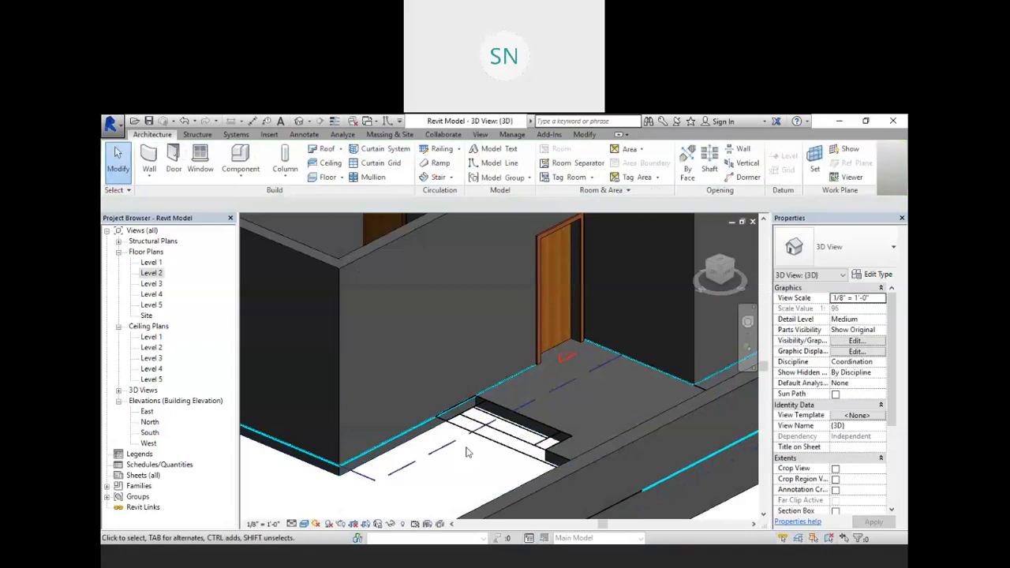
# Examine the floor's edges in 3D at the entry steps, Bedroom-01's corner and the steps beside the planter
pyautogui.scroll(-2, 463, 451)
pyautogui.moveTo(473, 444); pyautogui.dragTo(551, 325, button='middle')
pyautogui.scroll(3, 459, 375)
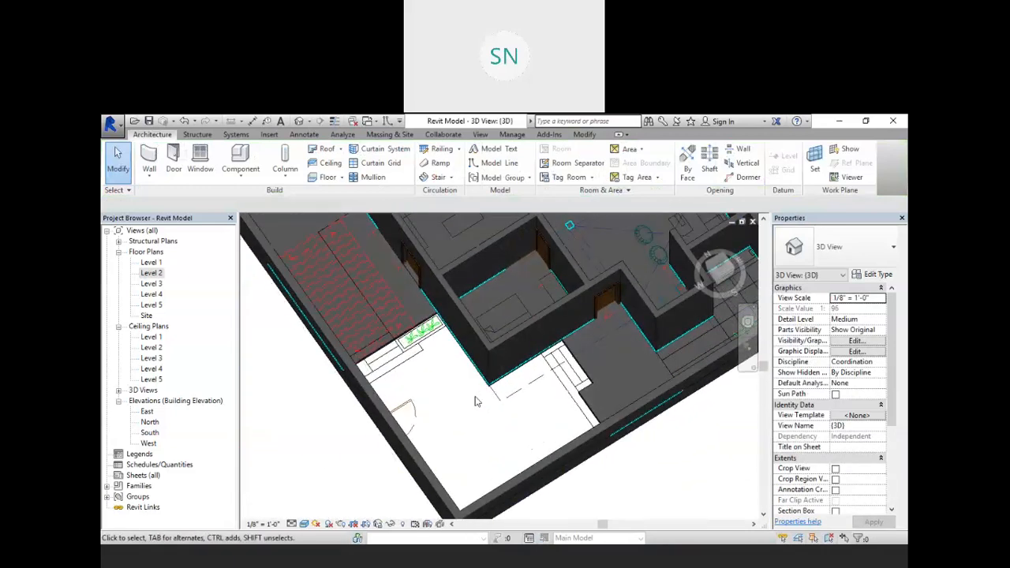
pyautogui.keyDown('shift'); pyautogui.moveTo(458, 424); pyautogui.dragTo(474, 388, button='middle'); pyautogui.keyUp('shift')
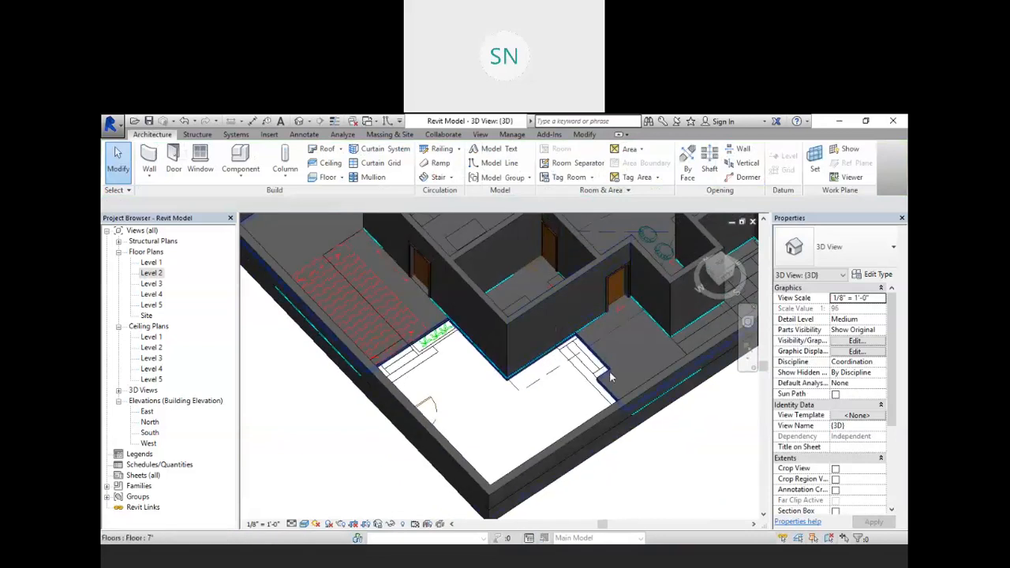
pyautogui.scroll(2, 607, 395)
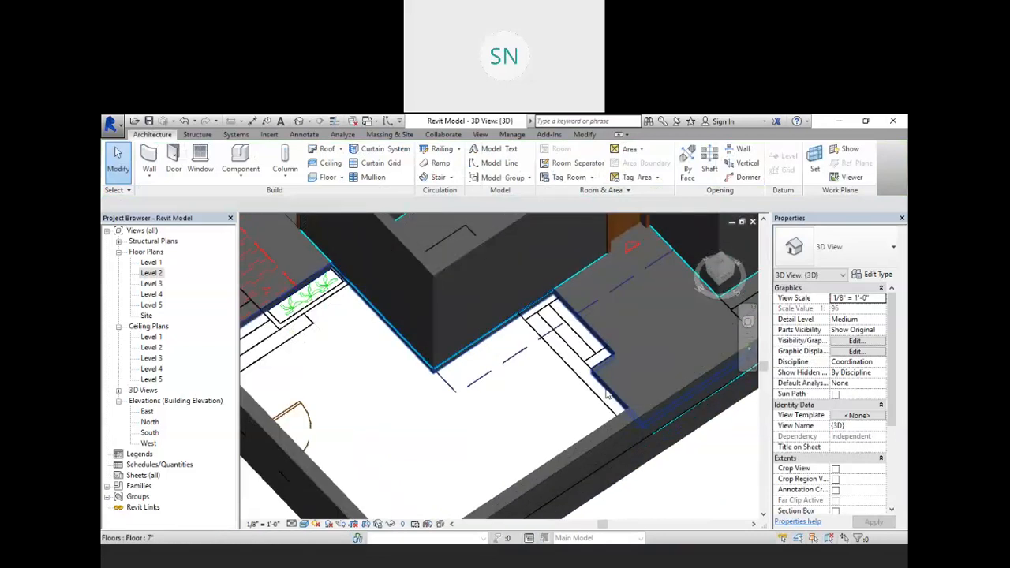
pyautogui.scroll(-2, 606, 395)
pyautogui.scroll(-1, 429, 361)
pyautogui.scroll(3, 382, 341)
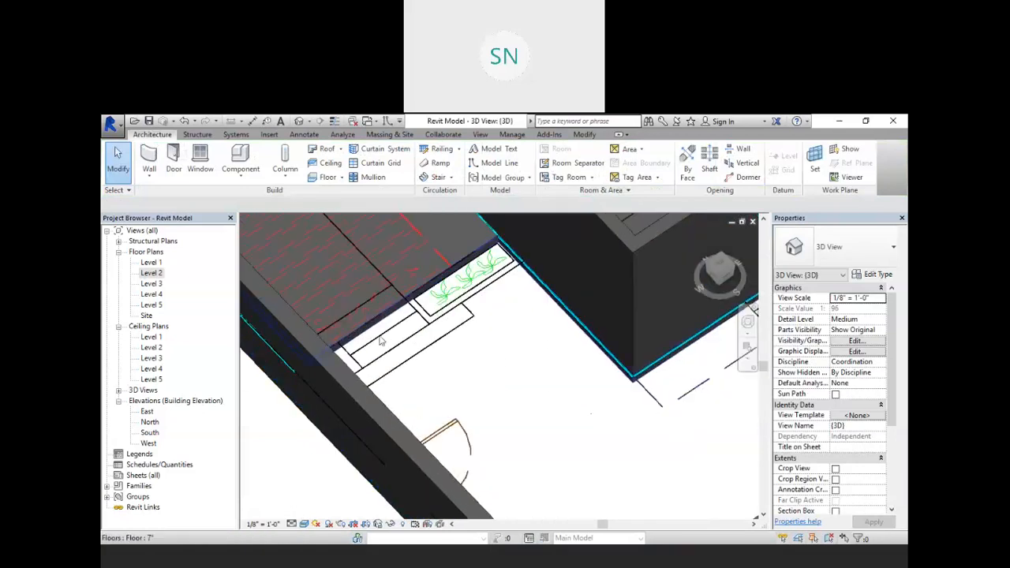
pyautogui.moveTo(575, 381); pyautogui.dragTo(568, 410, button='middle')
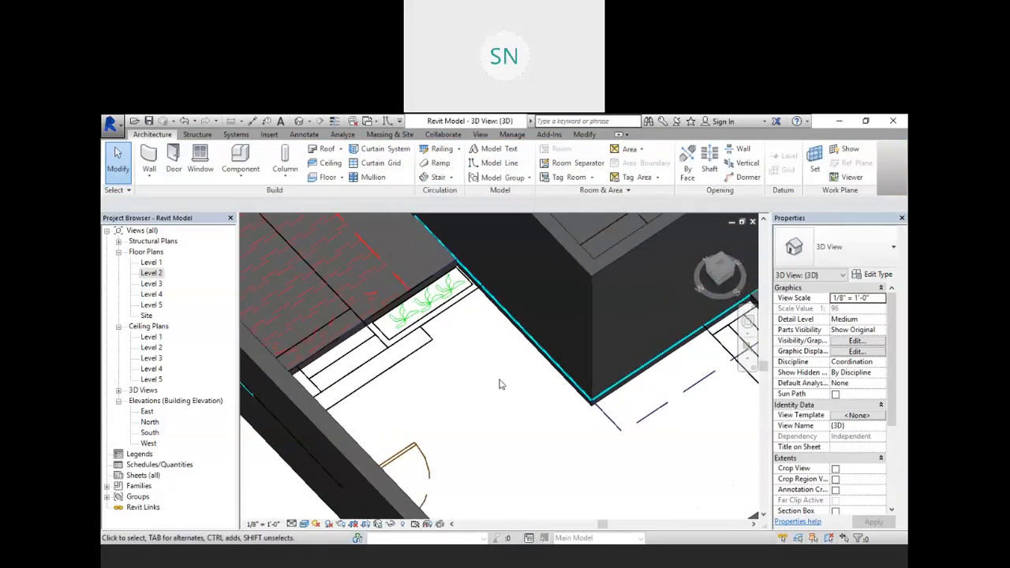
# Examine the open area outside Bedroom-01 in 3D, and open the Level 1 floor plan at that area
pyautogui.moveTo(371, 369); pyautogui.dragTo(440, 352, button='middle')
pyautogui.moveTo(577, 400); pyautogui.dragTo(496, 346, button='middle')
pyautogui.scroll(-2, 499, 346)
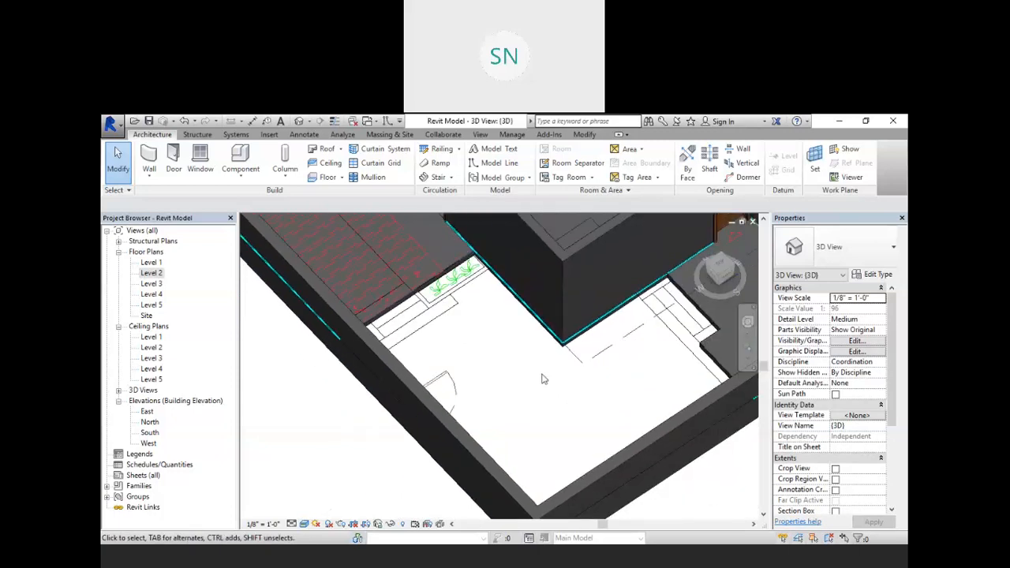
pyautogui.keyDown('shift'); pyautogui.moveTo(542, 379); pyautogui.dragTo(512, 366, button='middle'); pyautogui.keyUp('shift')
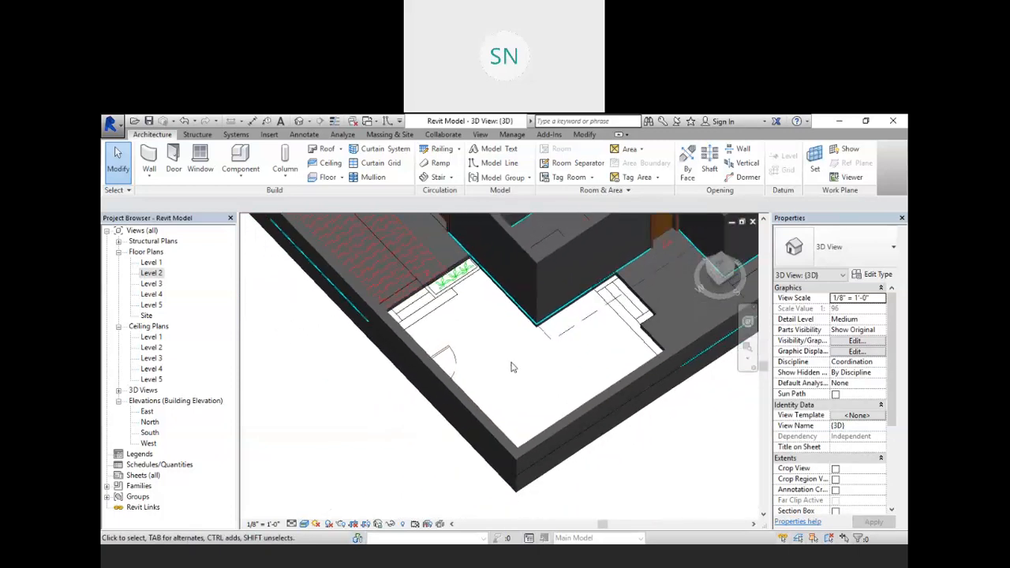
pyautogui.doubleClick(151, 263)
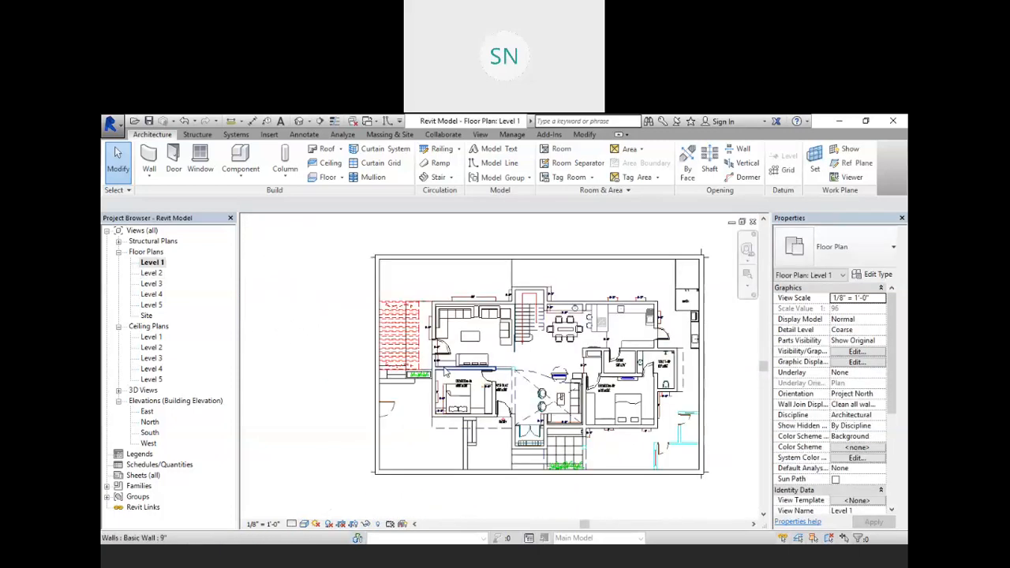
pyautogui.scroll(3, 426, 446)
pyautogui.moveTo(426, 446); pyautogui.dragTo(434, 391, button='middle')
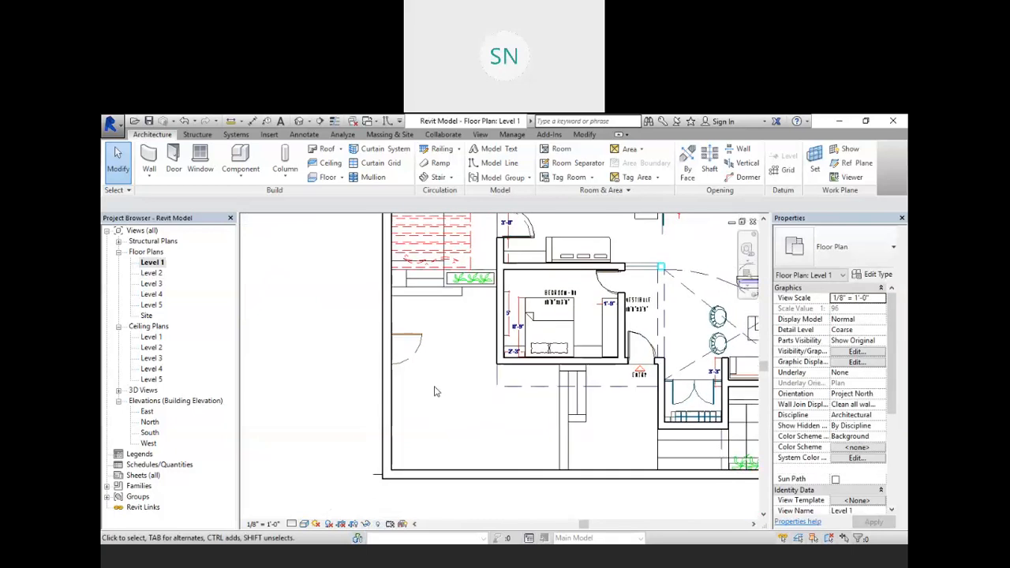
# Start a Generic - 12" floor on Level 1, sketching its boundary along the planter steps' upper edge and Bedroom-01's outer side wall
pyautogui.click(326, 177)
pyautogui.scroll(2, 448, 297)
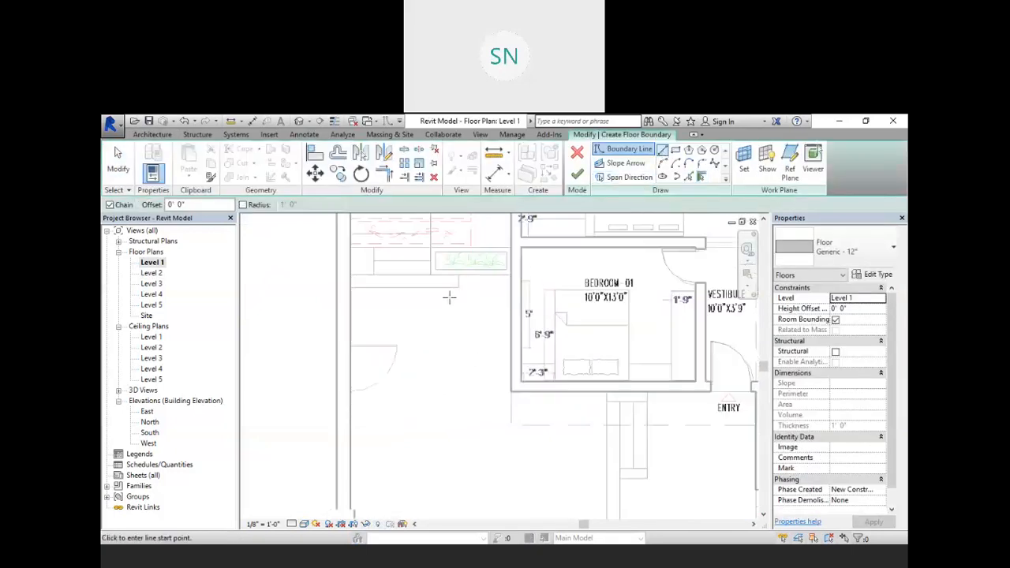
pyautogui.scroll(2, 448, 297)
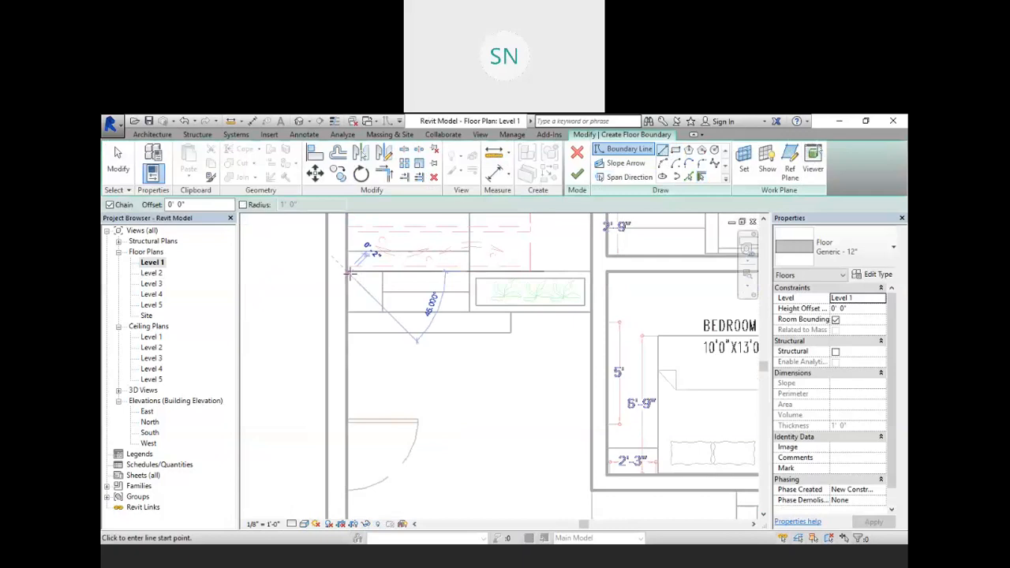
pyautogui.click(347, 272)
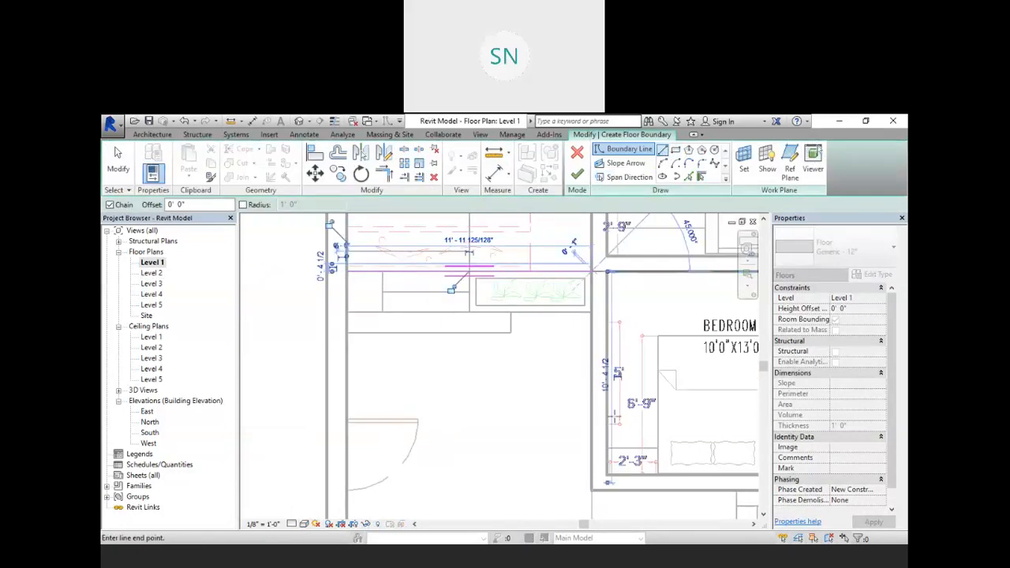
pyautogui.moveTo(615, 412); pyautogui.dragTo(562, 256, button='middle')
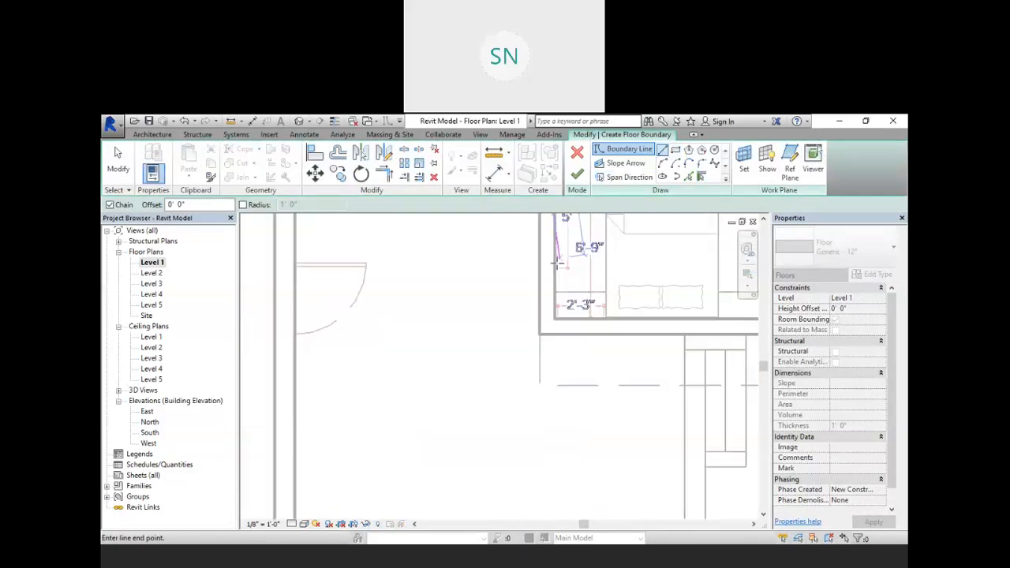
pyautogui.click(538, 335)
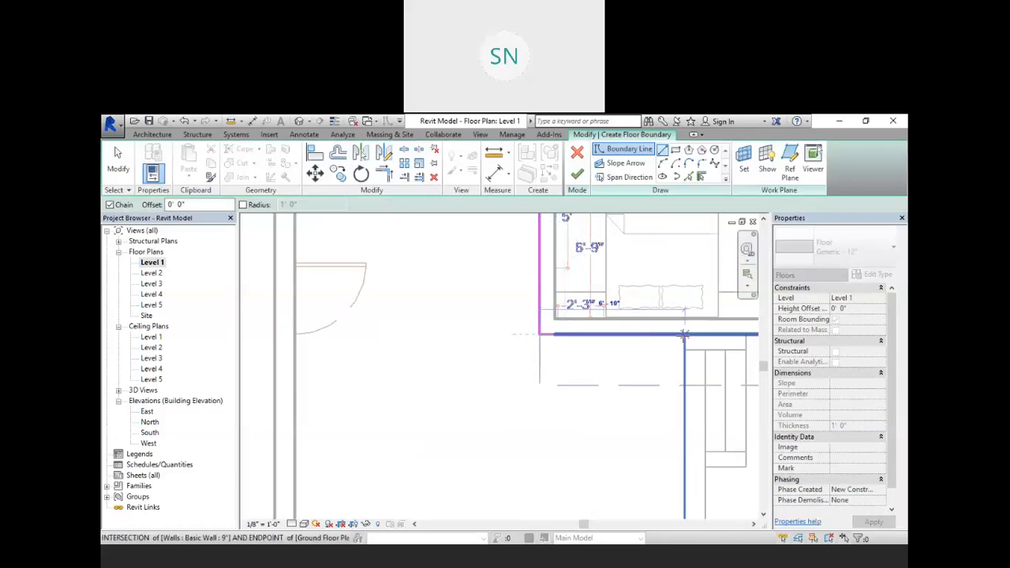
# Continue the floor boundary along Bedroom-01's wall, around the outer edge of the entry steps, and down to the 1' boundary wall
pyautogui.moveTo(684, 334); pyautogui.dragTo(524, 302, button='middle')
pyautogui.click(586, 303)
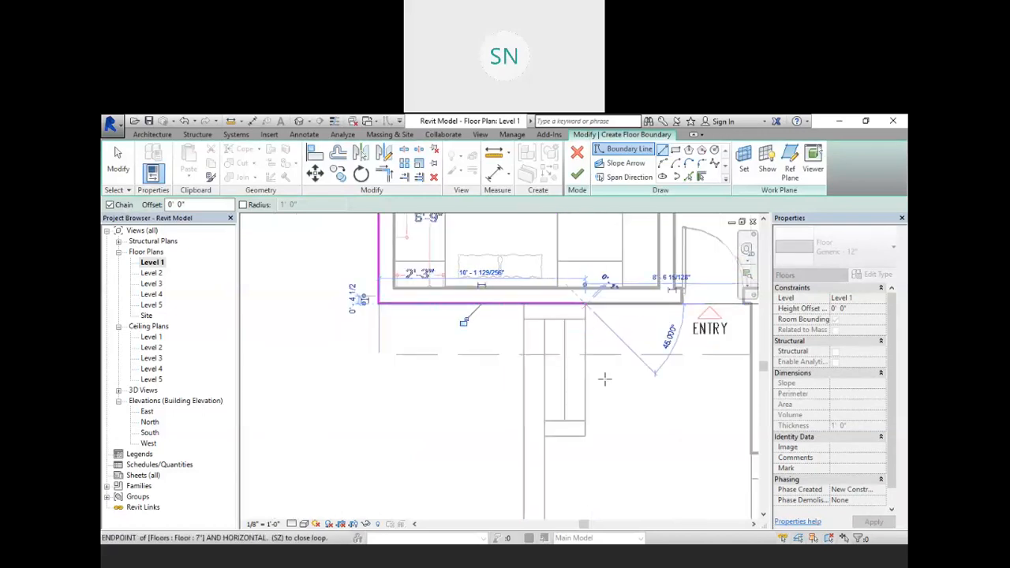
pyautogui.click(585, 435)
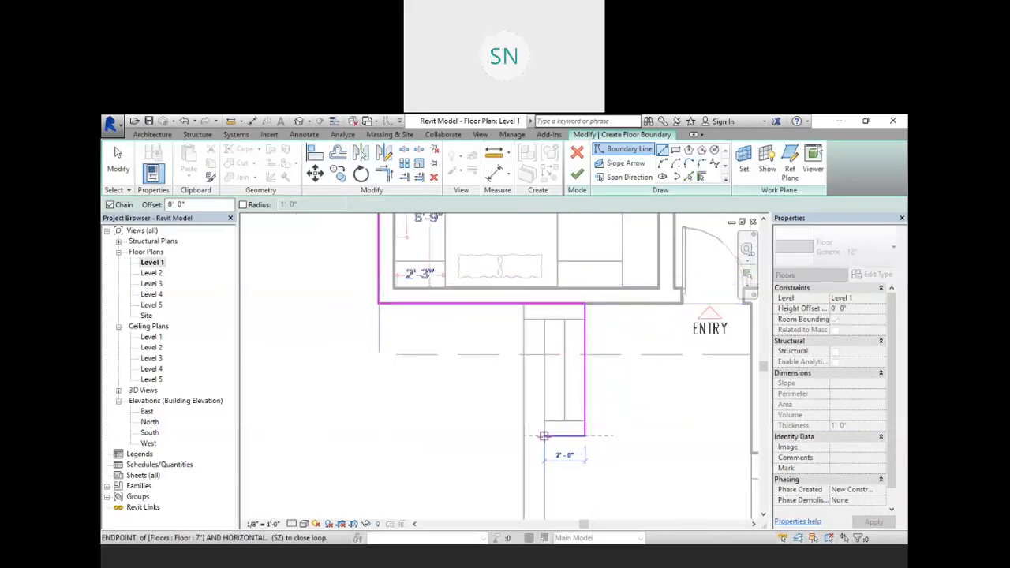
pyautogui.click(544, 435)
pyautogui.moveTo(552, 471); pyautogui.dragTo(549, 301, button='middle')
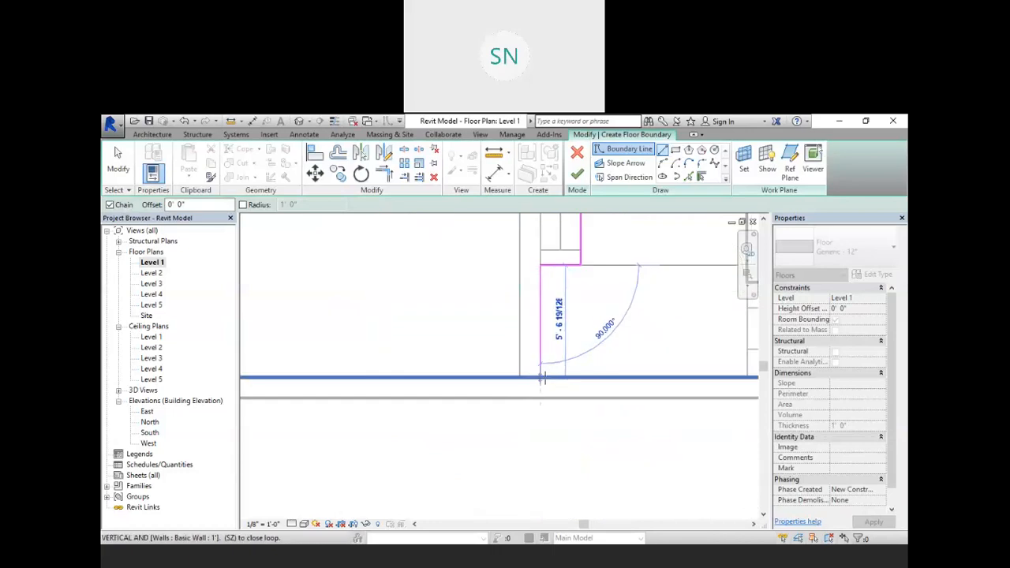
pyautogui.click(542, 380)
# Close the boundary along the inner faces of the 1' boundary walls back to the planter steps, and finish the Level 1 floor
pyautogui.scroll(-1, 500, 384)
pyautogui.moveTo(501, 383); pyautogui.dragTo(582, 384, button='middle')
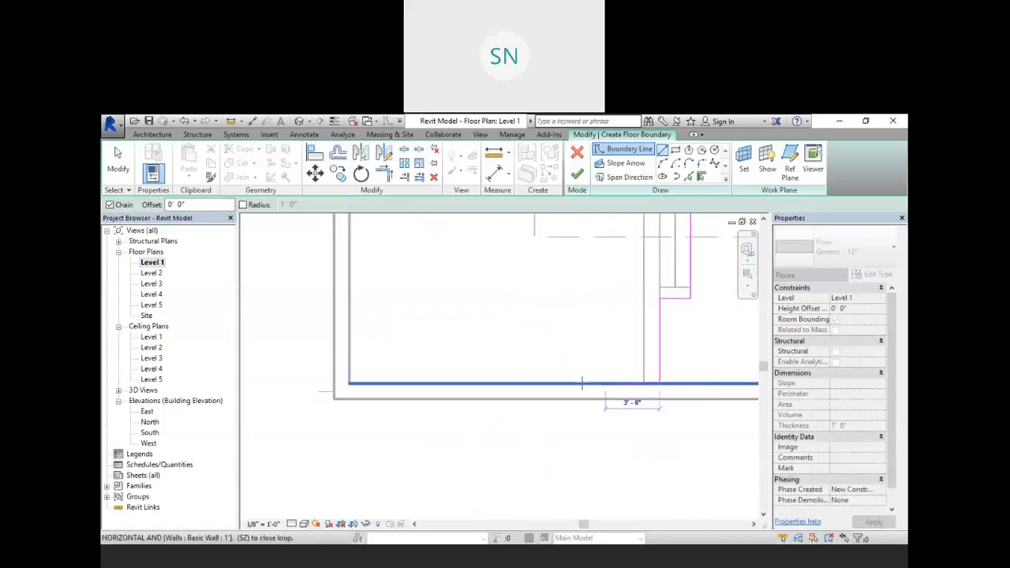
pyautogui.scroll(-1, 581, 383)
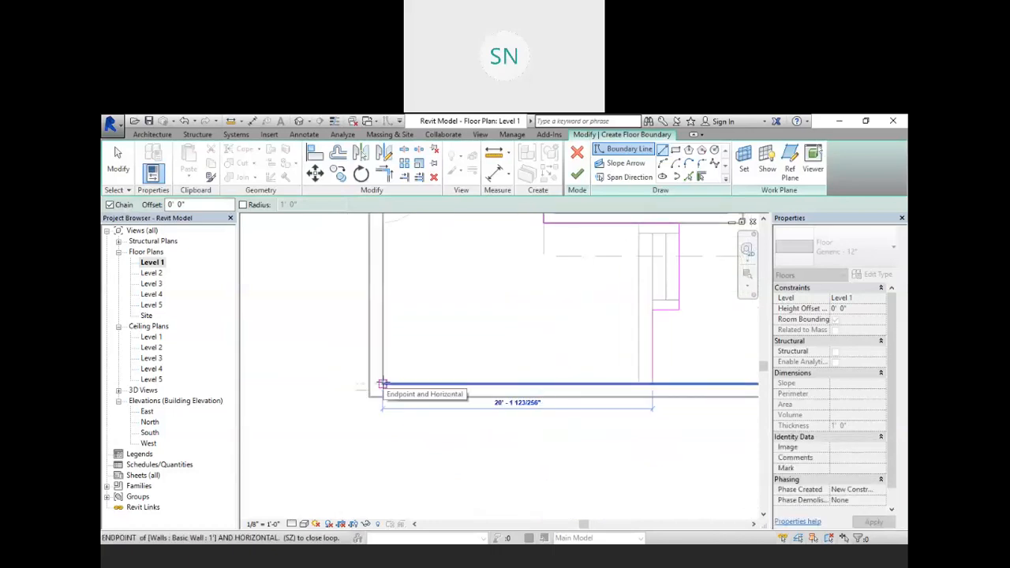
pyautogui.click(382, 383)
pyautogui.moveTo(391, 302); pyautogui.dragTo(421, 471, button='middle')
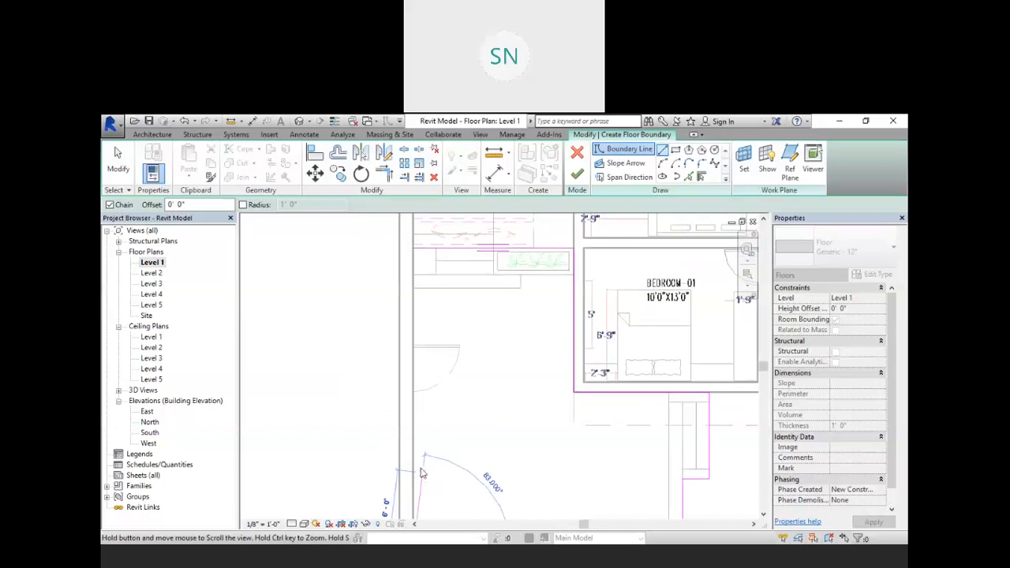
pyautogui.click(413, 248)
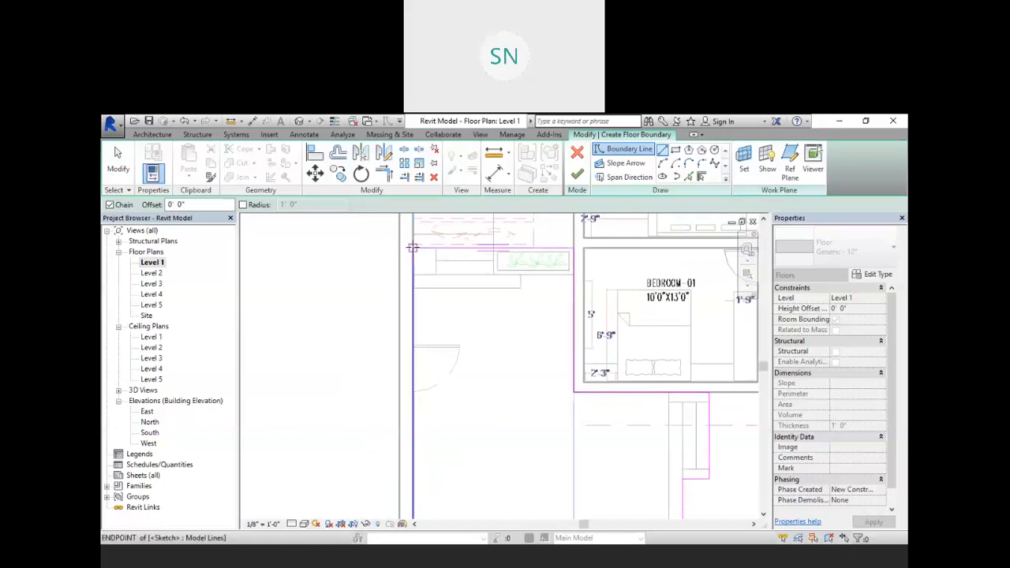
pyautogui.click(577, 174)
pyautogui.click(327, 361)
pyautogui.scroll(-3, 375, 338)
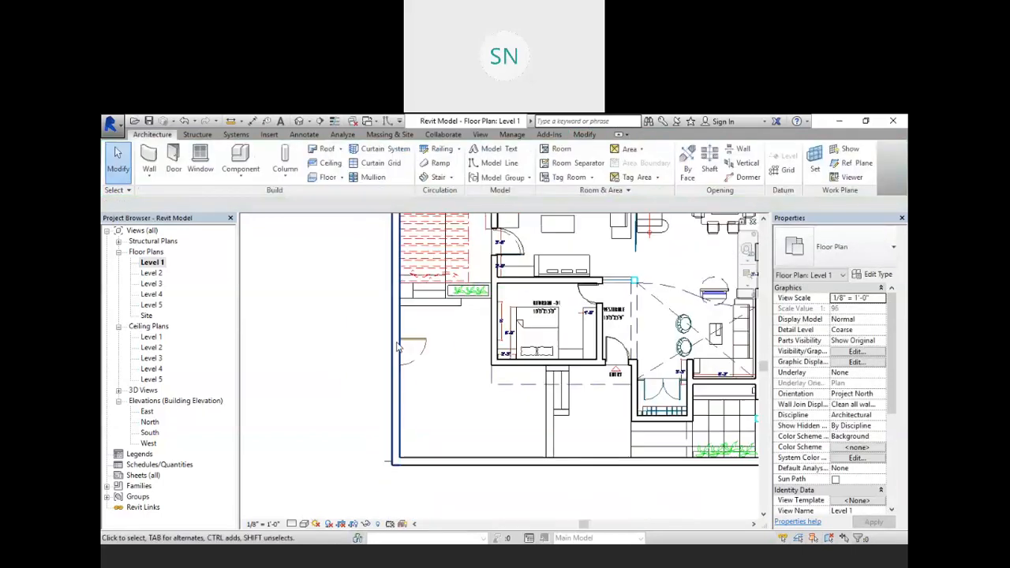
# Examine the Level 1 floor in 3D, including its gap below the Level 2 floor at Bedroom-01 and the planter steps
pyautogui.click(299, 120)
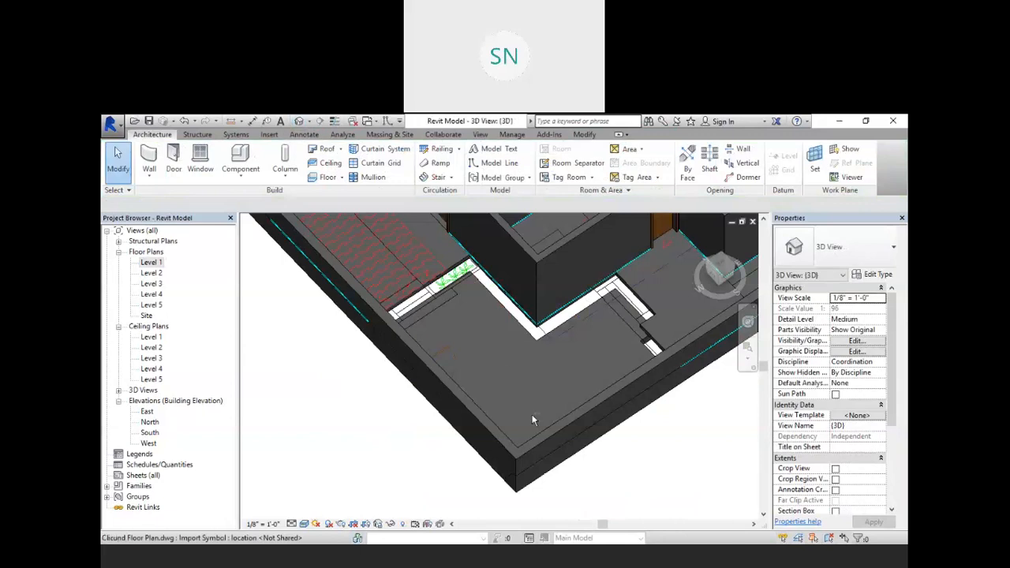
pyautogui.keyDown('shift'); pyautogui.moveTo(532, 414); pyautogui.dragTo(544, 501, button='middle'); pyautogui.keyUp('shift')
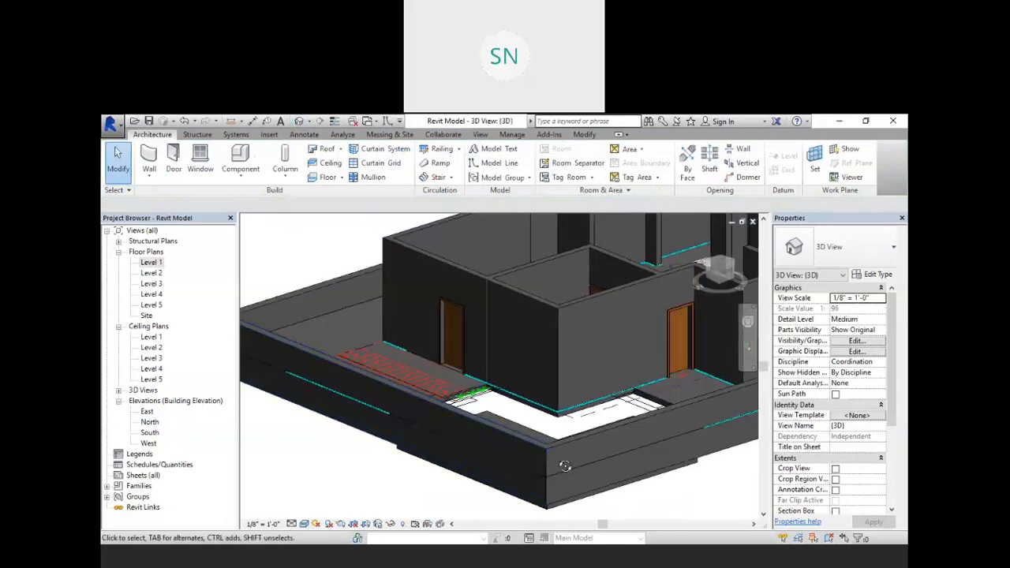
pyautogui.keyDown('shift'); pyautogui.moveTo(553, 268); pyautogui.dragTo(545, 150, button='middle'); pyautogui.keyUp('shift')
pyautogui.moveTo(557, 322)
pyautogui.keyDown('shift'); pyautogui.mouseDown(button='middle')
pyautogui.moveTo(558, 352)
pyautogui.moveTo(493, 382)
pyautogui.moveTo(510, 389)
pyautogui.moveTo(485, 339)
pyautogui.moveTo(542, 282)
pyautogui.moveTo(663, 377)
pyautogui.moveTo(671, 338)
pyautogui.moveTo(600, 392)
pyautogui.moveTo(643, 463)
pyautogui.moveTo(670, 453)
pyautogui.mouseUp(button='middle'); pyautogui.keyUp('shift')
pyautogui.scroll(3, 600, 393)
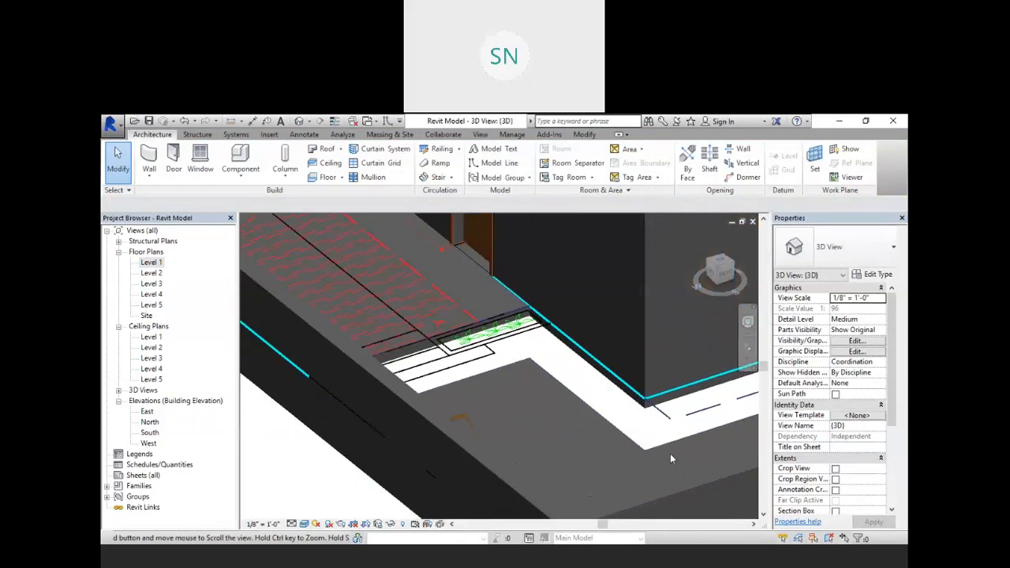
pyautogui.keyDown('shift'); pyautogui.moveTo(466, 402); pyautogui.dragTo(582, 375, button='middle'); pyautogui.keyUp('shift')
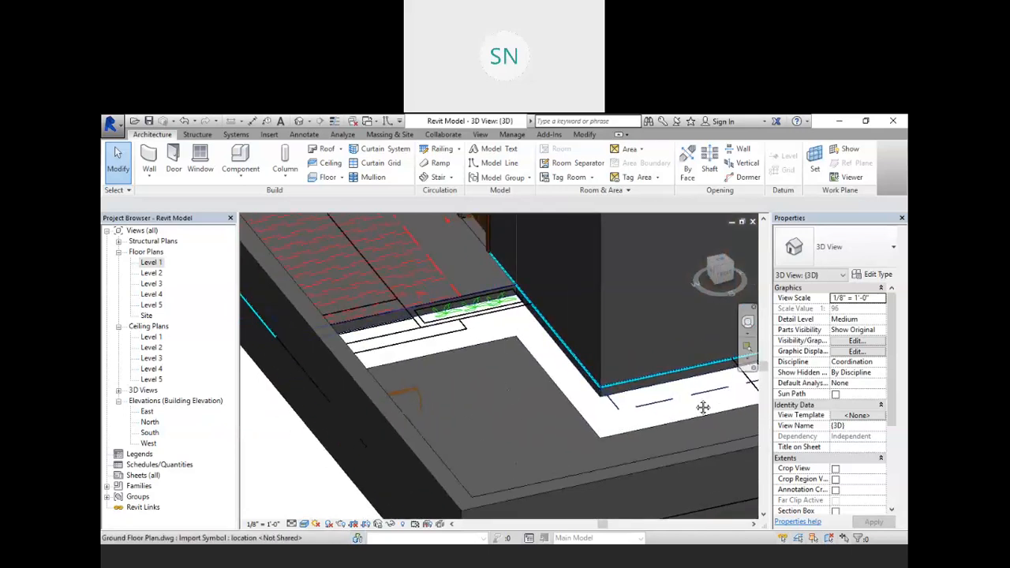
pyautogui.moveTo(704, 408)
pyautogui.keyDown('shift'); pyautogui.mouseDown(button='middle')
pyautogui.moveTo(621, 448)
pyautogui.moveTo(517, 329)
pyautogui.mouseUp(button='middle'); pyautogui.keyUp('shift')
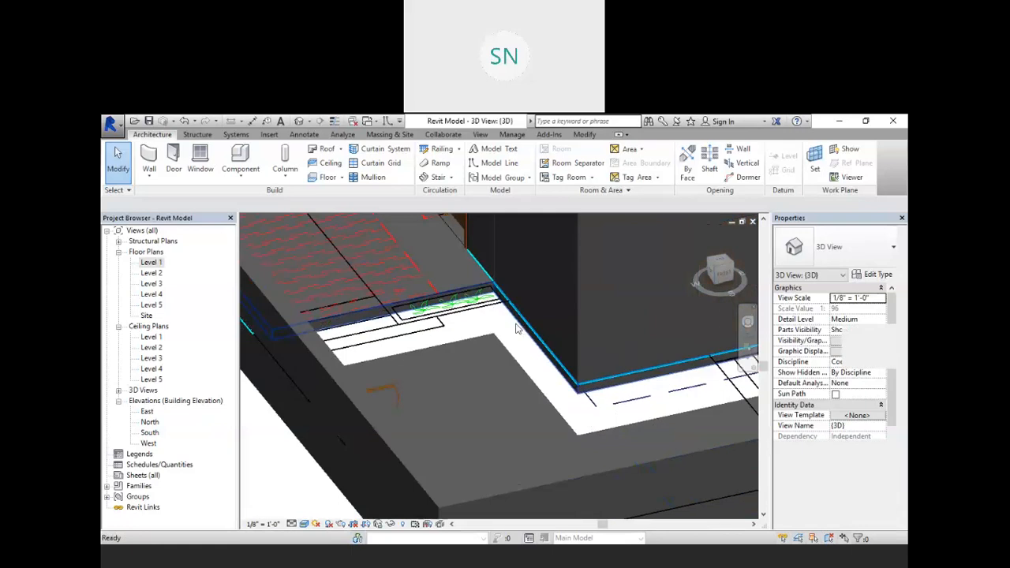
# Start a 1' Basic Wall up to Level 2 on the Level 1 plan, beginning where the planter steps' upper edge meets the boundary wall
pyautogui.doubleClick(150, 262)
pyautogui.moveTo(430, 339); pyautogui.dragTo(462, 369, button='middle')
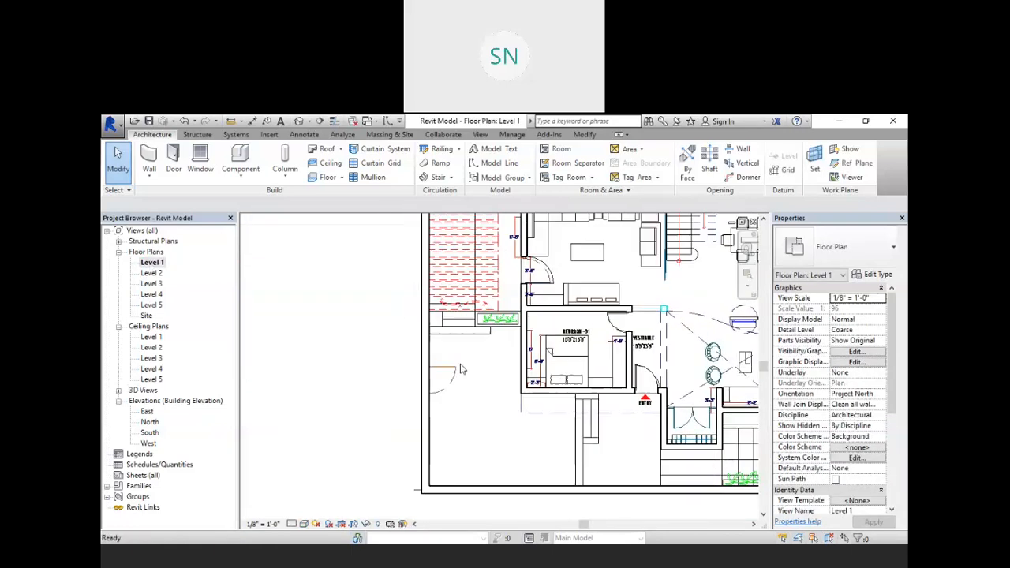
pyautogui.scroll(3, 462, 369)
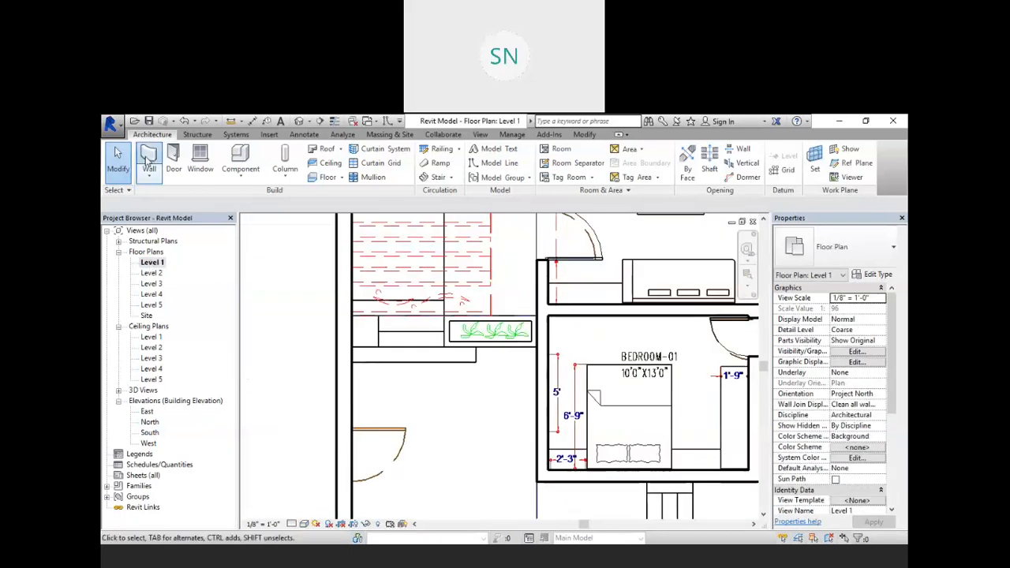
pyautogui.click(149, 162)
pyautogui.click(241, 205)
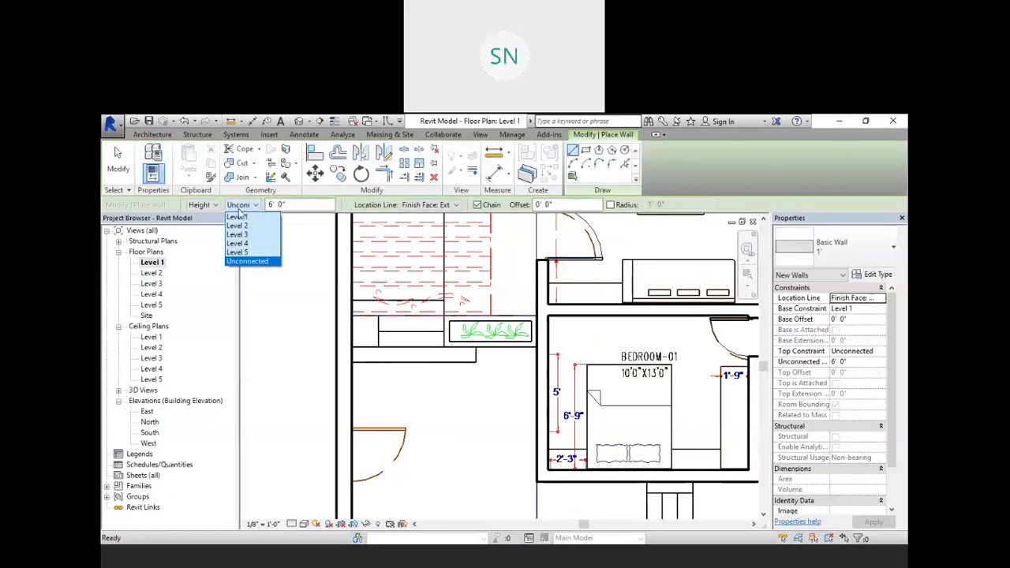
pyautogui.click(237, 226)
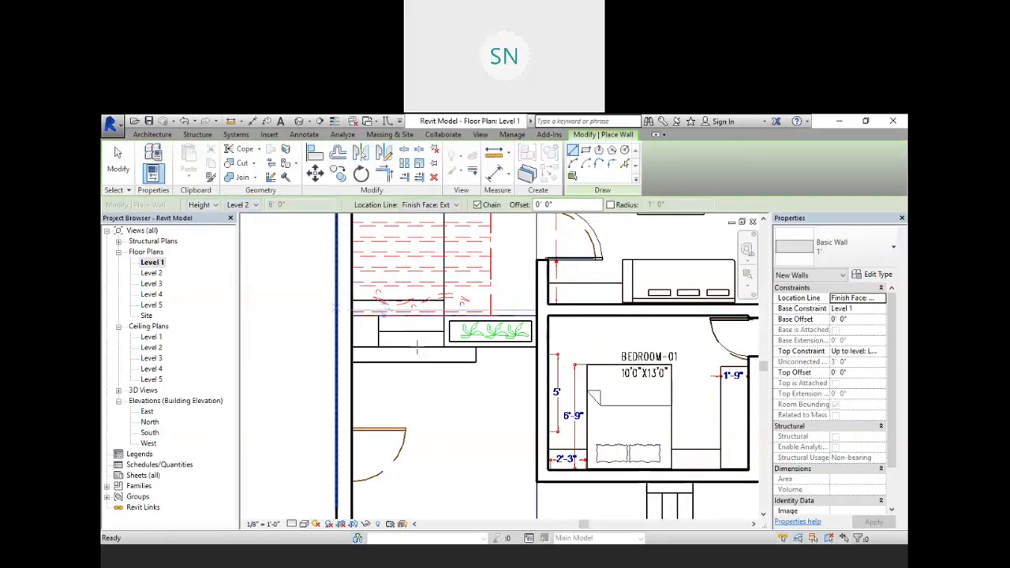
pyautogui.moveTo(474, 378); pyautogui.dragTo(445, 375, button='middle')
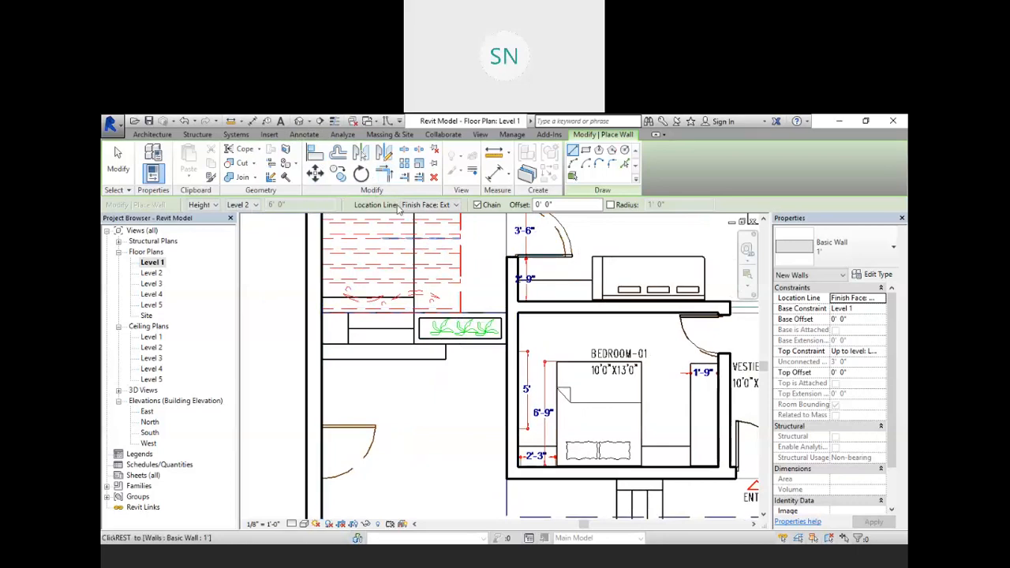
pyautogui.scroll(3, 381, 357)
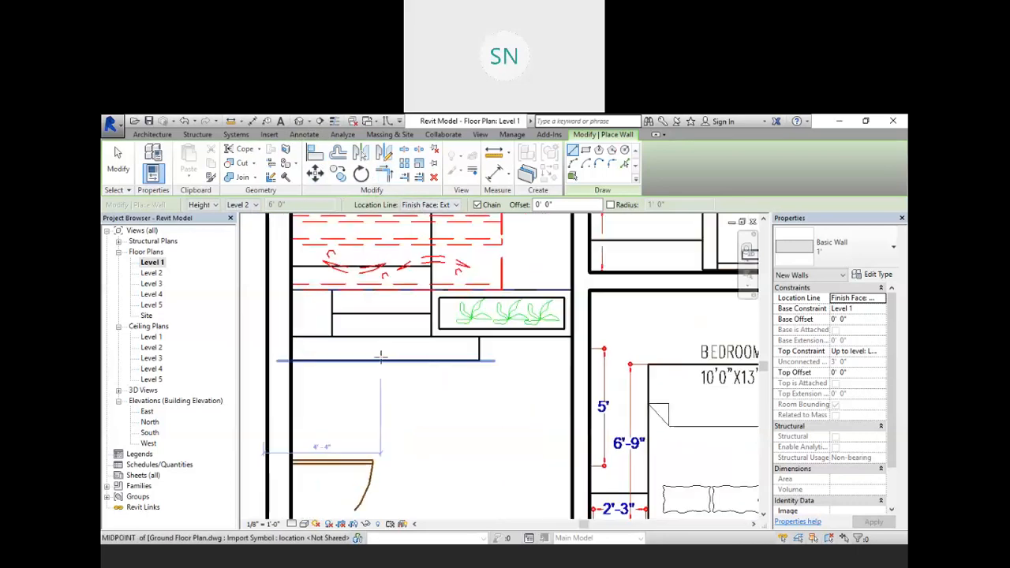
pyautogui.scroll(1, 381, 357)
pyautogui.moveTo(449, 385); pyautogui.dragTo(418, 371, button='middle')
pyautogui.moveTo(283, 297); pyautogui.dragTo(312, 325, button='middle')
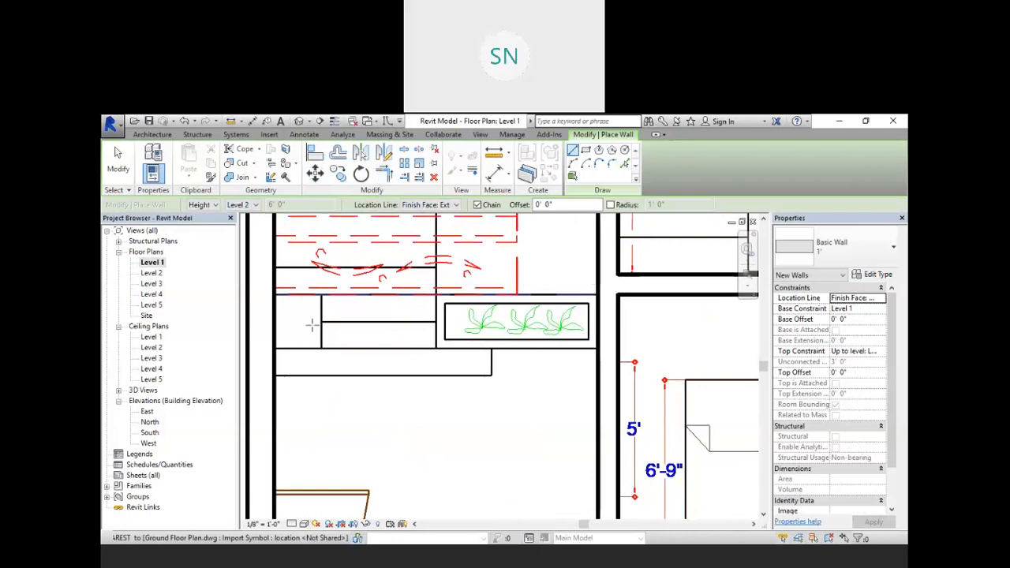
pyautogui.click(276, 289)
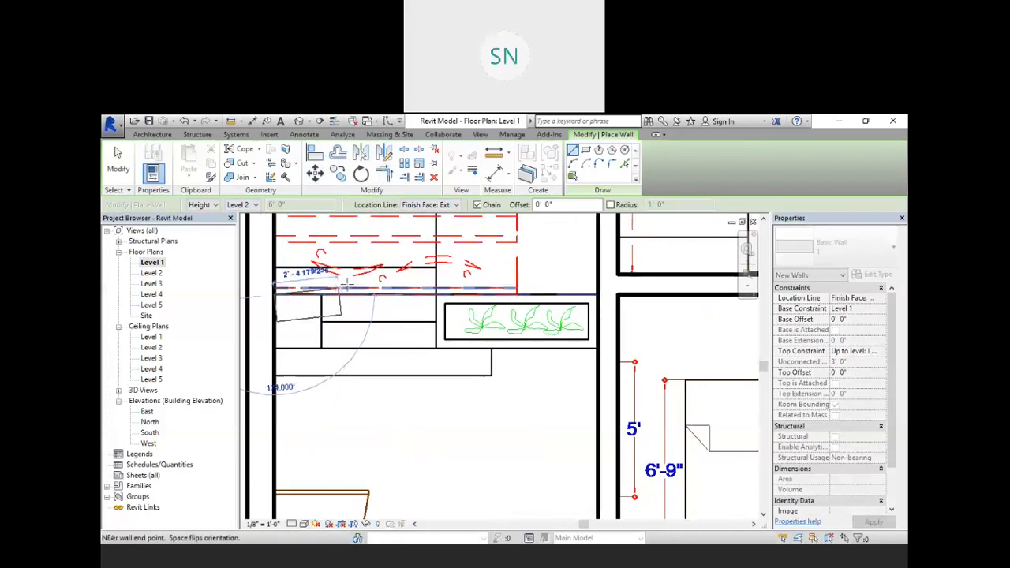
# Abandon the current wall segment and set the wall's location line to Finish Face: Interior
pyautogui.press('Escape')
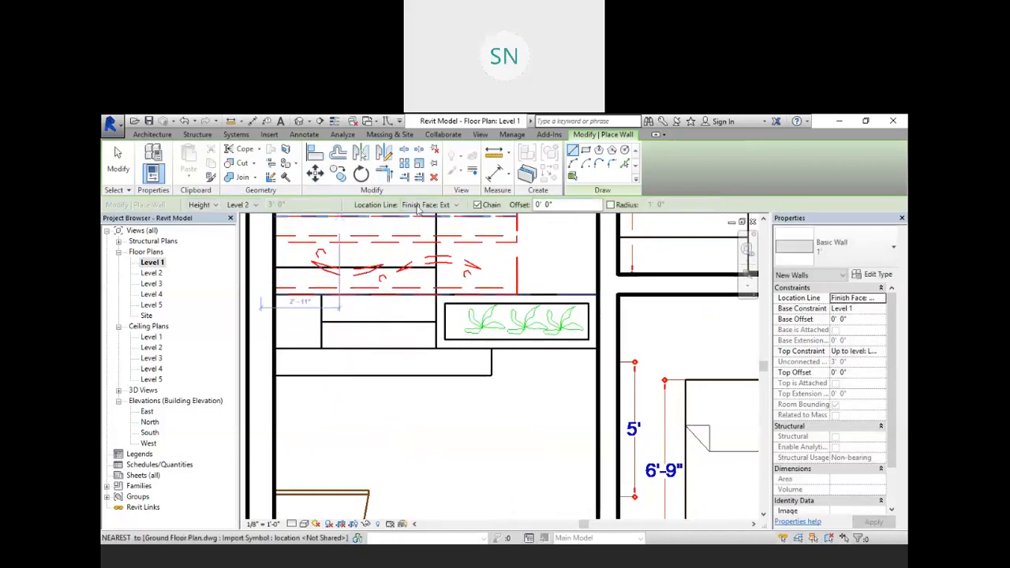
pyautogui.click(418, 205)
pyautogui.click(426, 245)
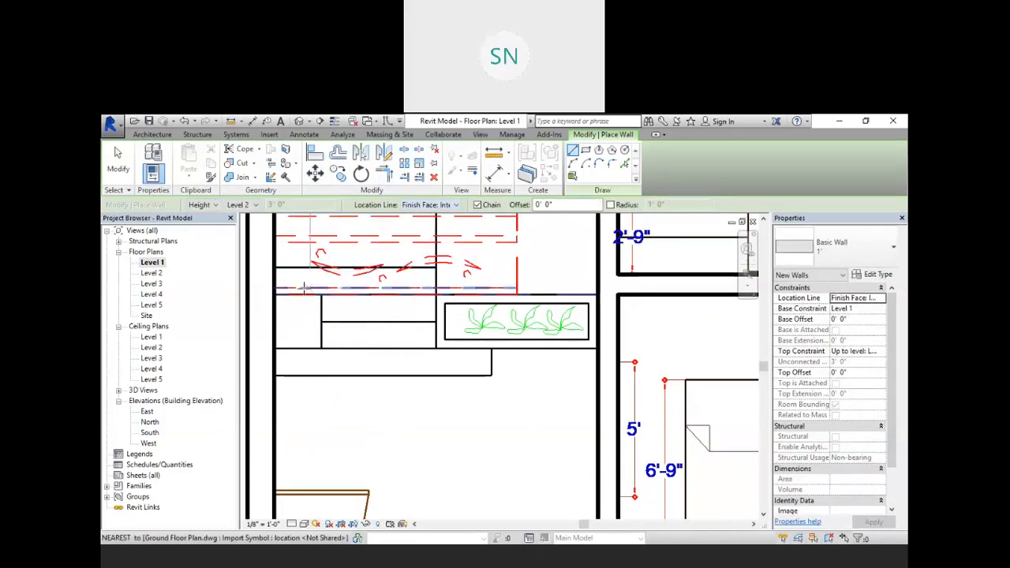
pyautogui.click(276, 283)
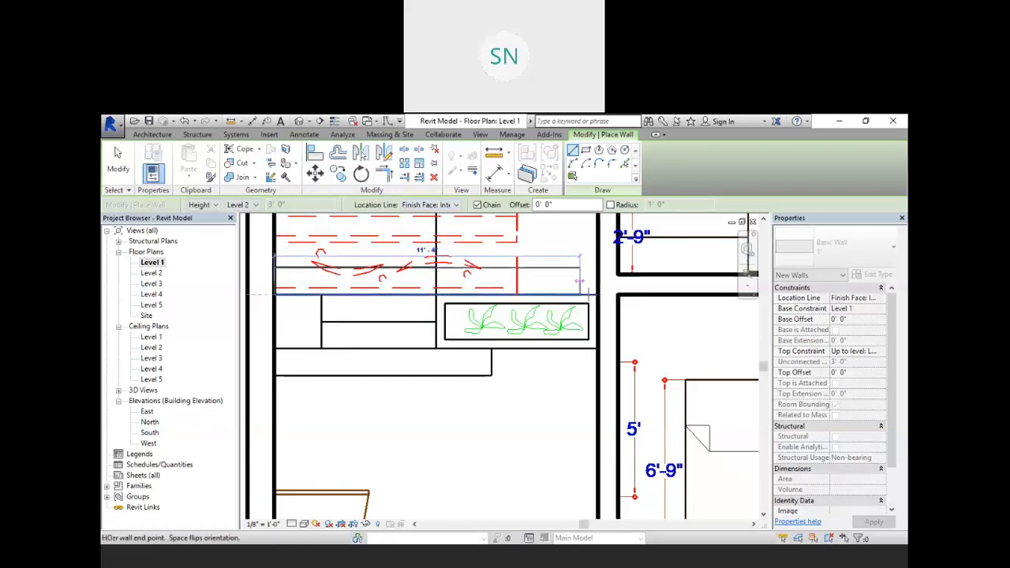
pyautogui.click(598, 295)
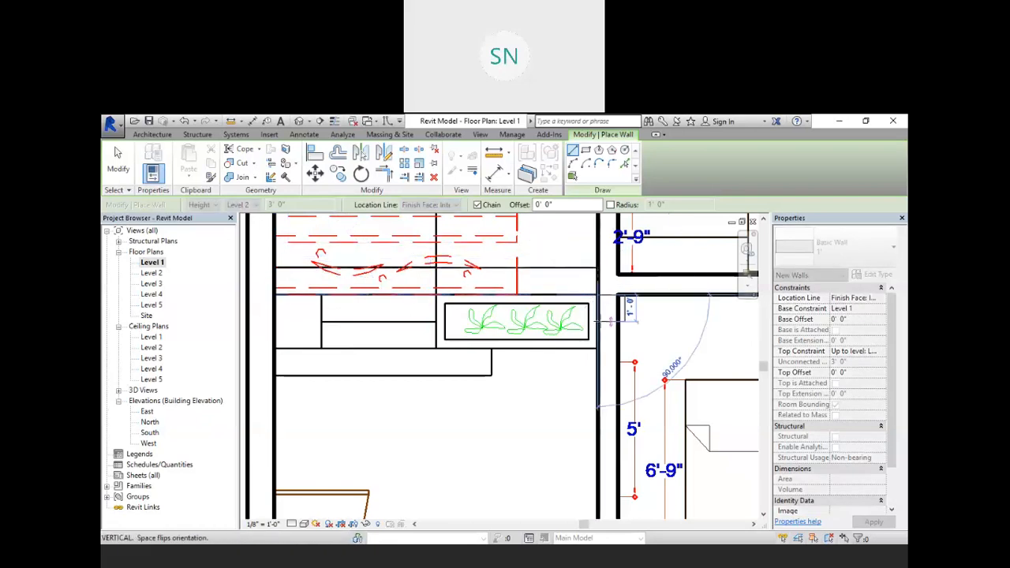
pyautogui.press('Escape')
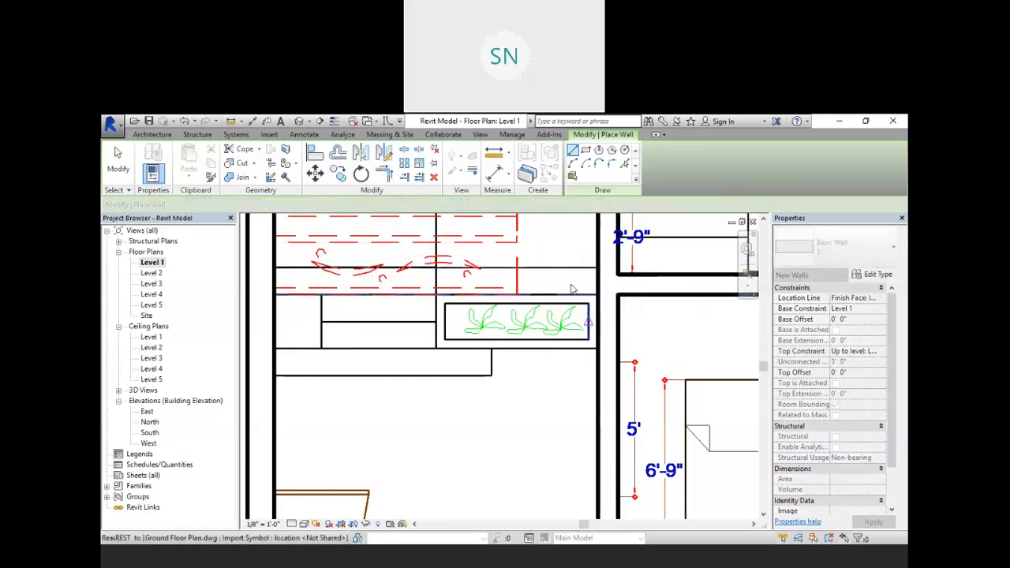
pyautogui.press('Escape')
pyautogui.click(562, 269)
pyautogui.press('Delete')
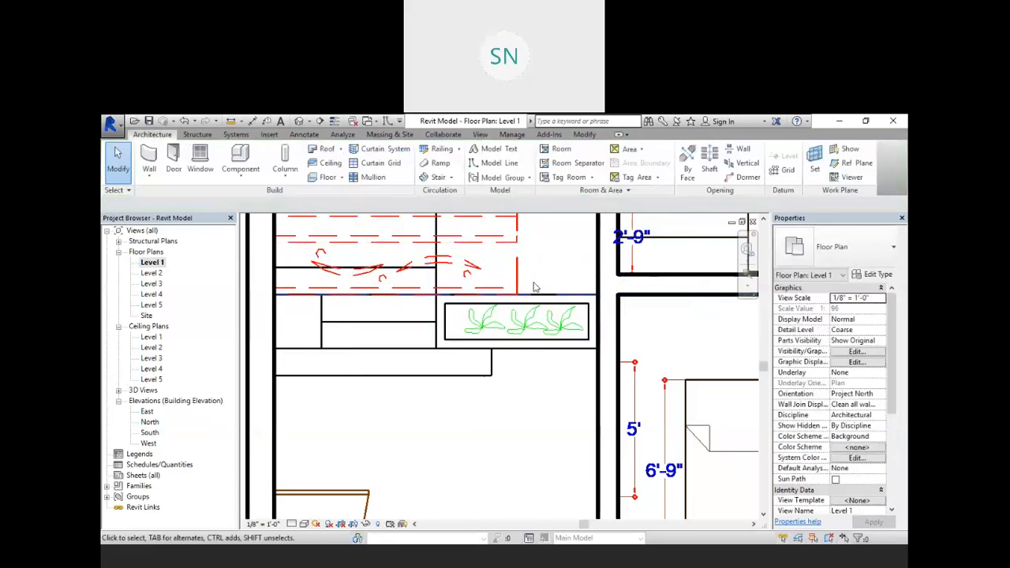
# Using the 9" Basic Wall type, draw a horizontal wall about 12' long along the floor edge above the planter, ending at the bedroom wall
pyautogui.click(149, 160)
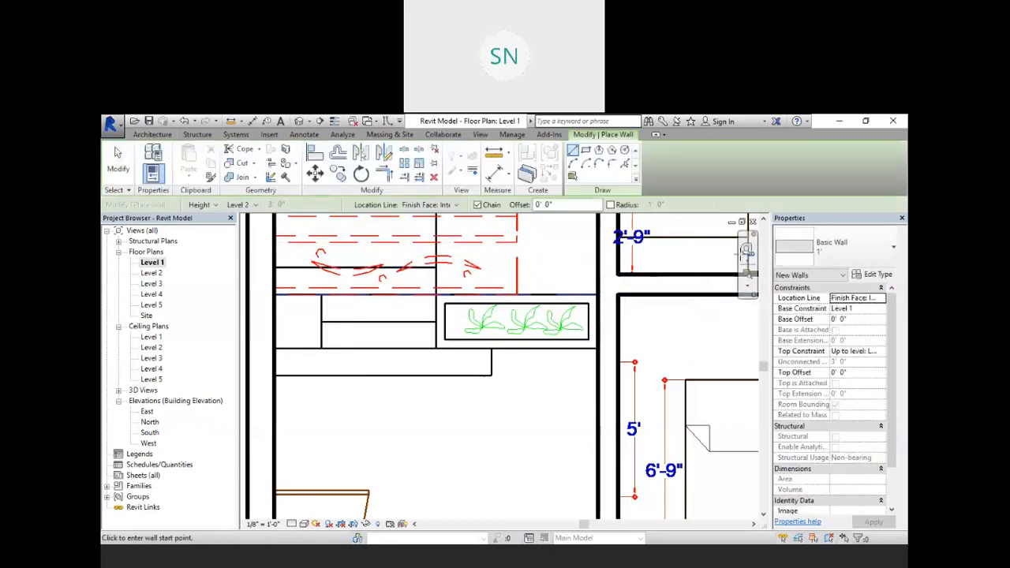
pyautogui.click(837, 247)
pyautogui.click(800, 339)
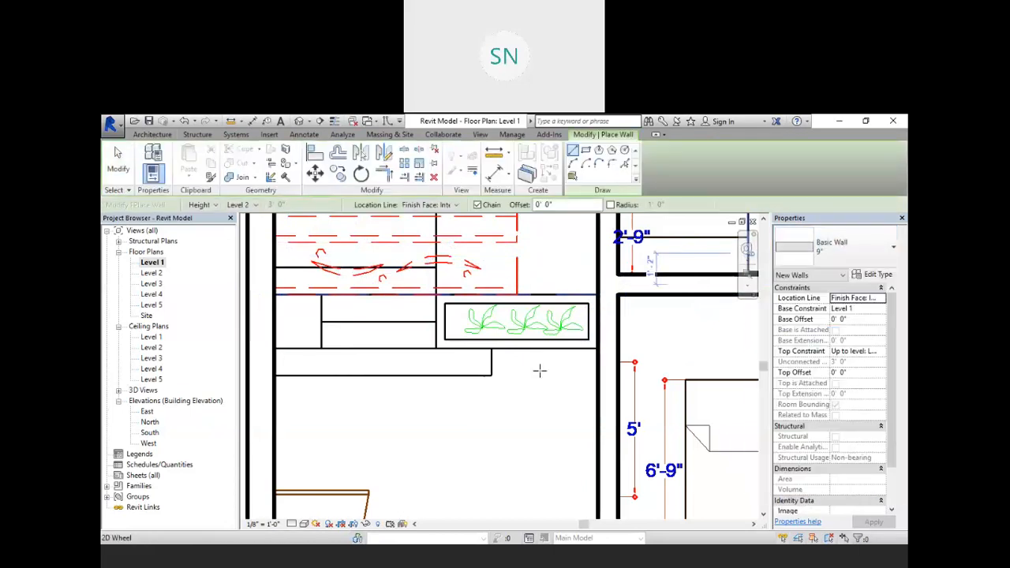
pyautogui.click(275, 273)
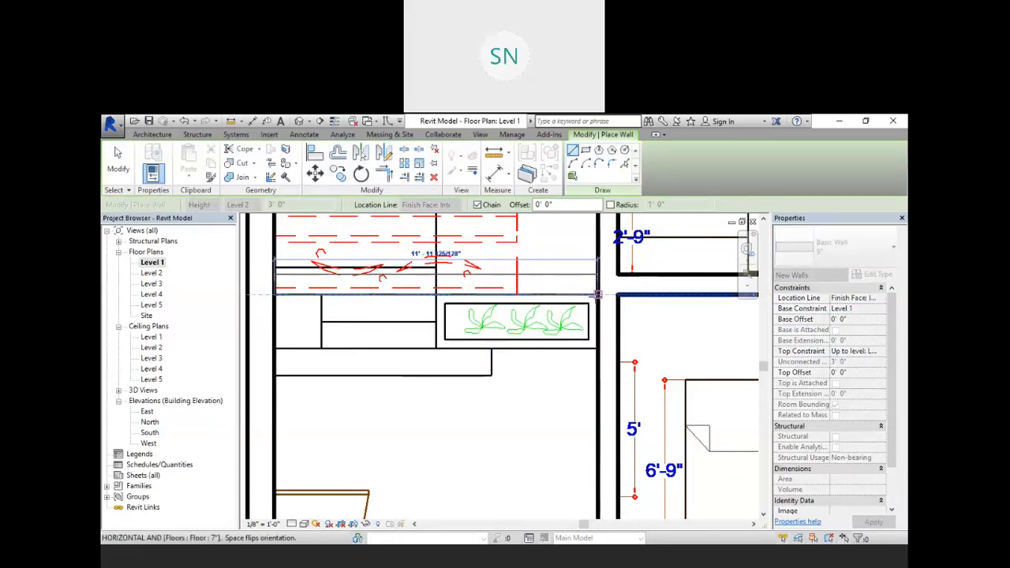
pyautogui.click(598, 296)
# Continue the 9" wall chain along the bedroom's outer side to its corner, and along its lower outer edge to the far side of the steps
pyautogui.moveTo(607, 428); pyautogui.dragTo(560, 200, button='middle')
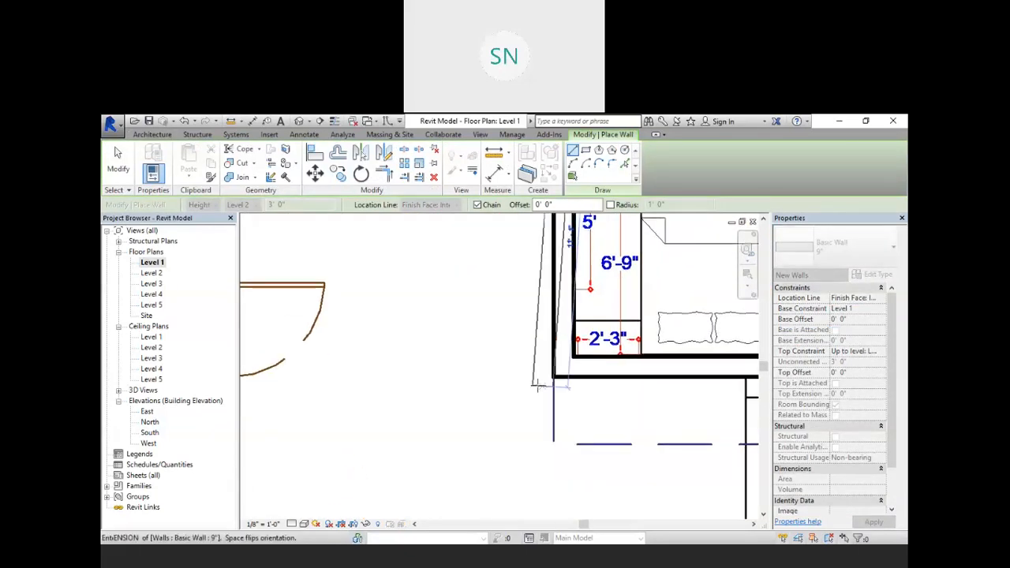
pyautogui.click(554, 378)
pyautogui.moveTo(627, 391); pyautogui.dragTo(424, 385, button='middle')
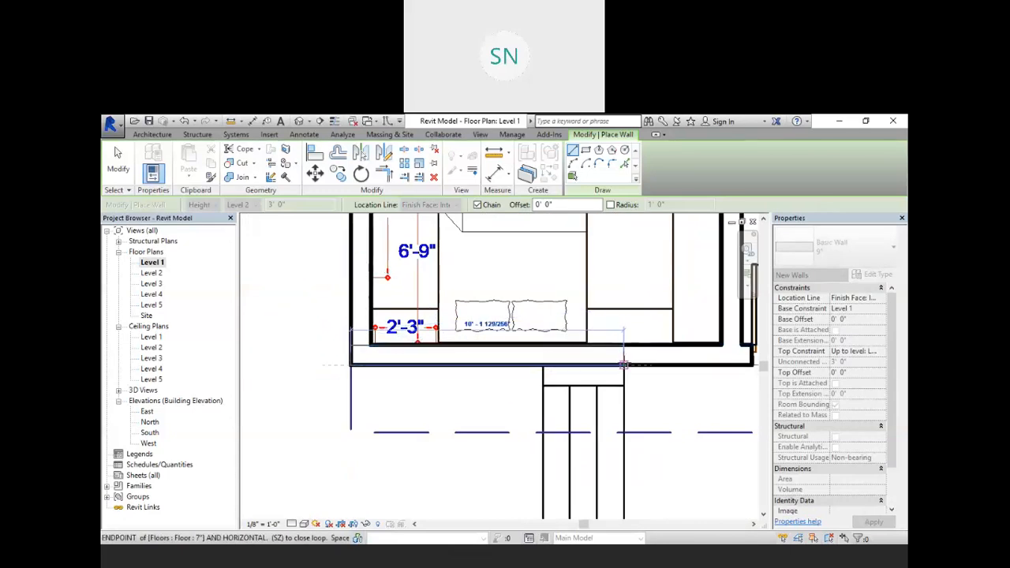
pyautogui.click(624, 365)
# Run the 9" wall chain down the side of the steps, around their lower end and on to the boundary wall, and finish the chain
pyautogui.moveTo(631, 521); pyautogui.dragTo(616, 337, button='middle')
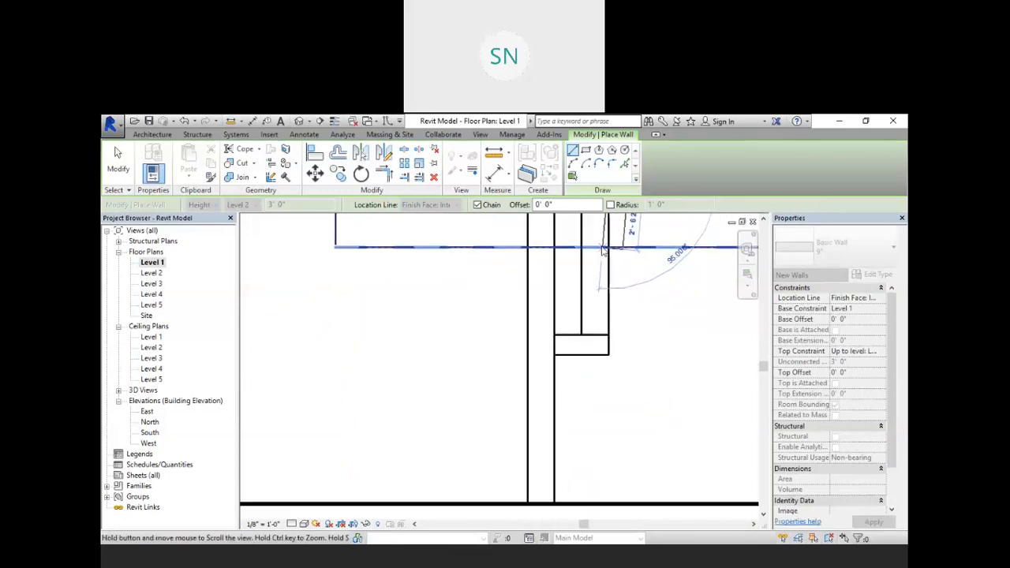
pyautogui.click(608, 354)
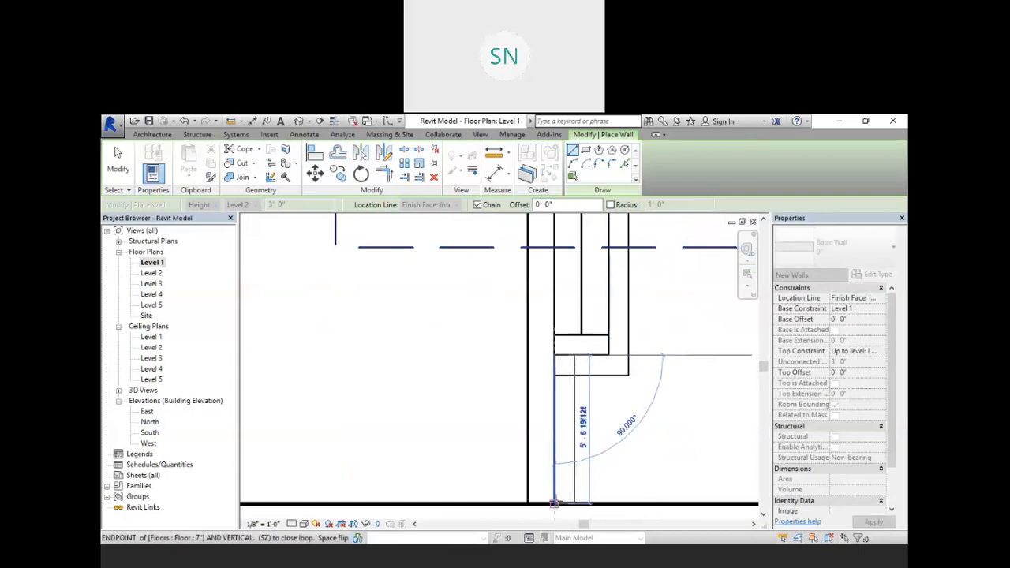
pyautogui.click(555, 502)
pyautogui.press('Escape')
pyautogui.press('Escape')
# Examine the new low walls around the planter, bedroom corner and entry steps, and the whole building in the 3D view
pyautogui.scroll(-2, 488, 361)
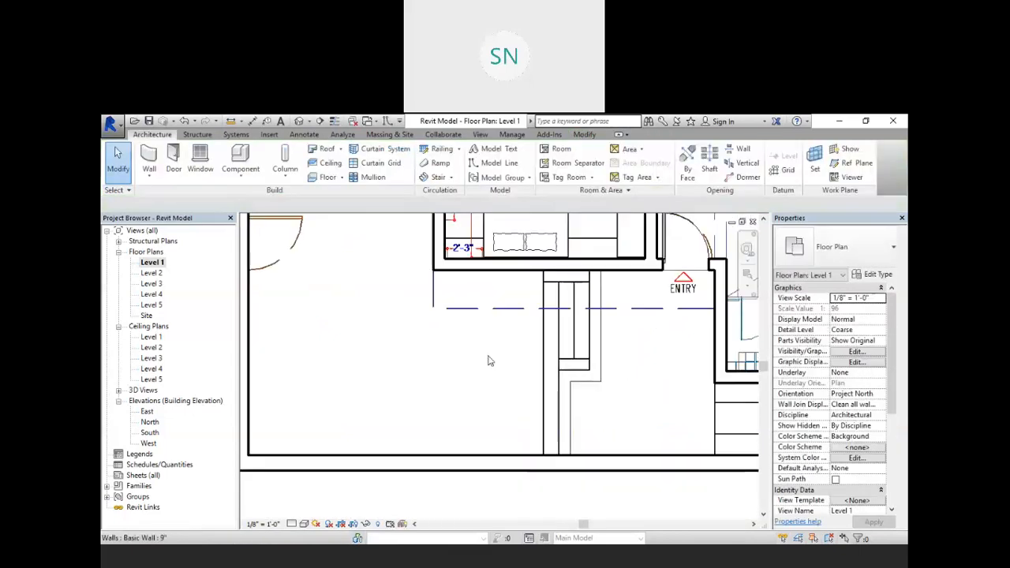
pyautogui.scroll(-1, 488, 361)
pyautogui.click(302, 121)
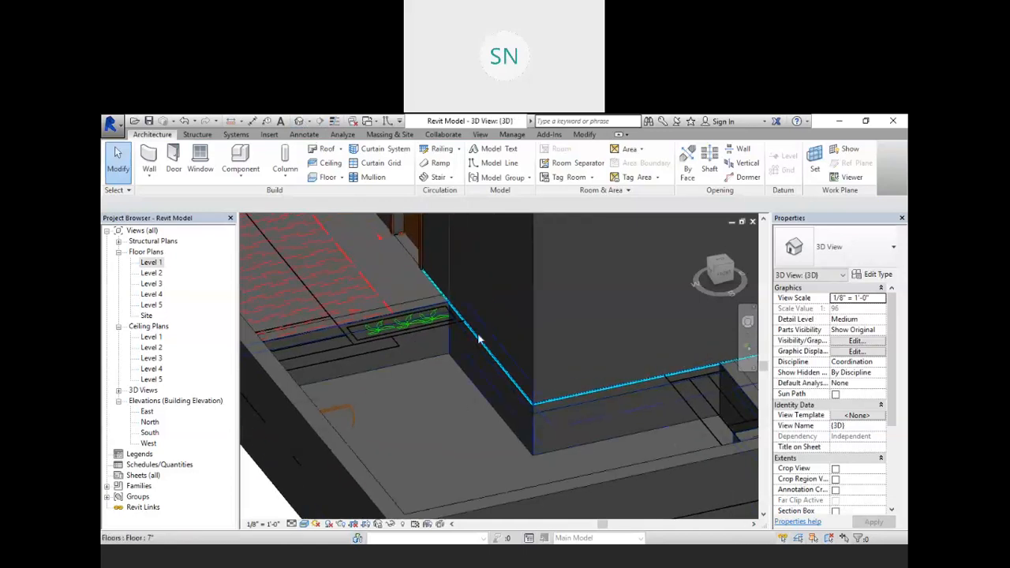
pyautogui.moveTo(624, 429); pyautogui.dragTo(464, 421, button='middle')
pyautogui.moveTo(527, 409); pyautogui.dragTo(547, 341, button='middle')
pyautogui.scroll(-2, 547, 341)
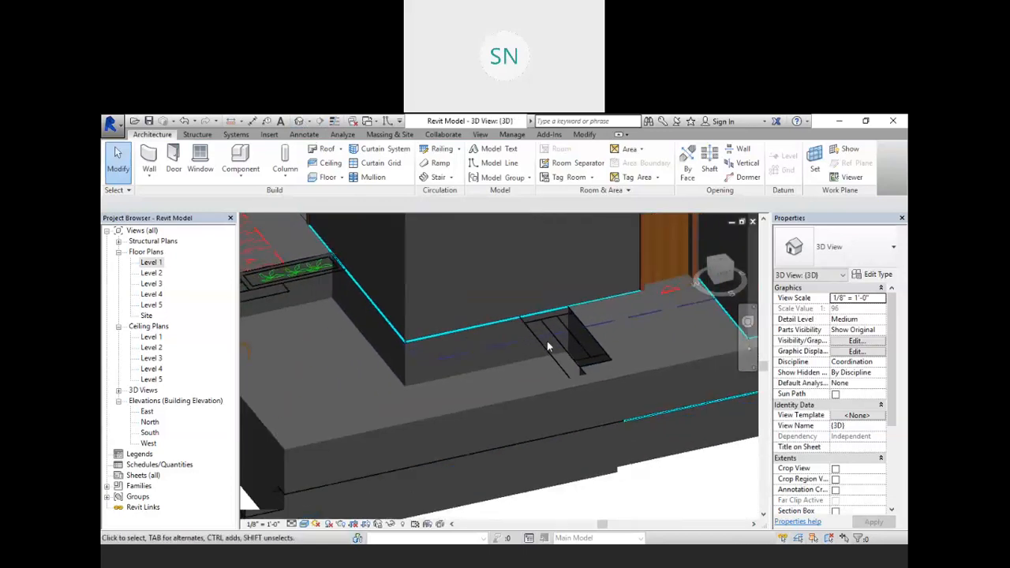
pyautogui.keyDown('shift'); pyautogui.moveTo(357, 354); pyautogui.dragTo(347, 384, button='middle'); pyautogui.keyUp('shift')
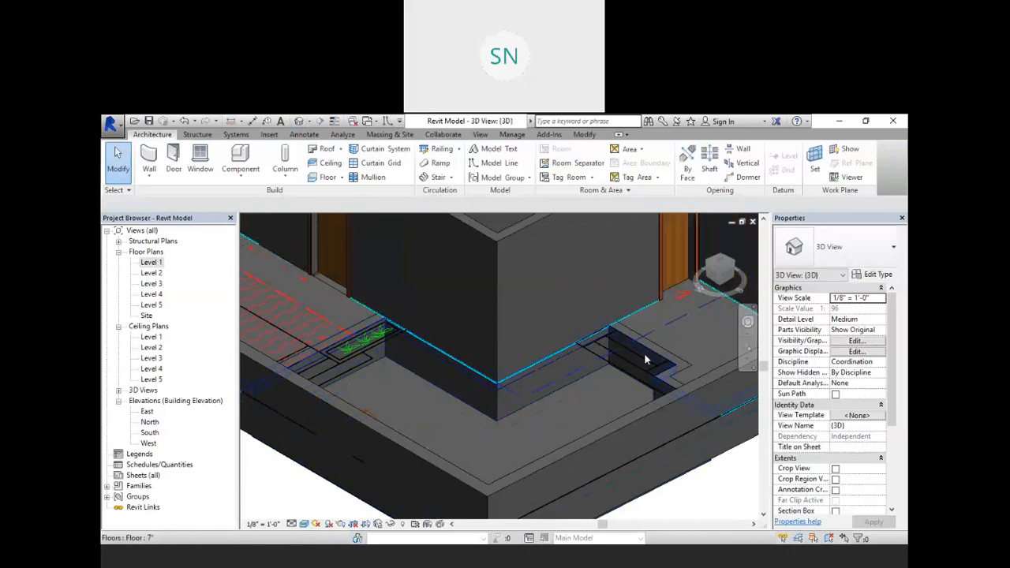
pyautogui.moveTo(644, 353); pyautogui.dragTo(574, 350, button='middle')
pyautogui.scroll(-2, 512, 351)
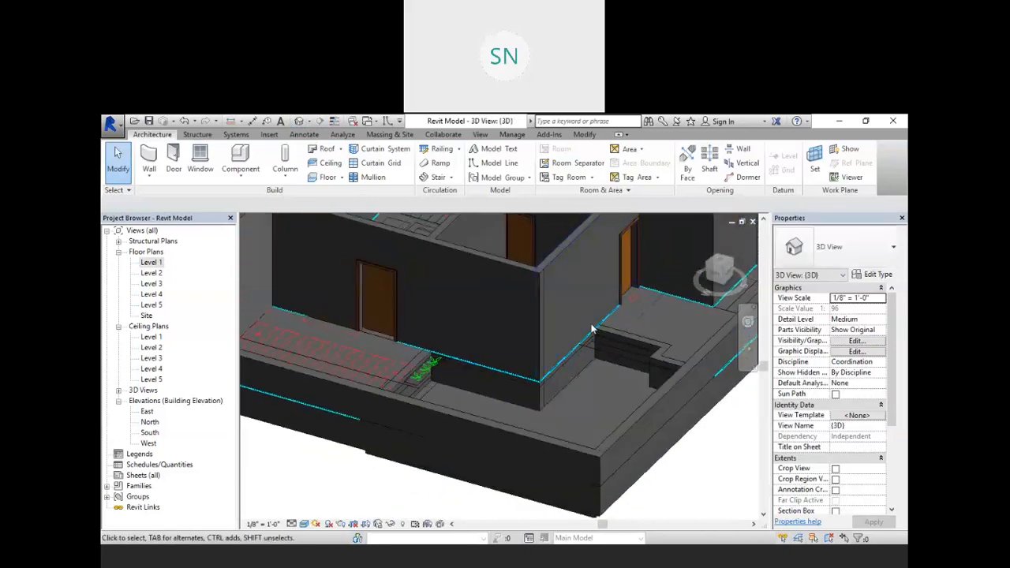
pyautogui.scroll(5, 641, 353)
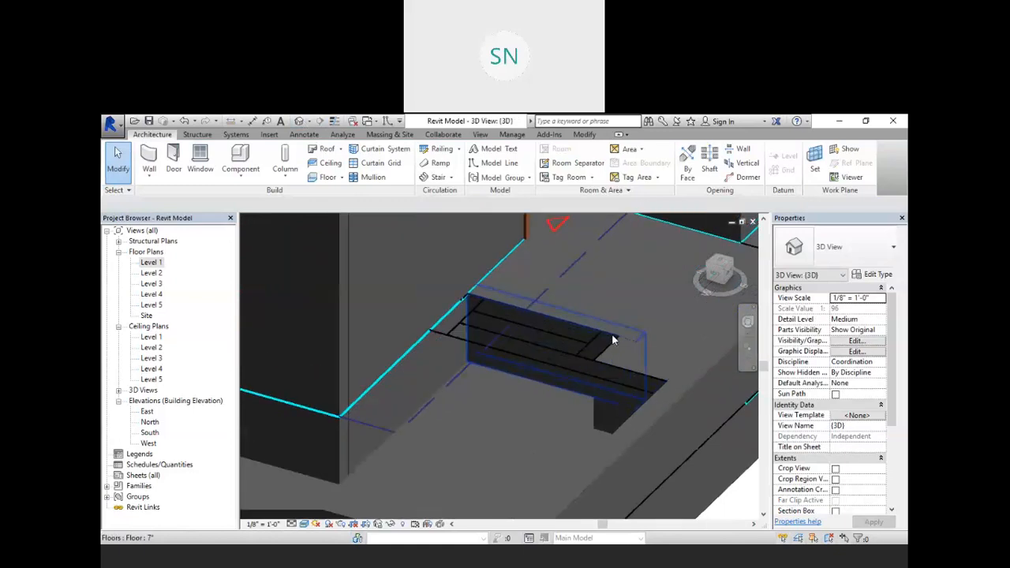
pyautogui.scroll(-6, 671, 303)
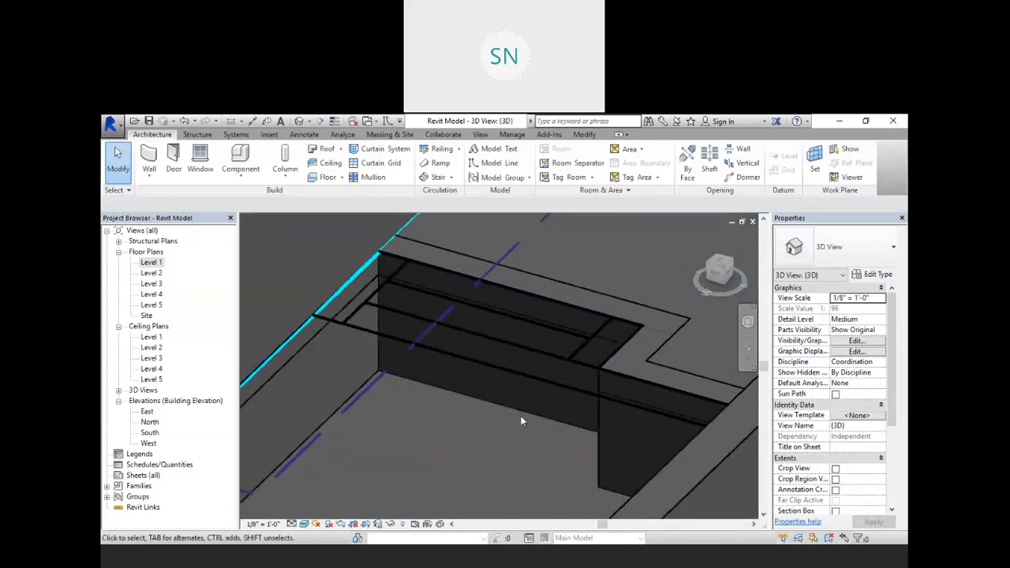
pyautogui.keyDown('shift'); pyautogui.moveTo(511, 393); pyautogui.dragTo(476, 354, button='middle'); pyautogui.keyUp('shift')
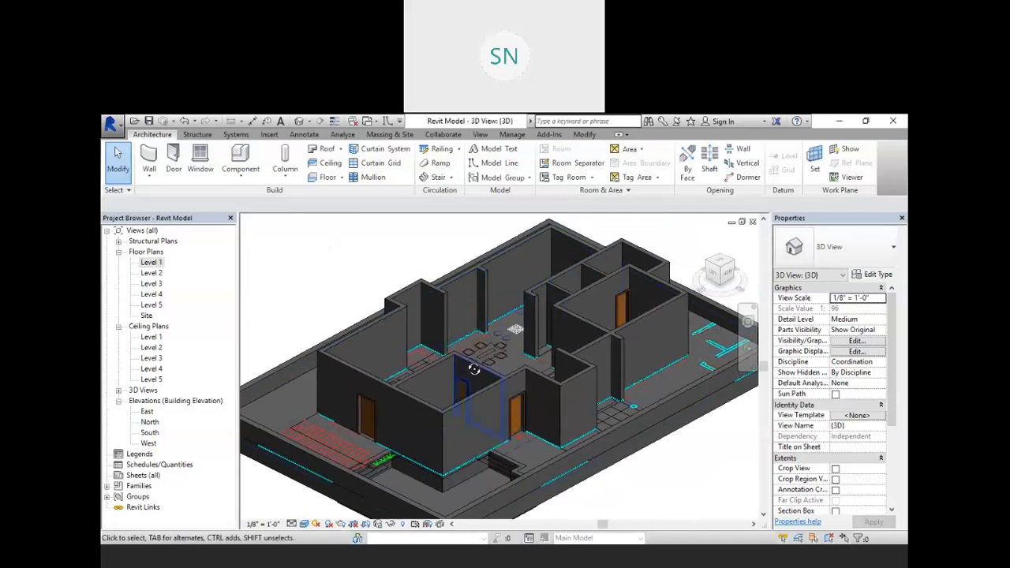
pyautogui.keyDown('shift'); pyautogui.moveTo(474, 367); pyautogui.dragTo(512, 300, button='middle'); pyautogui.keyUp('shift')
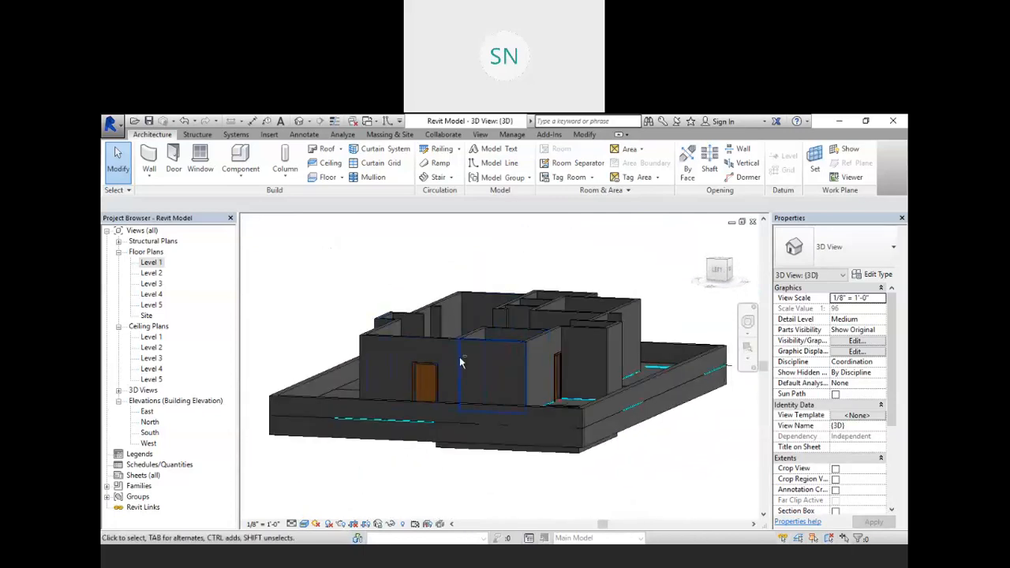
pyautogui.keyDown('shift'); pyautogui.moveTo(460, 357); pyautogui.dragTo(478, 346, button='middle'); pyautogui.keyUp('shift')
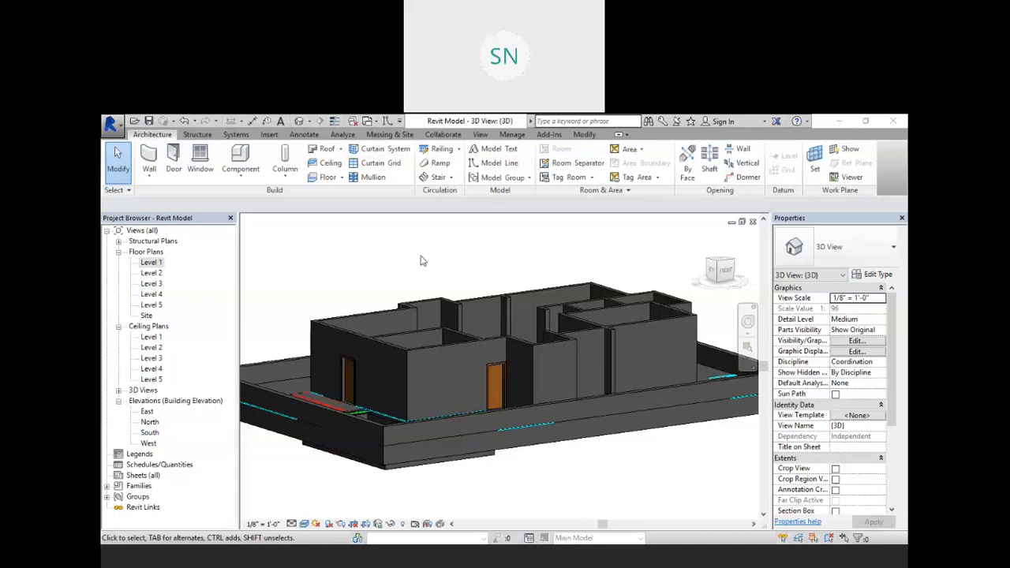
pyautogui.keyDown('shift'); pyautogui.moveTo(537, 339); pyautogui.dragTo(519, 350, button='middle'); pyautogui.keyUp('shift')
pyautogui.moveTo(506, 312); pyautogui.dragTo(463, 259, button='middle')
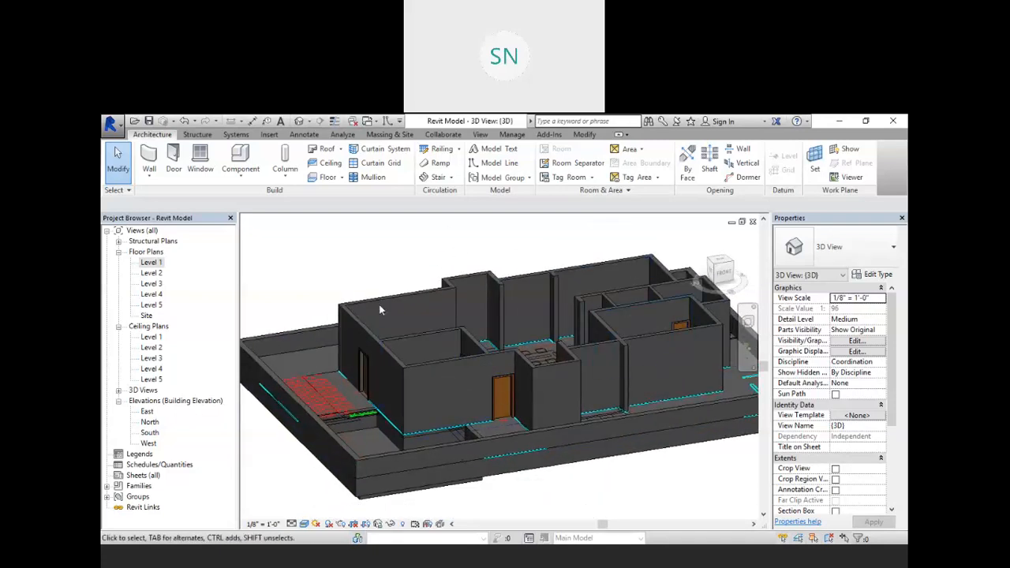
# Open the Level 3 floor plan and temporarily hide the imported Ground Floor Plan.dwg in it
pyautogui.doubleClick(152, 284)
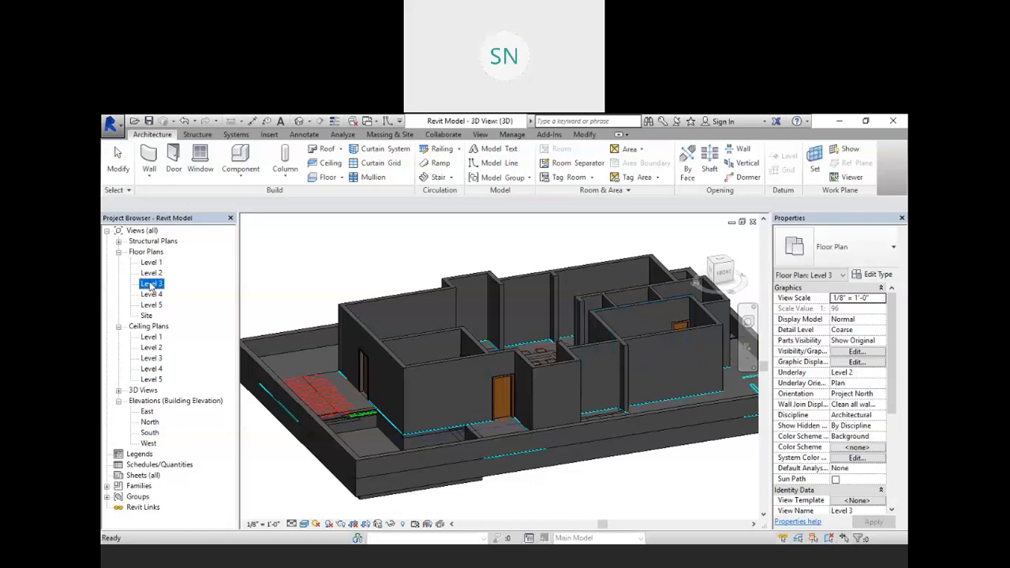
pyautogui.scroll(-3, 491, 330)
pyautogui.moveTo(521, 337); pyautogui.dragTo(455, 420, button='middle')
pyautogui.scroll(2, 513, 308)
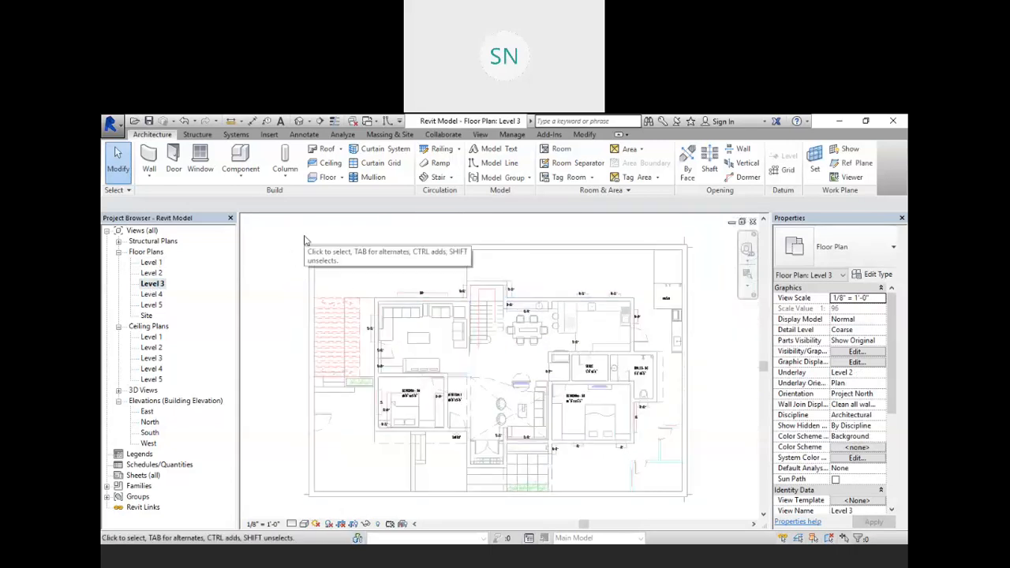
pyautogui.click(310, 296)
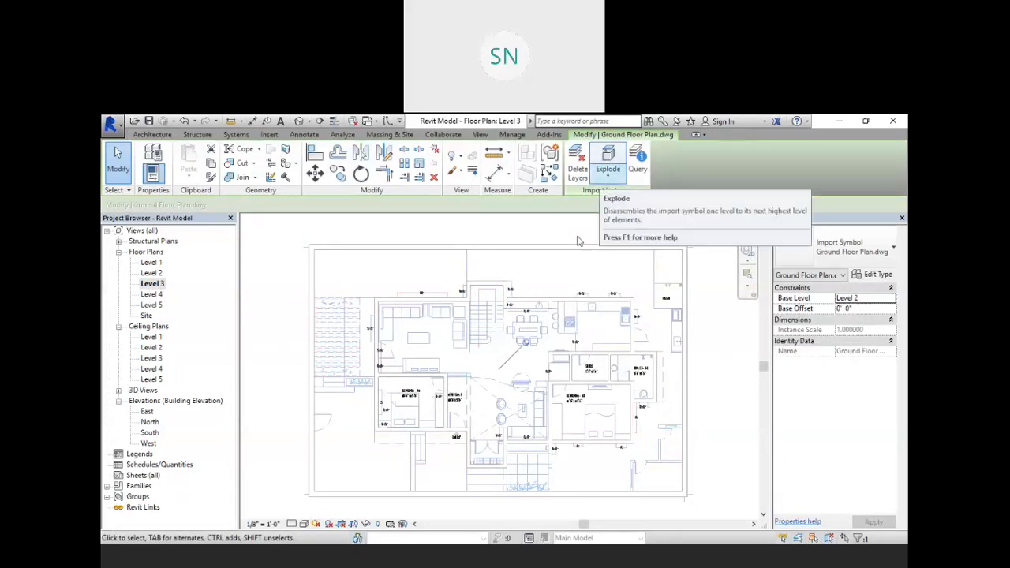
pyautogui.click(364, 525)
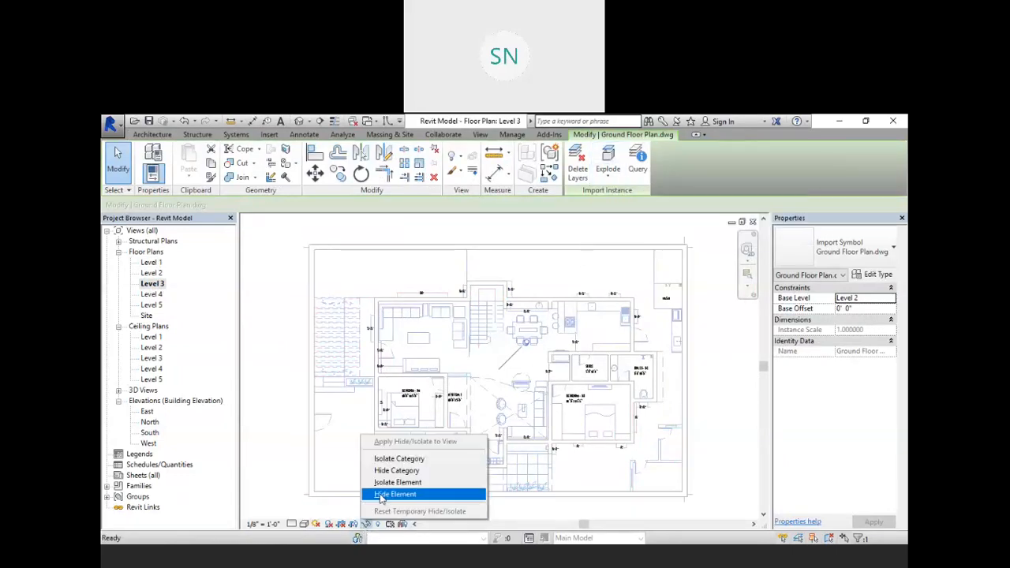
pyautogui.click(395, 495)
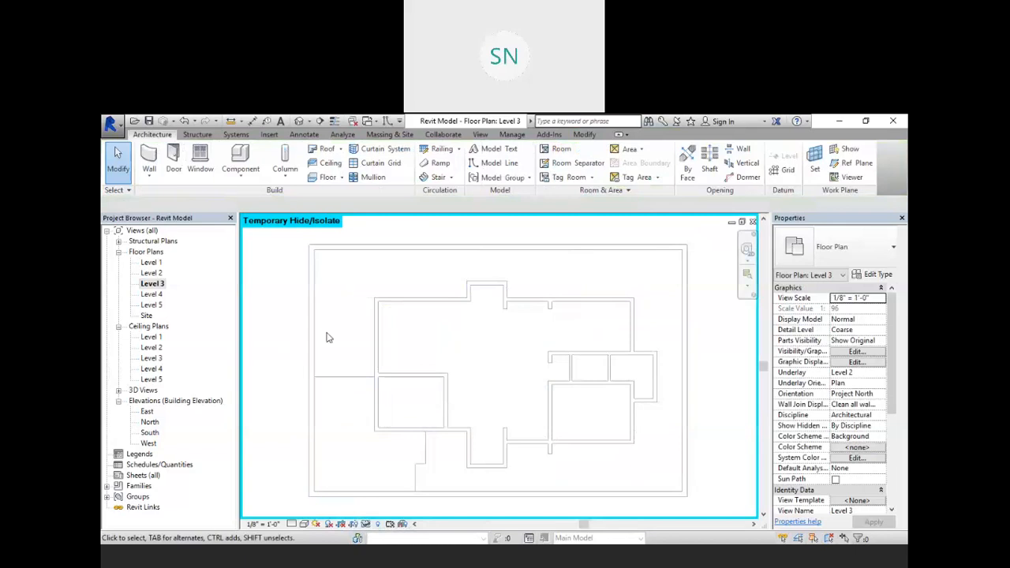
pyautogui.moveTo(513, 349); pyautogui.dragTo(499, 338, button='middle')
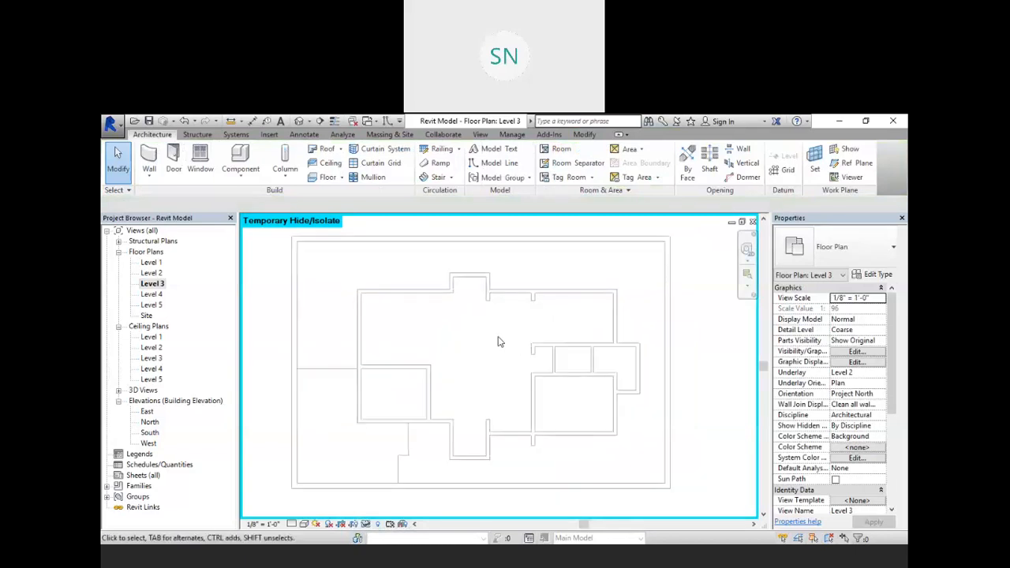
pyautogui.moveTo(424, 350); pyautogui.dragTo(437, 351, button='middle')
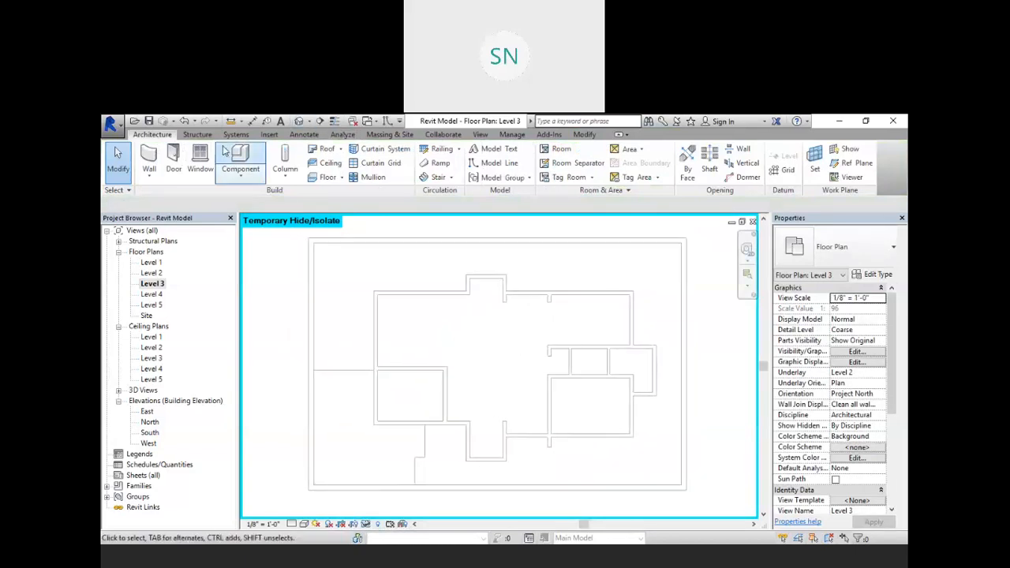
# Import First Floor Plan.dwg from the Revit folder into Level 3, positioned Auto - Center to Center
pyautogui.click(270, 134)
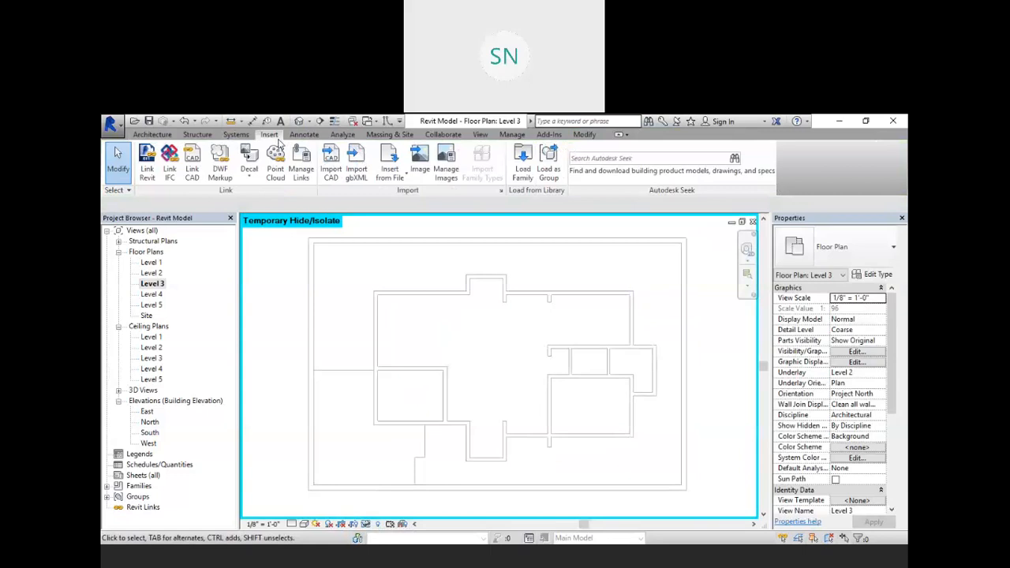
pyautogui.click(331, 170)
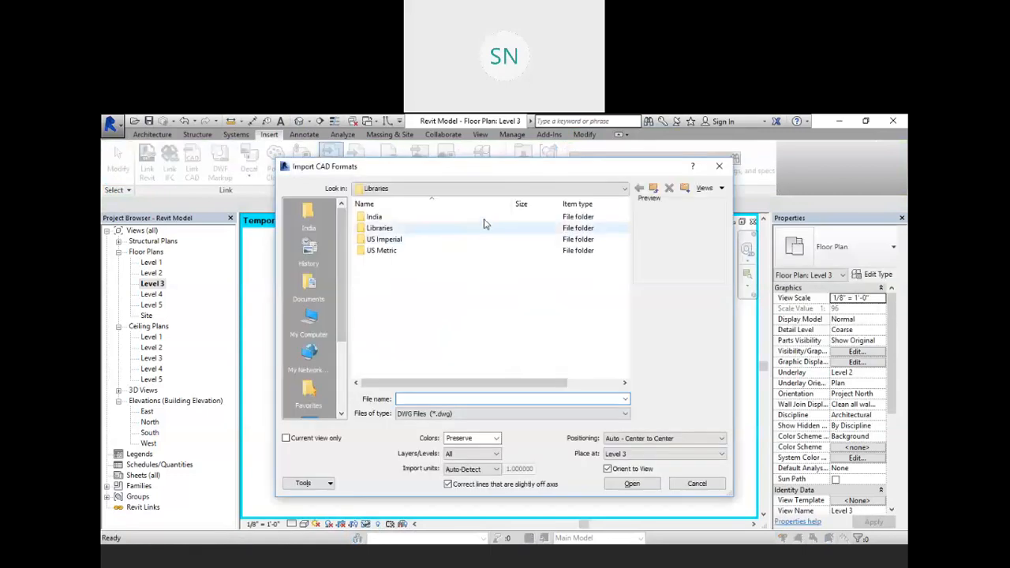
pyautogui.click(596, 188)
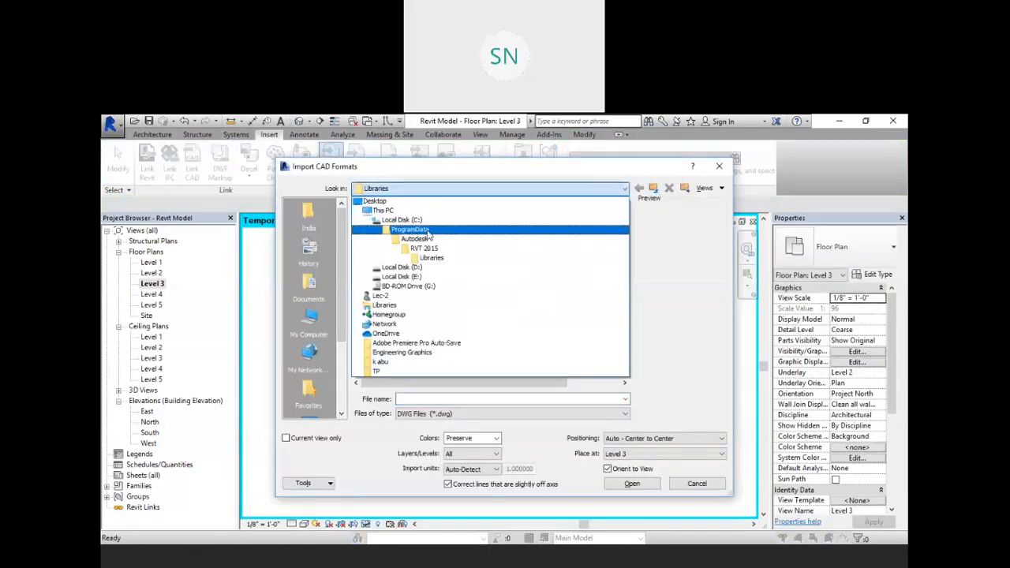
pyautogui.click(405, 211)
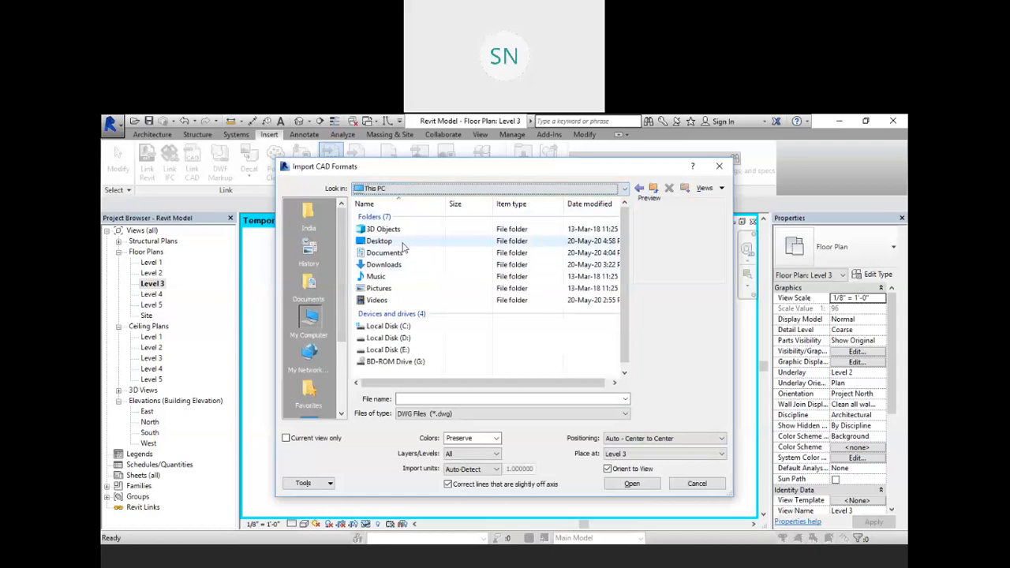
pyautogui.doubleClick(401, 237)
pyautogui.doubleClick(416, 263)
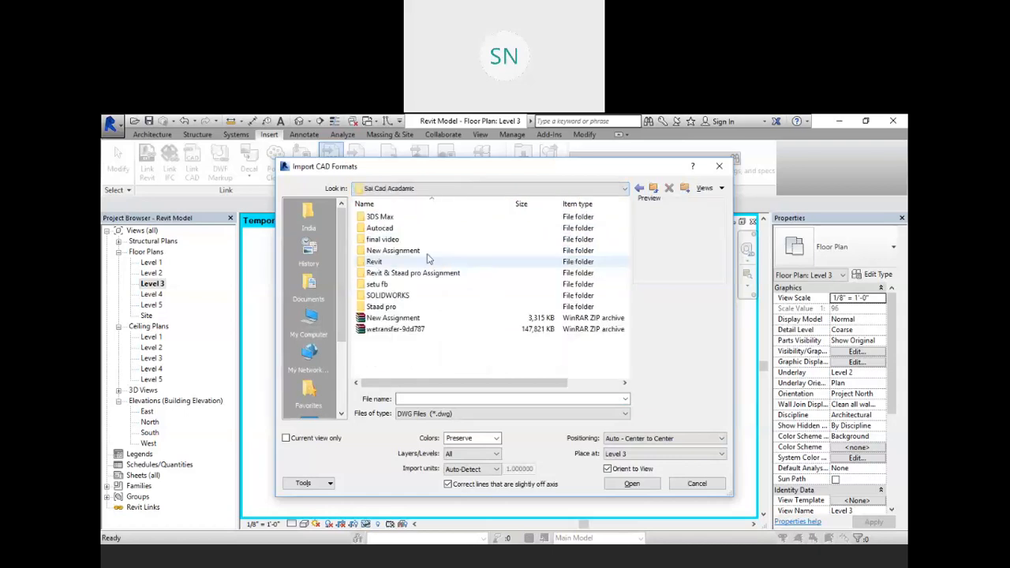
pyautogui.click(371, 285)
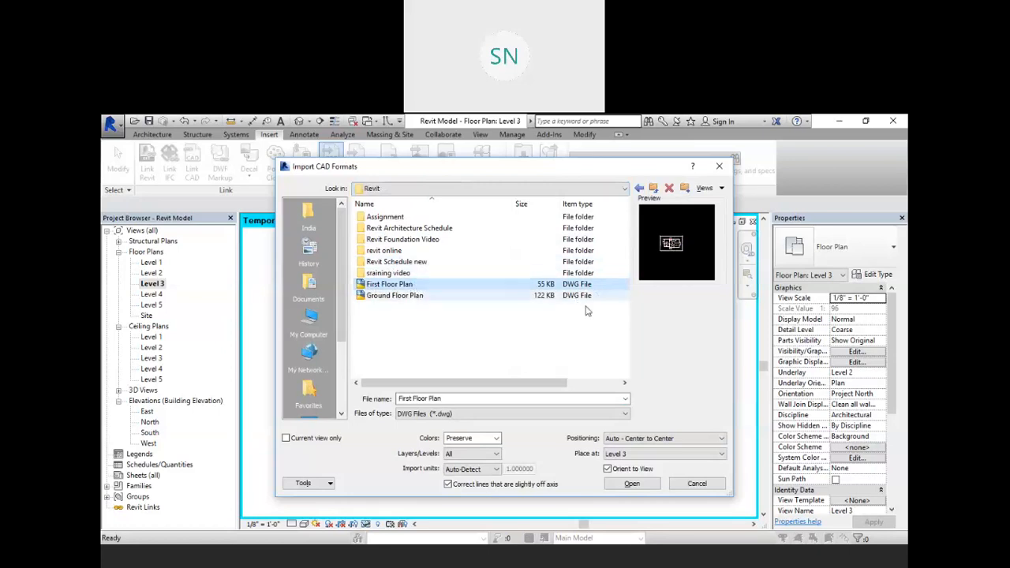
pyautogui.click(633, 484)
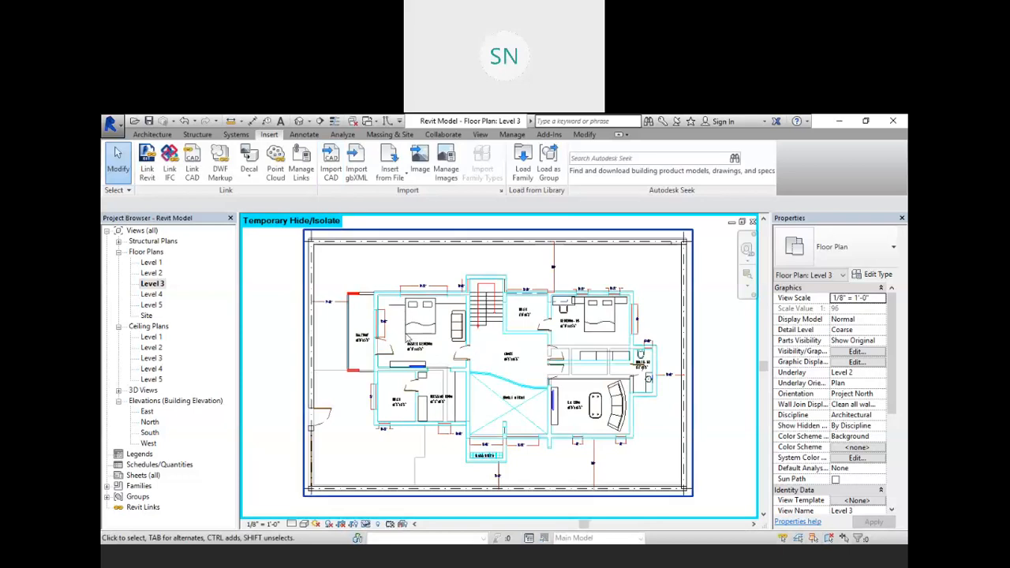
# Align the imported first floor plan's upper master bedroom wall line with the outer face of the wall below
pyautogui.scroll(5, 408, 338)
pyautogui.scroll(4, 368, 273)
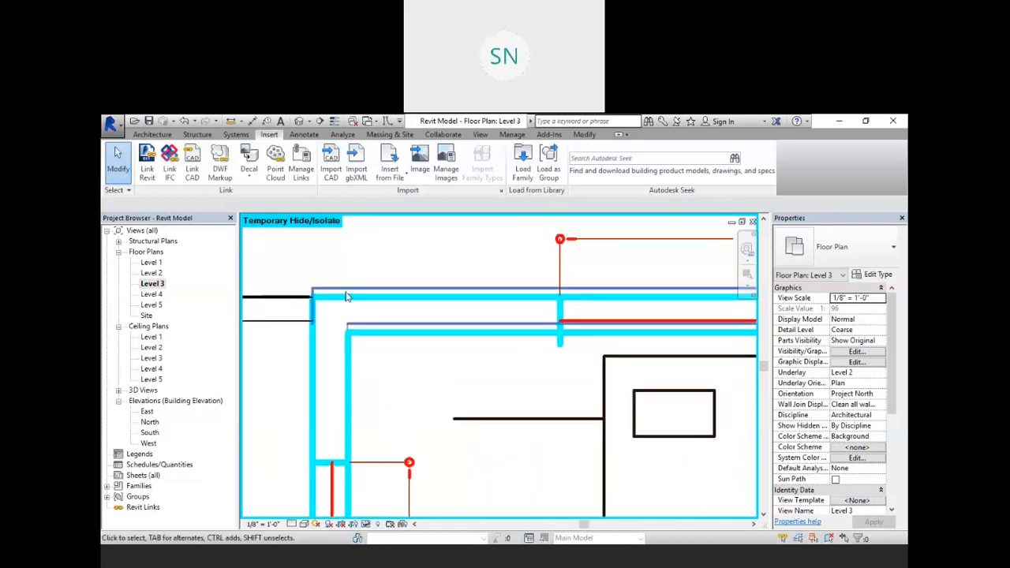
pyautogui.scroll(-2, 397, 309)
pyautogui.scroll(-5, 397, 309)
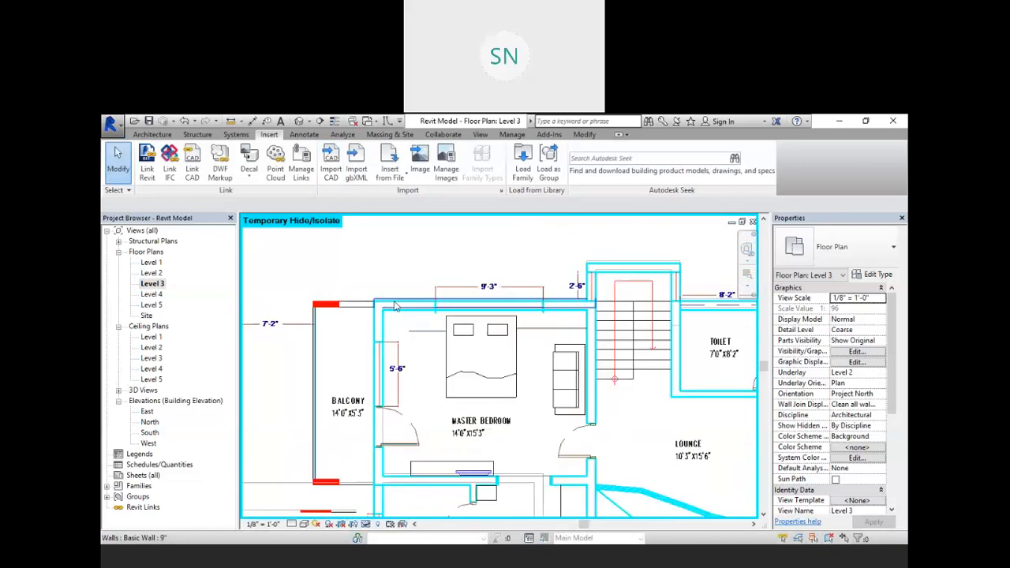
pyautogui.scroll(5, 342, 298)
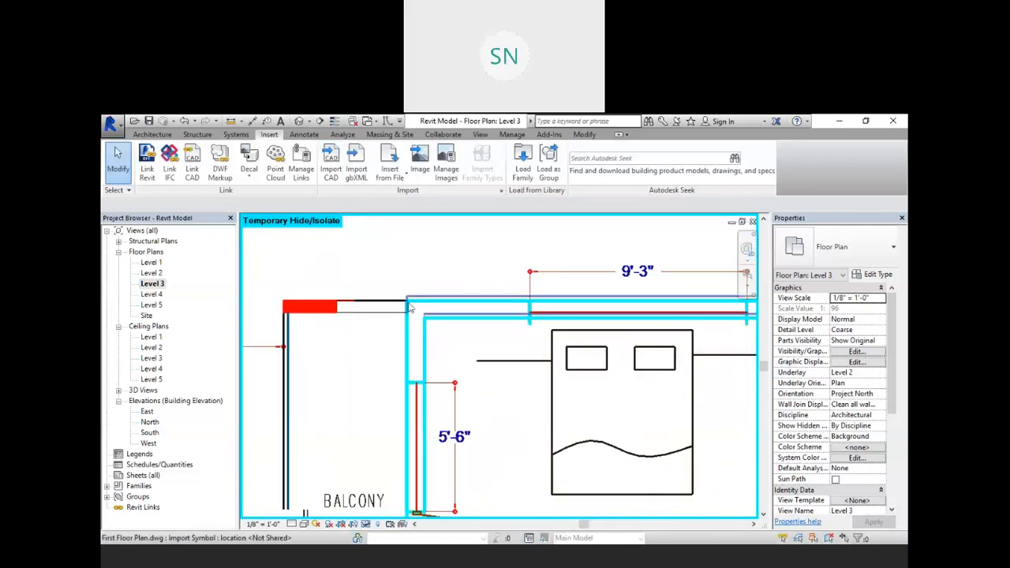
pyautogui.scroll(3, 399, 300)
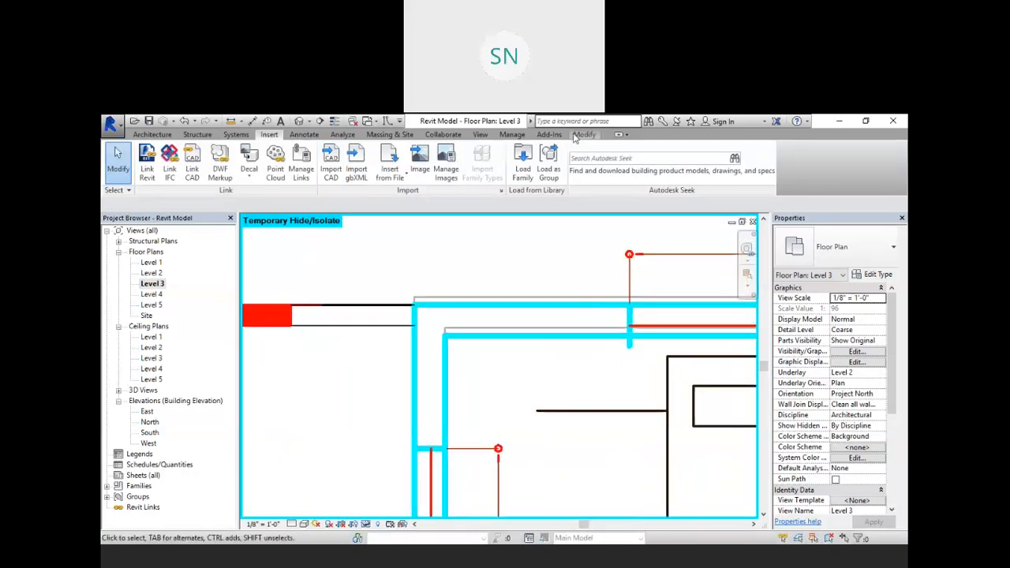
pyautogui.press('Escape')
pyautogui.click(316, 154)
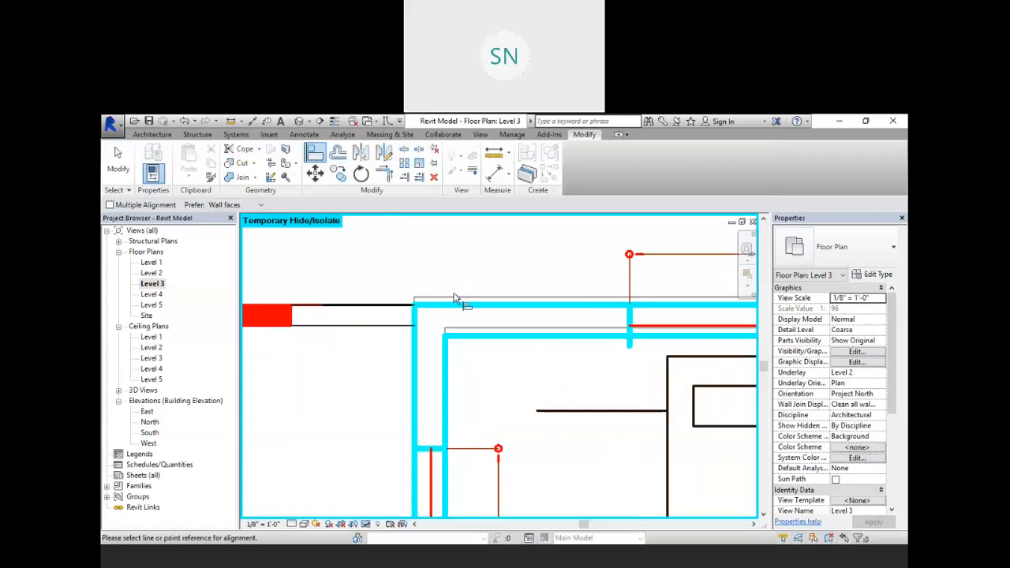
pyautogui.click(454, 299)
pyautogui.click(450, 305)
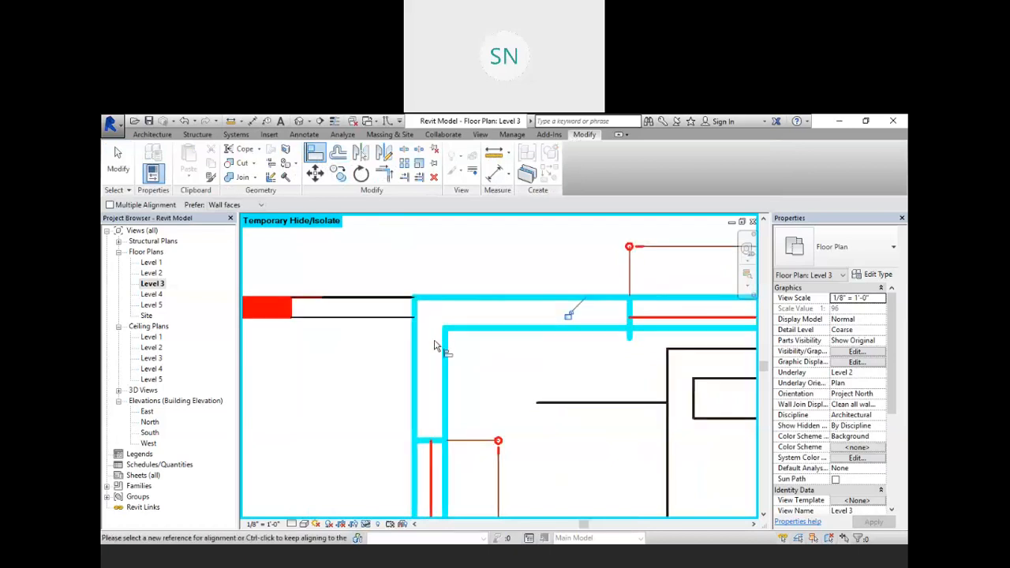
pyautogui.scroll(-2, 461, 324)
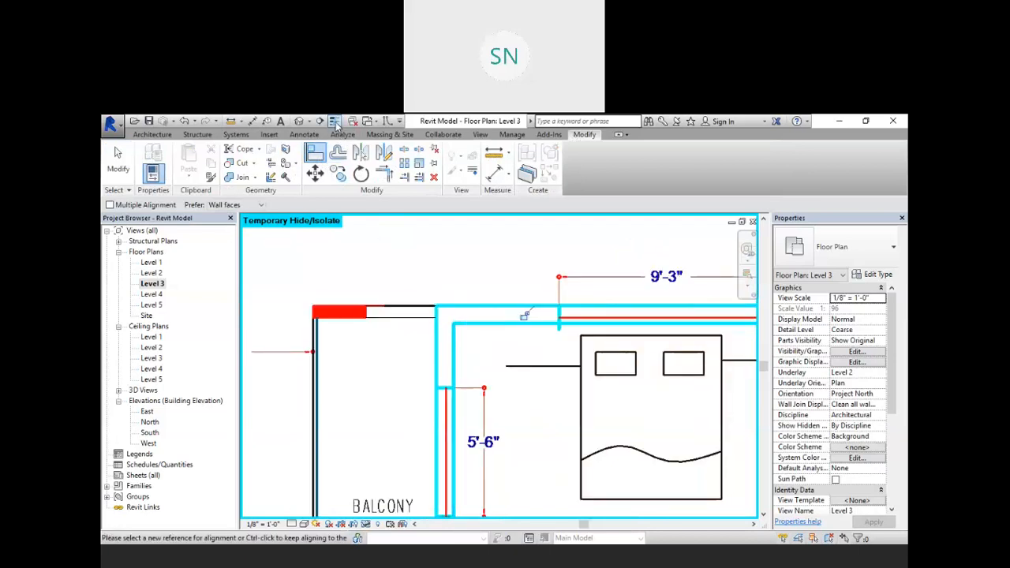
# Turn on thin line display and check the imported plan's alignment at the master bedroom corner and staircase
pyautogui.click(336, 123)
pyautogui.scroll(-3, 450, 355)
pyautogui.scroll(3, 447, 353)
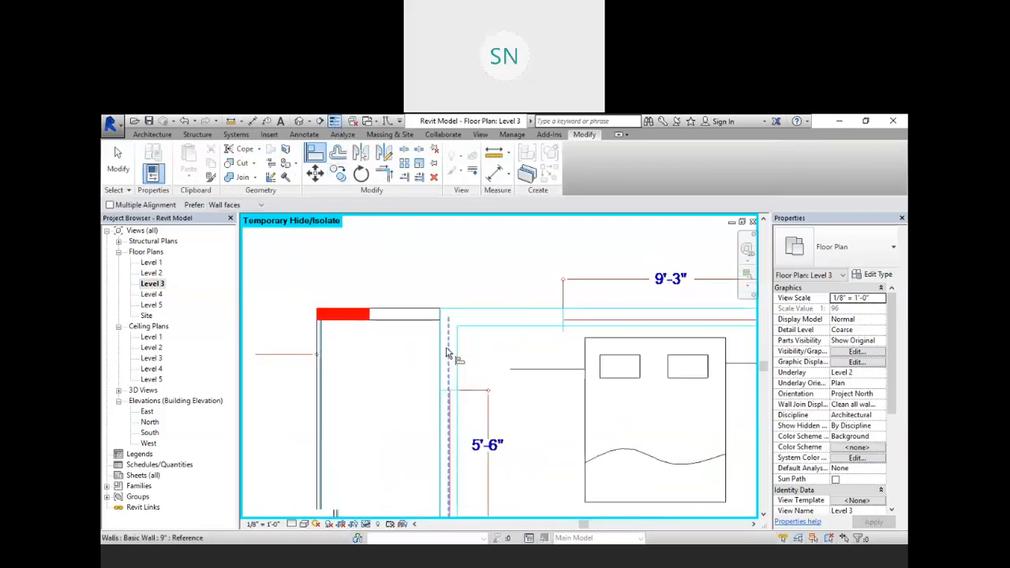
pyautogui.scroll(4, 447, 353)
pyautogui.scroll(-6, 409, 292)
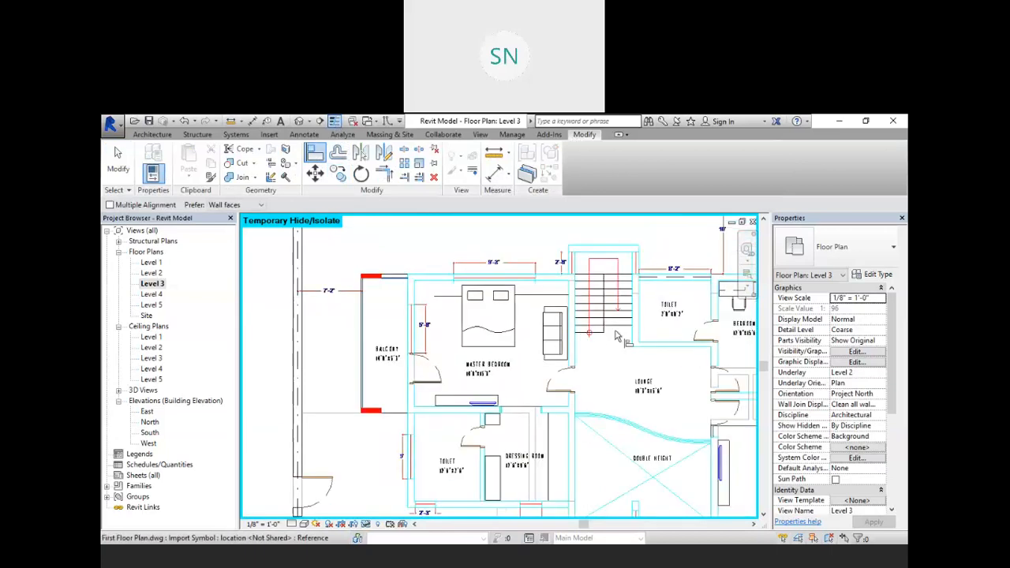
pyautogui.scroll(3, 604, 248)
pyautogui.scroll(-2, 602, 248)
# Pin the imported First Floor Plan.dwg in place
pyautogui.scroll(-5, 600, 257)
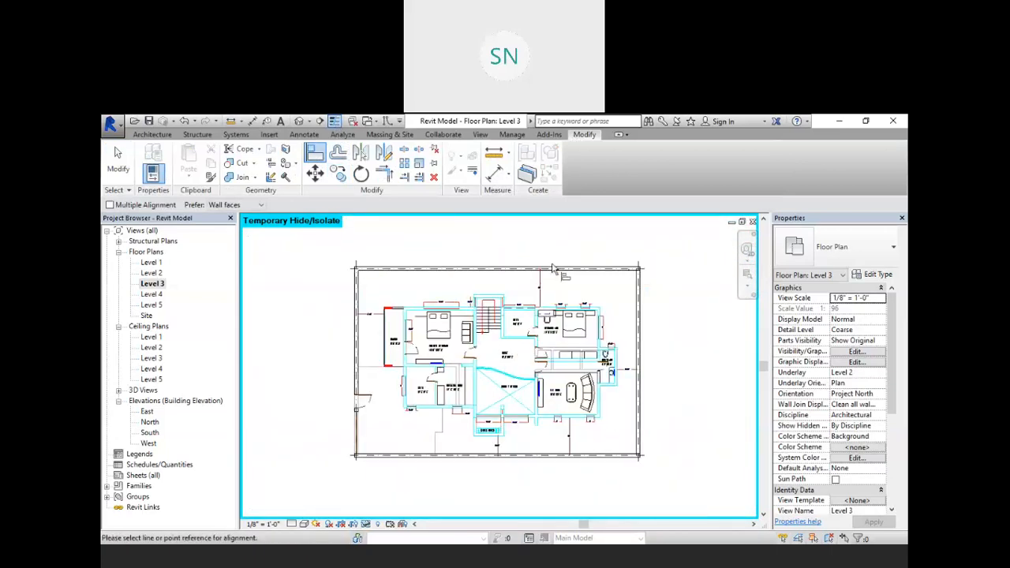
pyautogui.click(643, 271)
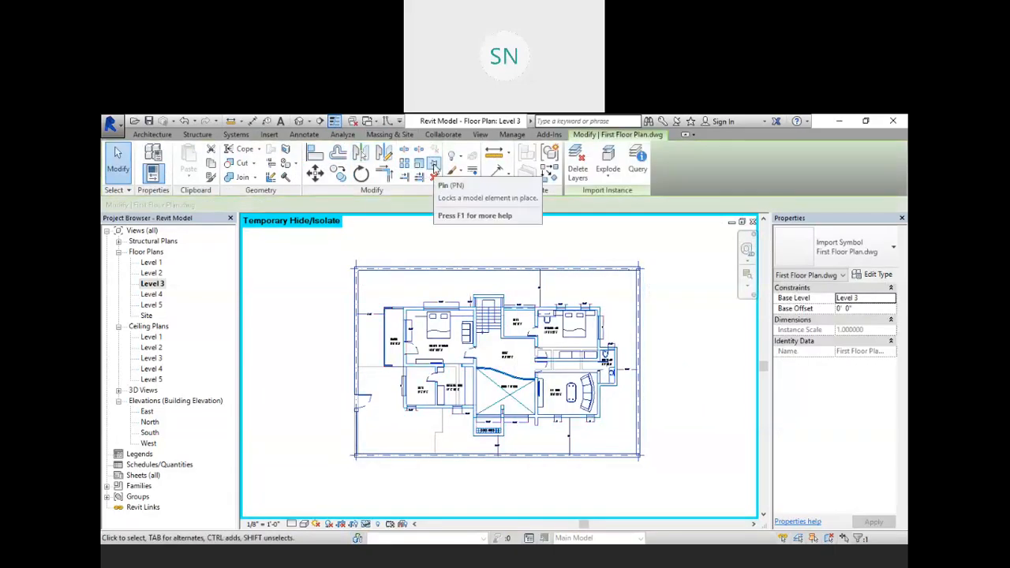
pyautogui.click(434, 164)
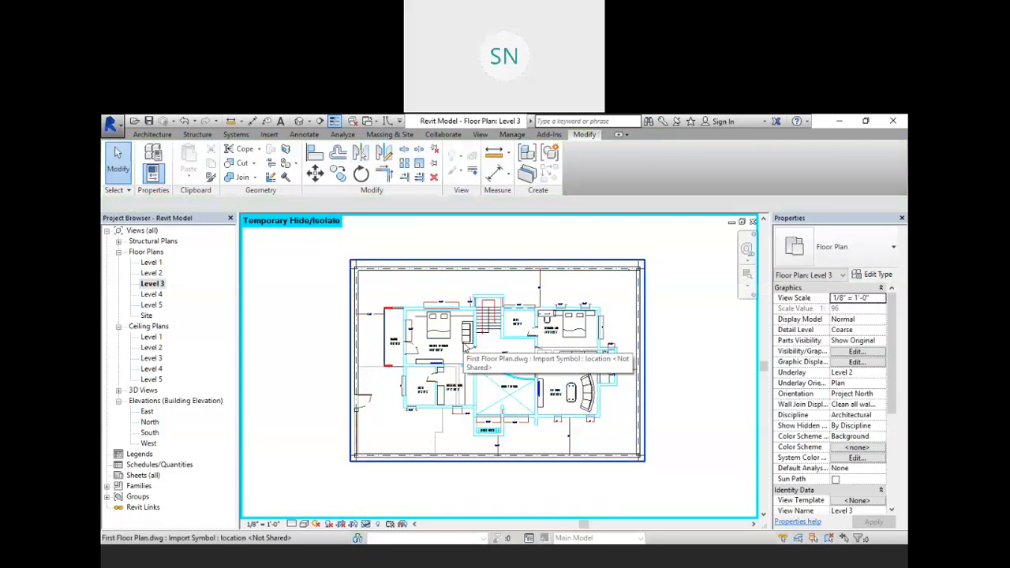
# Examine the first floor plan's balcony, master bedroom, toilet, dressing room and double-height area against the walls below
pyautogui.scroll(4, 470, 353)
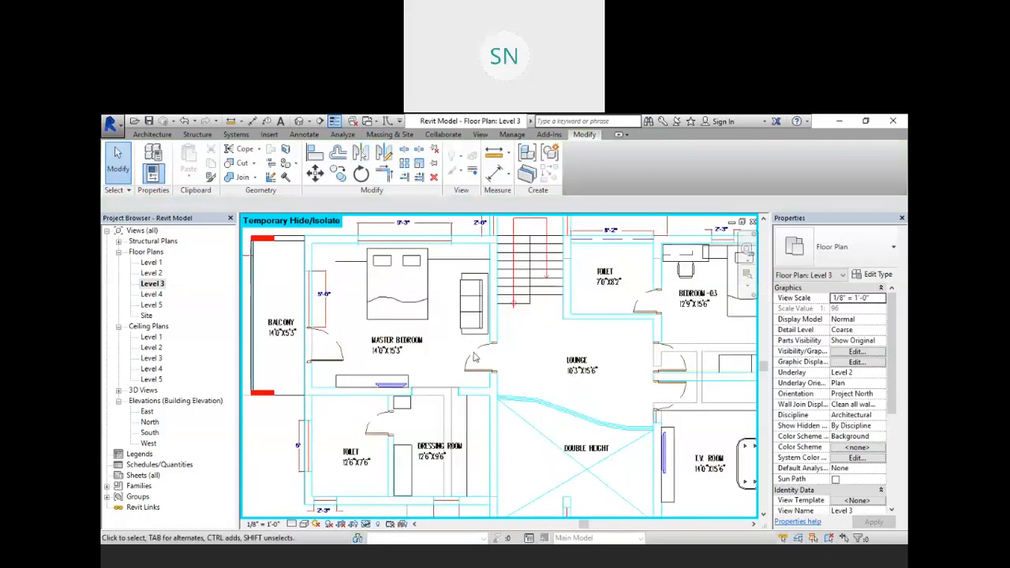
pyautogui.scroll(-6, 475, 359)
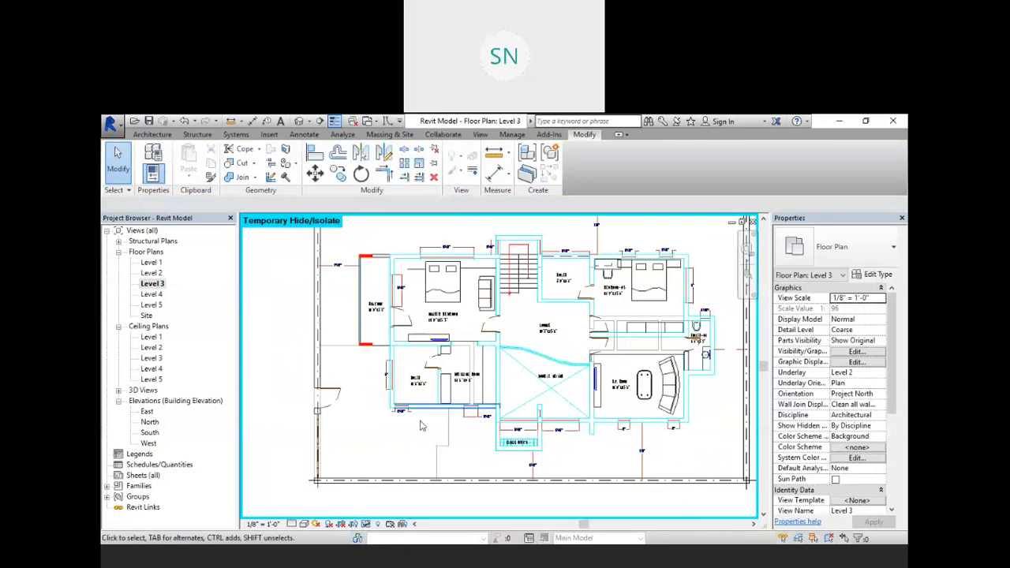
pyautogui.moveTo(432, 382); pyautogui.dragTo(453, 402, button='middle')
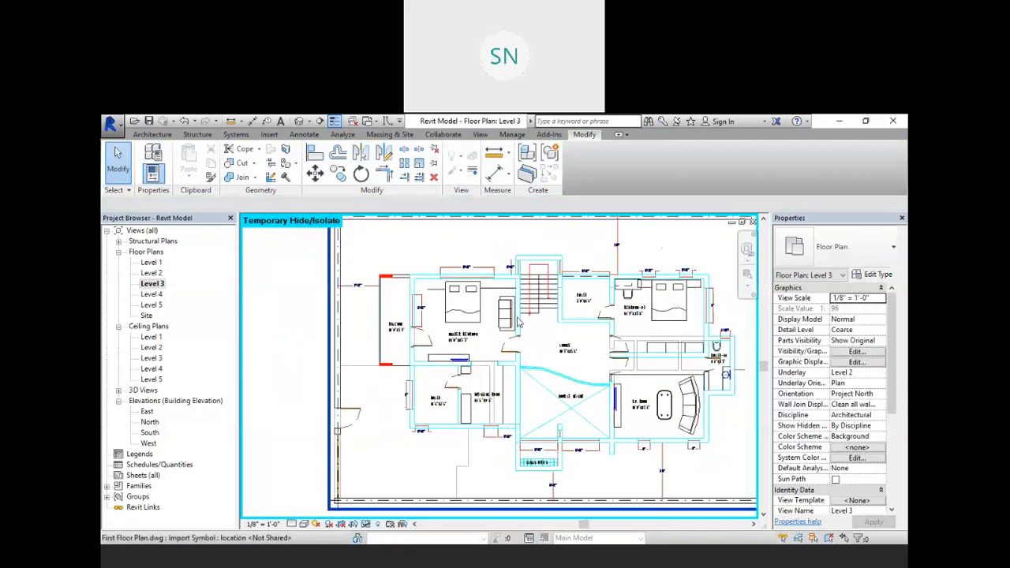
pyautogui.moveTo(518, 319); pyautogui.dragTo(537, 355, button='middle')
pyautogui.scroll(5, 408, 358)
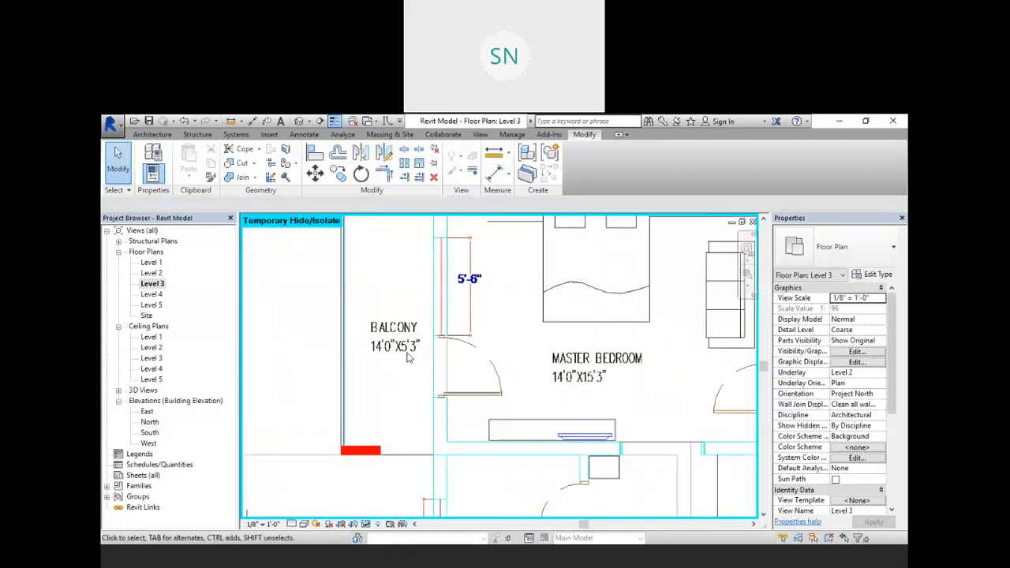
pyautogui.scroll(-4, 390, 325)
pyautogui.moveTo(447, 469); pyautogui.dragTo(409, 364, button='middle')
pyautogui.scroll(2, 409, 365)
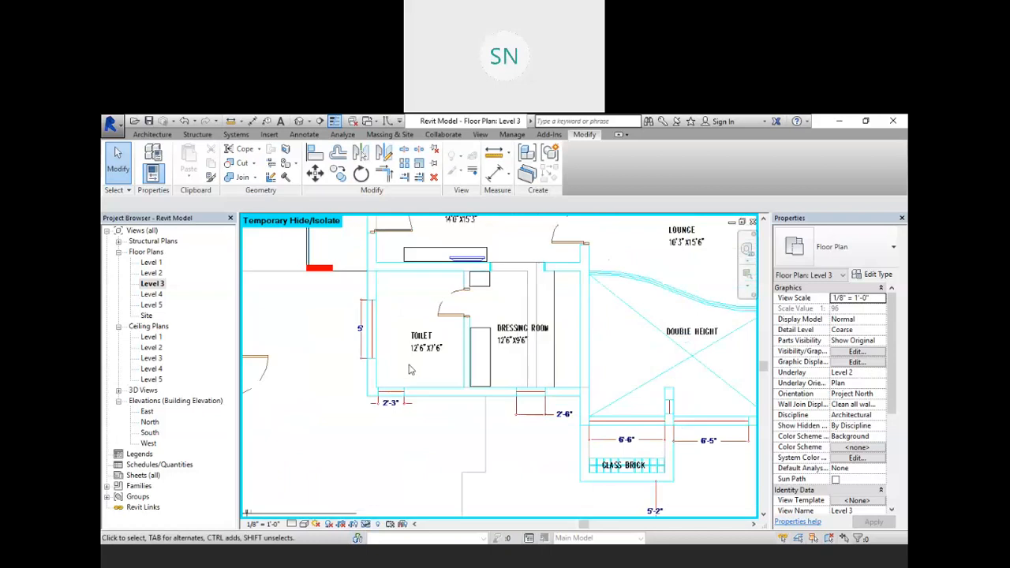
pyautogui.scroll(2, 415, 357)
pyautogui.moveTo(494, 394); pyautogui.dragTo(347, 347, button='middle')
pyautogui.moveTo(462, 333); pyautogui.dragTo(401, 355, button='middle')
pyautogui.moveTo(442, 384); pyautogui.dragTo(295, 405, button='middle')
pyautogui.moveTo(451, 381); pyautogui.dragTo(503, 440, button='middle')
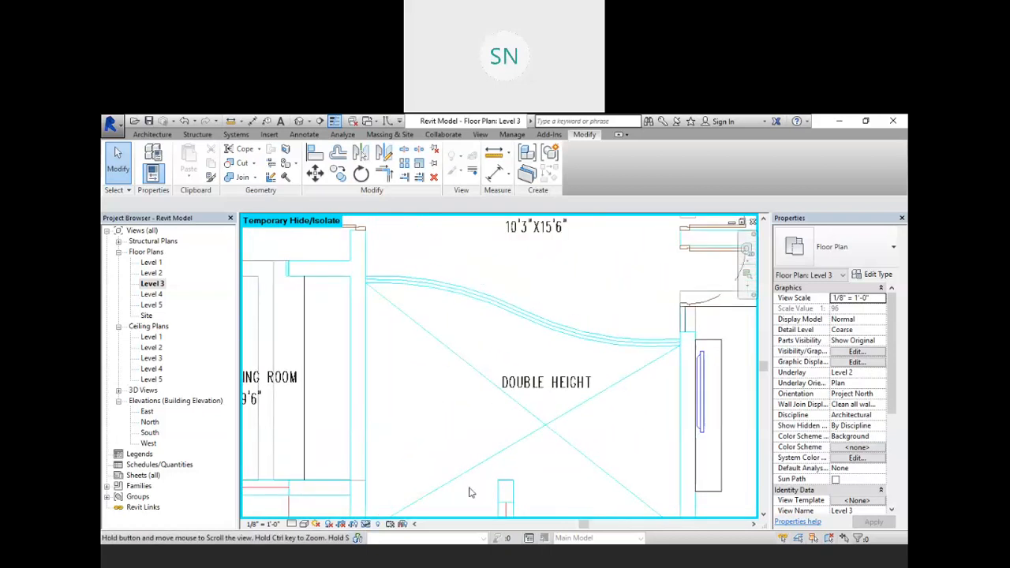
pyautogui.moveTo(373, 277); pyautogui.dragTo(397, 344, button='middle')
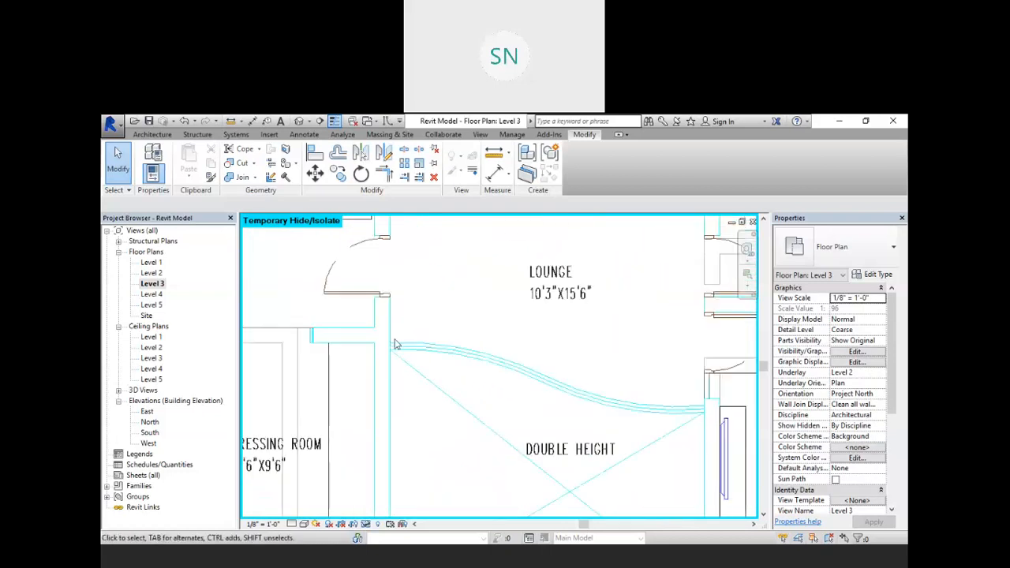
# Examine the first floor plan's T.V. room, Toilet-02, Bedroom-03 and staircase, and the overall layout
pyautogui.moveTo(711, 407); pyautogui.dragTo(478, 382, button='middle')
pyautogui.moveTo(589, 386); pyautogui.dragTo(360, 300, button='middle')
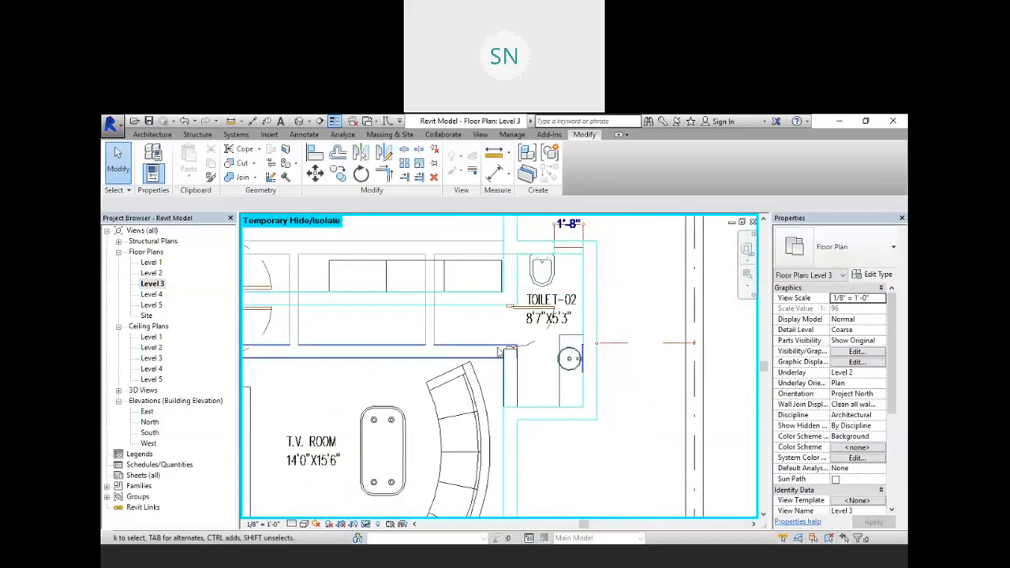
pyautogui.moveTo(529, 351); pyautogui.dragTo(570, 403, button='middle')
pyautogui.scroll(-2, 529, 288)
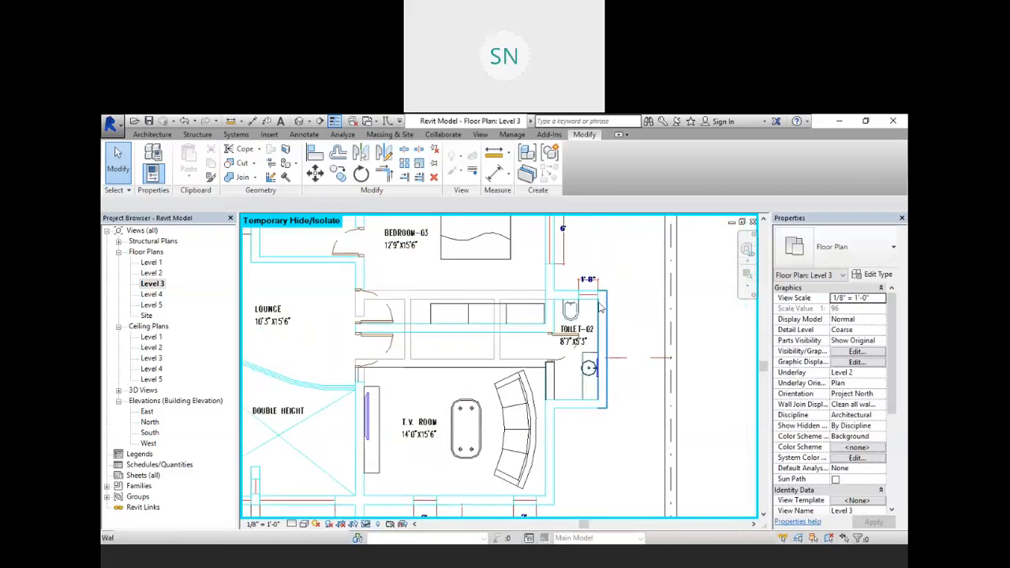
pyautogui.moveTo(604, 302); pyautogui.dragTo(625, 410, button='middle')
pyautogui.moveTo(598, 281); pyautogui.dragTo(629, 313, button='middle')
pyautogui.moveTo(341, 348); pyautogui.dragTo(510, 329, button='middle')
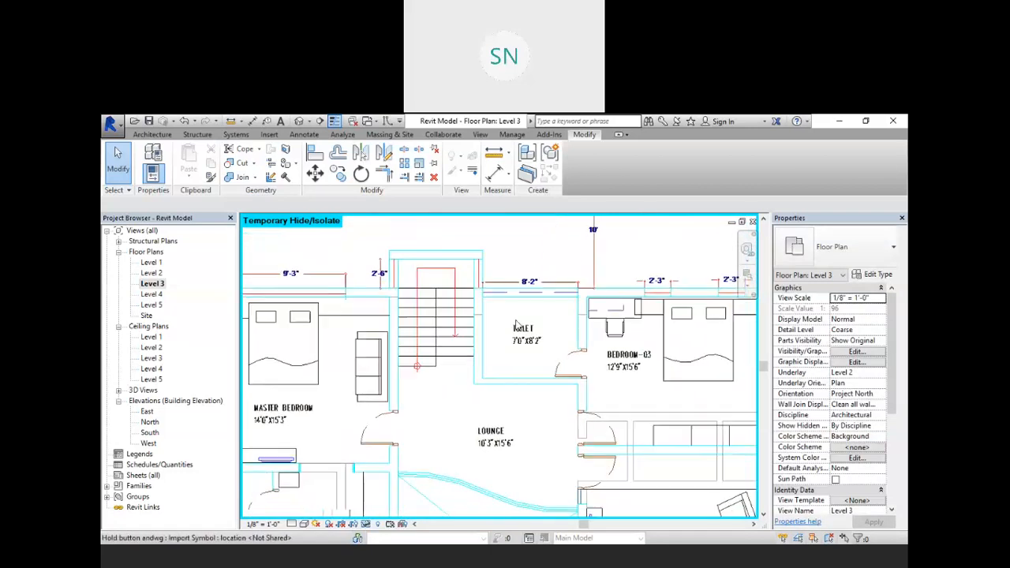
pyautogui.scroll(-2, 510, 323)
pyautogui.moveTo(489, 376)
pyautogui.mouseDown(button='middle')
pyautogui.moveTo(522, 316)
pyautogui.moveTo(504, 365)
pyautogui.mouseUp(button='middle')
pyautogui.scroll(-1, 506, 324)
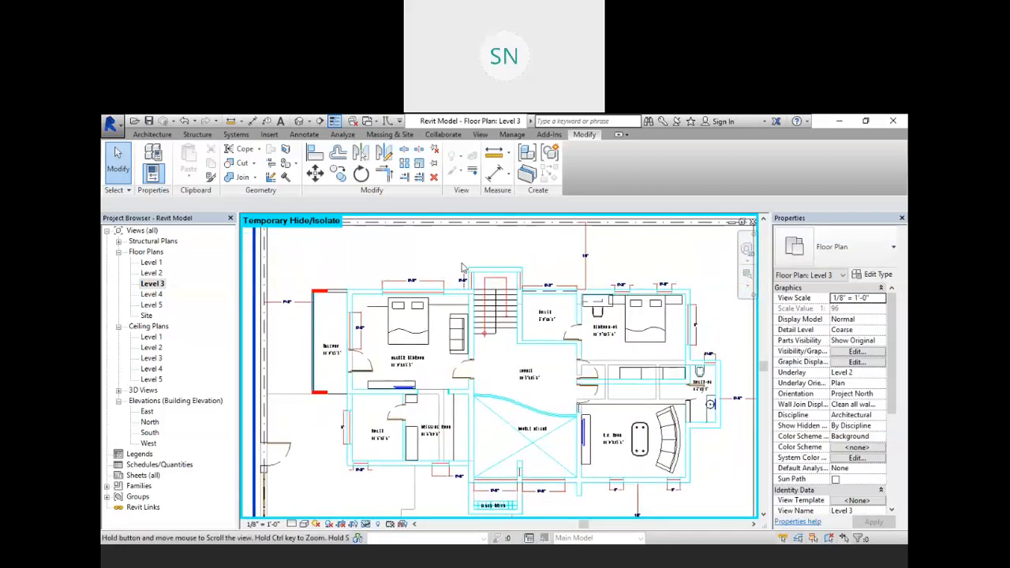
# Inspect the imported first floor plan above the ground-floor walls in the 3D view, and return to the Level 3 floor plan
pyautogui.click(155, 135)
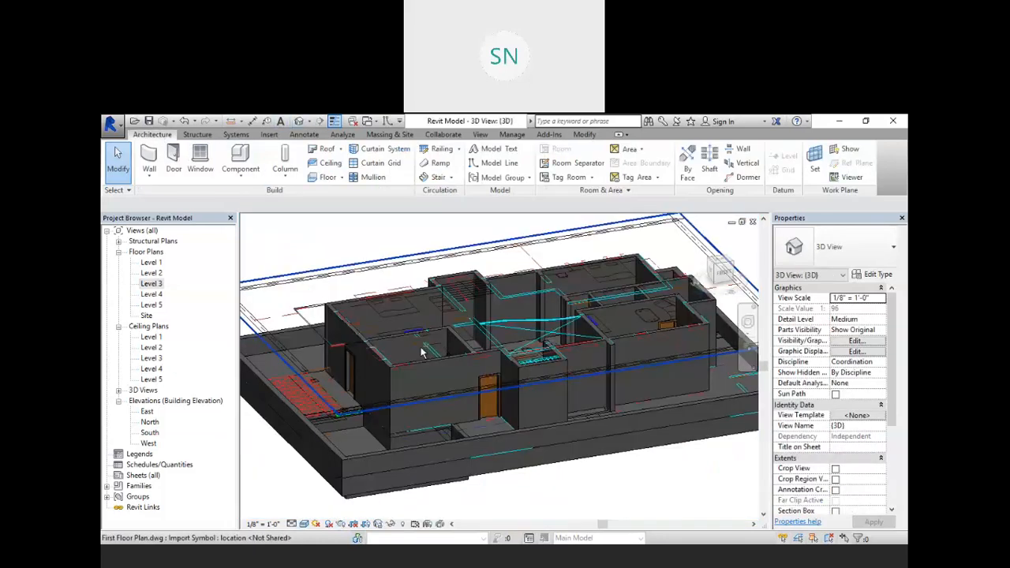
pyautogui.keyDown('shift'); pyautogui.moveTo(421, 352); pyautogui.dragTo(450, 351, button='middle'); pyautogui.keyUp('shift')
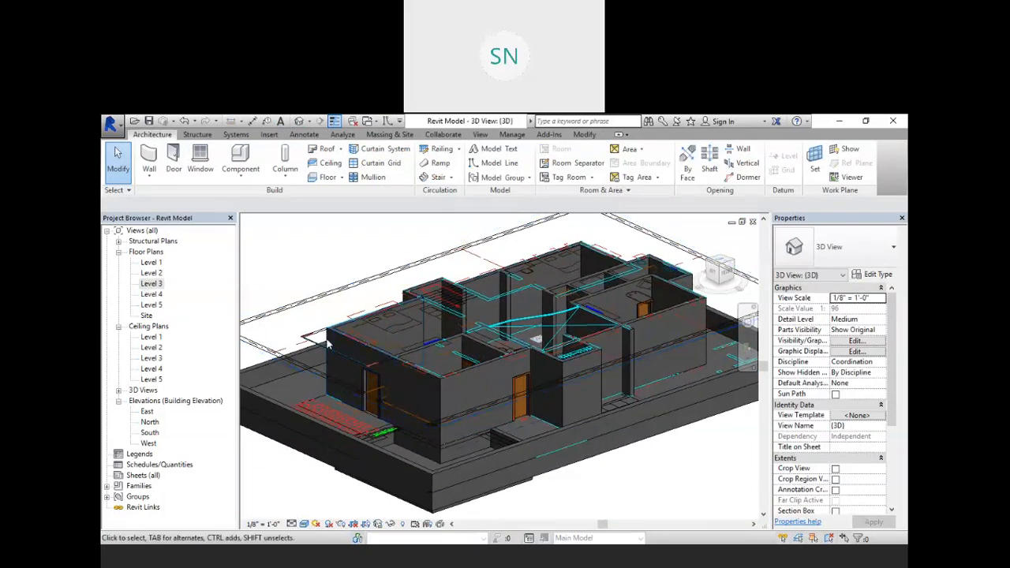
pyautogui.doubleClick(151, 283)
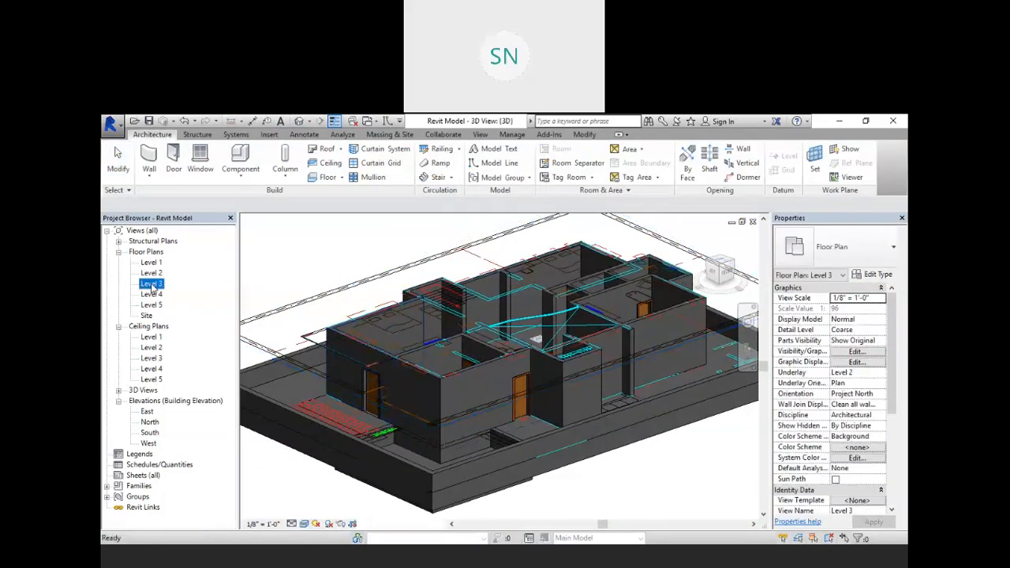
# Start an architectural floor boundary on Level 3 using the 7" floor type
pyautogui.scroll(-2, 472, 331)
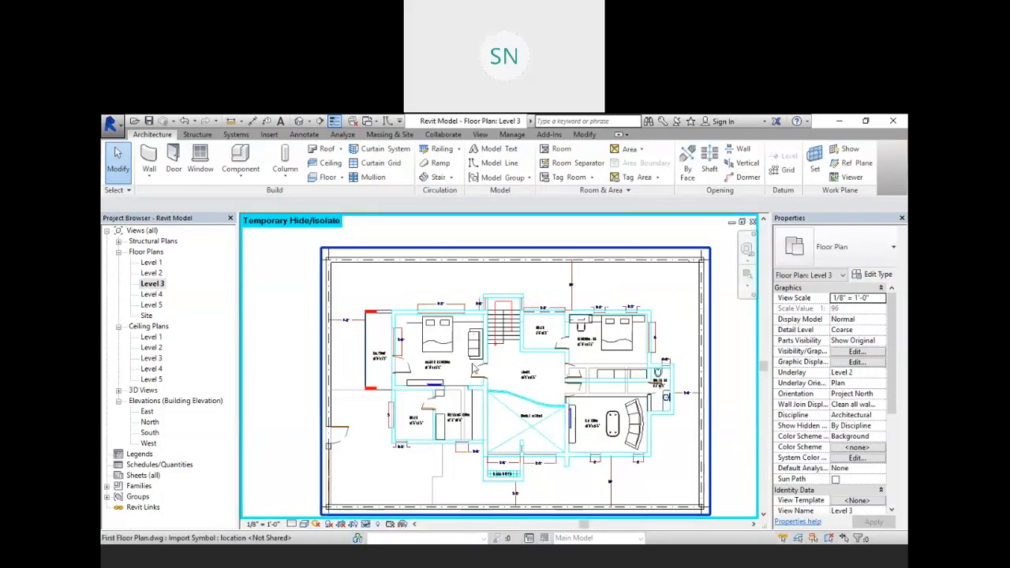
pyautogui.click(328, 179)
pyautogui.click(807, 265)
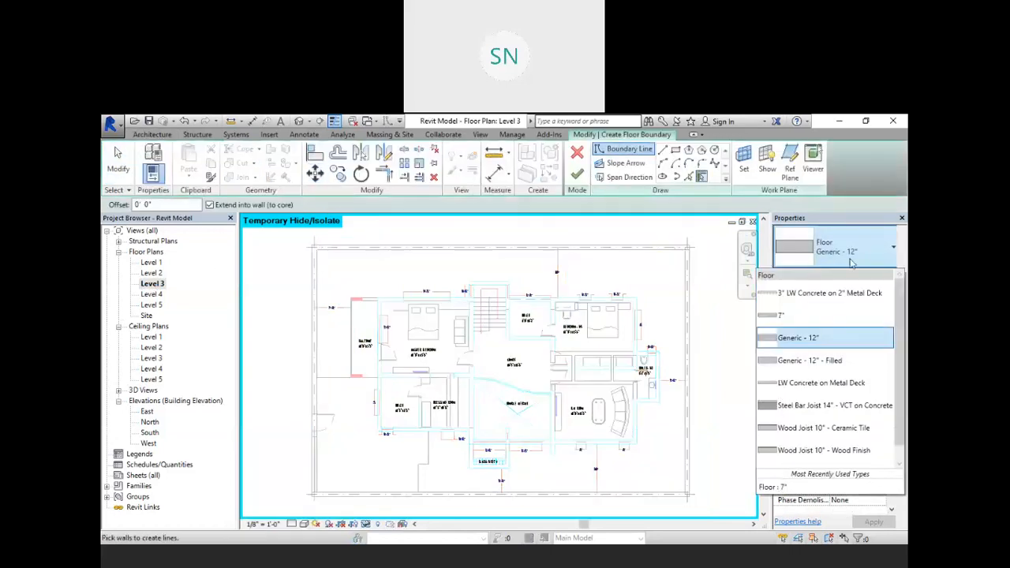
pyautogui.click(807, 314)
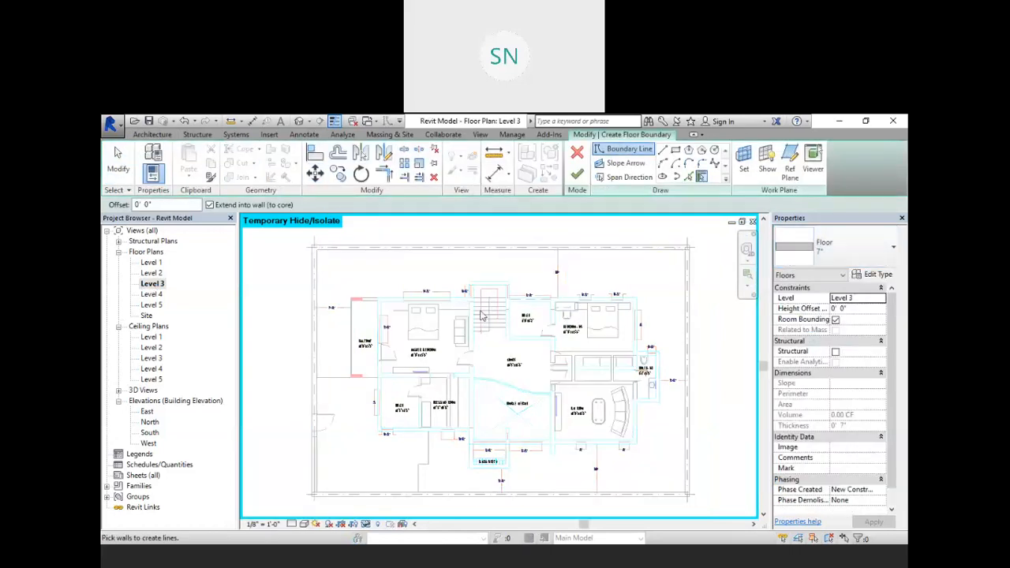
# Draw a straight boundary line, about 18'-3" long, along the outer wall face below the toilet and dressing room, ending at the glass brick projection
pyautogui.click(663, 149)
pyautogui.scroll(4, 394, 387)
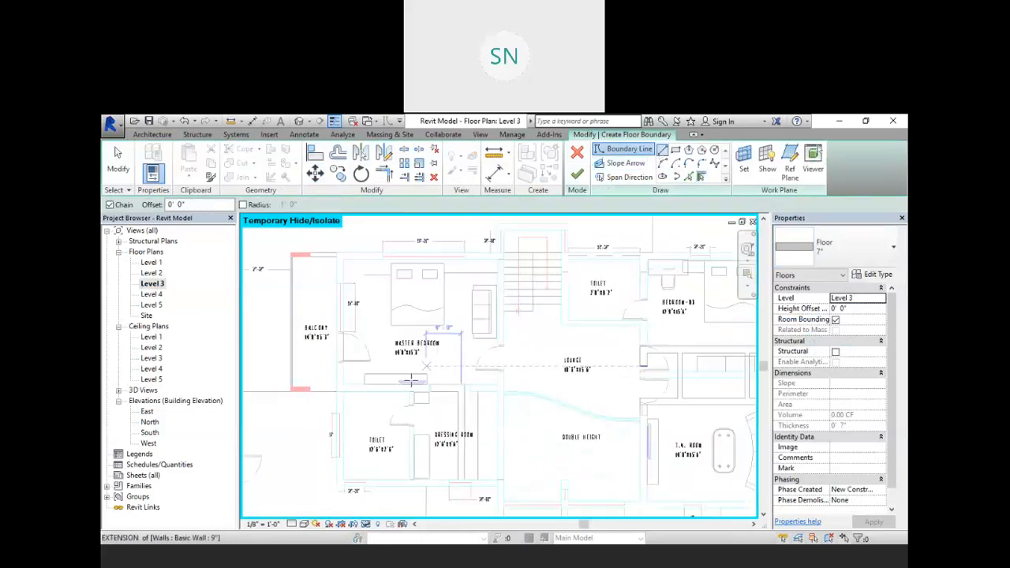
pyautogui.moveTo(385, 404); pyautogui.dragTo(404, 272, button='middle')
pyautogui.scroll(1, 435, 340)
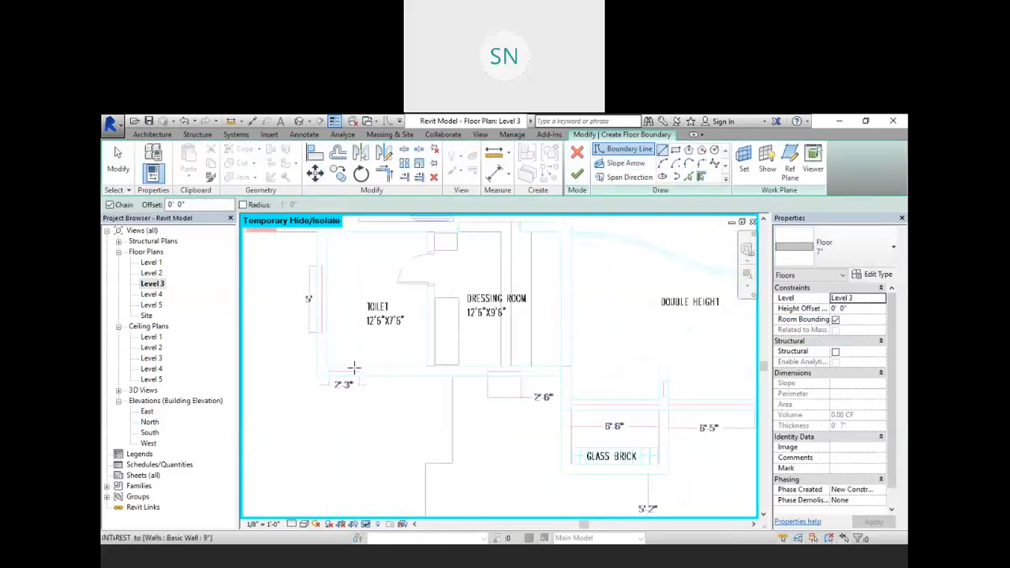
pyautogui.scroll(2, 316, 377)
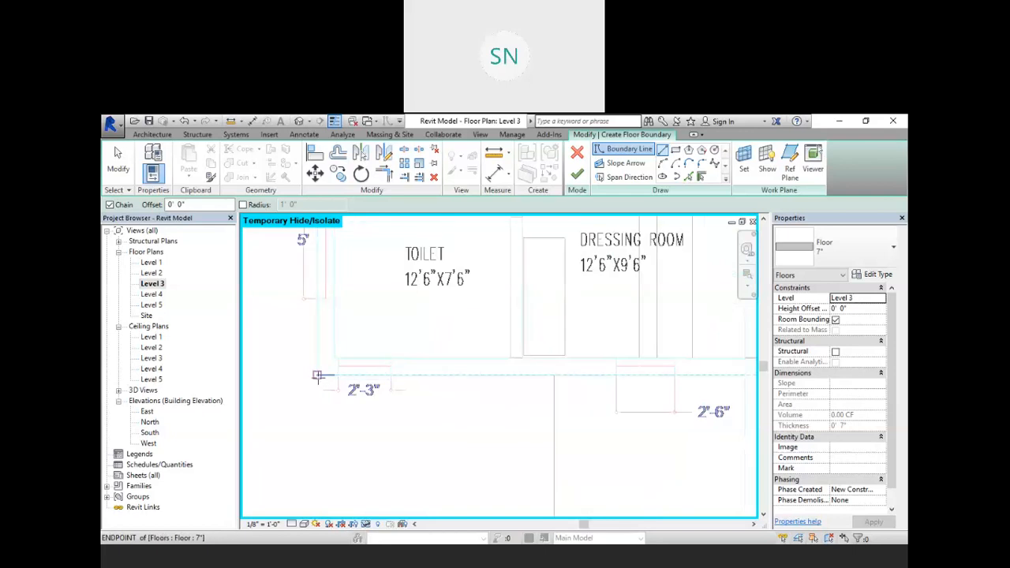
pyautogui.click(317, 375)
pyautogui.moveTo(467, 390); pyautogui.dragTo(254, 371, button='middle')
pyautogui.scroll(1, 529, 353)
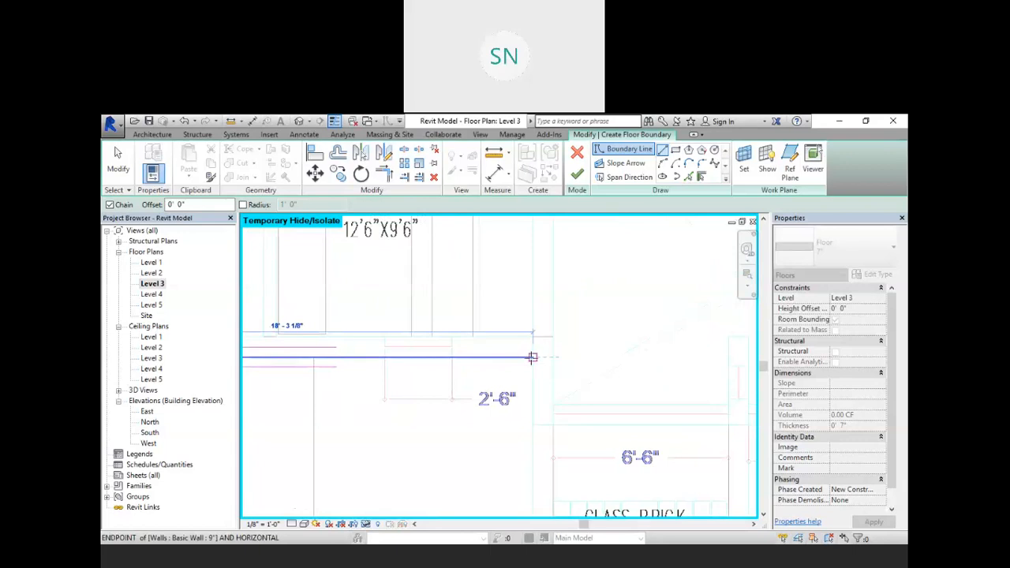
pyautogui.click(532, 357)
# Continue the floor boundary down the near side of the glass brick projection and across its outer face to the far corner
pyautogui.moveTo(534, 339); pyautogui.dragTo(439, 349, button='middle')
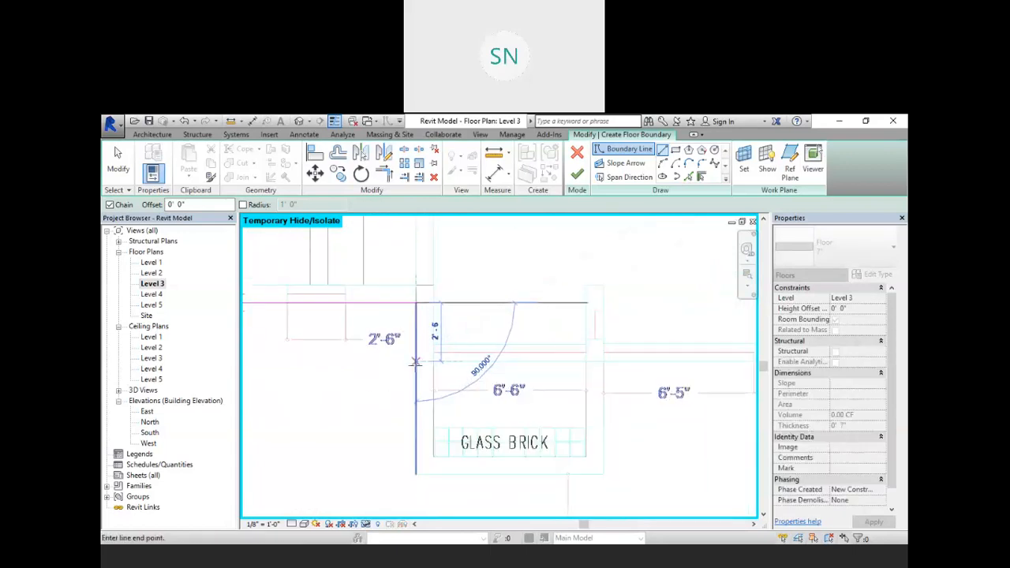
pyautogui.scroll(-2, 388, 387)
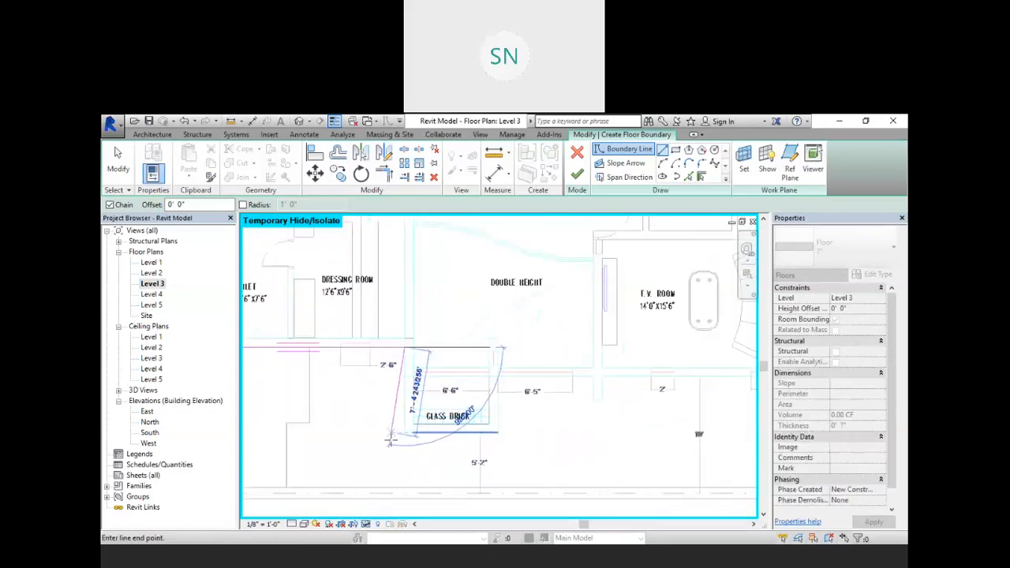
pyautogui.scroll(3, 389, 443)
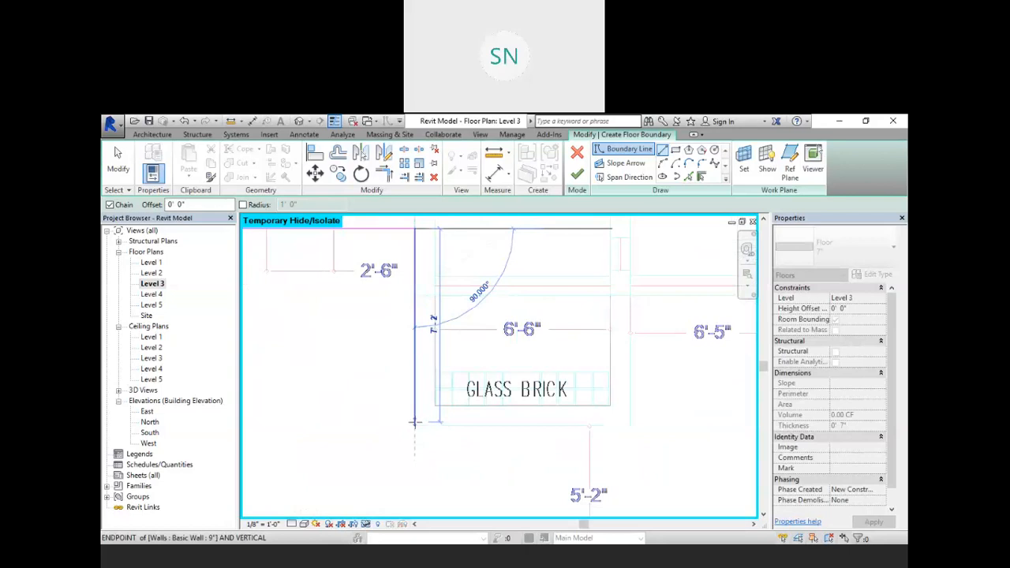
pyautogui.click(414, 426)
pyautogui.scroll(-3, 416, 432)
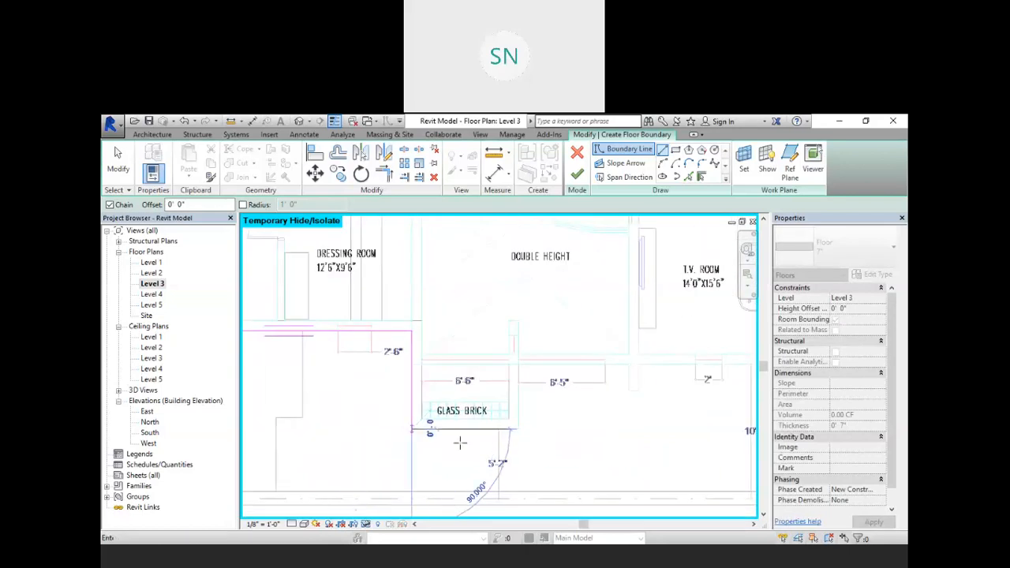
pyautogui.scroll(2, 505, 433)
pyautogui.scroll(3, 528, 433)
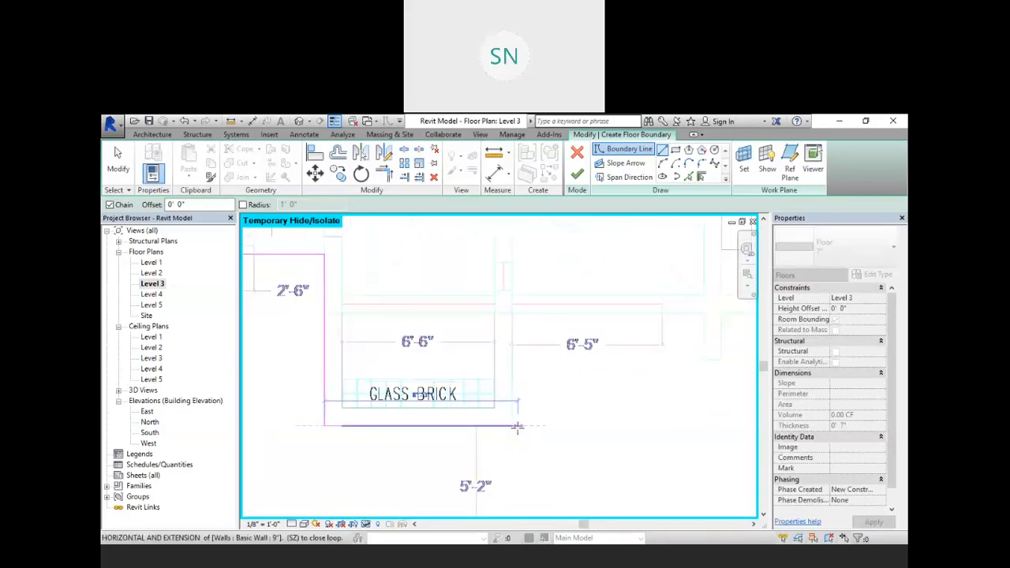
pyautogui.click(513, 427)
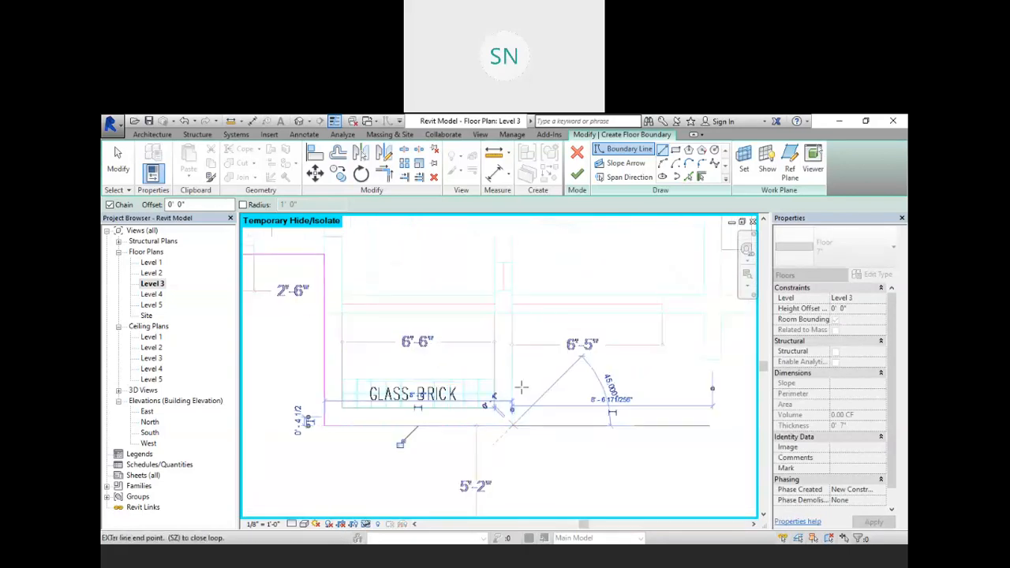
# Continue the boundary up the glass brick projection's far side, across to the wall stub's outer corner, and up to the T.V. room wall
pyautogui.scroll(-2, 521, 361)
pyautogui.moveTo(518, 368); pyautogui.dragTo(352, 379, button='middle')
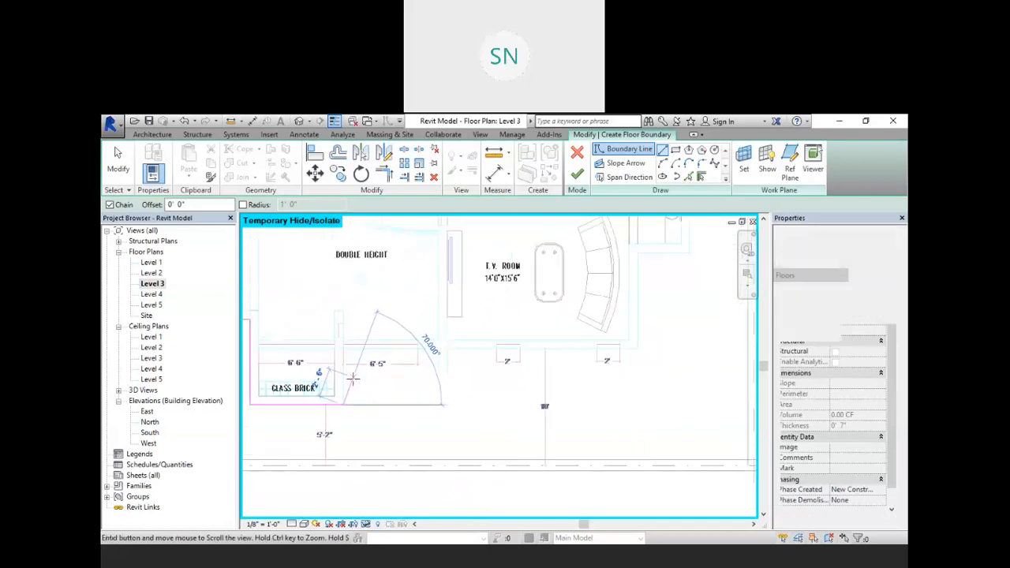
pyautogui.scroll(4, 357, 371)
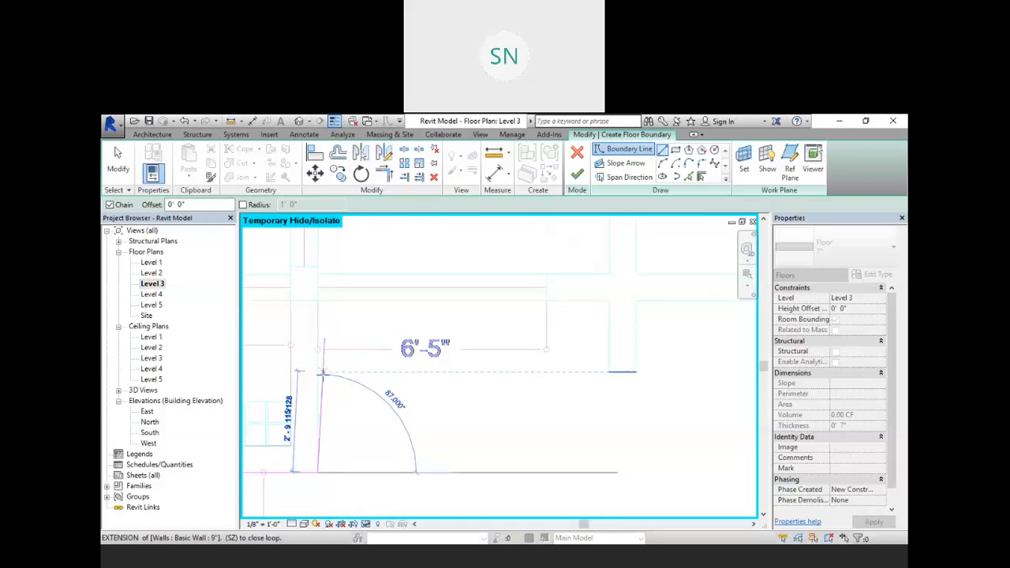
pyautogui.click(317, 371)
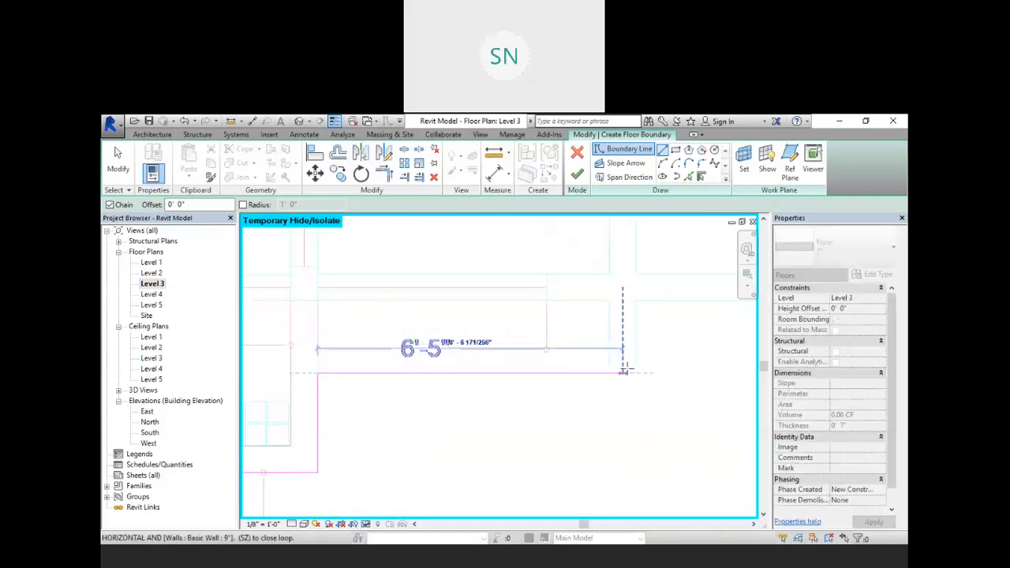
pyautogui.moveTo(637, 372); pyautogui.dragTo(317, 390, button='middle')
pyautogui.scroll(5, 326, 387)
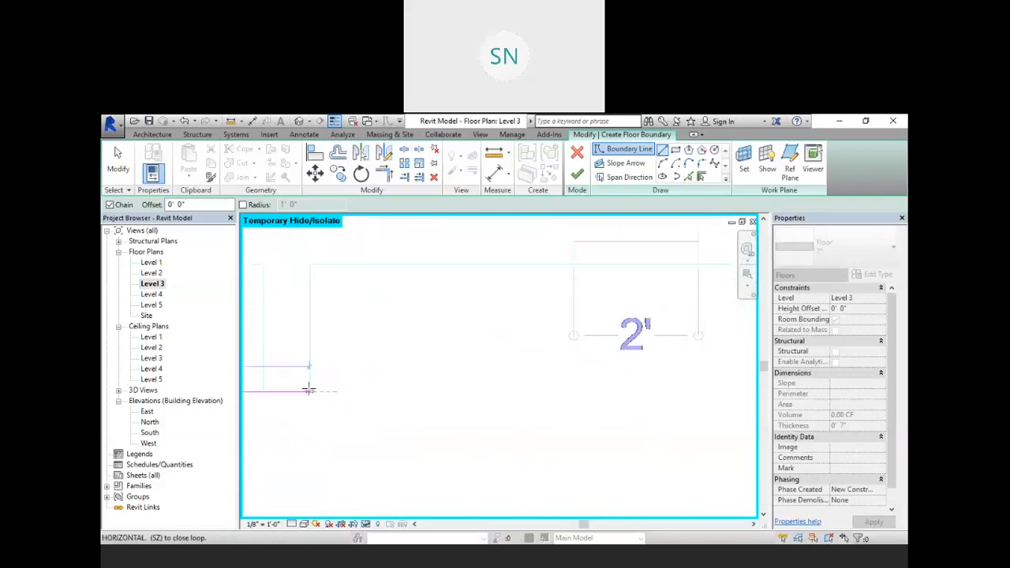
pyautogui.click(309, 388)
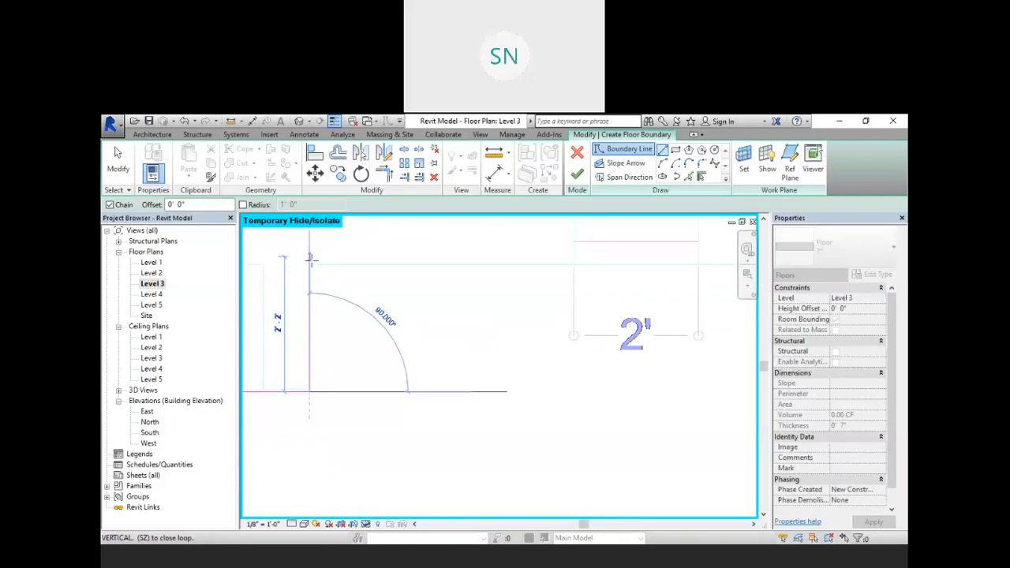
pyautogui.click(310, 266)
# Extend the floor boundary along the outer face of the T.V. room's lower wall to its far corner
pyautogui.moveTo(389, 298); pyautogui.dragTo(193, 333, button='middle')
pyautogui.scroll(-1, 256, 304)
pyautogui.scroll(-2, 434, 314)
pyautogui.moveTo(615, 331); pyautogui.dragTo(445, 349, button='middle')
pyautogui.scroll(-1, 450, 345)
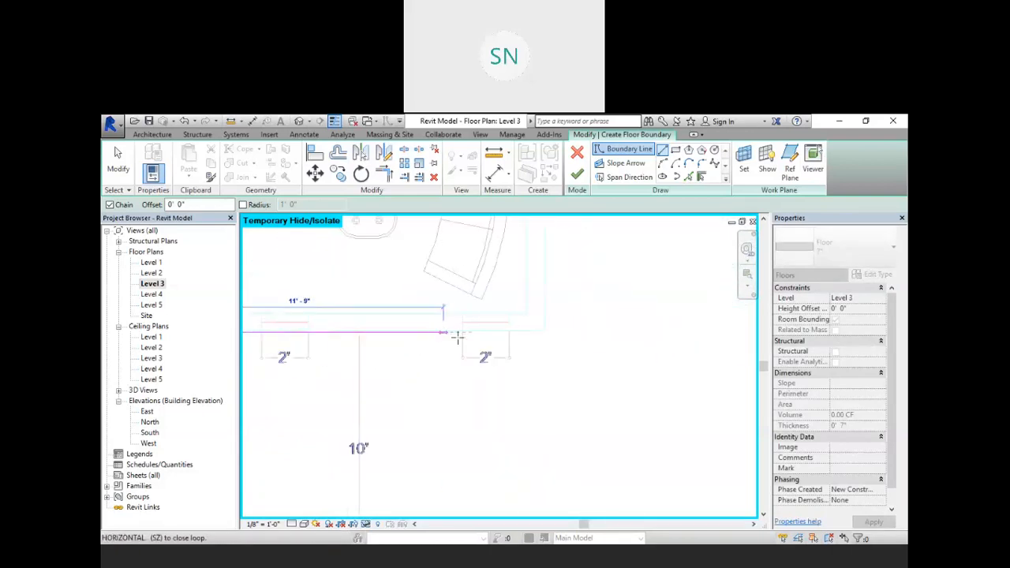
pyautogui.scroll(1, 547, 335)
pyautogui.scroll(1, 543, 323)
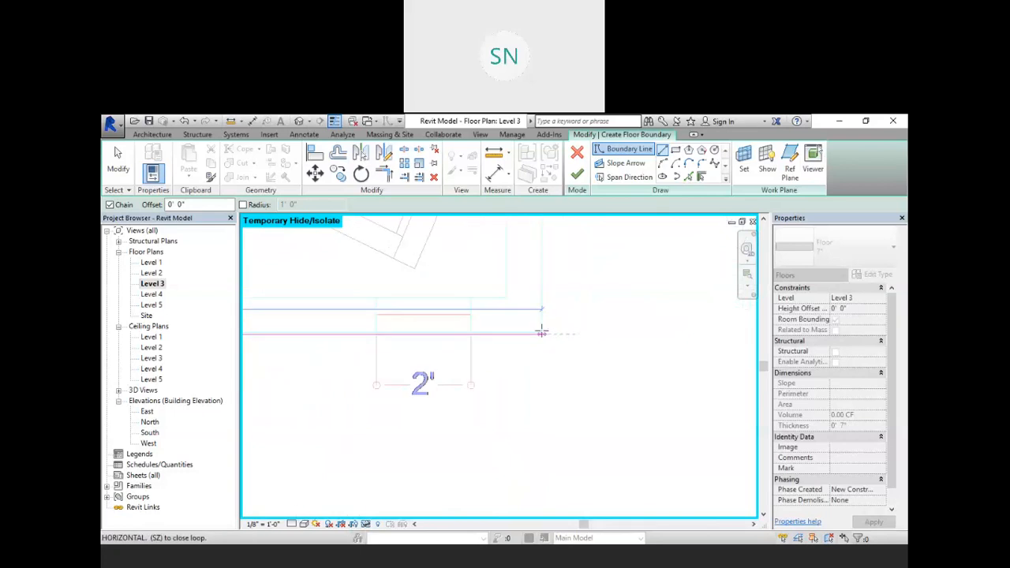
pyautogui.click(541, 332)
# Trace the boundary up the T.V. room's outer side wall and out along Toilet-02's lower wall to its outer corner
pyautogui.scroll(-3, 541, 307)
pyautogui.moveTo(560, 298); pyautogui.dragTo(560, 453, button='middle')
pyautogui.scroll(-1, 560, 452)
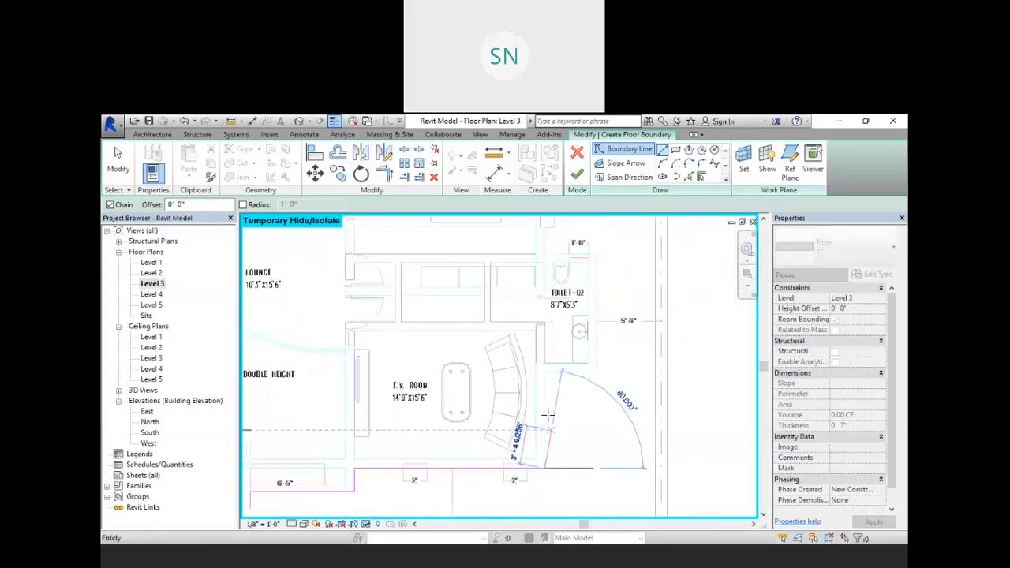
pyautogui.scroll(4, 545, 410)
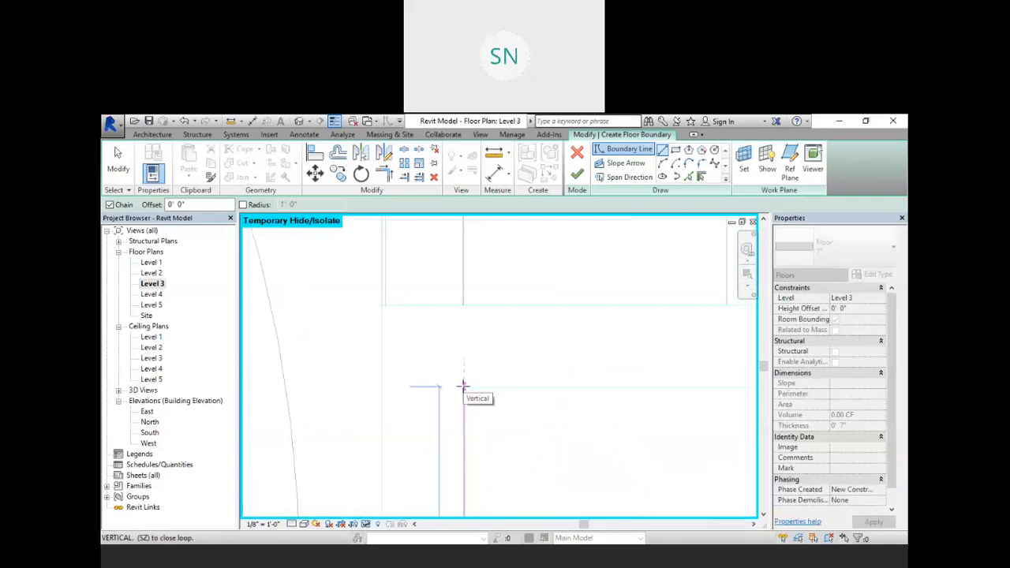
pyautogui.click(463, 388)
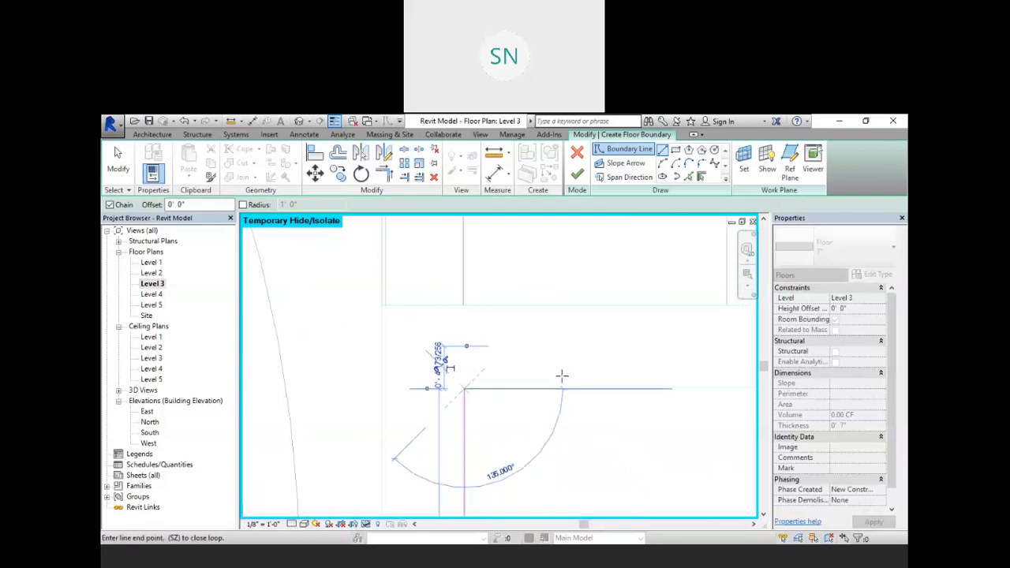
pyautogui.moveTo(593, 387); pyautogui.dragTo(485, 402, button='middle')
pyautogui.scroll(-3, 559, 405)
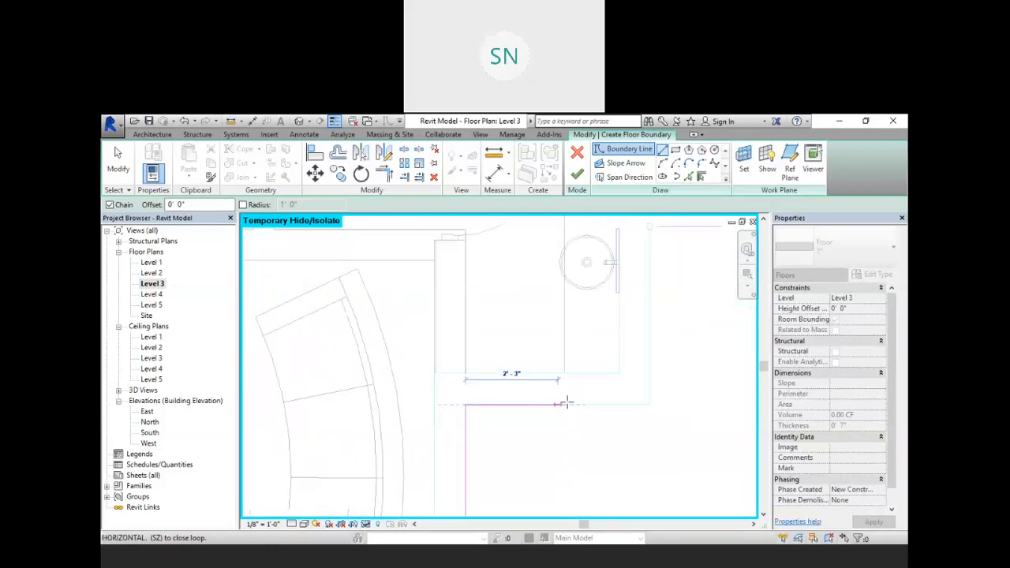
pyautogui.scroll(1, 650, 400)
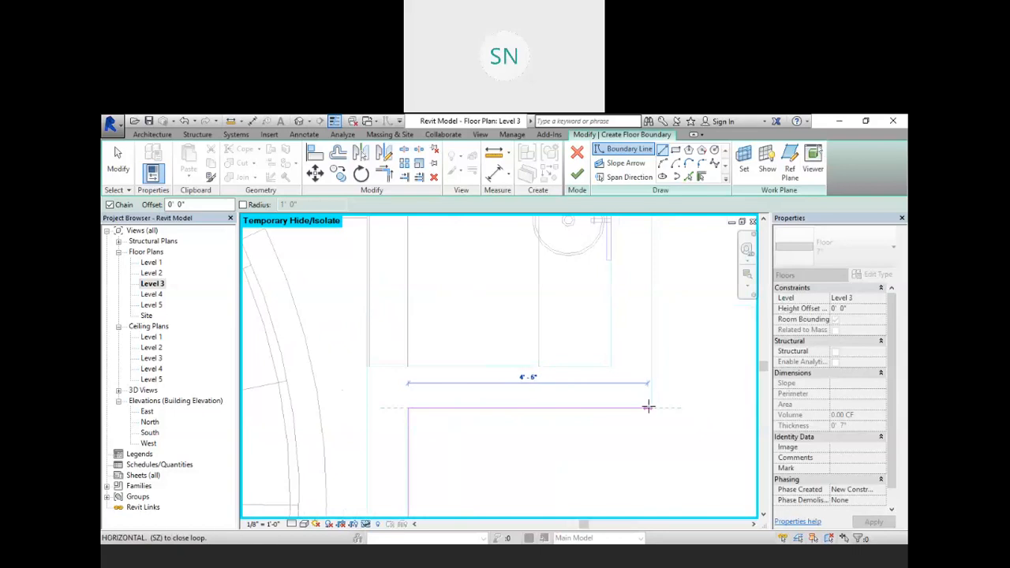
pyautogui.click(652, 407)
# Trace the boundary up Toilet-02's outer side wall and back along its upper wall to the Bedroom-03 wall, ending the line chain there
pyautogui.scroll(-5, 668, 266)
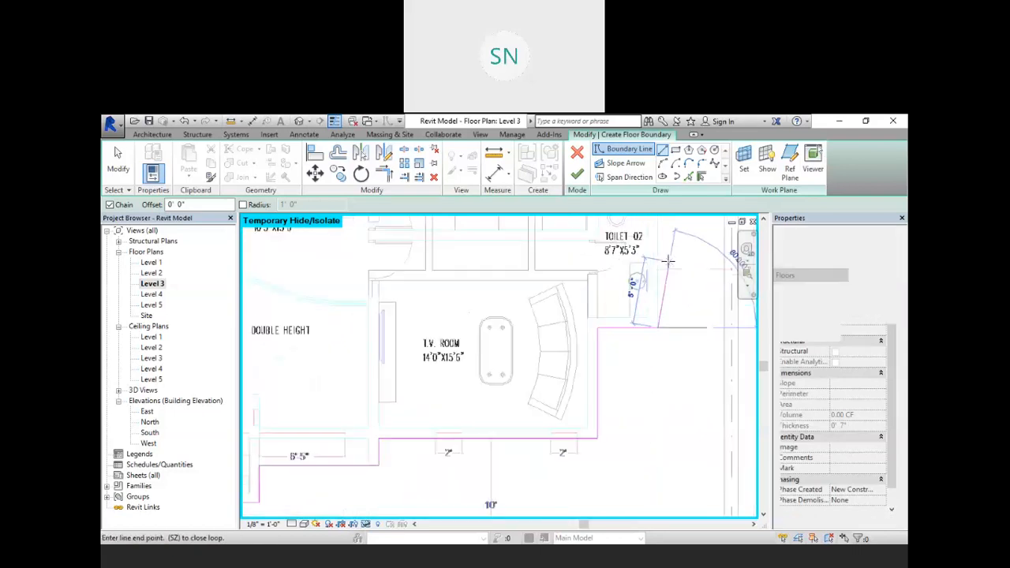
pyautogui.moveTo(669, 265); pyautogui.dragTo(626, 436, button='middle')
pyautogui.scroll(5, 614, 368)
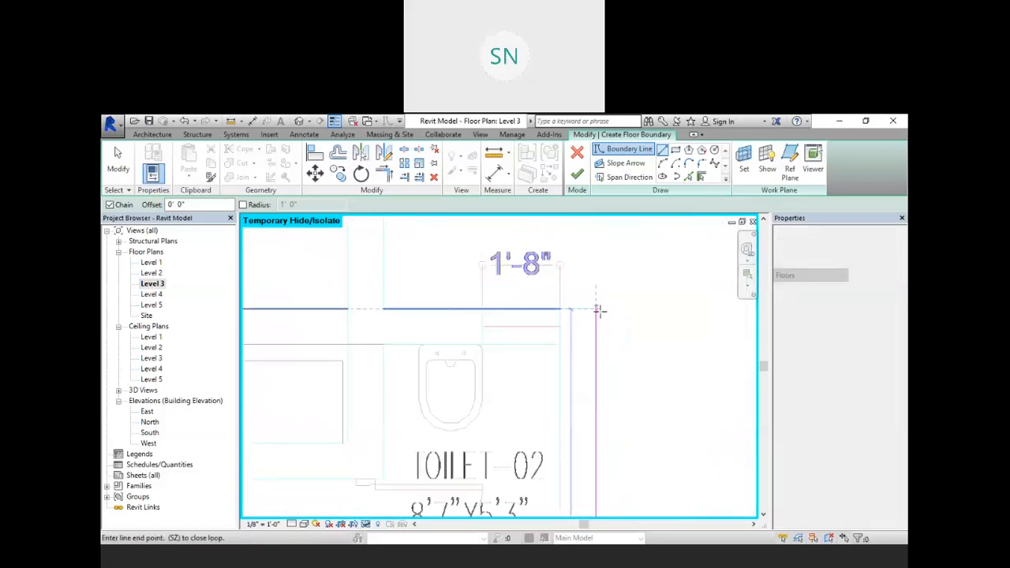
pyautogui.click(596, 307)
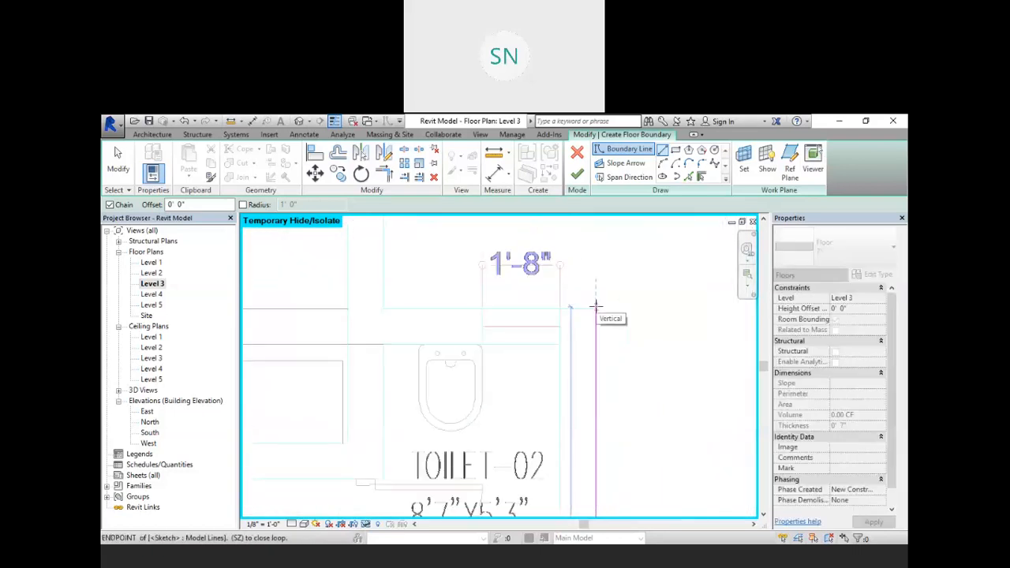
pyautogui.click(383, 306)
pyautogui.rightClick(401, 268)
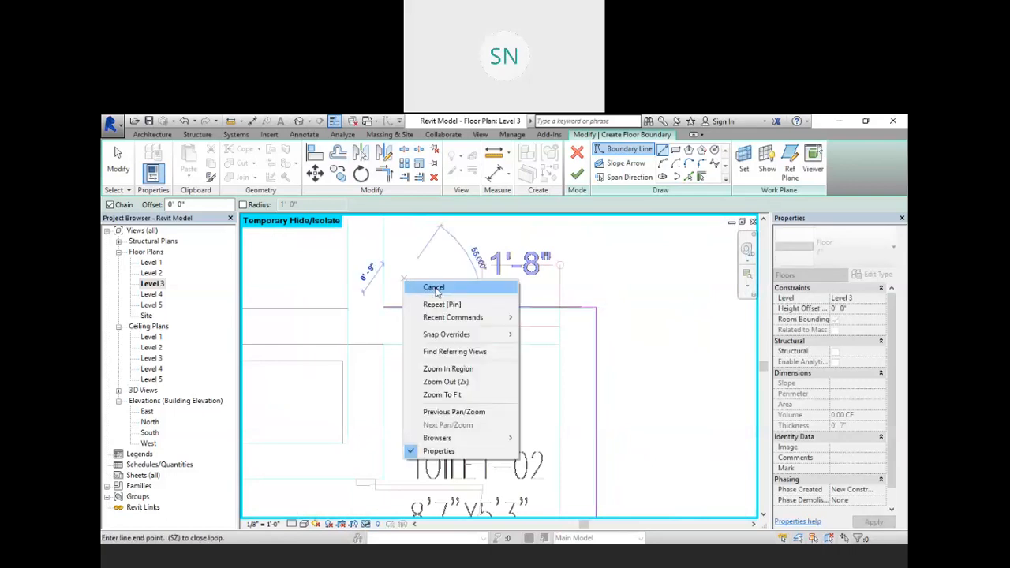
pyautogui.click(434, 286)
# Add boundary lines with Pick Lines along the outer faces of Bedroom-03's side wall and upper wall
pyautogui.scroll(-3, 469, 282)
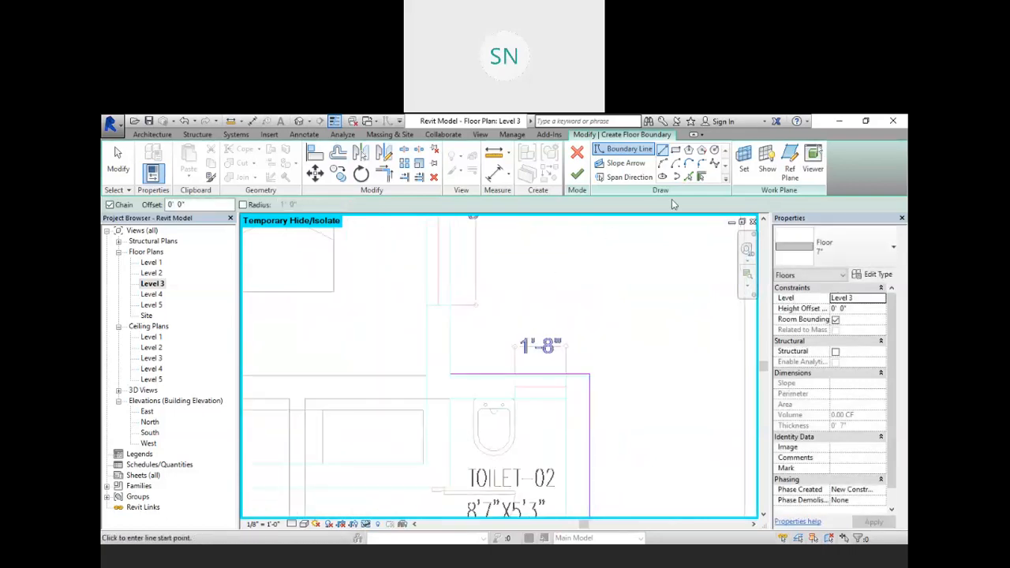
pyautogui.click(688, 177)
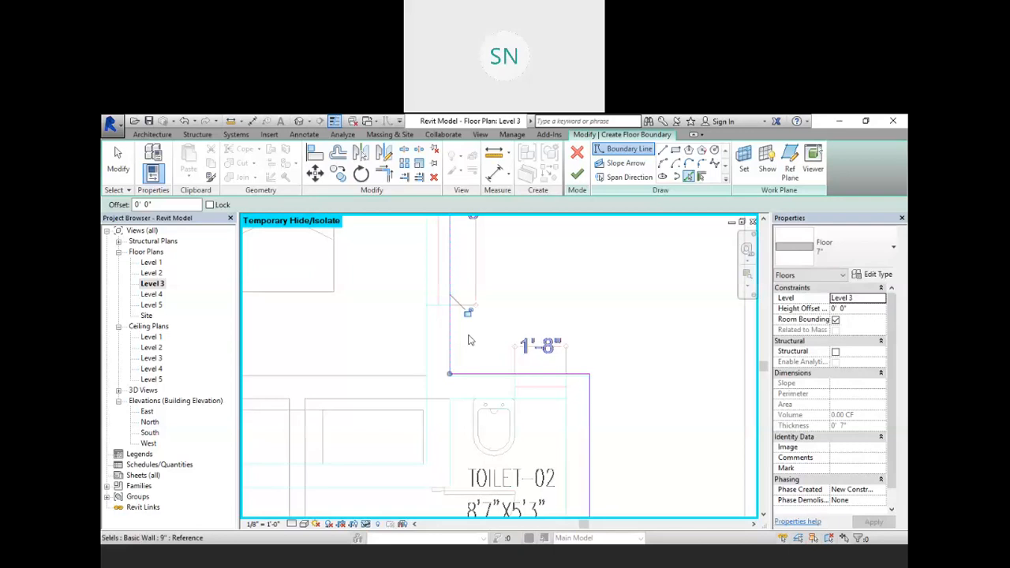
pyautogui.moveTo(569, 381); pyautogui.dragTo(656, 476, button='middle')
pyautogui.scroll(-2, 572, 353)
pyautogui.moveTo(498, 257); pyautogui.dragTo(525, 359, button='middle')
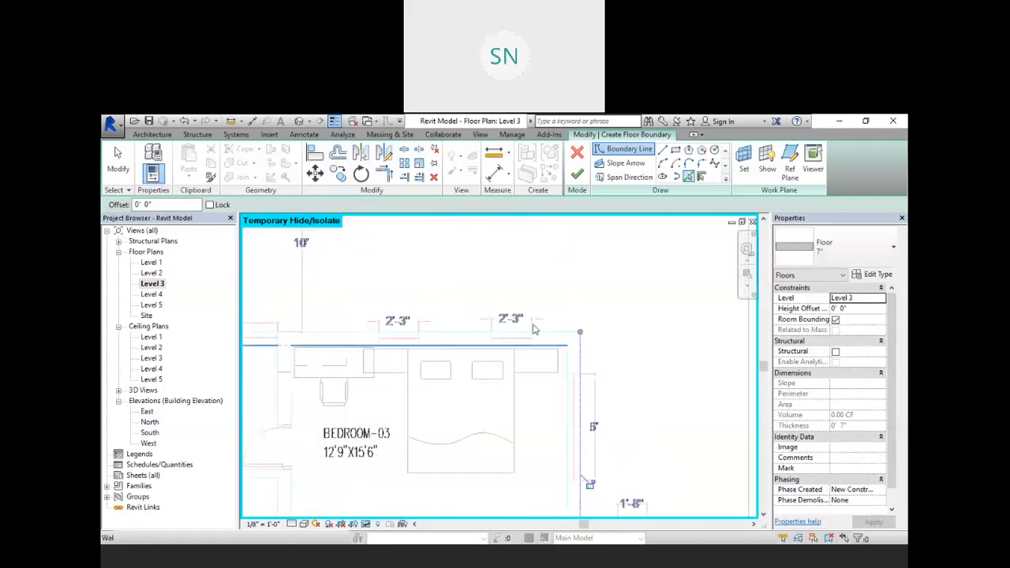
pyautogui.scroll(3, 535, 329)
pyautogui.click(533, 337)
# Pick the outer faces of the staircase's side wall beside the toilet and its upper wall as floor boundary lines
pyautogui.moveTo(380, 421); pyautogui.dragTo(617, 379, button='middle')
pyautogui.scroll(-4, 618, 376)
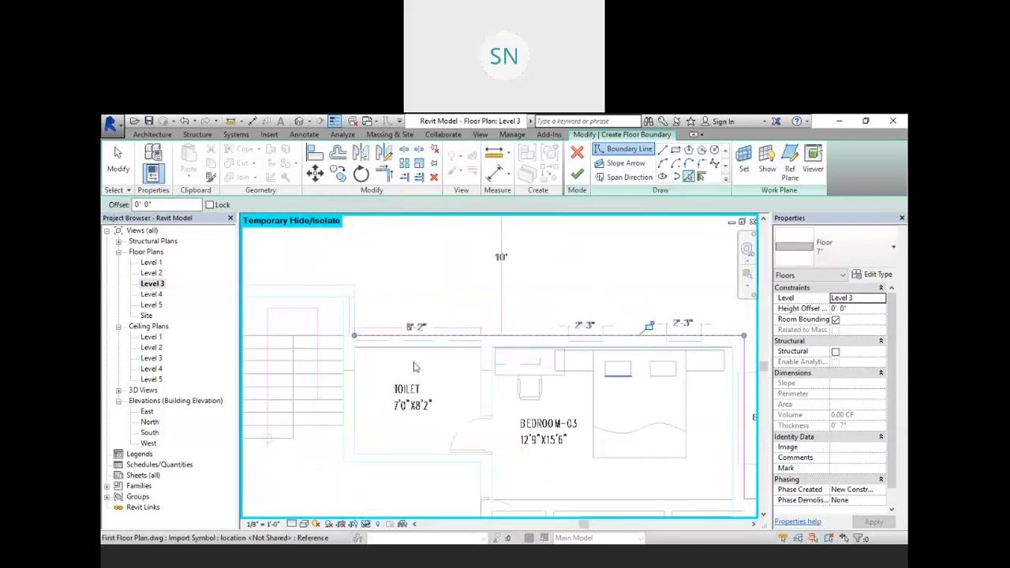
pyautogui.scroll(2, 353, 302)
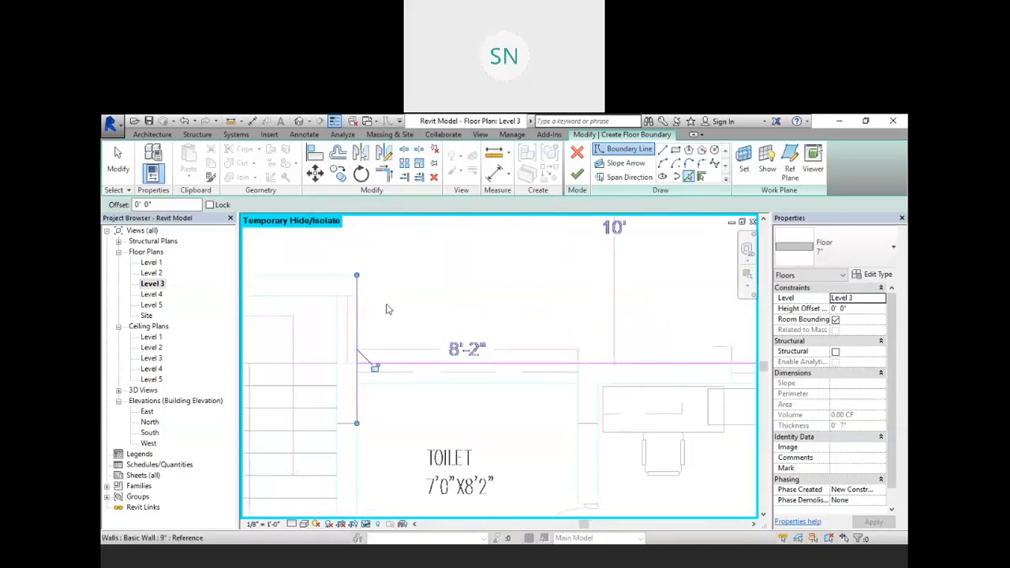
pyautogui.moveTo(387, 310); pyautogui.dragTo(603, 370, button='middle')
pyautogui.click(456, 332)
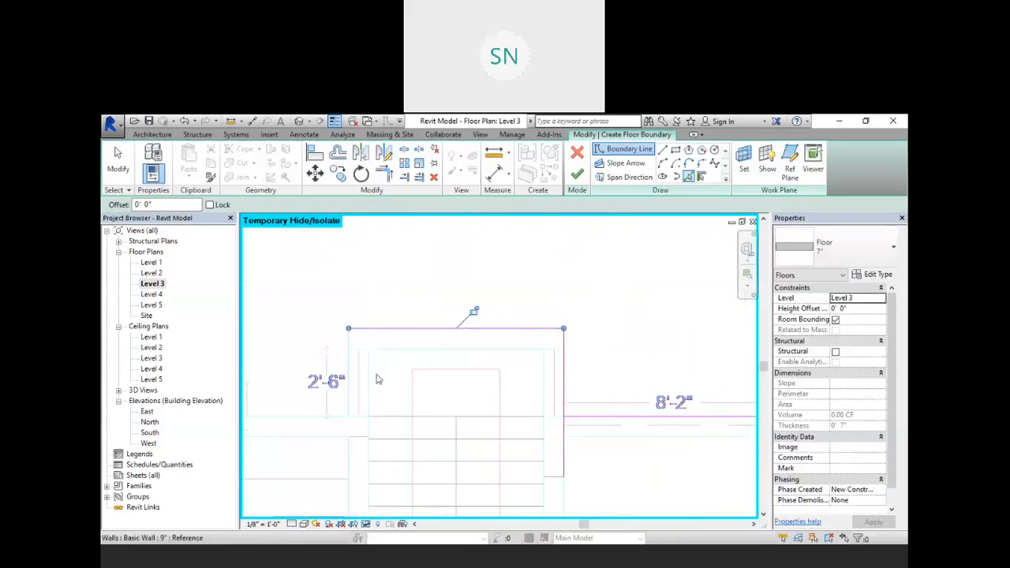
# Pick the outer faces of the staircase's side wall toward the master bedroom and the master bedroom's upper wall as boundary lines
pyautogui.moveTo(441, 344); pyautogui.dragTo(515, 284, button='middle')
pyautogui.click(423, 309)
pyautogui.moveTo(367, 361); pyautogui.dragTo(495, 283, button='middle')
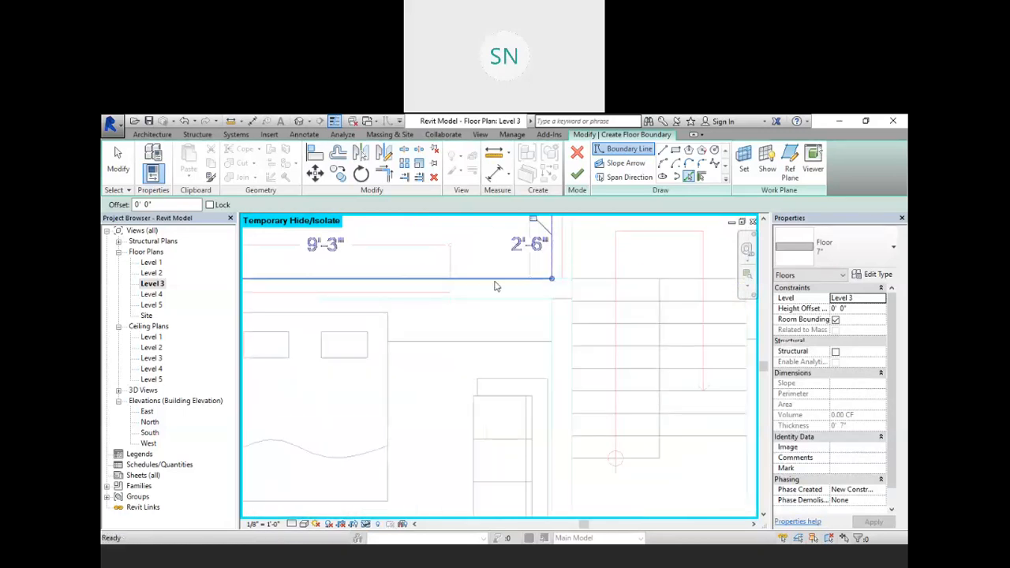
pyautogui.click(460, 281)
pyautogui.moveTo(533, 374); pyautogui.dragTo(671, 322, button='middle')
pyautogui.scroll(-2, 671, 322)
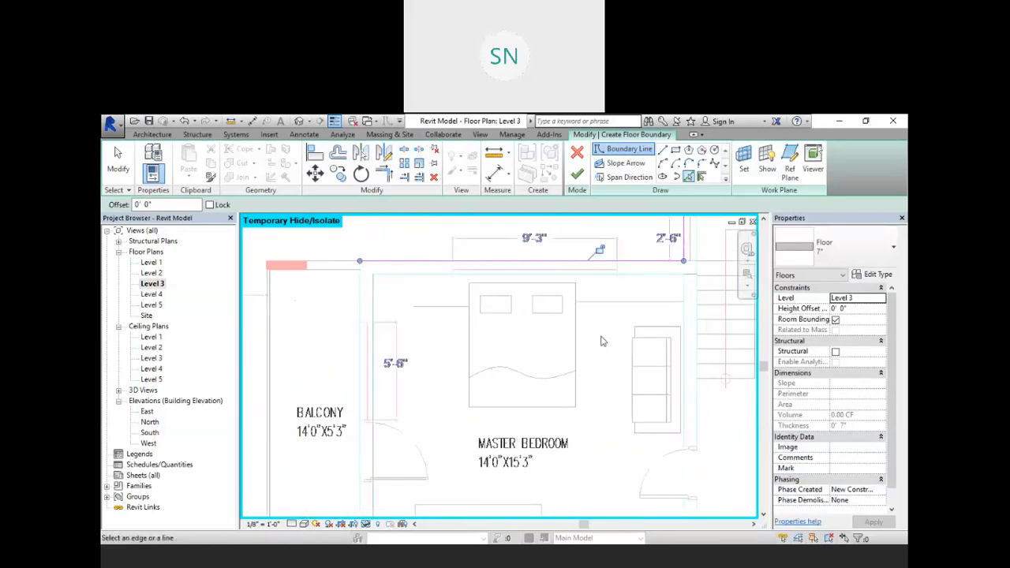
# Pick the balcony's outer edge, the line along its lower end and the adjoining toilet's outer side wall as boundary lines
pyautogui.moveTo(443, 340); pyautogui.dragTo(615, 321, button='middle')
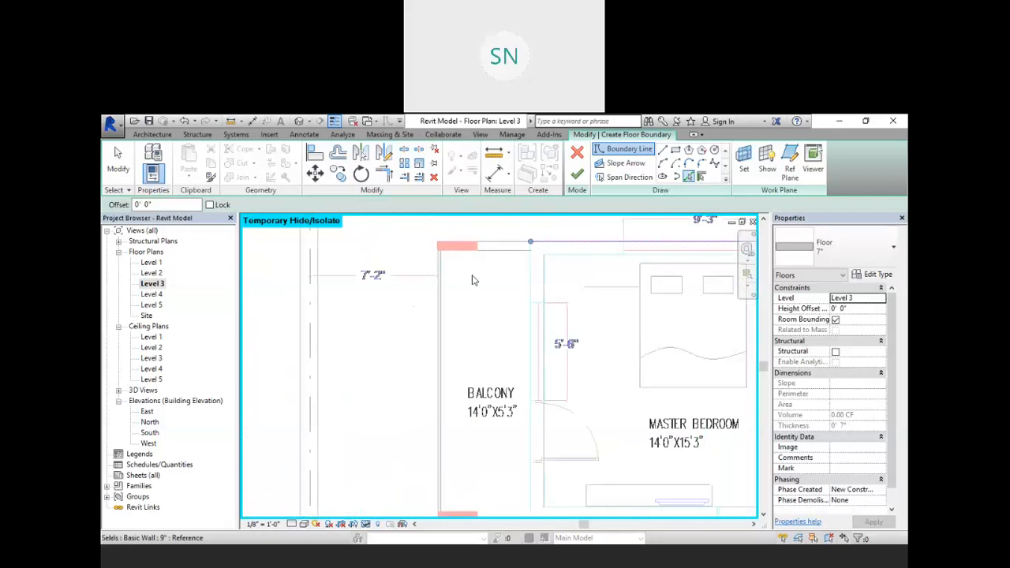
pyautogui.click(435, 293)
pyautogui.moveTo(465, 504); pyautogui.dragTo(454, 375, button='middle')
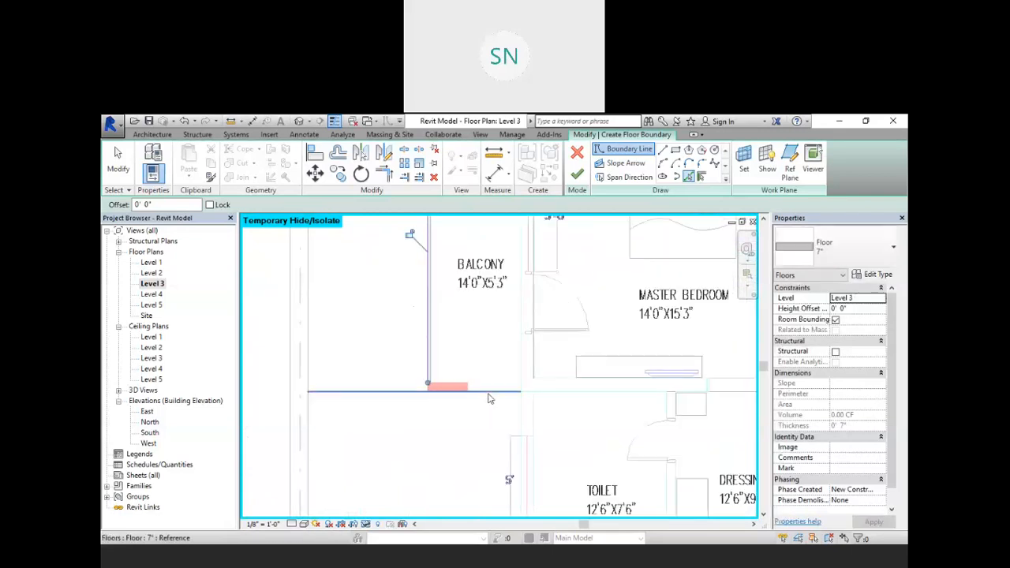
pyautogui.moveTo(480, 432); pyautogui.dragTo(466, 344, button='middle')
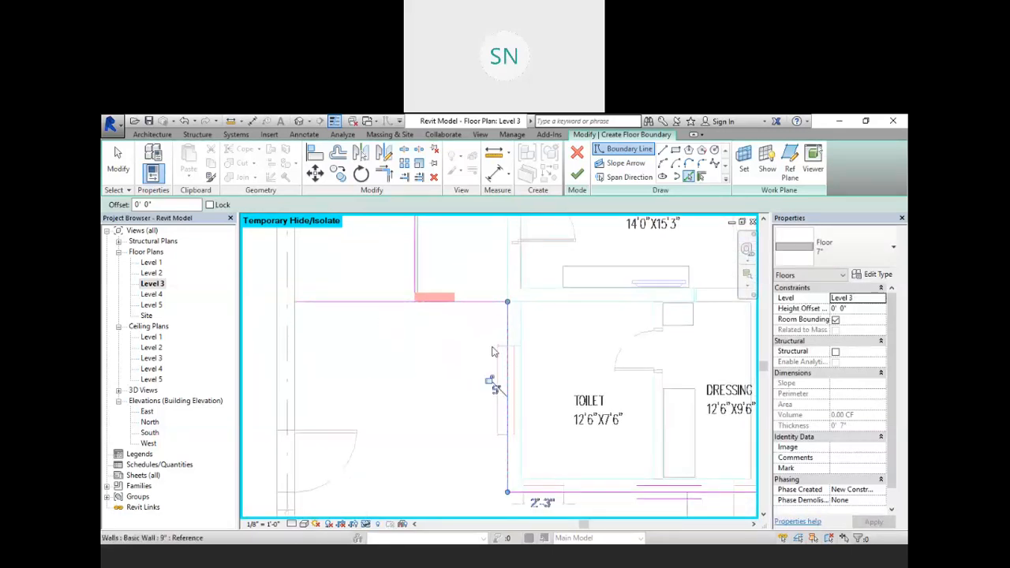
pyautogui.scroll(-4, 431, 366)
pyautogui.scroll(2, 446, 468)
pyautogui.scroll(-2, 446, 468)
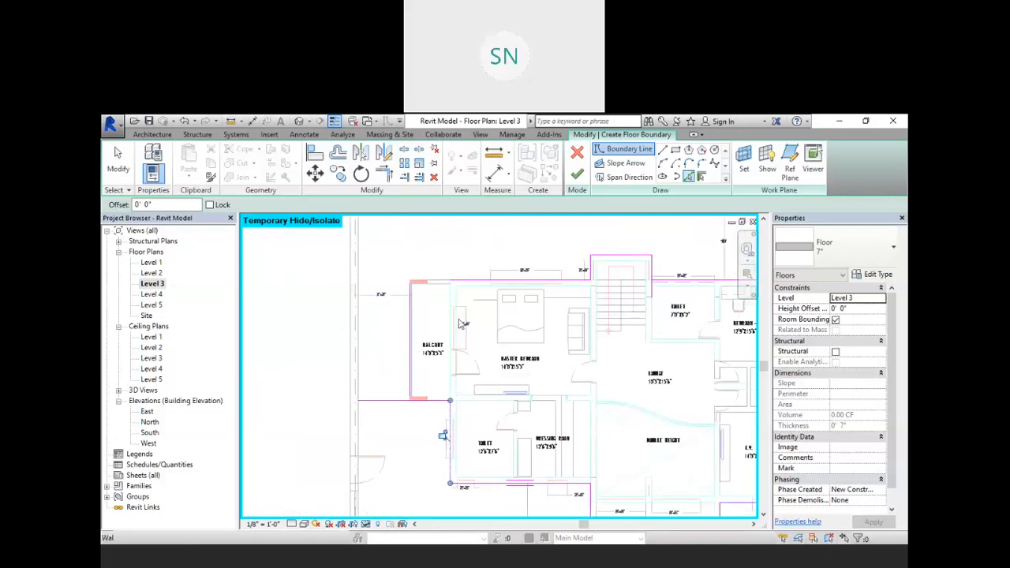
# Trim the balcony's outer boundary line into corners with its lower line and the extended master bedroom upper-wall line
pyautogui.scroll(6, 451, 314)
pyautogui.moveTo(438, 465); pyautogui.dragTo(419, 313, button='middle')
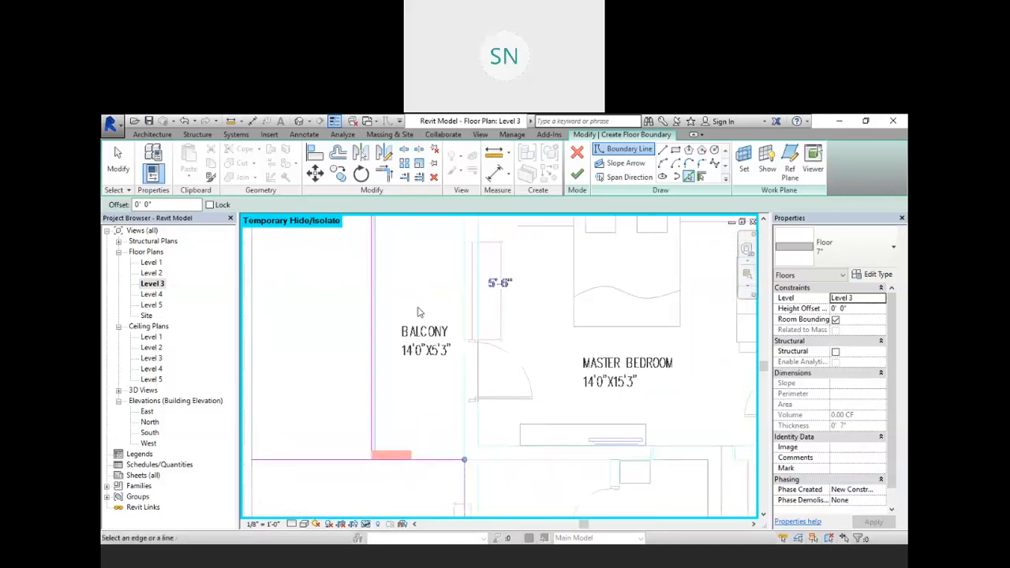
pyautogui.click(383, 175)
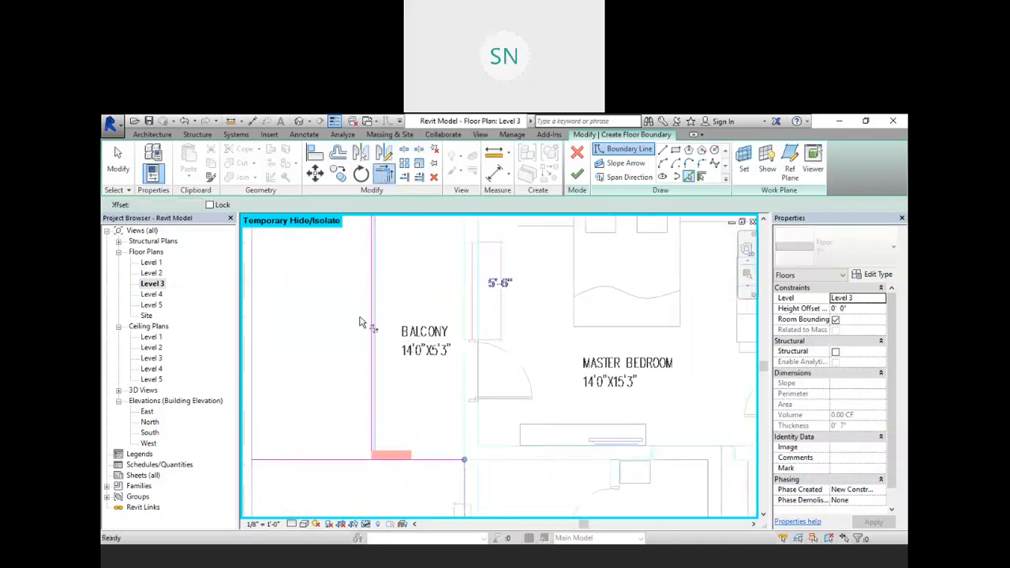
pyautogui.click(366, 420)
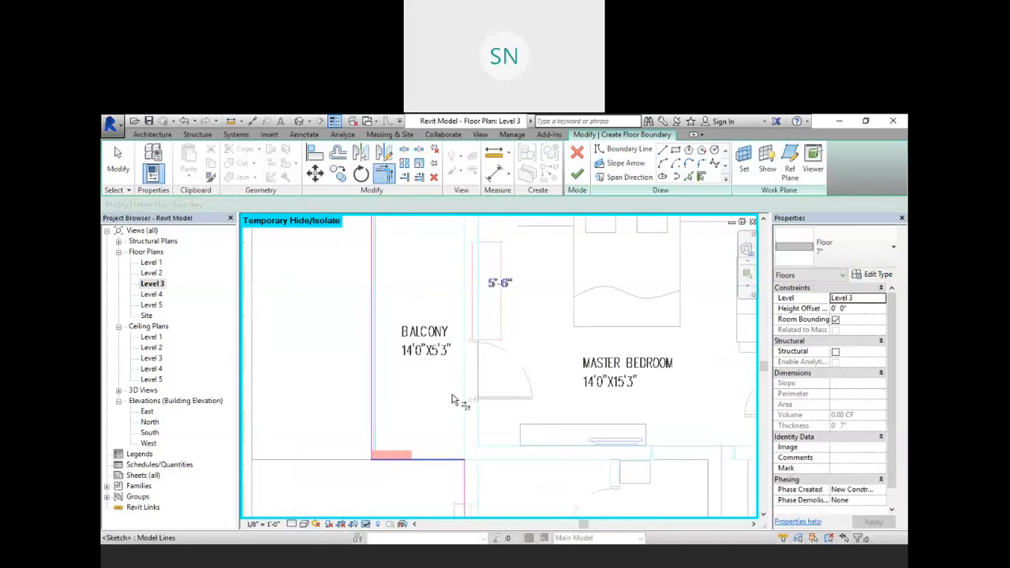
pyautogui.moveTo(423, 241); pyautogui.dragTo(439, 382, button='middle')
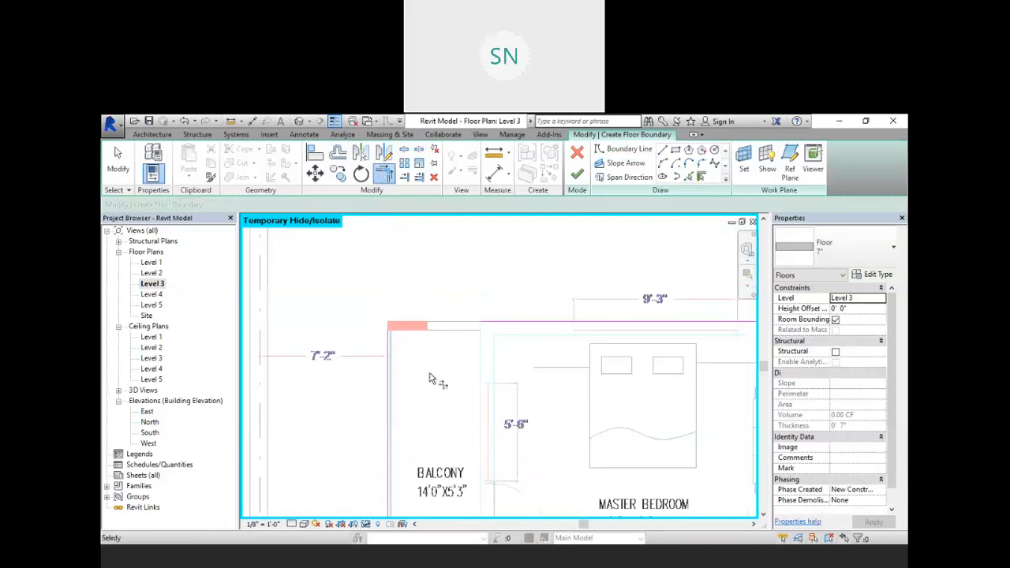
pyautogui.click(496, 322)
# Trim the staircase's side boundary line to a corner with the boundary line along the neighbouring toilet's upper wall
pyautogui.moveTo(582, 408); pyautogui.dragTo(315, 400, button='middle')
pyautogui.scroll(-1, 326, 376)
pyautogui.scroll(3, 518, 299)
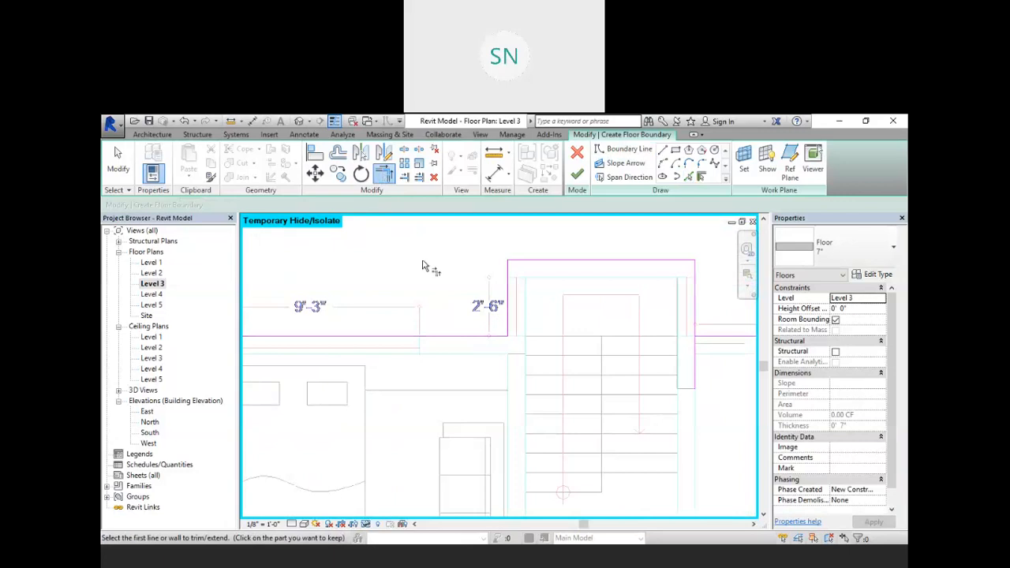
pyautogui.moveTo(588, 339)
pyautogui.mouseDown(button='middle')
pyautogui.moveTo(505, 329)
pyautogui.moveTo(411, 300)
pyautogui.mouseUp(button='middle')
pyautogui.click(517, 258)
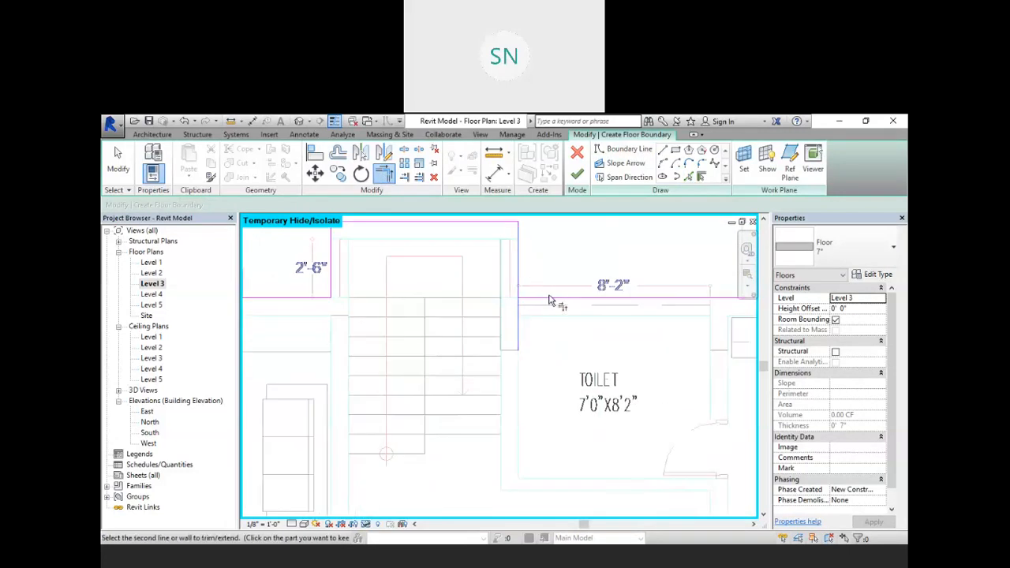
pyautogui.click(549, 298)
# Check the boundary lines against the outer wall faces around the T.V. room and Toilet-02
pyautogui.moveTo(573, 357); pyautogui.dragTo(286, 379, button='middle')
pyautogui.scroll(-1, 289, 379)
pyautogui.scroll(1, 589, 409)
pyautogui.moveTo(592, 418); pyautogui.dragTo(519, 268, button='middle')
pyautogui.moveTo(551, 404)
pyautogui.mouseDown(button='middle')
pyautogui.moveTo(511, 312)
pyautogui.moveTo(503, 257)
pyautogui.mouseUp(button='middle')
pyautogui.moveTo(540, 361); pyautogui.dragTo(570, 248, button='middle')
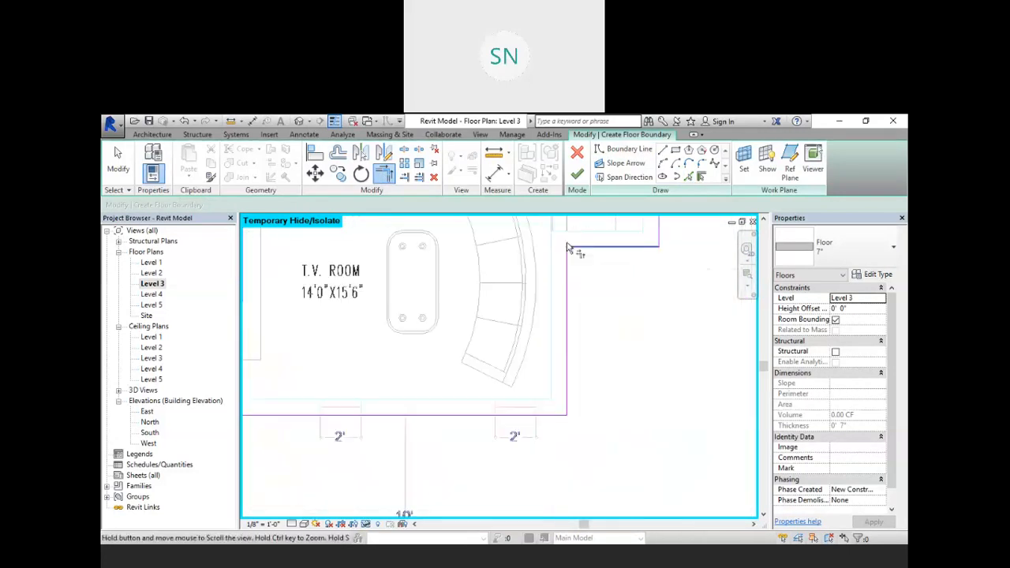
pyautogui.moveTo(607, 349); pyautogui.dragTo(655, 303, button='middle')
pyautogui.scroll(1, 599, 364)
pyautogui.scroll(5, 599, 365)
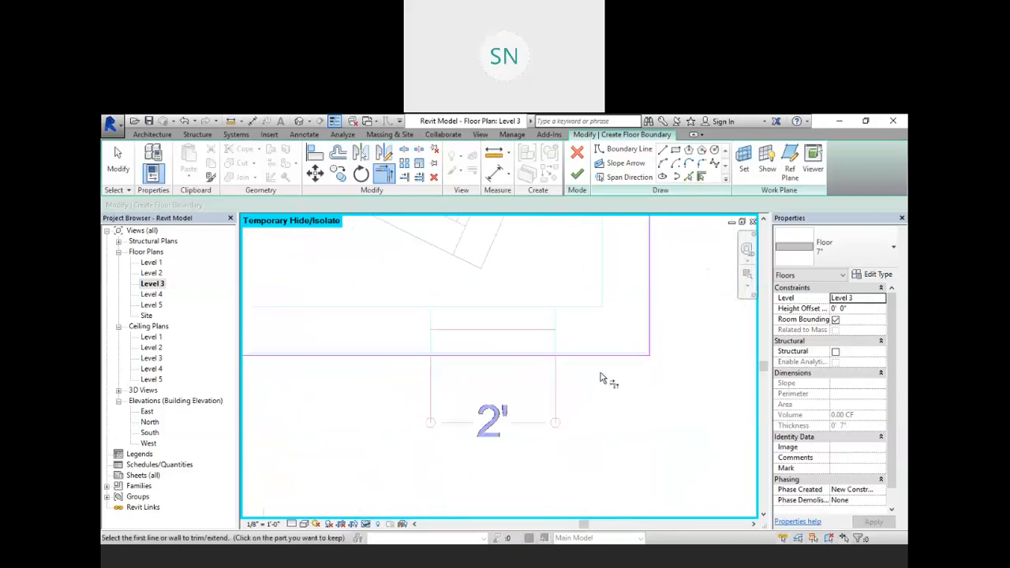
pyautogui.scroll(-3, 605, 356)
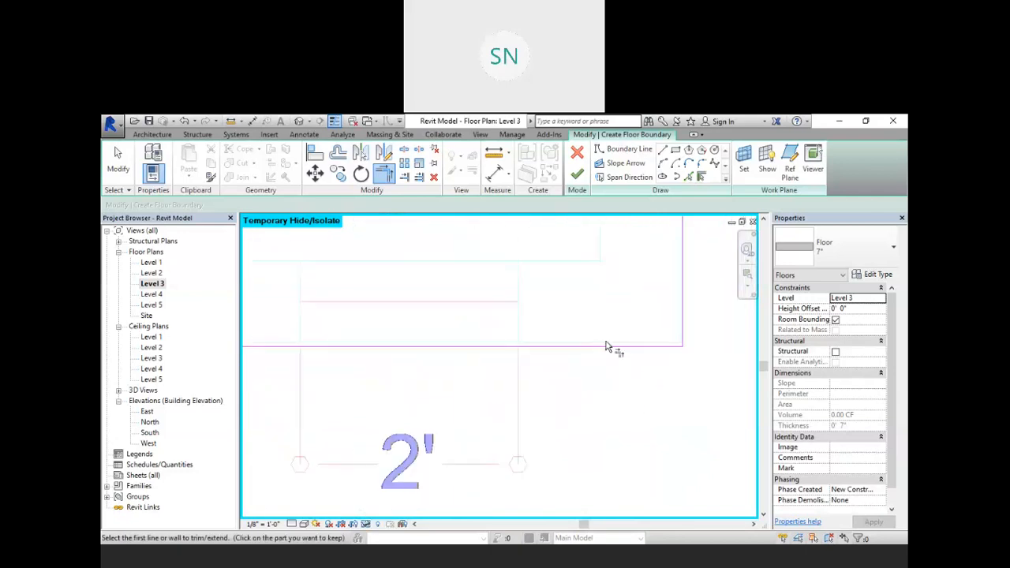
pyautogui.moveTo(609, 345); pyautogui.dragTo(560, 448, button='middle')
pyautogui.moveTo(588, 338); pyautogui.dragTo(548, 458, button='middle')
pyautogui.scroll(5, 599, 464)
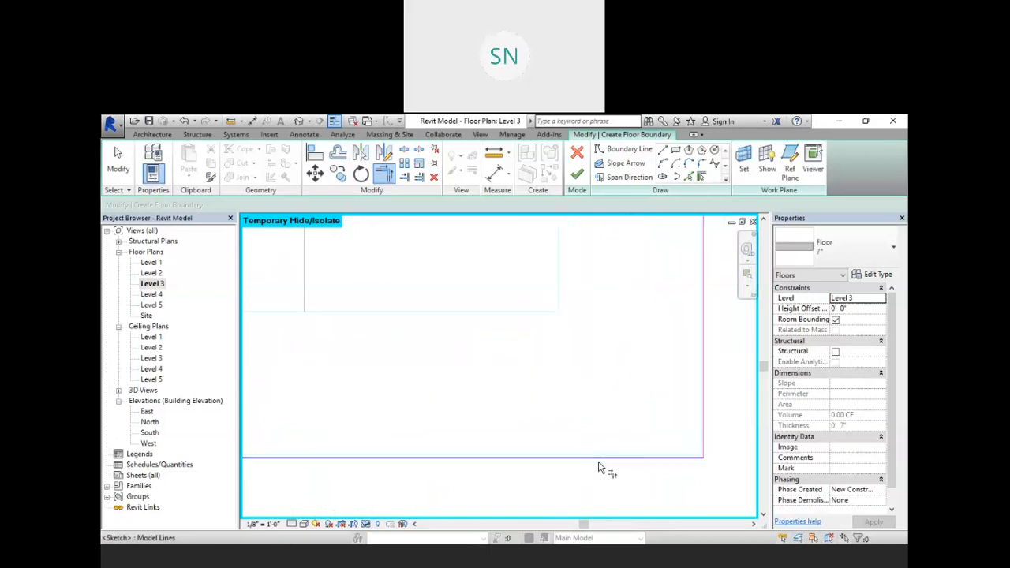
pyautogui.scroll(-3, 581, 456)
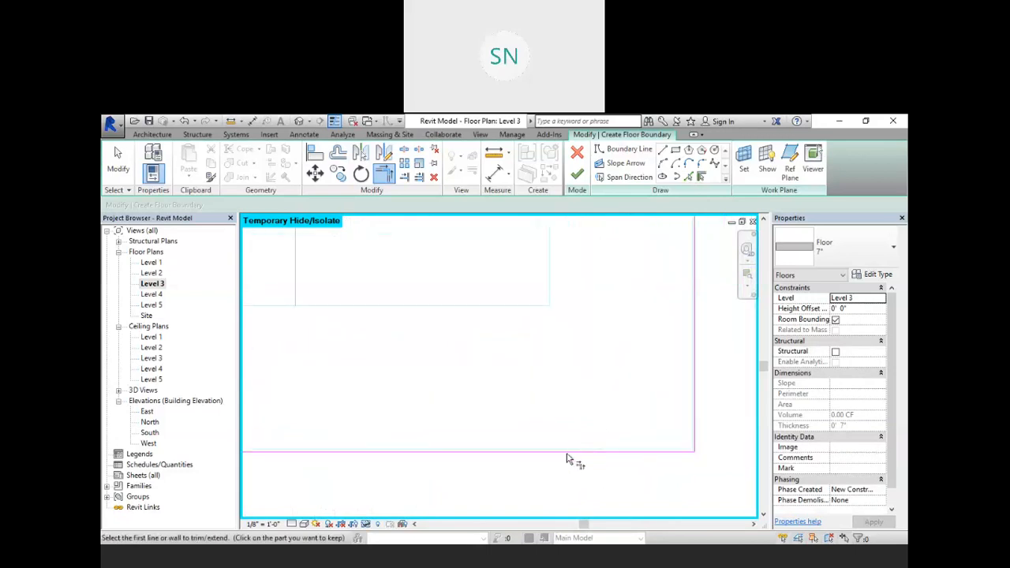
pyautogui.moveTo(532, 508); pyautogui.dragTo(552, 440, button='middle')
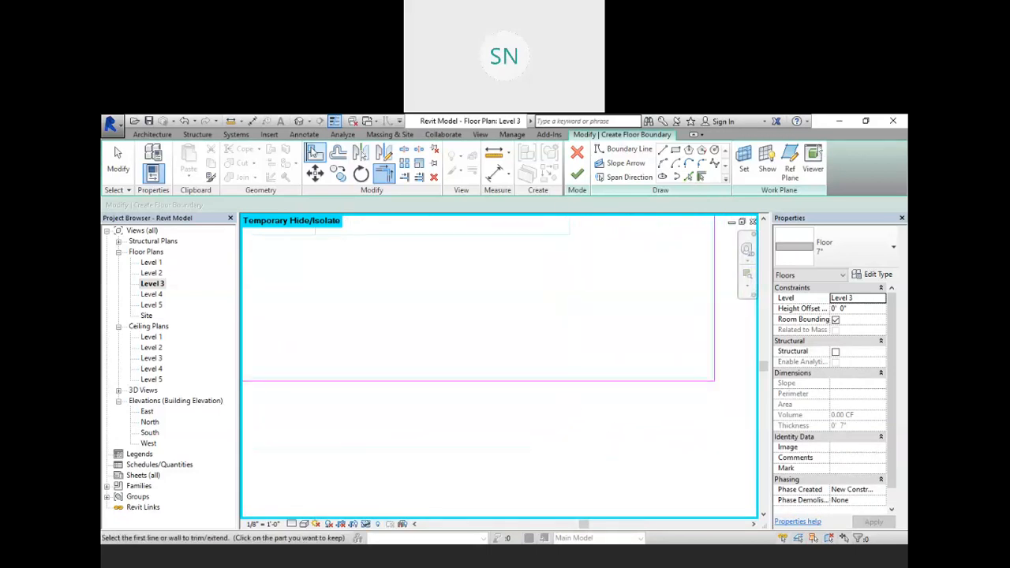
# Align the boundary line below Toilet-02 with the outer face of its lower wall
pyautogui.click(314, 152)
pyautogui.scroll(3, 323, 397)
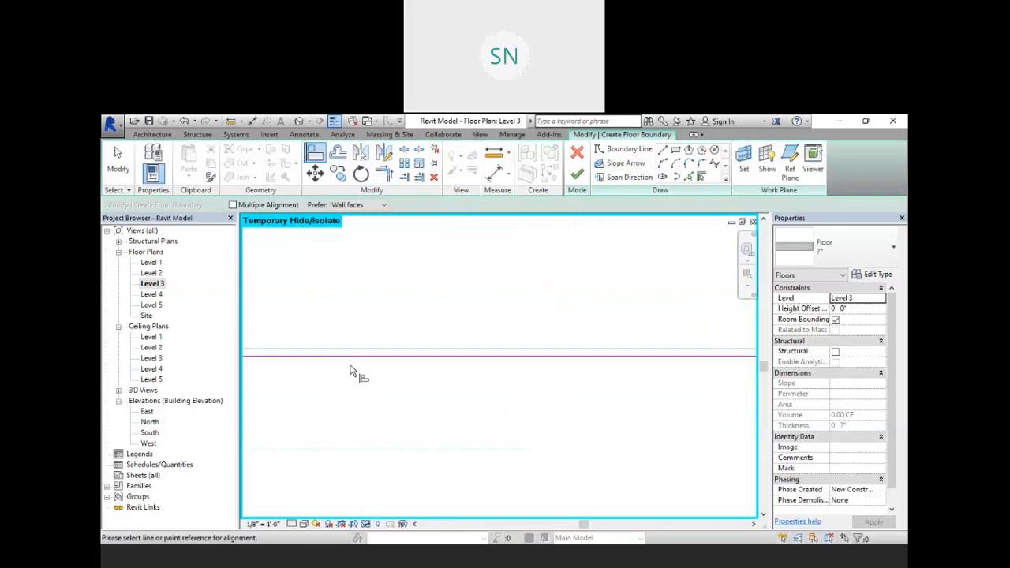
pyautogui.scroll(2, 364, 358)
pyautogui.click(384, 339)
pyautogui.click(390, 351)
# Align the side boundary line below Toilet-02 with the outer face of the T.V. room's side wall
pyautogui.moveTo(470, 380); pyautogui.dragTo(528, 337, button='middle')
pyautogui.scroll(-2, 528, 338)
pyautogui.scroll(-2, 528, 337)
pyautogui.scroll(3, 383, 418)
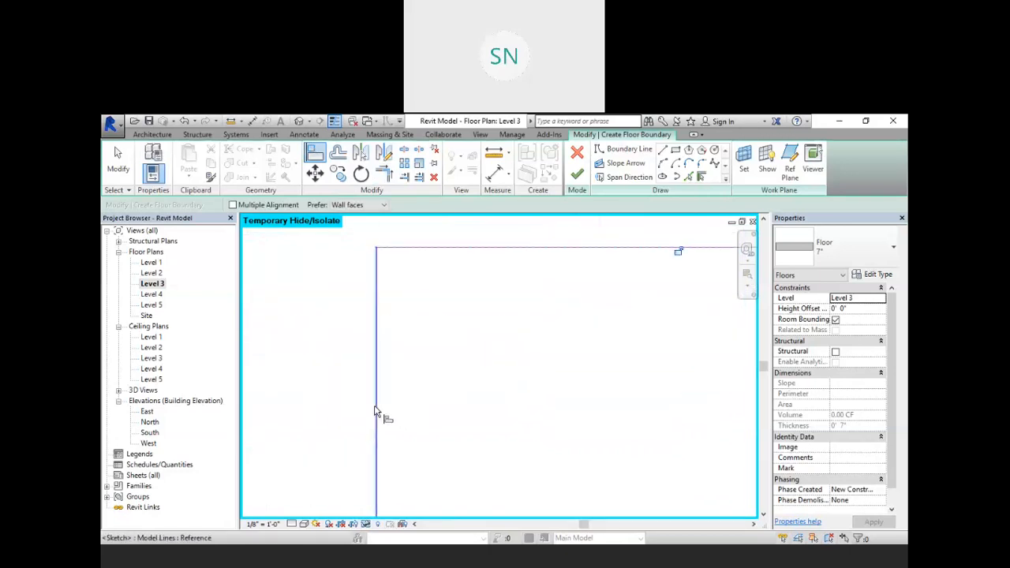
pyautogui.click(376, 412)
pyautogui.click(381, 412)
# Align the boundary line below the T.V. room with the outer face of its lower wall
pyautogui.moveTo(465, 412); pyautogui.dragTo(550, 285, button='middle')
pyautogui.scroll(-2, 551, 285)
pyautogui.scroll(-3, 545, 286)
pyautogui.scroll(4, 480, 413)
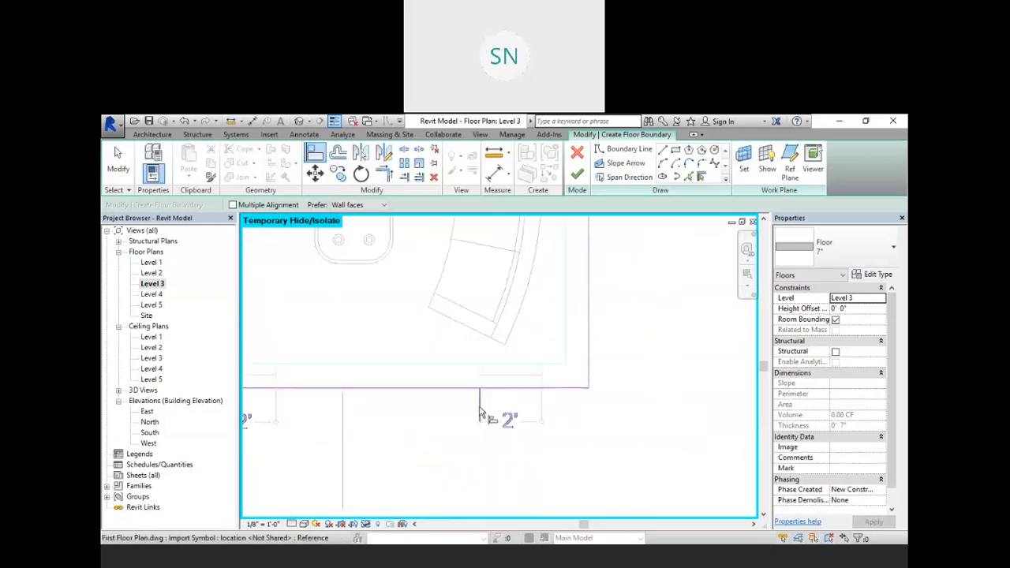
pyautogui.scroll(4, 450, 383)
pyautogui.click(464, 369)
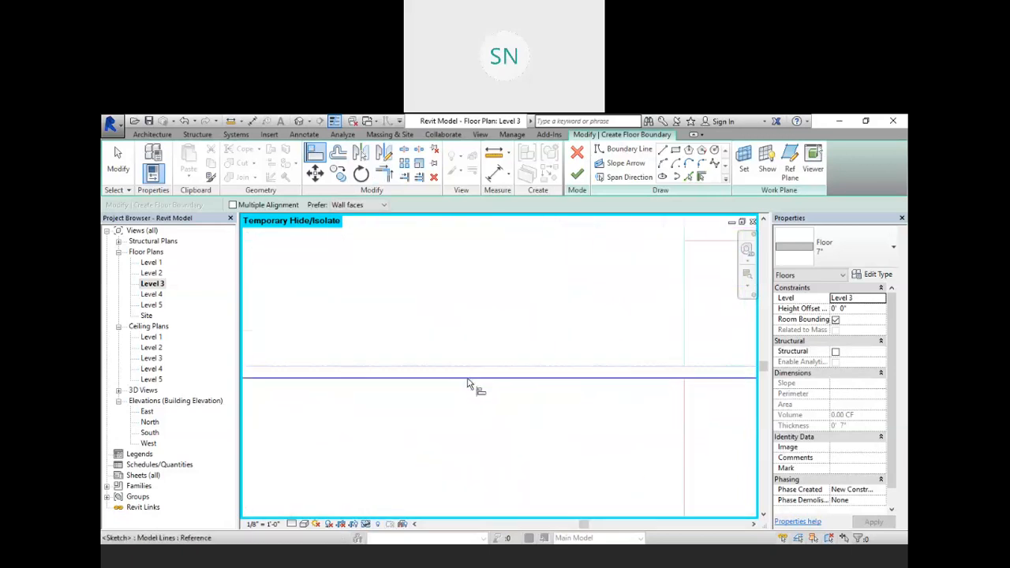
pyautogui.click(468, 380)
# Align the short vertical boundary line between the T.V. room and the 6'-5" wall segment with the wall's outer face
pyautogui.moveTo(460, 407); pyautogui.dragTo(589, 327, button='middle')
pyautogui.scroll(-12, 589, 327)
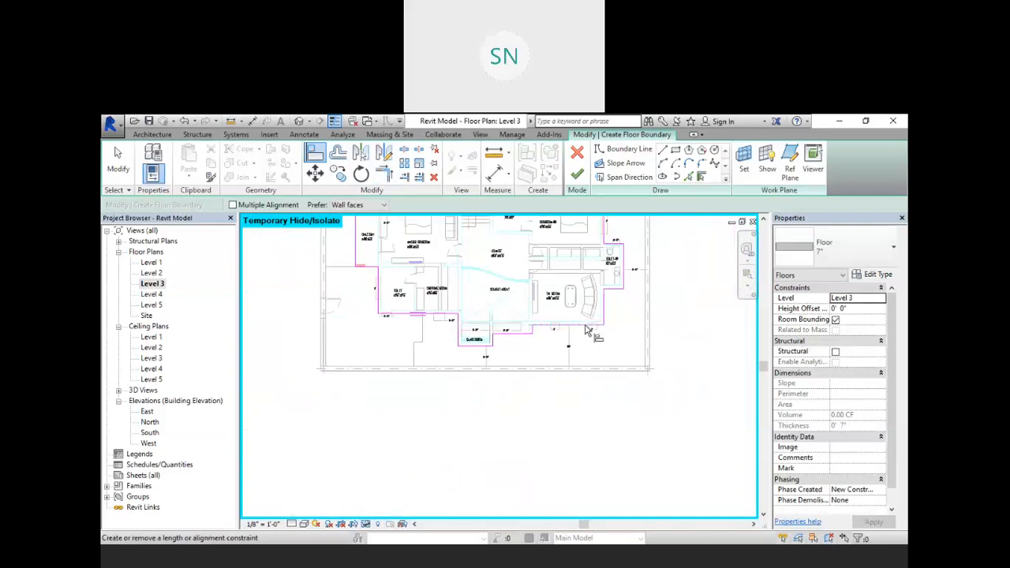
pyautogui.scroll(2, 528, 342)
pyautogui.scroll(5, 539, 321)
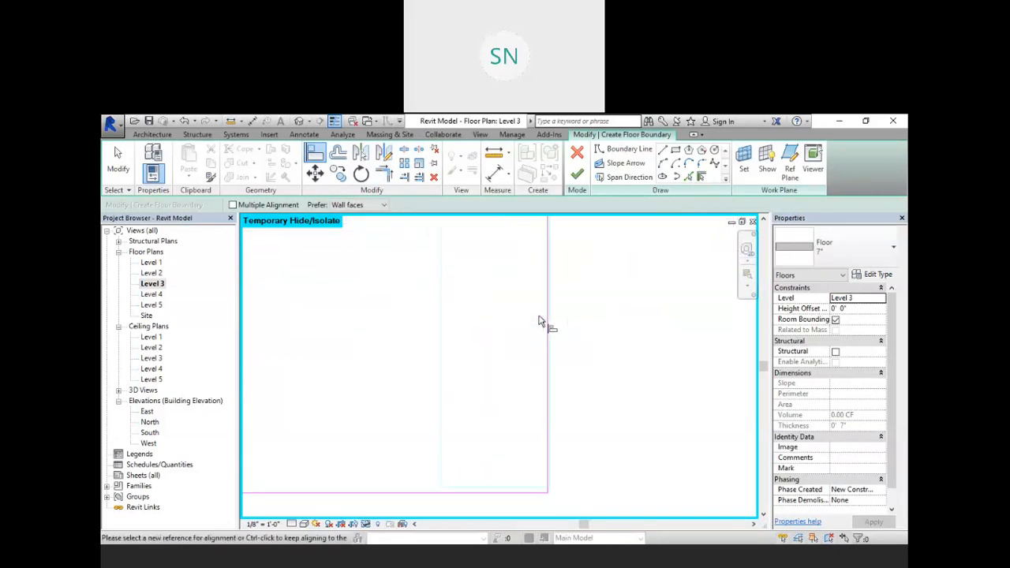
pyautogui.scroll(3, 543, 325)
pyautogui.click(554, 343)
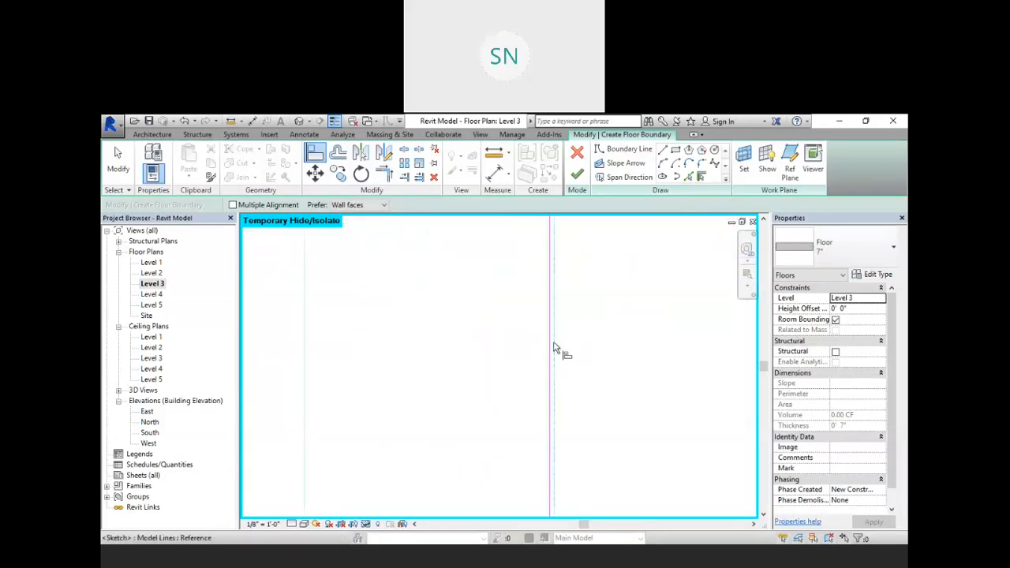
pyautogui.click(549, 349)
# Align the horizontal boundary line along the 6'-5" wall segment with the wall's outer face
pyautogui.moveTo(568, 335); pyautogui.dragTo(591, 284, button='middle')
pyautogui.scroll(-3, 591, 275)
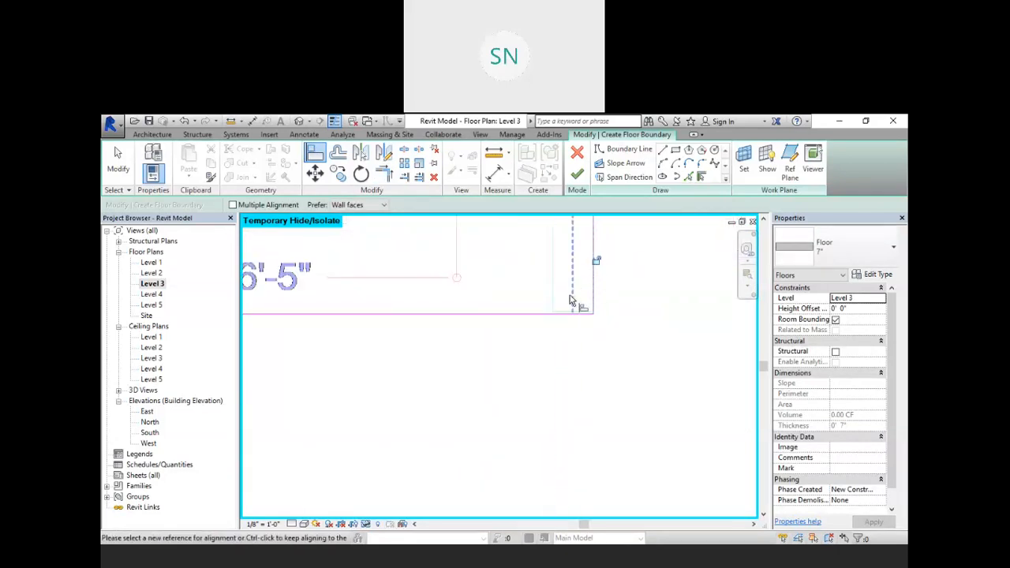
pyautogui.scroll(5, 577, 314)
pyautogui.click(581, 312)
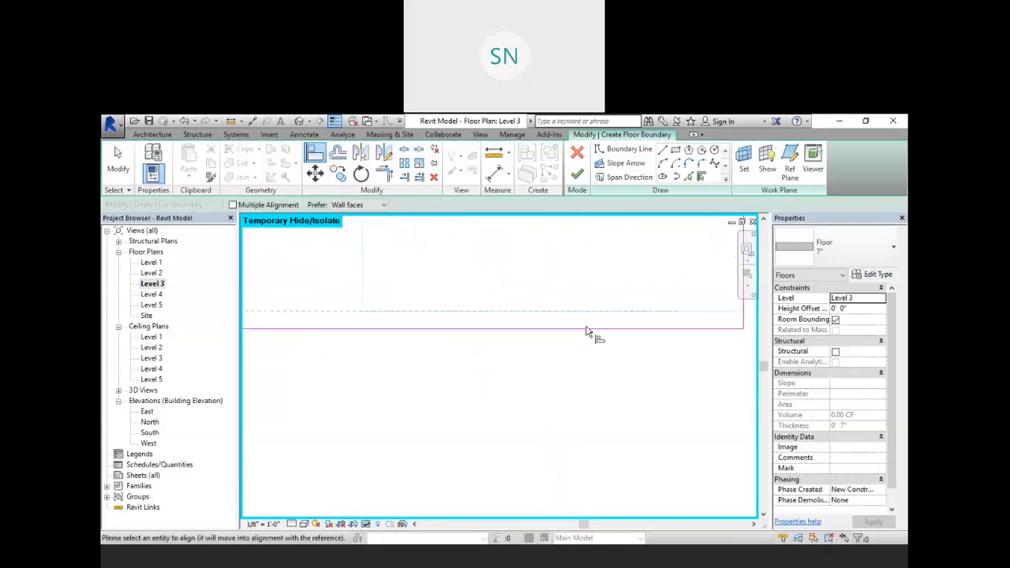
pyautogui.click(588, 328)
# Check the remaining boundary around the glass brick area and the whole slab outline for gaps or offsets
pyautogui.moveTo(598, 371); pyautogui.dragTo(632, 311, button='middle')
pyautogui.scroll(-3, 622, 312)
pyautogui.scroll(-4, 616, 316)
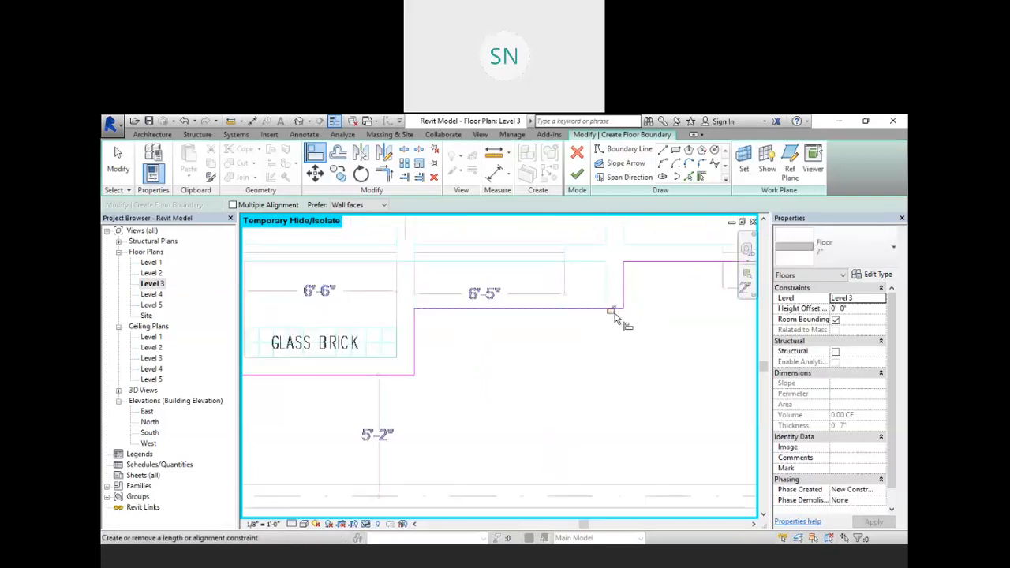
pyautogui.scroll(5, 481, 338)
pyautogui.scroll(-4, 493, 337)
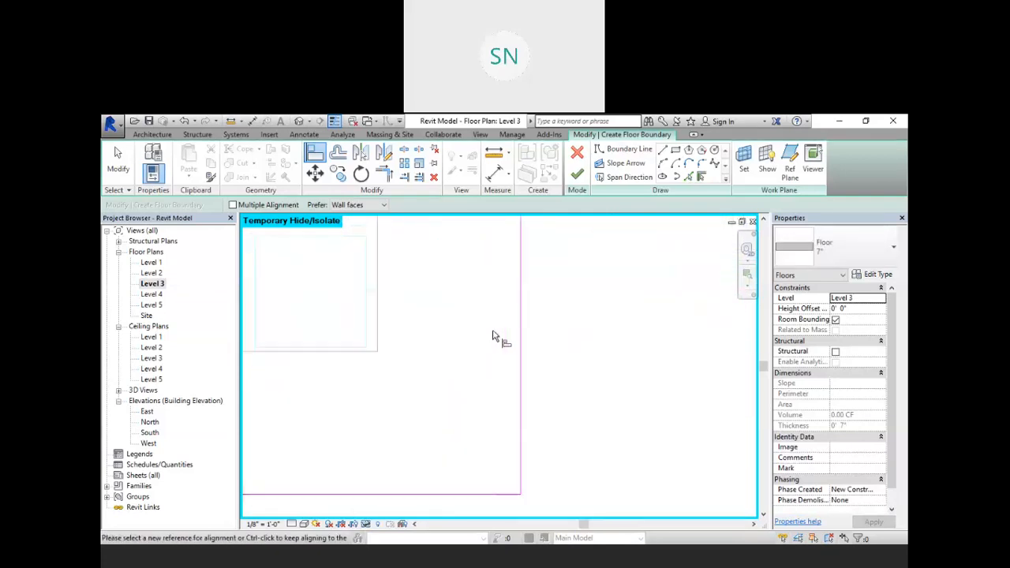
pyautogui.scroll(-4, 495, 336)
pyautogui.moveTo(414, 300); pyautogui.dragTo(469, 388, button='middle')
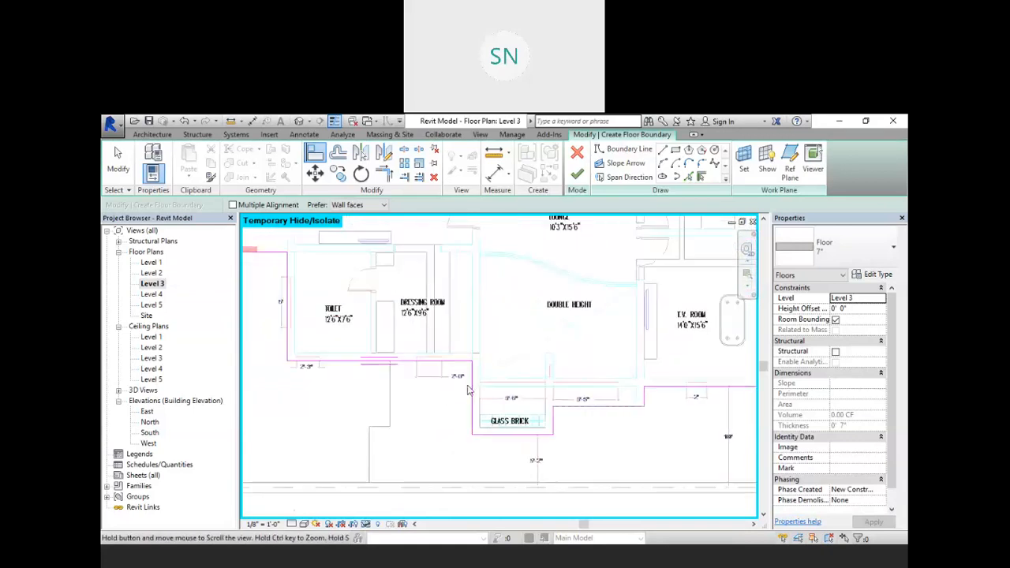
pyautogui.scroll(-3, 468, 385)
pyautogui.moveTo(520, 316); pyautogui.dragTo(521, 343, button='middle')
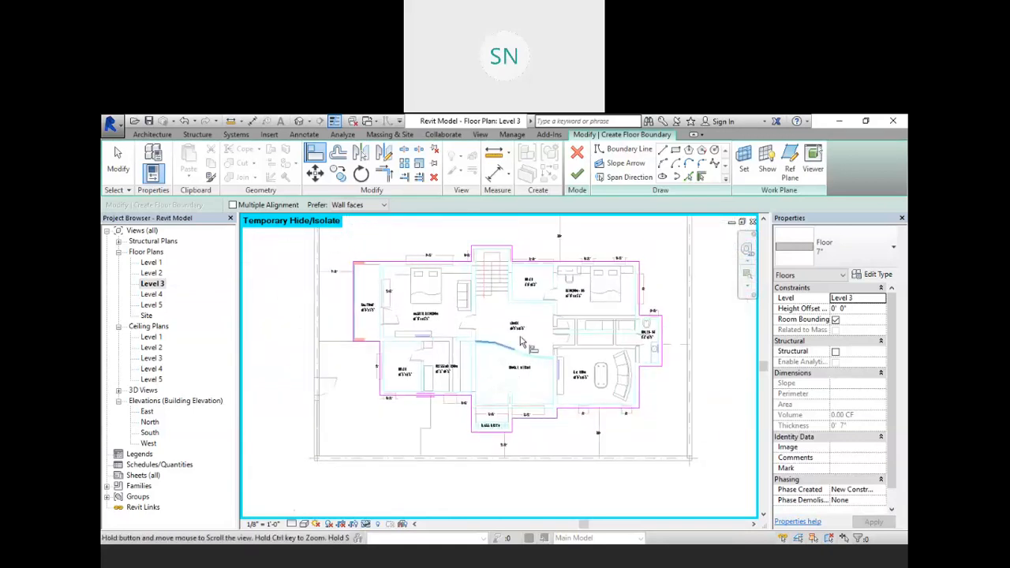
# Finish the floor sketch and attach the walls reaching this level to the bottom of the slab
pyautogui.click(577, 174)
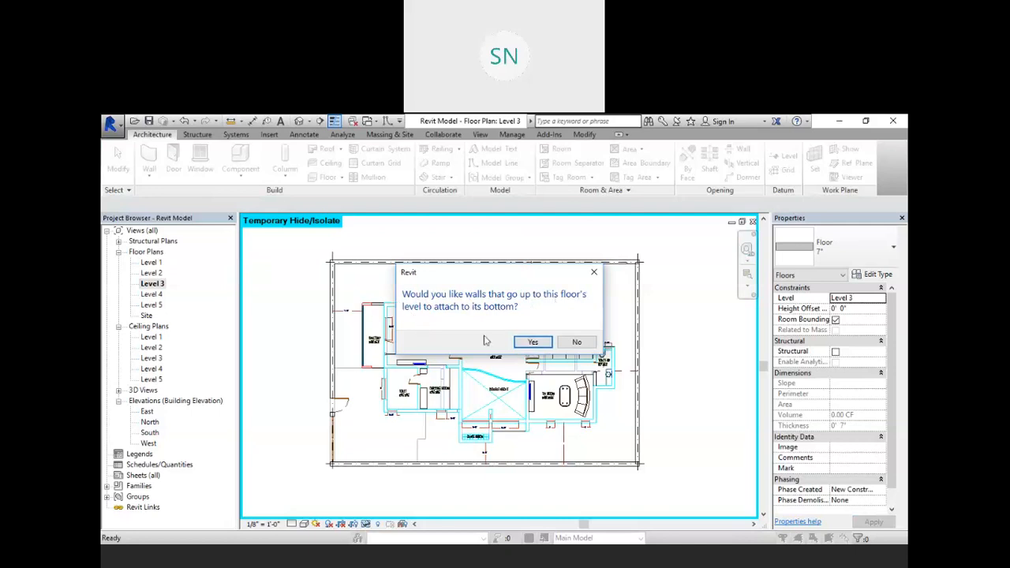
pyautogui.click(534, 343)
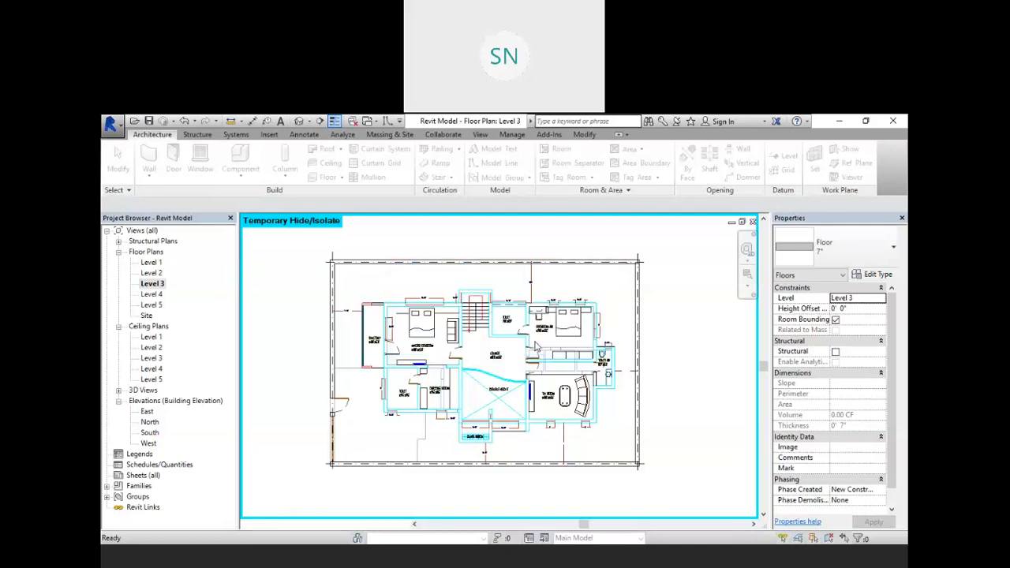
pyautogui.click(295, 308)
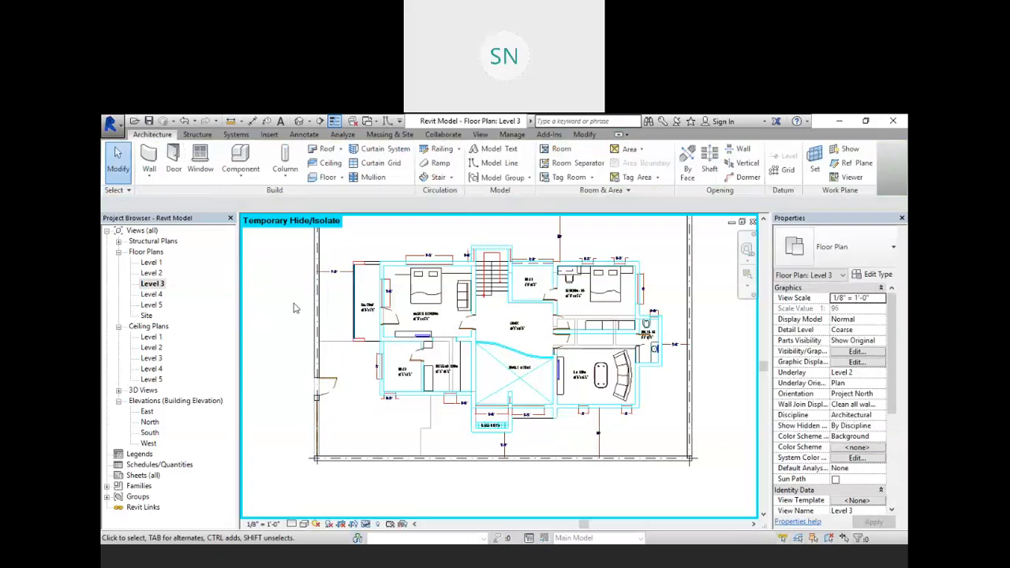
# Open the default 3D view and inspect the new first-floor slab on the house
pyautogui.click(300, 122)
pyautogui.scroll(5, 514, 353)
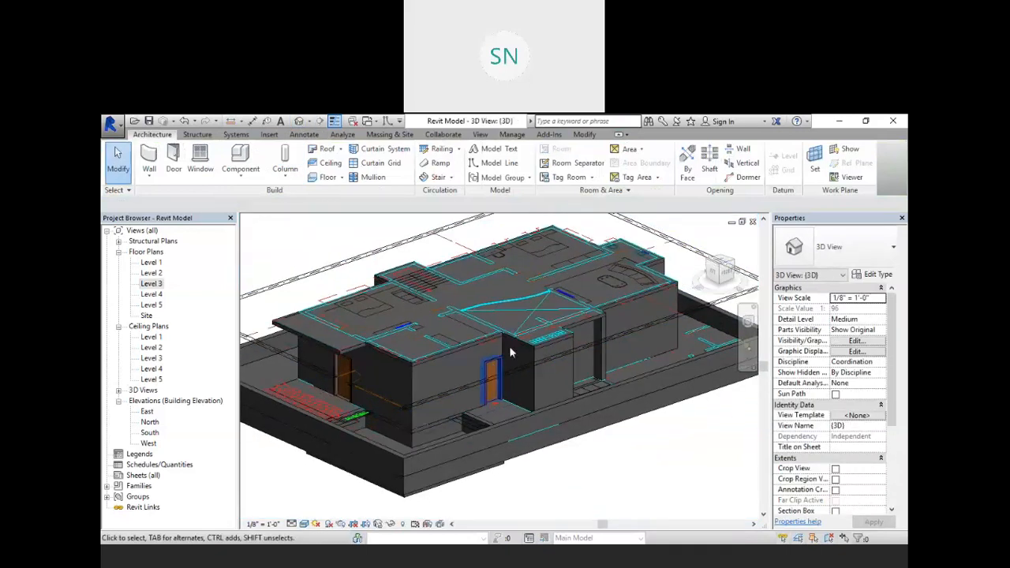
# Inspect the slab's edges and corners against the walls and its double-height area in the 3D view
pyautogui.scroll(4, 548, 353)
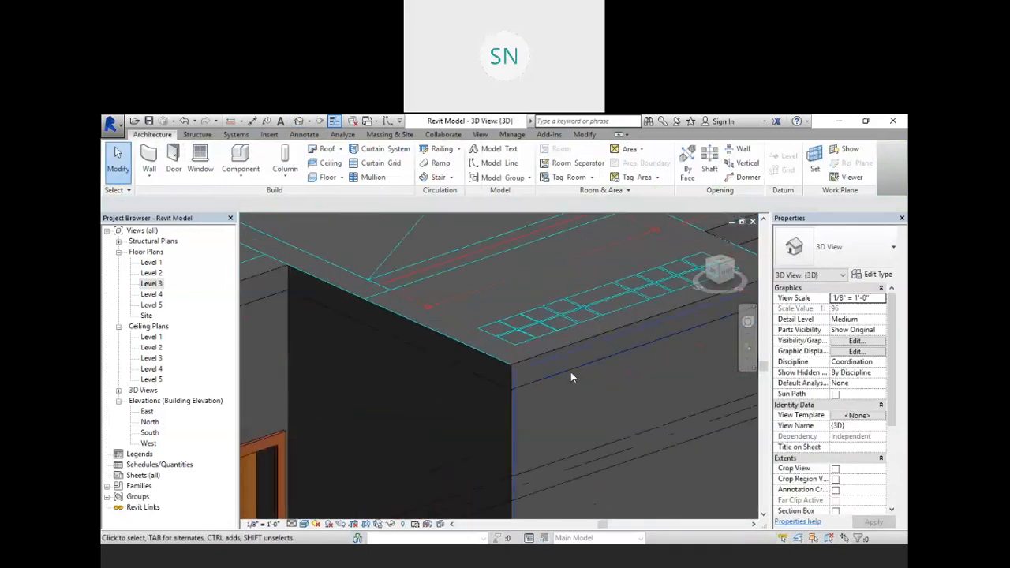
pyautogui.keyDown('shift'); pyautogui.moveTo(540, 409); pyautogui.dragTo(384, 318, button='middle'); pyautogui.keyUp('shift')
pyautogui.scroll(4, 384, 318)
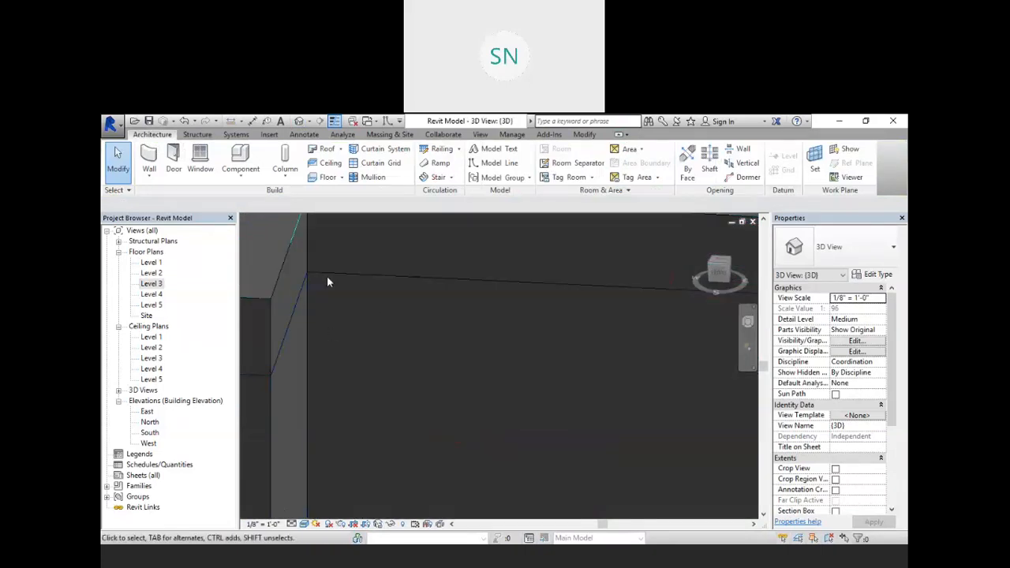
pyautogui.scroll(-5, 345, 313)
pyautogui.moveTo(560, 371); pyautogui.dragTo(413, 422, button='middle')
pyautogui.scroll(3, 534, 320)
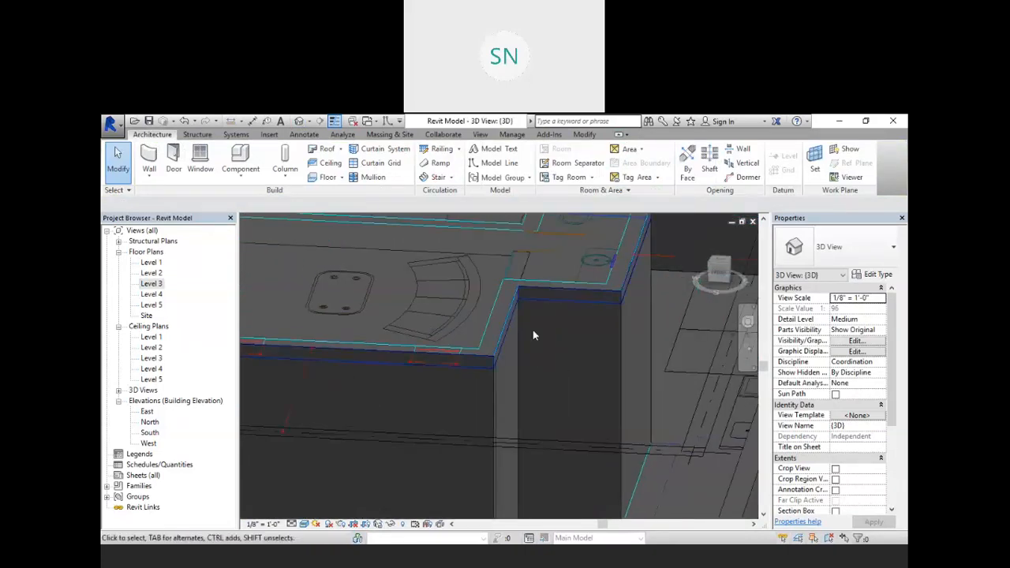
pyautogui.scroll(3, 535, 310)
pyautogui.moveTo(535, 310); pyautogui.dragTo(281, 474, button='middle')
pyautogui.scroll(-3, 280, 474)
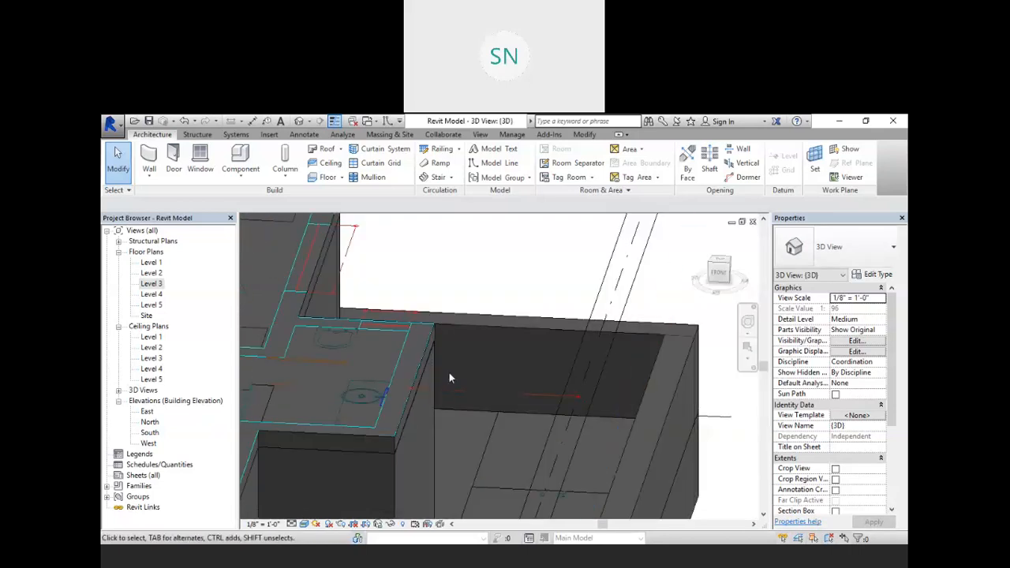
pyautogui.keyDown('shift'); pyautogui.moveTo(430, 405); pyautogui.dragTo(605, 289, button='middle'); pyautogui.keyUp('shift')
pyautogui.scroll(-5, 582, 316)
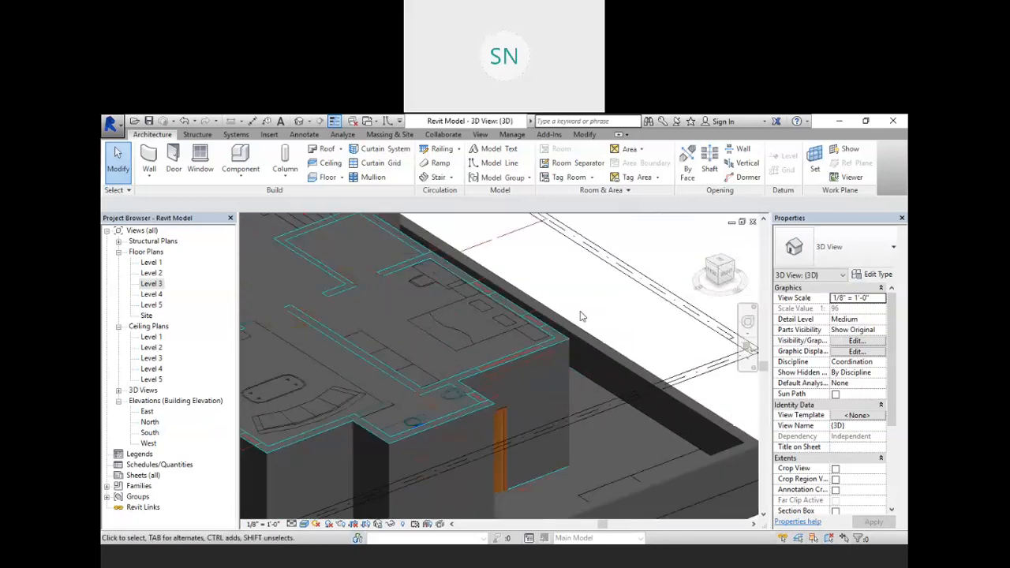
pyautogui.scroll(5, 355, 330)
pyautogui.keyDown('shift'); pyautogui.moveTo(402, 365); pyautogui.dragTo(491, 427, button='middle'); pyautogui.keyUp('shift')
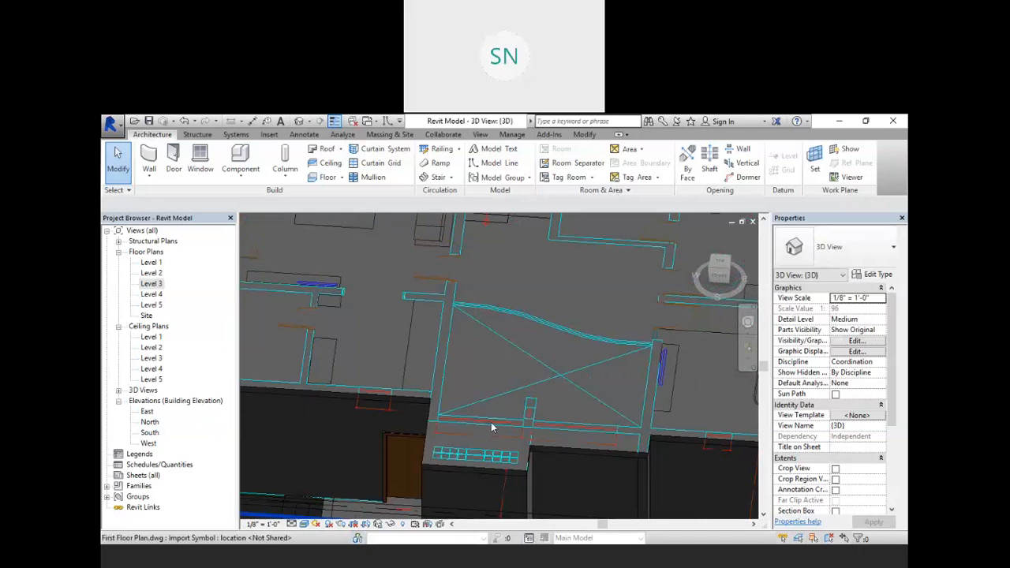
pyautogui.scroll(3, 492, 427)
pyautogui.moveTo(584, 416); pyautogui.dragTo(500, 456, button='middle')
pyautogui.scroll(-1, 478, 450)
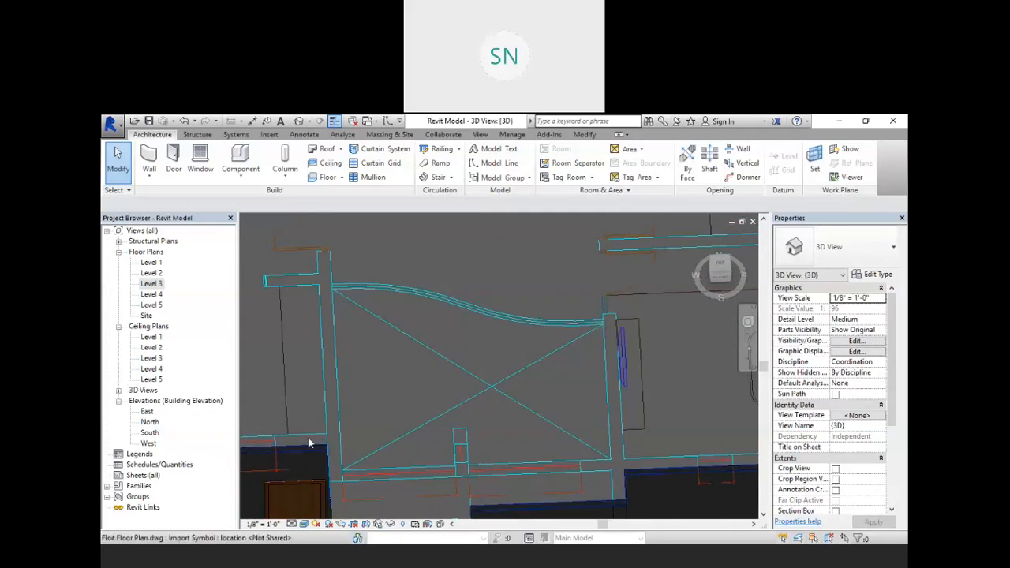
# Open the Level 3 floor plan and start editing the boundary of the 7" floor slab
pyautogui.doubleClick(149, 285)
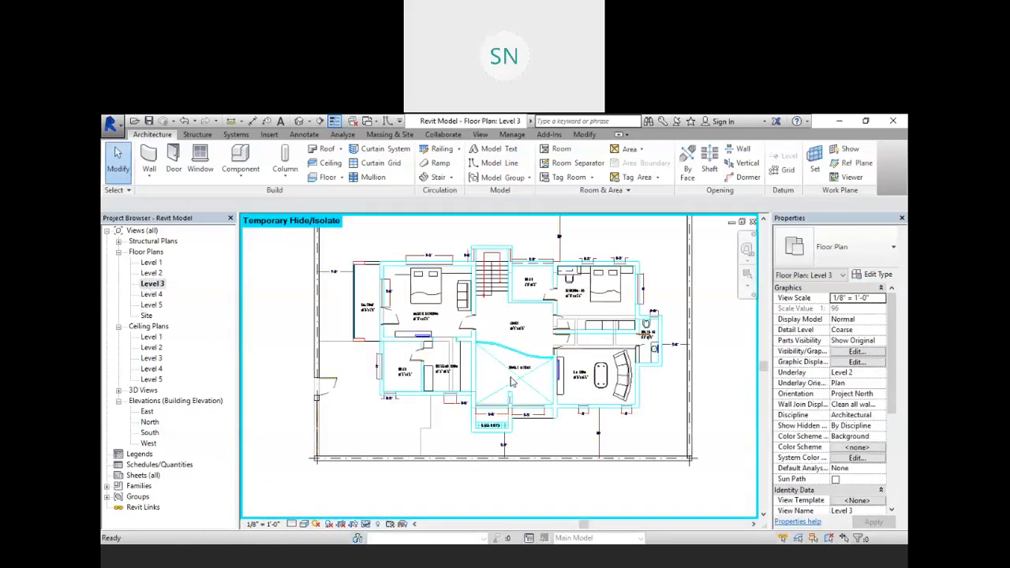
pyautogui.scroll(4, 508, 373)
pyautogui.moveTo(514, 369); pyautogui.dragTo(450, 364, button='middle')
pyautogui.scroll(-4, 420, 324)
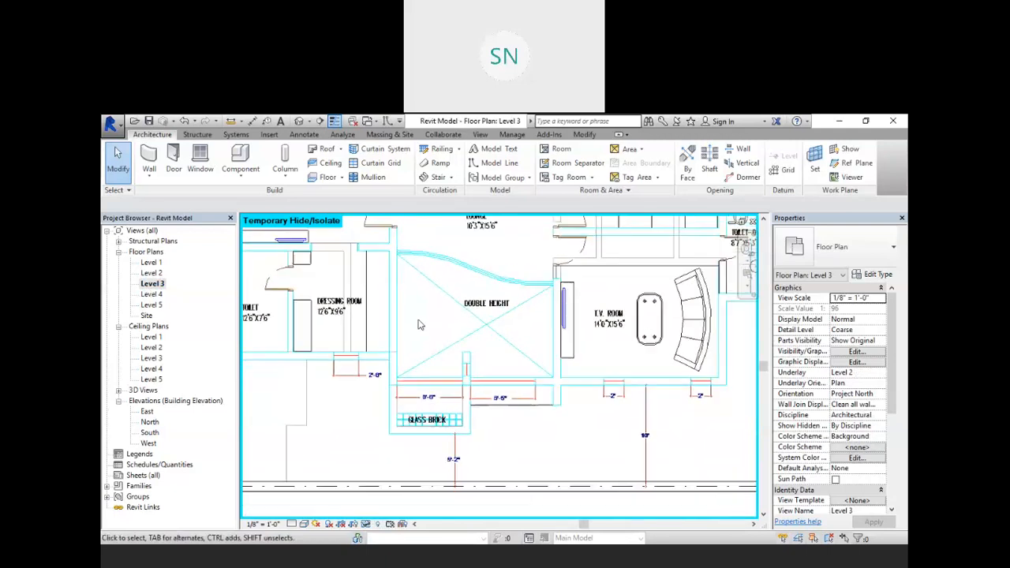
pyautogui.moveTo(386, 355); pyautogui.dragTo(411, 381, button='middle')
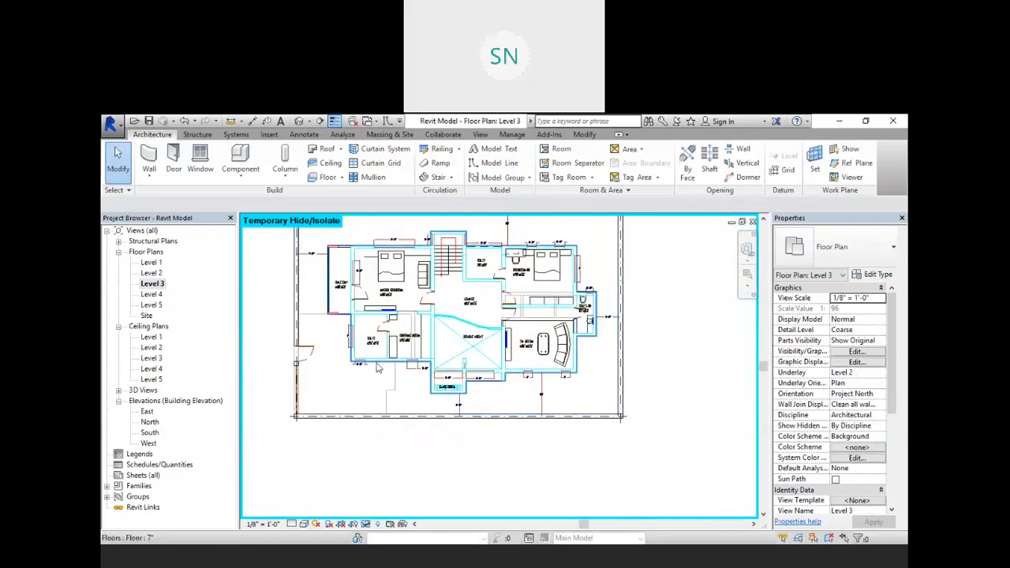
pyautogui.click(377, 364)
pyautogui.click(583, 168)
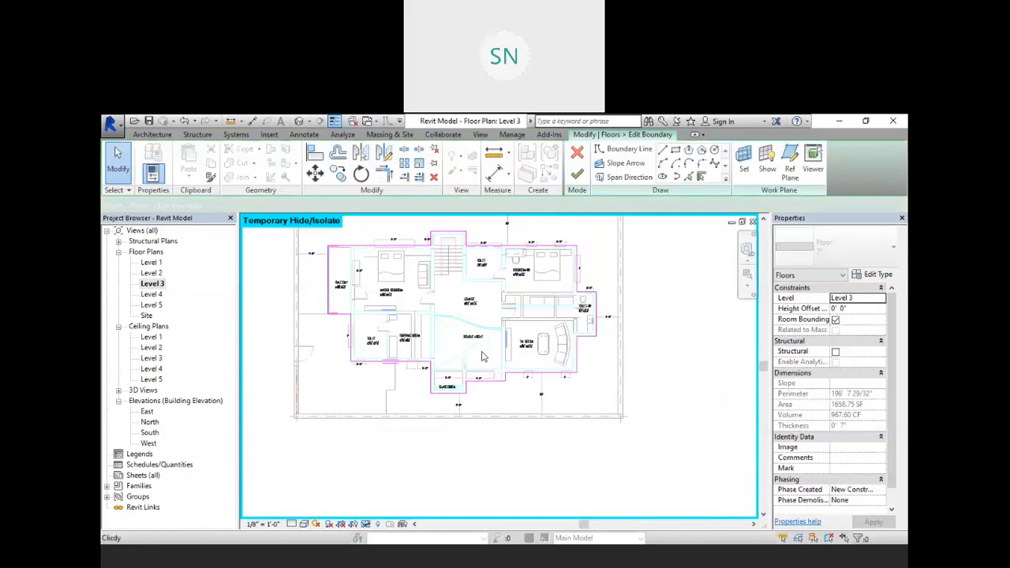
# Pick the straight sides and both inner arcs around the double-height area as slab boundary lines, and try to finish the sketch
pyautogui.scroll(3, 476, 356)
pyautogui.scroll(2, 475, 356)
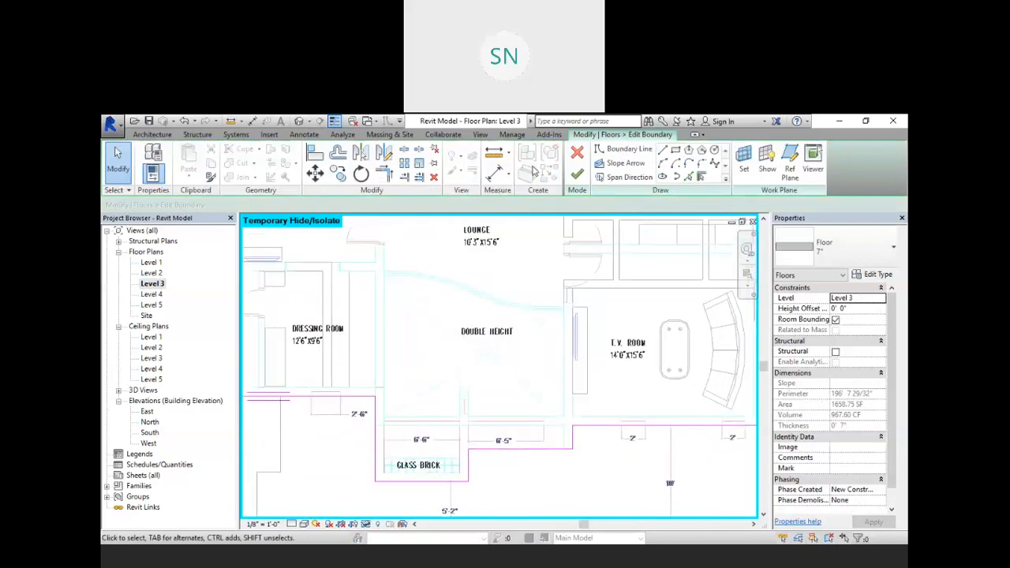
pyautogui.click(689, 177)
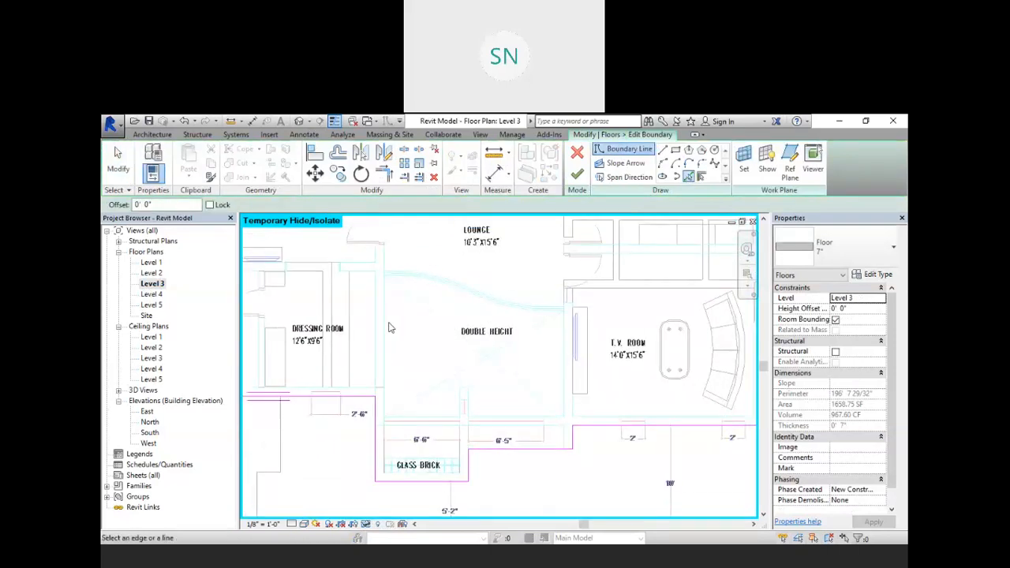
pyautogui.click(427, 417)
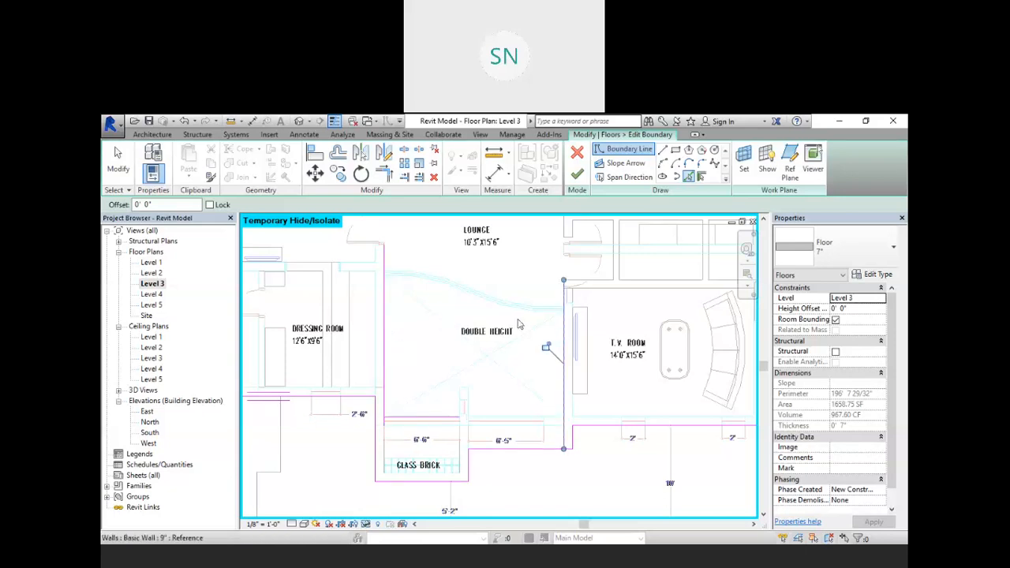
pyautogui.scroll(3, 415, 285)
pyautogui.click(482, 292)
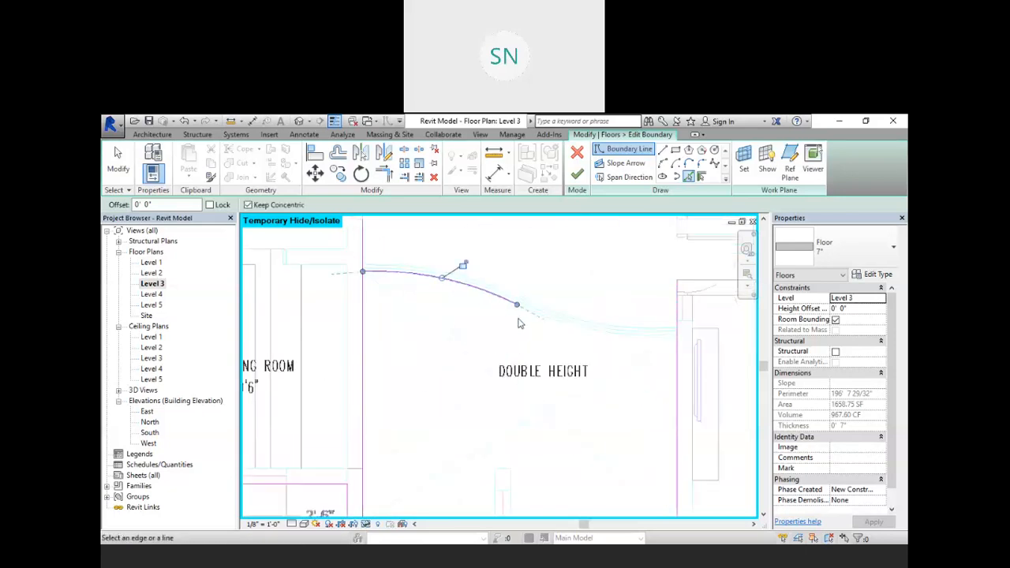
pyautogui.click(560, 333)
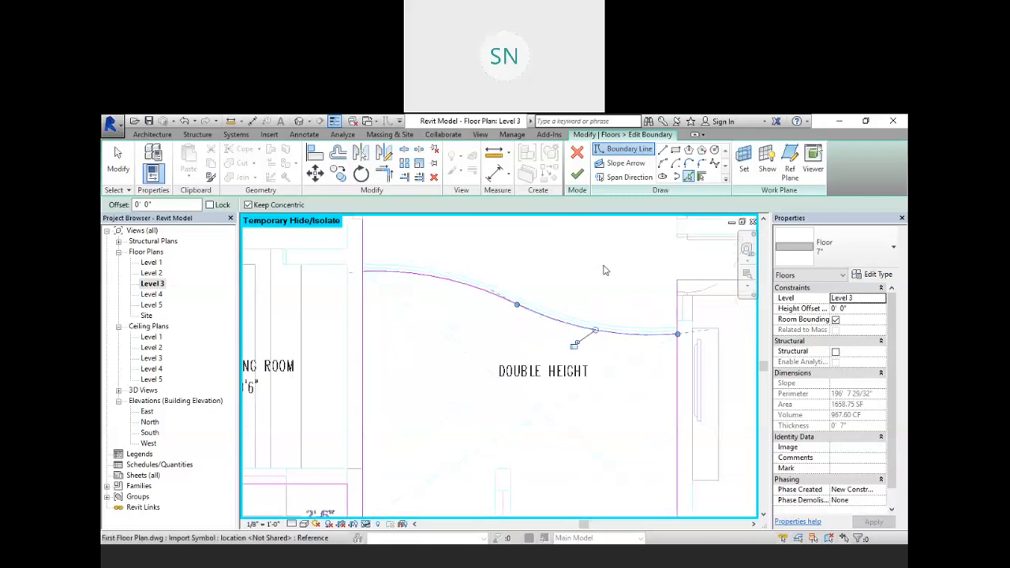
pyautogui.click(584, 181)
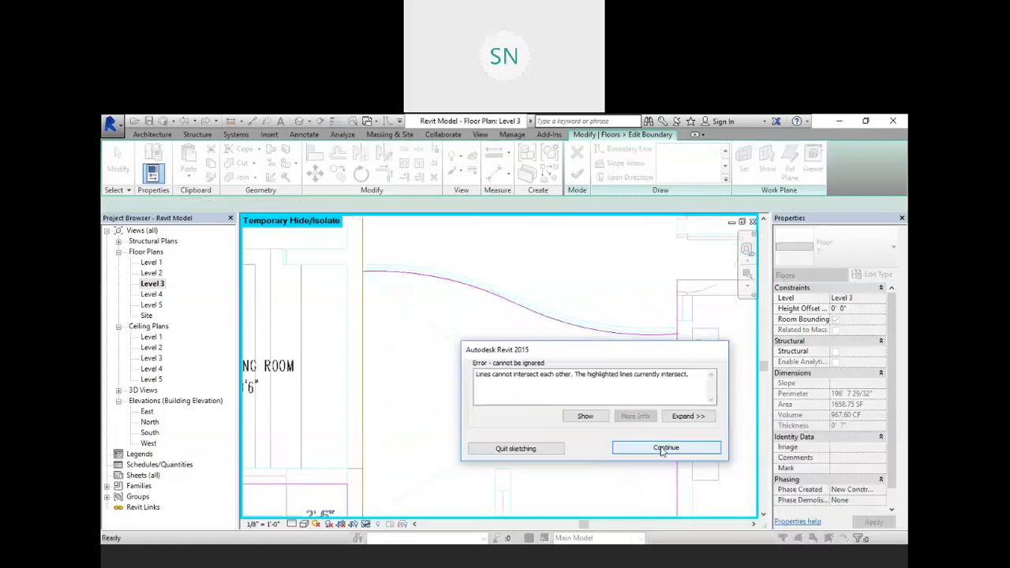
pyautogui.click(640, 447)
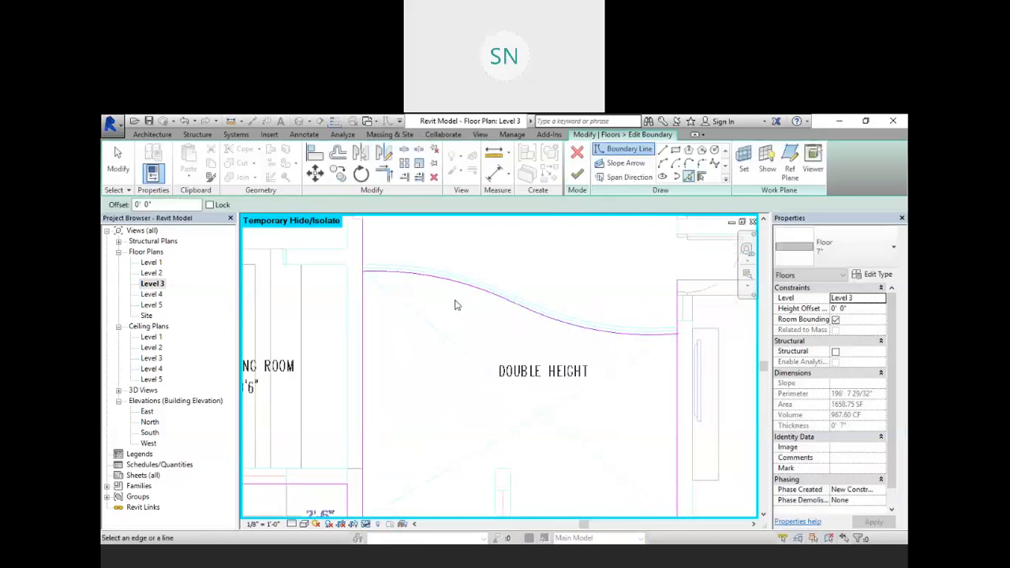
# Trim the double-height opening's two side lines to corners with the curved boundary
pyautogui.click(384, 173)
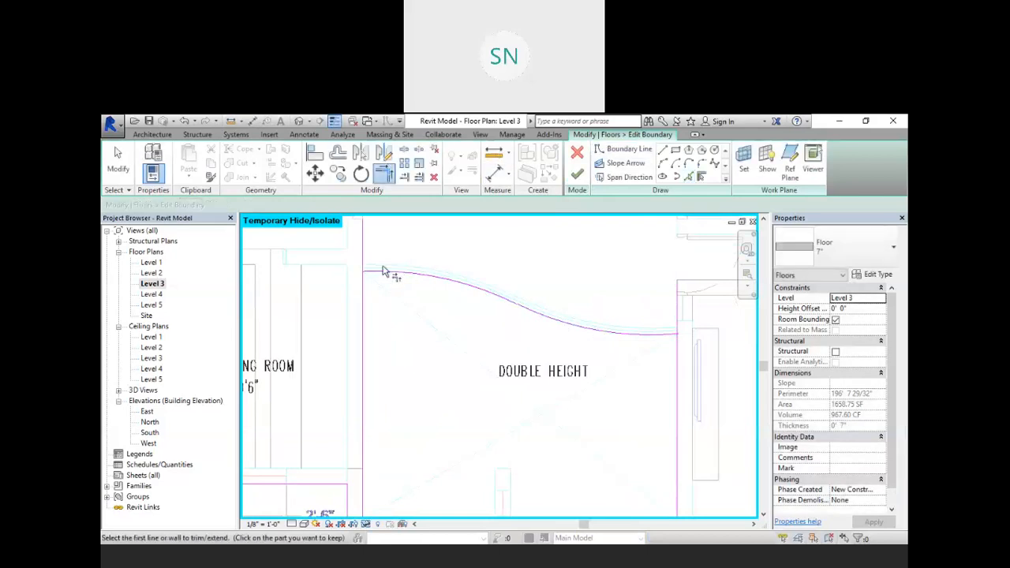
pyautogui.moveTo(408, 355); pyautogui.dragTo(281, 285, button='middle')
pyautogui.click(550, 270)
pyautogui.click(549, 299)
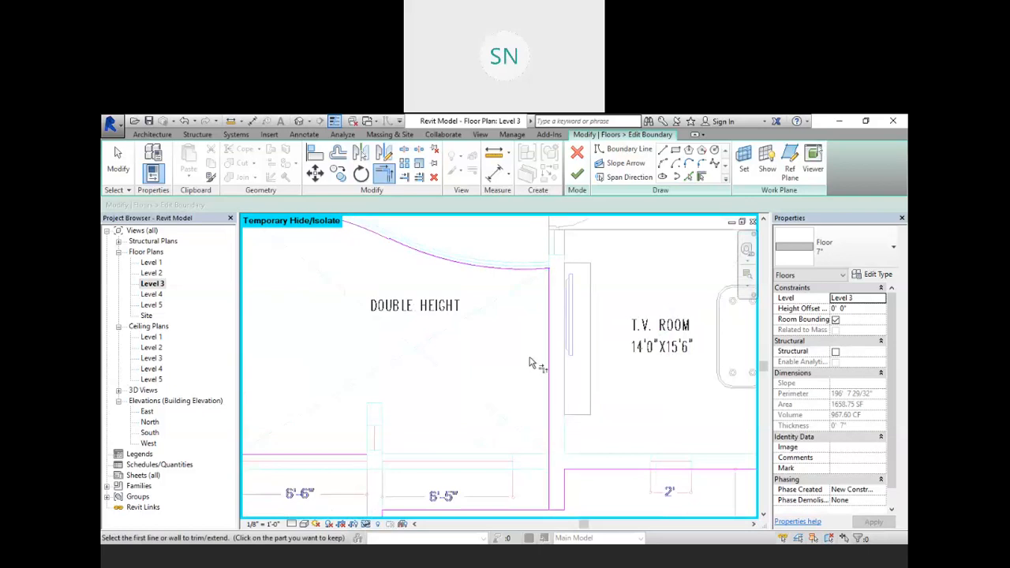
pyautogui.moveTo(532, 345); pyautogui.dragTo(551, 256, button='middle')
pyautogui.scroll(-1, 464, 304)
pyautogui.moveTo(464, 305); pyautogui.dragTo(517, 436, button='middle')
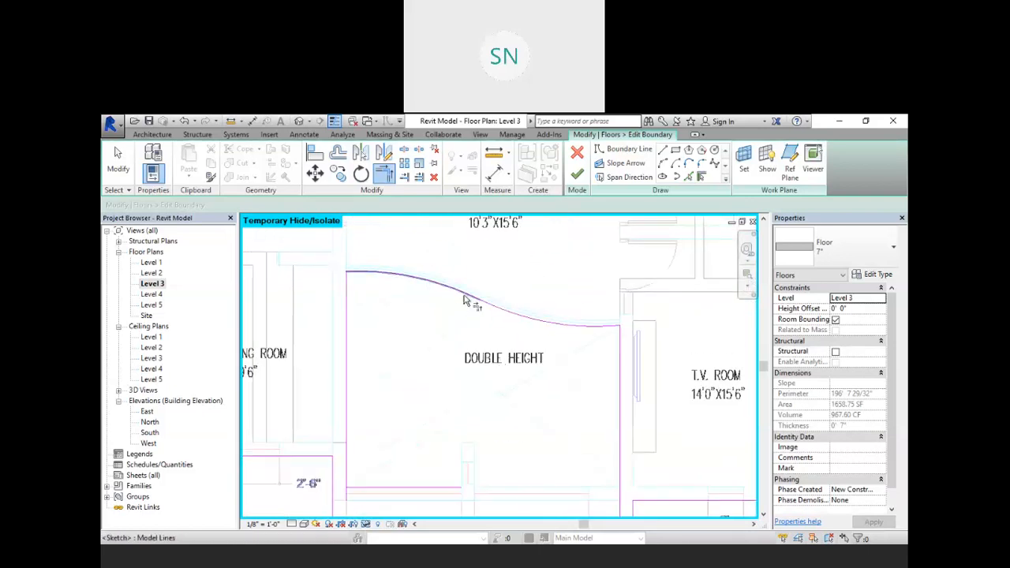
pyautogui.moveTo(505, 353); pyautogui.dragTo(479, 294, button='middle')
pyautogui.scroll(-3, 478, 294)
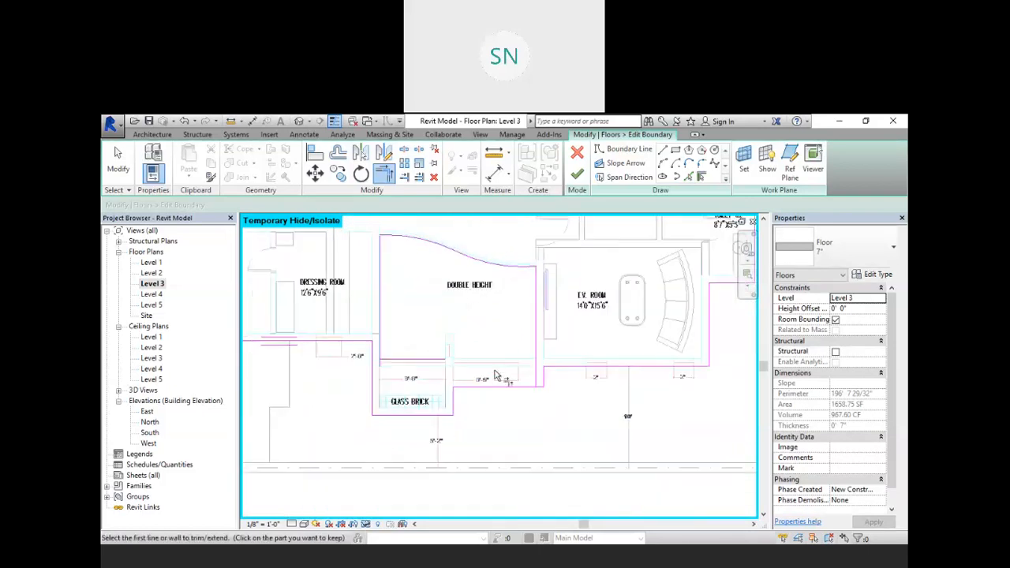
# Extend the opening's straight line above the glass brick area across the void and trim it to corners with both side lines
pyautogui.scroll(3, 497, 379)
pyautogui.click(351, 348)
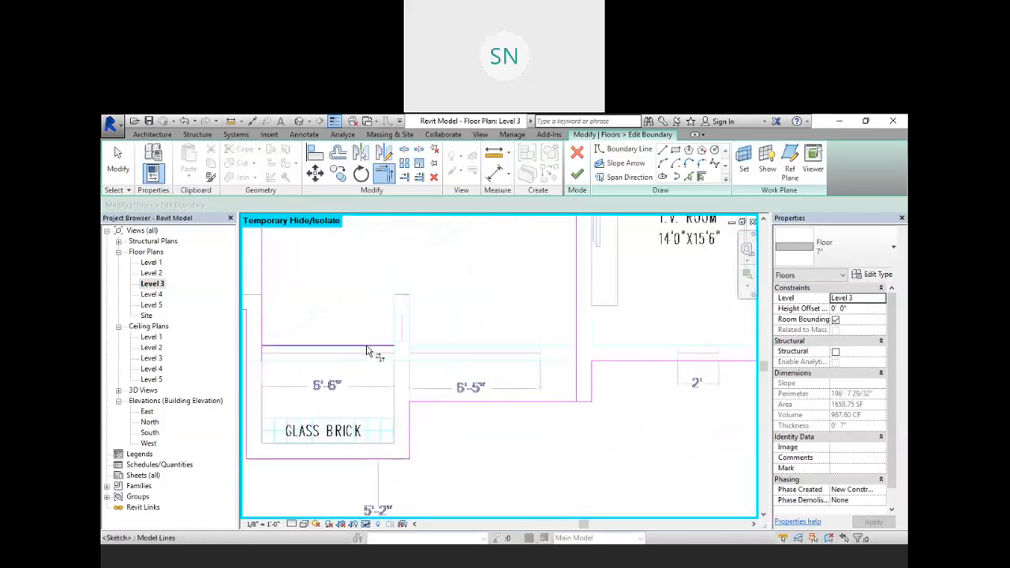
pyautogui.click(576, 305)
pyautogui.moveTo(502, 337); pyautogui.dragTo(699, 394, button='middle')
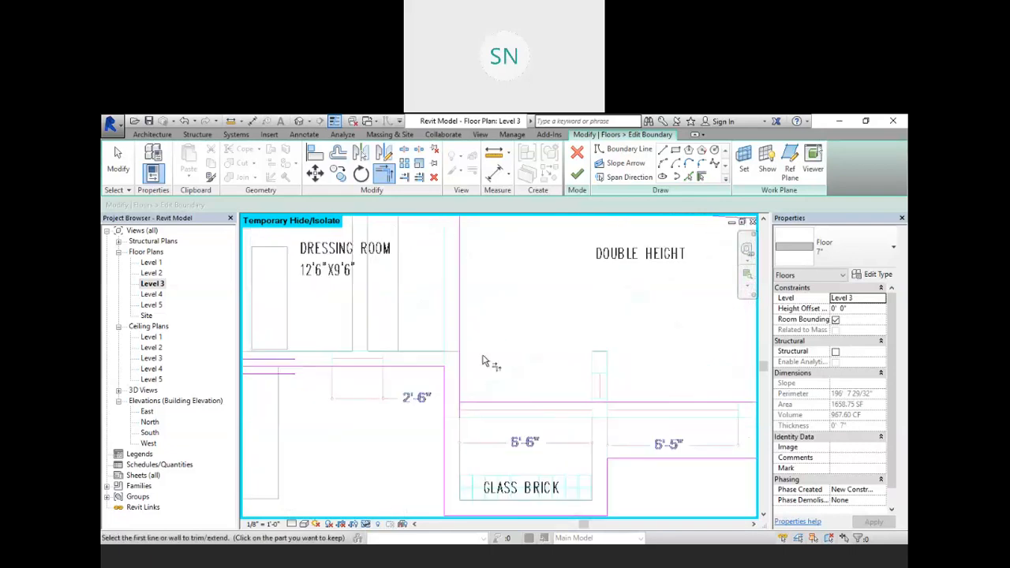
pyautogui.click(459, 322)
pyautogui.click(479, 403)
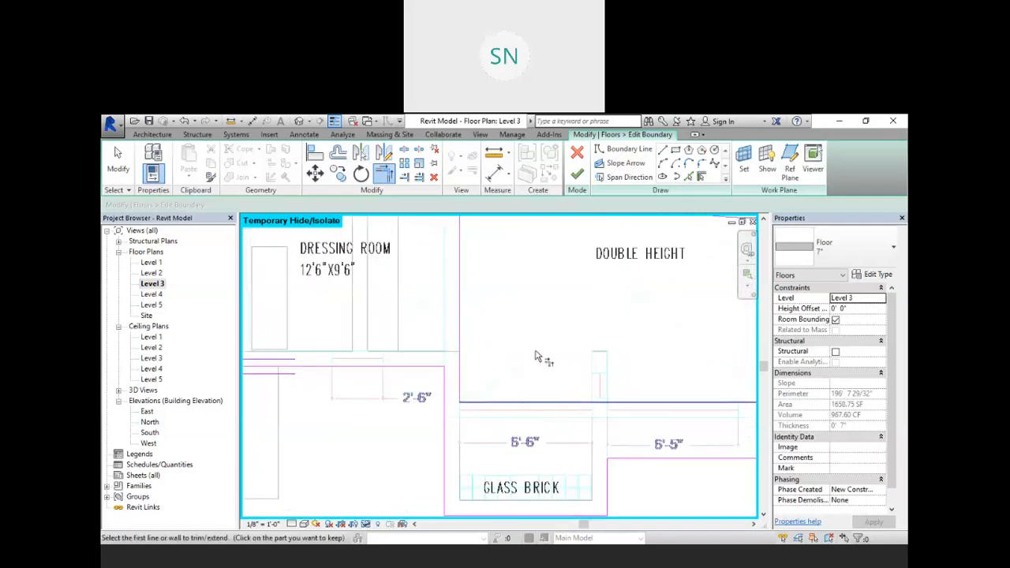
pyautogui.scroll(-4, 513, 355)
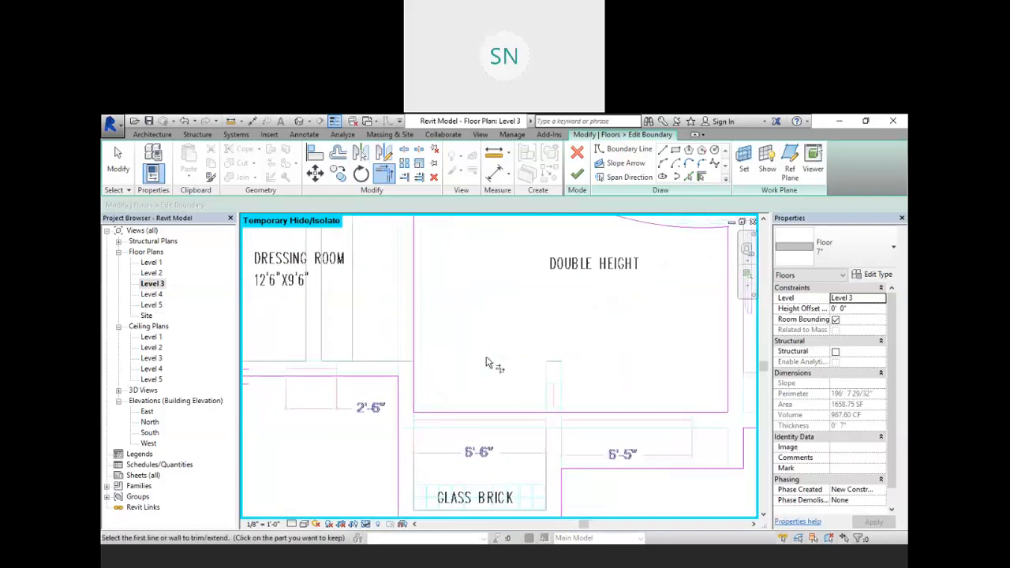
# Finish the floor boundary edit and attach the walls reaching this level to the slab's bottom
pyautogui.click(578, 175)
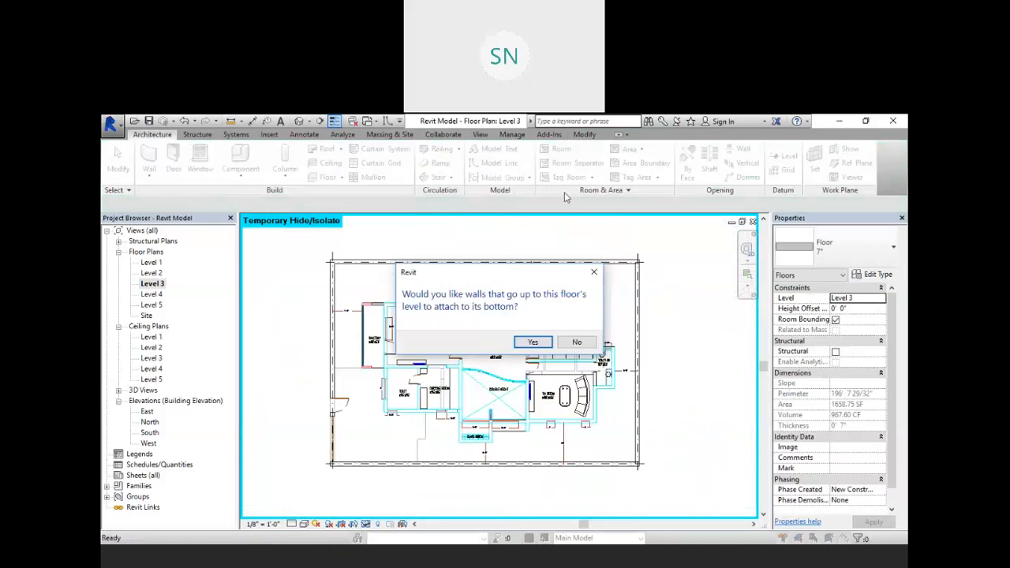
pyautogui.click(533, 343)
pyautogui.press('Escape')
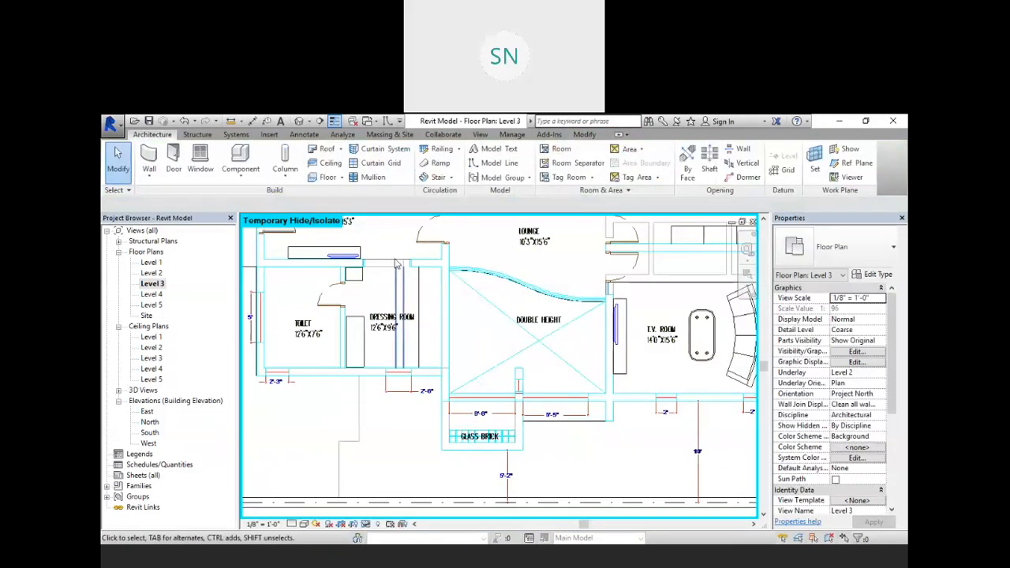
# Open the 3D view and inspect the double-height opening in the slab from several sides
pyautogui.click(299, 122)
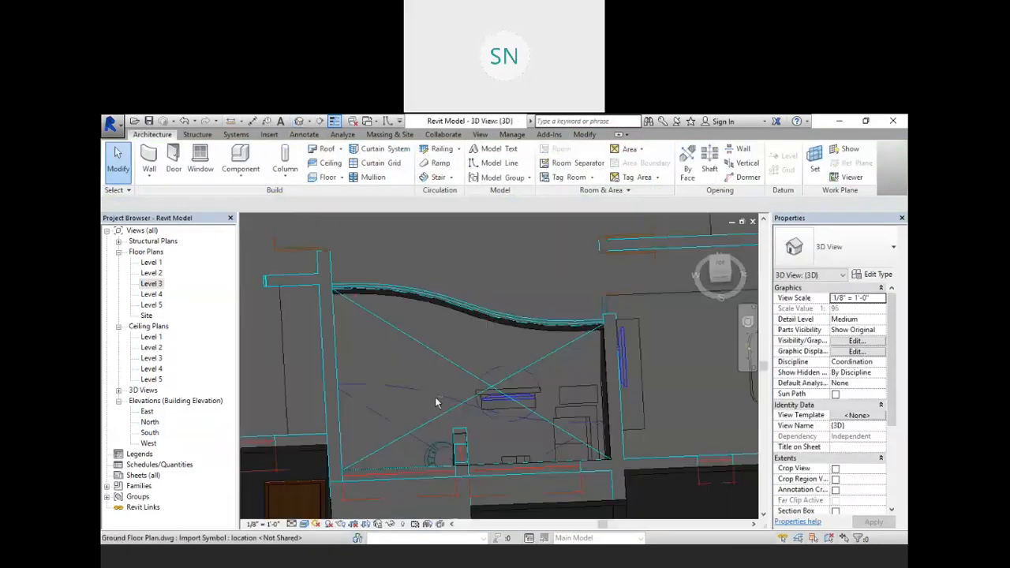
pyautogui.keyDown('shift'); pyautogui.moveTo(446, 416); pyautogui.dragTo(537, 465, button='middle'); pyautogui.keyUp('shift')
pyautogui.keyDown('shift'); pyautogui.moveTo(515, 415); pyautogui.dragTo(576, 244, button='middle'); pyautogui.keyUp('shift')
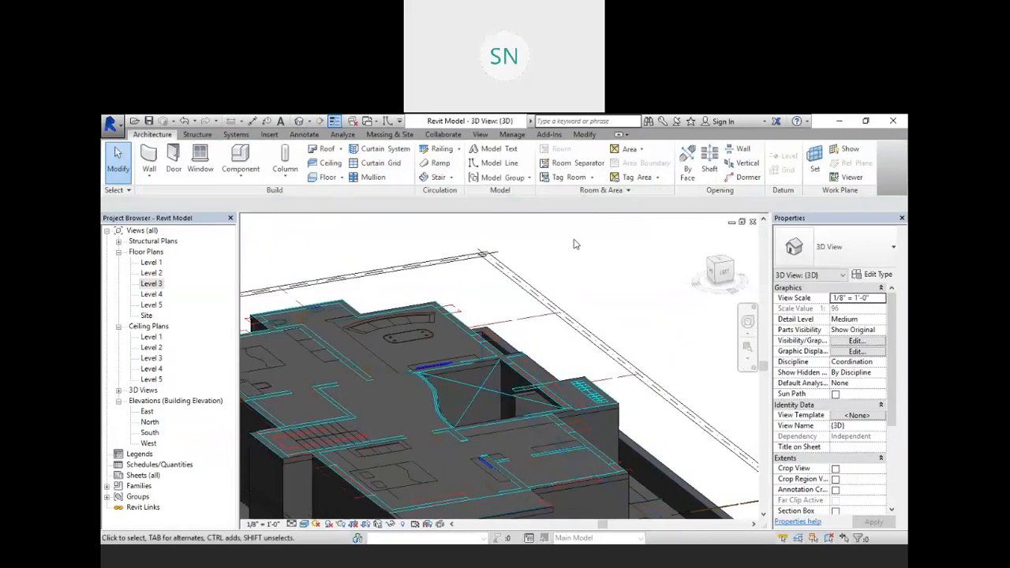
pyautogui.keyDown('shift'); pyautogui.moveTo(434, 400); pyautogui.dragTo(498, 361, button='middle'); pyautogui.keyUp('shift')
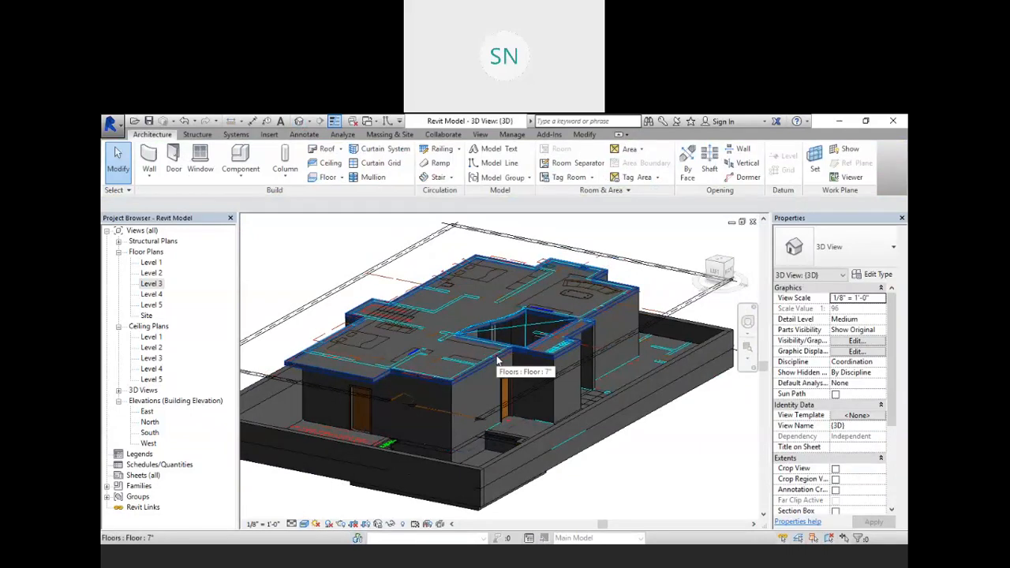
# Open the Level 3 plan and set up the 9" Basic Wall for line picking with location line Finish Face: Exterior
pyautogui.doubleClick(151, 283)
pyautogui.moveTo(489, 331); pyautogui.dragTo(517, 358, button='middle')
pyautogui.scroll(-2, 510, 326)
pyautogui.scroll(1, 518, 358)
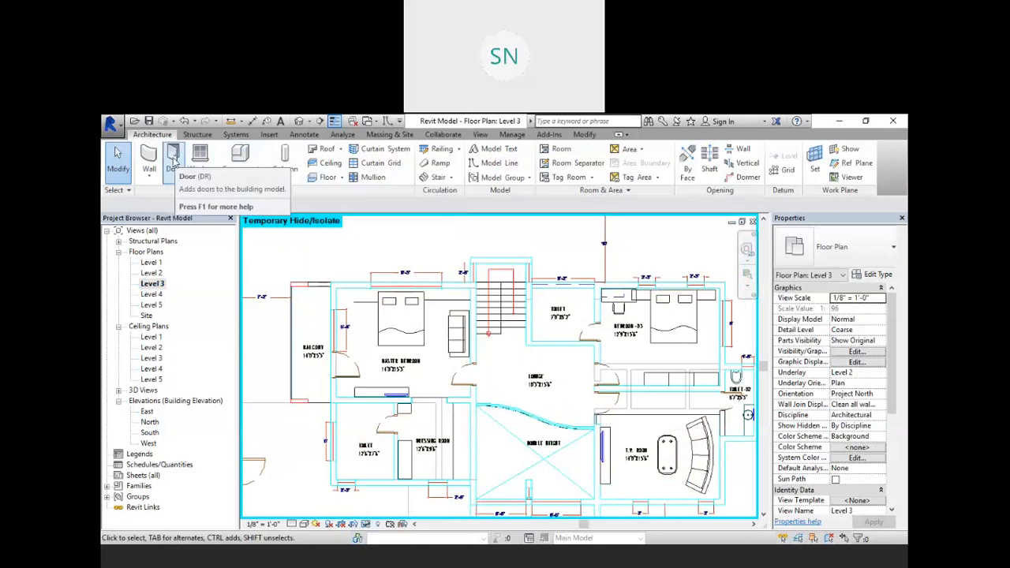
pyautogui.click(148, 158)
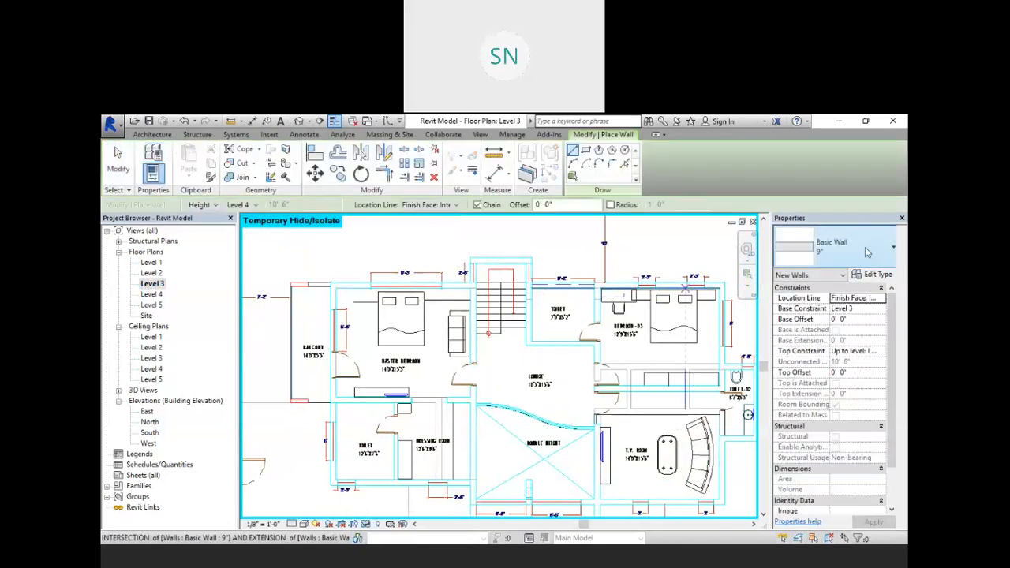
pyautogui.click(625, 164)
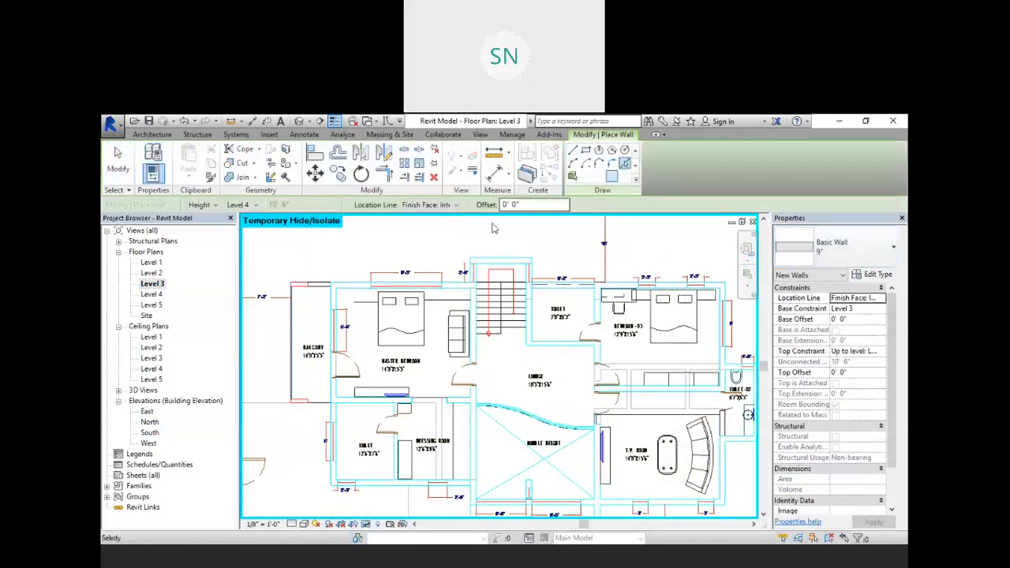
pyautogui.click(455, 205)
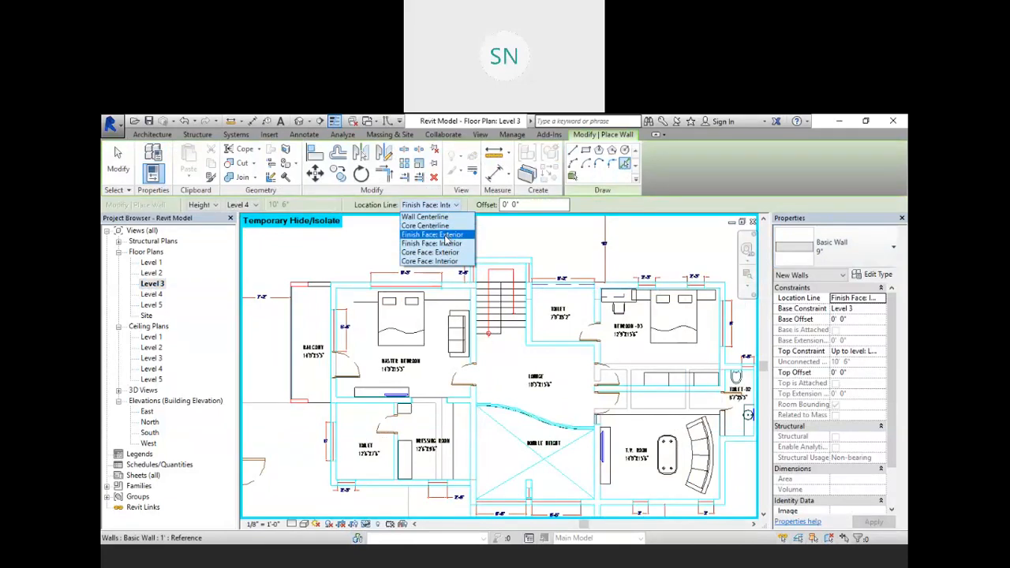
pyautogui.click(447, 235)
# Place walls along the master bedroom's rear edge and around the stairwell projection, including the wall between bedroom and stairs
pyautogui.scroll(5, 340, 284)
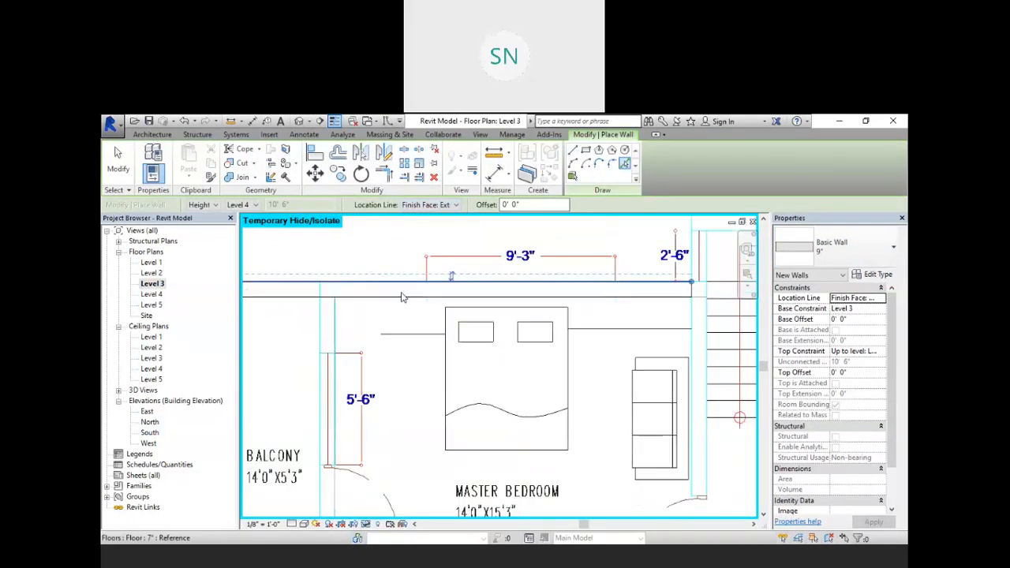
pyautogui.moveTo(592, 361); pyautogui.dragTo(529, 320, button='middle')
pyautogui.scroll(-3, 530, 320)
pyautogui.scroll(4, 621, 246)
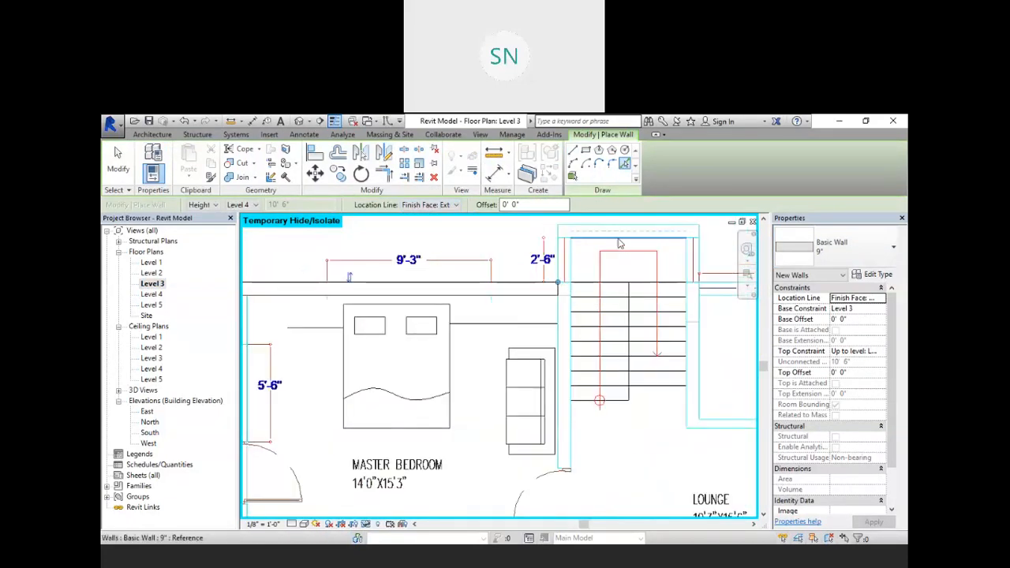
pyautogui.moveTo(625, 244); pyautogui.dragTo(586, 342, button='middle')
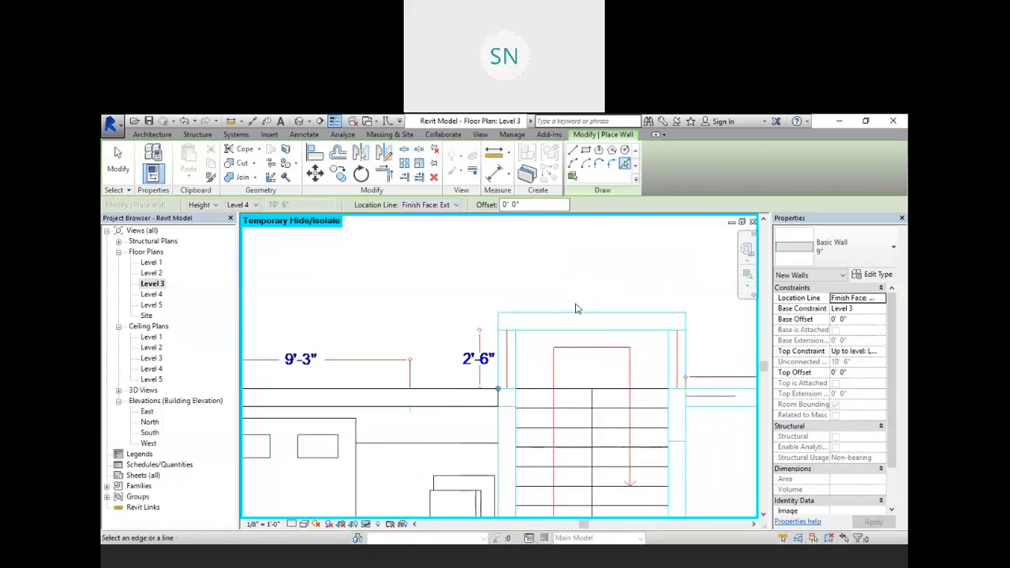
pyautogui.click(566, 315)
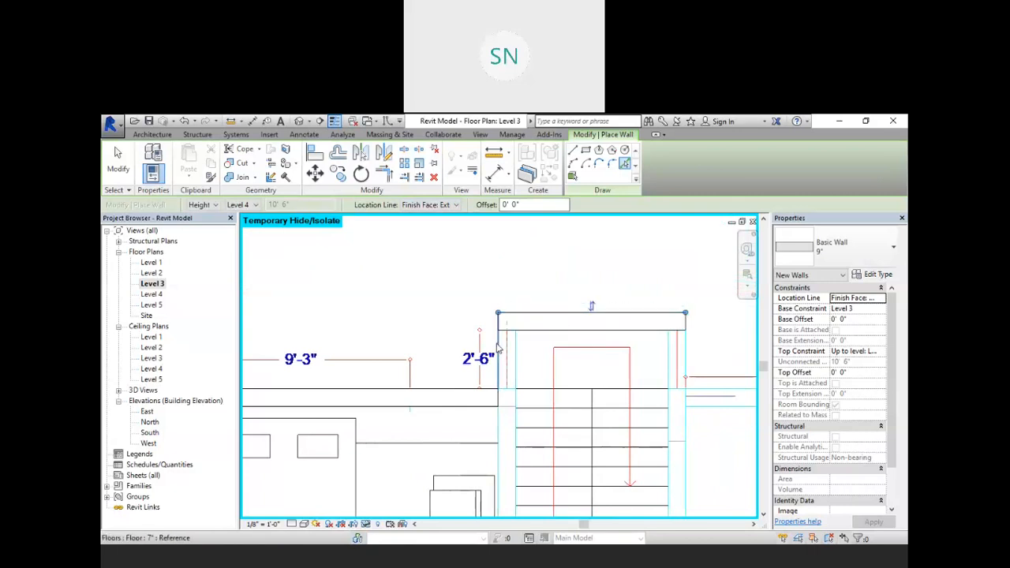
pyautogui.moveTo(511, 403); pyautogui.dragTo(492, 302, button='middle')
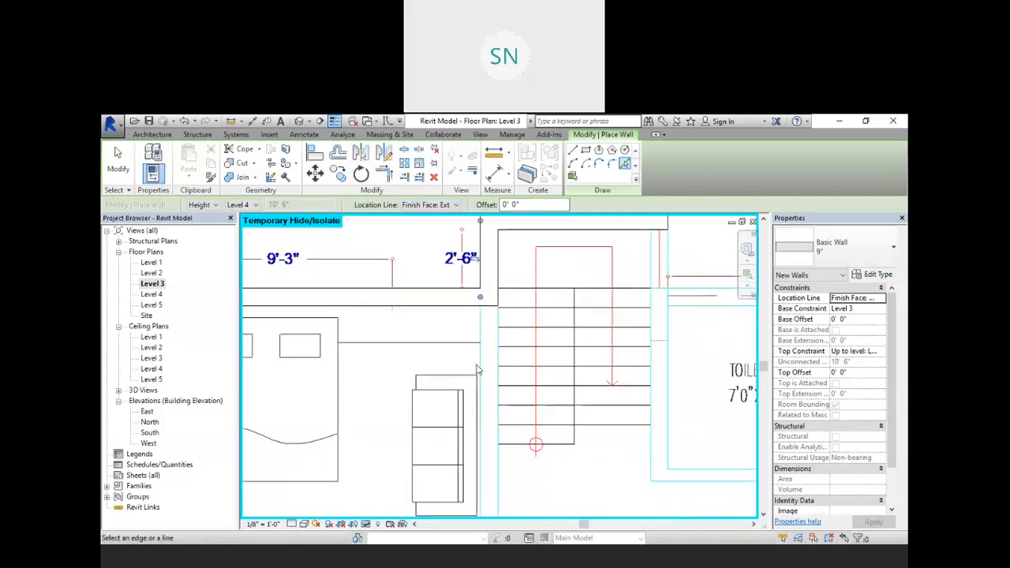
pyautogui.click(479, 370)
# Place the wall between the staircase and the 7'0"X8'2" toilet and the rear wall along the toilet and Bedroom-03
pyautogui.moveTo(541, 383); pyautogui.dragTo(490, 307, button='middle')
pyautogui.moveTo(585, 298); pyautogui.dragTo(544, 338, button='middle')
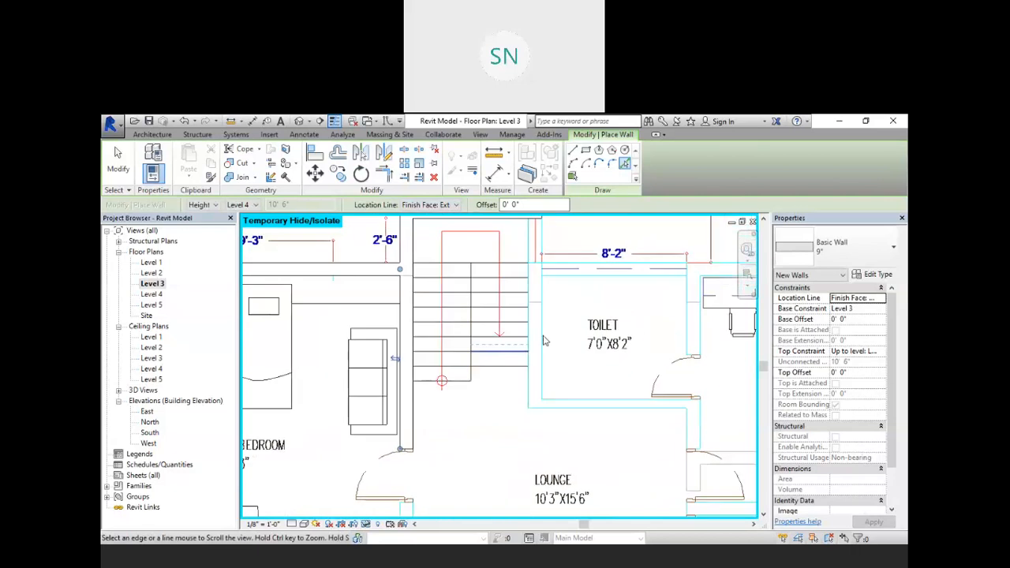
pyautogui.click(544, 330)
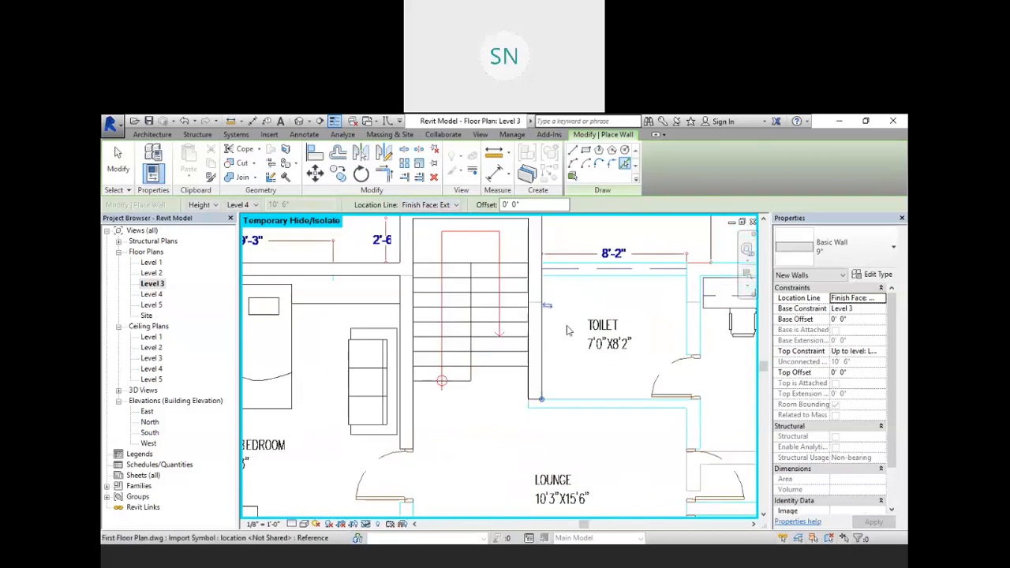
pyautogui.click(597, 279)
pyautogui.moveTo(624, 328); pyautogui.dragTo(419, 326, button='middle')
pyautogui.scroll(-1, 487, 319)
pyautogui.scroll(2, 521, 333)
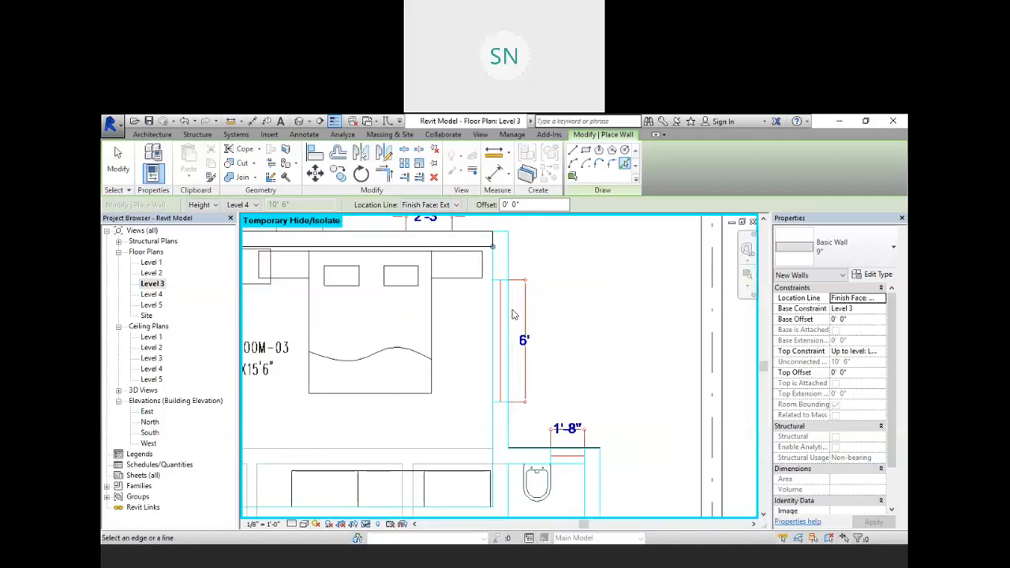
# Place Bedroom-03's outer side wall and the long wall running behind the wardrobes to the outer end of Toilet-02
pyautogui.scroll(-1, 575, 362)
pyautogui.moveTo(558, 473); pyautogui.dragTo(610, 286, button='middle')
pyautogui.click(576, 363)
pyautogui.scroll(-1, 608, 286)
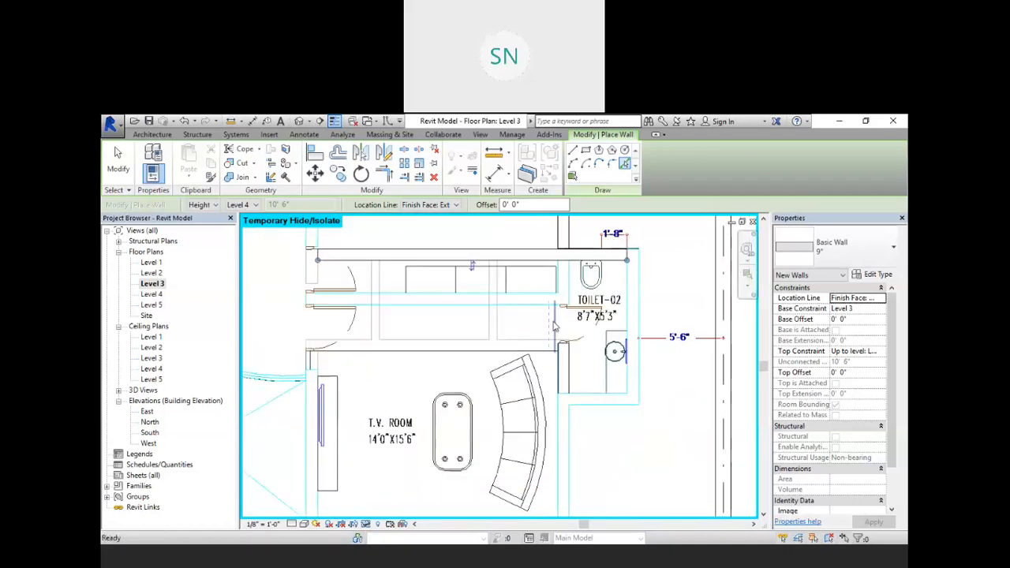
# Place the T.V. room's rear and outer side walls and the two remaining outer walls of Toilet-02
pyautogui.click(453, 360)
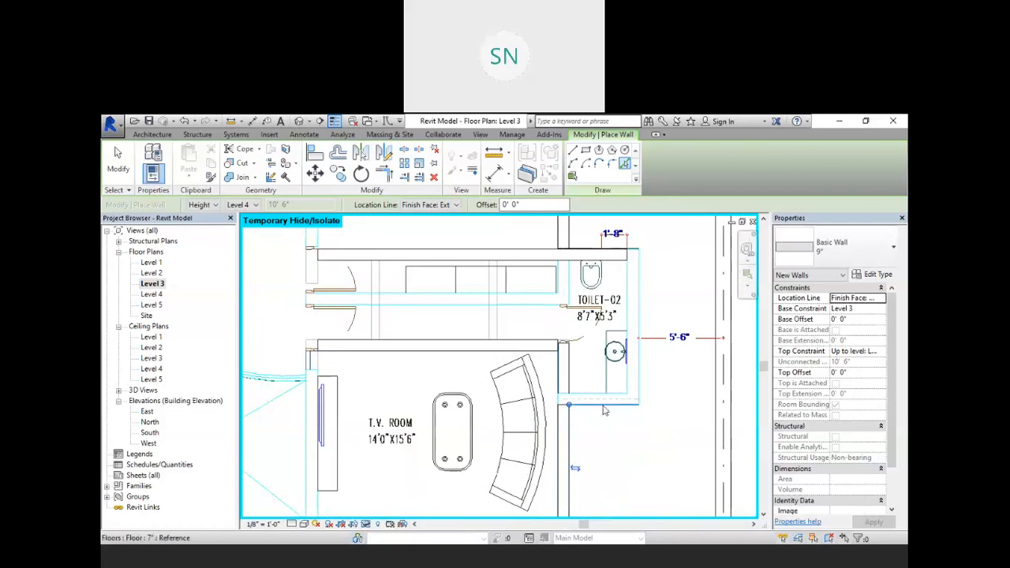
pyautogui.click(604, 408)
pyautogui.click(641, 325)
# Place the T.V. room's front wall and the two side walls of the double-height area
pyautogui.moveTo(660, 410); pyautogui.dragTo(713, 292, button='middle')
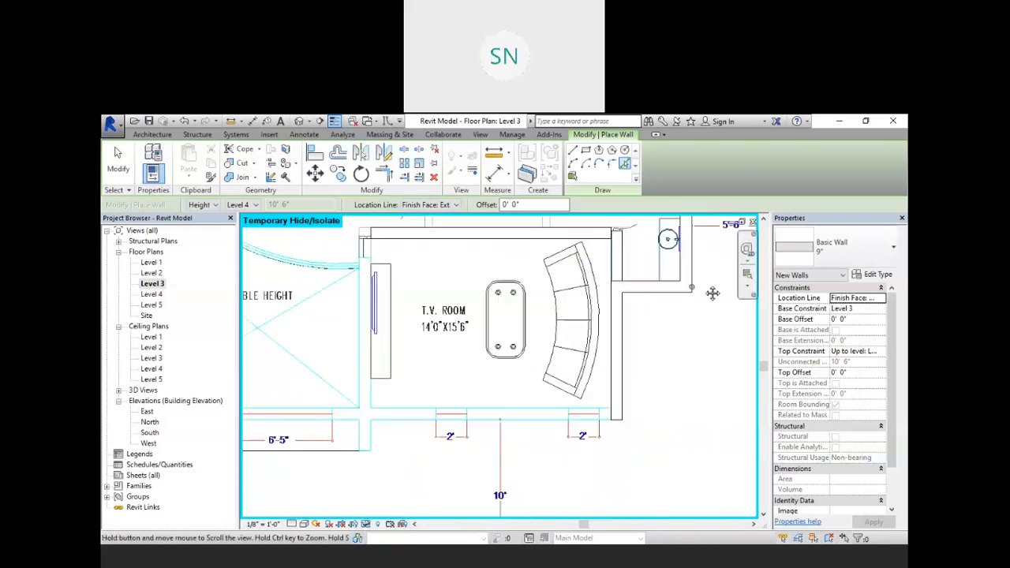
pyautogui.scroll(-2, 713, 285)
pyautogui.scroll(1, 604, 370)
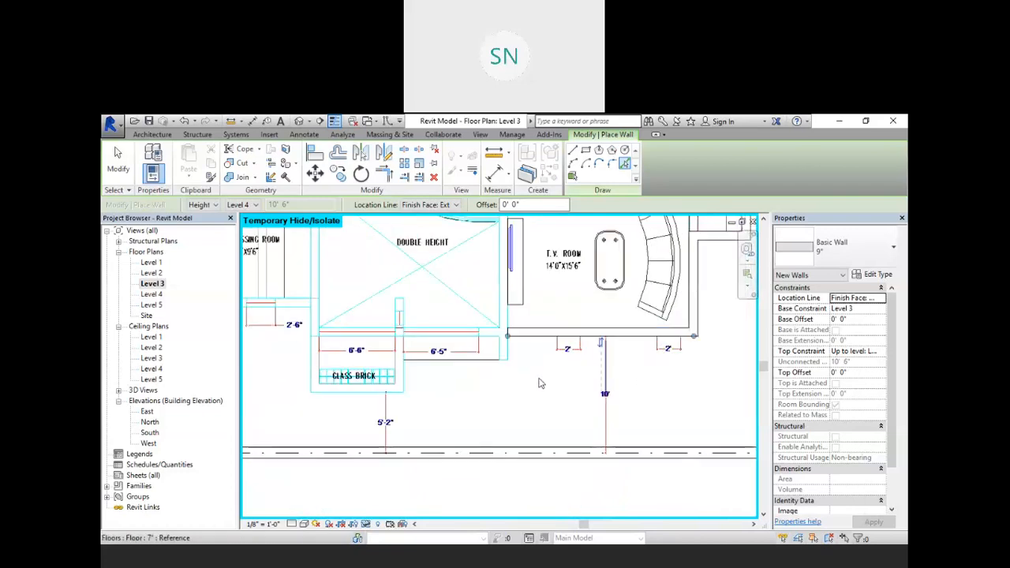
pyautogui.moveTo(541, 380); pyautogui.dragTo(611, 416, button='middle')
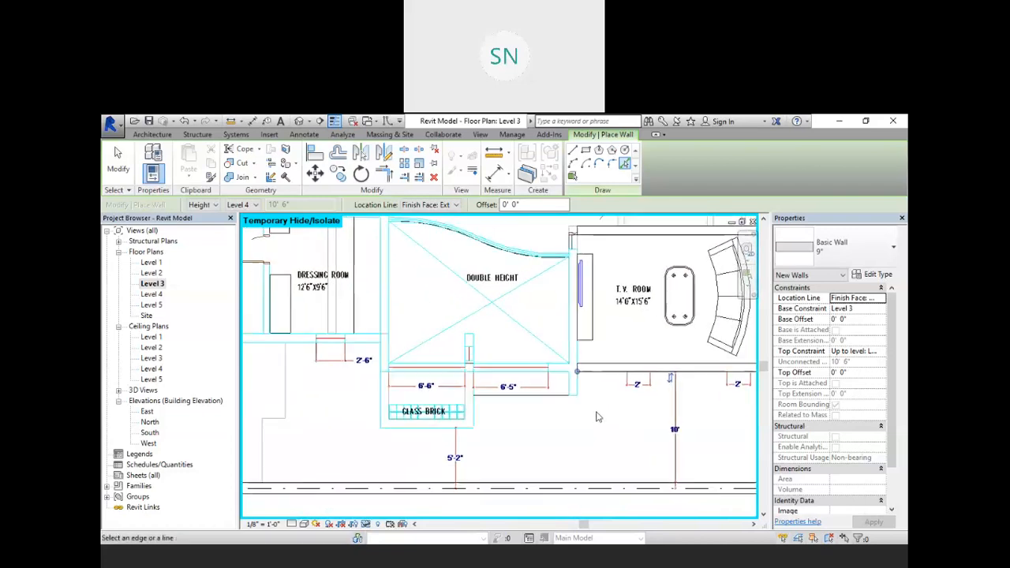
pyautogui.click(570, 307)
pyautogui.moveTo(570, 332); pyautogui.dragTo(623, 344, button='middle')
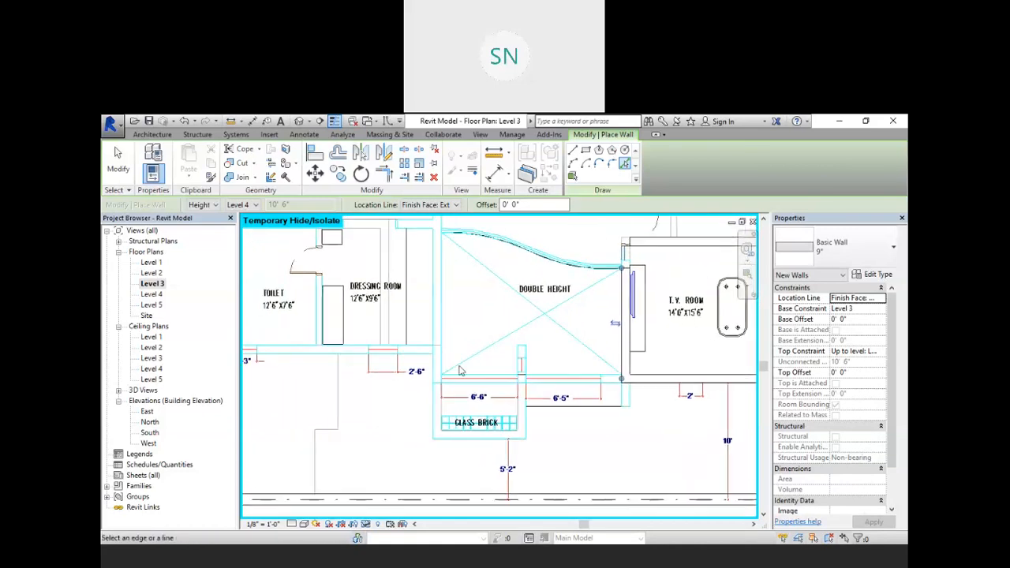
pyautogui.click(446, 315)
pyautogui.moveTo(474, 340); pyautogui.dragTo(550, 297, button='middle')
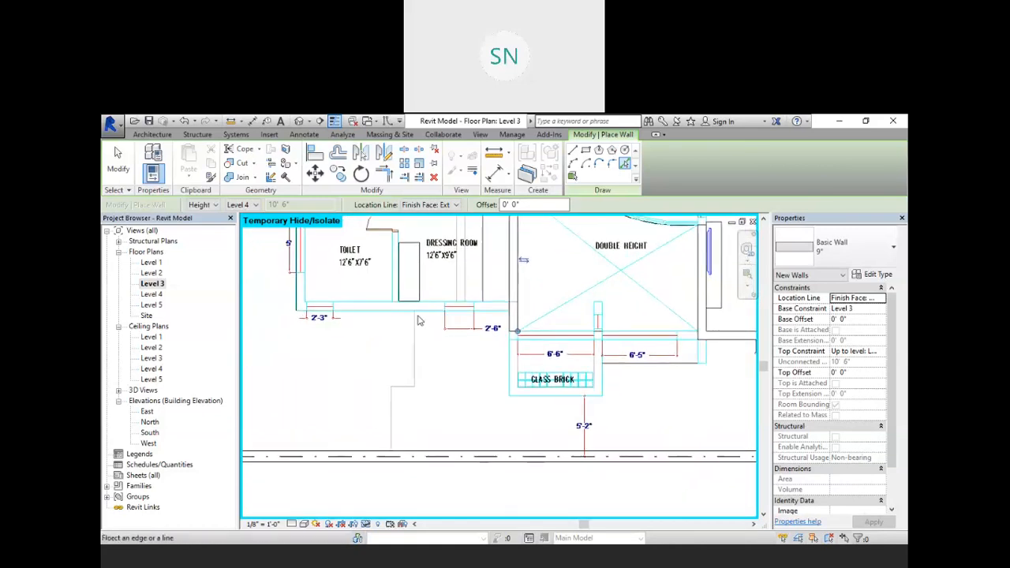
# Try to place walls along the toilet and dressing room front and around the glass brick area, and undo them
pyautogui.click(419, 319)
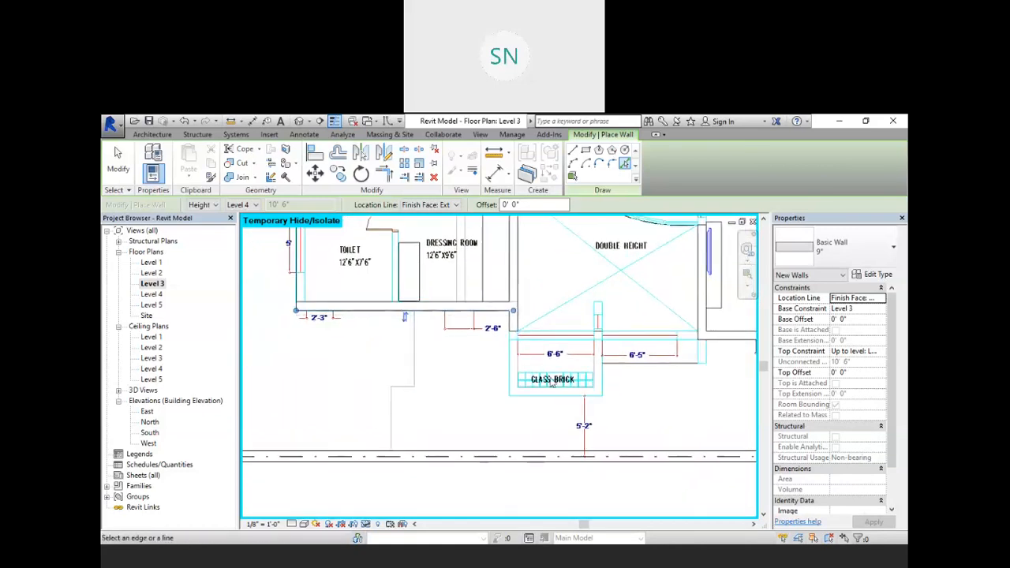
pyautogui.click(508, 362)
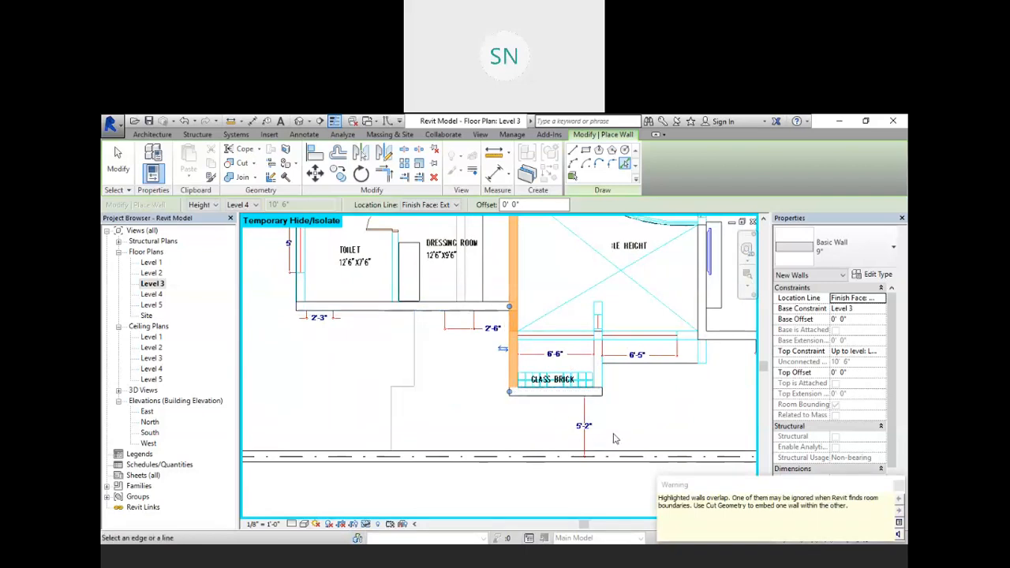
pyautogui.hotkey('ctrl', 'z')
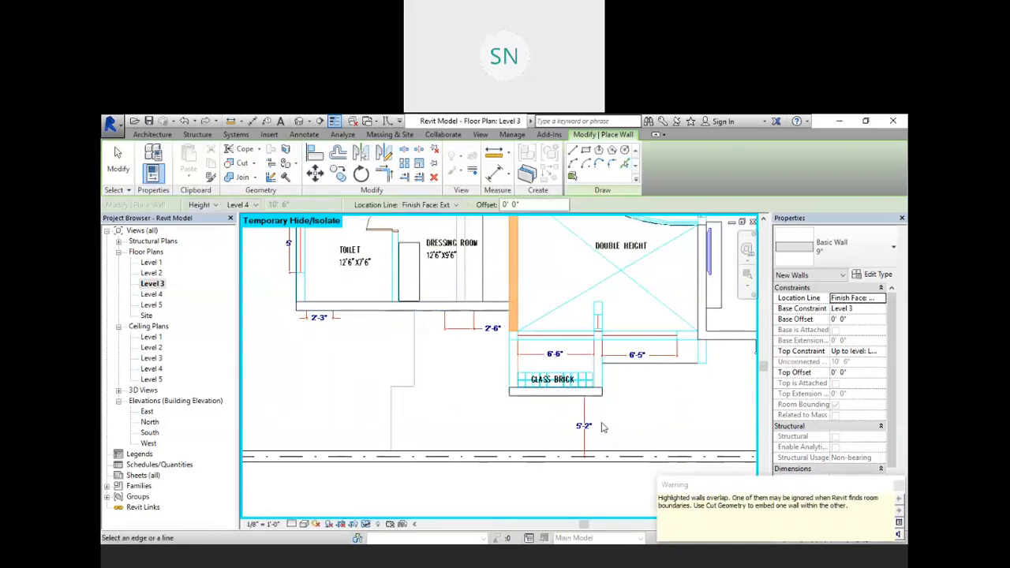
pyautogui.moveTo(535, 301); pyautogui.dragTo(517, 411, button='middle')
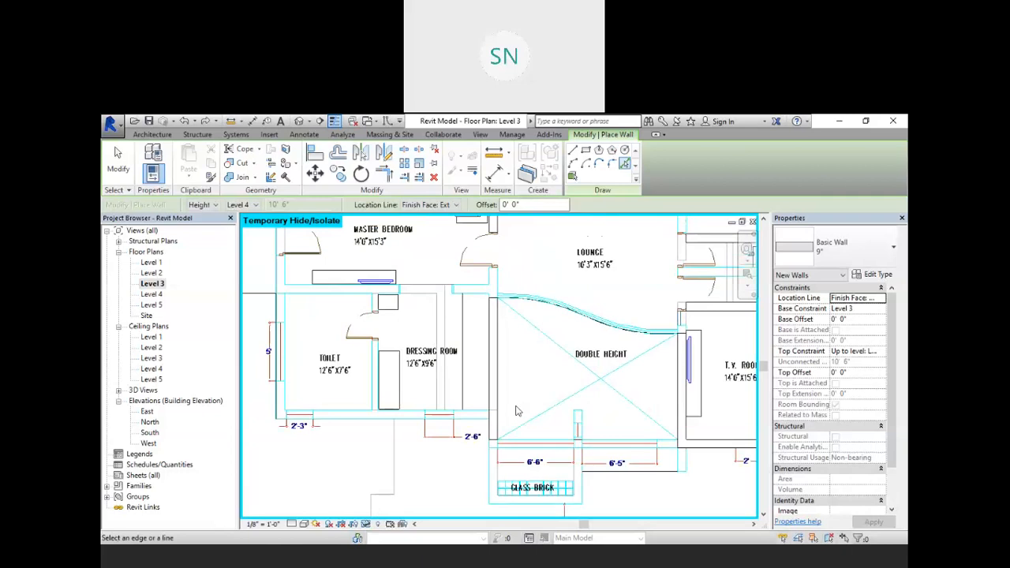
pyautogui.moveTo(494, 477); pyautogui.dragTo(509, 453, button='middle')
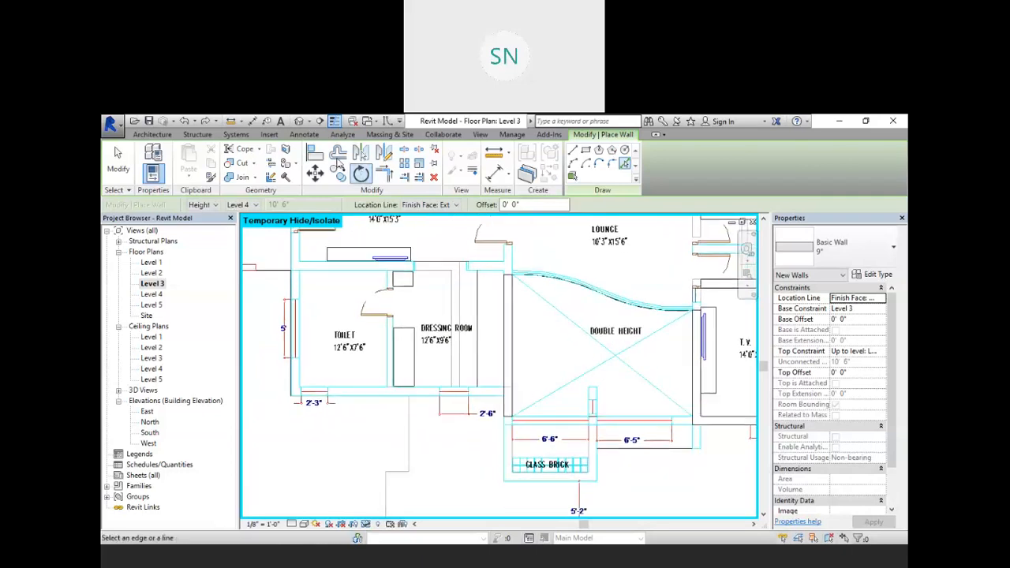
# Place the front wall of the toilet and dressing room and the glass brick projection's front and T.V.-room-side walls
pyautogui.click(162, 136)
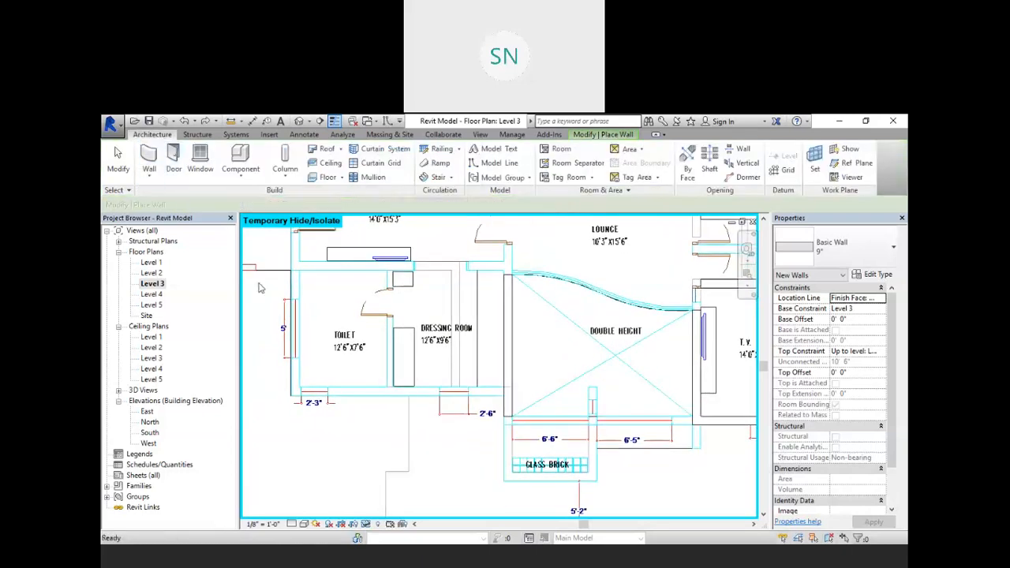
pyautogui.click(361, 403)
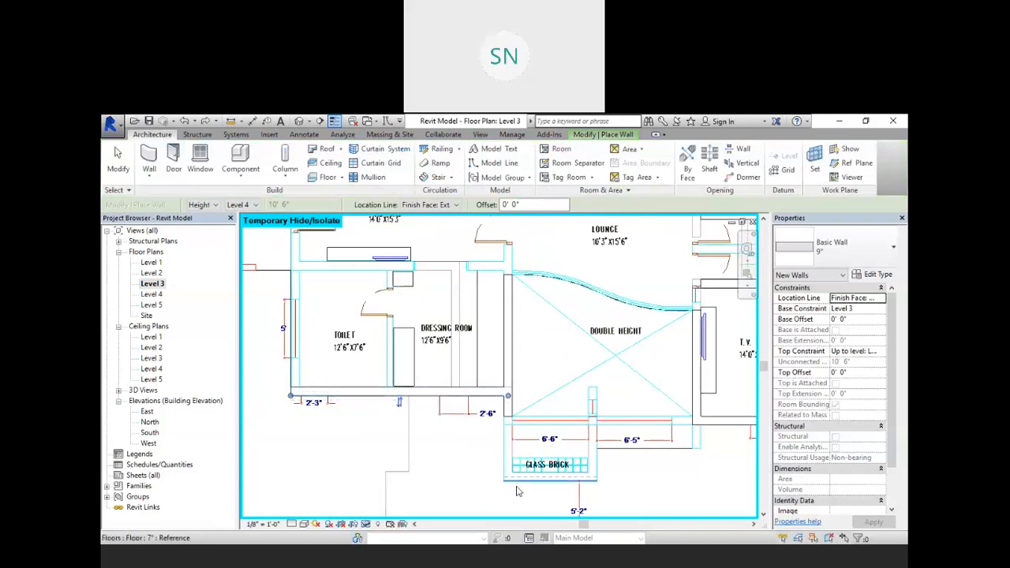
pyautogui.click(600, 456)
pyautogui.scroll(3, 654, 469)
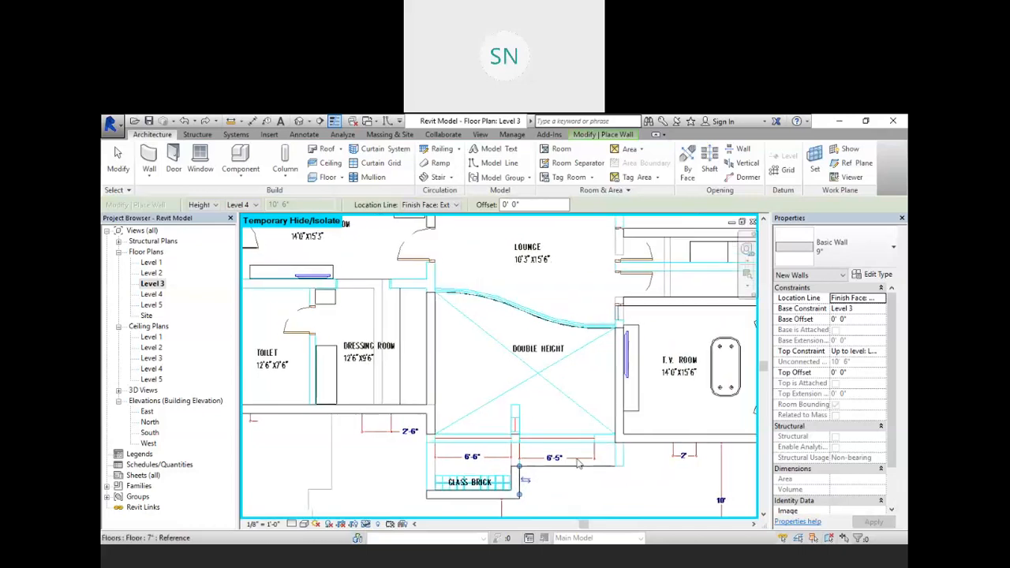
# Try to place a wall along the double-height area's front edge beside the T.V. room, and leave the Wall command
pyautogui.click(619, 450)
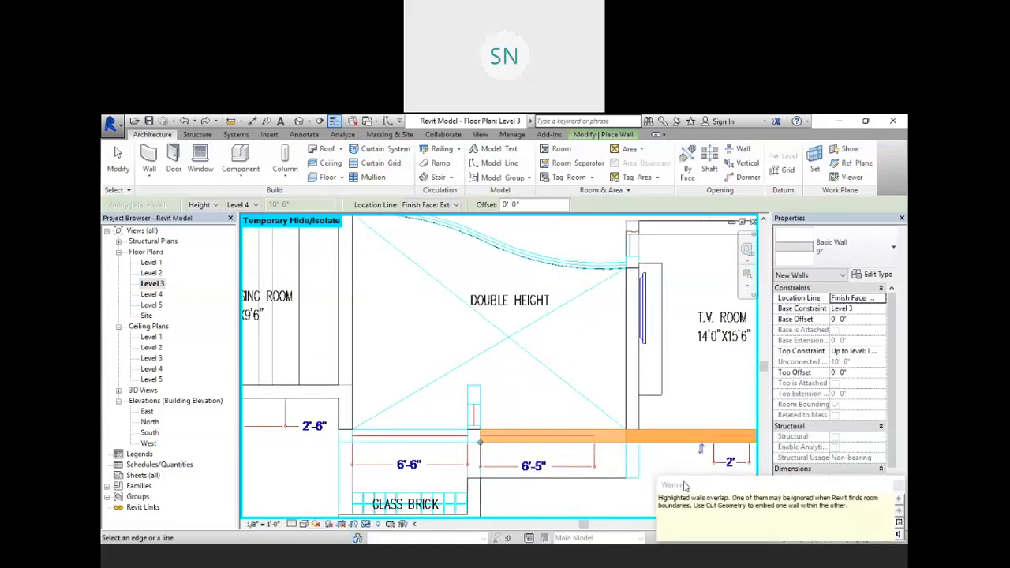
pyautogui.press('Escape')
pyautogui.press('Escape')
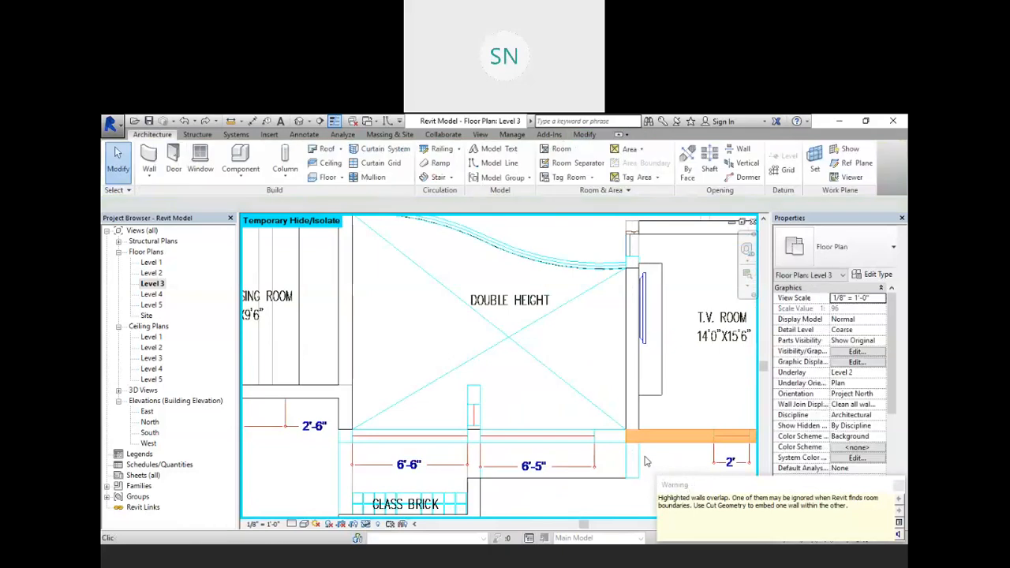
# Examine the wall layout from the T.V. room past the glass brick area and dressing room to the balcony
pyautogui.moveTo(653, 460); pyautogui.dragTo(478, 436, button='middle')
pyautogui.moveTo(541, 462); pyautogui.dragTo(636, 478, button='middle')
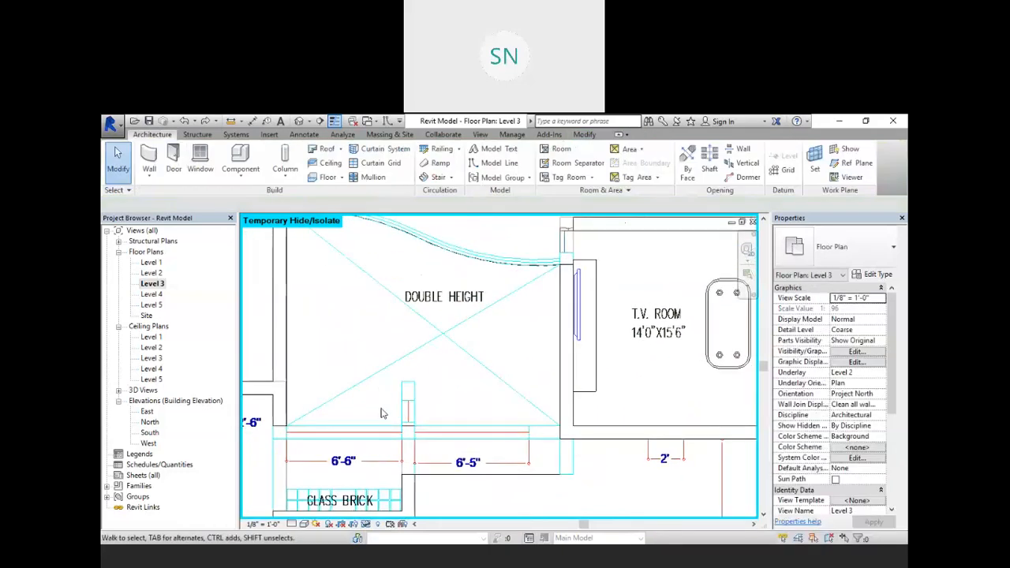
pyautogui.moveTo(421, 413); pyautogui.dragTo(545, 348, button='middle')
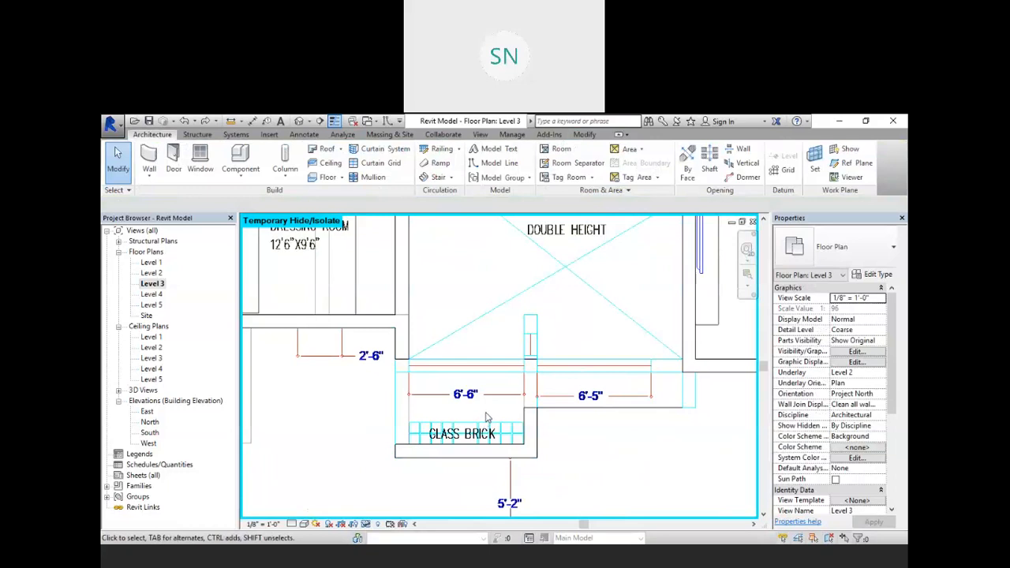
pyautogui.moveTo(420, 387); pyautogui.dragTo(679, 379, button='middle')
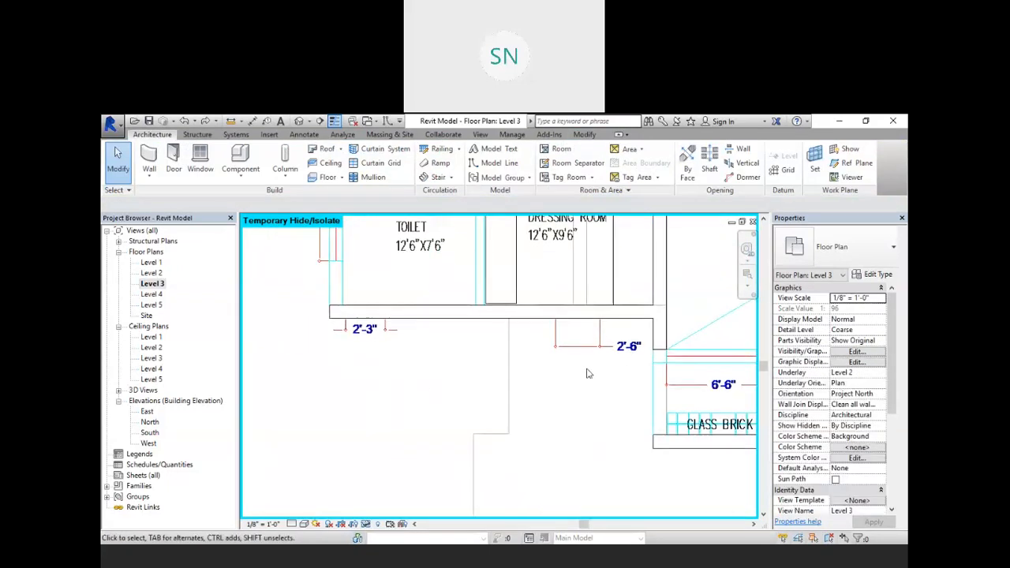
pyautogui.moveTo(477, 388); pyautogui.dragTo(494, 440, button='middle')
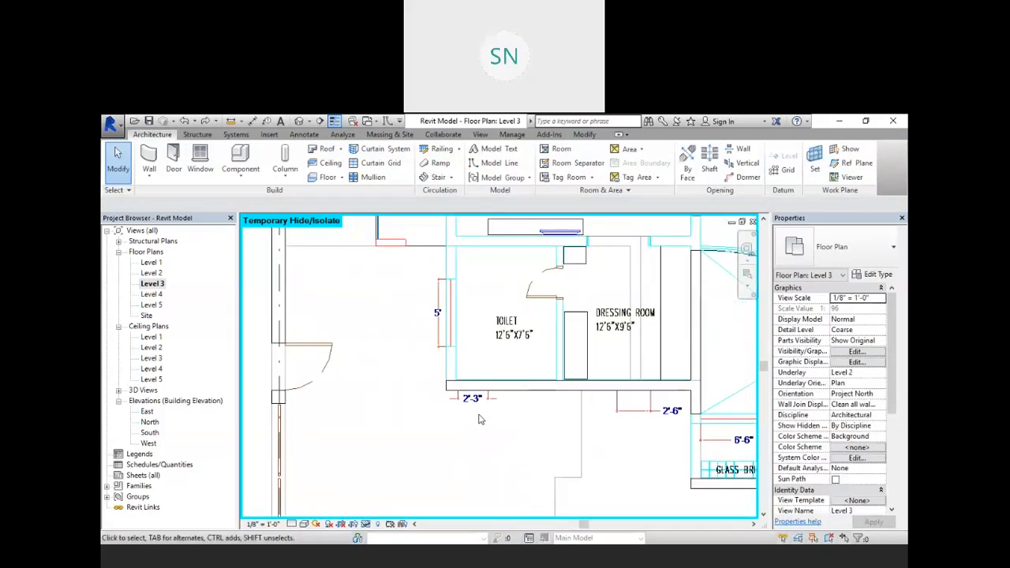
pyautogui.moveTo(426, 397); pyautogui.dragTo(448, 441, button='middle')
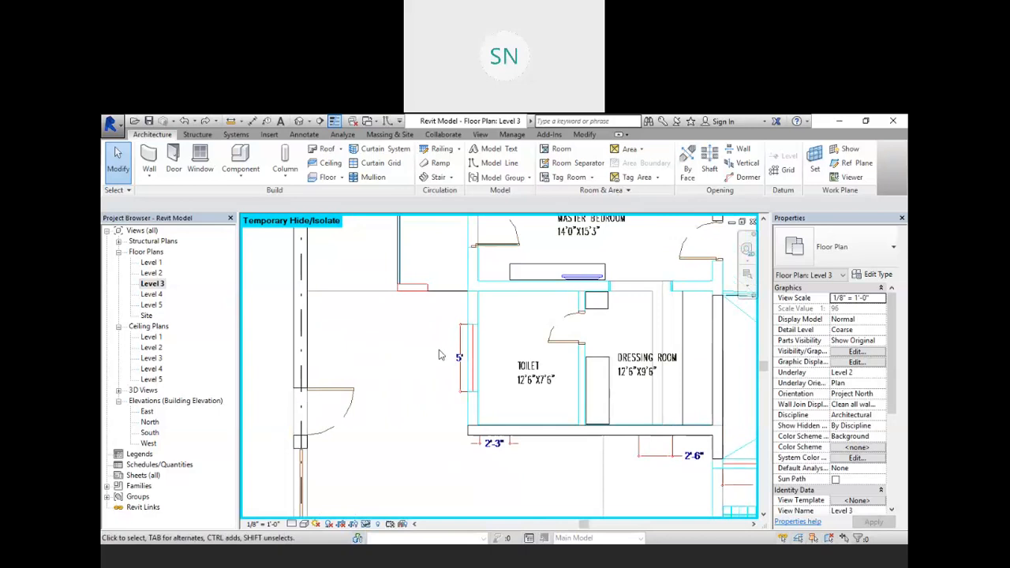
pyautogui.moveTo(439, 351); pyautogui.dragTo(444, 367, button='middle')
pyautogui.moveTo(447, 328); pyautogui.dragTo(447, 359, button='middle')
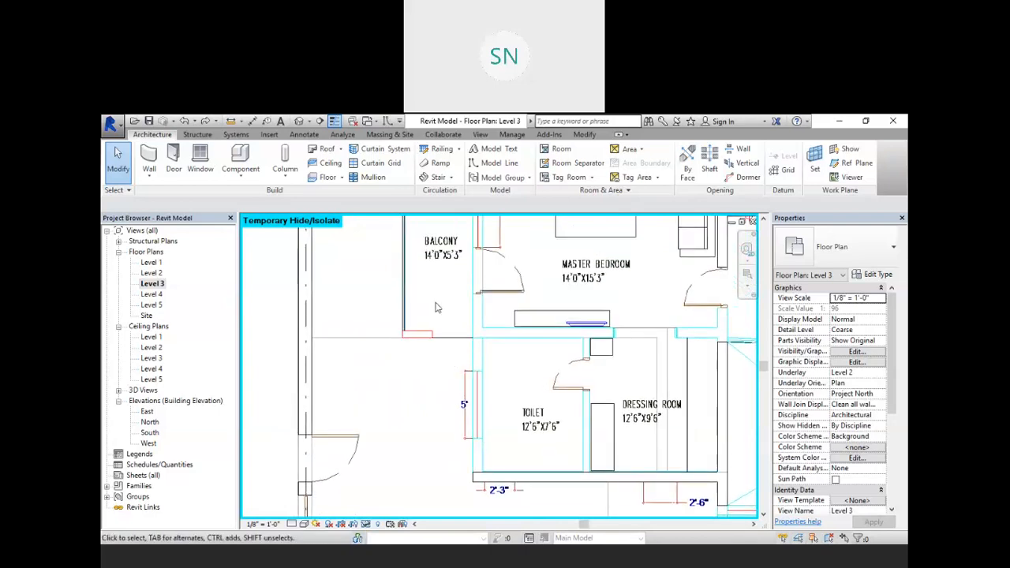
# Place the toilet's outer side wall and the wall between the balcony and the master bedroom by picking their plan lines
pyautogui.press('w')
pyautogui.press('a')
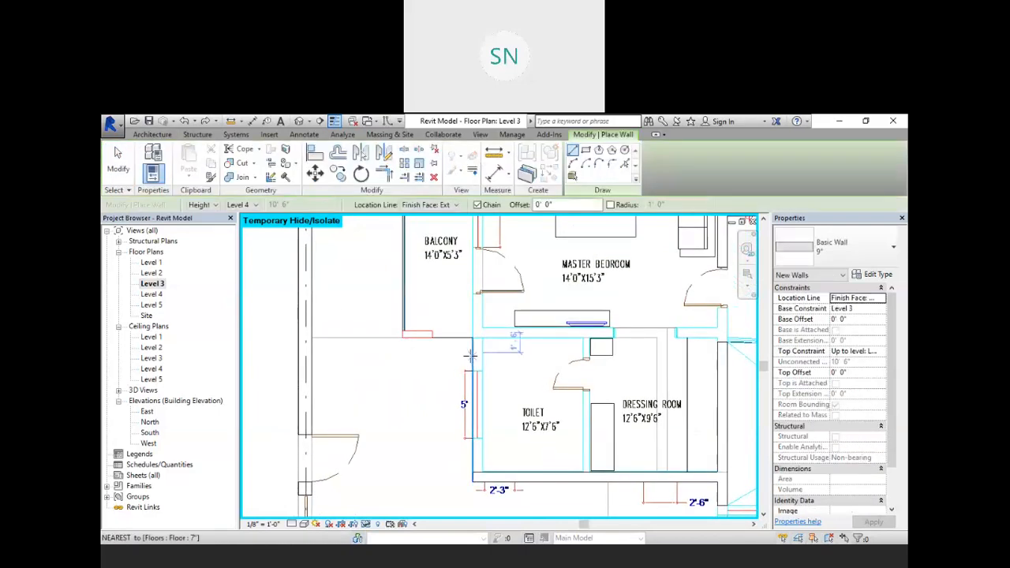
pyautogui.click(623, 164)
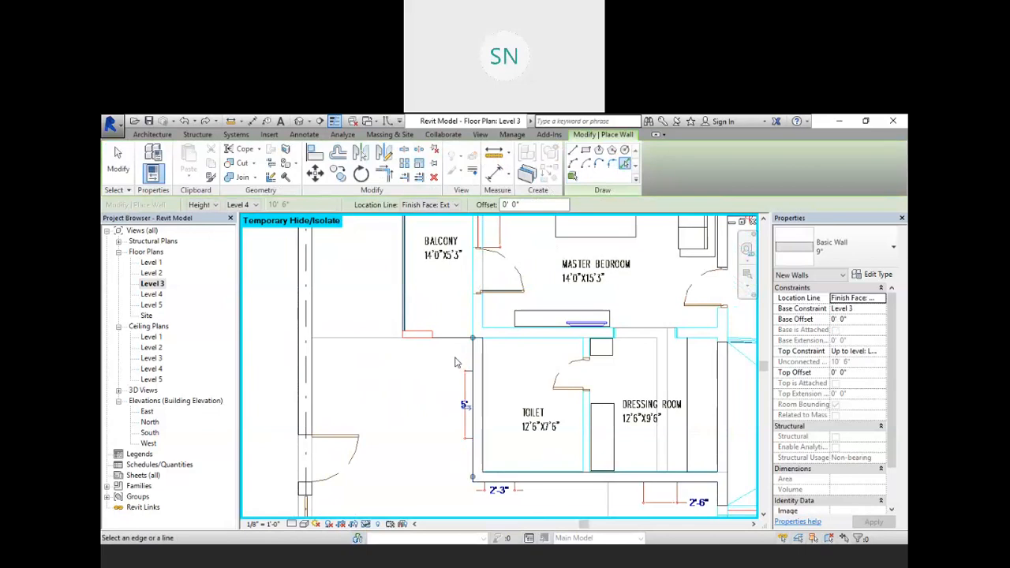
pyautogui.moveTo(442, 348); pyautogui.dragTo(429, 378, button='middle')
pyautogui.scroll(-2, 415, 396)
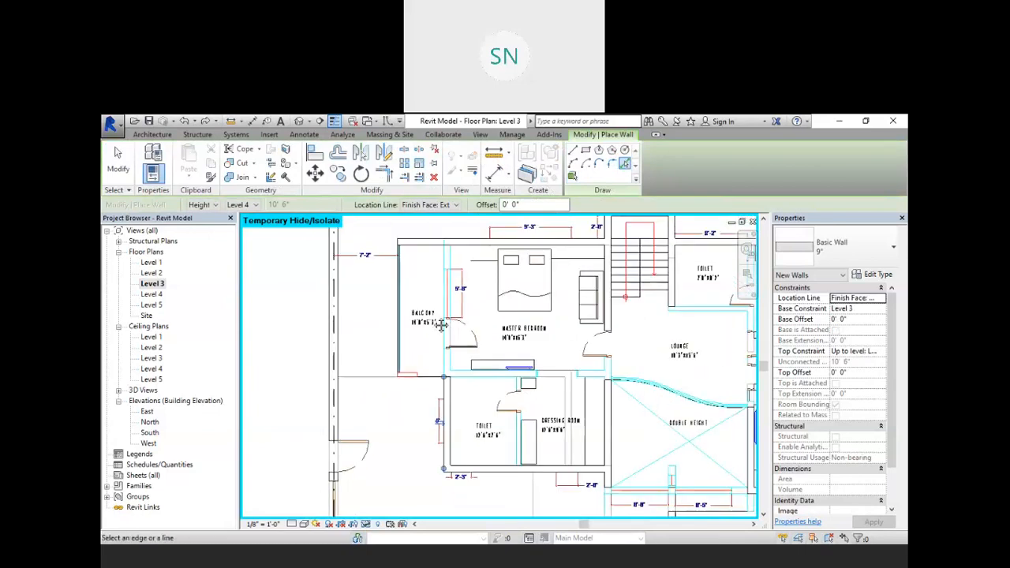
pyautogui.moveTo(441, 327); pyautogui.dragTo(439, 371, button='middle')
pyautogui.scroll(2, 433, 317)
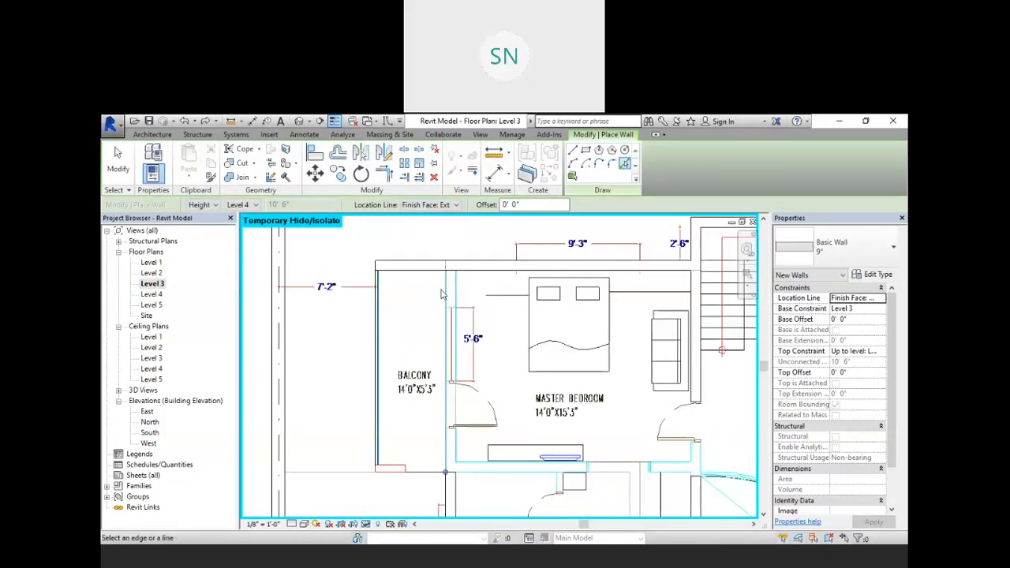
pyautogui.click(443, 294)
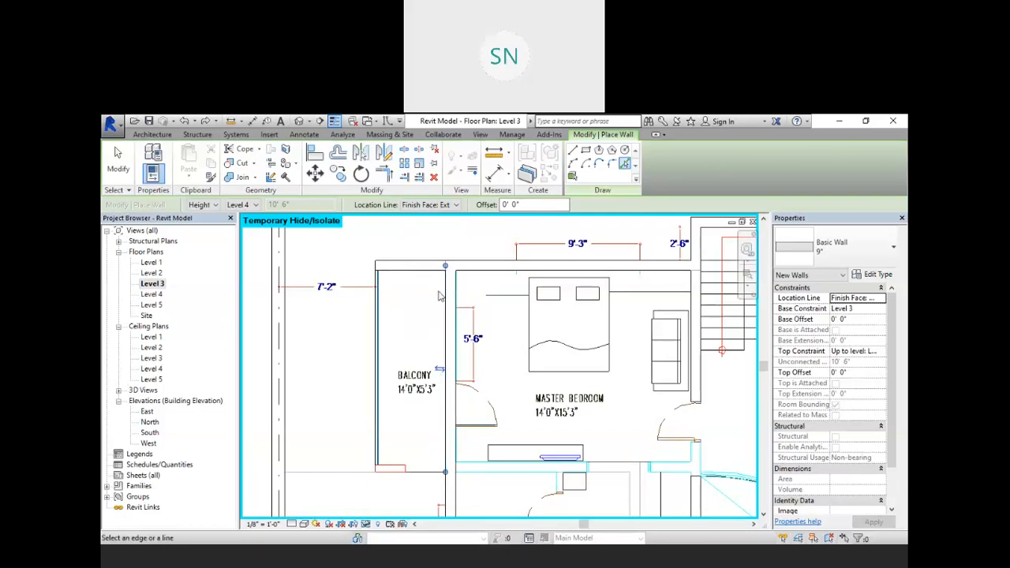
pyautogui.rightClick(355, 250)
pyautogui.click(384, 255)
pyautogui.rightClick(391, 226)
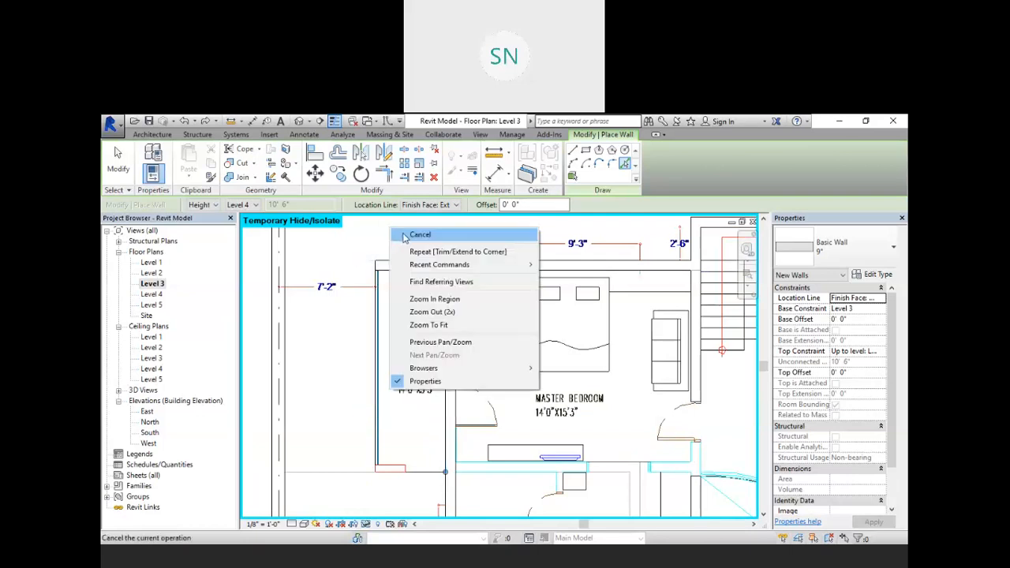
pyautogui.click(405, 235)
# Examine the first-floor walls in 3D around the master bedroom, lounge, Bedroom-03 and T.V. room for corners that need trimming
pyautogui.moveTo(495, 308); pyautogui.dragTo(423, 299, button='middle')
pyautogui.scroll(-3, 423, 299)
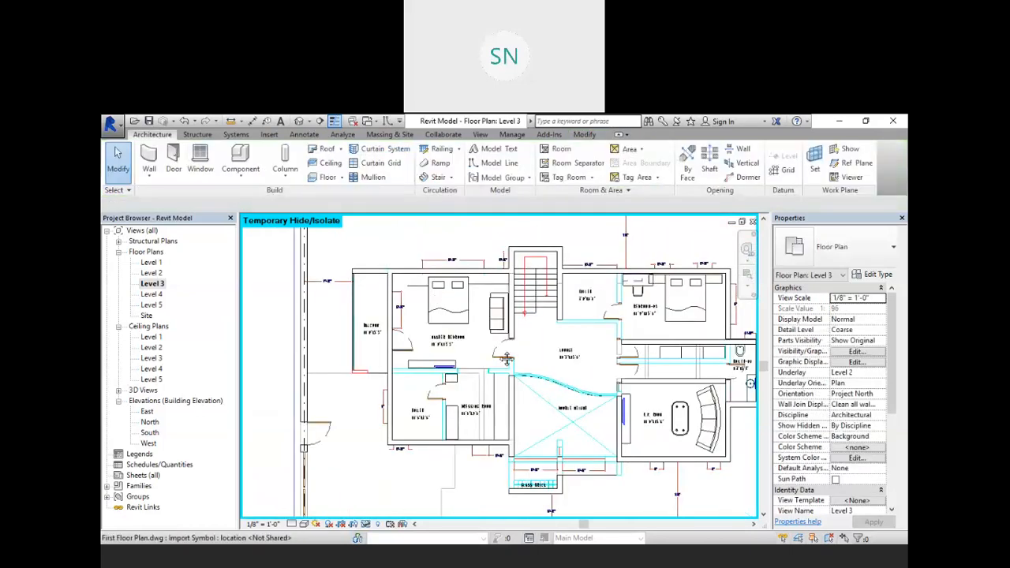
pyautogui.scroll(5, 506, 360)
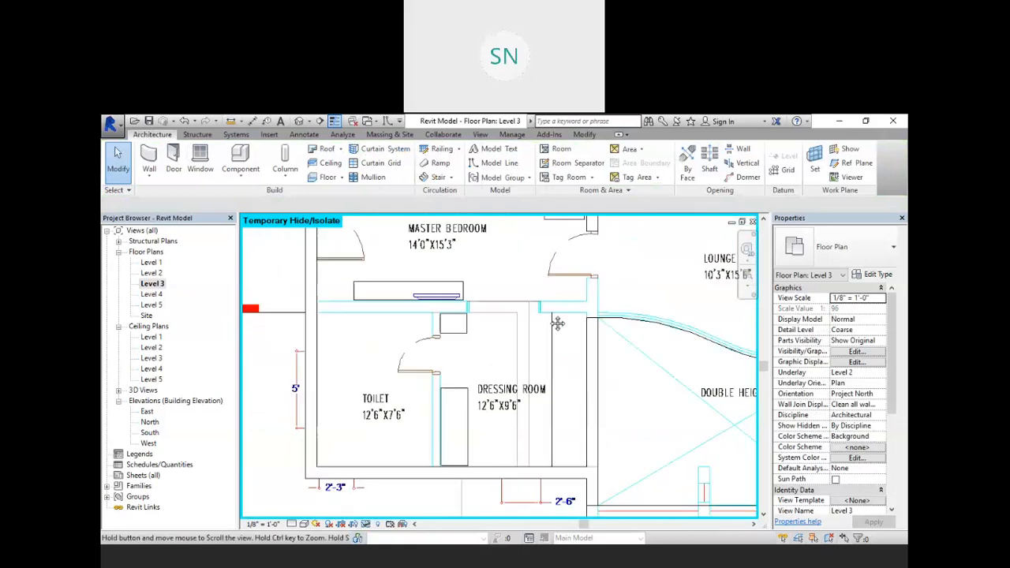
pyautogui.click(300, 121)
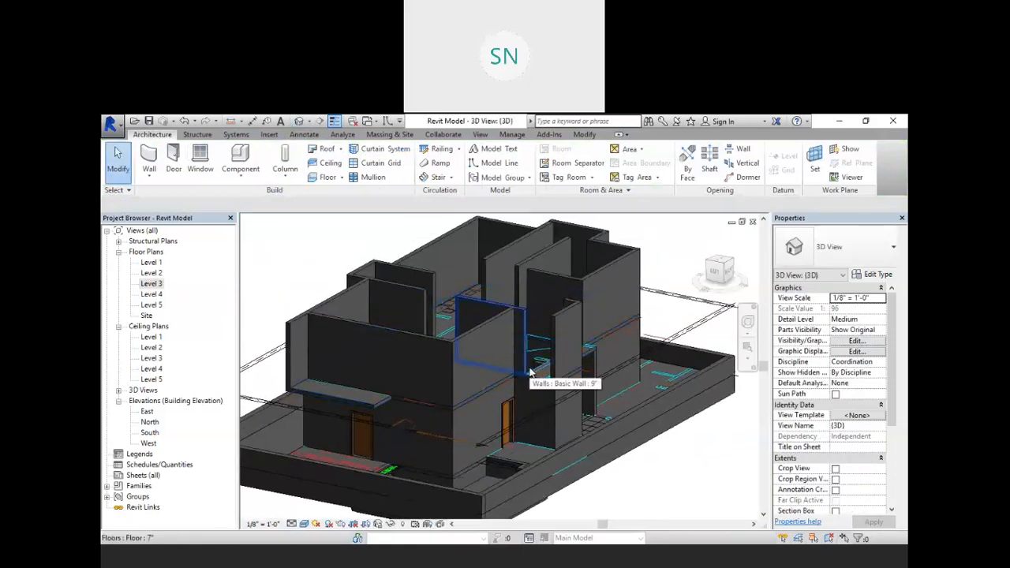
pyautogui.keyDown('shift'); pyautogui.moveTo(530, 373); pyautogui.dragTo(460, 439, button='middle'); pyautogui.keyUp('shift')
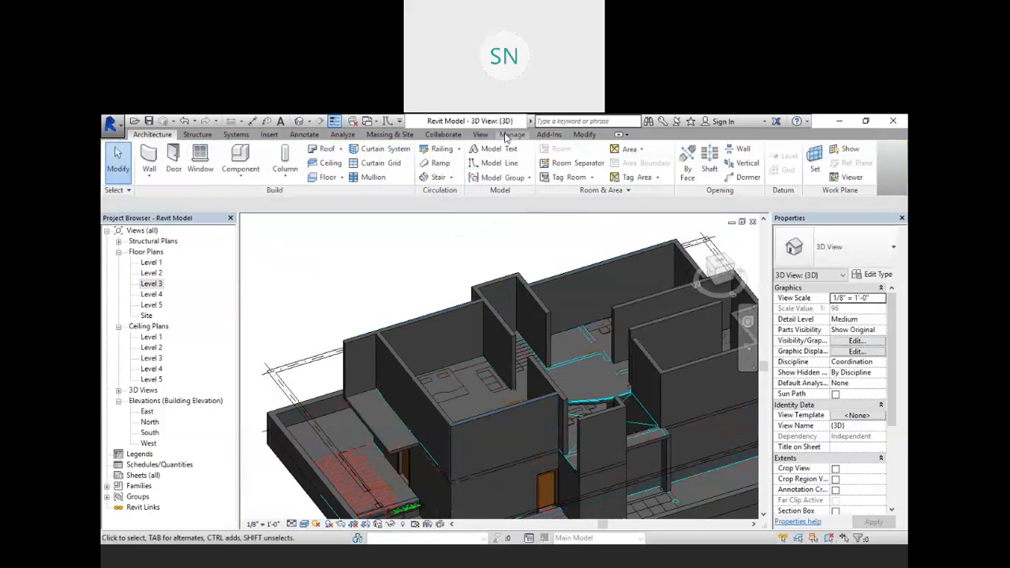
pyautogui.click(575, 135)
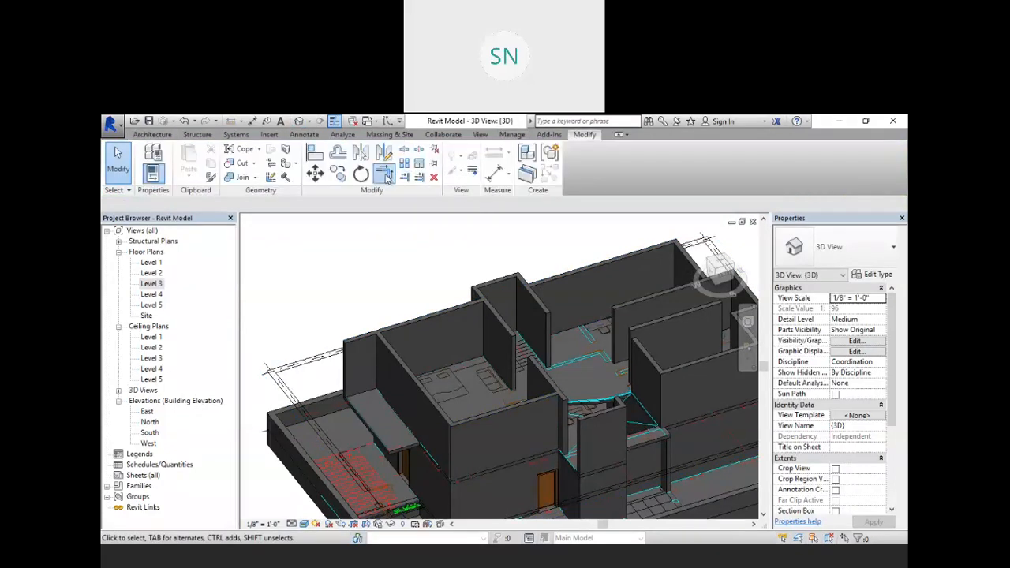
pyautogui.keyDown('shift'); pyautogui.moveTo(392, 355); pyautogui.dragTo(357, 439, button='middle'); pyautogui.keyUp('shift')
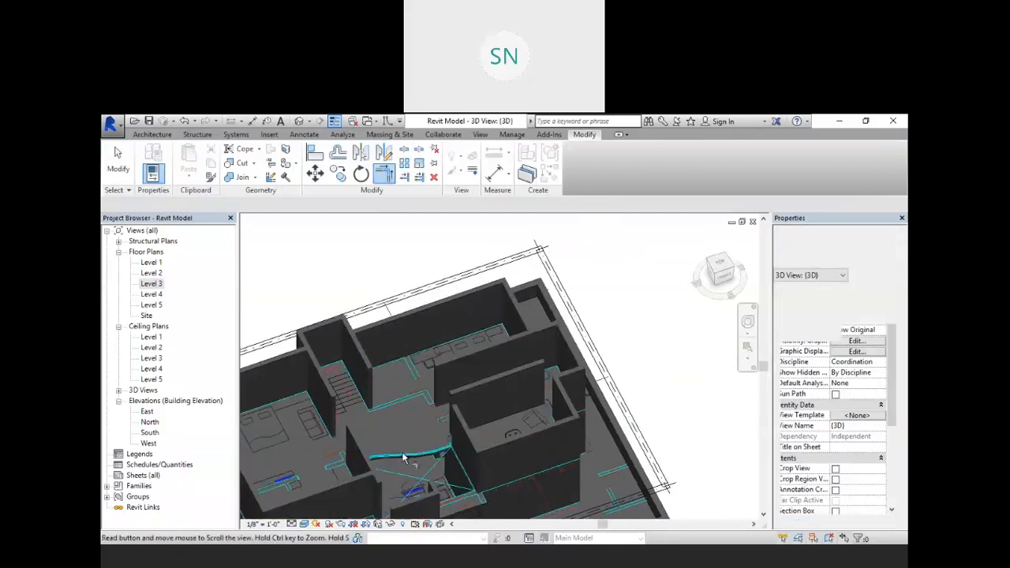
pyautogui.keyDown('shift'); pyautogui.moveTo(515, 401); pyautogui.dragTo(533, 355, button='middle'); pyautogui.keyUp('shift')
pyautogui.scroll(2, 520, 355)
pyautogui.scroll(2, 530, 363)
pyautogui.scroll(-1, 534, 357)
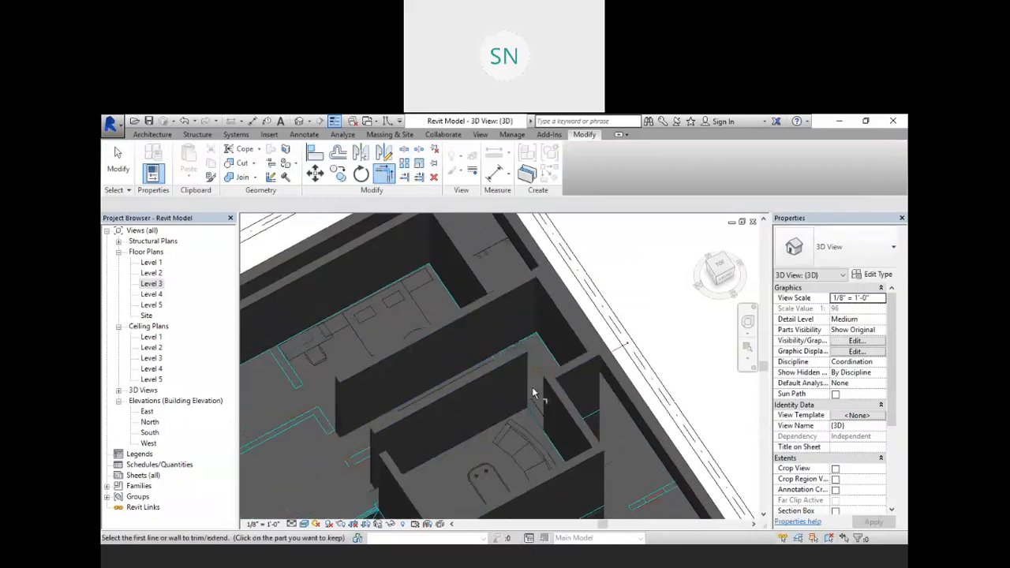
pyautogui.keyDown('shift'); pyautogui.moveTo(532, 422); pyautogui.dragTo(548, 451, button='middle'); pyautogui.keyUp('shift')
pyautogui.keyDown('shift'); pyautogui.moveTo(497, 361); pyautogui.dragTo(539, 417, button='middle'); pyautogui.keyUp('shift')
pyautogui.moveTo(385, 370); pyautogui.dragTo(454, 405, button='middle')
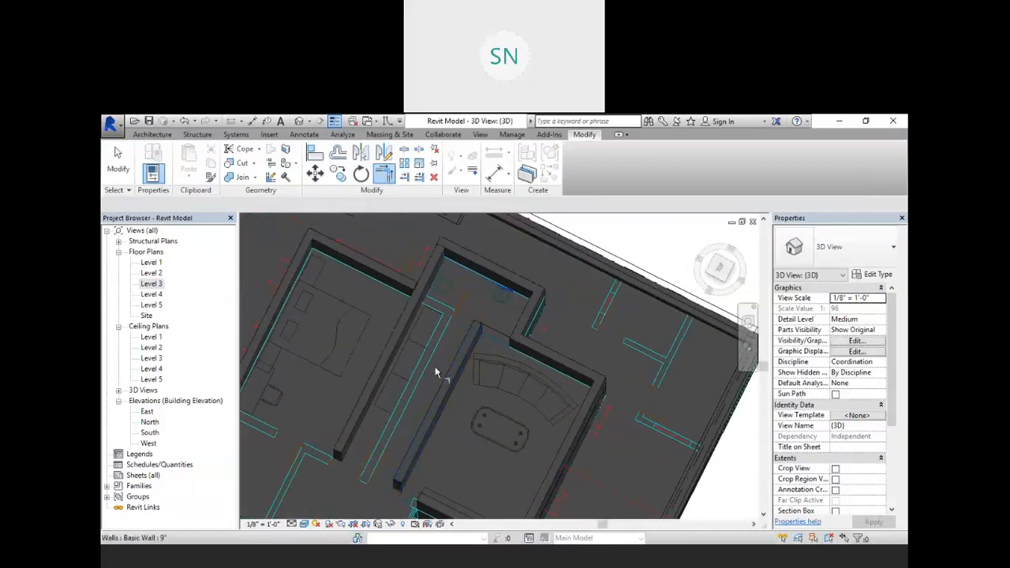
pyautogui.keyDown('shift'); pyautogui.moveTo(408, 359); pyautogui.dragTo(553, 300, button='middle'); pyautogui.keyUp('shift')
pyautogui.press('t')
pyautogui.press('r')
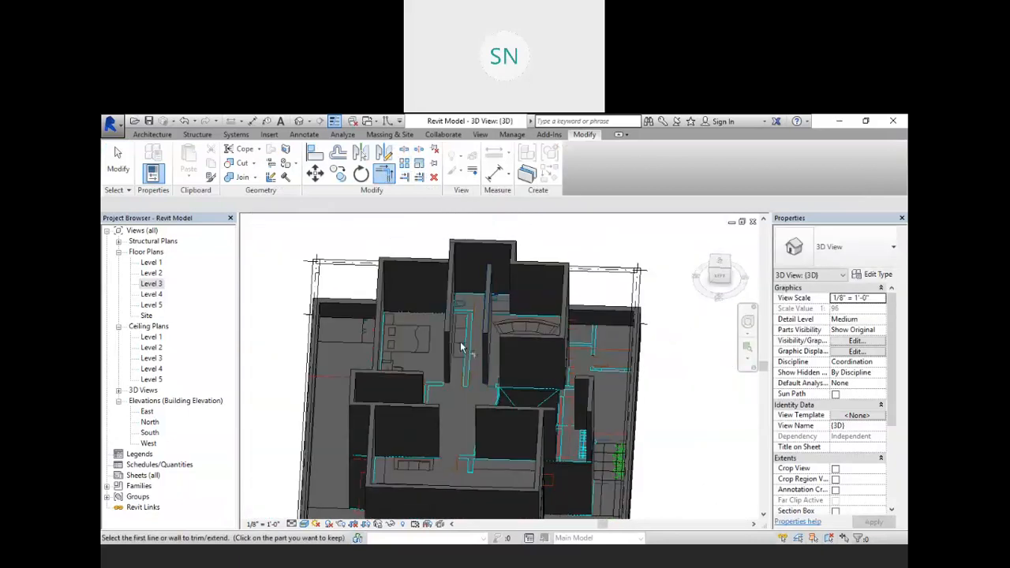
pyautogui.scroll(5, 460, 342)
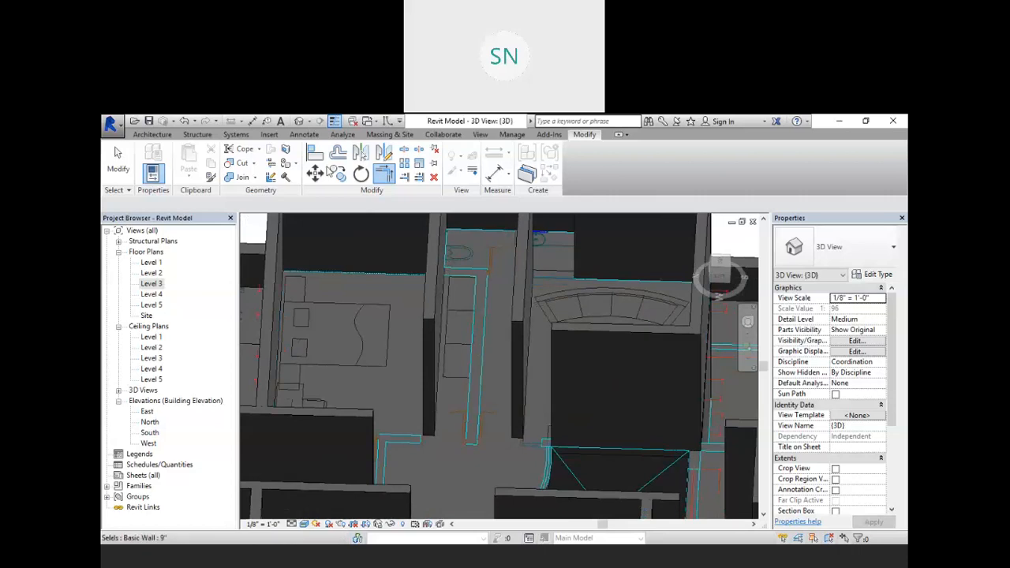
pyautogui.click(314, 154)
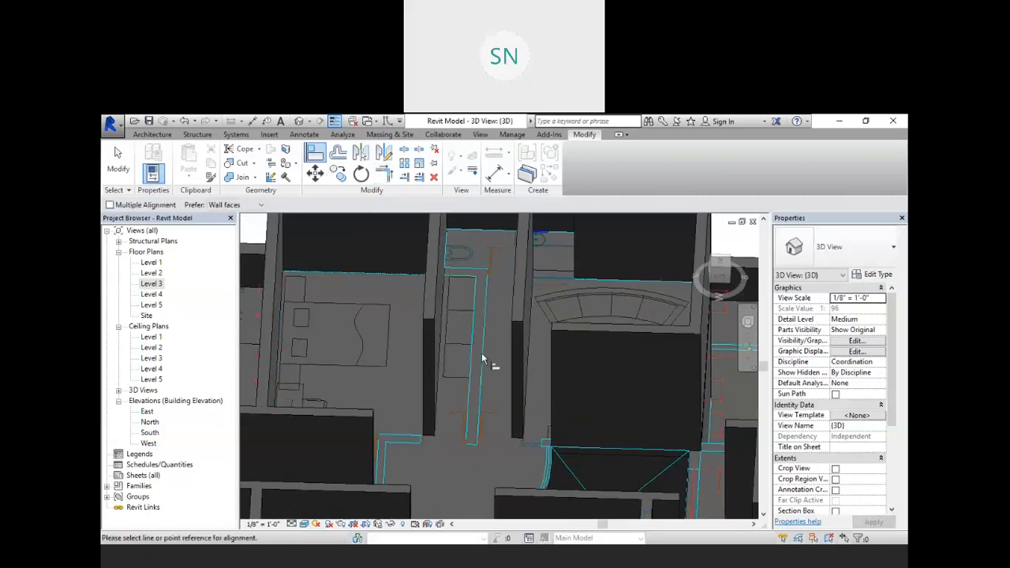
pyautogui.keyDown('shift'); pyautogui.moveTo(485, 356); pyautogui.dragTo(533, 397, button='middle'); pyautogui.keyUp('shift')
pyautogui.scroll(3, 543, 389)
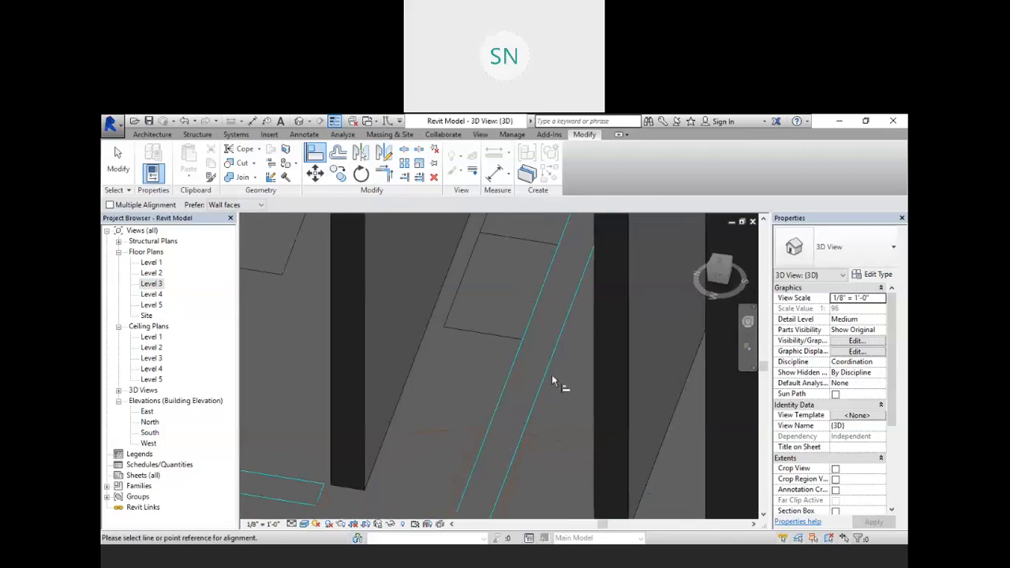
pyautogui.scroll(-5, 551, 377)
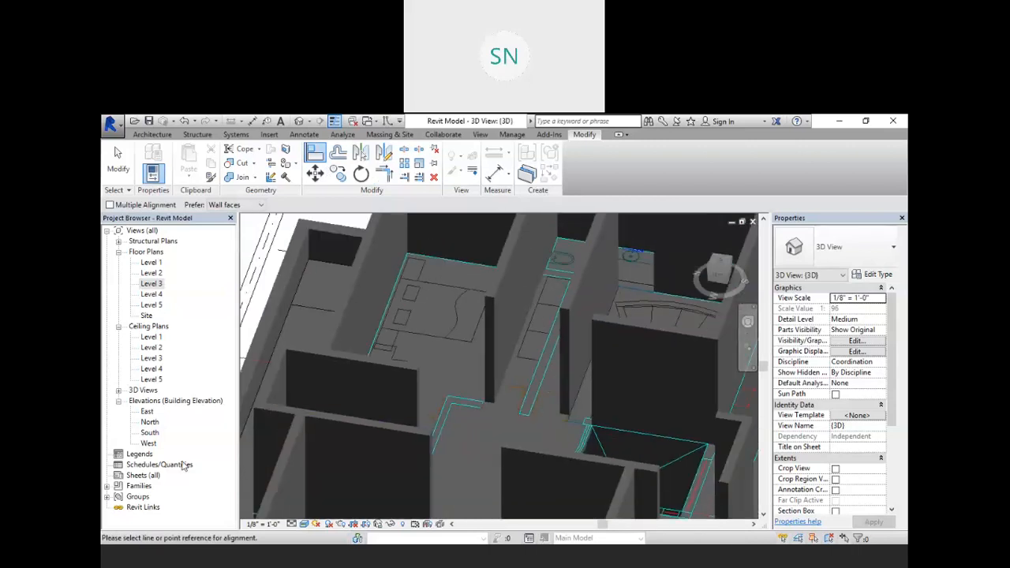
# On the Level 3 plan, align the wall between Bedroom-03 and the T.V. room passage with the CAD wall line between the two doors
pyautogui.doubleClick(151, 283)
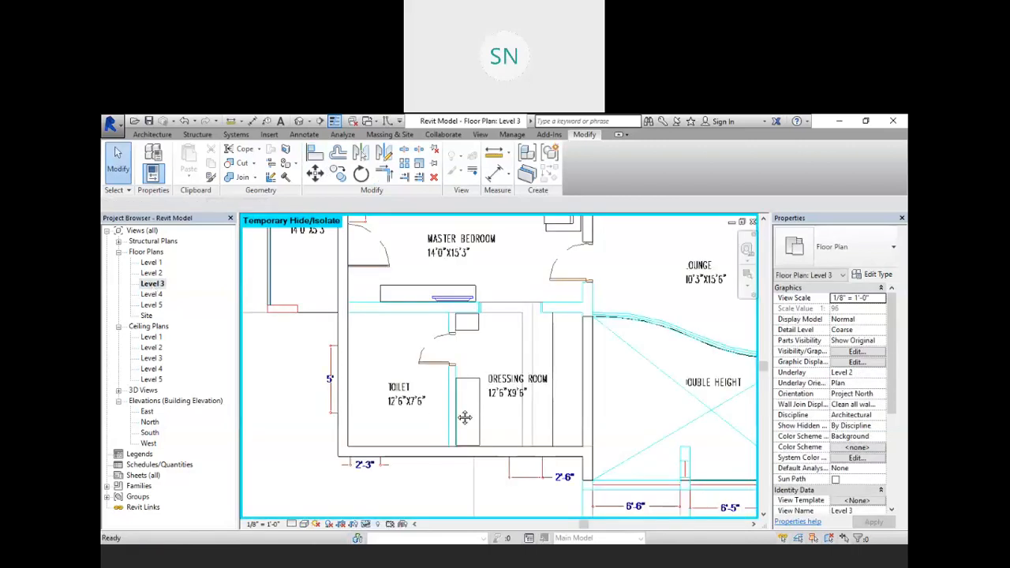
pyautogui.scroll(5, 491, 363)
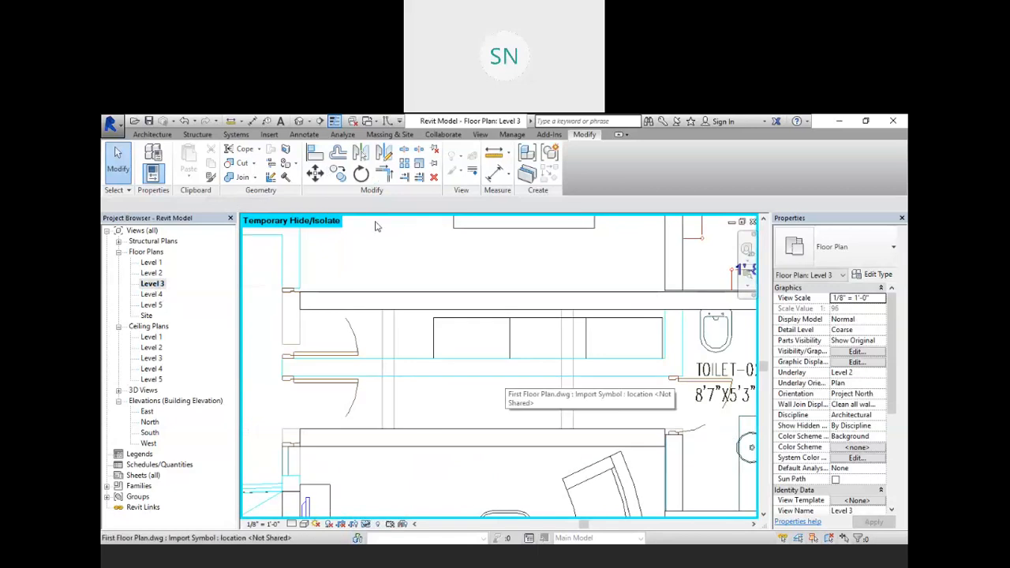
pyautogui.press('a')
pyautogui.press('l')
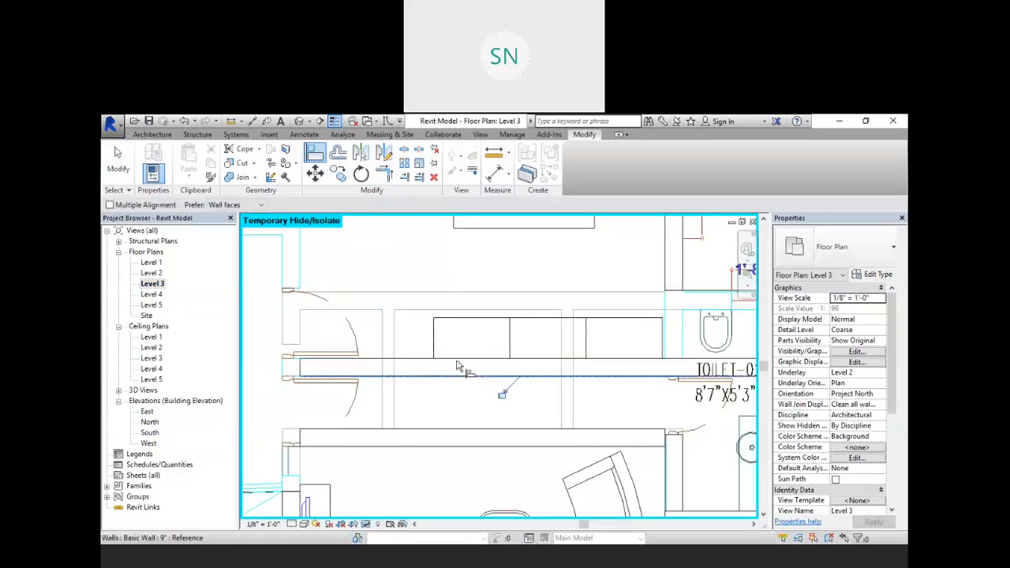
pyautogui.scroll(-2, 491, 398)
pyautogui.moveTo(506, 409); pyautogui.dragTo(444, 377, button='middle')
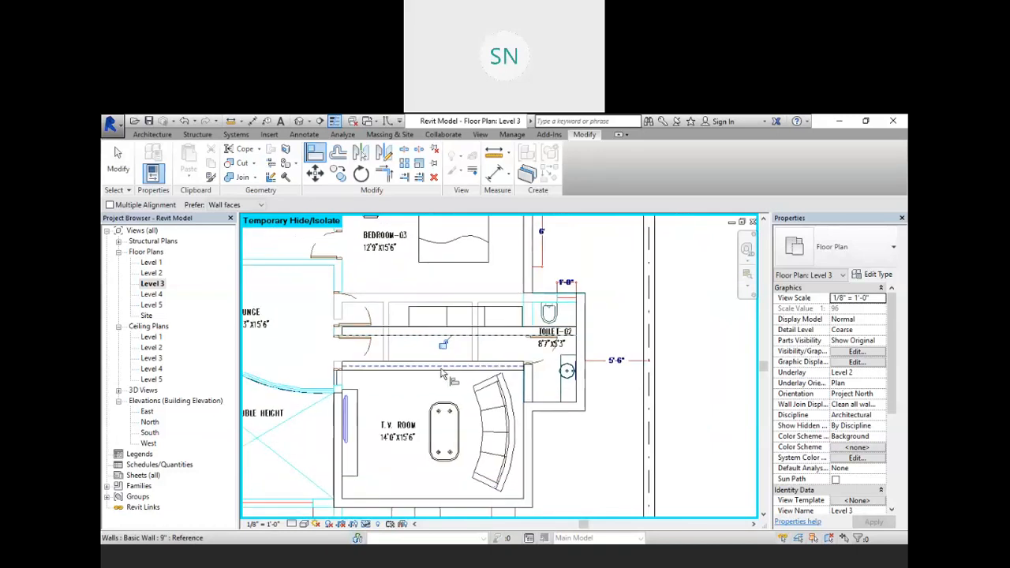
pyautogui.scroll(-3, 443, 377)
pyautogui.rightClick(577, 317)
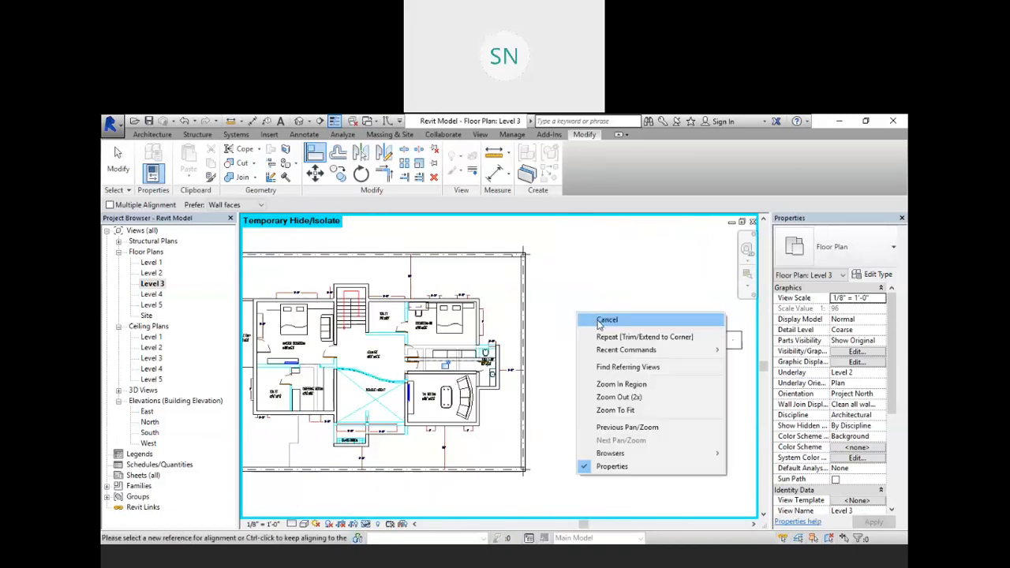
pyautogui.click(598, 322)
pyautogui.rightClick(598, 320)
pyautogui.click(608, 324)
# Examine the walls in plan and 3D, focusing on the corners around Bedroom-03, Toilet-02 and the T.V. room
pyautogui.scroll(5, 484, 360)
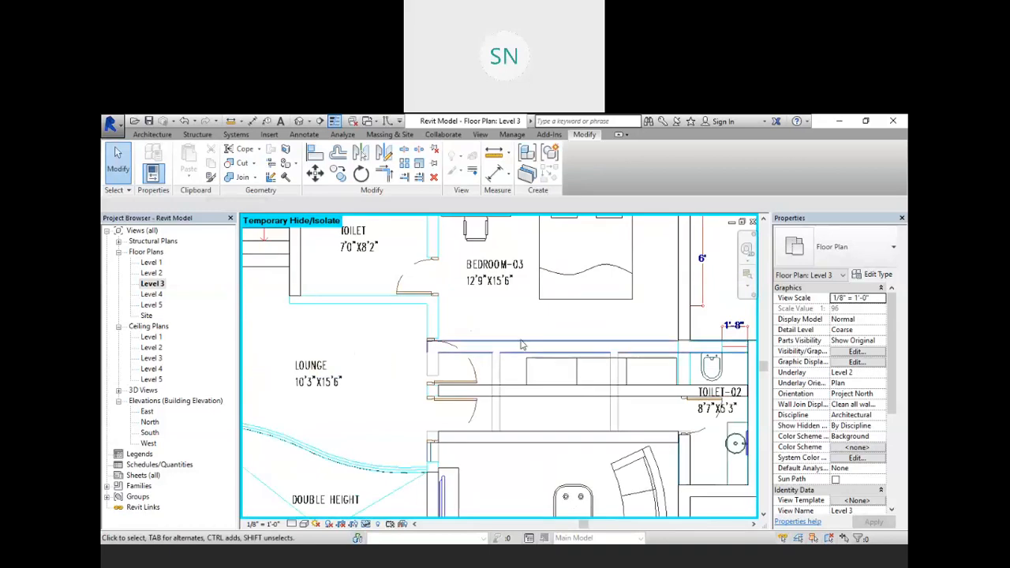
pyautogui.scroll(-5, 520, 347)
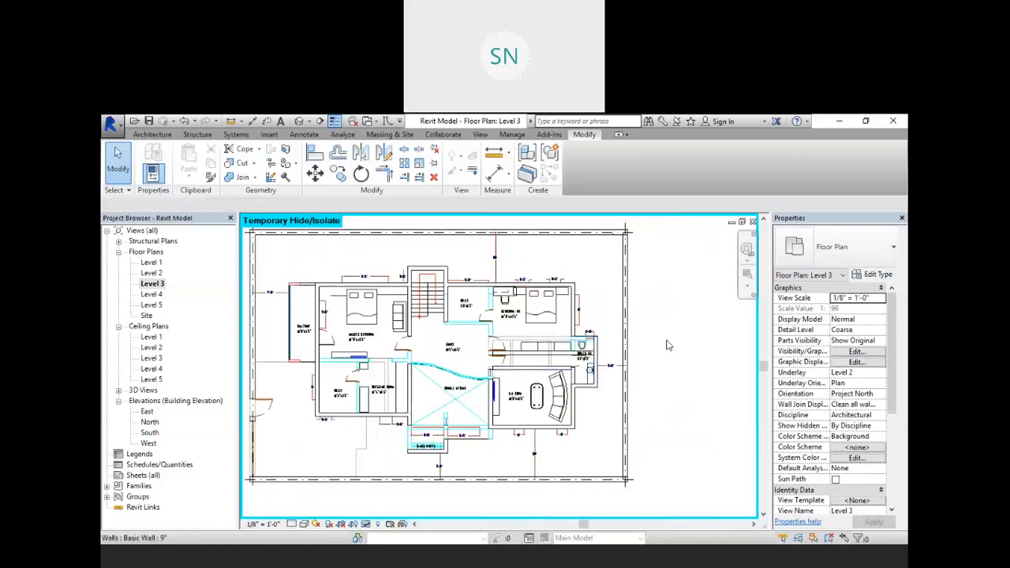
pyautogui.click(318, 121)
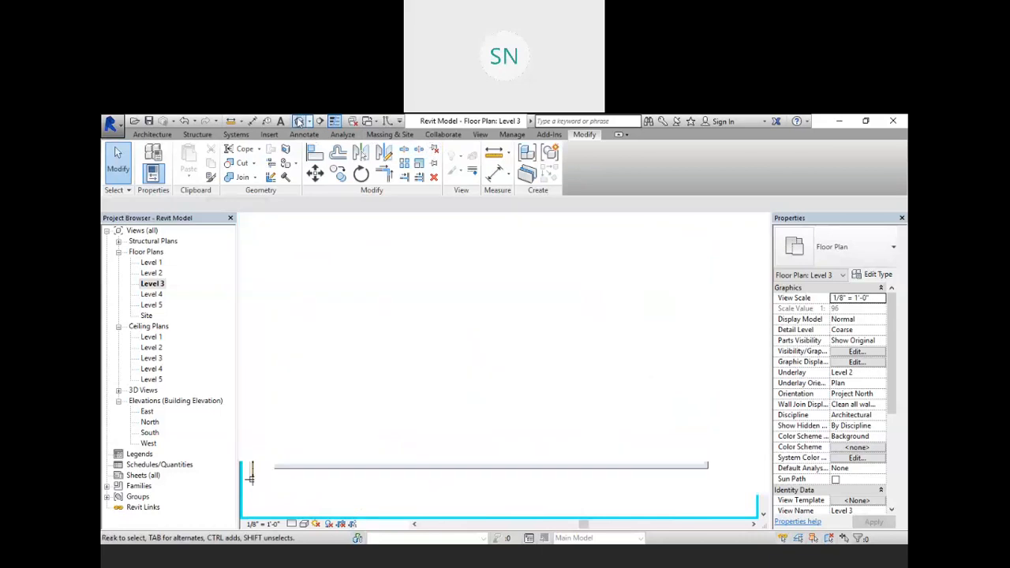
pyautogui.scroll(-5, 433, 332)
pyautogui.keyDown('shift'); pyautogui.moveTo(433, 332); pyautogui.dragTo(382, 358, button='middle'); pyautogui.keyUp('shift')
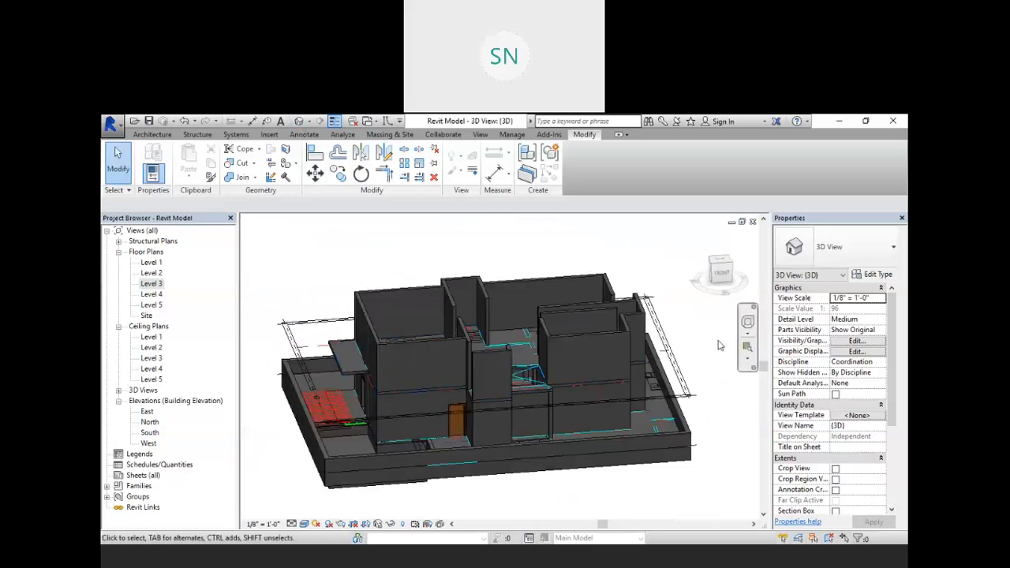
pyautogui.keyDown('shift'); pyautogui.moveTo(699, 369); pyautogui.dragTo(595, 387, button='middle'); pyautogui.keyUp('shift')
pyautogui.keyDown('shift'); pyautogui.moveTo(497, 410); pyautogui.dragTo(654, 360, button='middle'); pyautogui.keyUp('shift')
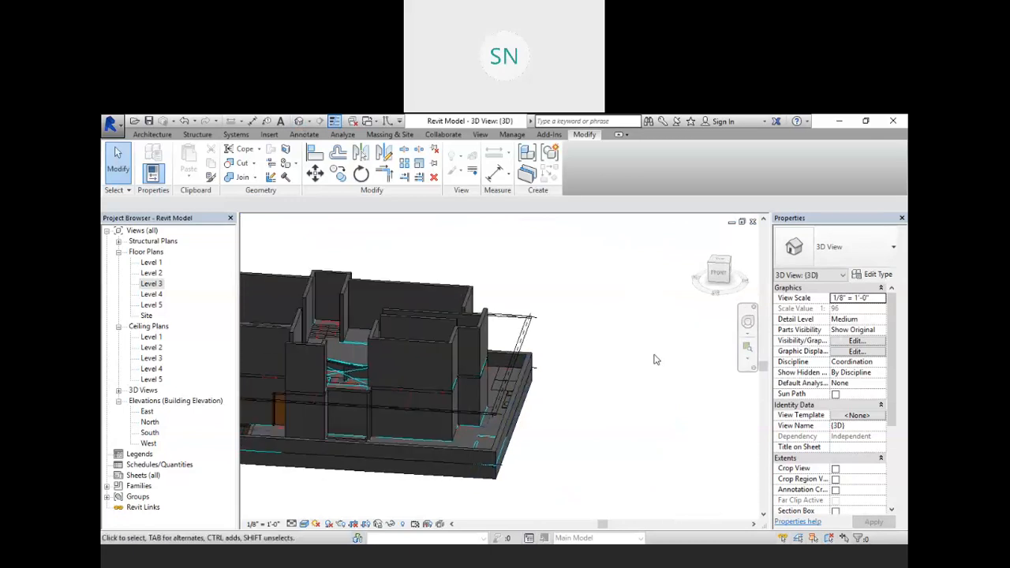
pyautogui.keyDown('shift'); pyautogui.moveTo(330, 354); pyautogui.dragTo(401, 507, button='middle'); pyautogui.keyUp('shift')
pyautogui.scroll(5, 482, 359)
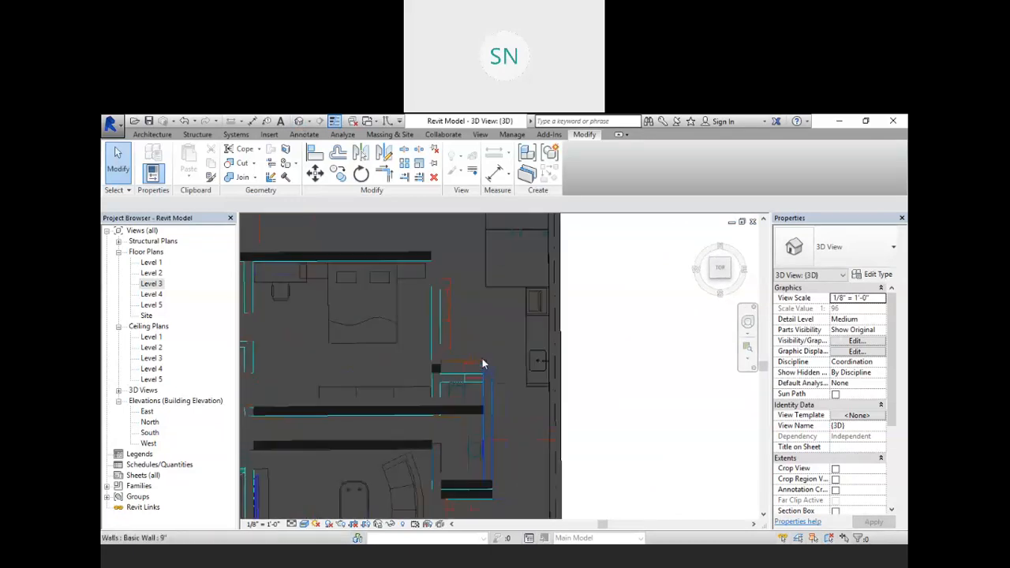
pyautogui.scroll(-2, 489, 377)
pyautogui.moveTo(512, 427); pyautogui.dragTo(544, 333, button='middle')
pyautogui.moveTo(498, 366); pyautogui.dragTo(448, 383, button='middle')
pyautogui.click(464, 340)
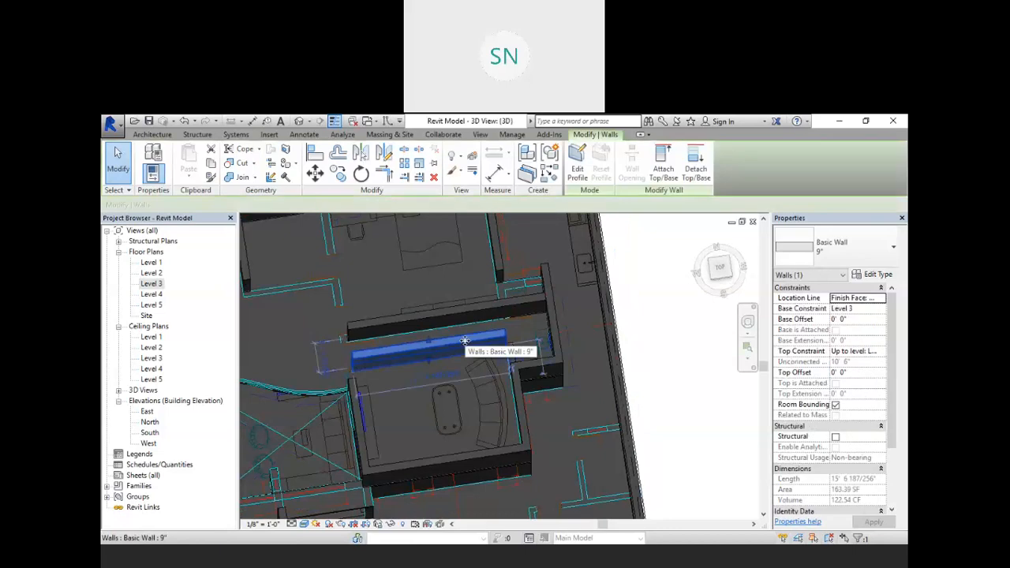
pyautogui.press('Escape')
pyautogui.keyDown('shift'); pyautogui.moveTo(422, 366); pyautogui.dragTo(521, 376, button='middle'); pyautogui.keyUp('shift')
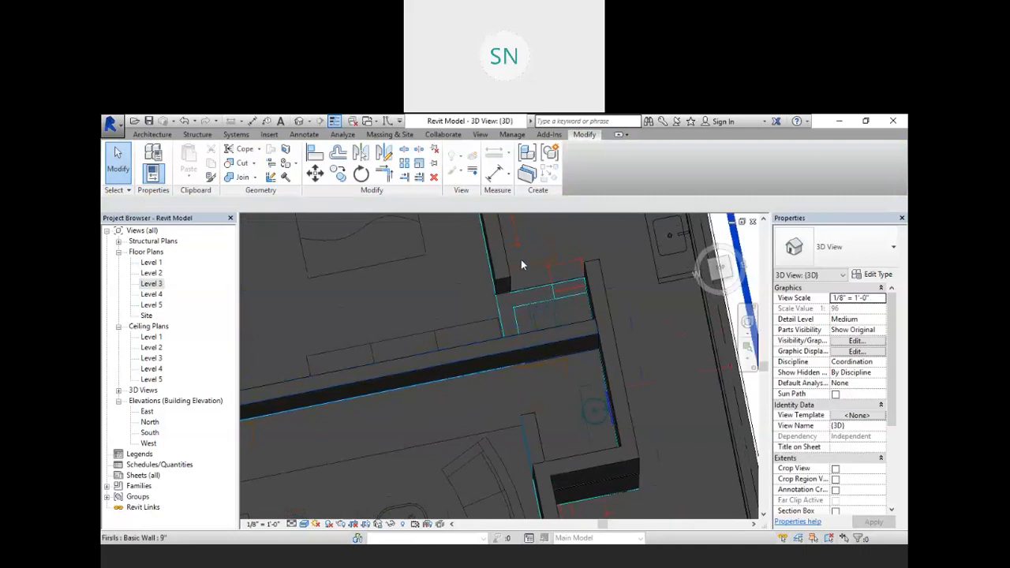
pyautogui.keyDown('shift'); pyautogui.moveTo(491, 309); pyautogui.dragTo(476, 316, button='middle'); pyautogui.keyUp('shift')
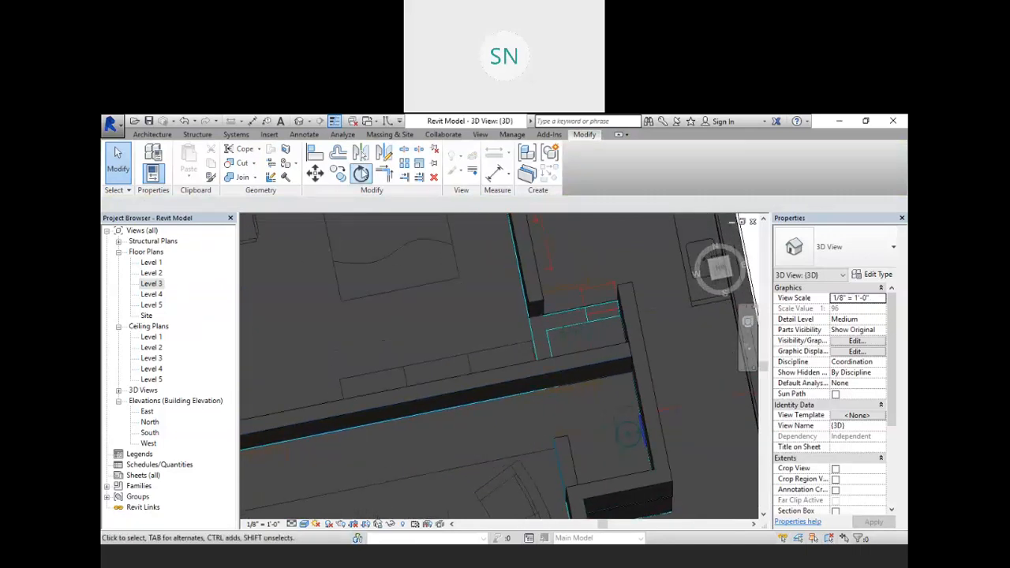
# Trim and extend Bedroom-03's outer side wall to meet the aligned wall and Toilet-02's front wall
pyautogui.click(384, 175)
pyautogui.keyDown('shift'); pyautogui.moveTo(529, 282); pyautogui.dragTo(481, 364, button='middle'); pyautogui.keyUp('shift')
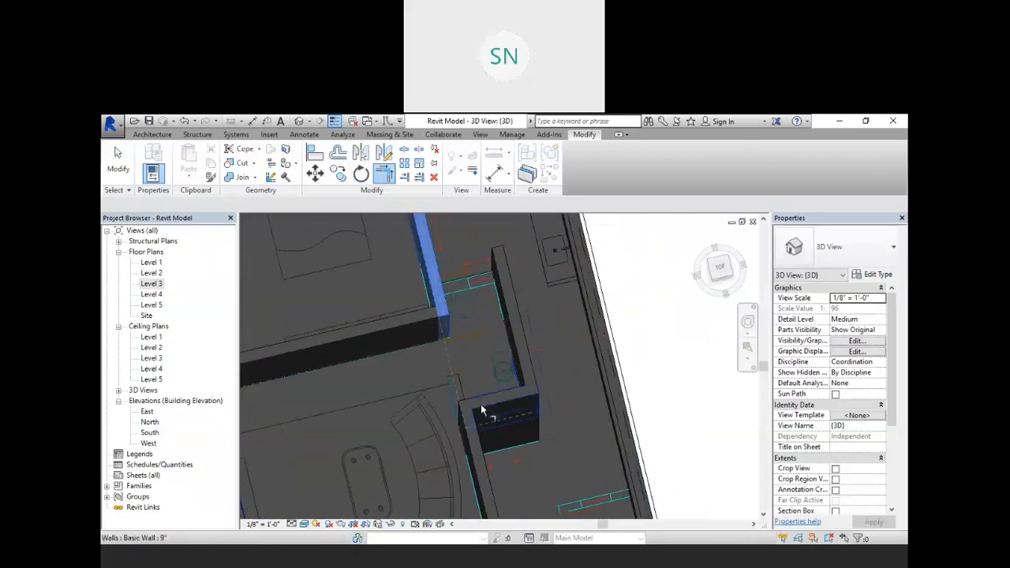
pyautogui.click(481, 404)
pyautogui.moveTo(513, 431); pyautogui.dragTo(474, 358, button='middle')
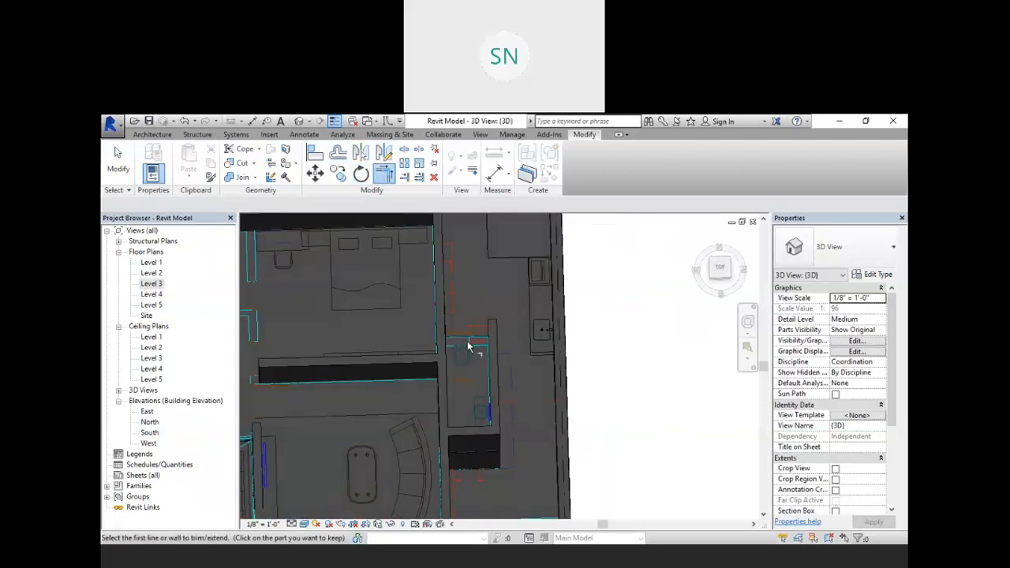
# On the Level 3 plan, draw a 9" wall about 3'-9" long along the CAD wall line behind Toilet-02's WC
pyautogui.scroll(5, 468, 346)
pyautogui.scroll(-1, 517, 335)
pyautogui.keyDown('shift'); pyautogui.moveTo(514, 347); pyautogui.dragTo(497, 306, button='middle'); pyautogui.keyUp('shift')
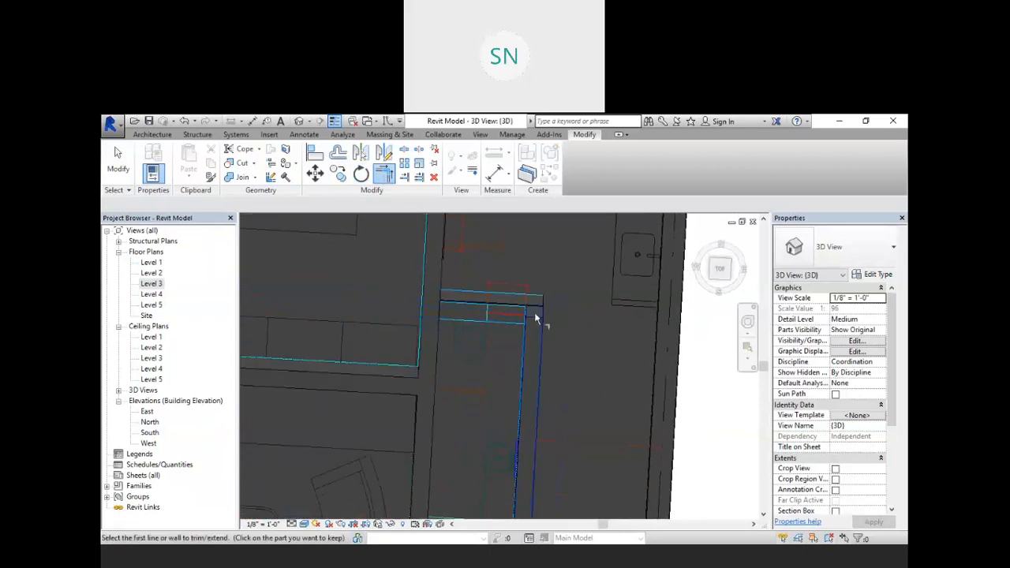
pyautogui.scroll(-4, 494, 297)
pyautogui.moveTo(503, 363)
pyautogui.keyDown('shift'); pyautogui.mouseDown(button='middle')
pyautogui.moveTo(508, 331)
pyautogui.moveTo(493, 275)
pyautogui.moveTo(517, 350)
pyautogui.mouseUp(button='middle'); pyautogui.keyUp('shift')
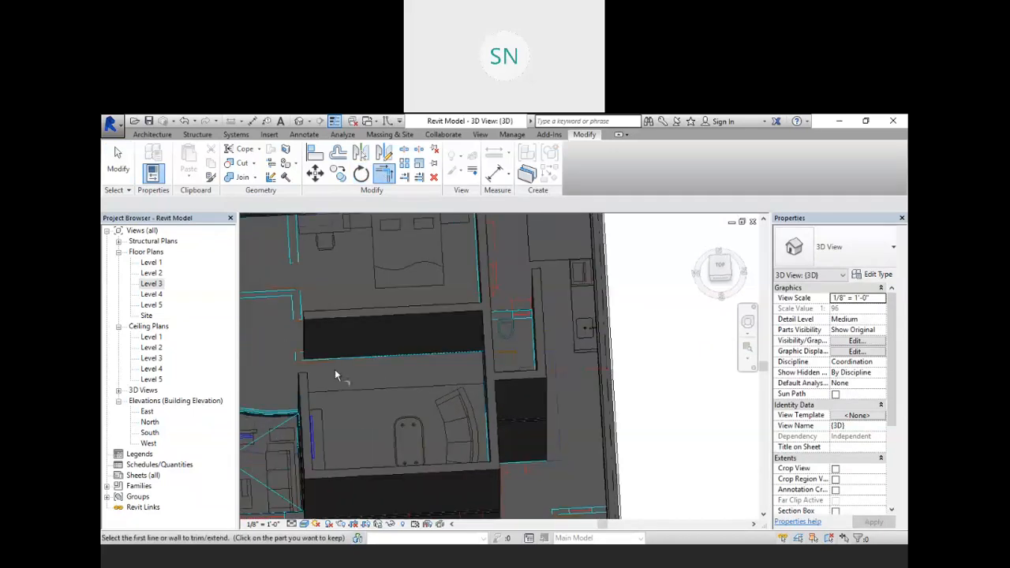
pyautogui.doubleClick(152, 284)
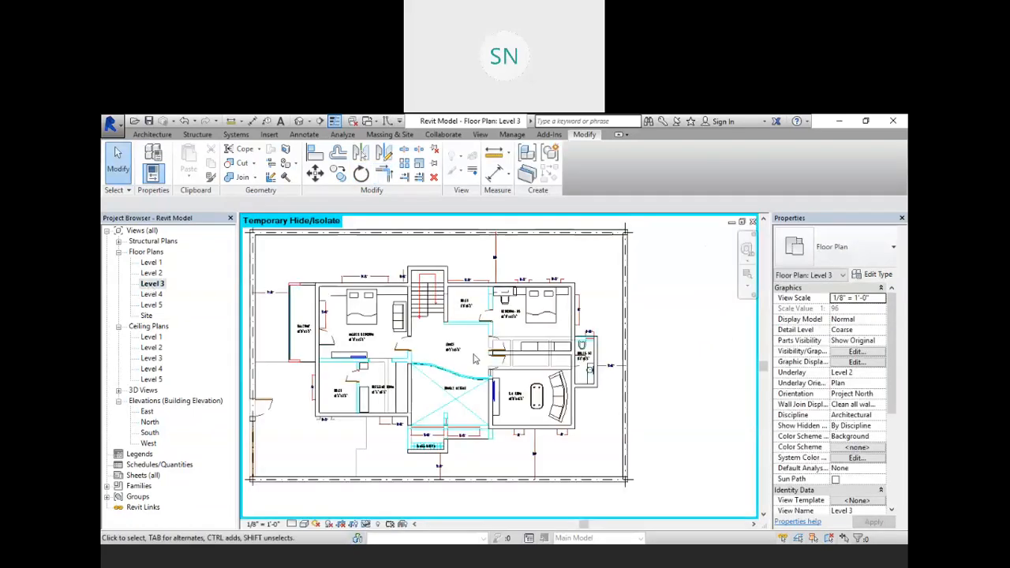
pyautogui.scroll(8, 586, 330)
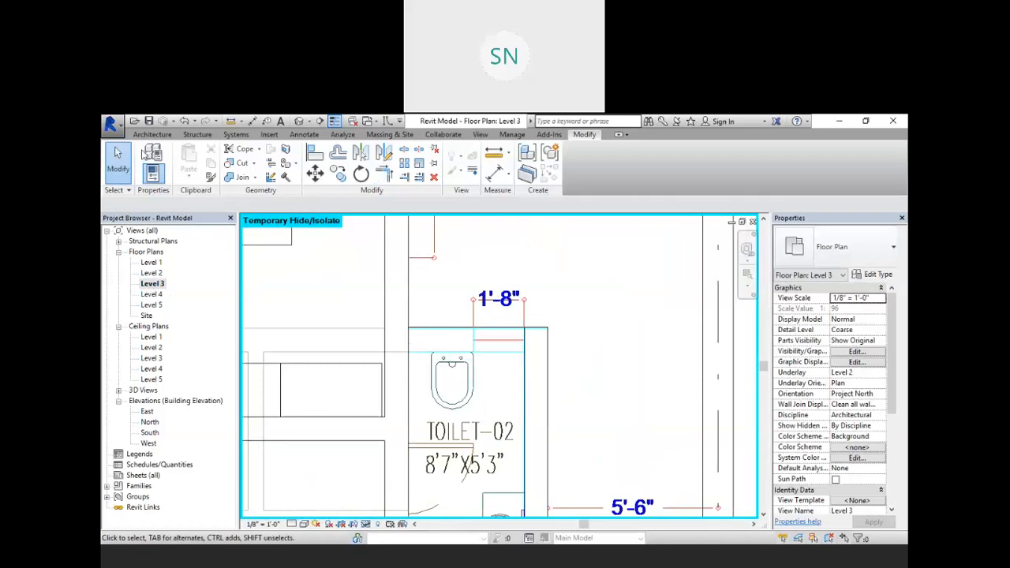
pyautogui.click(152, 134)
pyautogui.click(150, 162)
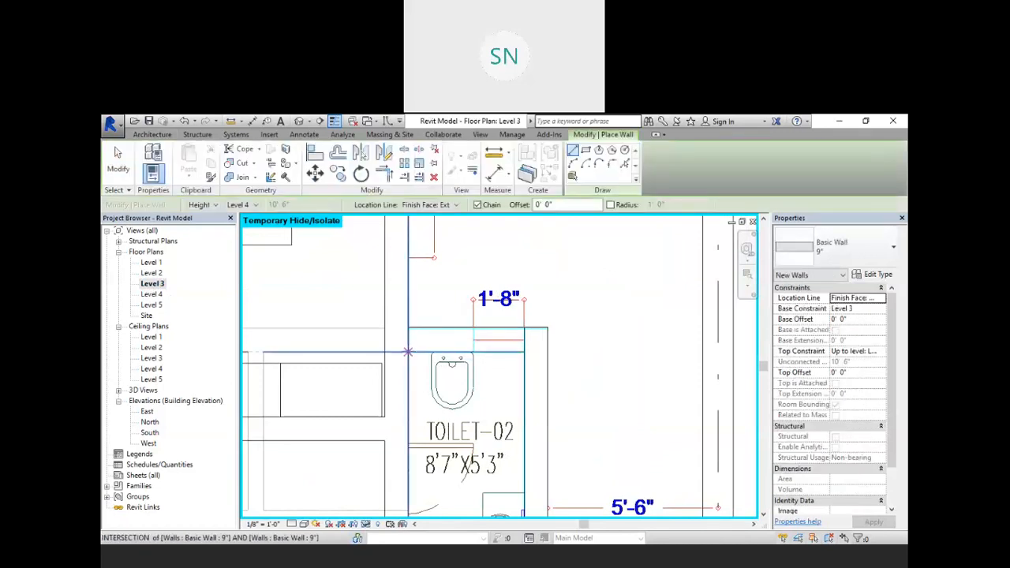
pyautogui.click(409, 352)
pyautogui.press('Escape')
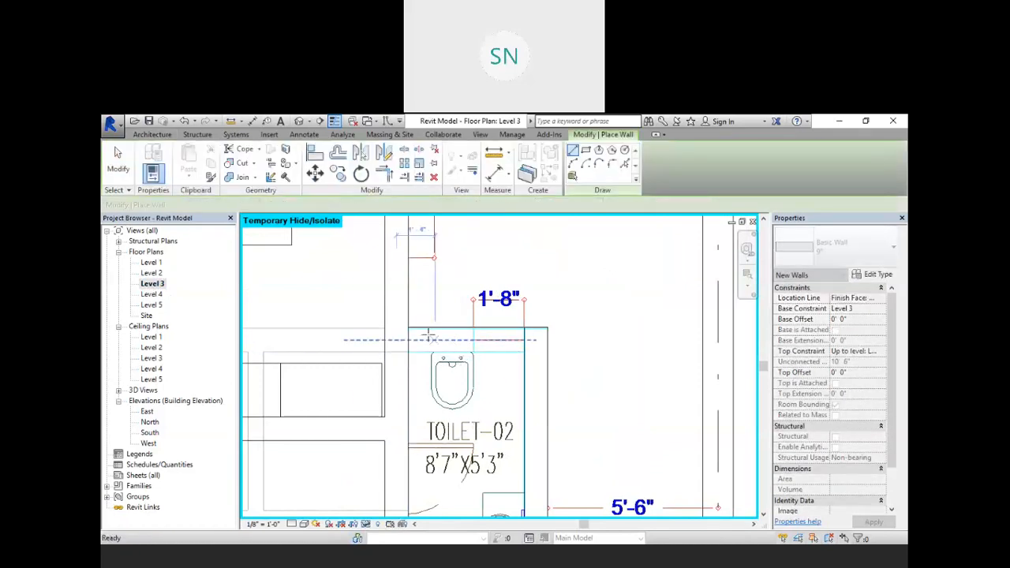
pyautogui.click(409, 325)
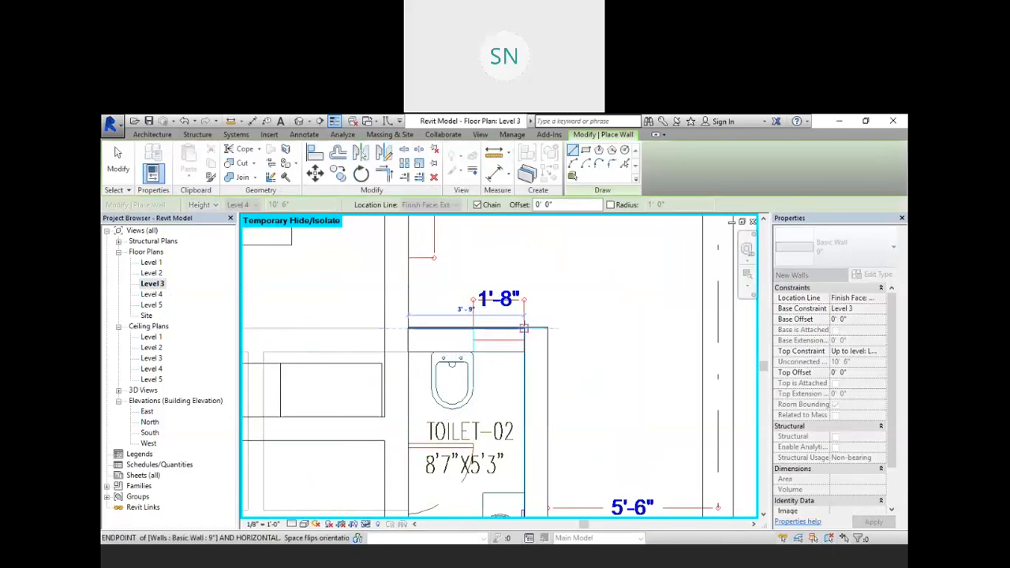
pyautogui.click(524, 329)
pyautogui.rightClick(570, 296)
pyautogui.click(593, 304)
pyautogui.scroll(2, 556, 332)
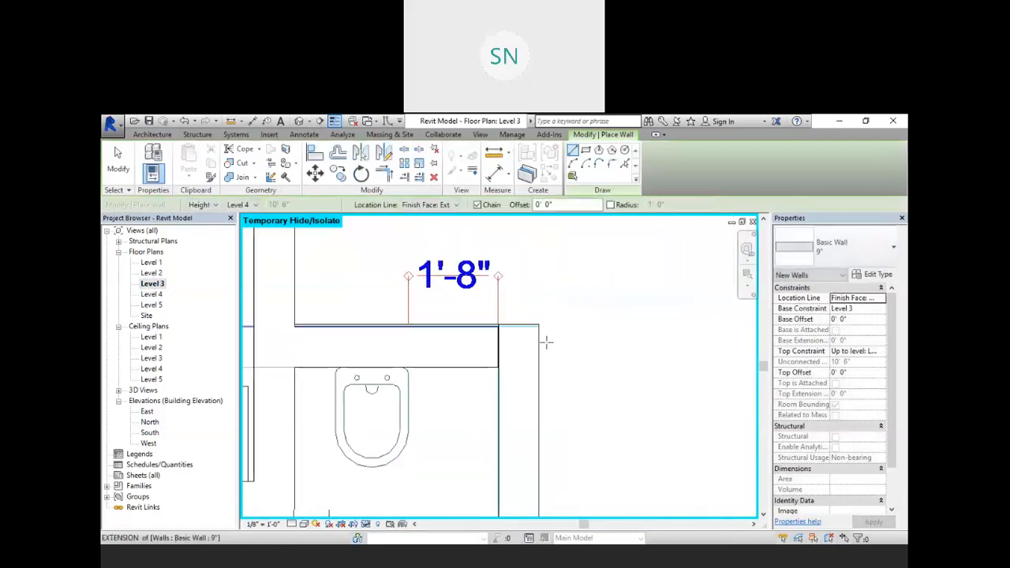
pyautogui.scroll(2, 545, 336)
pyautogui.scroll(-3, 526, 284)
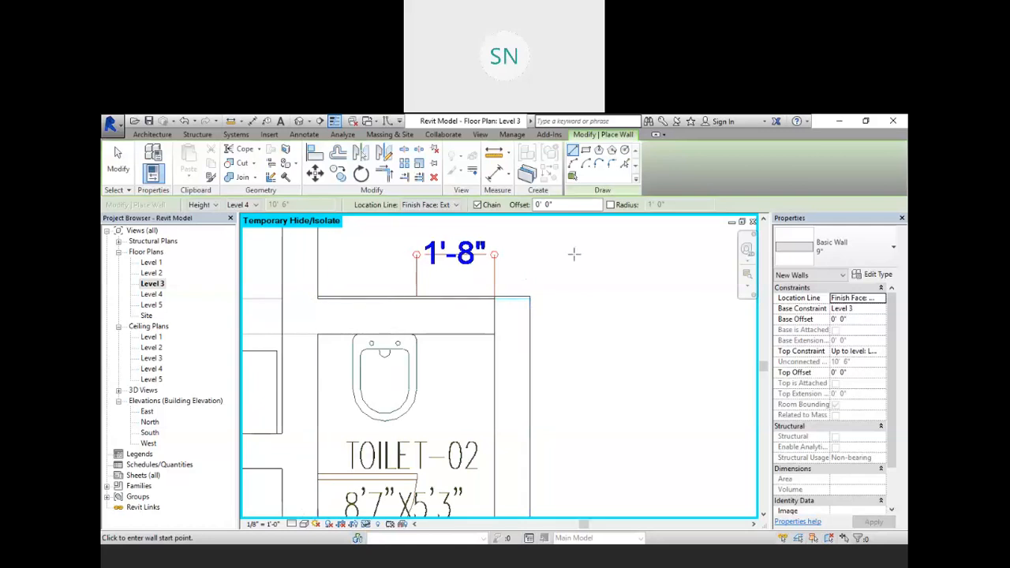
pyautogui.rightClick(614, 246)
pyautogui.click(632, 261)
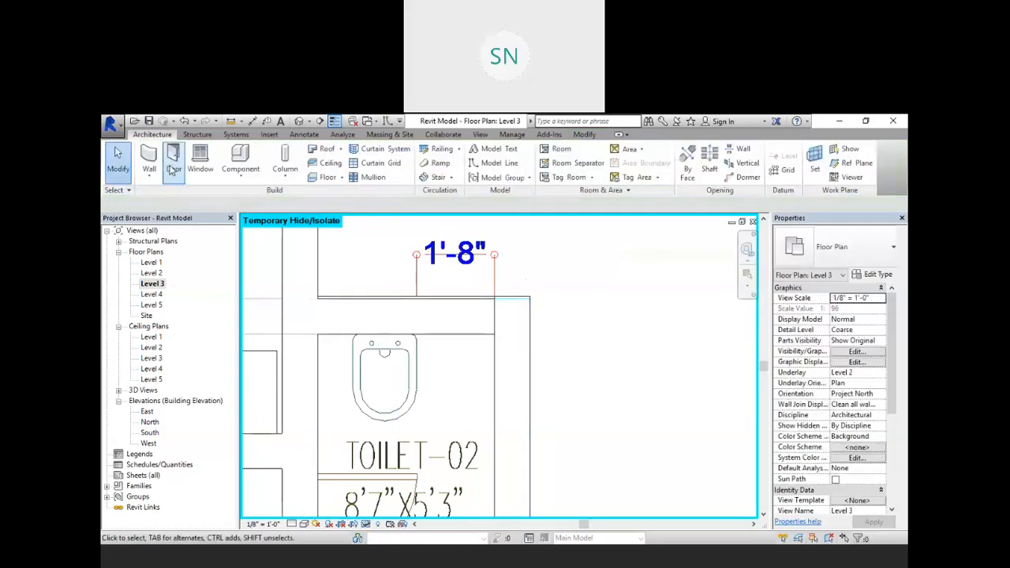
# Trim and extend the new wall behind Toilet-02's WC to form a corner with the toilet's outer side wall
pyautogui.click(588, 135)
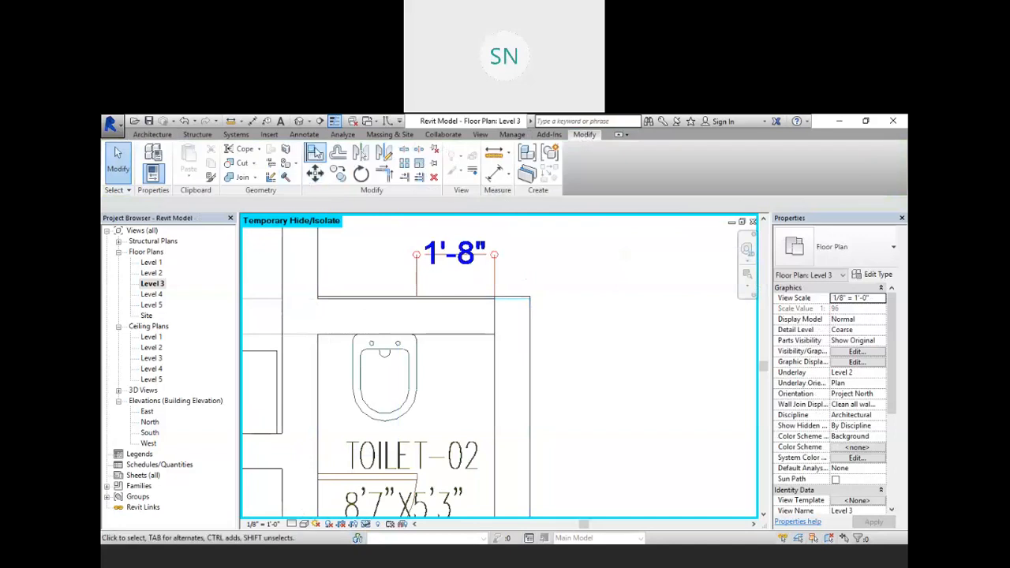
pyautogui.click(383, 173)
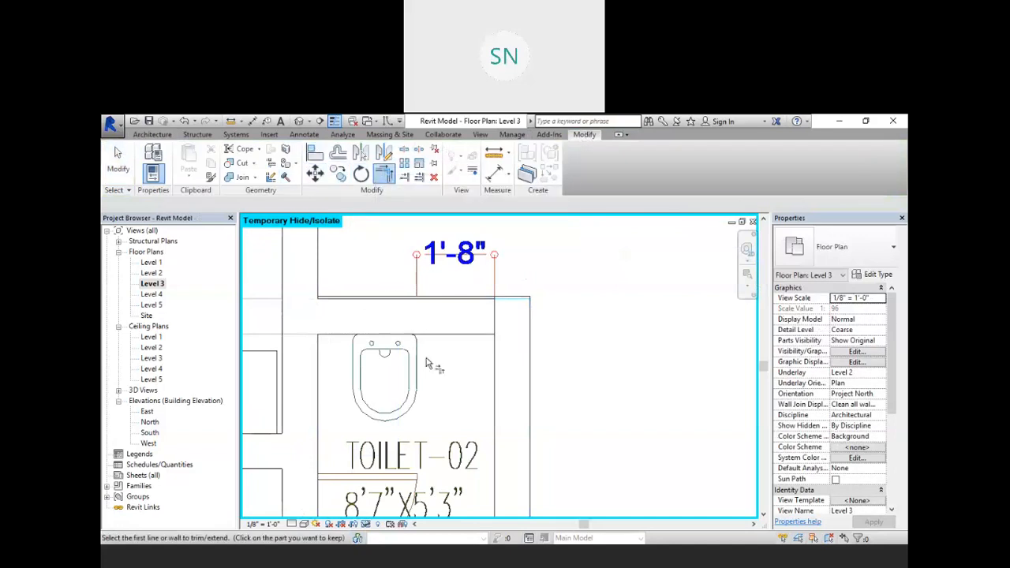
pyautogui.click(447, 338)
pyautogui.click(525, 394)
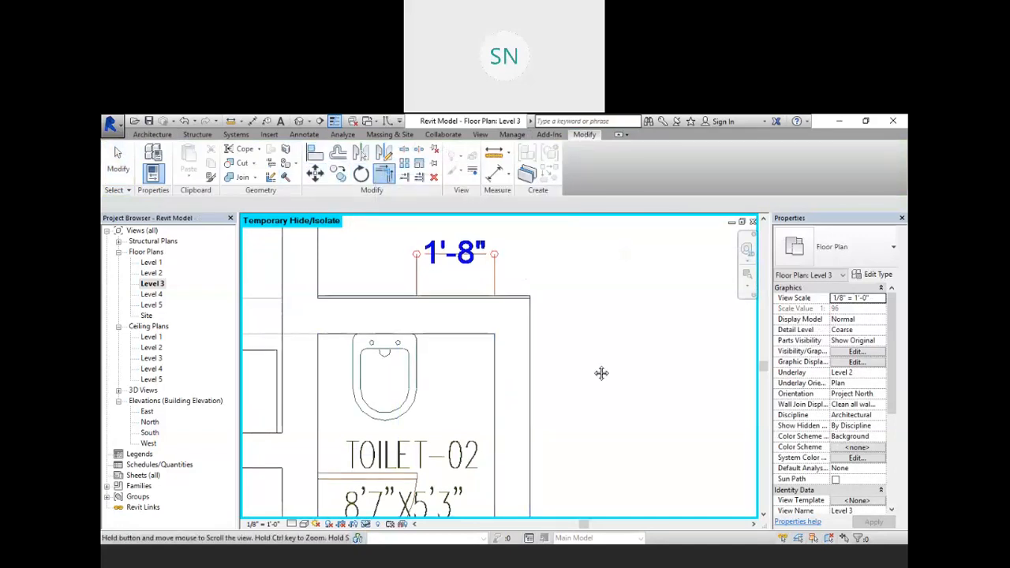
pyautogui.scroll(-3, 598, 356)
pyautogui.moveTo(601, 374); pyautogui.dragTo(589, 277, button='middle')
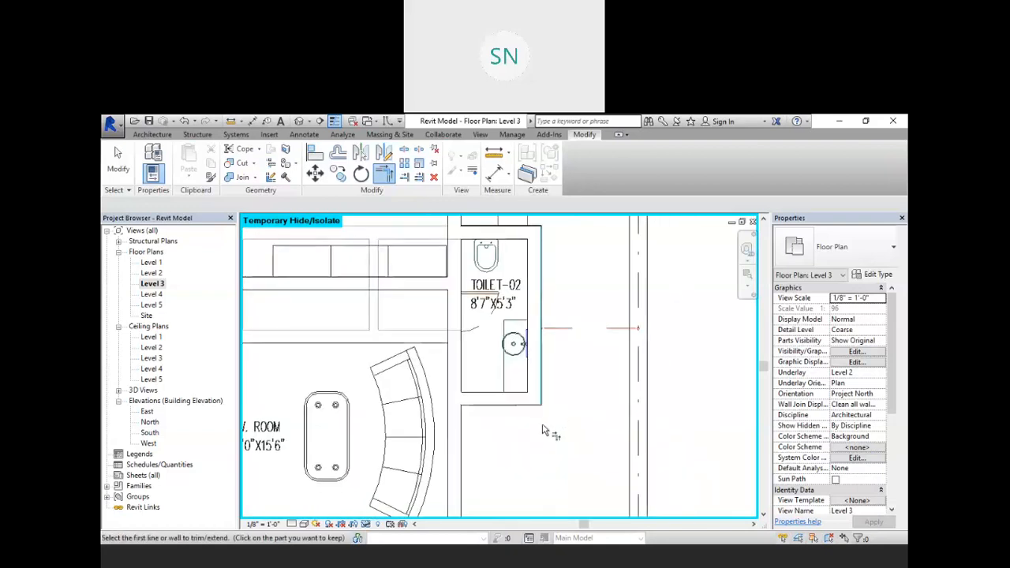
pyautogui.scroll(2, 543, 430)
pyautogui.scroll(-3, 582, 343)
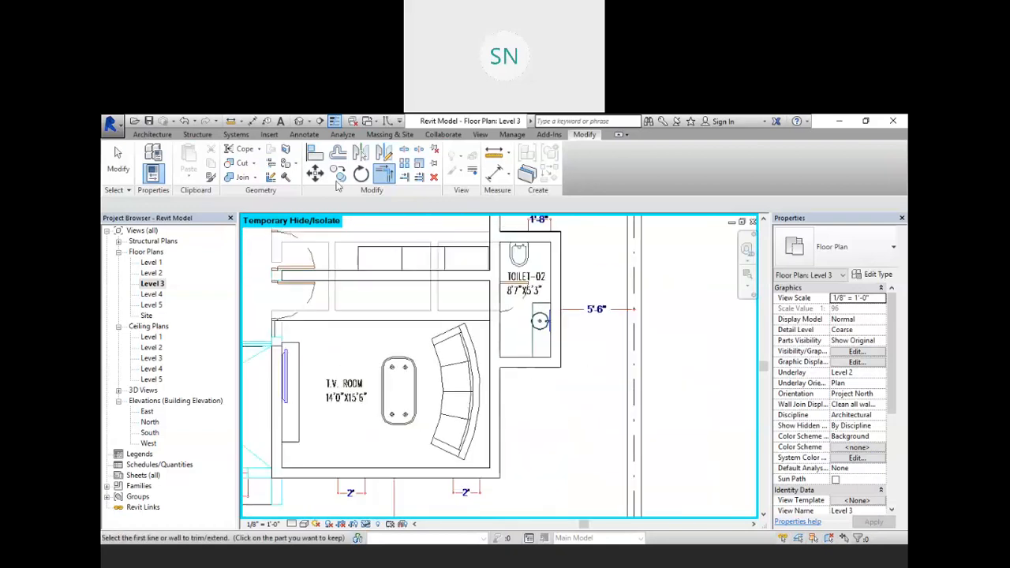
# In the 3D view, trim and extend the wall between Bedroom-03 and the T.V. room into a corner with the T.V. room's lounge-side wall
pyautogui.click(299, 121)
pyautogui.keyDown('shift'); pyautogui.moveTo(450, 422); pyautogui.dragTo(402, 304, button='middle'); pyautogui.keyUp('shift')
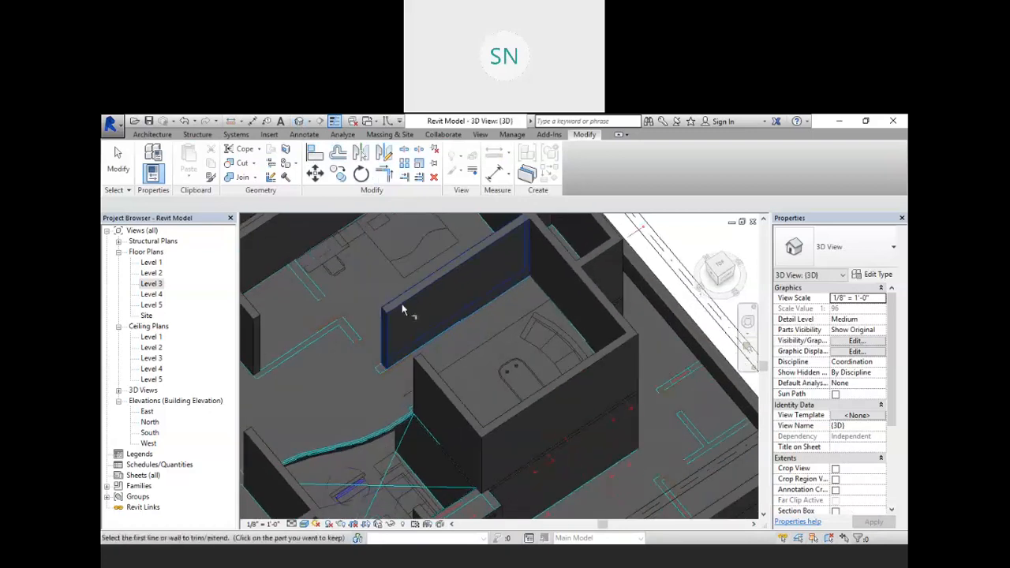
pyautogui.click(401, 307)
pyautogui.click(429, 371)
pyautogui.moveTo(405, 388); pyautogui.dragTo(496, 474, button='middle')
pyautogui.keyDown('shift'); pyautogui.moveTo(382, 404); pyautogui.dragTo(476, 407, button='middle'); pyautogui.keyUp('shift')
pyautogui.moveTo(379, 365); pyautogui.dragTo(413, 384, button='middle')
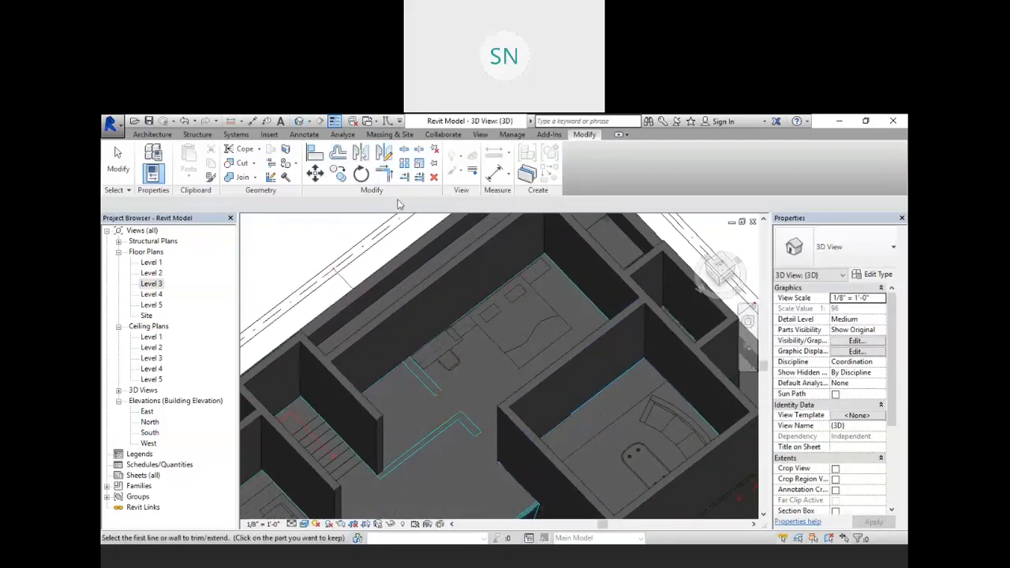
# Extend the T.V. room's lounge-side wall as a single element past Bedroom-03 to the outer wall at its far end
pyautogui.click(400, 311)
pyautogui.click(522, 432)
pyautogui.moveTo(524, 432); pyautogui.dragTo(542, 391, button='middle')
pyautogui.moveTo(449, 405); pyautogui.dragTo(473, 313, button='middle')
pyautogui.moveTo(485, 411)
pyautogui.mouseDown(button='middle')
pyautogui.moveTo(463, 395)
pyautogui.moveTo(542, 360)
pyautogui.moveTo(517, 386)
pyautogui.mouseUp(button='middle')
pyautogui.keyDown('shift'); pyautogui.moveTo(458, 376); pyautogui.dragTo(463, 402, button='middle'); pyautogui.keyUp('shift')
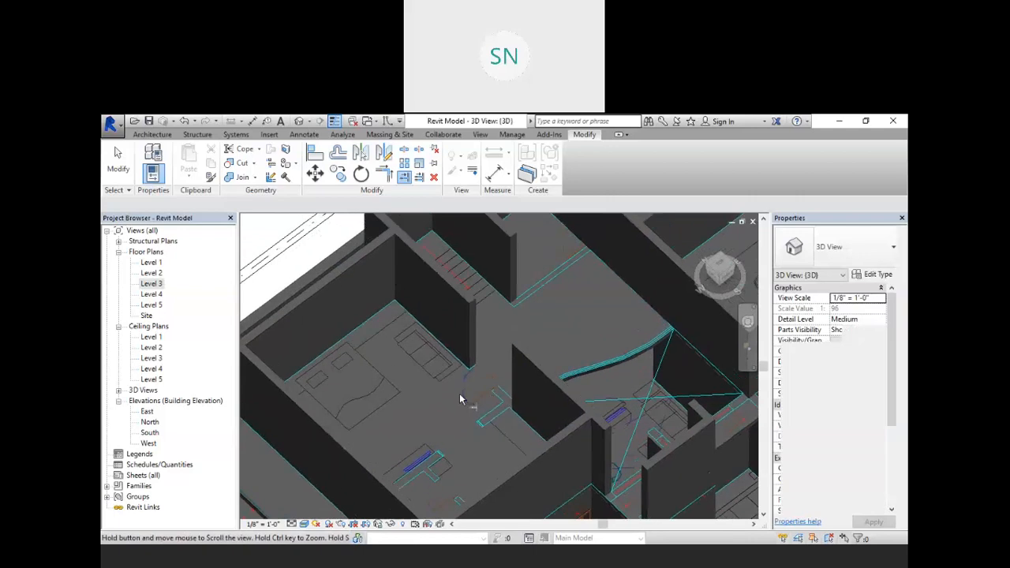
pyautogui.moveTo(502, 431)
pyautogui.keyDown('shift'); pyautogui.mouseDown(button='middle')
pyautogui.moveTo(484, 451)
pyautogui.moveTo(483, 364)
pyautogui.moveTo(487, 416)
pyautogui.moveTo(487, 386)
pyautogui.mouseUp(button='middle'); pyautogui.keyUp('shift')
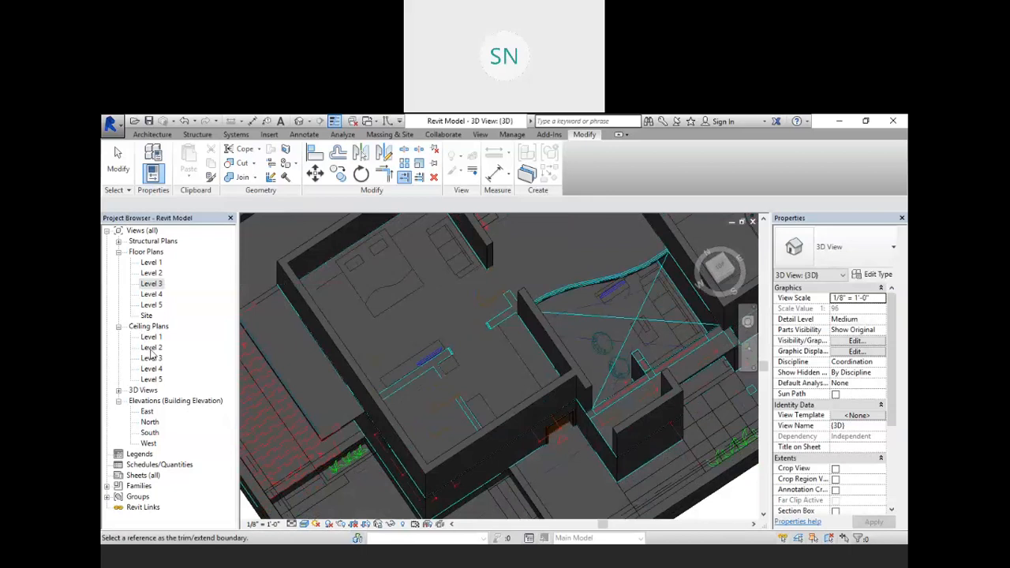
# On the Level 3 plan, draw a 9" wall about 17'-6" long separating the master bedroom from the toilet and dressing room
pyautogui.doubleClick(152, 283)
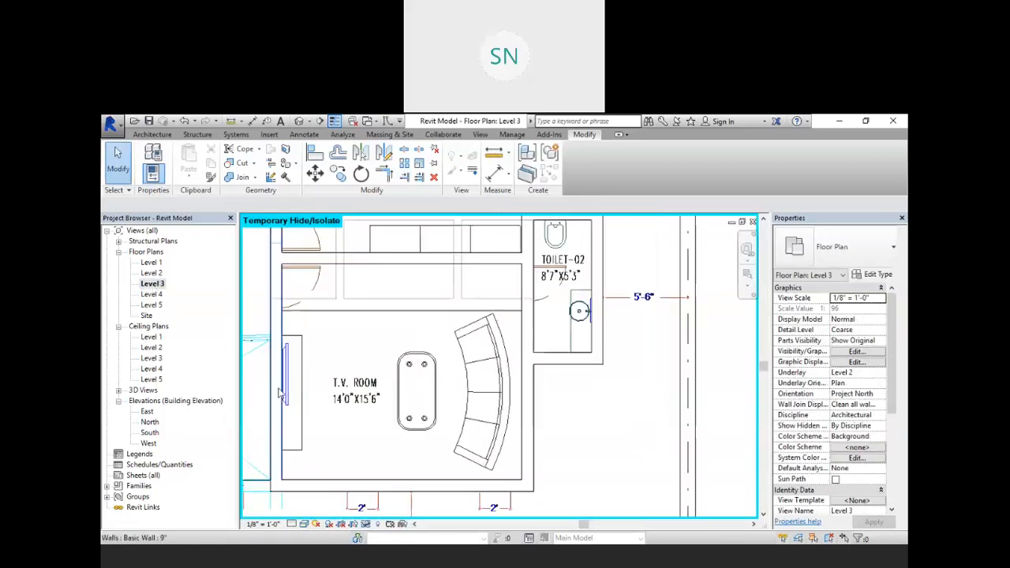
pyautogui.moveTo(331, 397); pyautogui.dragTo(588, 305, button='middle')
pyautogui.scroll(-4, 588, 306)
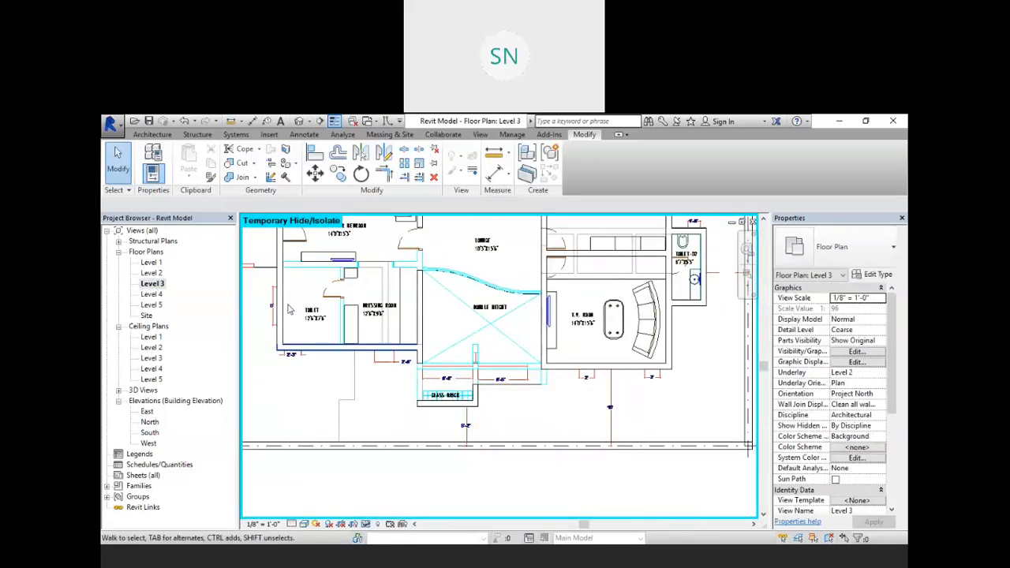
pyautogui.scroll(2, 289, 309)
pyautogui.click(153, 134)
pyautogui.click(152, 161)
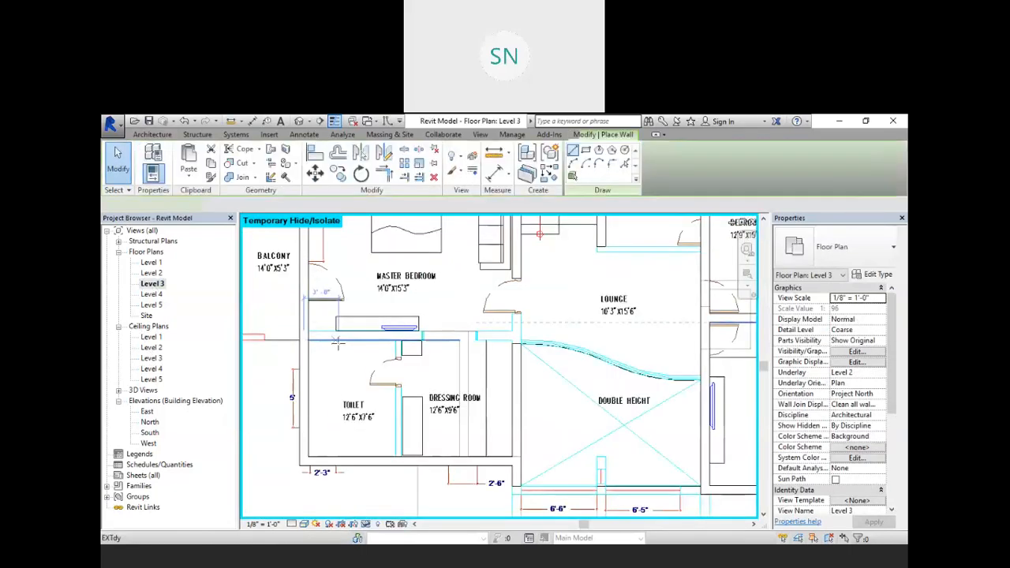
pyautogui.scroll(2, 338, 339)
pyautogui.click(285, 322)
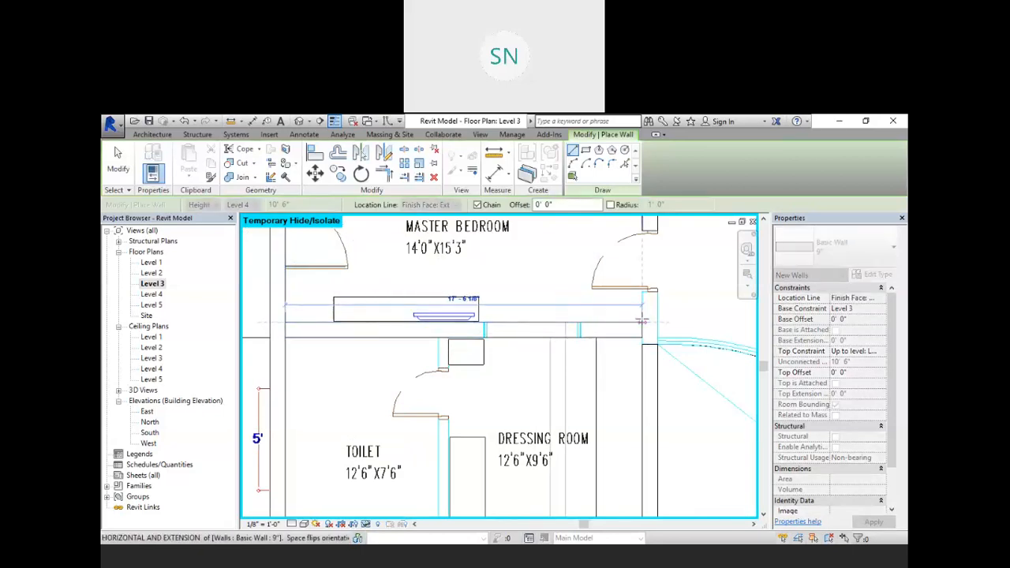
pyautogui.rightClick(639, 285)
pyautogui.click(652, 289)
pyautogui.rightClick(598, 274)
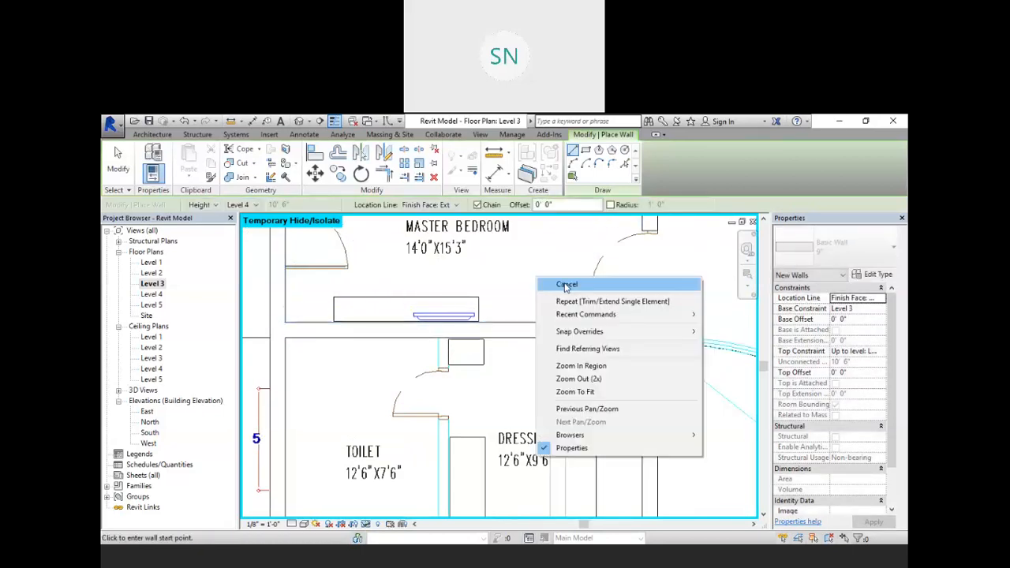
pyautogui.click(620, 278)
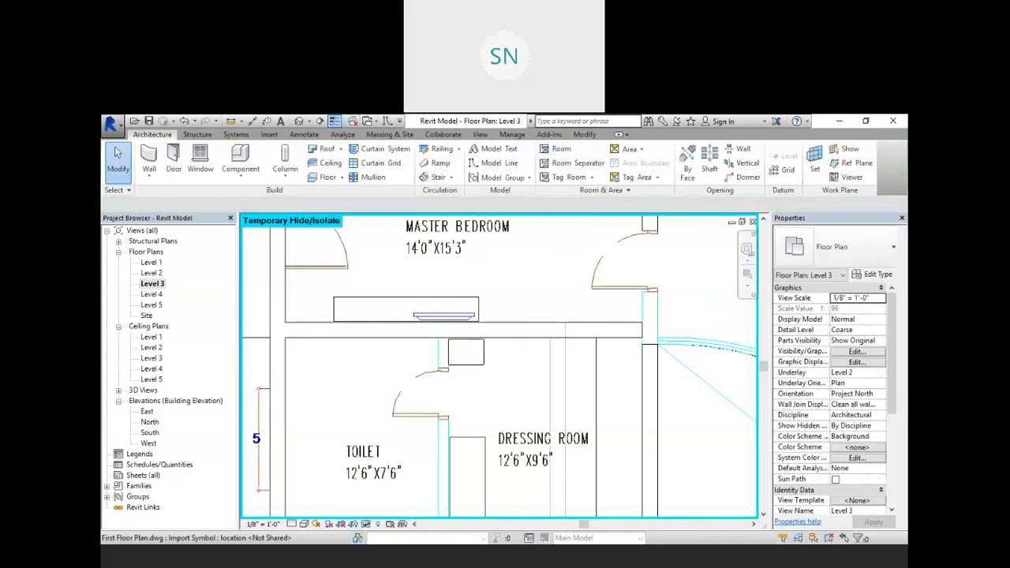
# In 3D, trim and extend the new partition to meet the dressing room's side wall and the master bedroom's lounge-side wall
pyautogui.click(298, 121)
pyautogui.keyDown('shift'); pyautogui.moveTo(442, 314); pyautogui.dragTo(376, 448, button='middle'); pyautogui.keyUp('shift')
pyautogui.click(585, 135)
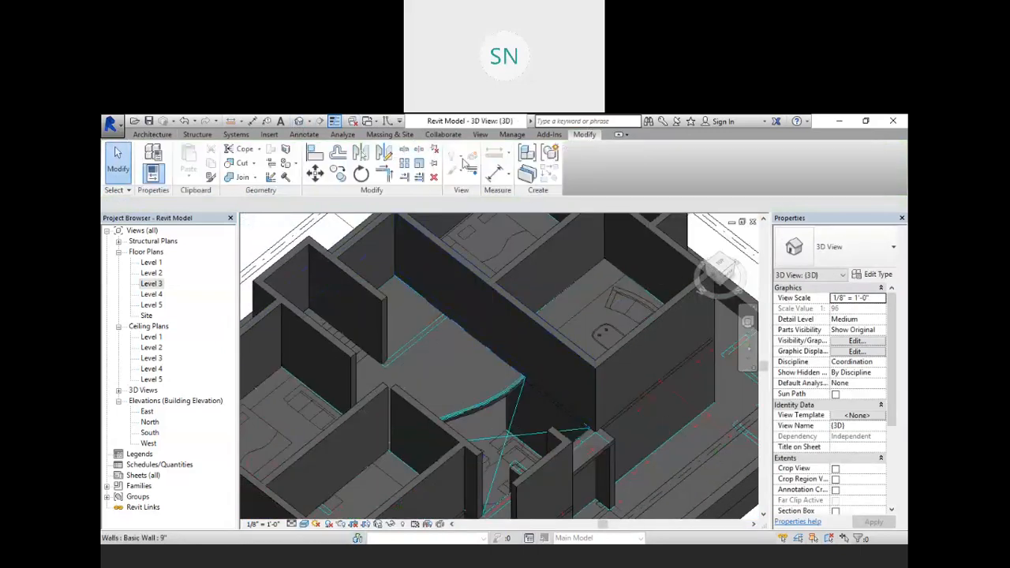
pyautogui.click(383, 175)
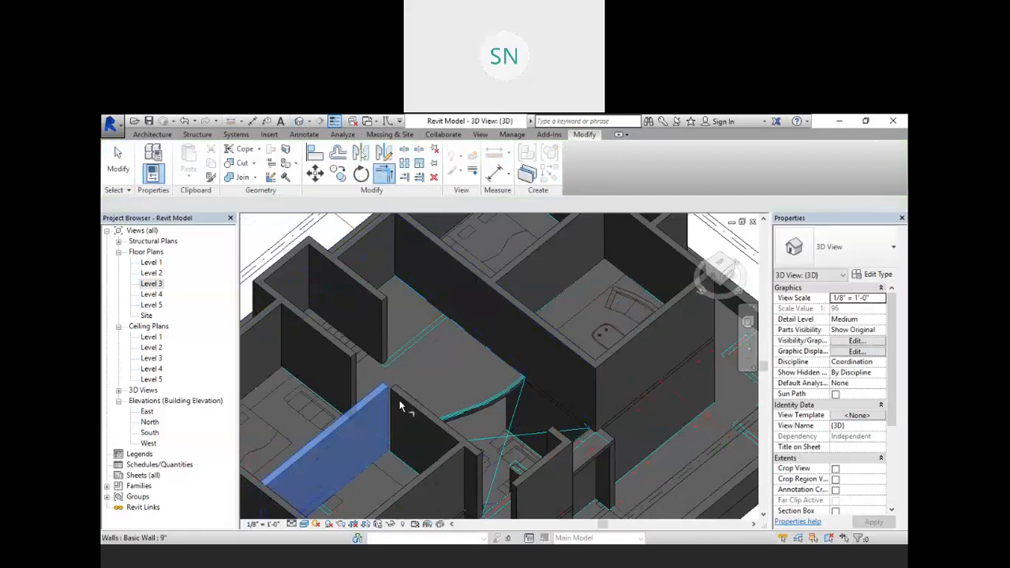
pyautogui.click(404, 406)
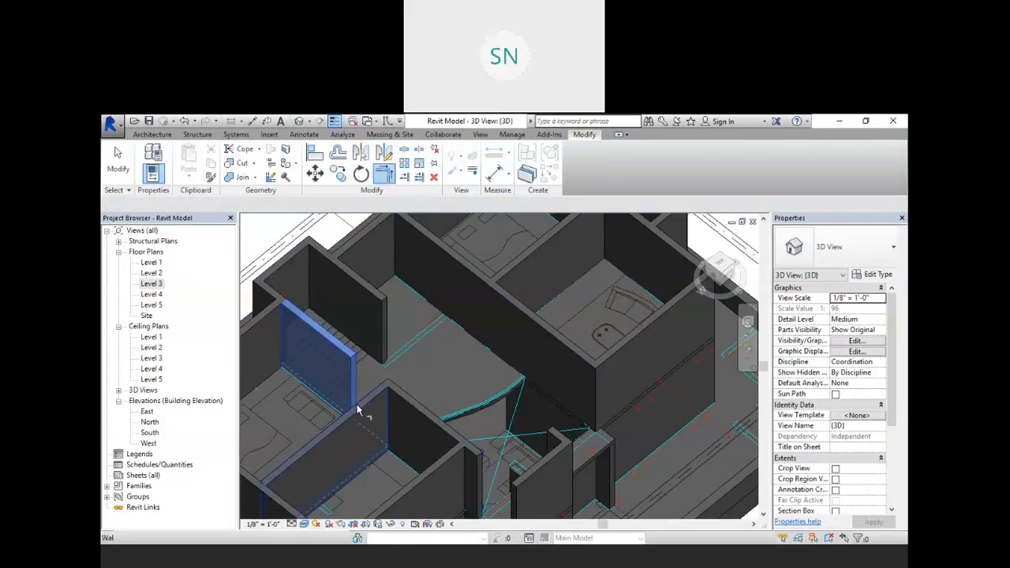
pyautogui.click(363, 414)
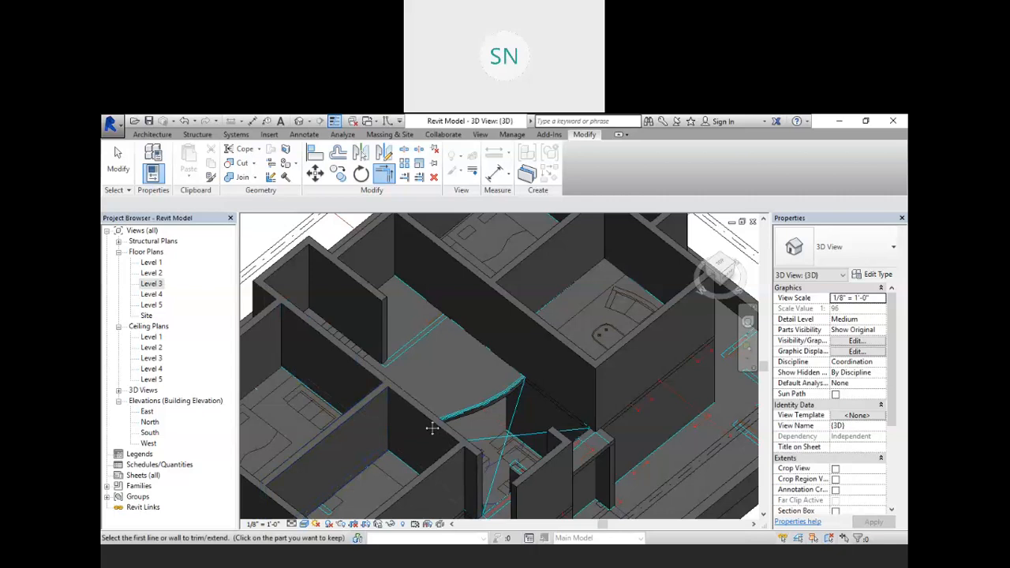
# Trim and extend the dressing room's side wall and the T.V. room's front wall into a corner across the double-height space
pyautogui.keyDown('shift'); pyautogui.moveTo(431, 424); pyautogui.dragTo(525, 333, button='middle'); pyautogui.keyUp('shift')
pyautogui.scroll(3, 542, 407)
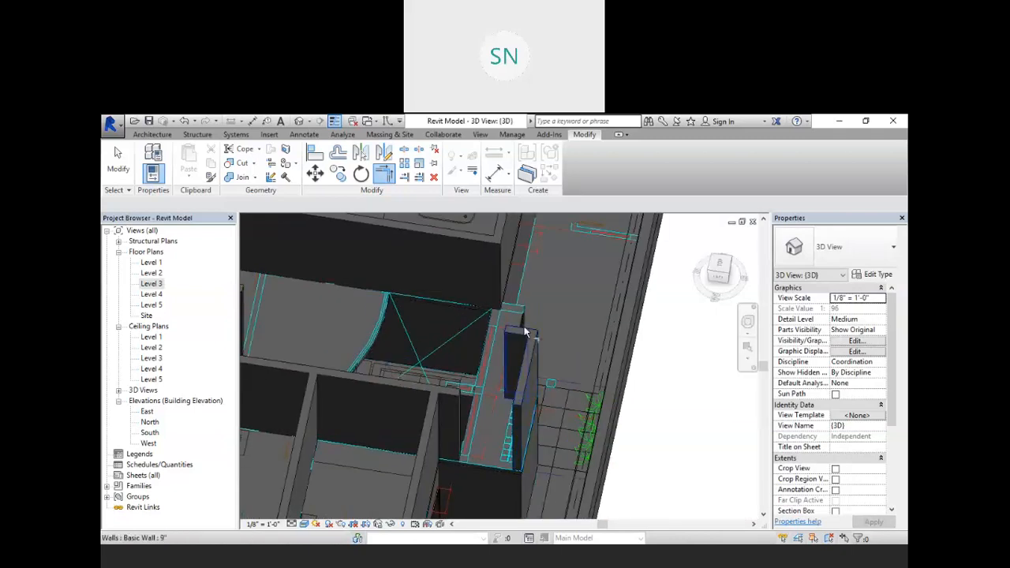
pyautogui.moveTo(502, 426); pyautogui.dragTo(456, 460, button='middle')
pyautogui.click(411, 432)
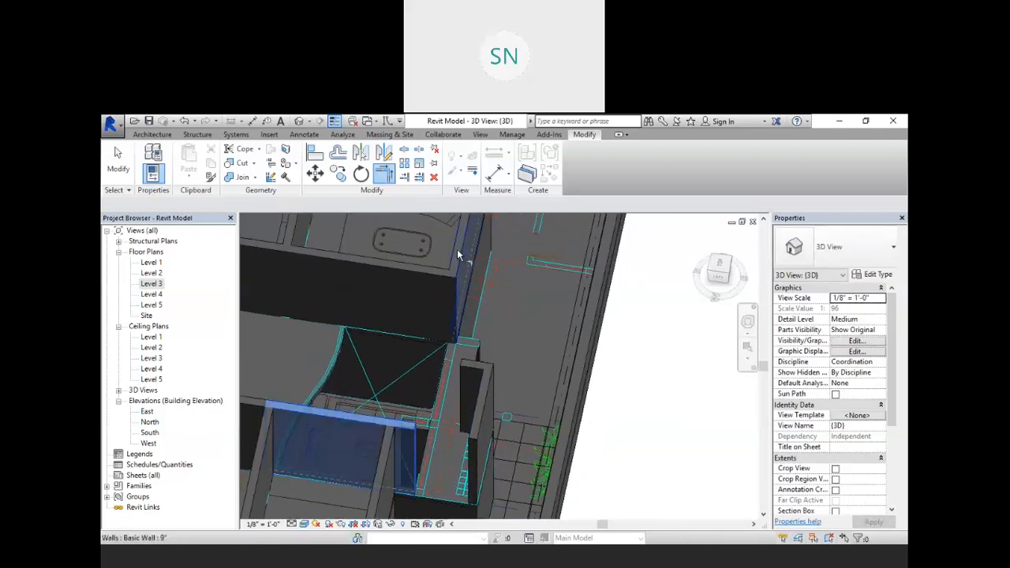
pyautogui.click(457, 249)
pyautogui.press('Escape')
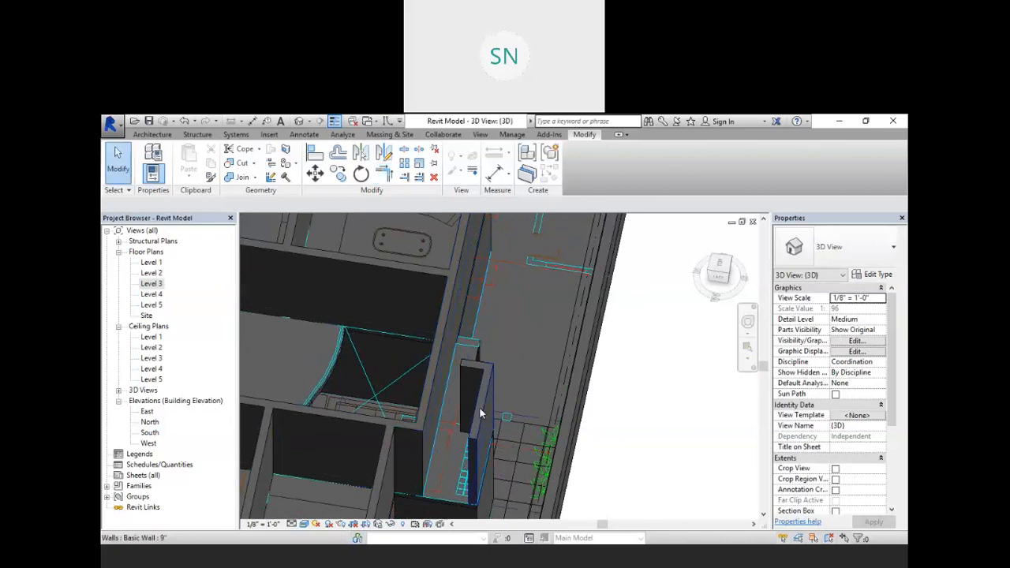
# Delete the two 9" walls around the small front projection beside the double-height space
pyautogui.click(484, 409)
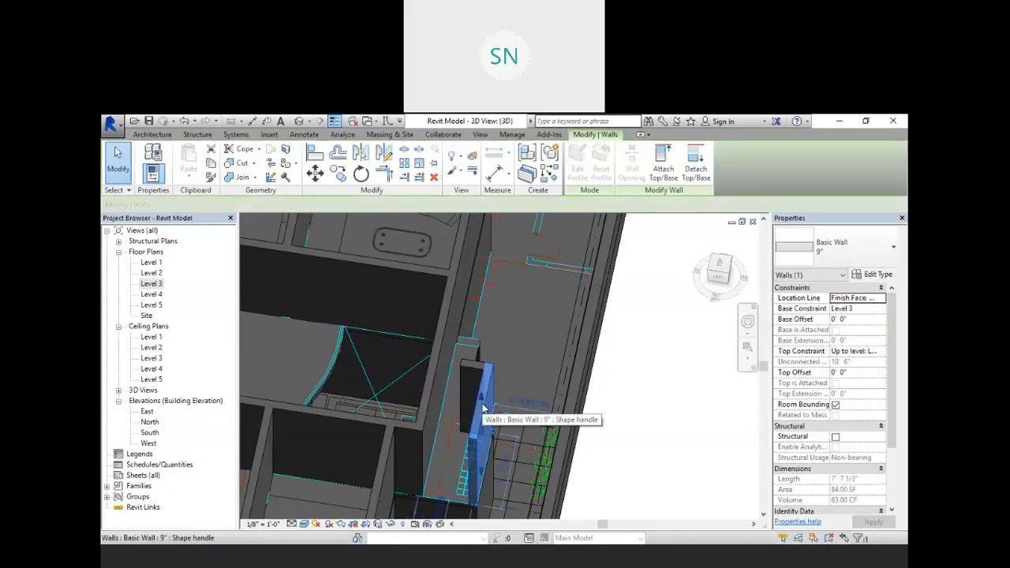
pyautogui.press('Escape')
pyautogui.click(472, 371)
pyautogui.press('Escape')
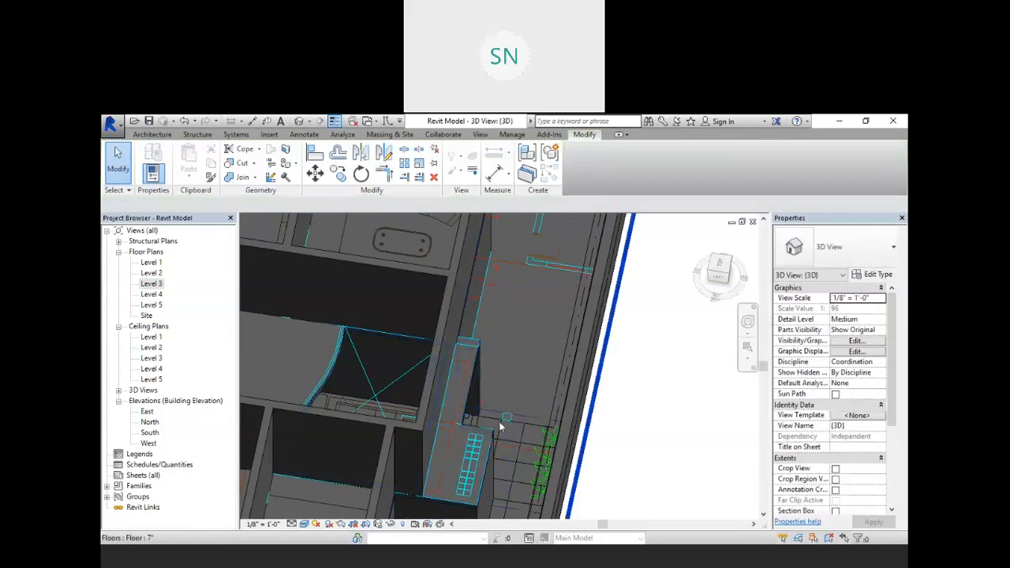
pyautogui.keyDown('shift'); pyautogui.moveTo(472, 371); pyautogui.dragTo(409, 322, button='middle'); pyautogui.keyUp('shift')
pyautogui.scroll(3, 409, 323)
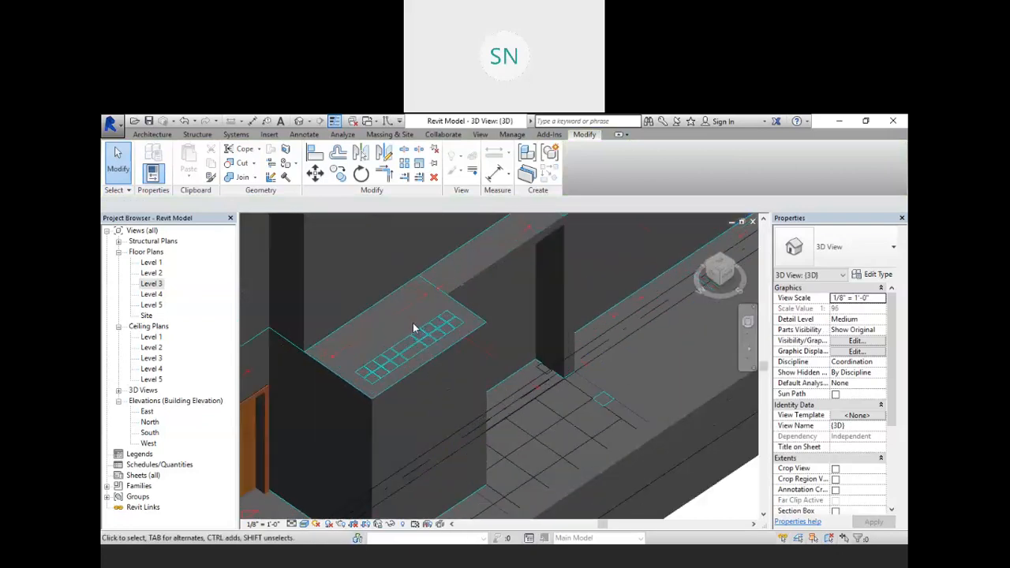
# Inspect the first-floor walls and the slab edges around the house from several sides in 3D
pyautogui.keyDown('shift'); pyautogui.moveTo(353, 406); pyautogui.dragTo(416, 354, button='middle'); pyautogui.keyUp('shift')
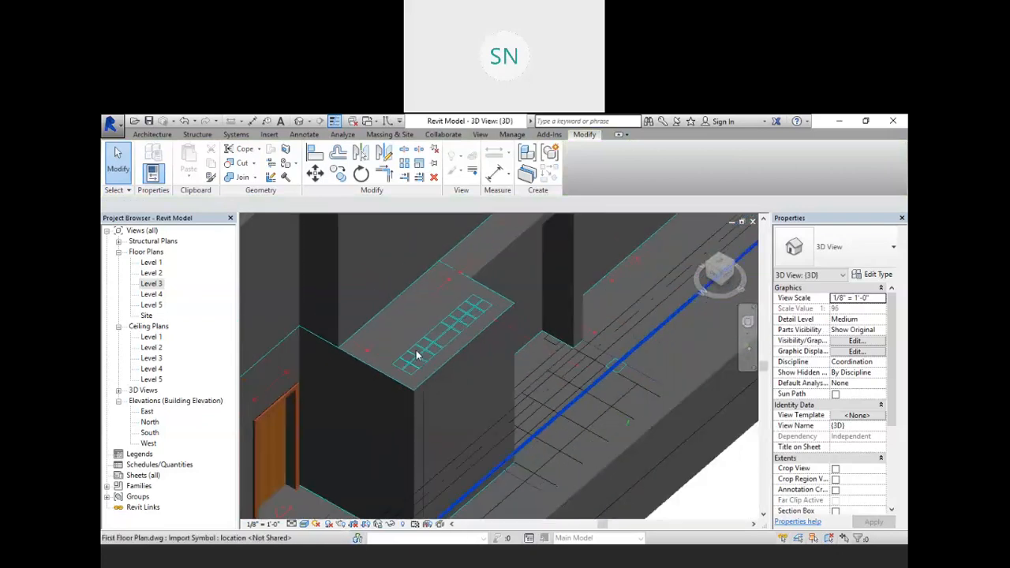
pyautogui.keyDown('shift'); pyautogui.moveTo(352, 416); pyautogui.dragTo(395, 395, button='middle'); pyautogui.keyUp('shift')
pyautogui.scroll(-5, 399, 386)
pyautogui.scroll(-5, 472, 386)
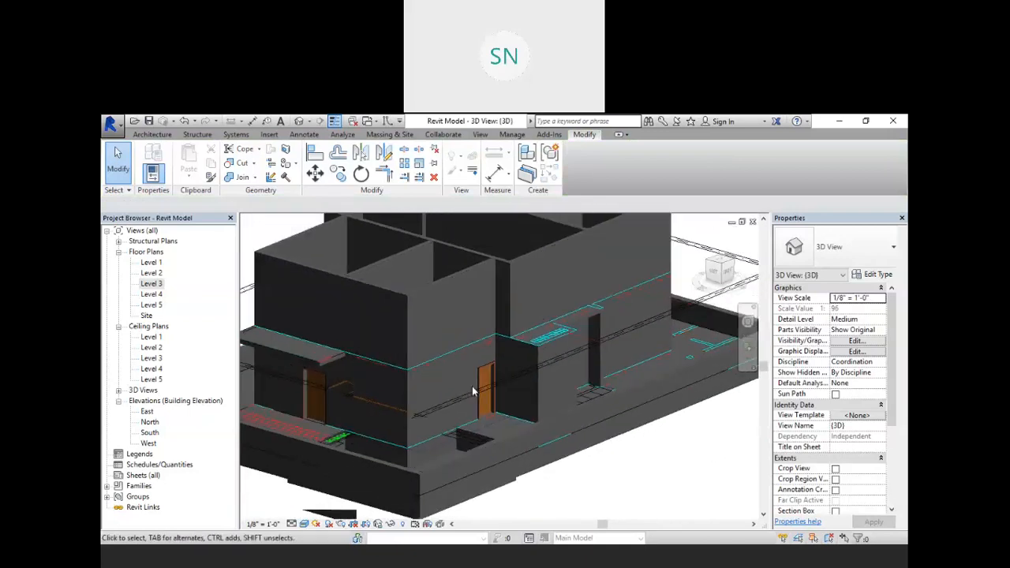
pyautogui.scroll(6, 393, 403)
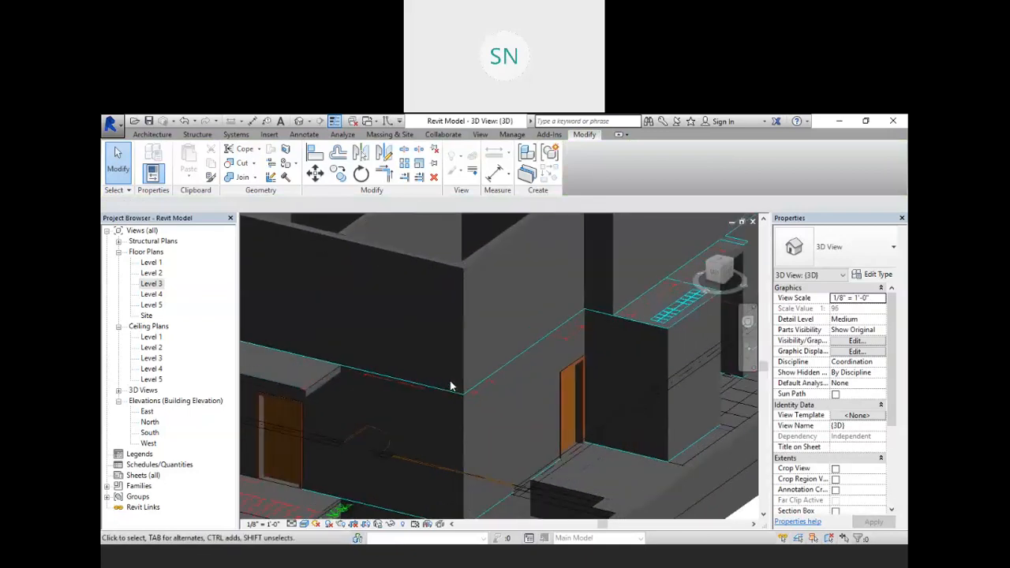
pyautogui.keyDown('shift'); pyautogui.moveTo(418, 435); pyautogui.dragTo(419, 486, button='middle'); pyautogui.keyUp('shift')
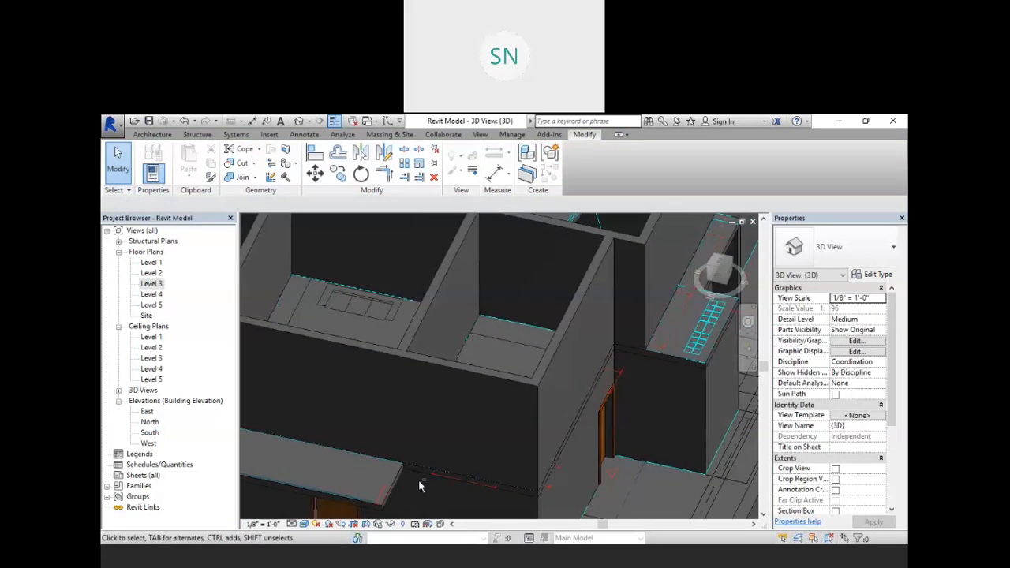
pyautogui.scroll(-6, 621, 328)
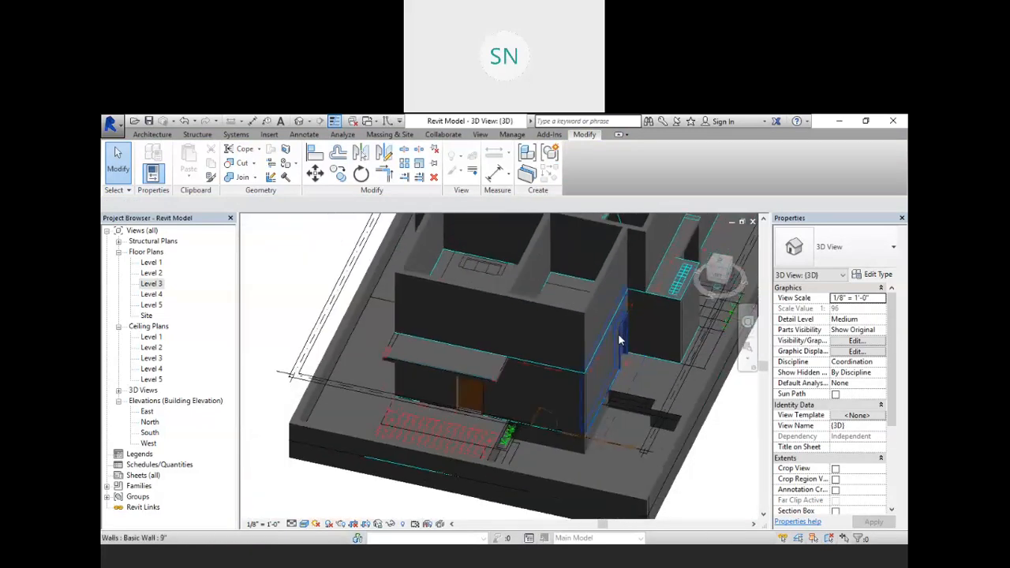
pyautogui.keyDown('shift'); pyautogui.moveTo(545, 365); pyautogui.dragTo(632, 353, button='middle'); pyautogui.keyUp('shift')
# Edit the Level 3 floor's boundary, aligning its edge with the 9" wall's outer face at the projecting block's corner, and finish the sketch
pyautogui.scroll(6, 584, 390)
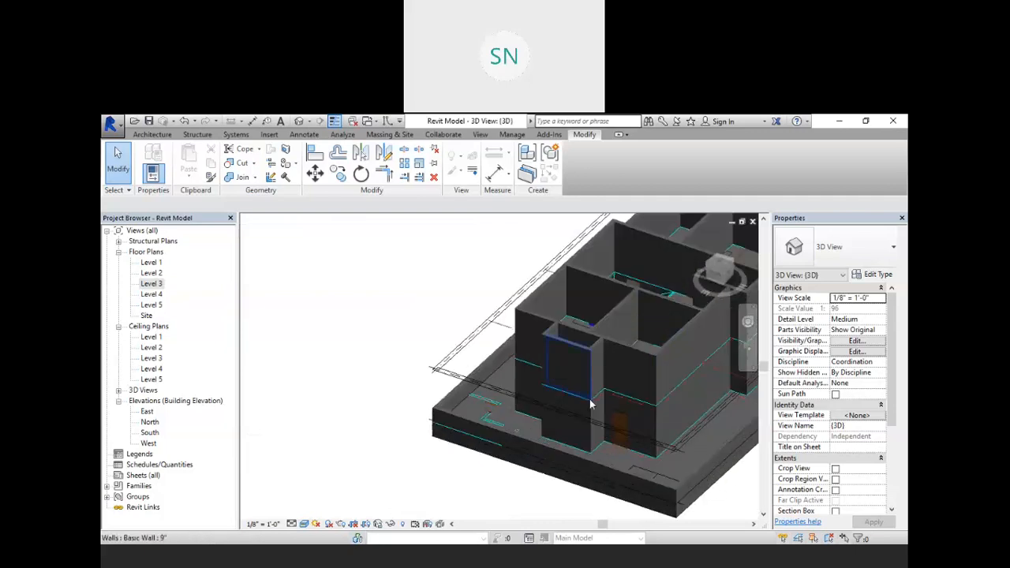
pyautogui.scroll(5, 599, 410)
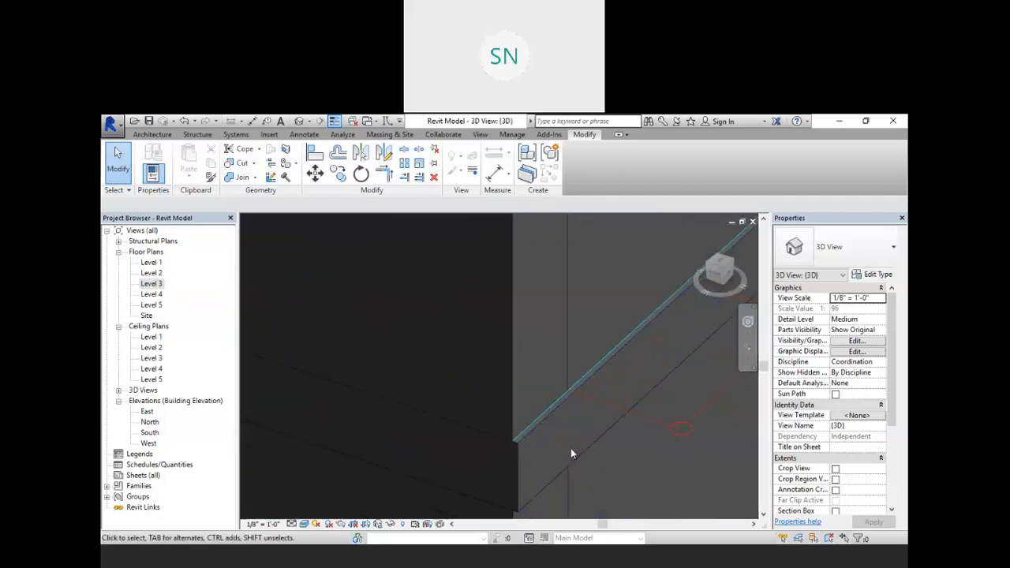
pyautogui.moveTo(575, 449); pyautogui.dragTo(532, 349, button='middle')
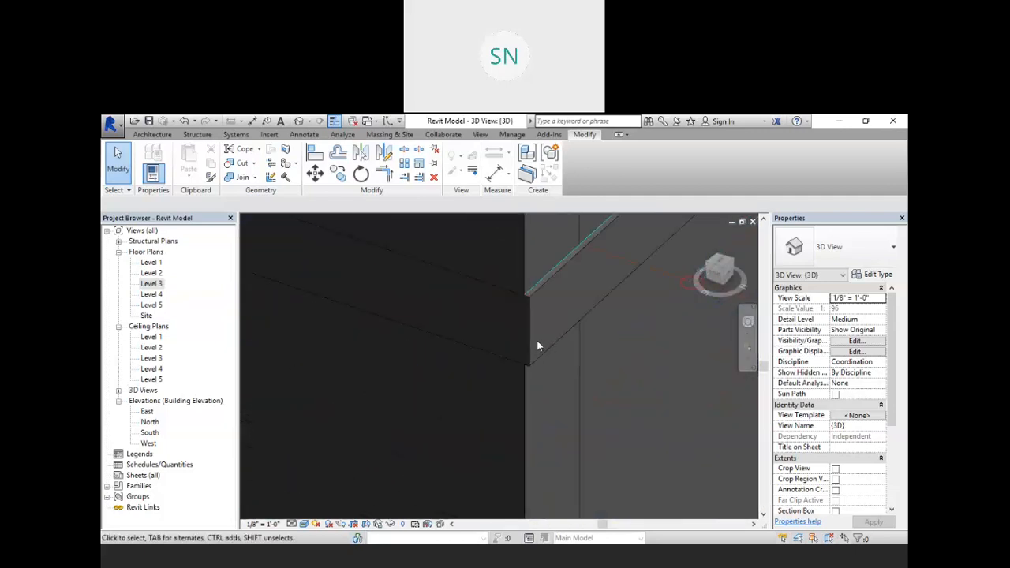
pyautogui.click(529, 331)
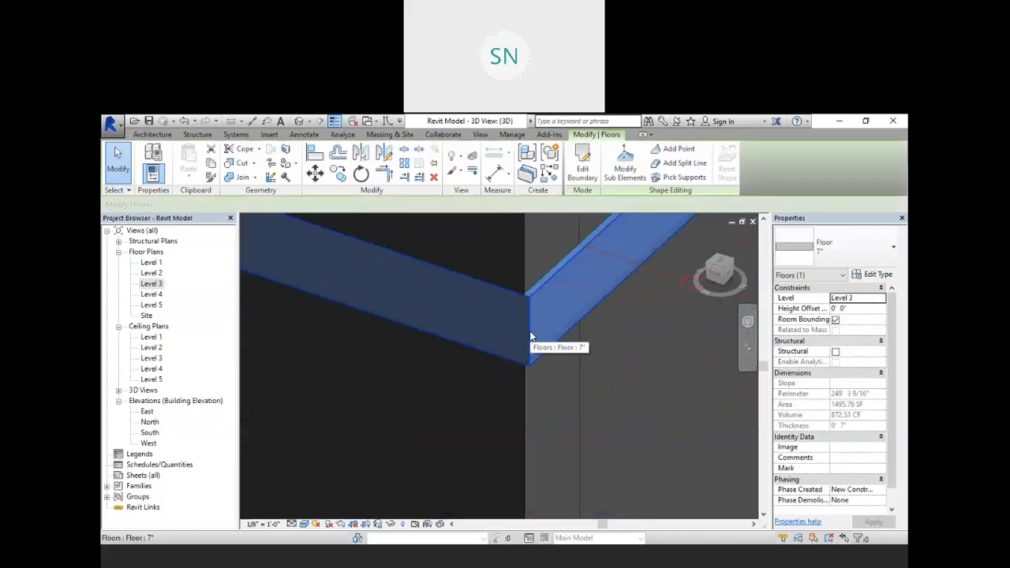
pyautogui.click(583, 172)
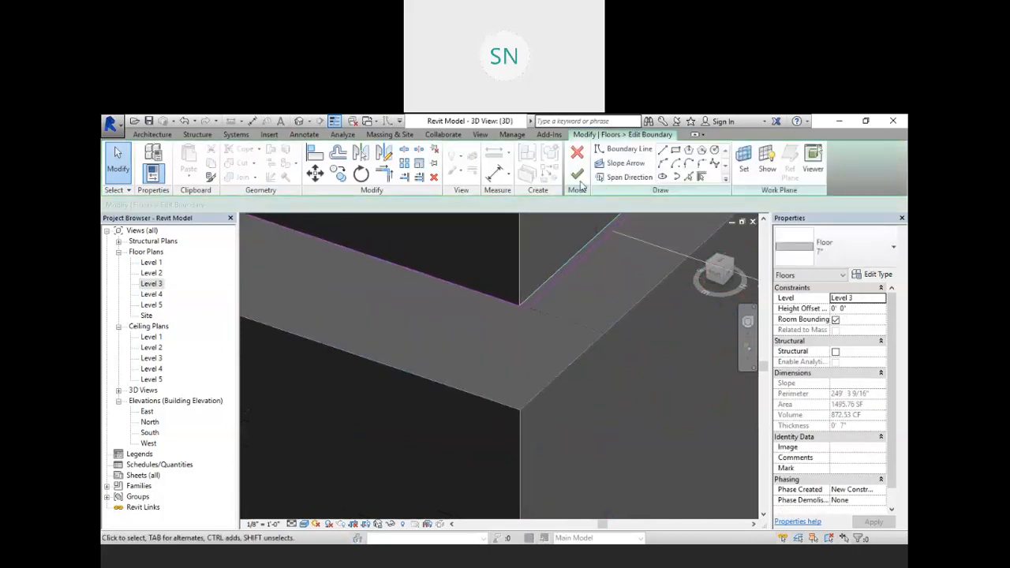
pyautogui.click(315, 155)
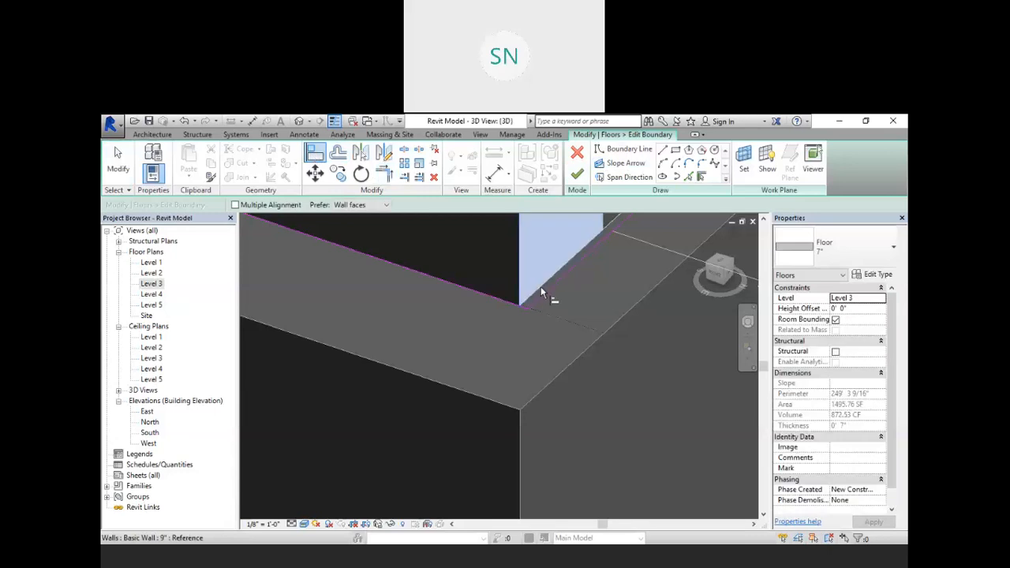
pyautogui.click(550, 289)
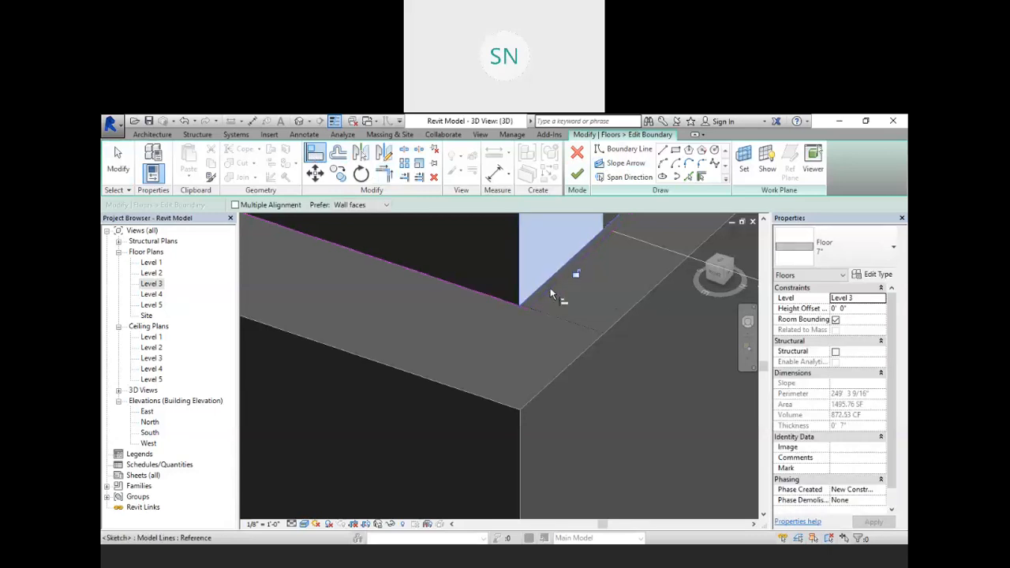
pyautogui.click(578, 175)
# Check the Level 3 floor's edges against the walls at the outer corners and around the whole house
pyautogui.scroll(-5, 570, 239)
pyautogui.click(537, 342)
pyautogui.scroll(5, 541, 350)
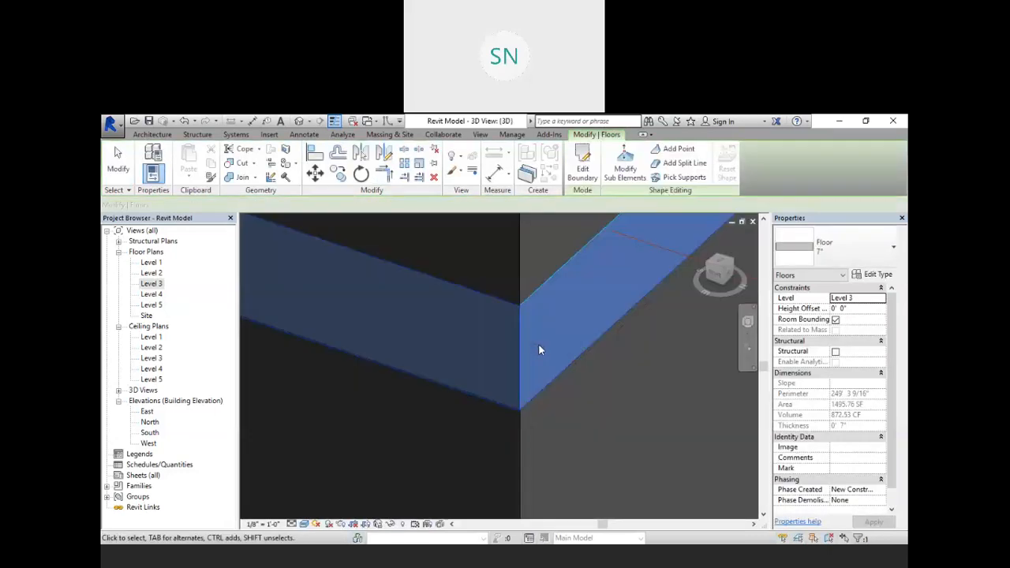
pyautogui.scroll(-5, 531, 364)
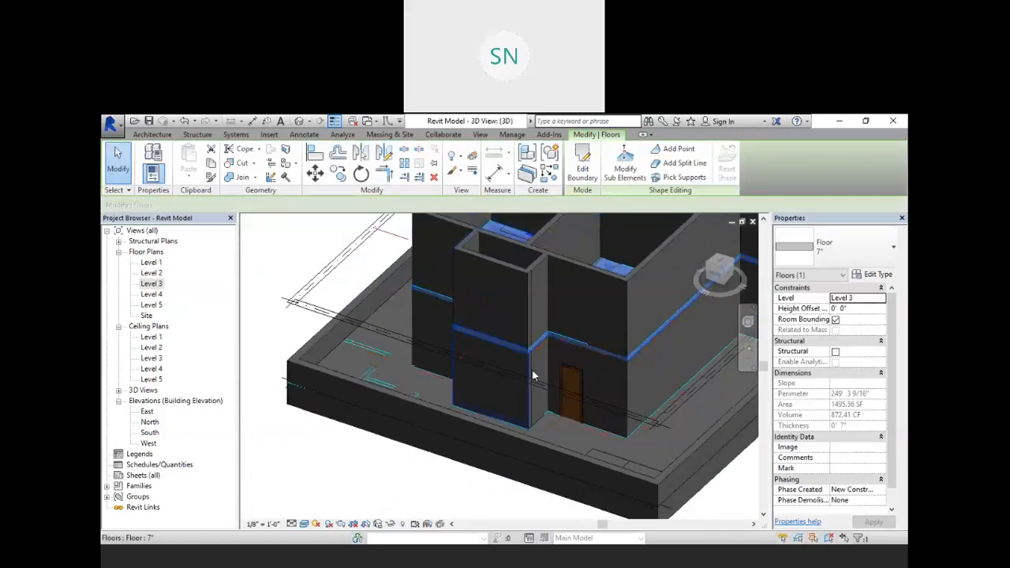
pyautogui.scroll(6, 593, 344)
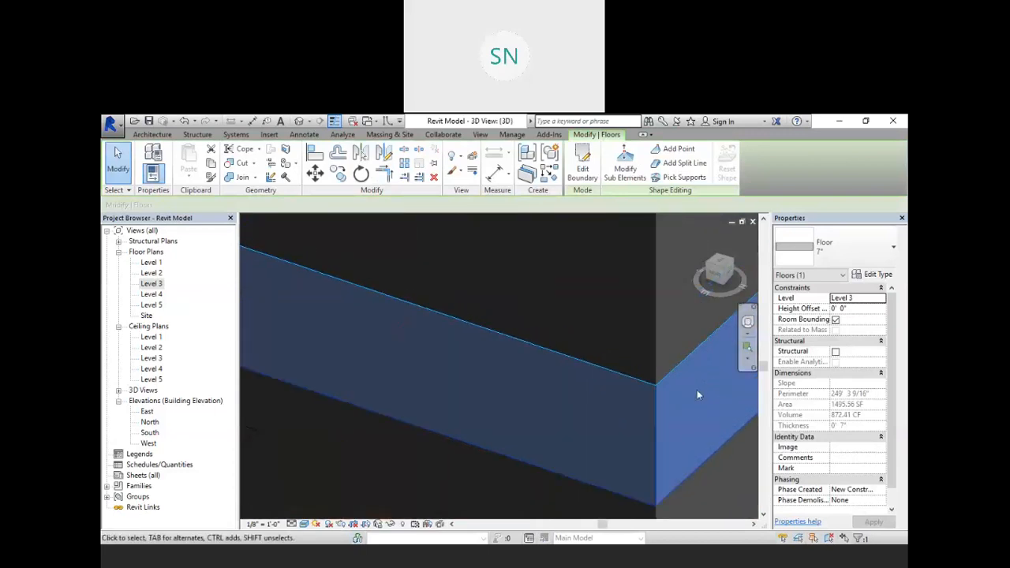
pyautogui.scroll(-6, 576, 357)
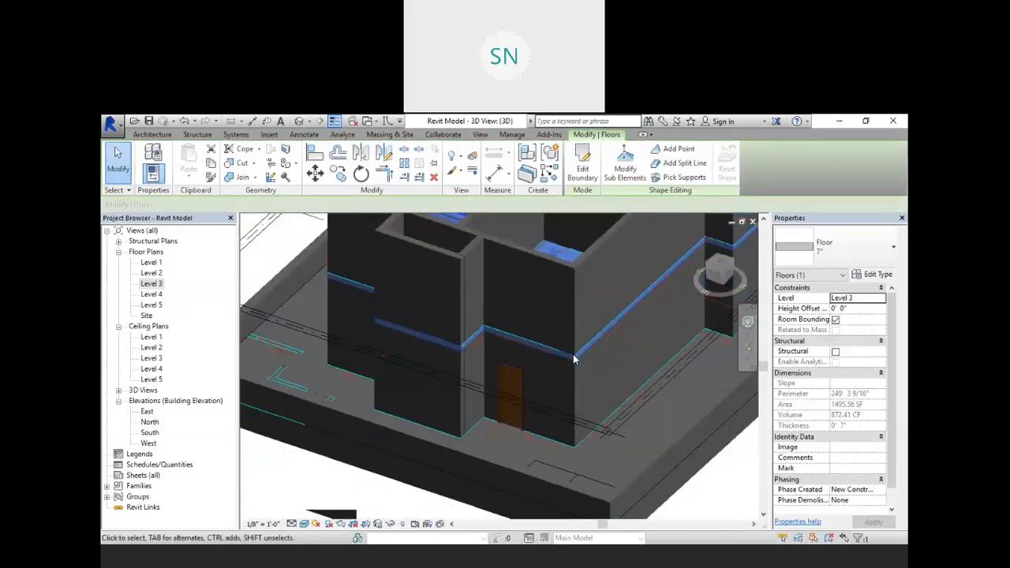
pyautogui.click(497, 448)
pyautogui.keyDown('shift'); pyautogui.moveTo(486, 447); pyautogui.dragTo(597, 424, button='middle'); pyautogui.keyUp('shift')
pyautogui.keyDown('shift'); pyautogui.moveTo(532, 386); pyautogui.dragTo(386, 279, button='middle'); pyautogui.keyUp('shift')
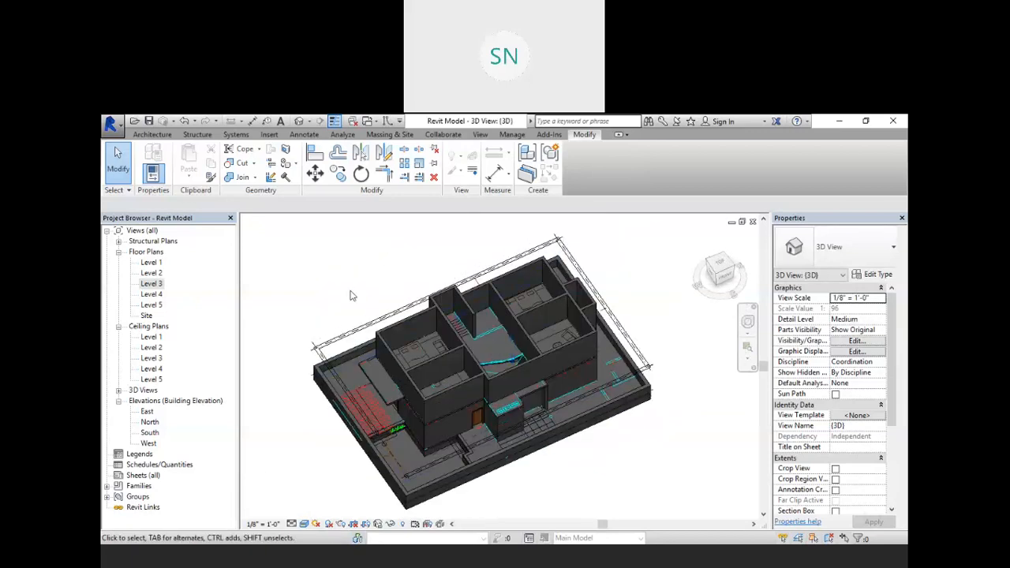
pyautogui.keyDown('shift'); pyautogui.moveTo(488, 328); pyautogui.dragTo(484, 364, button='middle'); pyautogui.keyUp('shift')
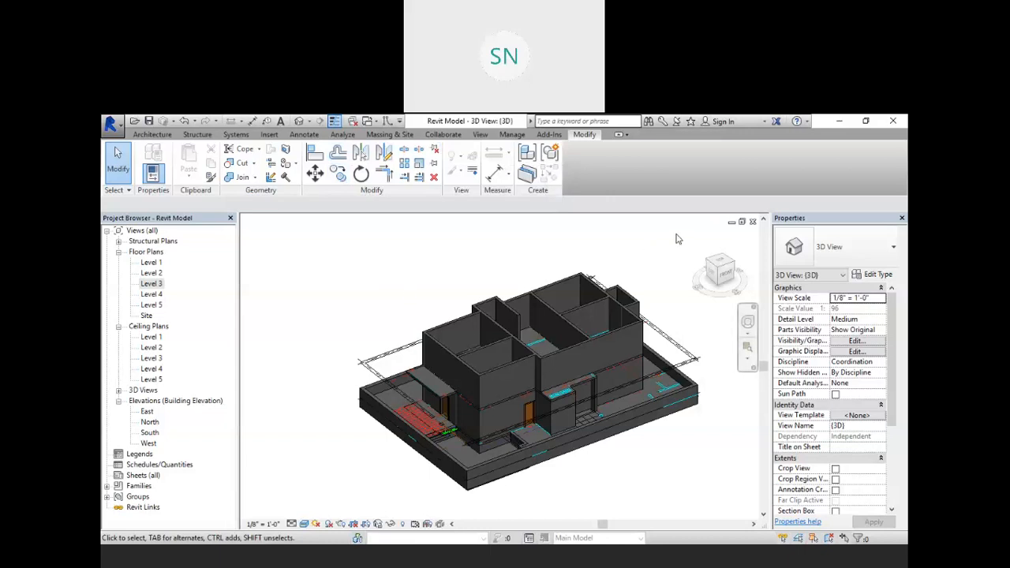
pyautogui.moveTo(666, 279); pyautogui.dragTo(592, 318, button='middle')
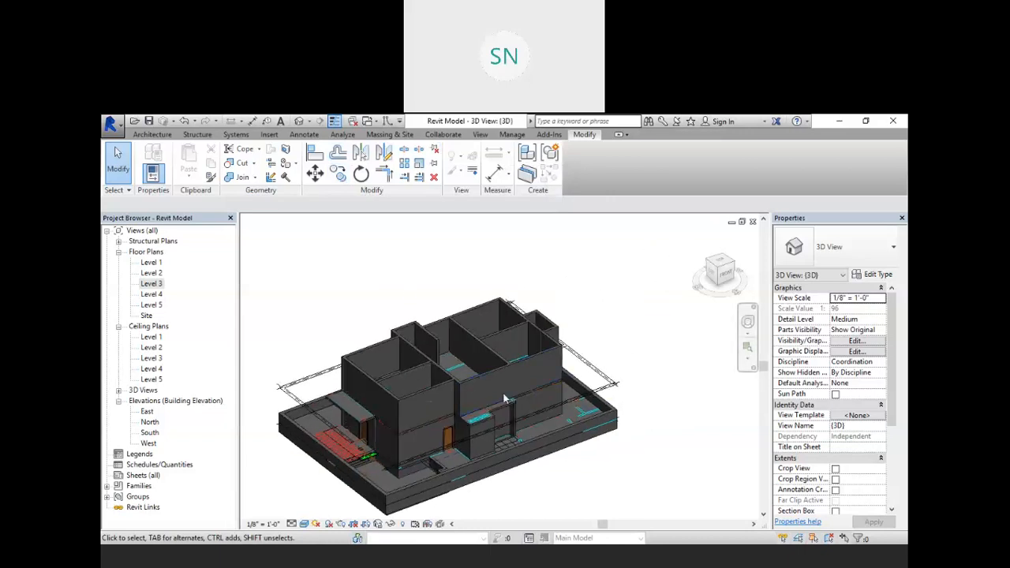
pyautogui.moveTo(422, 409)
pyautogui.mouseDown(button='middle')
pyautogui.moveTo(609, 266)
pyautogui.moveTo(517, 434)
pyautogui.moveTo(431, 405)
pyautogui.mouseUp(button='middle')
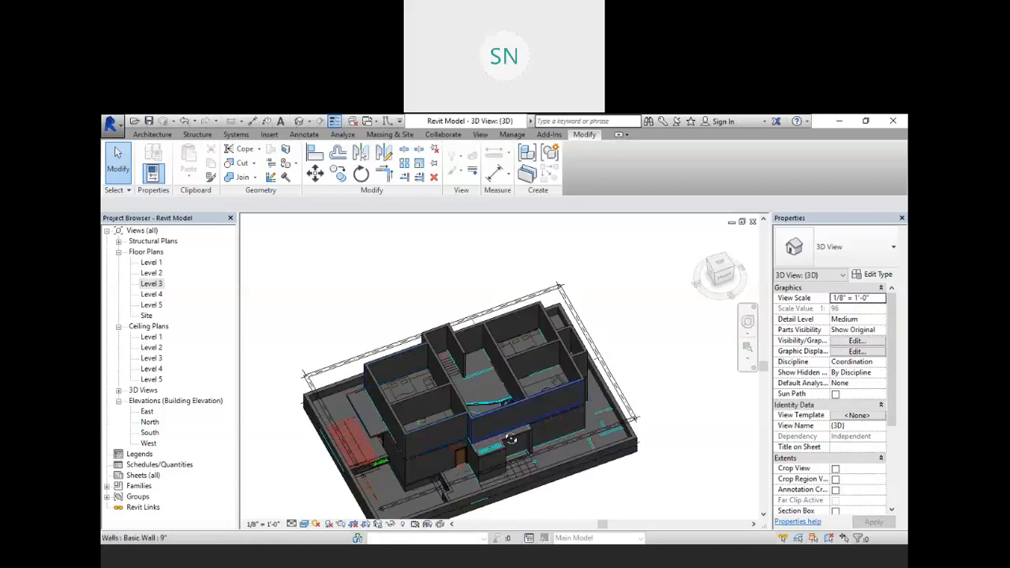
pyautogui.keyDown('shift'); pyautogui.moveTo(498, 425); pyautogui.dragTo(463, 372, button='middle'); pyautogui.keyUp('shift')
pyautogui.scroll(1, 487, 375)
pyautogui.scroll(-1, 501, 362)
pyautogui.moveTo(507, 370); pyautogui.dragTo(508, 371)
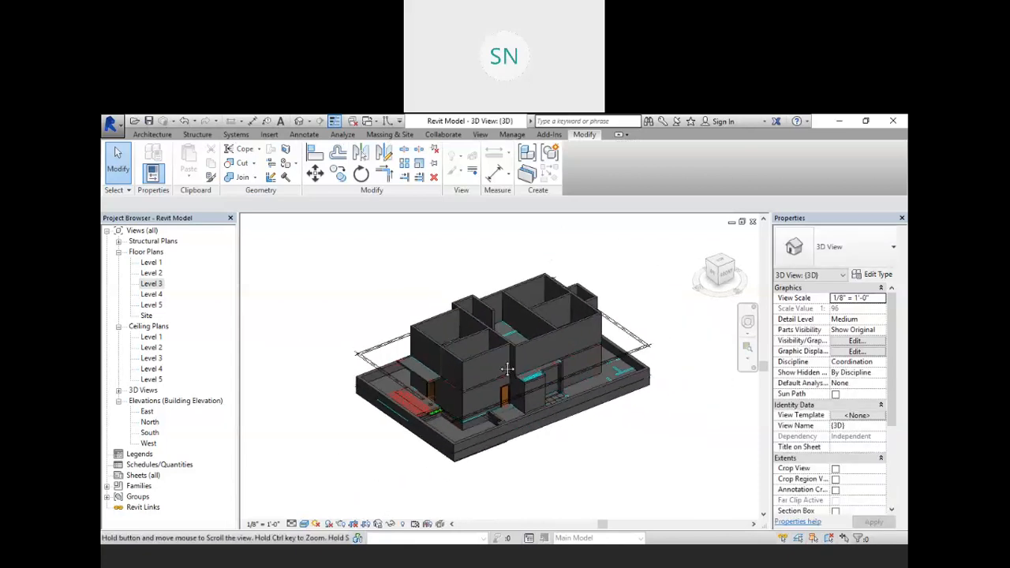
pyautogui.moveTo(509, 371); pyautogui.dragTo(446, 356, button='middle')
pyautogui.moveTo(519, 345); pyautogui.dragTo(537, 361, button='middle')
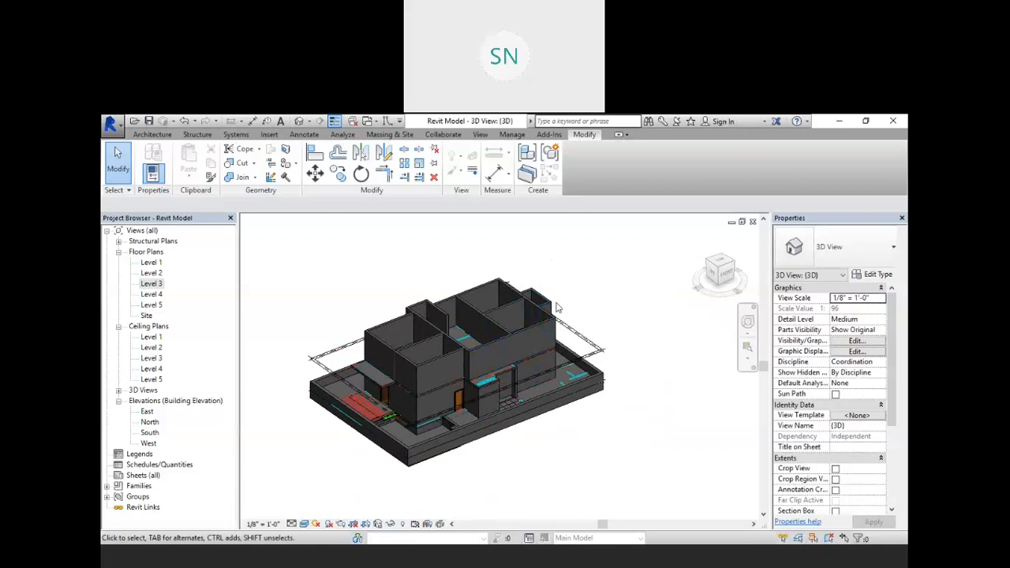
pyautogui.moveTo(640, 322); pyautogui.dragTo(637, 326, button='middle')
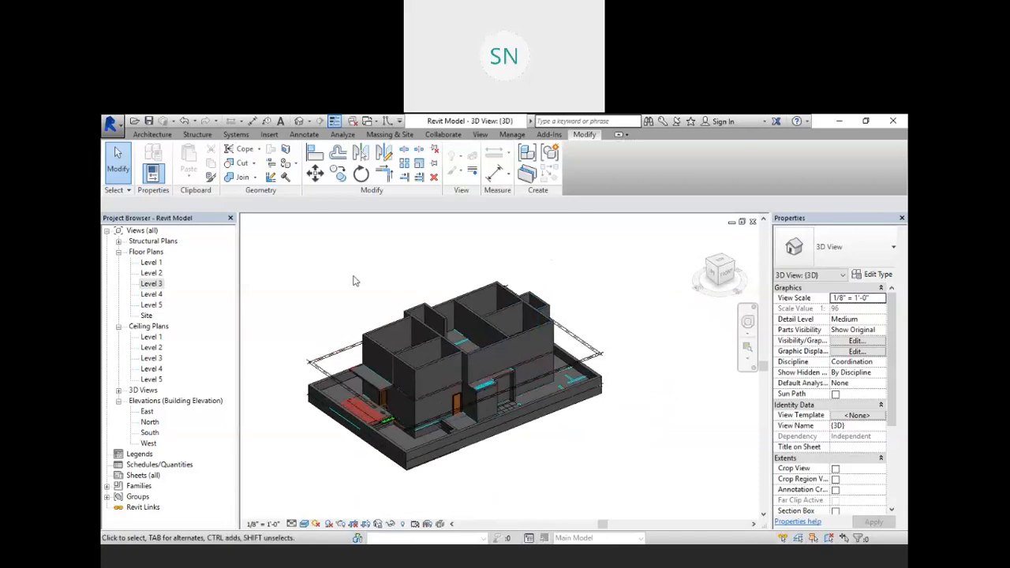
# Open the recent project Project1.rvt and view its single-storey house from the front in 3D
pyautogui.click(112, 124)
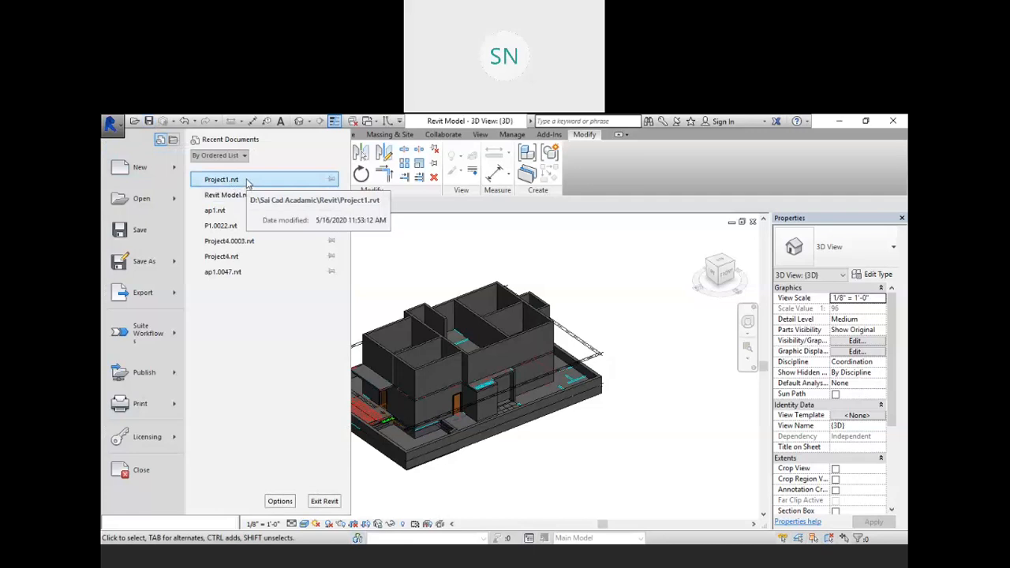
pyautogui.click(221, 179)
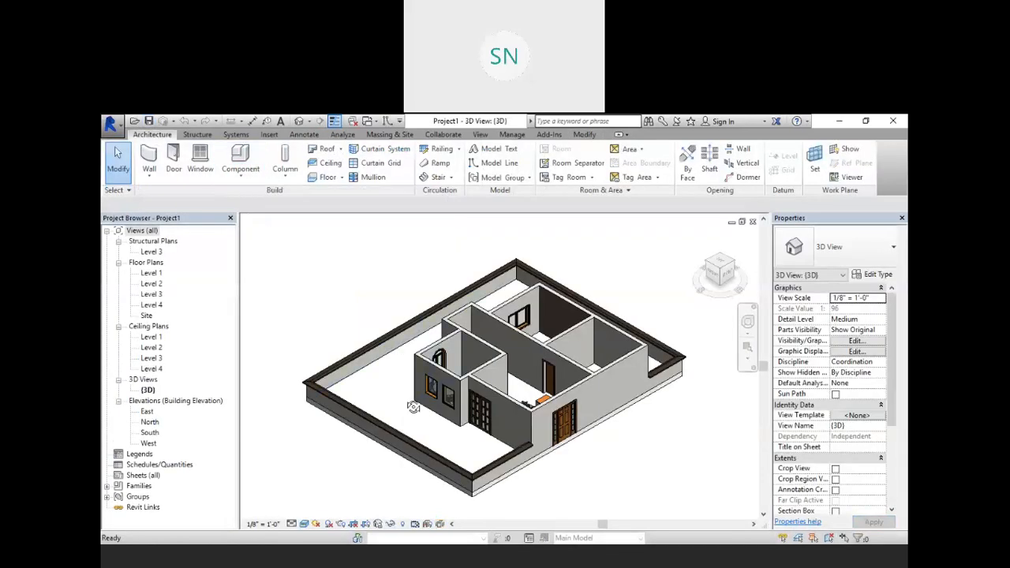
pyautogui.keyDown('shift'); pyautogui.moveTo(444, 369); pyautogui.dragTo(514, 379, button='middle'); pyautogui.keyUp('shift')
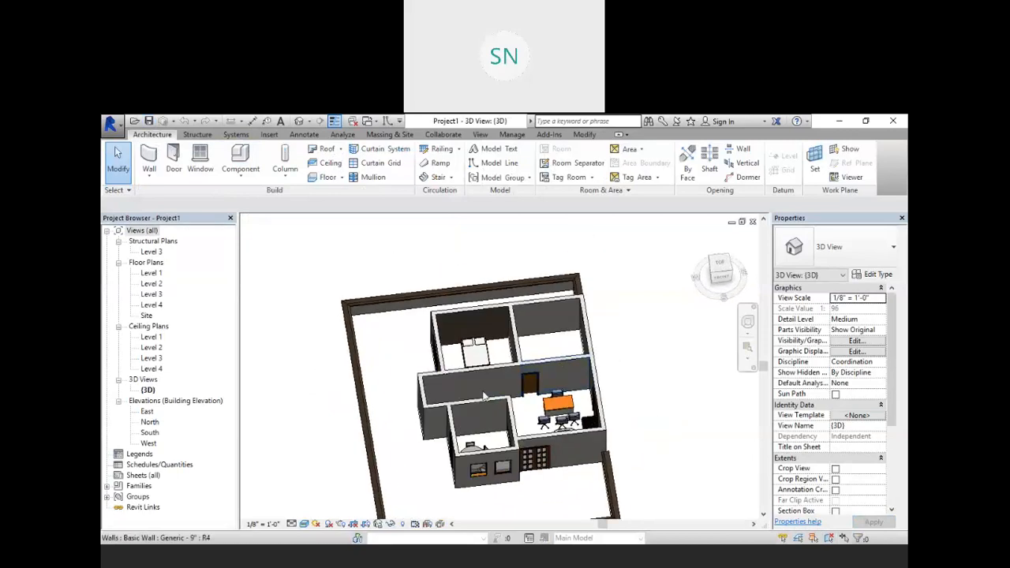
pyautogui.keyDown('shift'); pyautogui.moveTo(492, 428); pyautogui.dragTo(510, 329, button='middle'); pyautogui.keyUp('shift')
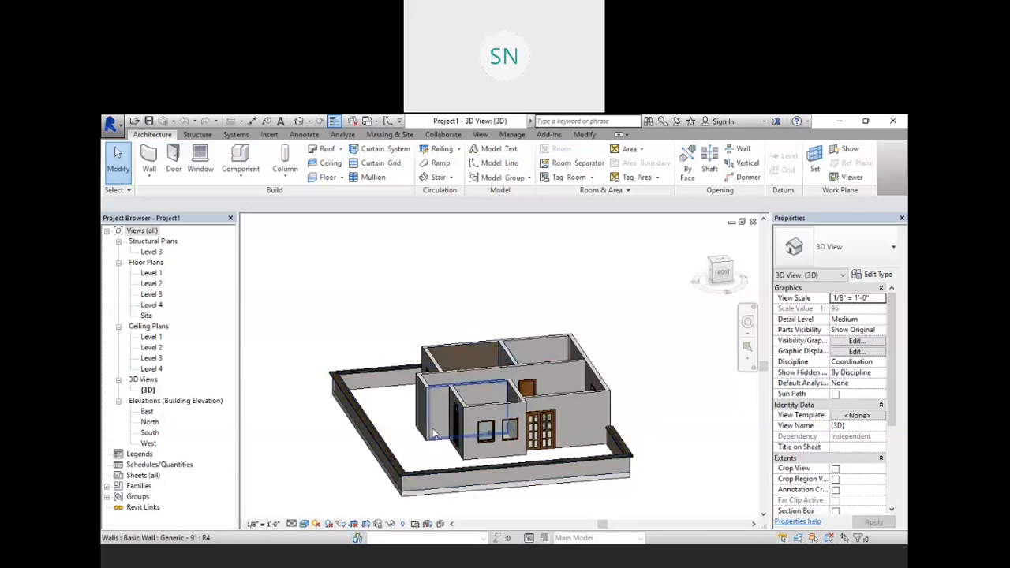
pyautogui.keyDown('shift'); pyautogui.moveTo(432, 434); pyautogui.dragTo(427, 454, button='middle'); pyautogui.keyUp('shift')
# On the Level 1 floor plan, start a Generic - 12" floor and sketch a rectangular boundary enclosing the house's outer walls
pyautogui.click(151, 284)
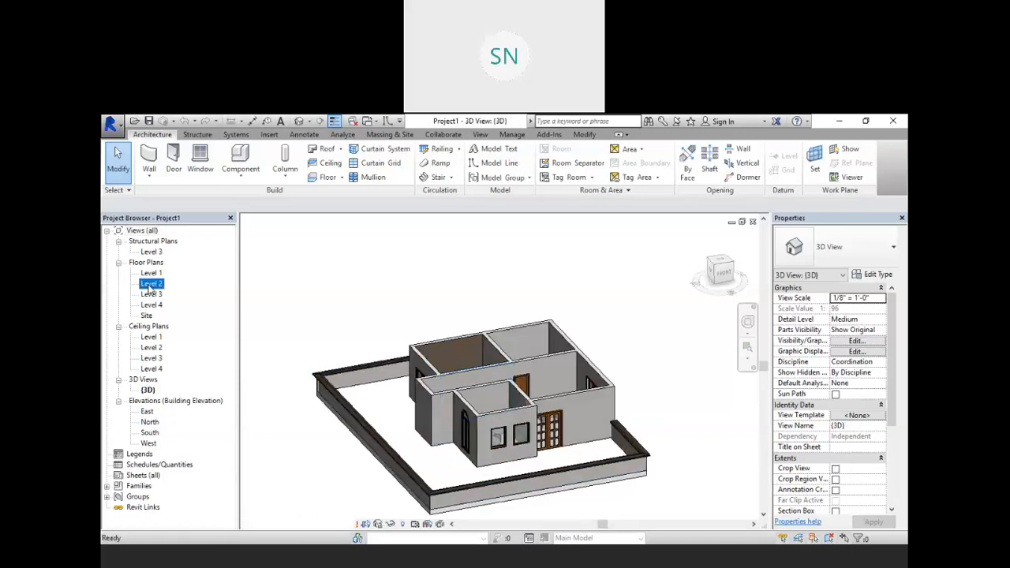
pyautogui.doubleClick(151, 273)
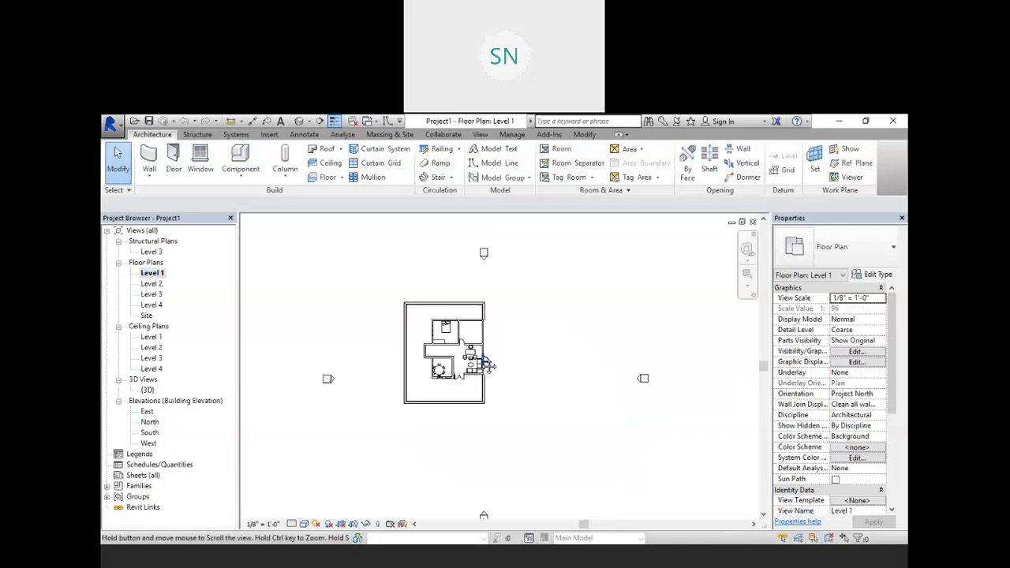
pyautogui.scroll(5, 480, 332)
pyautogui.moveTo(491, 345); pyautogui.dragTo(508, 328, button='middle')
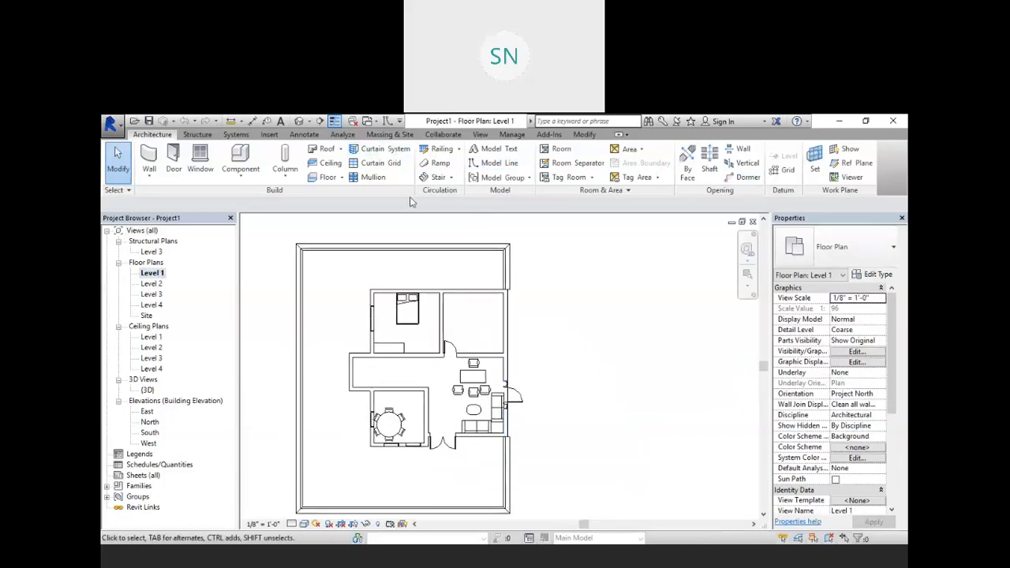
pyautogui.click(325, 177)
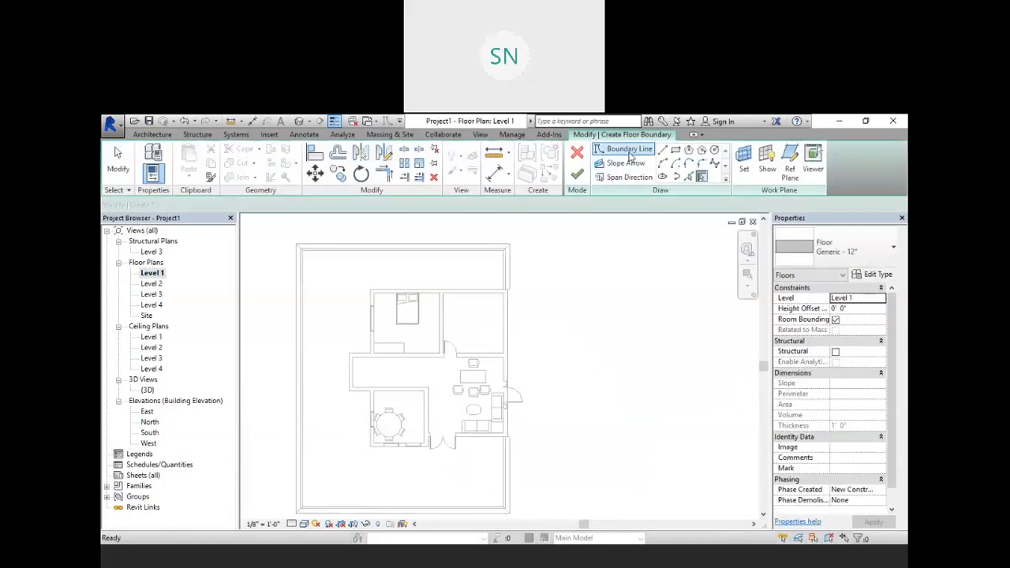
pyautogui.click(676, 151)
pyautogui.scroll(4, 509, 297)
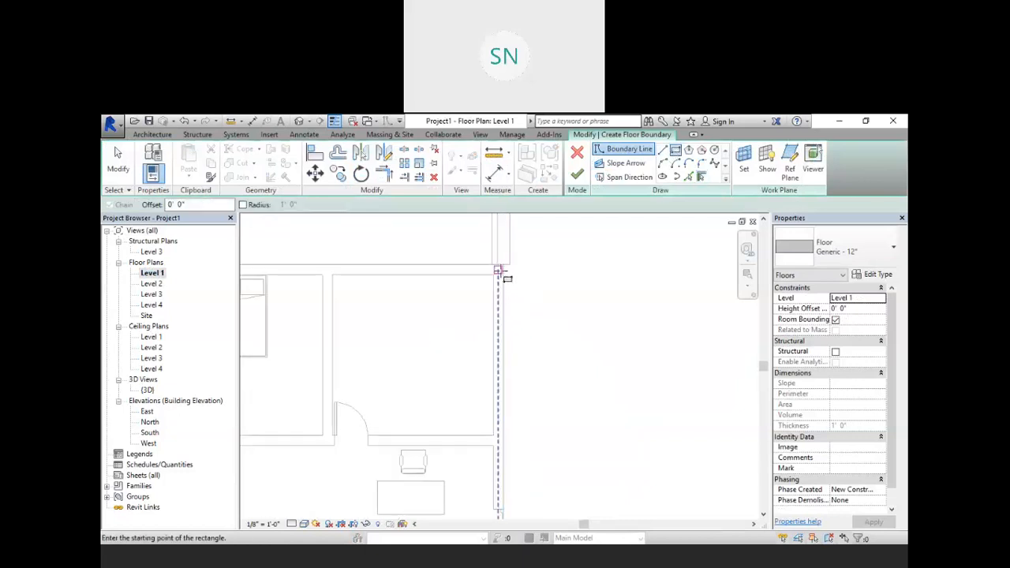
pyautogui.click(504, 264)
pyautogui.scroll(-3, 365, 356)
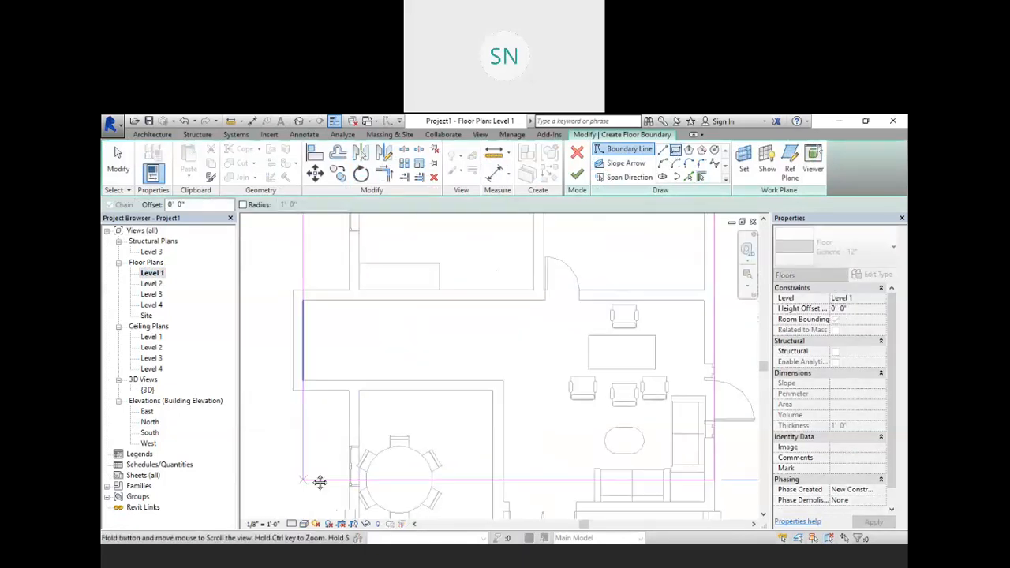
pyautogui.scroll(2, 379, 371)
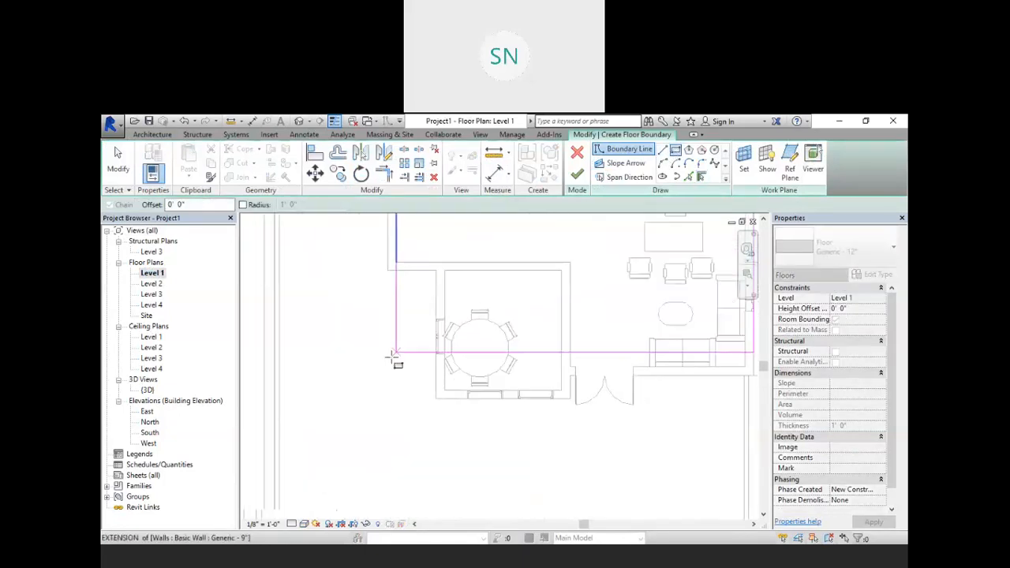
pyautogui.click(387, 400)
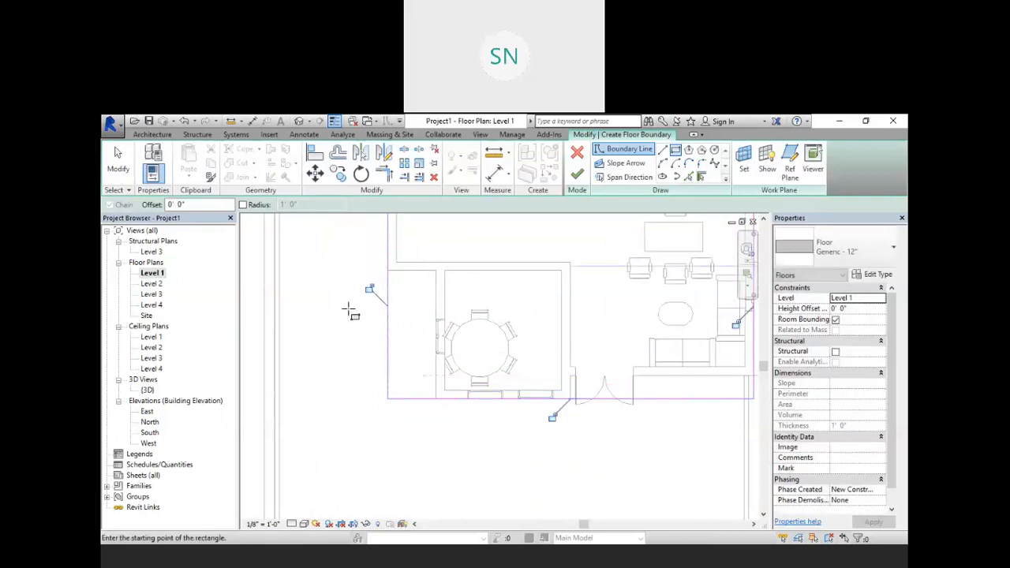
# Finish the Level 1 floor sketch and open the 3D view of the house
pyautogui.click(577, 173)
pyautogui.scroll(-3, 371, 331)
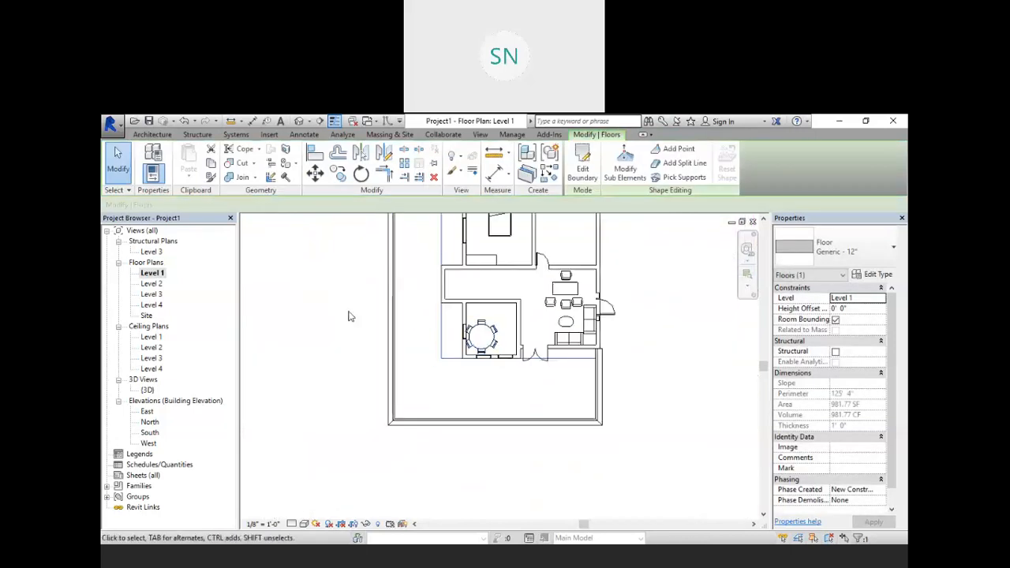
pyautogui.rightClick(351, 284)
pyautogui.click(380, 291)
pyautogui.rightClick(324, 292)
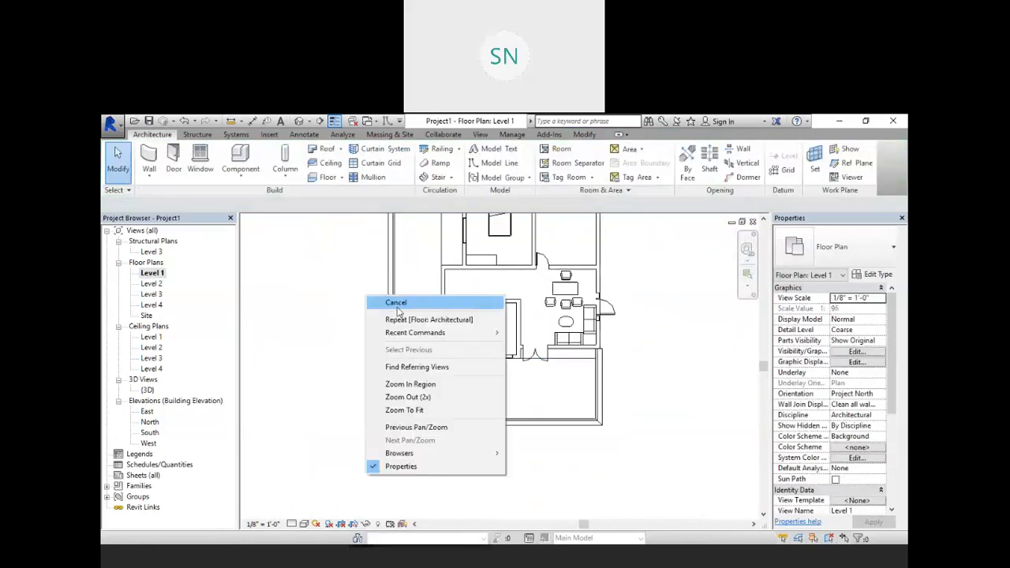
pyautogui.click(344, 299)
pyautogui.click(300, 122)
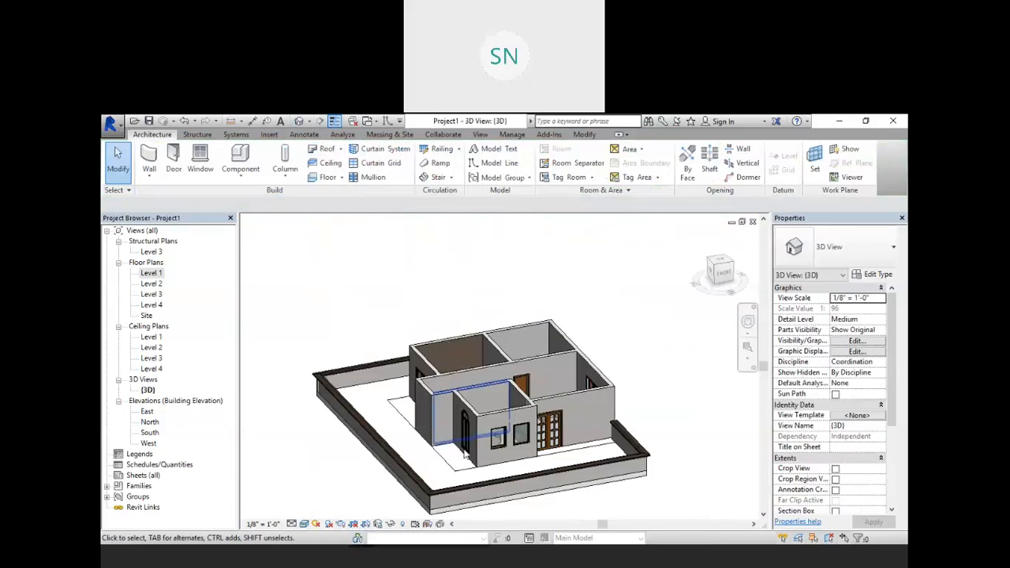
# Select the new floor in 3D and look through the available floor types without choosing another
pyautogui.click(410, 414)
pyautogui.click(842, 252)
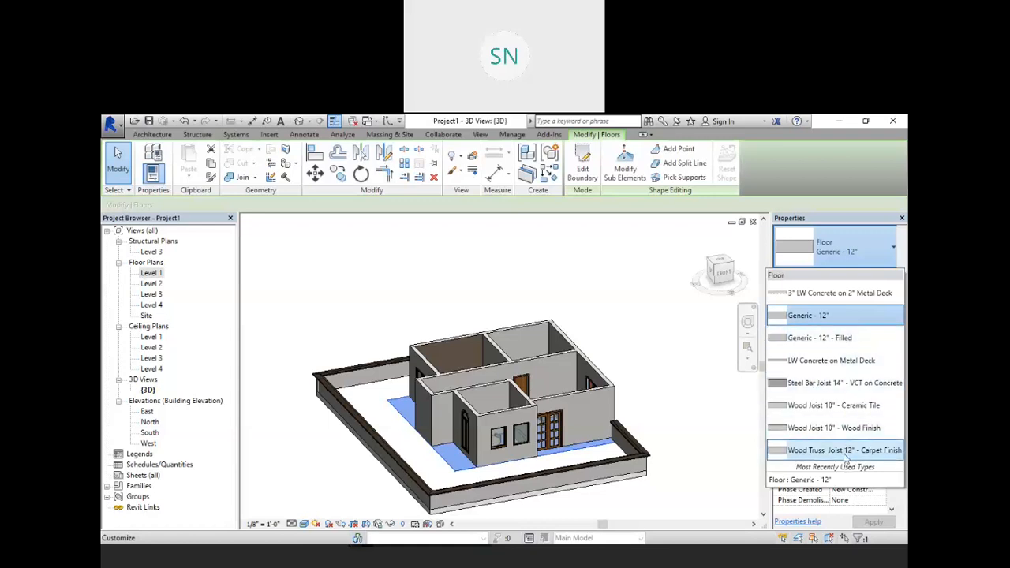
pyautogui.click(677, 363)
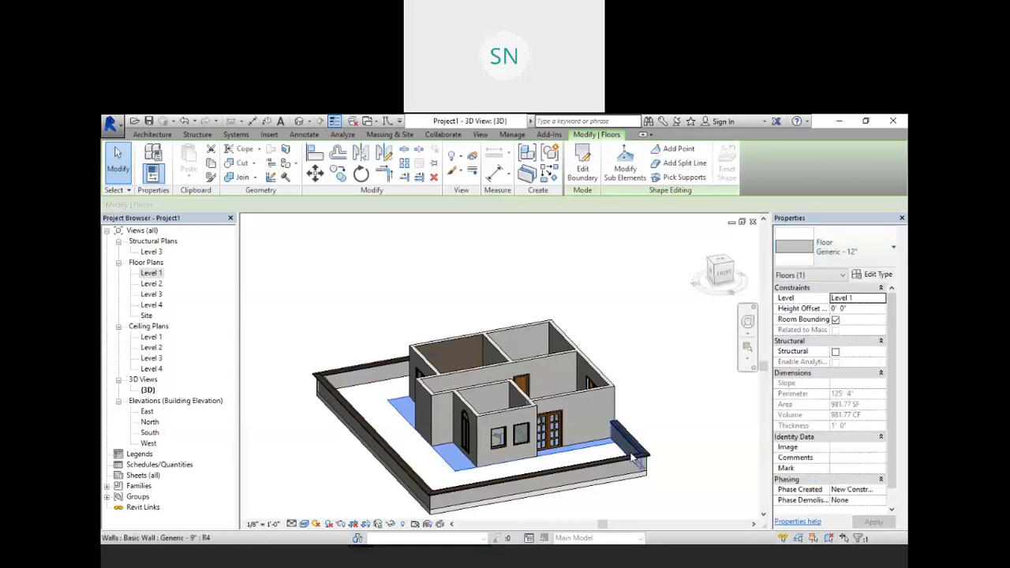
pyautogui.press('Escape')
# Delete the large outer Generic - 12" floor beneath the compound walls, leaving the house's own floor
pyautogui.scroll(6, 466, 466)
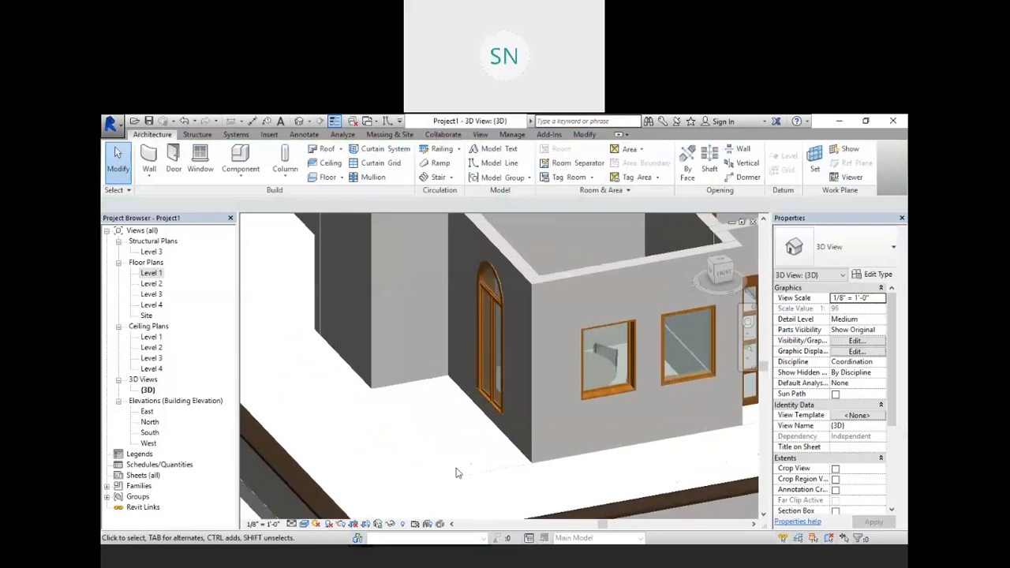
pyautogui.scroll(-5, 455, 472)
pyautogui.scroll(4, 418, 417)
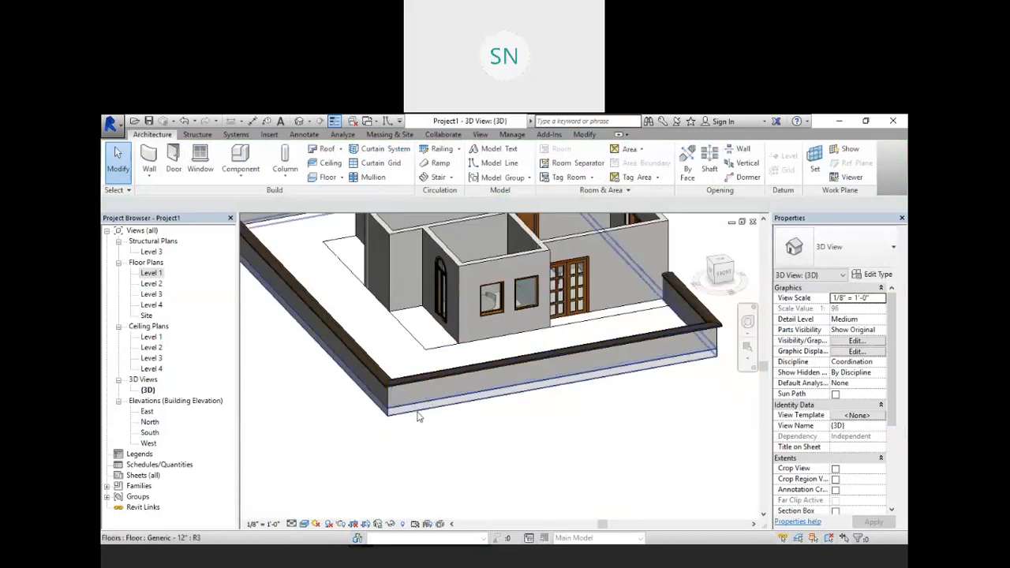
pyautogui.click(418, 417)
pyautogui.press('Escape')
pyautogui.moveTo(417, 416); pyautogui.dragTo(497, 426, button='middle')
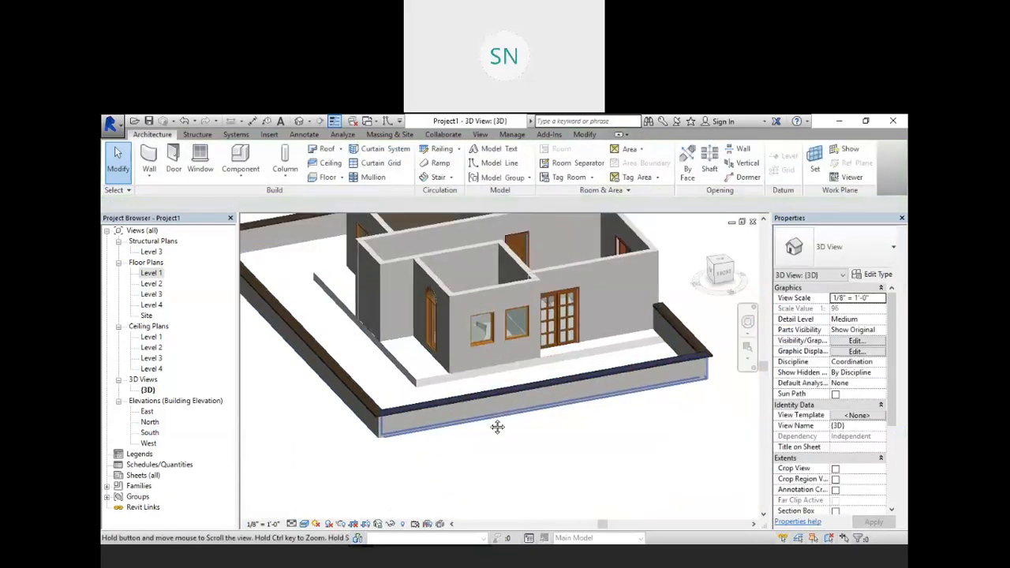
pyautogui.scroll(-5, 497, 426)
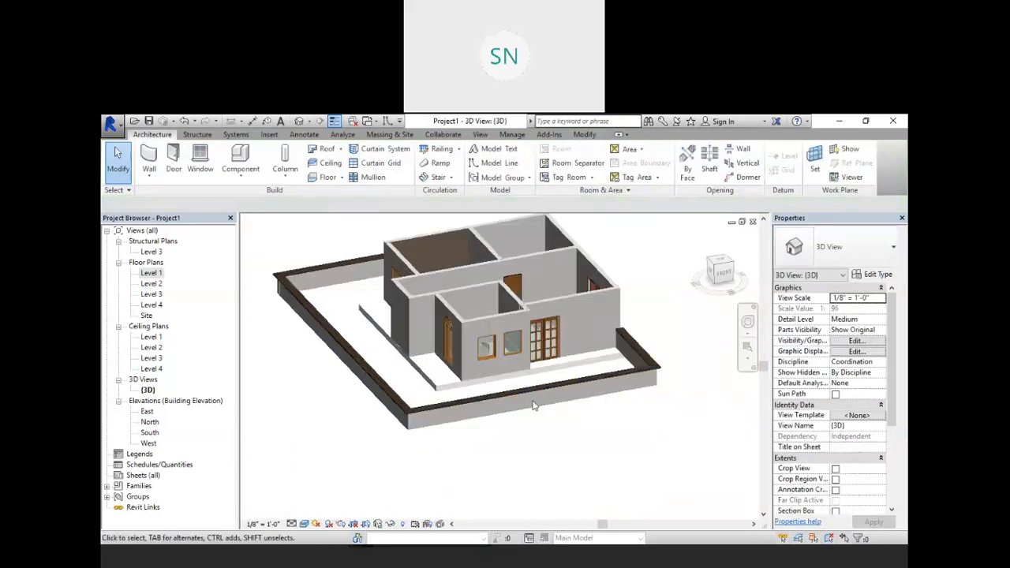
# Delete all the low compound walls around the house together with their coping, including the short remaining piece beside the house
pyautogui.click(646, 361)
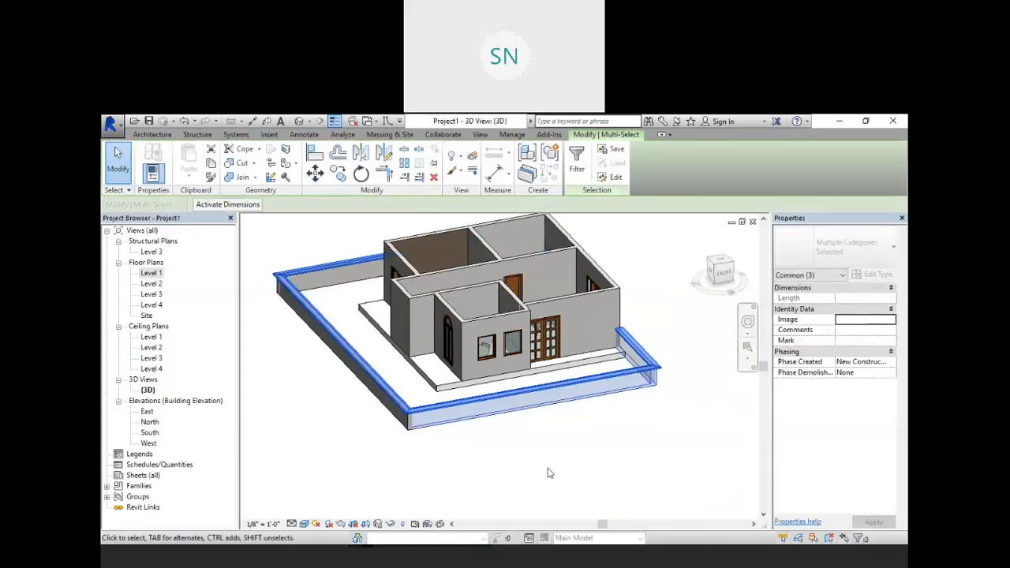
pyautogui.press('Delete')
pyautogui.moveTo(428, 473); pyautogui.dragTo(360, 406)
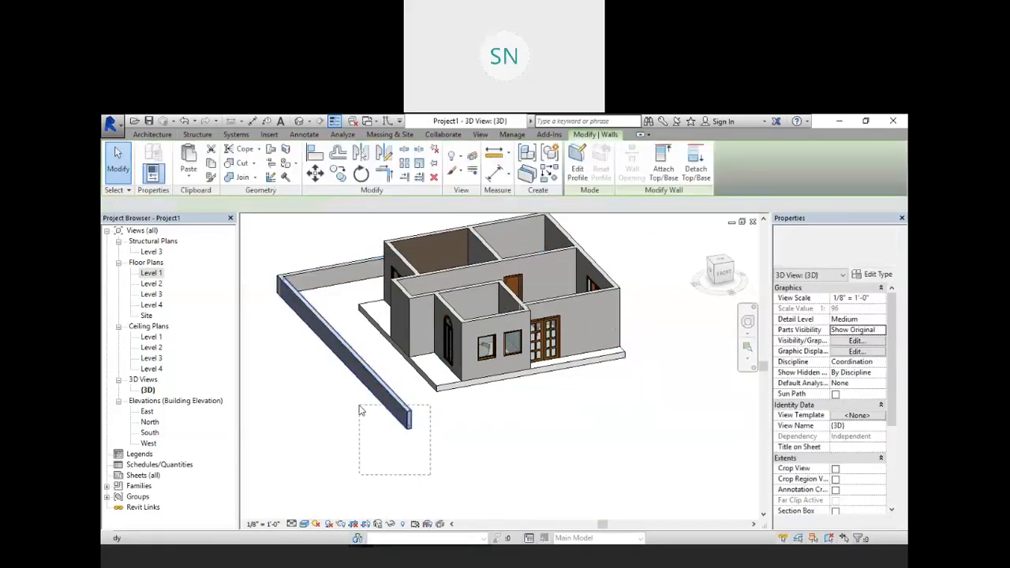
pyautogui.press('Delete')
pyautogui.moveTo(339, 341); pyautogui.dragTo(236, 246)
pyautogui.press('Delete')
pyautogui.keyDown('shift'); pyautogui.moveTo(322, 287); pyautogui.dragTo(344, 373, button='middle'); pyautogui.keyUp('shift')
pyautogui.click(303, 306)
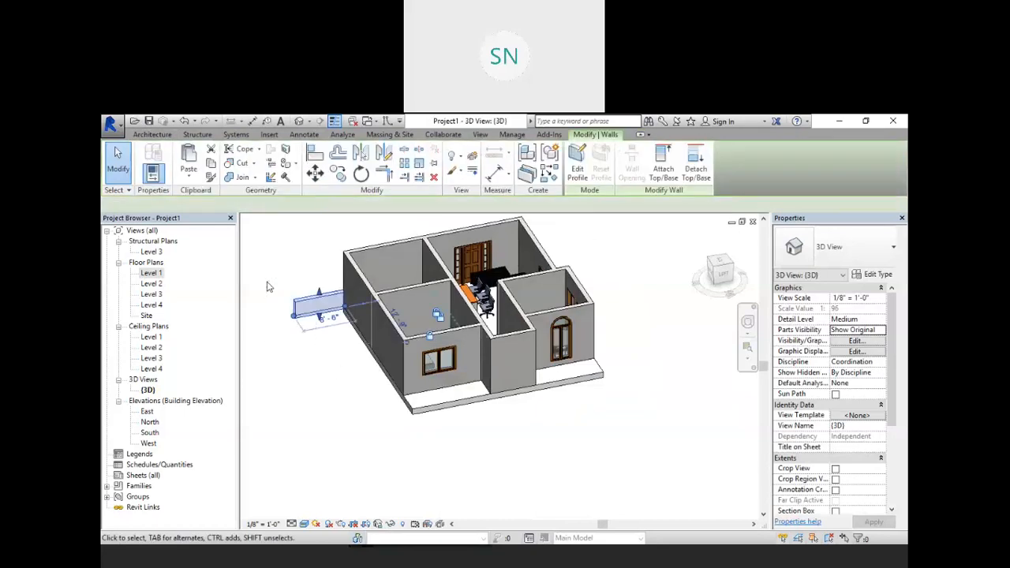
pyautogui.press('Delete')
pyautogui.keyDown('shift'); pyautogui.moveTo(449, 414); pyautogui.dragTo(576, 374, button='middle'); pyautogui.keyUp('shift')
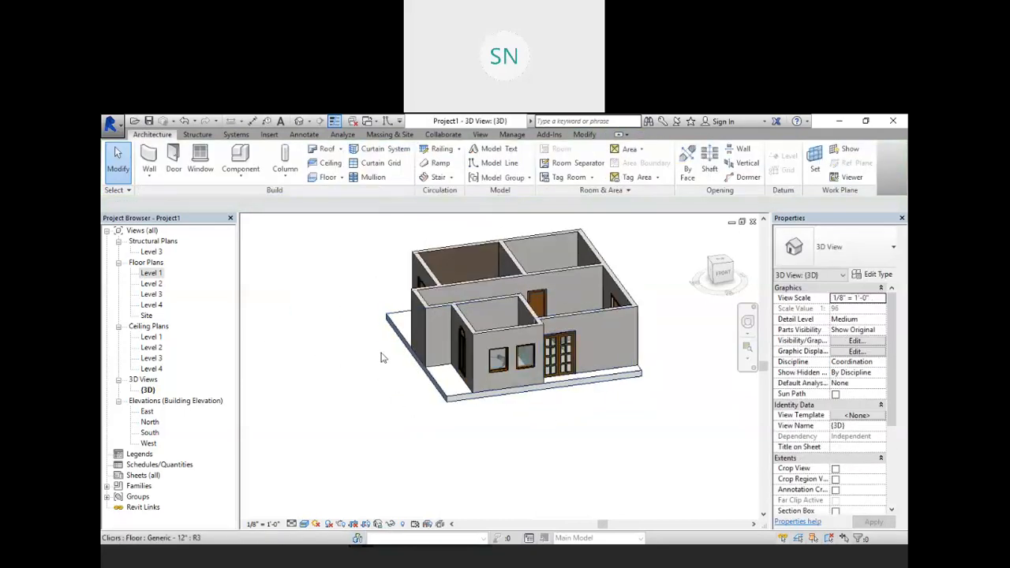
pyautogui.moveTo(532, 338); pyautogui.dragTo(490, 431, button='middle')
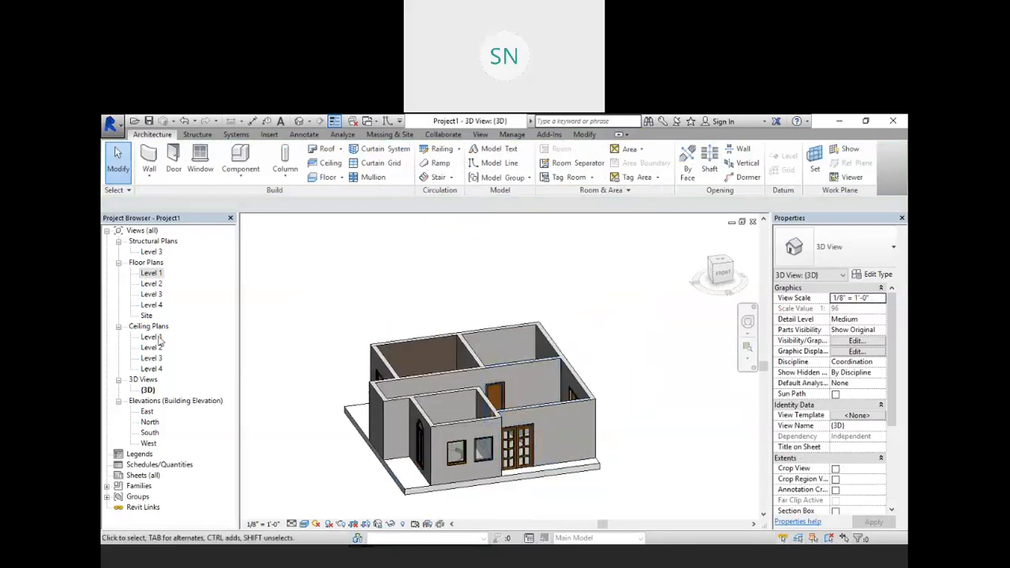
# Open the South elevation and set the elevation of Level 4 to 30'
pyautogui.doubleClick(149, 432)
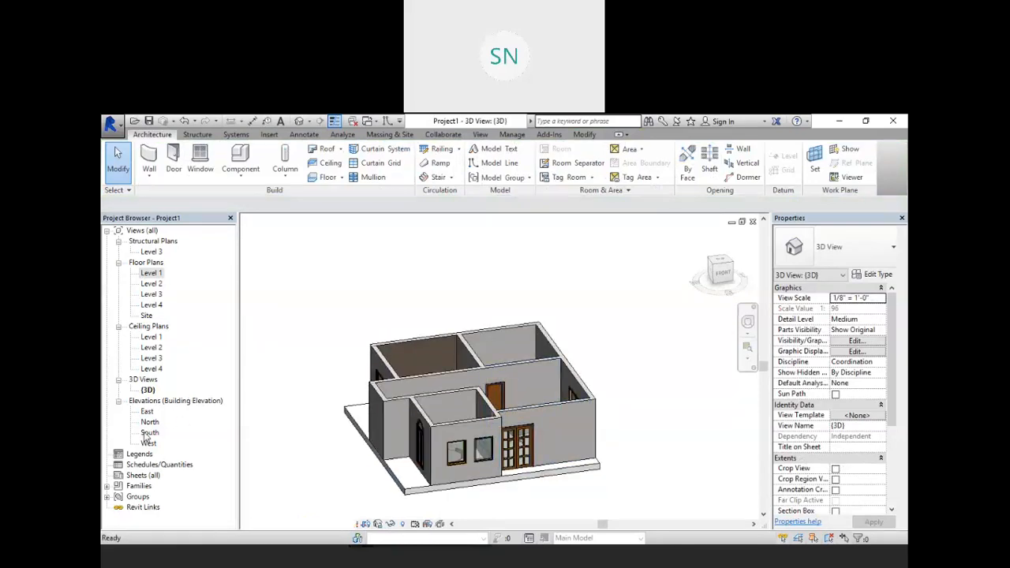
pyautogui.moveTo(596, 401); pyautogui.dragTo(534, 383, button='middle')
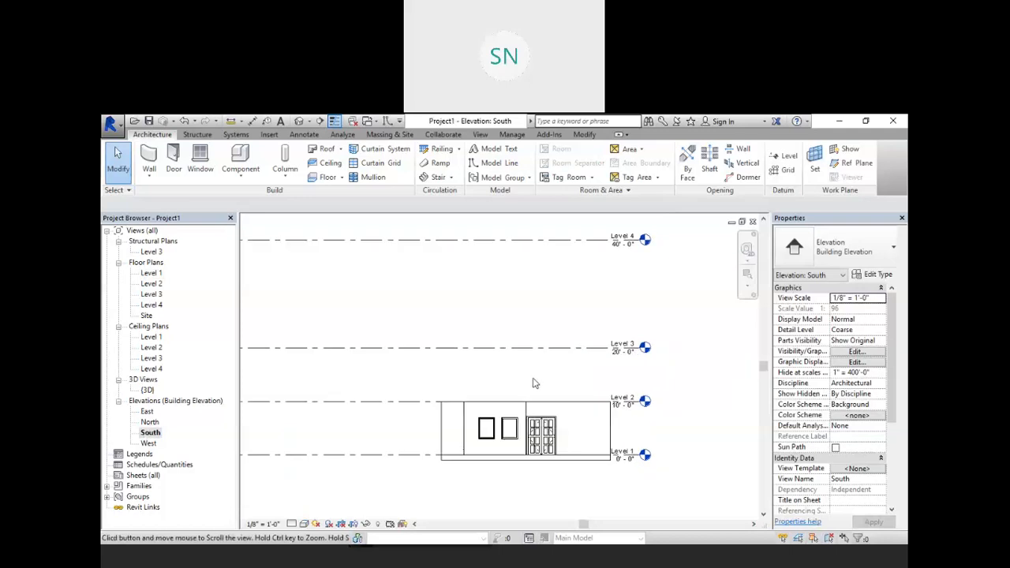
pyautogui.moveTo(663, 371); pyautogui.dragTo(648, 419, button='middle')
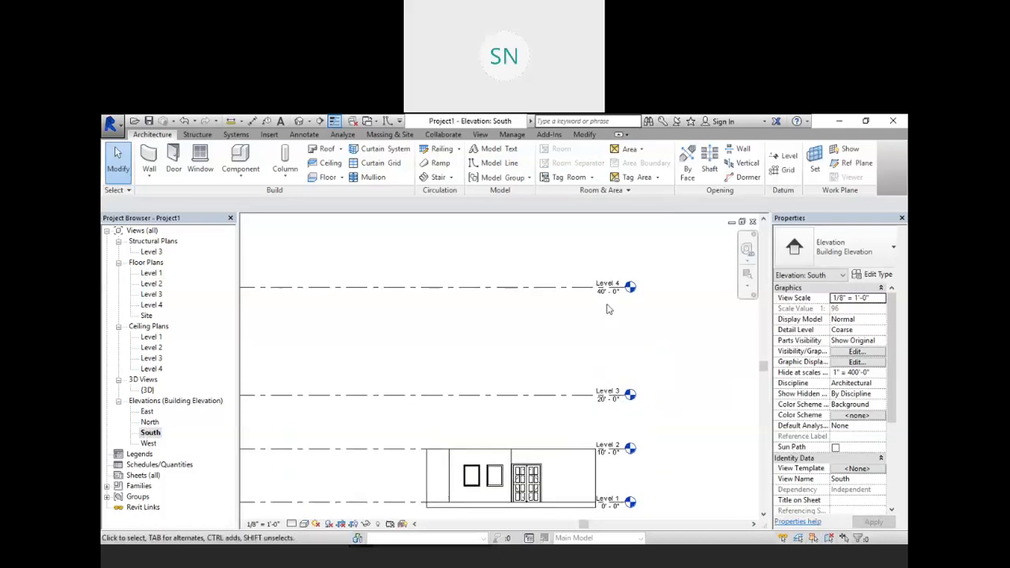
pyautogui.doubleClick(605, 294)
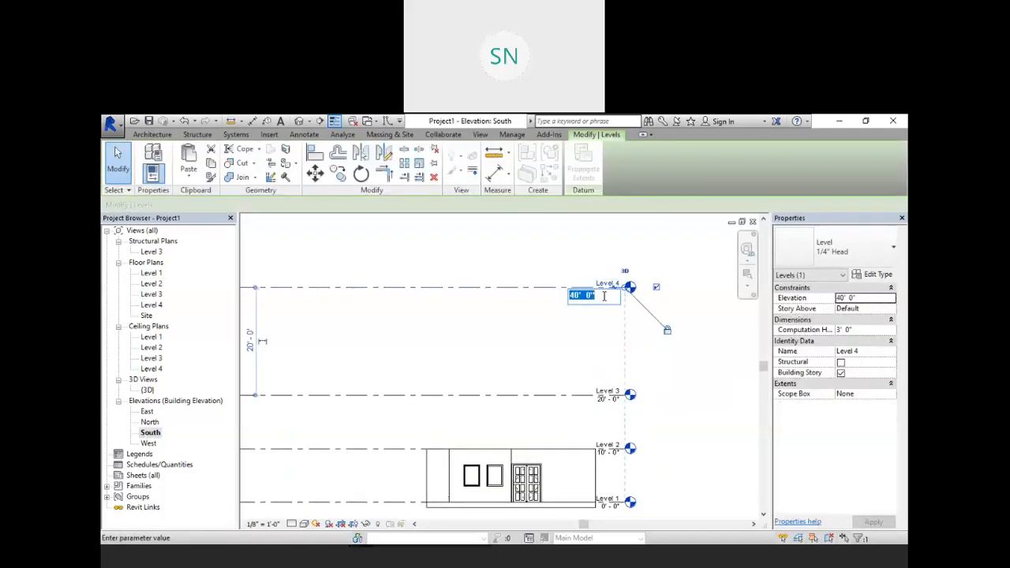
pyautogui.press('Return')
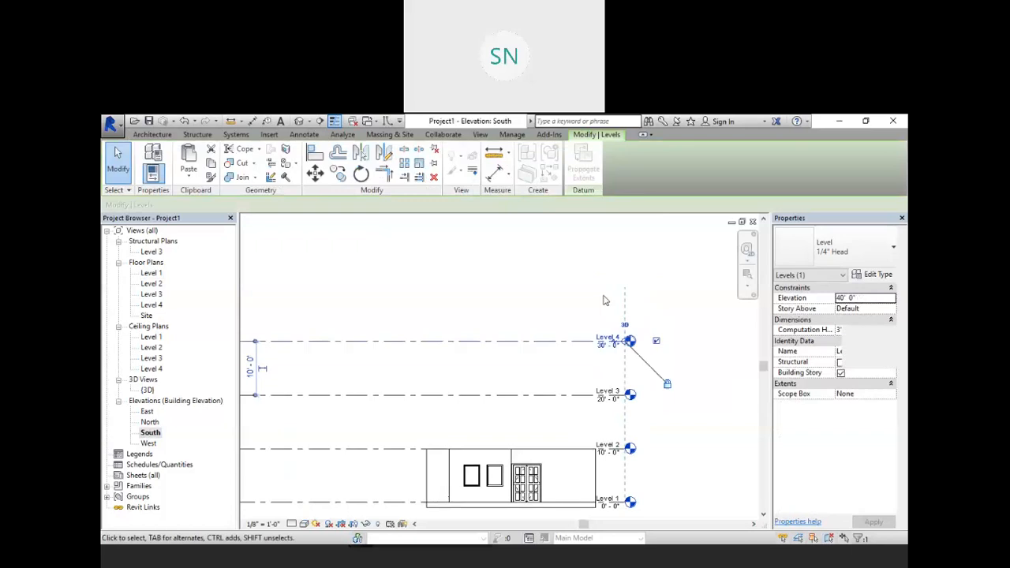
pyautogui.moveTo(528, 289); pyautogui.dragTo(541, 300, button='middle')
pyautogui.click(542, 300)
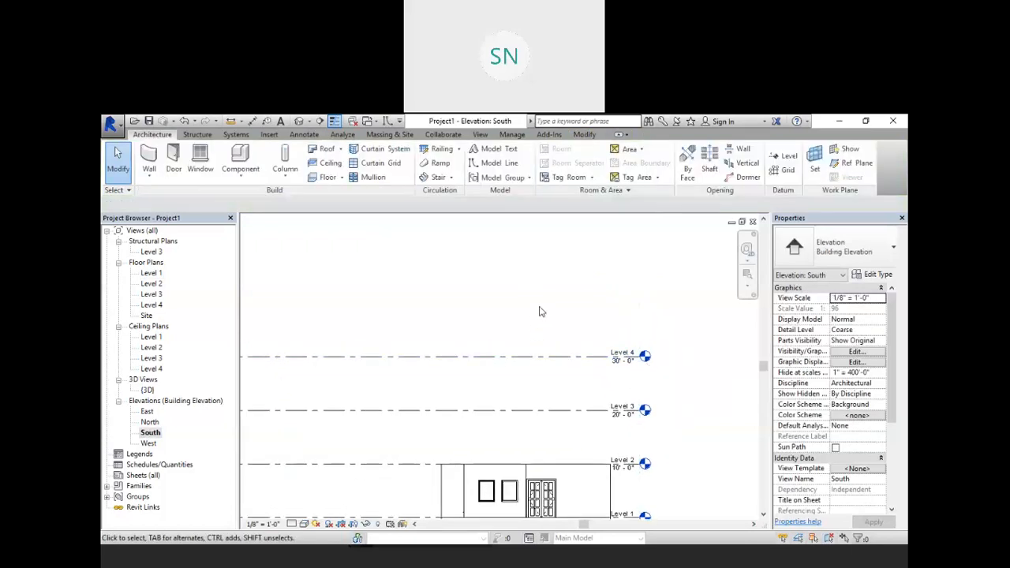
# Select the entire ground storey in the South elevation and filter Levels out of the selection
pyautogui.moveTo(483, 382); pyautogui.dragTo(560, 292, button='middle')
pyautogui.scroll(-1, 559, 293)
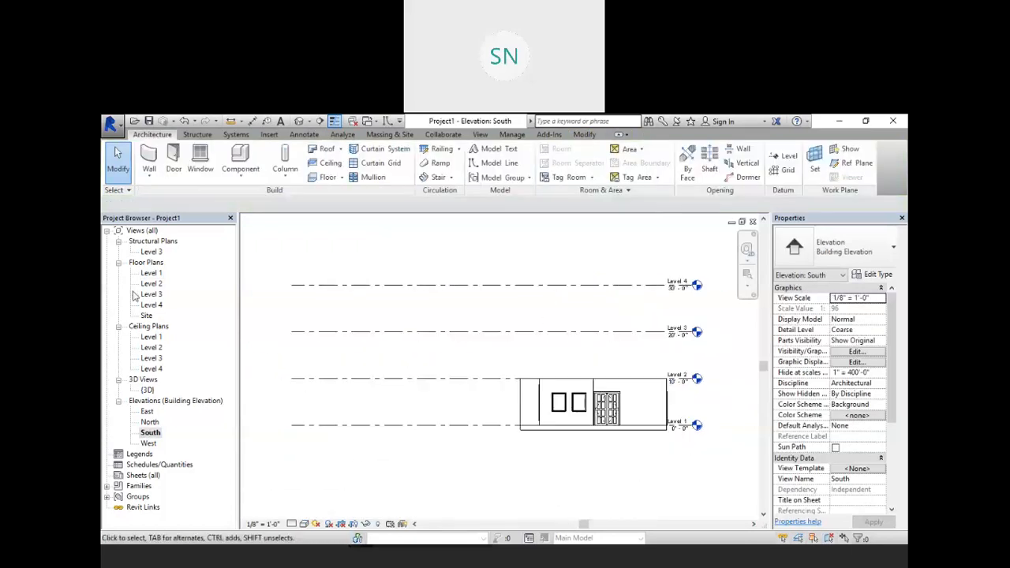
pyautogui.scroll(3, 663, 395)
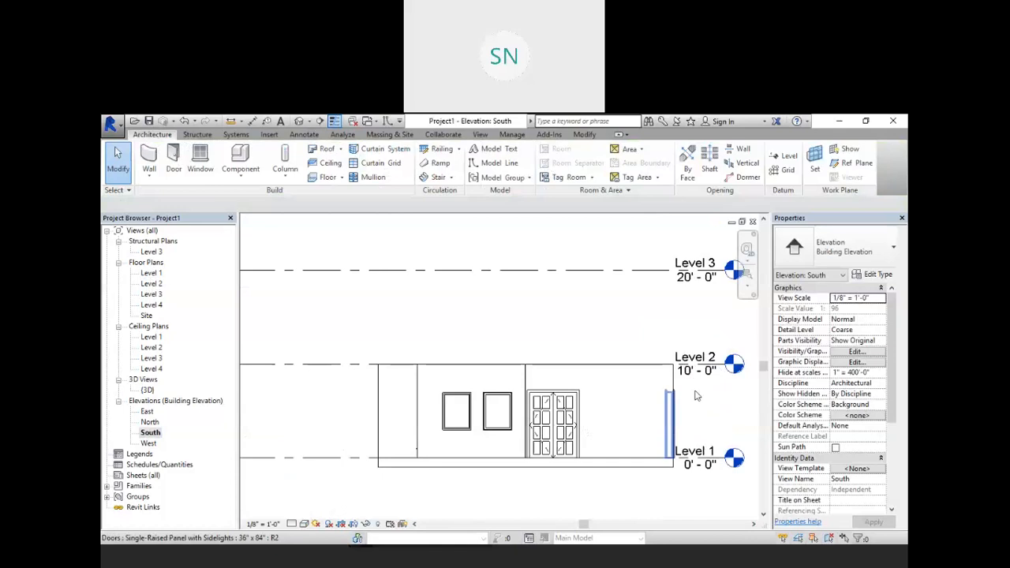
pyautogui.moveTo(729, 393); pyautogui.dragTo(328, 474)
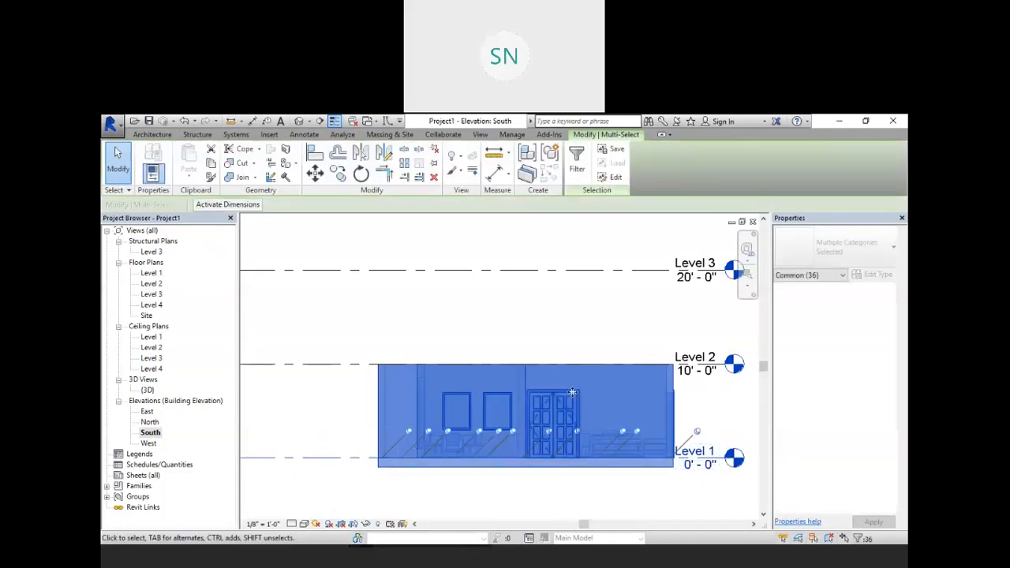
pyautogui.click(577, 162)
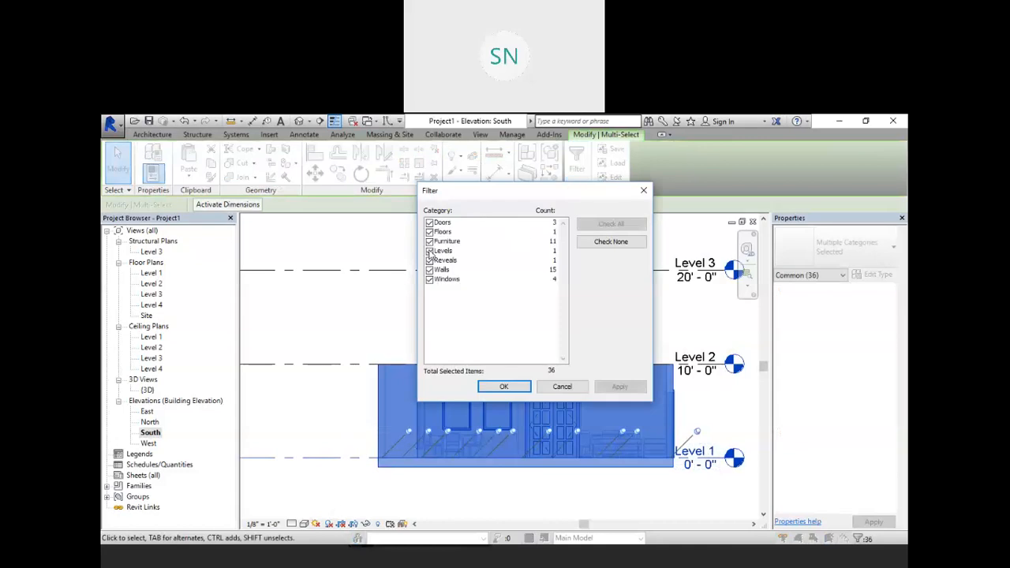
pyautogui.click(430, 251)
pyautogui.click(619, 386)
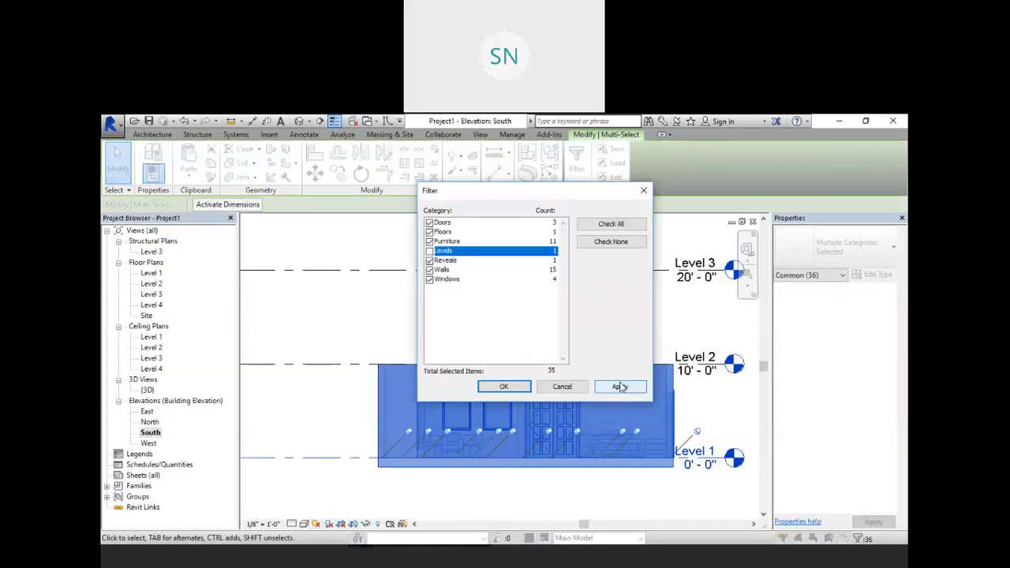
pyautogui.click(502, 388)
# Copy the selected storey to the clipboard and bring up the options for pasting it aligned to selected levels
pyautogui.moveTo(702, 428); pyautogui.dragTo(612, 441, button='middle')
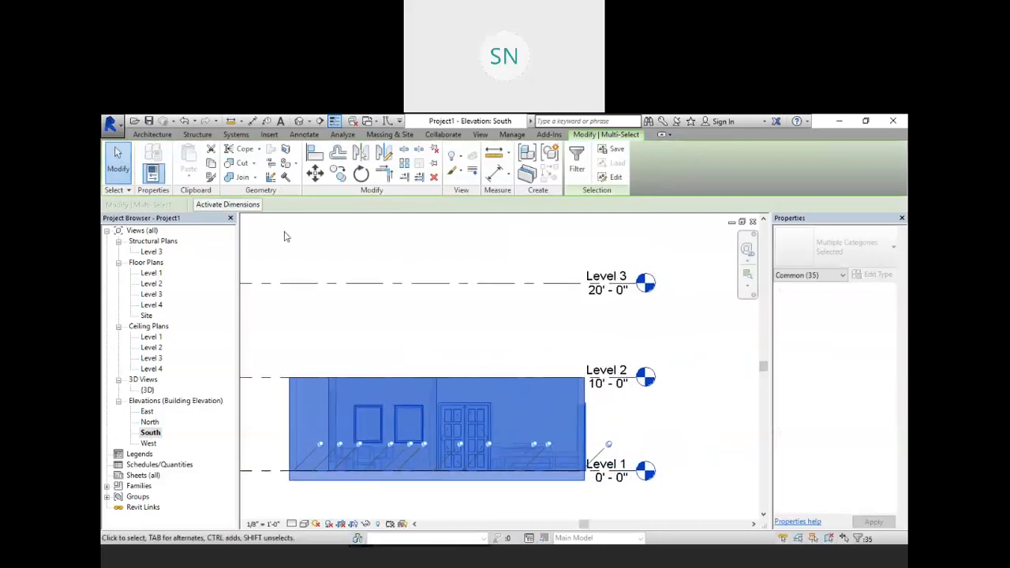
pyautogui.click(212, 163)
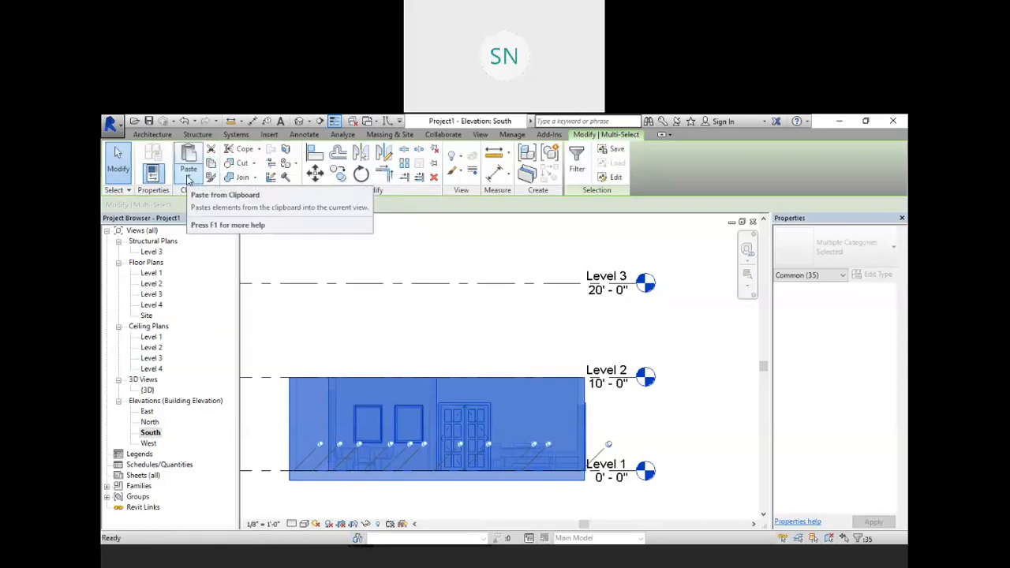
pyautogui.click(188, 180)
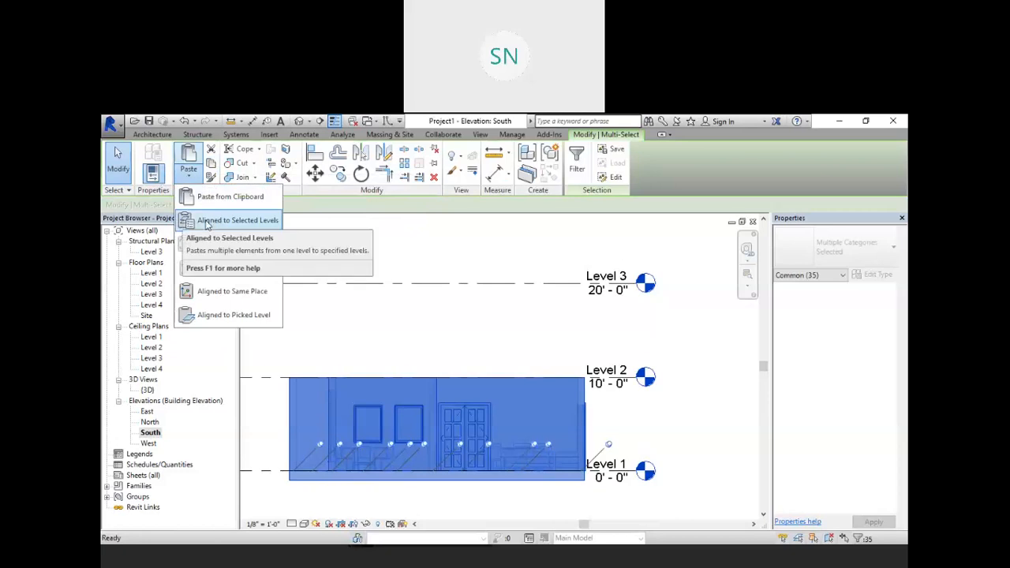
# Paste the copied ground-storey elements aligned to Level 2, Level 3 and Level 4, and clear the selection
pyautogui.click(245, 223)
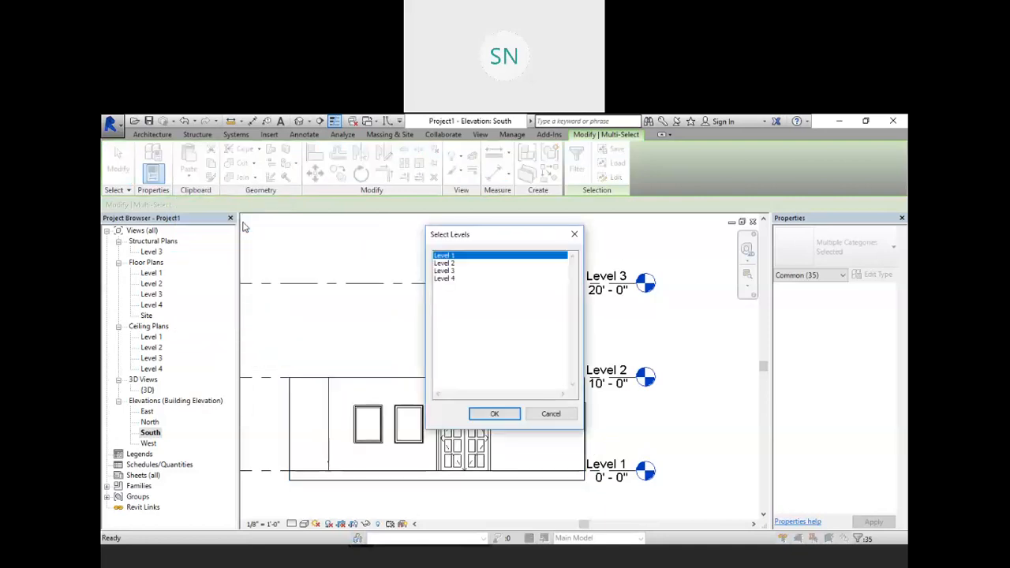
pyautogui.click(445, 263)
pyautogui.keyDown('ctrl'); pyautogui.click(449, 272); pyautogui.keyUp('ctrl')
pyautogui.keyDown('ctrl'); pyautogui.click(451, 278); pyautogui.keyUp('ctrl')
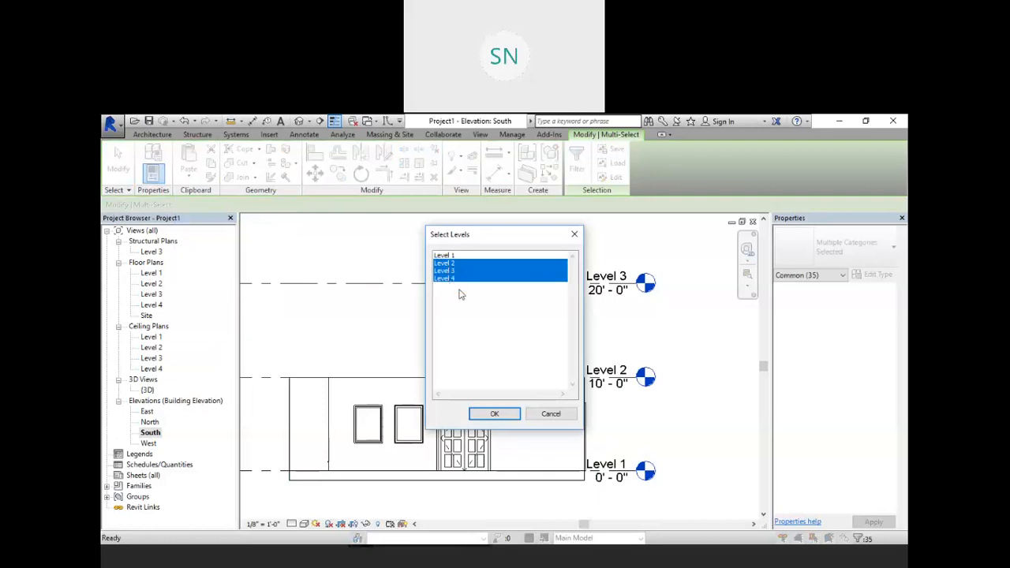
pyautogui.click(496, 413)
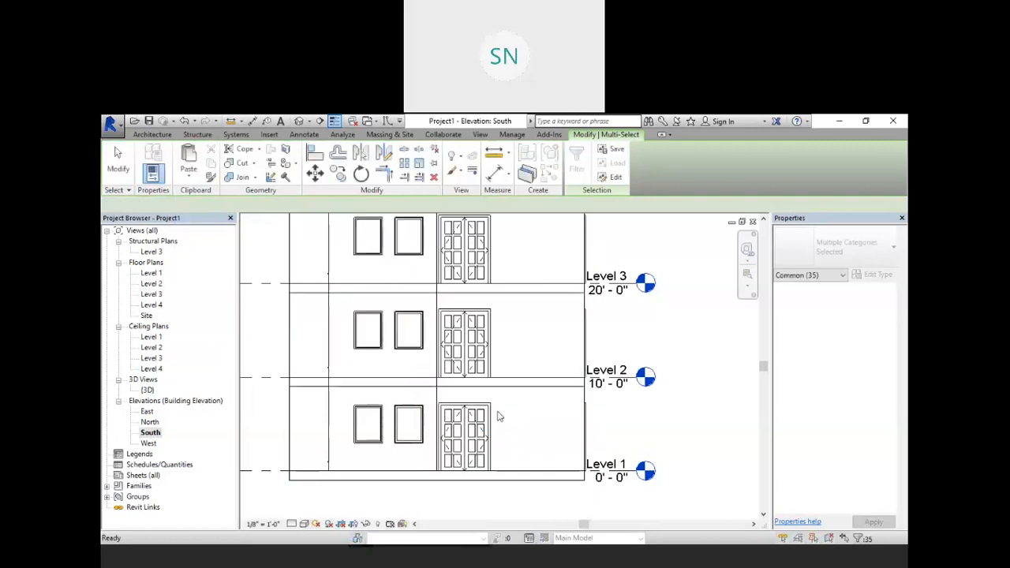
pyautogui.moveTo(519, 364); pyautogui.dragTo(490, 479, button='middle')
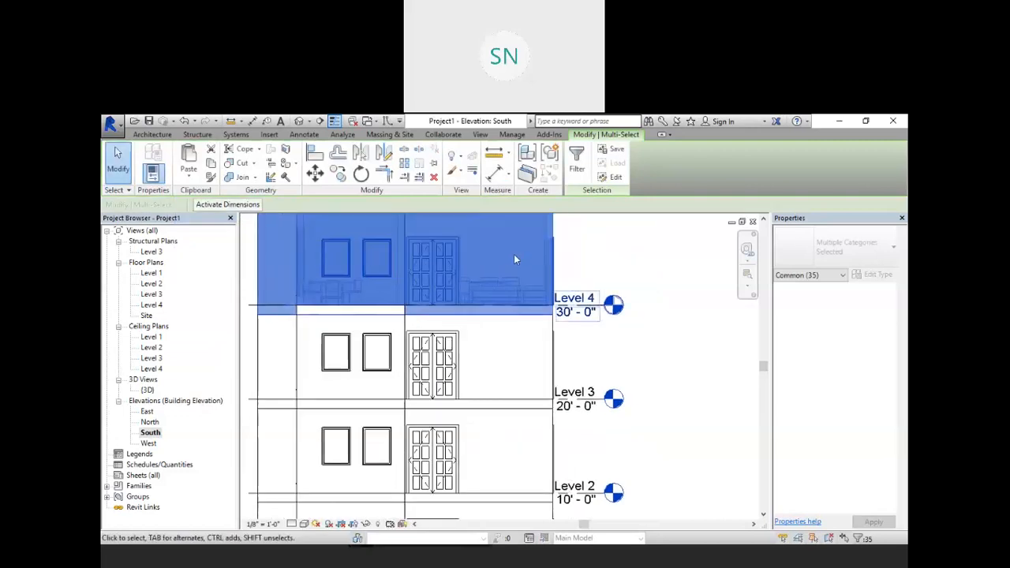
pyautogui.scroll(-3, 514, 254)
pyautogui.click(614, 284)
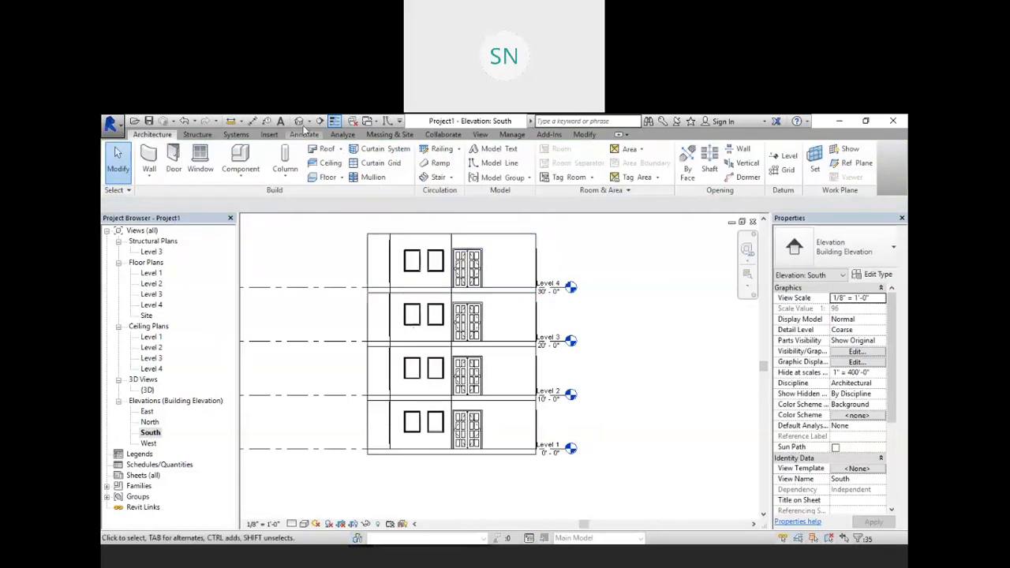
# View the stacked four-storey building in the default 3D view from an angled corner
pyautogui.click(300, 121)
pyautogui.keyDown('shift'); pyautogui.moveTo(519, 372); pyautogui.dragTo(484, 445, button='middle'); pyautogui.keyUp('shift')
pyautogui.scroll(-5, 484, 444)
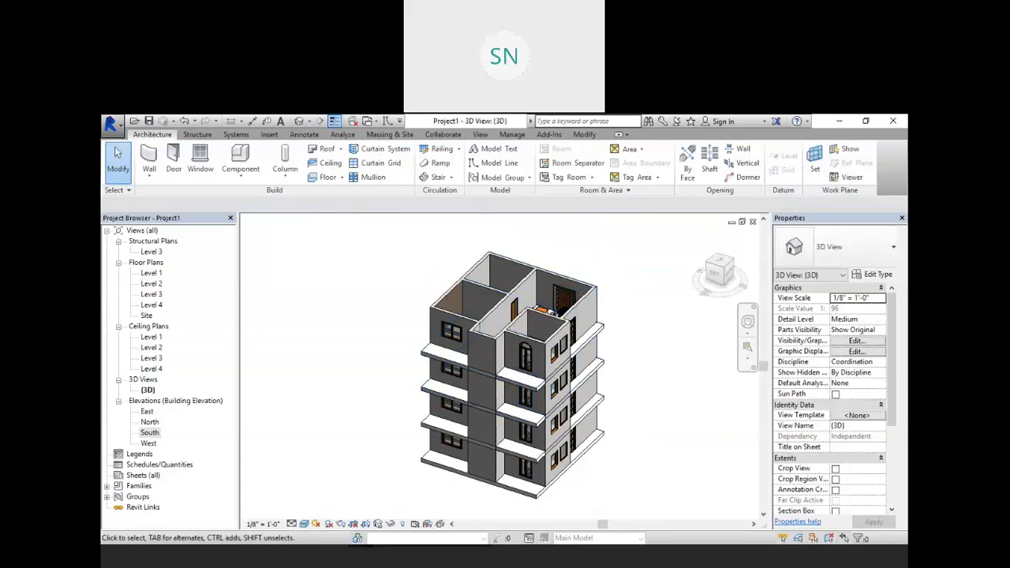
# Open the recent project ap1.rvt and show its default 3D view
pyautogui.click(114, 124)
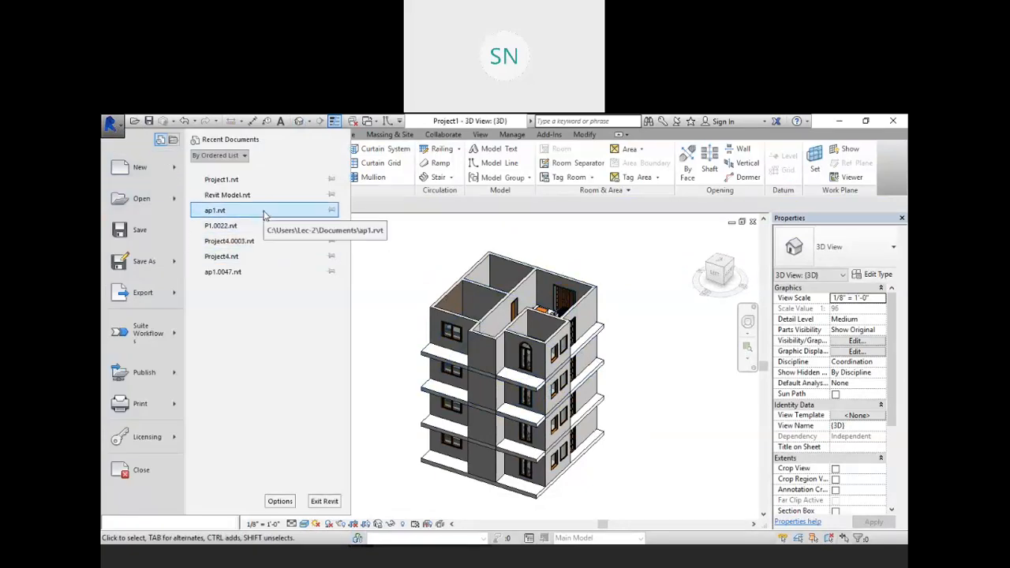
pyautogui.press('Escape')
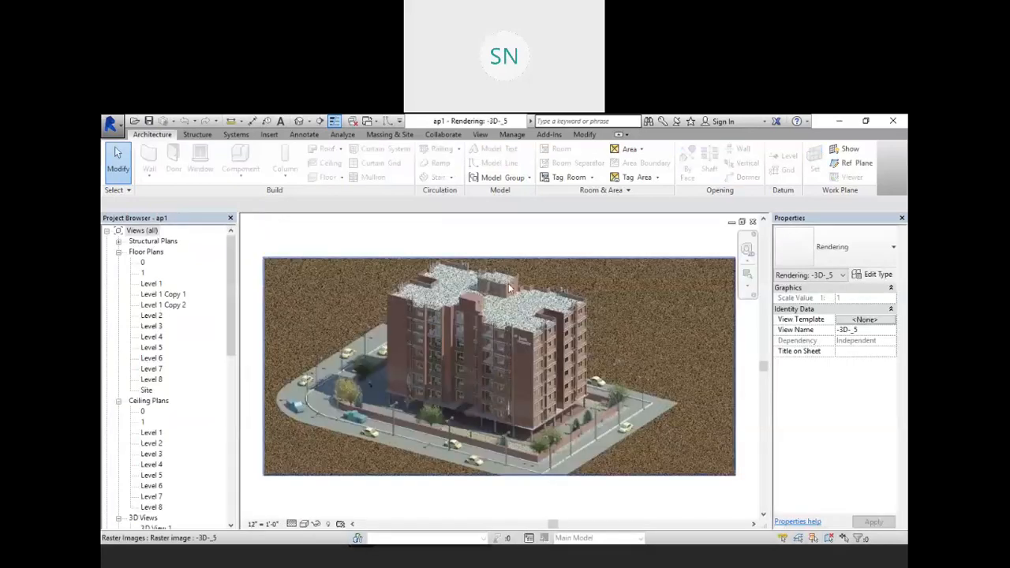
pyautogui.click(300, 123)
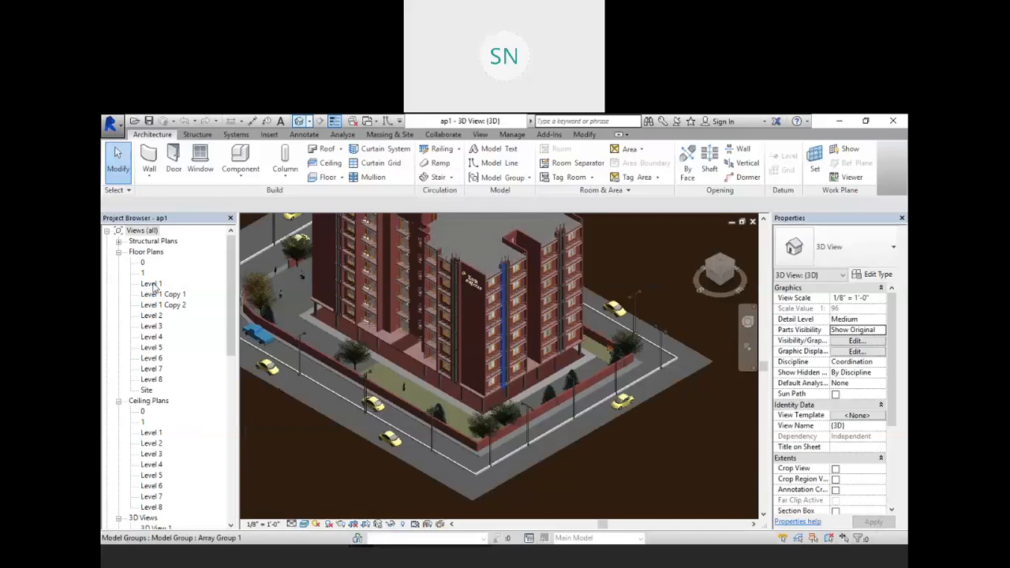
# Open the Level 1 floor plan of ap1 and examine the apartment layouts around the central staircase
pyautogui.doubleClick(153, 284)
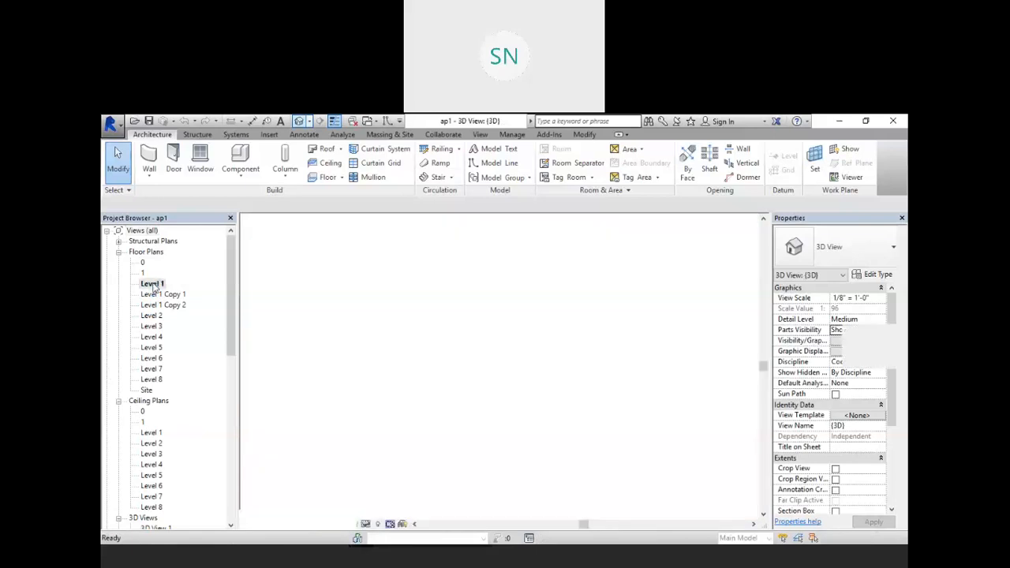
pyautogui.scroll(5, 497, 387)
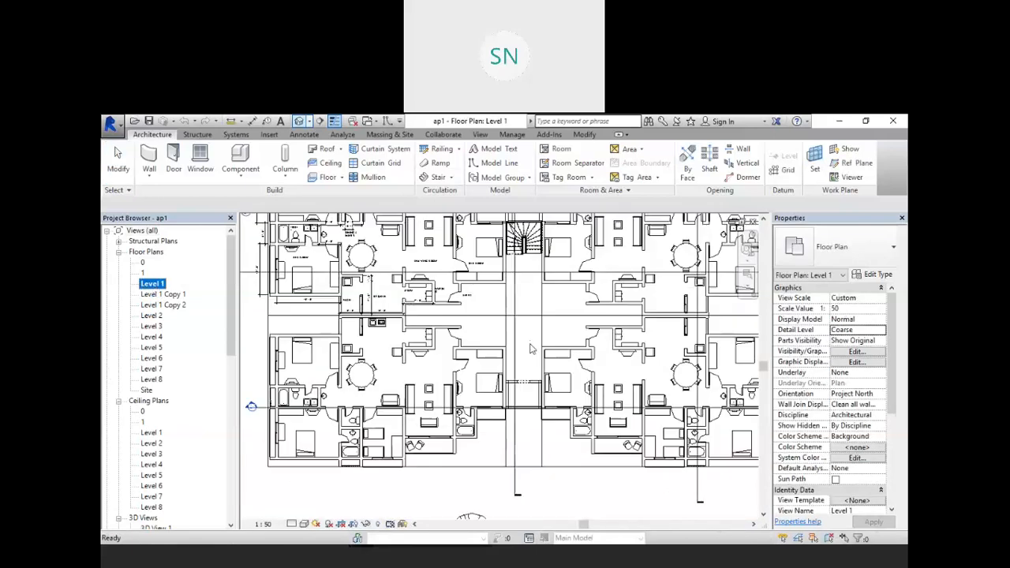
pyautogui.scroll(-3, 500, 368)
pyautogui.scroll(4, 458, 331)
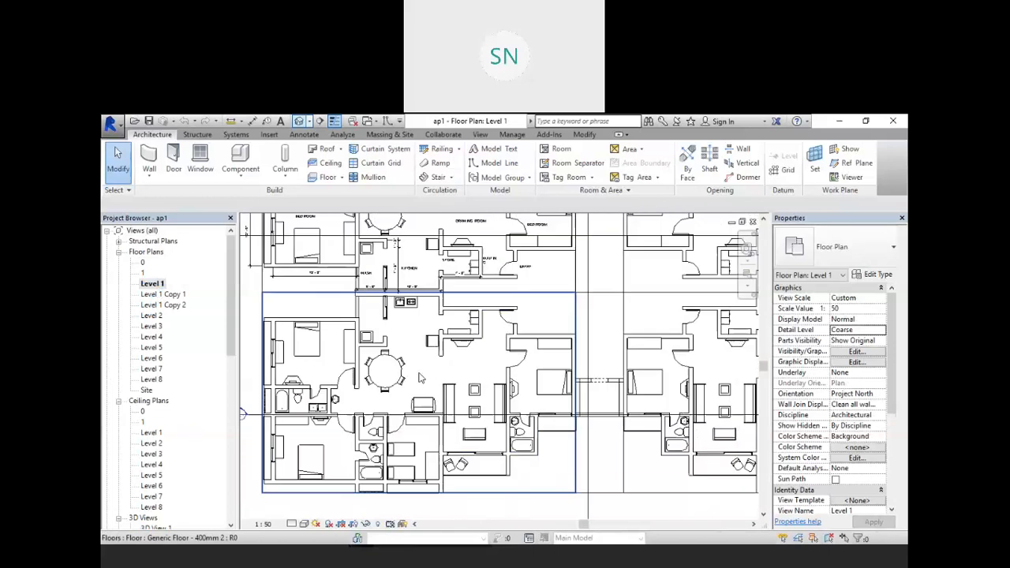
pyautogui.scroll(-2, 423, 305)
pyautogui.scroll(4, 442, 312)
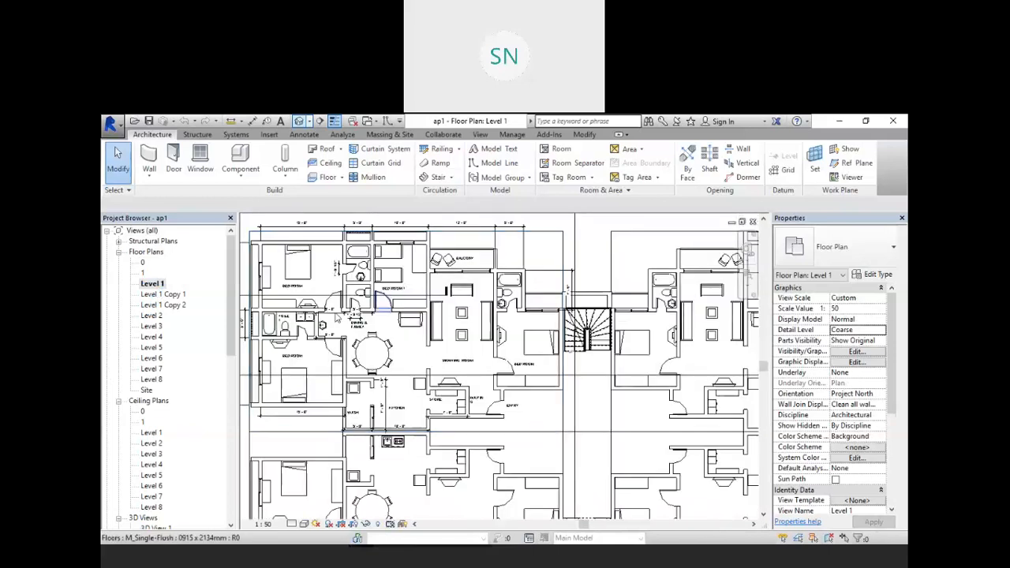
pyautogui.moveTo(531, 325); pyautogui.dragTo(482, 271, button='middle')
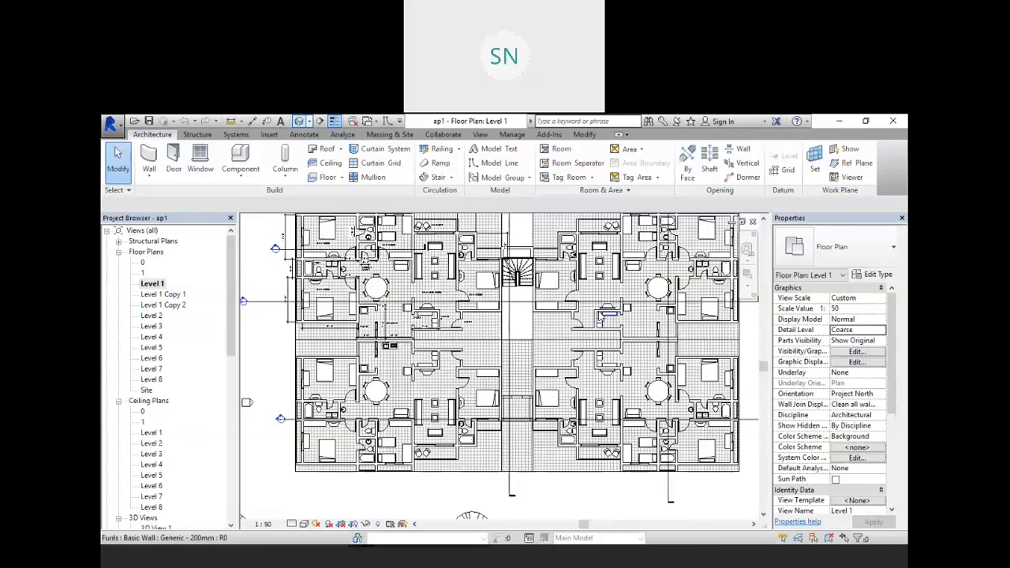
pyautogui.scroll(-2, 598, 311)
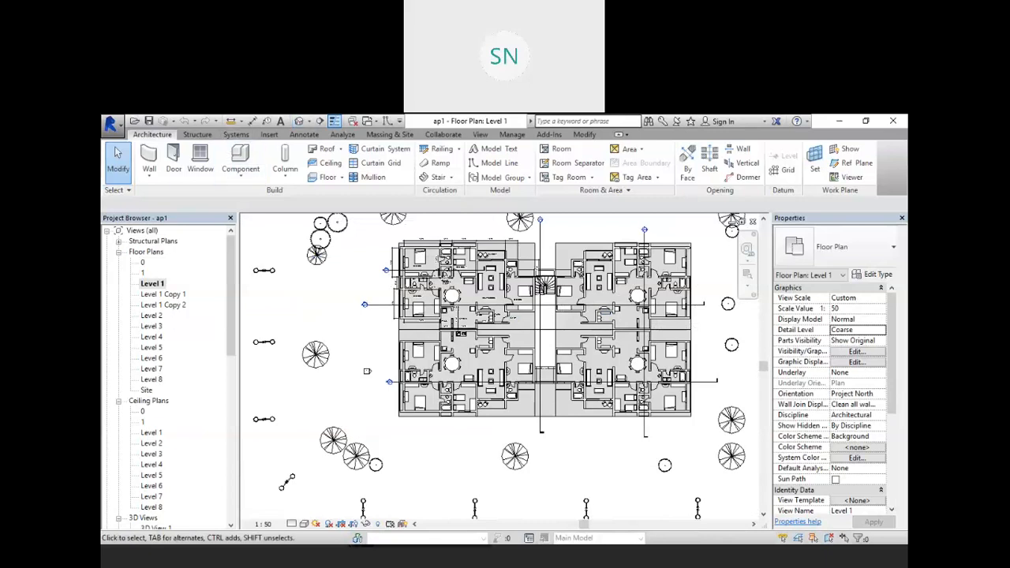
# Return to the default 3D view of ap1 and examine the tower's facade, roof pipes and Earth elegance sign
pyautogui.click(299, 122)
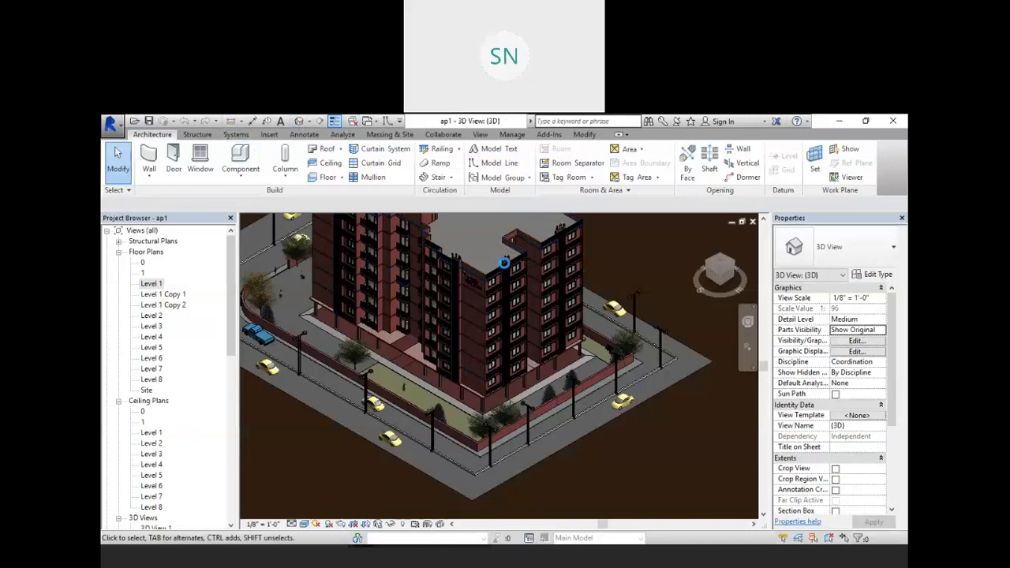
pyautogui.scroll(6, 504, 262)
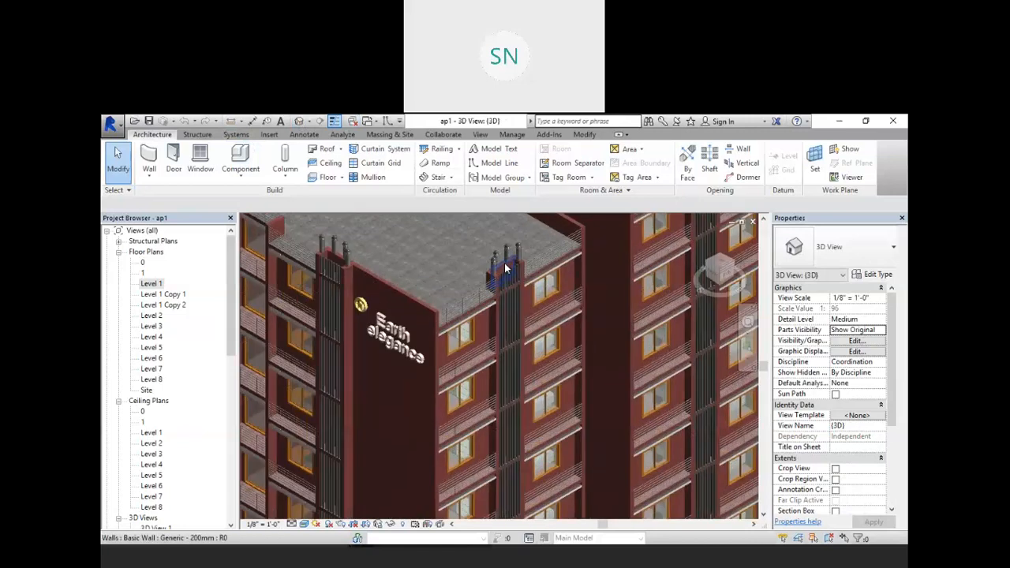
pyautogui.scroll(2, 505, 269)
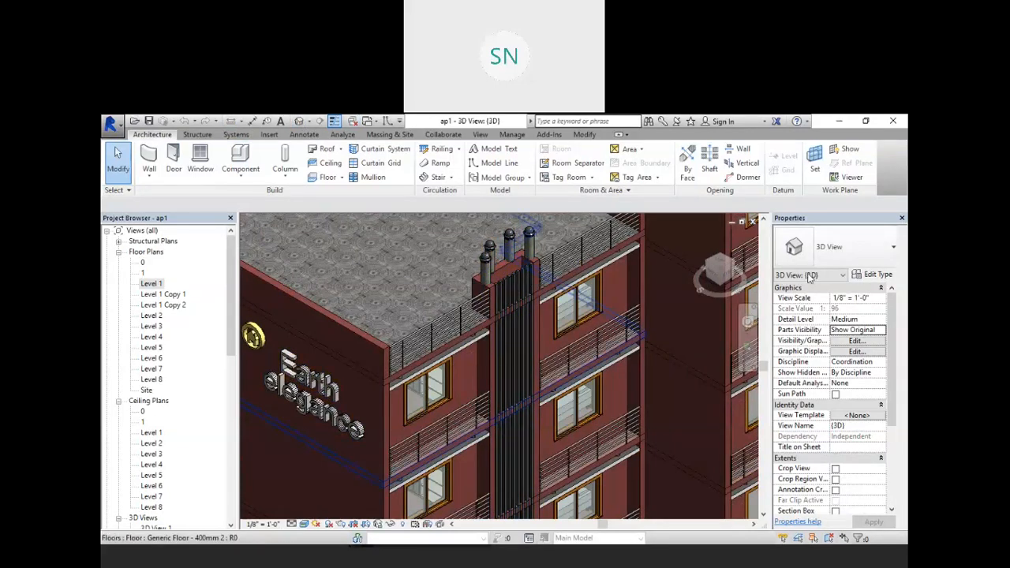
pyautogui.scroll(-2, 668, 314)
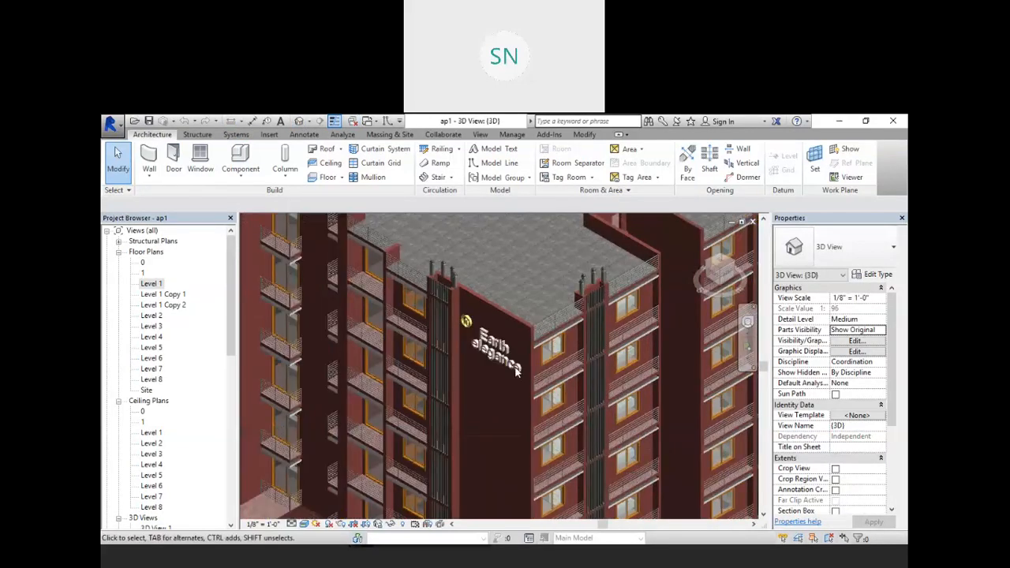
pyautogui.scroll(-2, 517, 373)
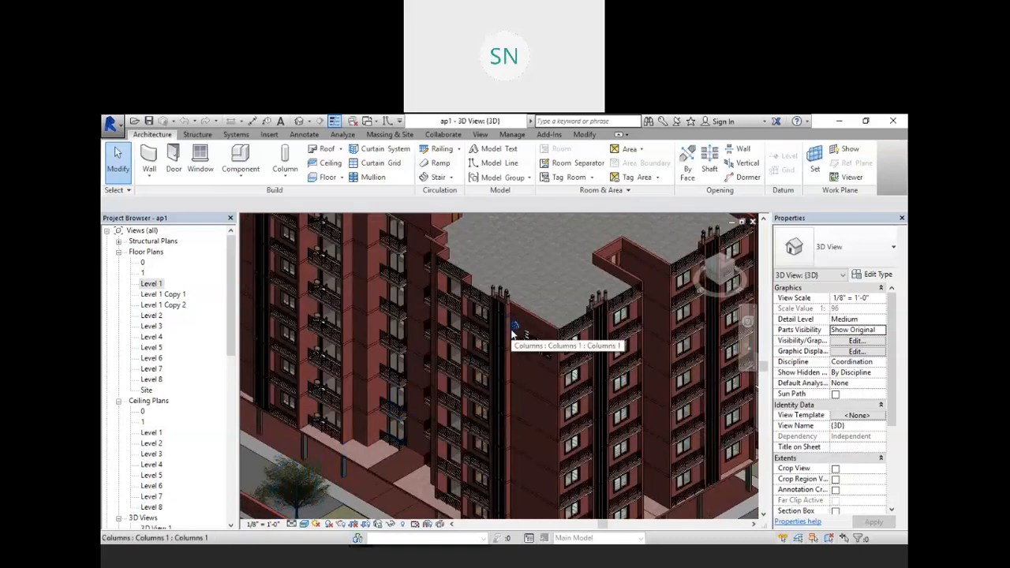
pyautogui.scroll(-1, 500, 299)
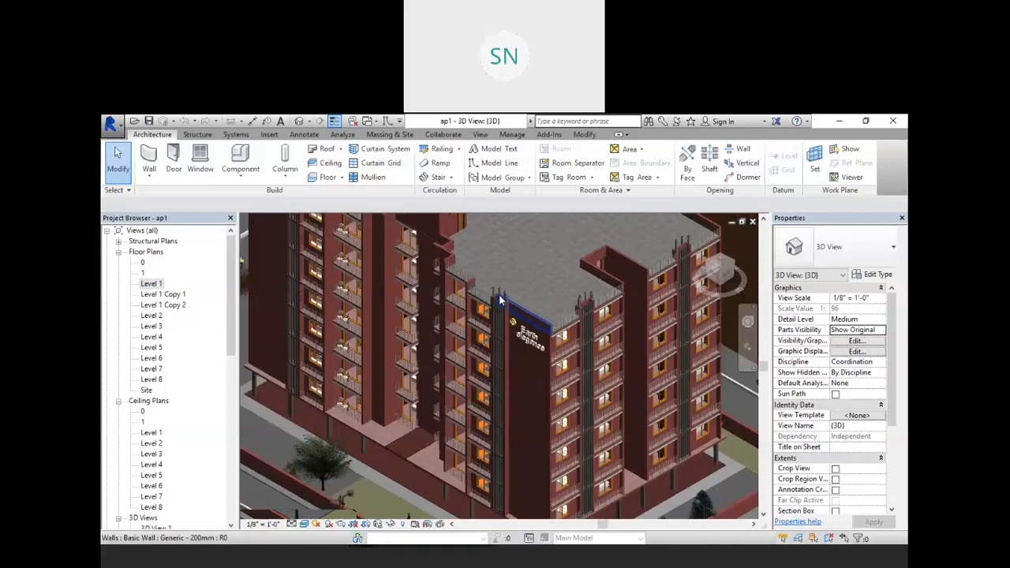
pyautogui.scroll(-3, 499, 298)
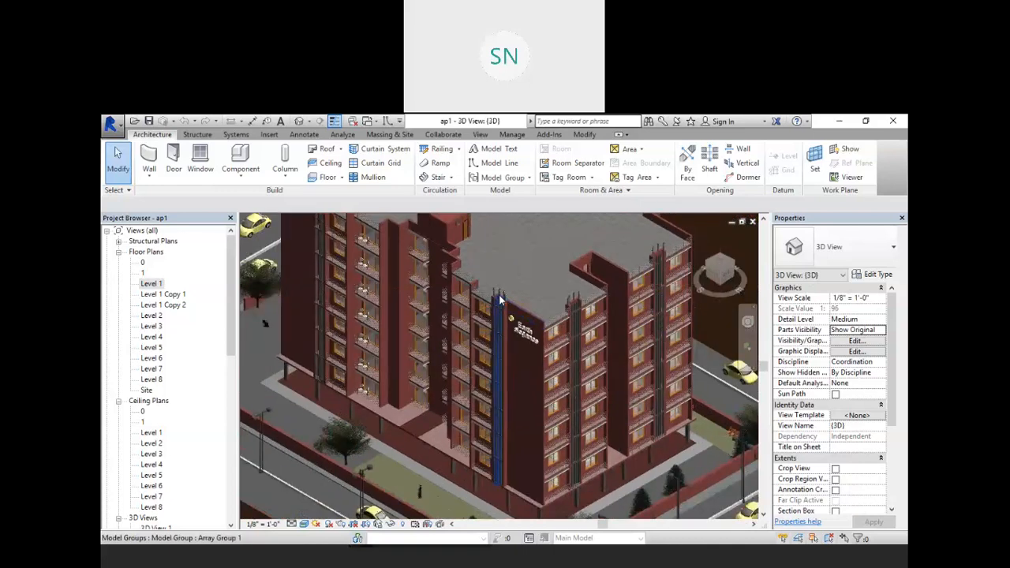
pyautogui.scroll(2, 499, 298)
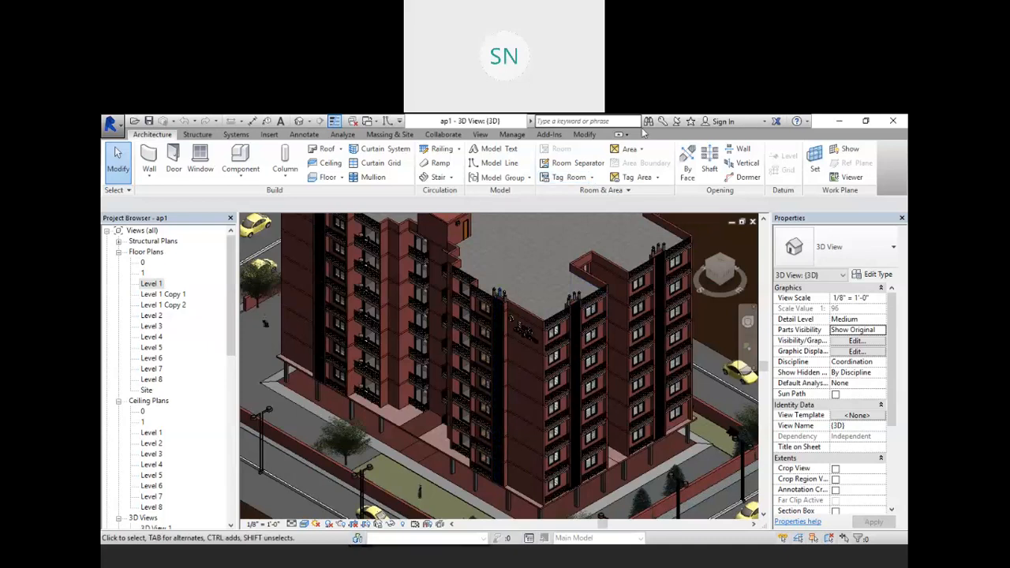
pyautogui.hotkey('alt', 'Tab')
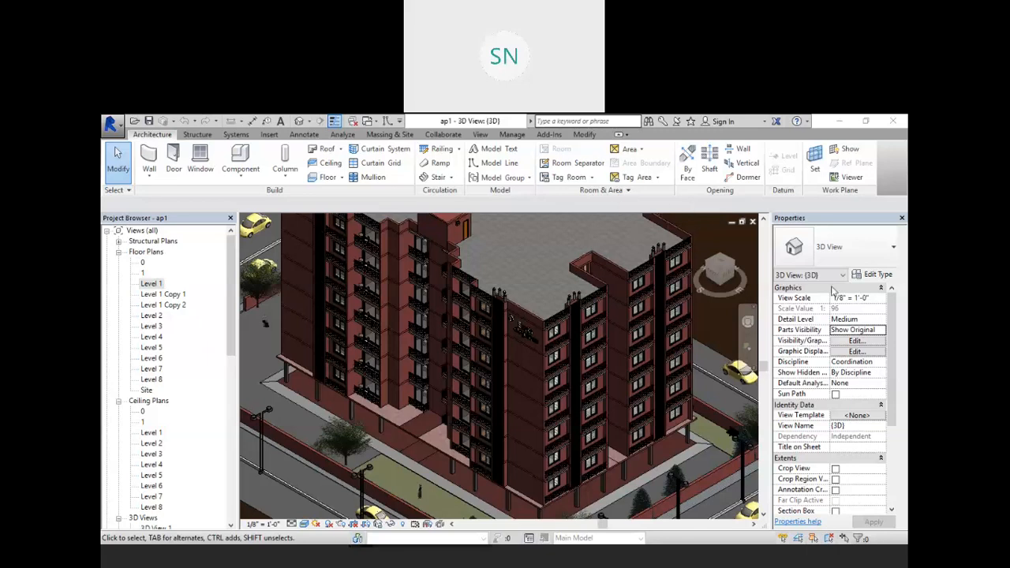
# Close the ap1 3D and floor plan views, and open the Level 1 floor plan of Project1
pyautogui.click(752, 223)
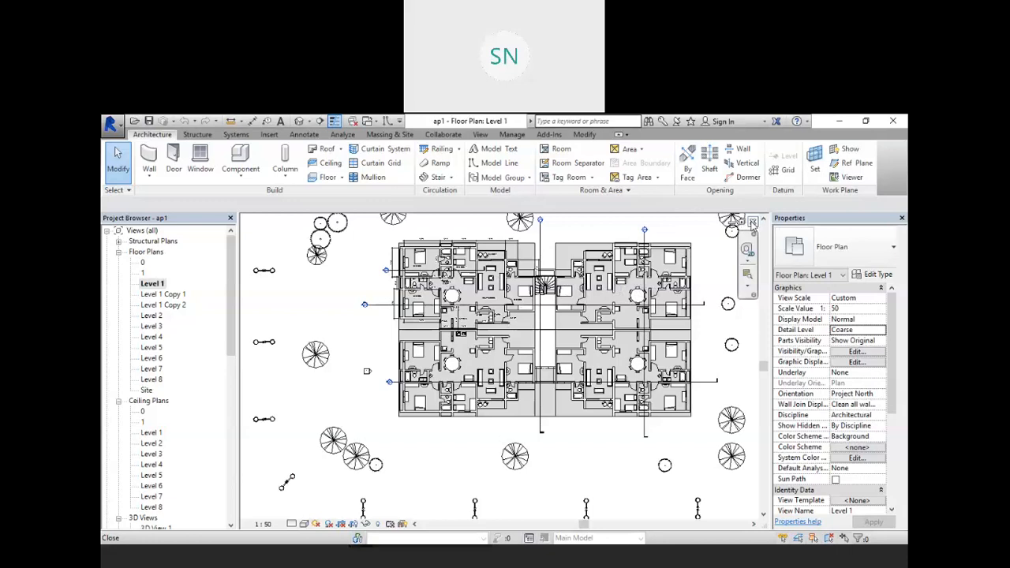
pyautogui.click(752, 223)
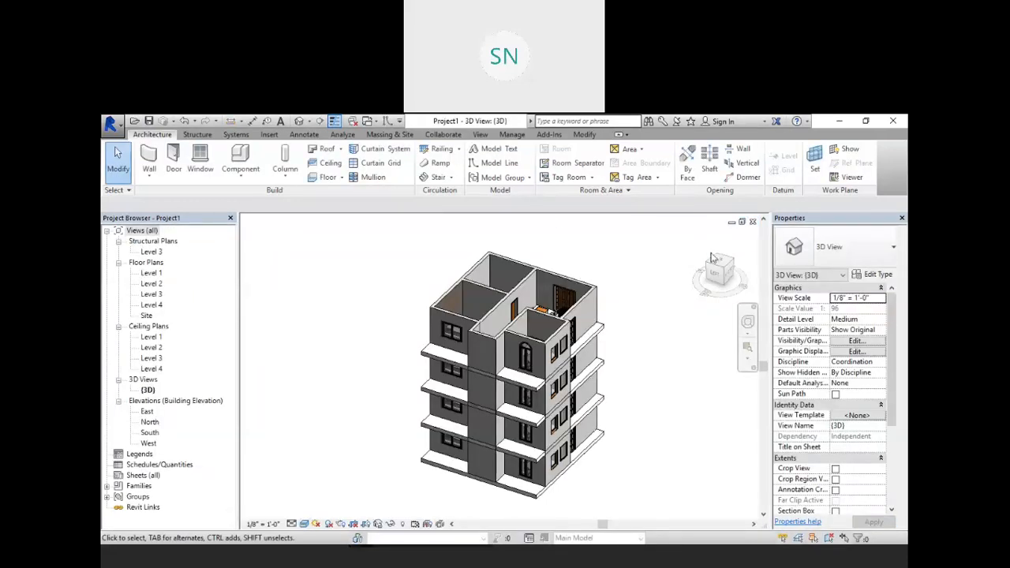
pyautogui.doubleClick(152, 274)
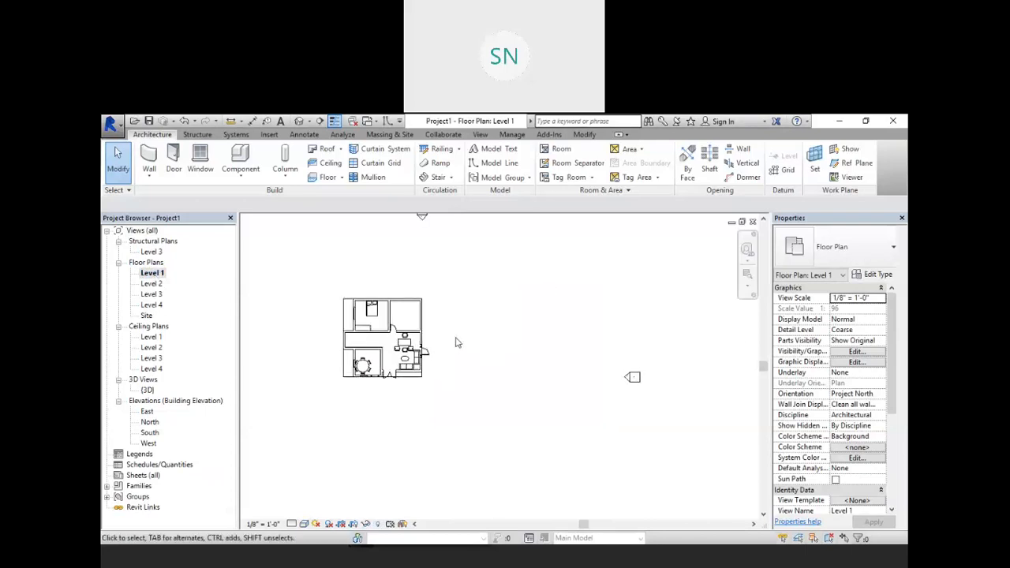
pyautogui.scroll(-1, 456, 343)
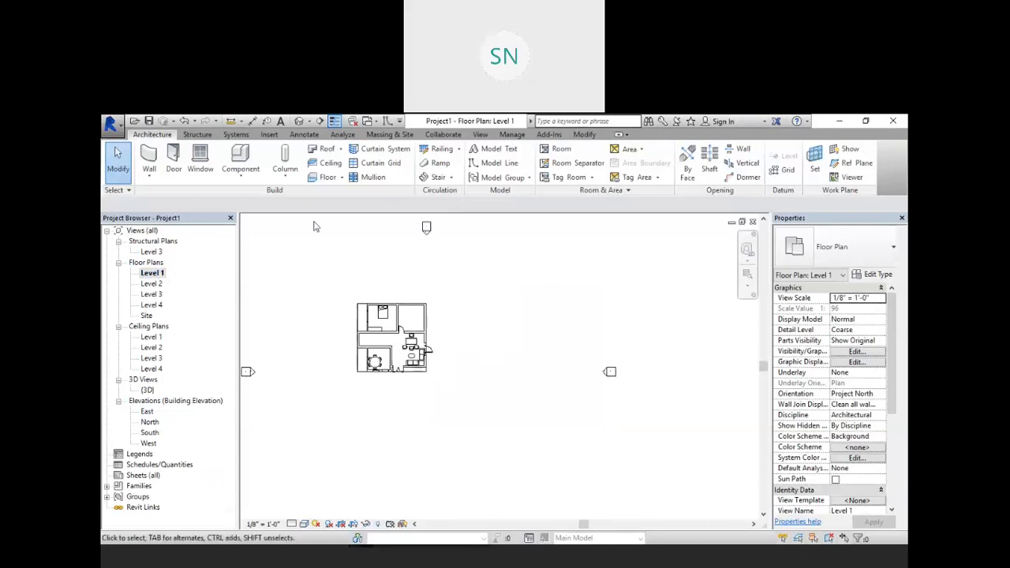
# Import the Ground Floor Plan DWG at Level 1 with Auto - Center to Center positioning and auto-detected units
pyautogui.click(269, 135)
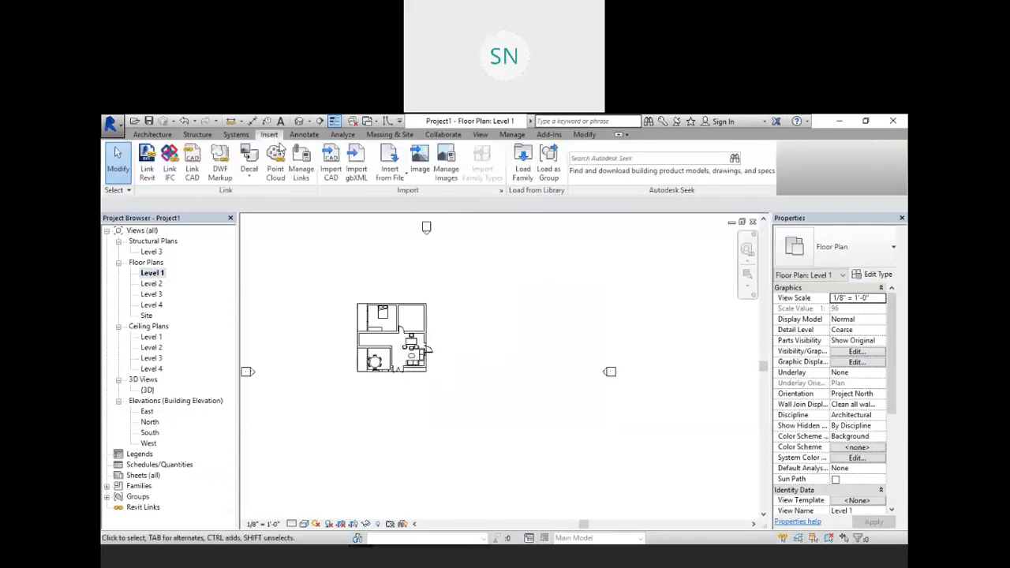
pyautogui.click(332, 166)
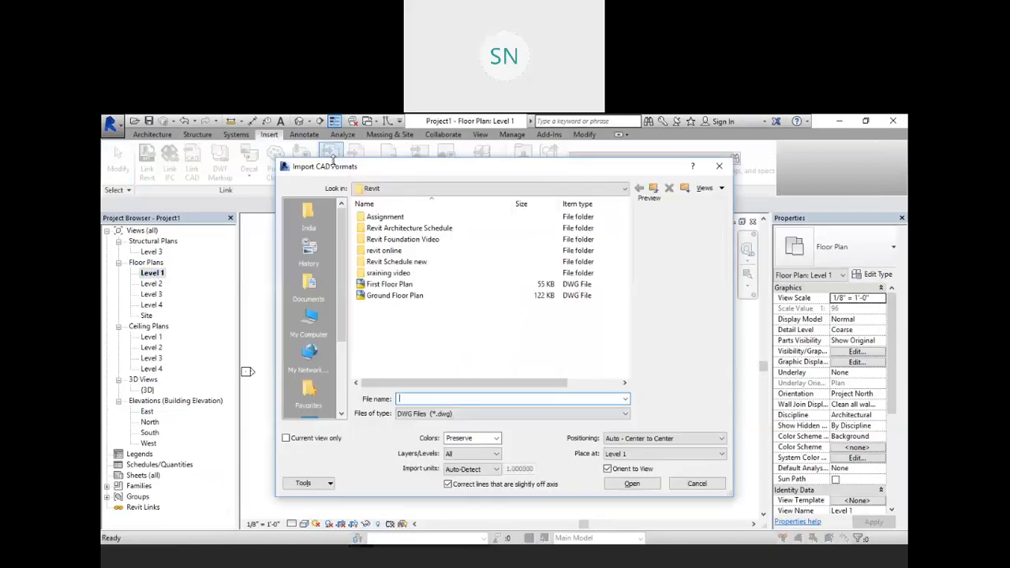
pyautogui.click(396, 295)
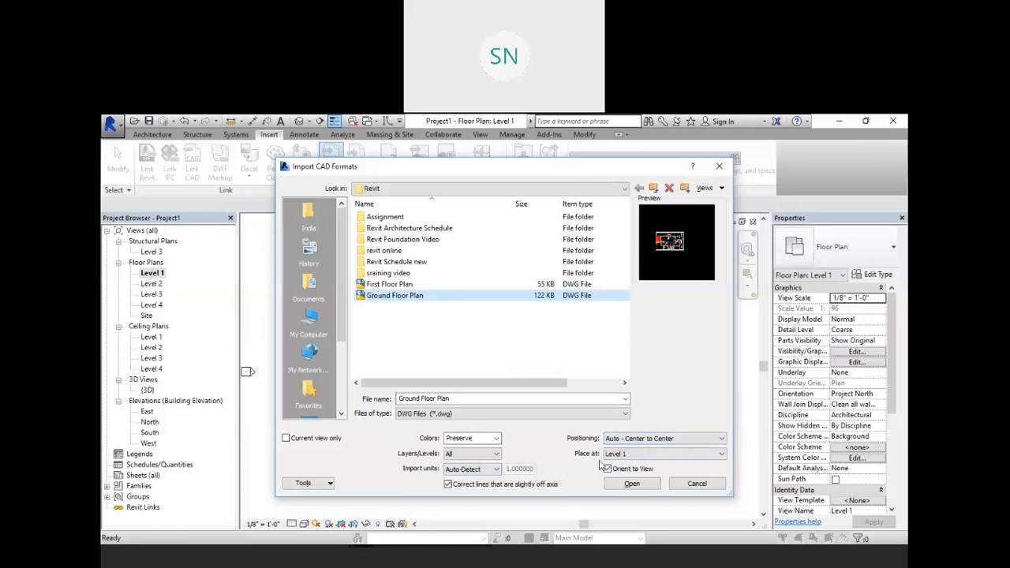
pyautogui.click(624, 456)
pyautogui.click(620, 485)
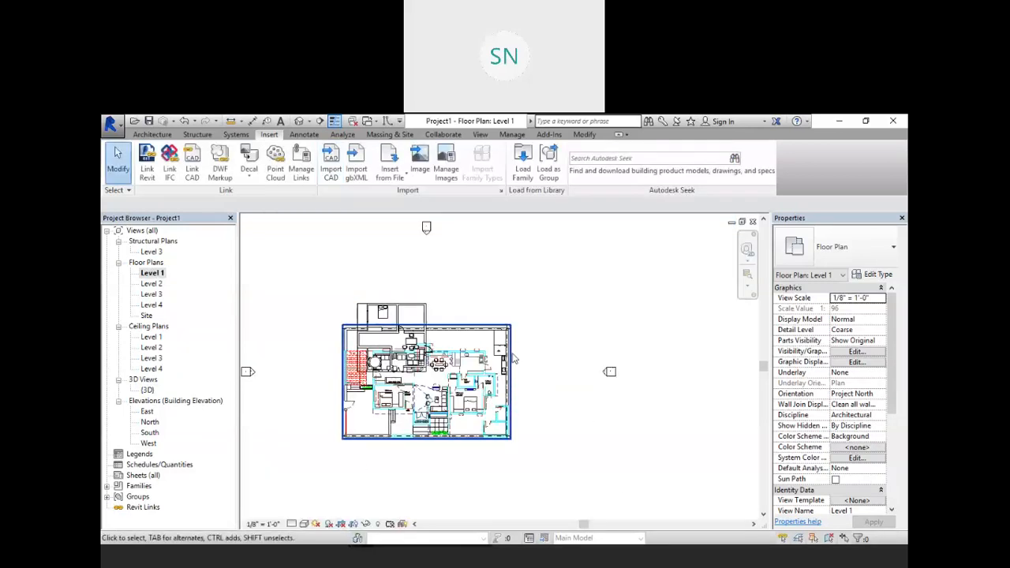
# Move the imported Ground Floor Plan drawing clear of the existing furnished plan and select it to check its extents
pyautogui.moveTo(515, 359)
pyautogui.mouseDown()
pyautogui.moveTo(584, 300)
pyautogui.moveTo(672, 427)
pyautogui.moveTo(577, 215)
pyautogui.moveTo(656, 264)
pyautogui.moveTo(630, 266)
pyautogui.mouseUp()
pyautogui.click(658, 298)
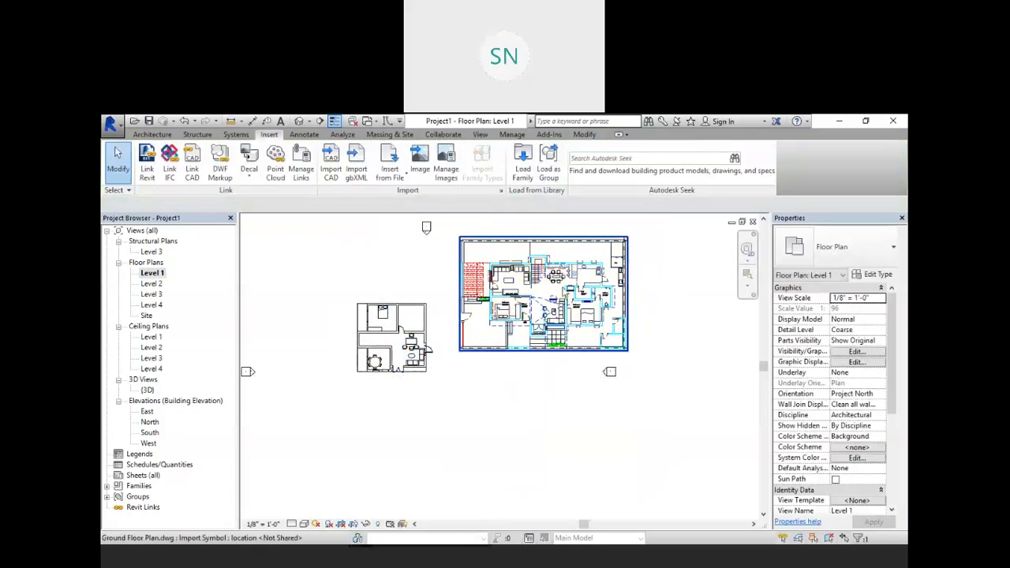
pyautogui.click(553, 245)
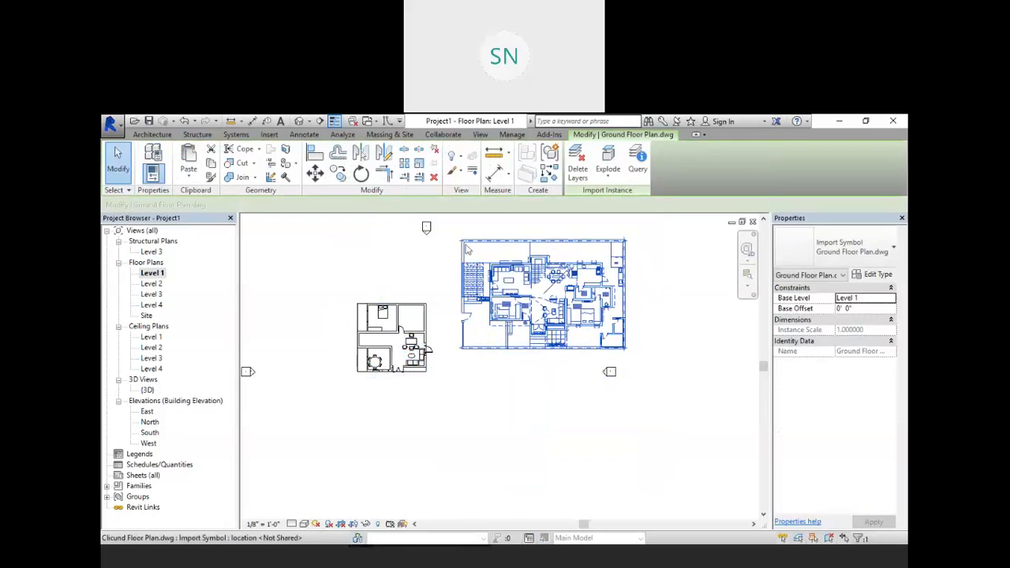
pyautogui.press('Escape')
pyautogui.moveTo(463, 242); pyautogui.dragTo(472, 263)
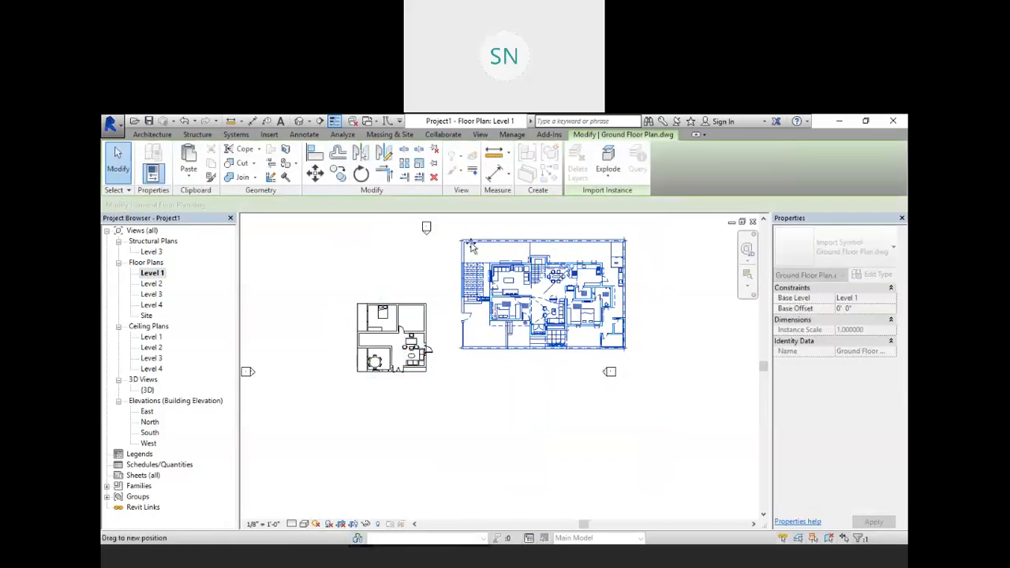
pyautogui.click(408, 264)
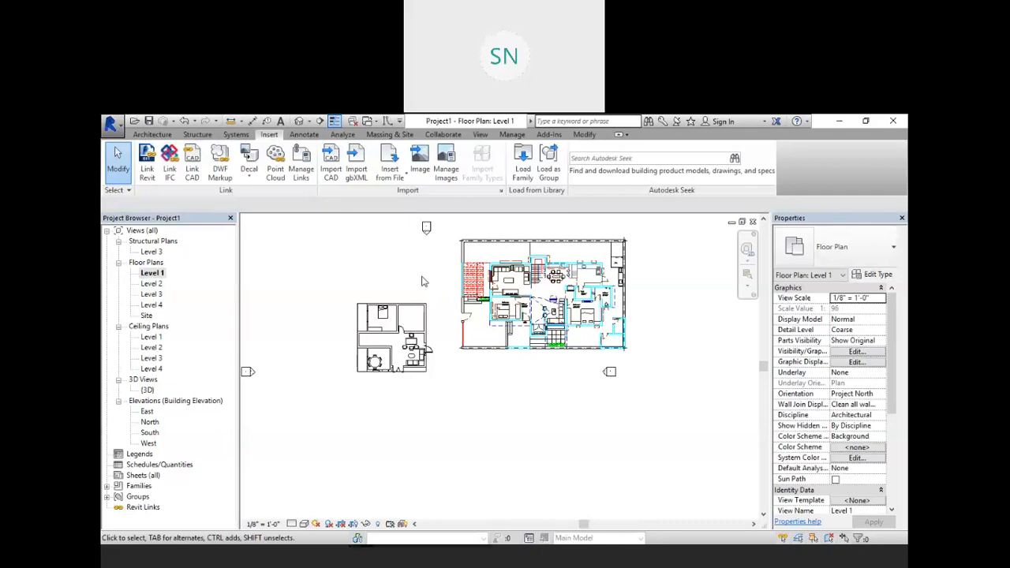
# Delete the imported Ground Floor Plan drawing from the Level 1 floor plan
pyautogui.click(544, 242)
pyautogui.press('Delete')
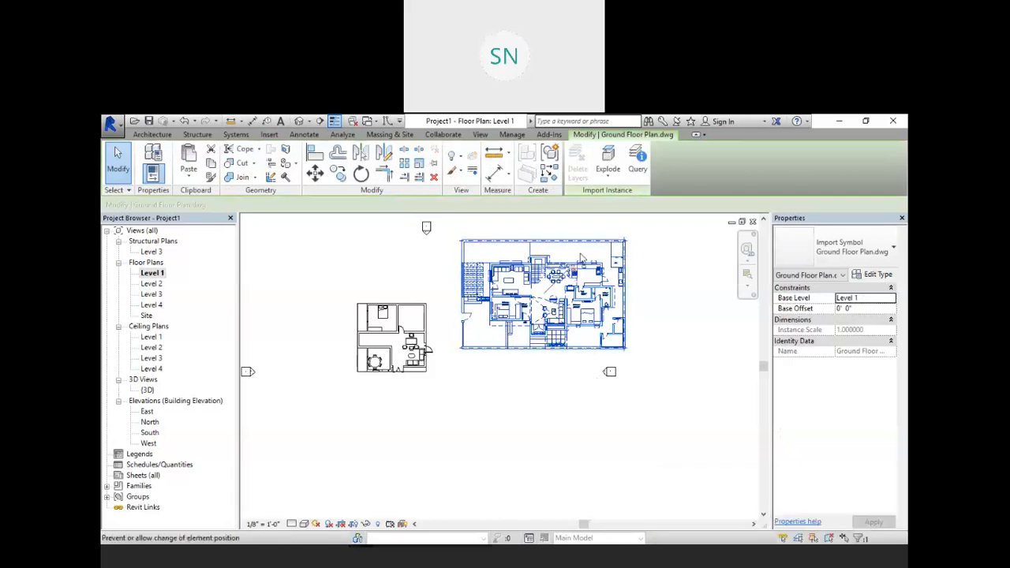
pyautogui.press('Delete')
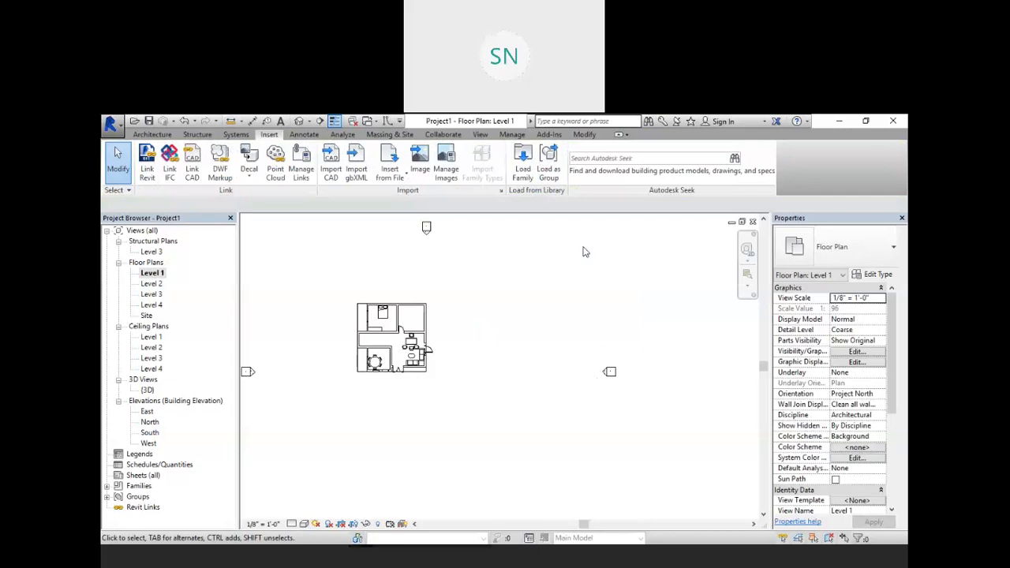
# Close the Level 1, 3D and South elevation views of Project1 to switch to the Revit Model project's 3D view
pyautogui.click(753, 222)
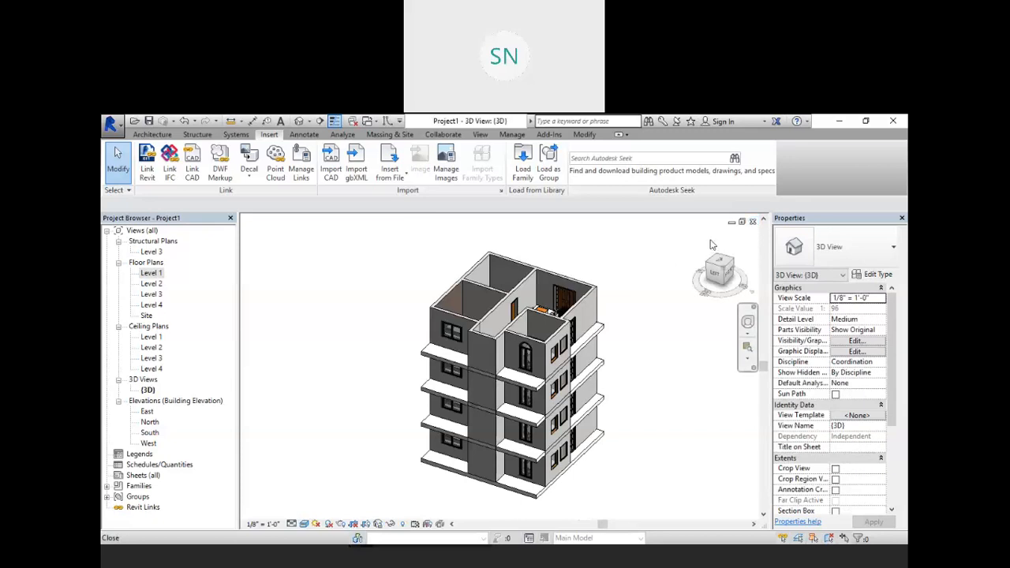
pyautogui.click(753, 222)
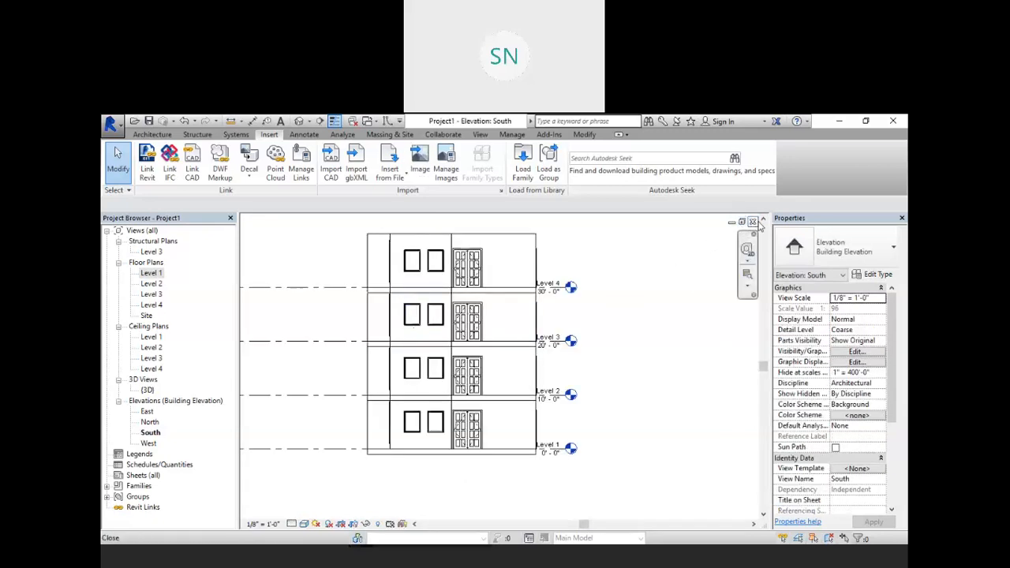
pyautogui.click(754, 223)
pyautogui.click(483, 335)
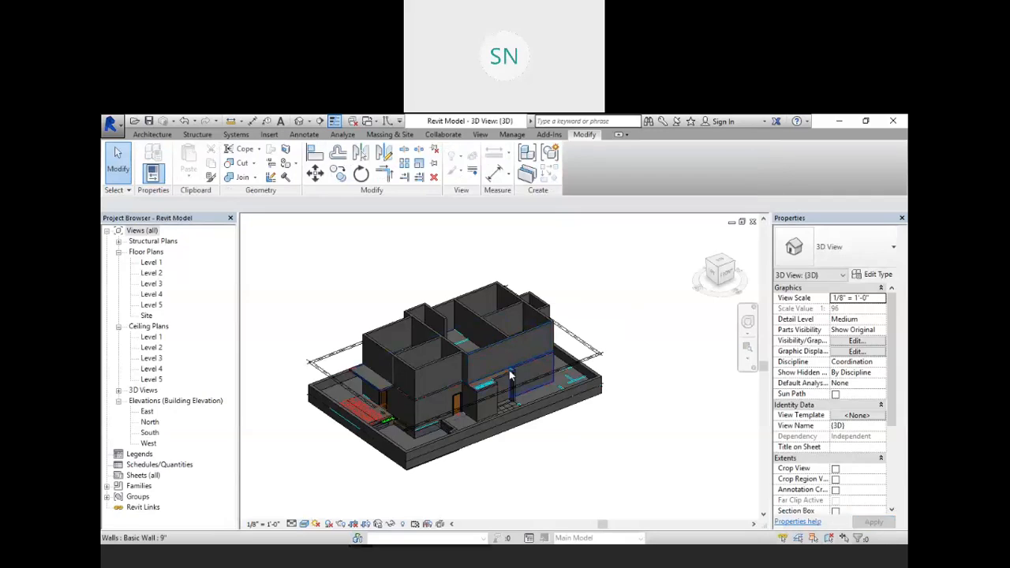
# Examine the Revit Model house in 3D, from its exterior walls down to the staircase area and adjoining upper-floor rooms
pyautogui.keyDown('shift'); pyautogui.moveTo(509, 371); pyautogui.dragTo(463, 387, button='middle'); pyautogui.keyUp('shift')
pyautogui.scroll(4, 431, 383)
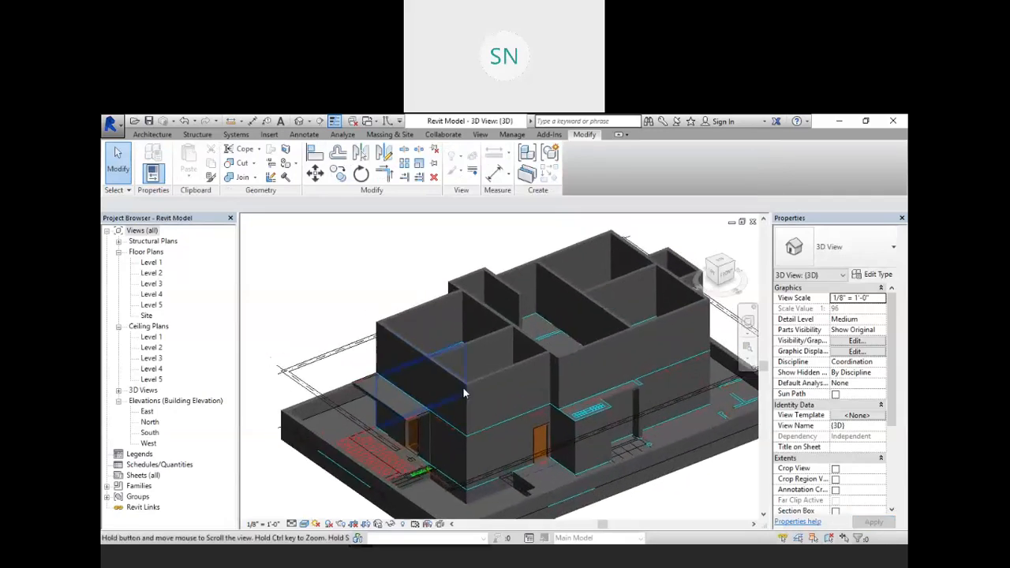
pyautogui.scroll(1, 560, 368)
pyautogui.scroll(-6, 488, 426)
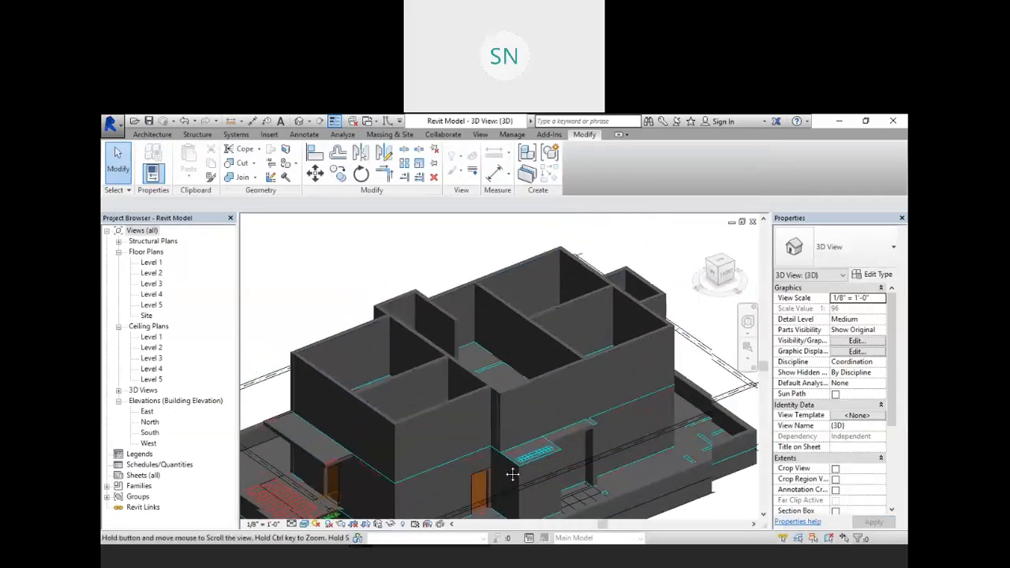
pyautogui.scroll(3, 525, 367)
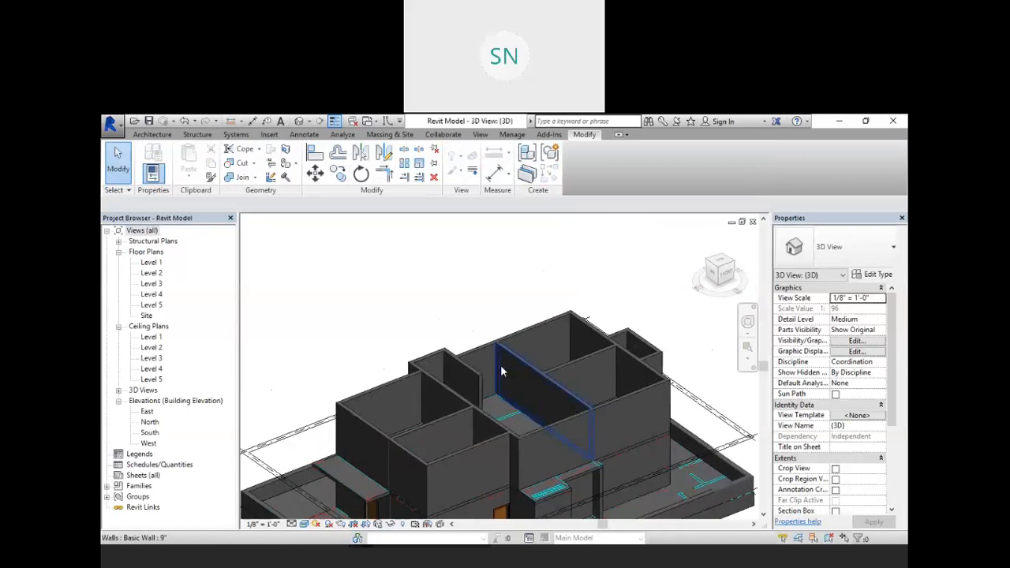
pyautogui.moveTo(523, 406); pyautogui.dragTo(443, 411, button='middle')
pyautogui.scroll(4, 504, 381)
pyautogui.moveTo(506, 384)
pyautogui.keyDown('shift'); pyautogui.mouseDown(button='middle')
pyautogui.moveTo(475, 432)
pyautogui.moveTo(544, 406)
pyautogui.moveTo(511, 425)
pyautogui.moveTo(497, 473)
pyautogui.moveTo(505, 538)
pyautogui.moveTo(510, 487)
pyautogui.moveTo(541, 405)
pyautogui.moveTo(543, 420)
pyautogui.moveTo(551, 343)
pyautogui.moveTo(490, 413)
pyautogui.mouseUp(button='middle'); pyautogui.keyUp('shift')
pyautogui.moveTo(493, 348); pyautogui.dragTo(497, 422, button='middle')
pyautogui.scroll(2, 463, 392)
pyautogui.keyDown('shift'); pyautogui.moveTo(464, 389); pyautogui.dragTo(443, 440, button='middle'); pyautogui.keyUp('shift')
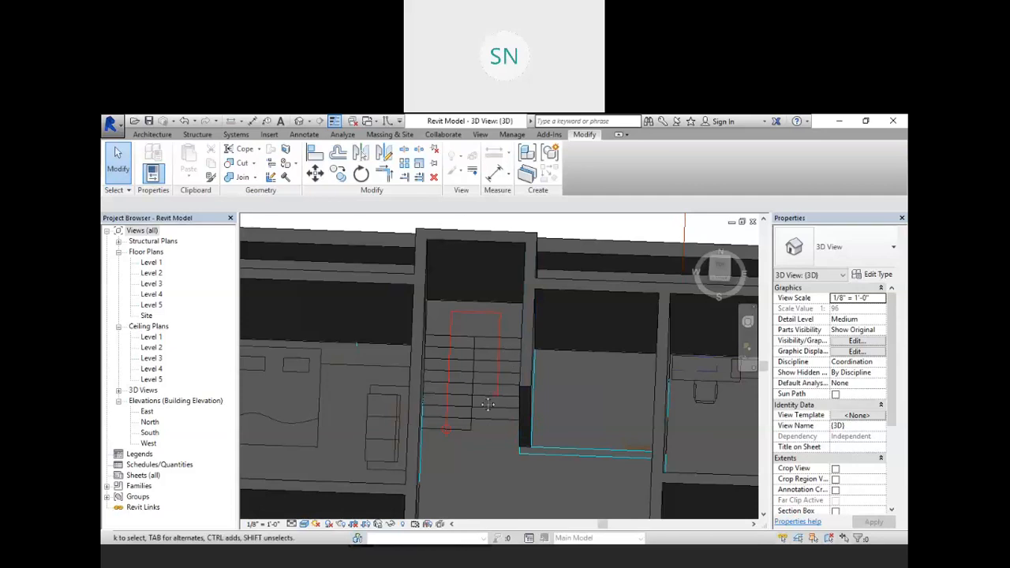
pyautogui.keyDown('shift'); pyautogui.moveTo(509, 361); pyautogui.dragTo(474, 410, button='middle'); pyautogui.keyUp('shift')
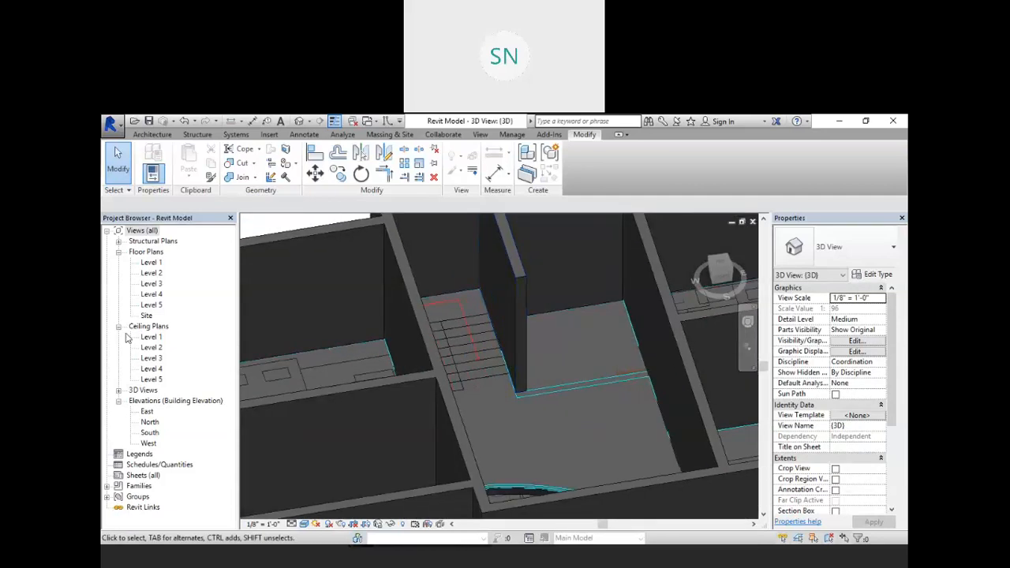
# Open the Level 3 floor plan at the toilet and lounge beside the staircase
pyautogui.doubleClick(152, 285)
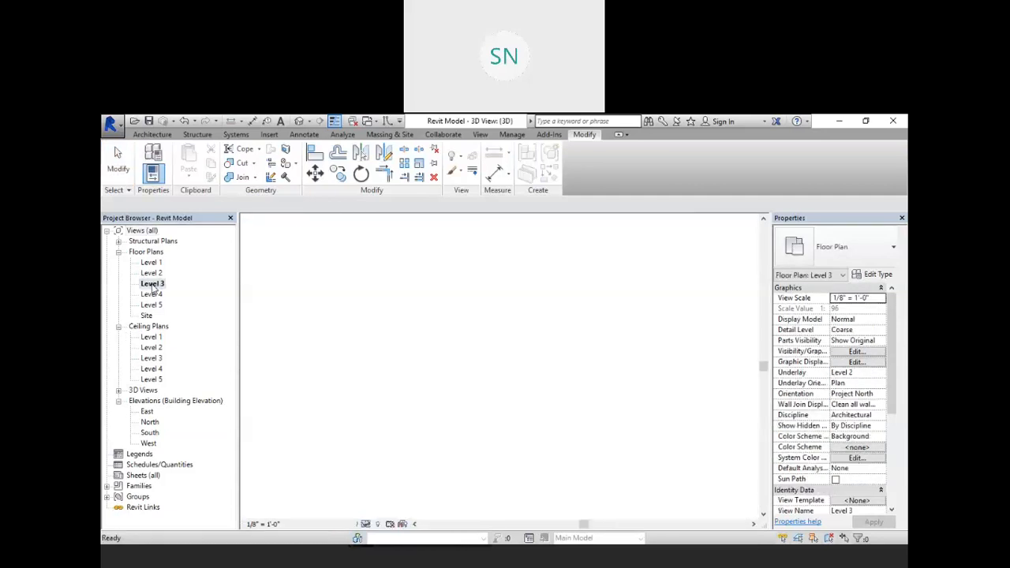
pyautogui.scroll(-3, 446, 353)
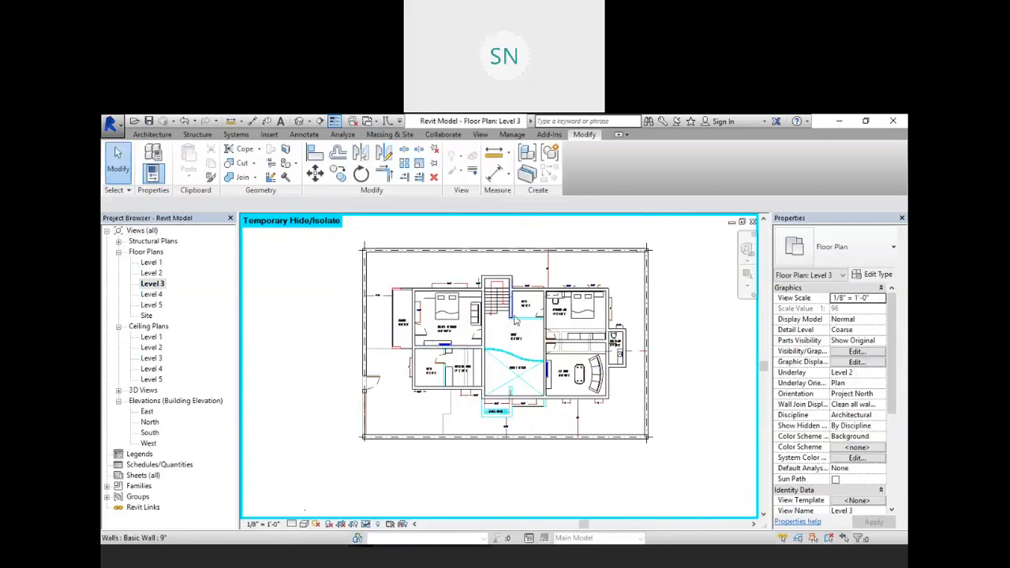
pyautogui.scroll(8, 446, 347)
pyautogui.scroll(3, 447, 330)
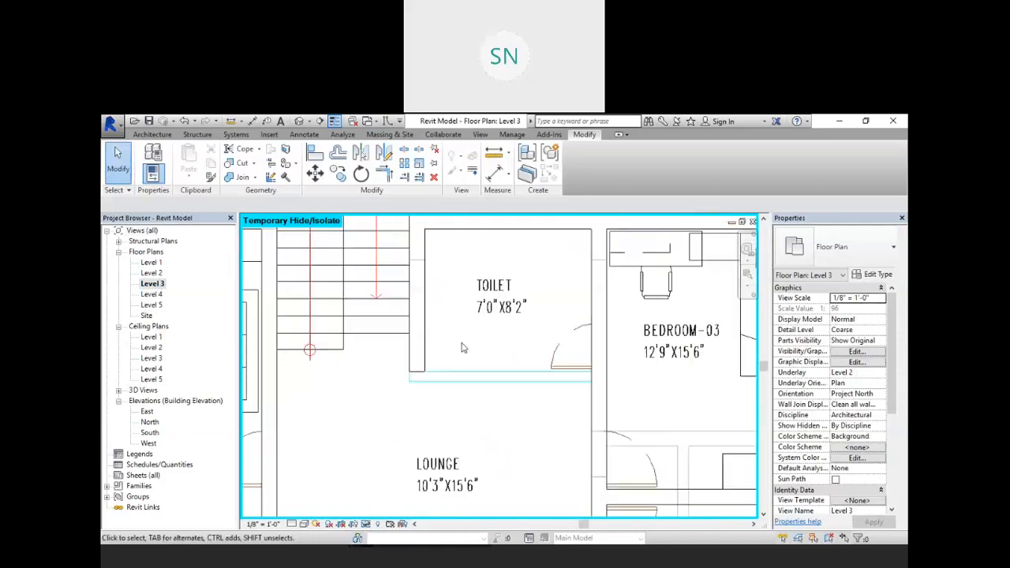
pyautogui.scroll(-2, 490, 389)
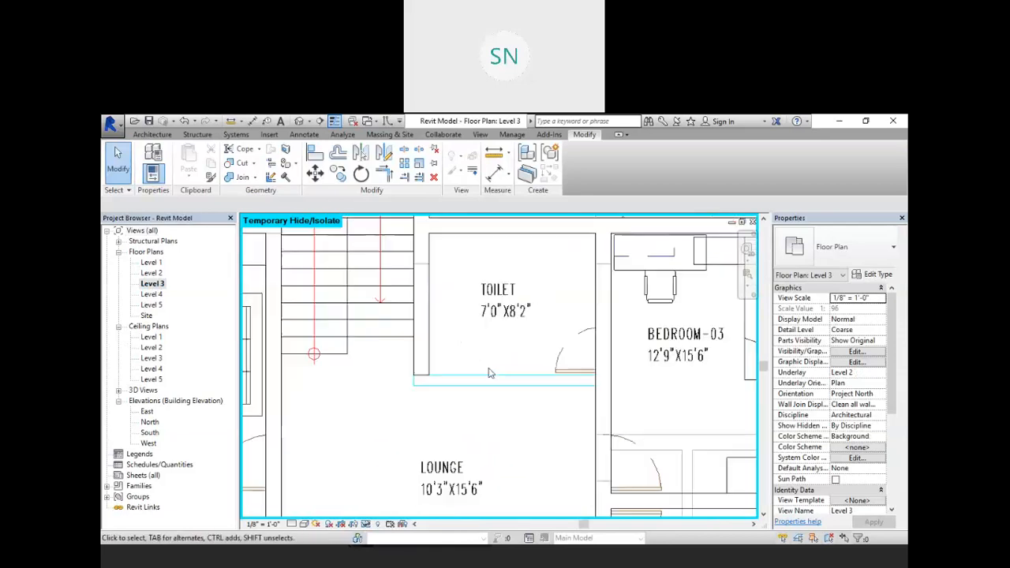
pyautogui.moveTo(467, 390); pyautogui.dragTo(443, 379, button='middle')
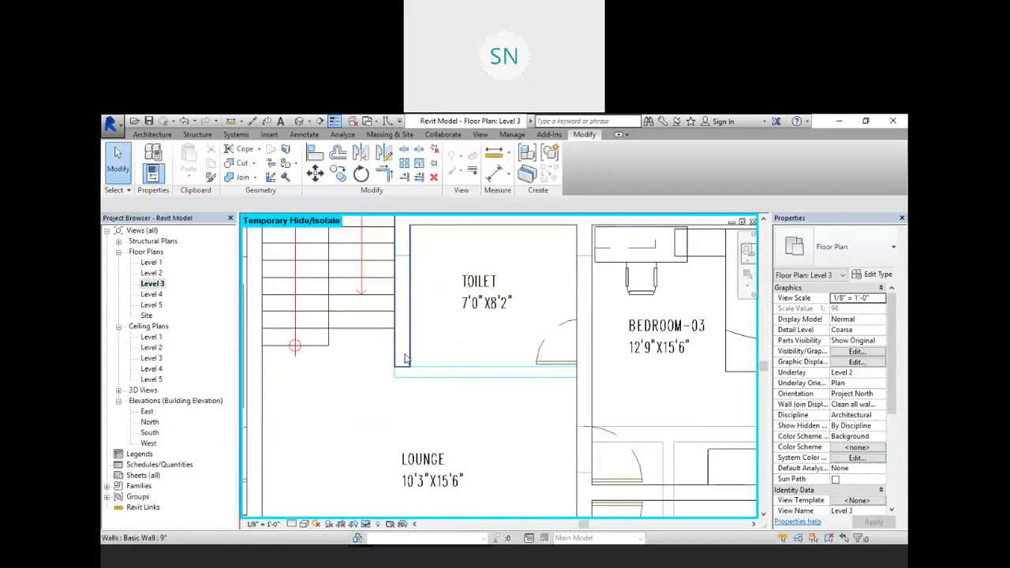
# Draw a 6" Basic Wall between the toilet and lounge on Level 3, with the location line set to Finish Face: Interior
pyautogui.click(152, 134)
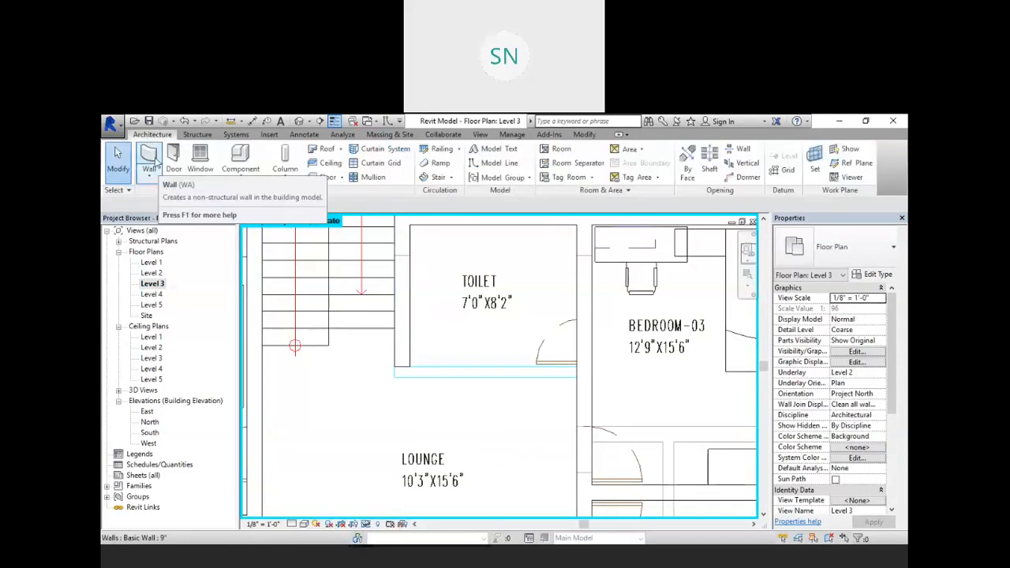
pyautogui.click(153, 165)
pyautogui.click(846, 255)
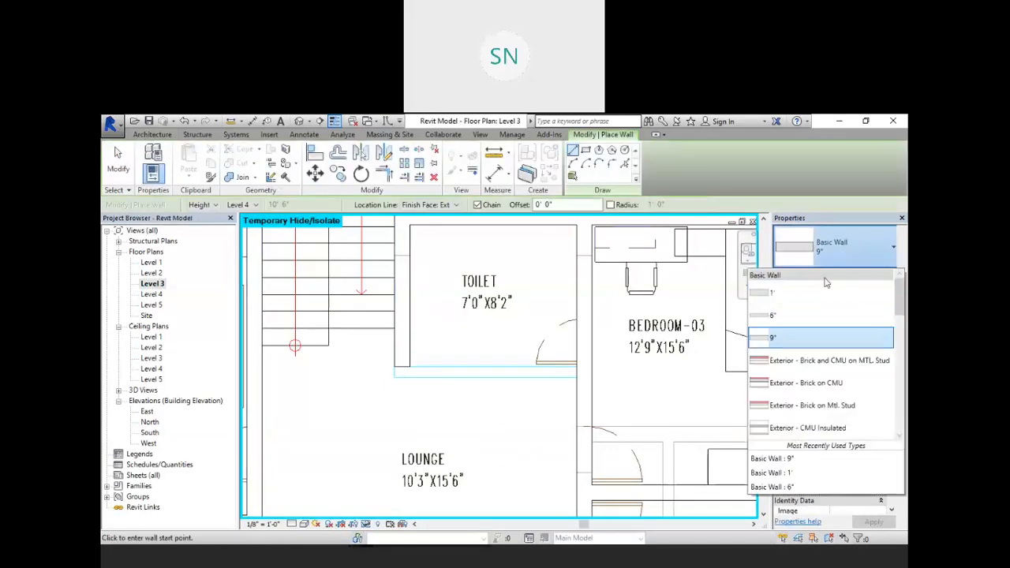
pyautogui.click(869, 317)
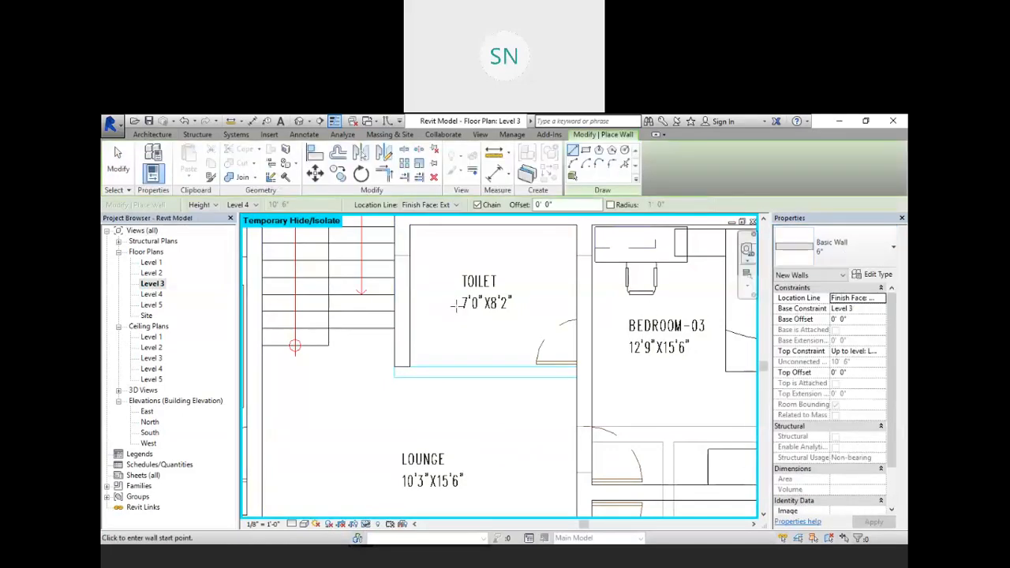
pyautogui.click(402, 364)
pyautogui.press('Escape')
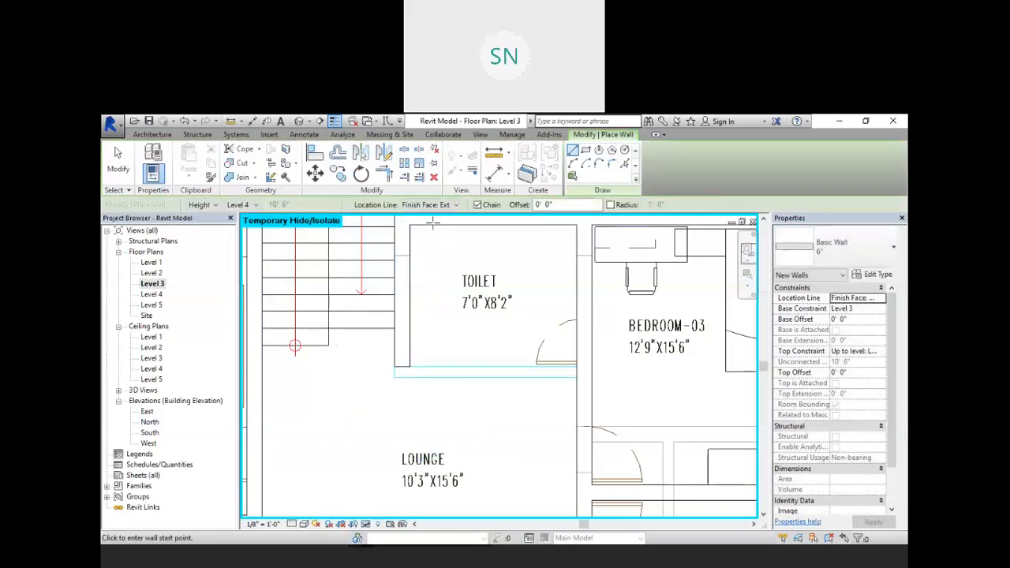
pyautogui.click(456, 205)
pyautogui.click(431, 243)
pyautogui.click(395, 371)
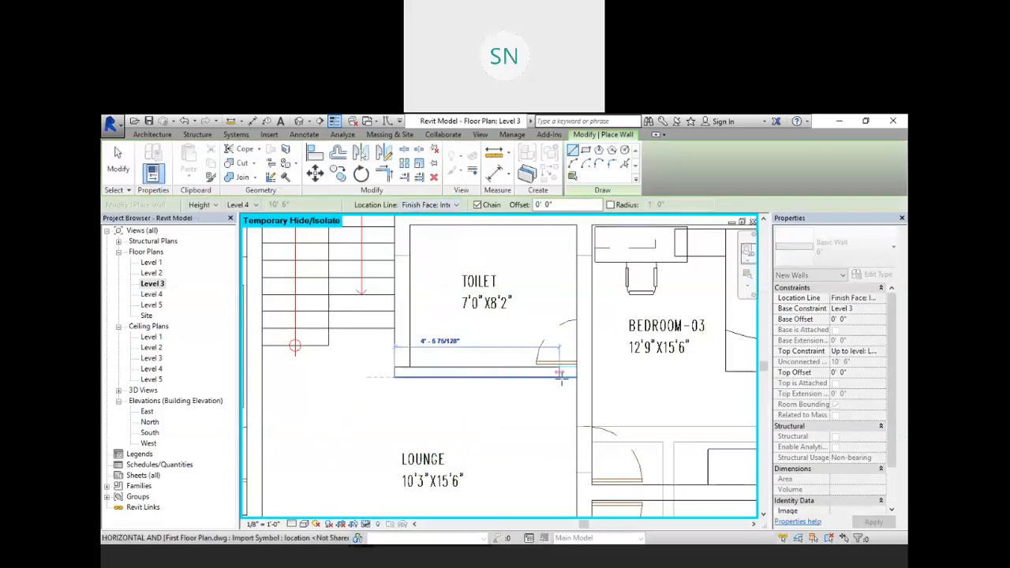
pyautogui.rightClick(638, 301)
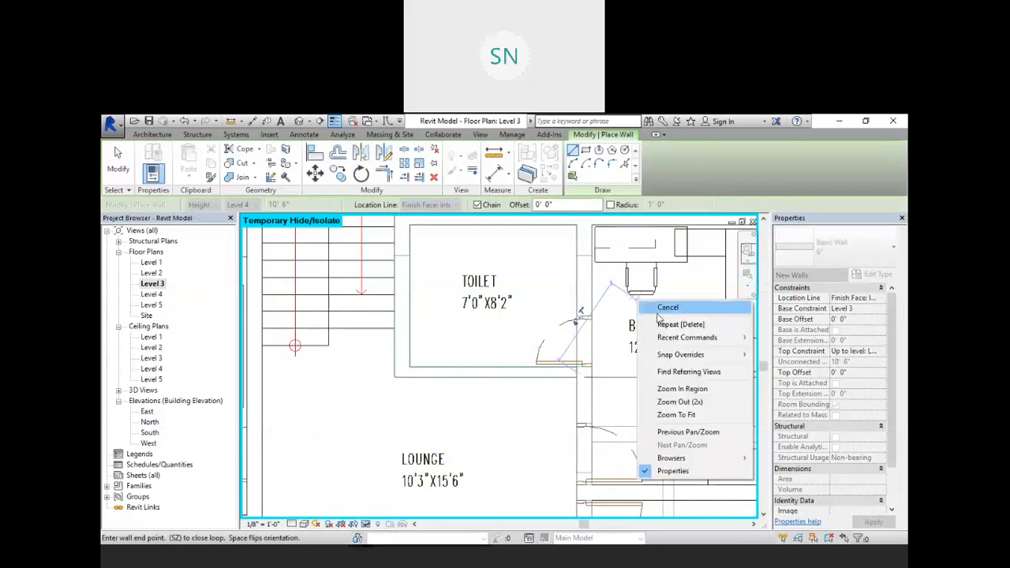
pyautogui.click(665, 309)
pyautogui.moveTo(419, 242); pyautogui.dragTo(536, 334, button='middle')
pyautogui.rightClick(498, 296)
pyautogui.click(521, 308)
# Select the 7" floor on Level 3 and open its boundary sketch for editing
pyautogui.scroll(-2, 520, 315)
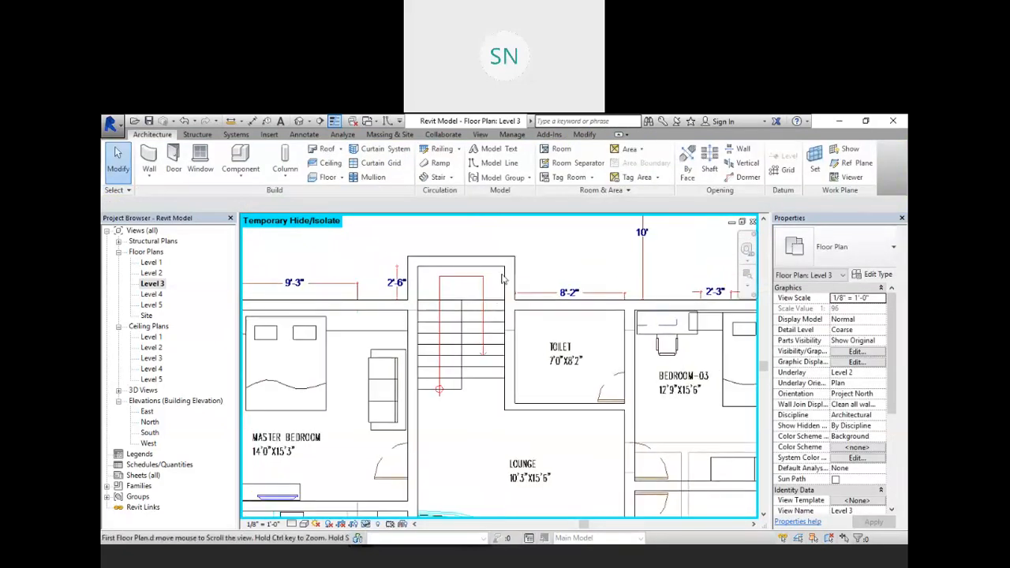
pyautogui.scroll(-1, 536, 278)
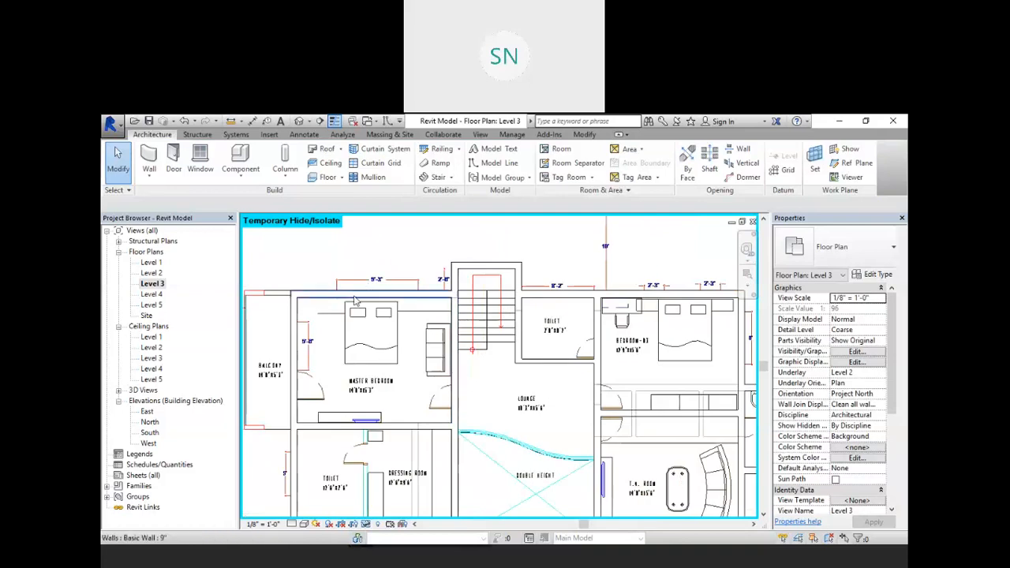
pyautogui.click(256, 318)
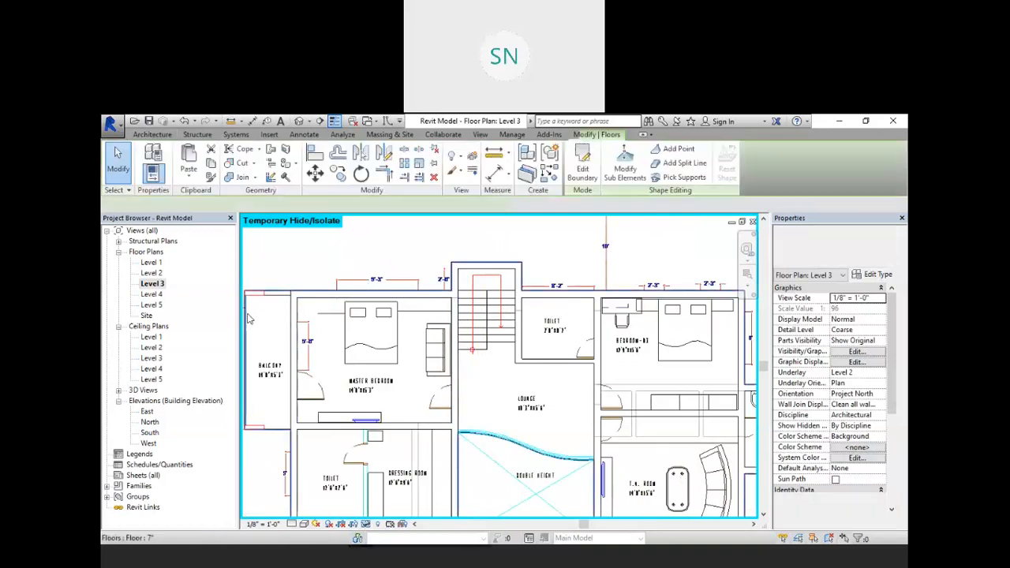
pyautogui.scroll(1, 499, 300)
pyautogui.scroll(2, 499, 301)
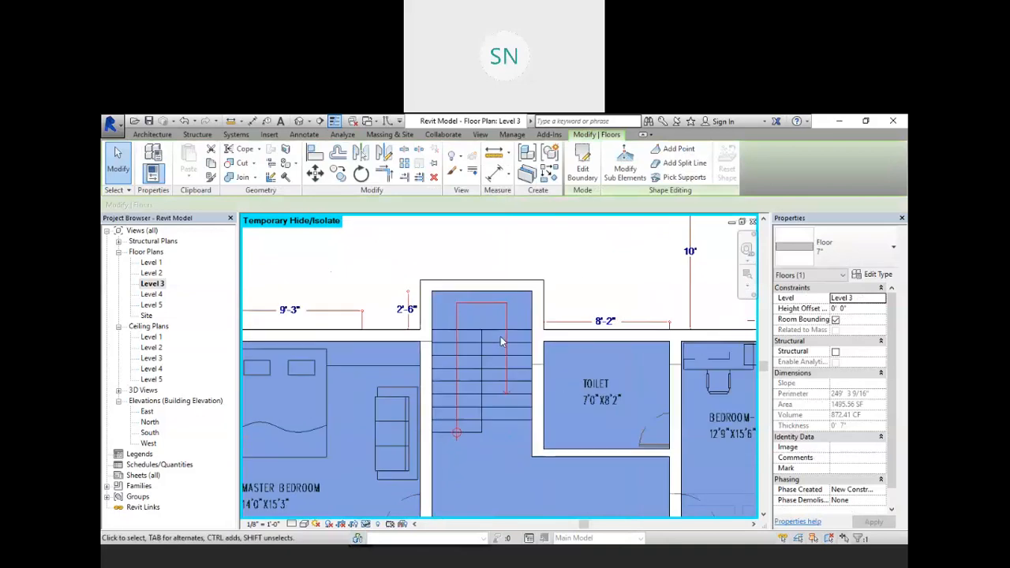
pyautogui.click(582, 162)
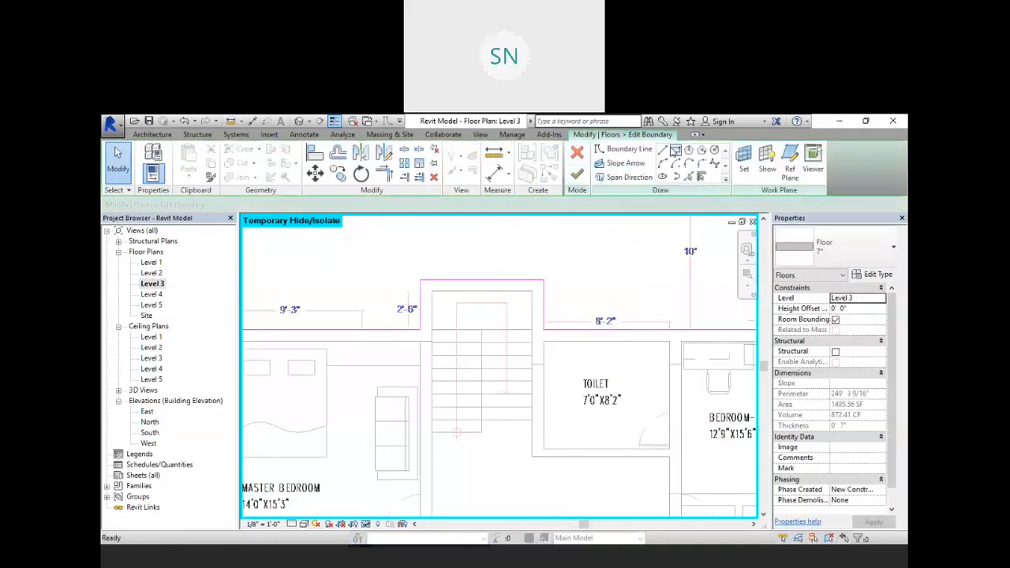
# Sketch a closed L-shaped floor opening around the stair landing and toilet-side flight, about 8'-4" long with a 3'-3" wide flight
pyautogui.click(660, 151)
pyautogui.click(432, 292)
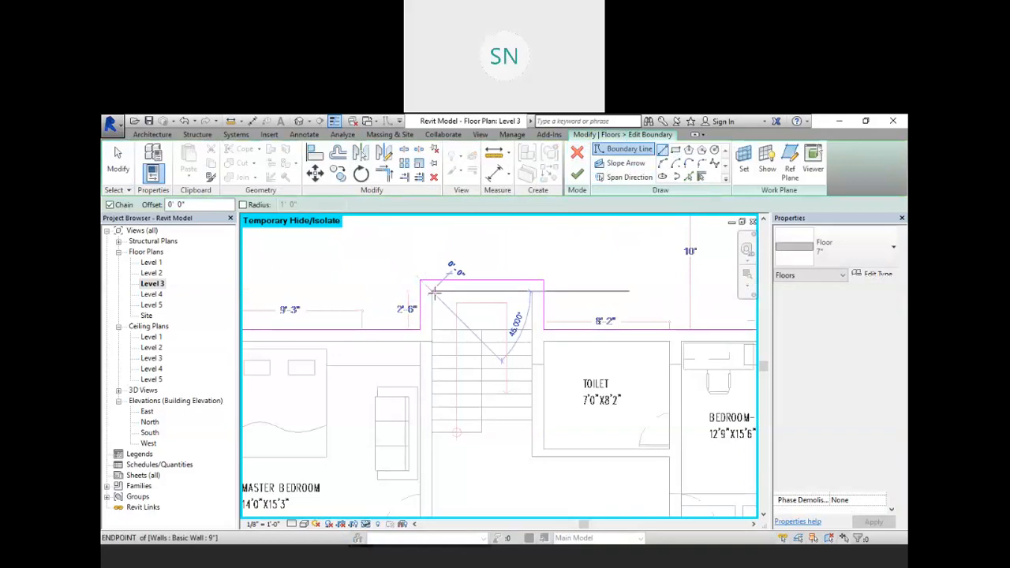
pyautogui.click(481, 330)
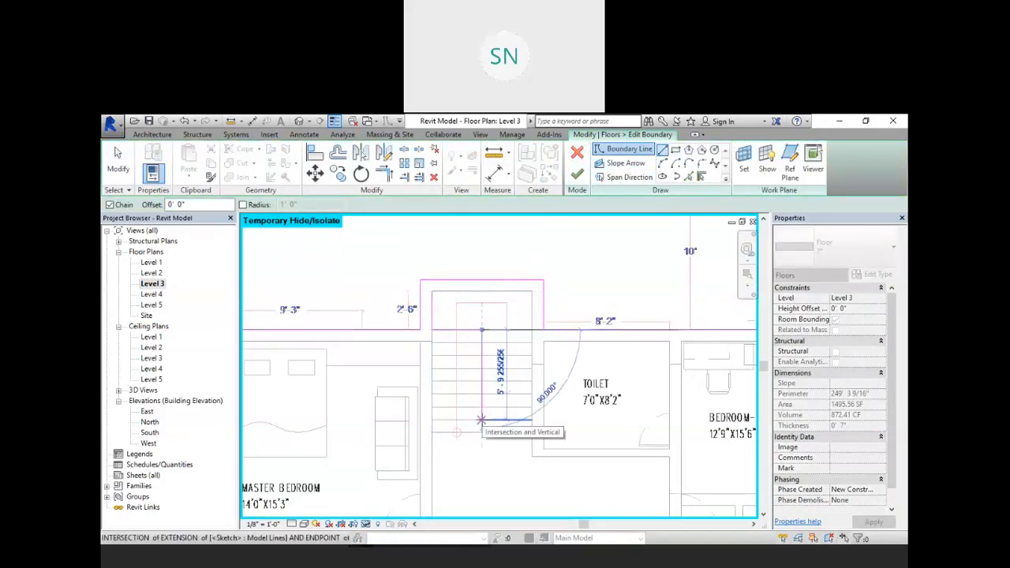
pyautogui.click(482, 420)
pyautogui.click(531, 420)
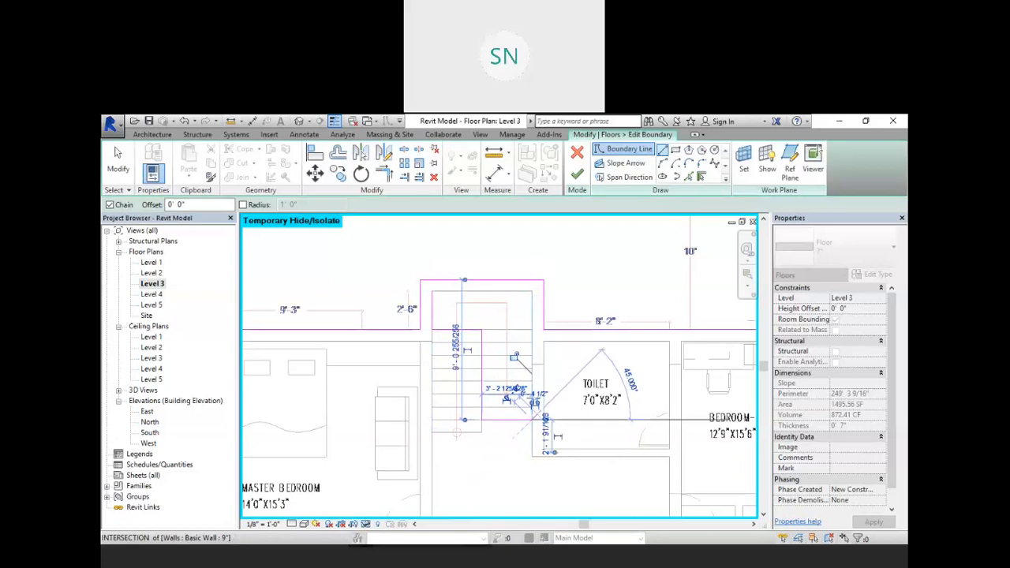
pyautogui.click(531, 292)
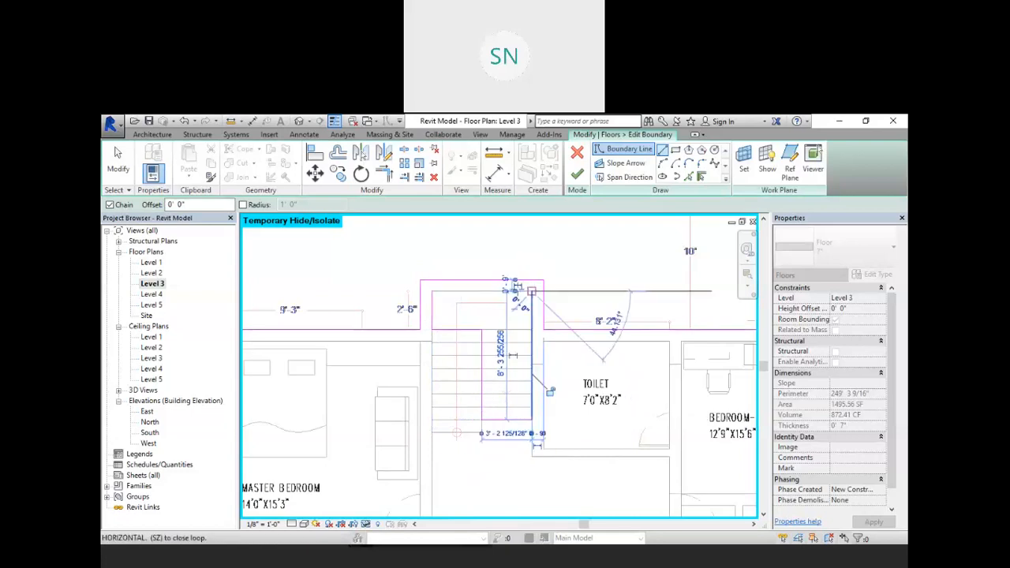
pyautogui.click(432, 292)
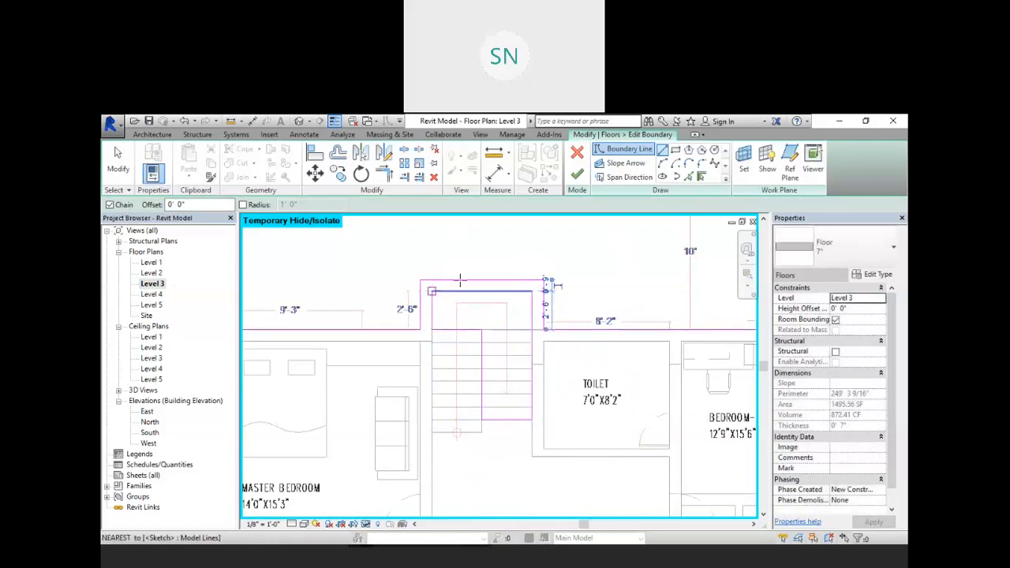
# Finish the Level 3 floor boundary and attach the walls rising to that level to the floor's bottom
pyautogui.click(576, 175)
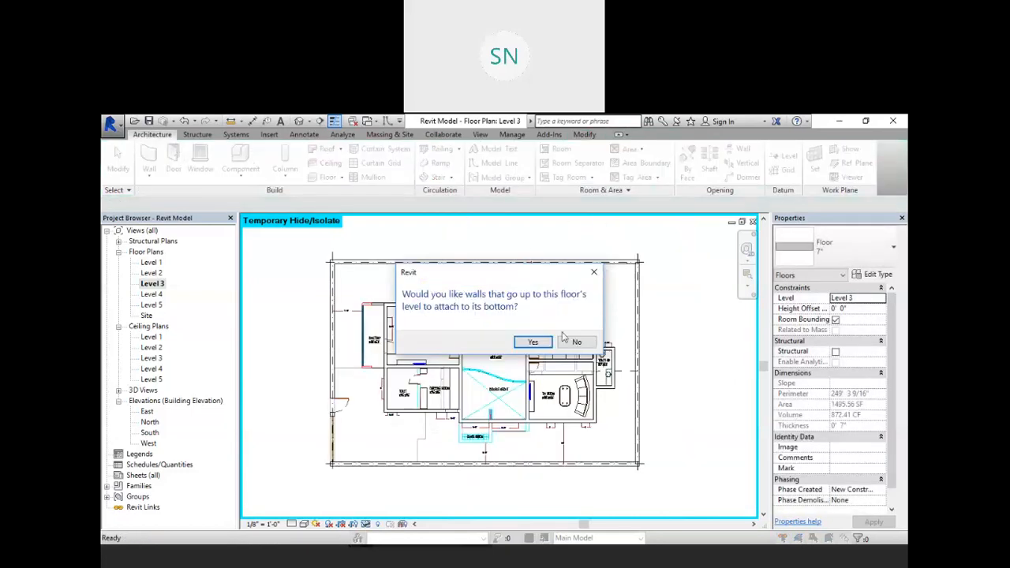
pyautogui.click(536, 345)
pyautogui.click(457, 257)
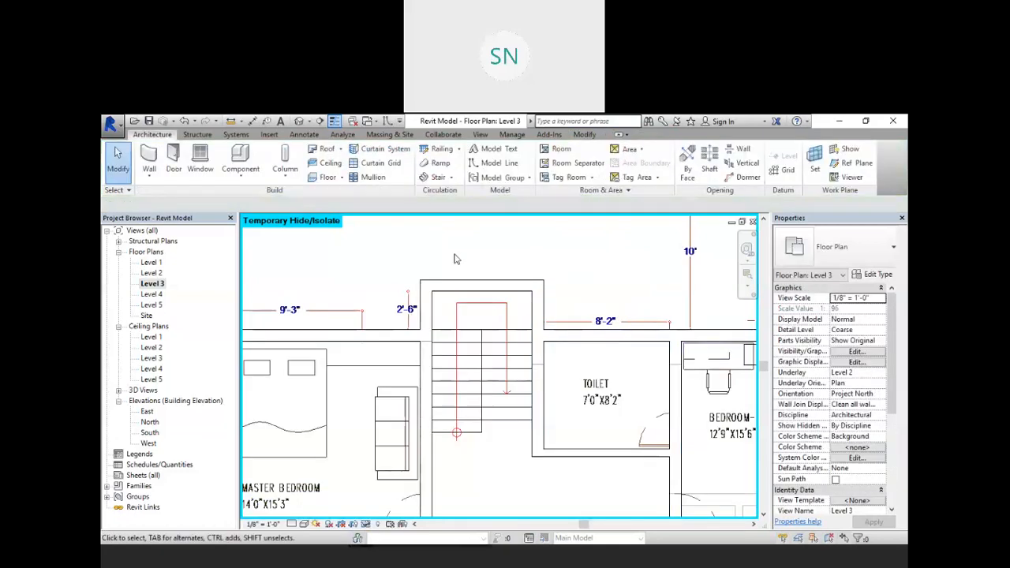
# Examine the new staircase opening and the front wall around the glass brick projection in the 3D view
pyautogui.click(298, 121)
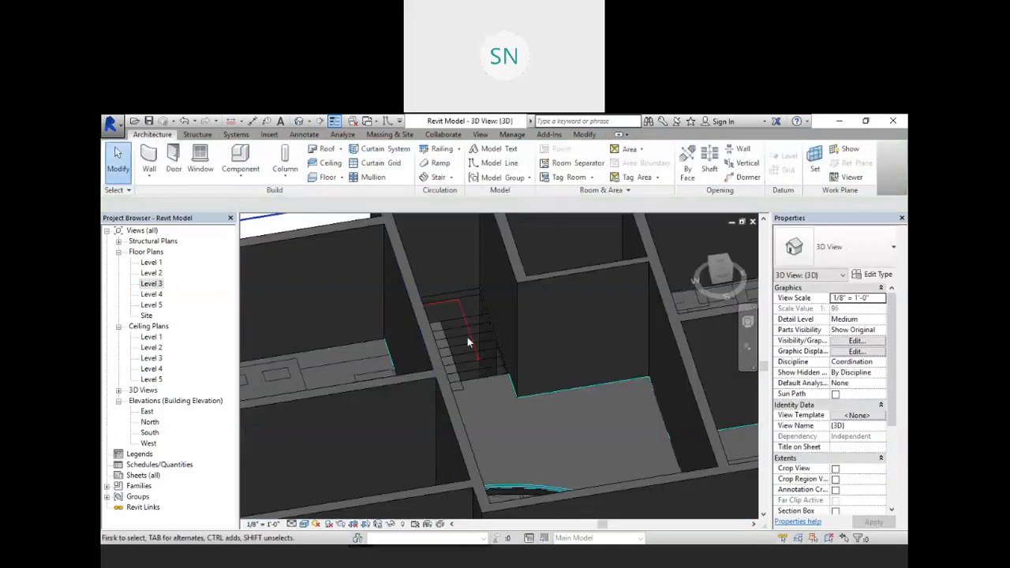
pyautogui.keyDown('shift'); pyautogui.moveTo(441, 365); pyautogui.dragTo(511, 365, button='middle'); pyautogui.keyUp('shift')
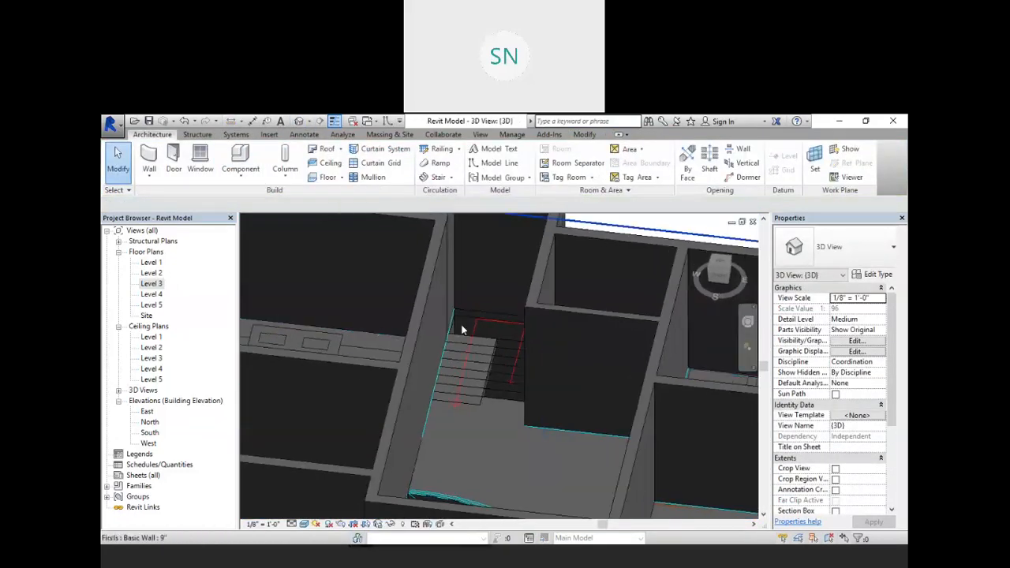
pyautogui.keyDown('shift'); pyautogui.moveTo(484, 416); pyautogui.dragTo(540, 332, button='middle'); pyautogui.keyUp('shift')
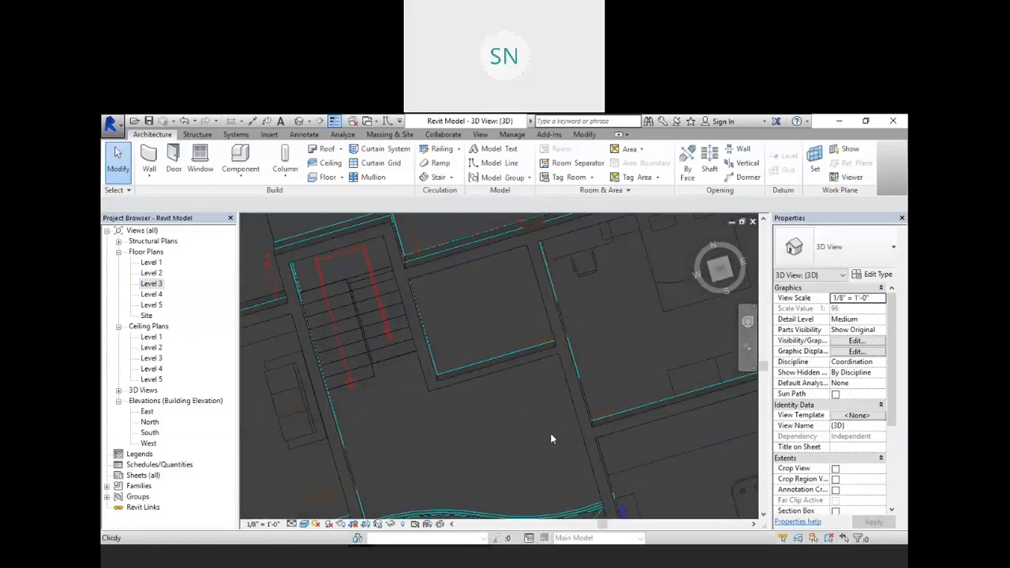
pyautogui.moveTo(619, 481); pyautogui.dragTo(603, 356, button='middle')
pyautogui.moveTo(575, 397); pyautogui.dragTo(551, 277, button='middle')
pyautogui.keyDown('shift'); pyautogui.moveTo(605, 397); pyautogui.dragTo(479, 324, button='middle'); pyautogui.keyUp('shift')
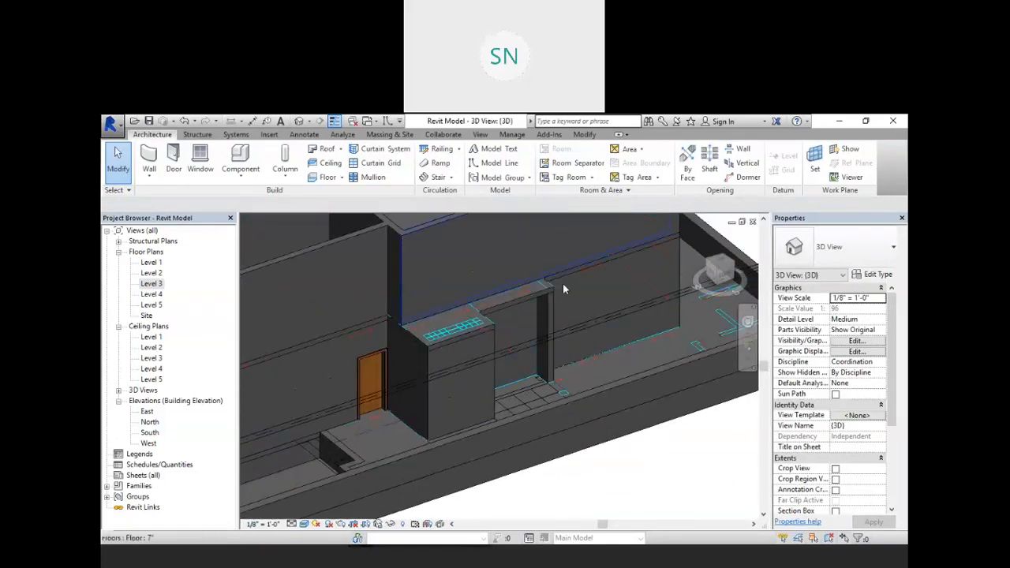
pyautogui.keyDown('shift'); pyautogui.moveTo(552, 301); pyautogui.dragTo(605, 350, button='middle'); pyautogui.keyUp('shift')
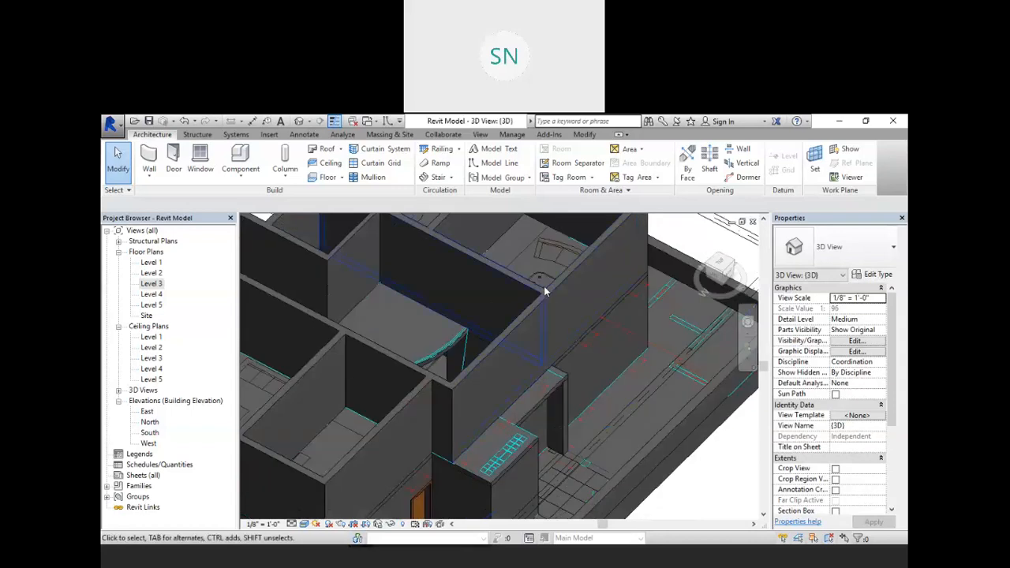
# Extend the upper-floor 9" front wall to the outer face of the projecting 9" wall below it
pyautogui.keyDown('shift'); pyautogui.moveTo(616, 506); pyautogui.dragTo(544, 334, button='middle'); pyautogui.keyUp('shift')
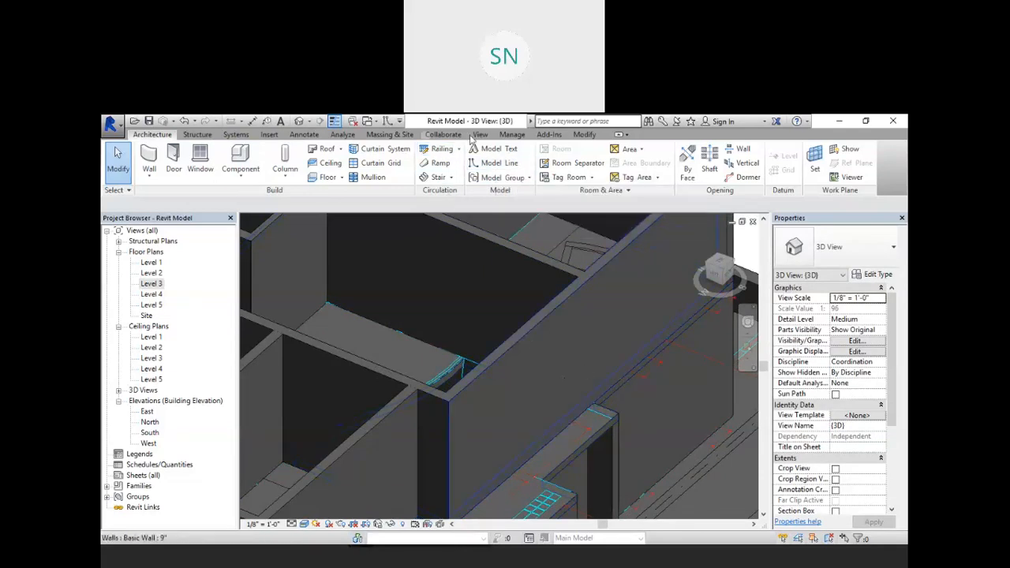
pyautogui.click(583, 135)
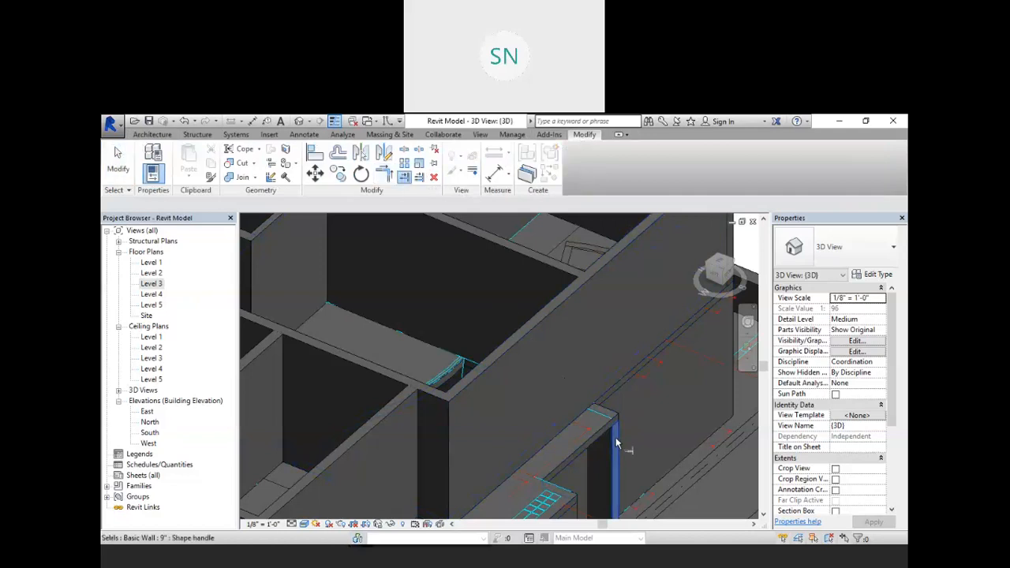
pyautogui.scroll(-3, 599, 316)
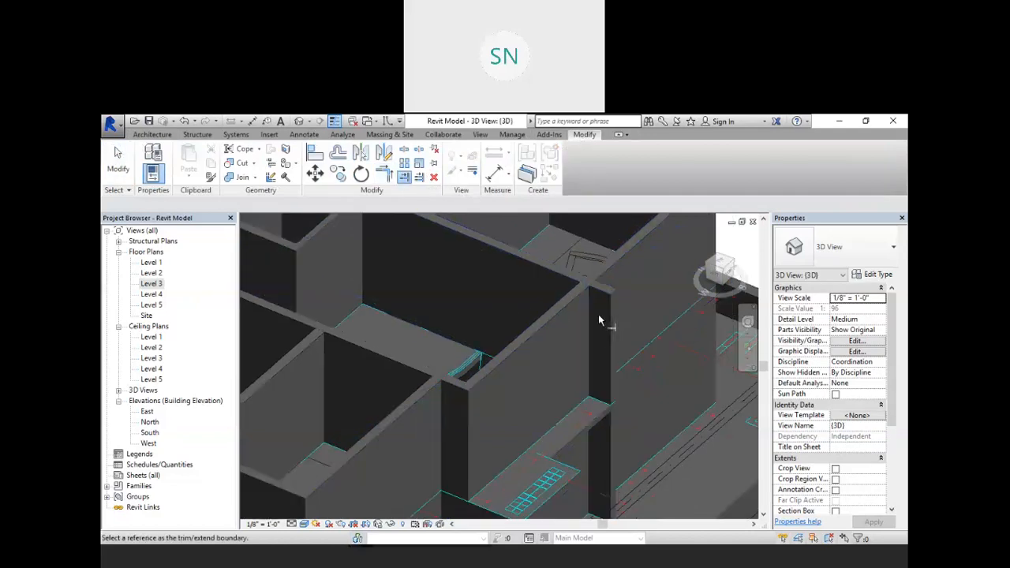
# Examine the building's exterior in 3D, including the stair side and the floor projection next to the glass brick
pyautogui.keyDown('shift'); pyautogui.moveTo(594, 400); pyautogui.dragTo(424, 414, button='middle'); pyautogui.keyUp('shift')
pyautogui.keyDown('shift'); pyautogui.moveTo(514, 420); pyautogui.dragTo(542, 395, button='middle'); pyautogui.keyUp('shift')
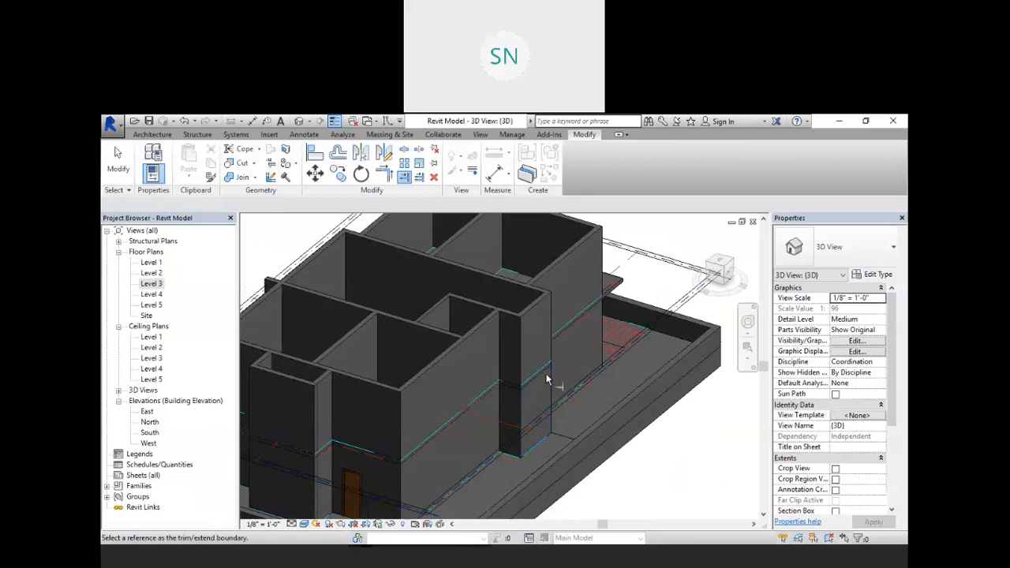
pyautogui.scroll(3, 547, 380)
pyautogui.keyDown('shift'); pyautogui.moveTo(548, 376); pyautogui.dragTo(505, 379, button='middle'); pyautogui.keyUp('shift')
pyautogui.keyDown('shift'); pyautogui.moveTo(492, 413); pyautogui.dragTo(454, 413, button='middle'); pyautogui.keyUp('shift')
pyautogui.scroll(2, 444, 357)
pyautogui.scroll(2, 443, 357)
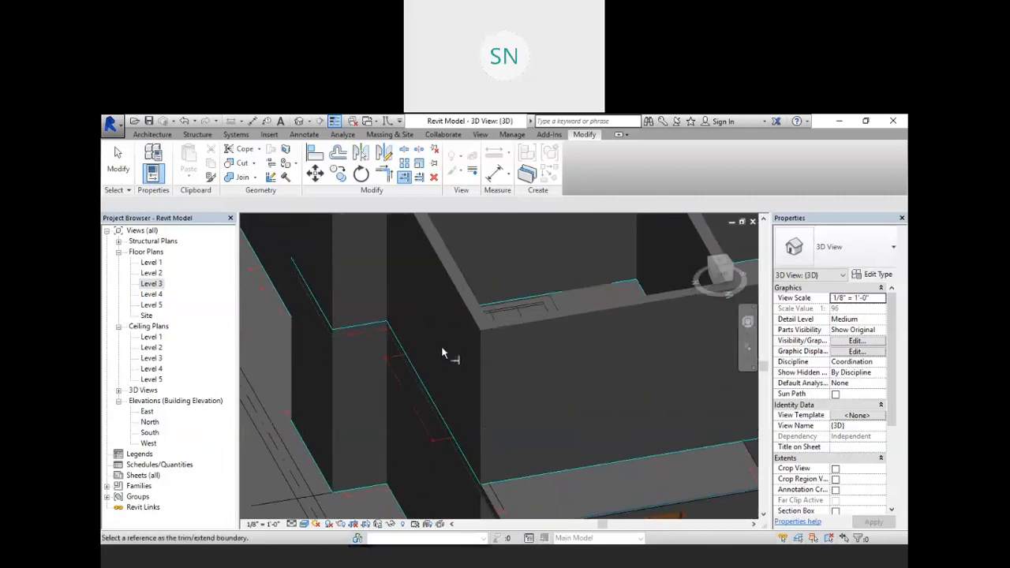
pyautogui.scroll(-4, 449, 353)
pyautogui.keyDown('shift'); pyautogui.moveTo(449, 352); pyautogui.dragTo(408, 424, button='middle'); pyautogui.keyUp('shift')
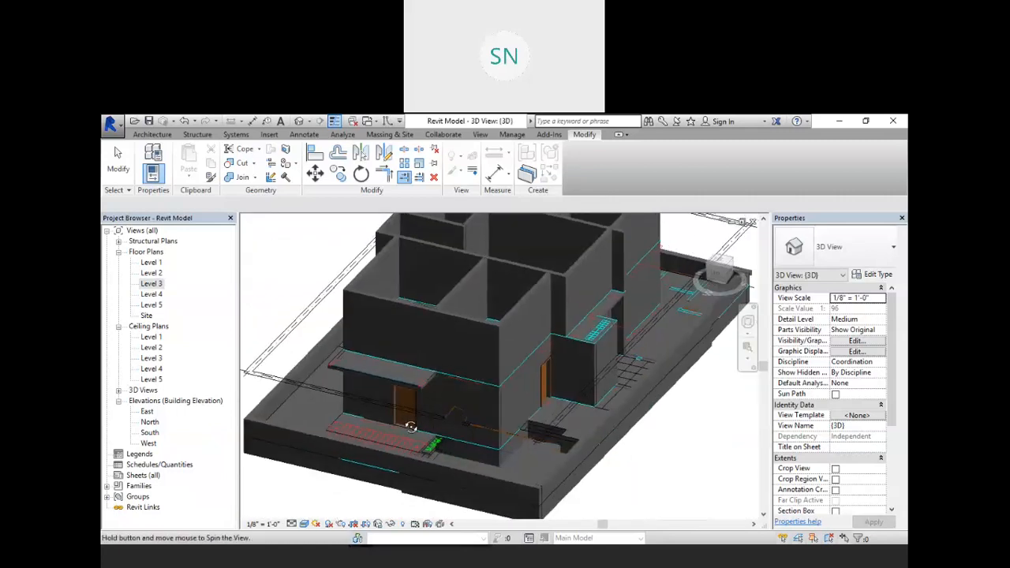
pyautogui.keyDown('shift'); pyautogui.moveTo(512, 417); pyautogui.dragTo(566, 450, button='middle'); pyautogui.keyUp('shift')
pyautogui.scroll(4, 577, 400)
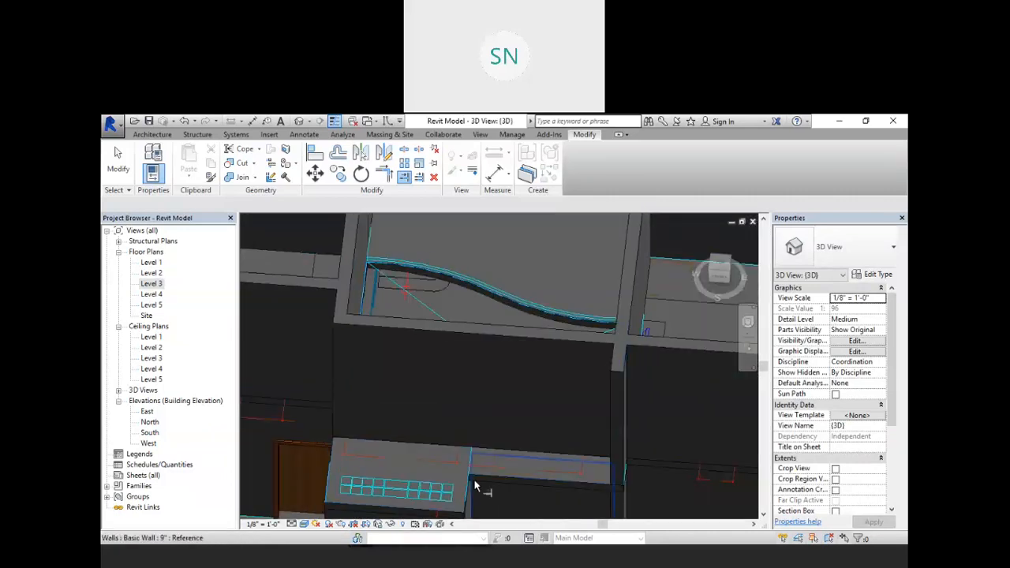
pyautogui.press('t')
pyautogui.press('r')
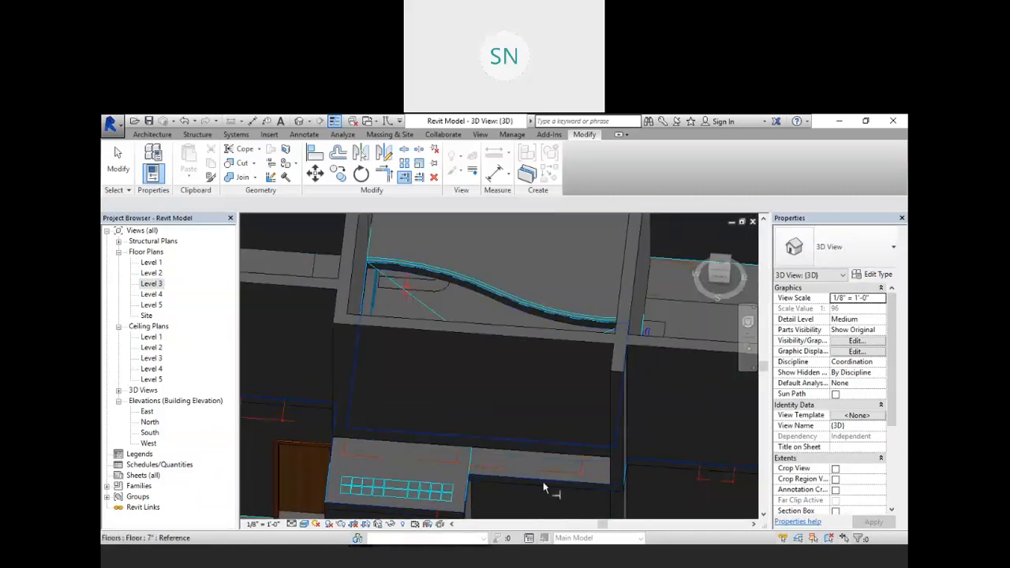
pyautogui.keyDown('shift'); pyautogui.moveTo(543, 483); pyautogui.dragTo(554, 393, button='middle'); pyautogui.keyUp('shift')
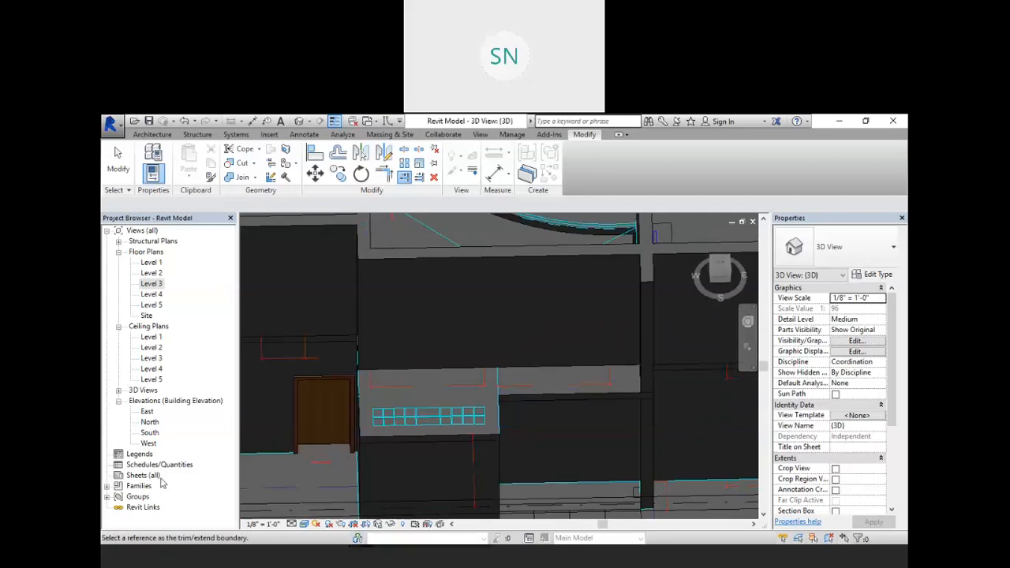
# Open the Level 3 floor plan and edit the boundary of the 7" floor beside the glass brick
pyautogui.doubleClick(151, 284)
pyautogui.moveTo(468, 431); pyautogui.dragTo(369, 237, button='middle')
pyautogui.scroll(-3, 368, 236)
pyautogui.scroll(3, 419, 370)
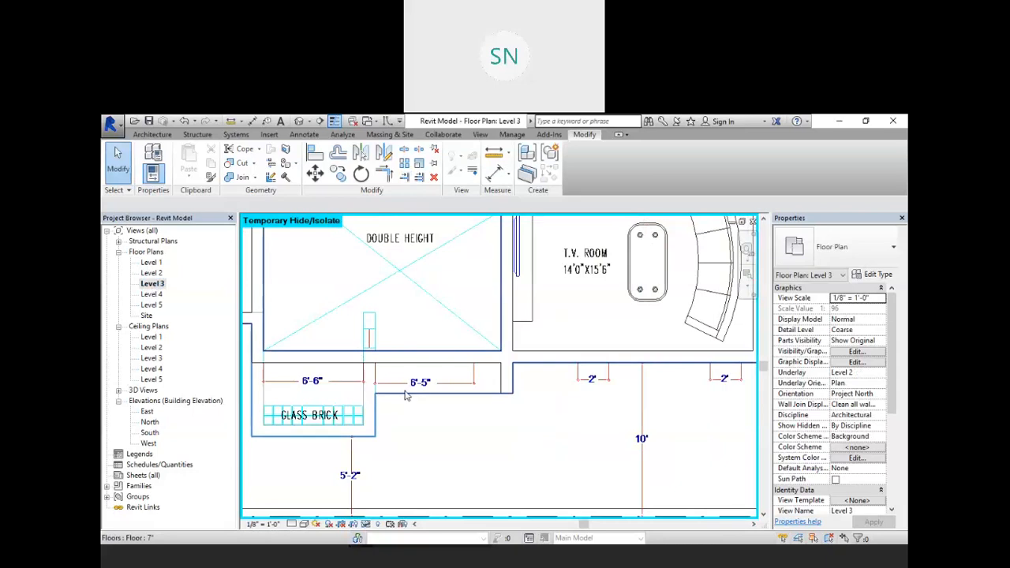
pyautogui.click(403, 397)
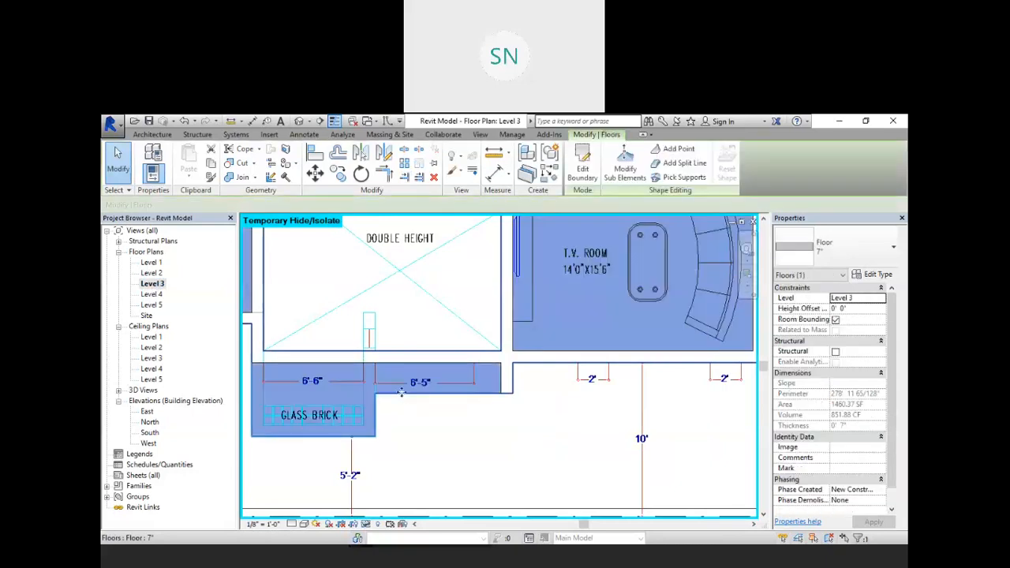
pyautogui.click(583, 166)
pyautogui.scroll(2, 442, 372)
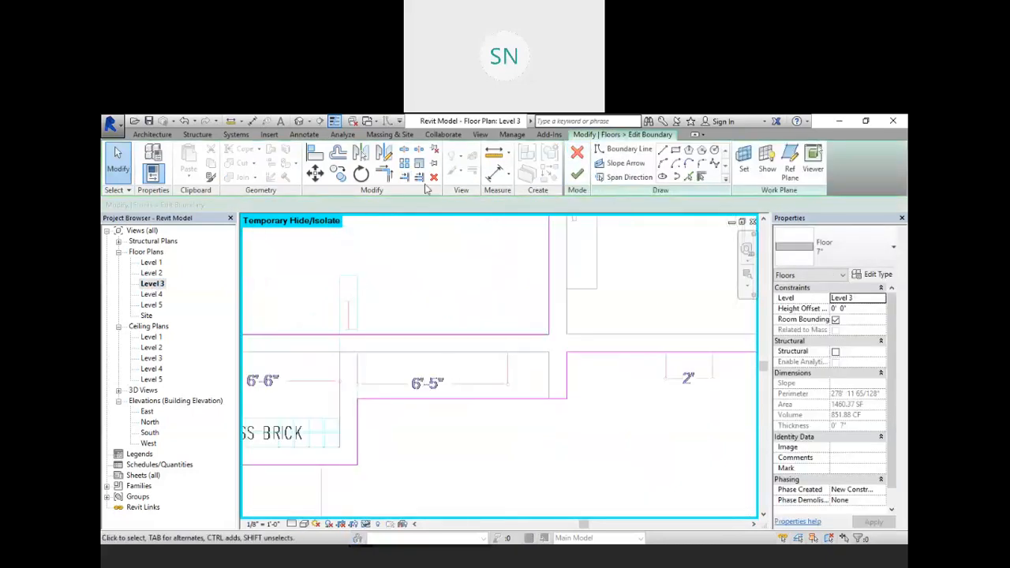
# Sketch boundary lines along the projecting wall, front wall face and glass brick projection, enclosing a strip about 8'-2" by 2'-0"
pyautogui.click(662, 149)
pyautogui.click(549, 399)
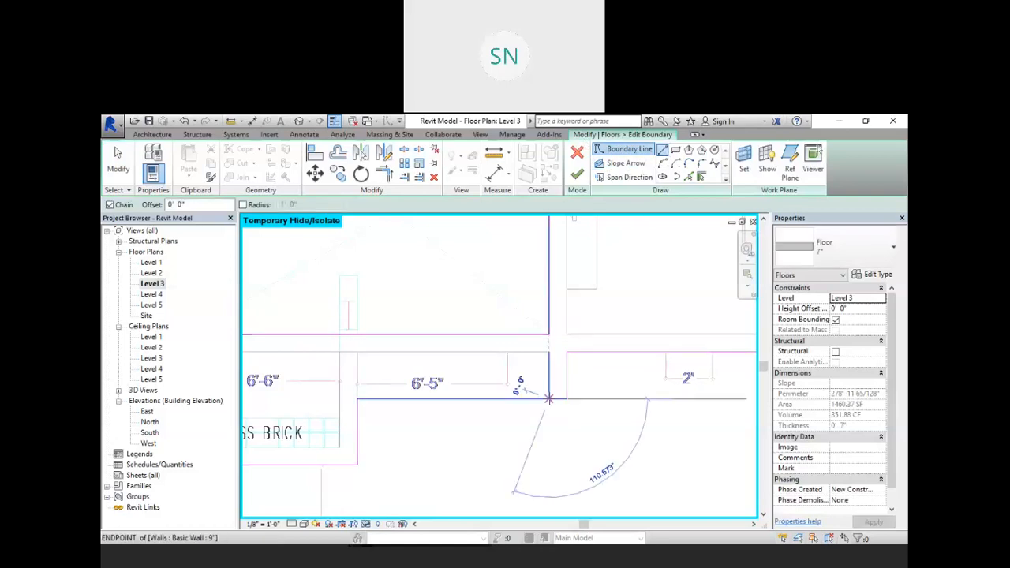
pyautogui.click(549, 353)
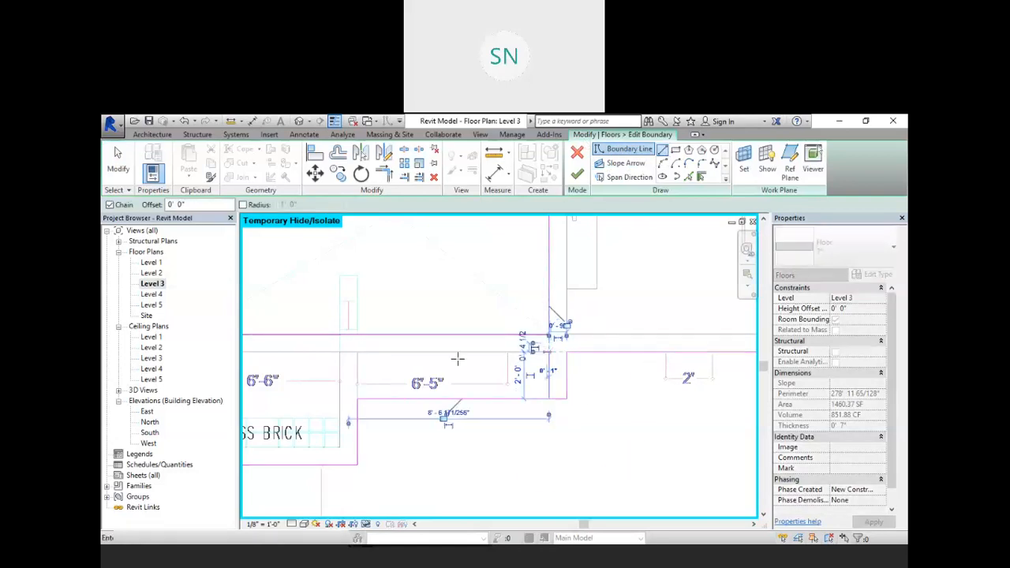
pyautogui.click(357, 352)
pyautogui.click(358, 398)
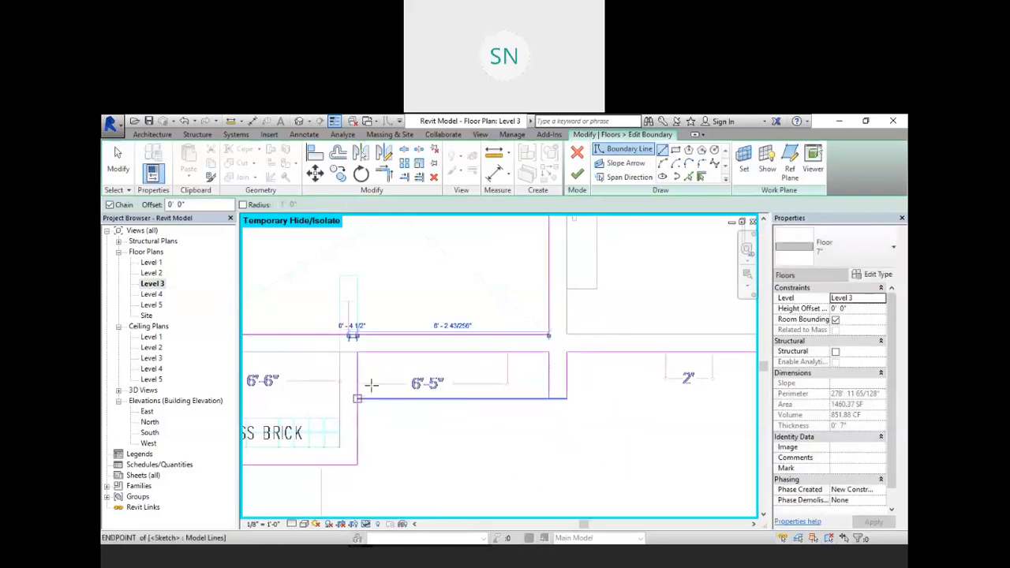
pyautogui.rightClick(429, 298)
pyautogui.click(448, 306)
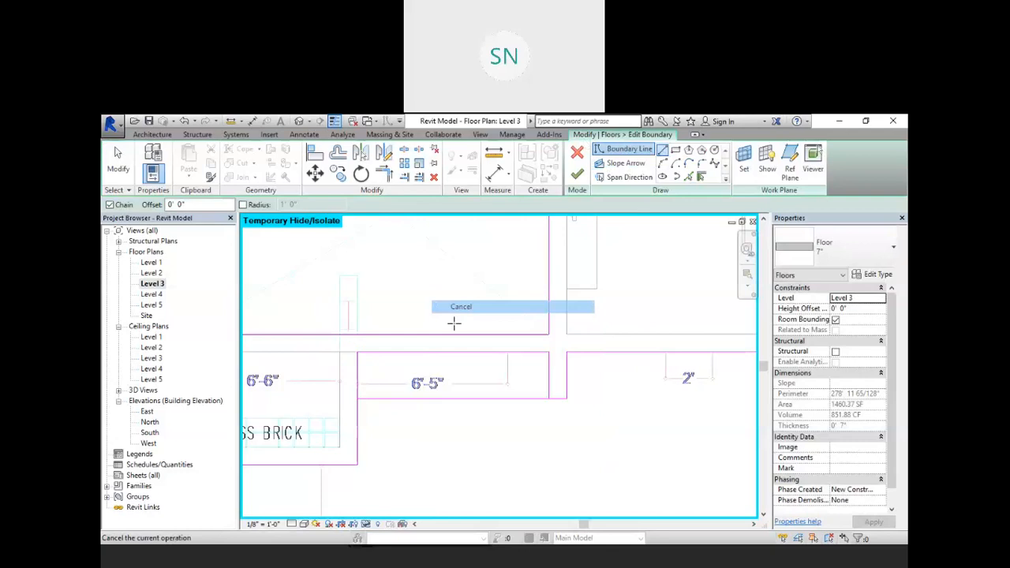
pyautogui.rightClick(458, 282)
pyautogui.click(478, 297)
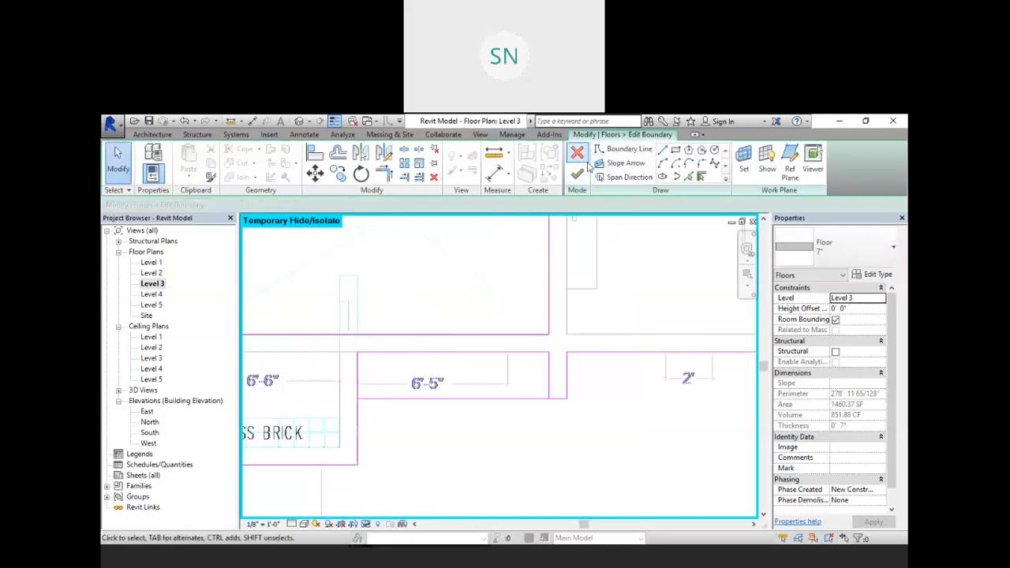
# Trim the strip's outer edge back to the projecting wall and finish the floor boundary, attaching the walls to its bottom
pyautogui.click(384, 175)
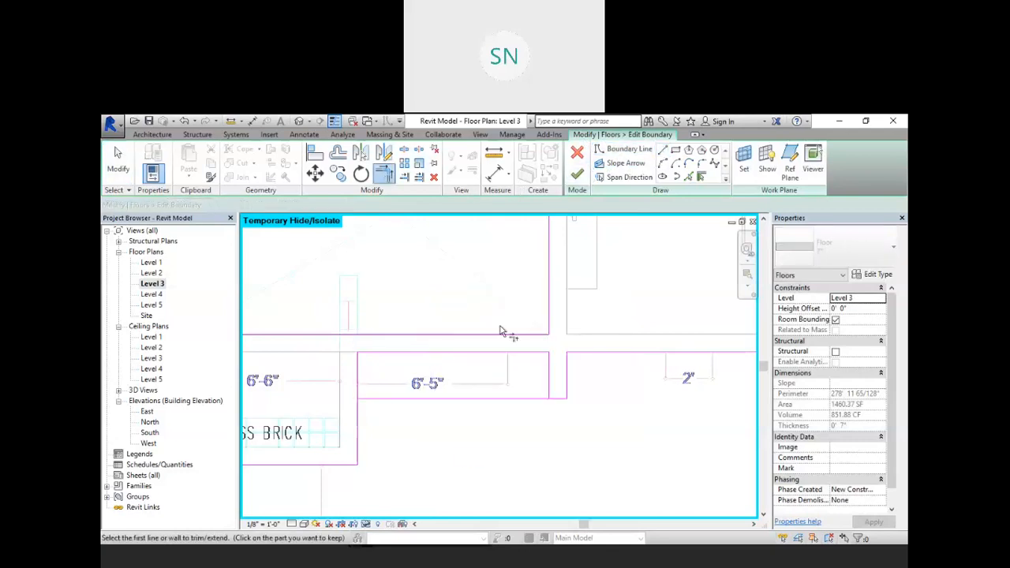
pyautogui.click(550, 377)
pyautogui.click(563, 400)
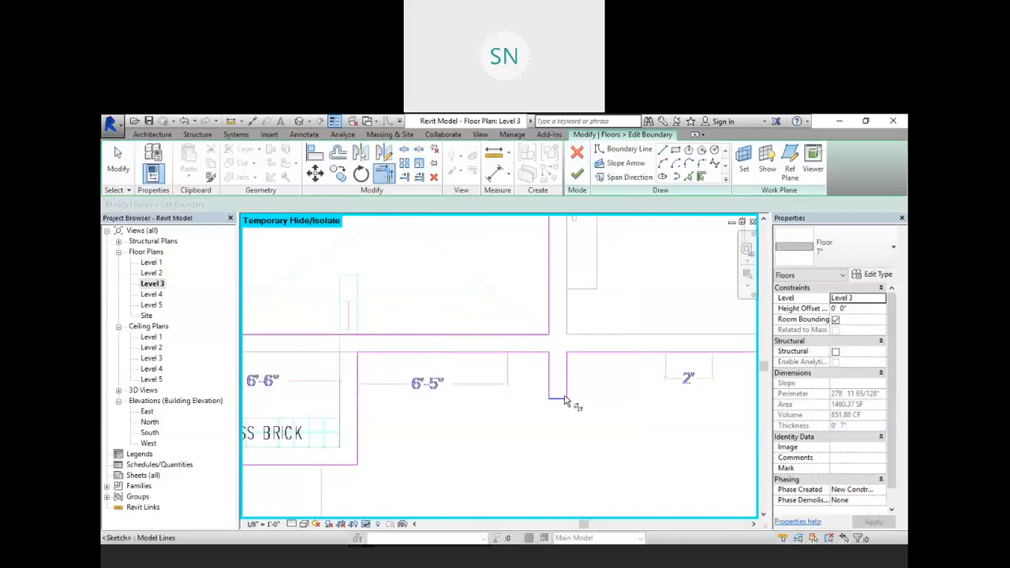
pyautogui.click(577, 174)
pyautogui.click(533, 342)
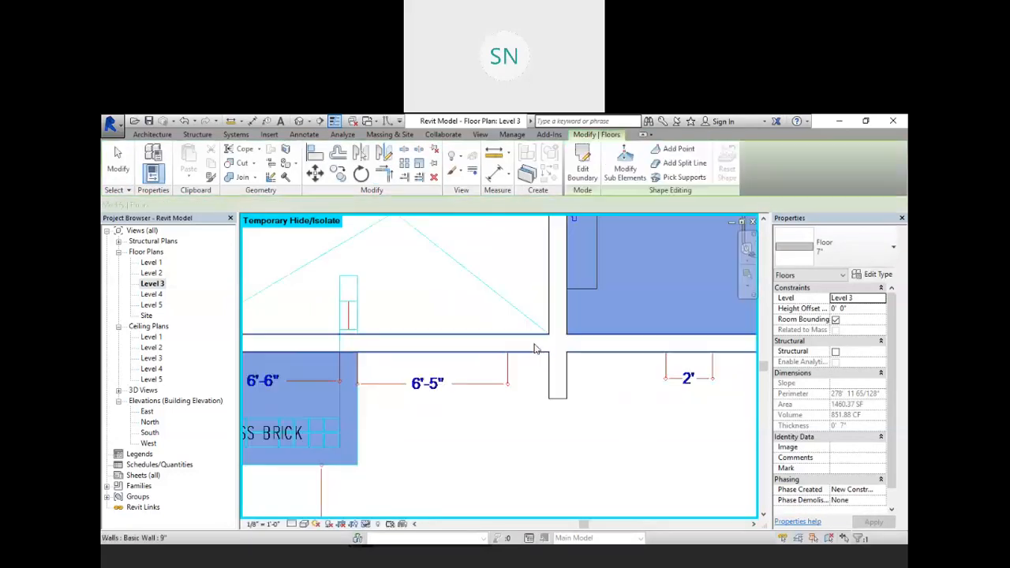
pyautogui.click(518, 406)
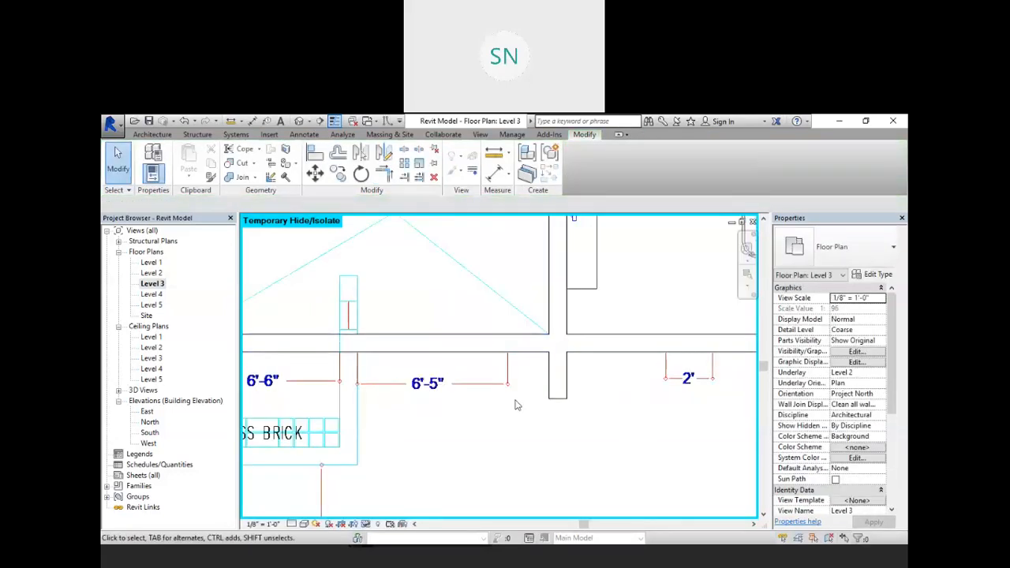
# Inspect the revised floor edge beside the glass brick and the whole building in the 3D view
pyautogui.click(299, 120)
pyautogui.scroll(-3, 445, 323)
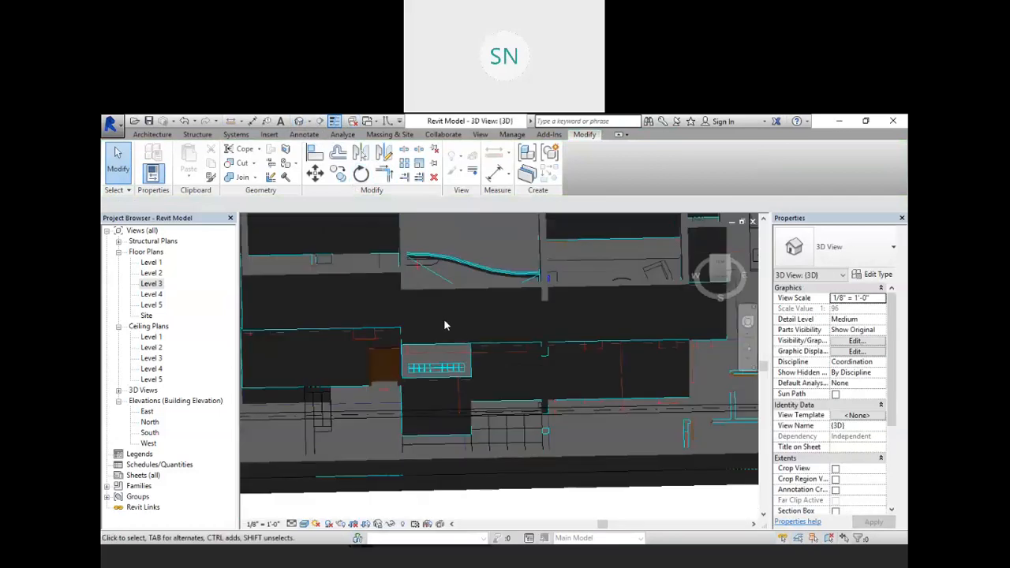
pyautogui.keyDown('shift'); pyautogui.moveTo(478, 379); pyautogui.dragTo(507, 376, button='middle'); pyautogui.keyUp('shift')
pyautogui.scroll(-2, 523, 356)
pyautogui.scroll(2, 508, 375)
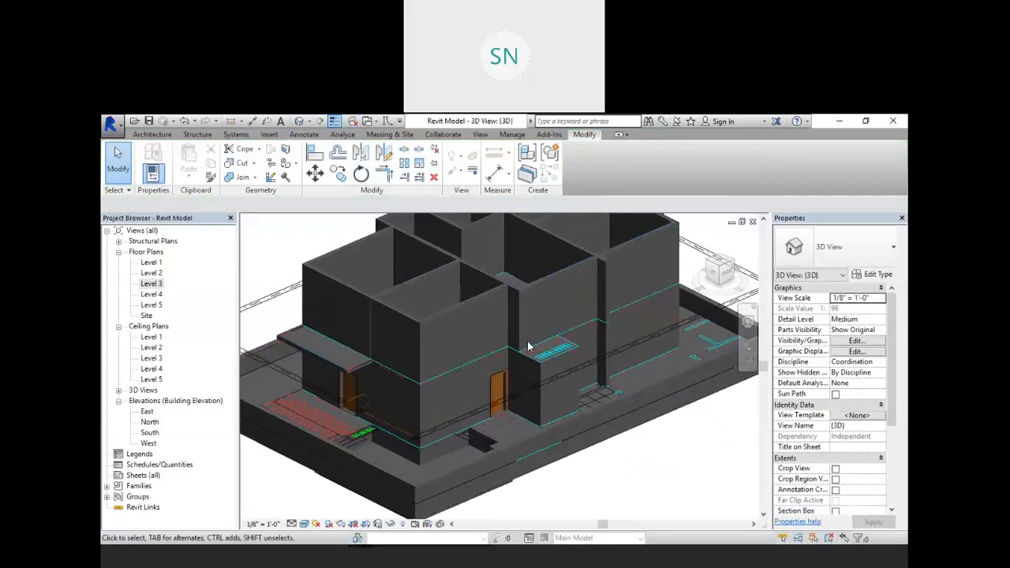
pyautogui.keyDown('shift'); pyautogui.moveTo(525, 290); pyautogui.dragTo(352, 287, button='middle'); pyautogui.keyUp('shift')
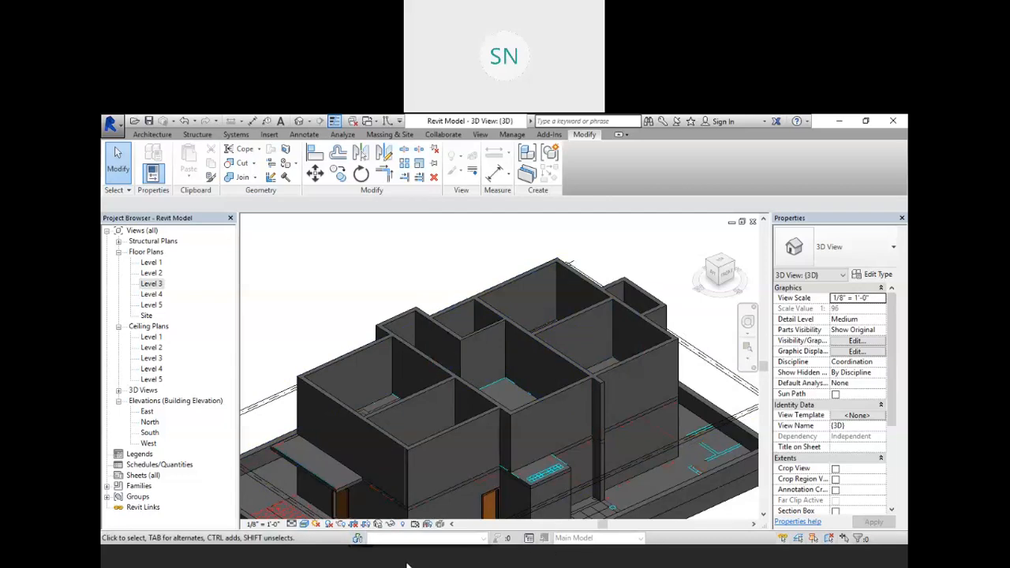
# Switch to Revit Master Project.pdf in Acrobat Reader and review the ground, first and second floor plans
pyautogui.click(381, 563)
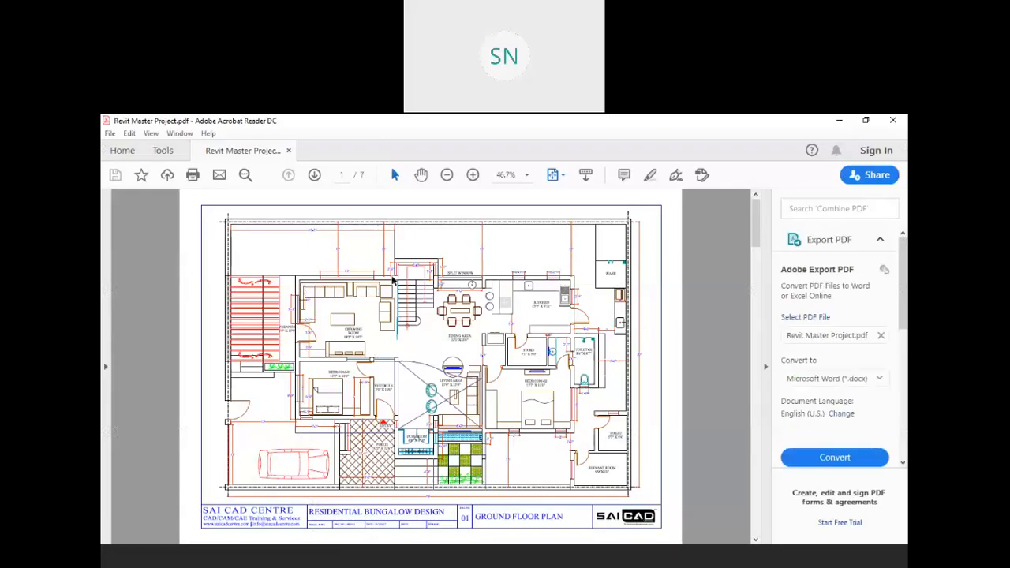
pyautogui.scroll(-2, 416, 289)
pyautogui.scroll(-1, 416, 288)
pyautogui.scroll(1, 416, 288)
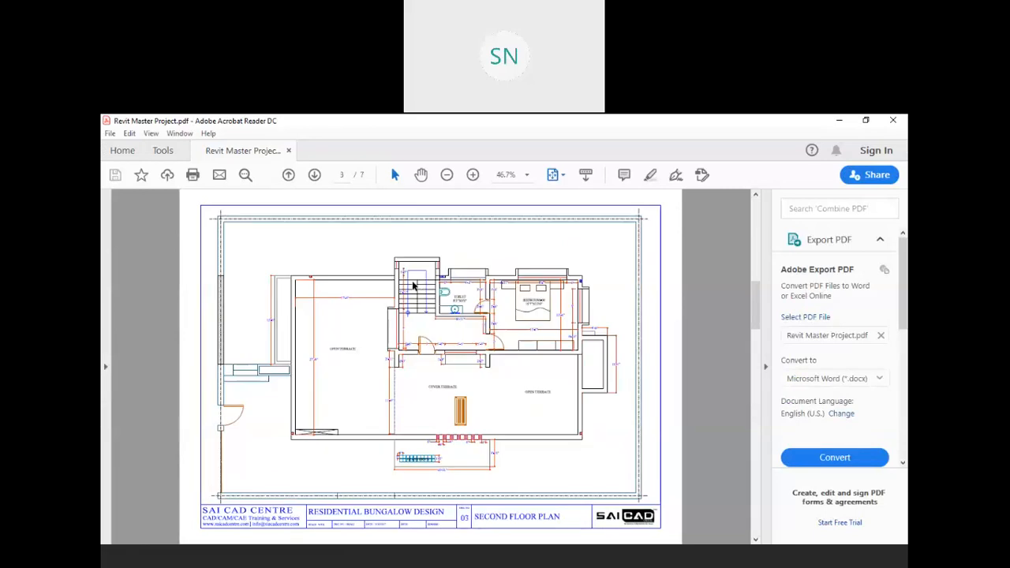
pyautogui.scroll(1, 413, 285)
pyautogui.scroll(1, 355, 309)
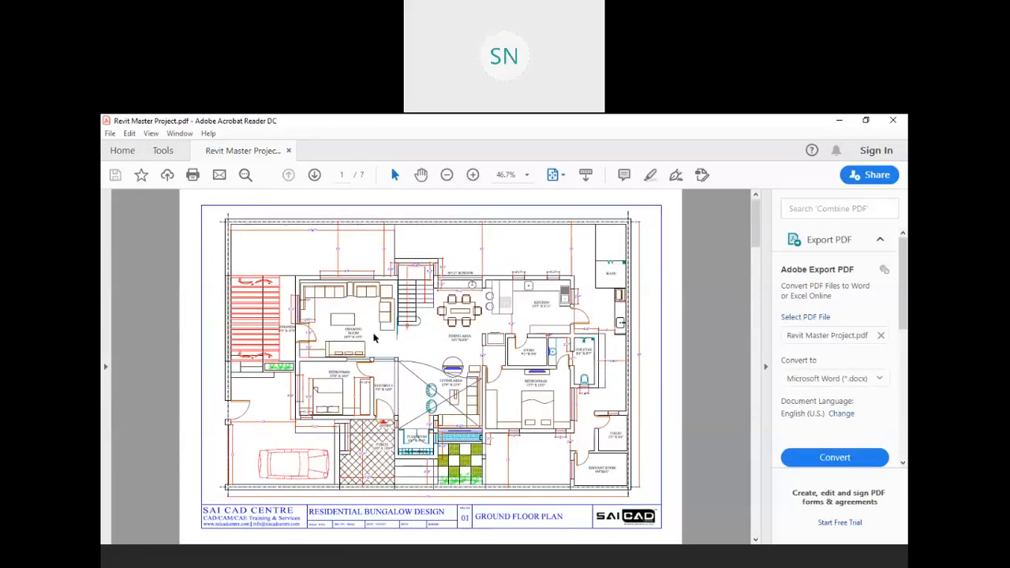
pyautogui.scroll(-1, 380, 337)
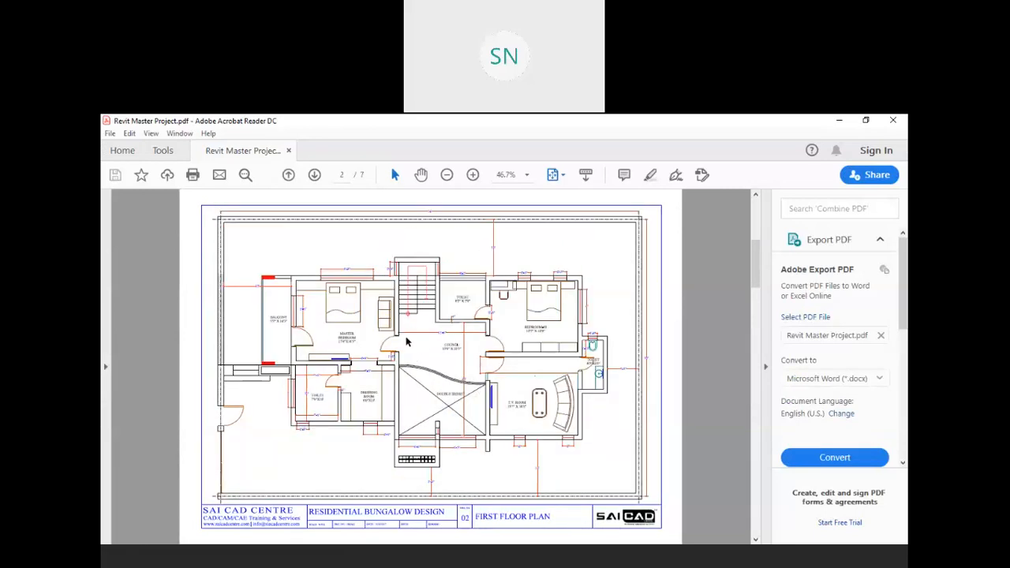
# Review the second floor plan in the PDF, switch back to Revit and open the Level 3 floor plan
pyautogui.scroll(-1, 407, 341)
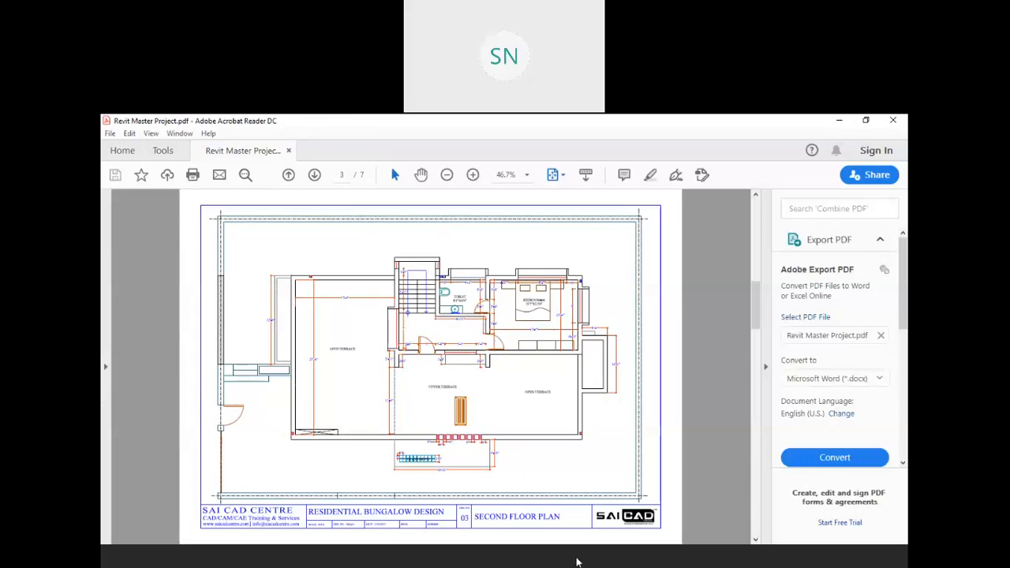
pyautogui.click(577, 562)
pyautogui.doubleClick(151, 294)
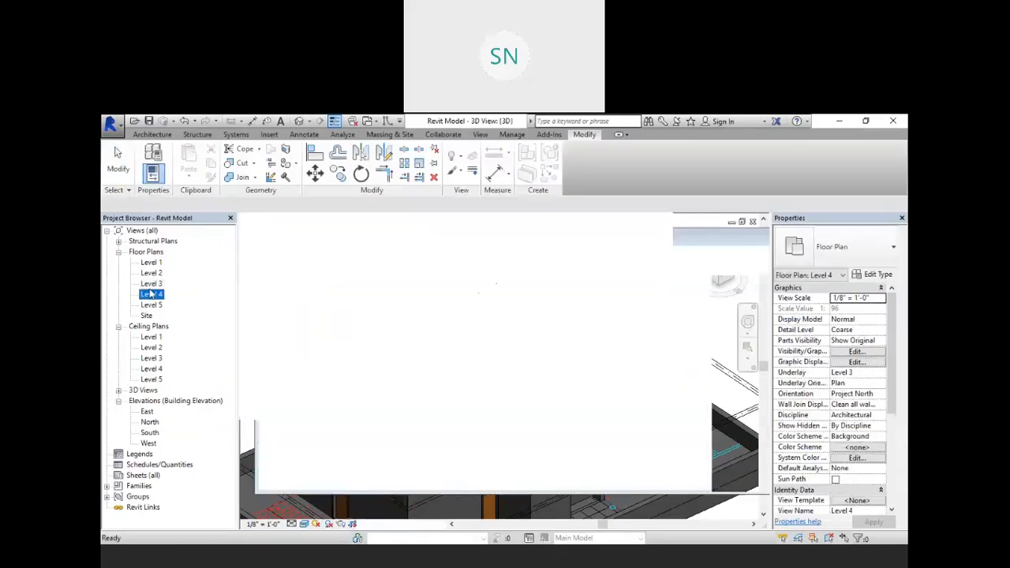
pyautogui.moveTo(510, 332); pyautogui.dragTo(543, 430, button='middle')
pyautogui.scroll(-4, 543, 430)
pyautogui.scroll(-3, 519, 409)
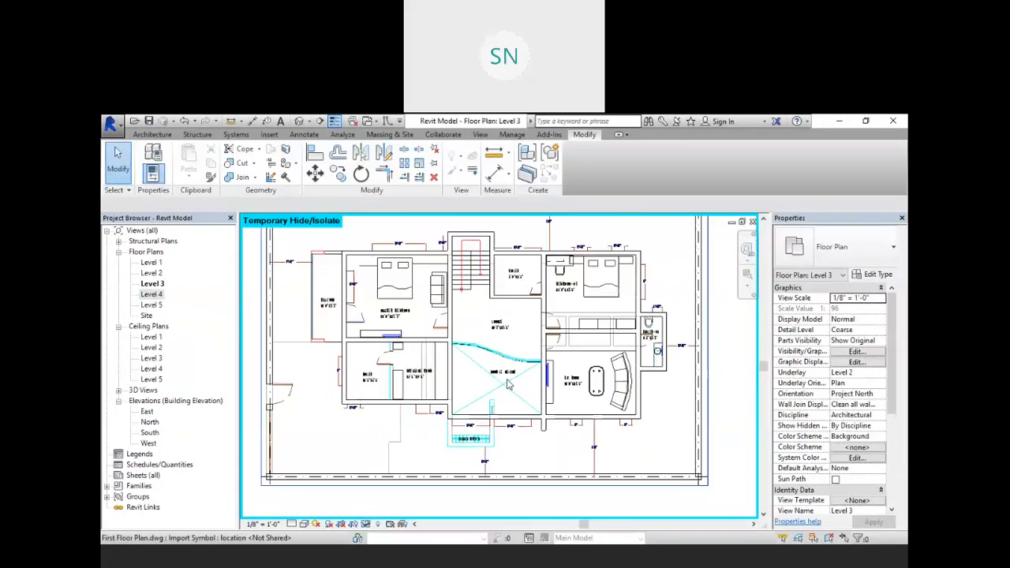
pyautogui.moveTo(505, 379); pyautogui.dragTo(513, 394, button='middle')
pyautogui.scroll(-2, 473, 247)
# Temporarily hide the imported First Floor Plan.dwg drawing in the Level 3 plan
pyautogui.click(474, 247)
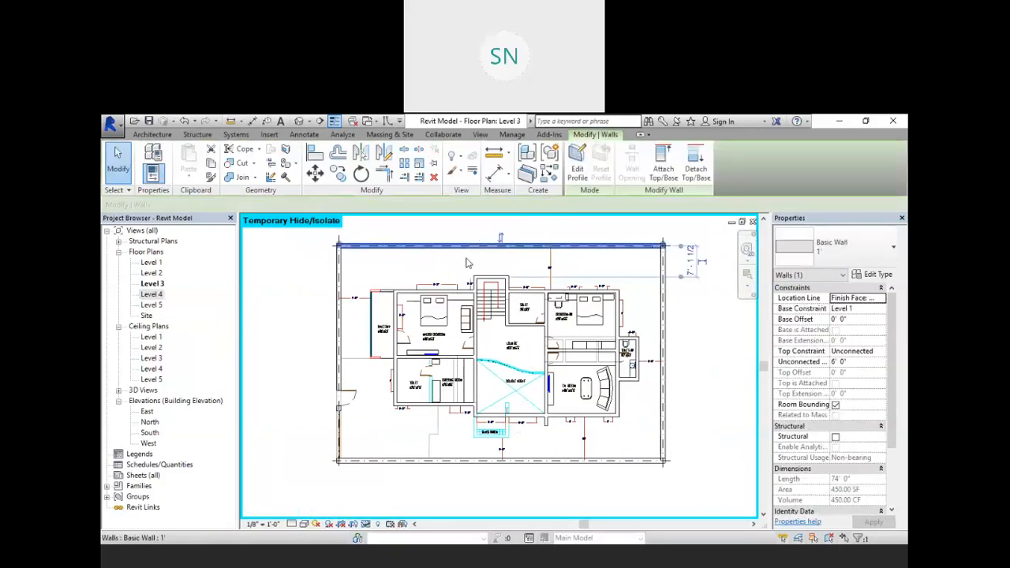
pyautogui.click(465, 265)
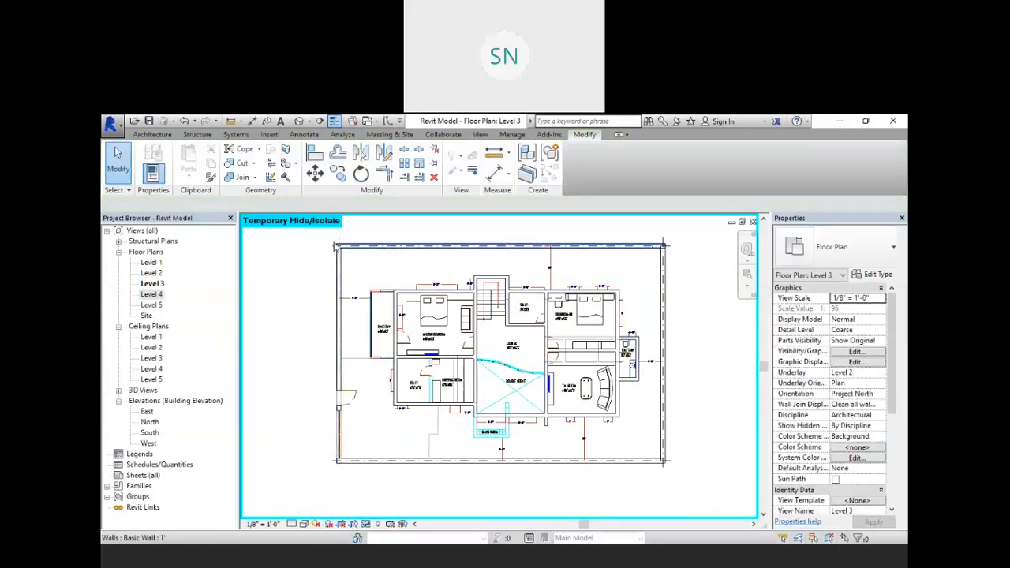
pyautogui.click(338, 242)
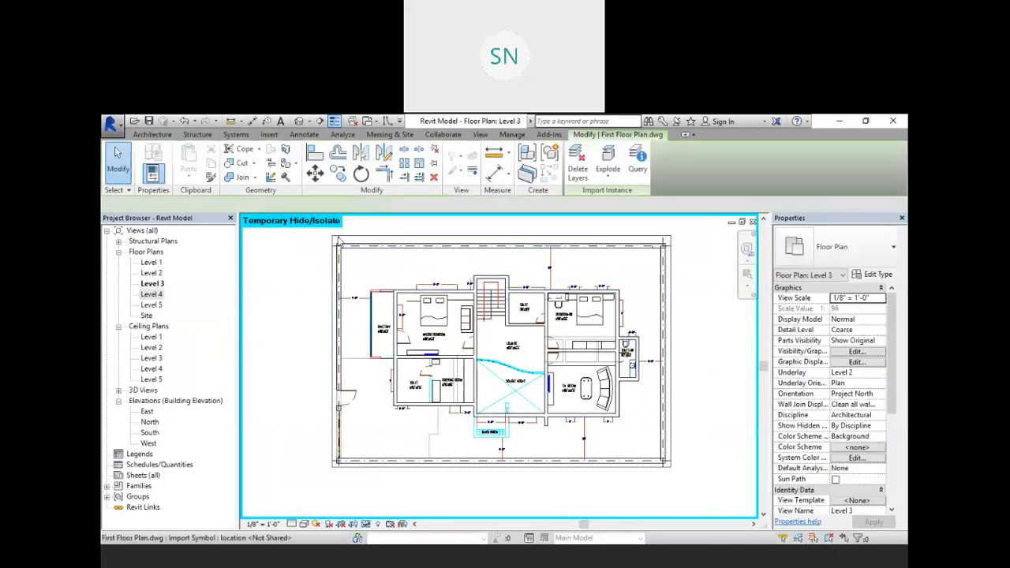
pyautogui.click(365, 525)
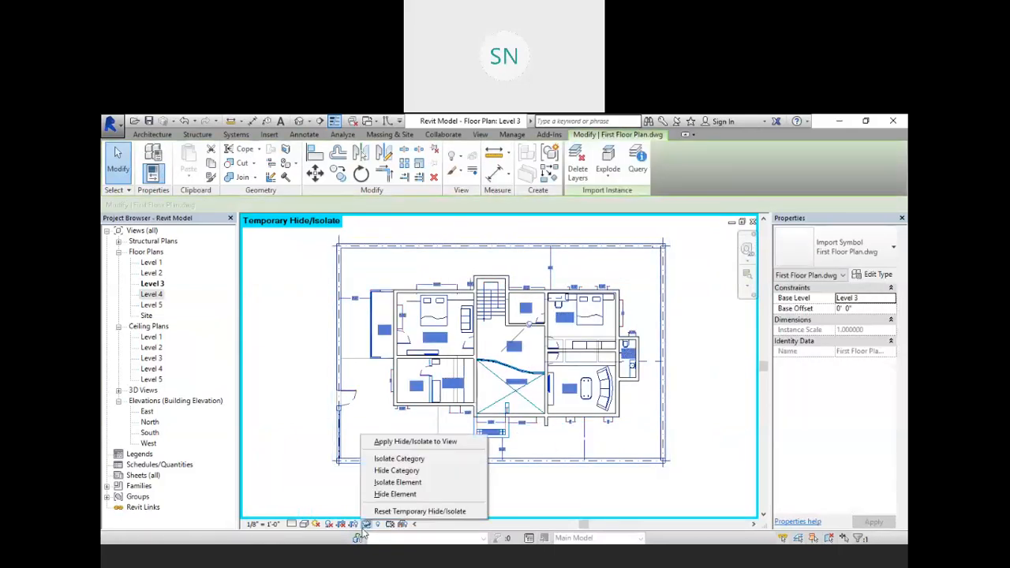
pyautogui.click(393, 494)
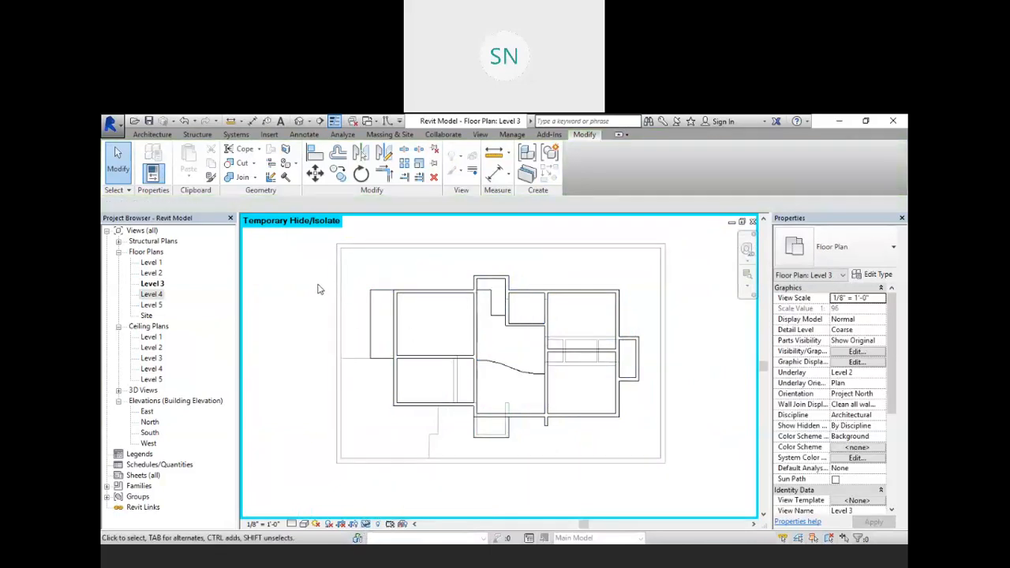
# Start an architectural floor on Level 3, dismissing the save reminder, and duplicate the 7" floor type as 6"
pyautogui.moveTo(419, 277); pyautogui.dragTo(384, 282, button='middle')
pyautogui.scroll(3, 442, 339)
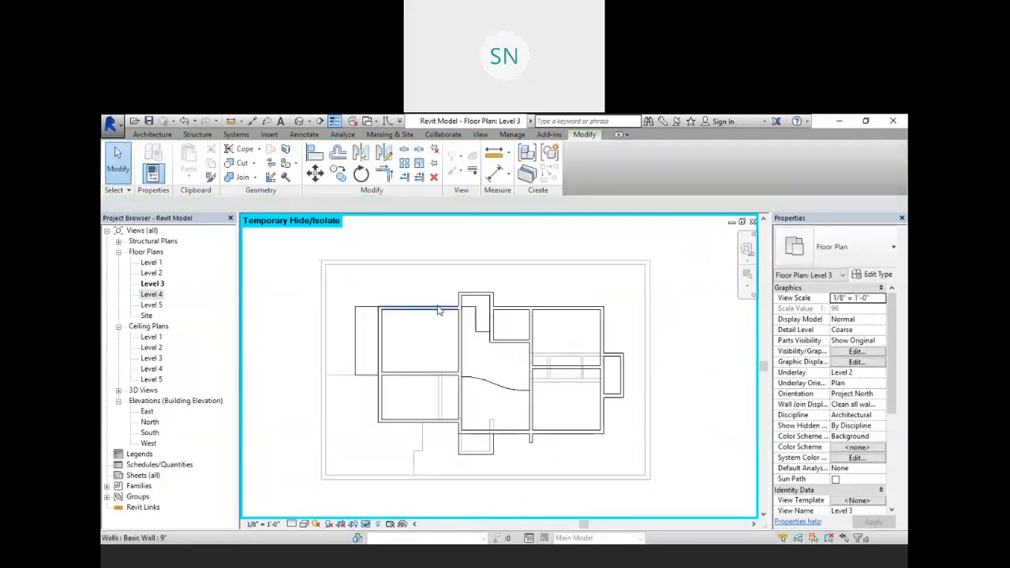
pyautogui.moveTo(447, 358); pyautogui.dragTo(436, 339, button='middle')
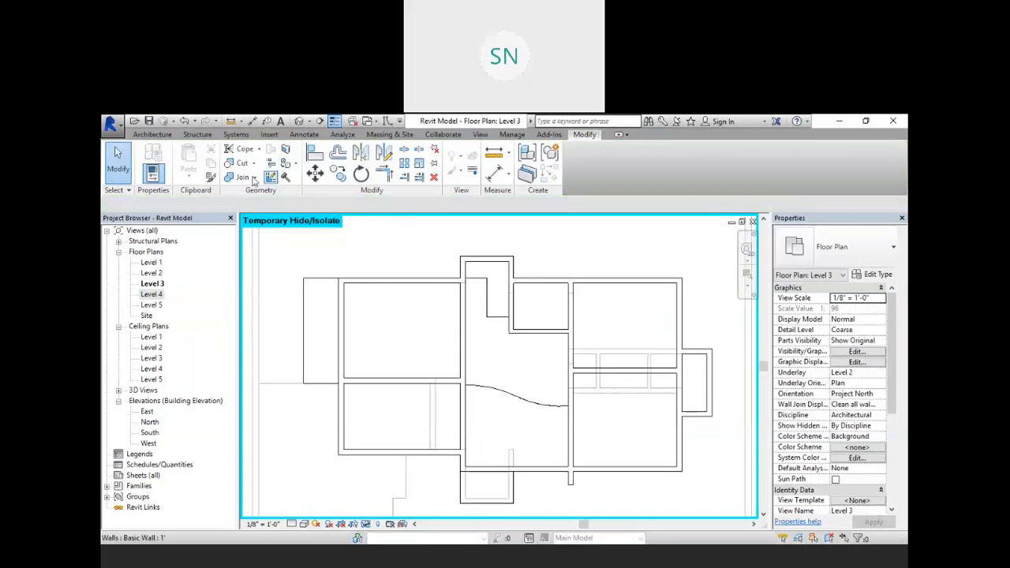
pyautogui.click(162, 135)
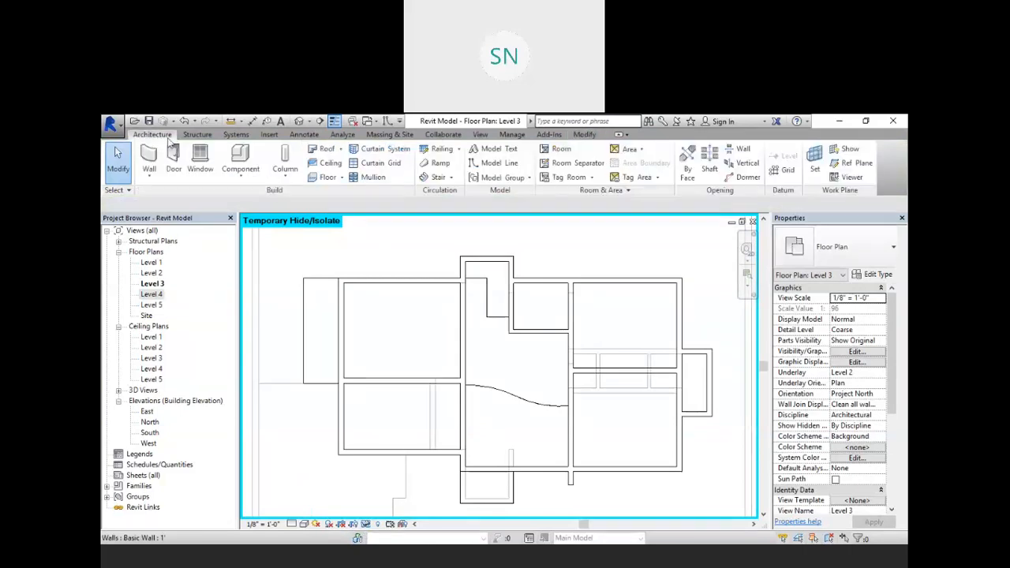
pyautogui.click(329, 178)
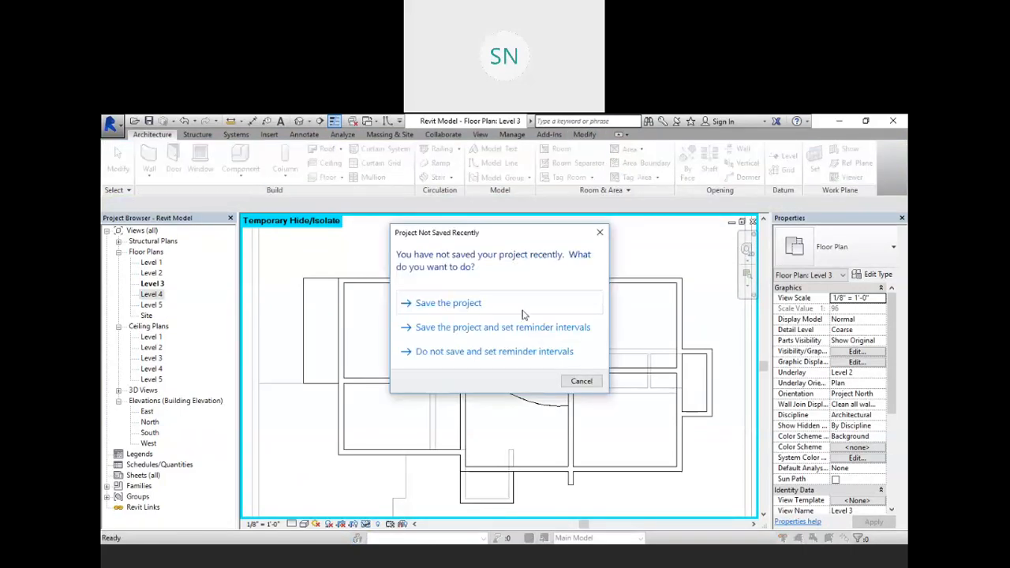
pyautogui.click(581, 384)
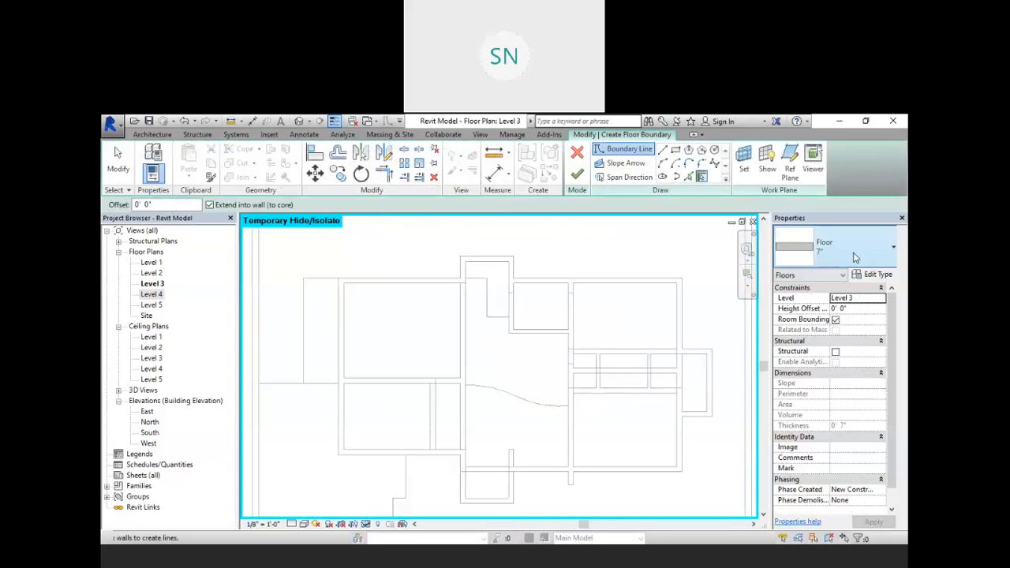
pyautogui.click(878, 276)
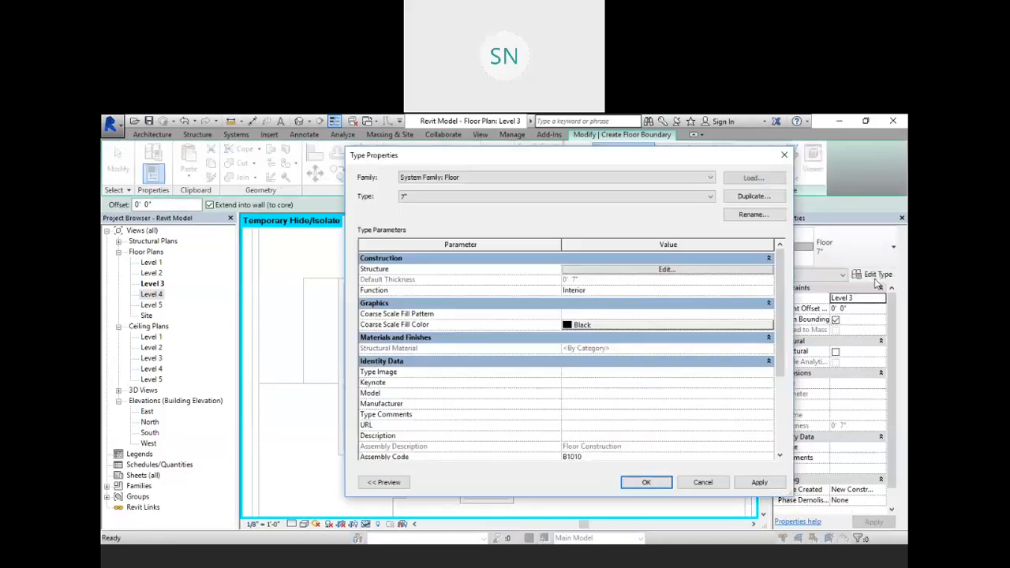
pyautogui.click(752, 197)
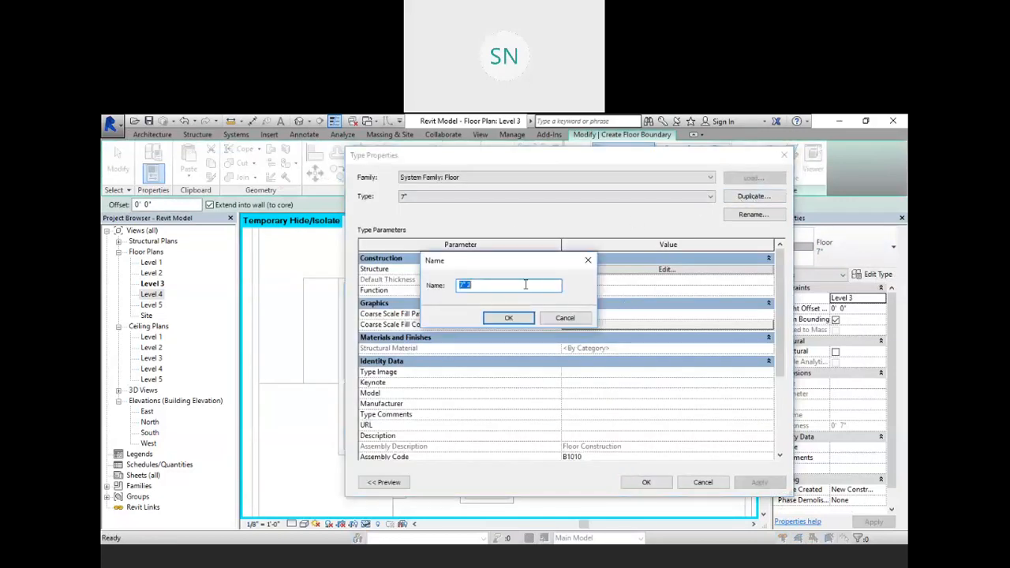
pyautogui.write('6')
pyautogui.press('Return')
# Set the structure layer thickness of the 6" floor type to 6" and accept the type properties
pyautogui.click(667, 269)
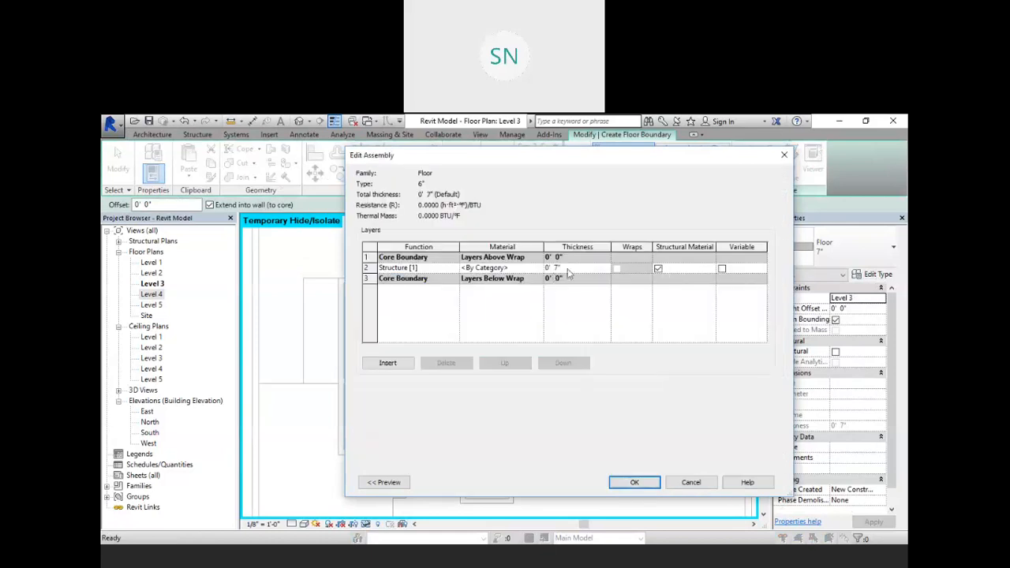
pyautogui.click(567, 270)
pyautogui.click(562, 269)
pyautogui.write('6"')
pyautogui.press('Tab')
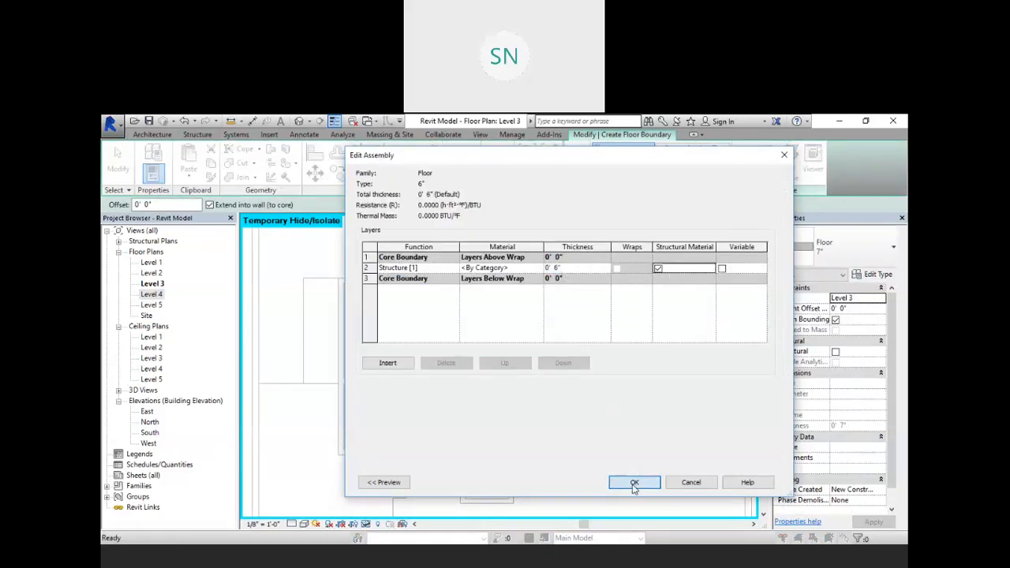
pyautogui.click(634, 484)
pyautogui.click(633, 484)
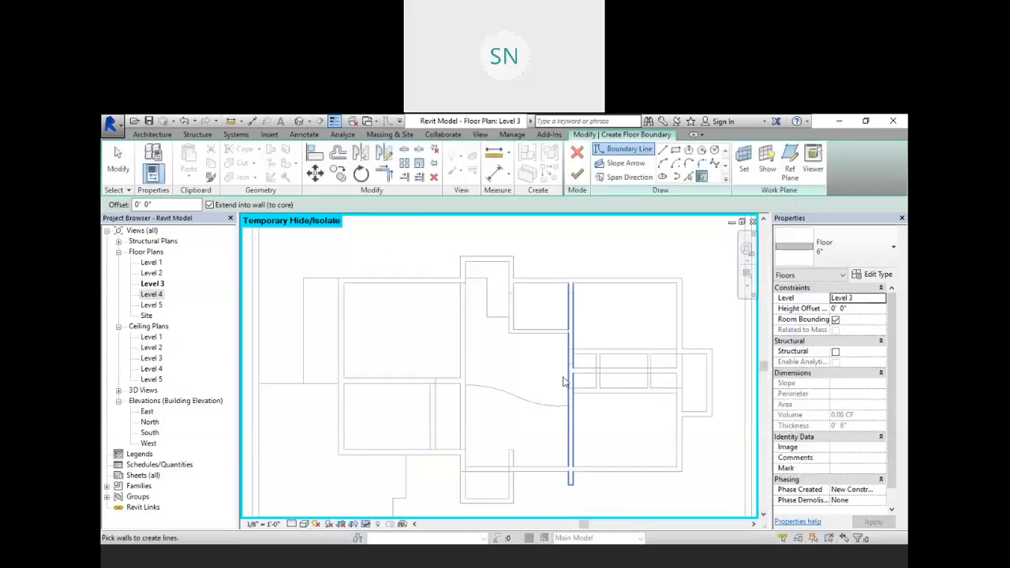
# Sketch chained boundary lines down the west wall for 29'-0", along the front wall line and around the small east toilet projection
pyautogui.click(663, 149)
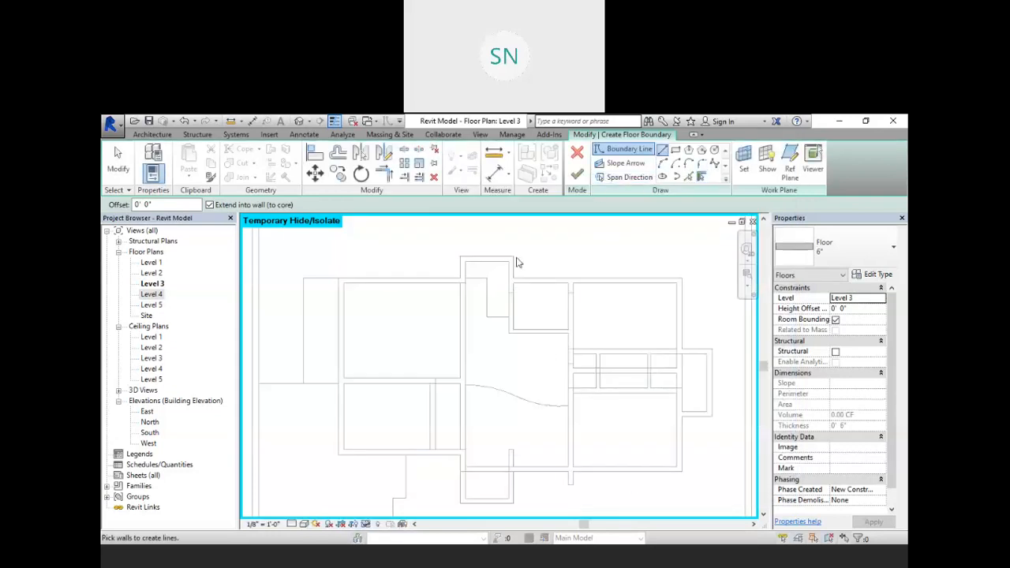
pyautogui.click(338, 278)
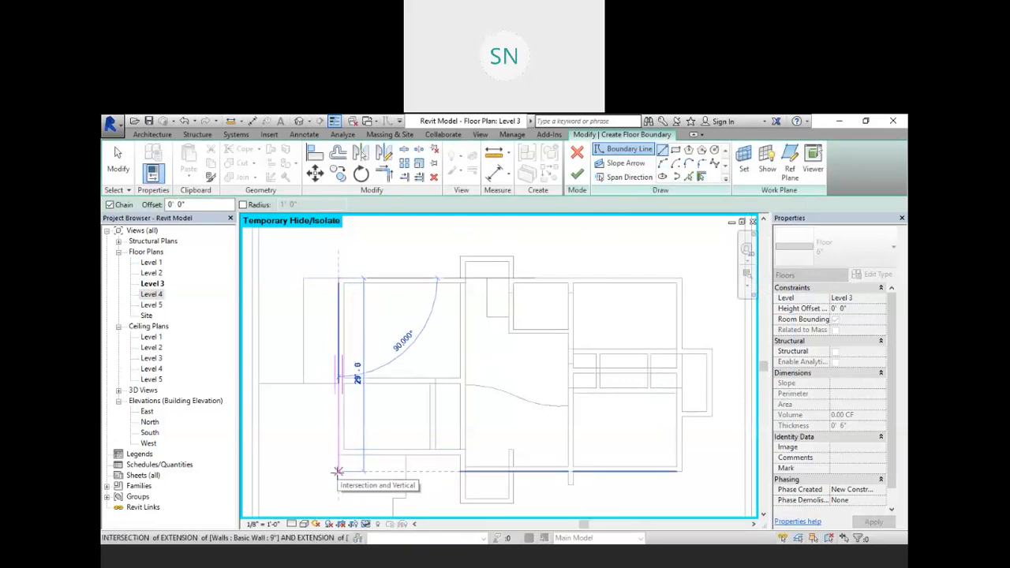
pyautogui.click(337, 472)
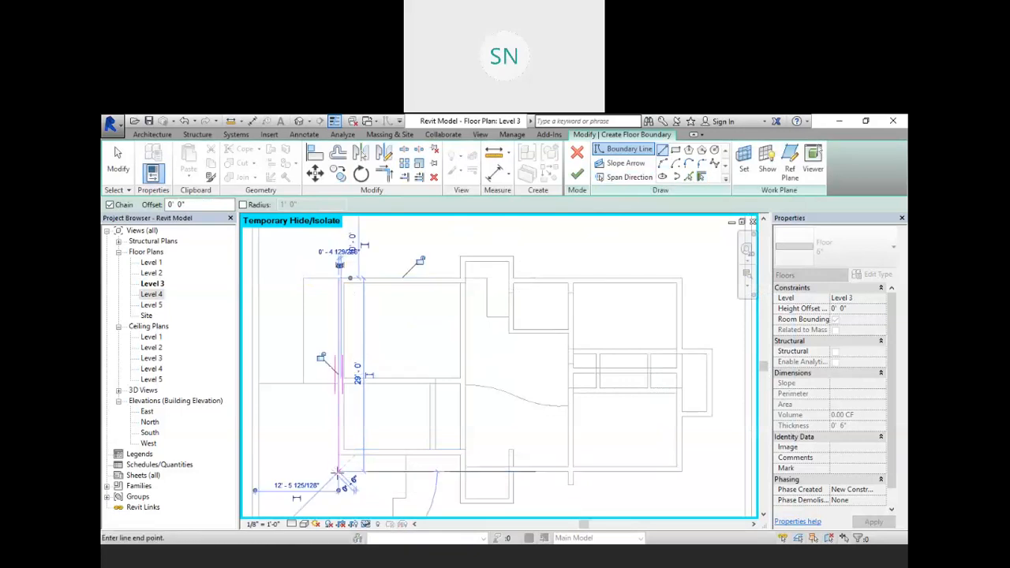
pyautogui.click(683, 472)
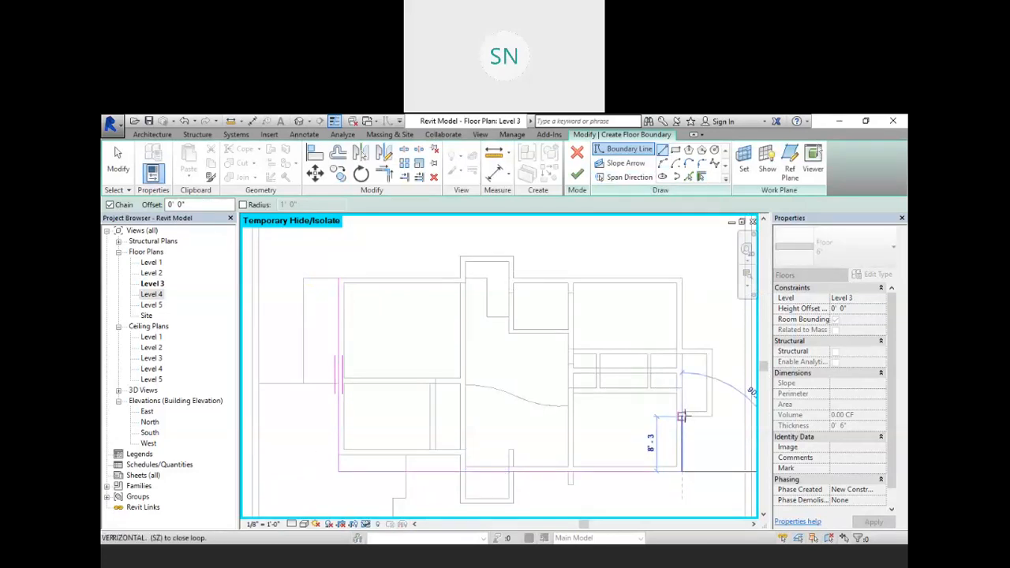
pyautogui.click(683, 417)
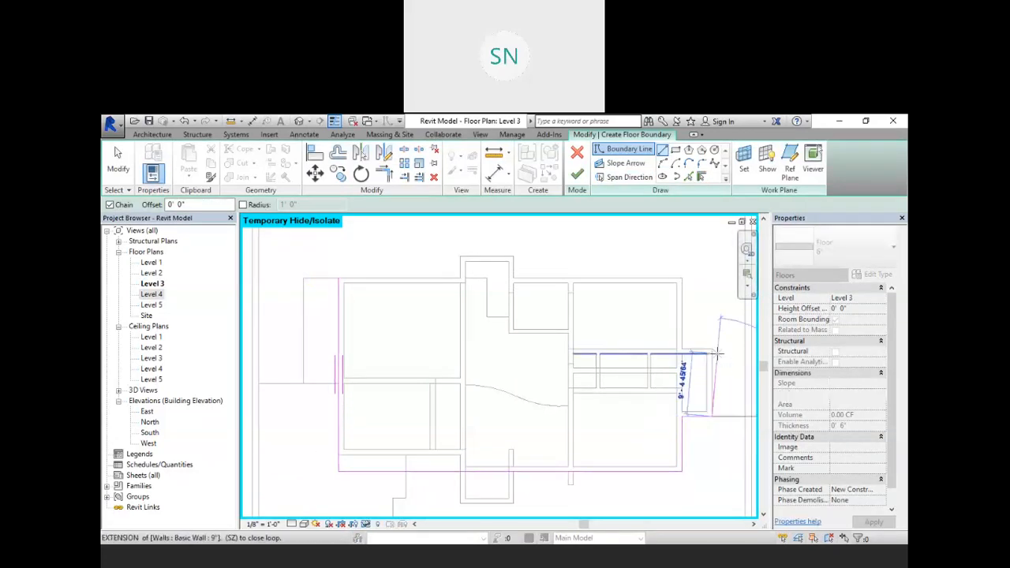
pyautogui.click(712, 349)
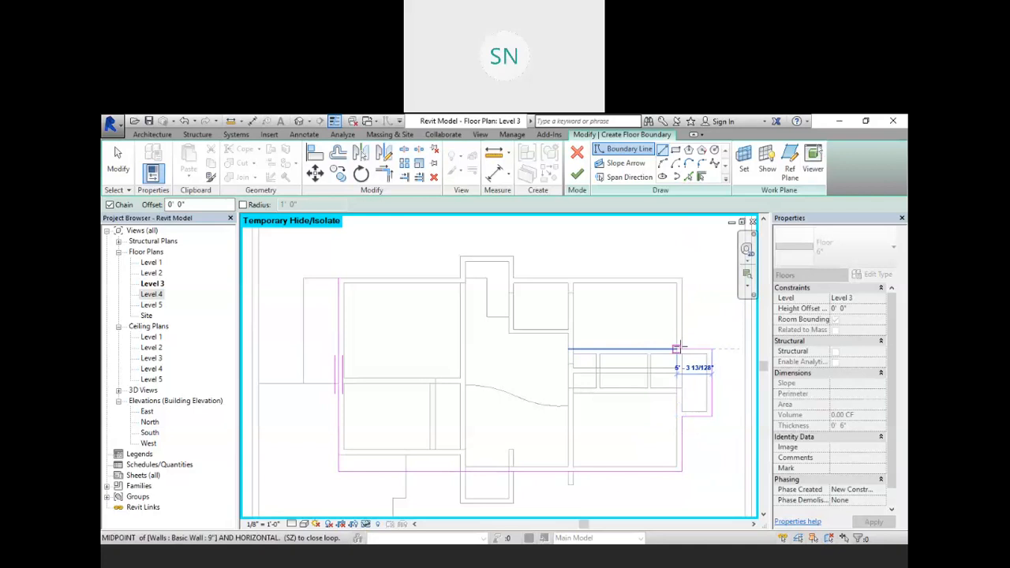
pyautogui.click(681, 348)
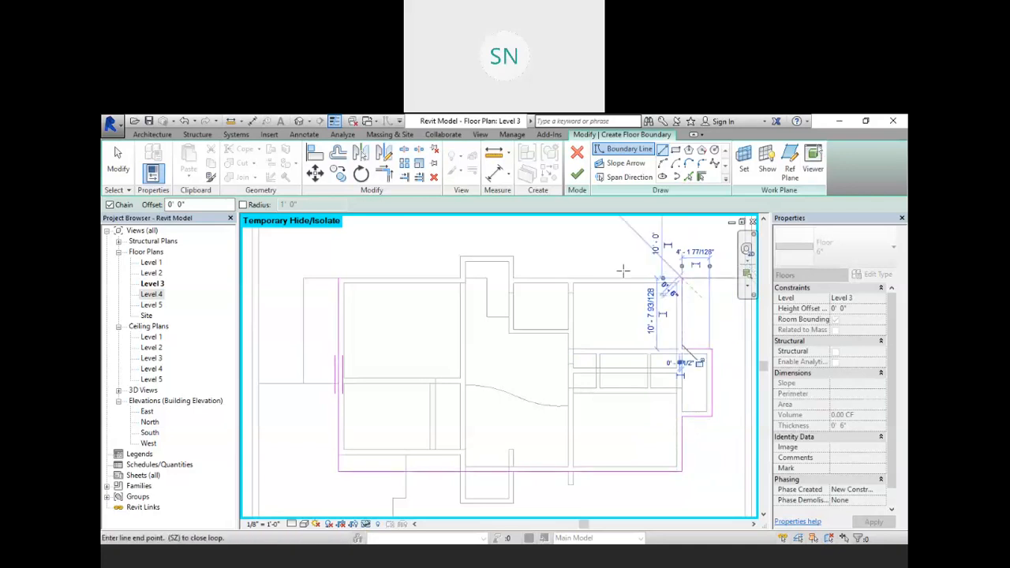
# Close the outer floor boundary along the upper east and rear walls, following the staircase projection about 8'-0" wide and 3'-3" deep
pyautogui.click(680, 278)
pyautogui.click(513, 278)
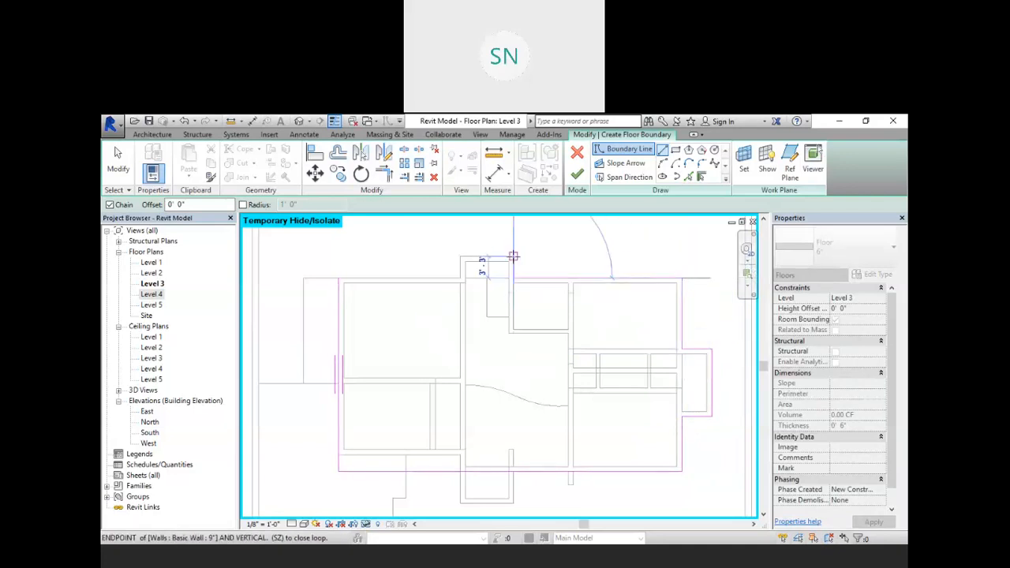
pyautogui.click(513, 256)
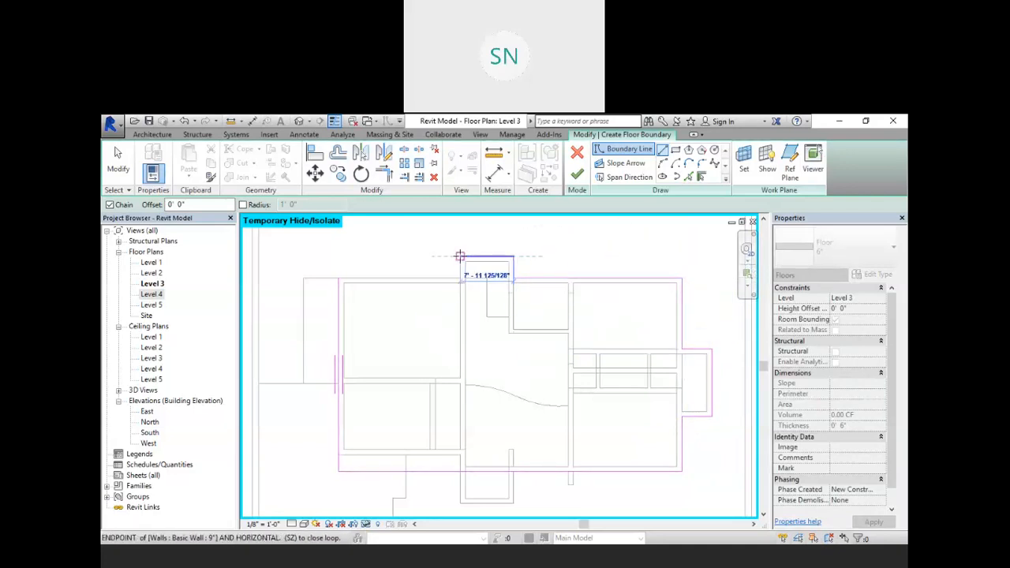
pyautogui.click(460, 255)
pyautogui.click(460, 278)
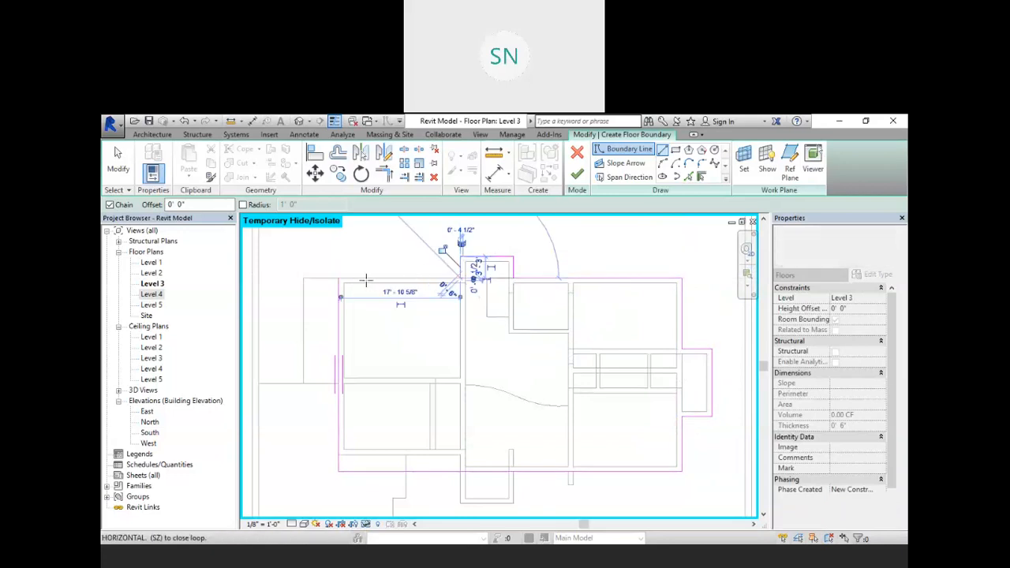
pyautogui.click(340, 278)
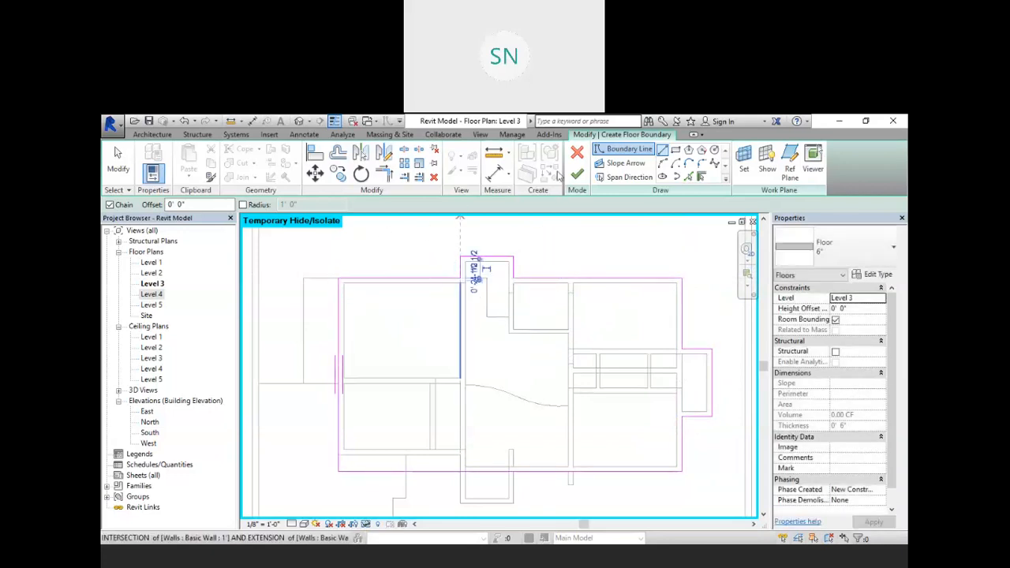
# Sketch a closed L-shaped staircase opening along the inner walls and existing floor edge, about 6'-6" wide and 8'-4" long, with a 3'-3" leg
pyautogui.scroll(4, 517, 269)
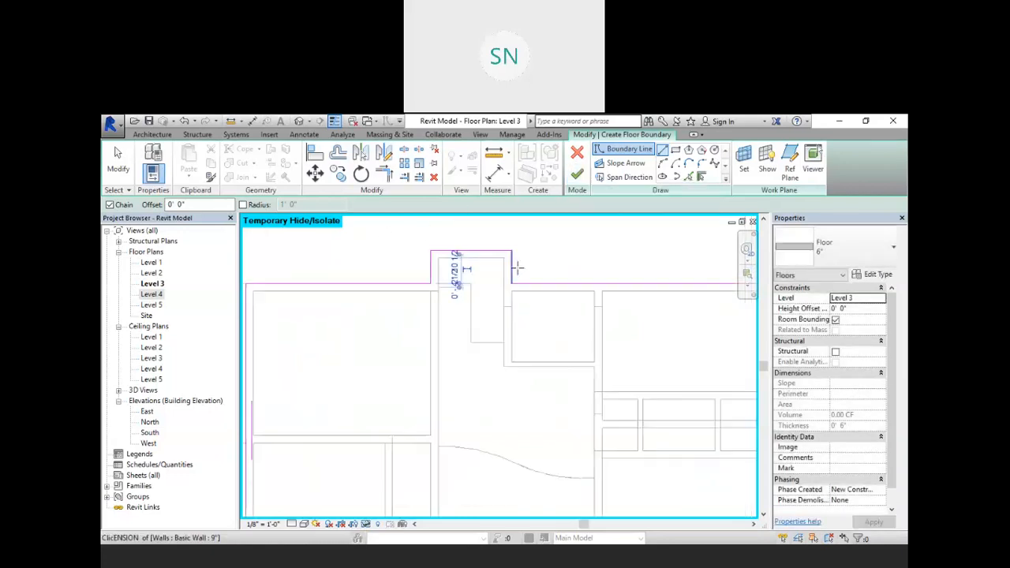
pyautogui.scroll(2, 492, 316)
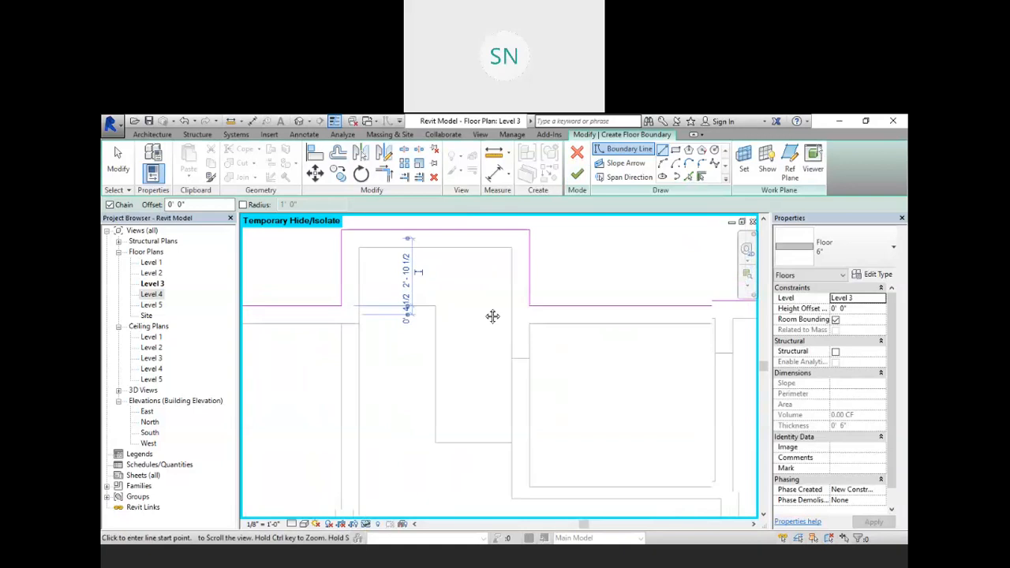
pyautogui.click(369, 316)
pyautogui.click(369, 259)
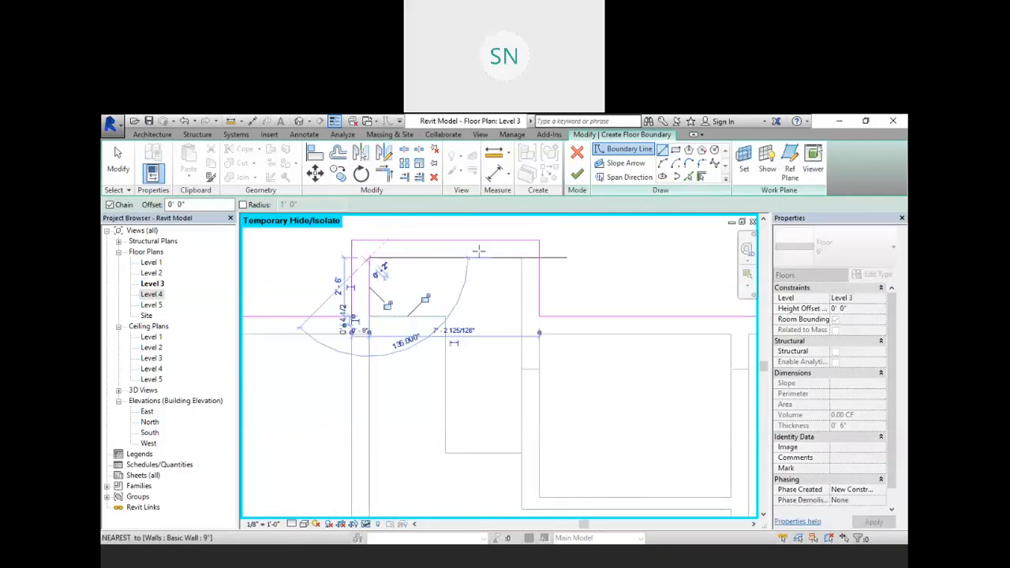
pyautogui.click(521, 259)
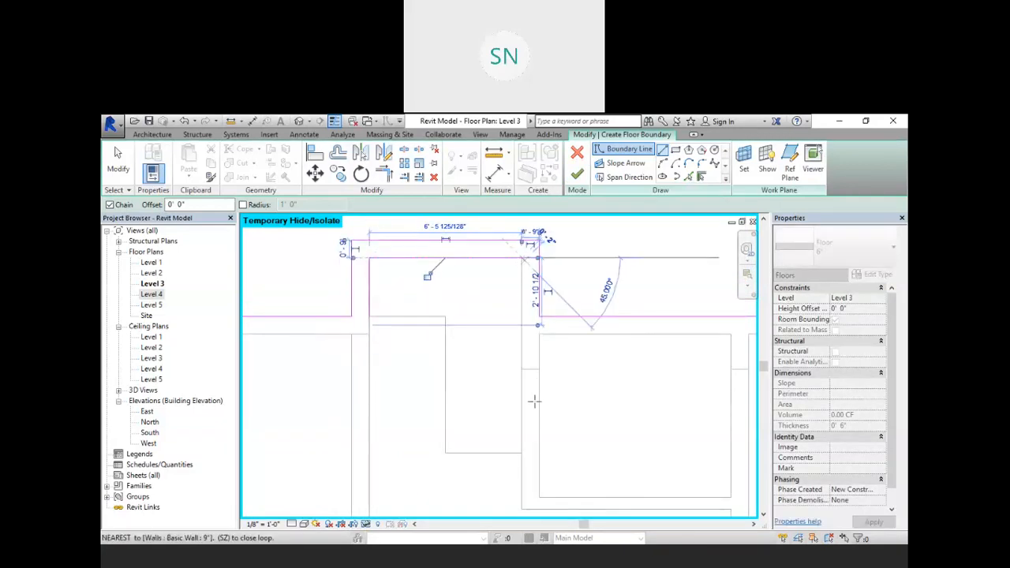
pyautogui.click(521, 452)
pyautogui.click(446, 452)
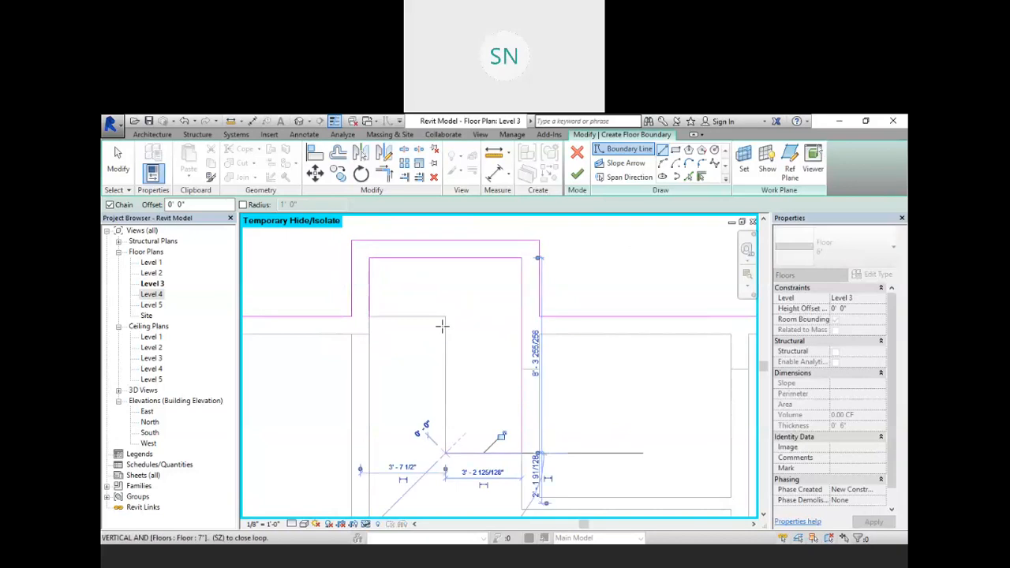
pyautogui.click(446, 317)
pyautogui.click(369, 317)
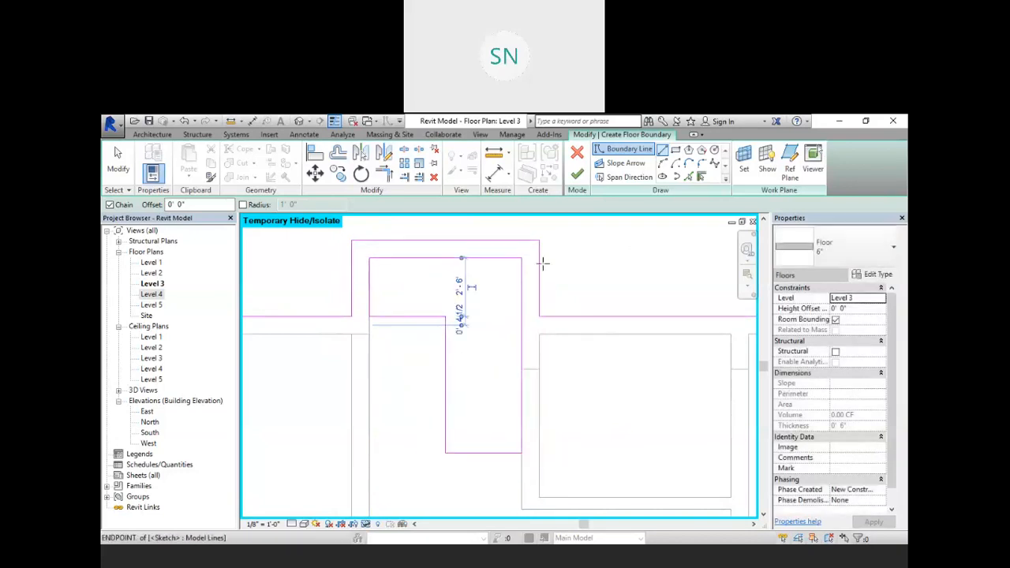
# Finish the 6" floor sketch with its staircase opening and inspect the building in the 3D view
pyautogui.click(578, 179)
pyautogui.scroll(-5, 505, 315)
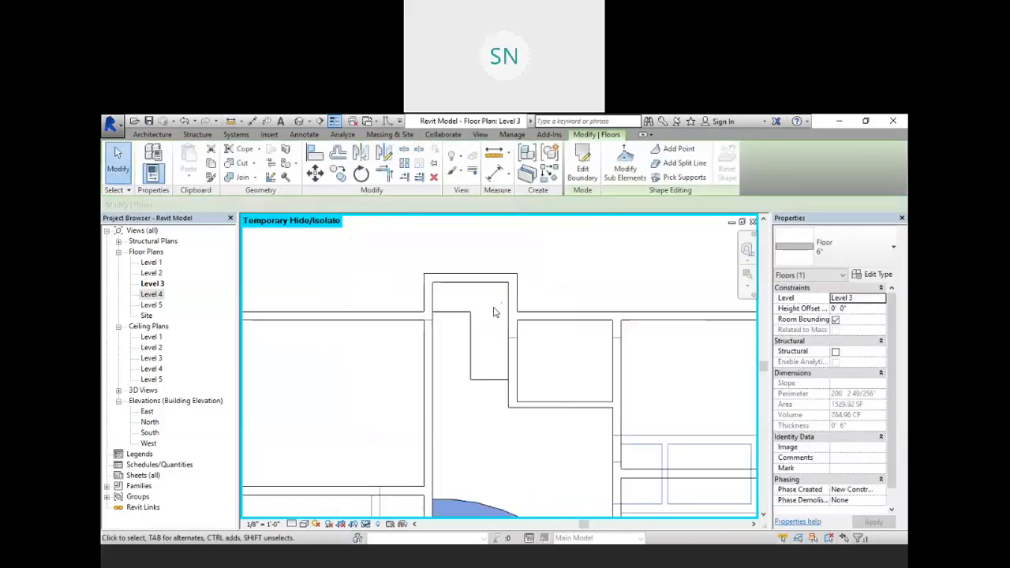
pyautogui.click(298, 121)
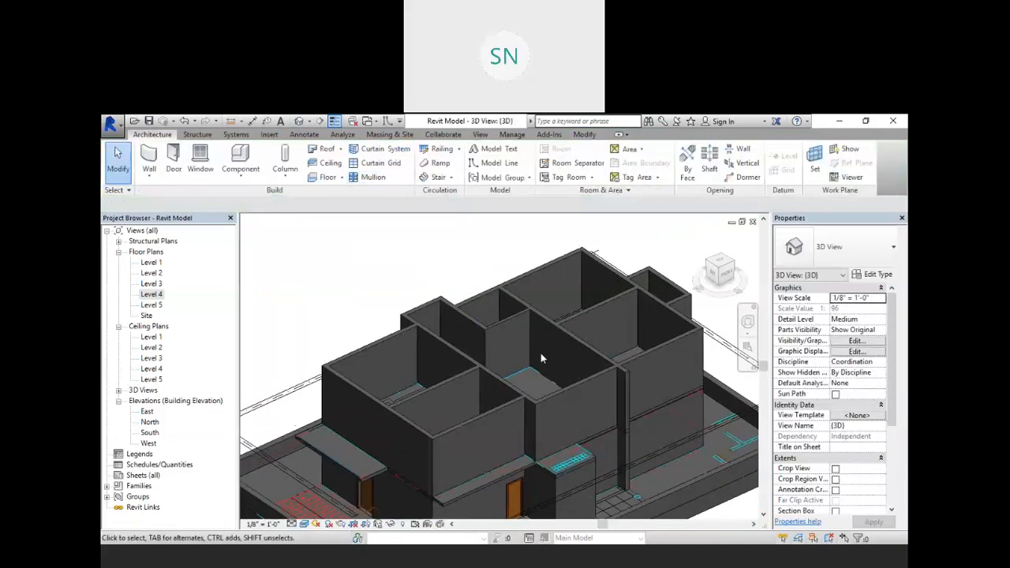
pyautogui.keyDown('shift'); pyautogui.moveTo(540, 356); pyautogui.dragTo(533, 310, button='middle'); pyautogui.keyUp('shift')
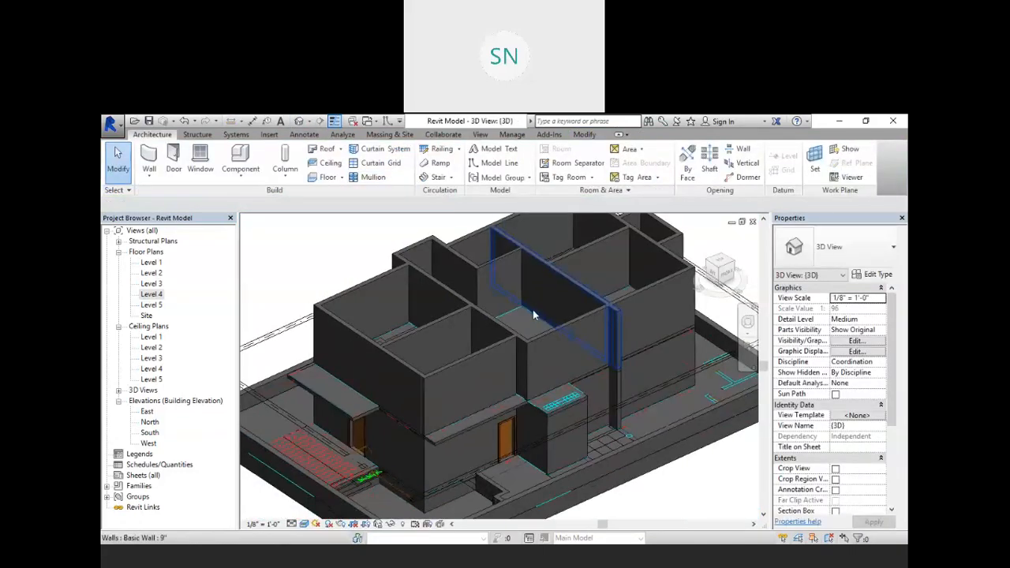
pyautogui.scroll(-3, 533, 309)
pyautogui.scroll(5, 534, 381)
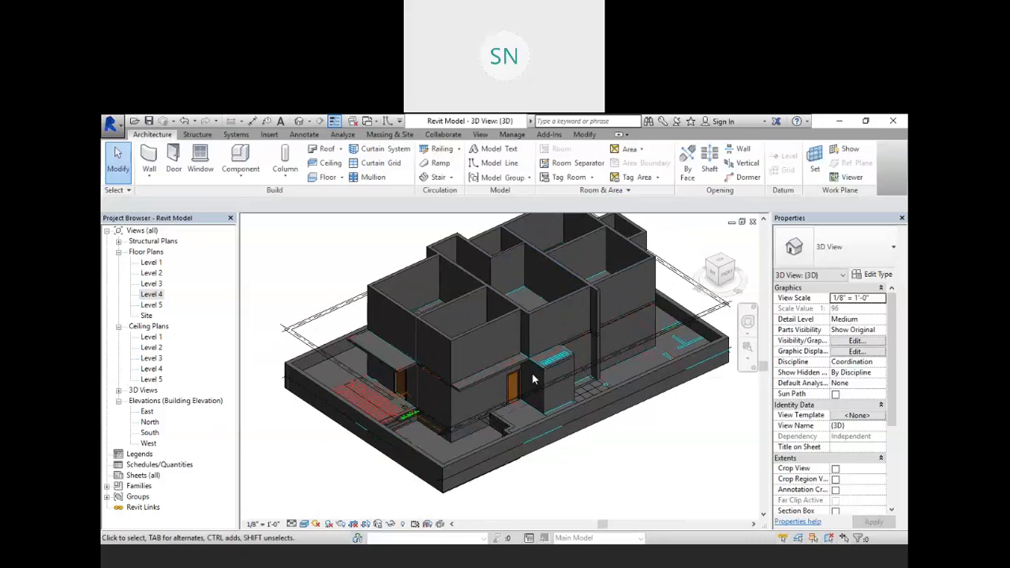
pyautogui.keyDown('shift'); pyautogui.moveTo(498, 341); pyautogui.dragTo(478, 393, button='middle'); pyautogui.keyUp('shift')
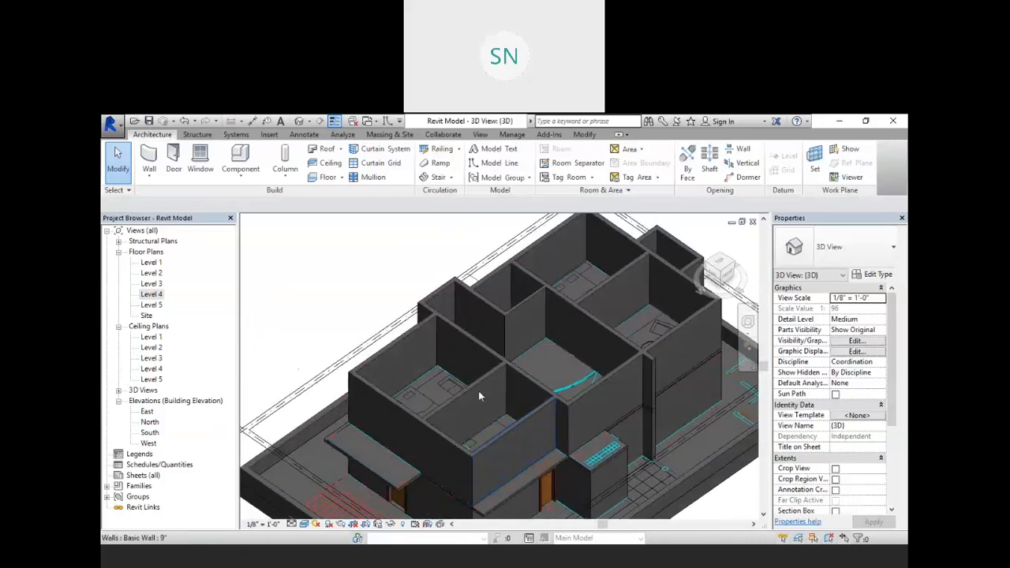
# Examine the level heights in the South elevation and the new floor in the Level 4 plan
pyautogui.doubleClick(150, 432)
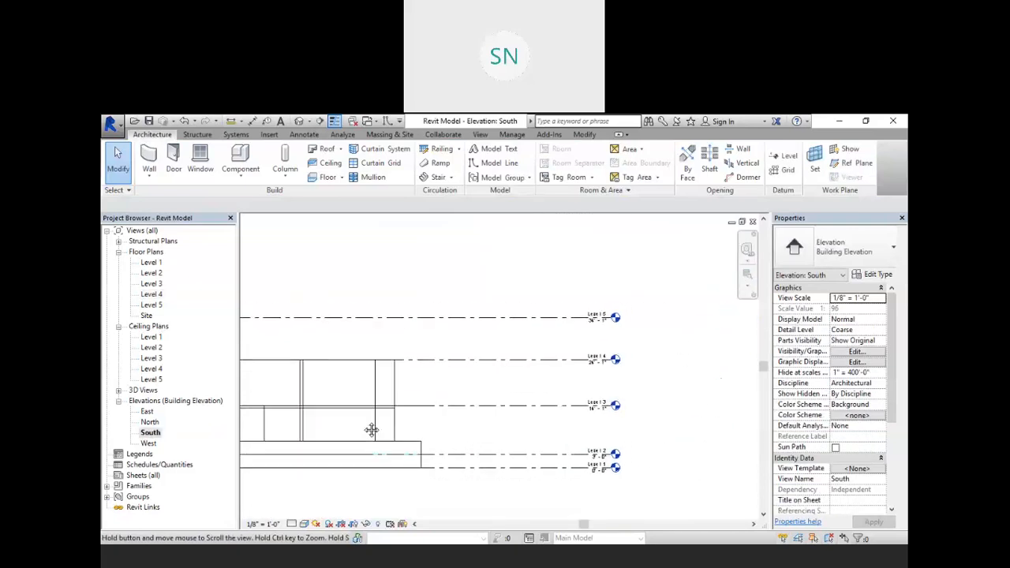
pyautogui.scroll(-2, 444, 377)
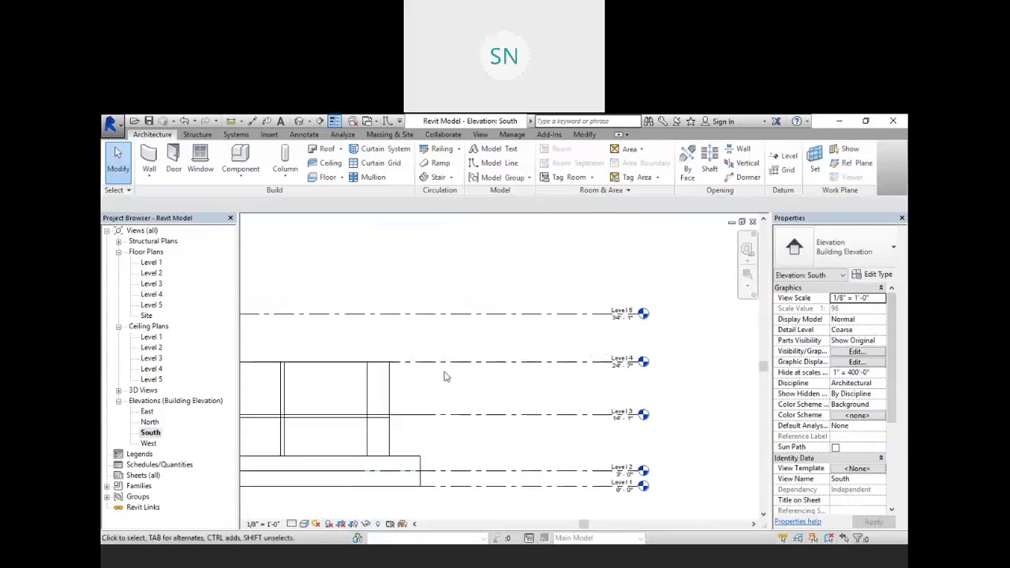
pyautogui.doubleClick(150, 293)
pyautogui.scroll(4, 463, 374)
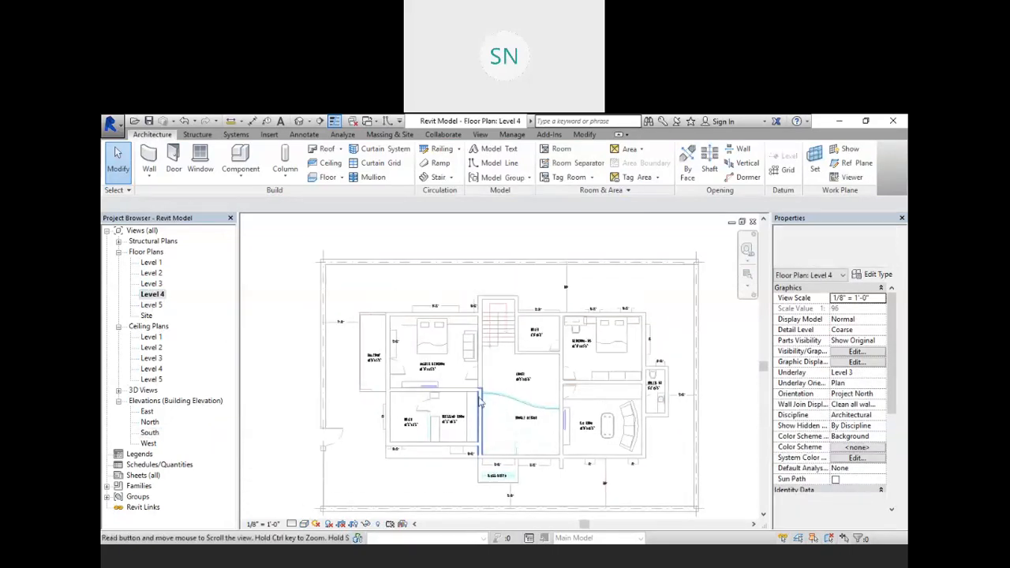
pyautogui.scroll(2, 463, 373)
pyautogui.scroll(-3, 485, 355)
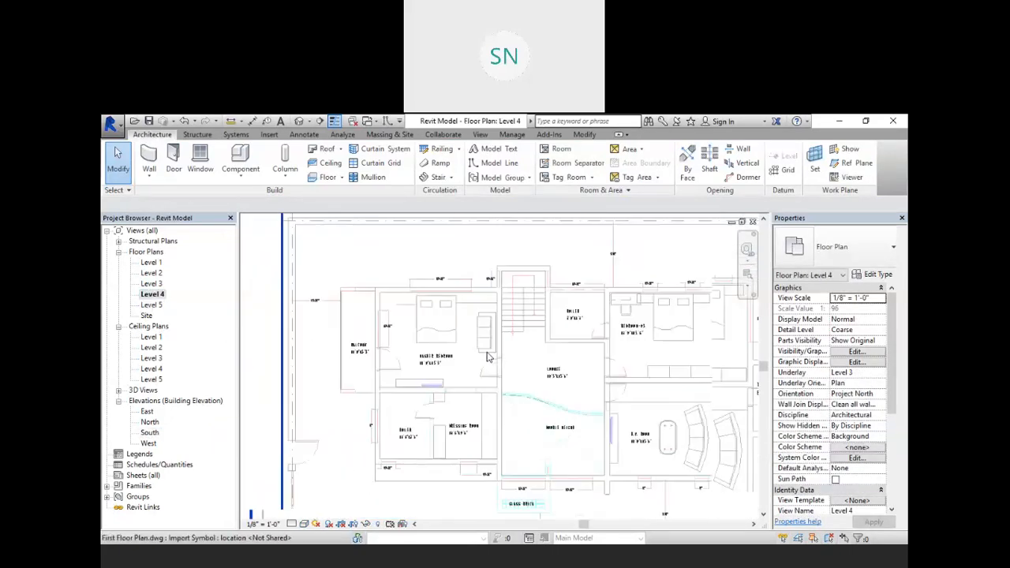
pyautogui.click(521, 295)
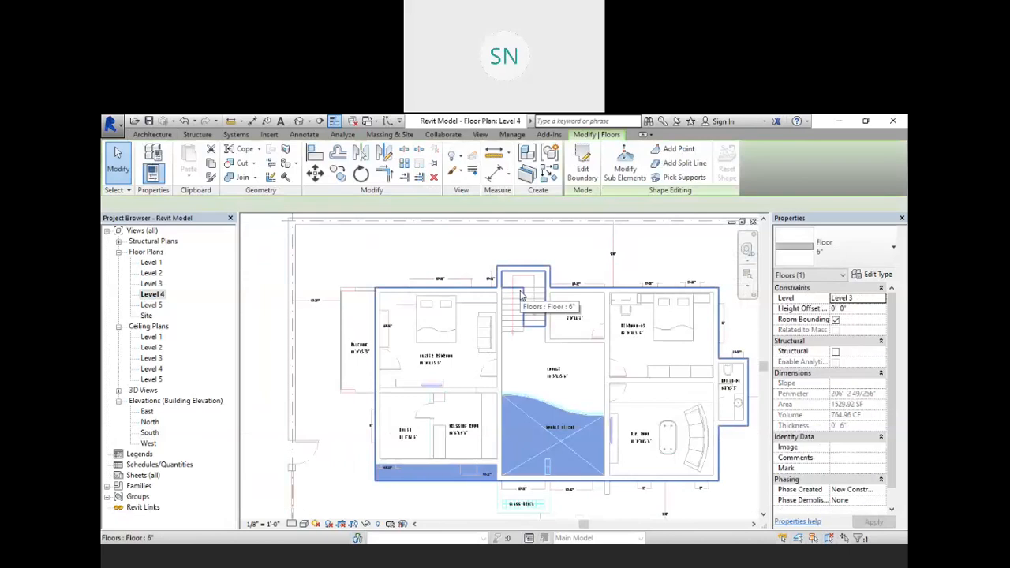
pyautogui.click(435, 261)
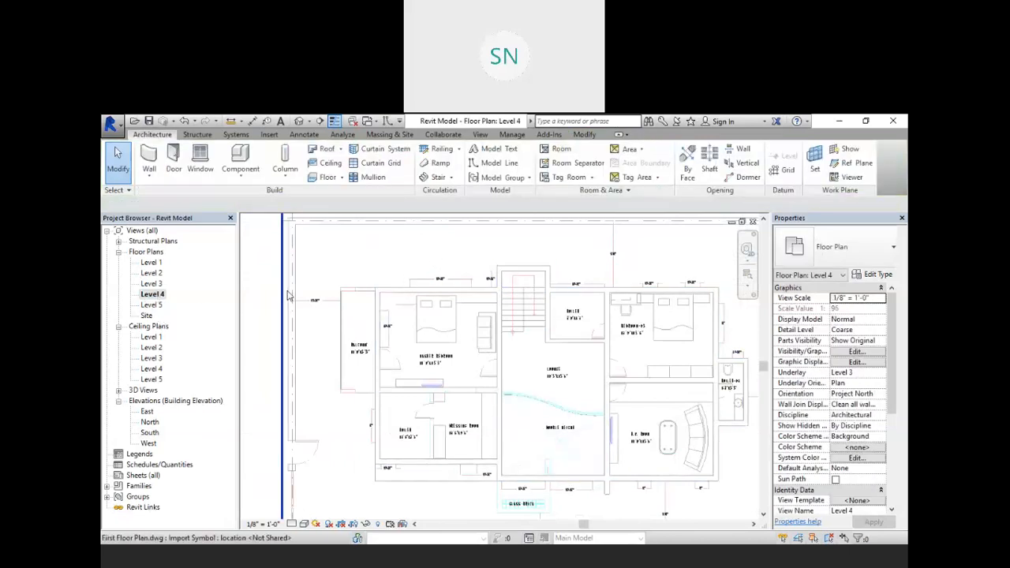
# Change the level of the new 6" floor to Level 4 from the 3D view
pyautogui.click(300, 121)
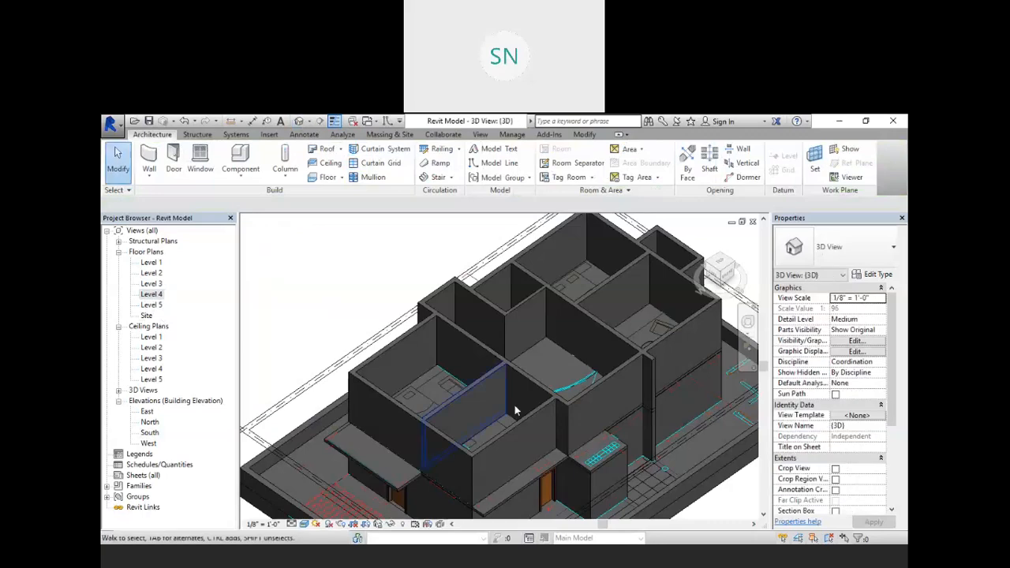
pyautogui.keyDown('shift'); pyautogui.moveTo(515, 410); pyautogui.dragTo(490, 398, button='middle'); pyautogui.keyUp('shift')
pyautogui.scroll(2, 478, 419)
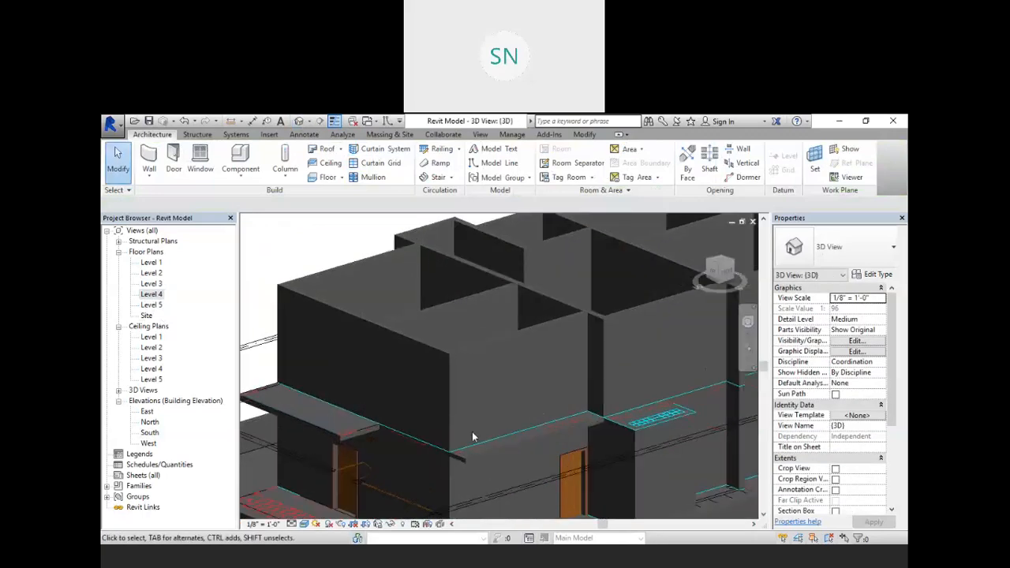
pyautogui.click(480, 453)
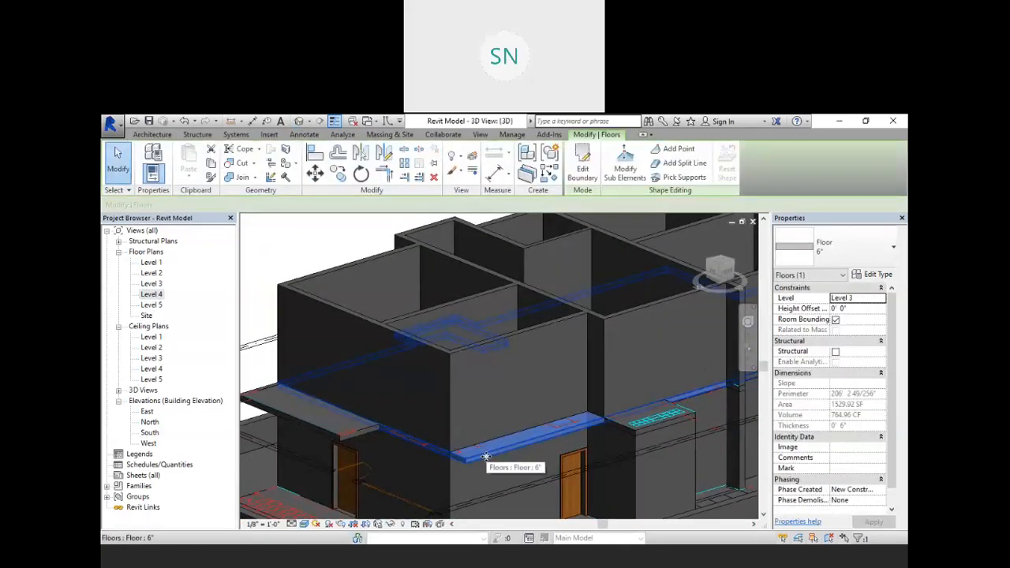
pyautogui.scroll(-3, 486, 458)
pyautogui.moveTo(478, 435)
pyautogui.keyDown('shift'); pyautogui.mouseDown(button='middle')
pyautogui.moveTo(377, 421)
pyautogui.moveTo(474, 434)
pyautogui.mouseUp(button='middle'); pyautogui.keyUp('shift')
pyautogui.scroll(5, 475, 433)
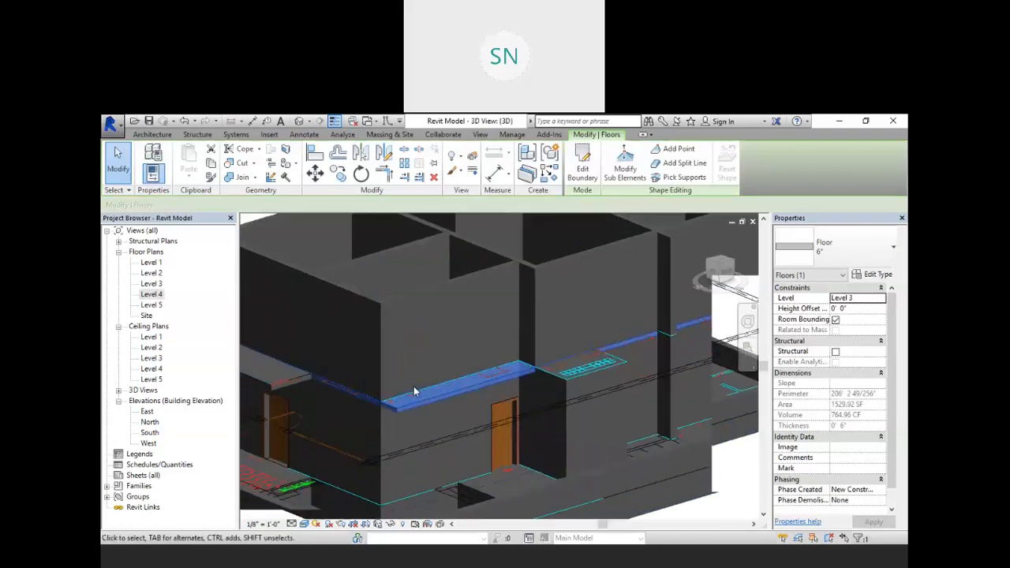
pyautogui.scroll(-1, 429, 424)
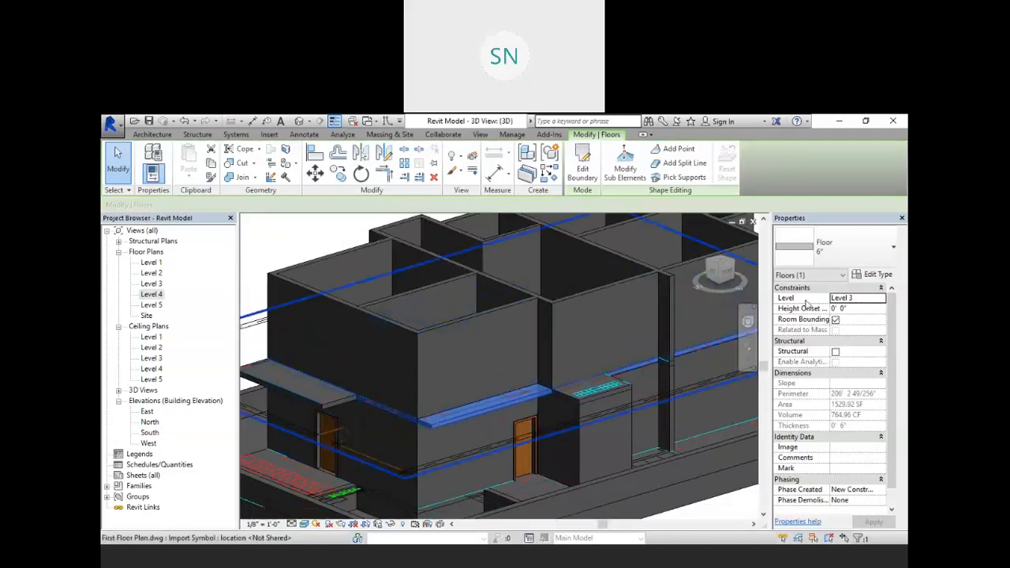
pyautogui.click(881, 300)
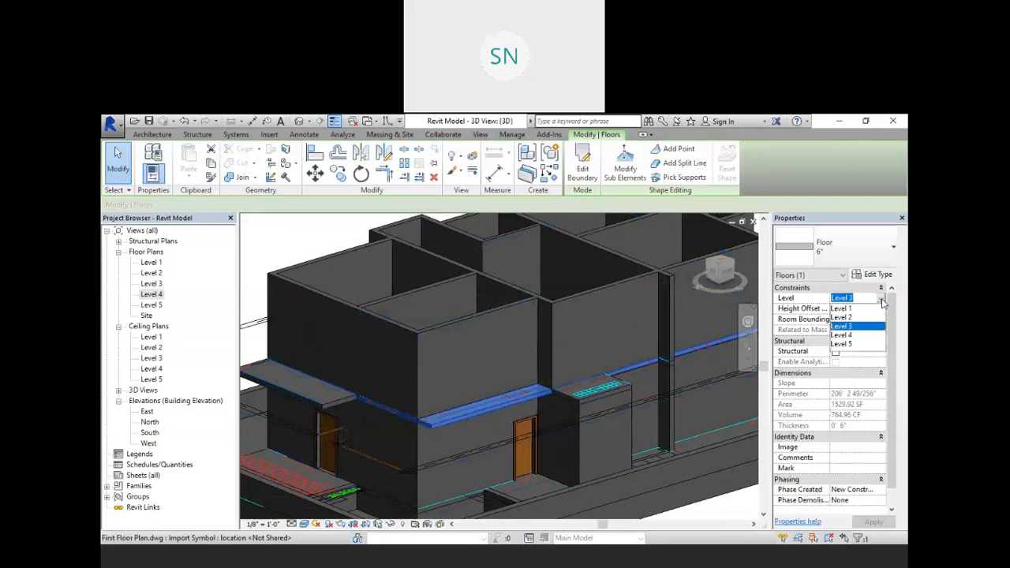
pyautogui.click(843, 335)
pyautogui.scroll(-2, 367, 255)
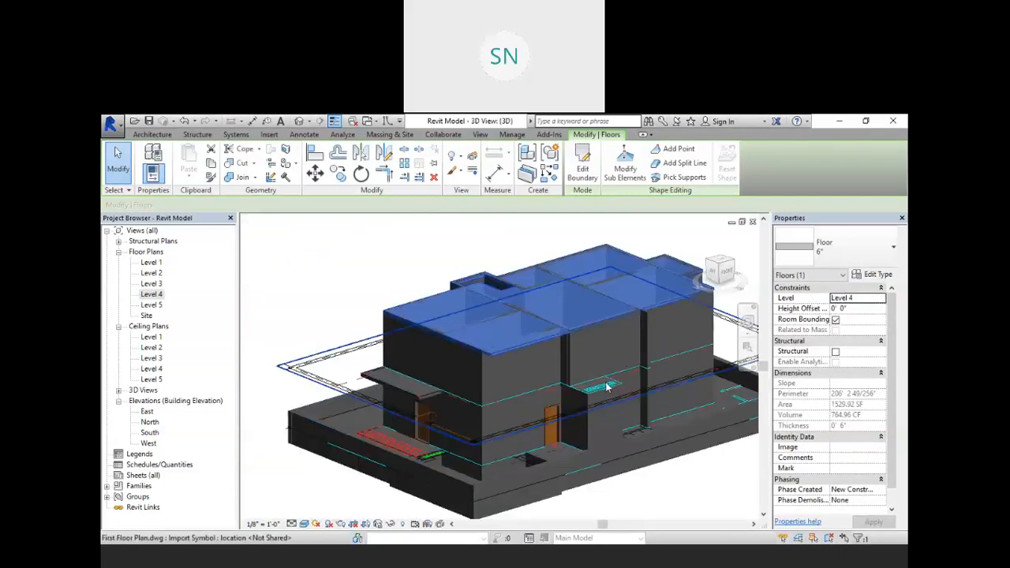
pyautogui.click(366, 255)
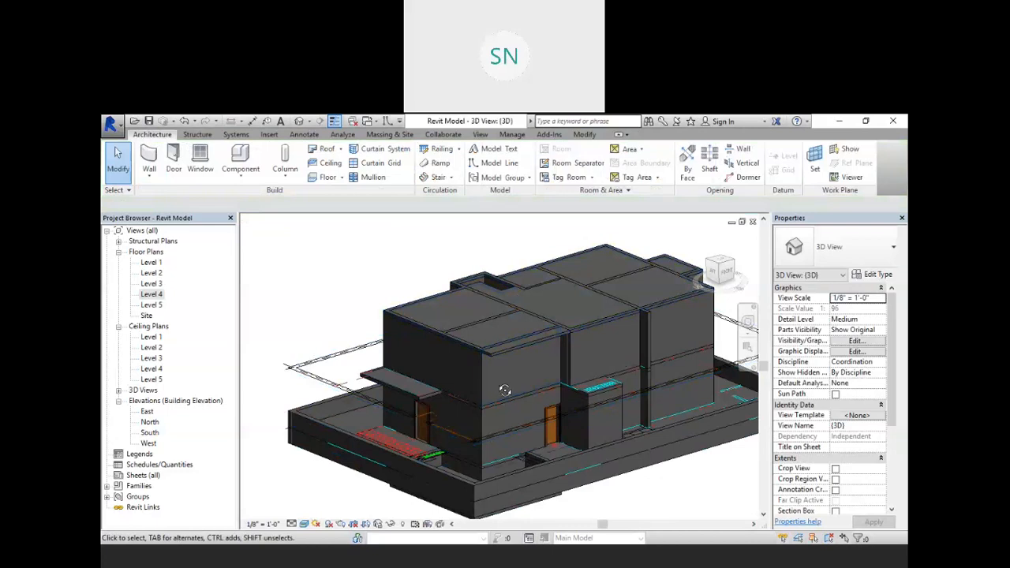
# Select all the upper-storey walls and attach their tops to the 6" floor on Level 4
pyautogui.keyDown('shift'); pyautogui.moveTo(504, 390); pyautogui.dragTo(585, 336, button='middle'); pyautogui.keyUp('shift')
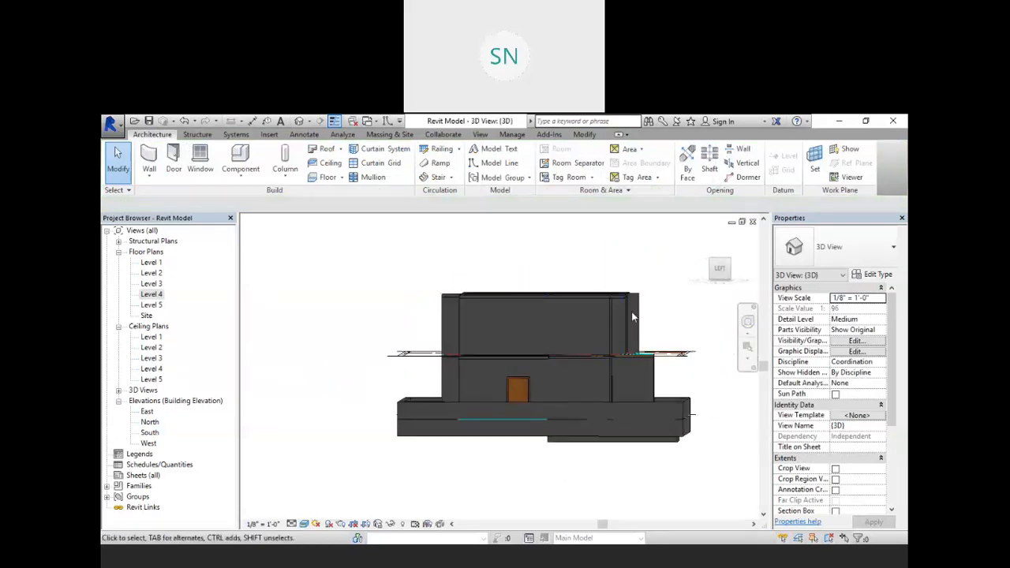
pyautogui.click(429, 327)
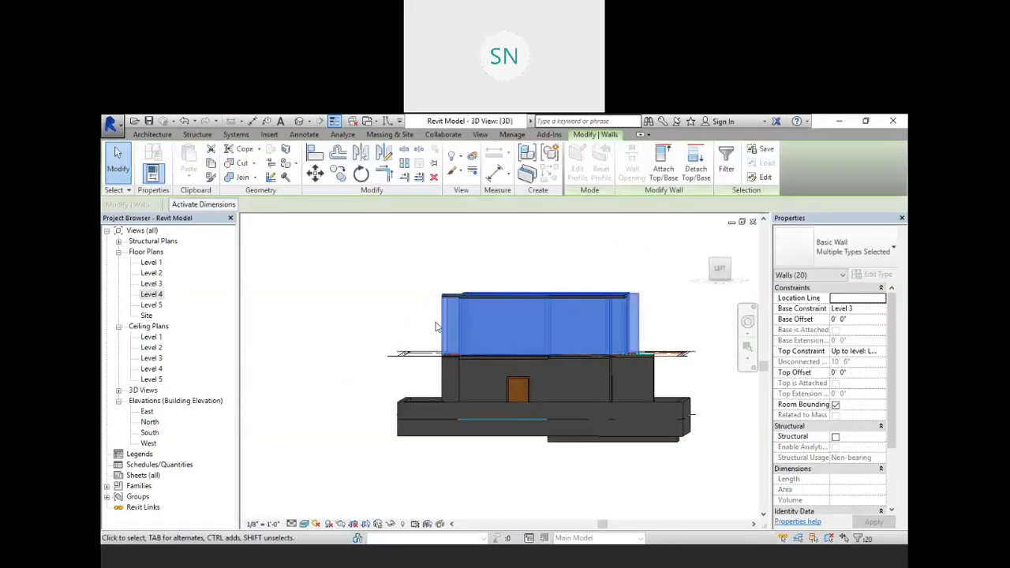
pyautogui.click(664, 164)
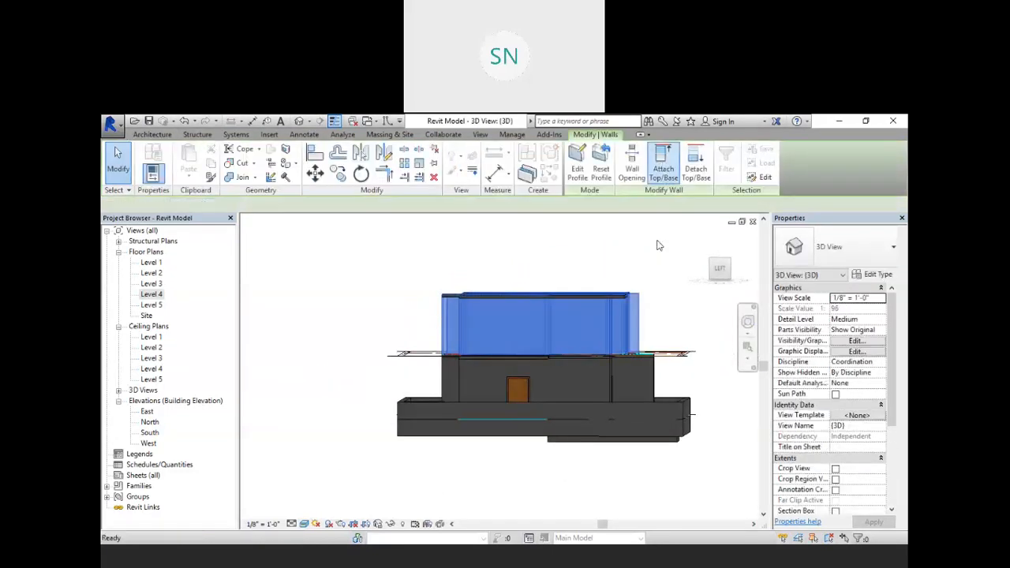
pyautogui.click(619, 295)
pyautogui.click(618, 263)
# Examine the top slab from several 3D angles and the storey levels in the South elevation
pyautogui.keyDown('shift'); pyautogui.moveTo(644, 292); pyautogui.dragTo(624, 412, button='middle'); pyautogui.keyUp('shift')
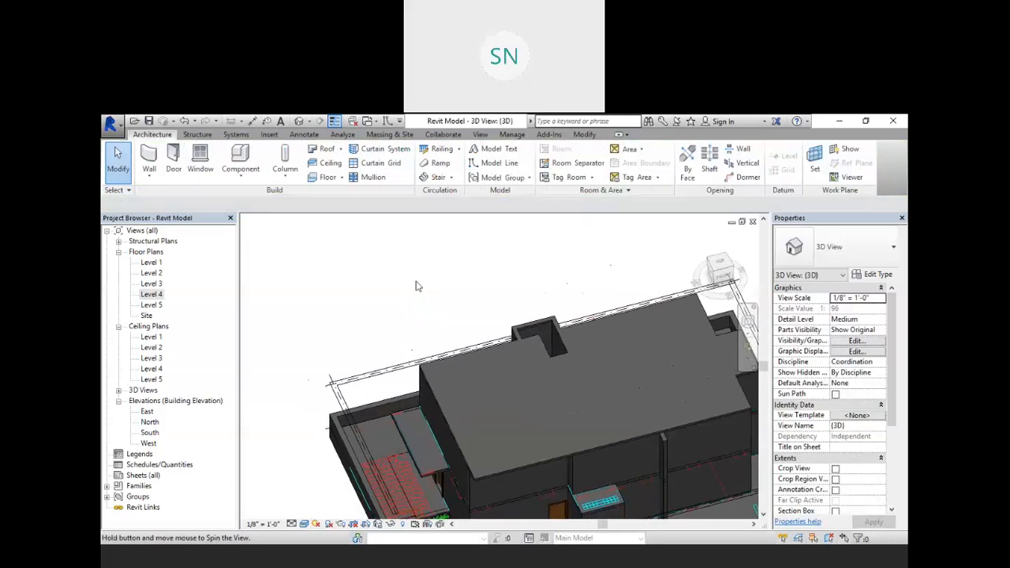
pyautogui.keyDown('shift'); pyautogui.moveTo(546, 395); pyautogui.dragTo(424, 279, button='middle'); pyautogui.keyUp('shift')
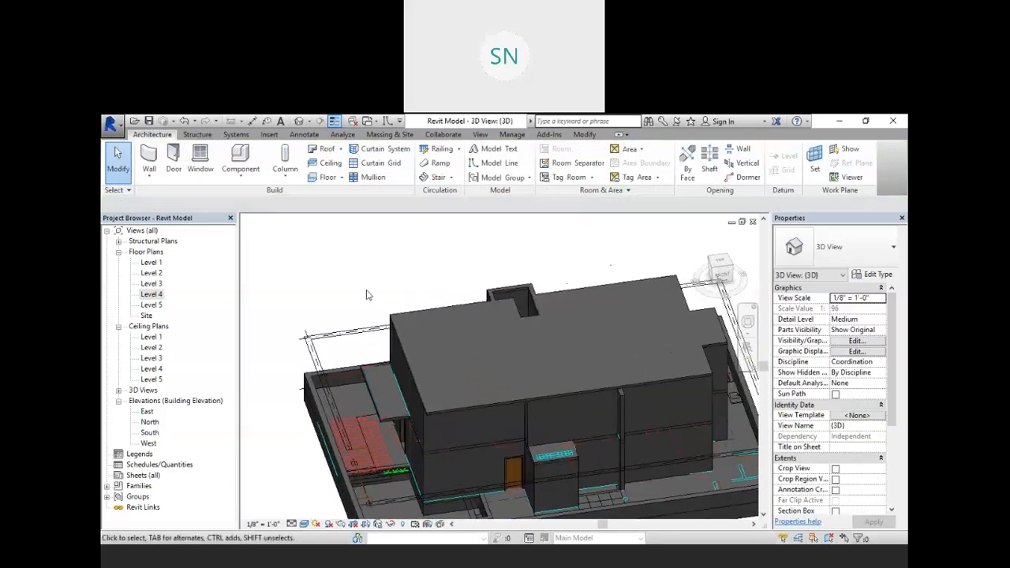
pyautogui.keyDown('shift'); pyautogui.moveTo(346, 392); pyautogui.dragTo(353, 319, button='middle'); pyautogui.keyUp('shift')
pyautogui.moveTo(534, 382); pyautogui.dragTo(500, 348, button='middle')
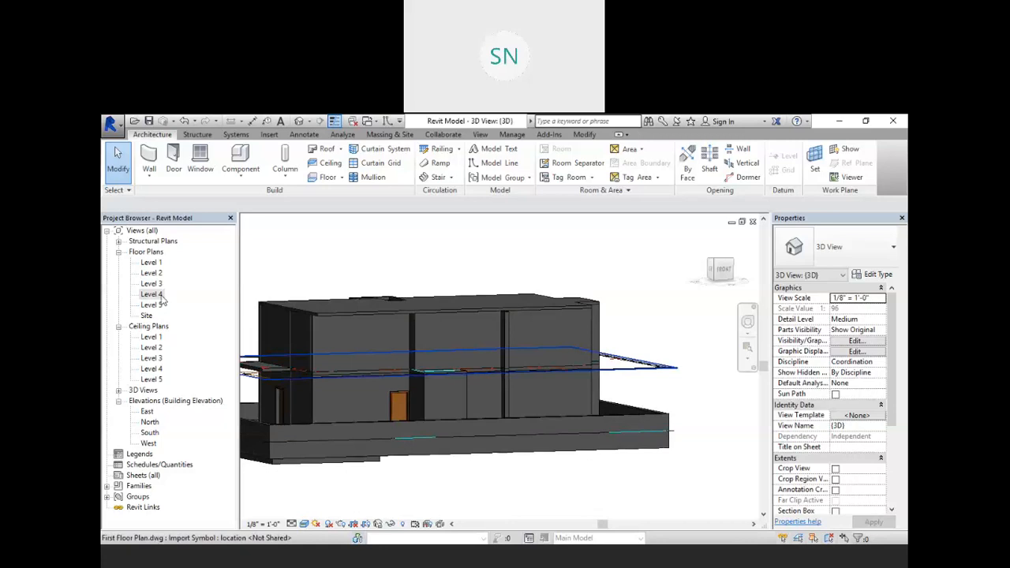
pyautogui.doubleClick(150, 433)
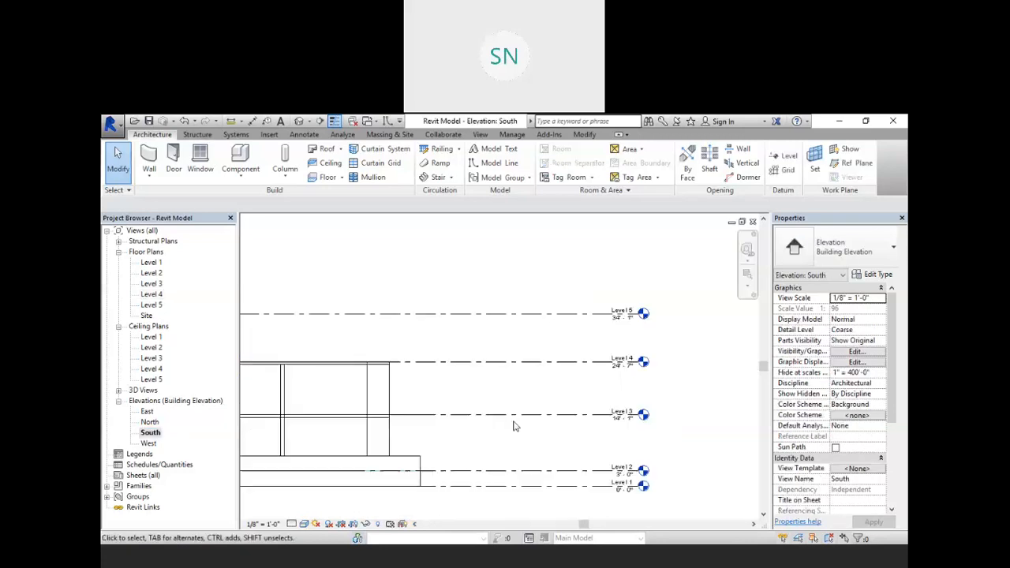
pyautogui.scroll(2, 610, 363)
pyautogui.moveTo(361, 386); pyautogui.dragTo(797, 416, button='middle')
pyautogui.scroll(-2, 637, 374)
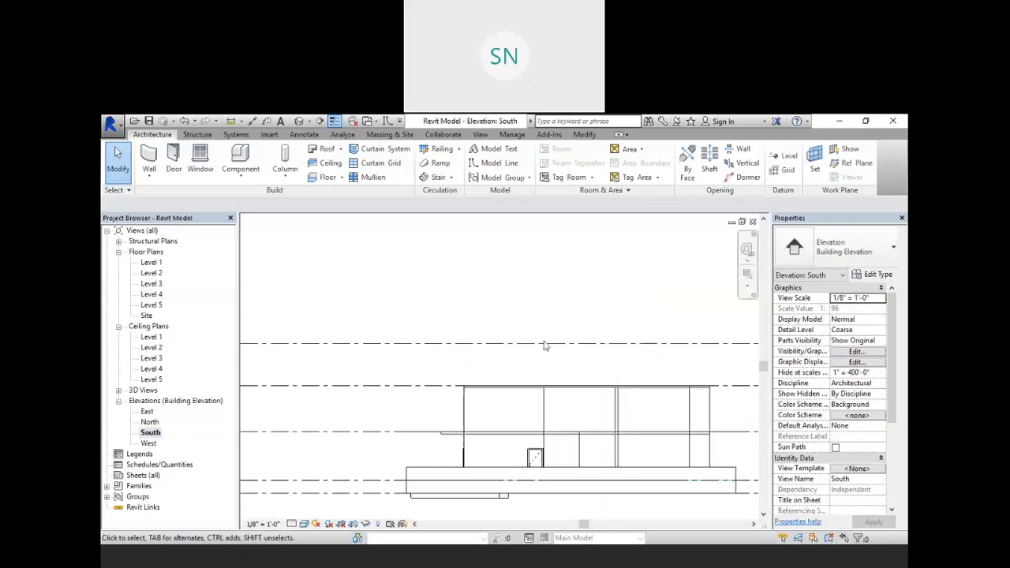
# Temporarily hide the imported First Floor Plan.dwg in the Level 4 floor plan
pyautogui.doubleClick(151, 295)
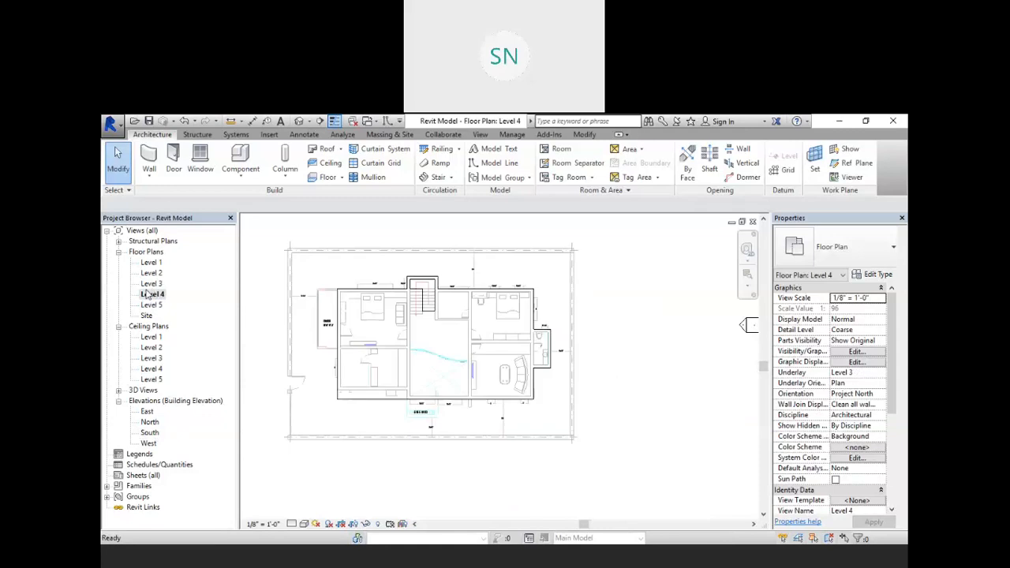
pyautogui.moveTo(316, 333); pyautogui.dragTo(364, 365, button='middle')
pyautogui.click(340, 274)
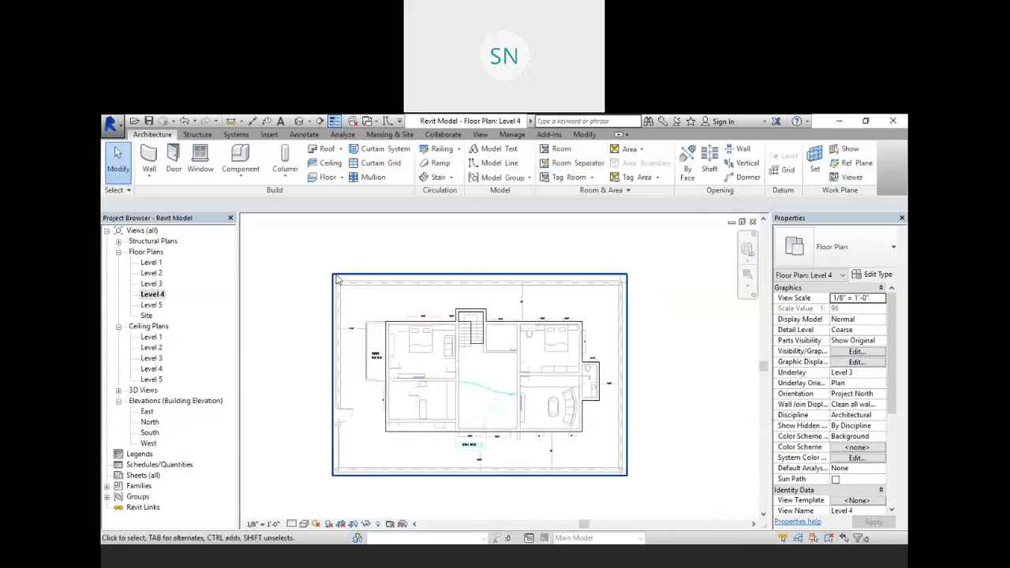
pyautogui.click(340, 275)
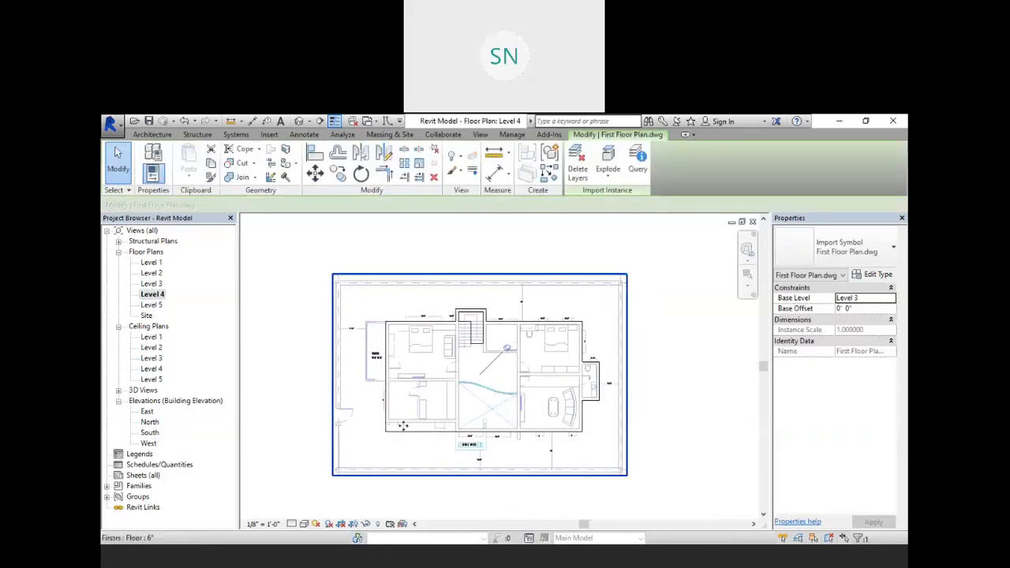
pyautogui.click(367, 524)
pyautogui.click(376, 513)
pyautogui.scroll(5, 415, 338)
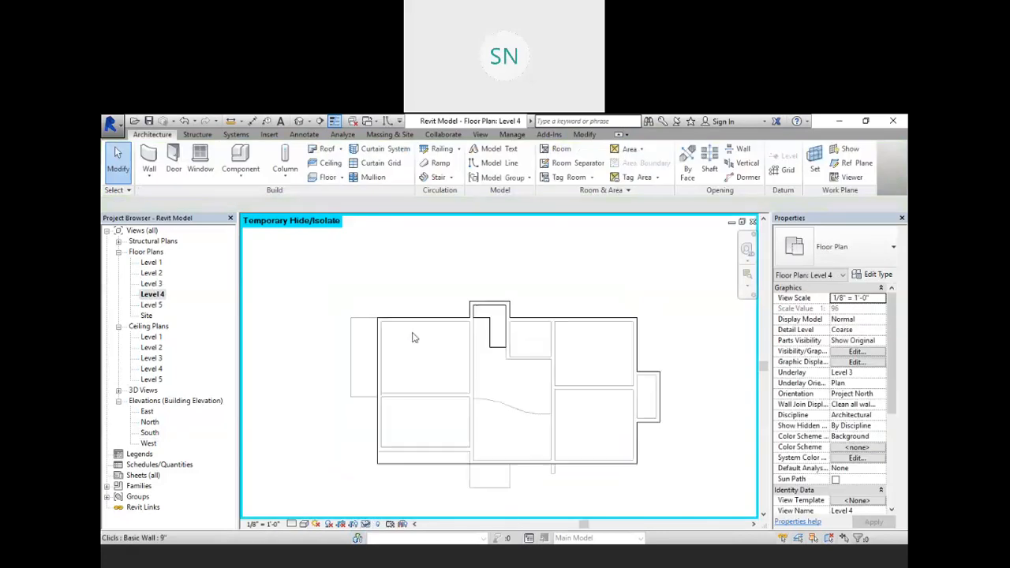
pyautogui.scroll(-3, 410, 308)
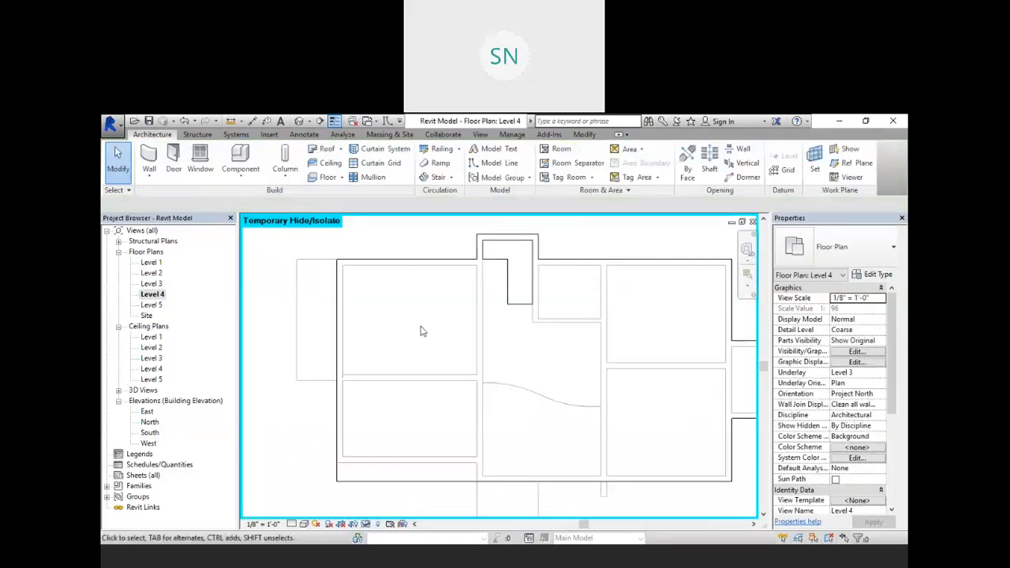
# Draw 9" basic walls, unconnected at 3' 0" high, along the slab's left and lower edges on Level 4 and up to the right-hand projection
pyautogui.click(149, 160)
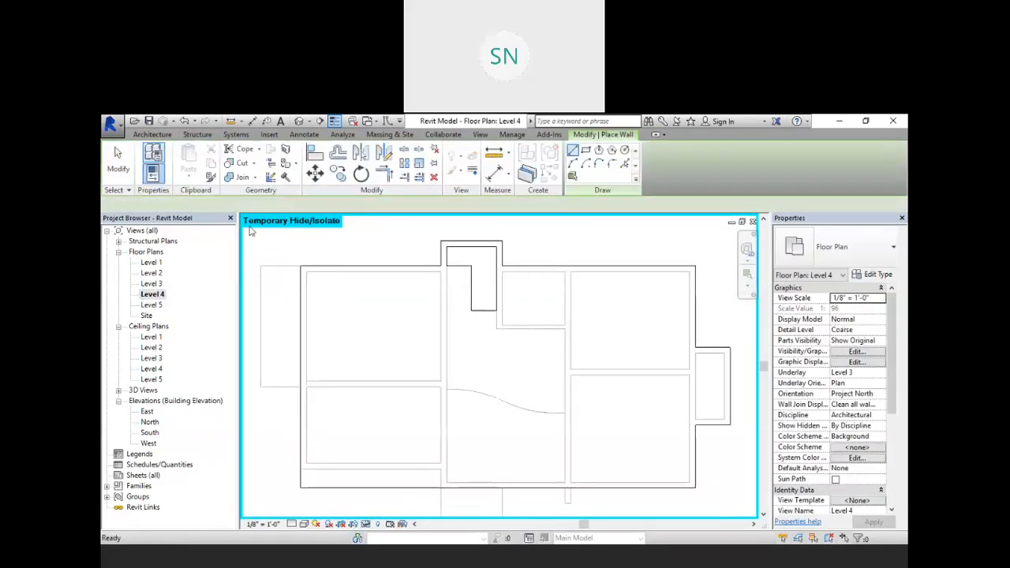
pyautogui.click(241, 204)
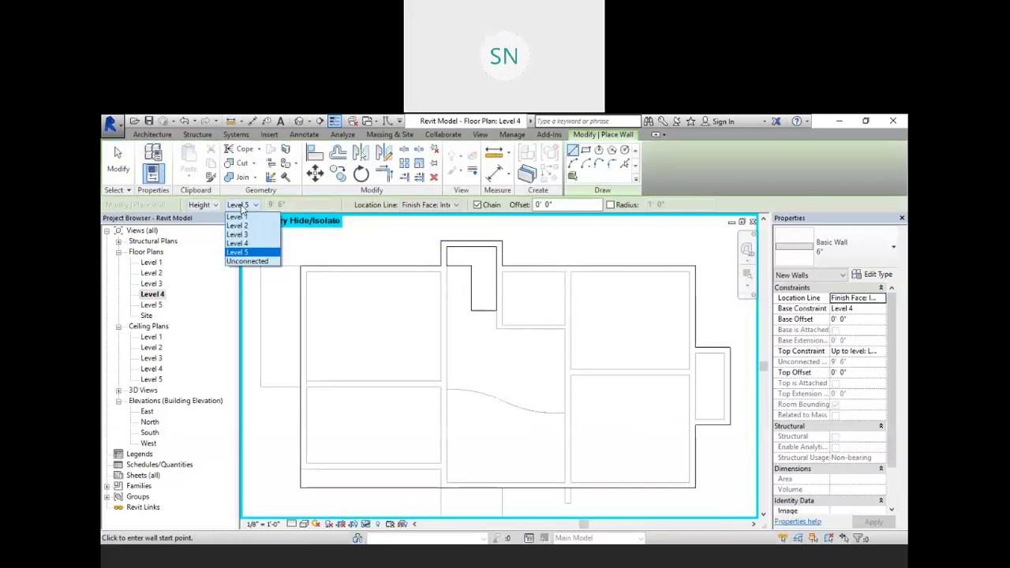
pyautogui.click(248, 260)
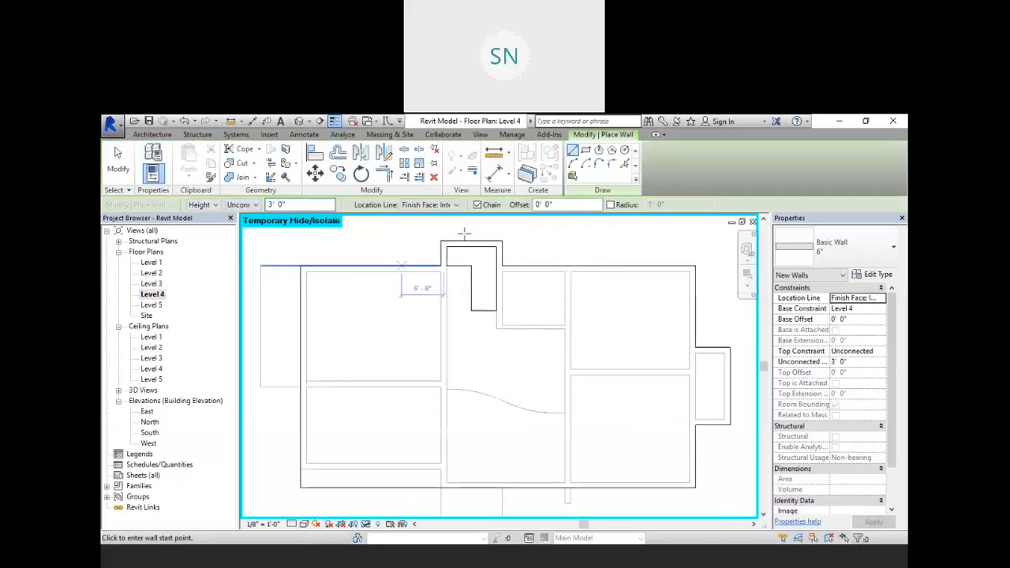
pyautogui.click(835, 262)
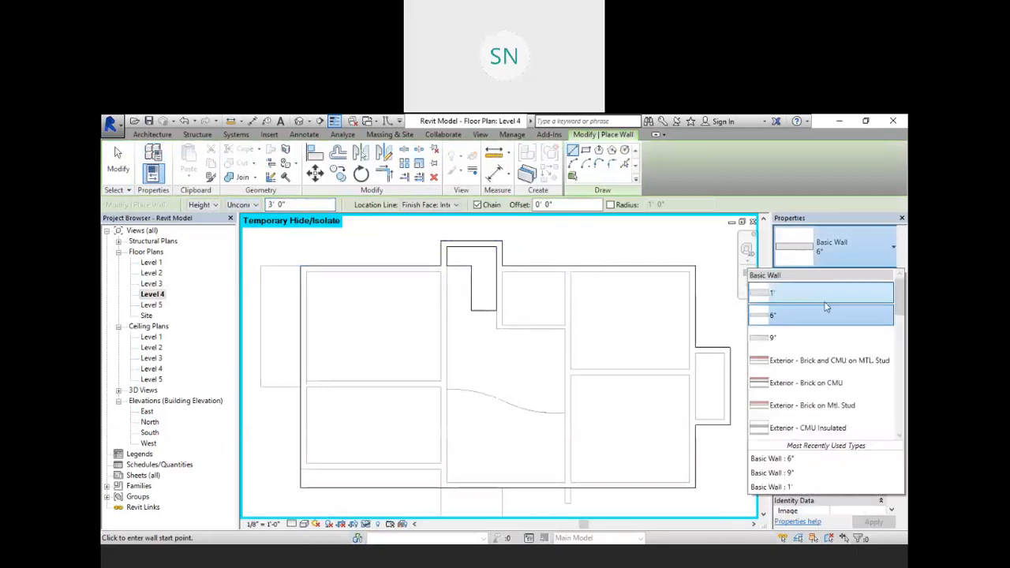
pyautogui.click(813, 338)
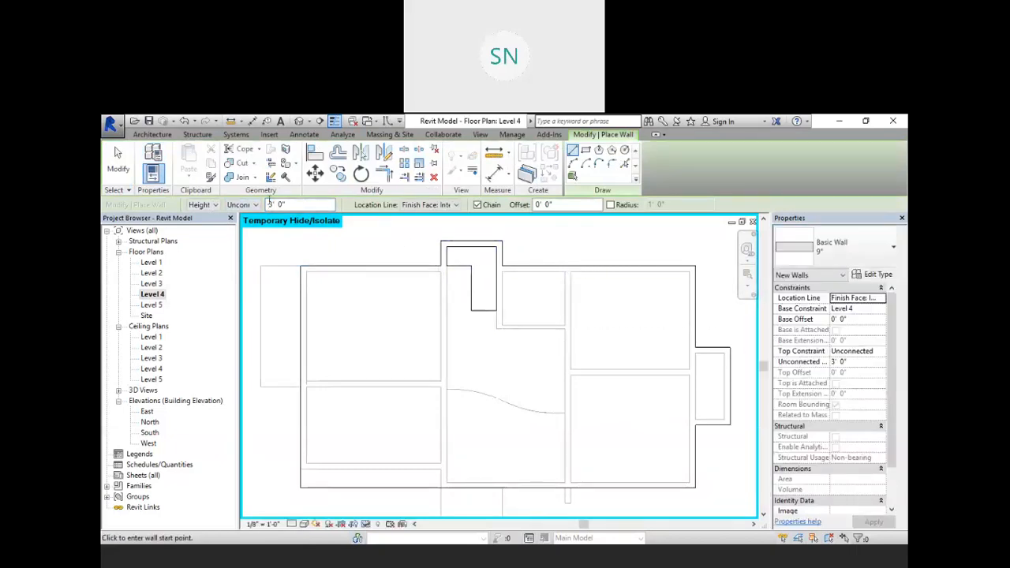
pyautogui.click(301, 267)
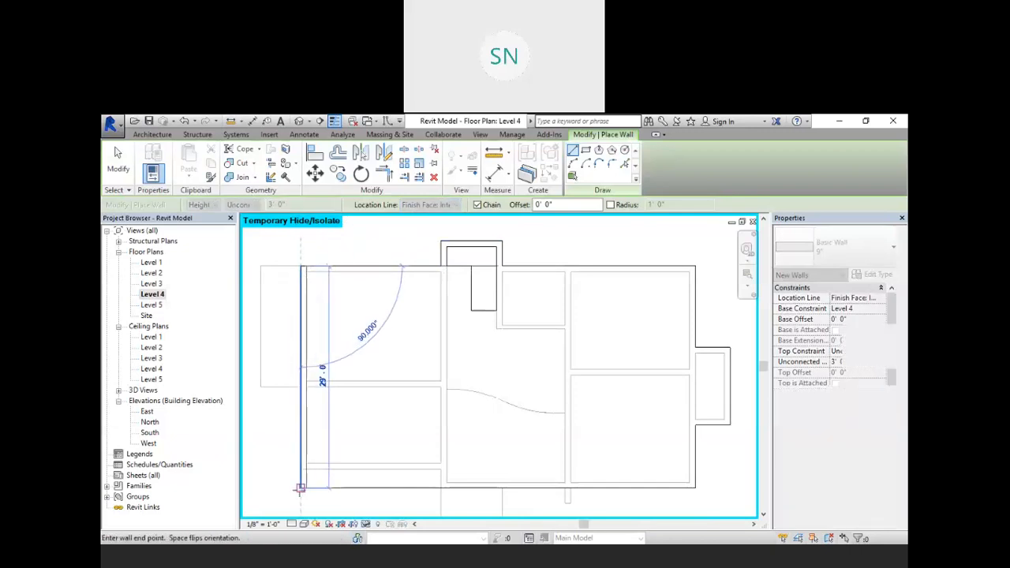
pyautogui.click(300, 488)
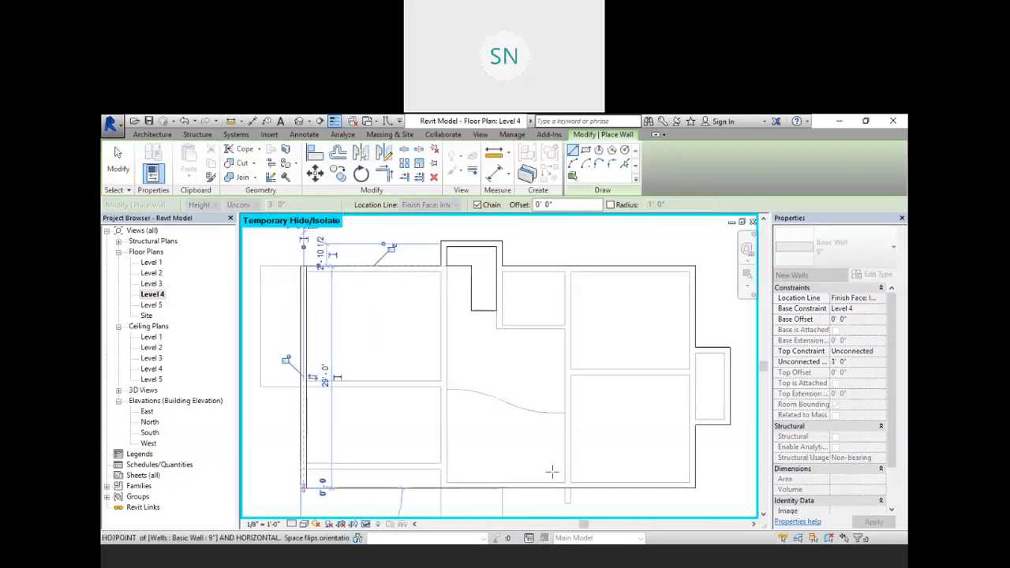
pyautogui.click(695, 486)
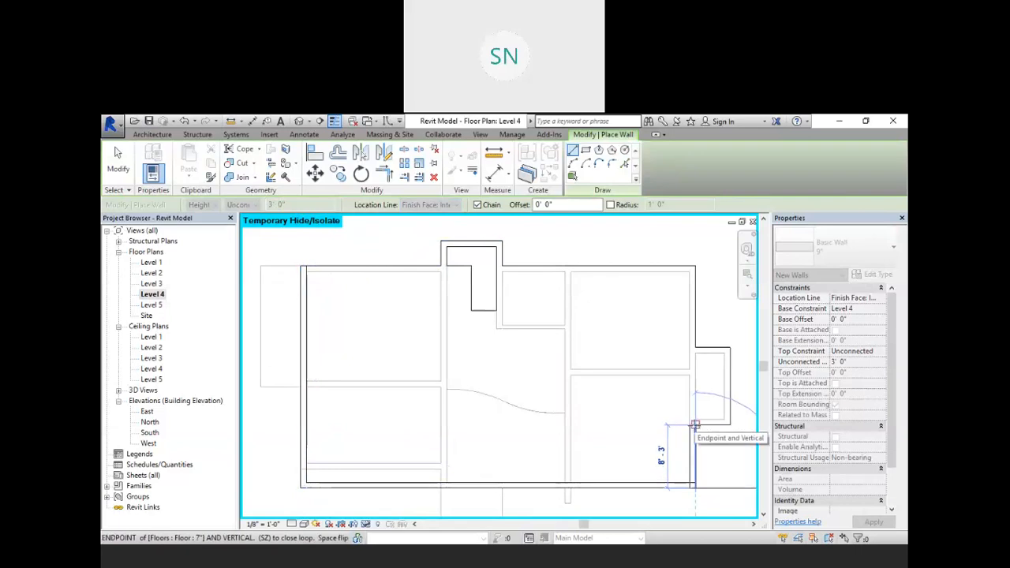
pyautogui.click(696, 424)
# Continue the 9" walls along the lower and outer edges of the slab's small right-hand projection
pyautogui.moveTo(686, 440); pyautogui.dragTo(593, 451, button='middle')
pyautogui.click(599, 435)
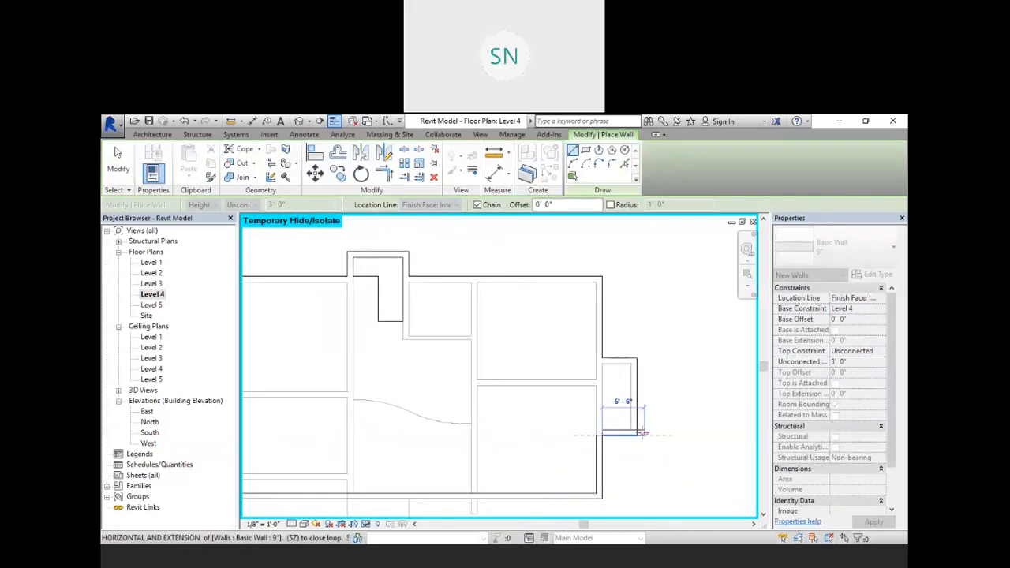
pyautogui.click(637, 436)
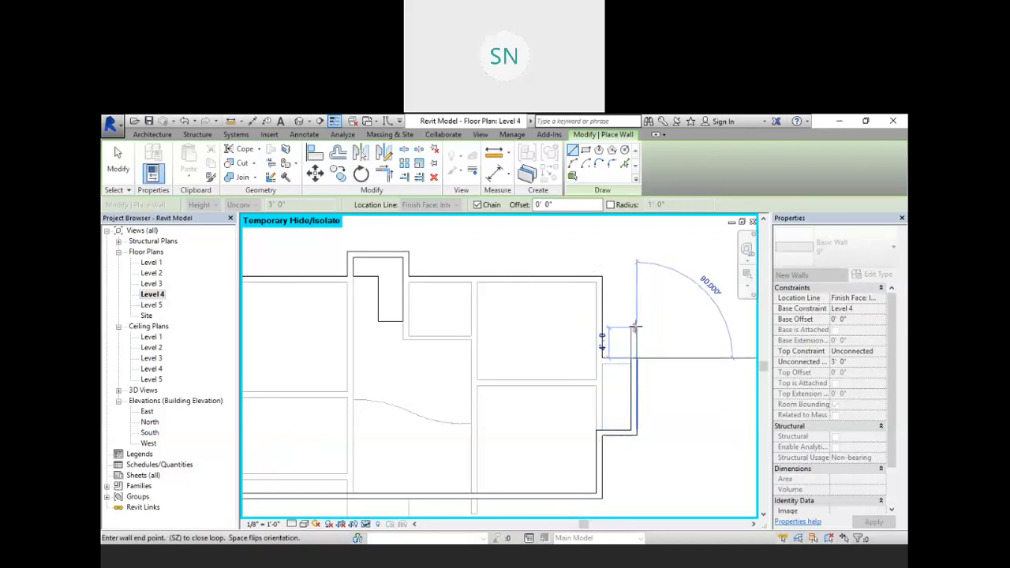
pyautogui.press('Escape')
# Draw a 9" wall along the slab's upper edge from the upper-left corner to the staircase projection
pyautogui.moveTo(428, 319); pyautogui.dragTo(550, 357, button='middle')
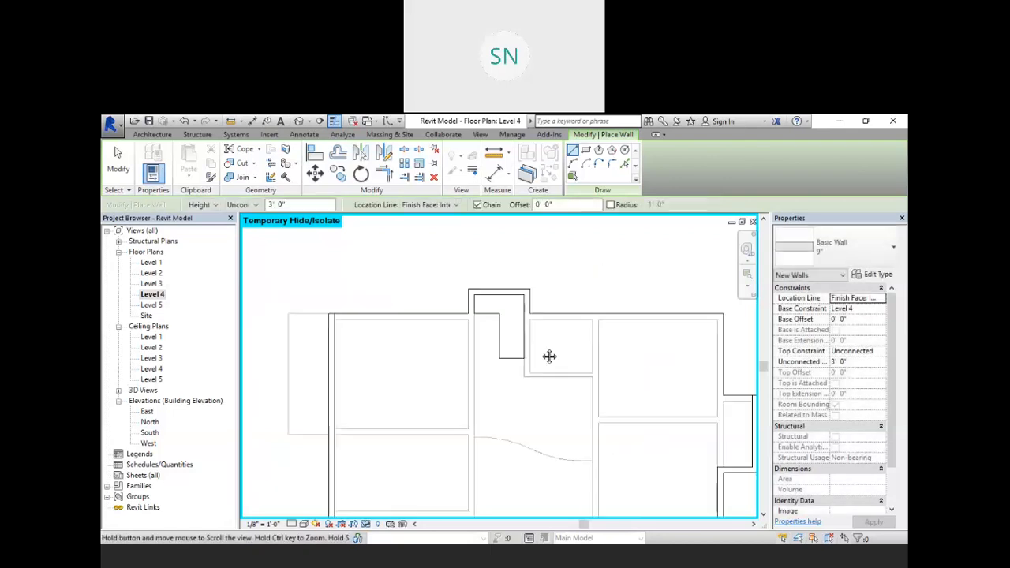
pyautogui.click(330, 314)
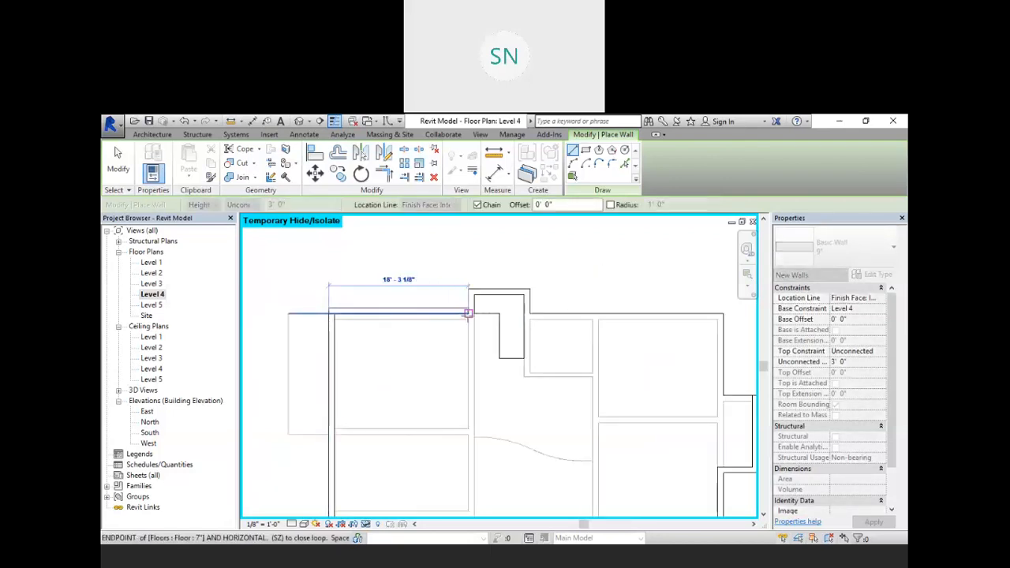
pyautogui.press('Escape')
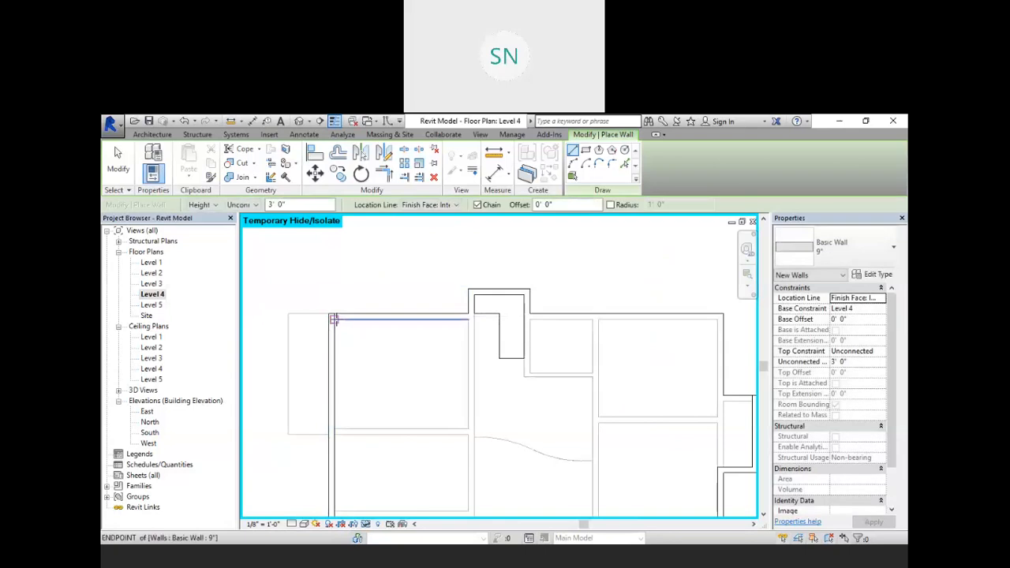
pyautogui.click(334, 319)
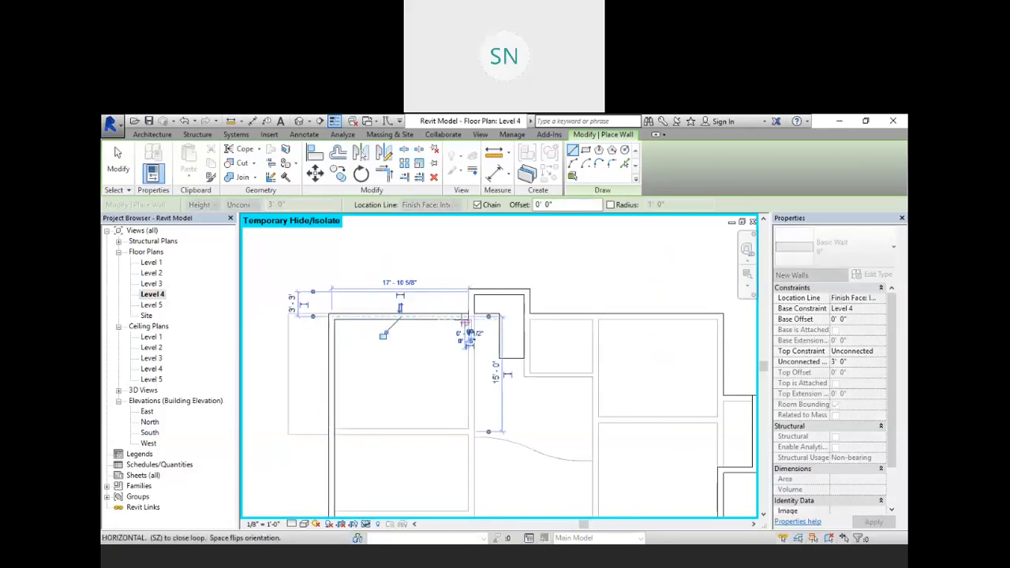
pyautogui.press('Escape')
# Inspect the roof walls in the 3D view, and switch to Revit Master Project.pdf to examine the plan around Bedroom-04 and the terraces
pyautogui.click(299, 121)
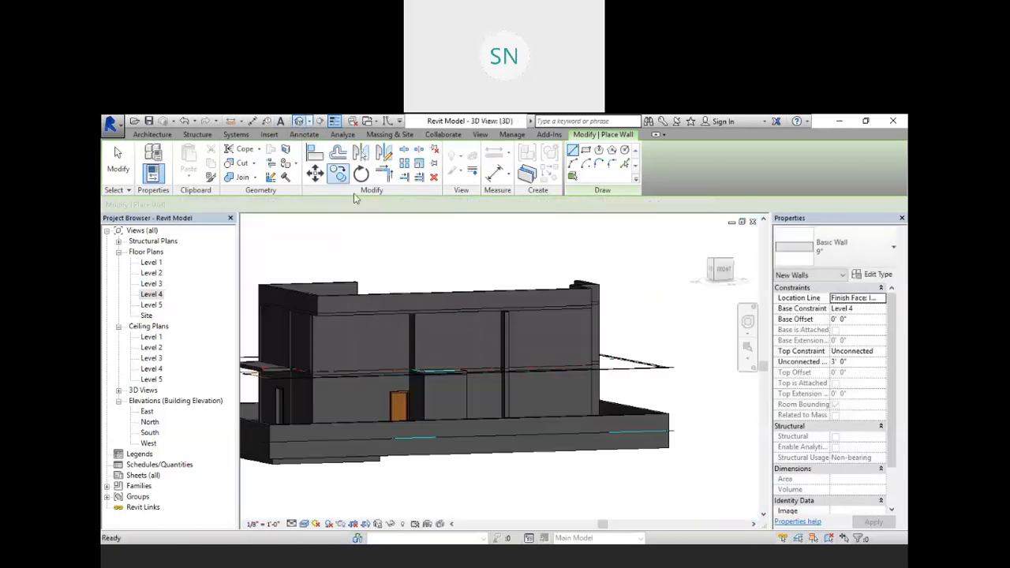
pyautogui.keyDown('shift'); pyautogui.moveTo(489, 332); pyautogui.dragTo(384, 282, button='middle'); pyautogui.keyUp('shift')
pyautogui.keyDown('shift'); pyautogui.moveTo(536, 347); pyautogui.dragTo(513, 341, button='middle'); pyautogui.keyUp('shift')
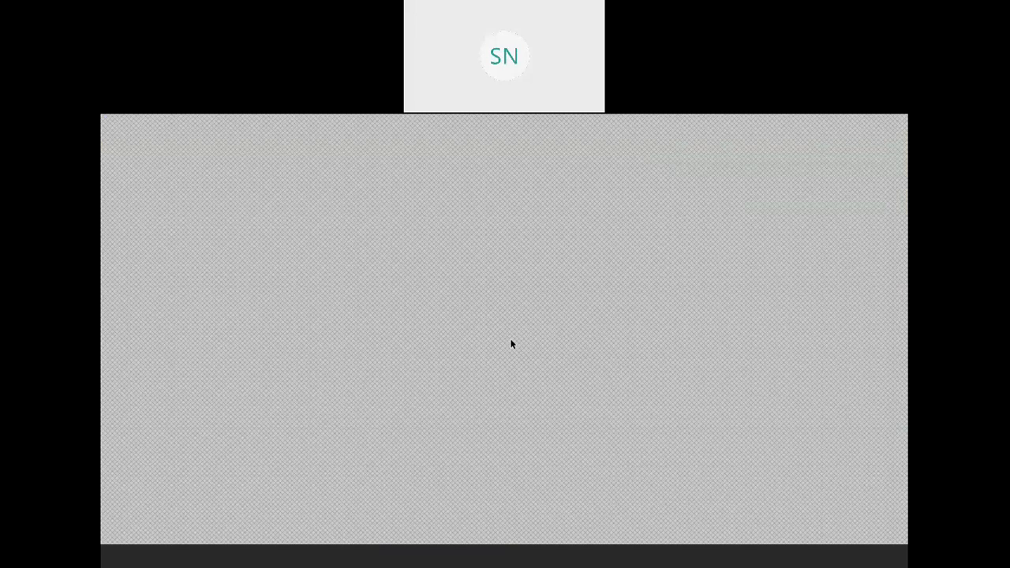
pyautogui.keyDown('ctrl'); pyautogui.scroll(3, 510, 318); pyautogui.keyUp('ctrl')
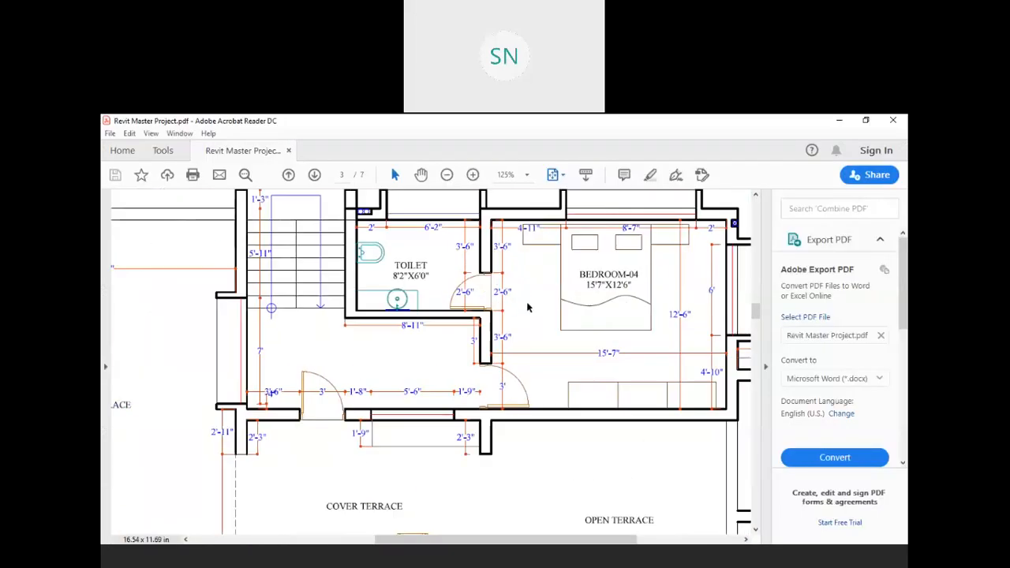
pyautogui.scroll(1, 530, 316)
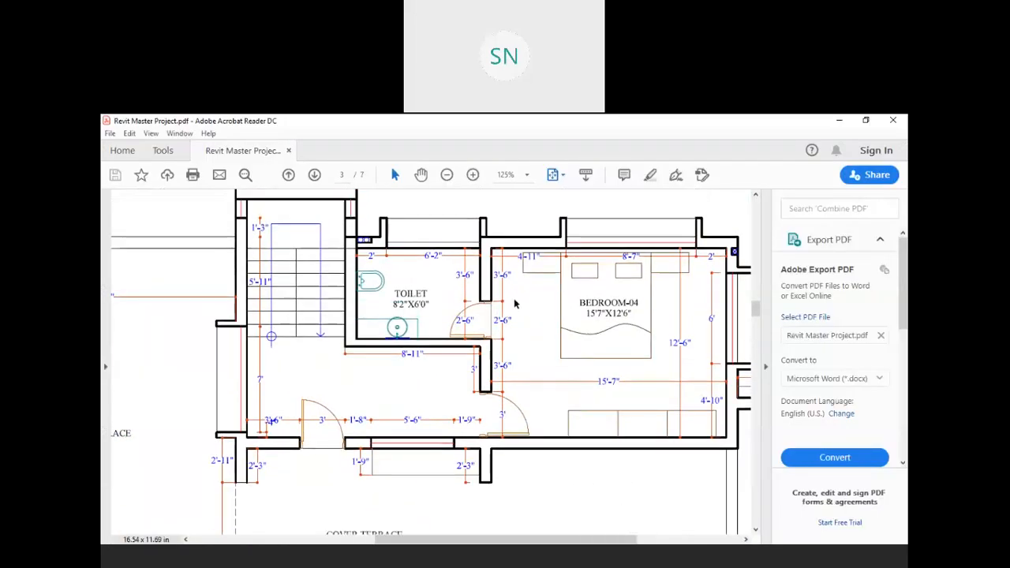
pyautogui.keyDown('ctrl'); pyautogui.scroll(-1, 517, 304); pyautogui.keyUp('ctrl')
pyautogui.moveTo(575, 330)
pyautogui.mouseDown(button='middle')
pyautogui.moveTo(540, 331)
pyautogui.moveTo(566, 337)
pyautogui.mouseUp(button='middle')
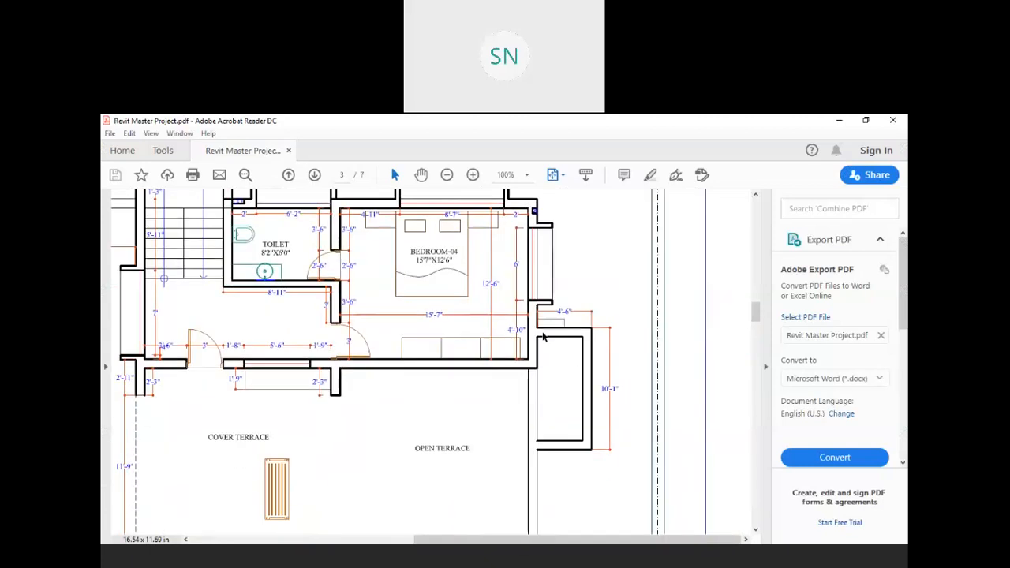
pyautogui.scroll(1, 543, 338)
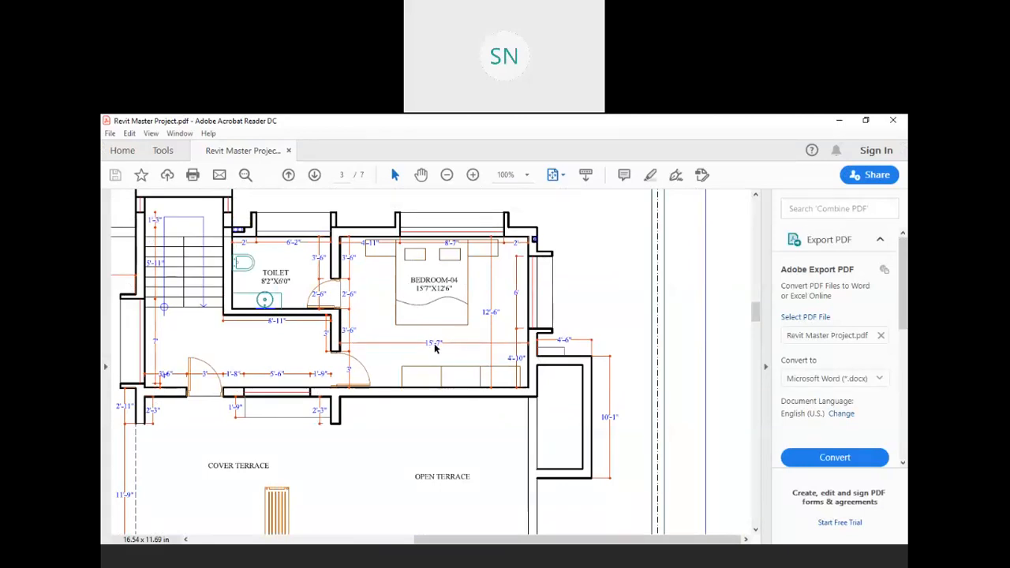
# Switch back to Revit and place a 3' 0" high 9" wall on Level 4 by picking the line between the two right-hand rooms
pyautogui.hotkey('alt', 'Tab')
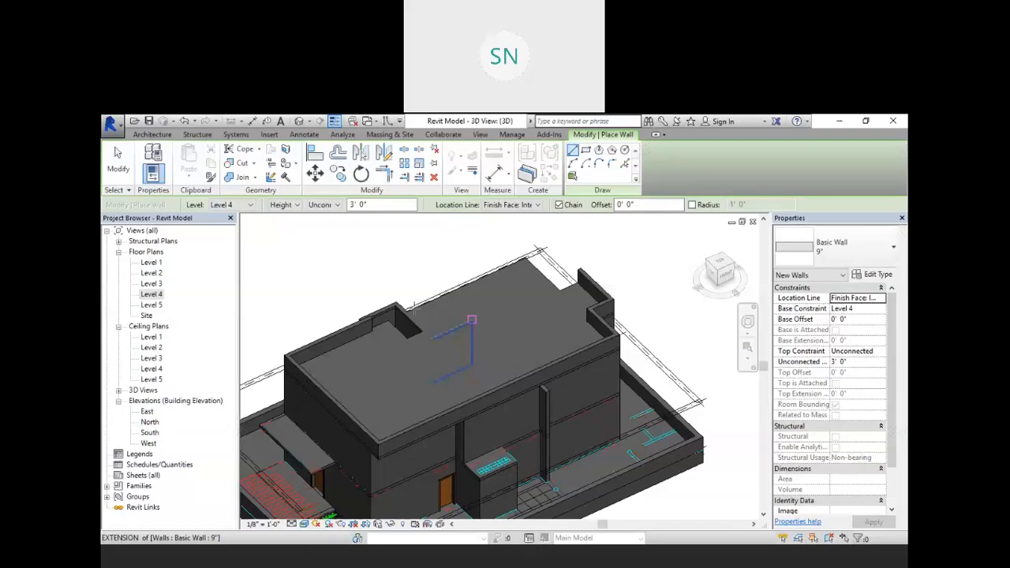
pyautogui.doubleClick(157, 294)
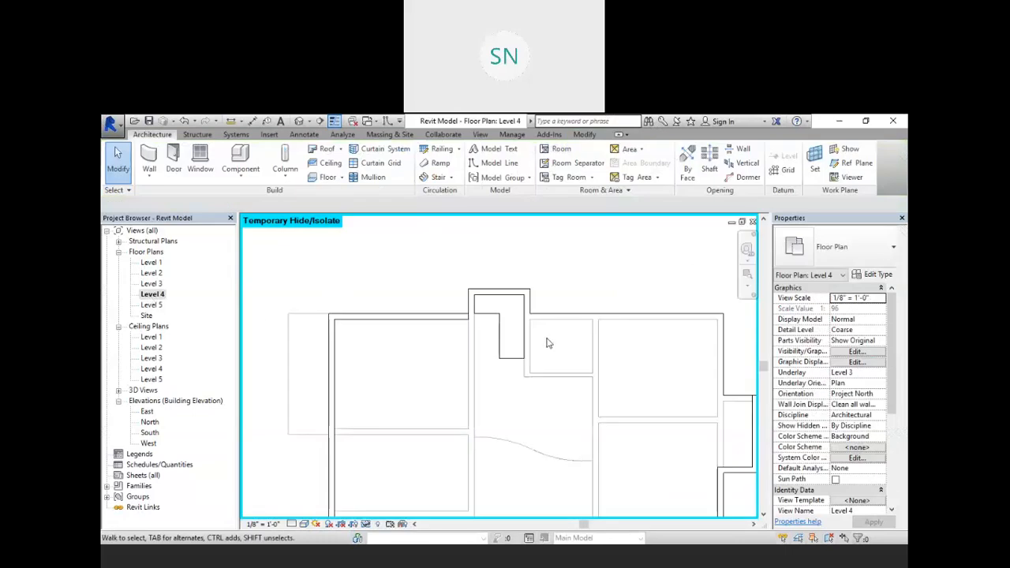
pyautogui.moveTo(429, 286); pyautogui.dragTo(462, 368, button='middle')
pyautogui.scroll(2, 466, 325)
pyautogui.scroll(1, 466, 325)
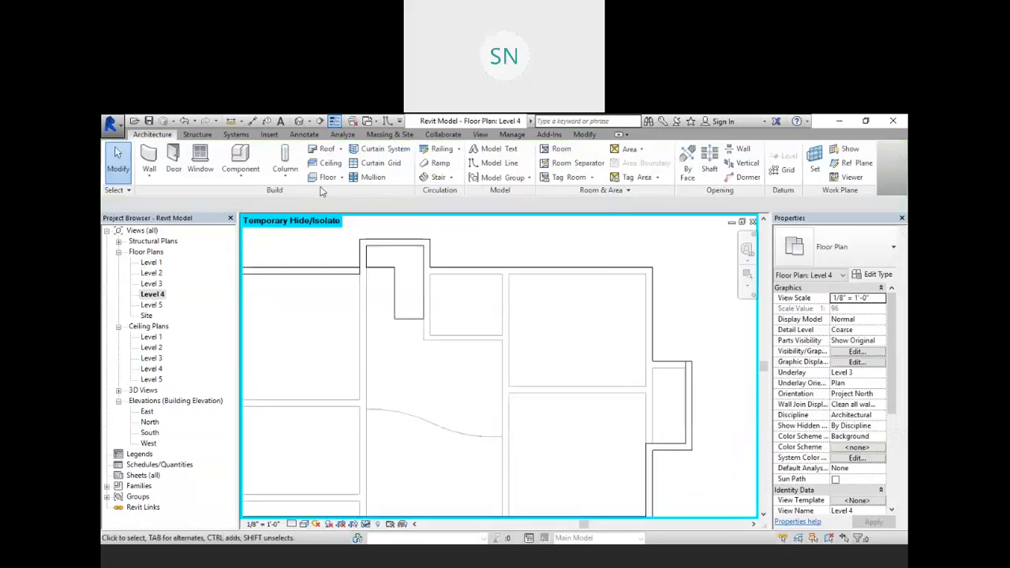
pyautogui.click(153, 158)
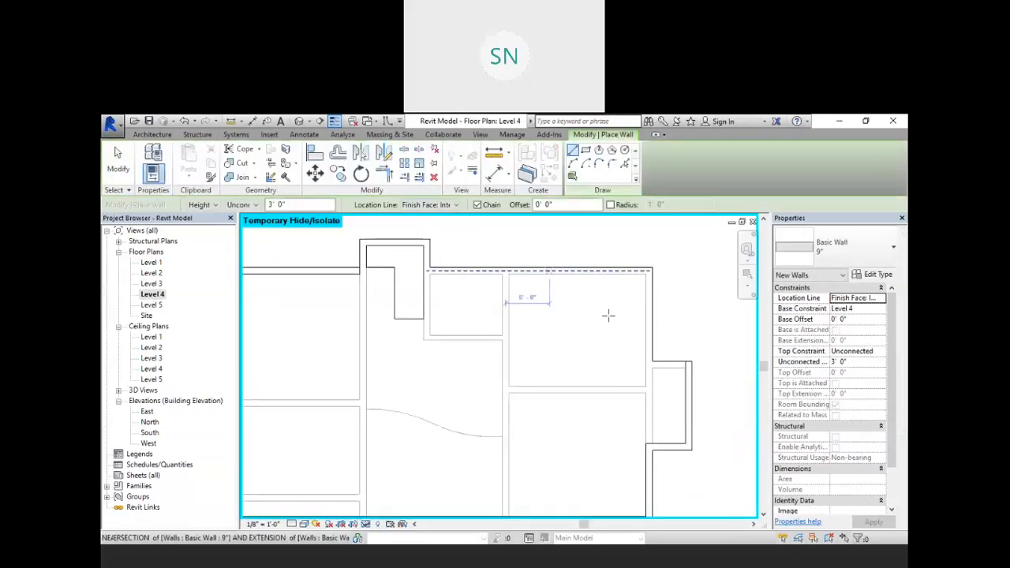
pyautogui.click(623, 165)
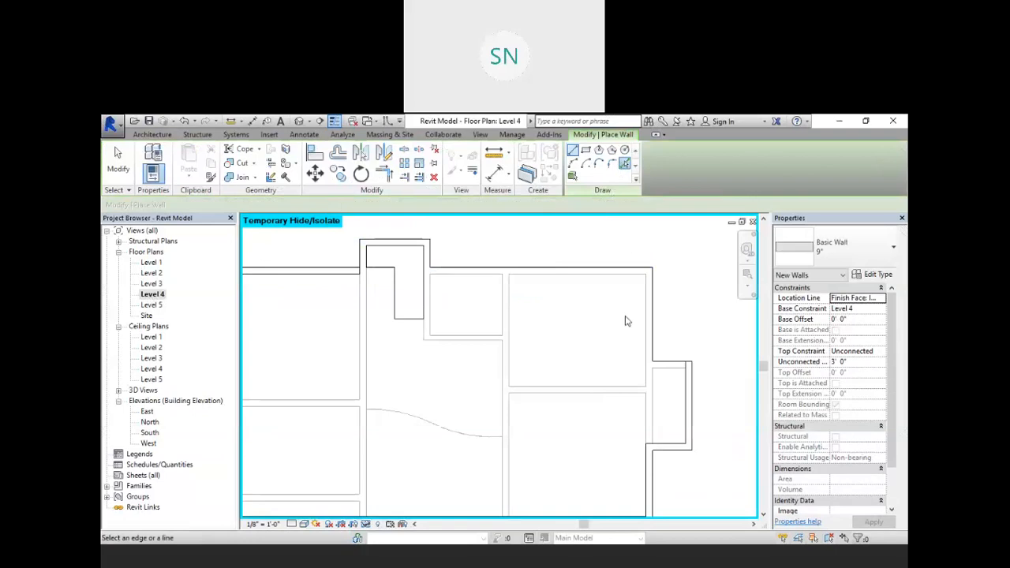
pyautogui.click(581, 392)
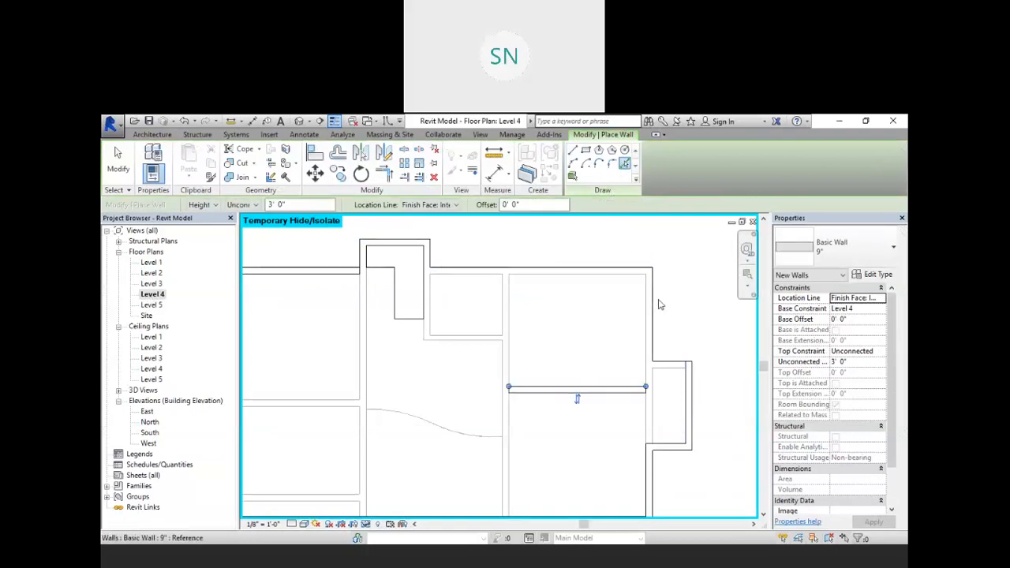
# Pick lines to place 9" walls on the slab's upper-right and upper edges and on the long vertical partition left of the staircase
pyautogui.click(652, 330)
pyautogui.click(512, 274)
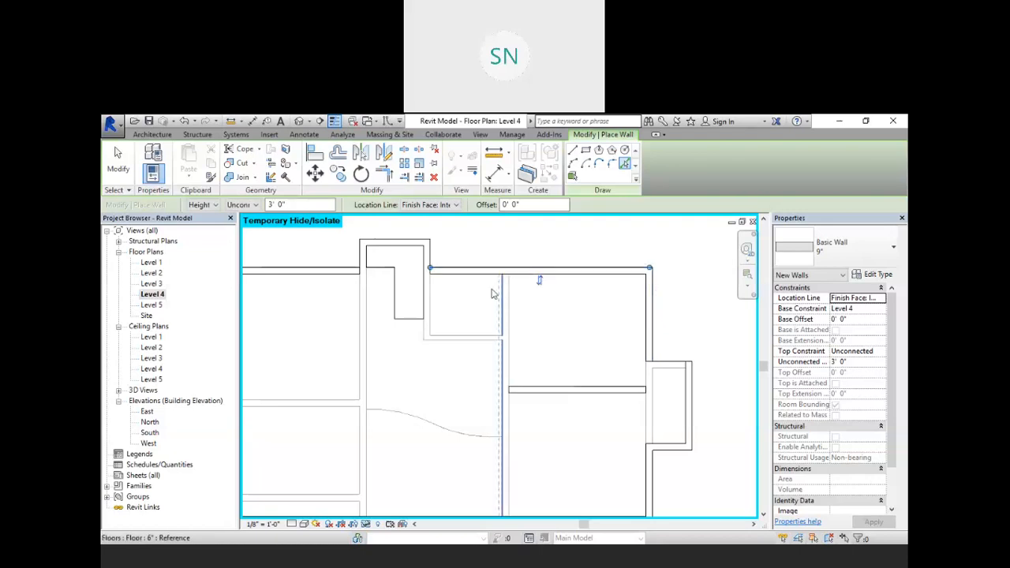
pyautogui.click(364, 304)
pyautogui.scroll(-2, 426, 359)
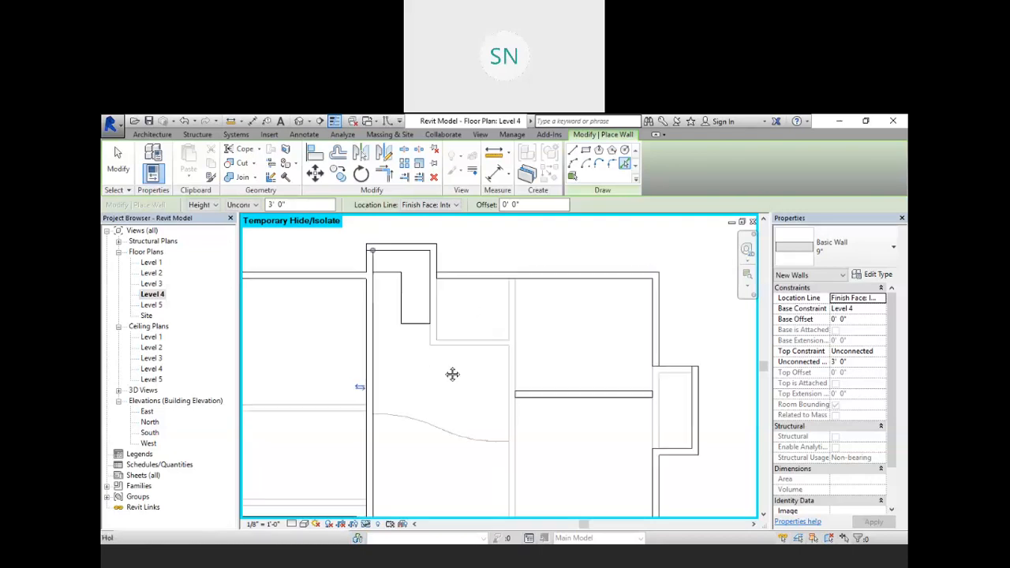
pyautogui.rightClick(343, 254)
pyautogui.rightClick(382, 256)
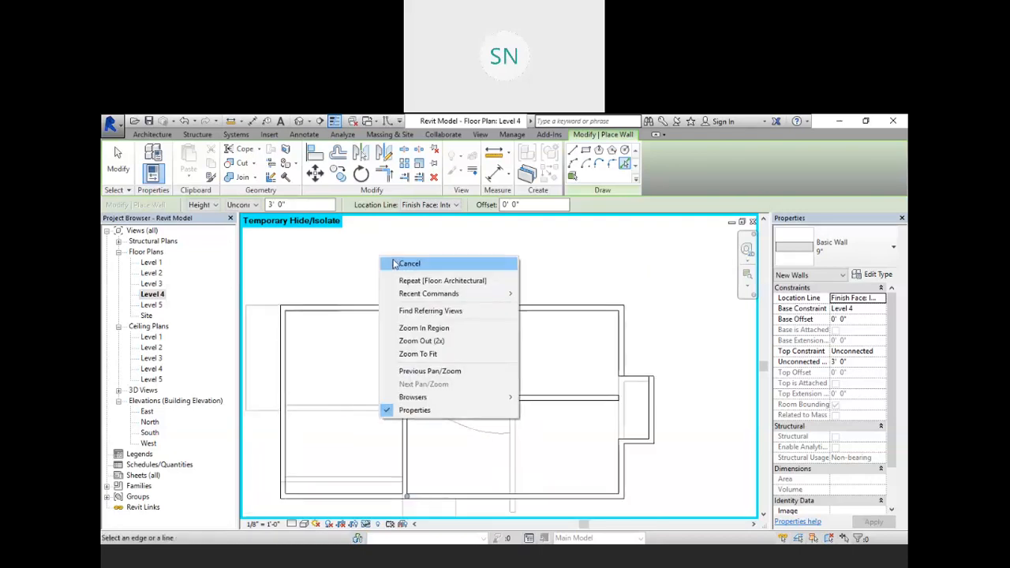
pyautogui.click(398, 264)
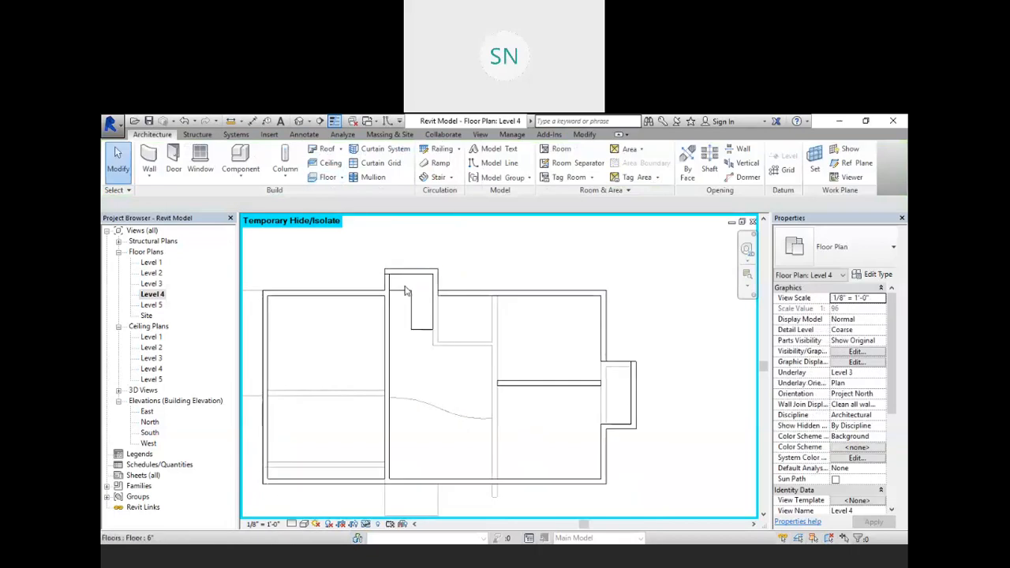
# In the 3D view, set the top constraint of the two upper-right edge walls, the right-hand room divider and the long staircase partition to Level 5
pyautogui.click(299, 120)
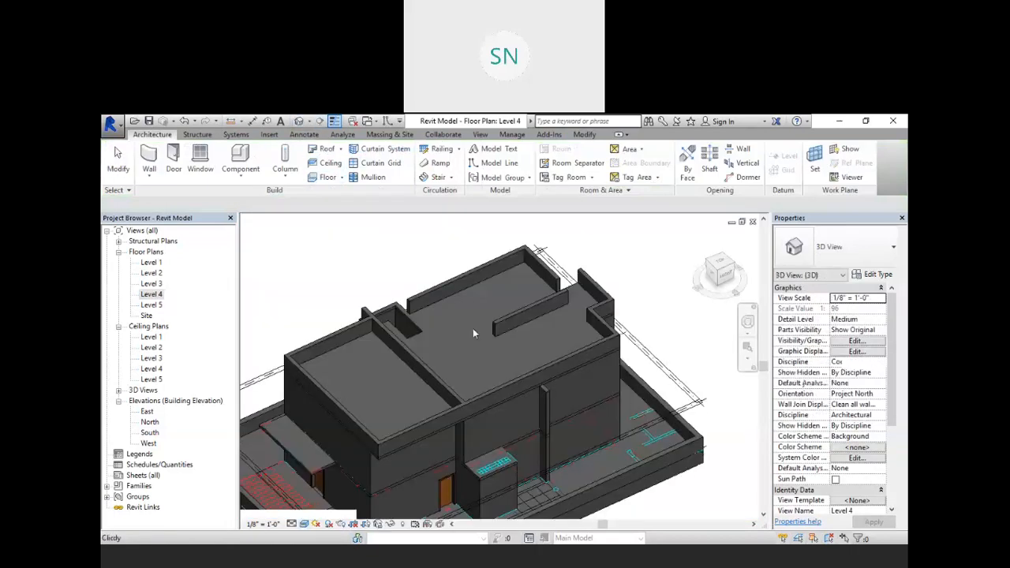
pyautogui.keyDown('shift'); pyautogui.moveTo(444, 379); pyautogui.dragTo(475, 330, button='middle'); pyautogui.keyUp('shift')
pyautogui.moveTo(475, 330); pyautogui.dragTo(455, 378, button='middle')
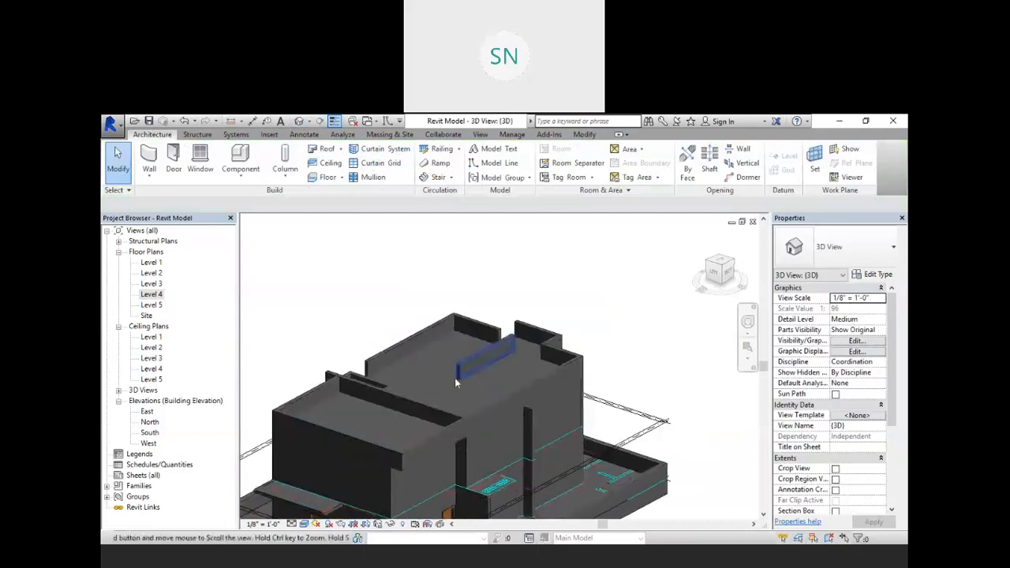
pyautogui.click(409, 337)
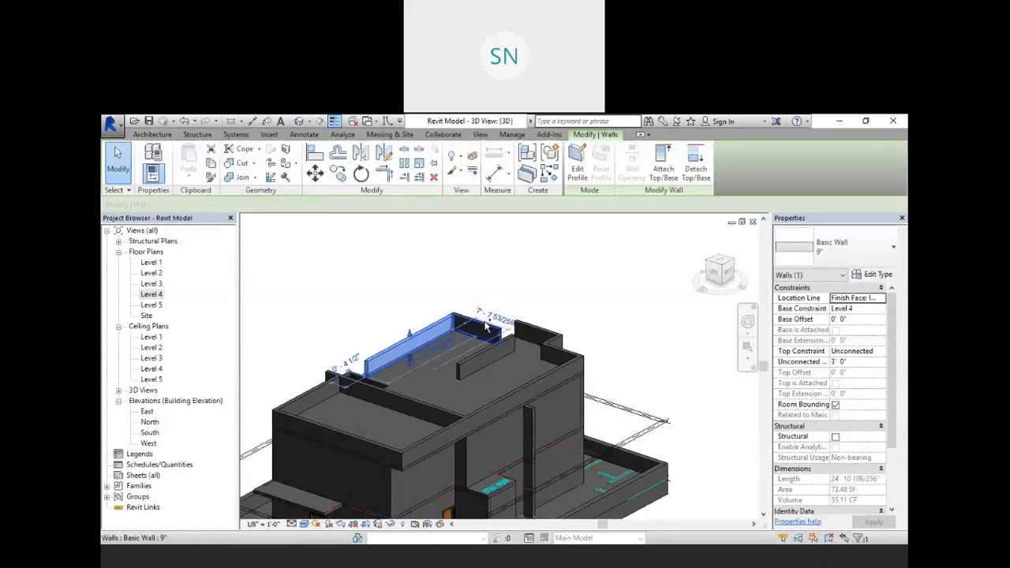
pyautogui.keyDown('ctrl'); pyautogui.click(491, 356); pyautogui.keyUp('ctrl')
pyautogui.keyDown('ctrl'); pyautogui.click(484, 352); pyautogui.keyUp('ctrl')
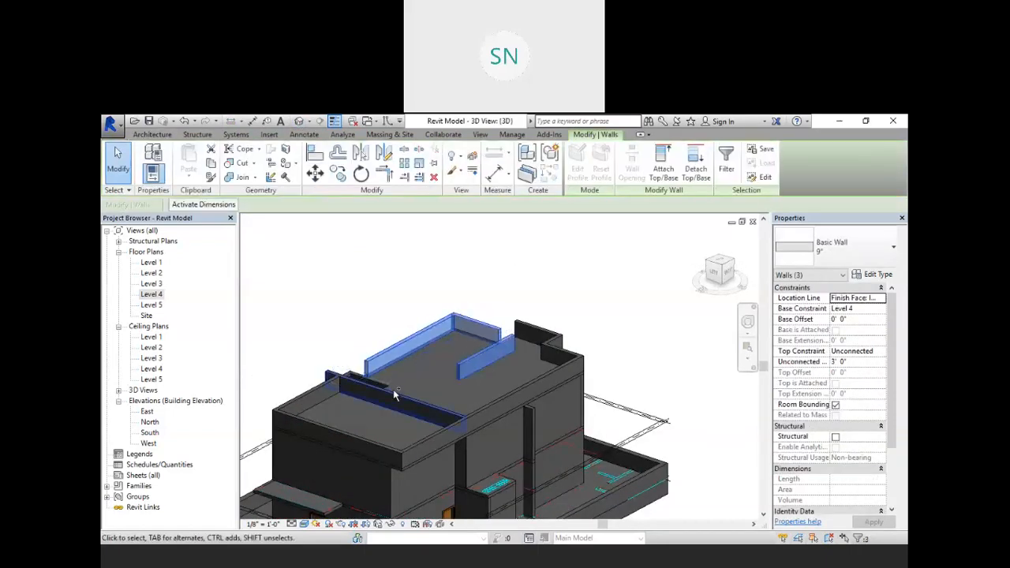
pyautogui.keyDown('ctrl'); pyautogui.click(390, 396); pyautogui.keyUp('ctrl')
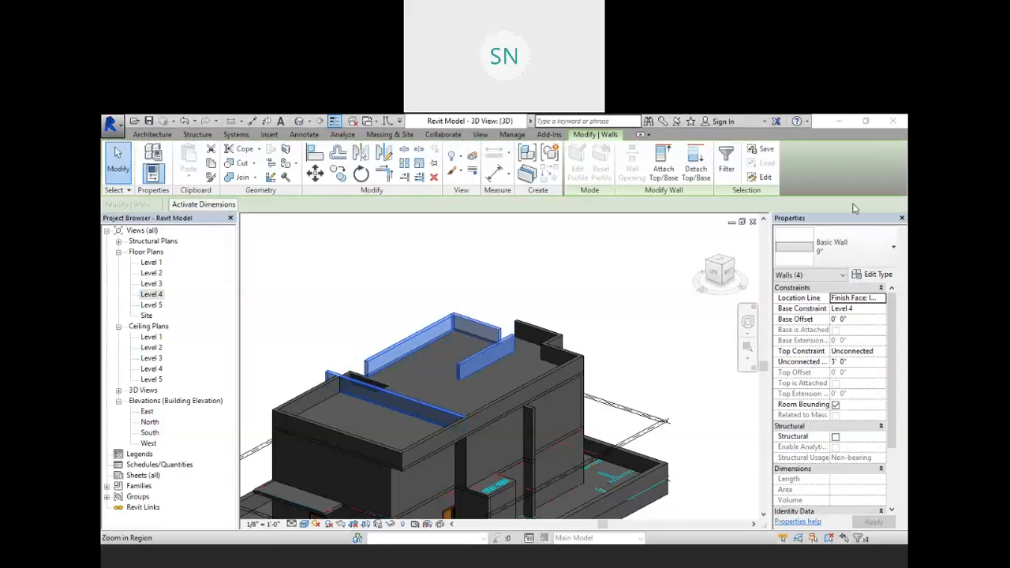
pyautogui.click(881, 352)
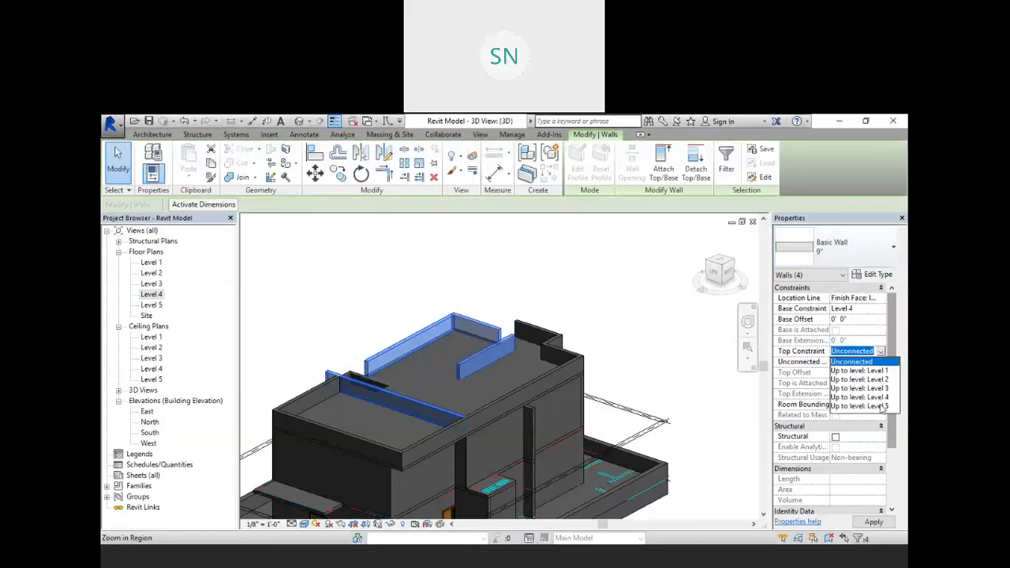
pyautogui.click(883, 406)
pyautogui.click(712, 284)
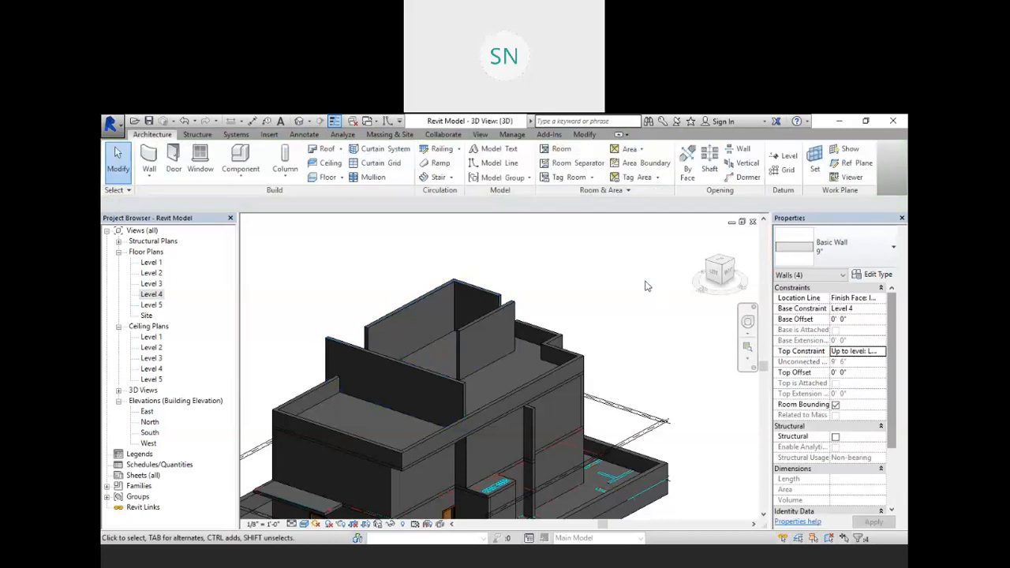
# Return to the Level 4 floor plan and set up a new 9" wall reaching up to Level 5, placed by picking lines
pyautogui.keyDown('shift'); pyautogui.moveTo(582, 278); pyautogui.dragTo(272, 283, button='middle'); pyautogui.keyUp('shift')
pyautogui.doubleClick(150, 296)
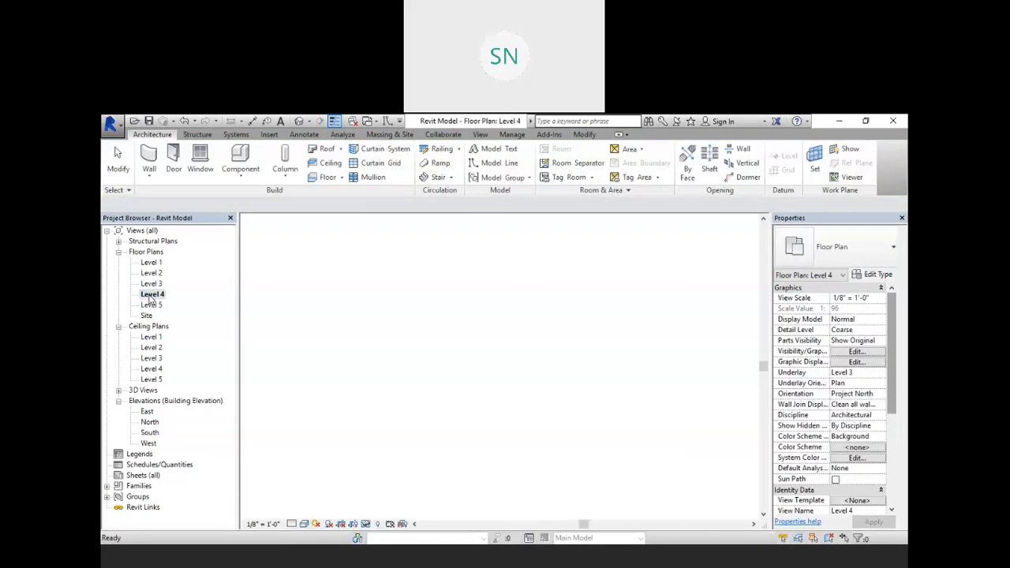
pyautogui.scroll(3, 450, 339)
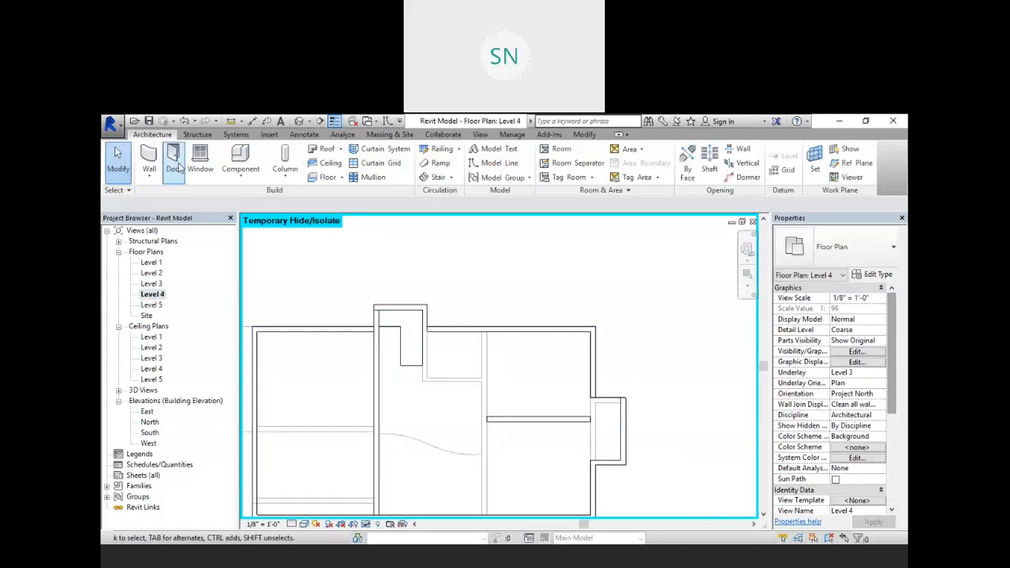
pyautogui.click(149, 162)
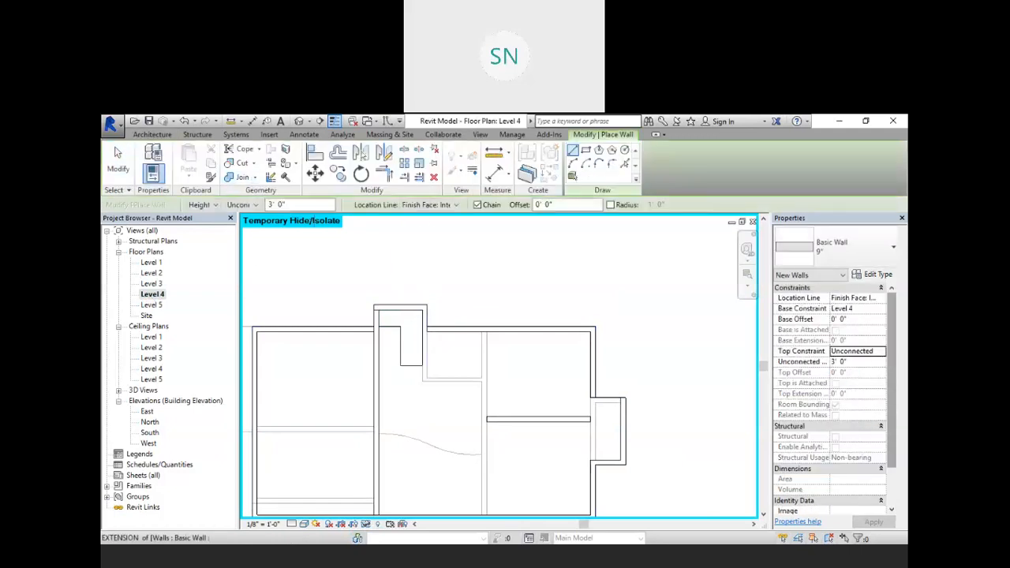
pyautogui.click(244, 205)
pyautogui.click(244, 252)
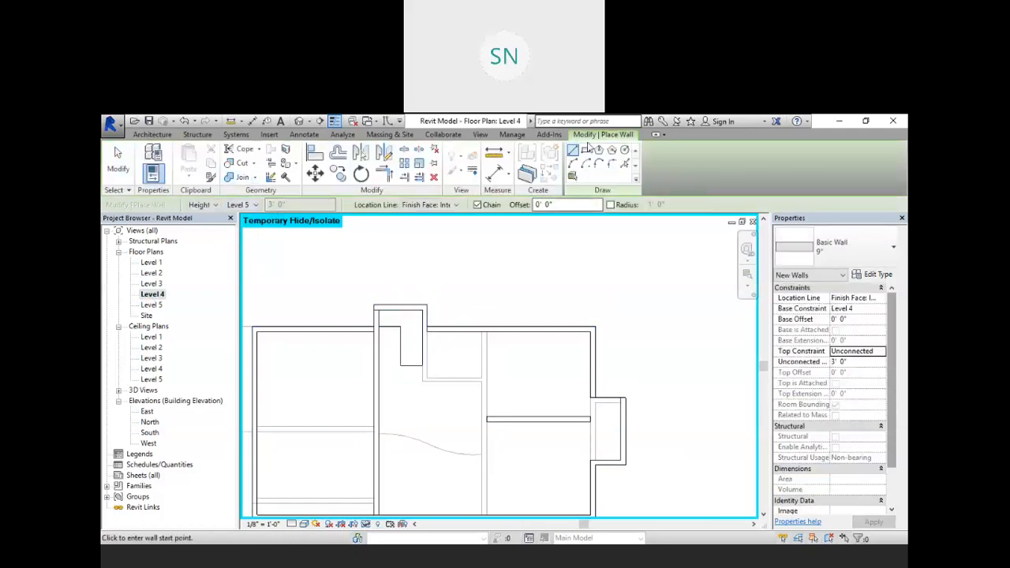
pyautogui.click(626, 163)
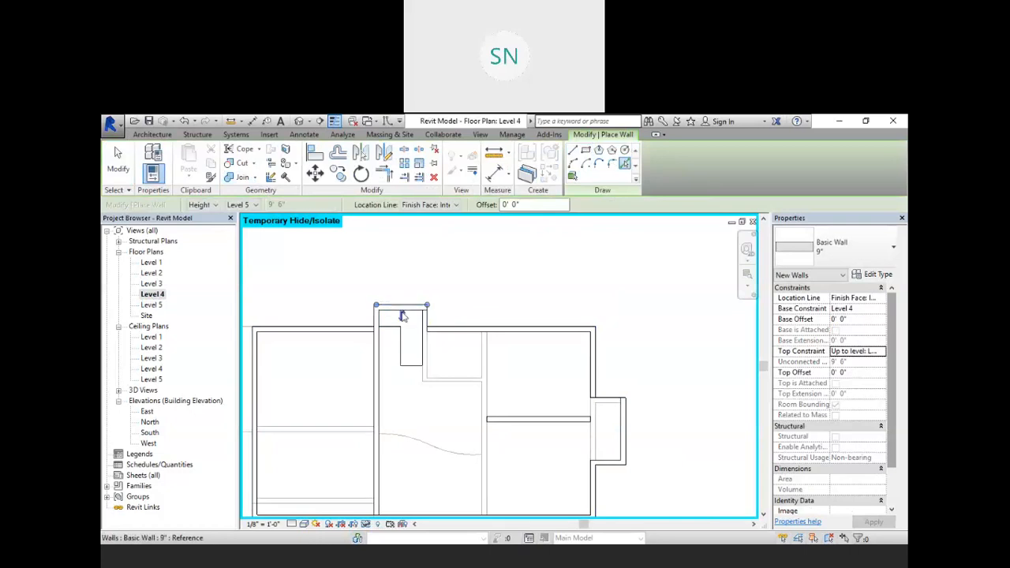
# Try a 9" wall flipped inward along the staircase projection's right-hand line, and delete it
pyautogui.scroll(3, 402, 316)
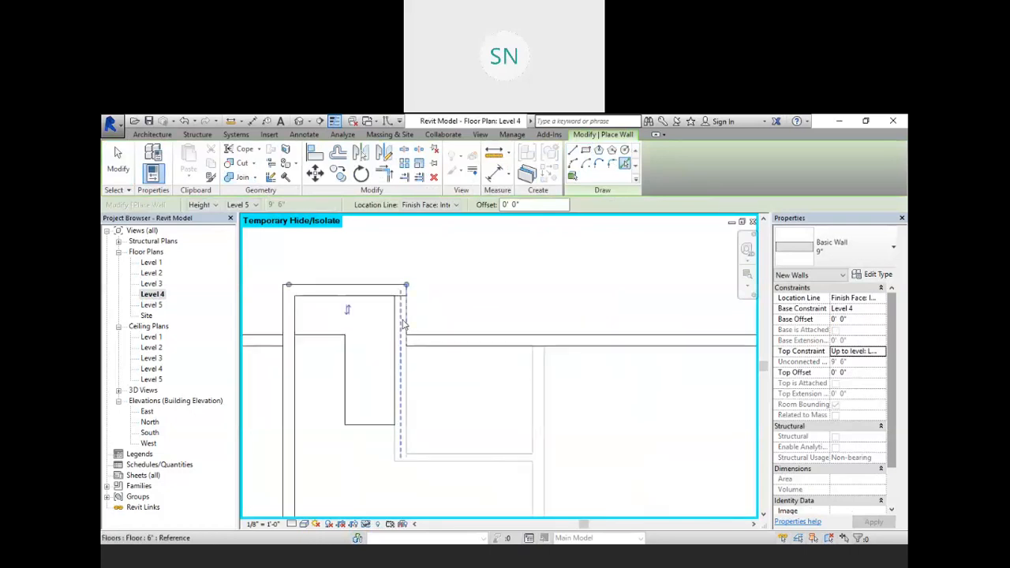
pyautogui.click(402, 324)
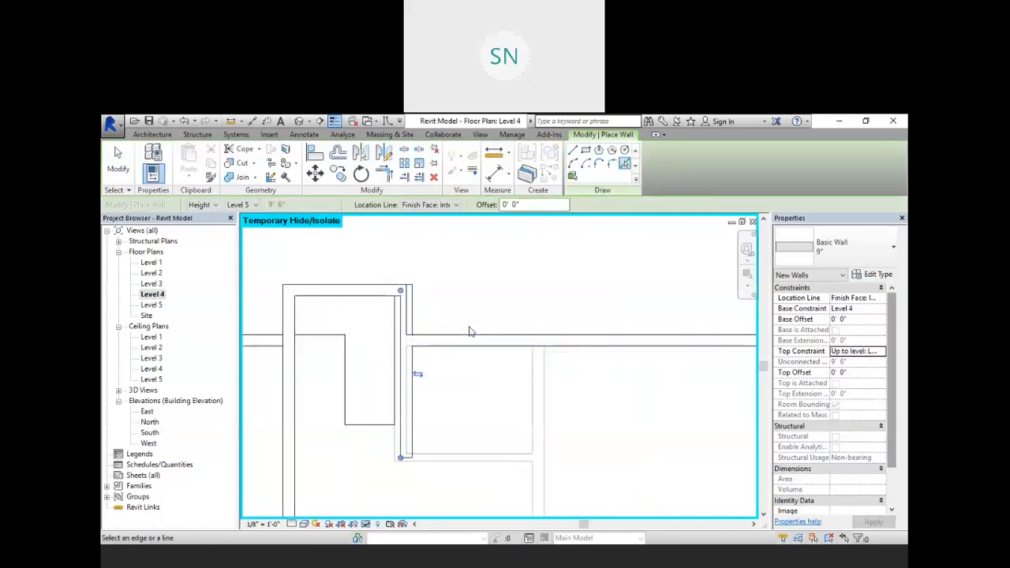
pyautogui.click(417, 375)
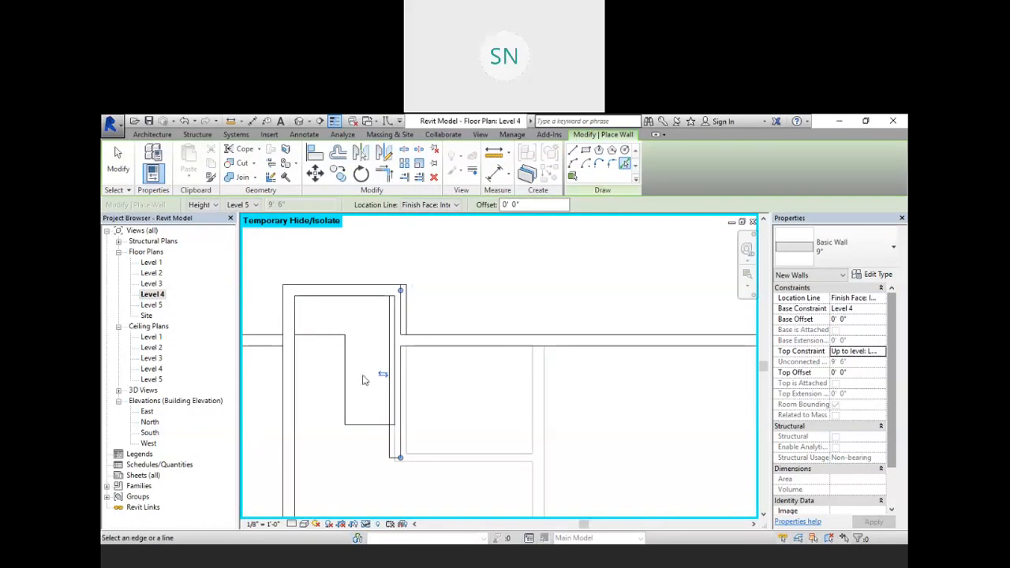
pyautogui.press('Escape')
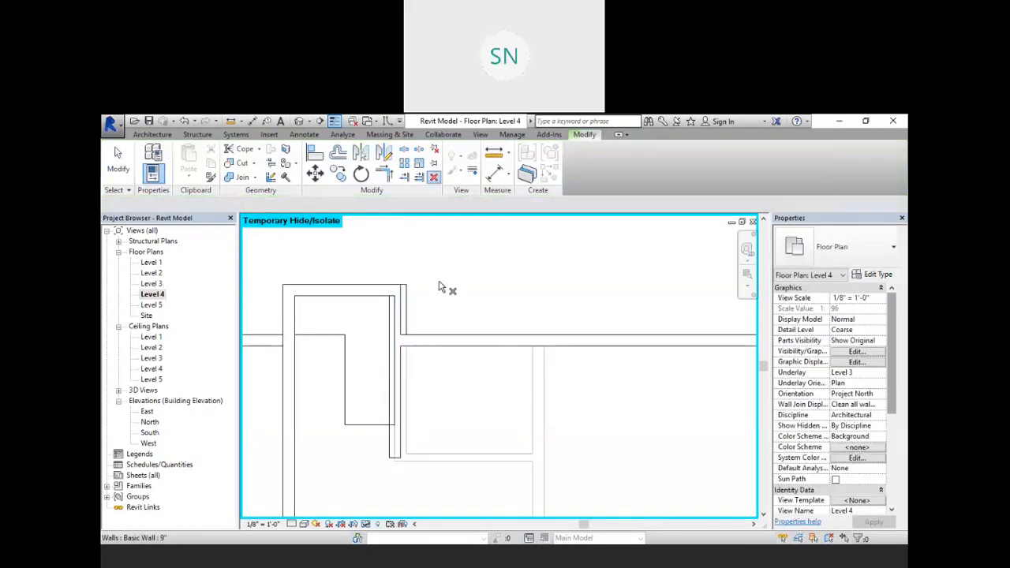
pyautogui.rightClick(440, 282)
pyautogui.click(472, 299)
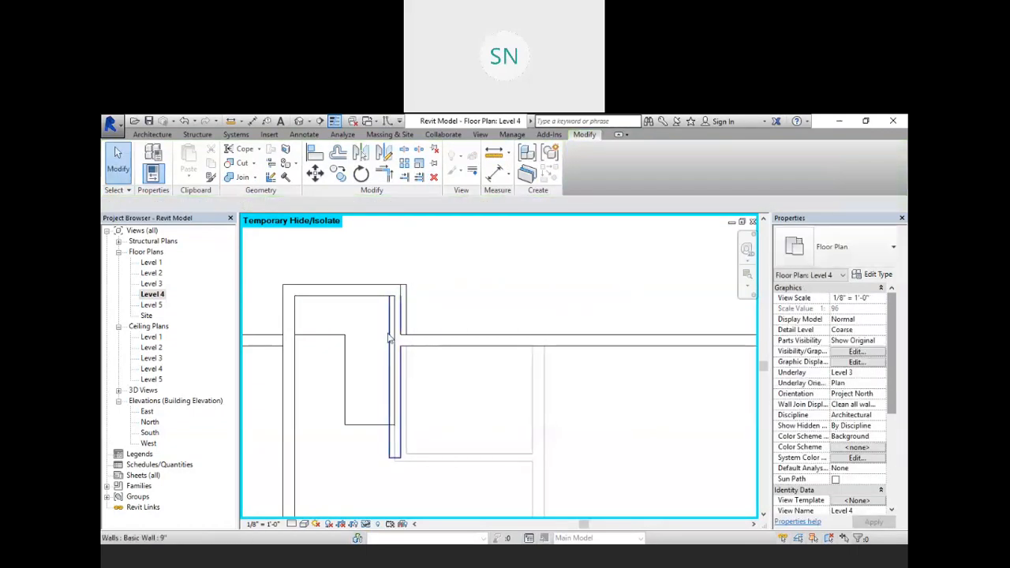
pyautogui.click(389, 332)
pyautogui.press('Delete')
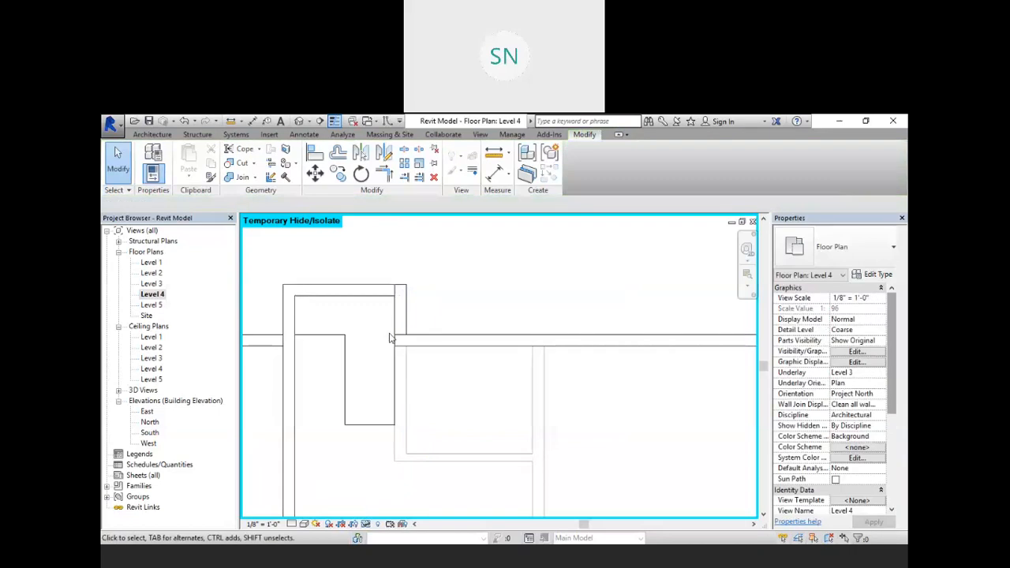
# Place a 6" wall up to Level 5 by picking the lower wall line of the small room right of the staircase
pyautogui.moveTo(476, 305); pyautogui.dragTo(499, 313, button='middle')
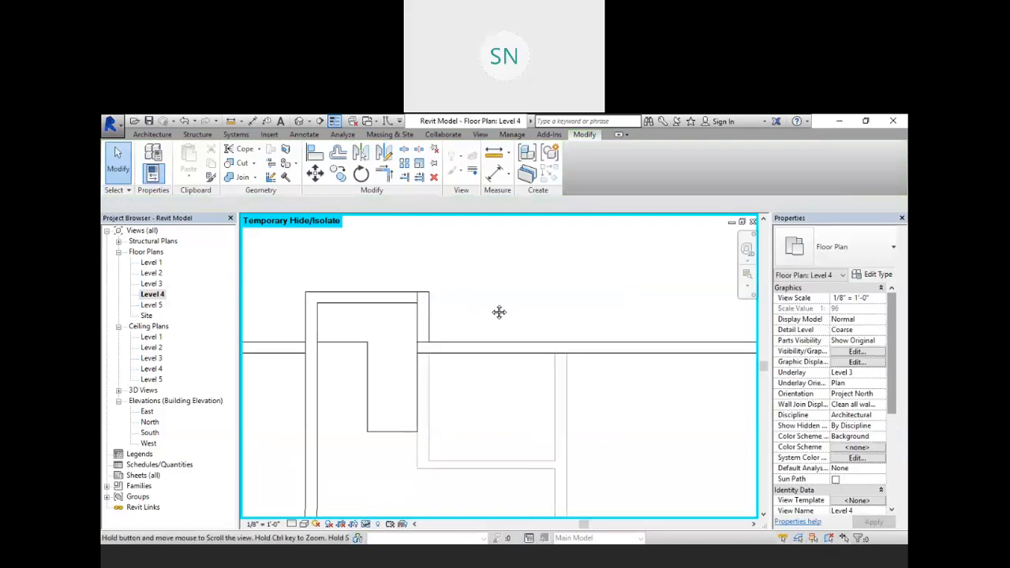
pyautogui.click(150, 135)
pyautogui.press('w')
pyautogui.press('a')
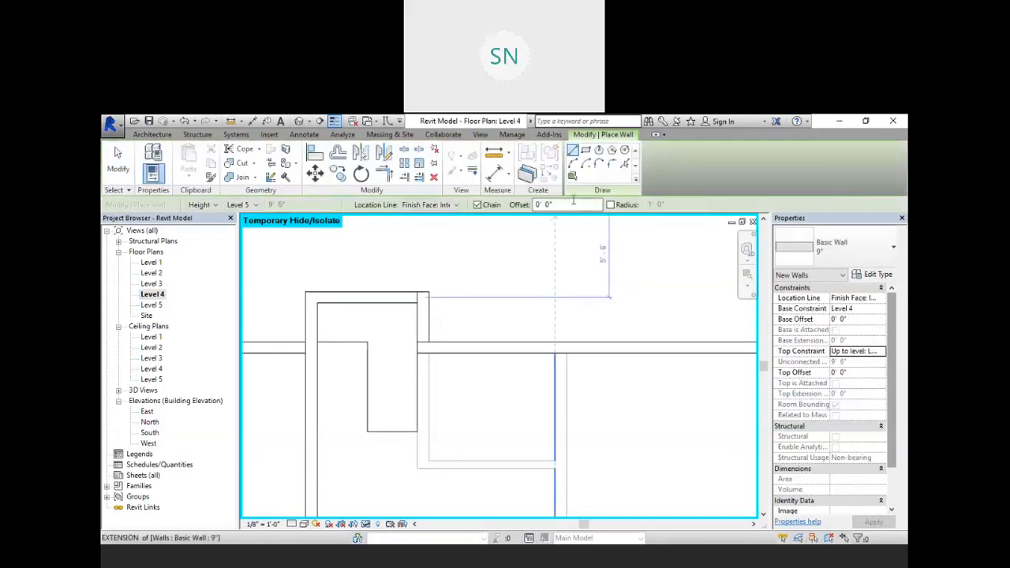
pyautogui.moveTo(516, 312); pyautogui.dragTo(492, 258, button='middle')
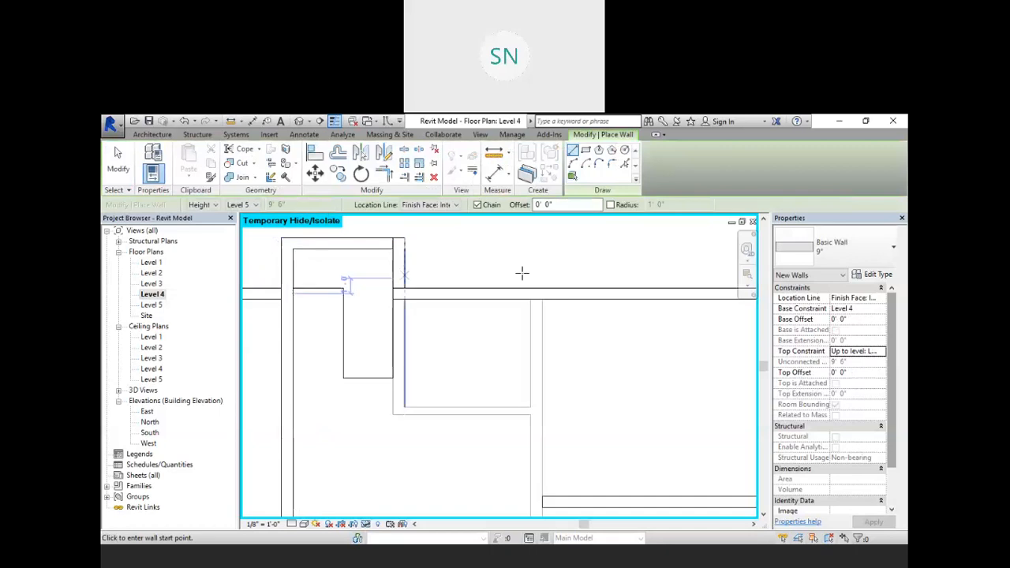
pyautogui.click(834, 255)
pyautogui.click(829, 315)
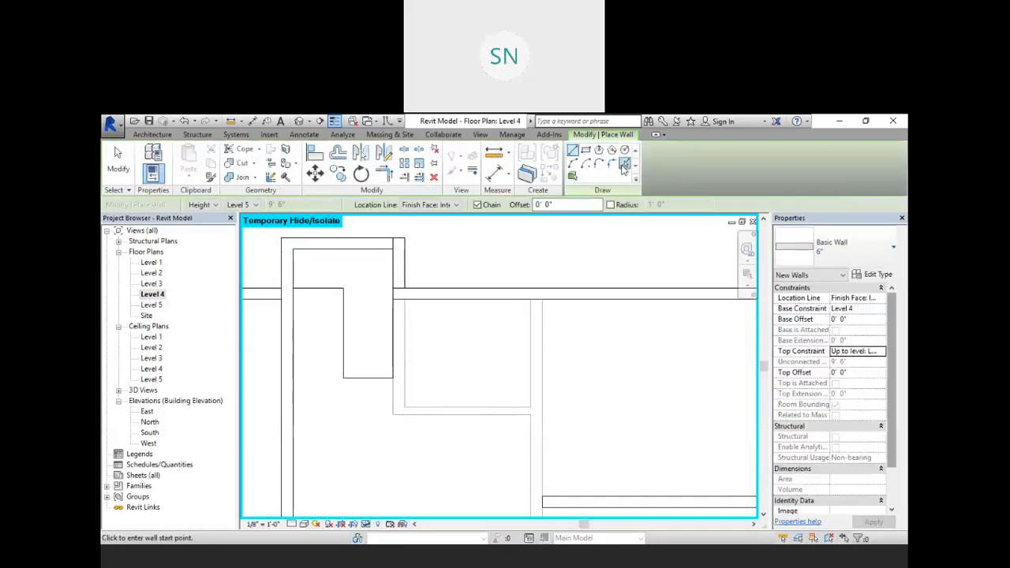
pyautogui.click(624, 165)
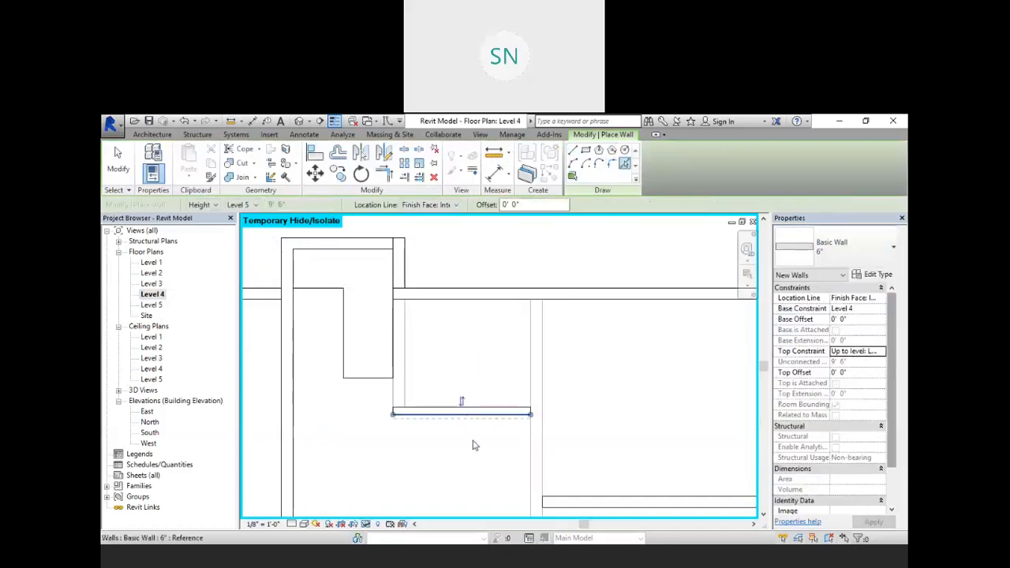
pyautogui.moveTo(550, 416); pyautogui.dragTo(491, 345, button='middle')
pyautogui.scroll(-1, 491, 345)
pyautogui.moveTo(553, 355); pyautogui.dragTo(531, 365, button='middle')
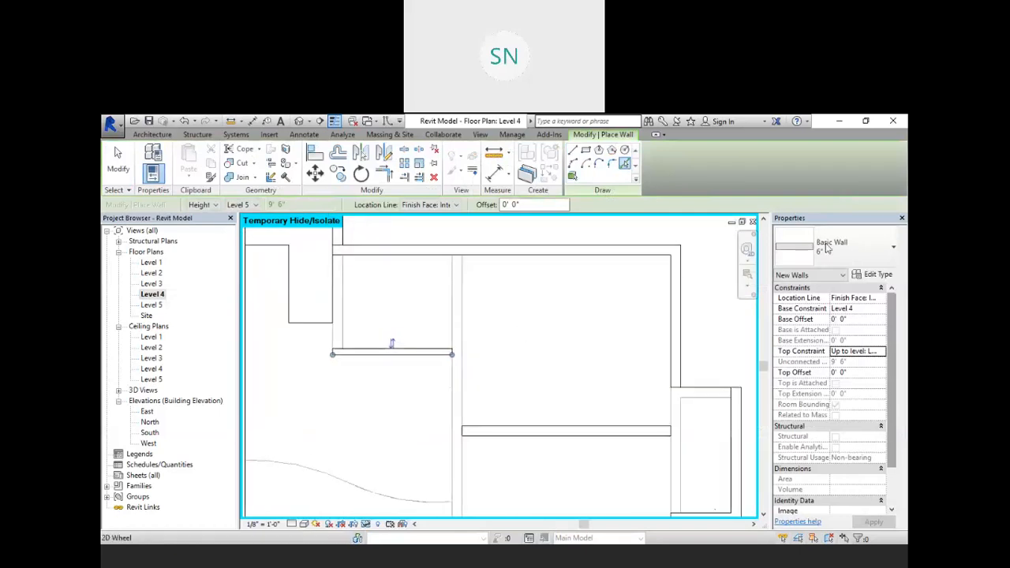
# Place a 9" wall up to Level 5 by picking the long vertical partition line between the staircase area and the right-hand rooms
pyautogui.click(850, 261)
pyautogui.click(790, 335)
pyautogui.click(458, 320)
pyautogui.scroll(-1, 521, 355)
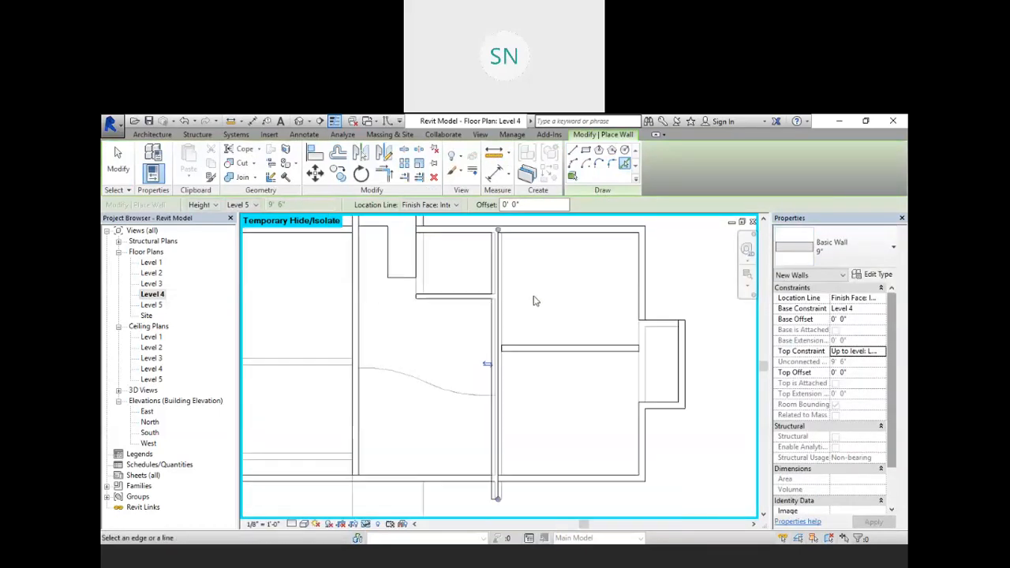
pyautogui.moveTo(517, 333); pyautogui.dragTo(535, 380, button='middle')
pyautogui.rightClick(484, 239)
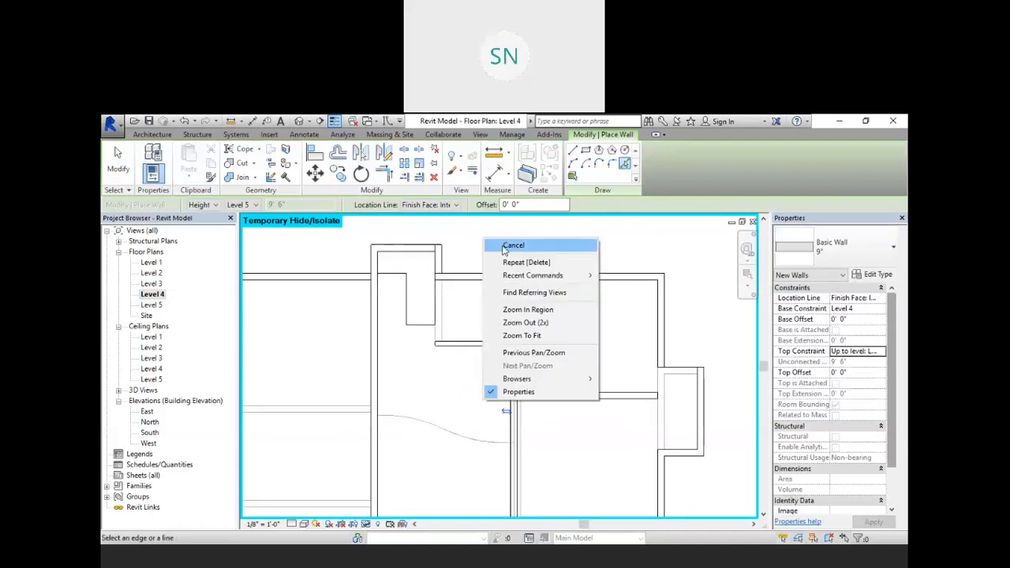
pyautogui.click(514, 246)
pyautogui.click(522, 249)
# Align the right face of the long vertical 9" wall beside the right-hand rooms with the underlying Level 3 wall face
pyautogui.scroll(3, 533, 316)
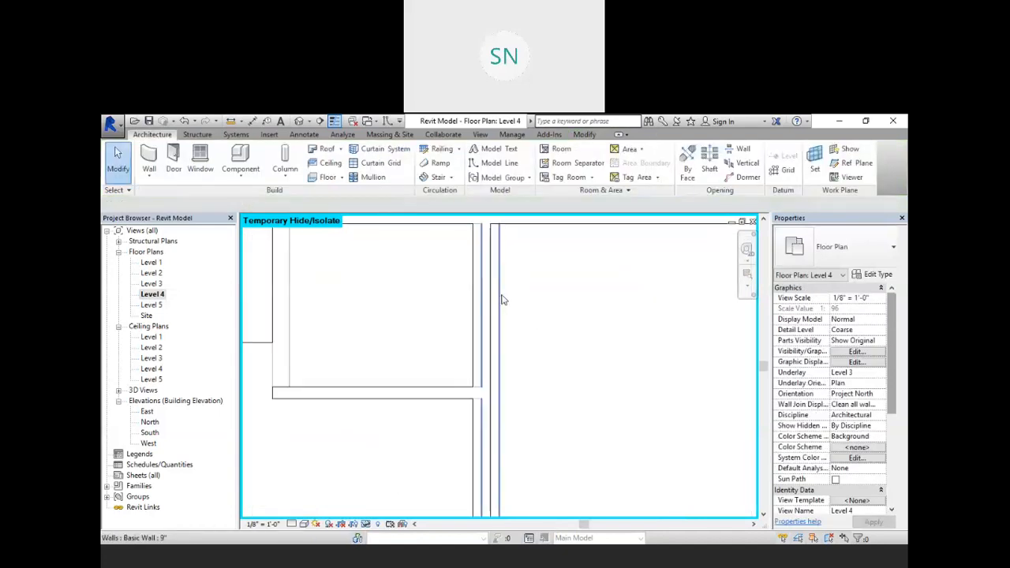
pyautogui.scroll(-1, 499, 278)
pyautogui.moveTo(513, 295); pyautogui.dragTo(488, 329, button='middle')
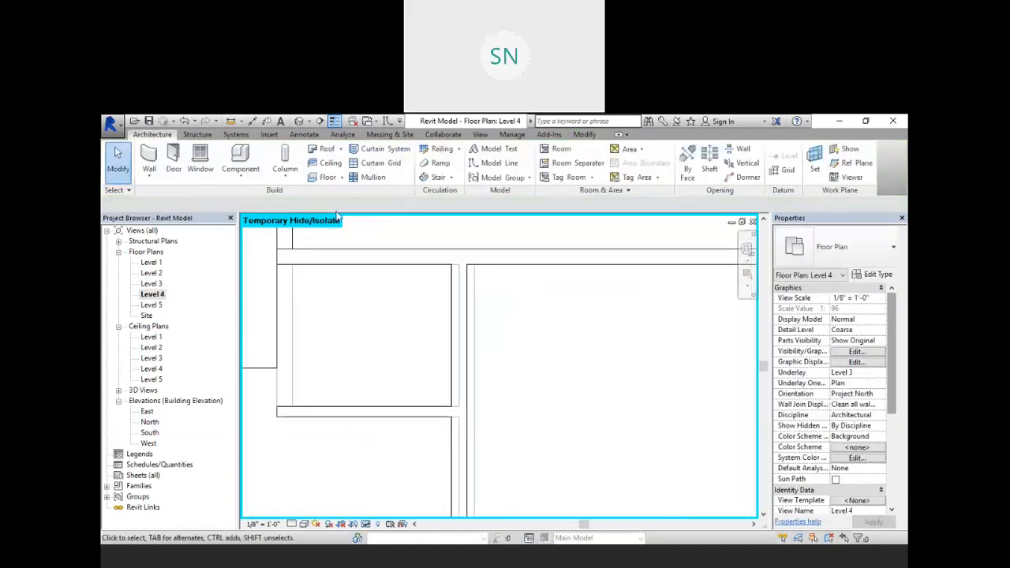
pyautogui.click(584, 134)
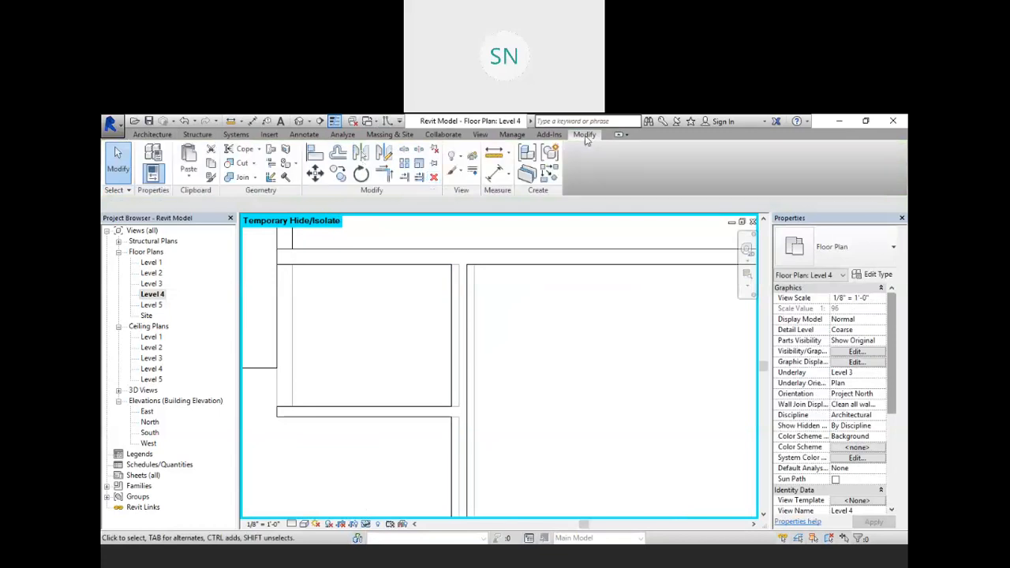
pyautogui.click(317, 154)
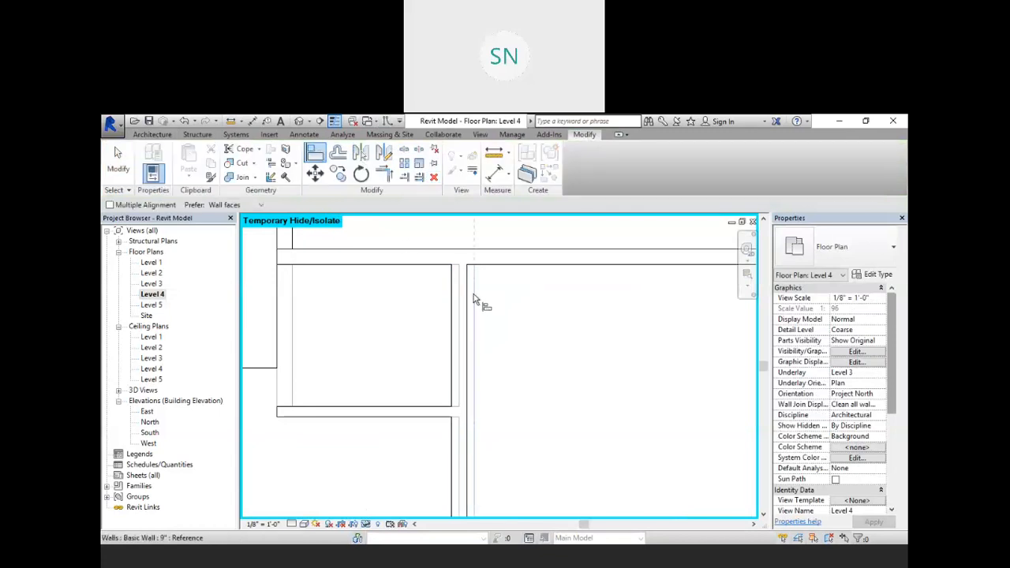
pyautogui.click(467, 300)
pyautogui.moveTo(461, 320); pyautogui.dragTo(520, 336, button='middle')
pyautogui.scroll(-1, 518, 334)
pyautogui.scroll(-1, 480, 337)
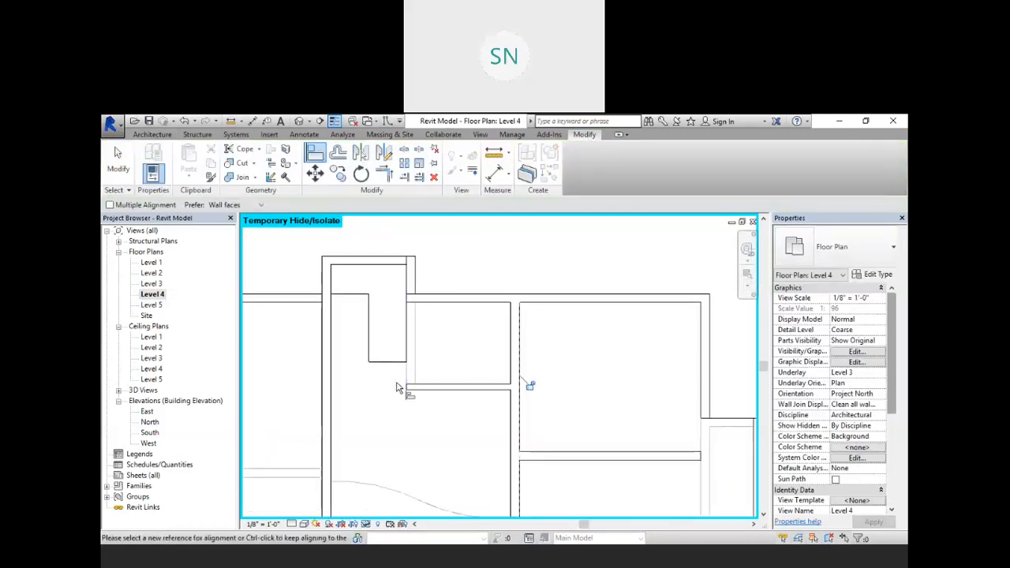
# Trim/extend the partition left of the staircase and the horizontal wall dividing the right-hand rooms to form a corner
pyautogui.moveTo(398, 390); pyautogui.dragTo(388, 311, button='middle')
pyautogui.moveTo(412, 360); pyautogui.dragTo(482, 370, button='middle')
pyautogui.scroll(-2, 468, 333)
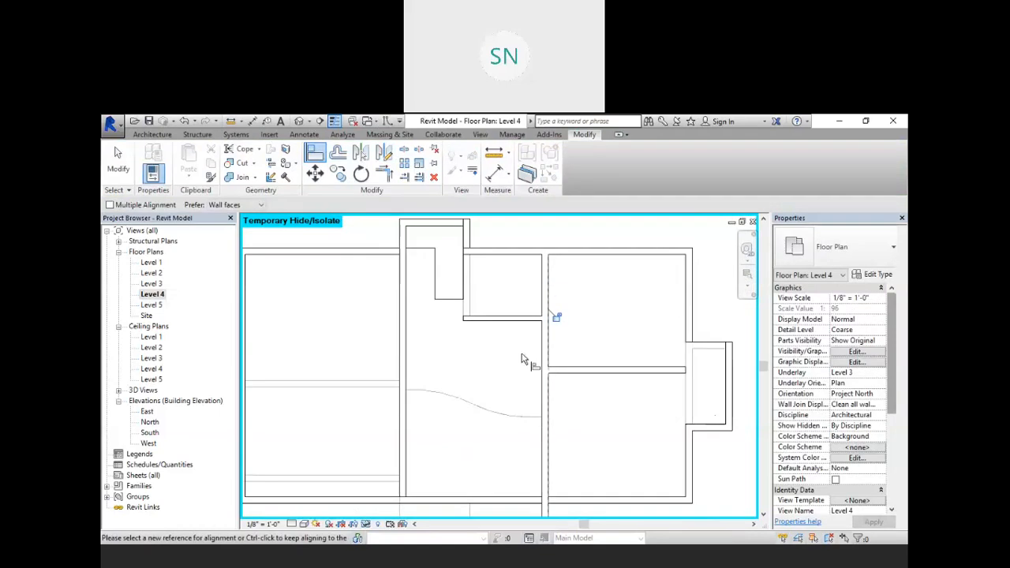
pyautogui.scroll(1, 552, 333)
pyautogui.moveTo(552, 333); pyautogui.dragTo(547, 375, button='middle')
pyautogui.scroll(3, 475, 313)
pyautogui.moveTo(477, 314); pyautogui.dragTo(495, 365, button='middle')
pyautogui.scroll(-2, 496, 365)
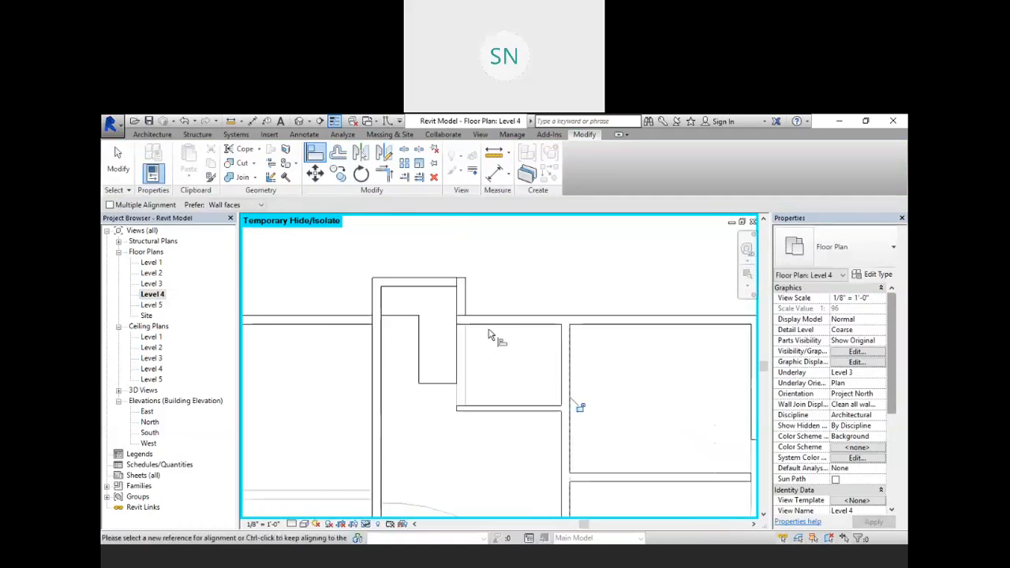
pyautogui.moveTo(520, 280); pyautogui.dragTo(518, 283, button='middle')
pyautogui.click(387, 176)
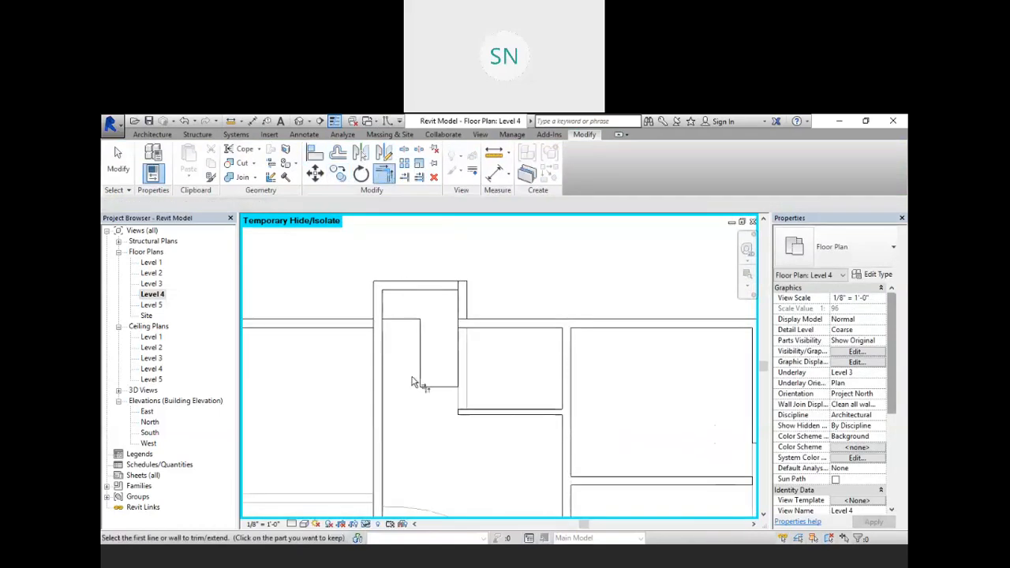
pyautogui.moveTo(597, 490); pyautogui.dragTo(520, 391, button='middle')
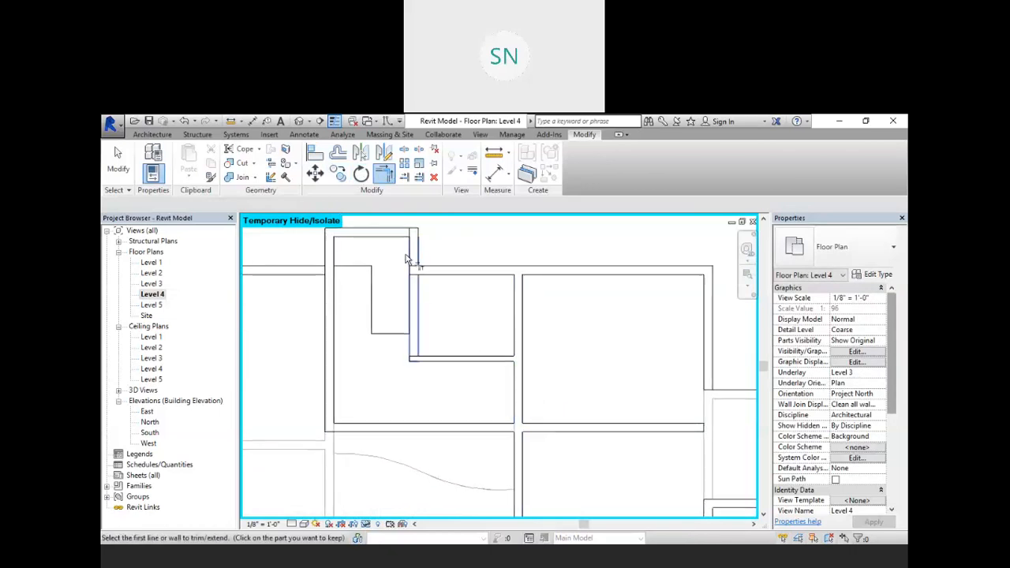
# Try to trim/extend the staircase's right-hand wall and the small room's lower 6" wall to a corner
pyautogui.click(418, 246)
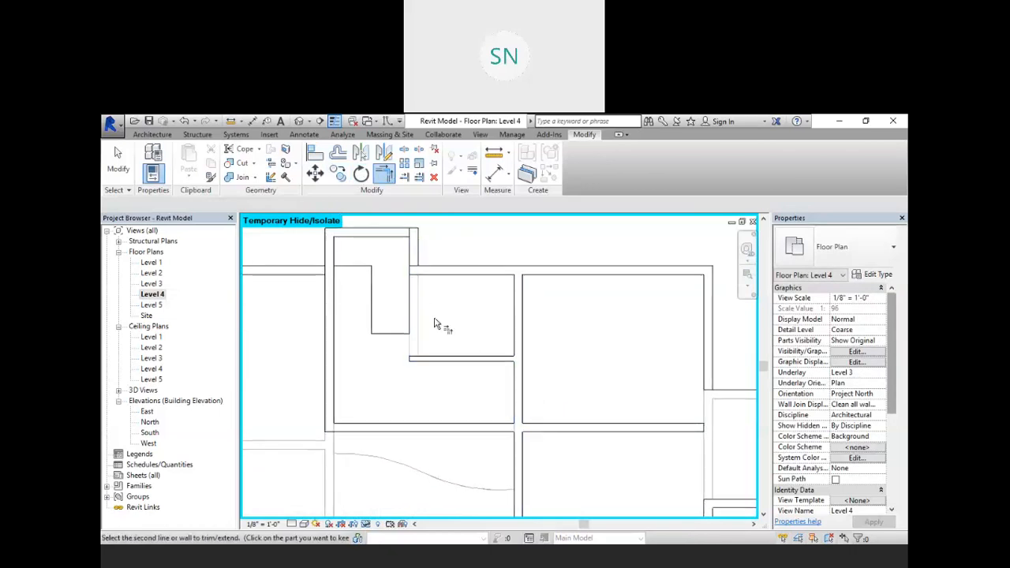
pyautogui.click(452, 360)
pyautogui.press('Escape')
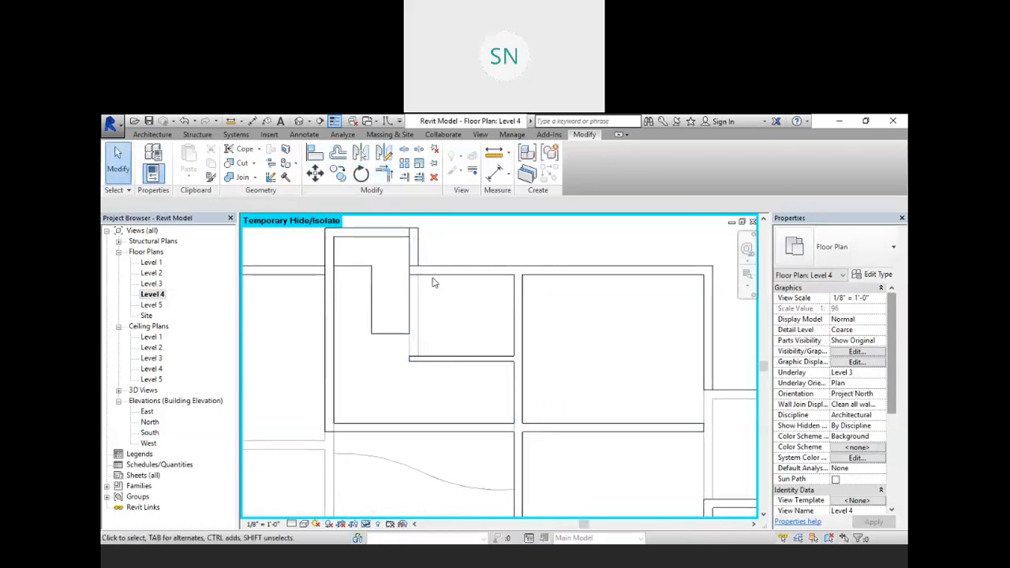
pyautogui.click(403, 241)
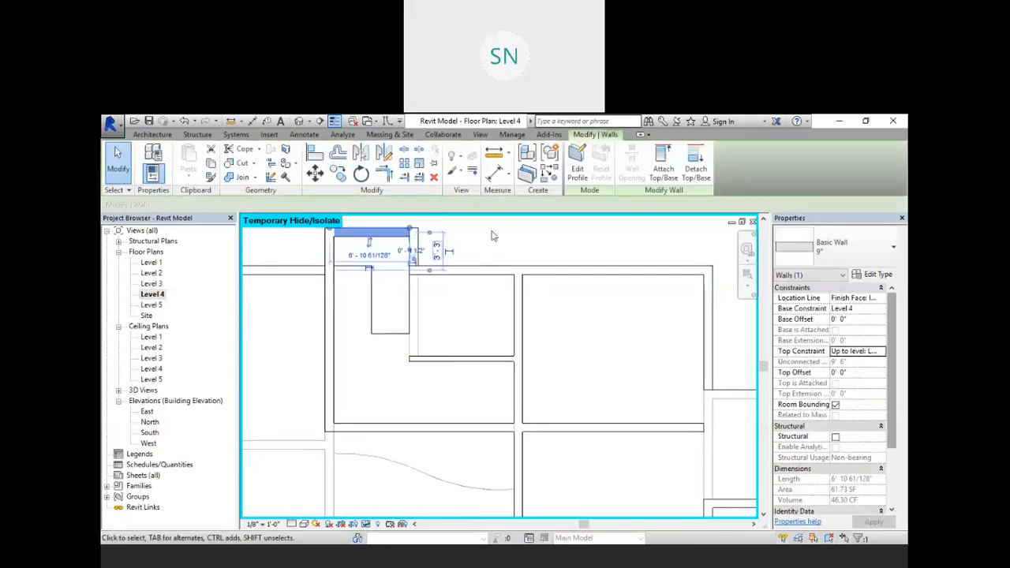
pyautogui.press('Escape')
pyautogui.moveTo(426, 262); pyautogui.dragTo(446, 320, button='middle')
pyautogui.scroll(2, 446, 320)
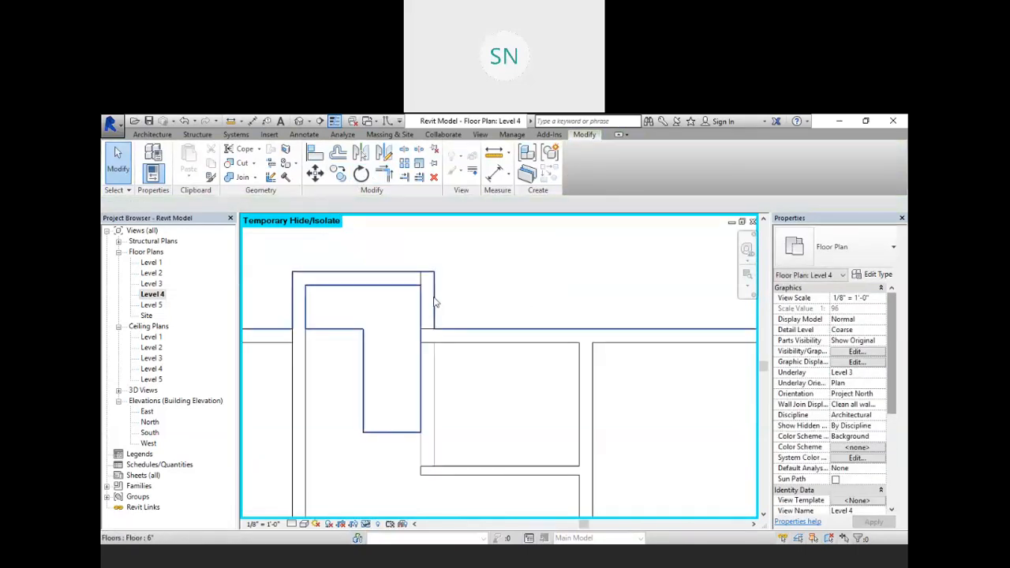
# In the 3D view, trim the long vertical 9" partition back to the horizontal wall closing the rooms, using Trim/Extend Single Element
pyautogui.click(306, 124)
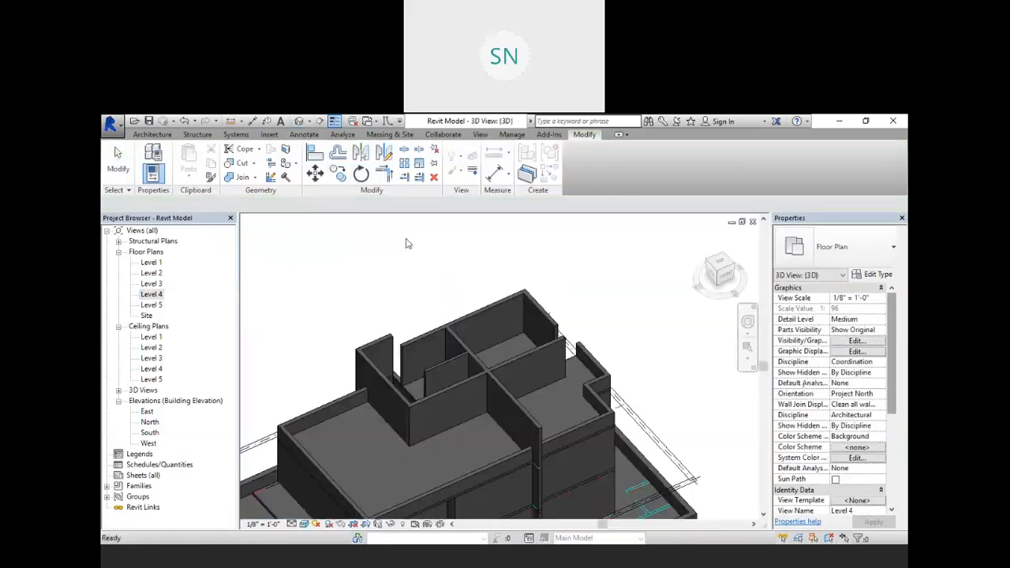
pyautogui.scroll(5, 426, 387)
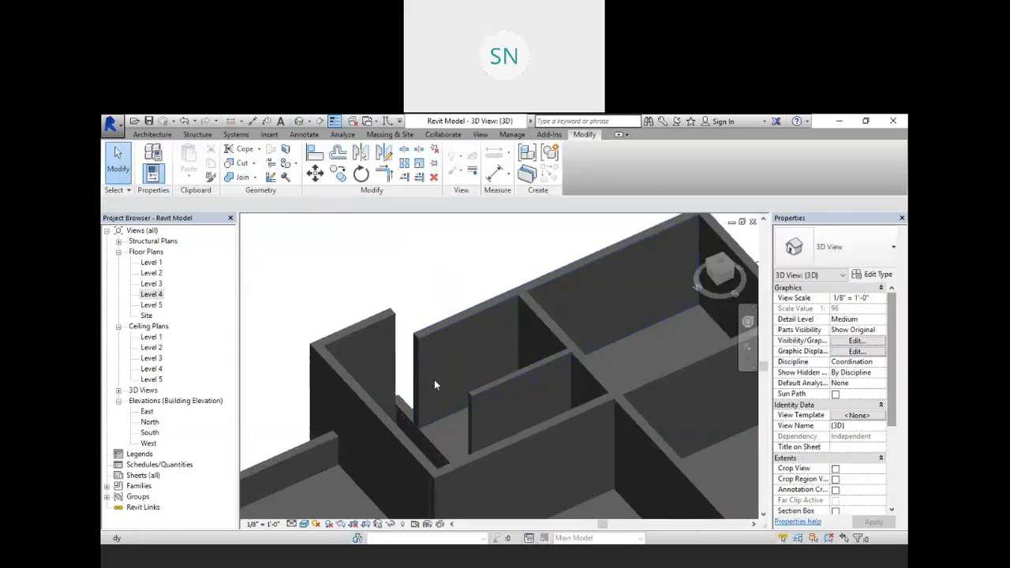
pyautogui.keyDown('shift'); pyautogui.moveTo(434, 380); pyautogui.dragTo(434, 302, button='middle'); pyautogui.keyUp('shift')
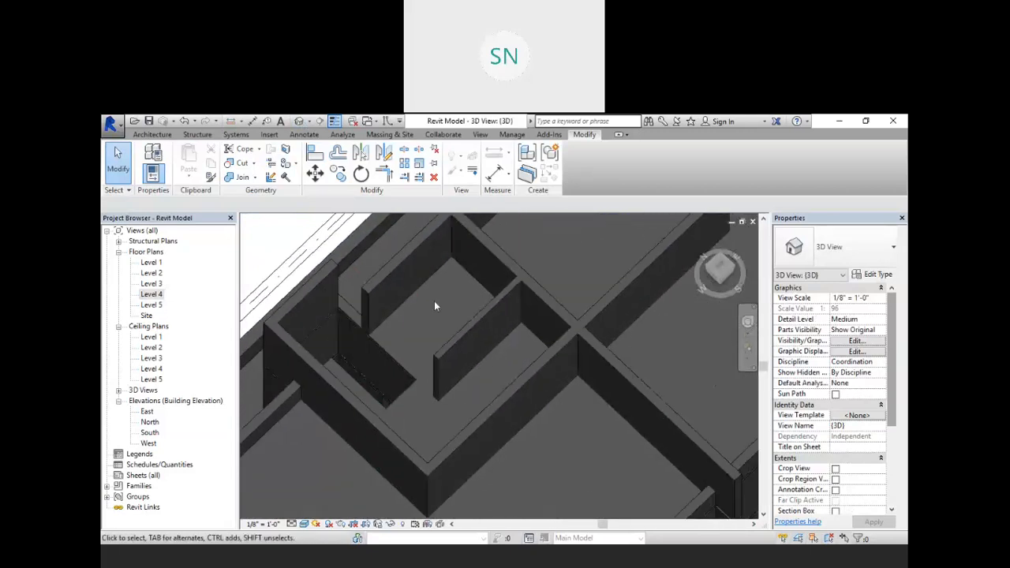
pyautogui.keyDown('shift'); pyautogui.moveTo(410, 333); pyautogui.dragTo(388, 311, button='middle'); pyautogui.keyUp('shift')
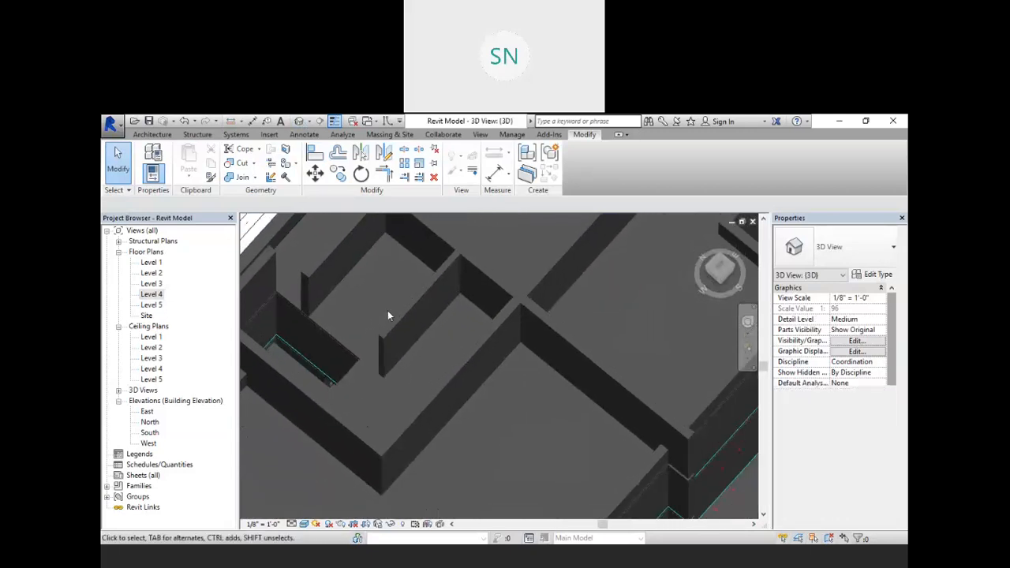
pyautogui.scroll(-1, 387, 311)
pyautogui.moveTo(569, 316); pyautogui.dragTo(582, 322, button='middle')
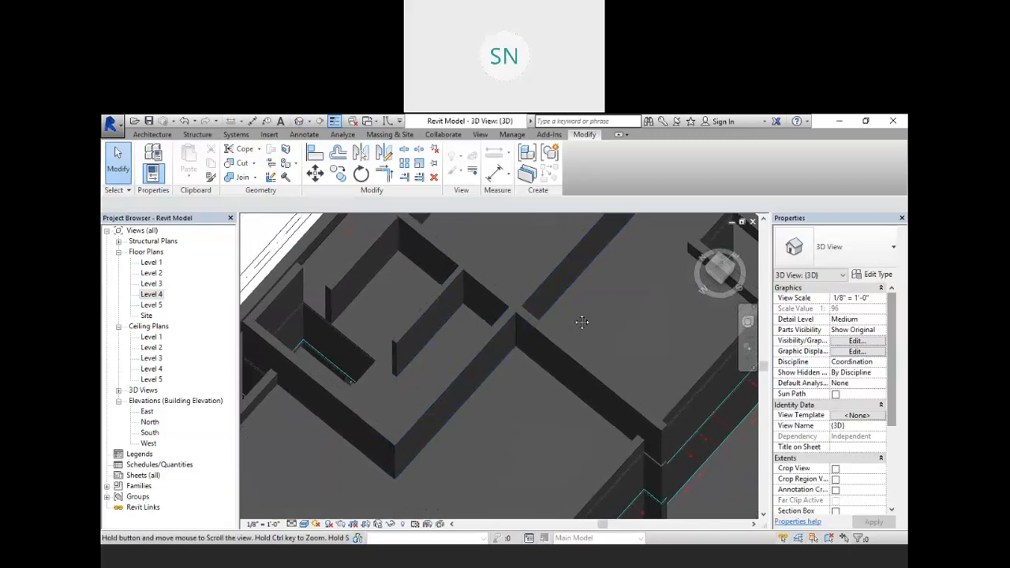
pyautogui.moveTo(453, 313); pyautogui.dragTo(490, 347, button='middle')
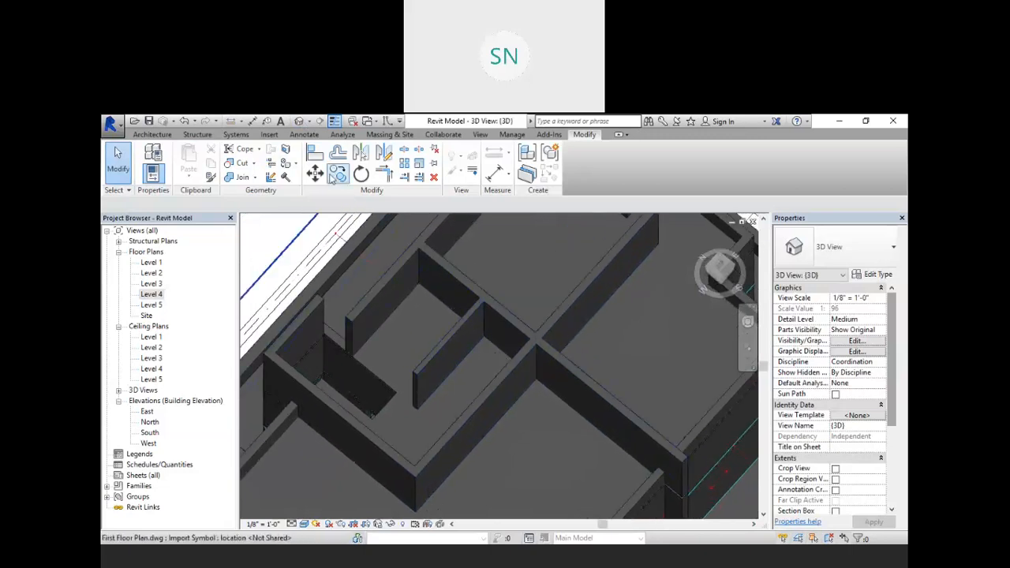
pyautogui.click(404, 178)
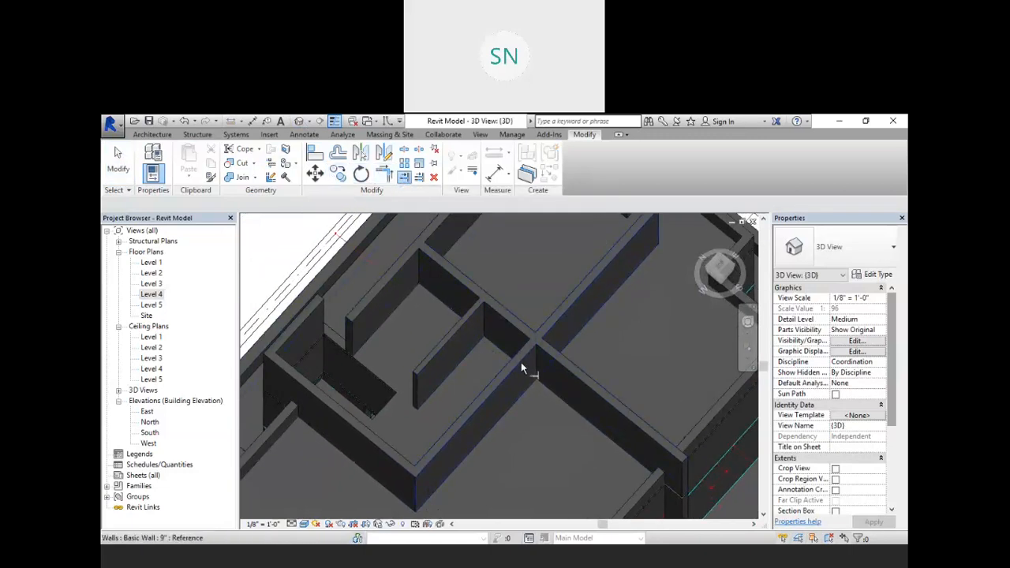
pyautogui.click(521, 364)
pyautogui.click(520, 324)
pyautogui.moveTo(508, 347); pyautogui.dragTo(553, 366, button='middle')
pyautogui.scroll(1, 468, 381)
pyautogui.click(461, 388)
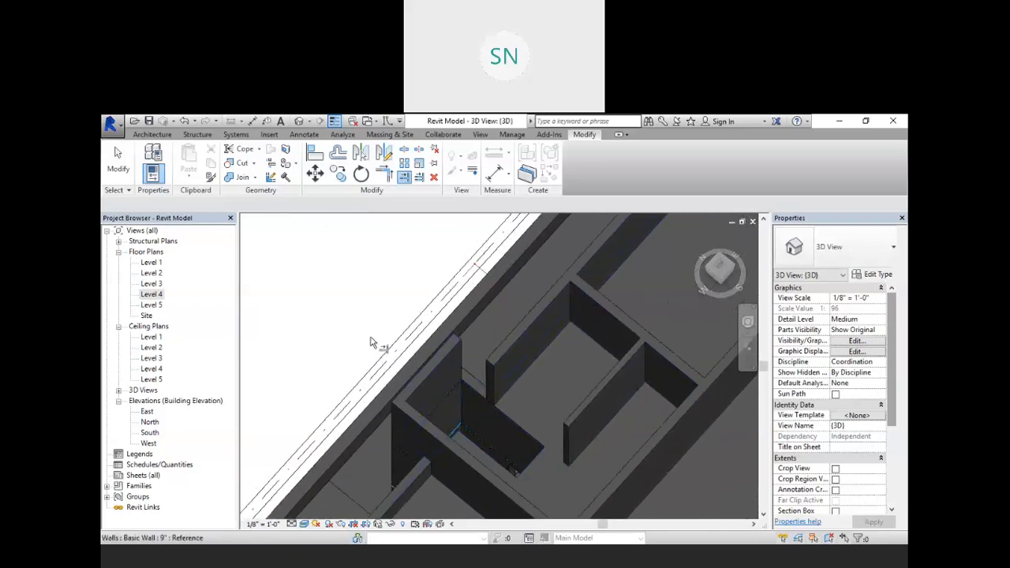
# On the Level 4 plan, draw a 9" wall up to Level 5 from the stair block's upper-right corner down along the small room
pyautogui.doubleClick(157, 294)
pyautogui.moveTo(547, 395); pyautogui.dragTo(532, 421, button='middle')
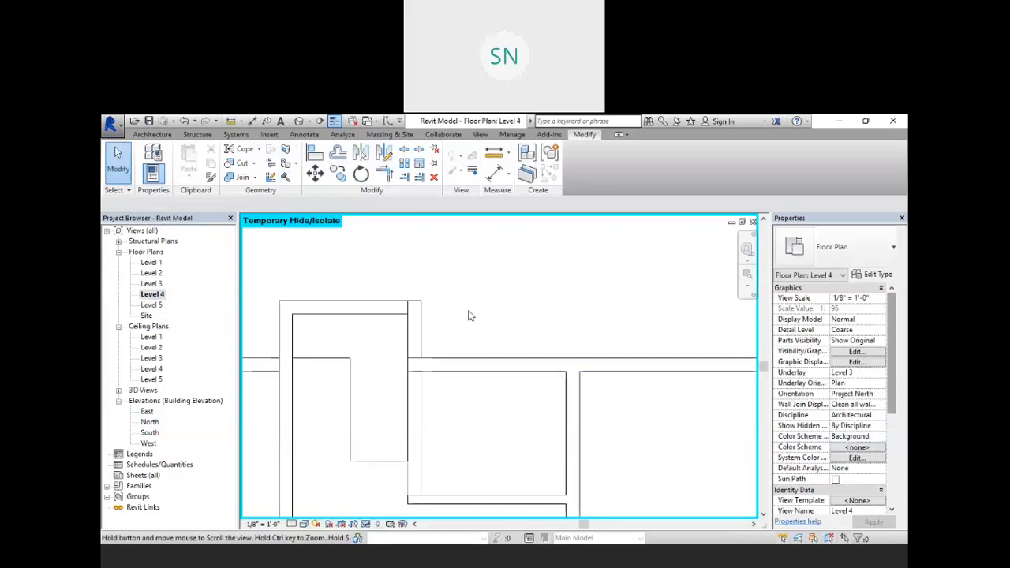
pyautogui.moveTo(474, 306); pyautogui.dragTo(456, 247, button='middle')
pyautogui.click(152, 135)
pyautogui.click(150, 158)
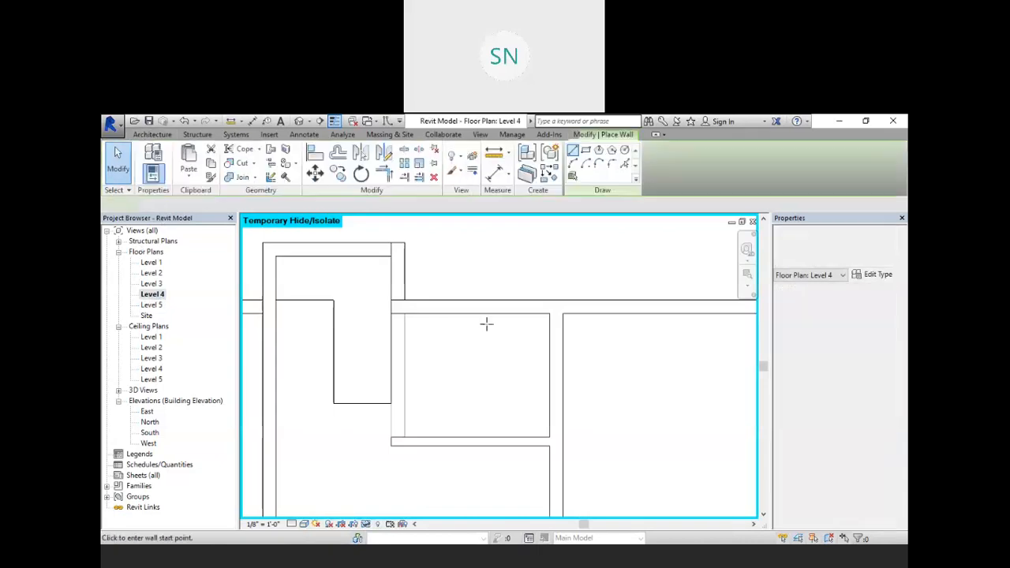
pyautogui.click(405, 240)
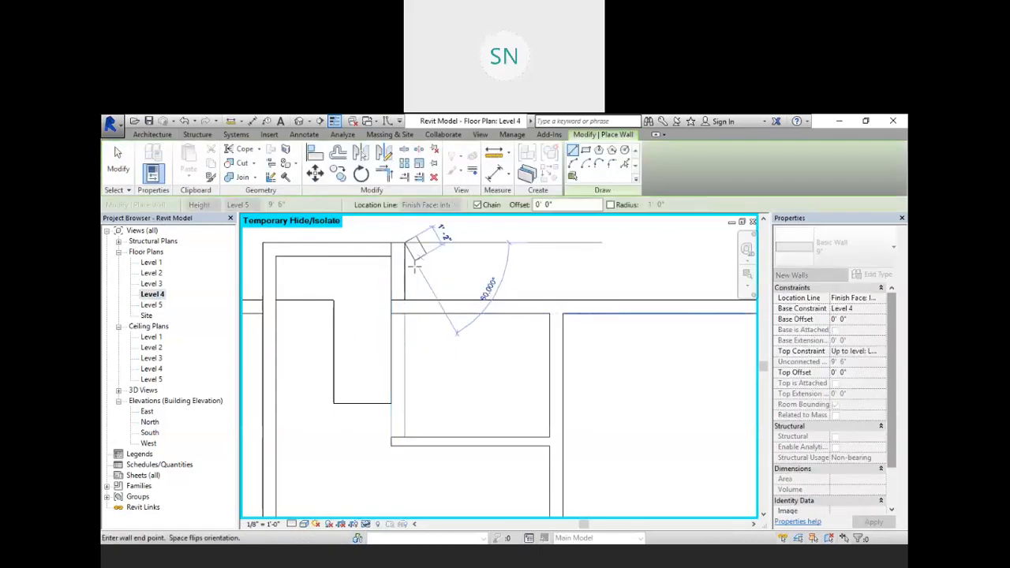
pyautogui.click(408, 387)
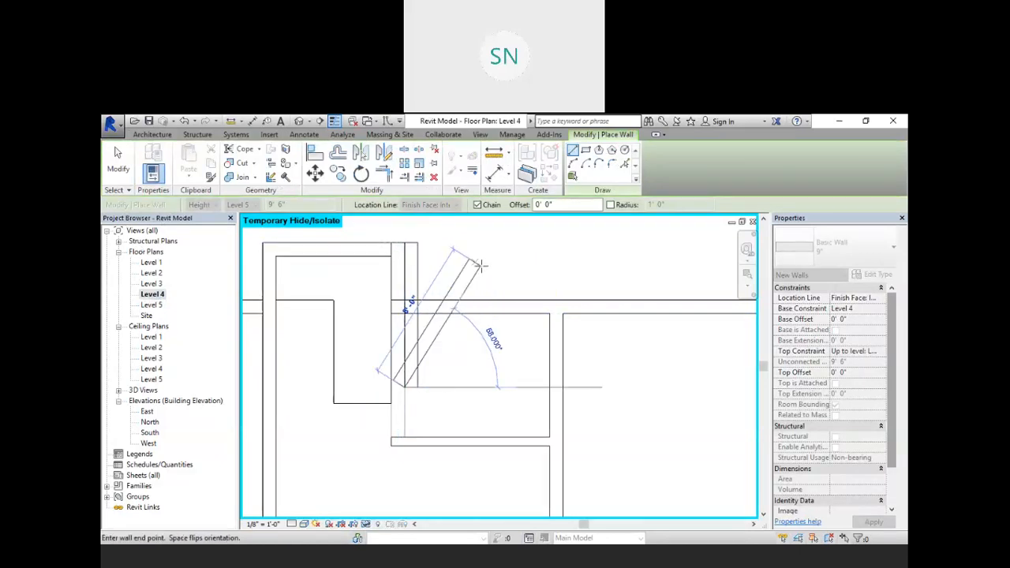
pyautogui.rightClick(490, 263)
pyautogui.click(493, 269)
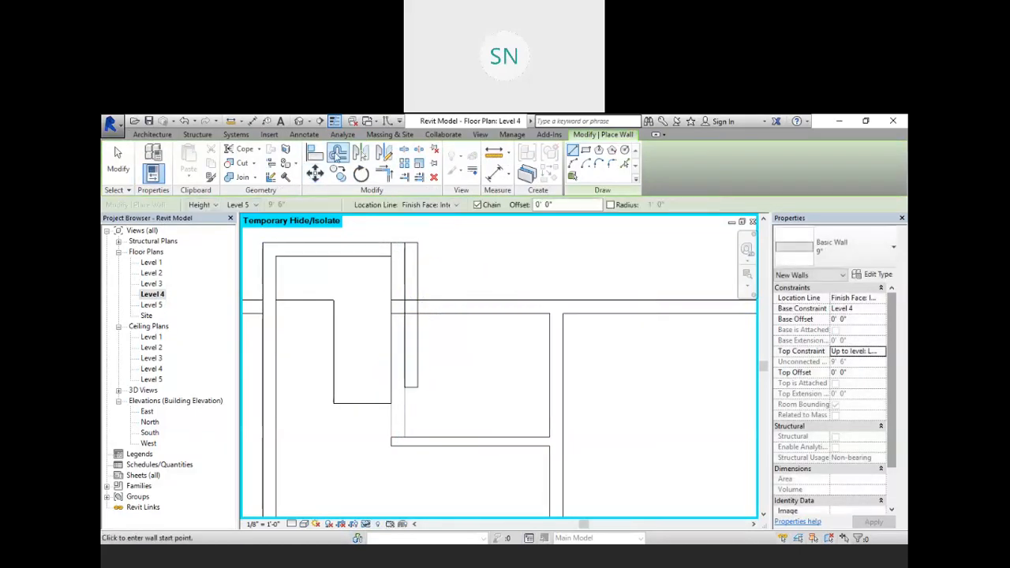
# Align the face of the new 9" wall right of the staircase with the underlying Level 3 wall face
pyautogui.click(315, 154)
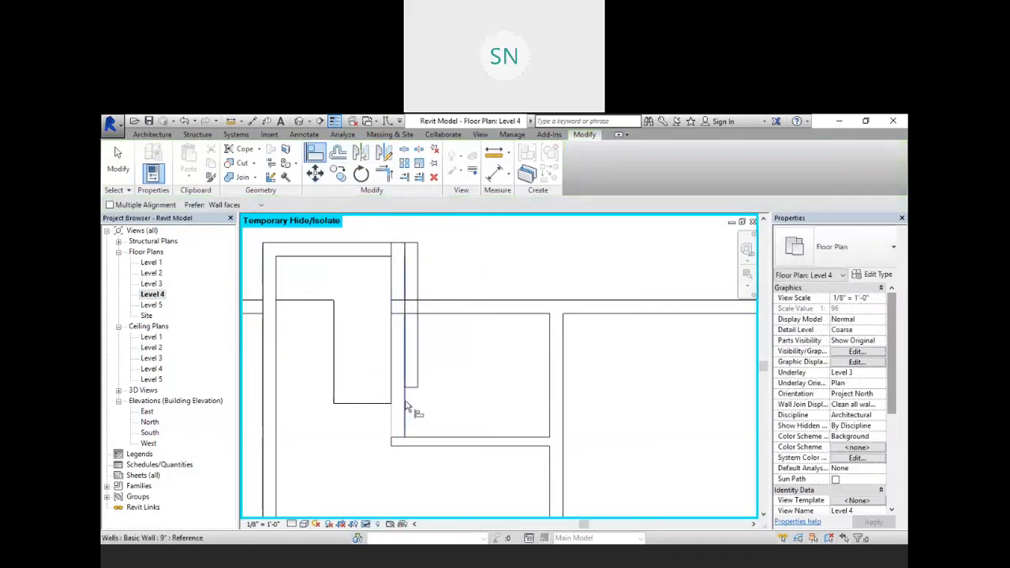
pyautogui.click(421, 359)
pyautogui.rightClick(453, 249)
pyautogui.click(473, 255)
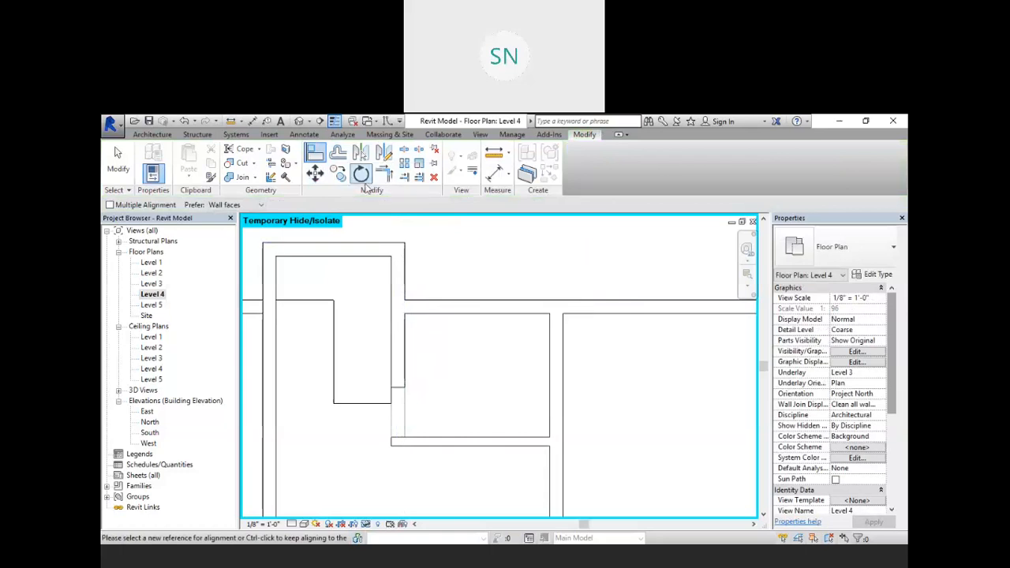
# Trim/extend the 9" wall right of the staircase and the small room's lower wall to form a corner
pyautogui.click(385, 175)
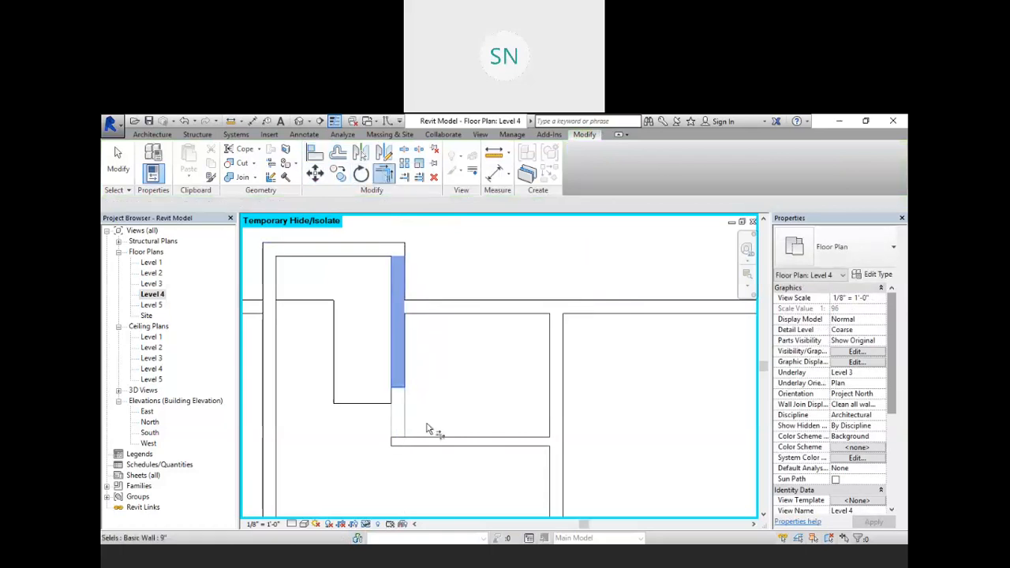
pyautogui.rightClick(462, 261)
pyautogui.click(483, 269)
pyautogui.rightClick(498, 266)
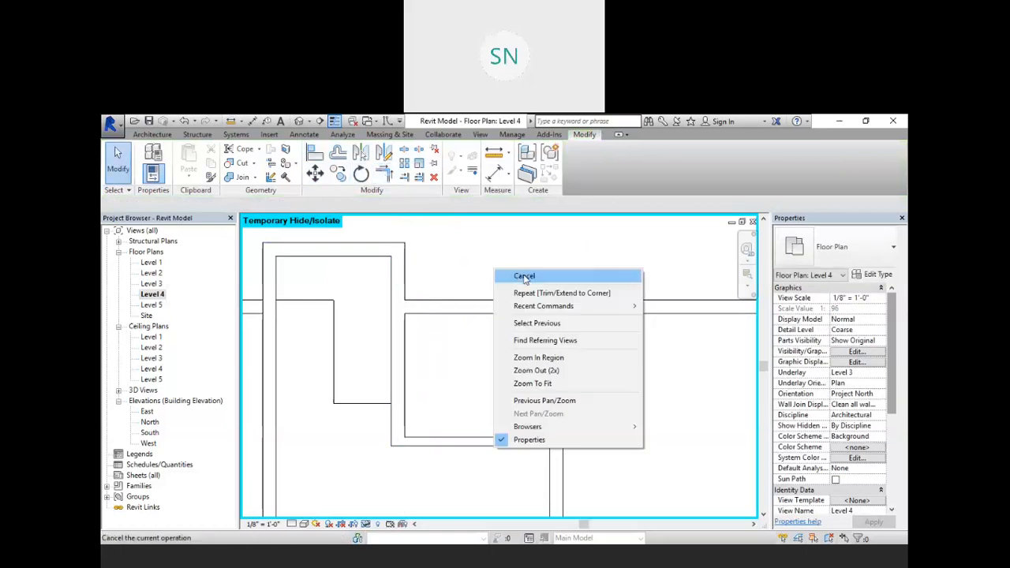
pyautogui.click(523, 276)
# Examine the Level 4 room walls in 3D and compare them with the Bedroom-04 and toilet plan in the Revit Master Project PDF
pyautogui.scroll(-2, 486, 280)
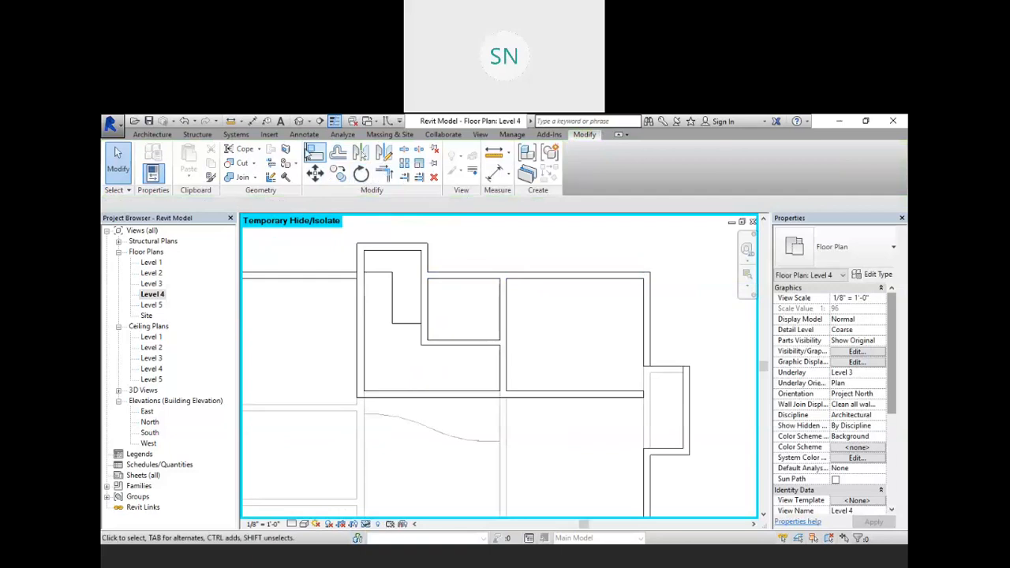
pyautogui.click(299, 121)
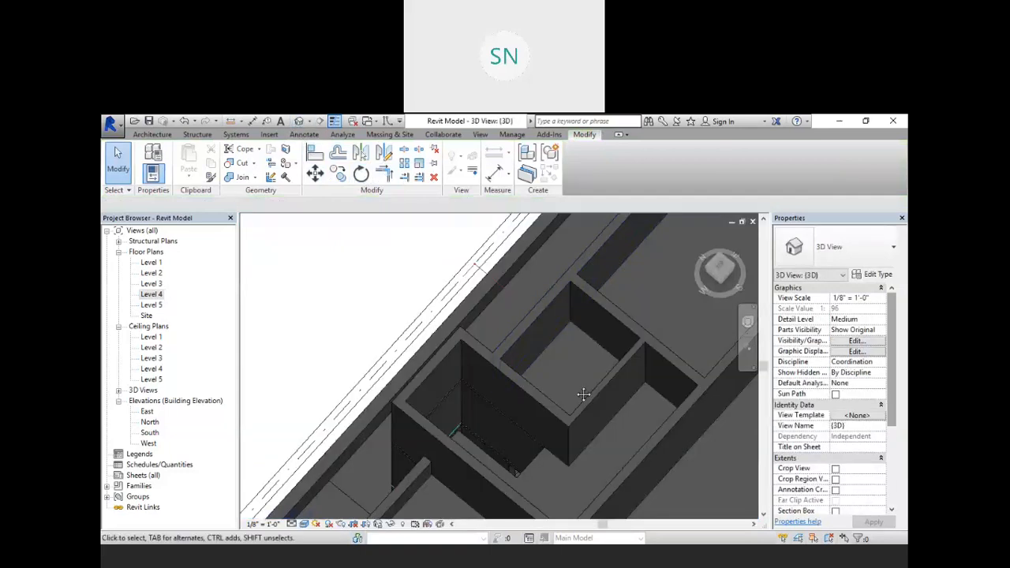
pyautogui.scroll(-3, 536, 411)
pyautogui.keyDown('shift'); pyautogui.moveTo(536, 411); pyautogui.dragTo(507, 434, button='middle'); pyautogui.keyUp('shift')
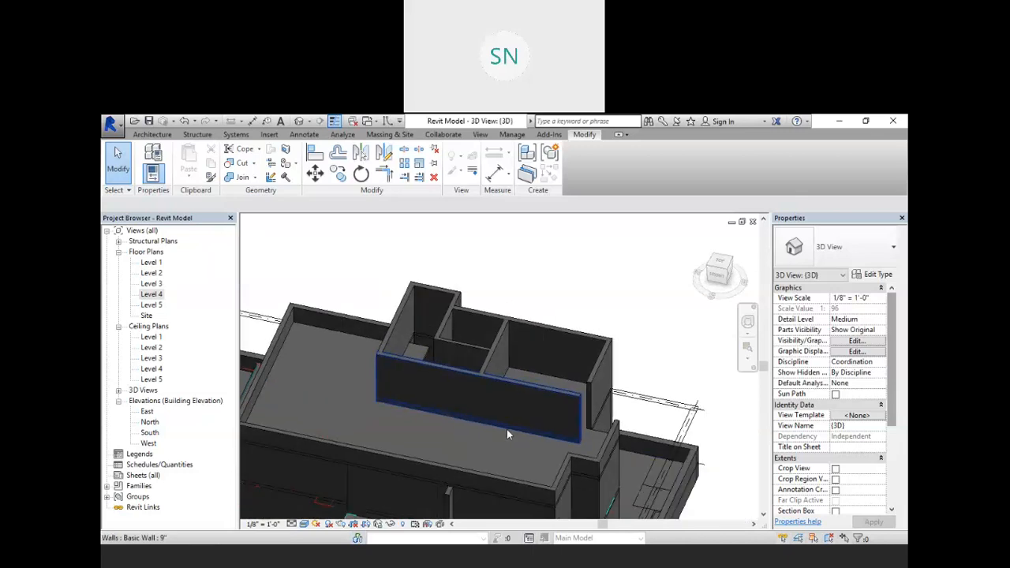
pyautogui.moveTo(609, 433)
pyautogui.keyDown('shift'); pyautogui.mouseDown(button='middle')
pyautogui.moveTo(569, 463)
pyautogui.moveTo(587, 473)
pyautogui.moveTo(546, 445)
pyautogui.moveTo(576, 470)
pyautogui.moveTo(508, 447)
pyautogui.moveTo(562, 422)
pyautogui.moveTo(583, 449)
pyautogui.moveTo(592, 439)
pyautogui.mouseUp(button='middle'); pyautogui.keyUp('shift')
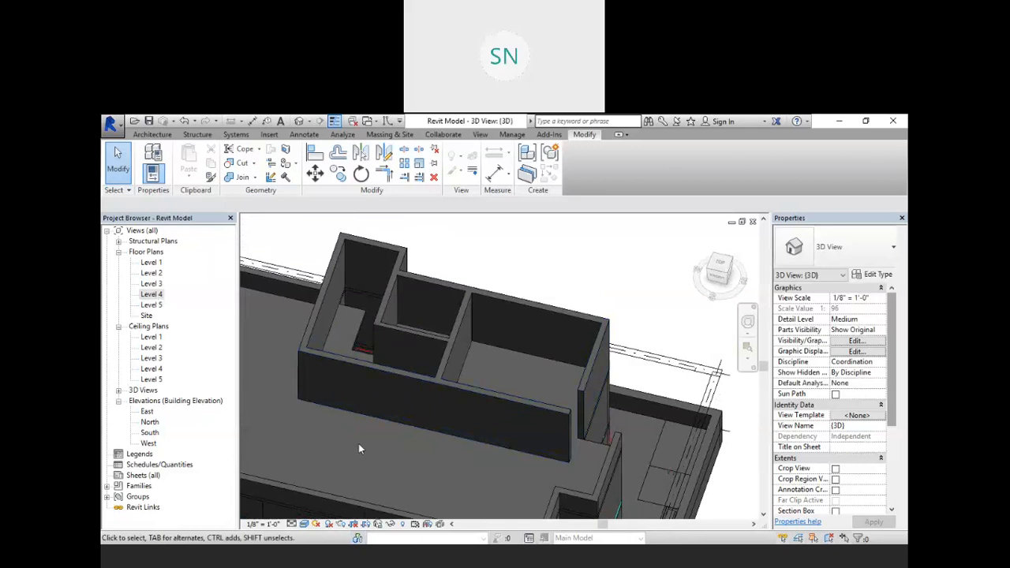
pyautogui.hotkey('alt', 'Tab')
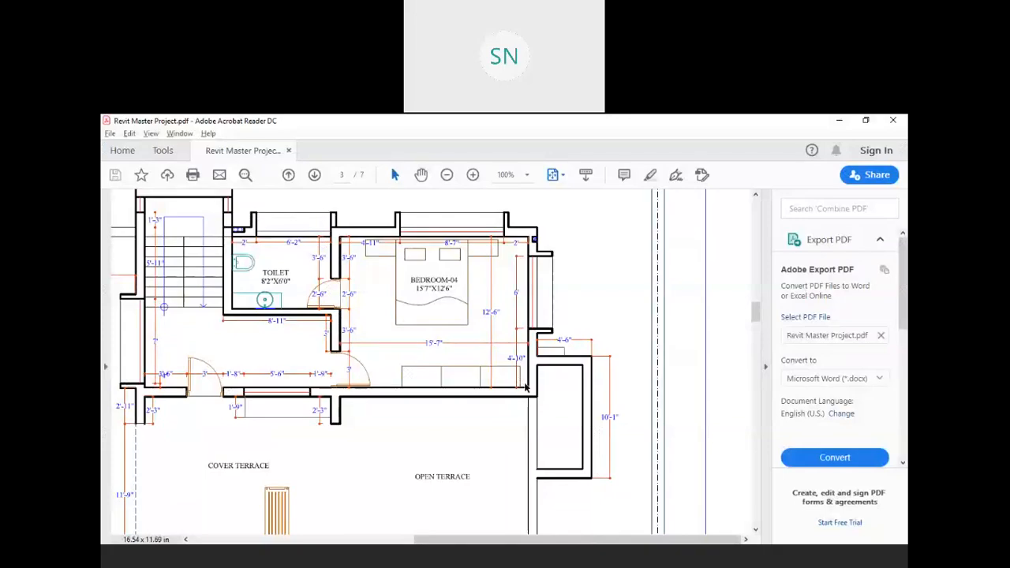
pyautogui.hotkey('alt', 'Tab')
# In the 3D view, trim/extend the long horizontal 9" wall and the bedroom's outer right wall to form a corner
pyautogui.keyDown('shift'); pyautogui.moveTo(594, 421); pyautogui.dragTo(414, 269, button='middle'); pyautogui.keyUp('shift')
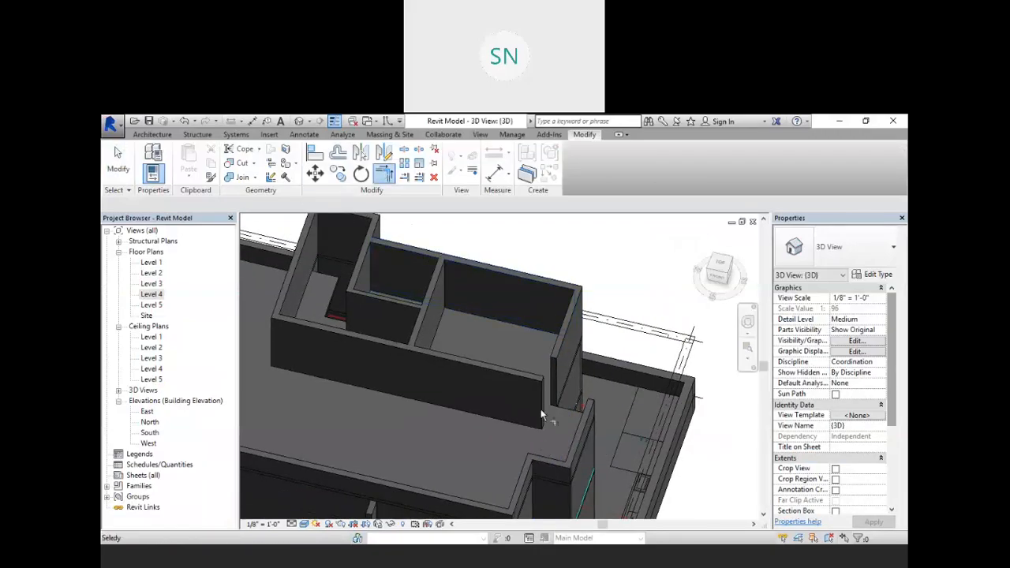
pyautogui.moveTo(554, 348); pyautogui.dragTo(539, 328, button='middle')
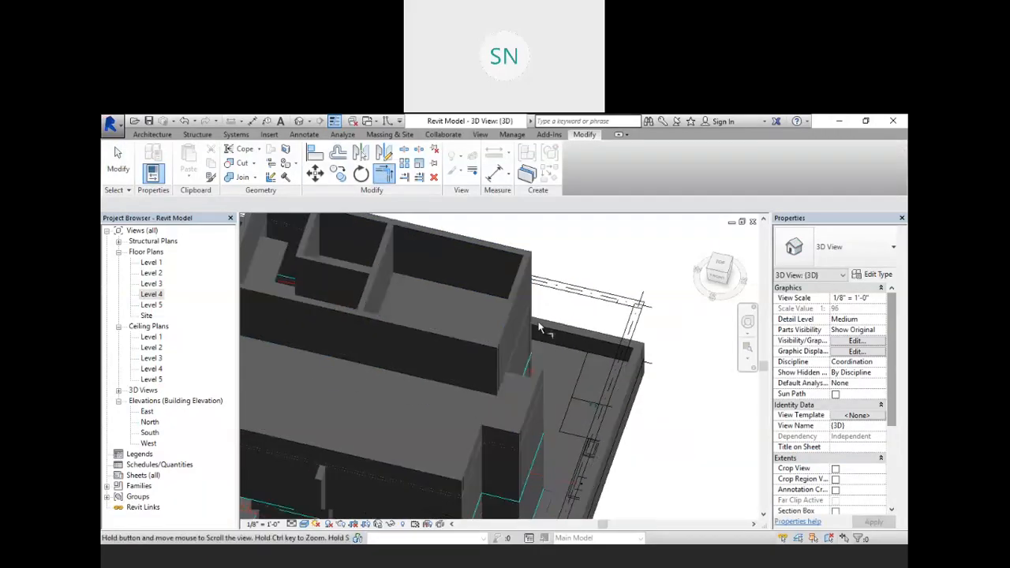
pyautogui.scroll(-1, 539, 328)
pyautogui.scroll(2, 533, 373)
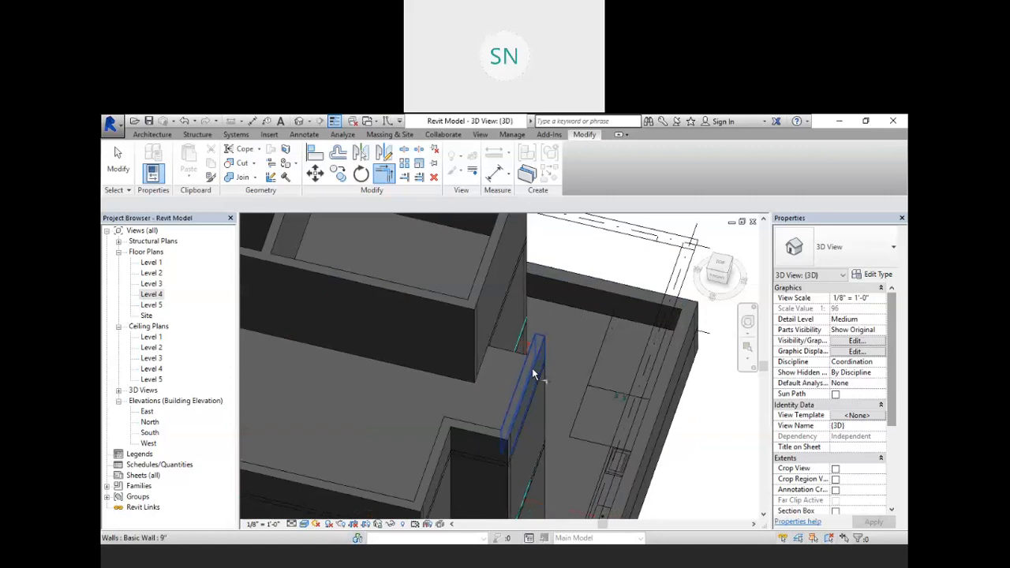
pyautogui.click(530, 365)
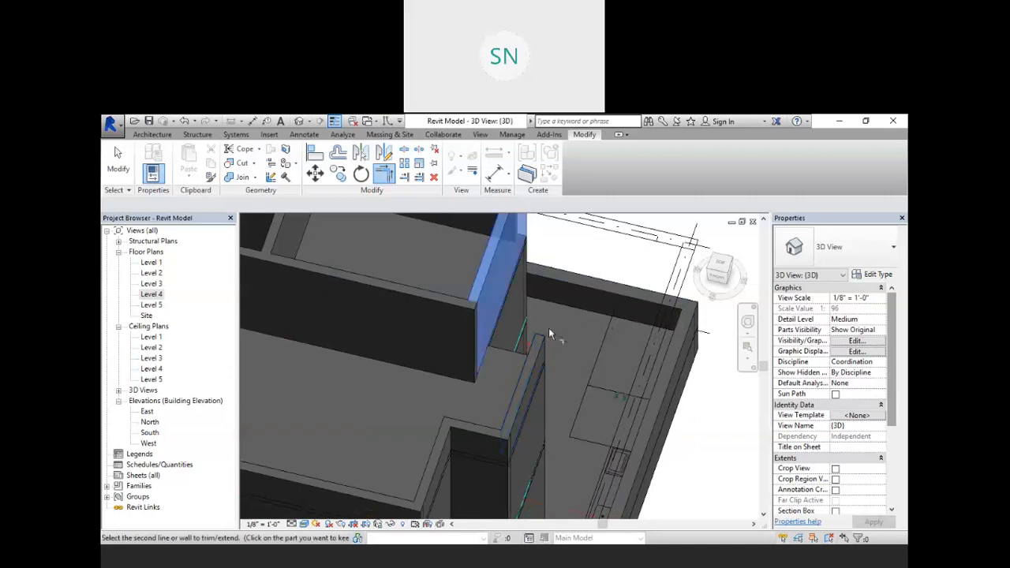
pyautogui.press('Escape')
pyautogui.press('Escape')
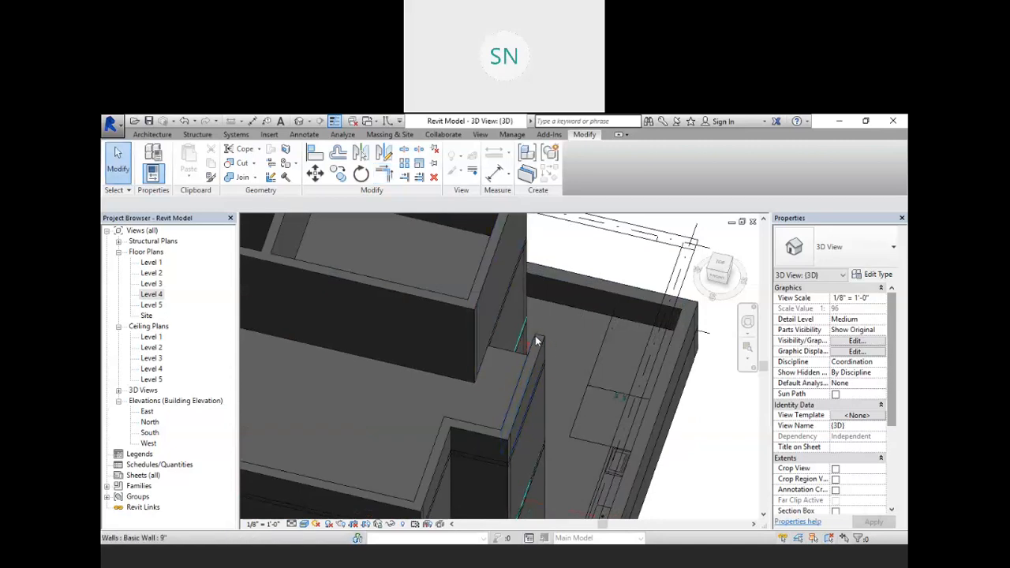
# On Level 4, draw a 9" wall with unconnected height 3' 0" along the upper edge of the small projection beside the outer right wall
pyautogui.keyDown('shift'); pyautogui.moveTo(515, 409); pyautogui.dragTo(529, 399, button='middle'); pyautogui.keyUp('shift')
pyautogui.moveTo(532, 361); pyautogui.dragTo(531, 400, button='middle')
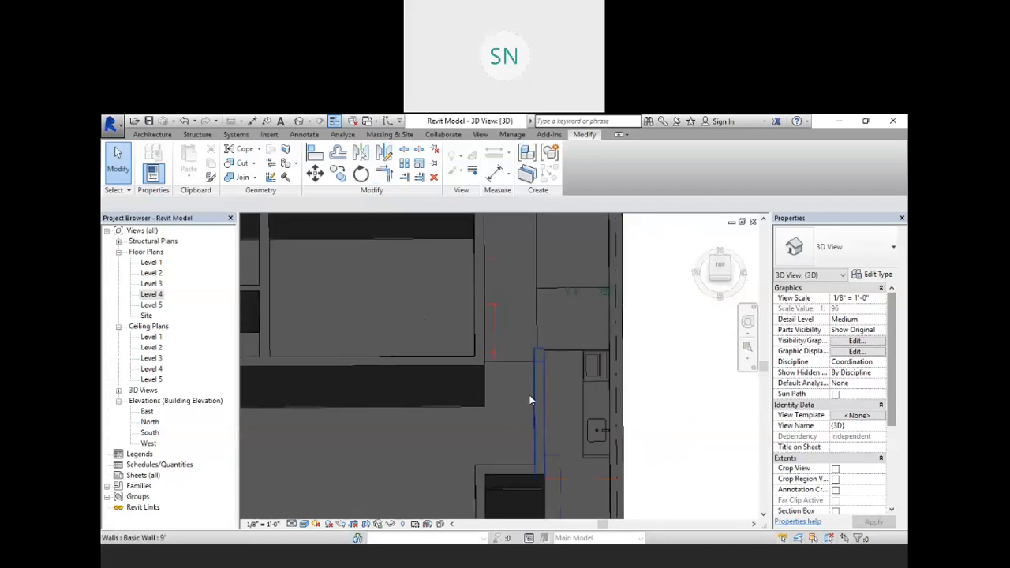
pyautogui.doubleClick(151, 295)
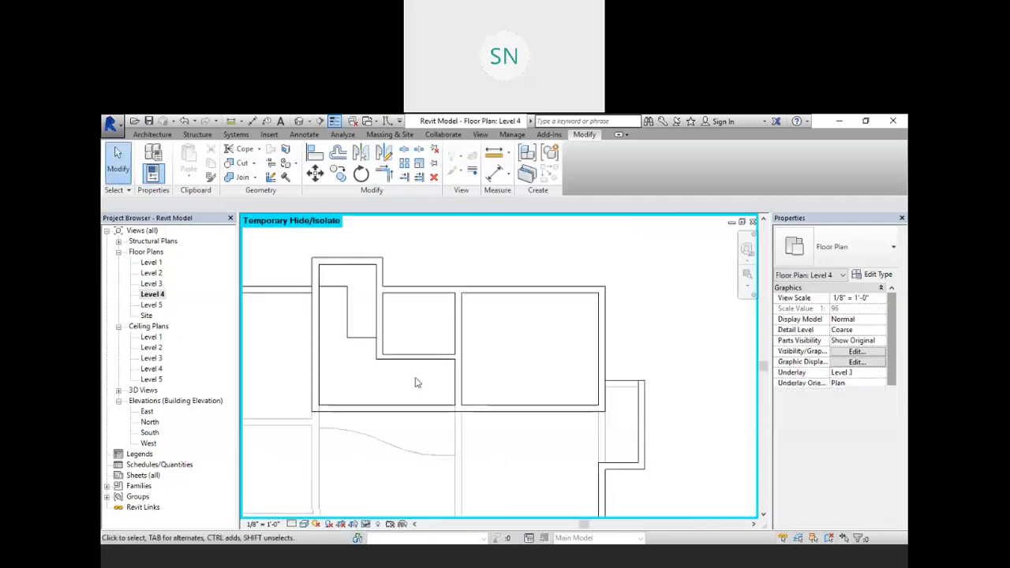
pyautogui.moveTo(516, 360); pyautogui.dragTo(417, 332, button='middle')
pyautogui.scroll(5, 516, 353)
pyautogui.click(152, 135)
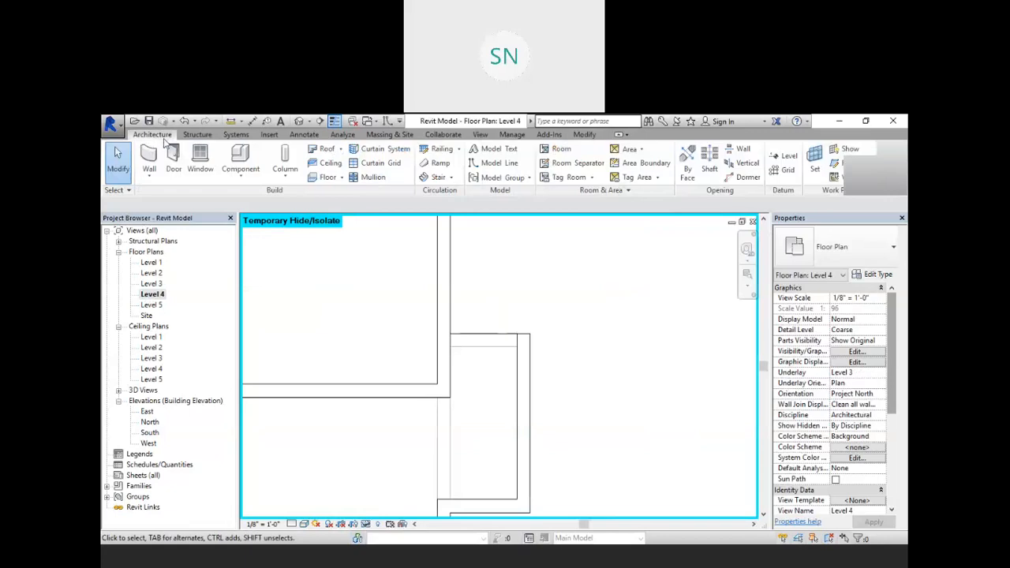
pyautogui.click(152, 162)
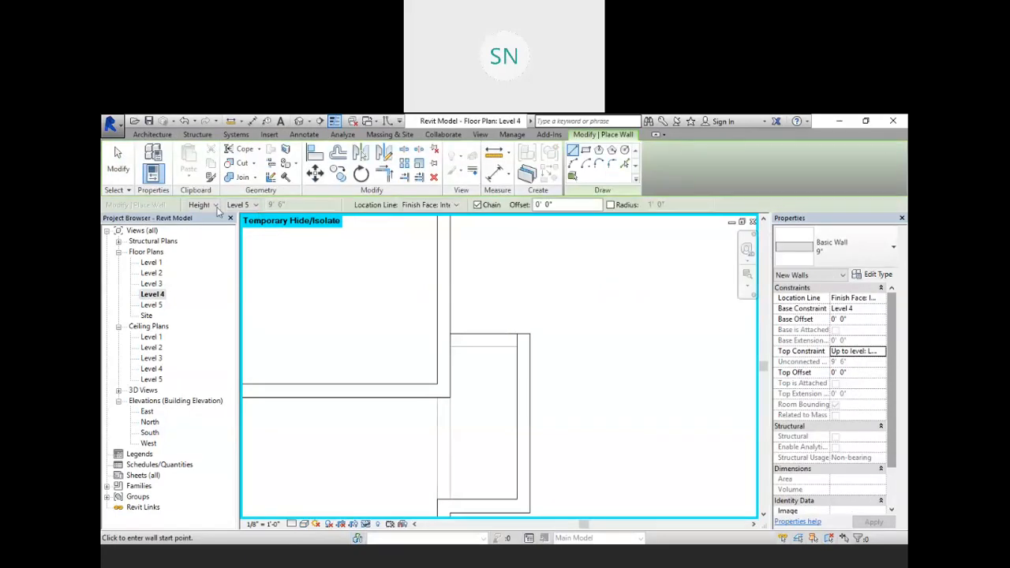
pyautogui.click(245, 205)
pyautogui.click(251, 261)
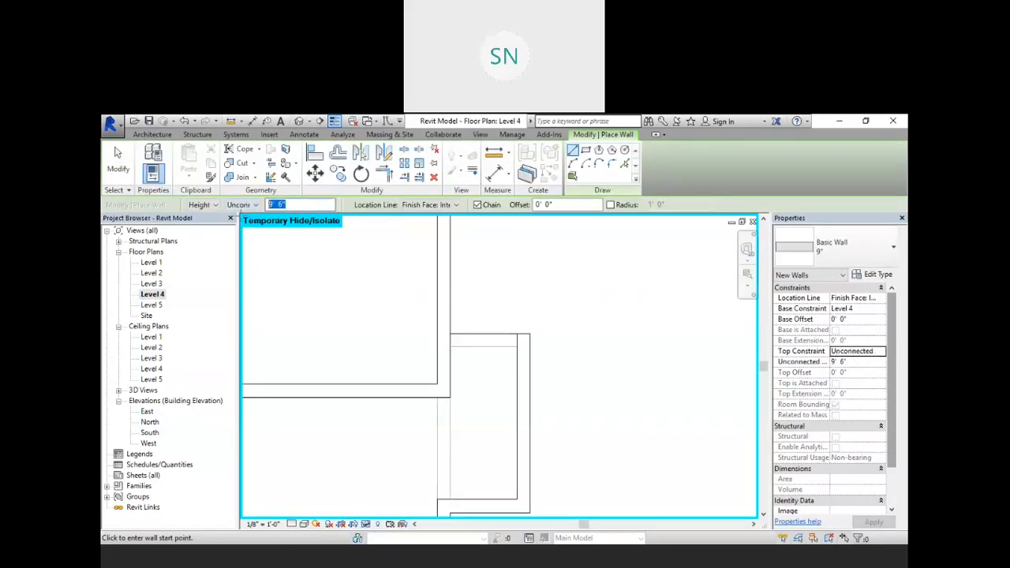
pyautogui.click(525, 354)
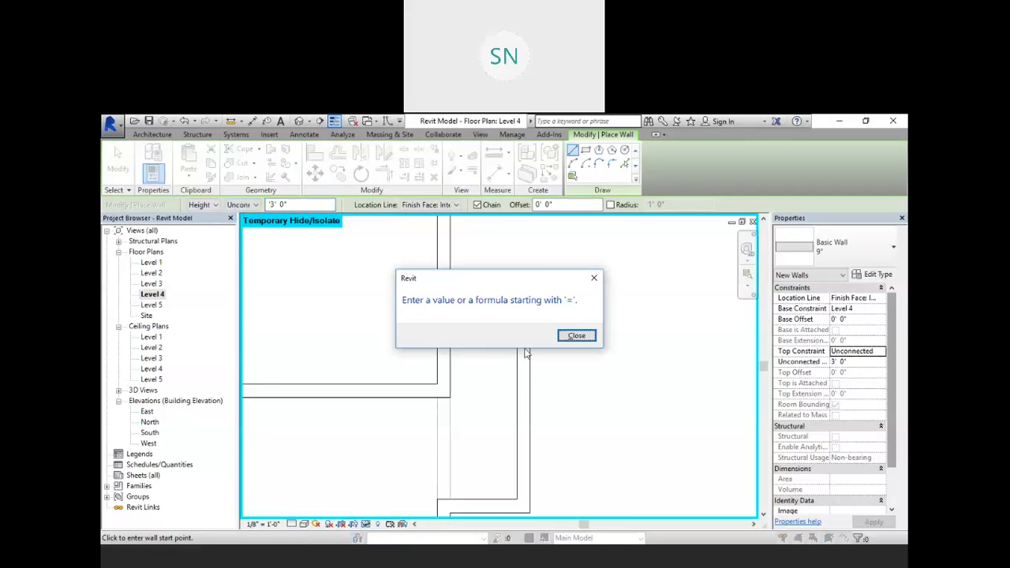
pyautogui.click(577, 336)
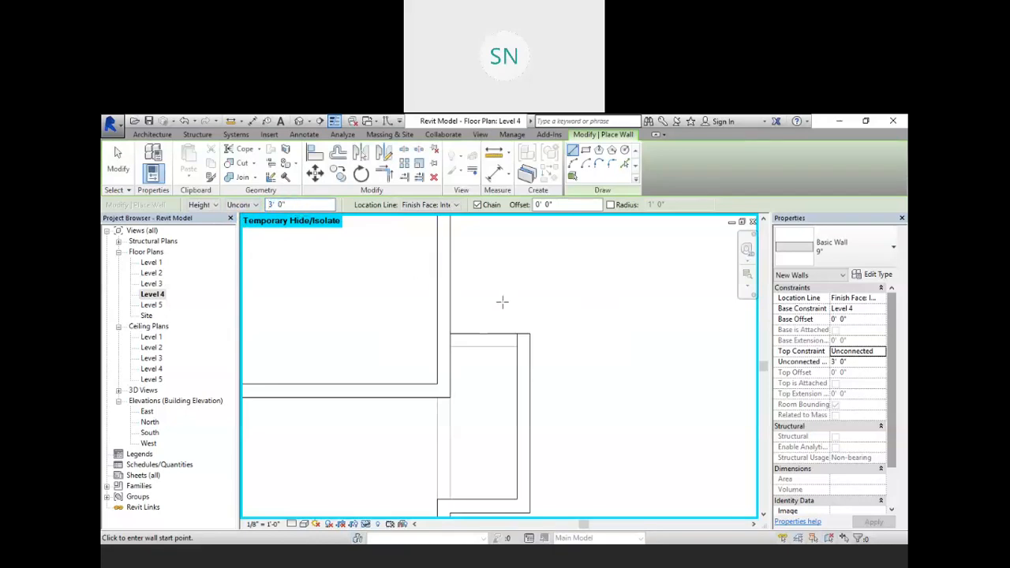
pyautogui.click(517, 335)
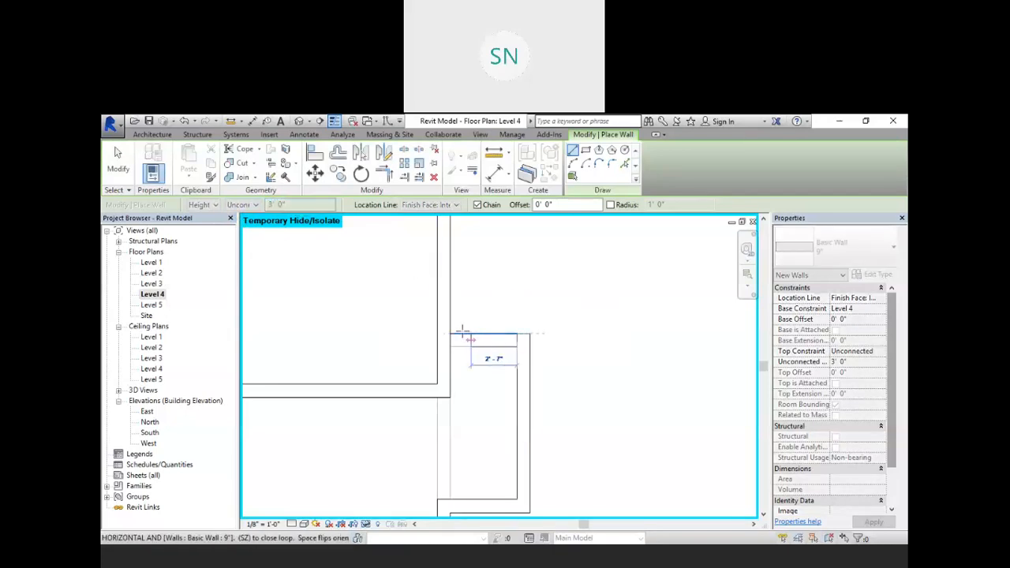
pyautogui.rightClick(494, 266)
pyautogui.click(521, 273)
pyautogui.rightClick(515, 273)
pyautogui.click(527, 278)
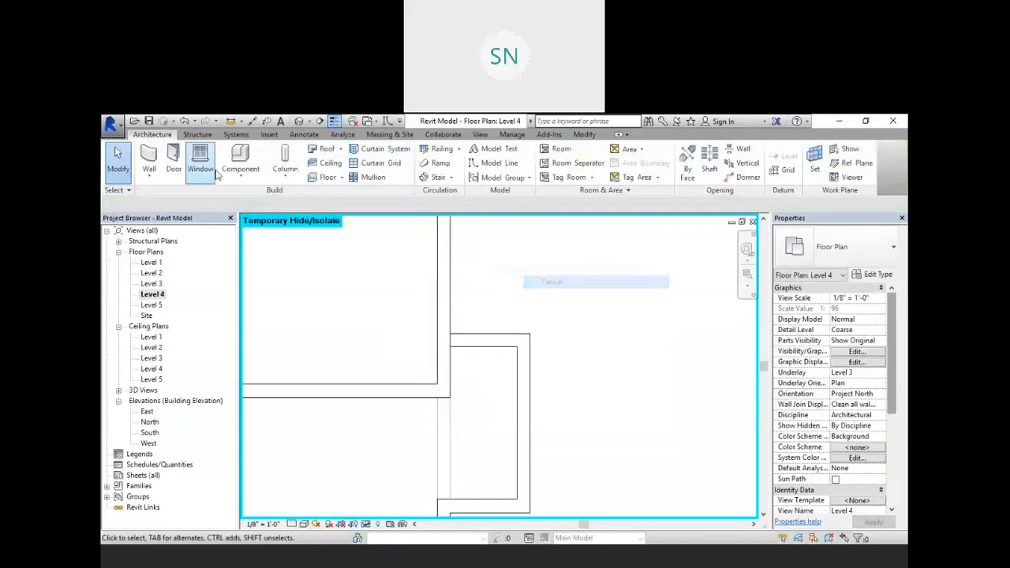
# Examine the whole building in 3D, including the First Floor Plan.dwg import, the outer walls and the Level 4 rooms
pyautogui.click(300, 121)
pyautogui.scroll(-4, 539, 321)
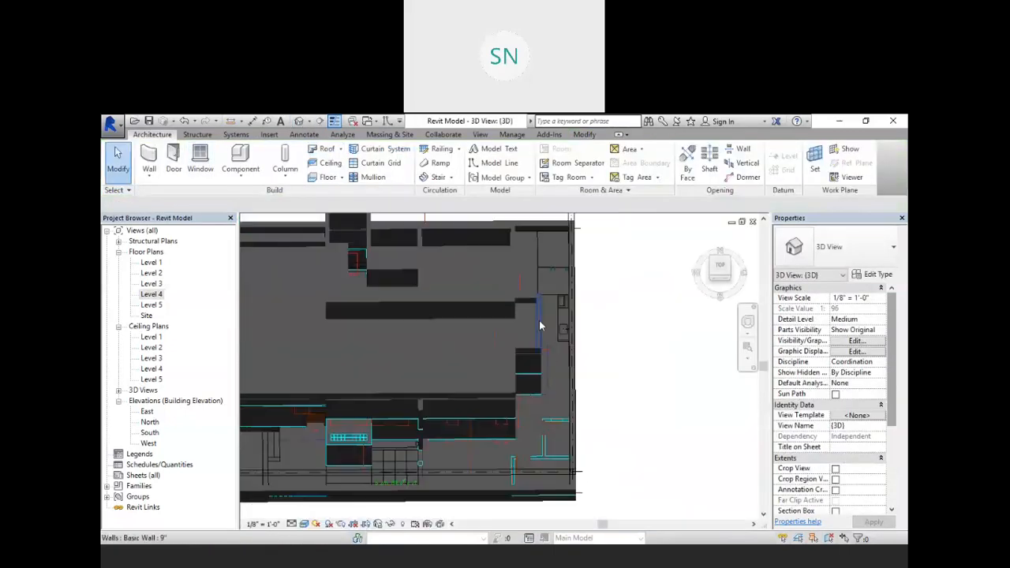
pyautogui.keyDown('shift'); pyautogui.moveTo(484, 388); pyautogui.dragTo(536, 282, button='middle'); pyautogui.keyUp('shift')
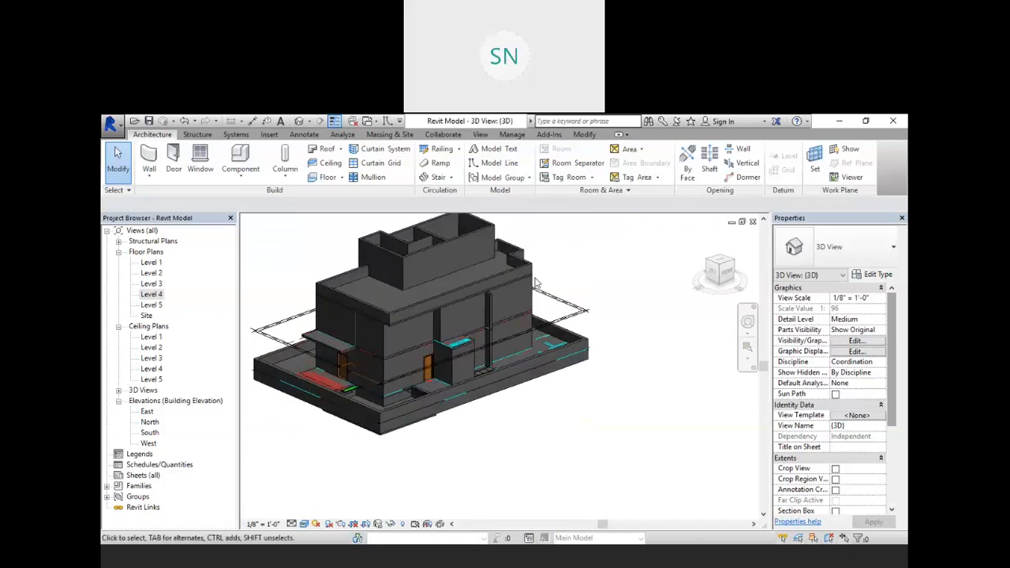
pyautogui.click(254, 329)
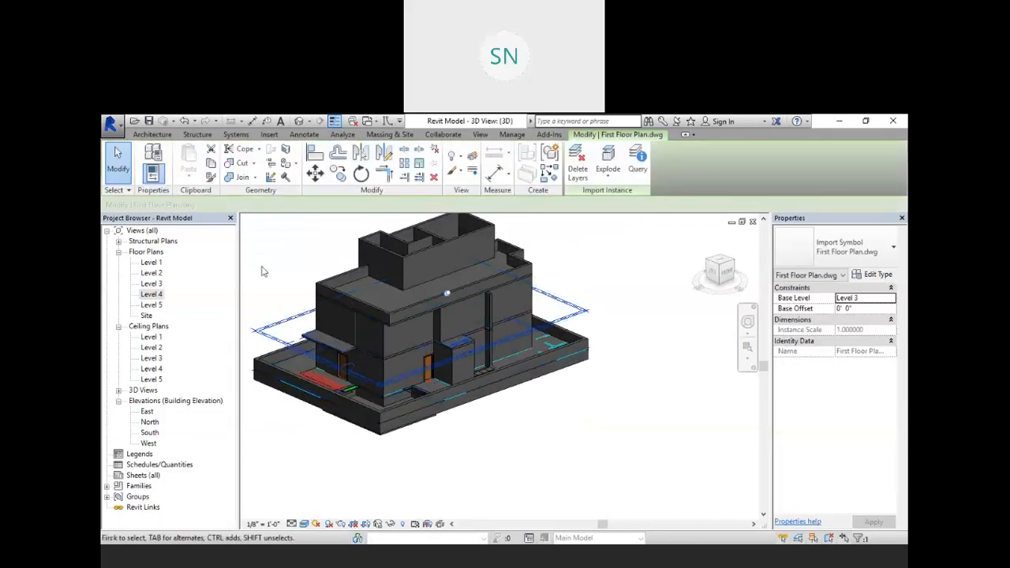
pyautogui.moveTo(270, 276); pyautogui.dragTo(314, 312, button='middle')
pyautogui.click(310, 328)
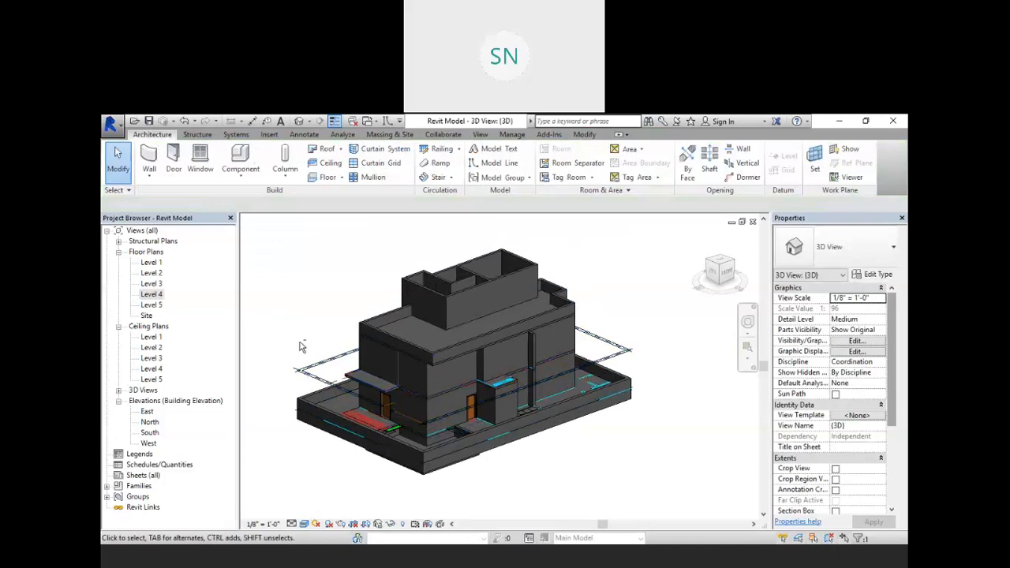
pyautogui.moveTo(300, 346)
pyautogui.keyDown('shift'); pyautogui.mouseDown(button='middle')
pyautogui.moveTo(360, 309)
pyautogui.moveTo(300, 323)
pyautogui.moveTo(297, 345)
pyautogui.mouseUp(button='middle'); pyautogui.keyUp('shift')
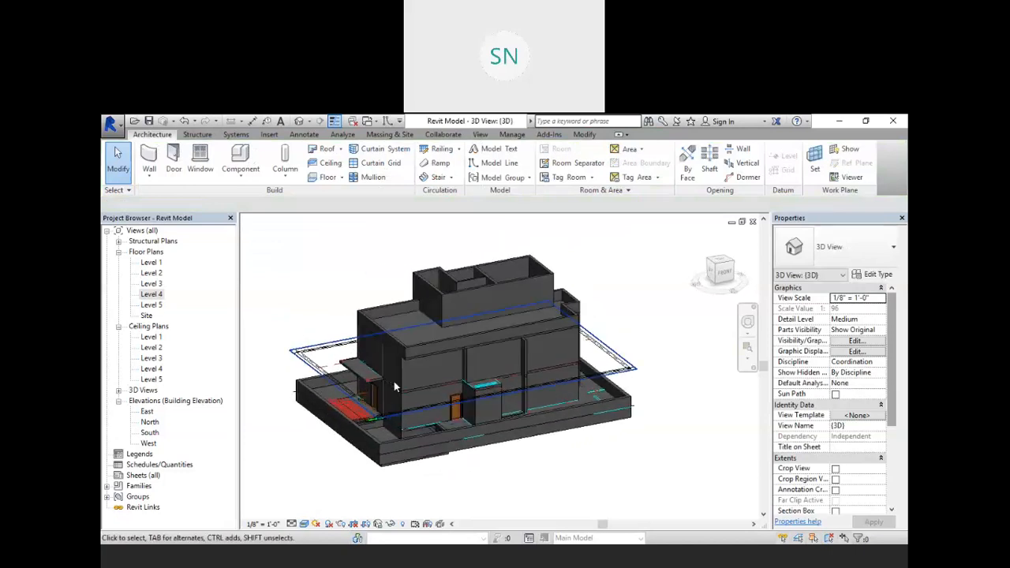
pyautogui.scroll(3, 395, 387)
pyautogui.keyDown('shift'); pyautogui.moveTo(424, 429); pyautogui.dragTo(440, 437, button='middle'); pyautogui.keyUp('shift')
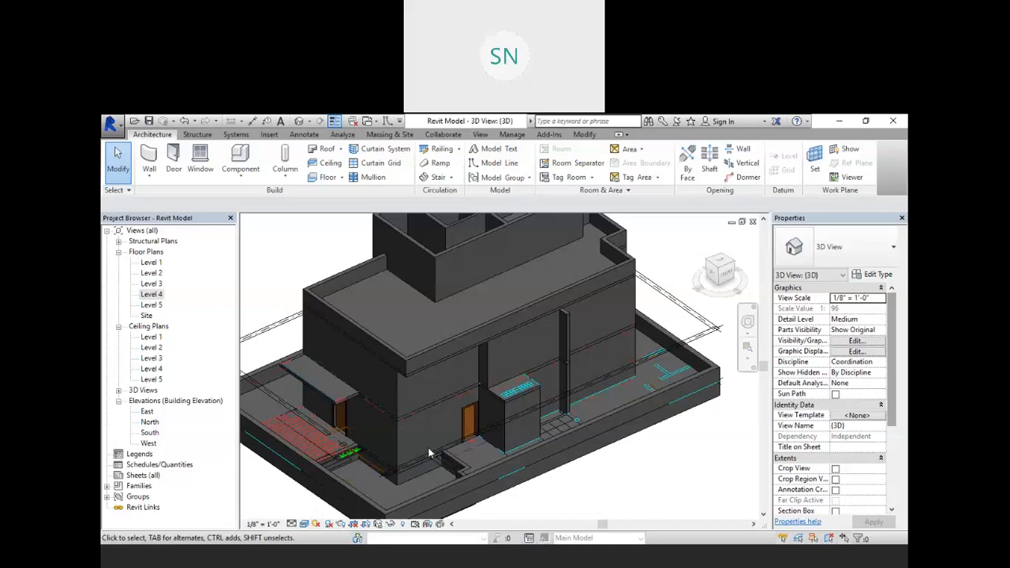
pyautogui.moveTo(467, 389); pyautogui.dragTo(512, 369, button='middle')
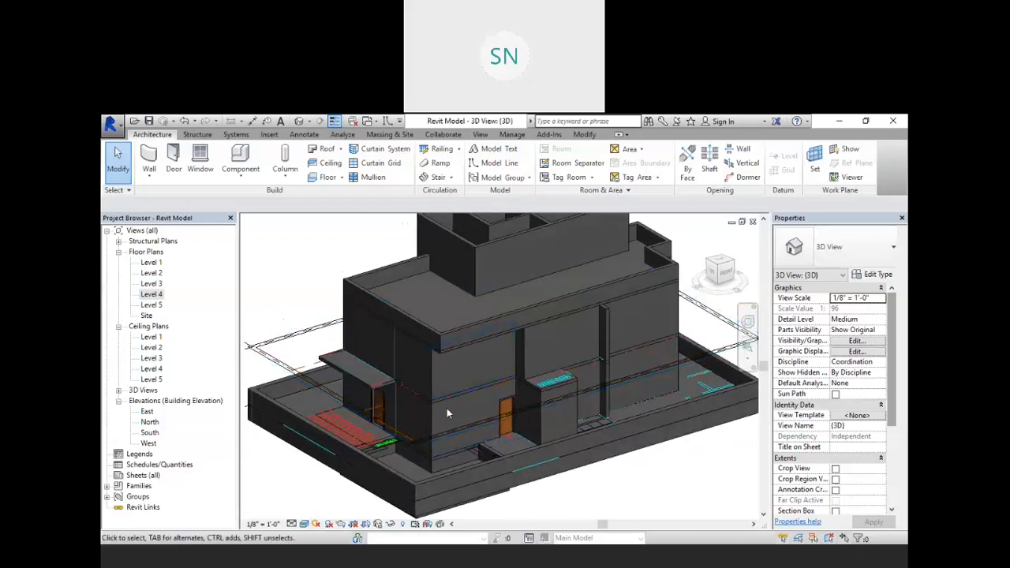
pyautogui.moveTo(412, 396); pyautogui.dragTo(465, 402, button='middle')
pyautogui.scroll(-3, 443, 389)
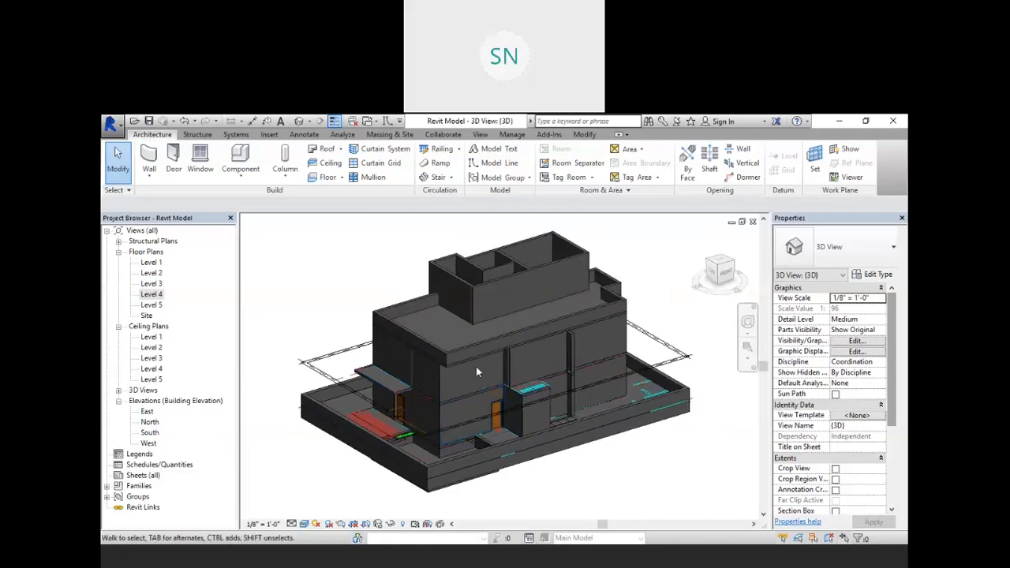
pyautogui.moveTo(476, 366); pyautogui.dragTo(476, 394, button='middle')
pyautogui.scroll(2, 496, 282)
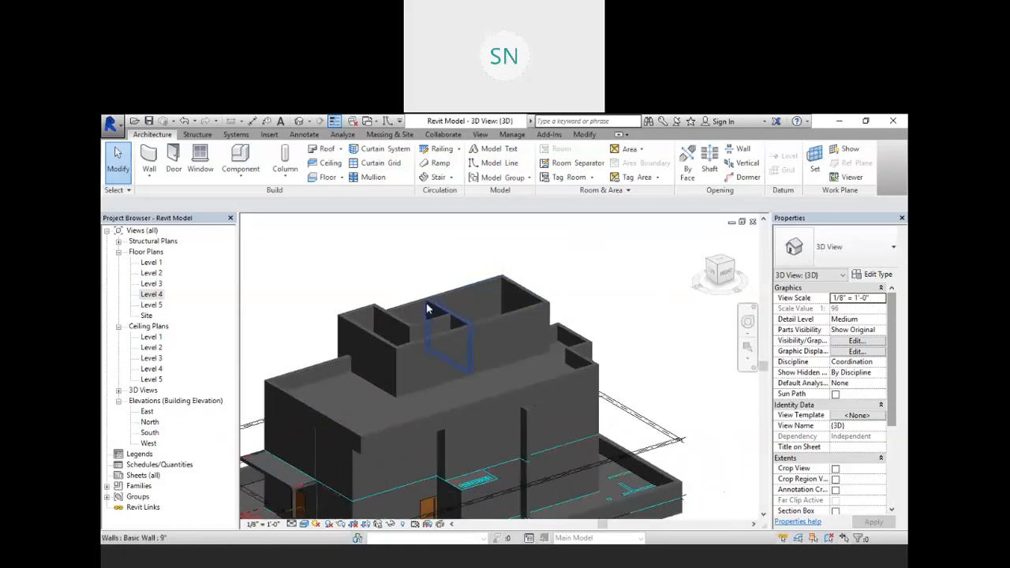
pyautogui.scroll(-3, 499, 308)
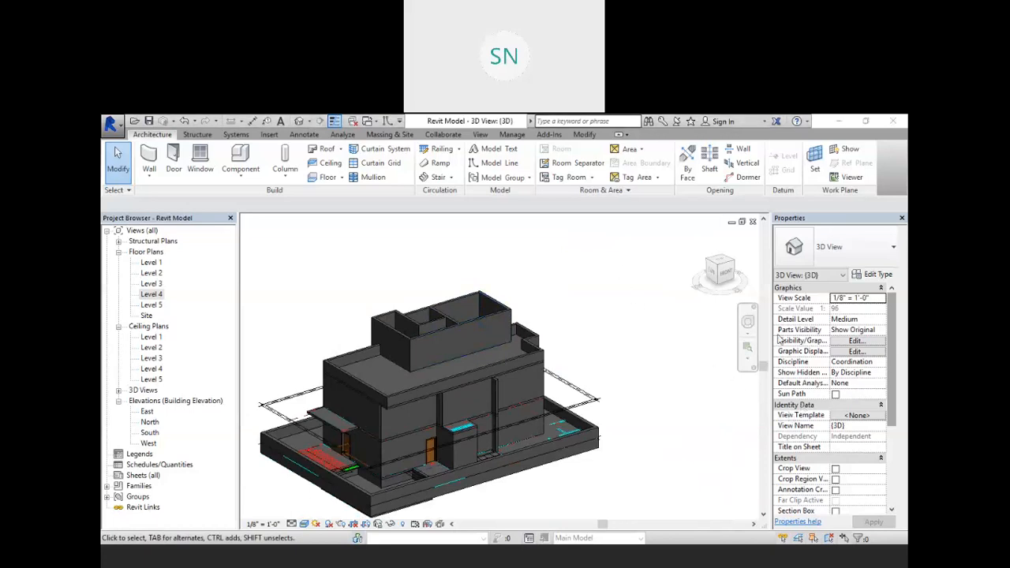
pyautogui.click(269, 134)
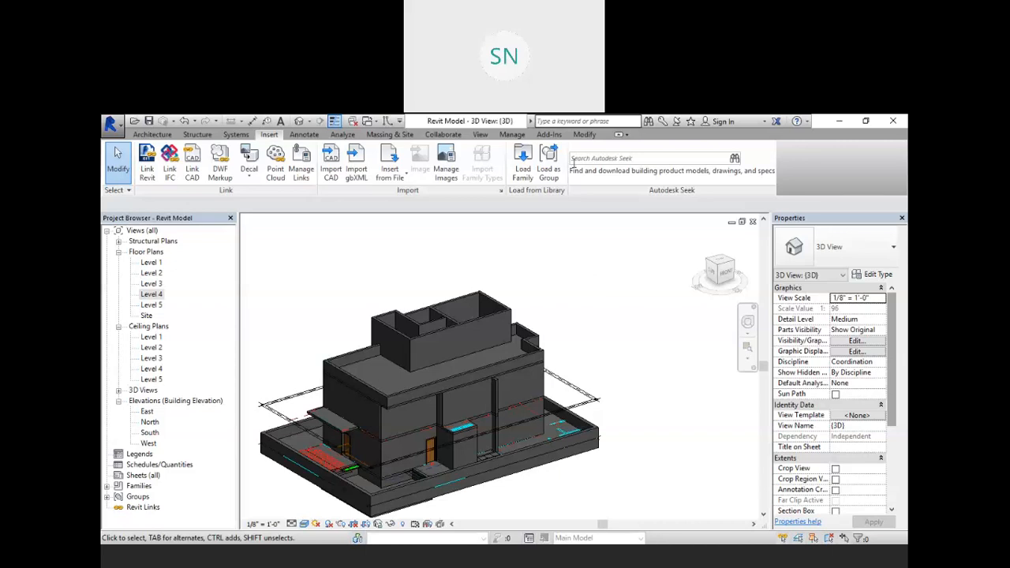
pyautogui.scroll(2, 387, 482)
pyautogui.scroll(1, 387, 481)
pyautogui.moveTo(392, 482); pyautogui.dragTo(475, 479, button='middle')
pyautogui.scroll(-1, 484, 481)
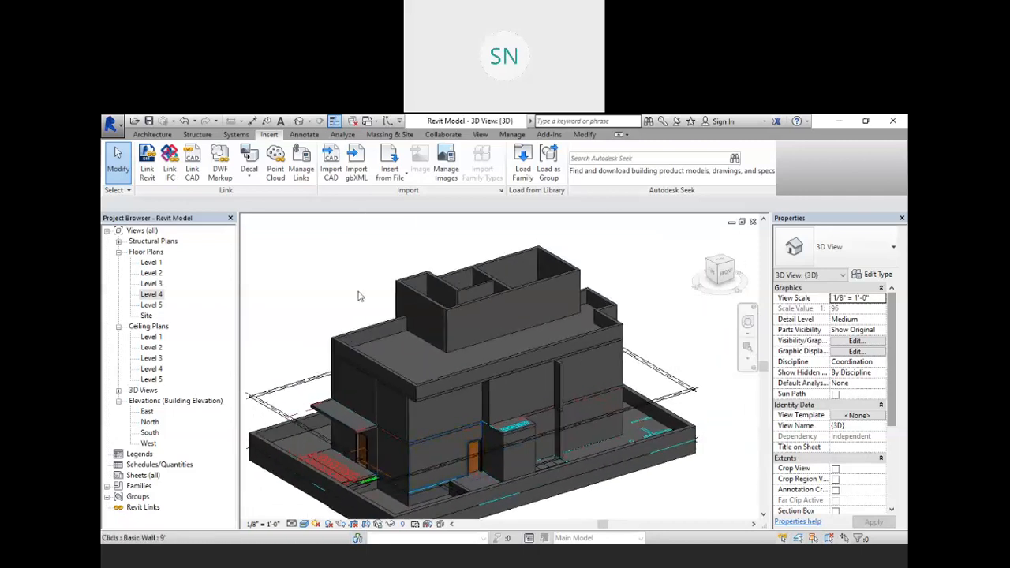
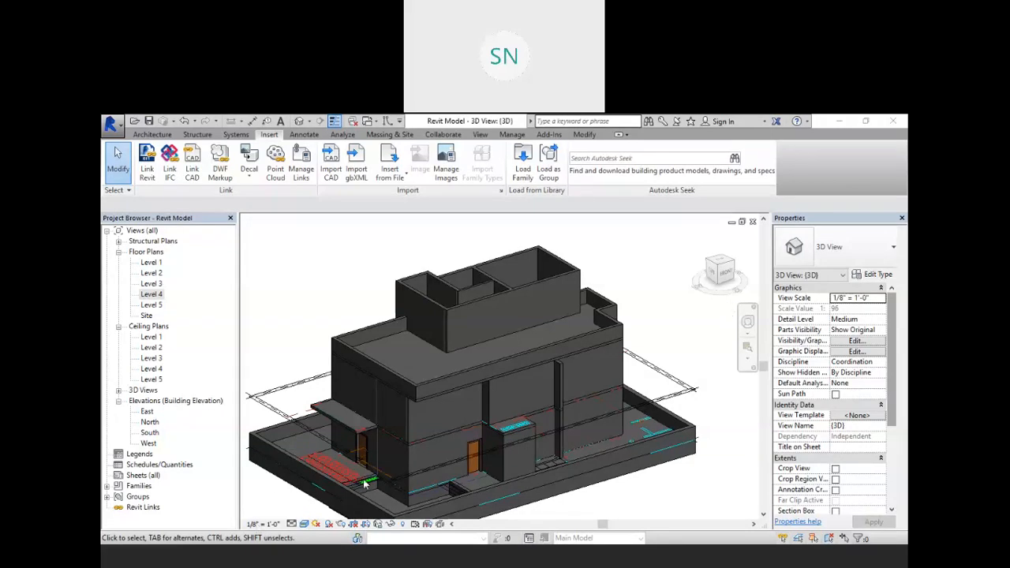
# Inspect the Ground Floor Plan.dwg and First Floor Plan.dwg imports in the 3D view and check their base levels
pyautogui.scroll(-2, 450, 335)
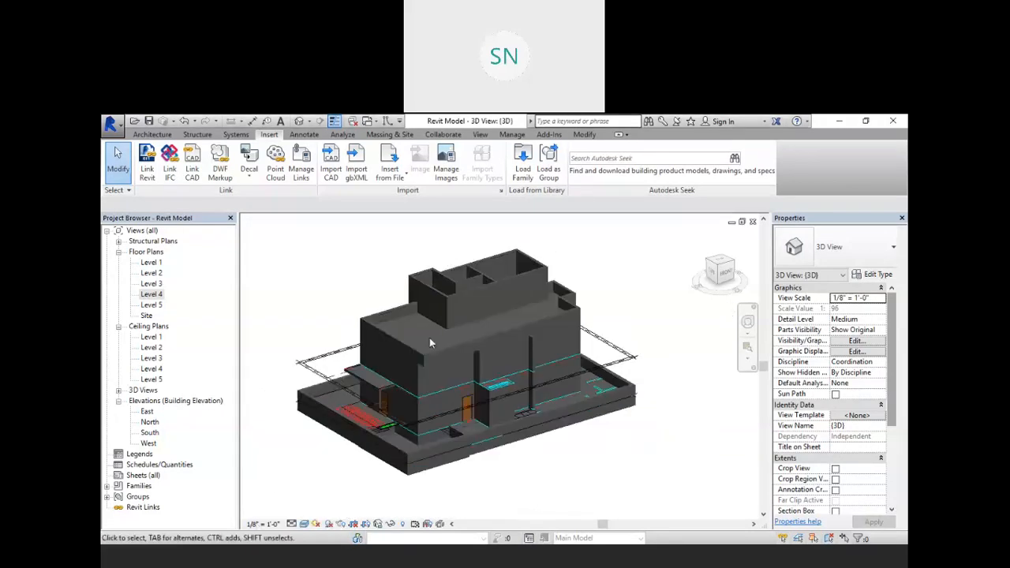
pyautogui.scroll(4, 435, 406)
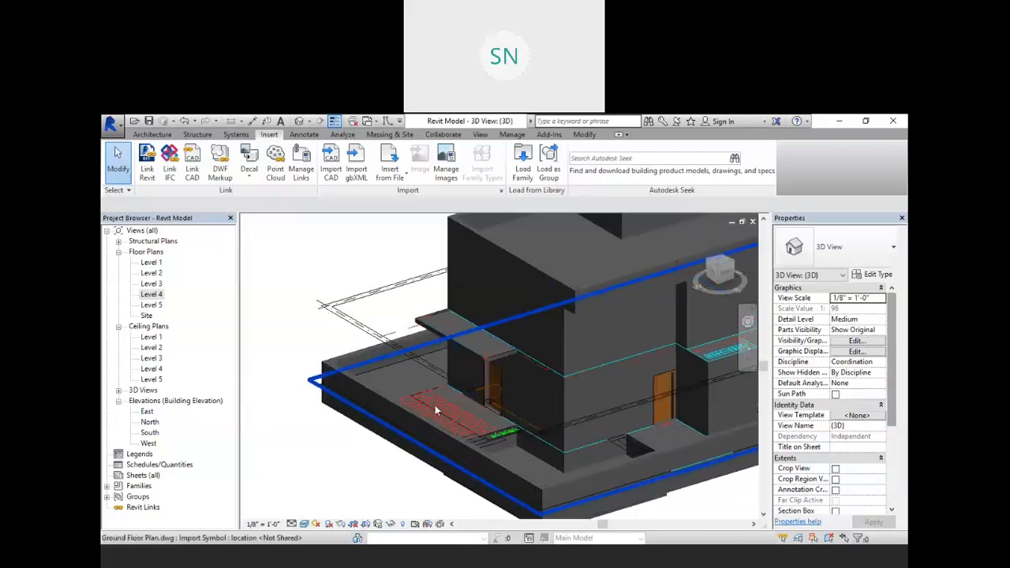
pyautogui.click(437, 410)
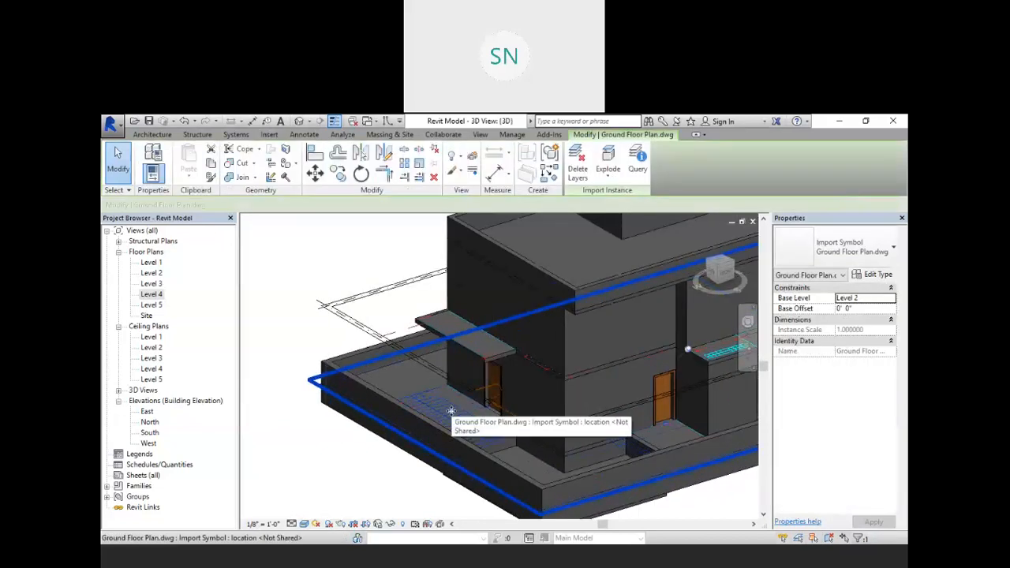
pyautogui.keyDown('shift'); pyautogui.moveTo(452, 411); pyautogui.dragTo(493, 426, button='middle'); pyautogui.keyUp('shift')
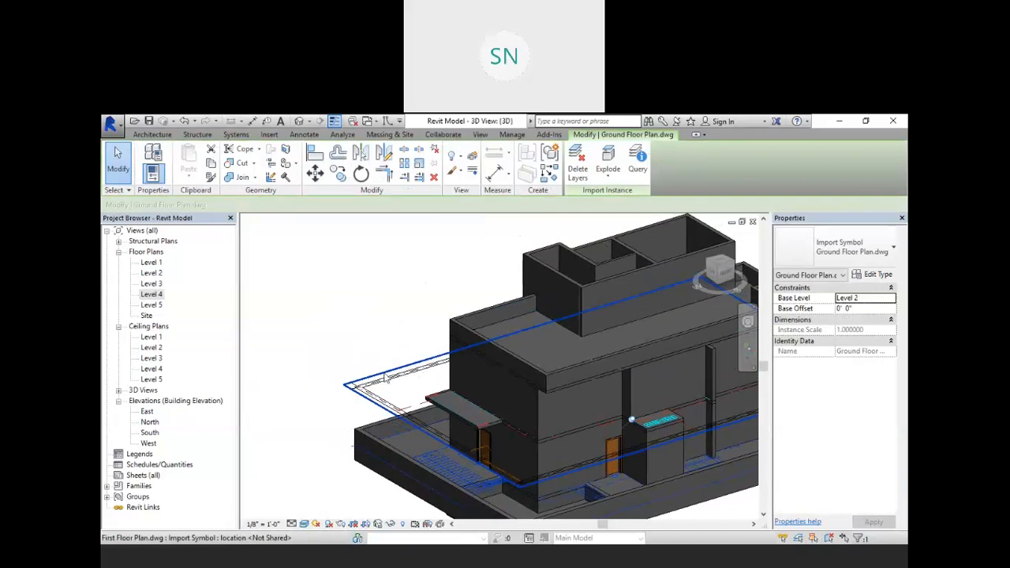
pyautogui.click(395, 377)
pyautogui.moveTo(417, 385); pyautogui.dragTo(382, 363, button='middle')
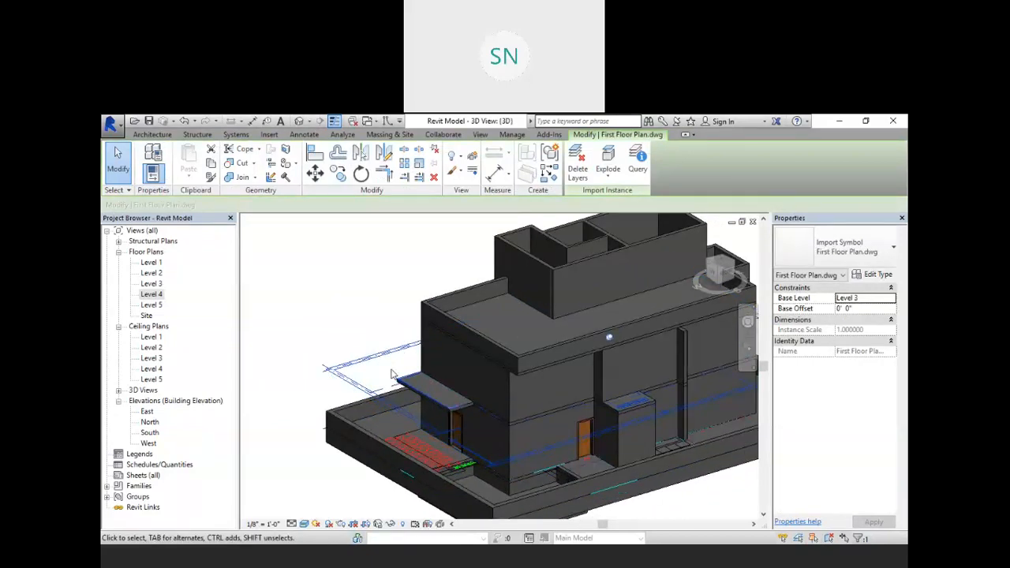
pyautogui.scroll(-2, 392, 374)
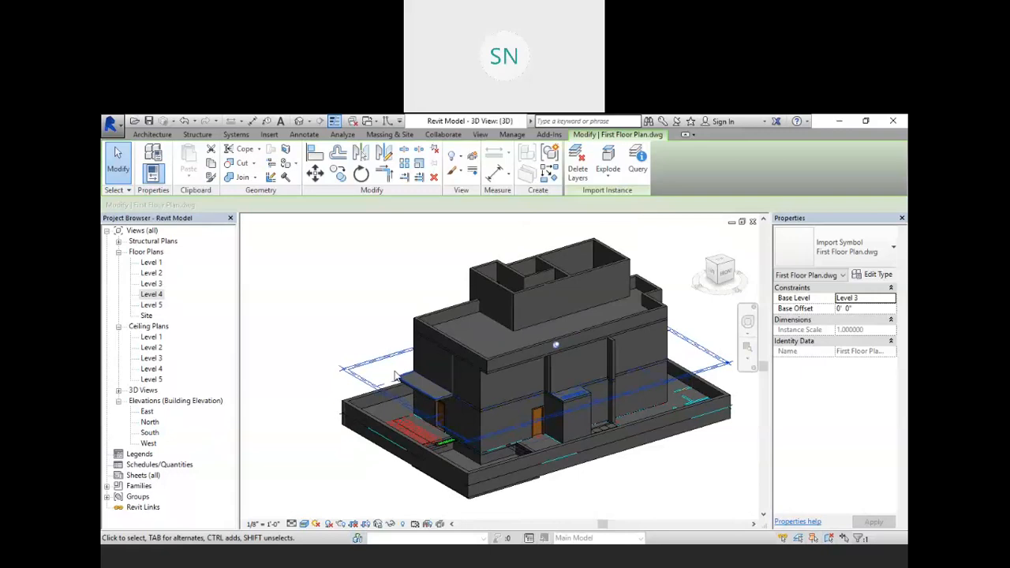
pyautogui.scroll(-3, 395, 376)
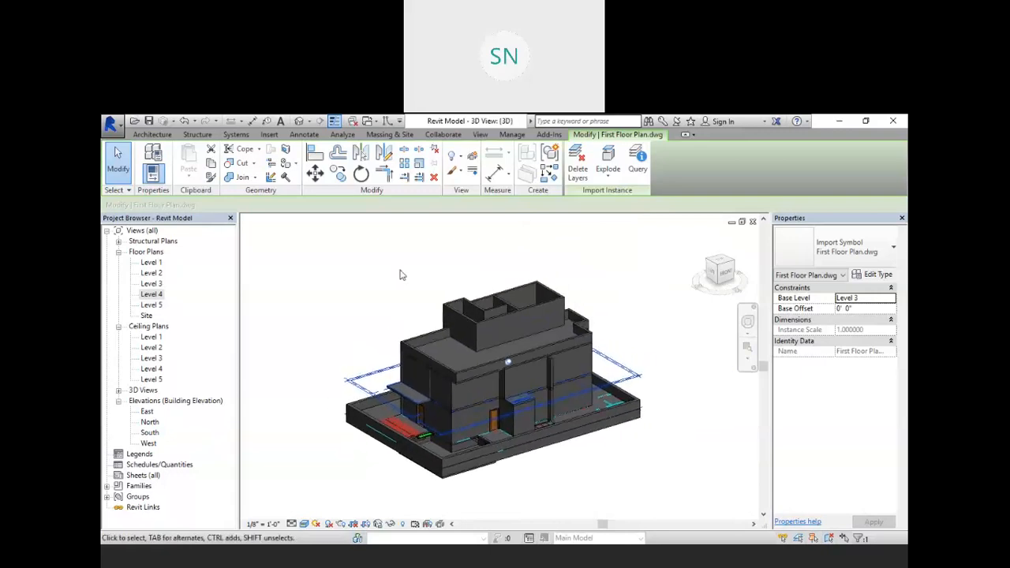
pyautogui.press('Escape')
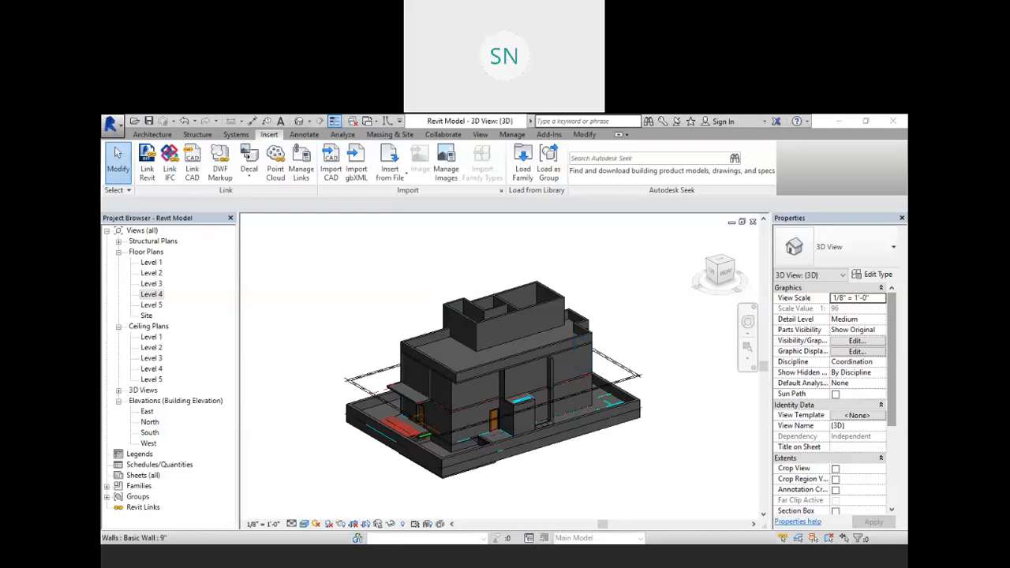
# Open the recent project Project1.rvt, look over its South elevation and open its Level 4 floor plan
pyautogui.click(112, 126)
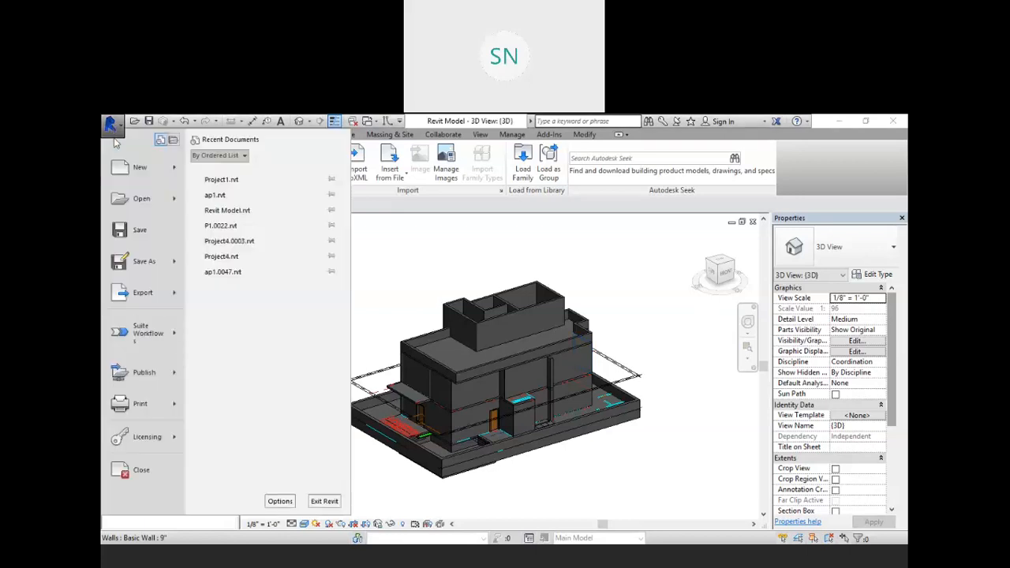
pyautogui.click(250, 185)
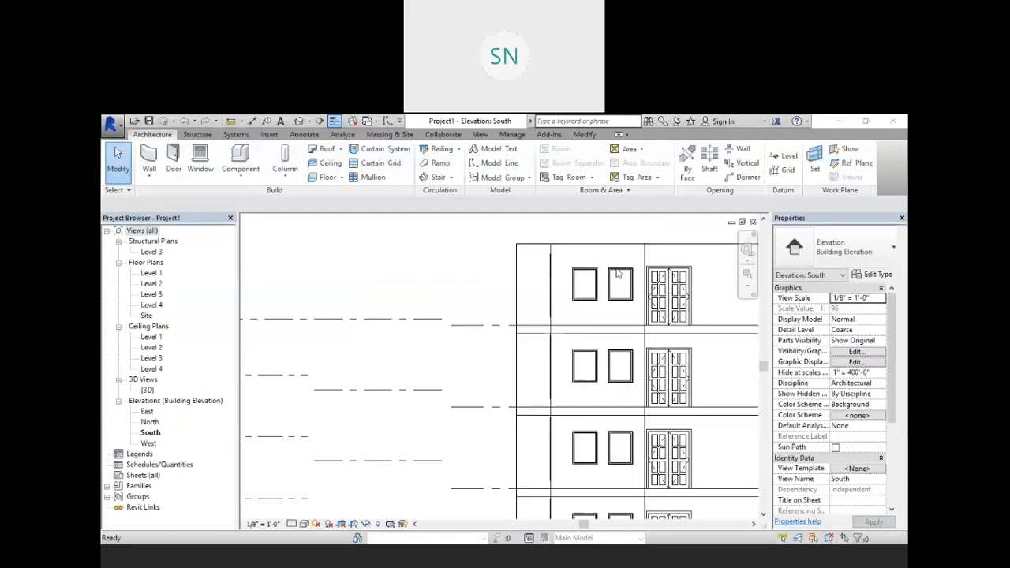
pyautogui.scroll(2, 543, 276)
pyautogui.scroll(-2, 531, 344)
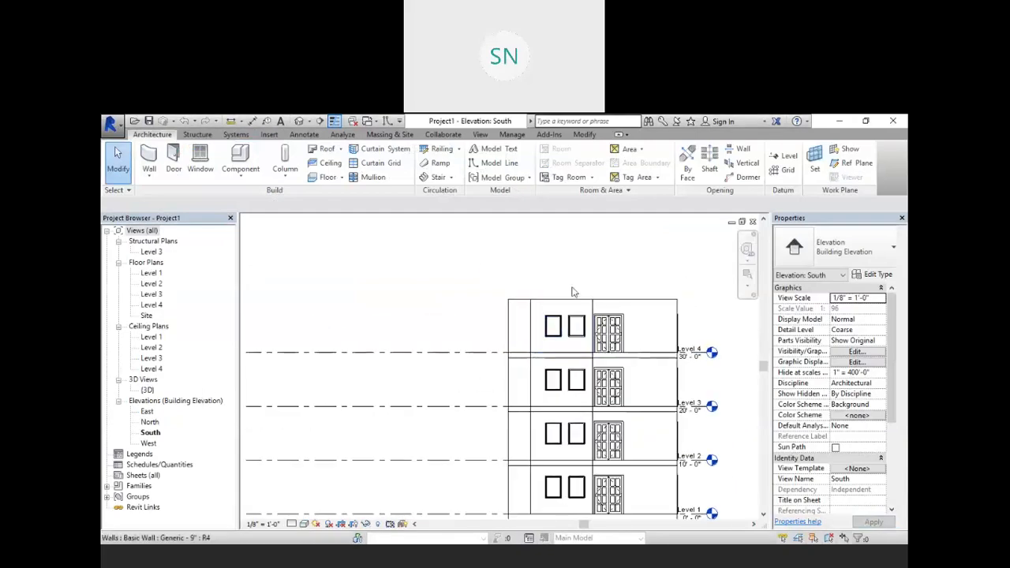
pyautogui.scroll(-3, 442, 331)
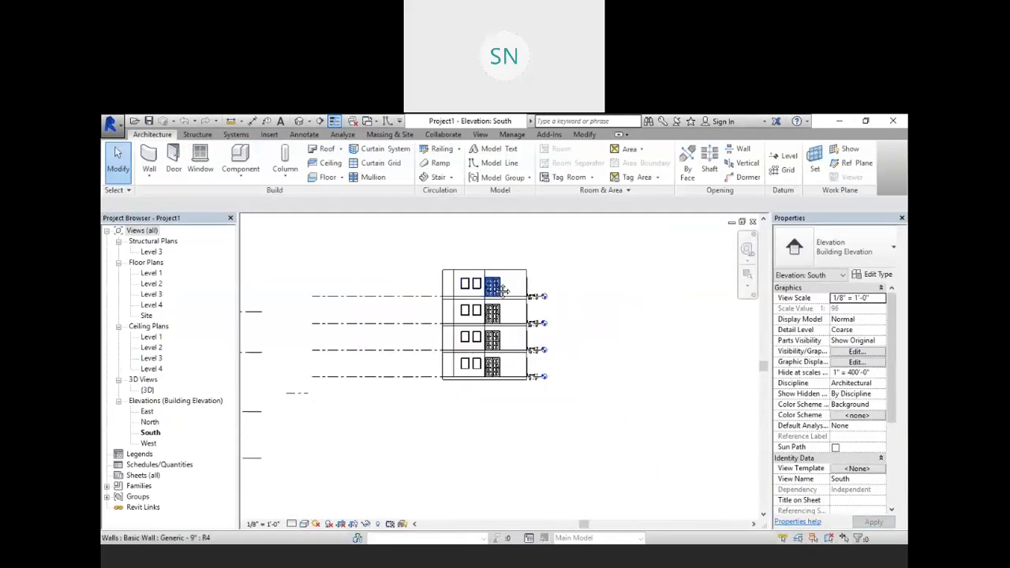
pyautogui.doubleClick(151, 305)
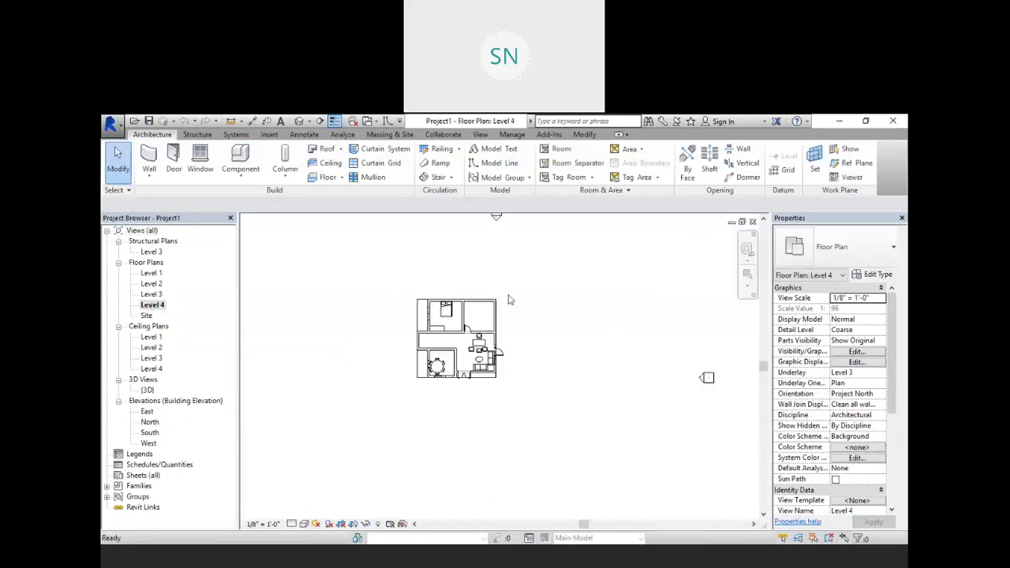
# On Level 4, create a sloped footprint roof from a rectangle about 36' 6" by 37' 0" around the building outline
pyautogui.scroll(2, 448, 369)
pyautogui.moveTo(448, 369); pyautogui.dragTo(471, 348, button='middle')
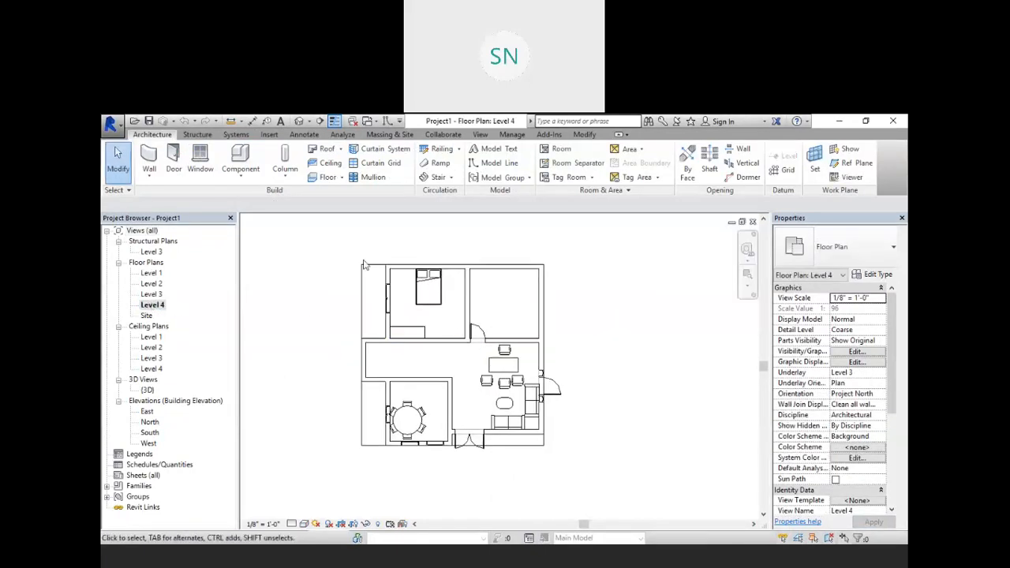
pyautogui.click(326, 150)
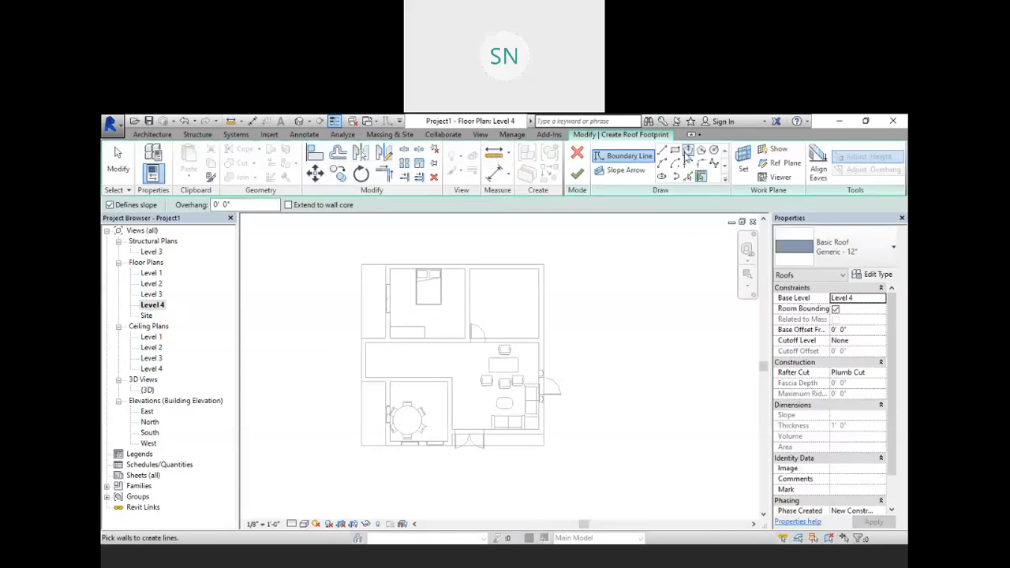
pyautogui.click(676, 151)
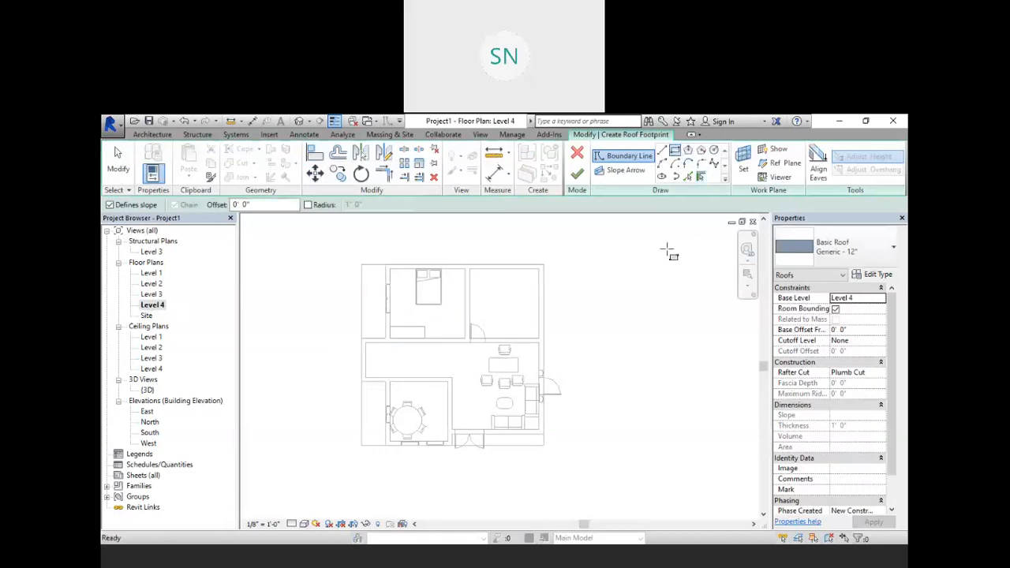
pyautogui.click(556, 257)
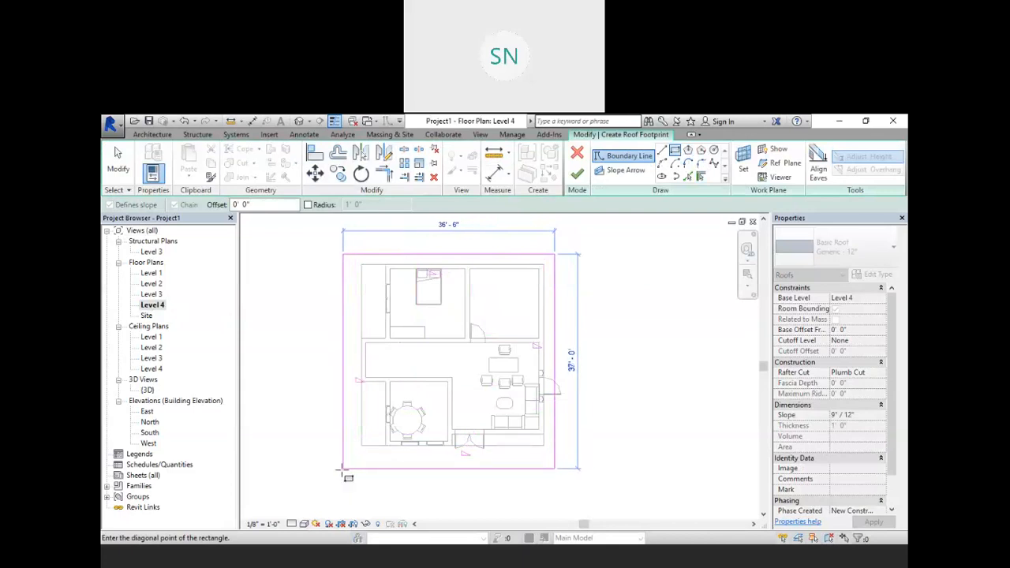
pyautogui.click(343, 468)
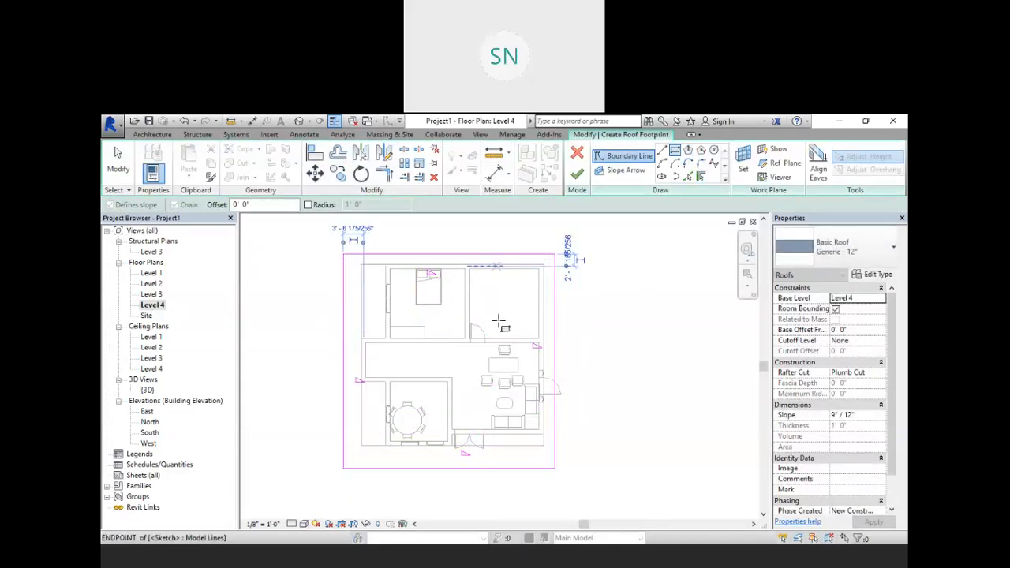
pyautogui.click(577, 173)
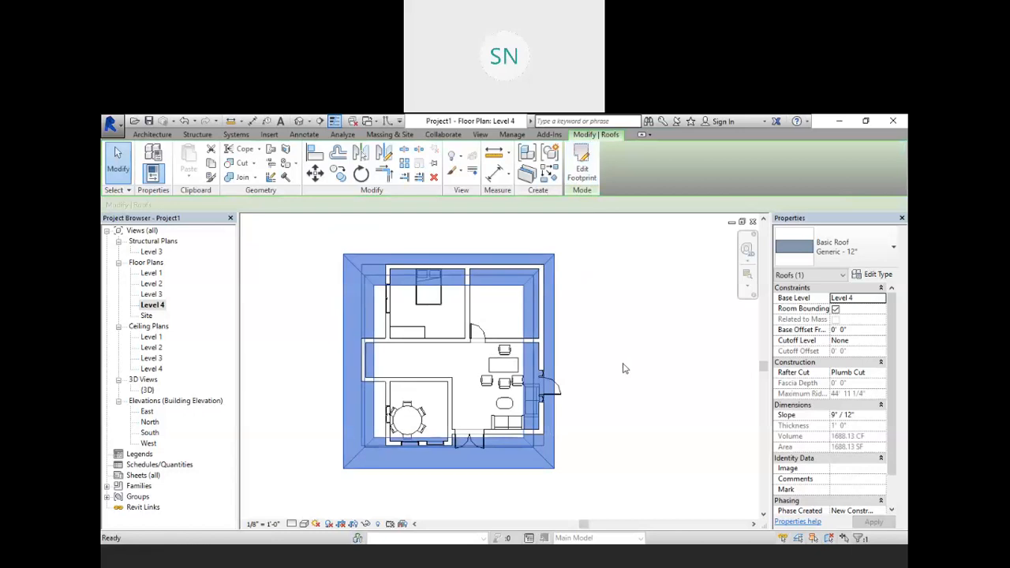
pyautogui.click(323, 252)
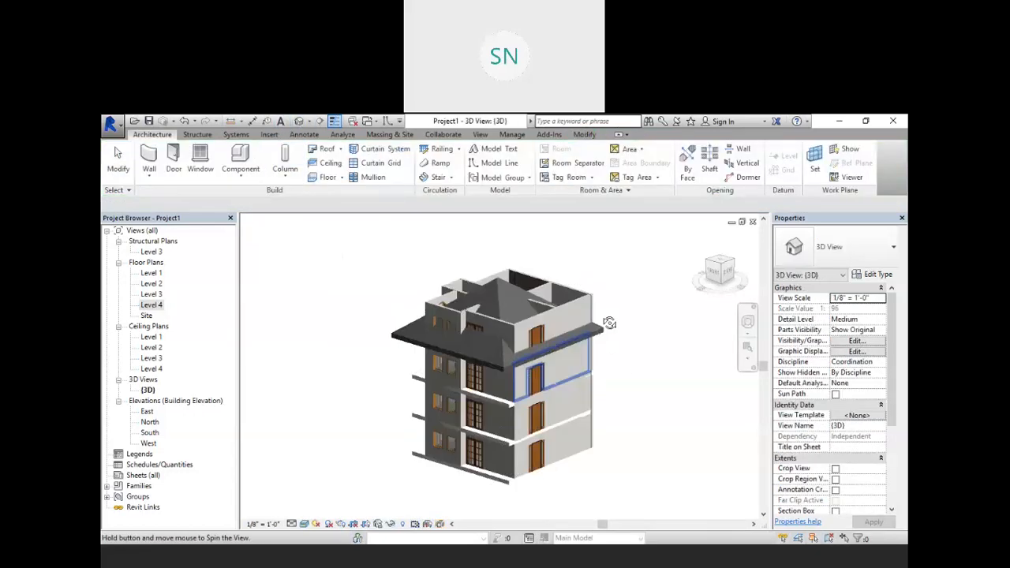
# In the 3D view, set the roof's base offset from Level 4 to 10' 0"
pyautogui.keyDown('shift'); pyautogui.moveTo(608, 319); pyautogui.dragTo(552, 332, button='middle'); pyautogui.keyUp('shift')
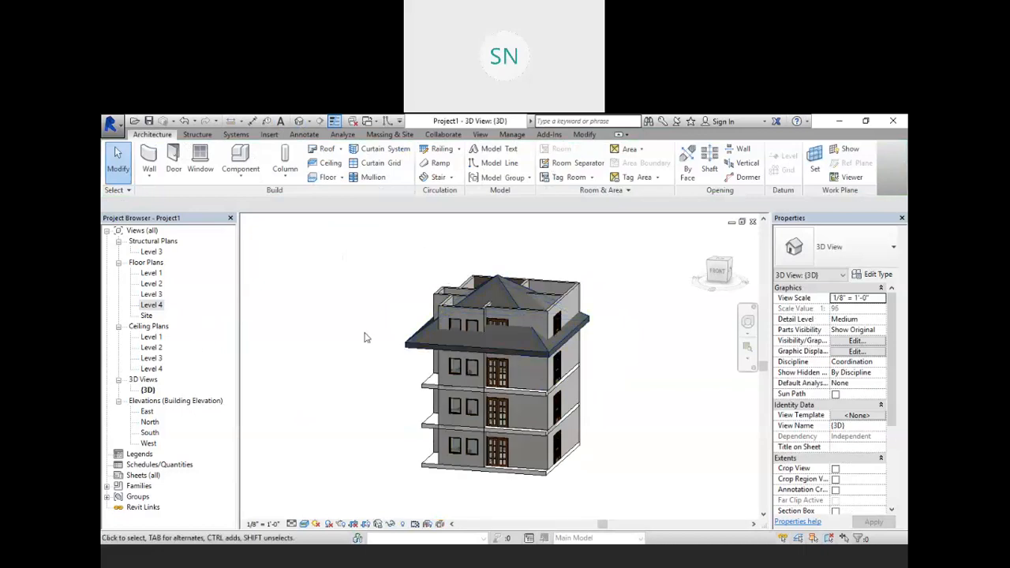
pyautogui.click(415, 340)
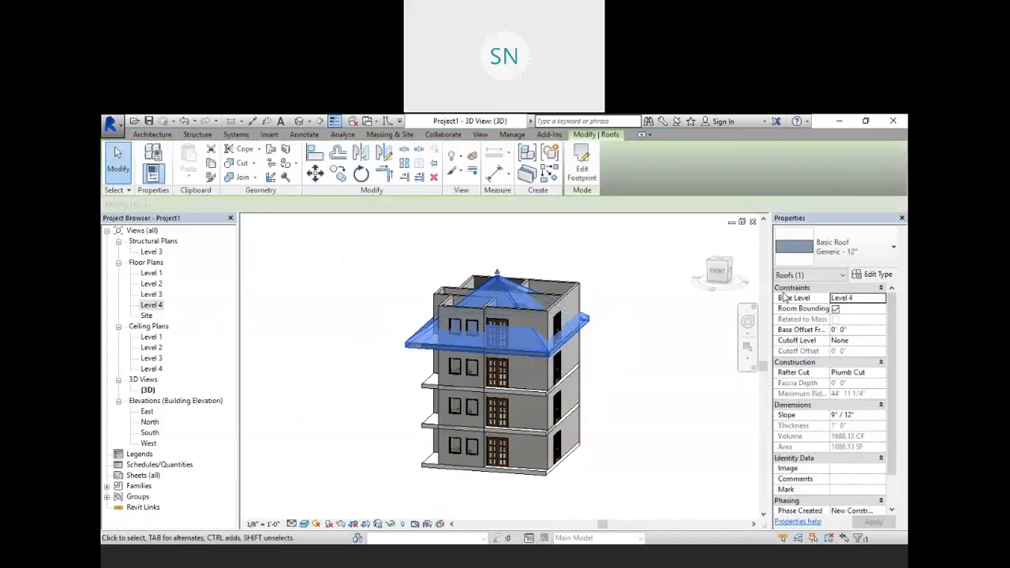
pyautogui.click(859, 330)
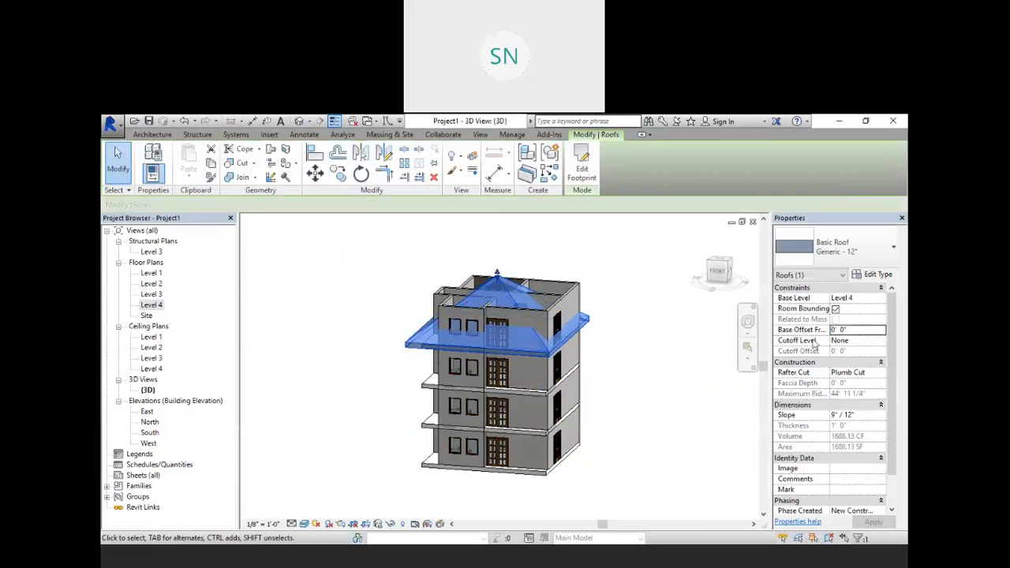
pyautogui.doubleClick(854, 331)
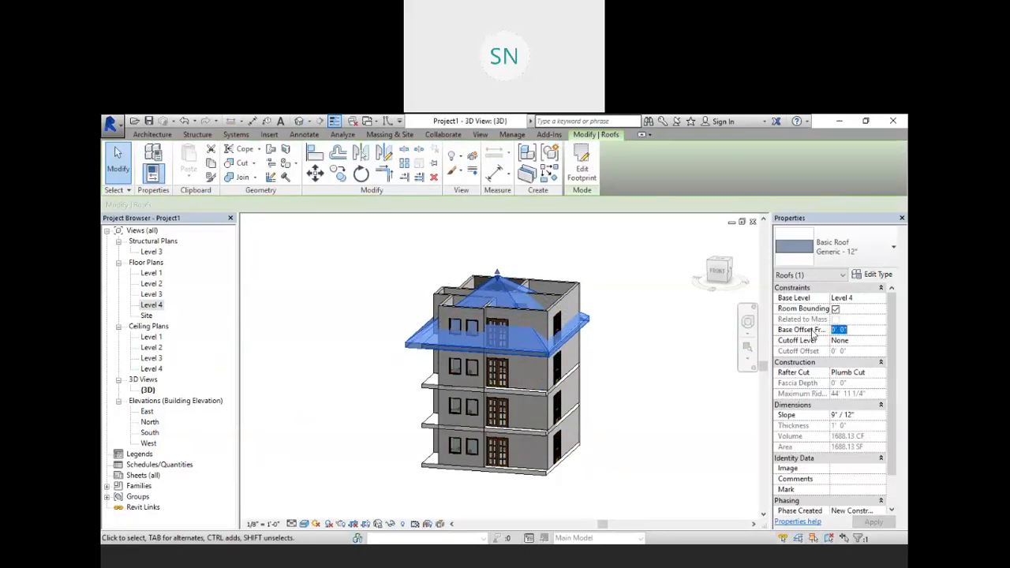
pyautogui.write('10')
pyautogui.press('Return')
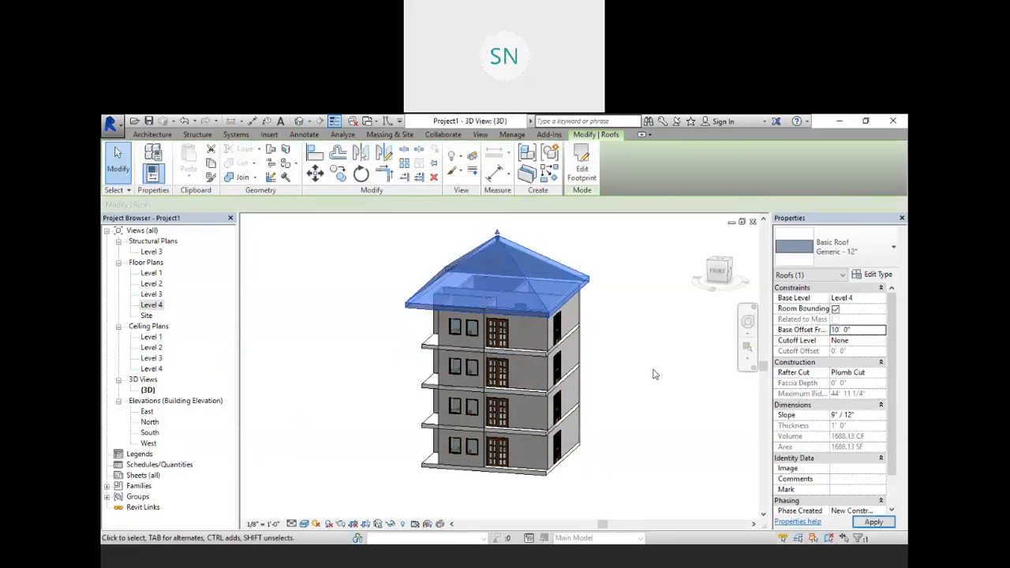
pyautogui.click(652, 377)
# Examine the roof's overhang, edge thickness and underside at the corner of the top storey in 3D
pyautogui.keyDown('shift'); pyautogui.moveTo(632, 402); pyautogui.dragTo(636, 396, button='middle'); pyautogui.keyUp('shift')
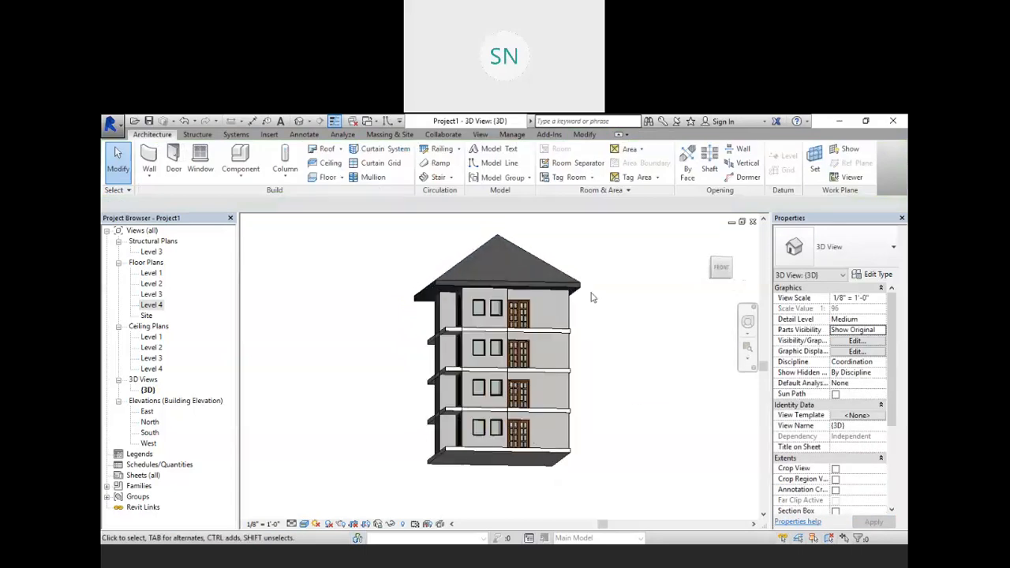
pyautogui.scroll(3, 593, 293)
pyautogui.scroll(-4, 522, 311)
pyautogui.keyDown('shift'); pyautogui.moveTo(523, 312); pyautogui.dragTo(540, 308, button='middle'); pyautogui.keyUp('shift')
pyautogui.scroll(4, 540, 309)
pyautogui.scroll(4, 533, 306)
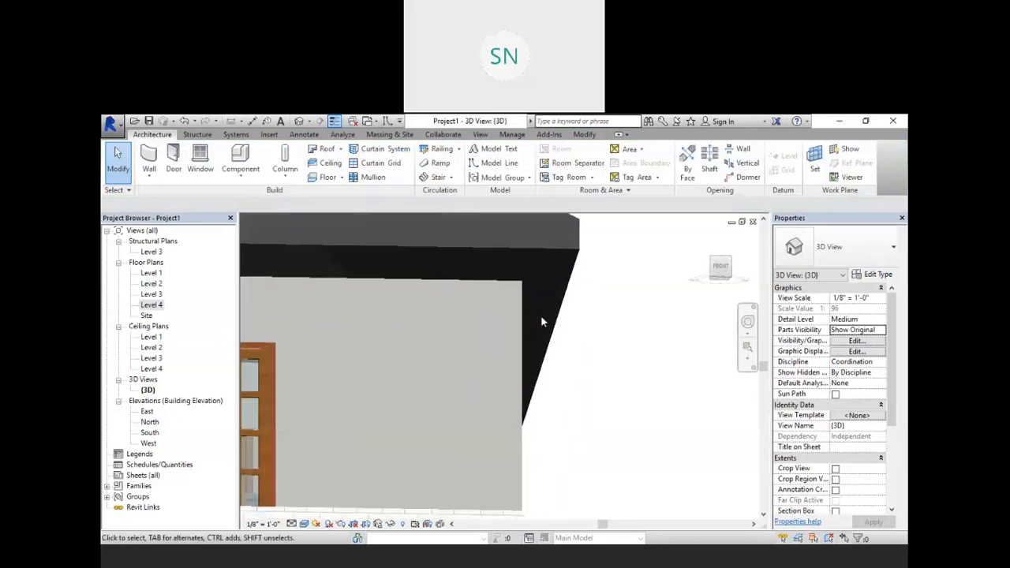
pyautogui.scroll(-3, 549, 310)
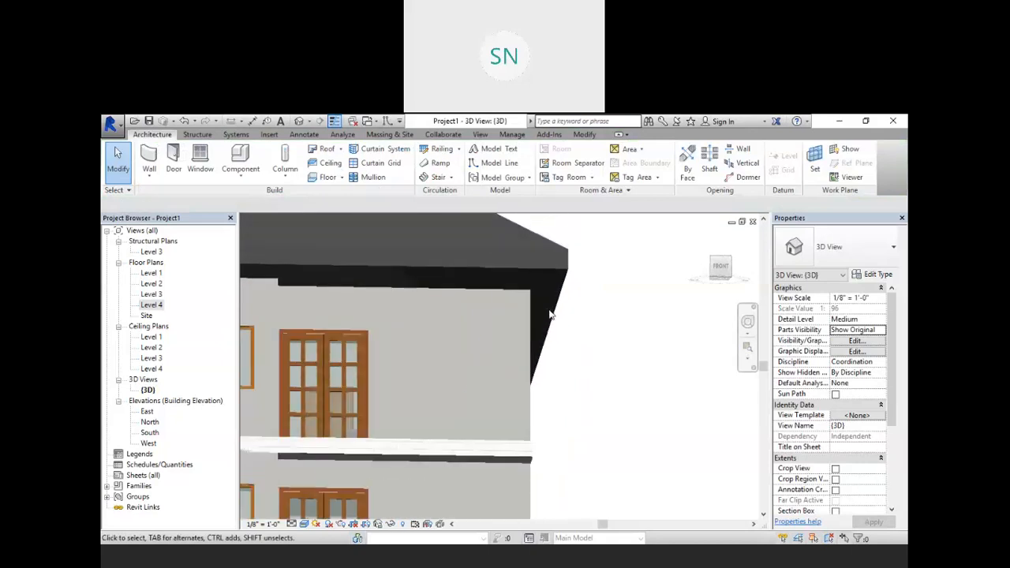
pyautogui.scroll(-3, 550, 314)
pyautogui.scroll(2, 560, 371)
# Duplicate the roof's Generic - 12" type under the name 4"
pyautogui.click(544, 332)
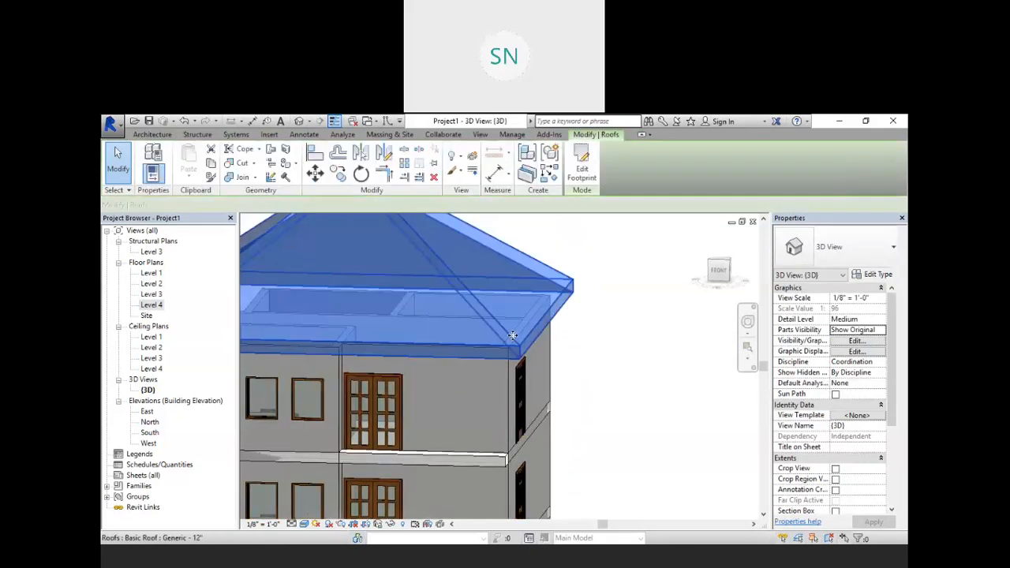
pyautogui.click(877, 274)
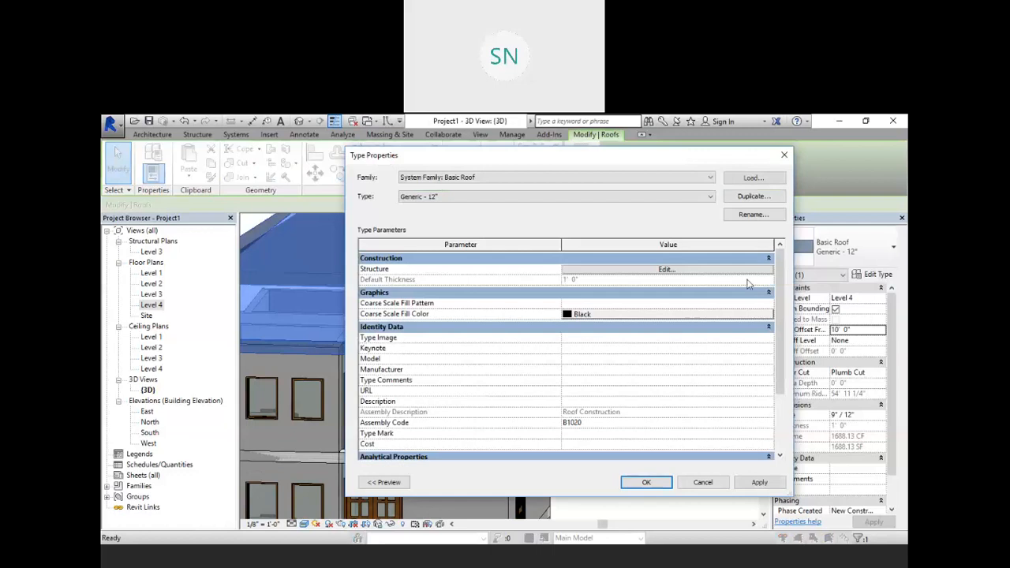
pyautogui.click(752, 196)
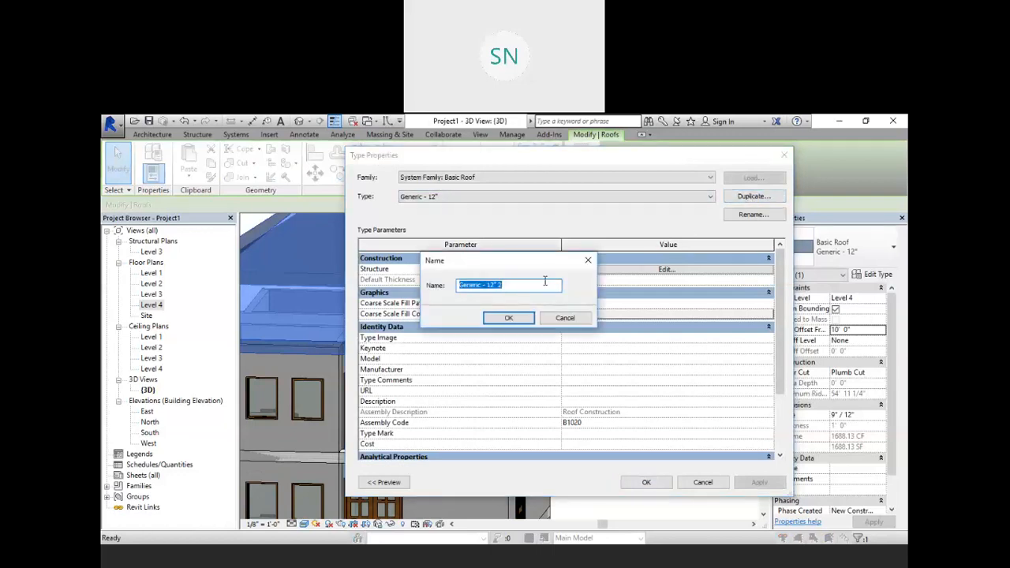
pyautogui.write('4"')
pyautogui.press('Return')
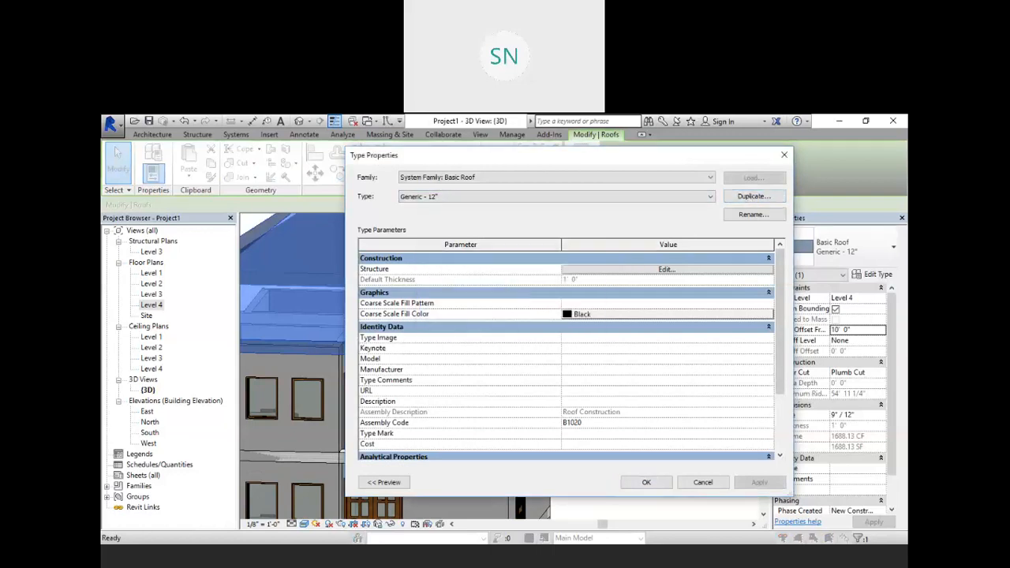
# Set the structure layer of the 4" roof type to a thickness of 0' 4" and apply it to the roof
pyautogui.click(649, 269)
pyautogui.click(600, 269)
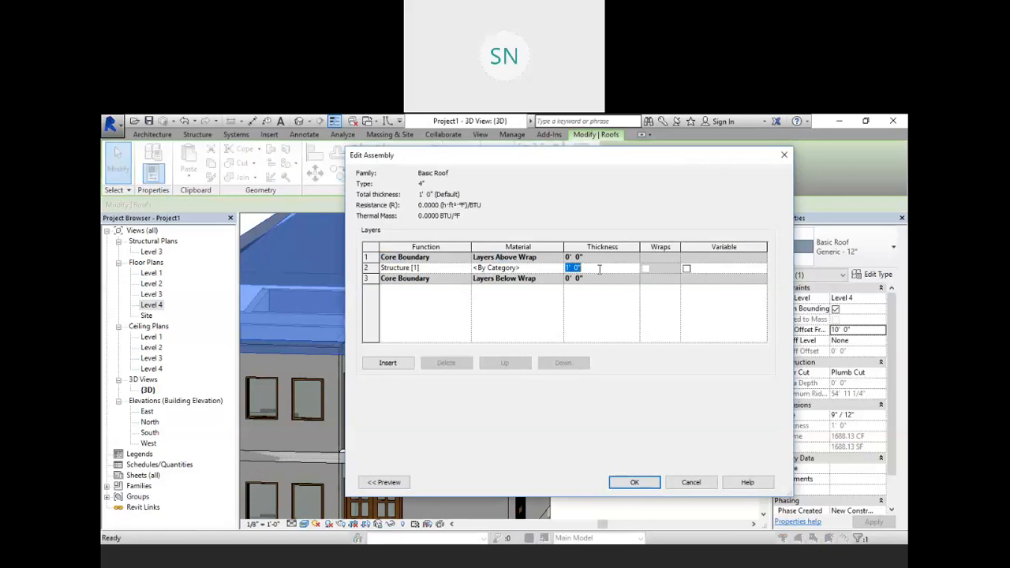
pyautogui.write('4')
pyautogui.press('Tab')
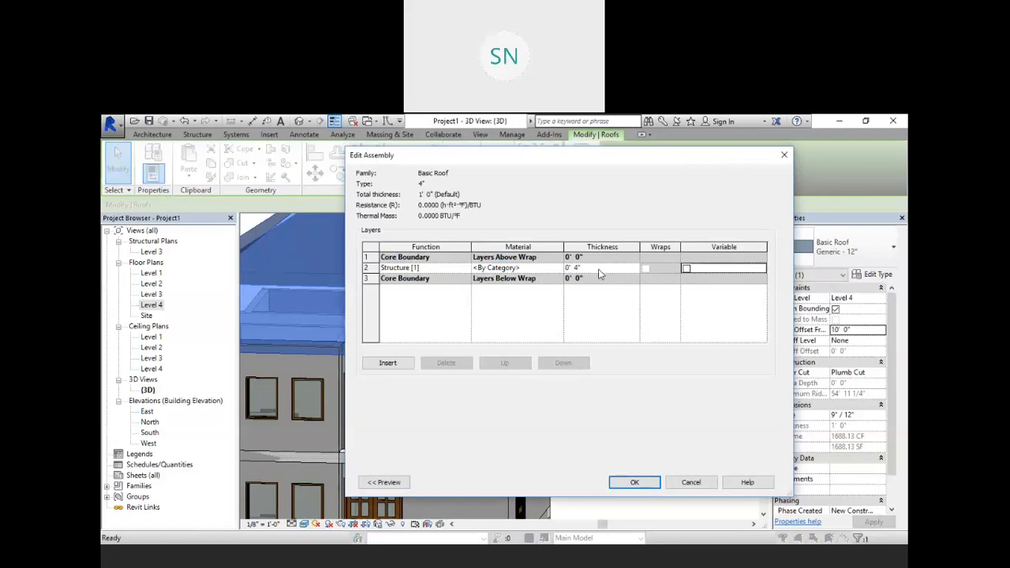
pyautogui.click(639, 482)
pyautogui.click(647, 483)
pyautogui.click(653, 395)
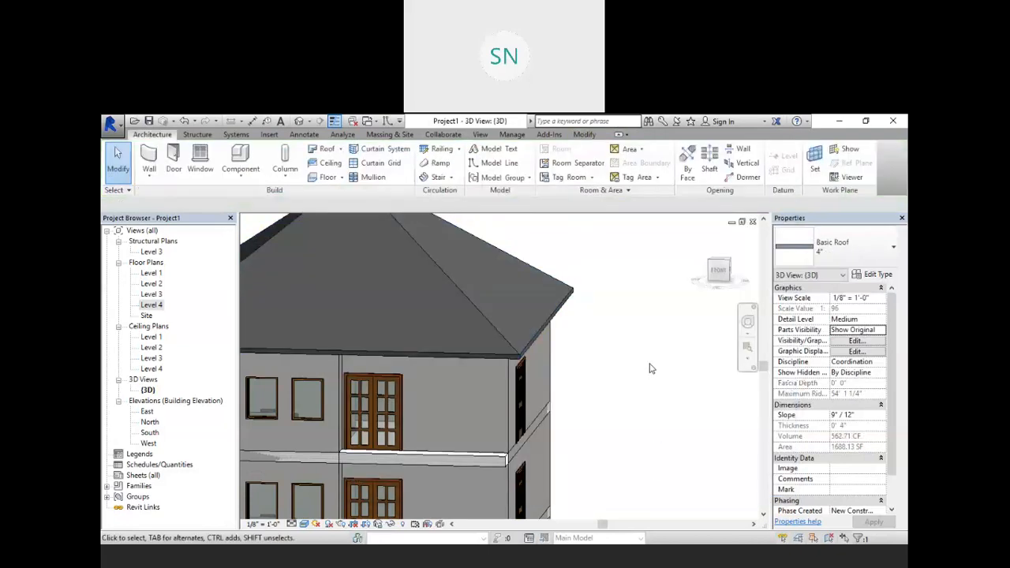
# Try to select the top storey's elements beneath the roof and filter the selection down to its walls
pyautogui.keyDown('shift'); pyautogui.moveTo(613, 402); pyautogui.dragTo(600, 368, button='middle'); pyautogui.keyUp('shift')
pyautogui.keyDown('shift'); pyautogui.moveTo(536, 394); pyautogui.dragTo(635, 380, button='middle'); pyautogui.keyUp('shift')
pyautogui.scroll(-2, 645, 363)
pyautogui.moveTo(629, 338); pyautogui.dragTo(391, 357)
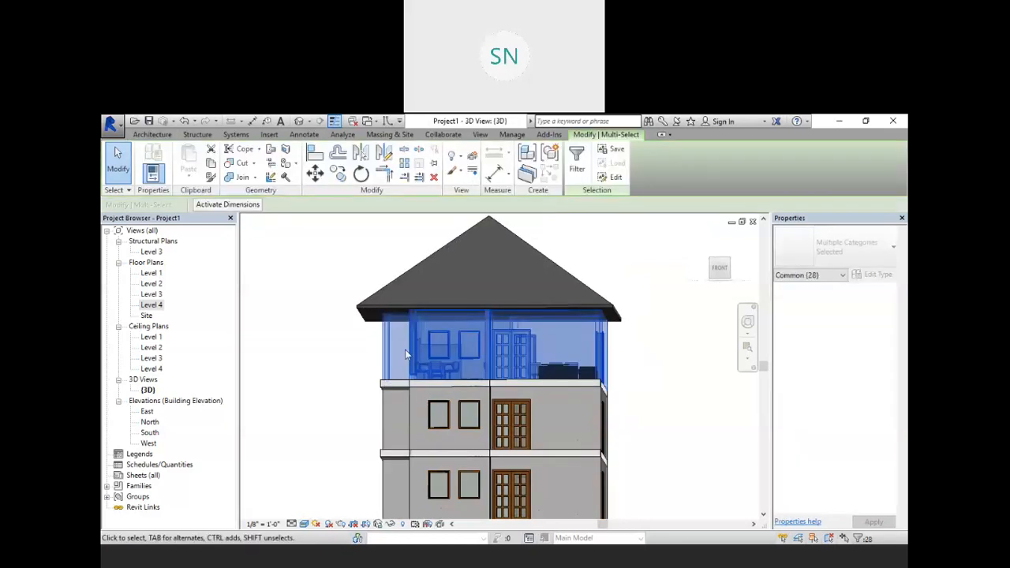
pyautogui.click(577, 167)
pyautogui.click(611, 241)
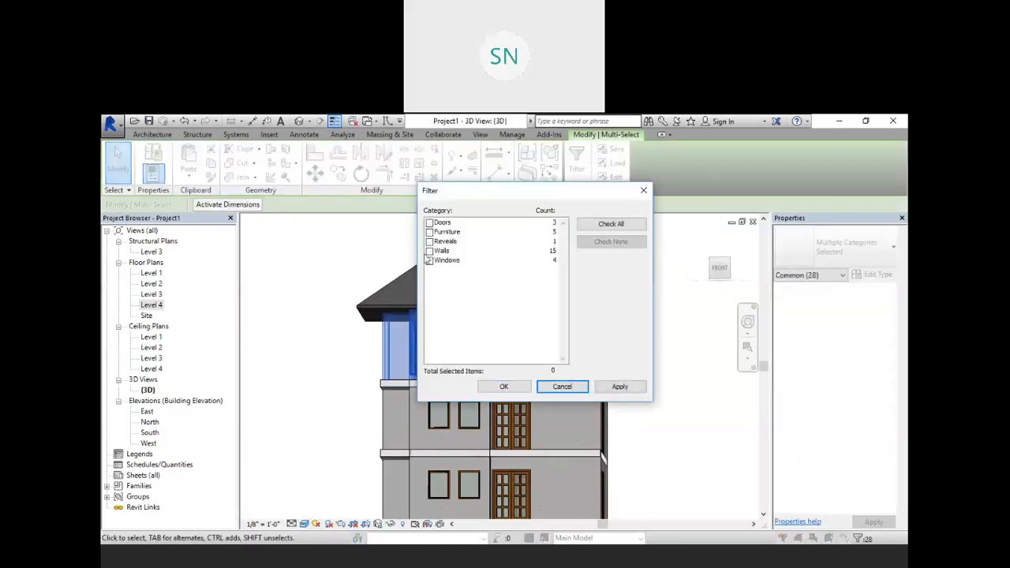
pyautogui.click(439, 252)
pyautogui.click(620, 387)
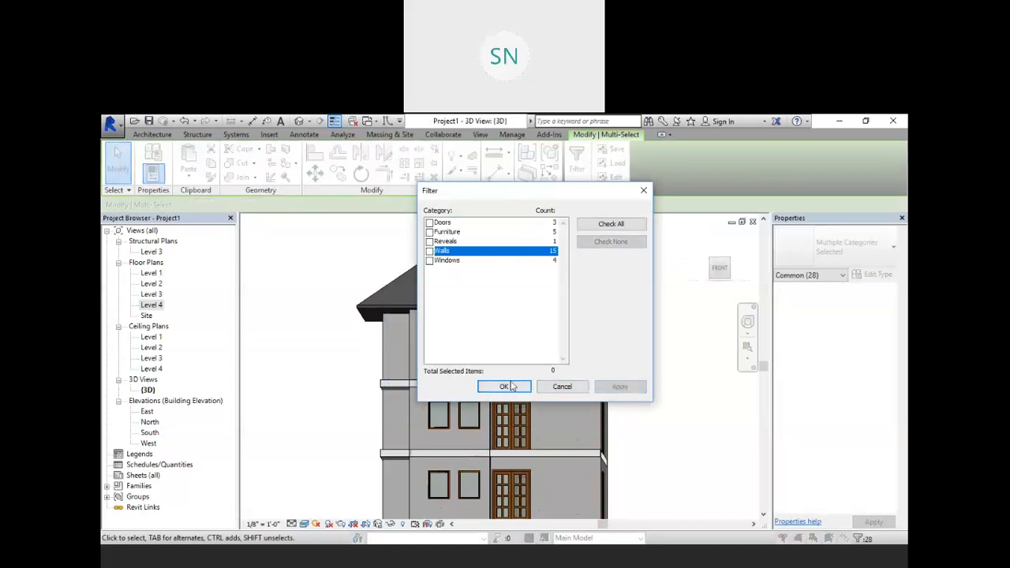
pyautogui.click(504, 386)
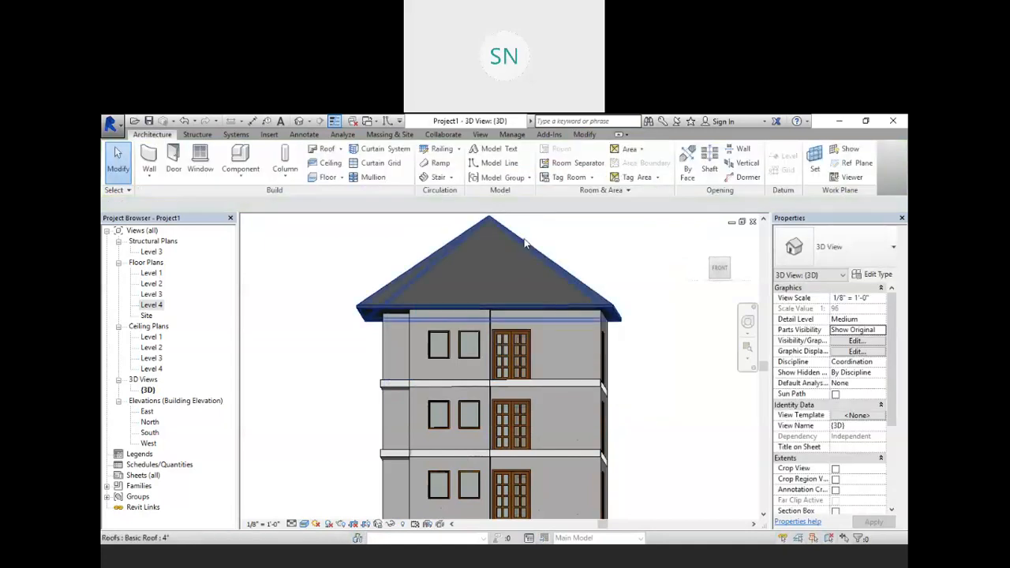
# Examine the hip roof and the four-storey building from several sides in 3D
pyautogui.keyDown('shift'); pyautogui.moveTo(676, 339); pyautogui.dragTo(631, 316, button='middle'); pyautogui.keyUp('shift')
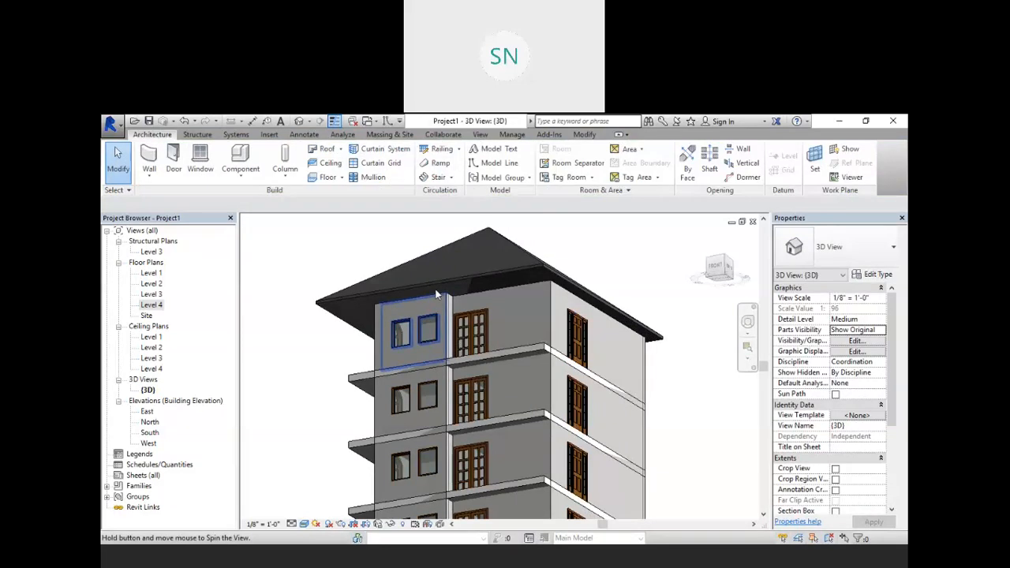
pyautogui.keyDown('shift'); pyautogui.moveTo(499, 340); pyautogui.dragTo(552, 406, button='middle'); pyautogui.keyUp('shift')
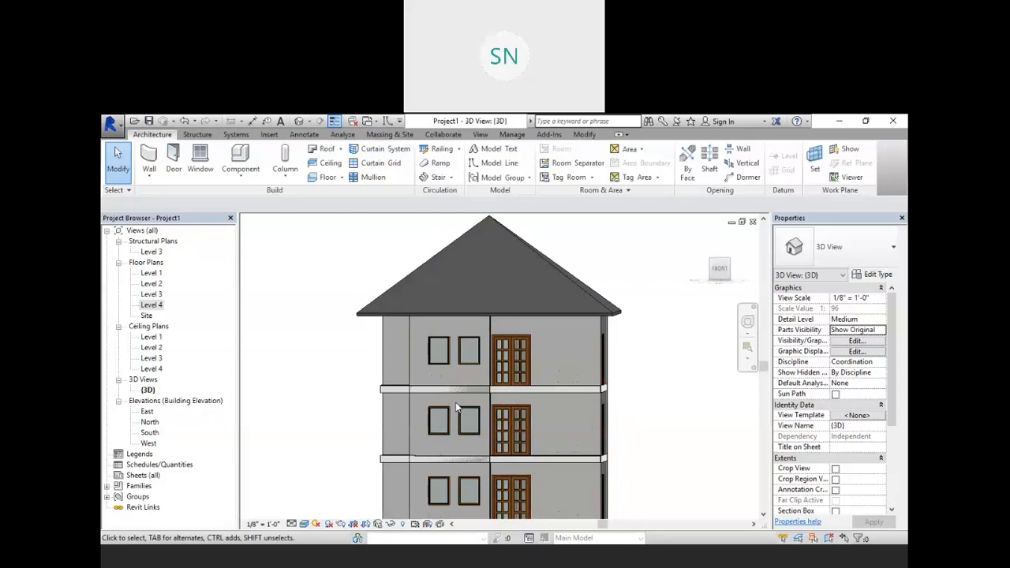
pyautogui.keyDown('shift'); pyautogui.moveTo(535, 424); pyautogui.dragTo(672, 480, button='middle'); pyautogui.keyUp('shift')
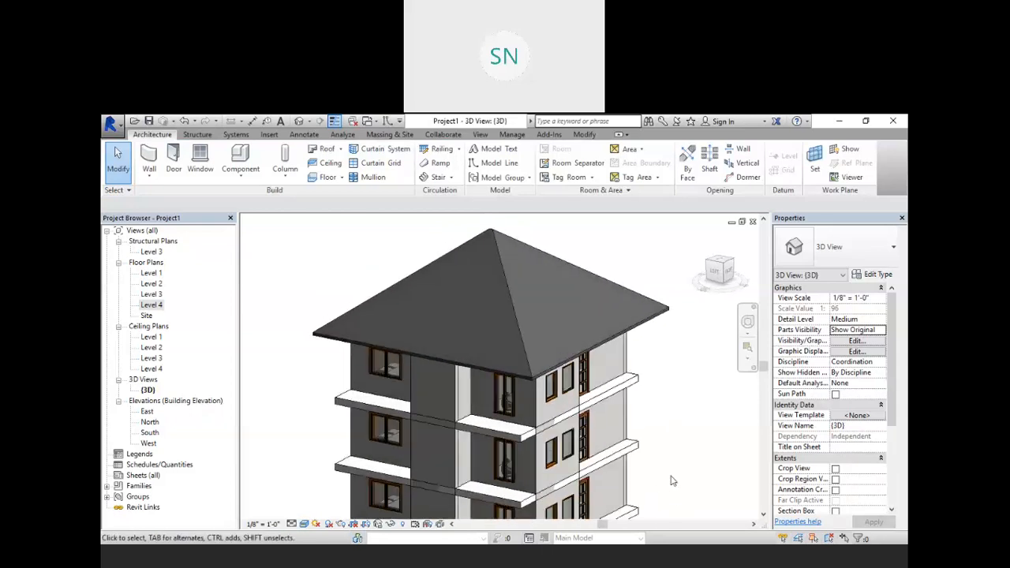
pyautogui.scroll(-5, 672, 481)
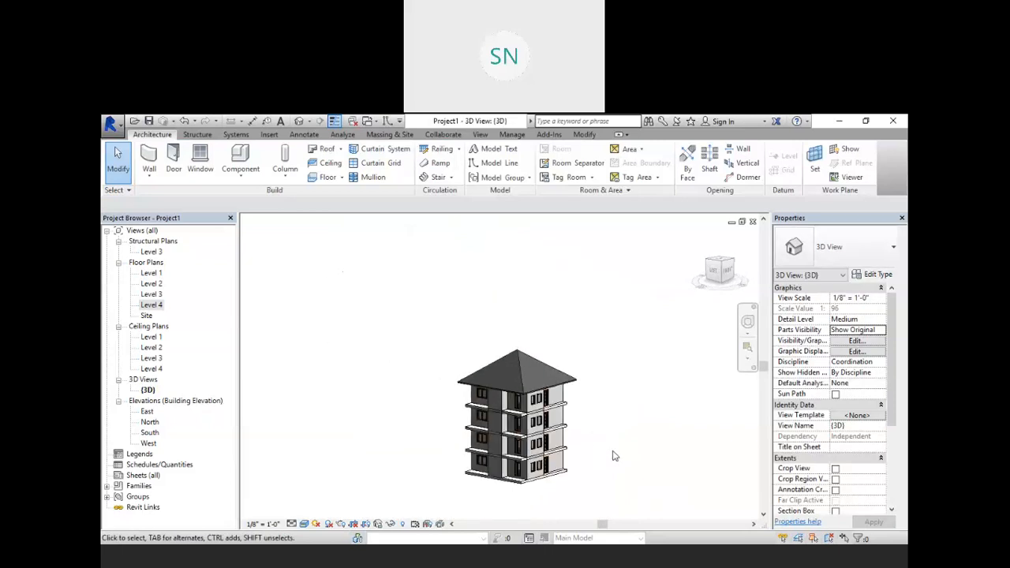
pyautogui.moveTo(634, 476); pyautogui.dragTo(542, 424, button='middle')
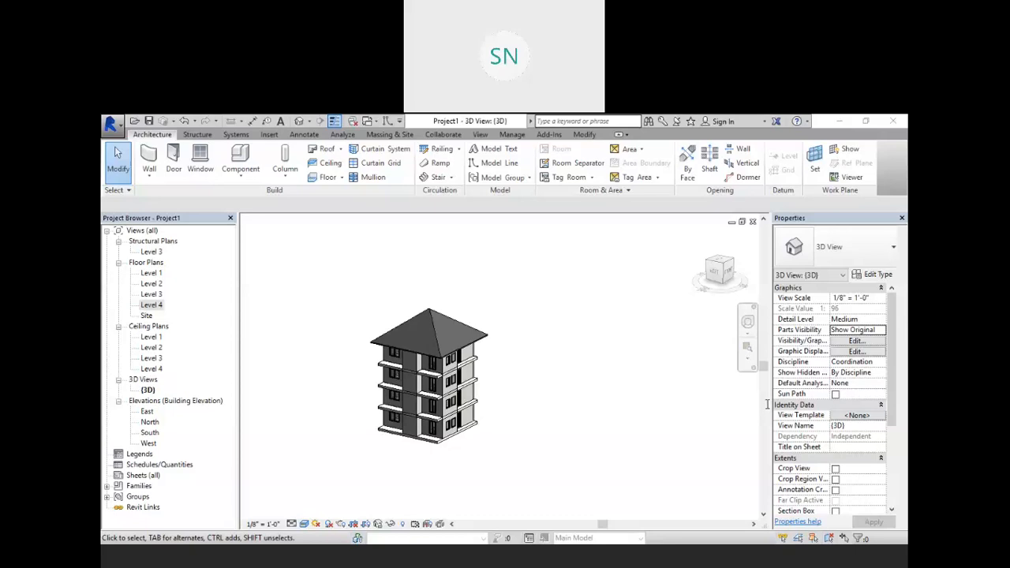
pyautogui.click(857, 563)
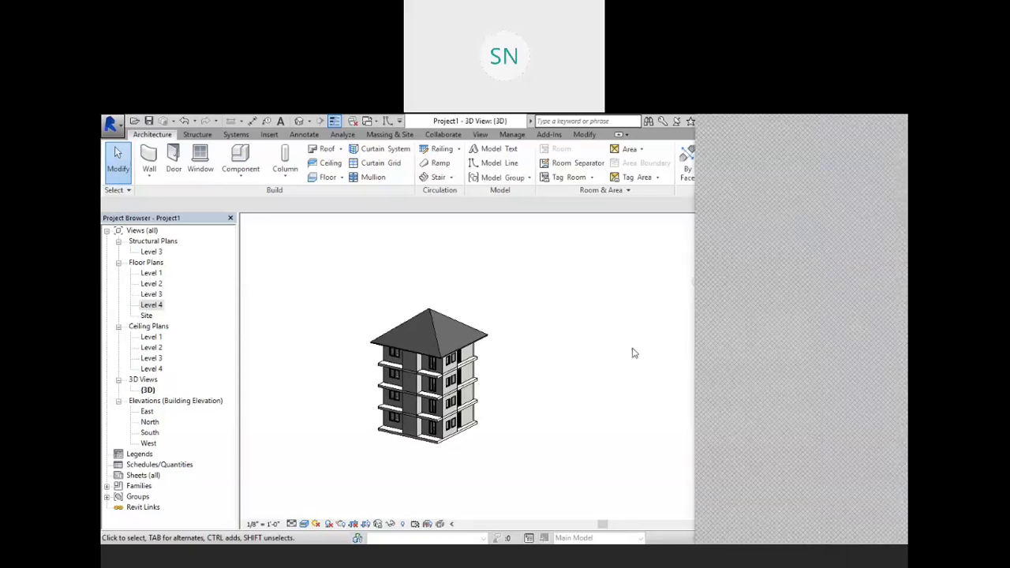
pyautogui.click(561, 304)
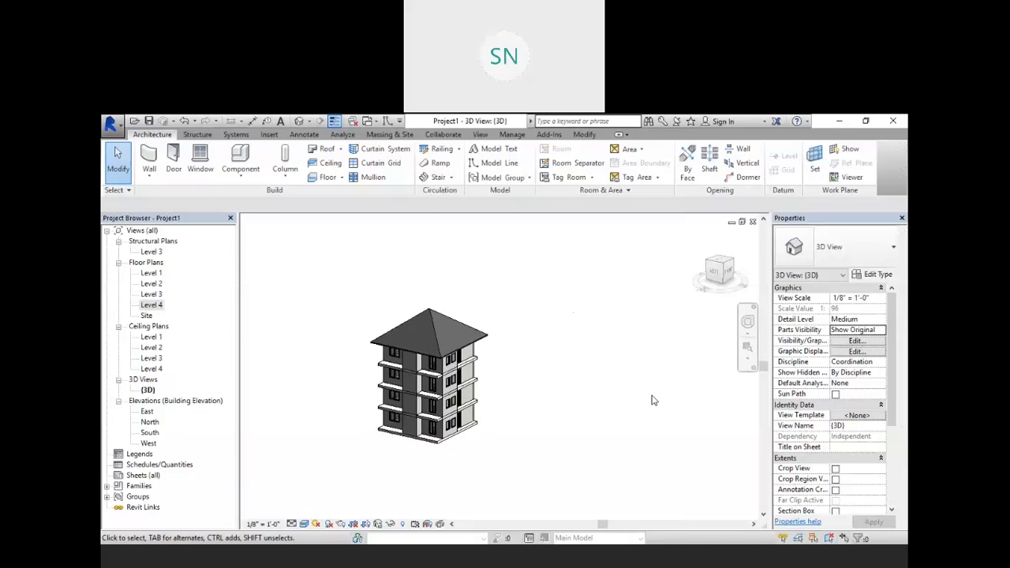